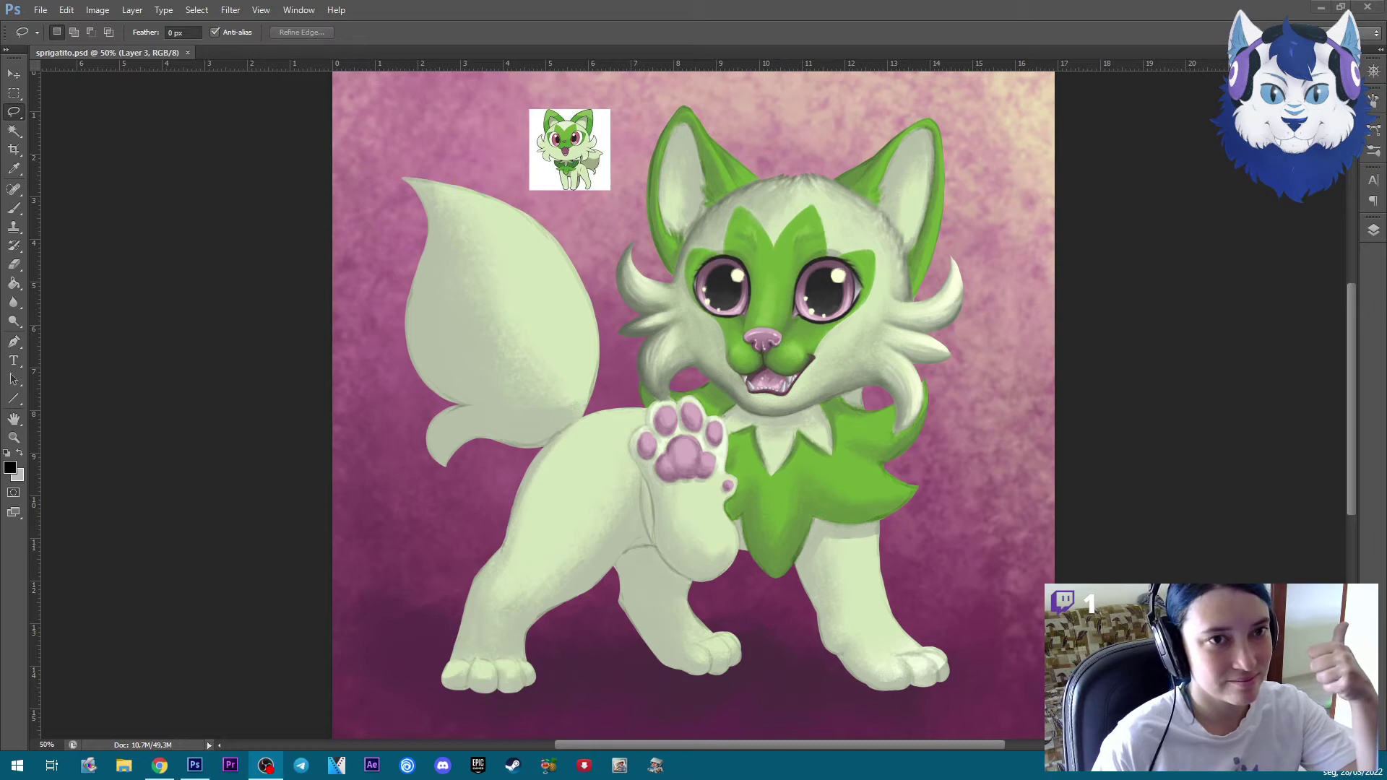
Return to Photoshop and toggle the cat layer's visibility in the Layers panel to compare
key("alt+Tab")
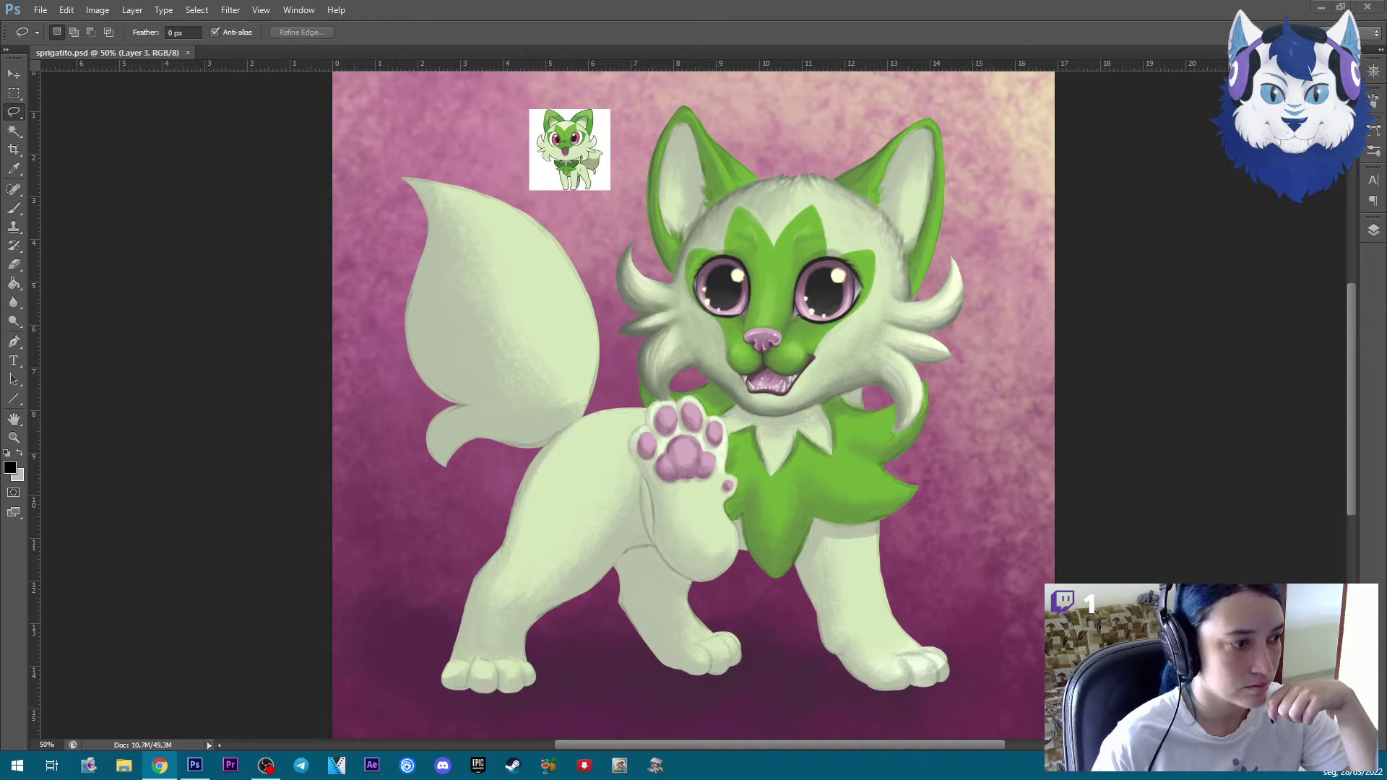
key("alt+Tab")
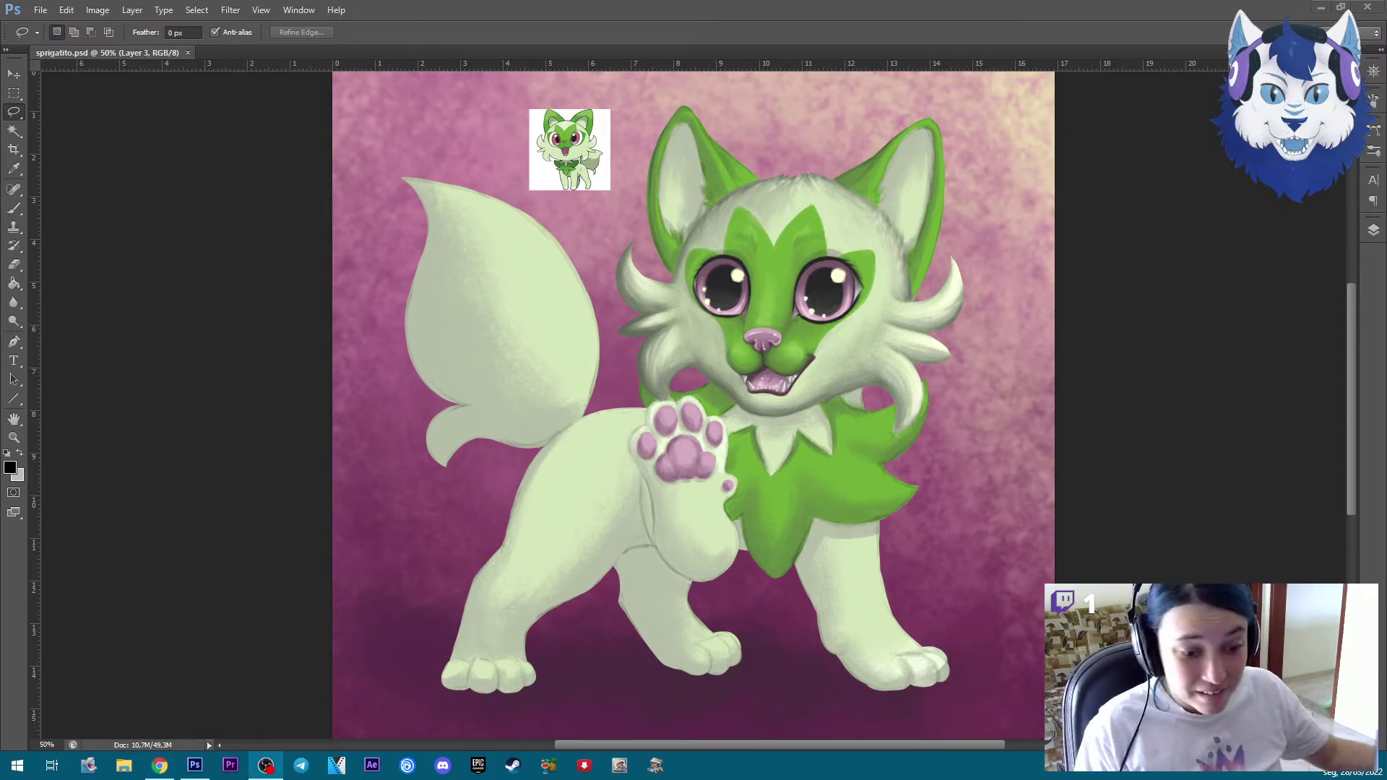
left_click(1196, 369)
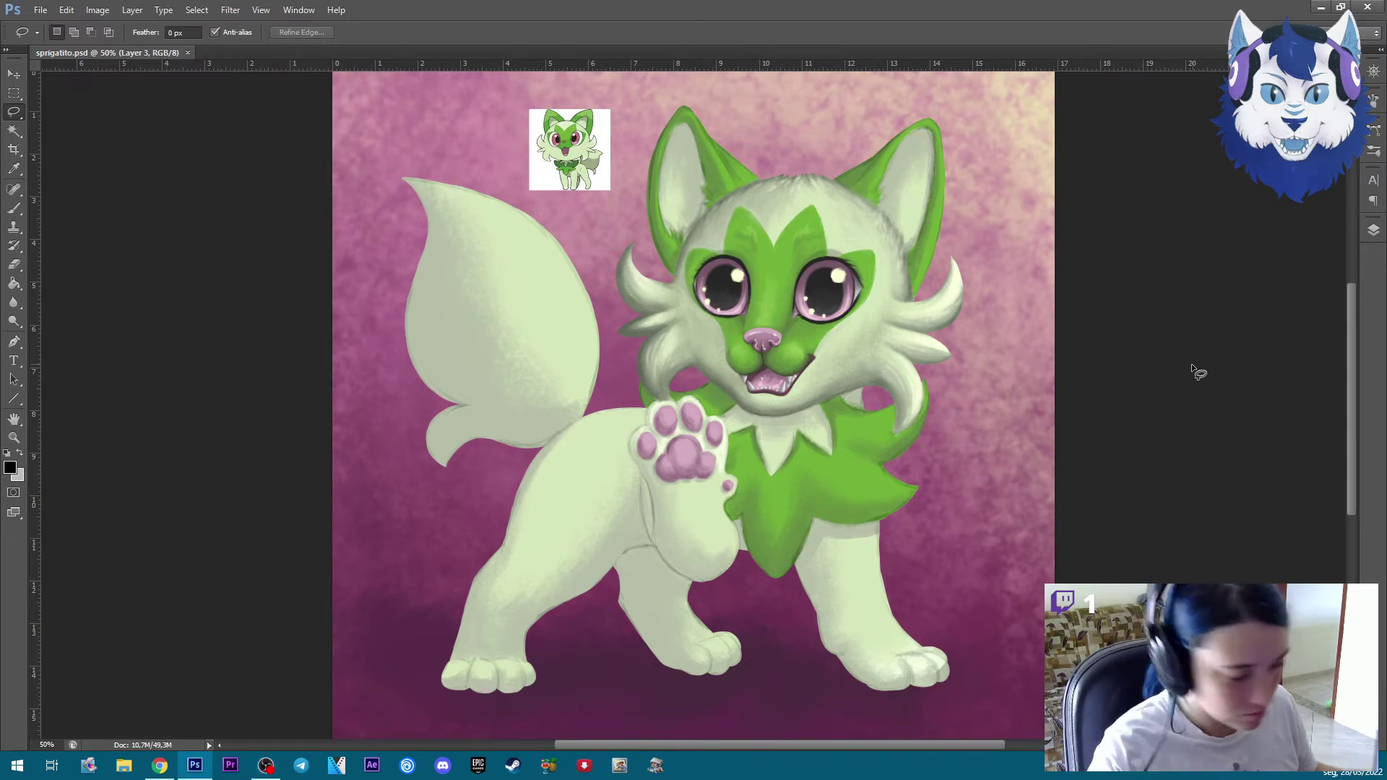
key("F7")
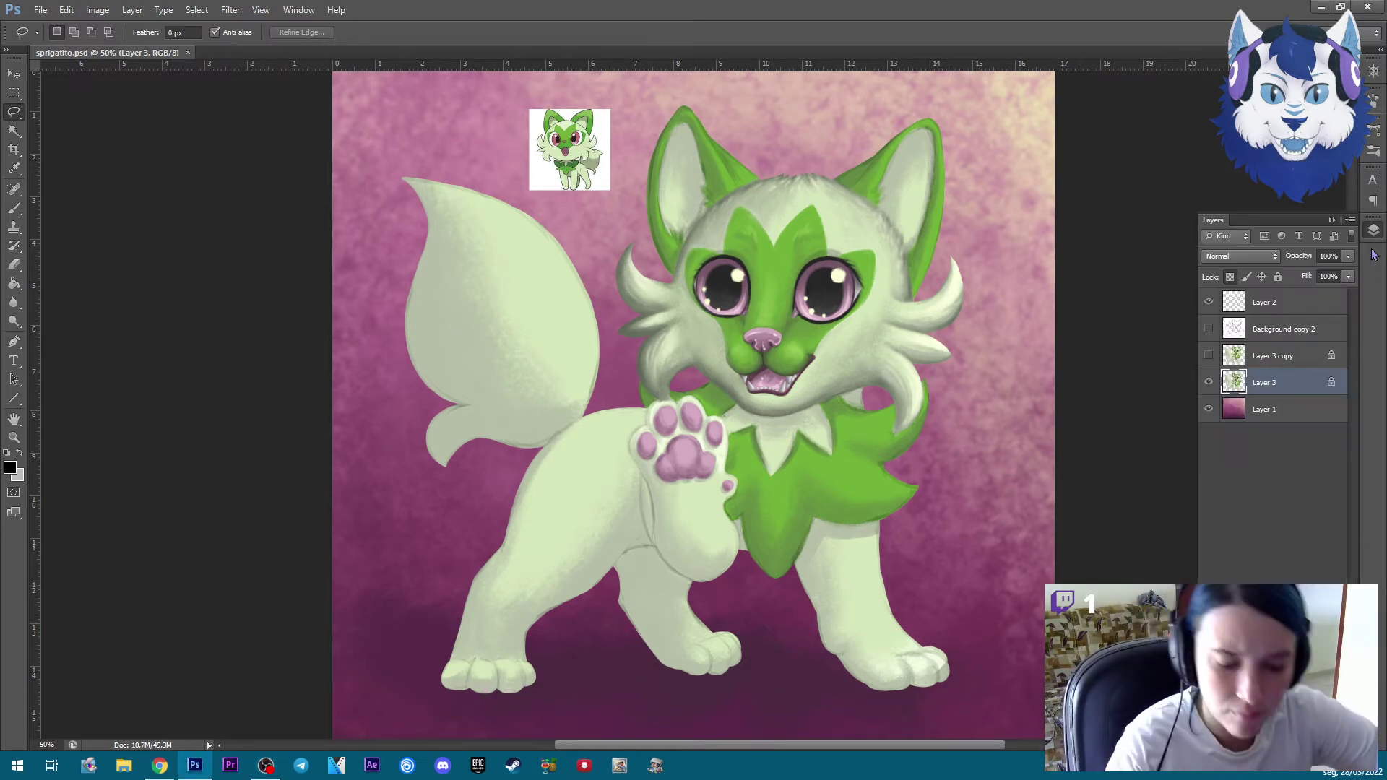
left_click(1208, 383)
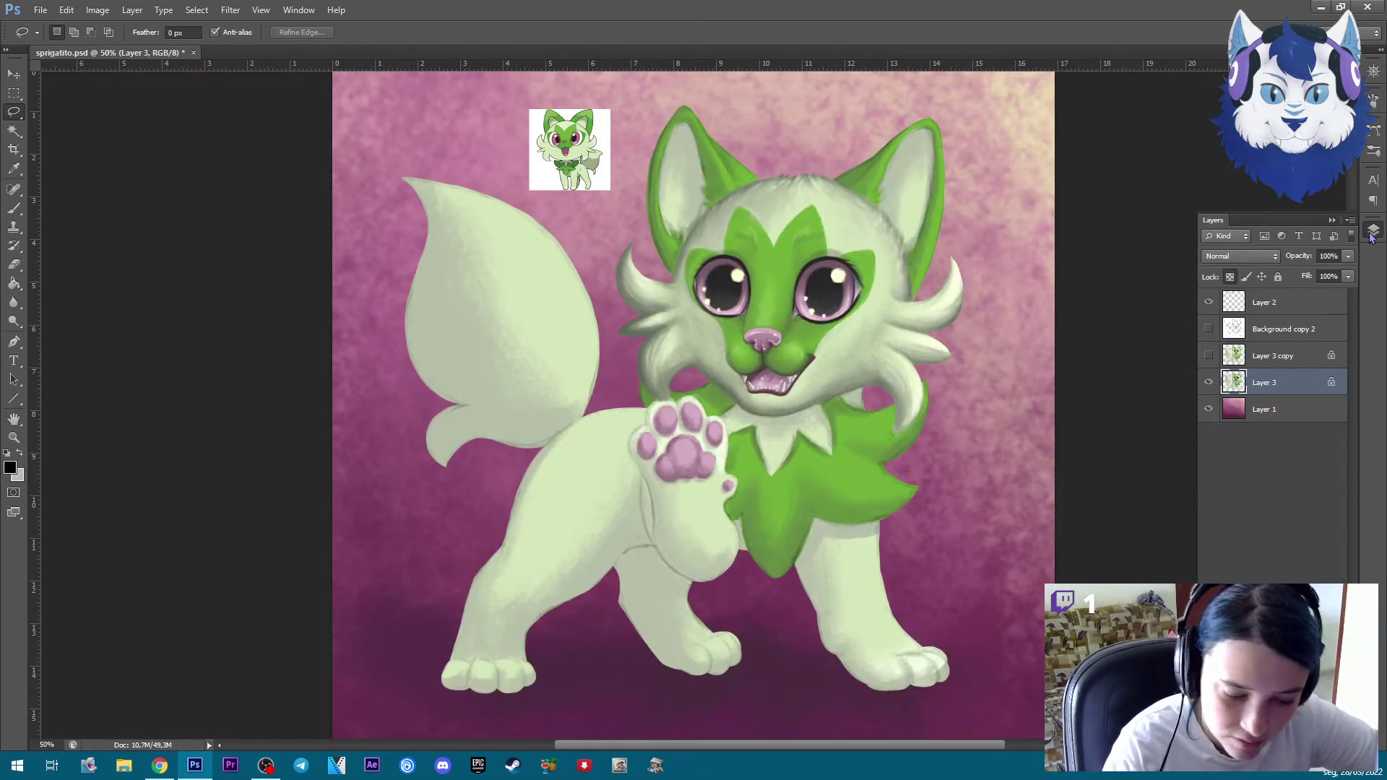
key("F7")
Load the 73 px textured brush preset and zoom to 100% on the cat
key("b")
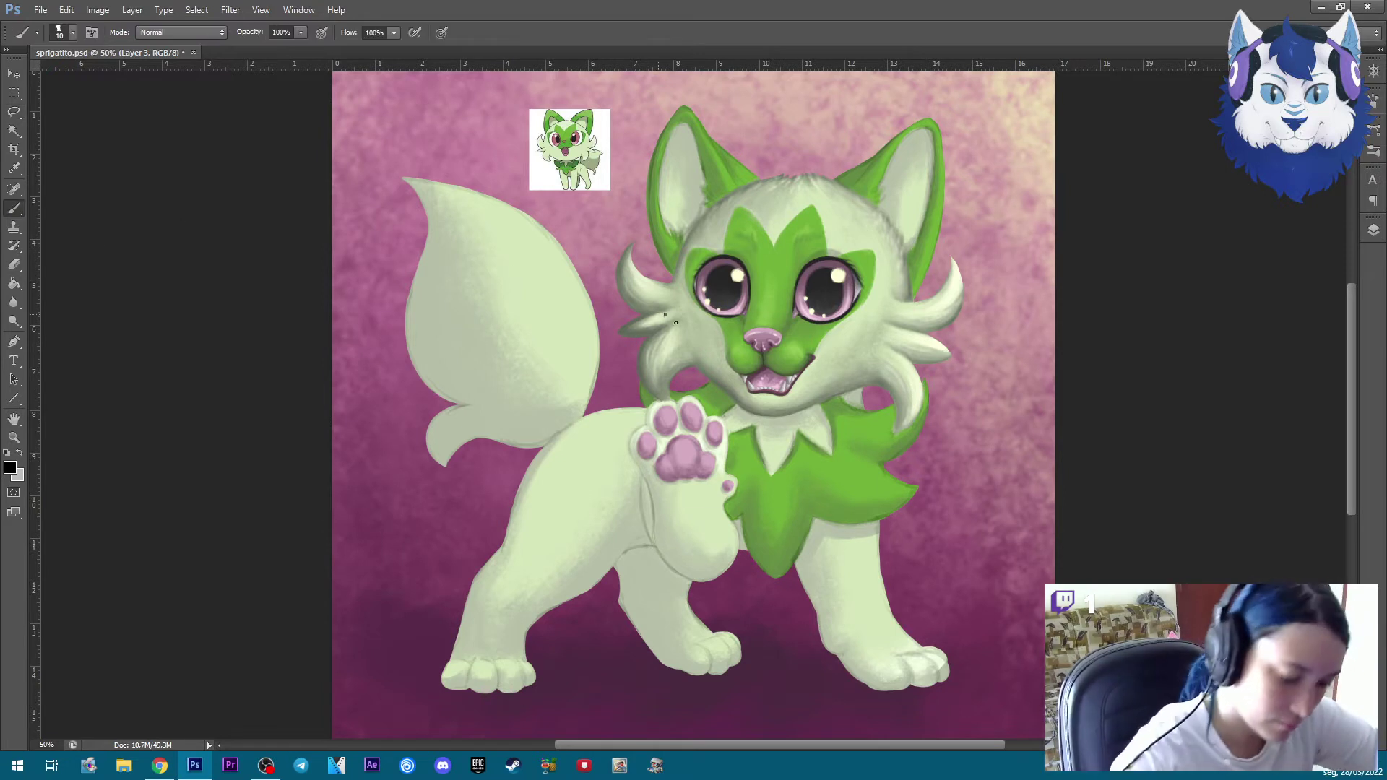
right_click(744, 365)
left_click_drag(817, 417, 818, 478)
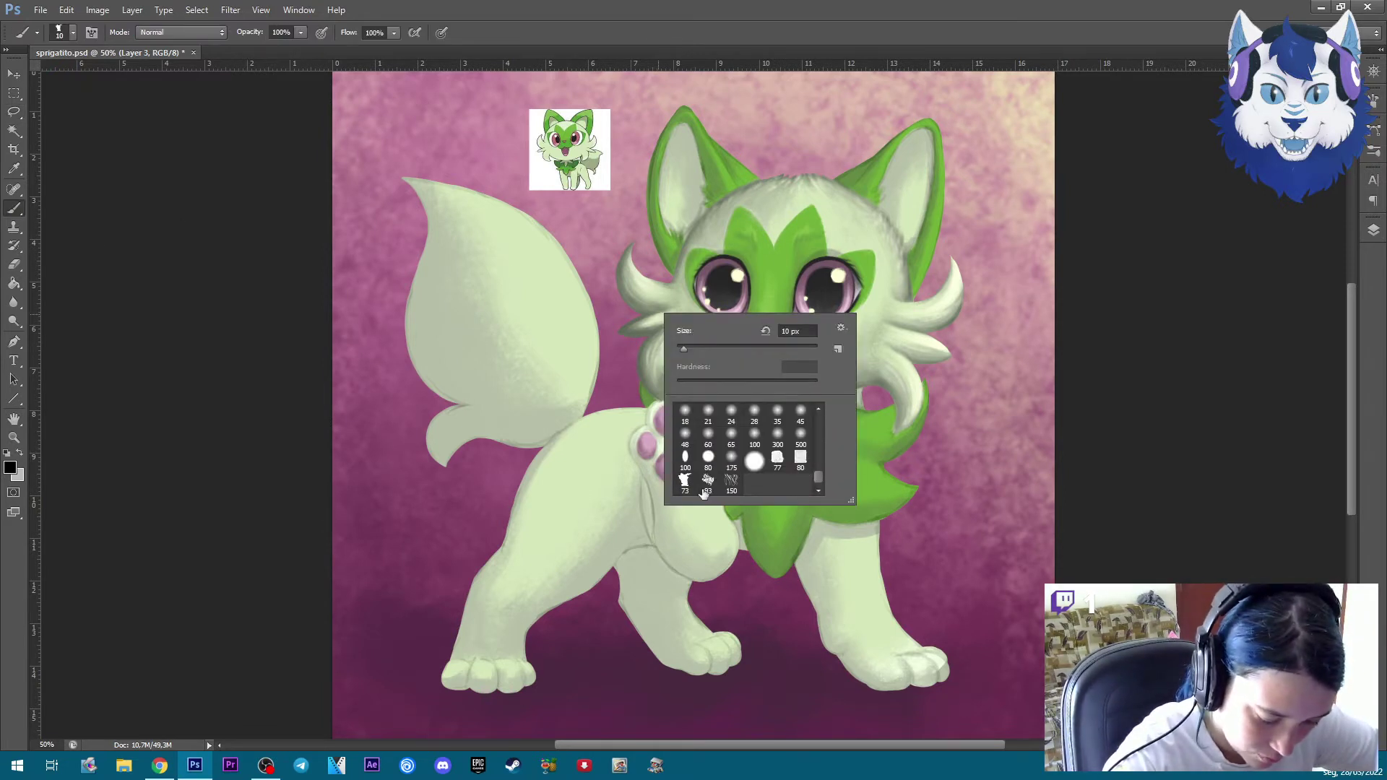
left_click(1176, 266)
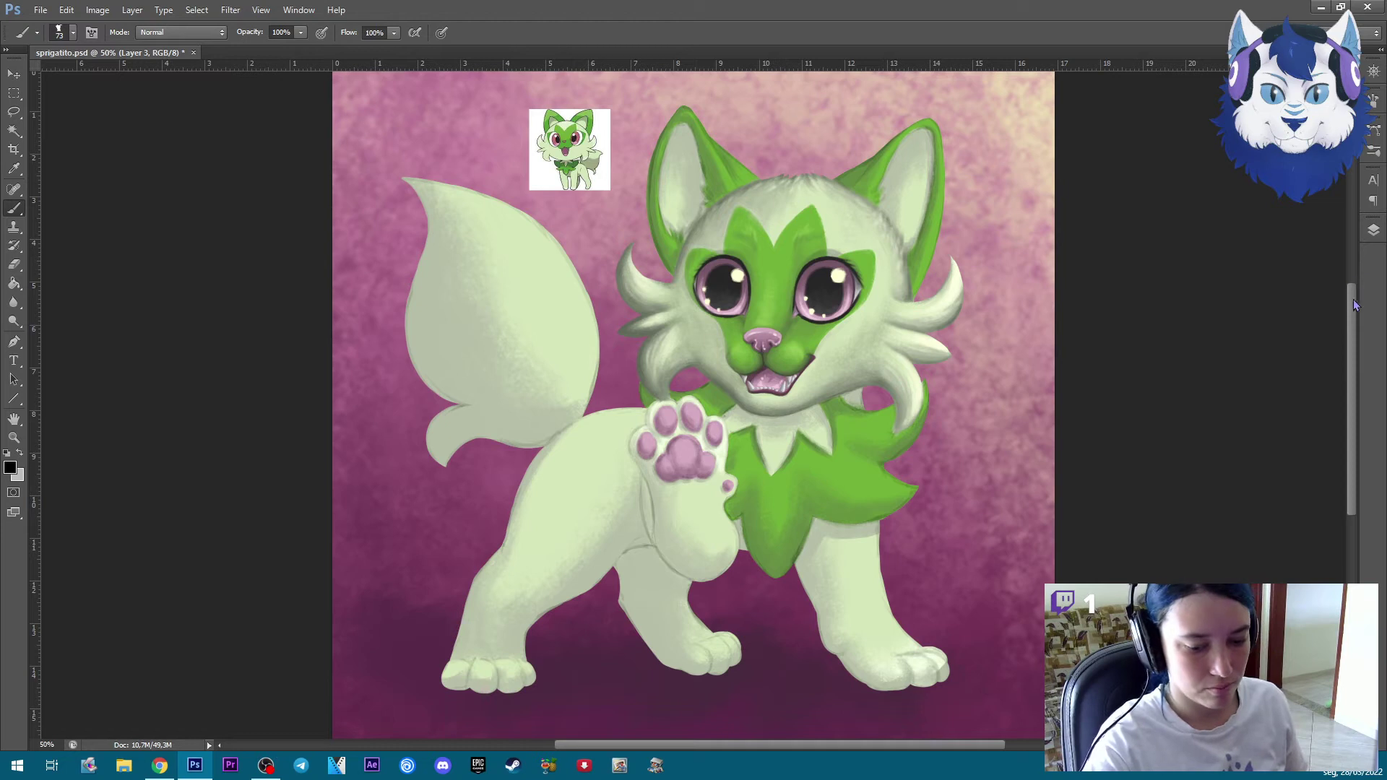
scroll(1353, 300, "up", 2)
scroll(1352, 300, "up", 1)
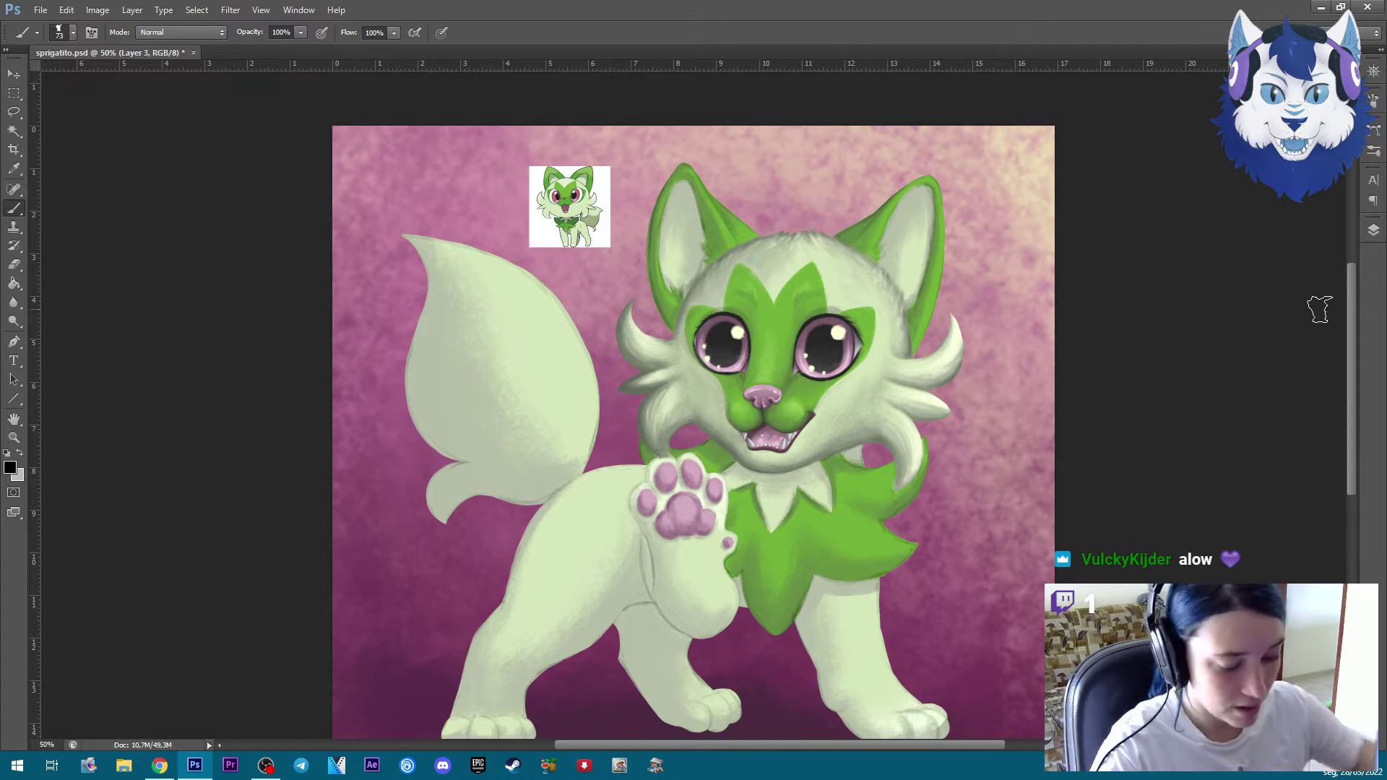
key("ctrl+plus")
key("ctrl+plus")
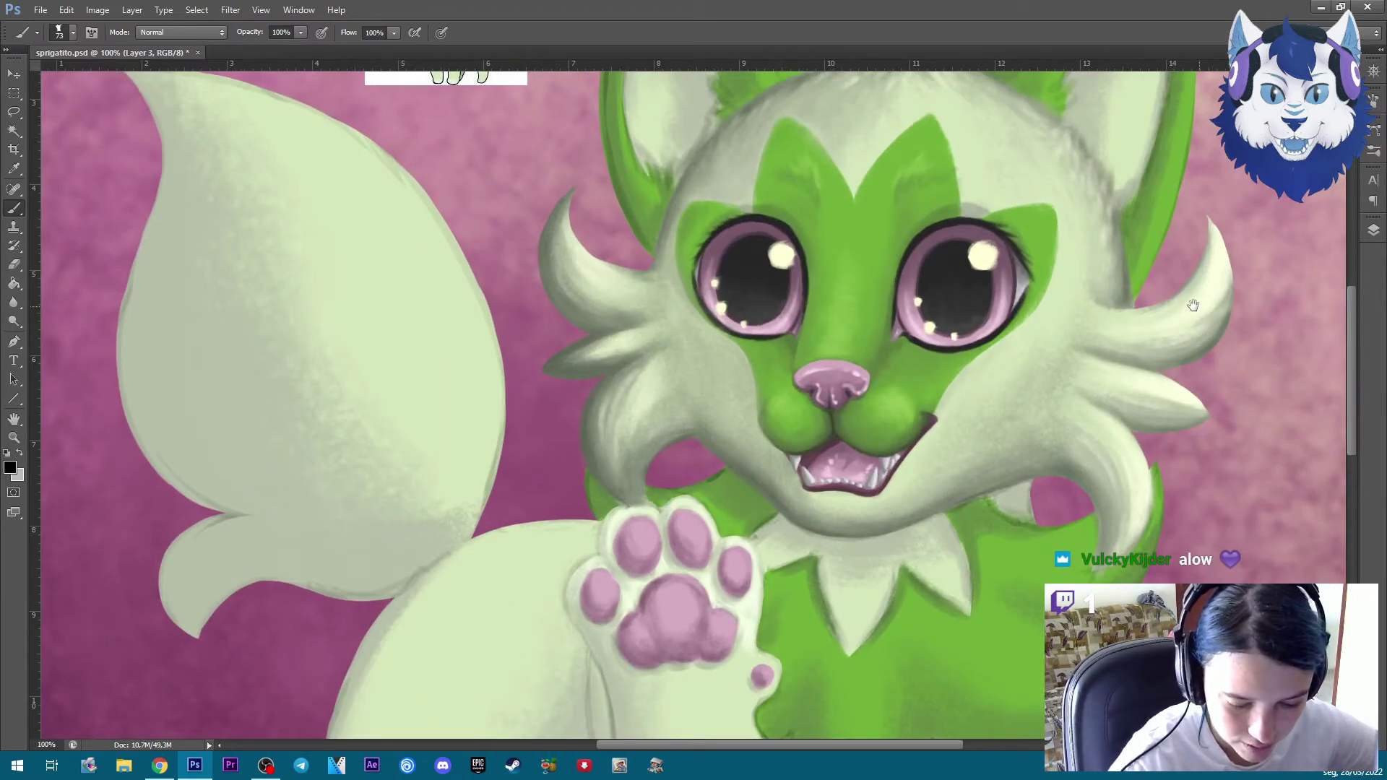
Zoom to 200% on the left ear and sample a light grey with a smaller brush
left_click_drag(1193, 305, 1028, 505)
key("ctrl+plus")
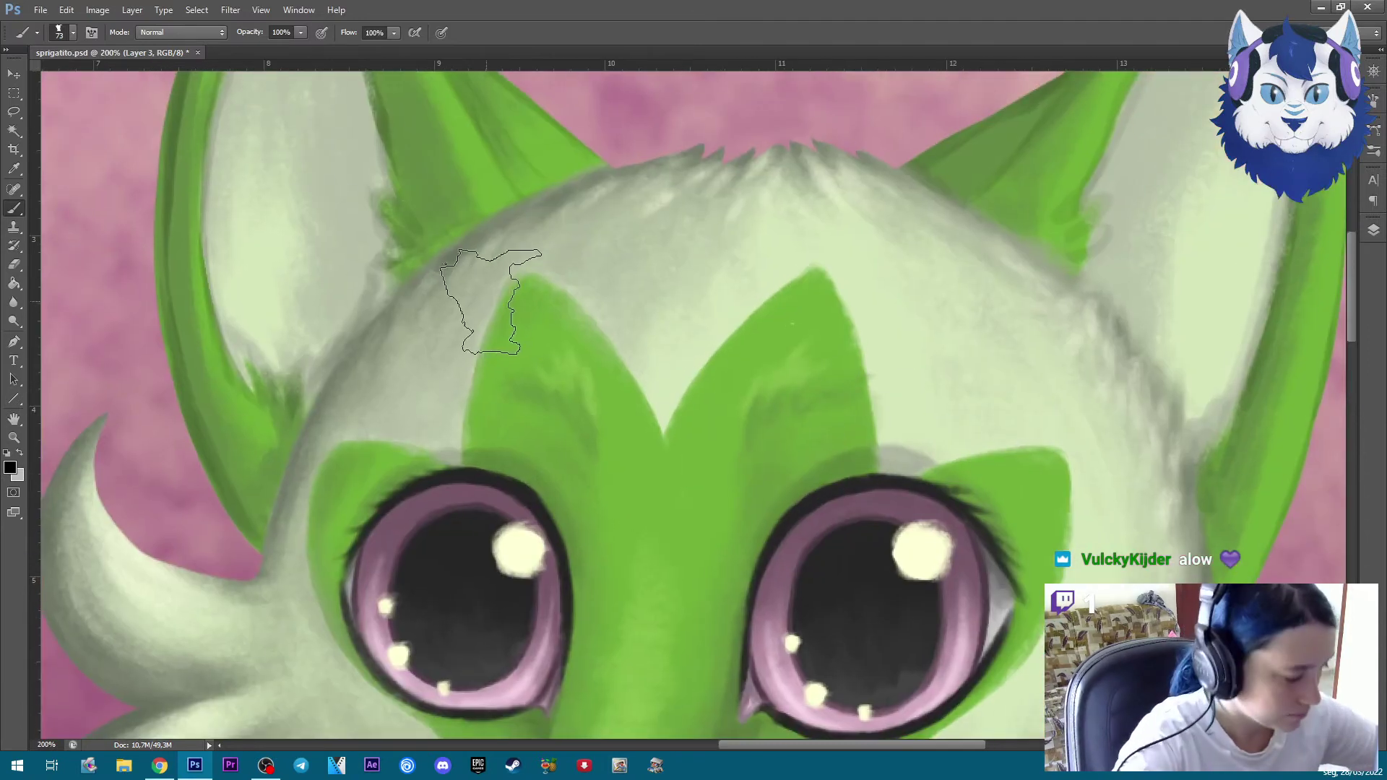
left_click_drag(525, 287, 724, 443)
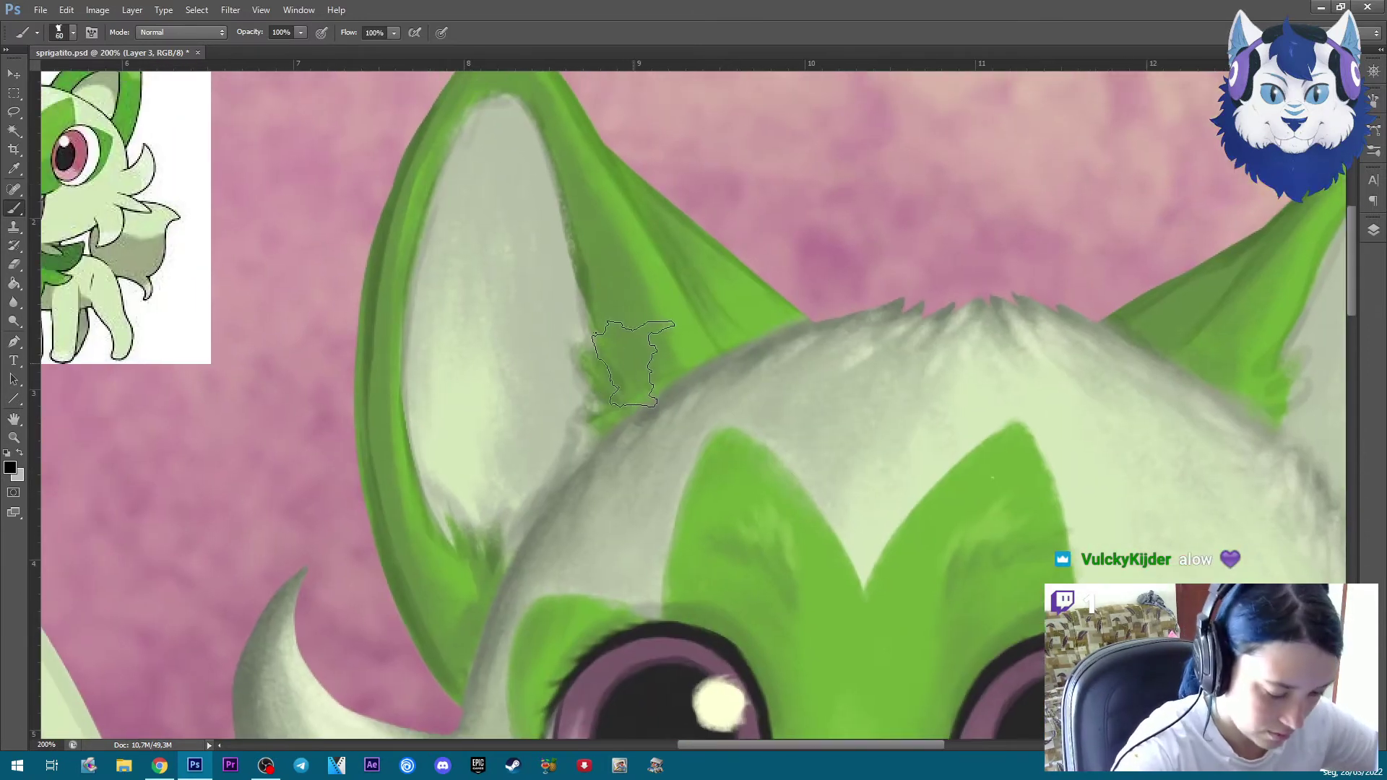
key("bracketleft")
key("bracketleft")
key("bracketleft")
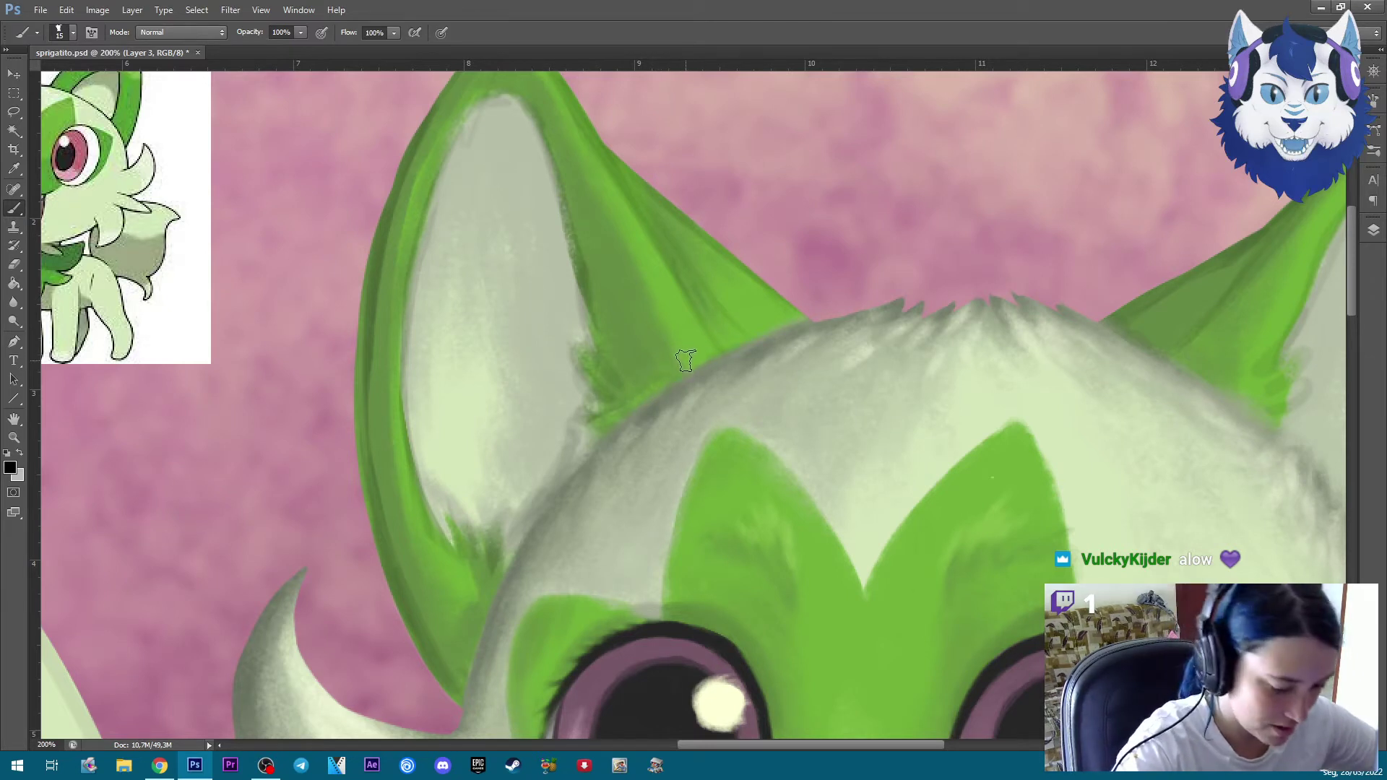
left_click(769, 347, "alt")
key("bracketleft")
Paint grey shading along the left ear's inner right edge
left_click_drag(538, 145, 571, 310)
left_click_drag(557, 248, 595, 350)
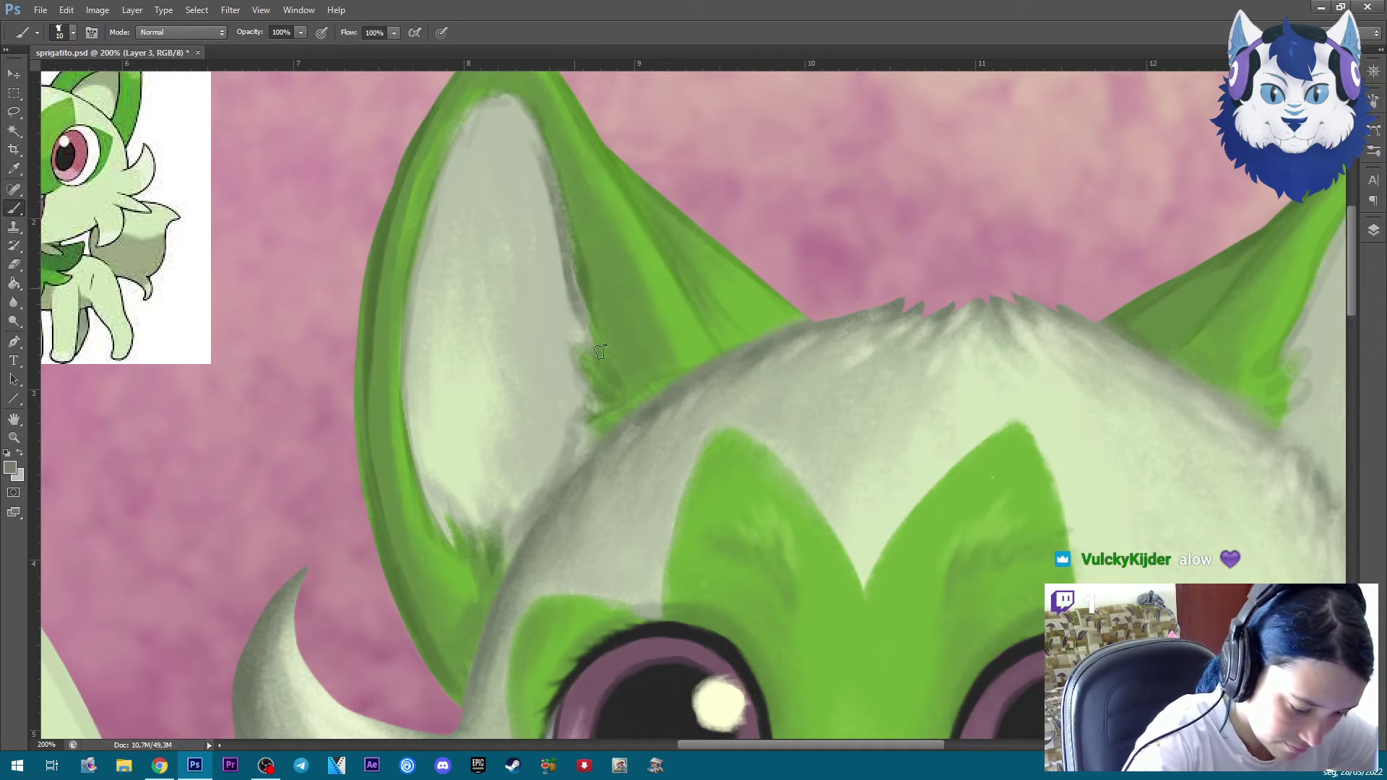
left_click_drag(534, 141, 571, 347)
key("bracketright")
key("bracketright")
key("bracketright")
left_click_drag(552, 286, 560, 374)
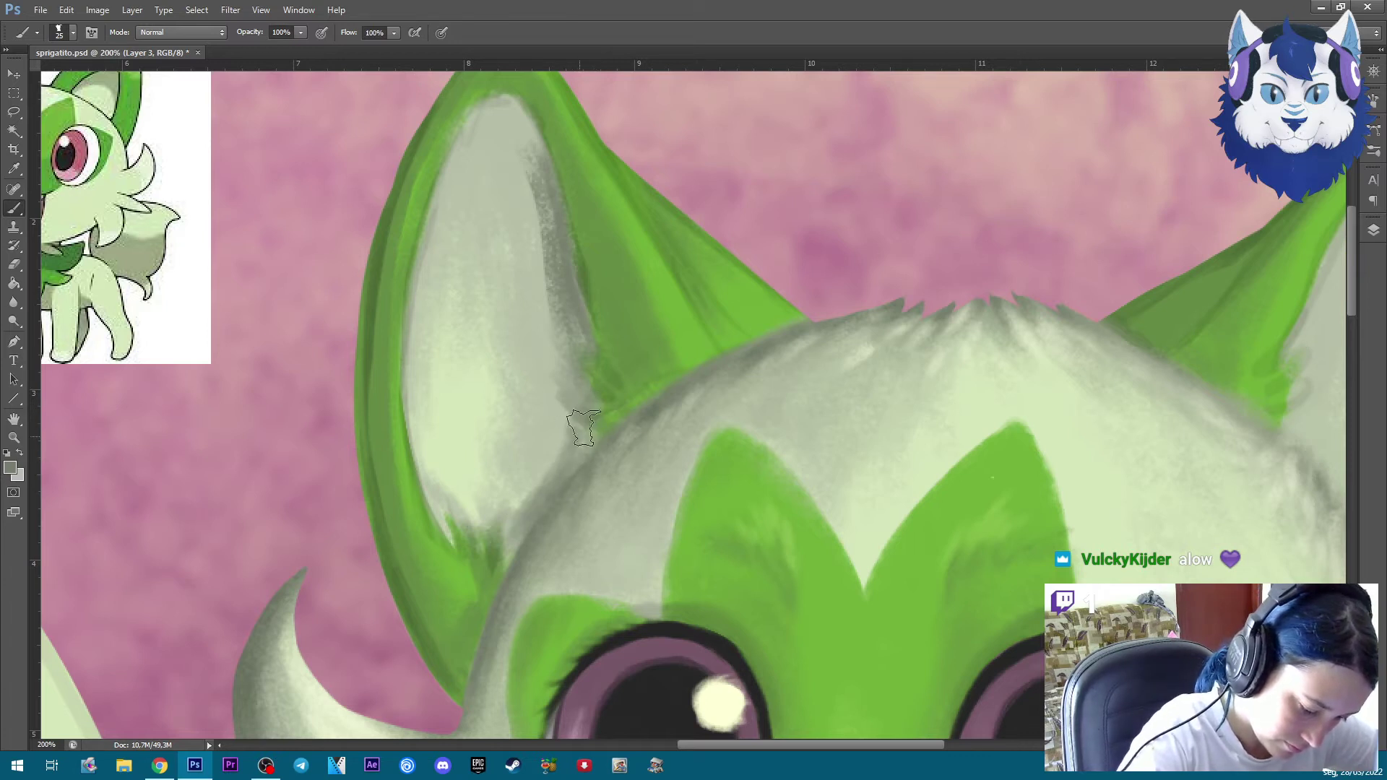
key("bracketright")
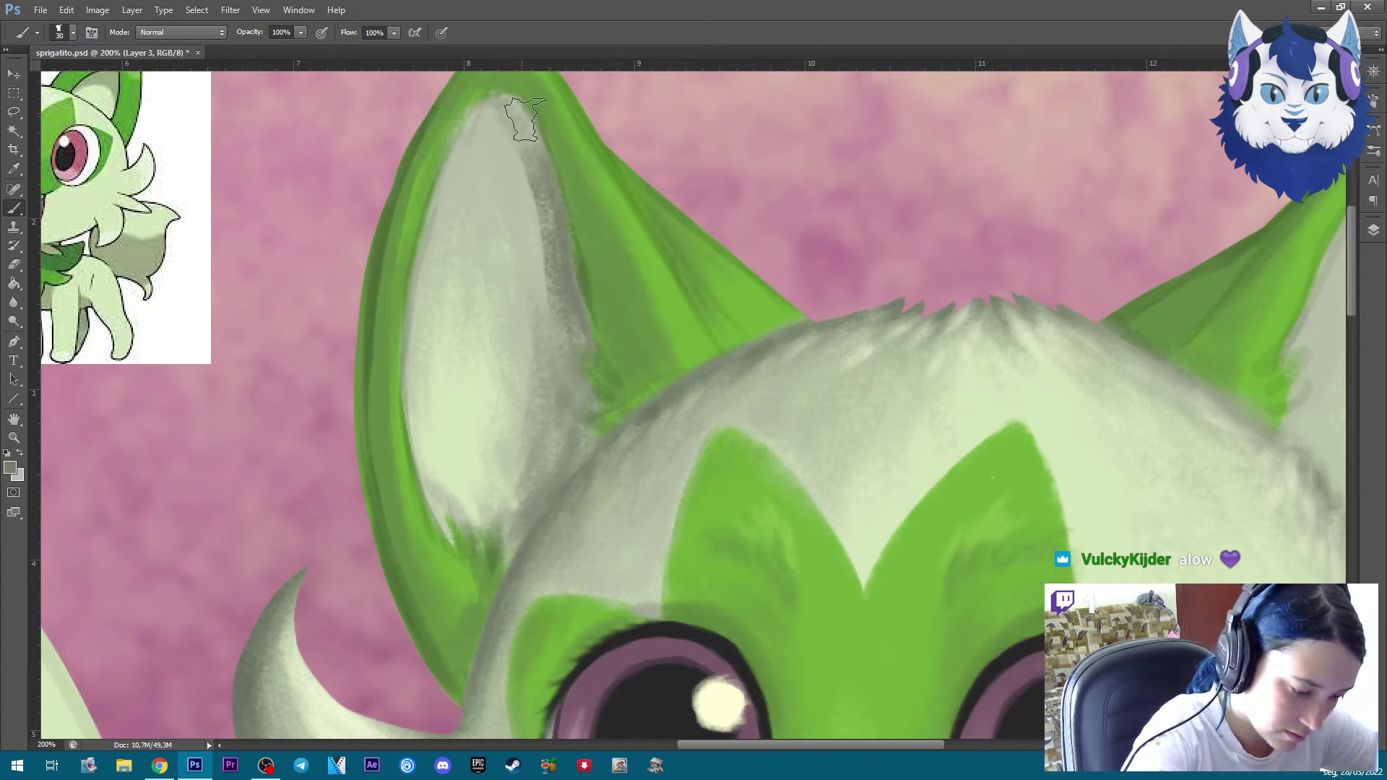
key("bracketleft")
key("bracketleft")
key("bracketleft")
Shade the left ear's tip and lay light grey down the inner ear
left_click_drag(502, 107, 582, 303)
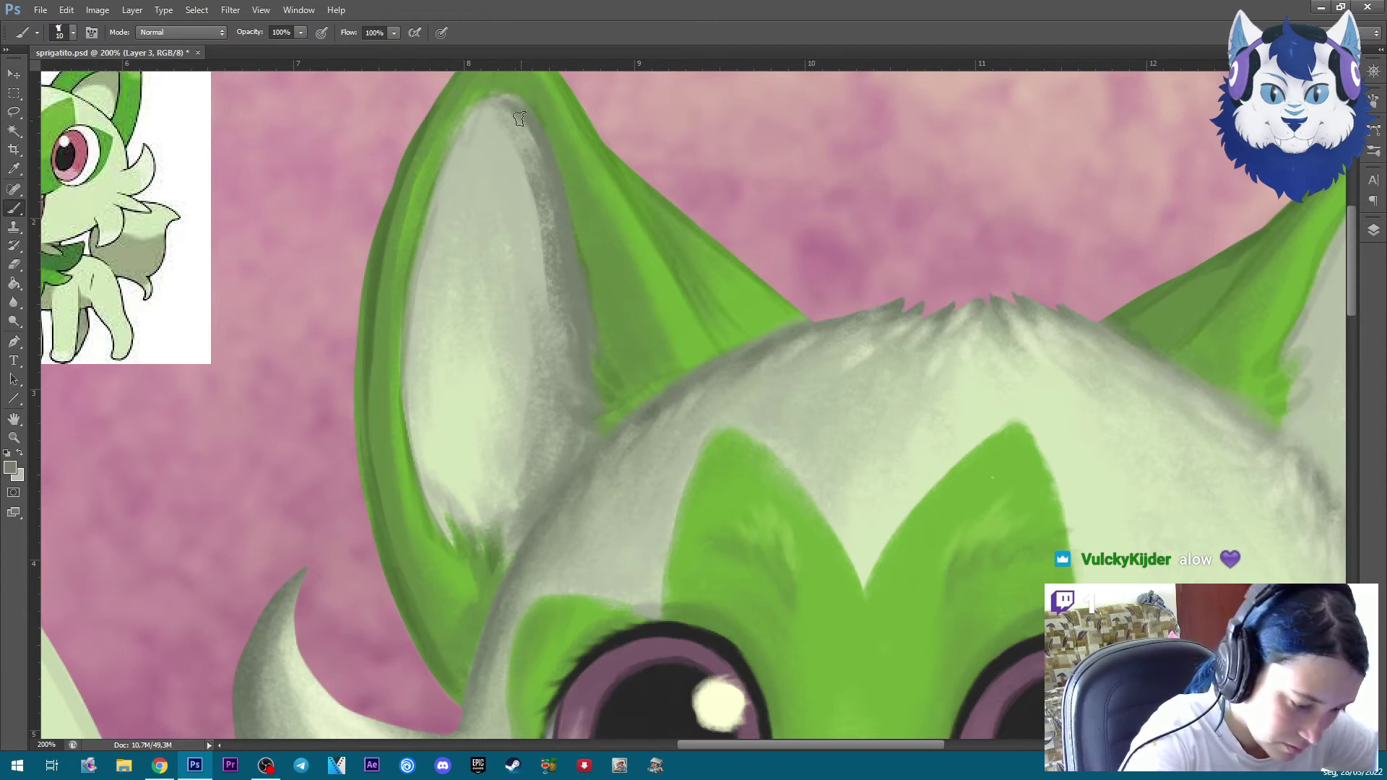
left_click_drag(509, 97, 469, 130)
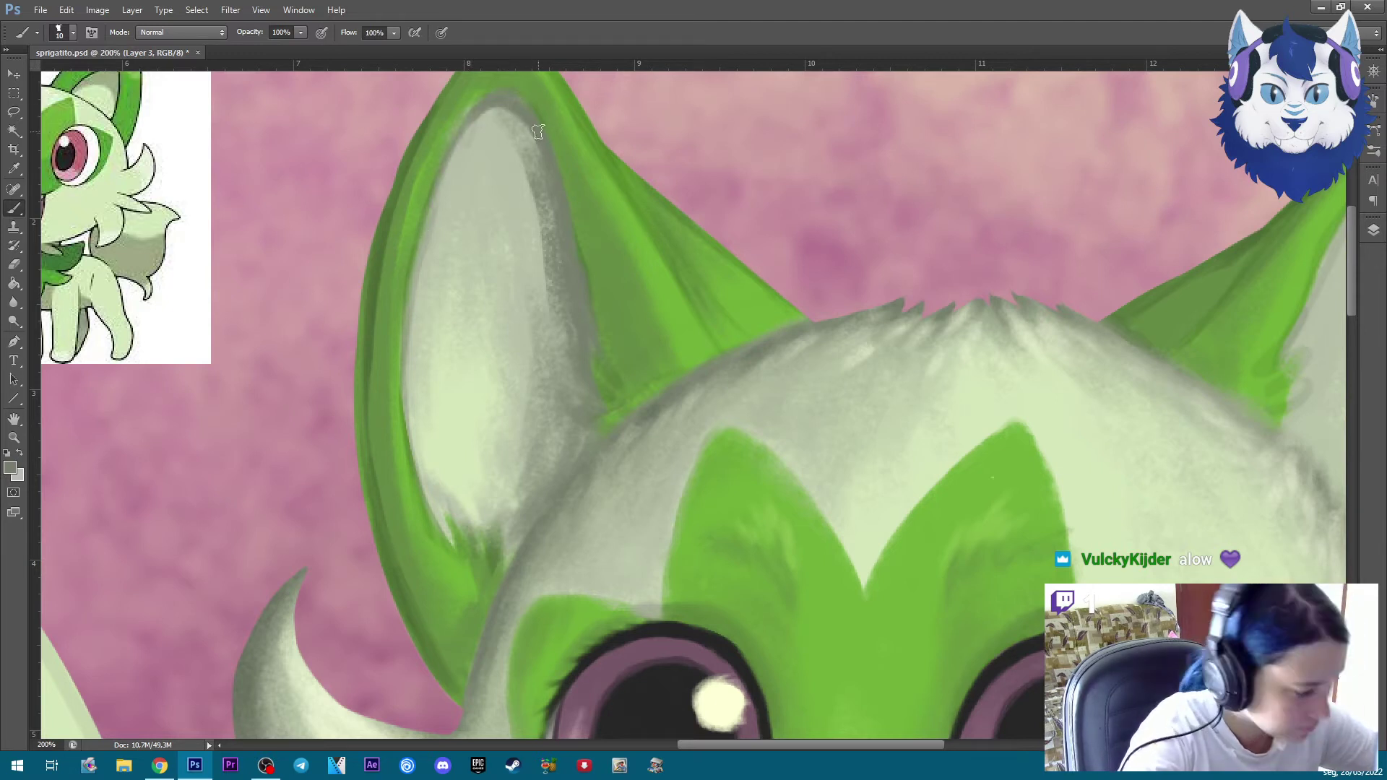
key("bracketright")
key("bracketright")
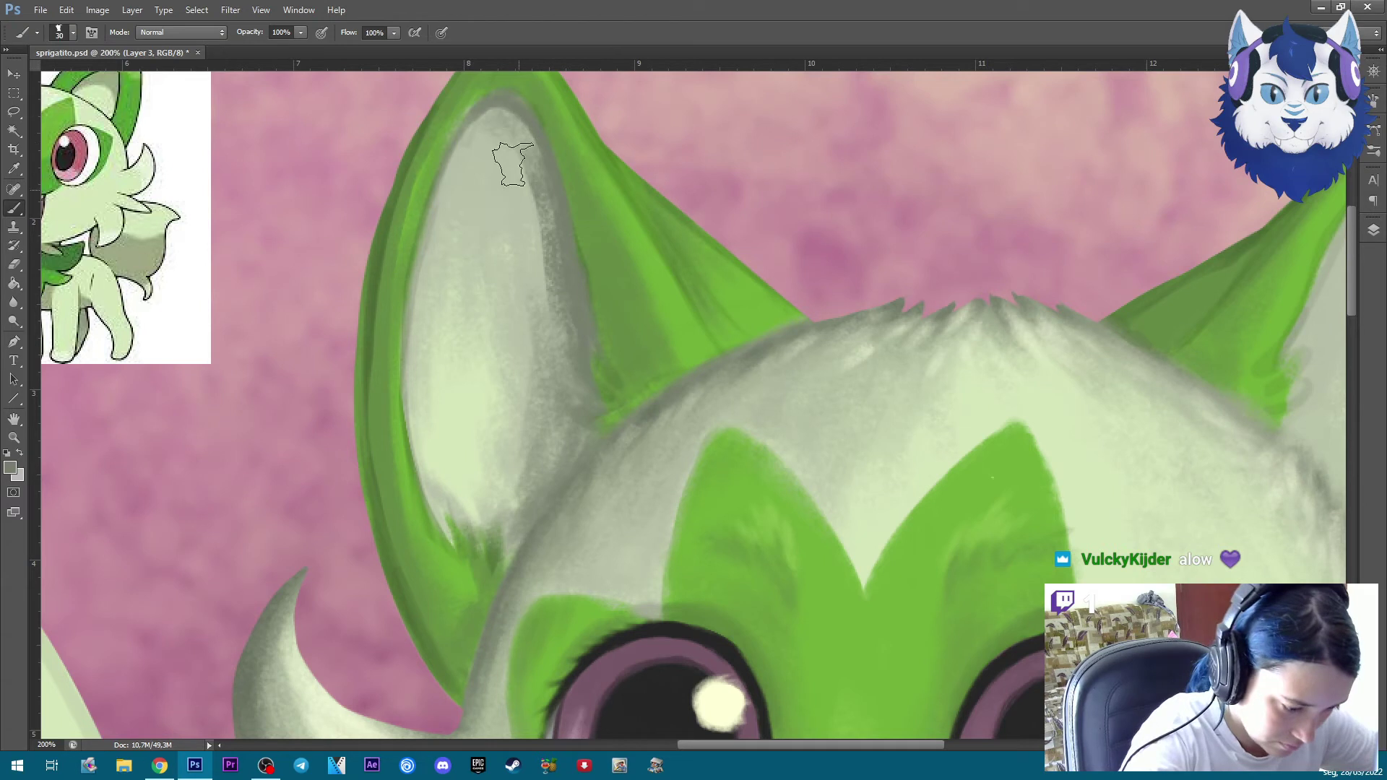
left_click_drag(520, 192, 560, 404)
mouse_move(542, 232)
left_mouse_down()
mouse_move(557, 442)
mouse_move(511, 511)
left_mouse_up()
key("bracketleft")
key("bracketleft")
key("bracketleft")
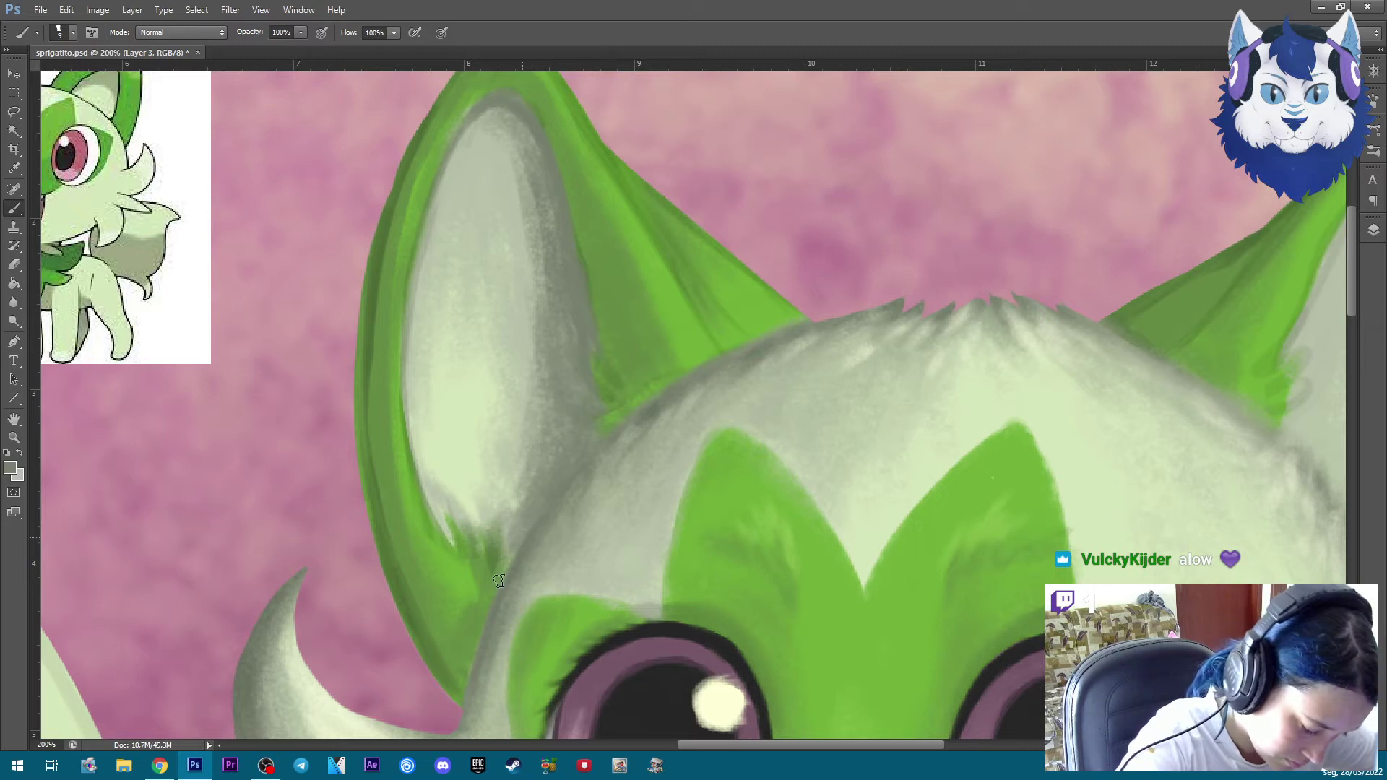
Darken the lower inner part of the left ear with short grey strokes
left_click_drag(504, 526, 494, 509)
left_click_drag(404, 415, 461, 542)
left_click_drag(419, 462, 462, 526)
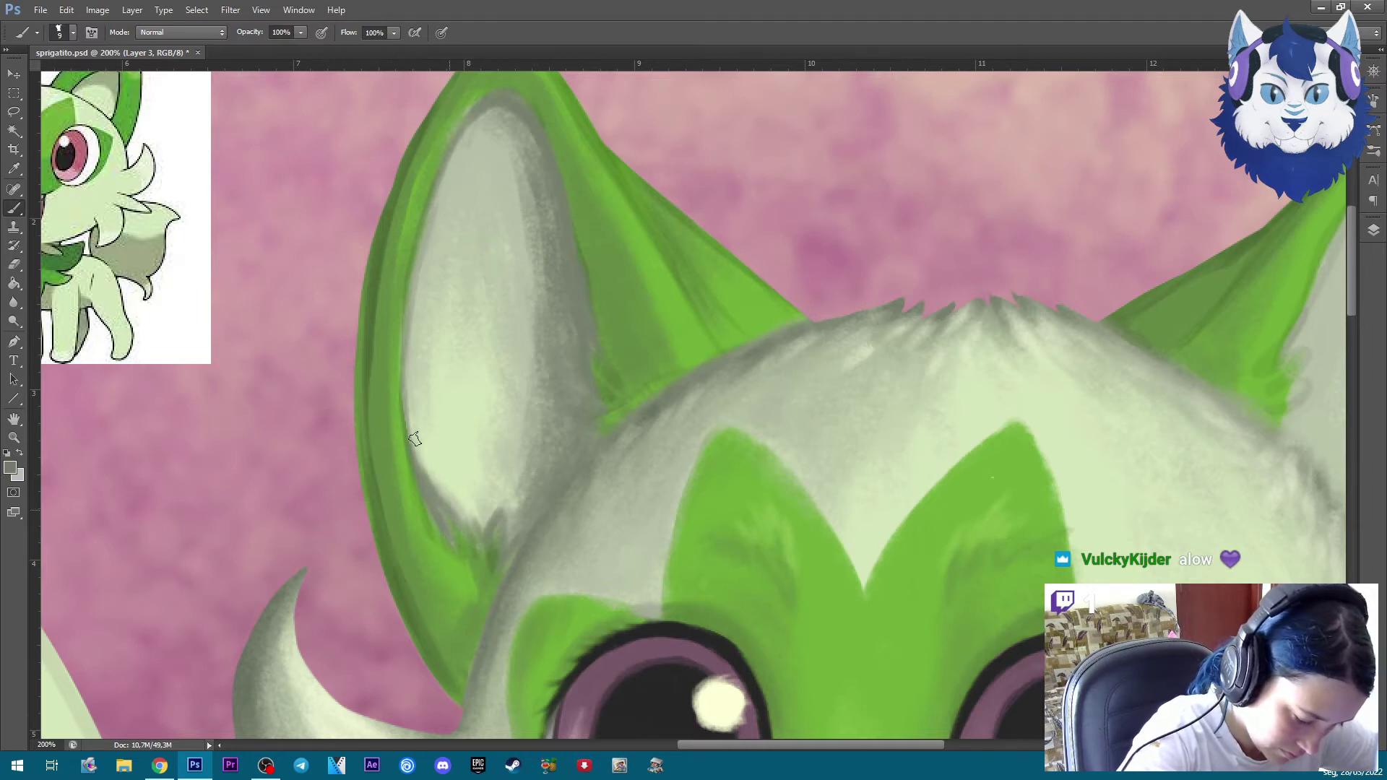
left_click_drag(405, 349, 449, 496)
key("bracketright")
key("bracketright")
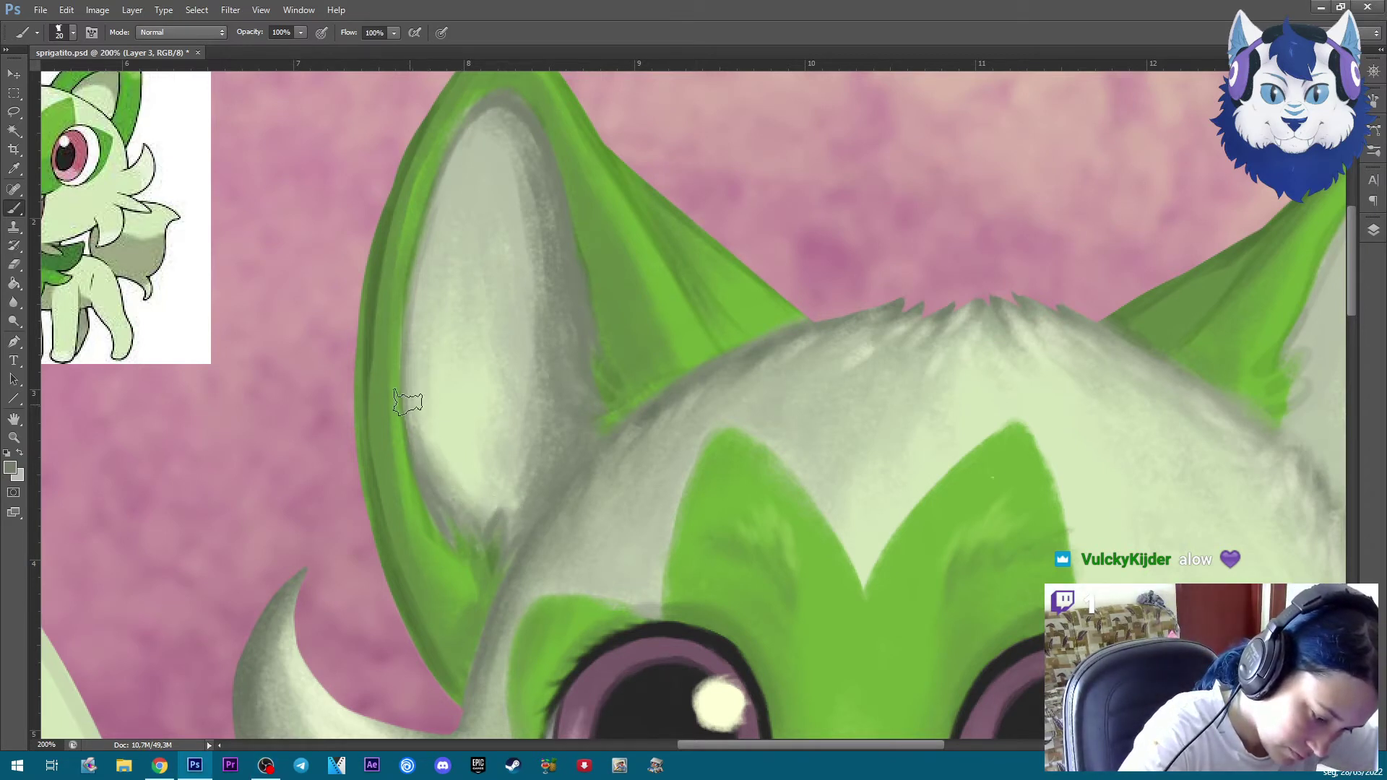
key("bracketright")
key("bracketright")
key("bracketright")
Sample light grey and pale green from the ear, checking the whole cat between samples
key("ctrl+minus")
key("ctrl+minus")
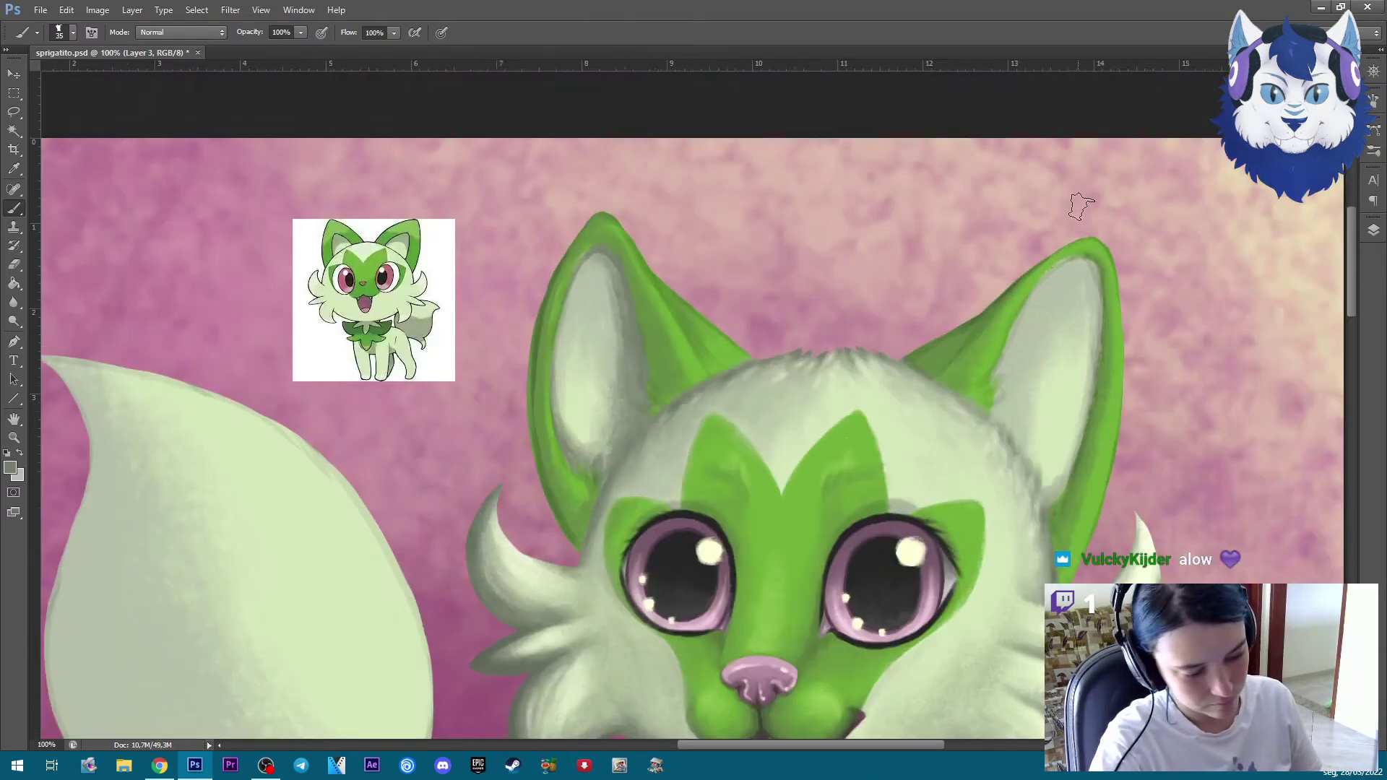
key("ctrl+plus")
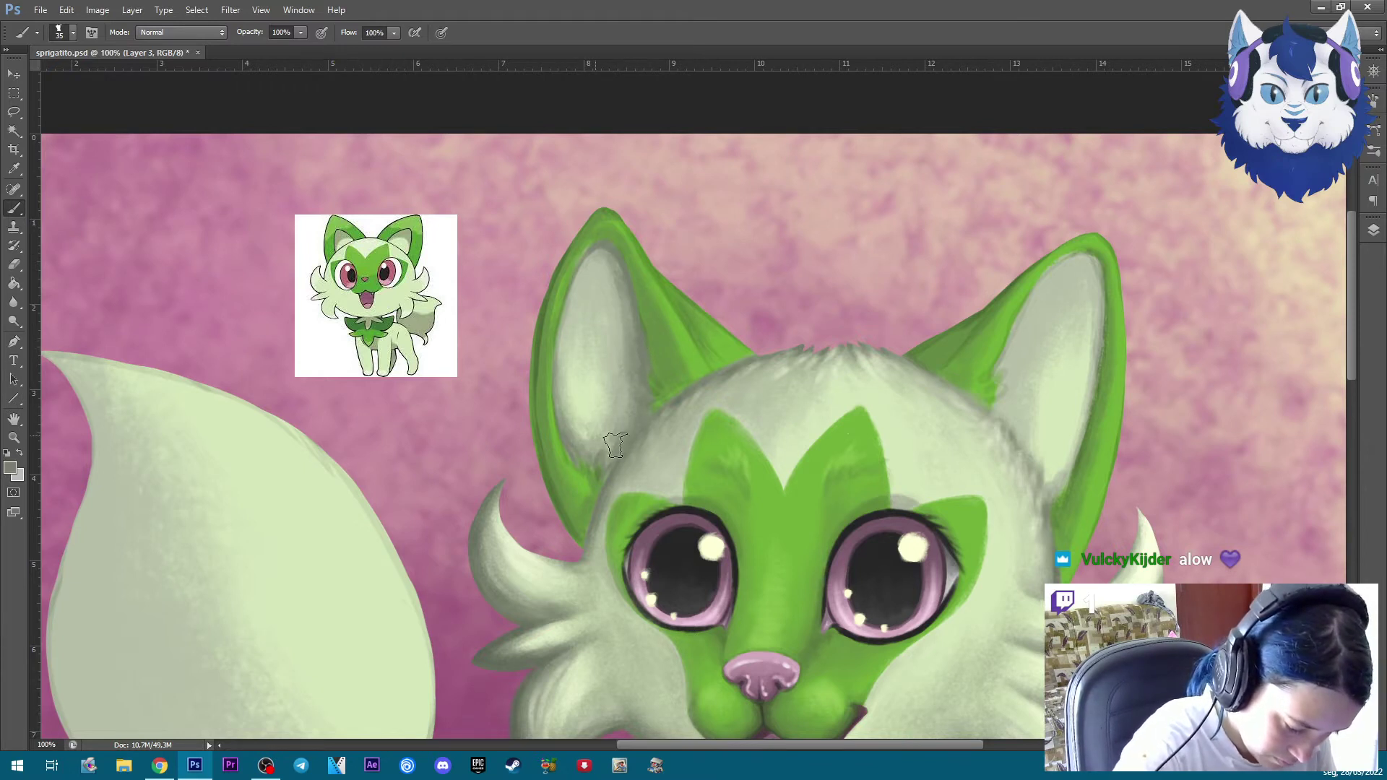
left_click(576, 401, "alt")
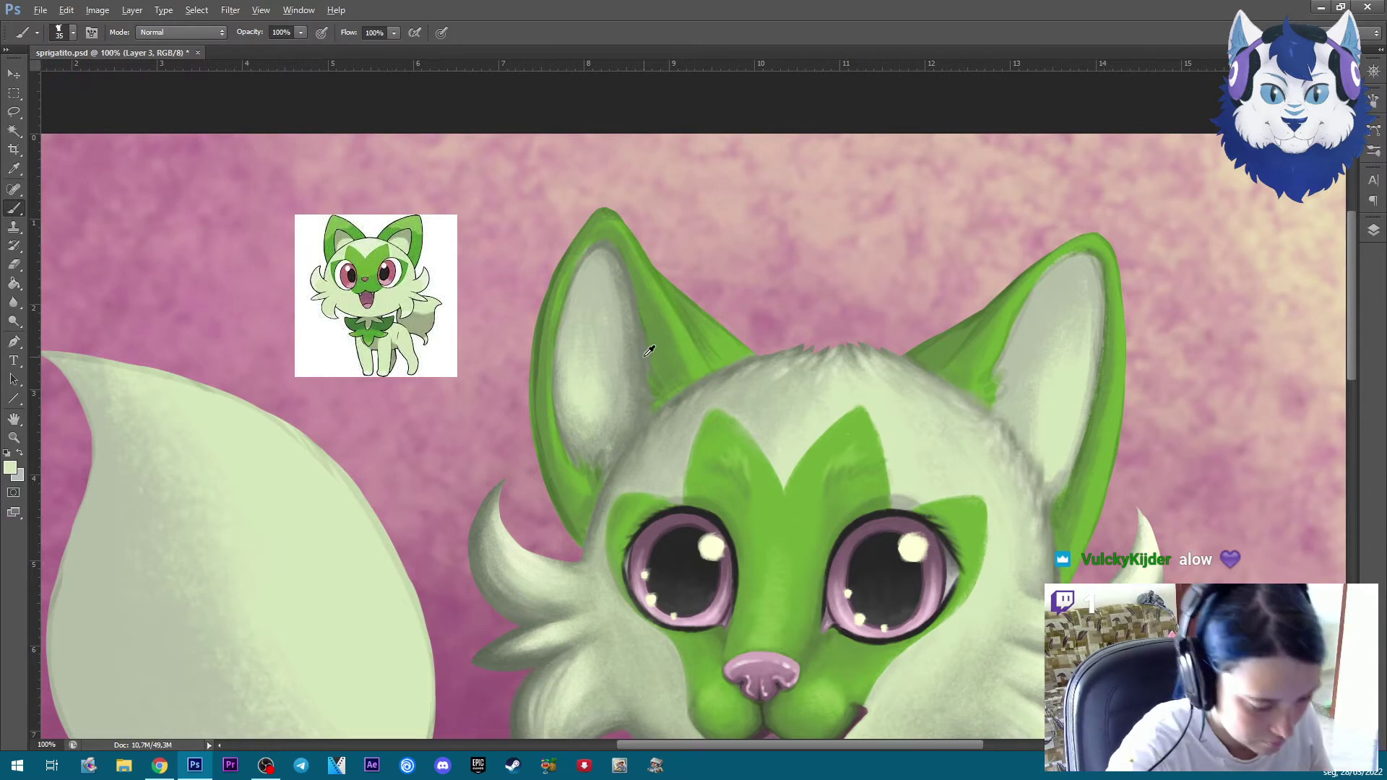
left_click(615, 431, "alt")
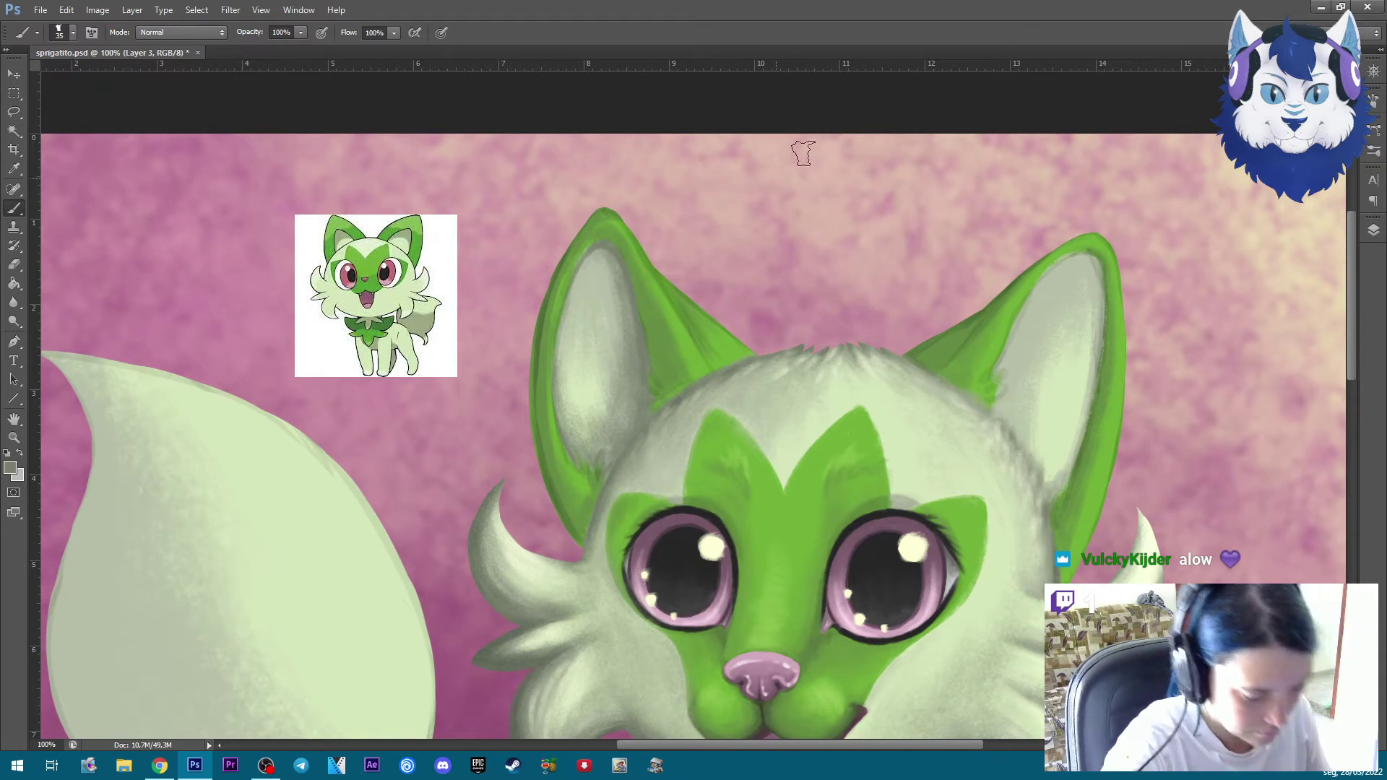
key("ctrl+minus")
key("ctrl+plus")
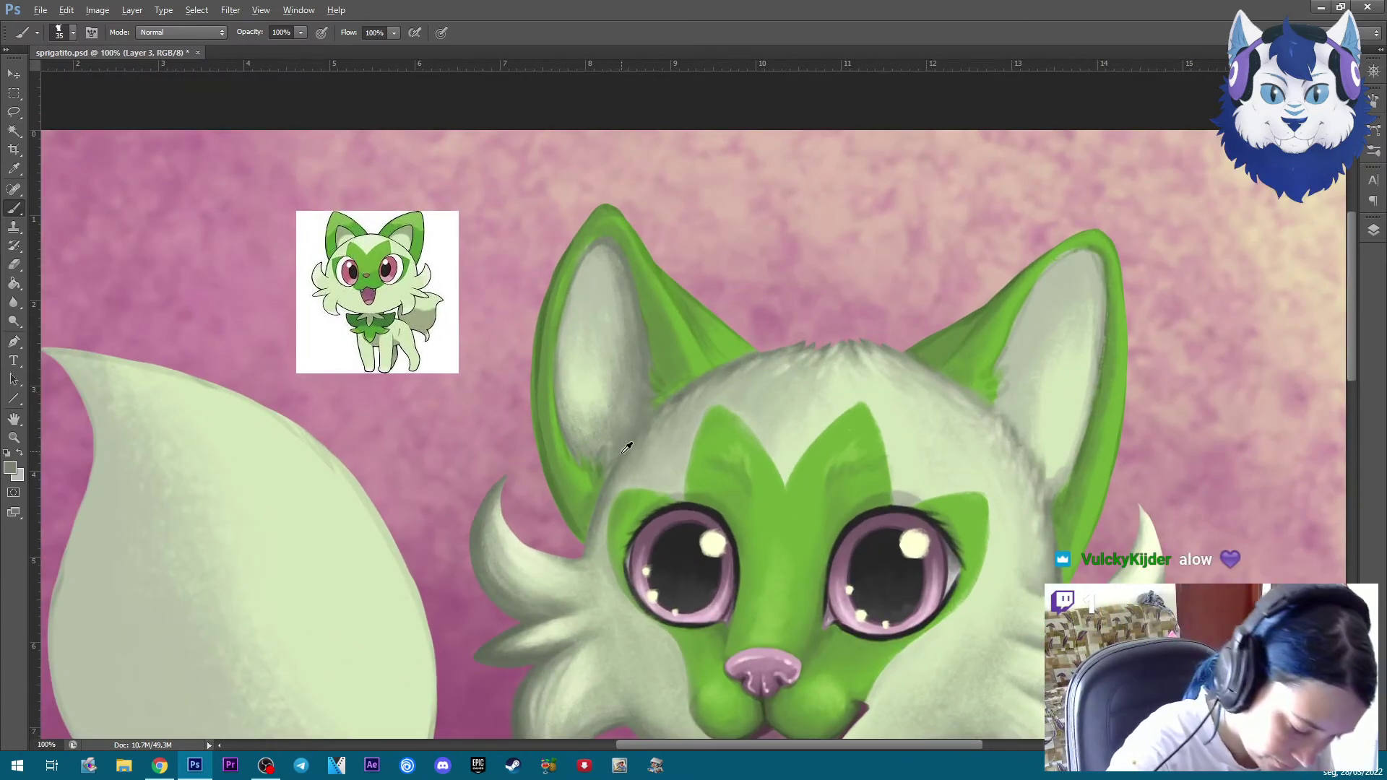
left_click(679, 391, "alt")
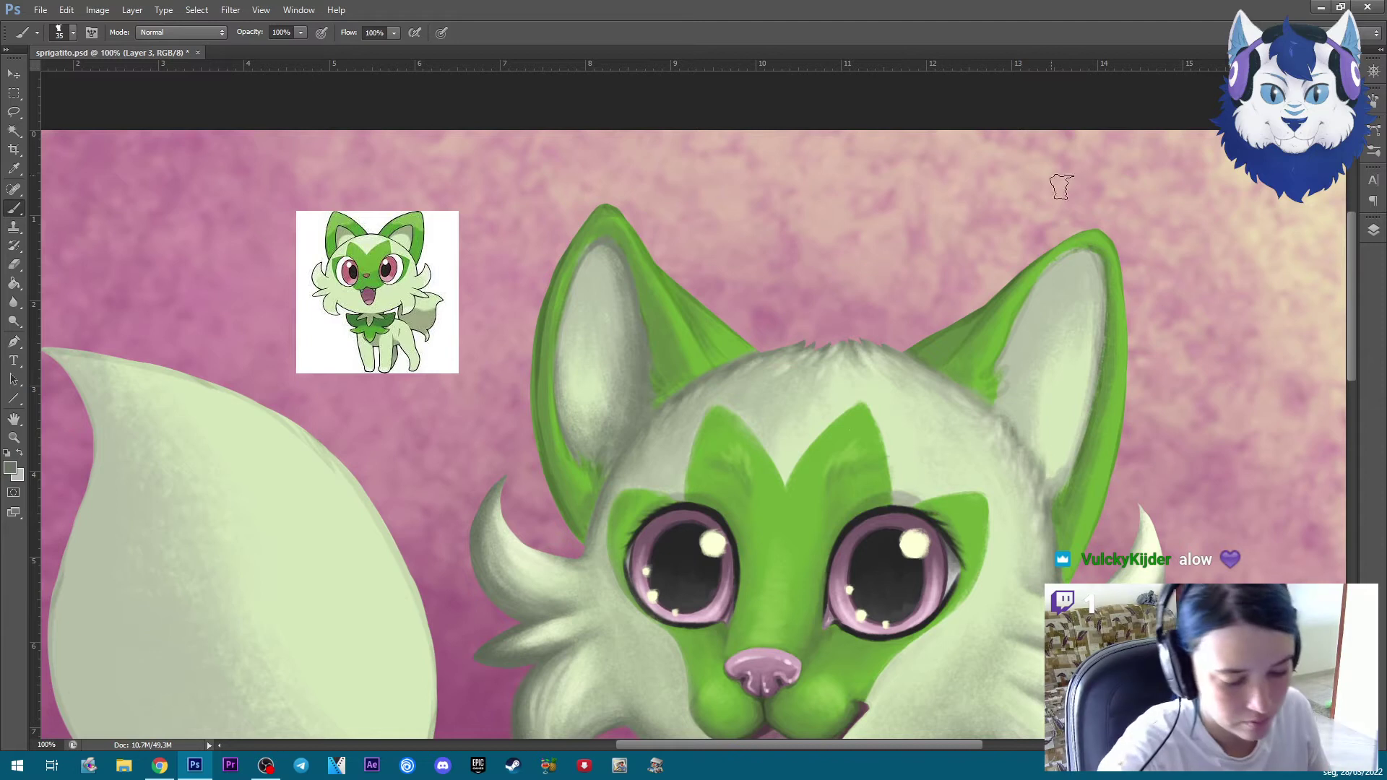
Paint soft grey fur shading inside the right ear, resizing the brush as needed
key("bracketleft")
key("bracketleft")
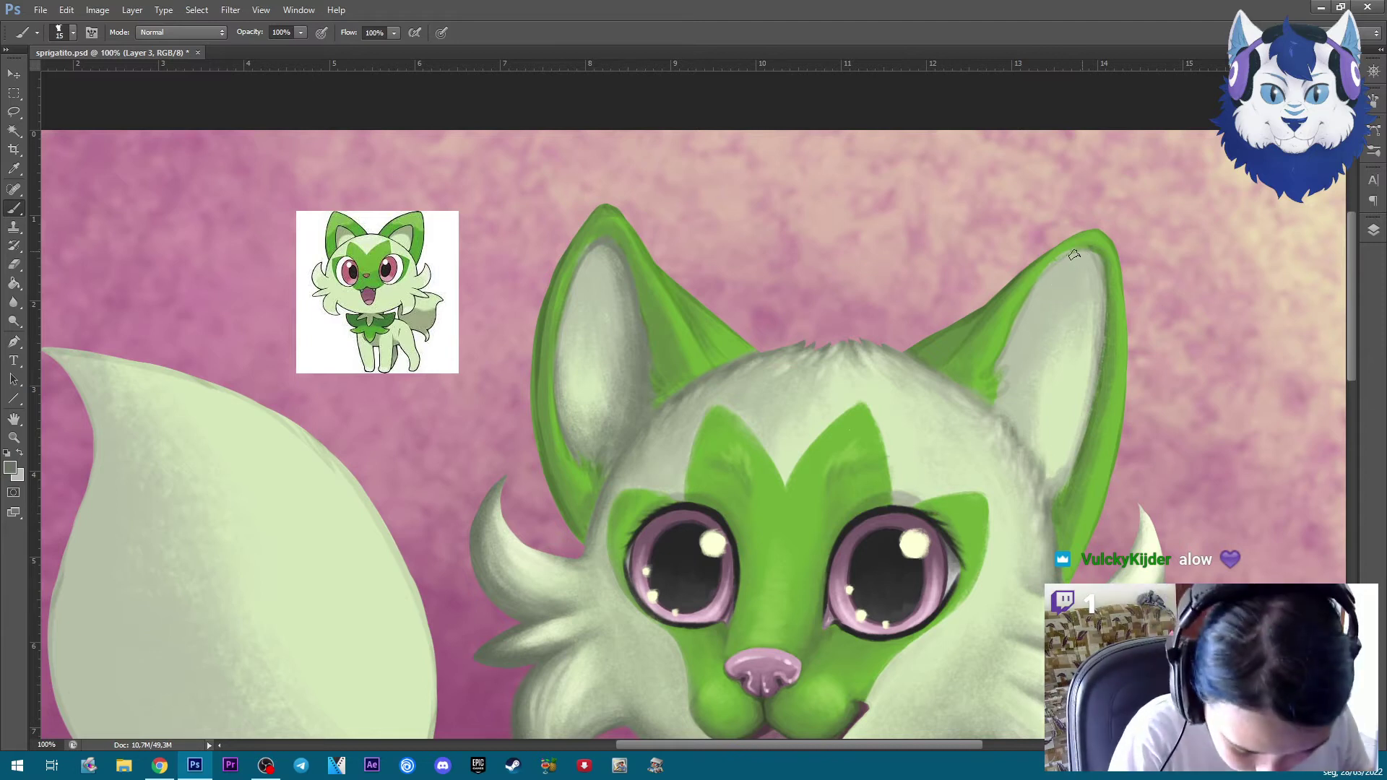
key("bracketleft")
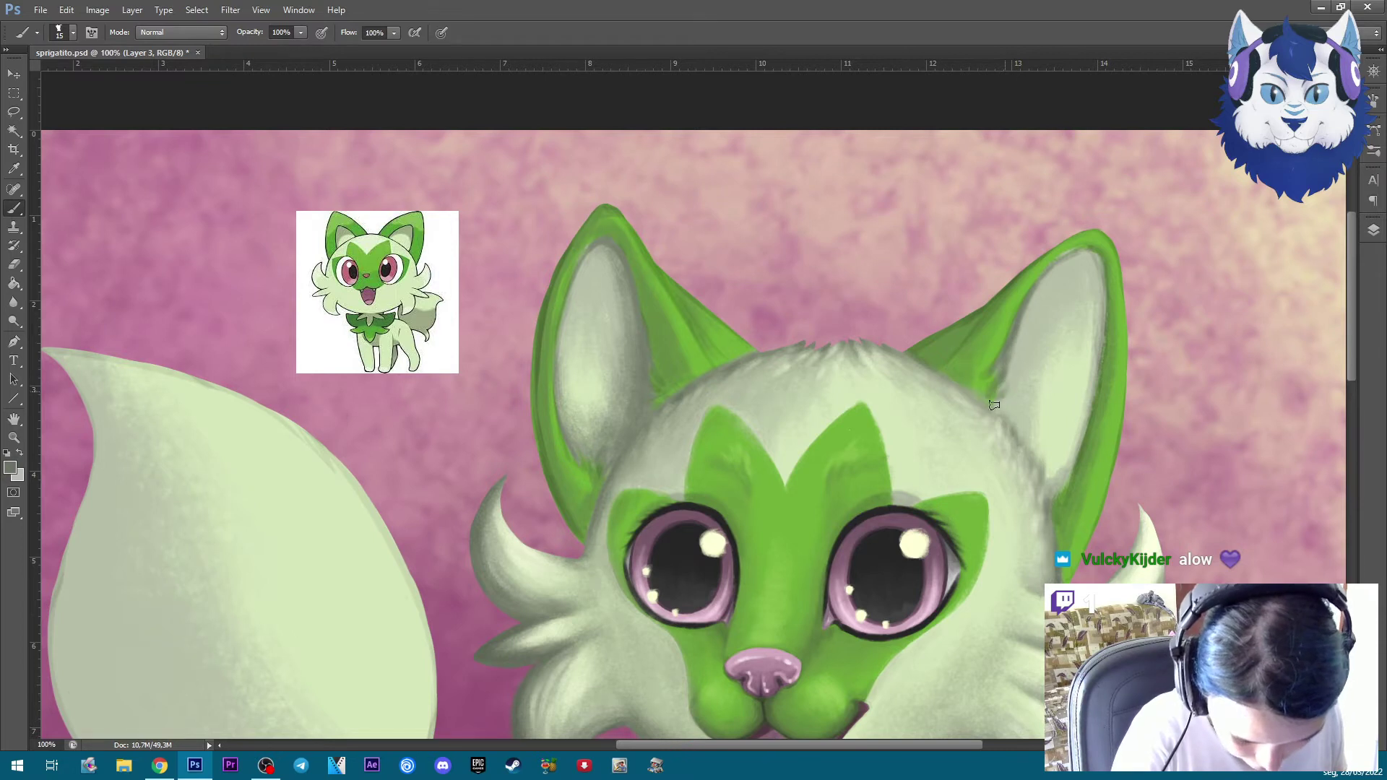
left_click_drag(1156, 535, 1068, 384)
key("bracketright")
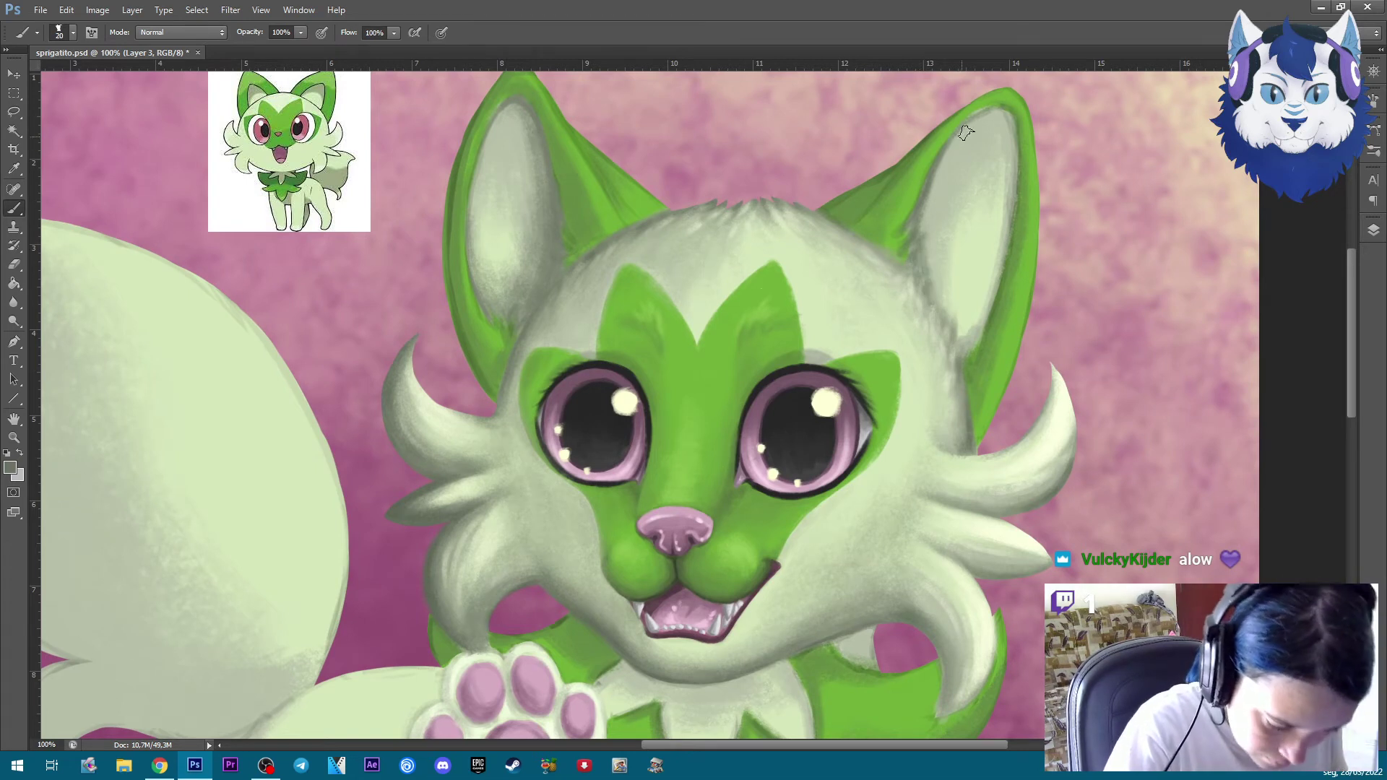
key("bracketright")
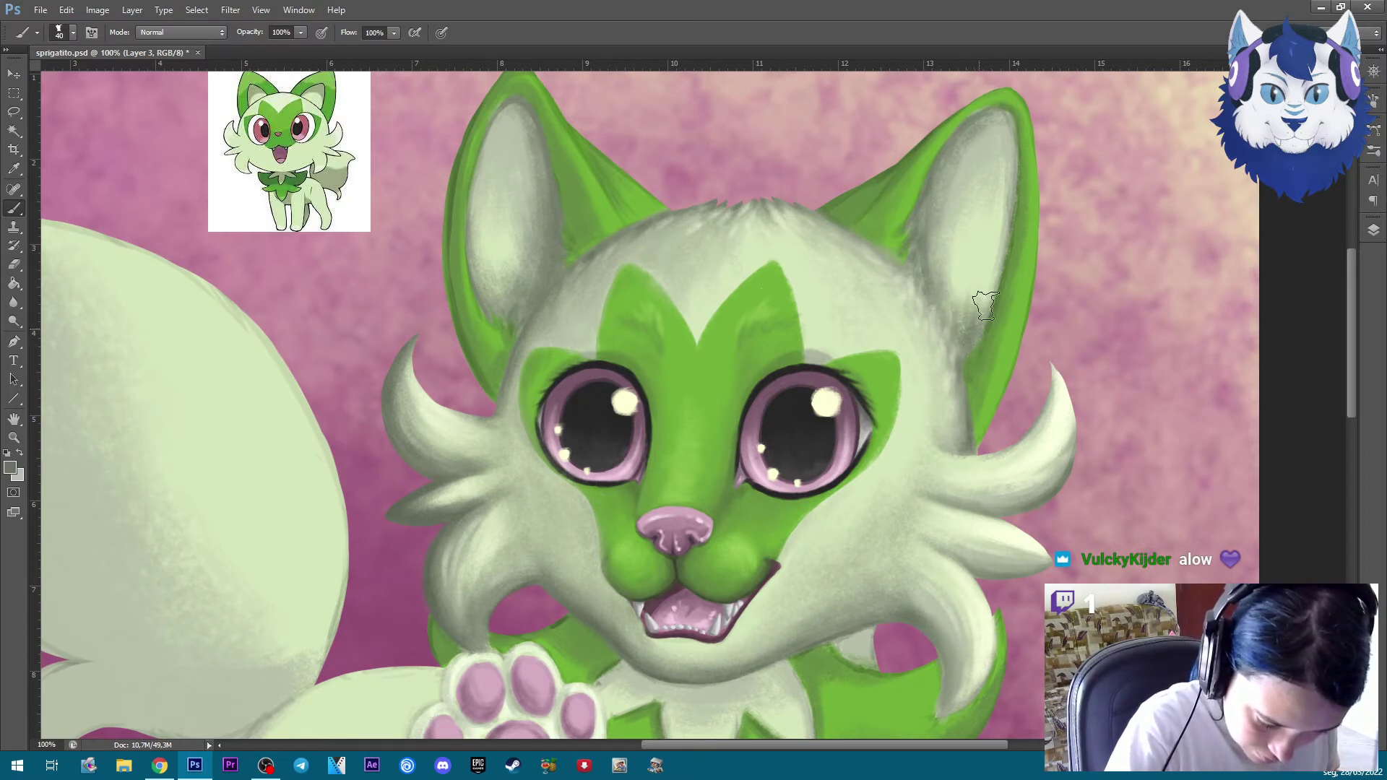
key("bracketleft")
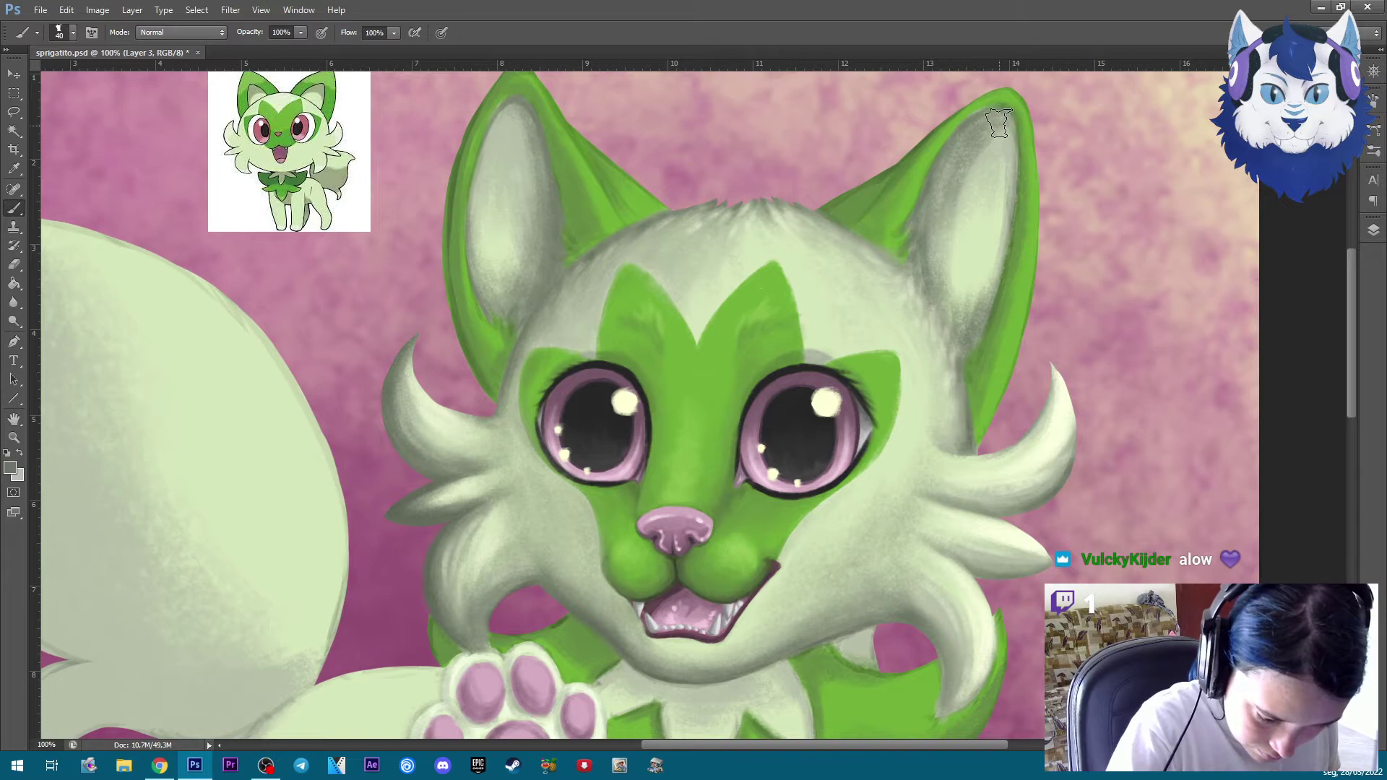
key("bracketleft")
key("bracketleft")
key("bracketleft")
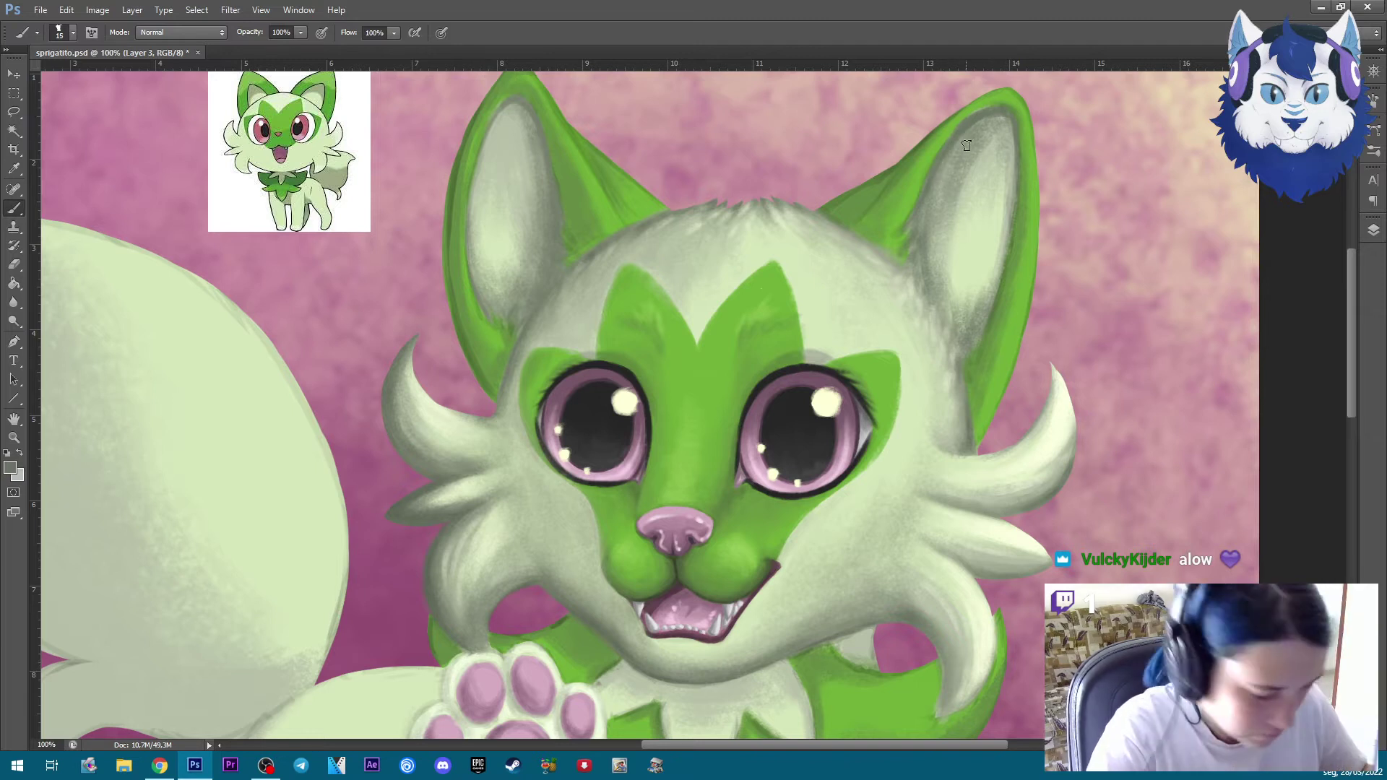
key("bracketright")
key("bracketright")
key("bracketright")
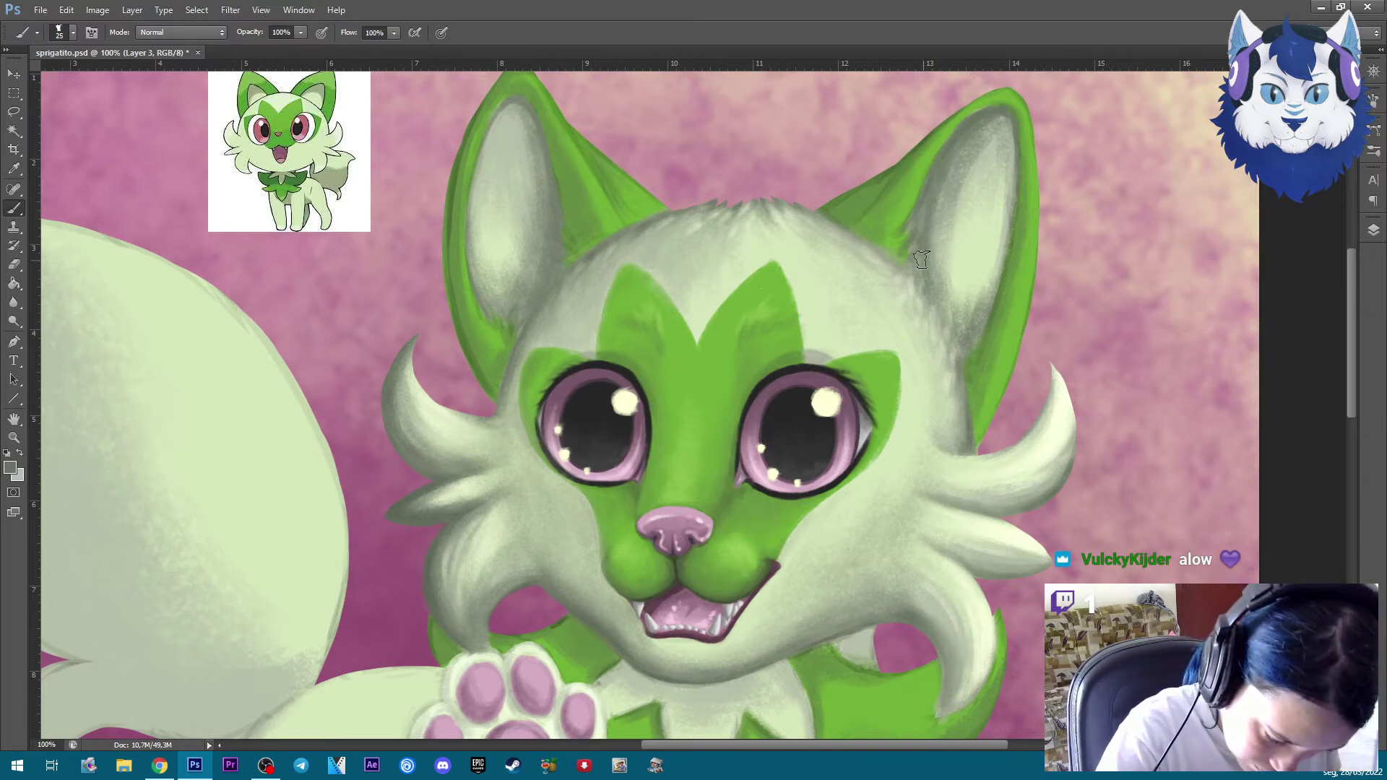
key("bracketleft")
key("bracketleft")
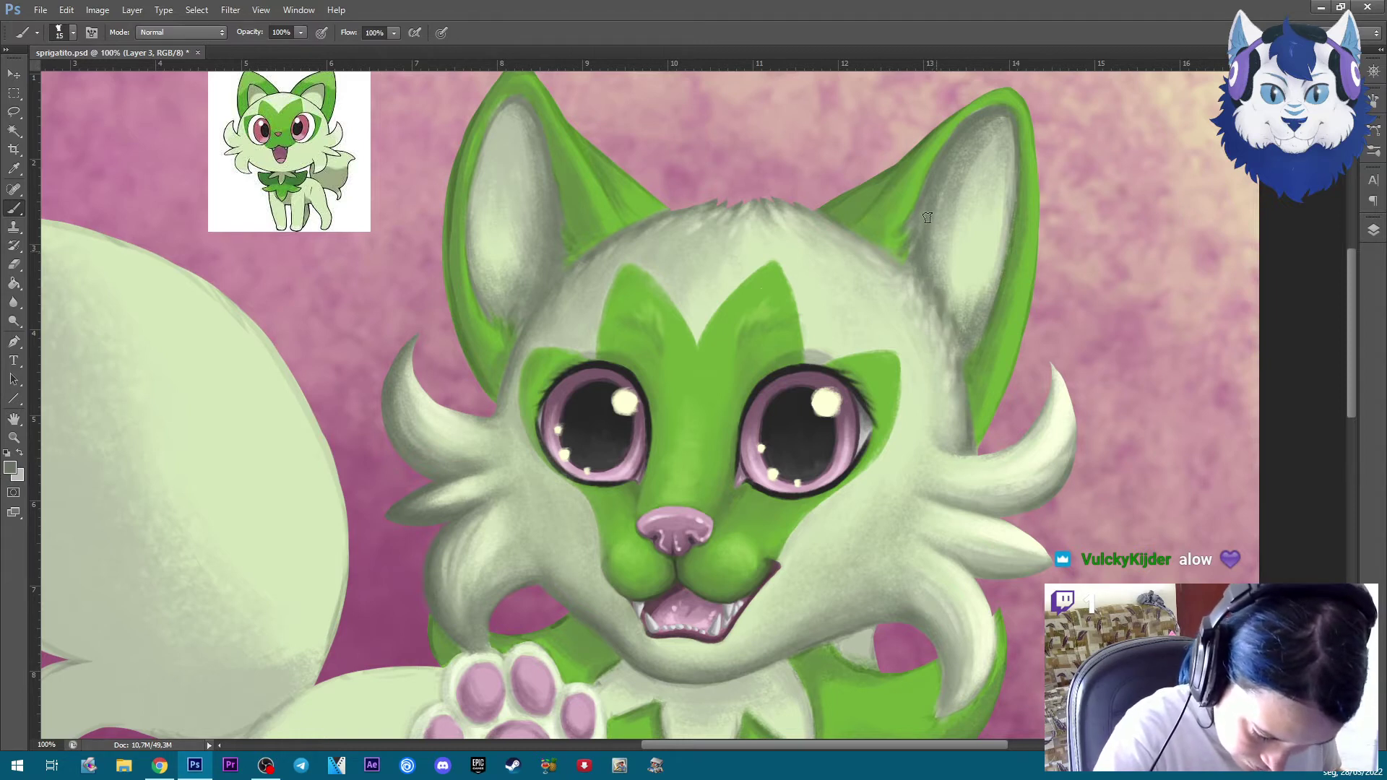
key("bracketright")
key("bracketright")
key("bracketright")
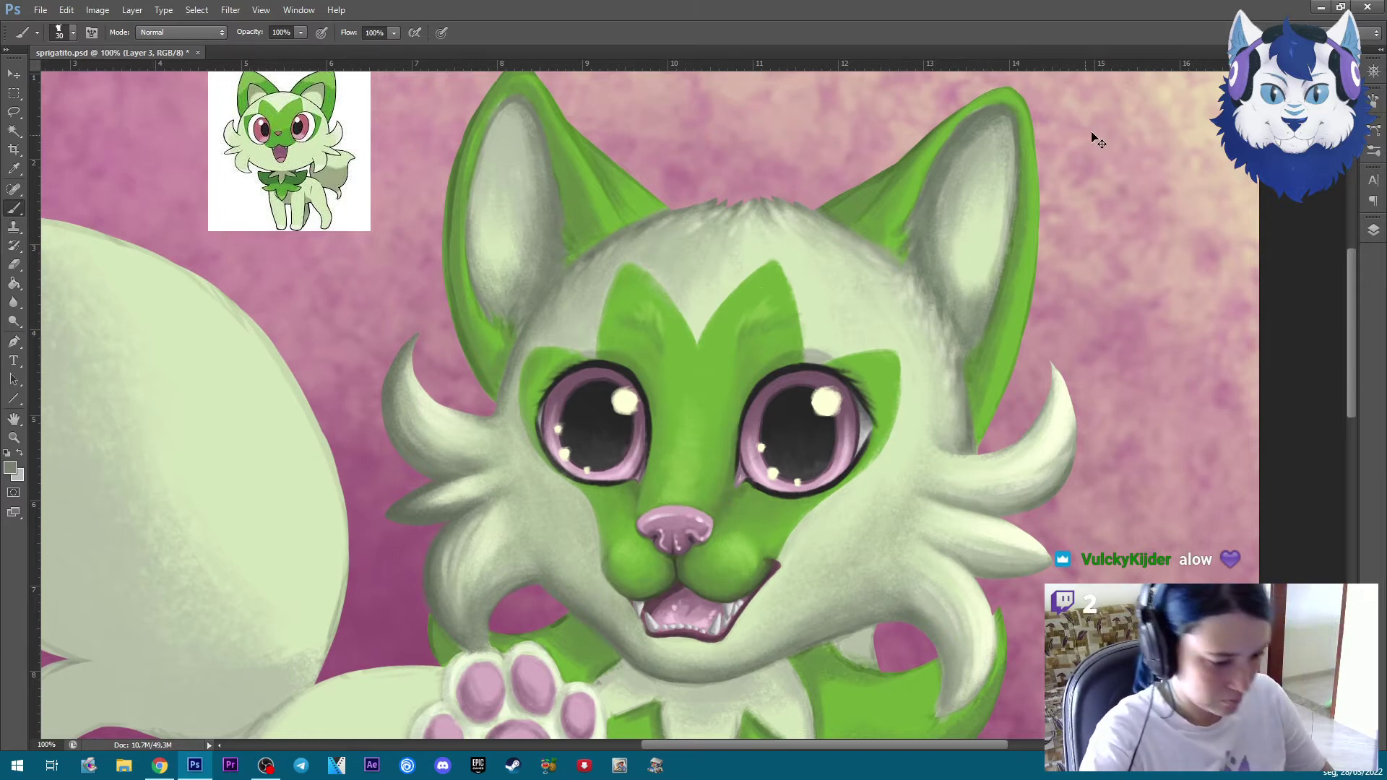
Centre the left ear at 200% with a smaller brush, undoing a stray forehead stroke
scroll(1084, 144, "down", 2)
scroll(1127, 130, "up", 1)
scroll(1096, 310, "down", 1)
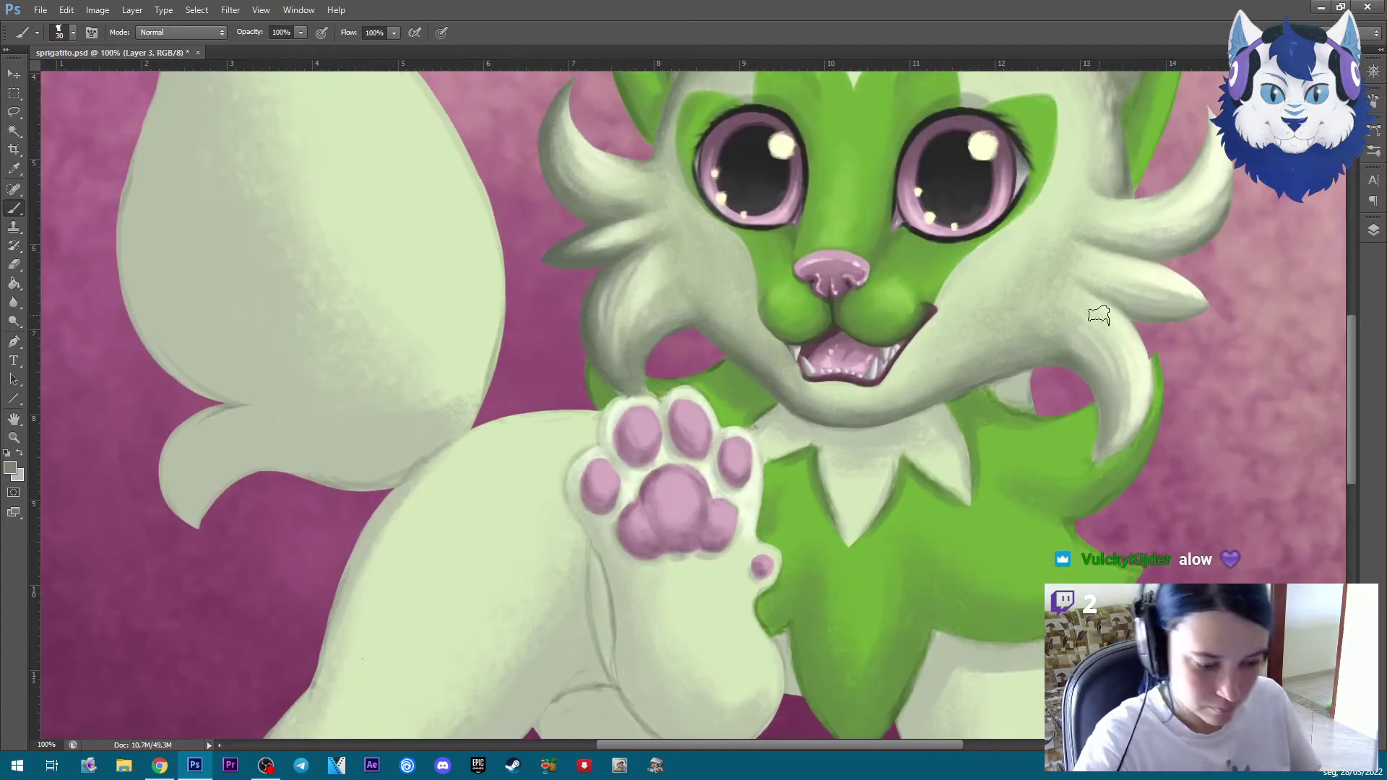
scroll(1127, 294, "up", 2)
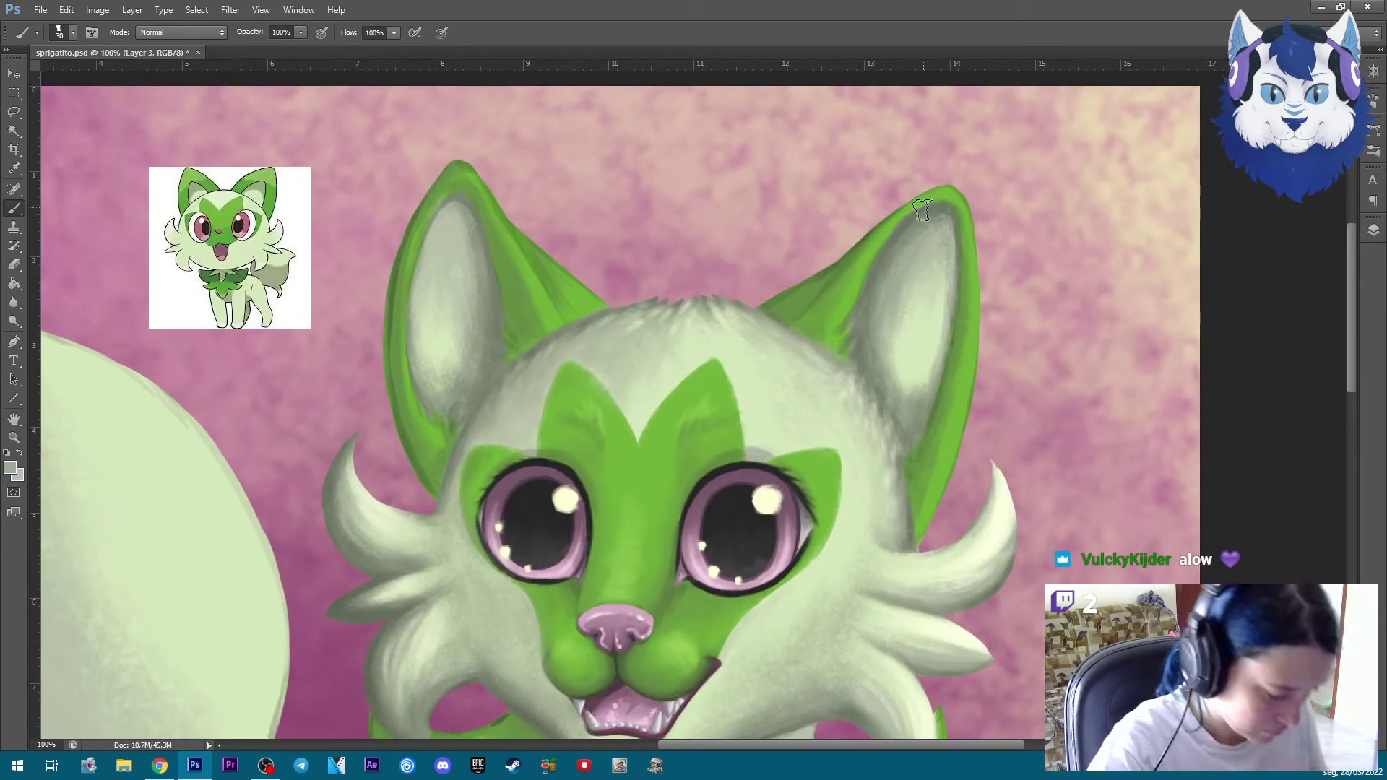
left_click_drag(883, 453, 949, 394)
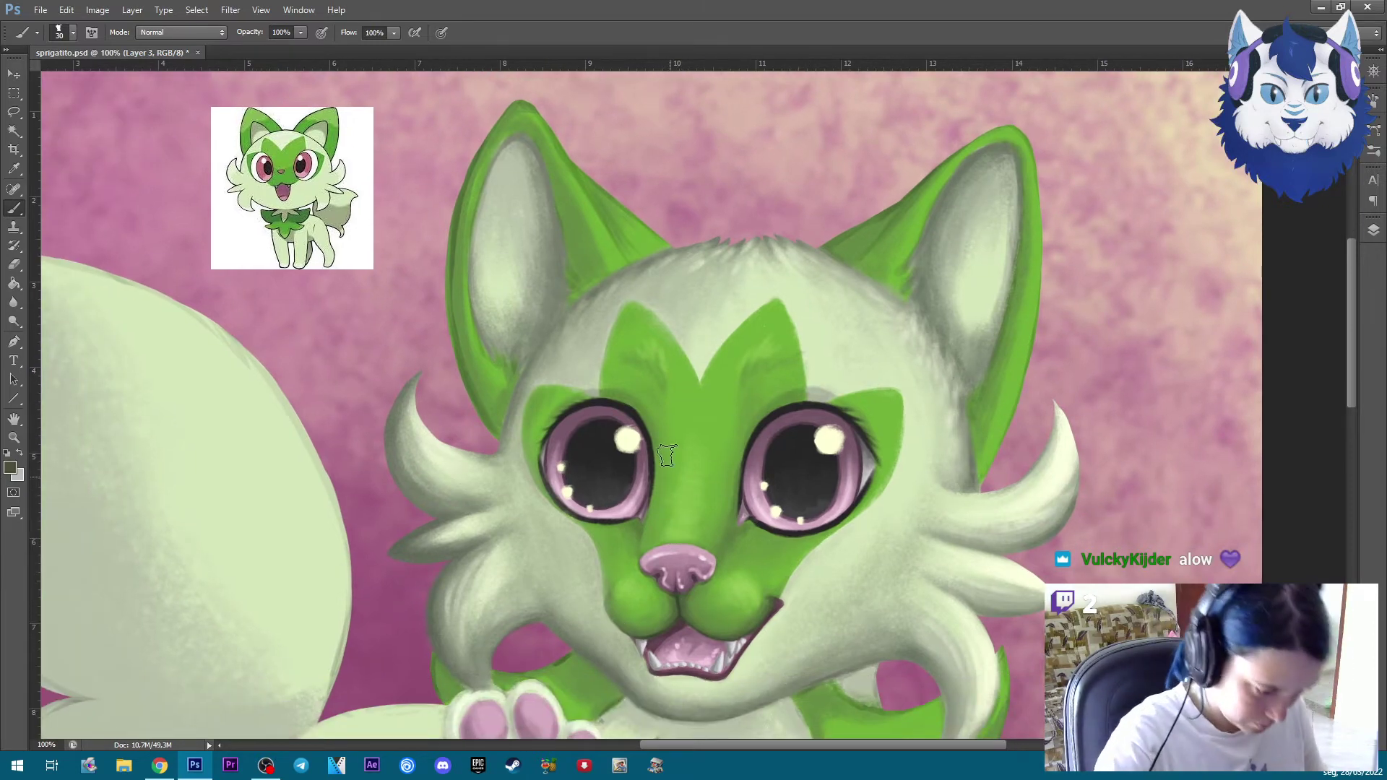
left_click_drag(663, 316, 830, 413)
key("ctrl+z")
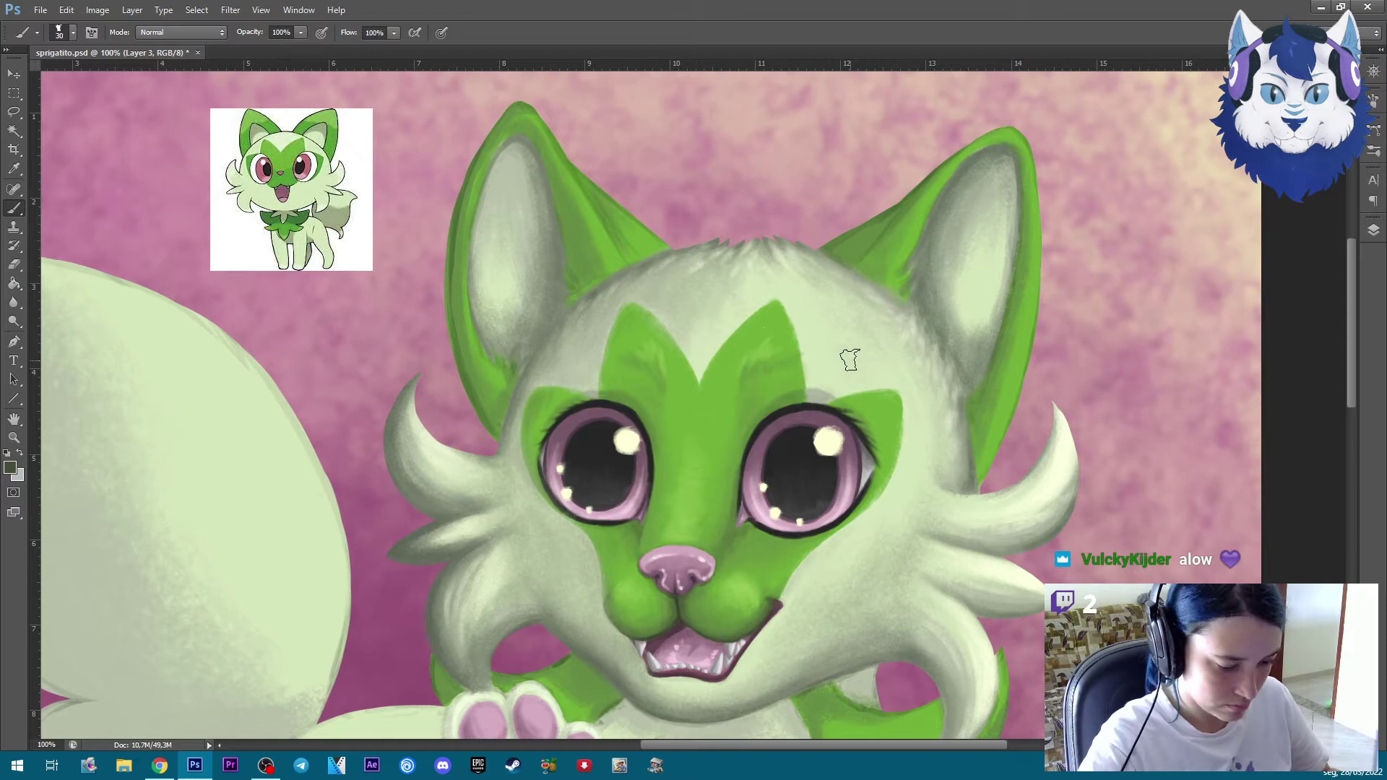
left_click_drag(713, 188, 789, 324)
key("ctrl+plus")
key("bracketleft")
key("bracketleft")
key("bracketleft")
Darken the left ear's inner edge and paint dark fur tufts at its base
left_click_drag(564, 194, 625, 412)
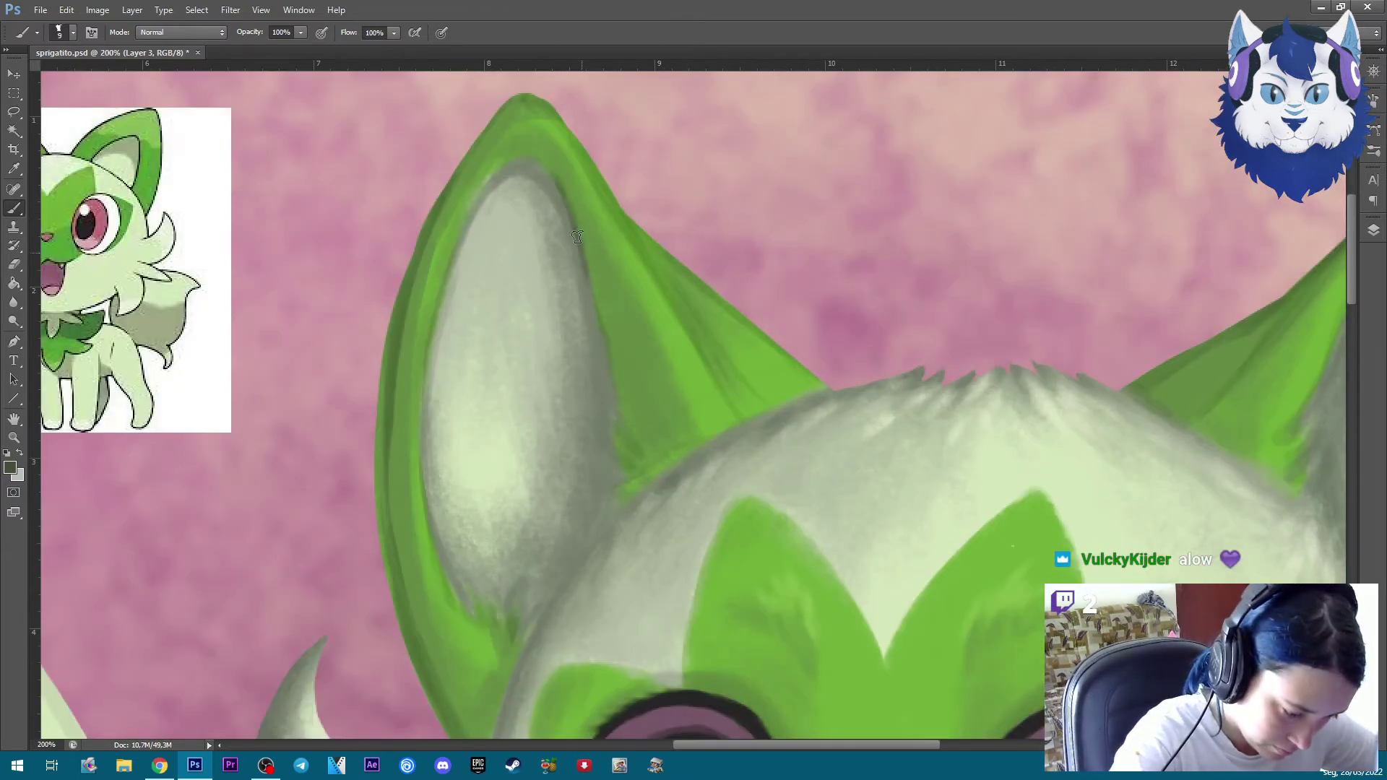
left_click_drag(615, 386, 647, 442)
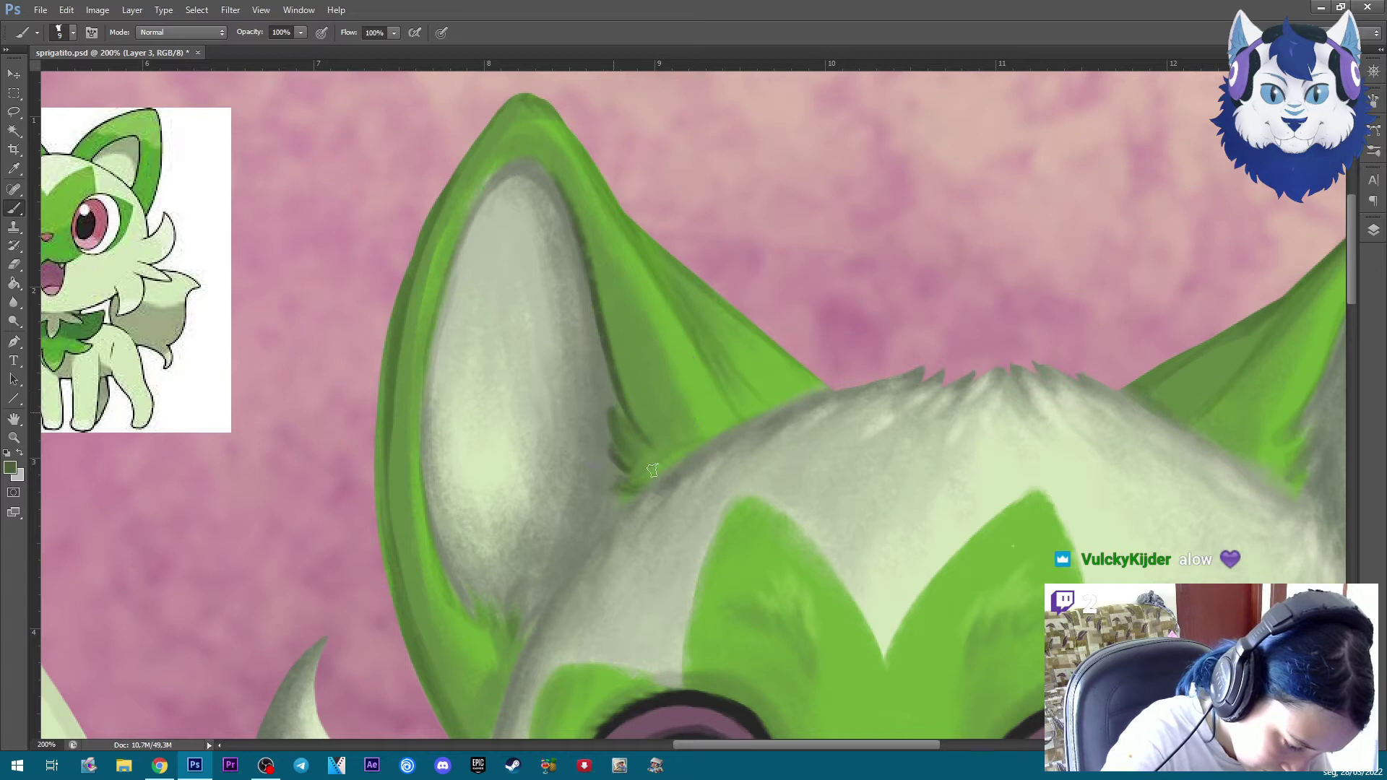
left_click_drag(626, 468, 609, 422)
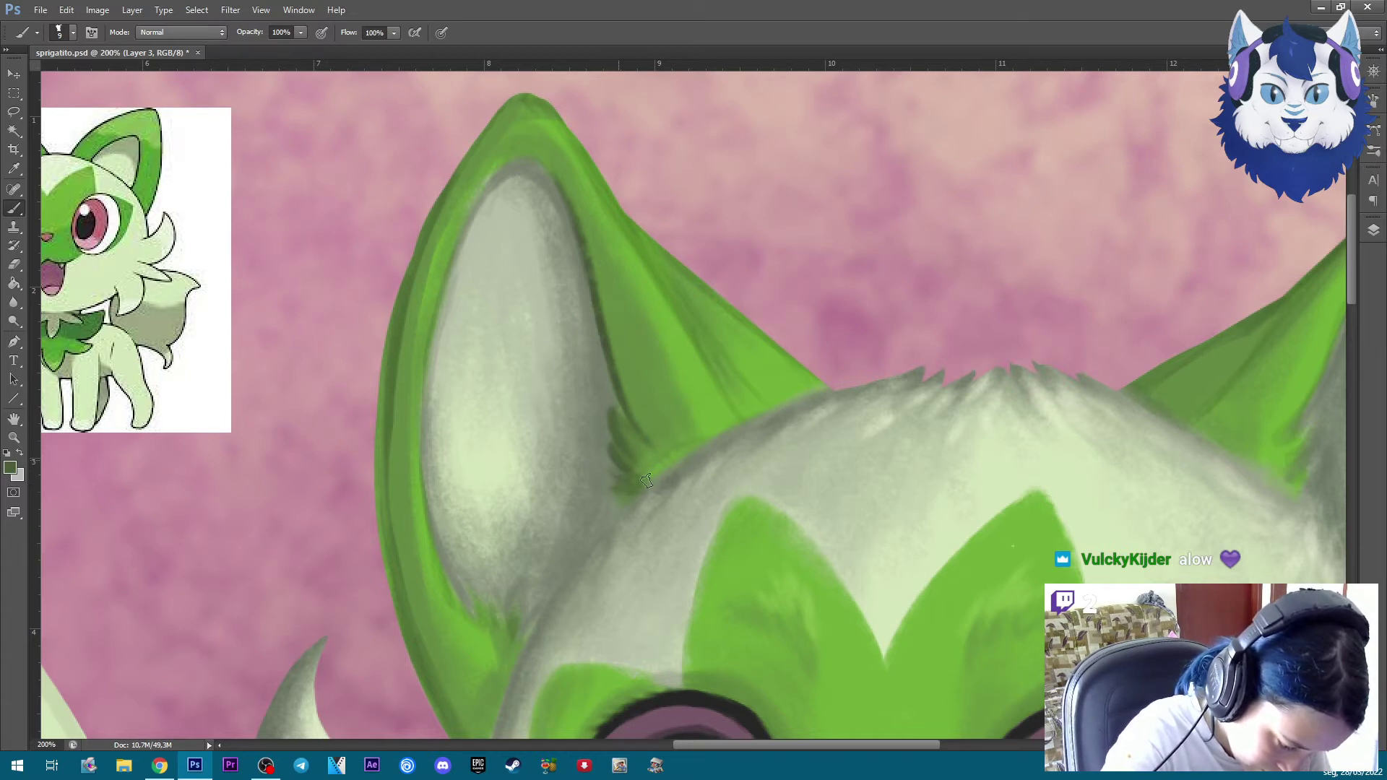
key("bracketright")
key("bracketright")
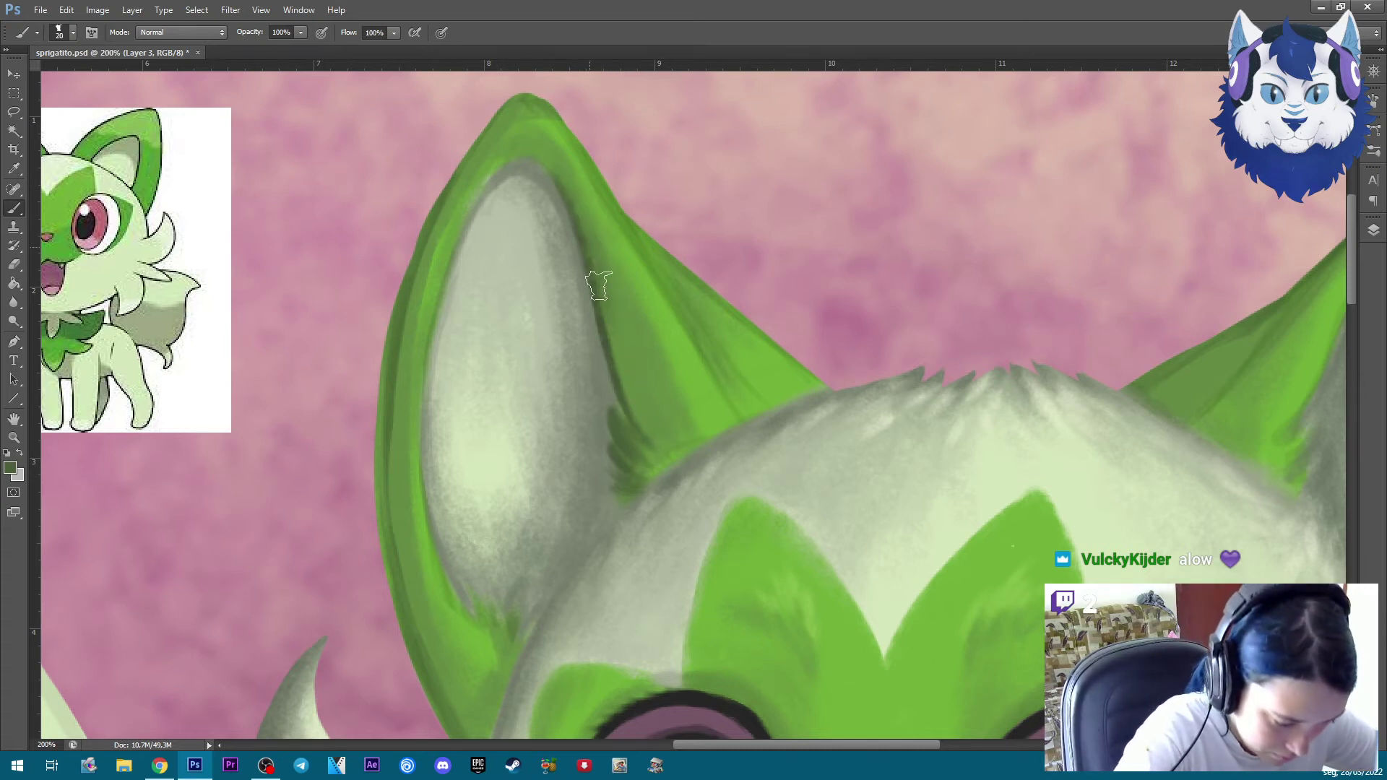
key("bracketleft")
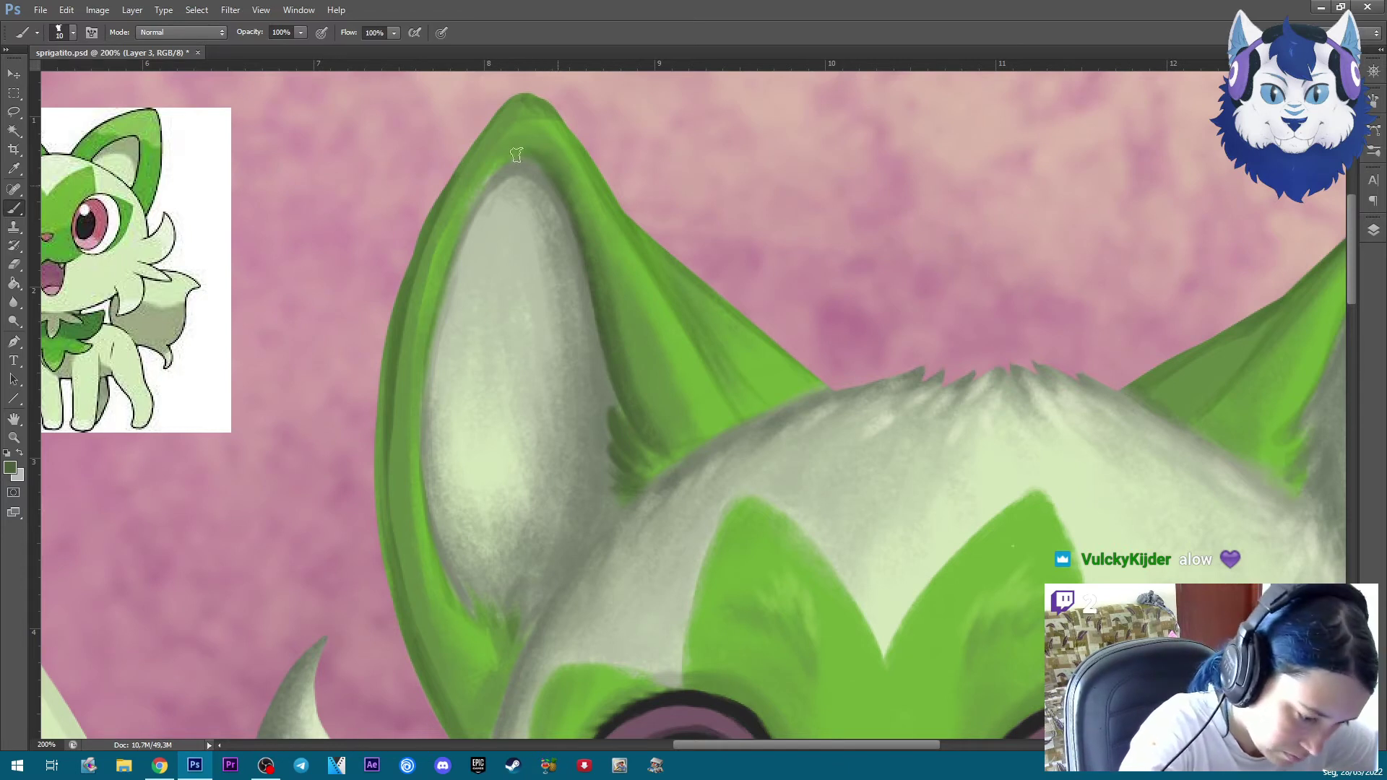
key("bracketright")
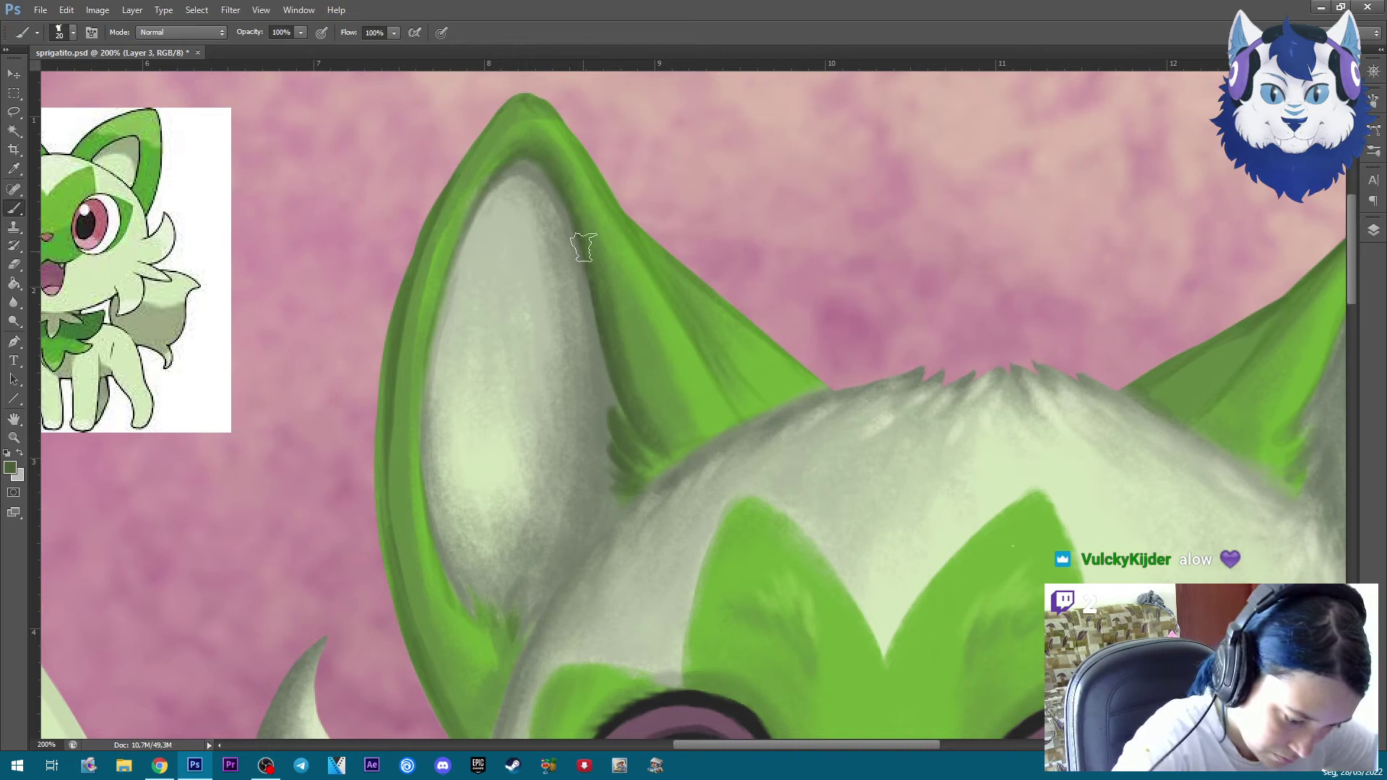
Darken the green along the left ear's outer edge
left_click_drag(635, 347, 671, 434)
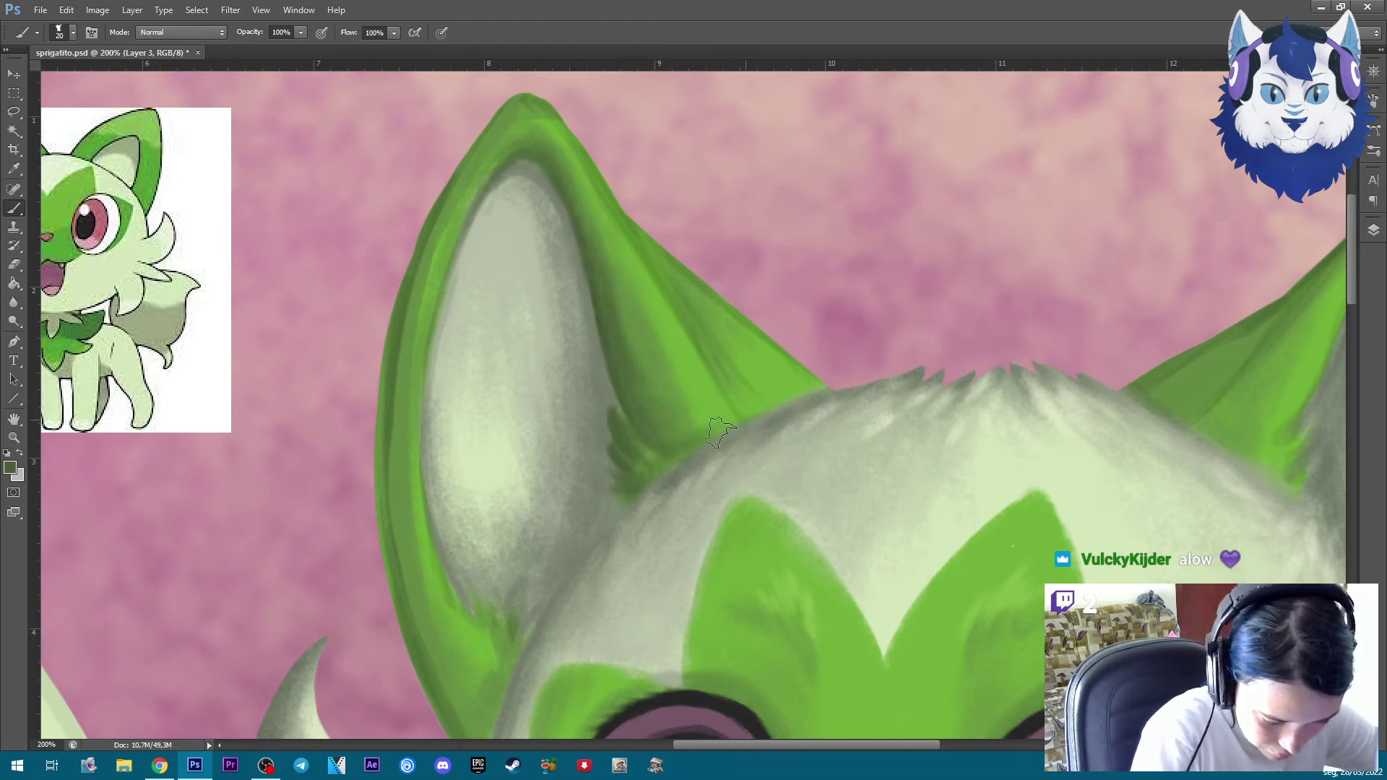
left_click_drag(608, 427, 665, 289)
left_click_drag(449, 180, 448, 405)
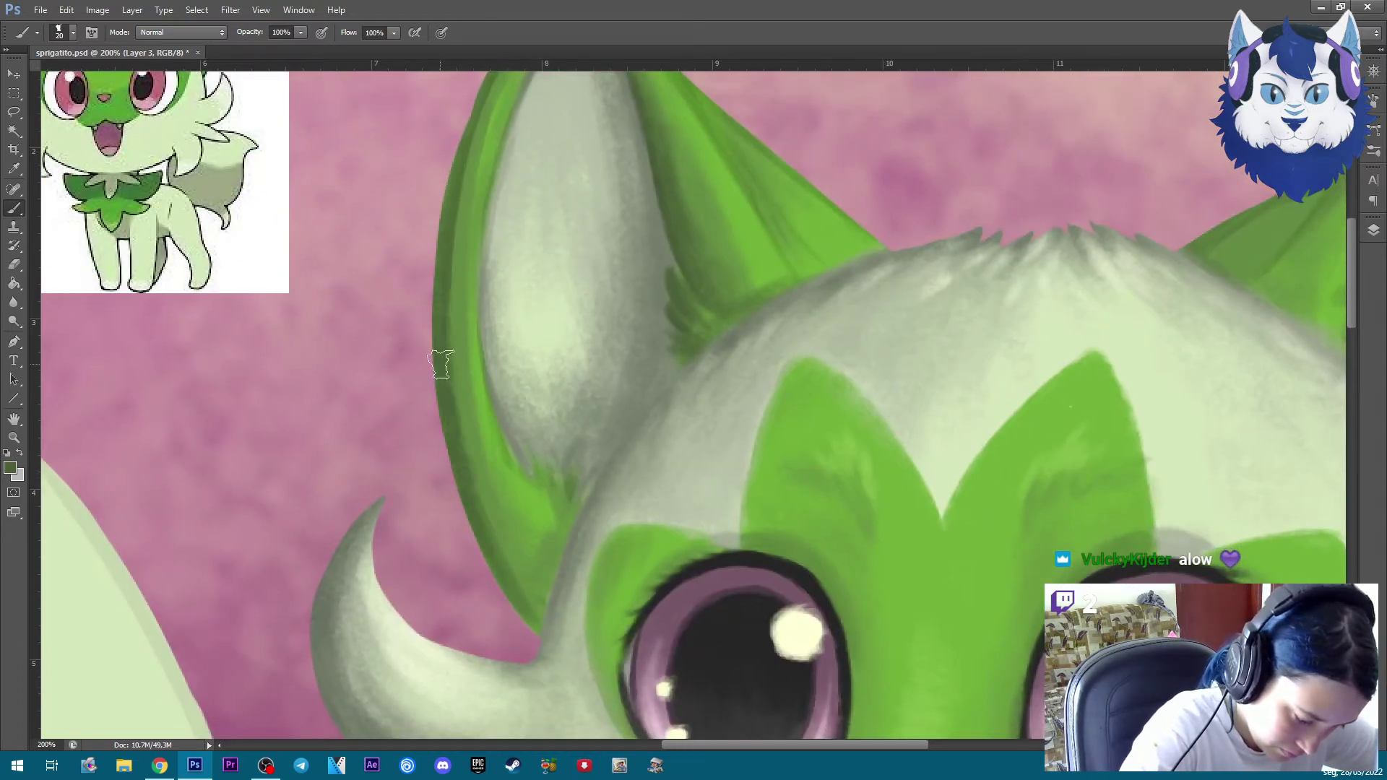
key("bracketleft")
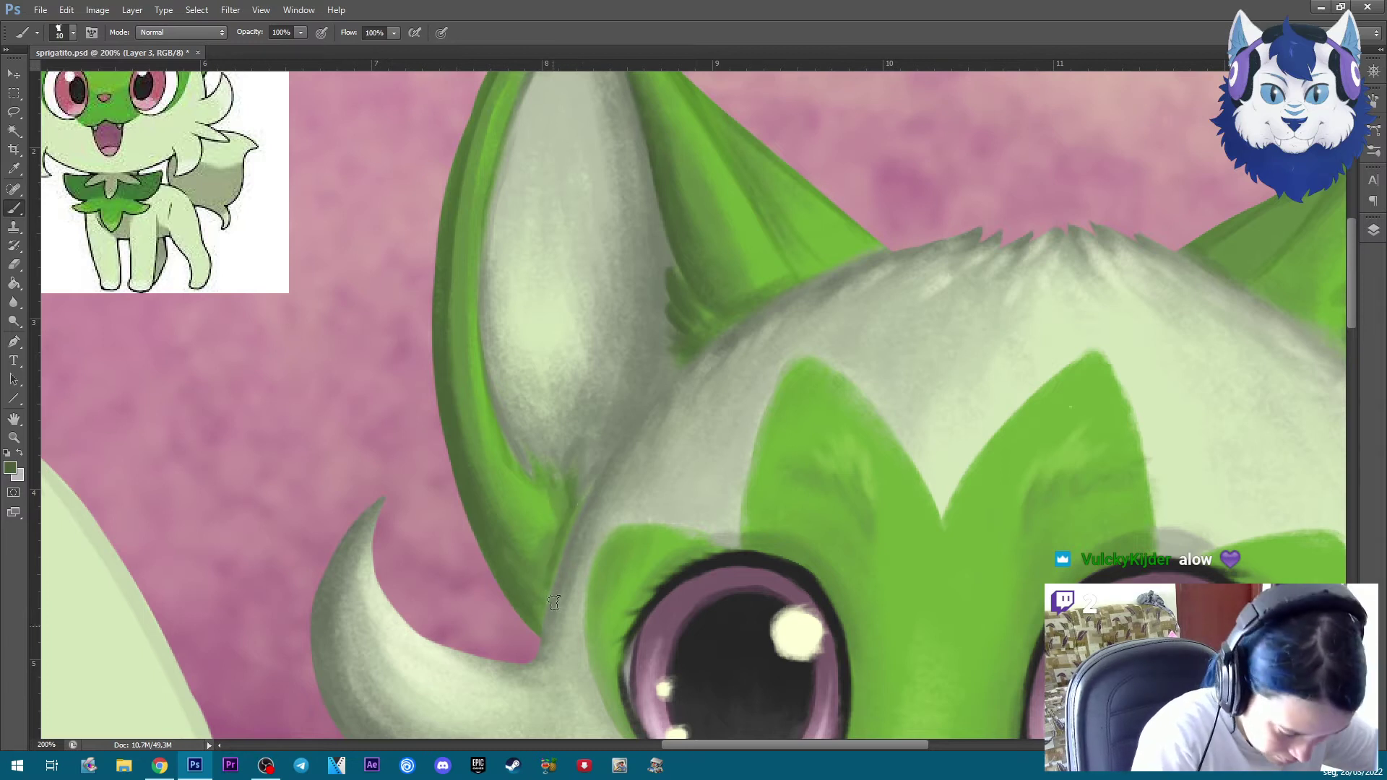
key("bracketright")
key("bracketright")
key("bracketright")
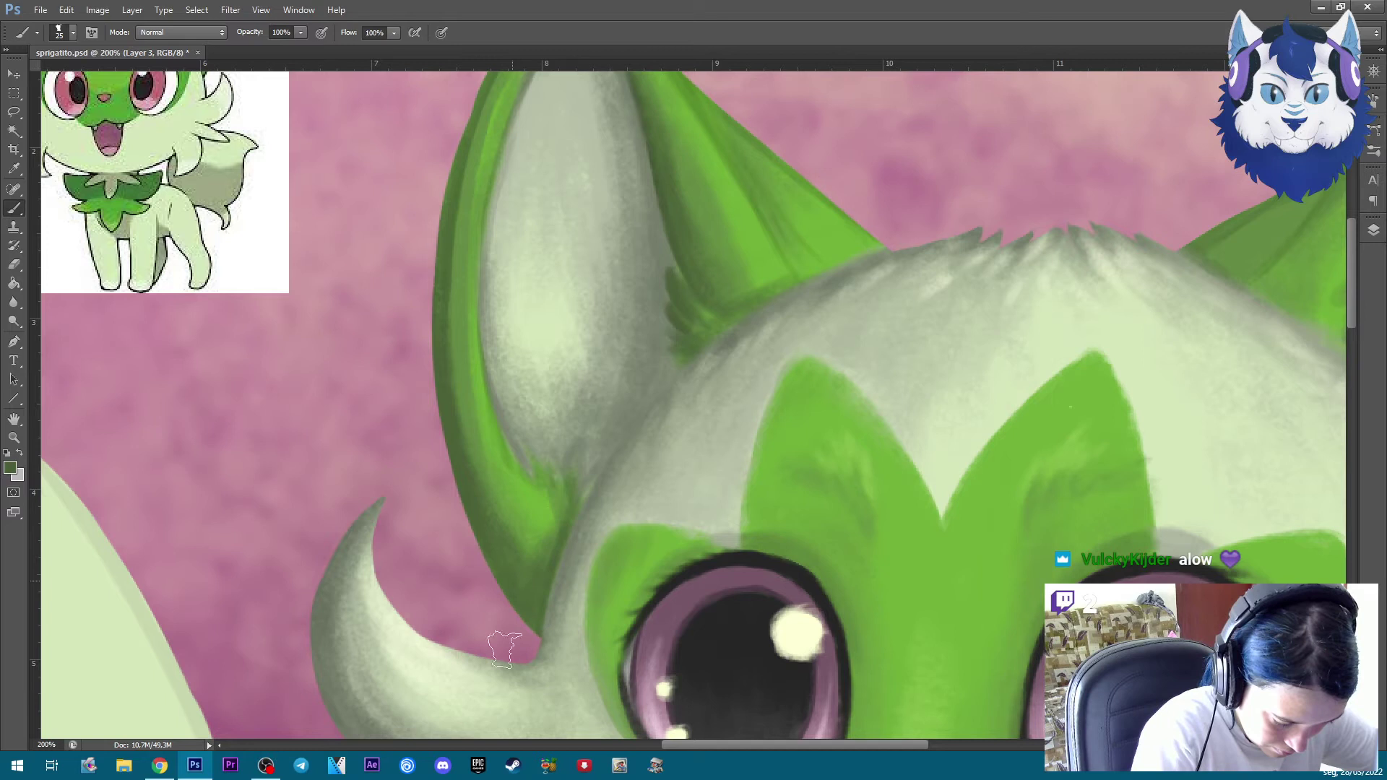
key("bracketleft")
key("bracketleft")
key("bracketleft")
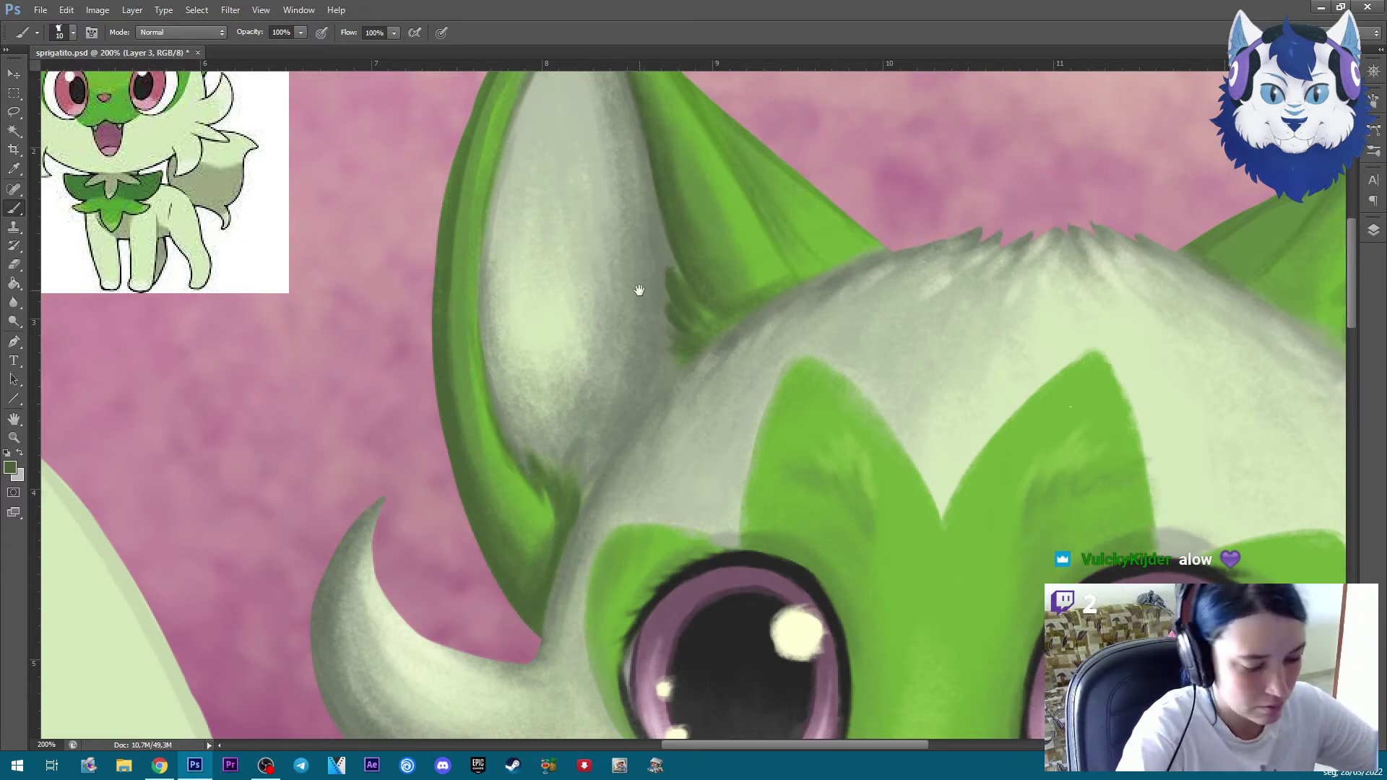
left_click_drag(639, 290, 621, 434)
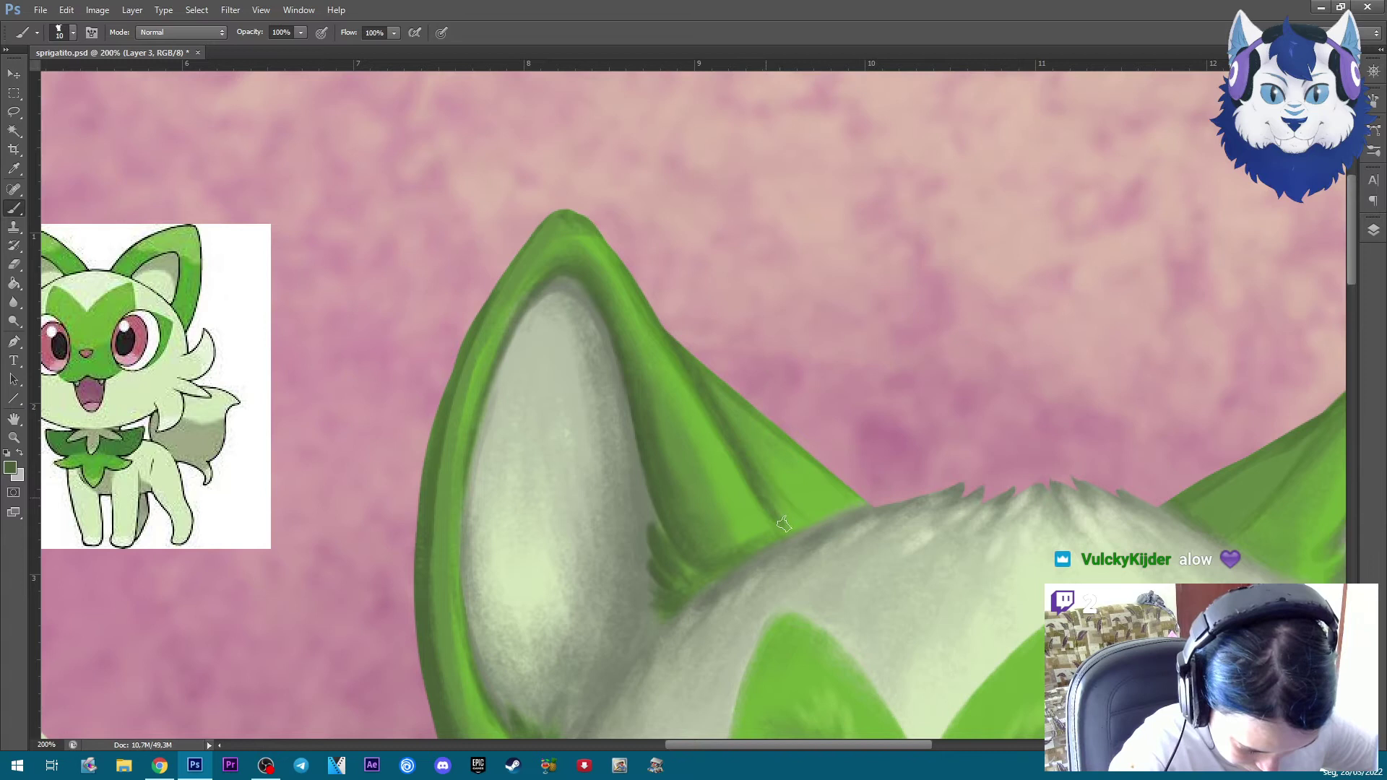
key("bracketright")
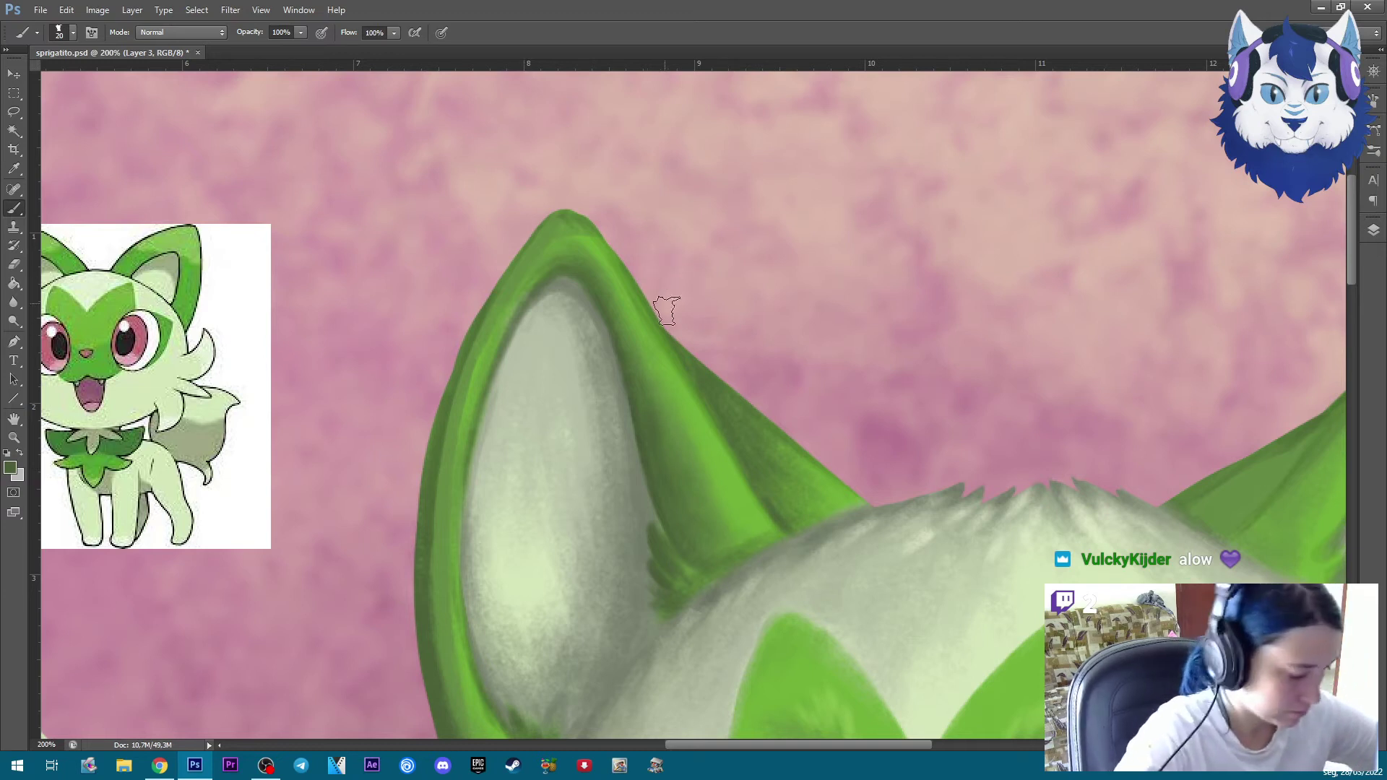
Pick a brighter green and repaint the left ear's tip and outer rim
left_click(698, 419, "alt")
left_click_drag(628, 287, 720, 449)
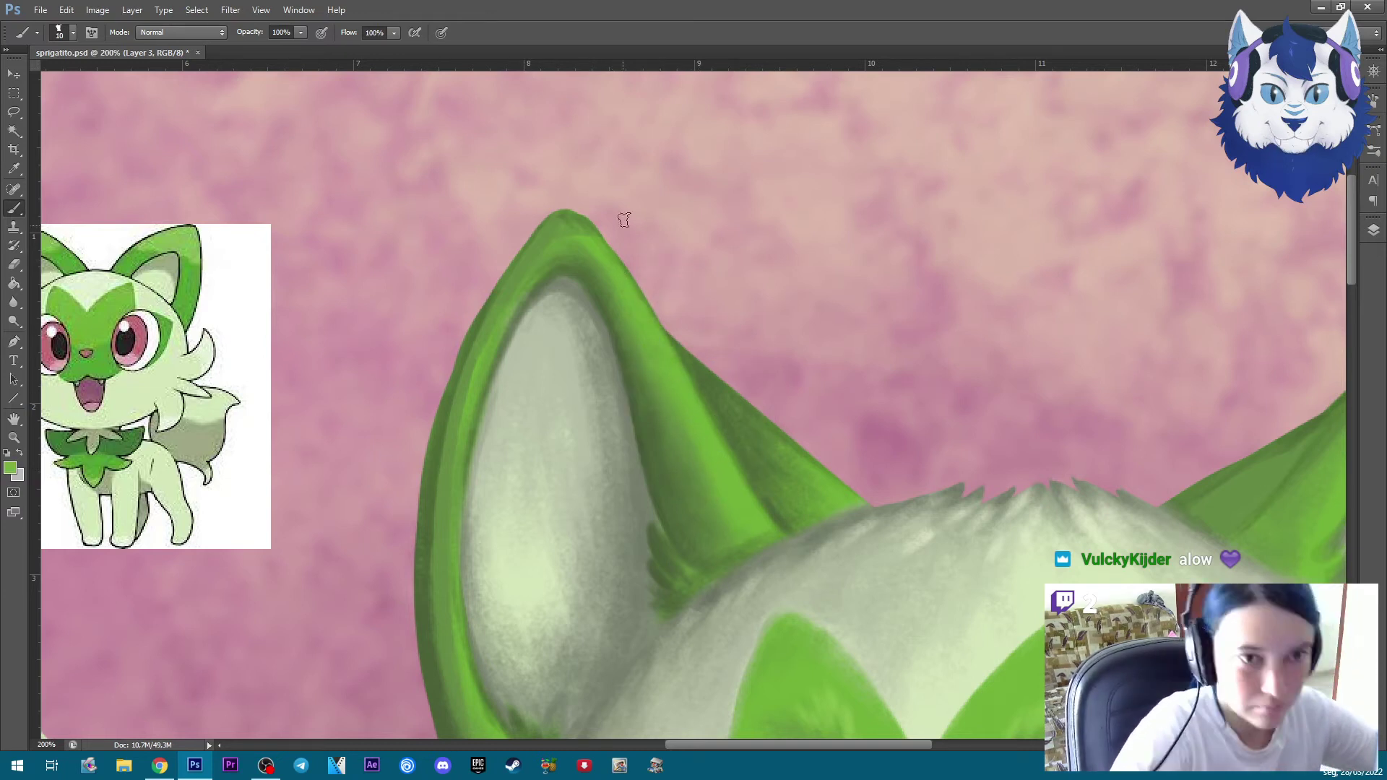
left_click_drag(579, 240, 496, 320)
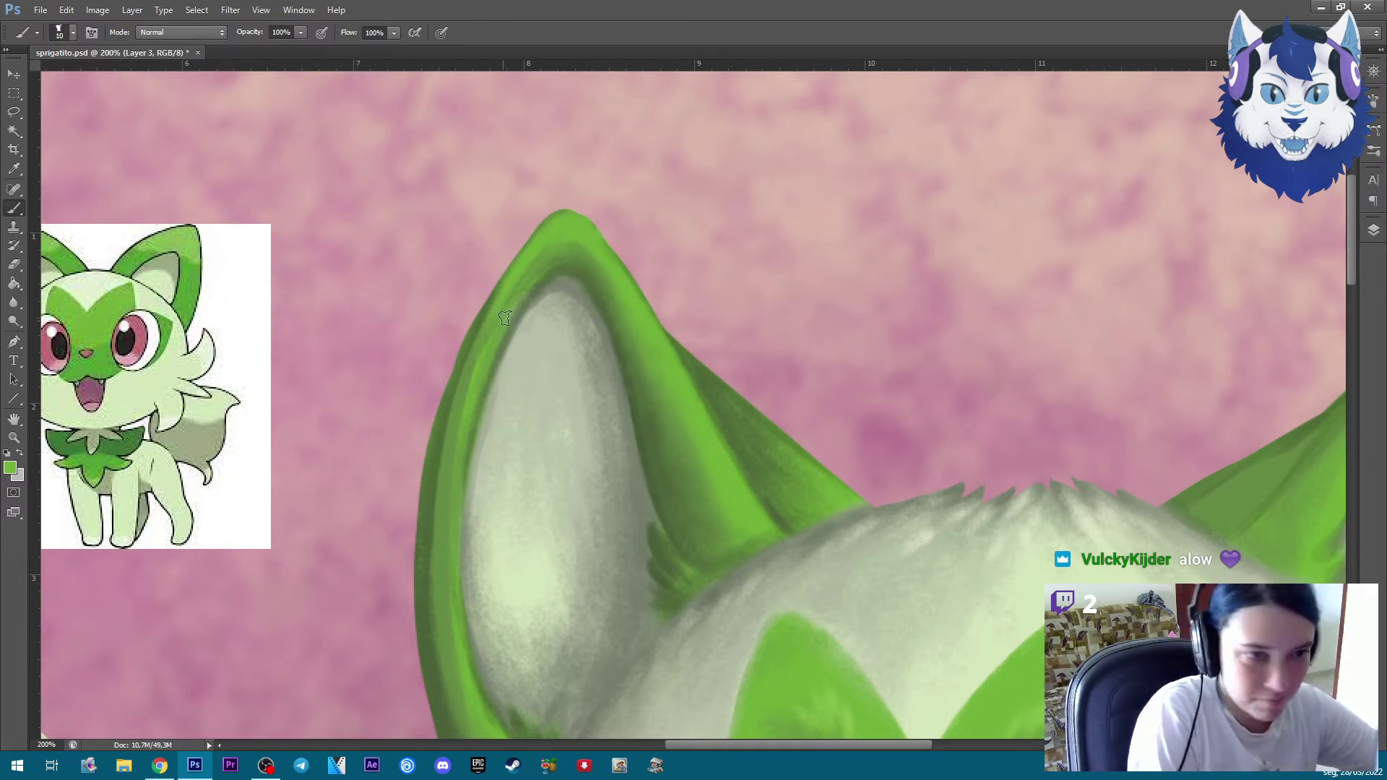
left_click_drag(452, 383, 434, 625)
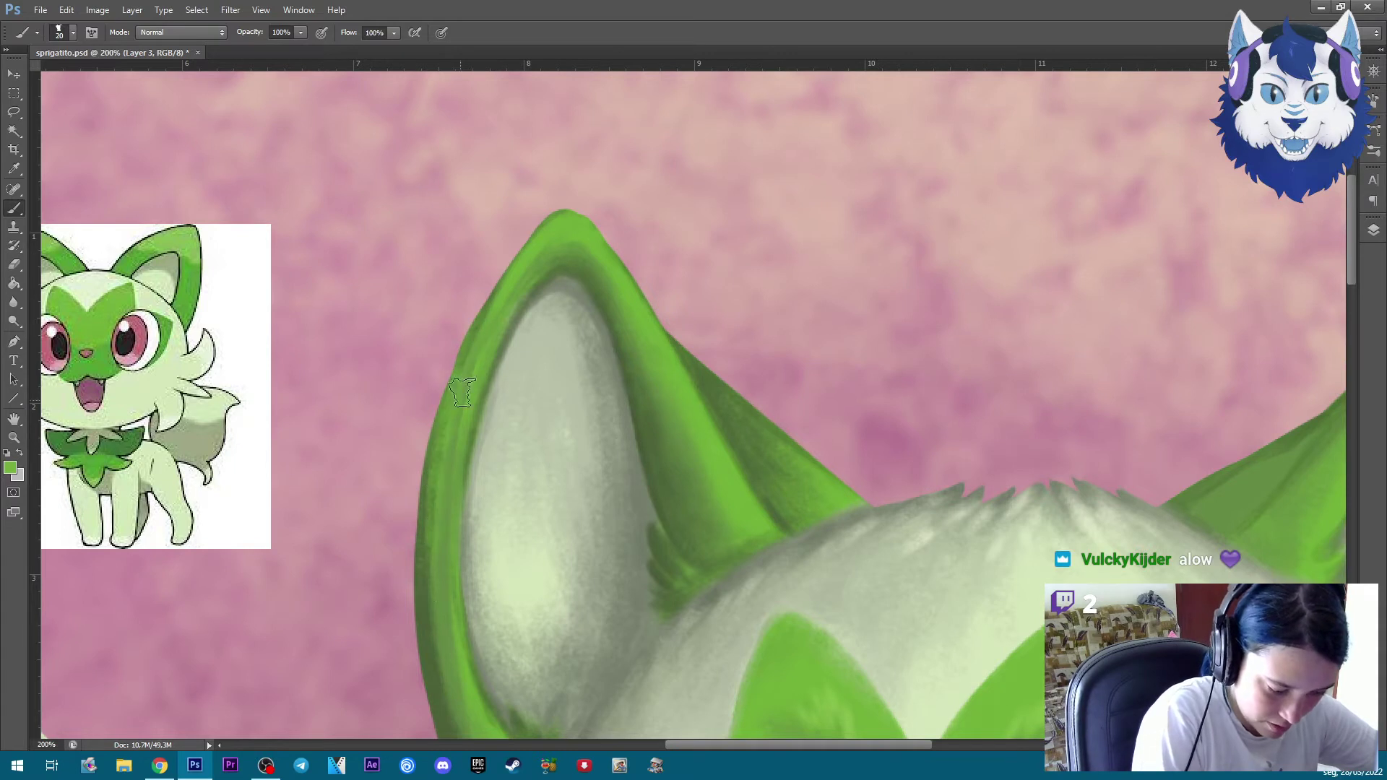
key("ctrl+minus")
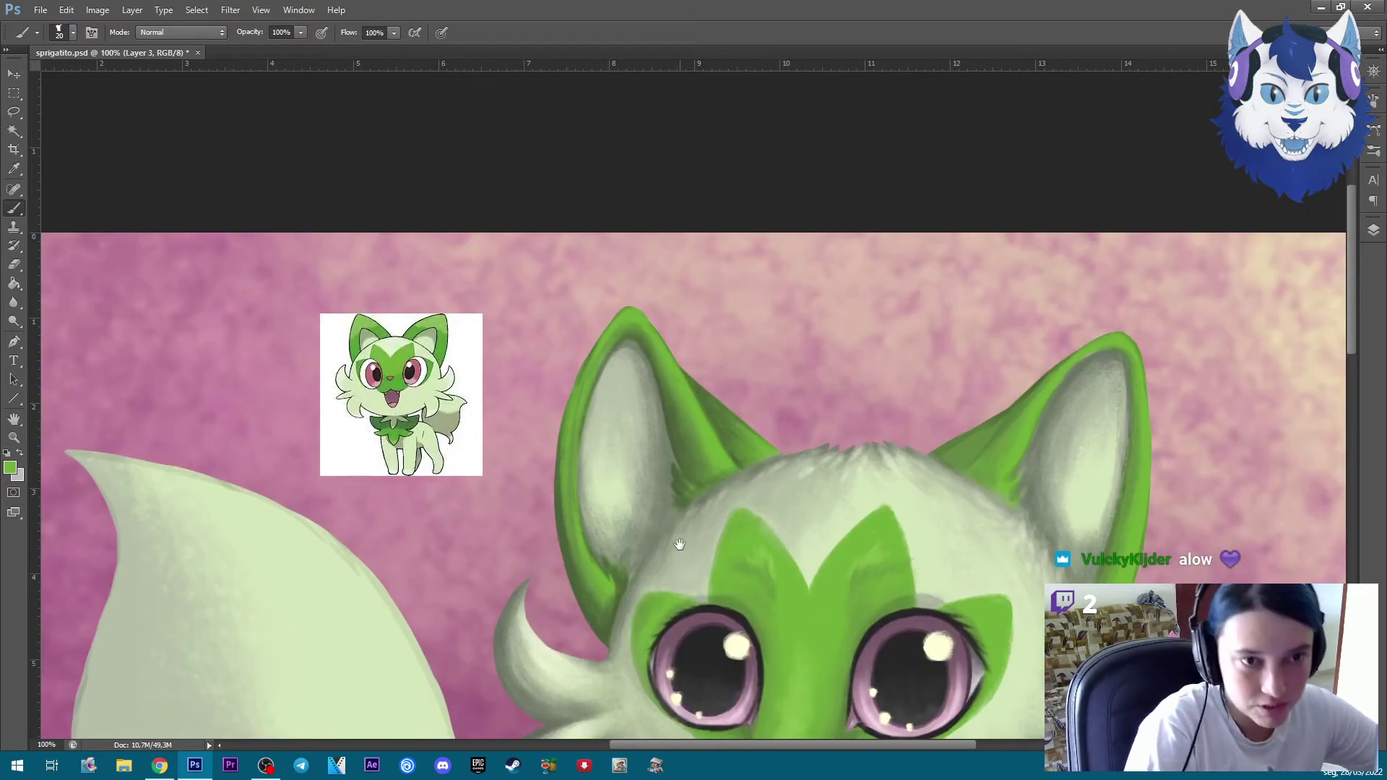
scroll(672, 506, "down", 1)
key("ctrl+plus")
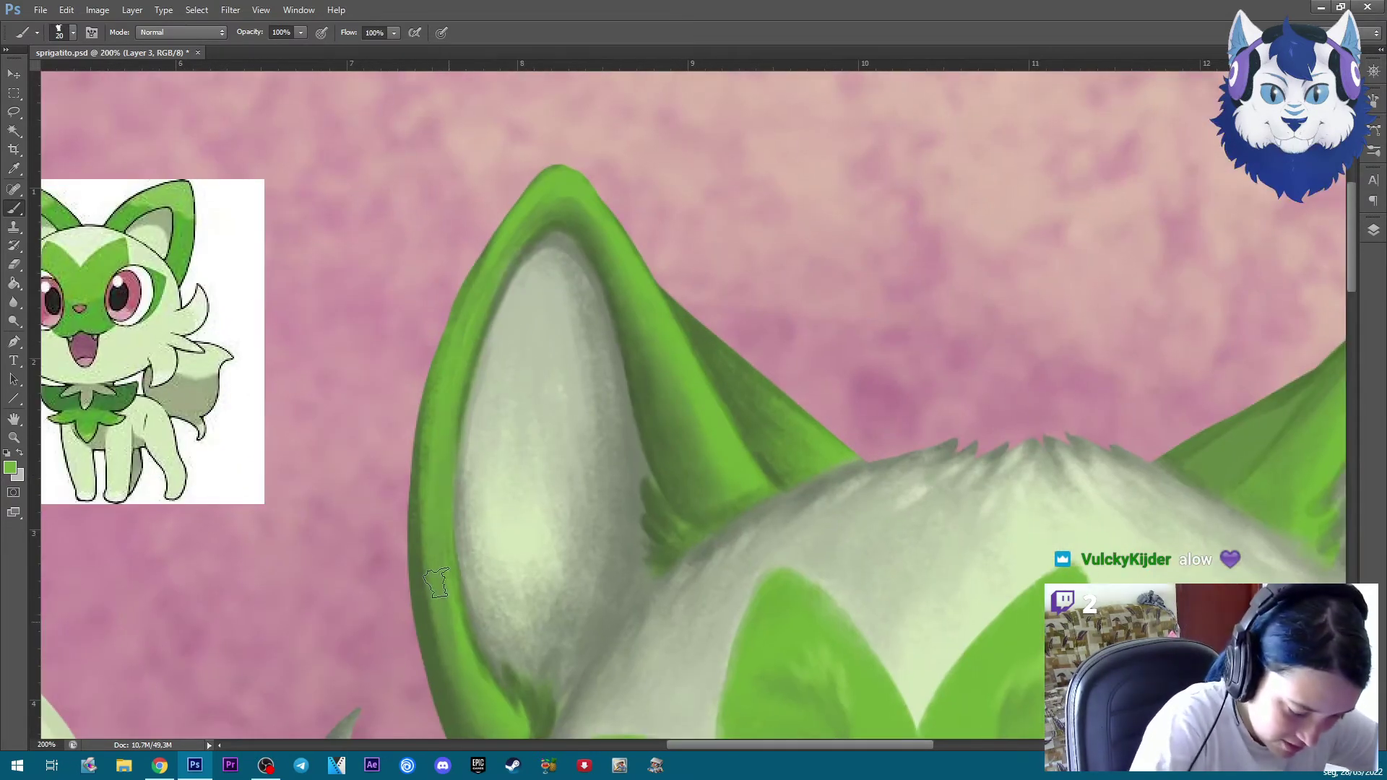
scroll(683, 549, "down", 2)
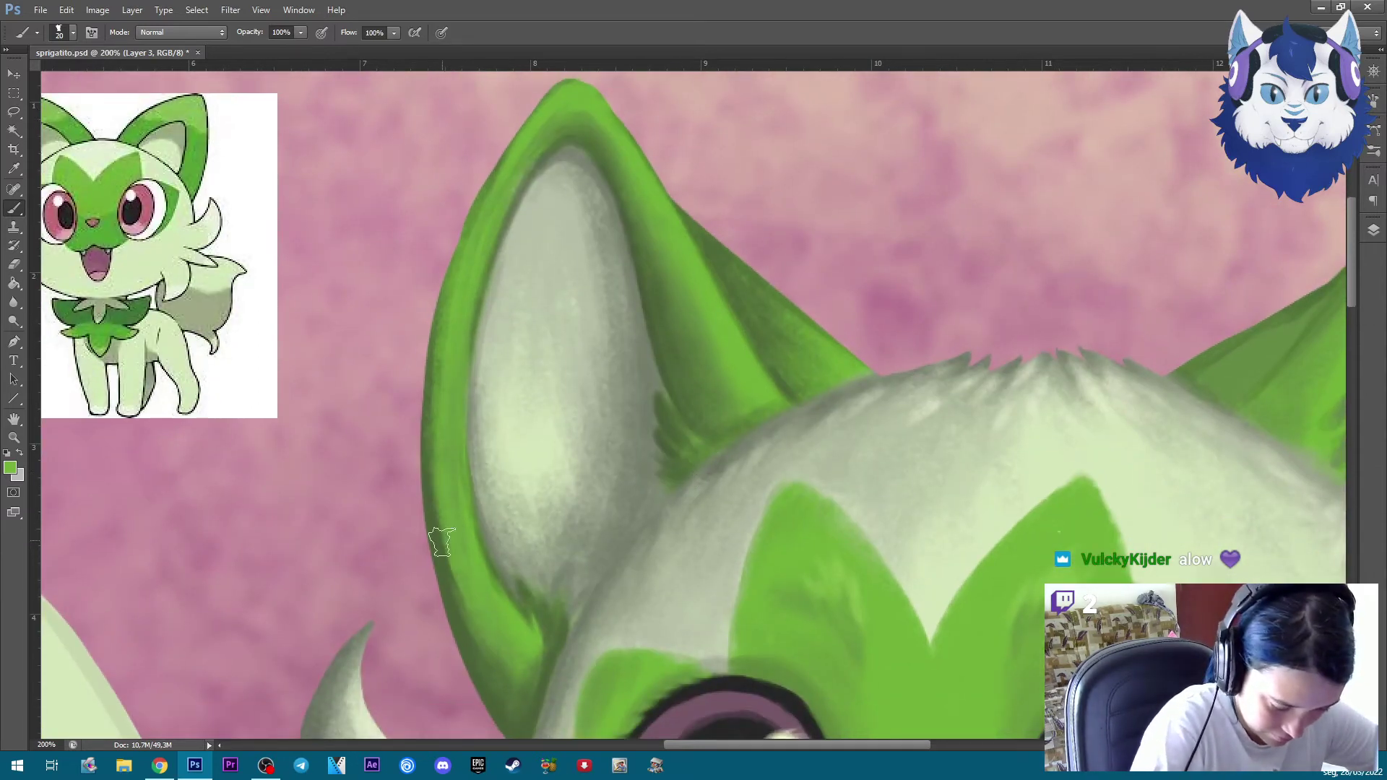
scroll(928, 283, "down", 1)
scroll(1135, 418, "down", 1)
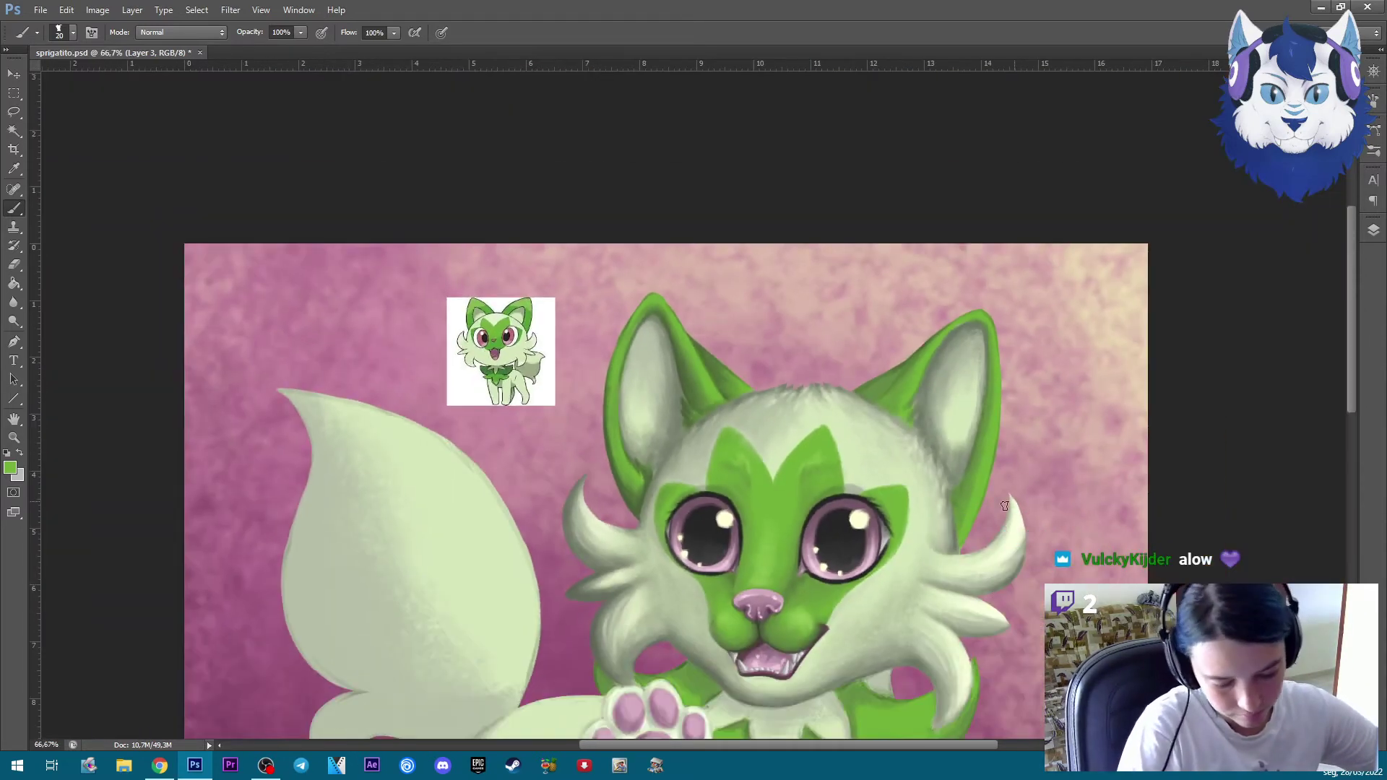
scroll(723, 421, "up", 1)
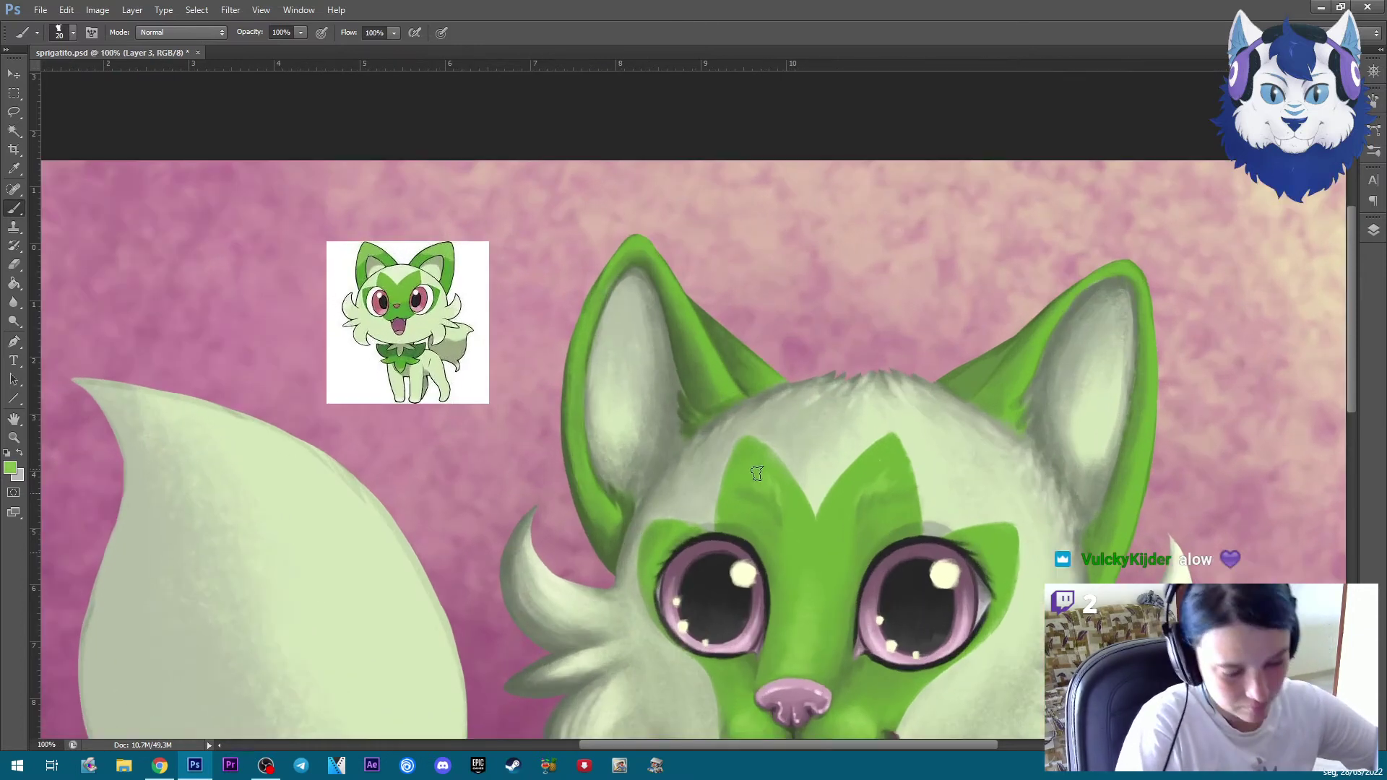
scroll(663, 401, "up", 1)
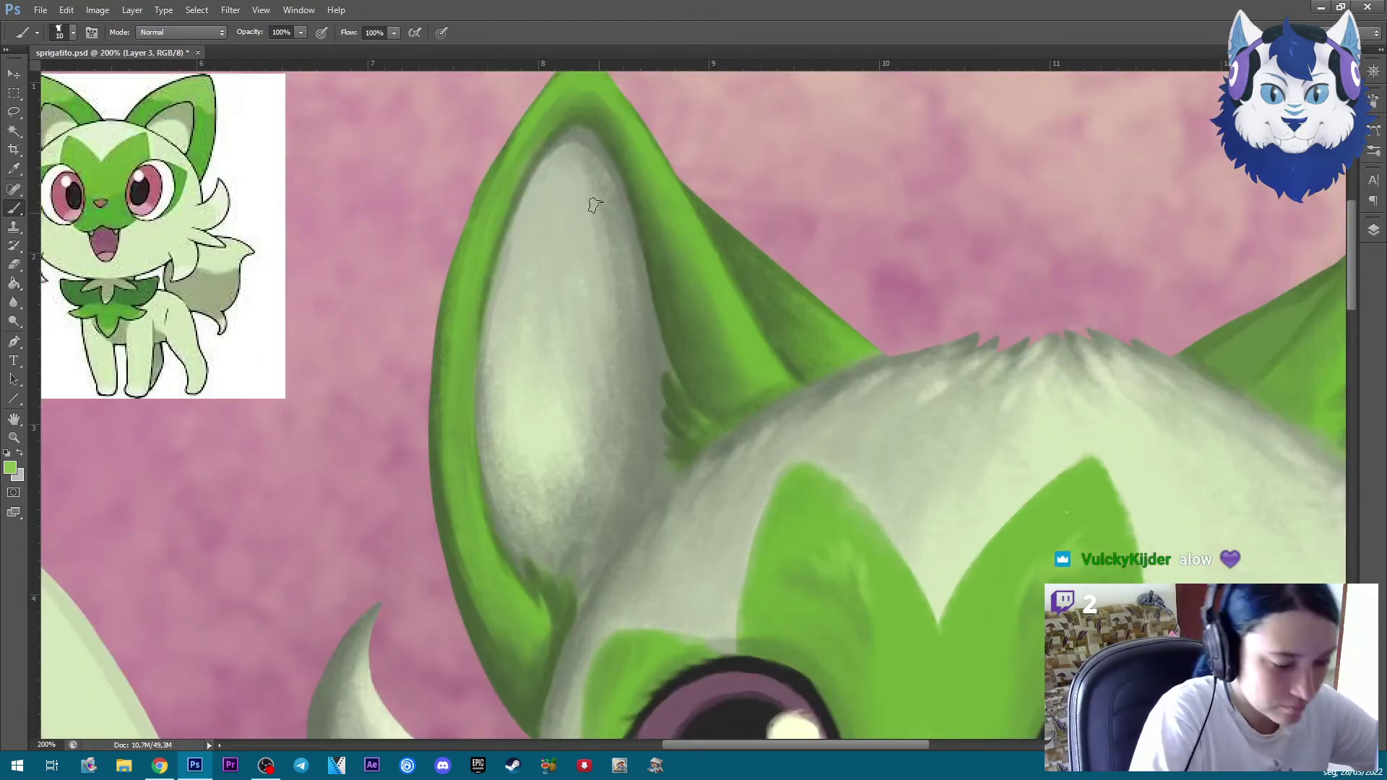
key("ctrl+minus")
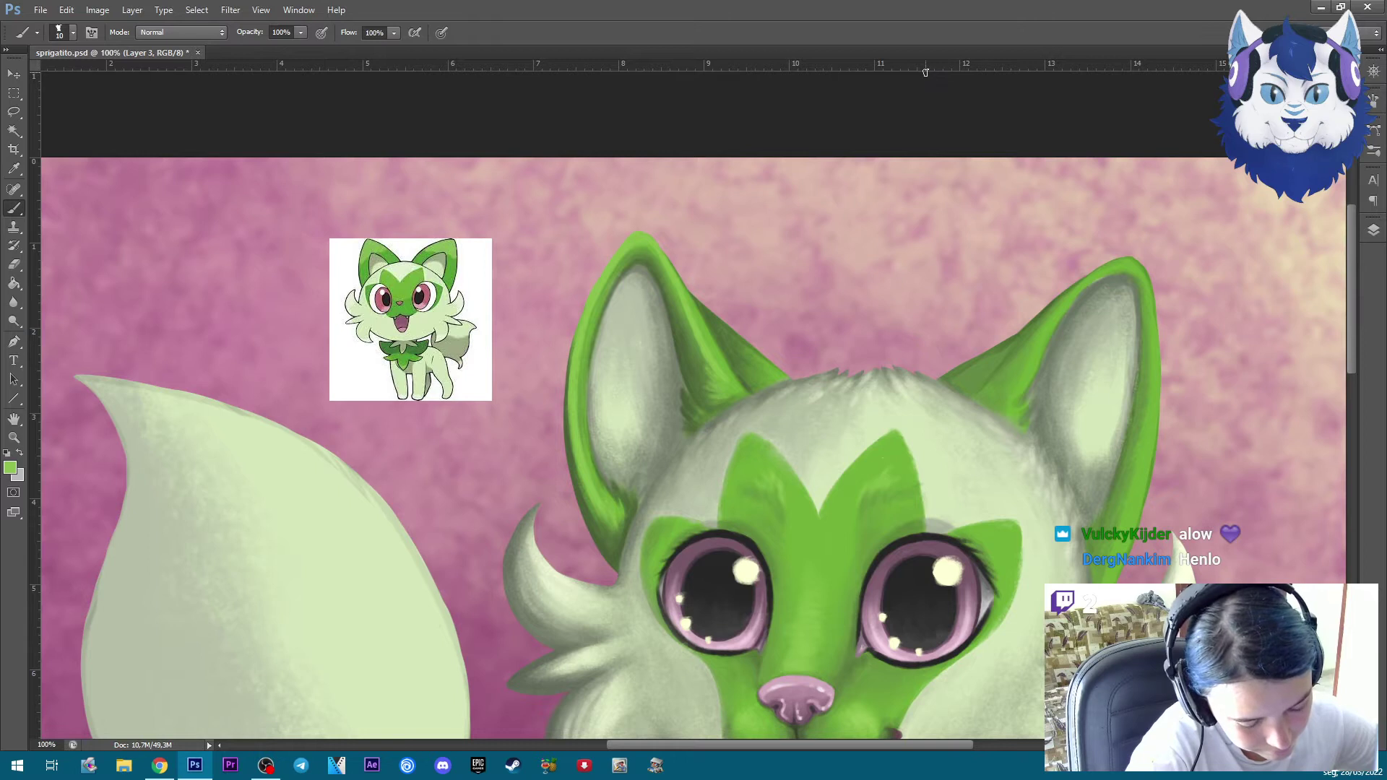
Zoom onto the left ear, sample its darker green, then zoom out to compare with the reference
key("ctrl+minus")
left_click_drag(926, 70, 1190, 421)
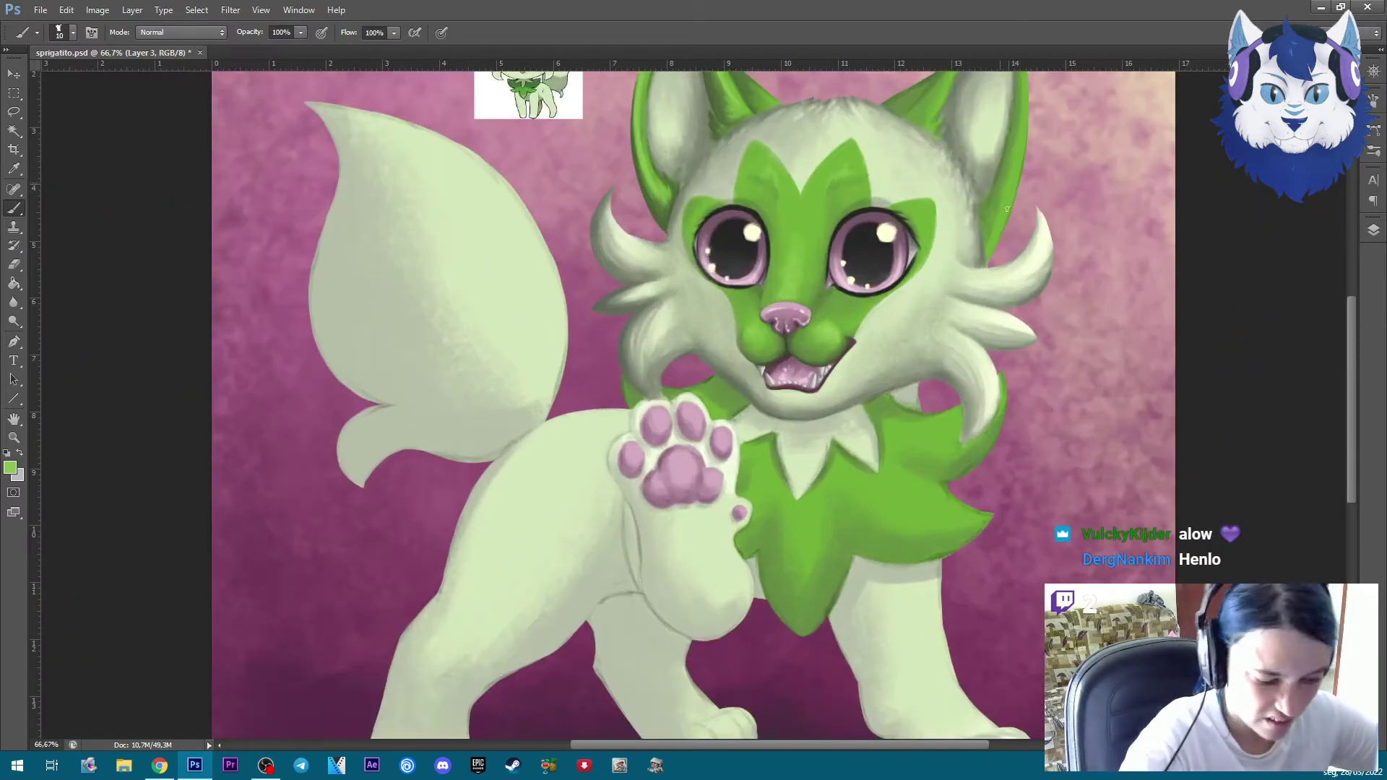
key("ctrl+plus")
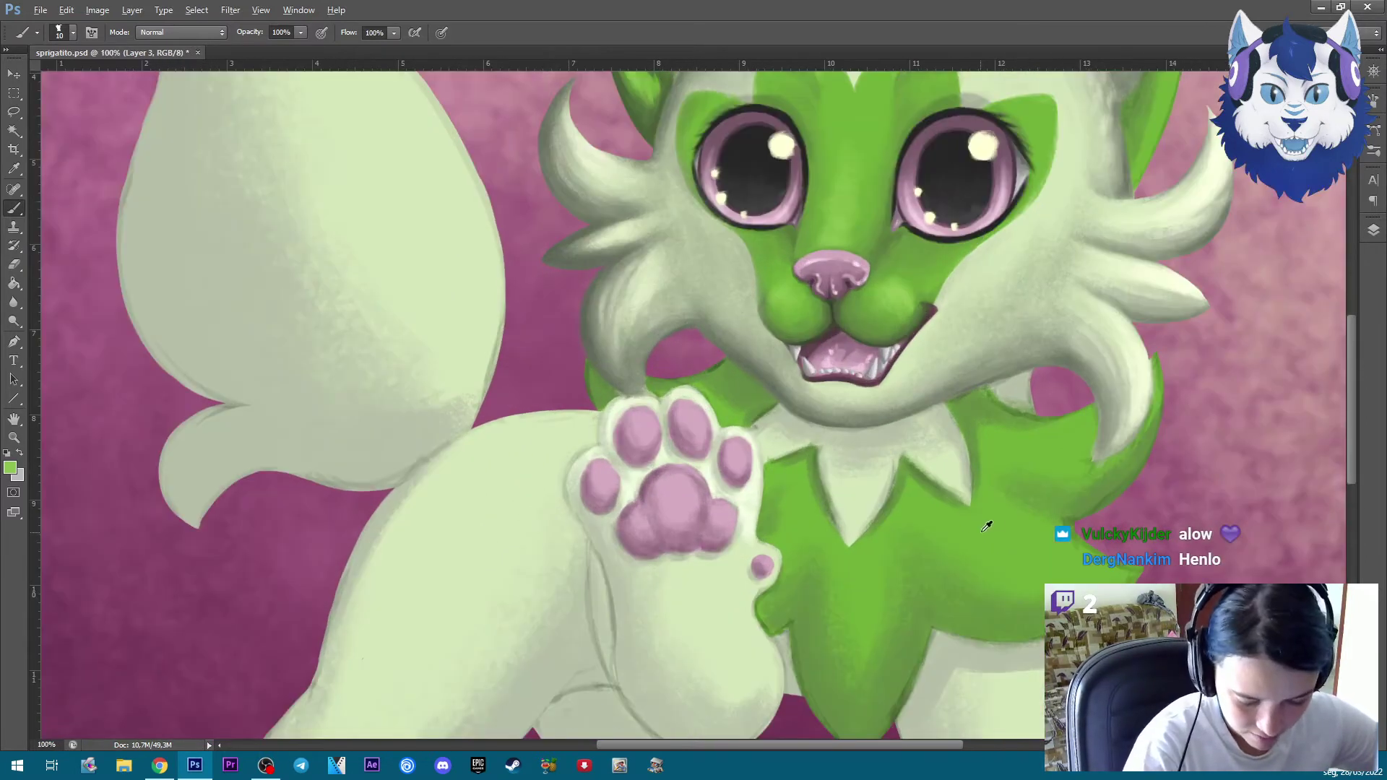
left_click(985, 405)
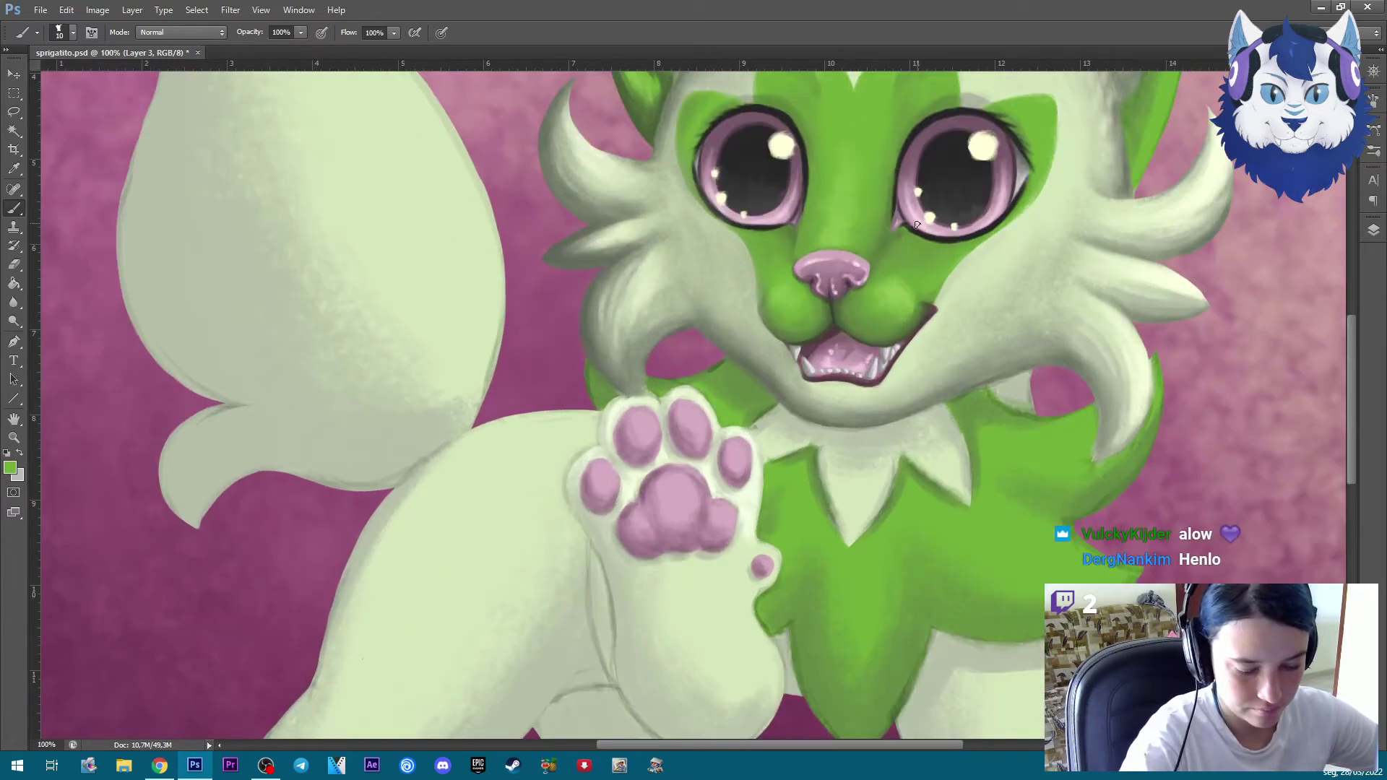
left_click_drag(916, 255, 606, 426)
key("ctrl+plus")
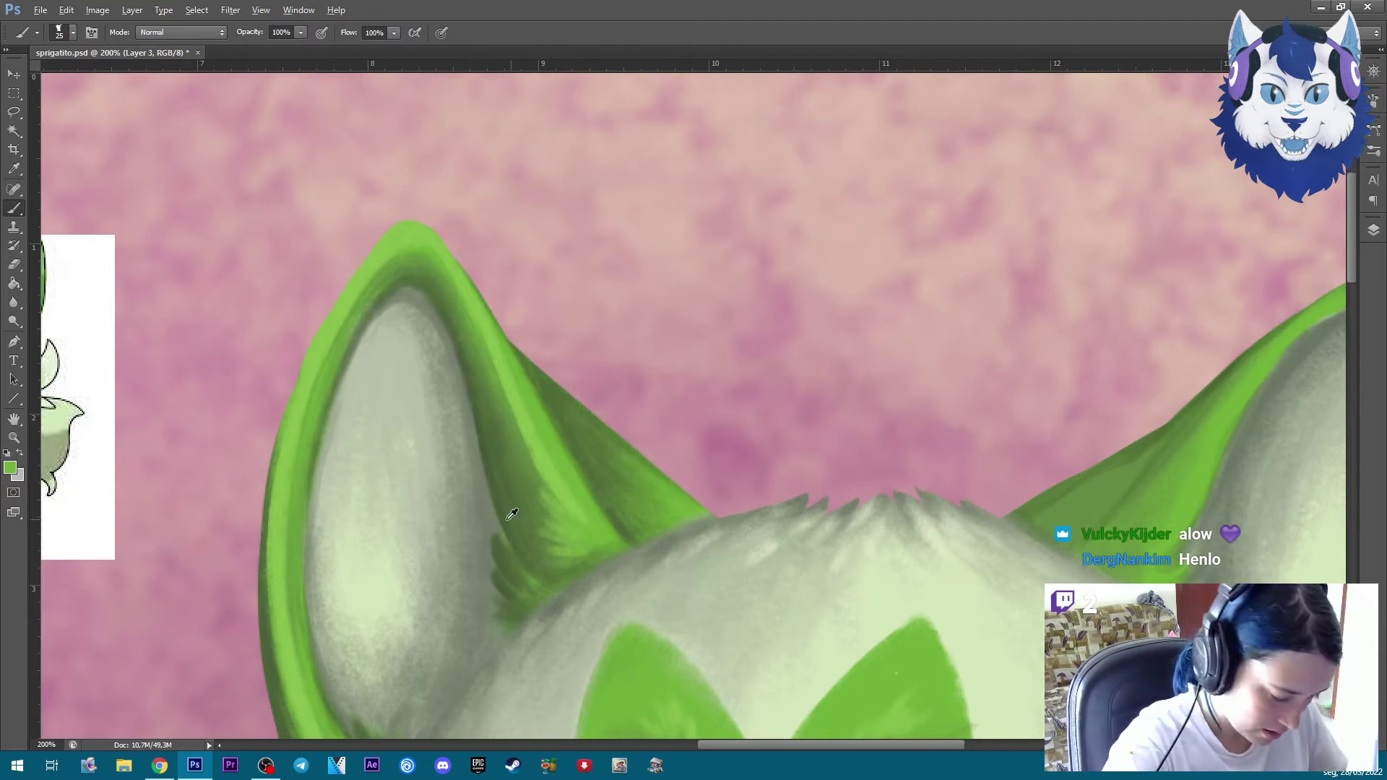
left_click(497, 499, "alt")
key("ctrl+minus")
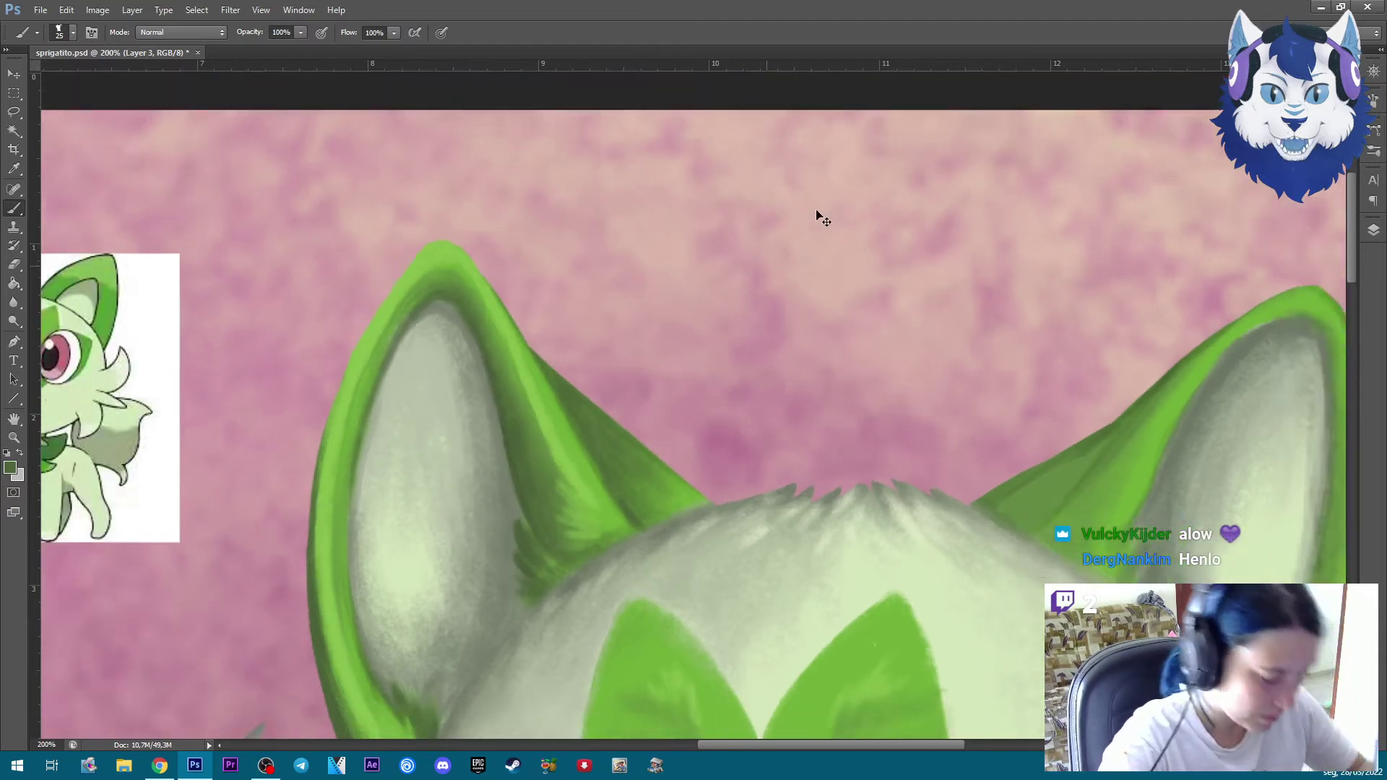
key("ctrl+minus")
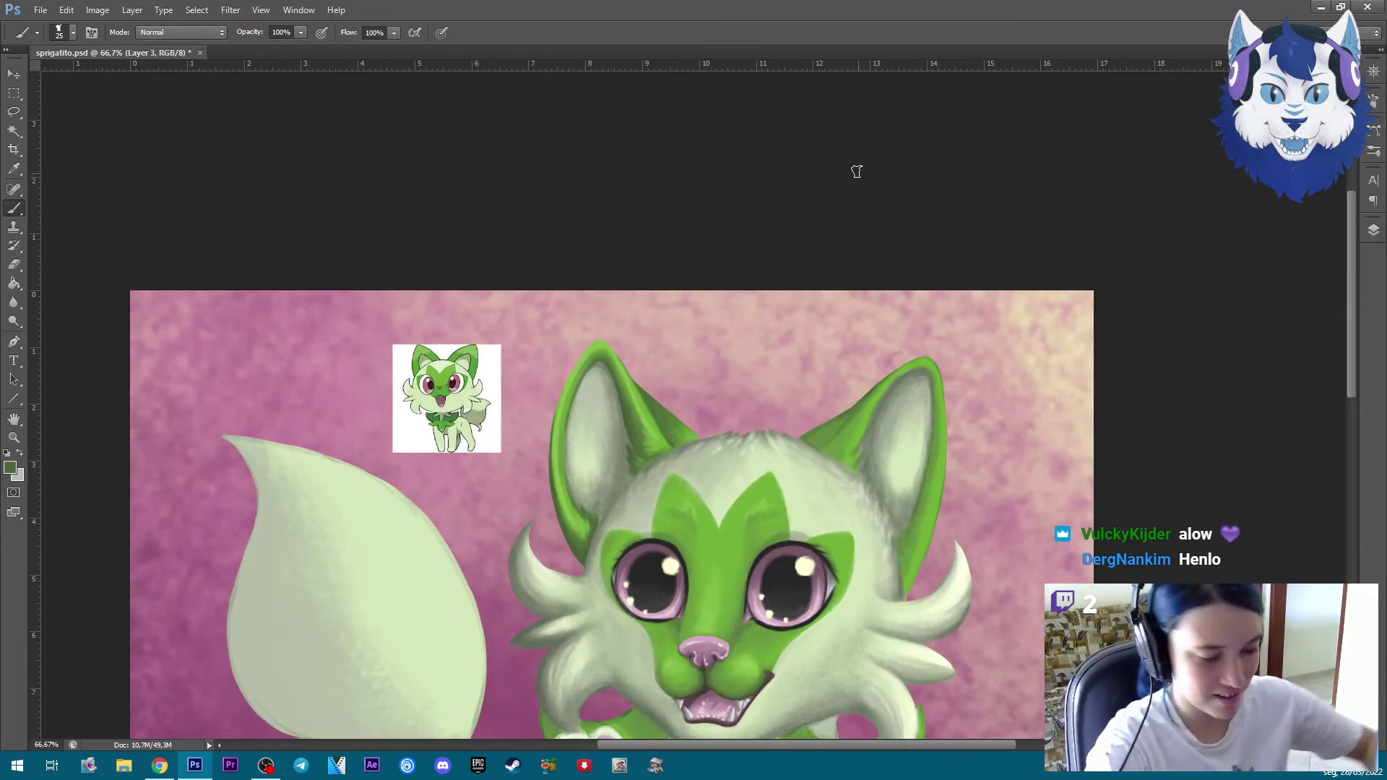
key("ctrl+plus")
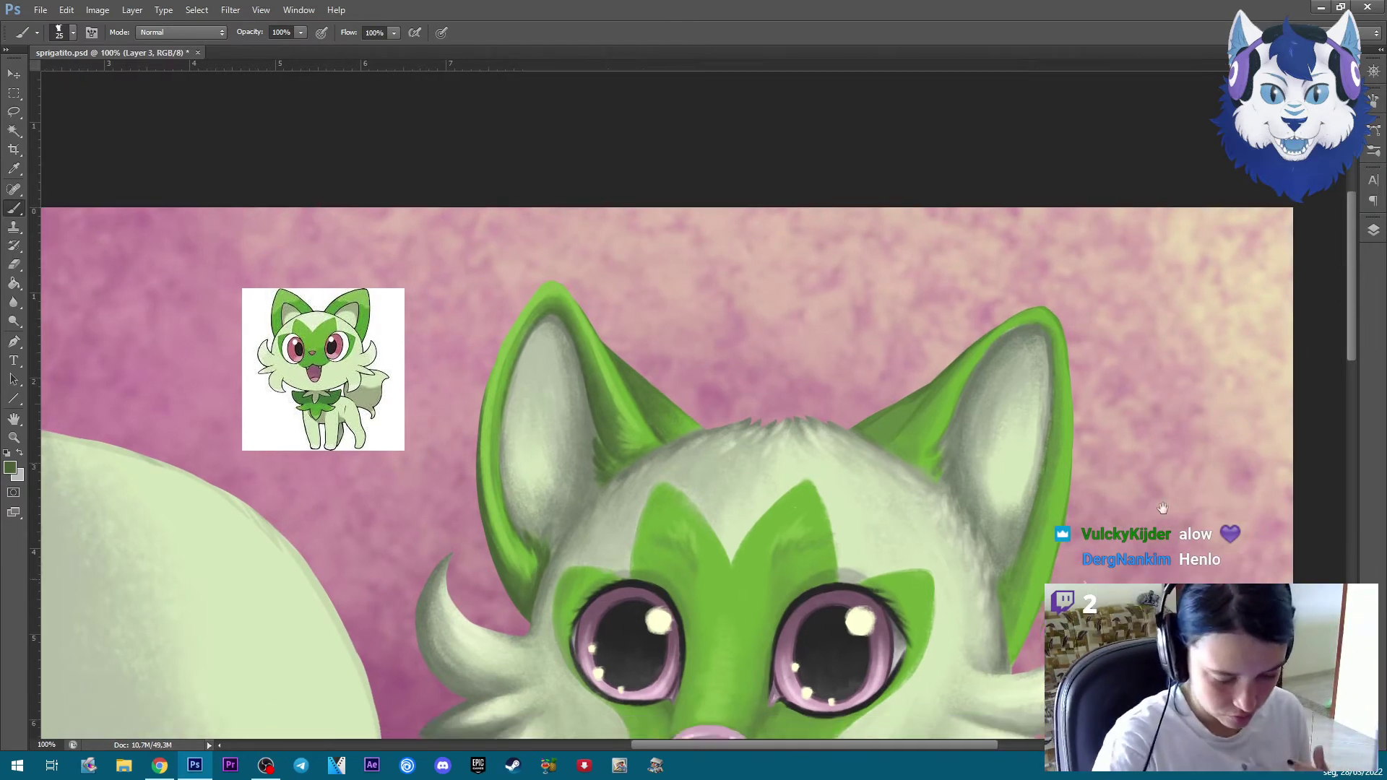
Paint a deeper green stroke down the right ear's inner edge with a smaller brush
left_click_drag(1175, 604, 1146, 387)
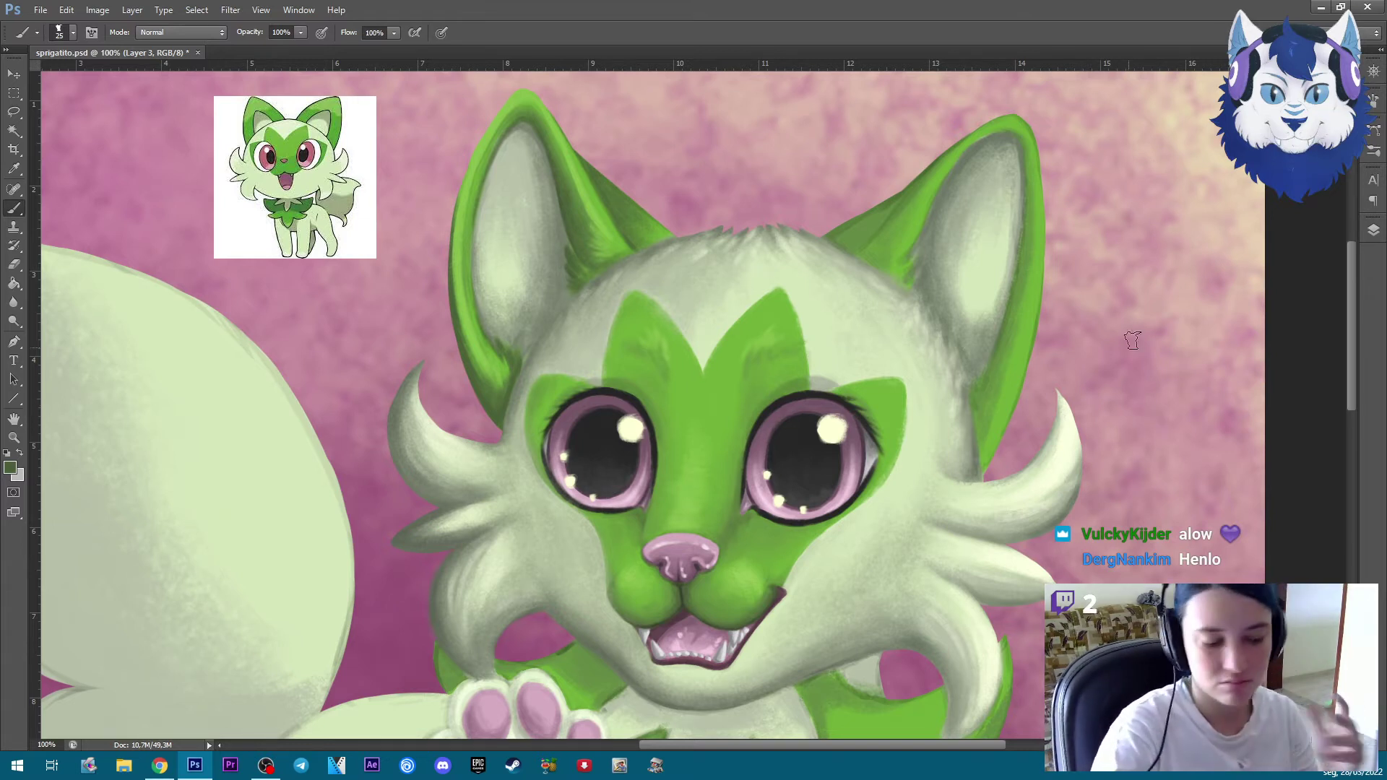
left_click_drag(1152, 268, 1081, 362)
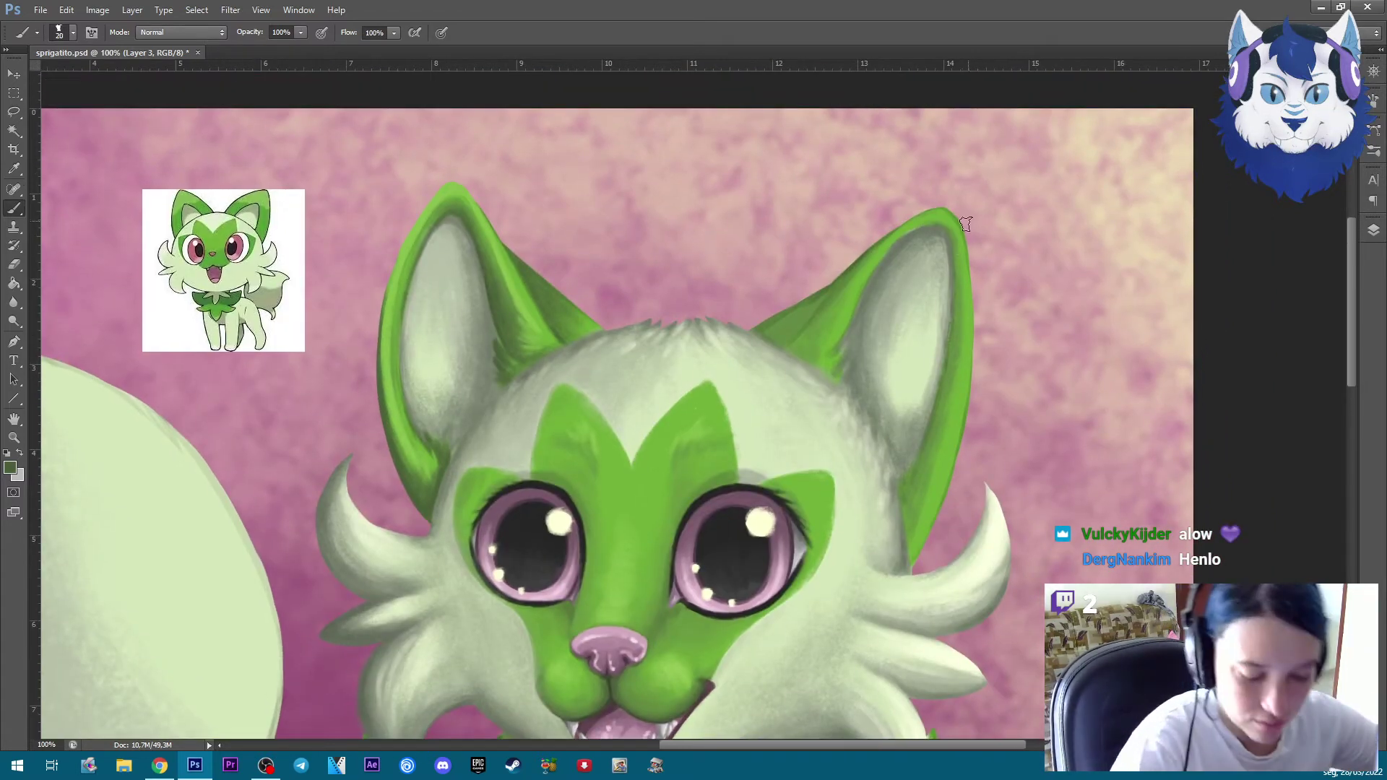
key("bracketleft")
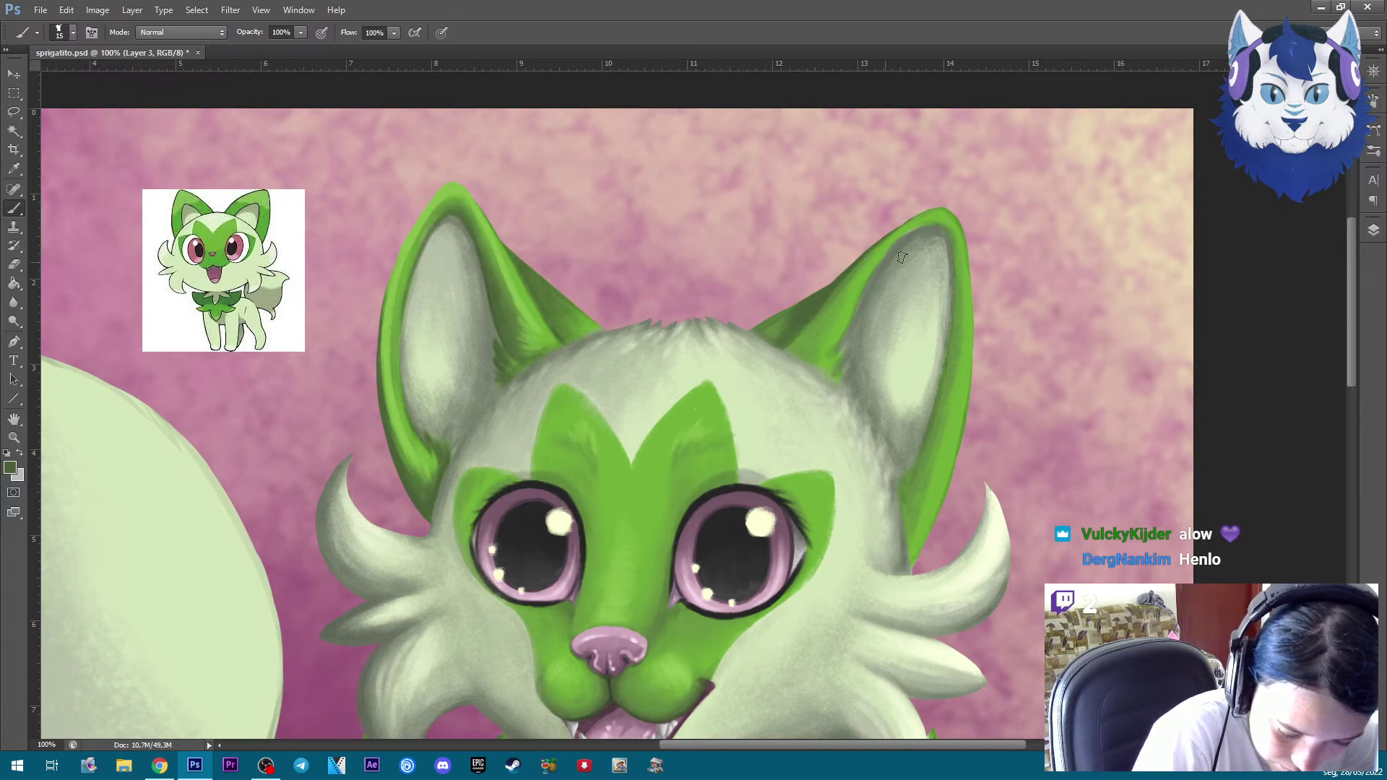
left_click_drag(954, 276, 938, 425)
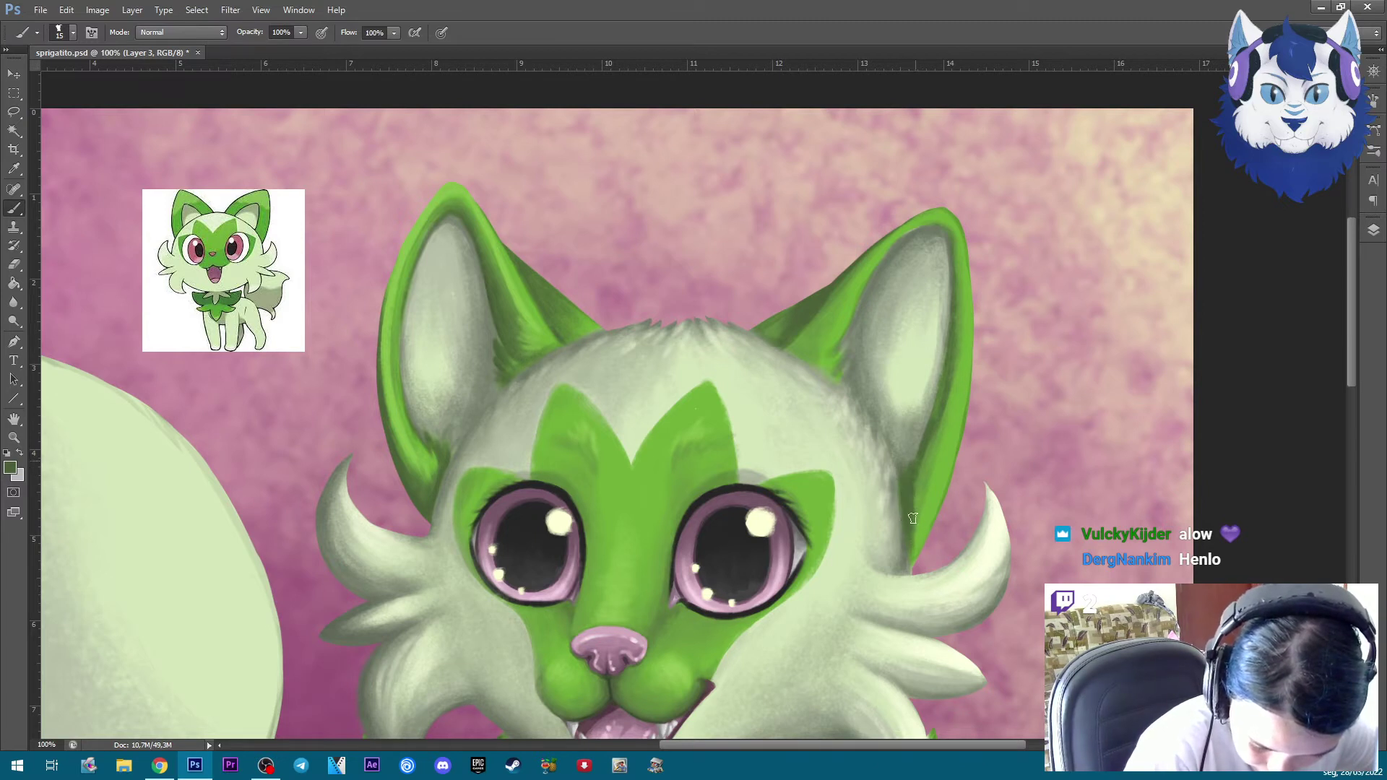
key("bracketright")
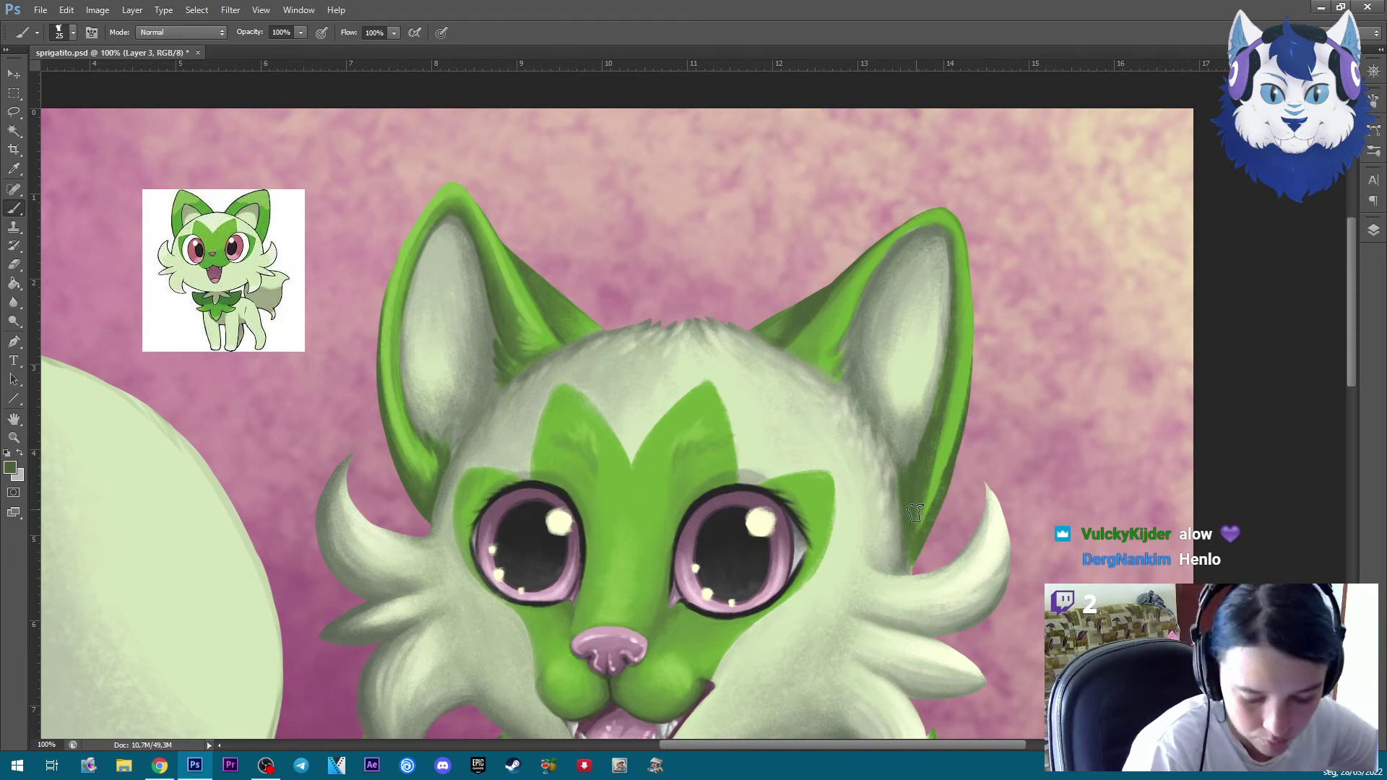
key("ctrl+plus")
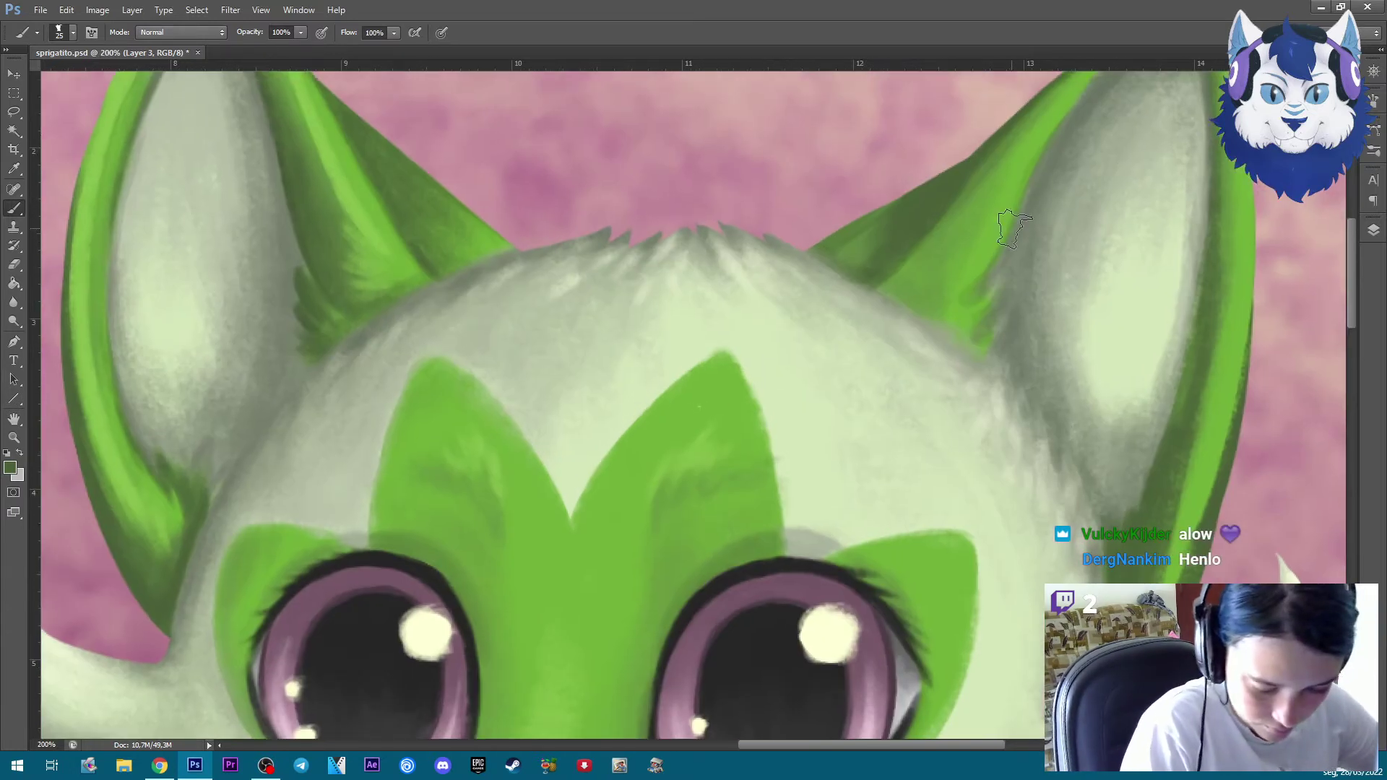
Shade the right ear tip's inner edge down toward the base
scroll(1074, 336, "down", 2)
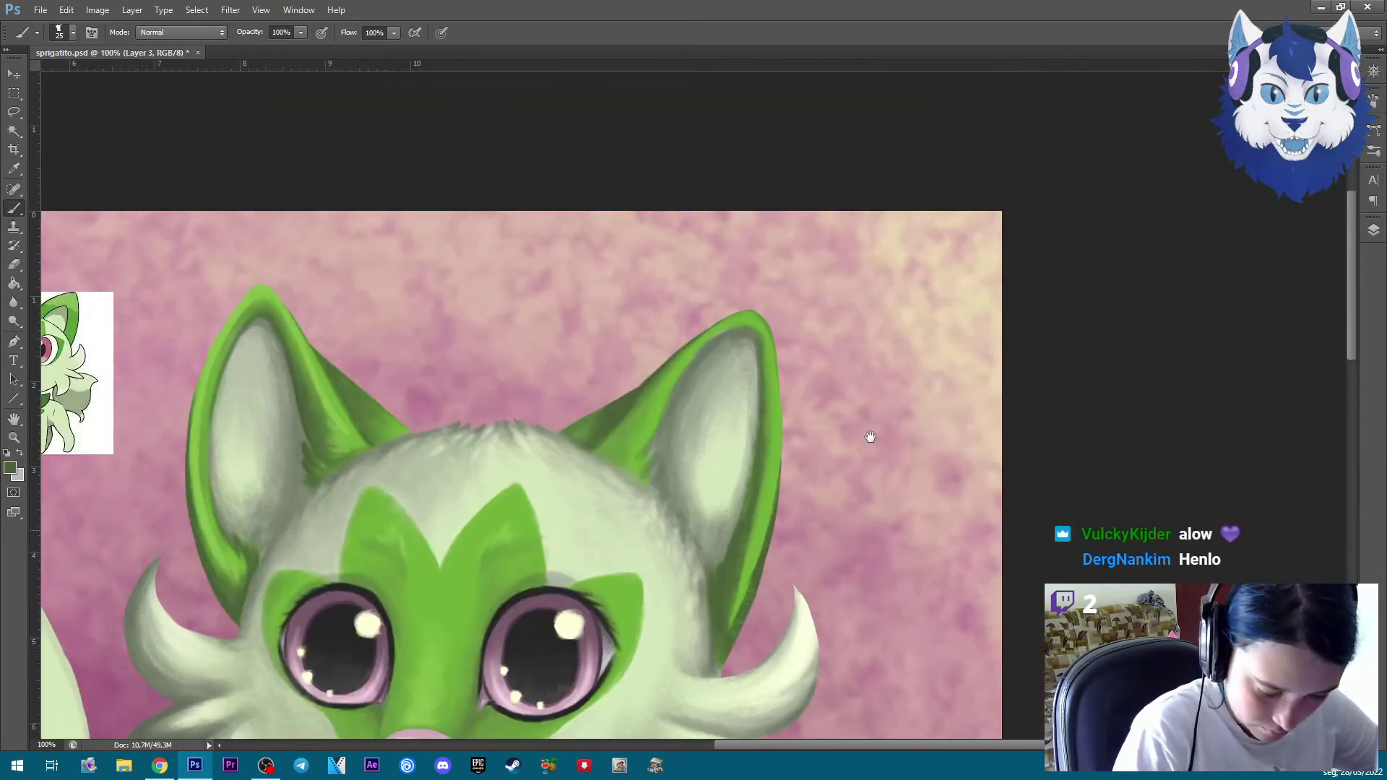
scroll(795, 247, "up", 4)
key("bracketleft")
key("bracketleft")
key("bracketleft")
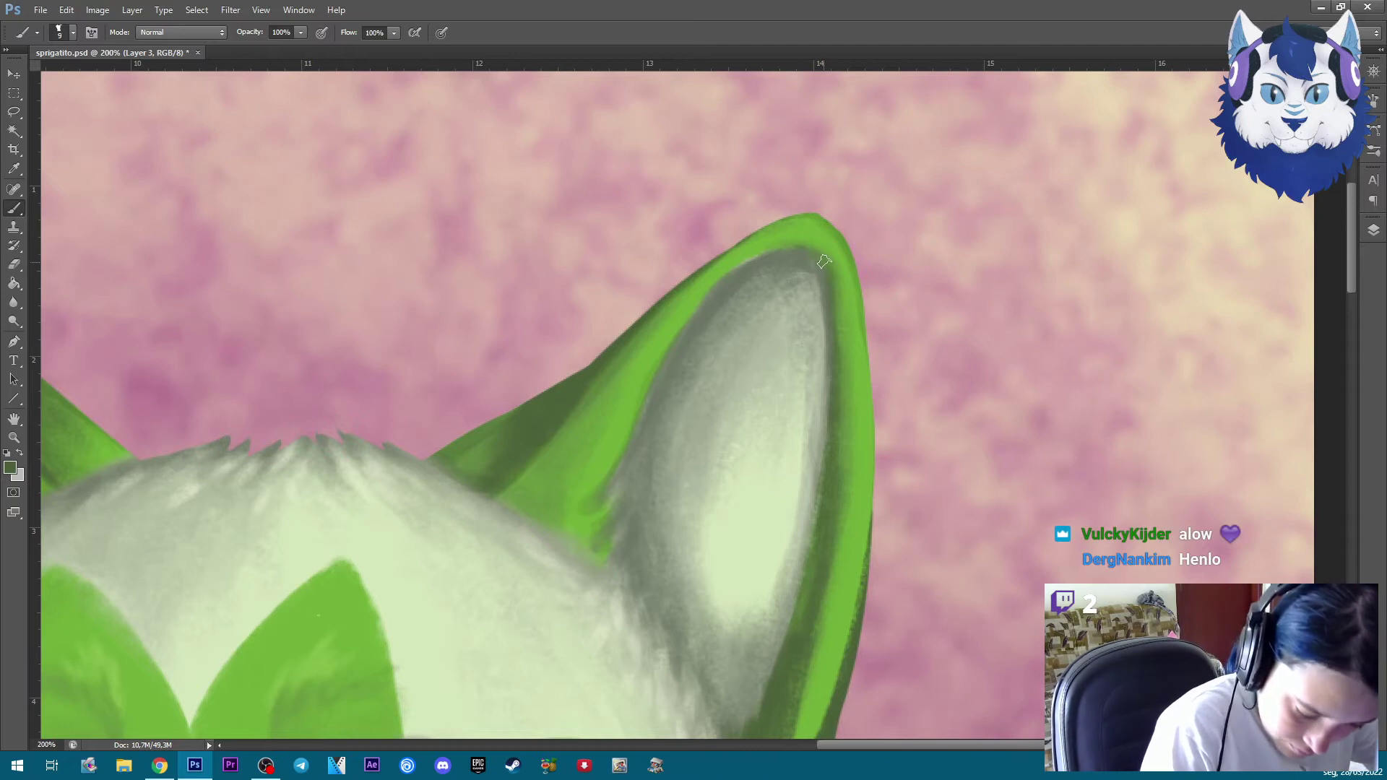
mouse_move(773, 256)
left_mouse_down()
mouse_move(712, 304)
mouse_move(587, 522)
left_mouse_up()
mouse_move(630, 466)
left_mouse_down()
mouse_move(590, 544)
mouse_move(619, 533)
mouse_move(535, 524)
mouse_move(503, 497)
mouse_move(600, 556)
left_mouse_up()
Darken the fur at the right ear's base and along its inner and outer edges
key("bracketright")
key("bracketright")
left_click_drag(538, 514, 580, 536)
left_click_drag(505, 497, 602, 523)
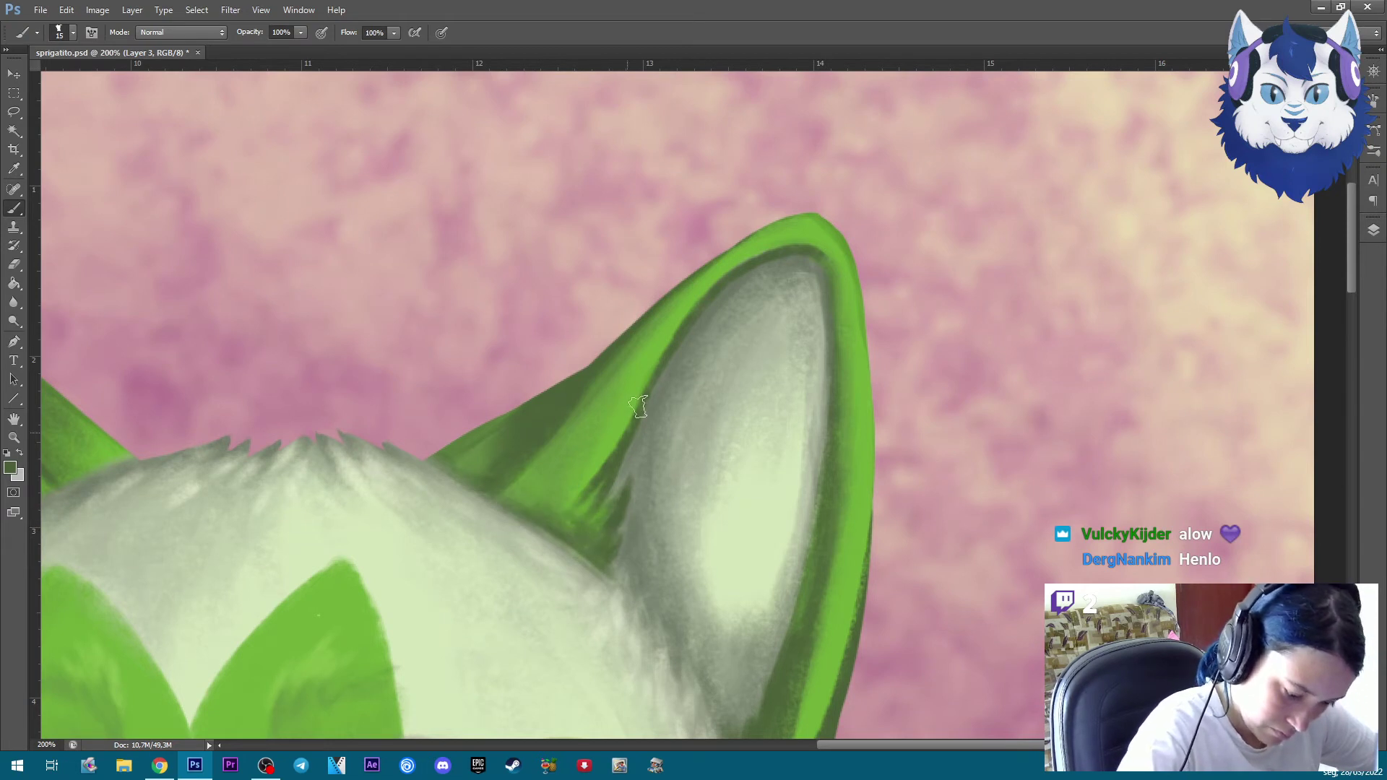
mouse_move(819, 252)
left_mouse_down()
mouse_move(563, 508)
mouse_move(611, 456)
left_mouse_up()
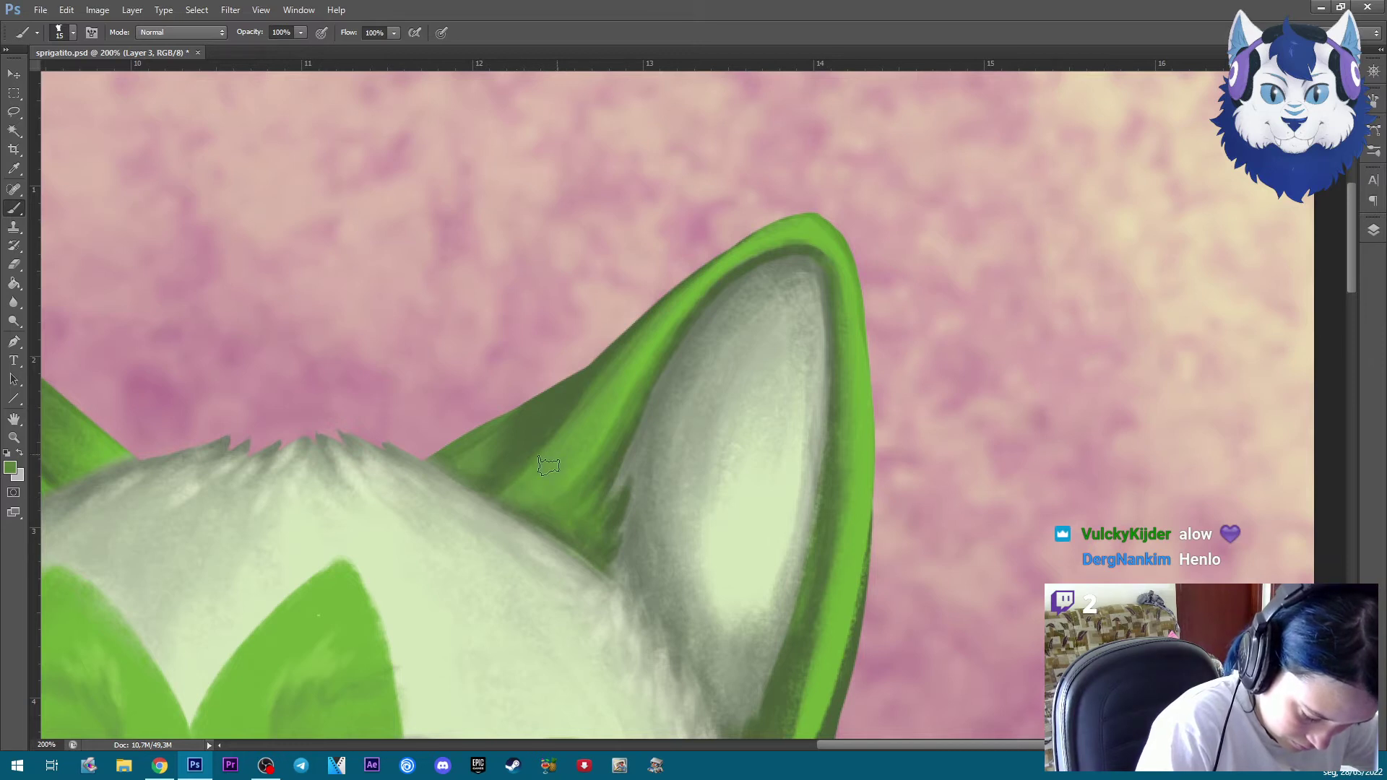
left_click_drag(830, 211, 867, 567)
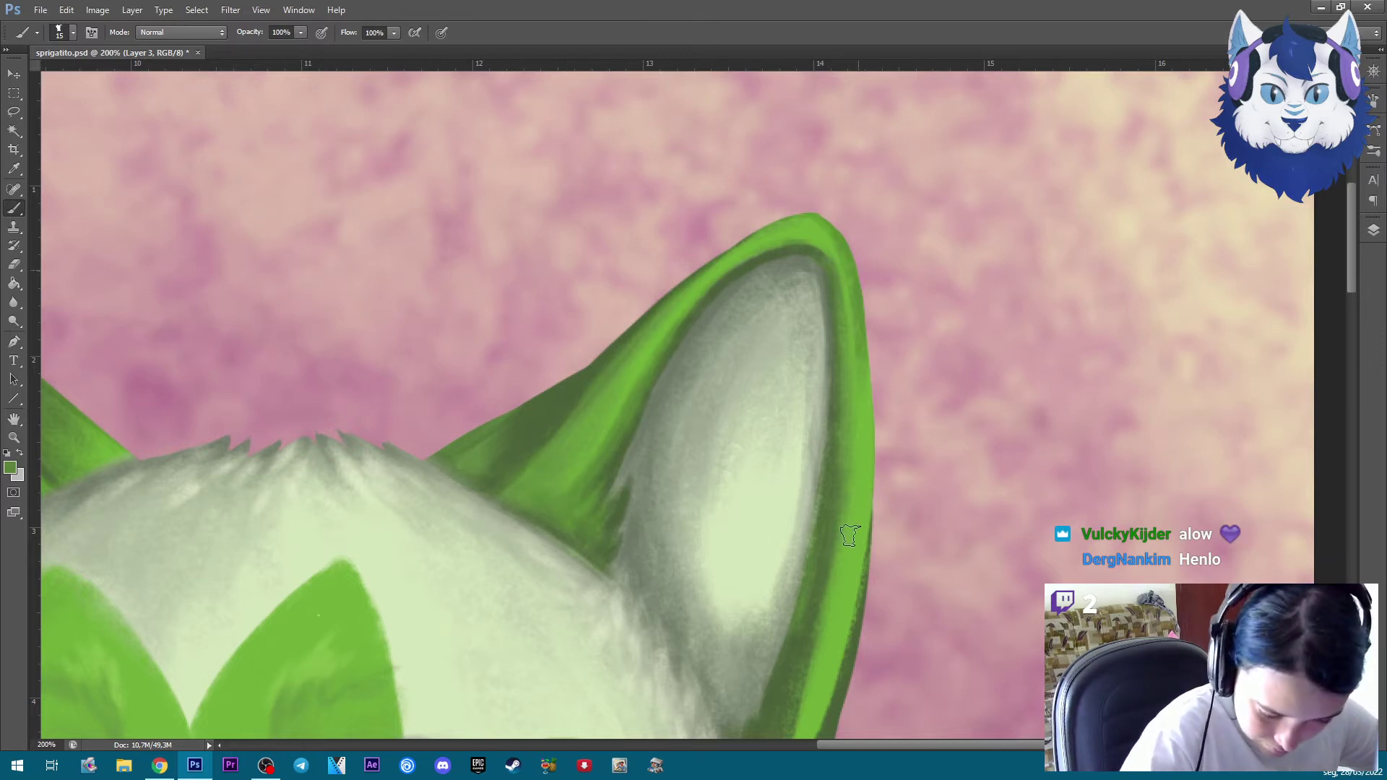
key("ctrl+minus")
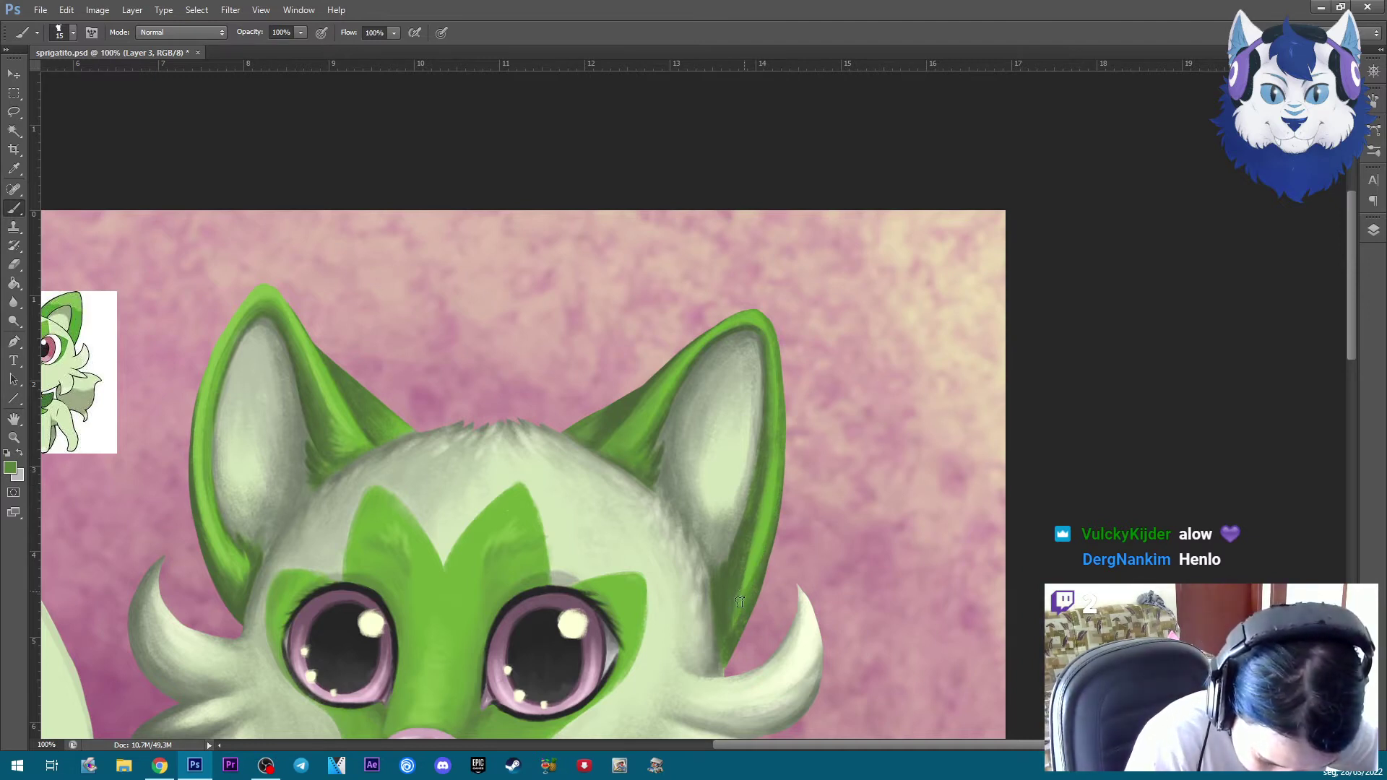
Sample a slightly darker green from the ears and shrink the brush to a 9 px tip
key("bracketright")
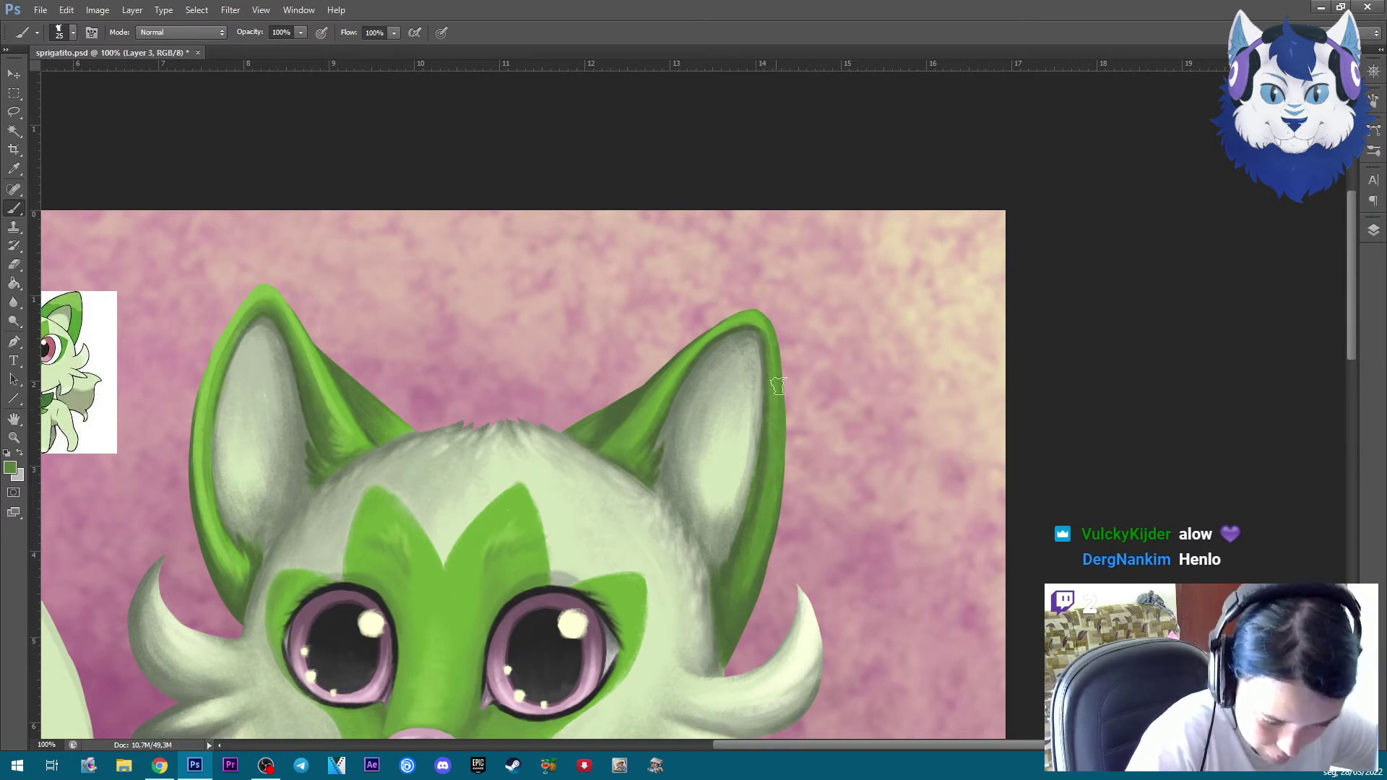
left_click(329, 369, "alt")
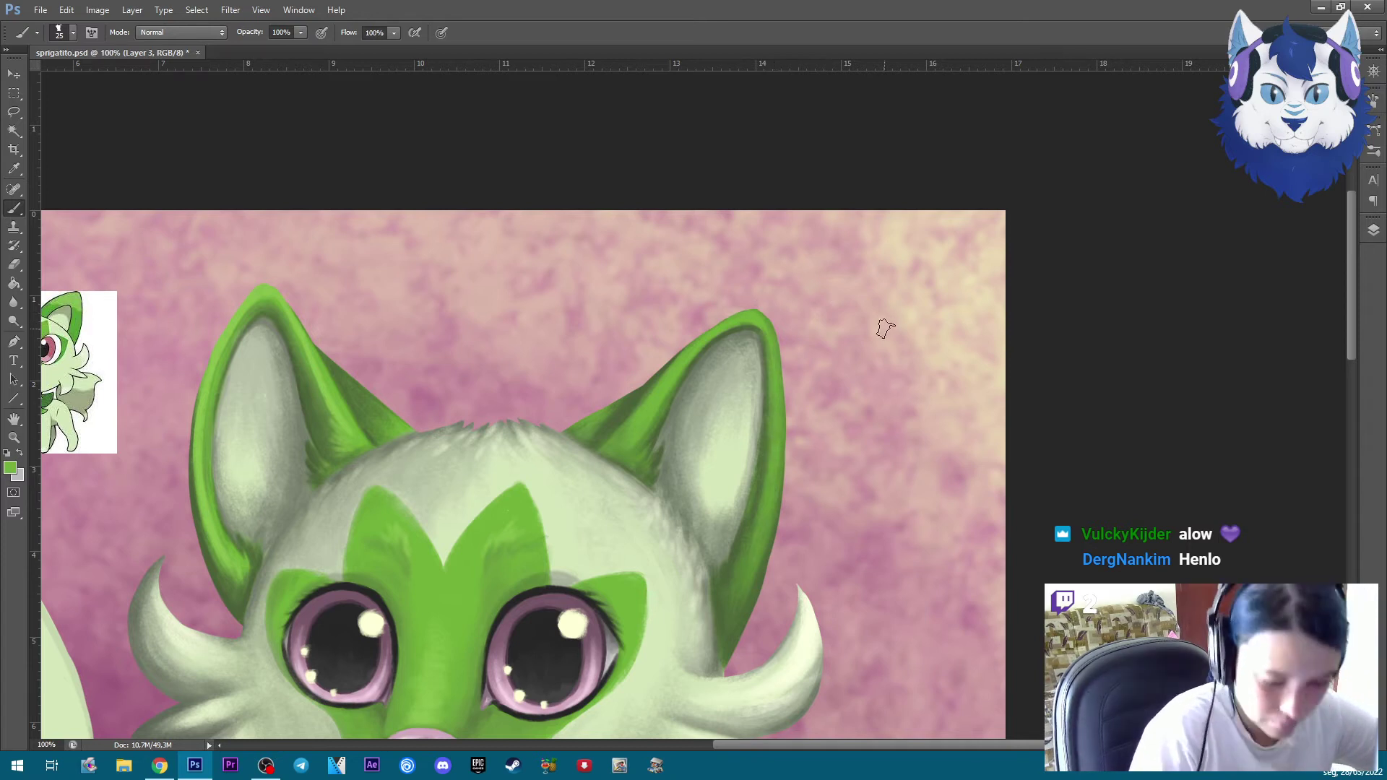
left_click(741, 590, "alt")
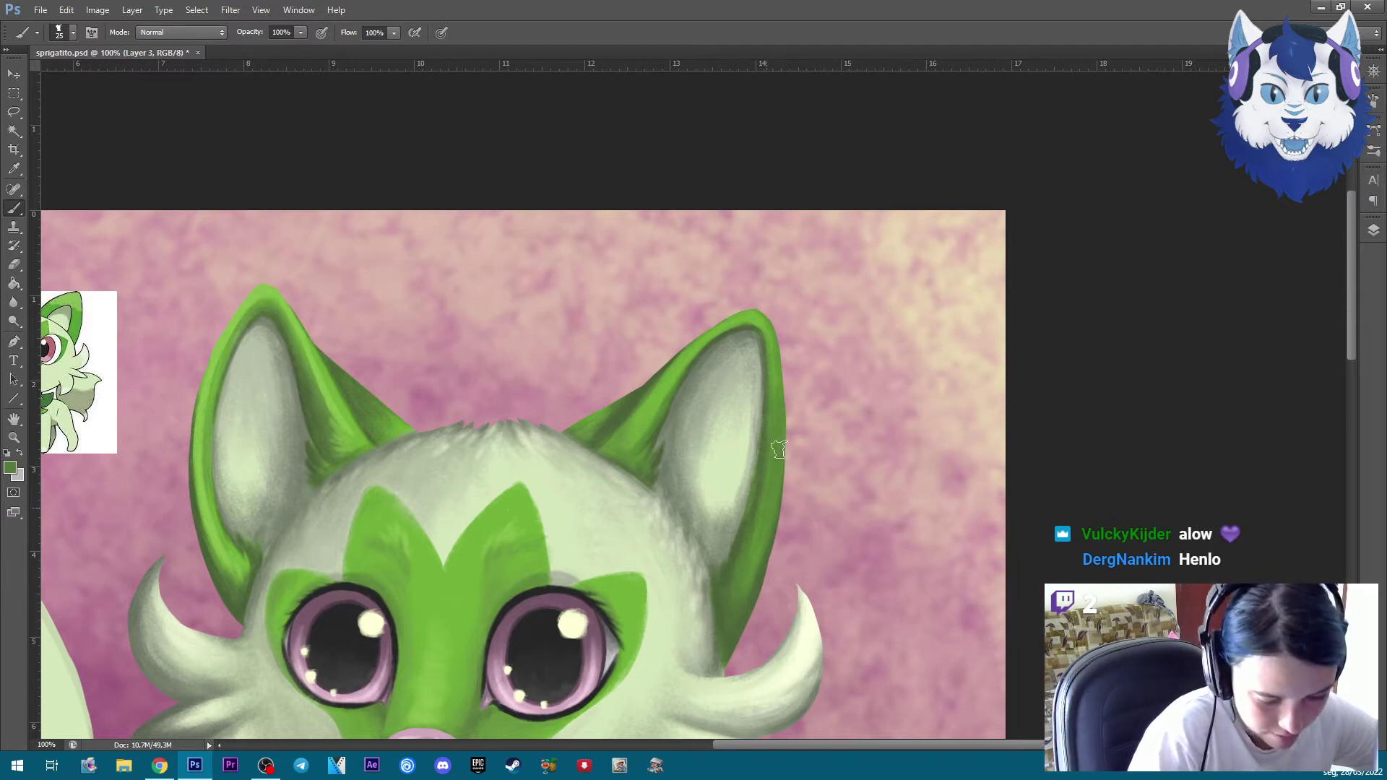
key("bracketleft")
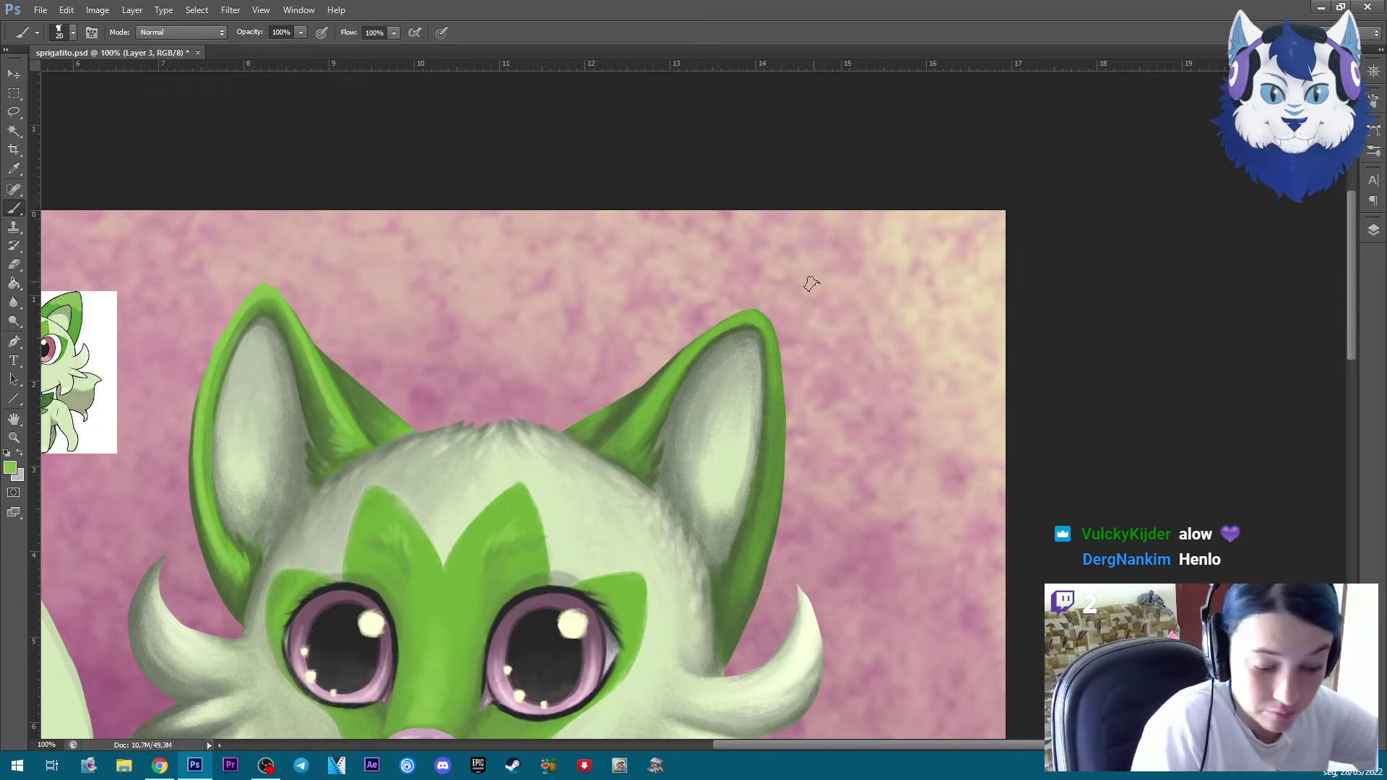
key("bracketleft")
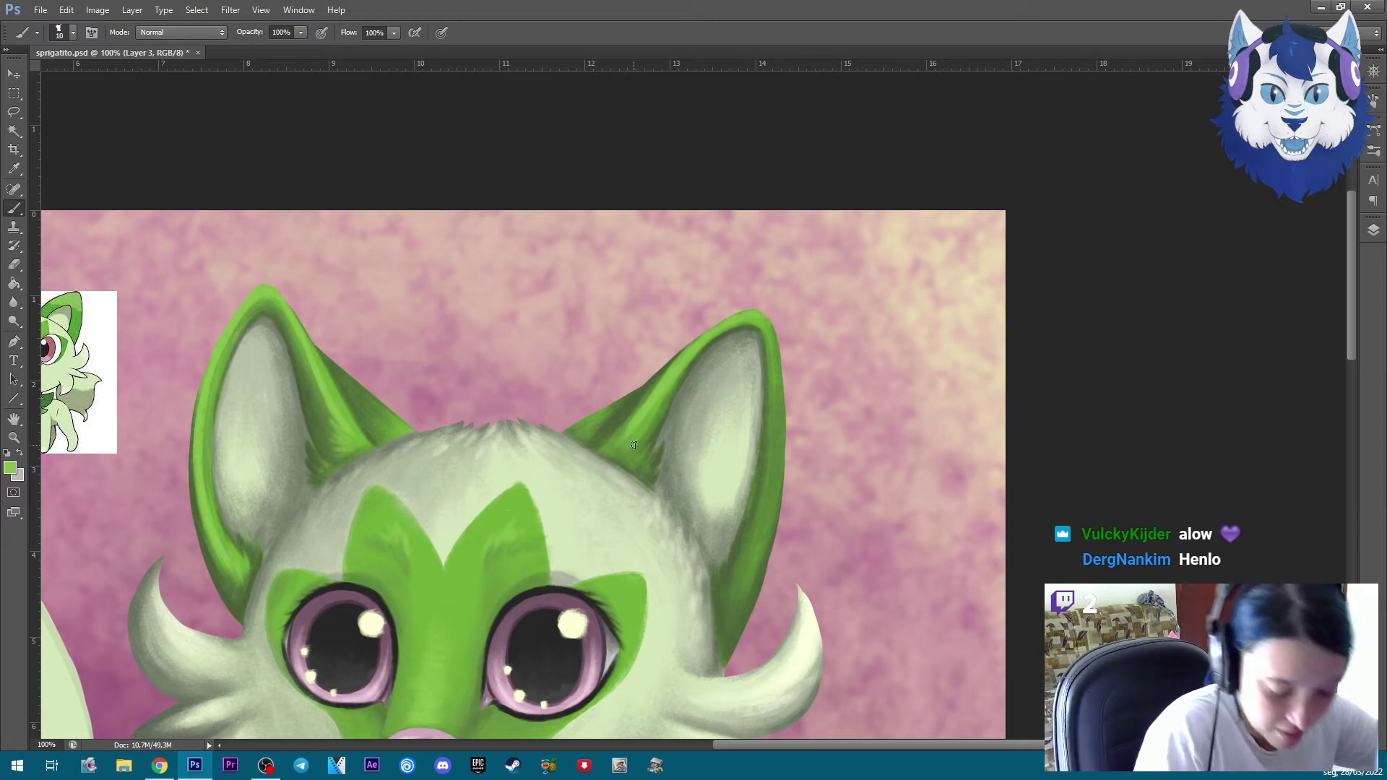
key("bracketleft")
key("bracketleft")
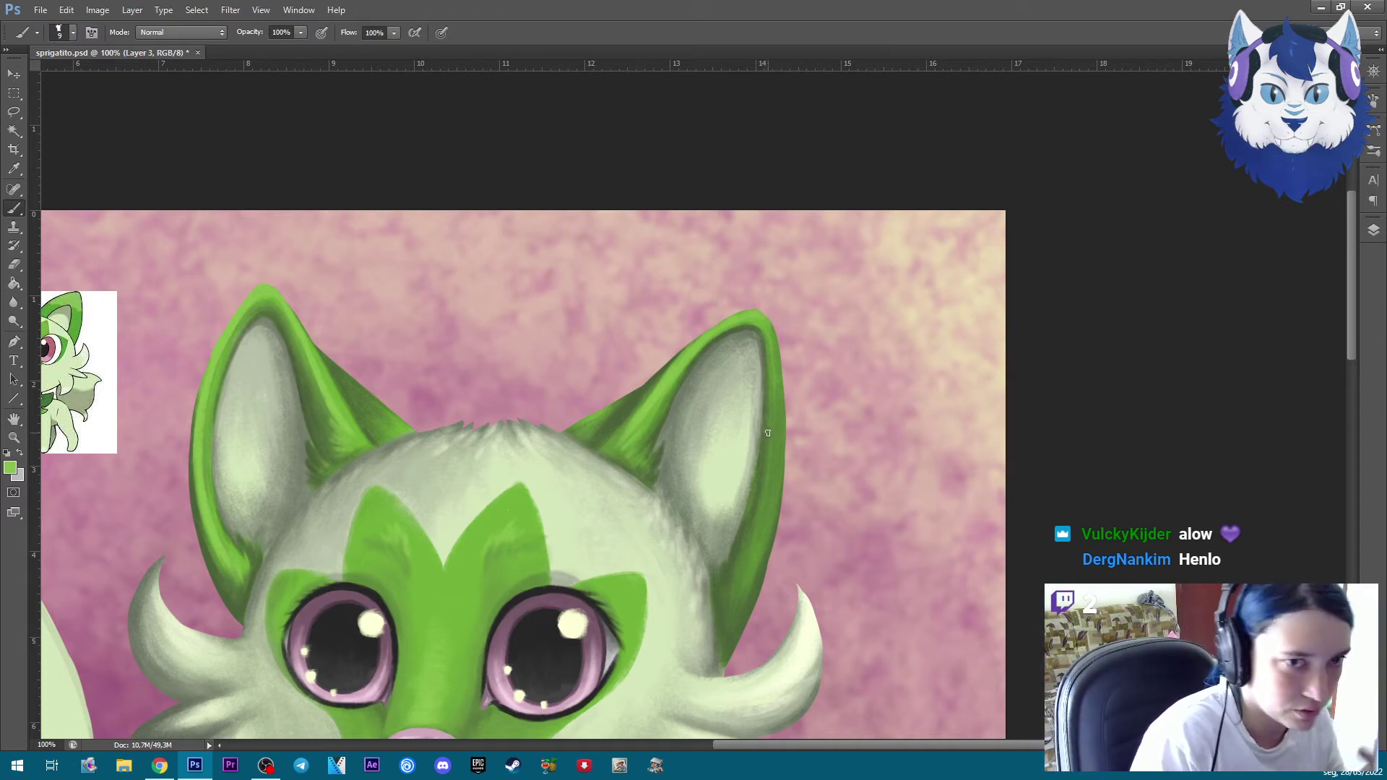
key("ctrl+minus")
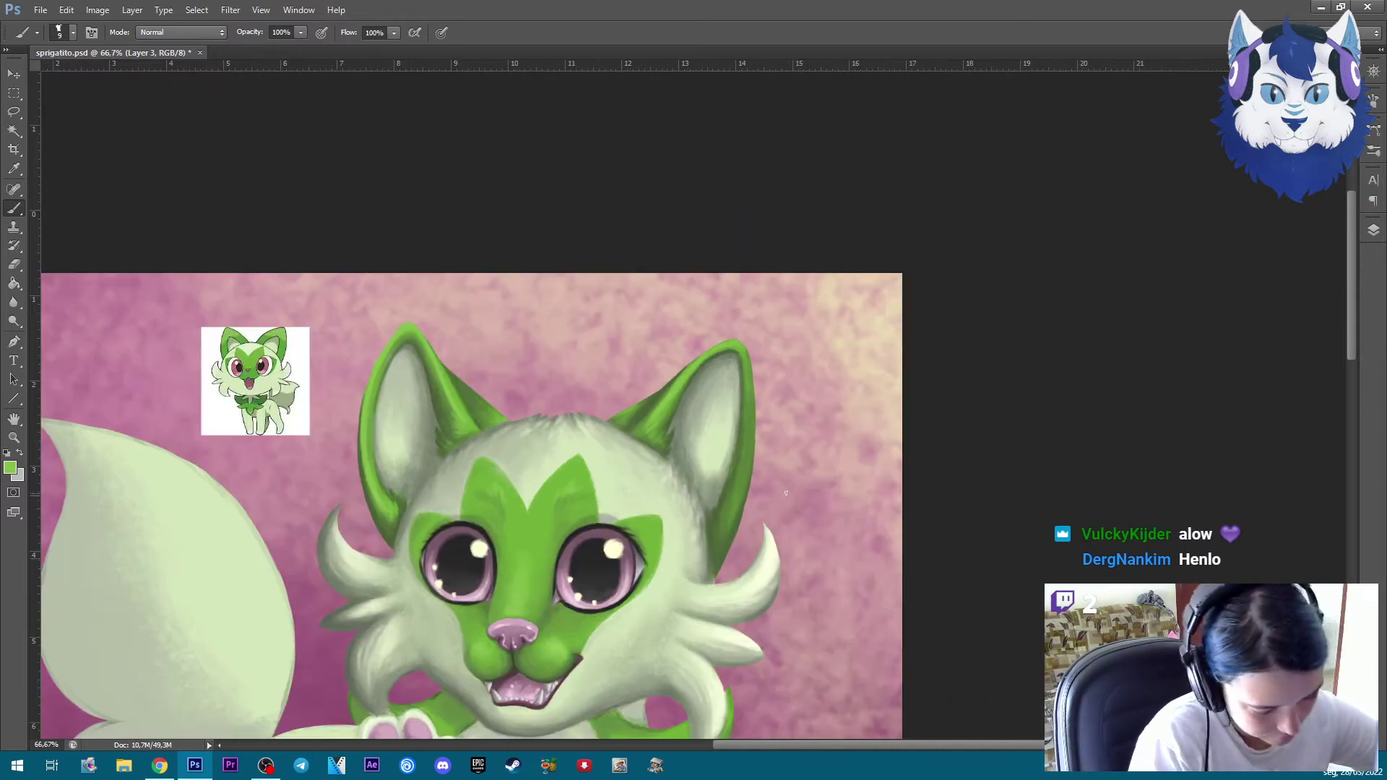
Zoom out to review the whole cat's proportions and enlarge the brush
key("ctrl+minus")
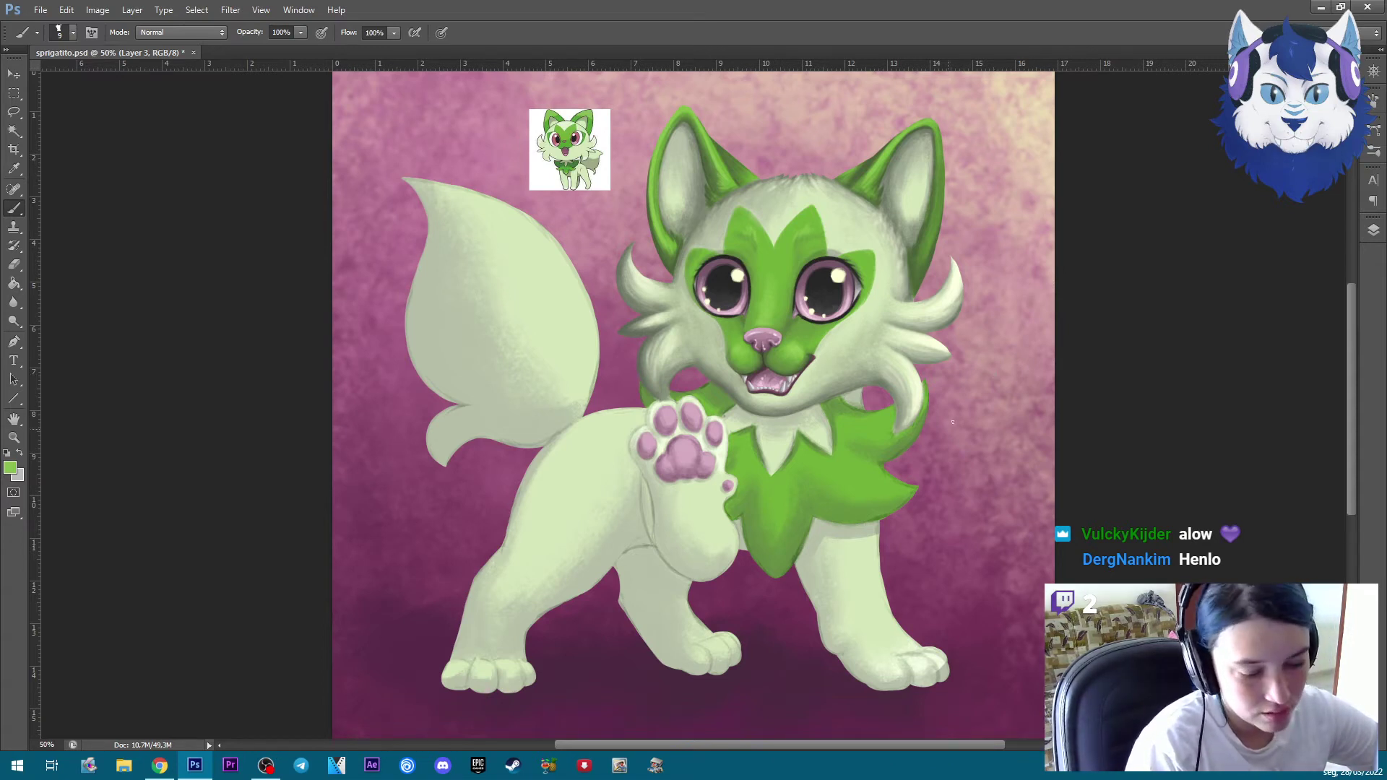
key("ctrl+plus")
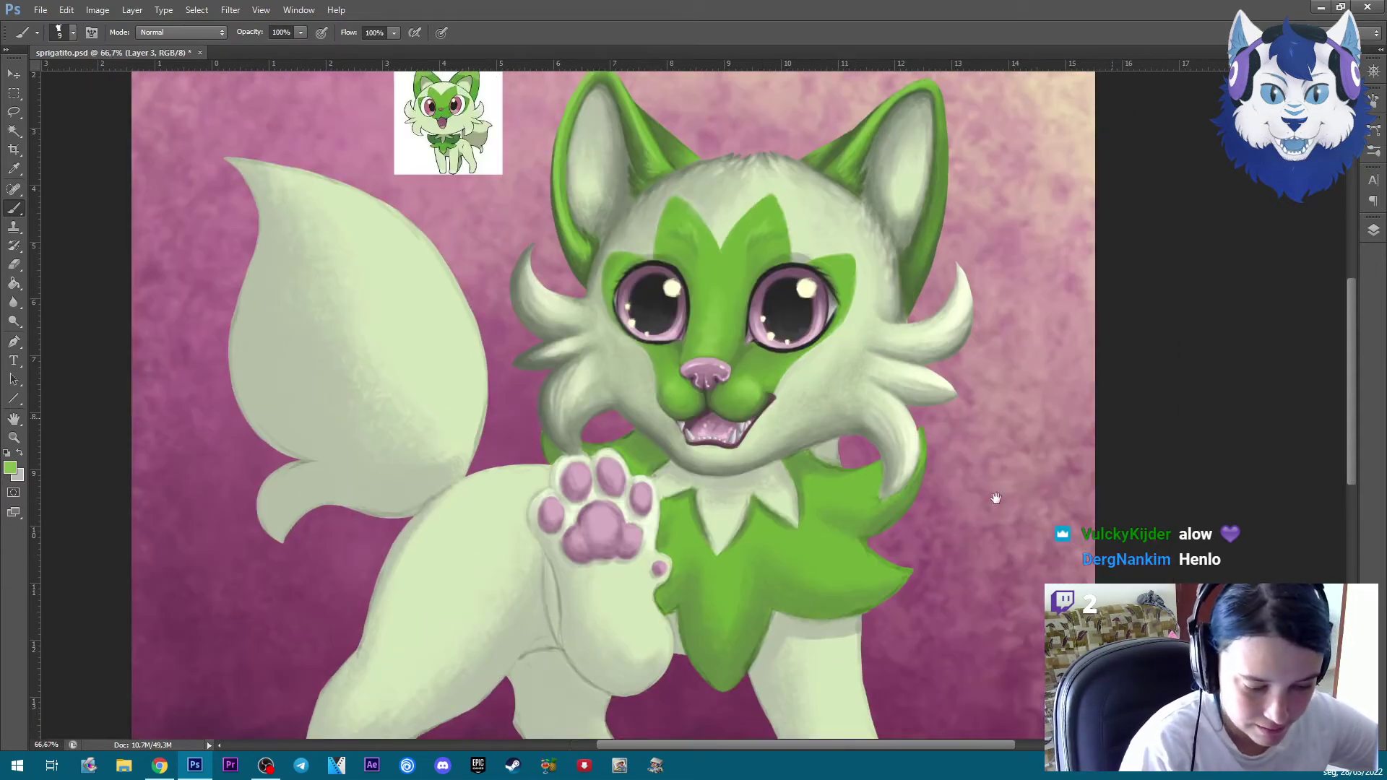
key("ctrl+plus")
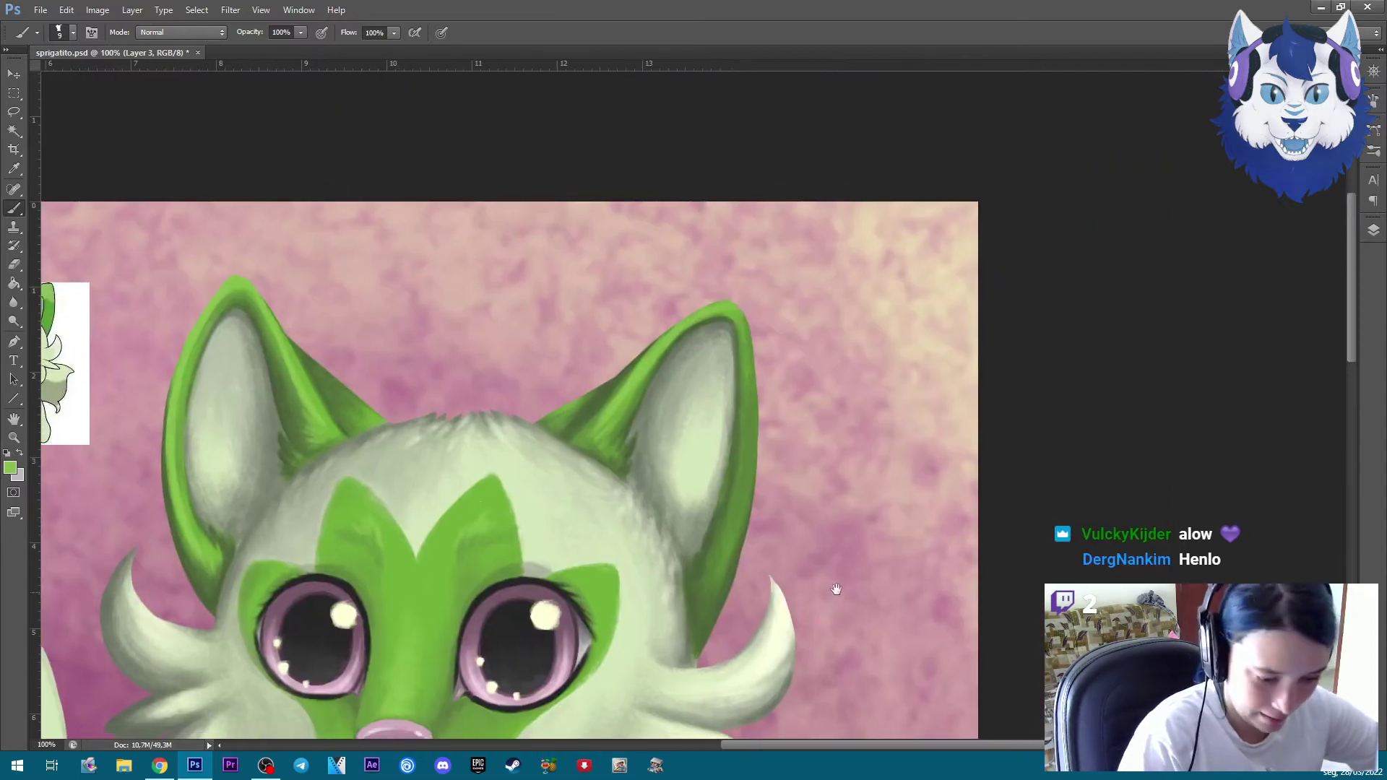
key("bracketright")
key("bracketright")
key("bracketright")
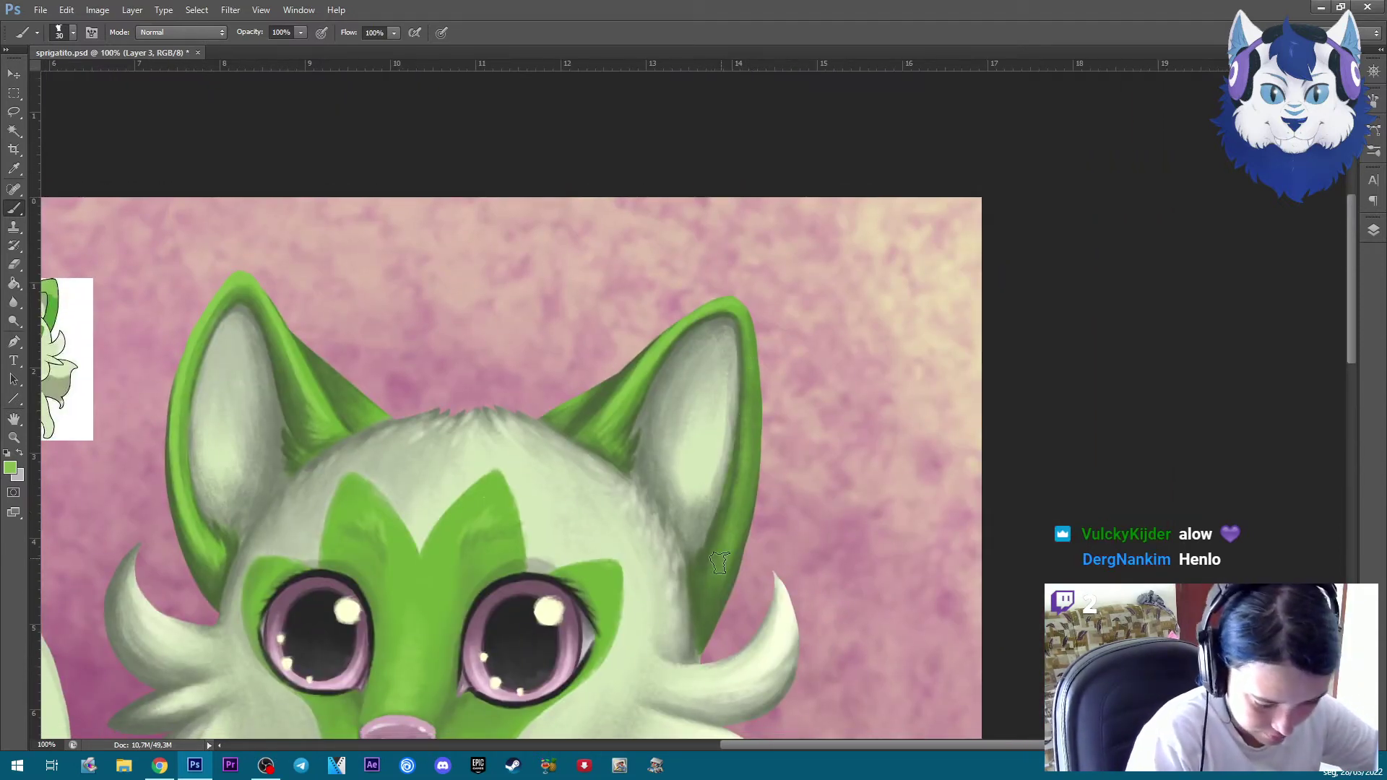
key("ctrl+minus")
key("ctrl+minus")
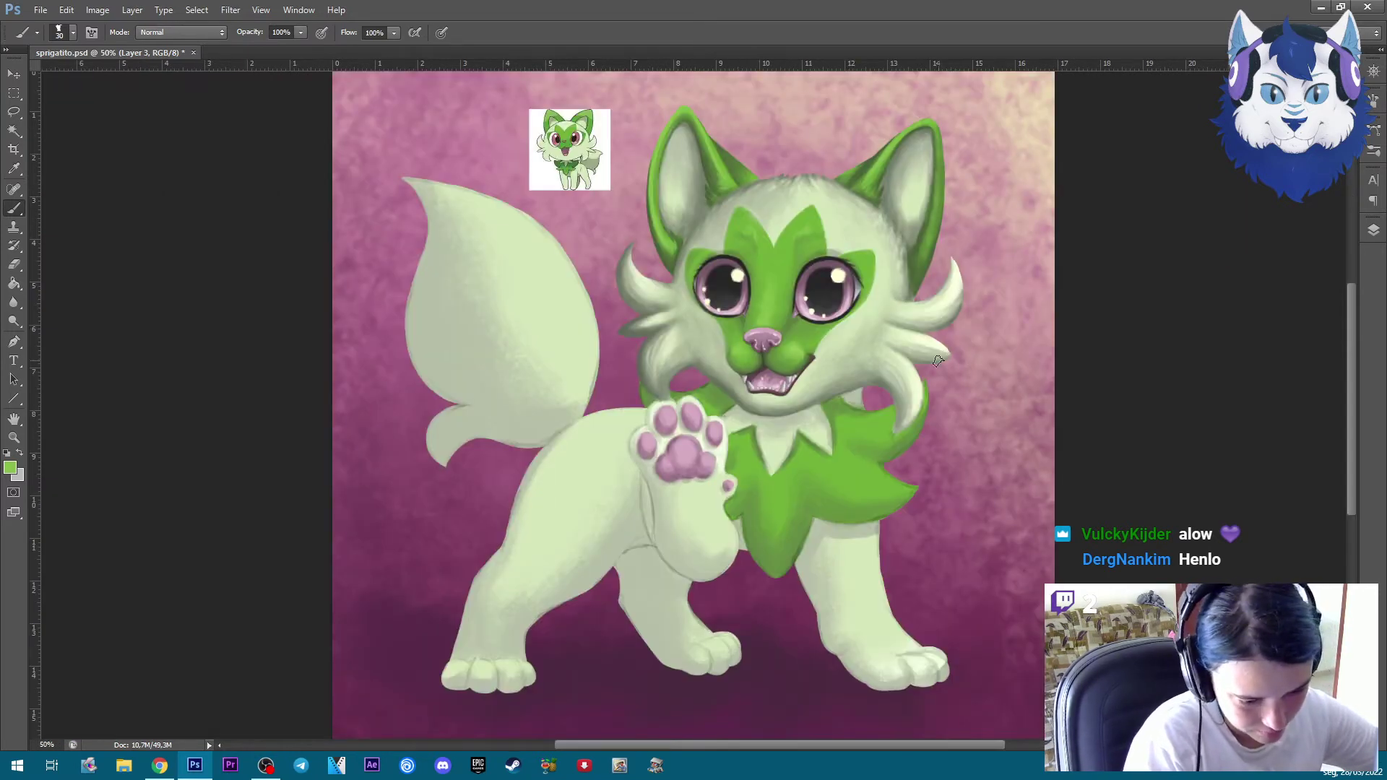
key("ctrl+plus")
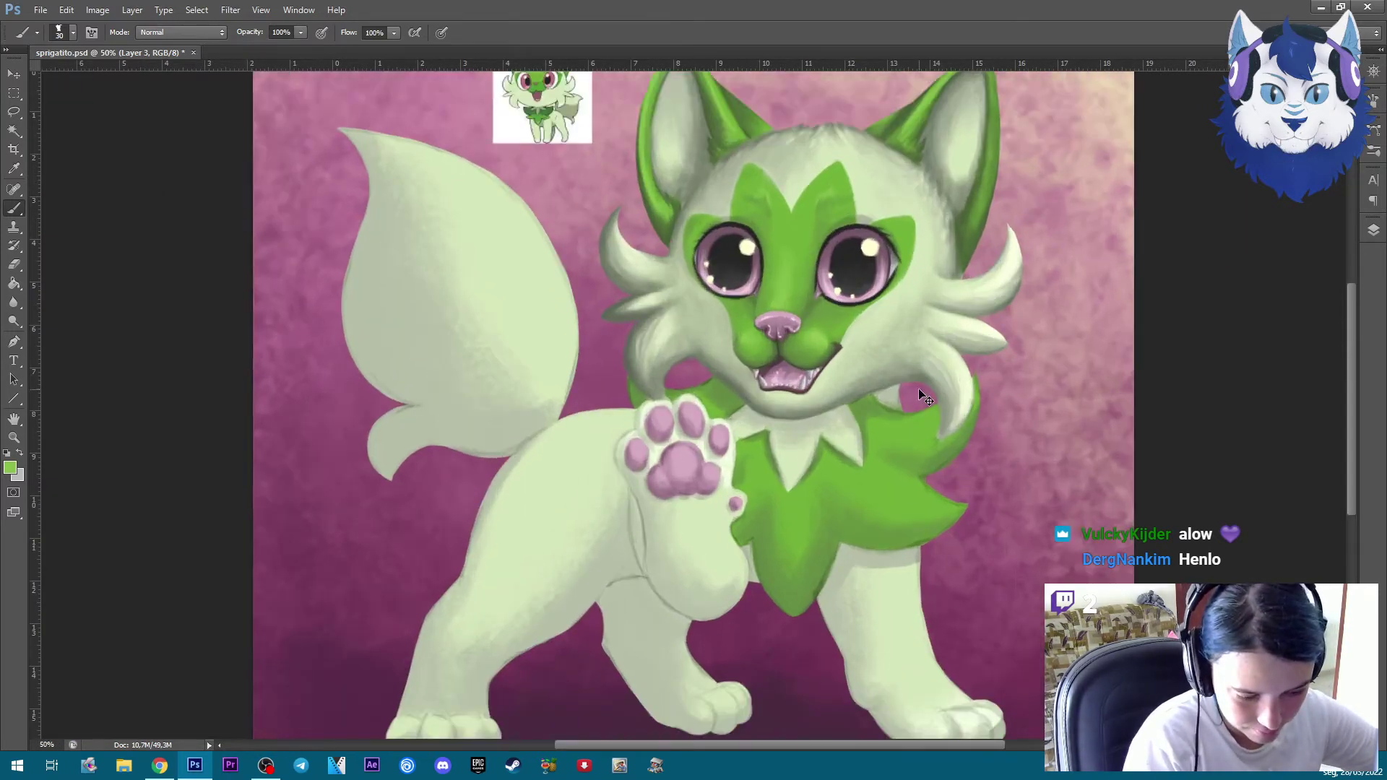
left_click_drag(1107, 391, 1023, 437)
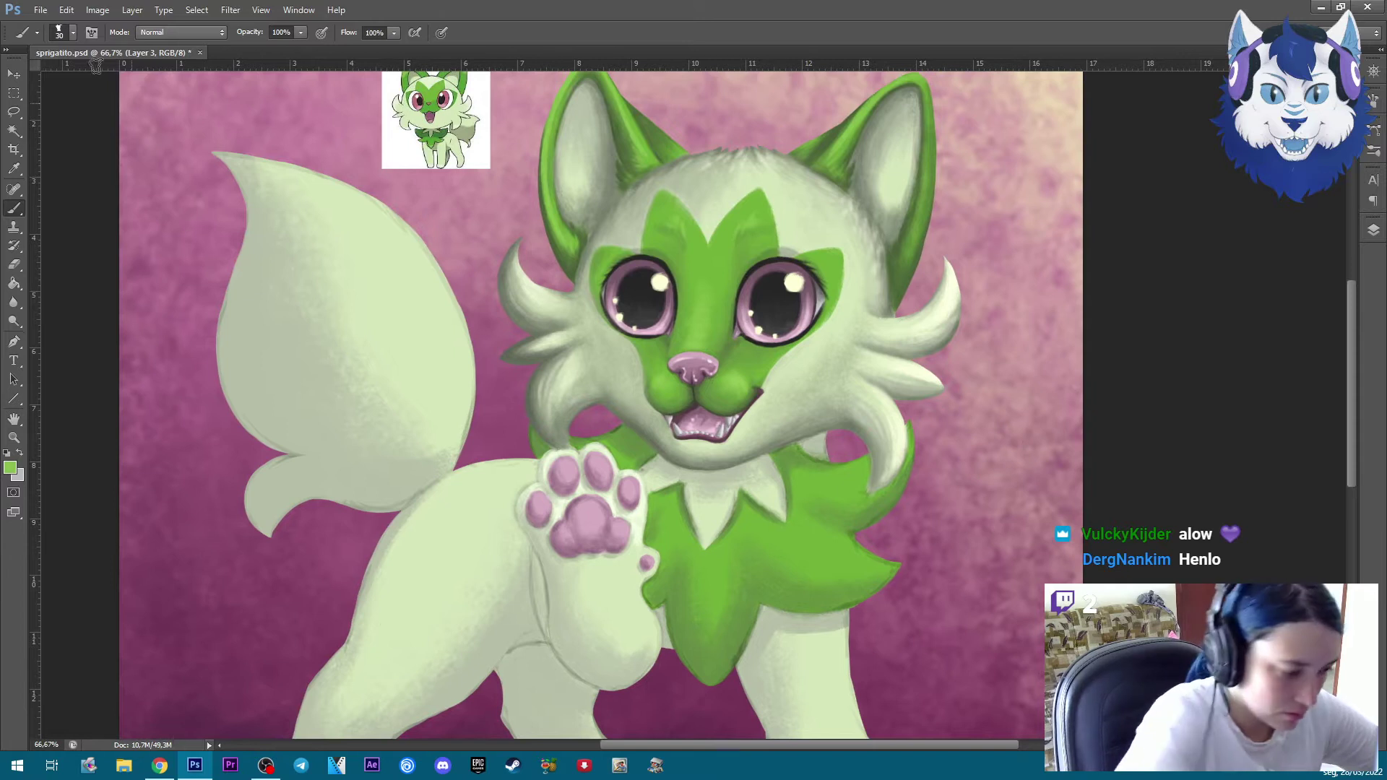
Save the painting with File > Save
left_click(40, 10)
left_click(65, 174)
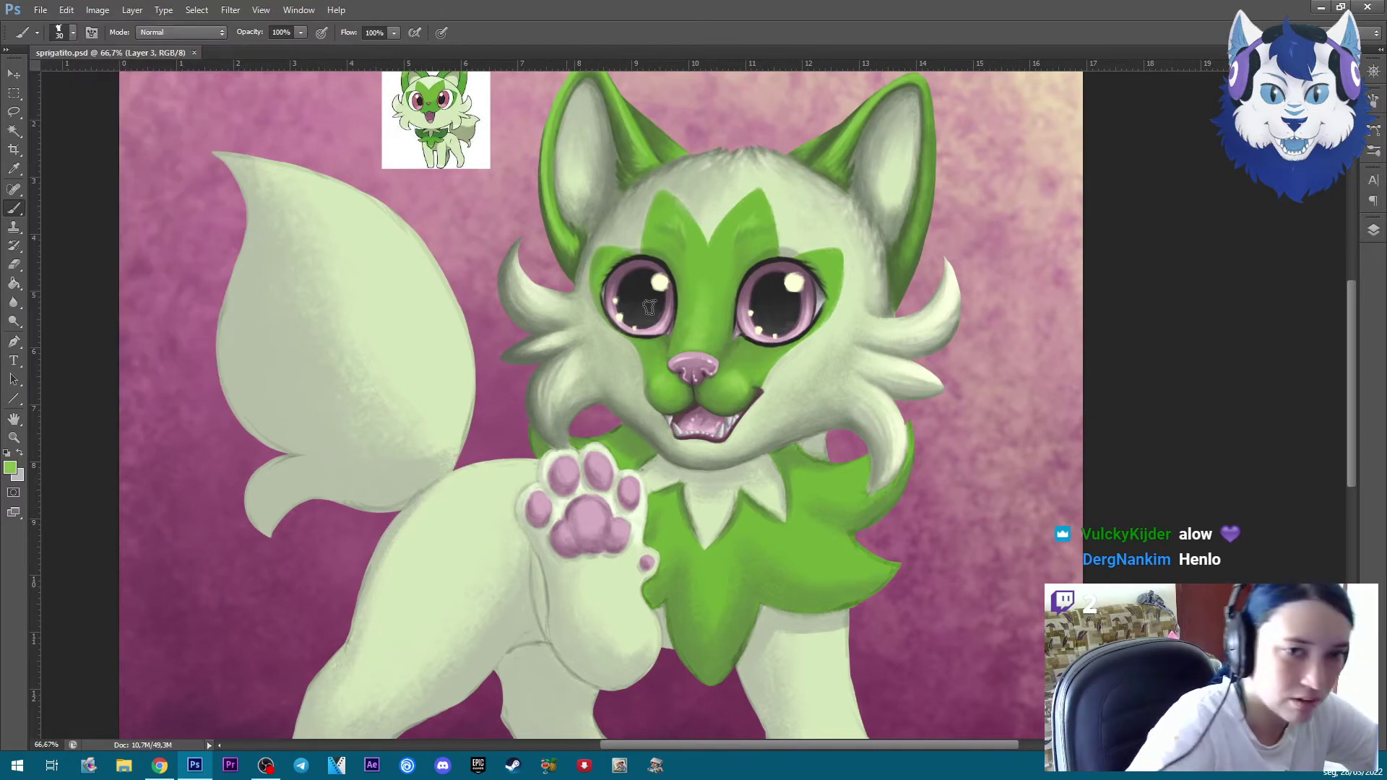
key("ctrl+plus")
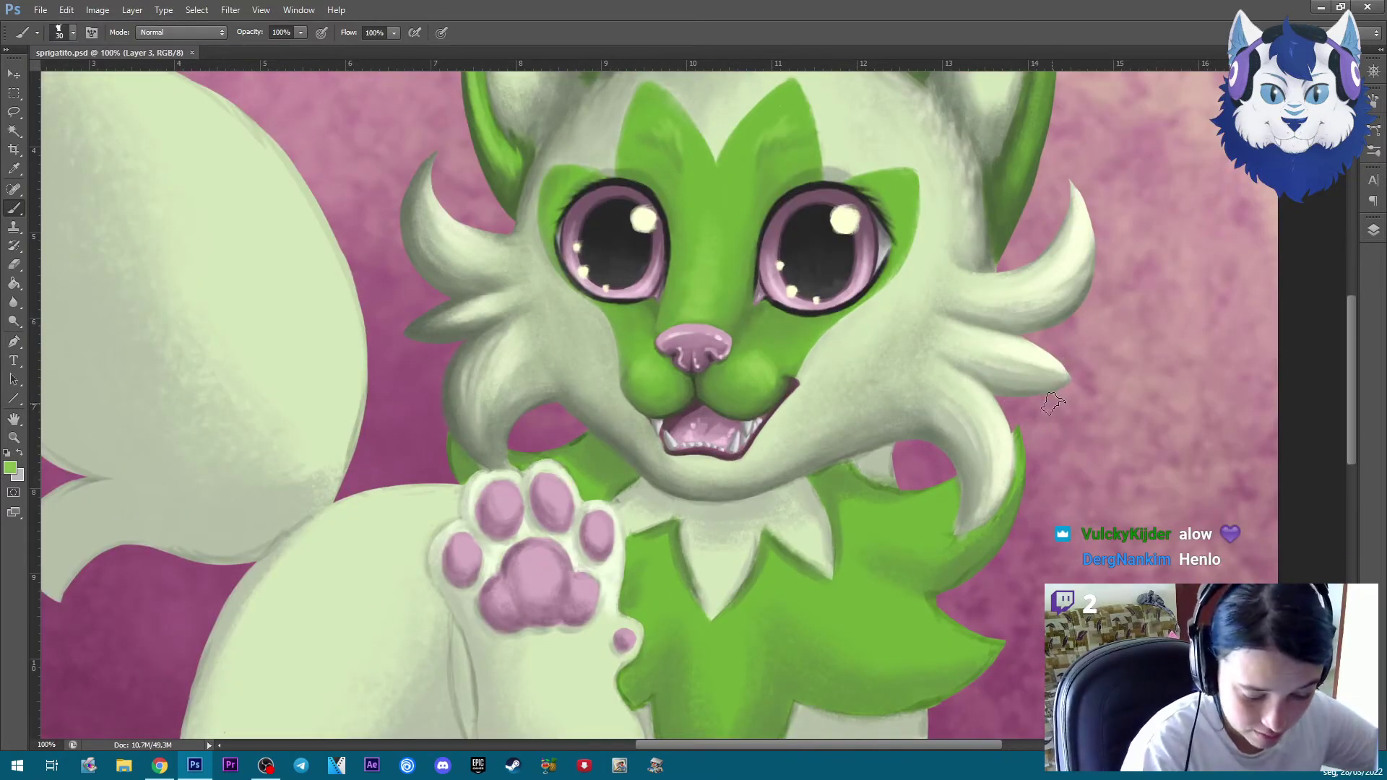
Darken the green fur under the chin with a smaller brush
left_click_drag(1073, 401, 961, 454)
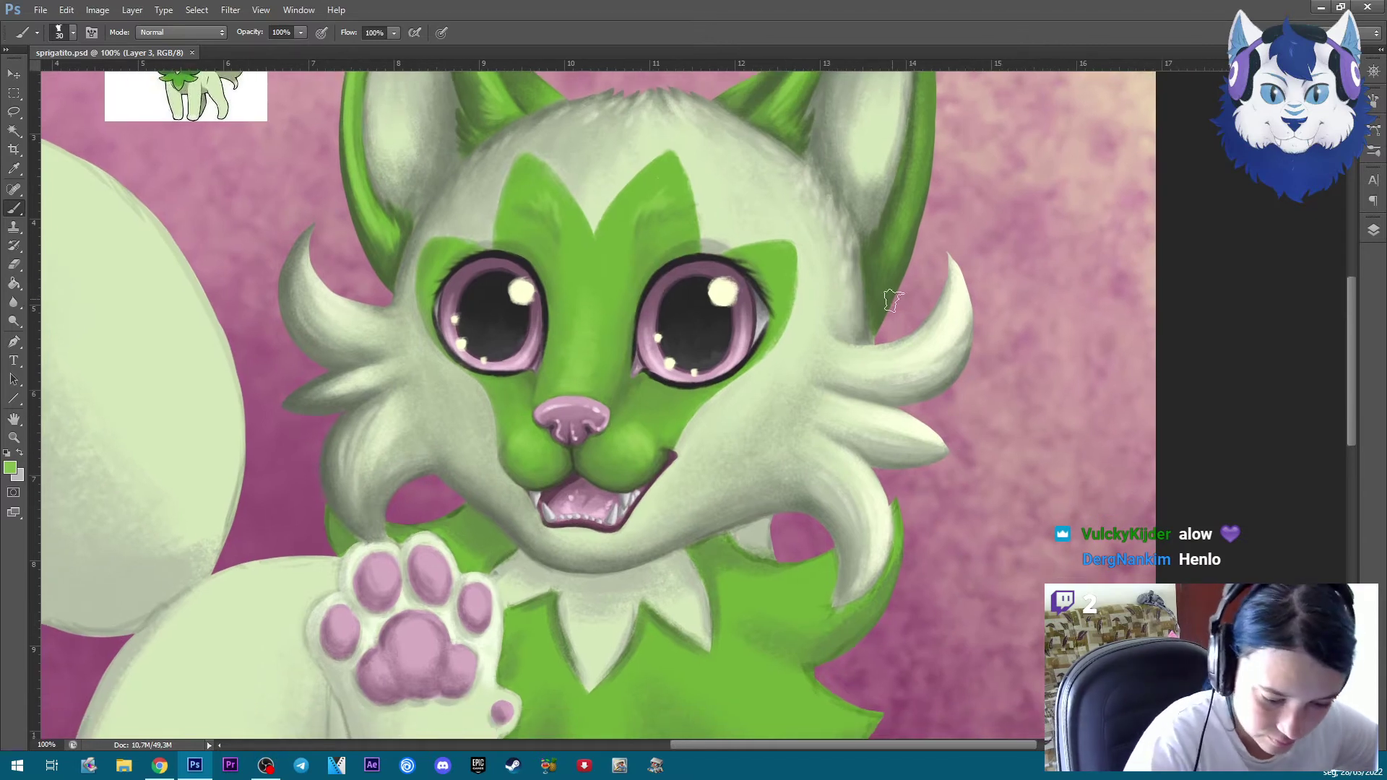
left_click_drag(923, 592, 930, 507)
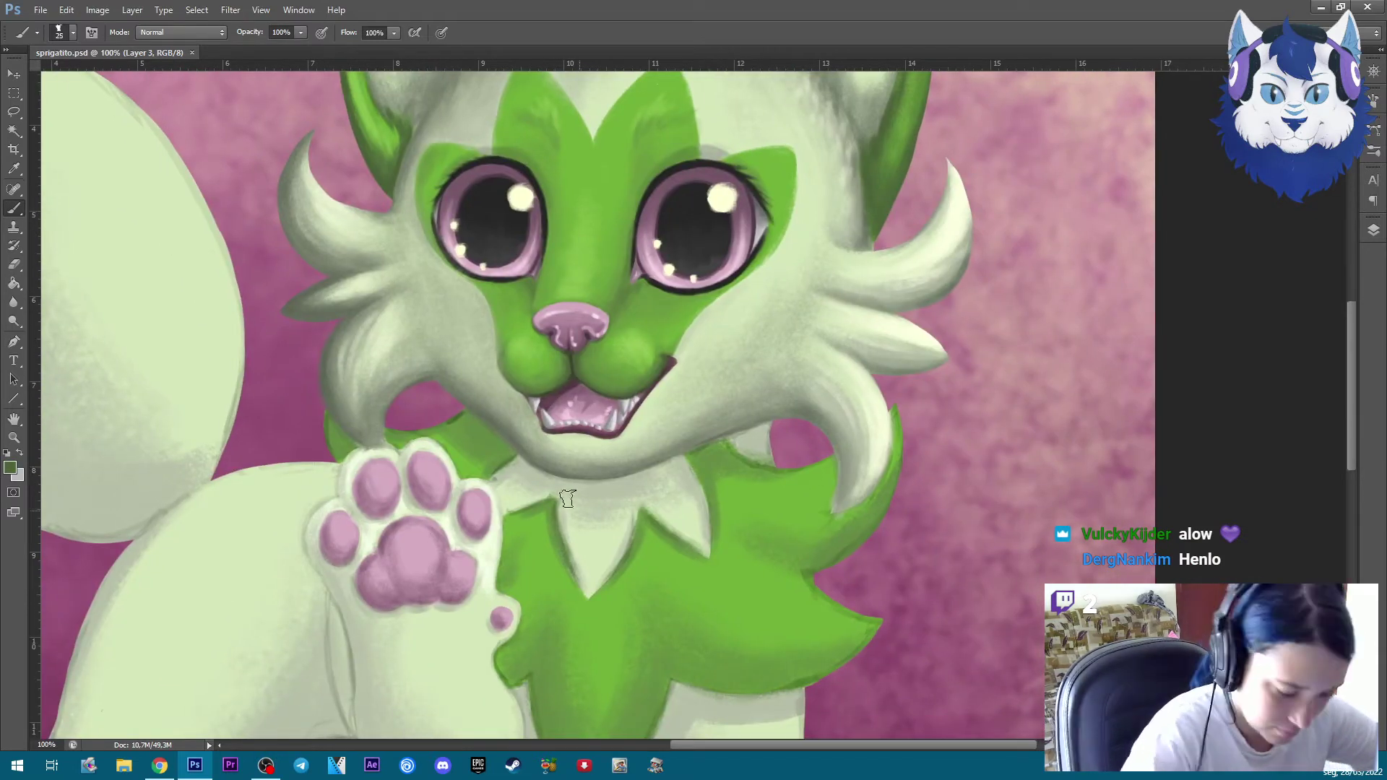
key("bracketleft")
left_click(469, 423)
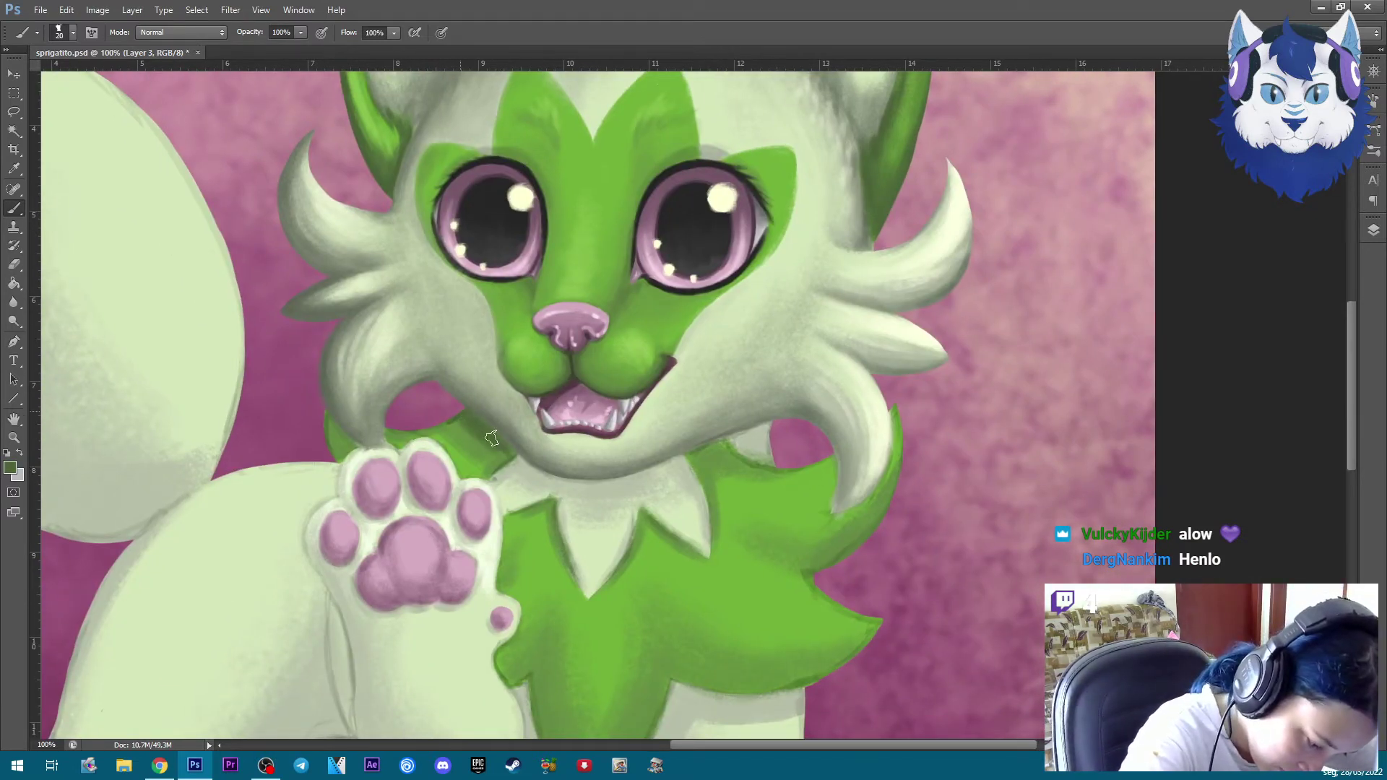
left_click_drag(465, 437, 461, 448)
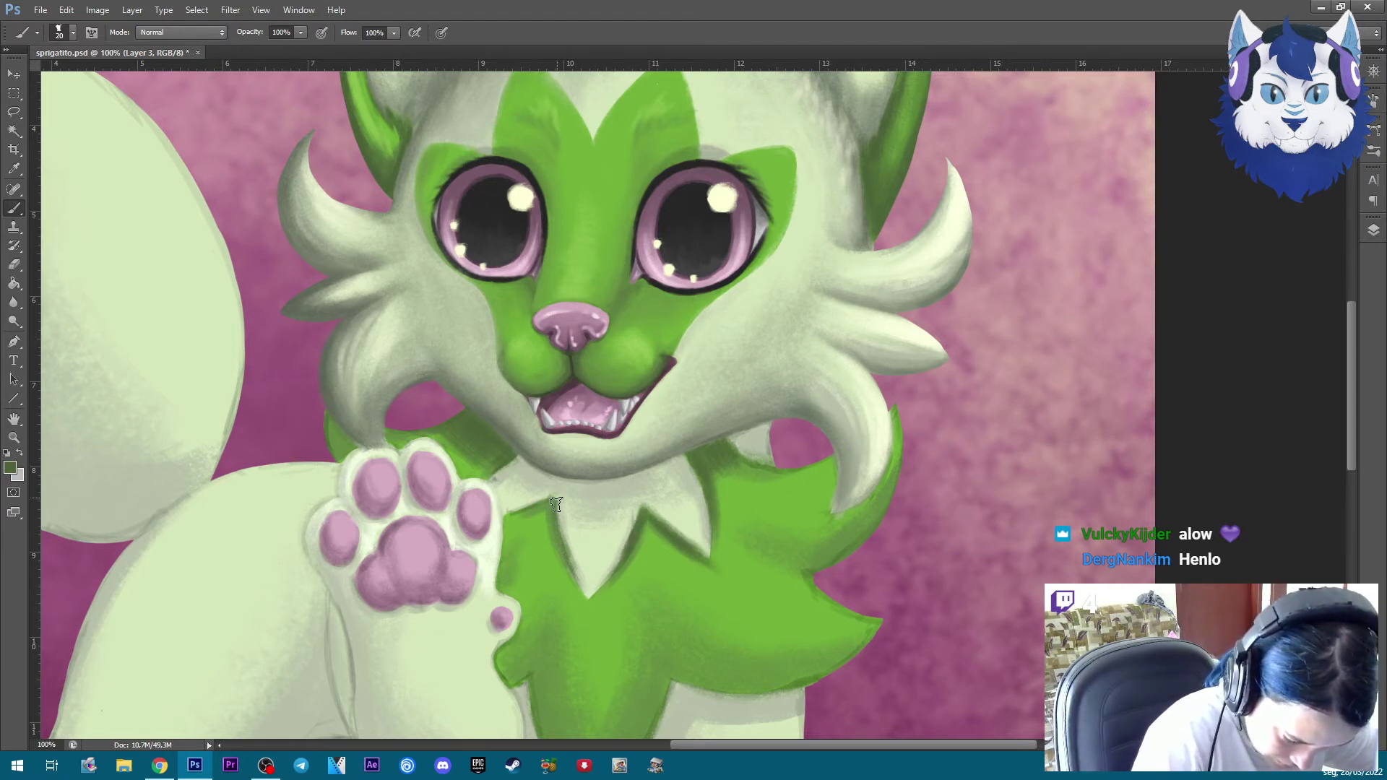
Darken the green along the cream chest V's left edge and lower chest fur
left_click_drag(555, 504, 595, 598)
left_click_drag(535, 511, 508, 521)
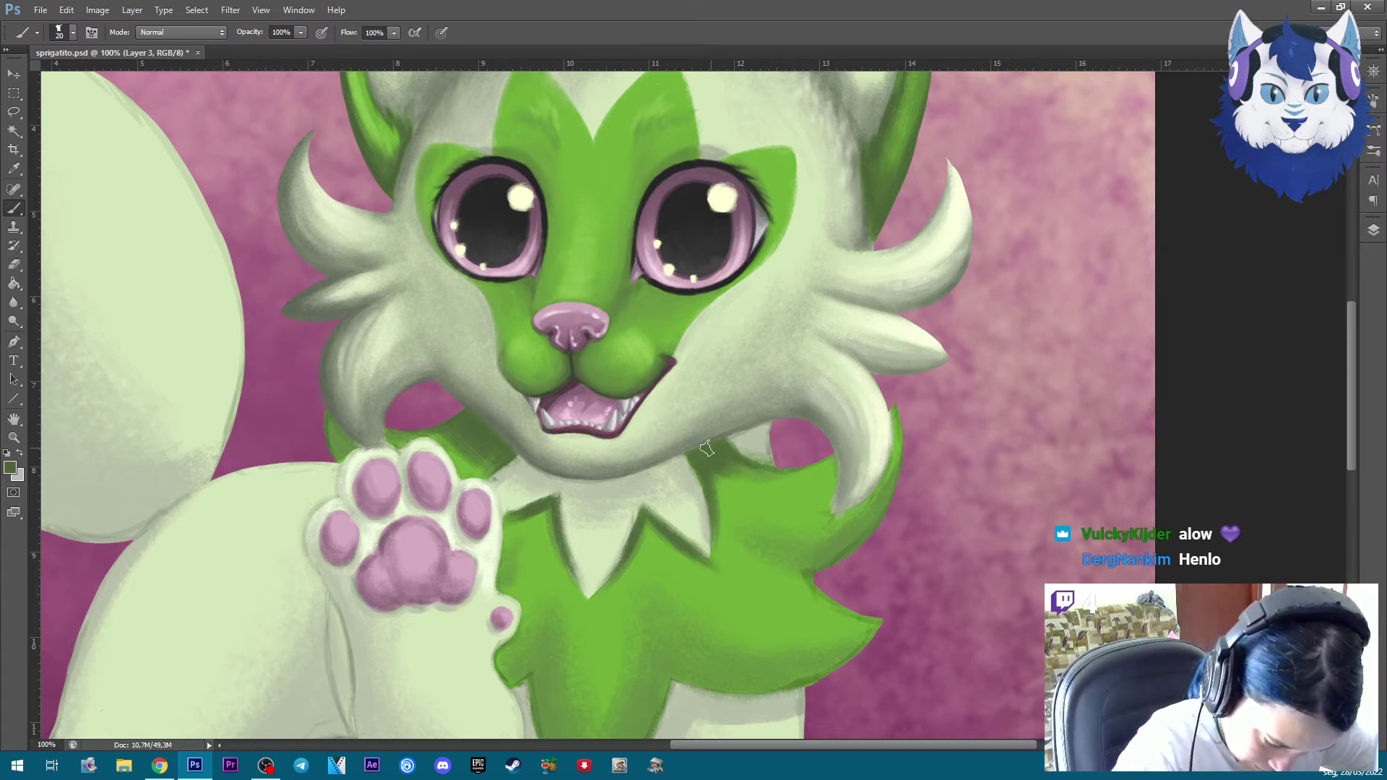
left_click_drag(766, 605, 750, 432)
key("bracketright")
left_click_drag(681, 510, 801, 497)
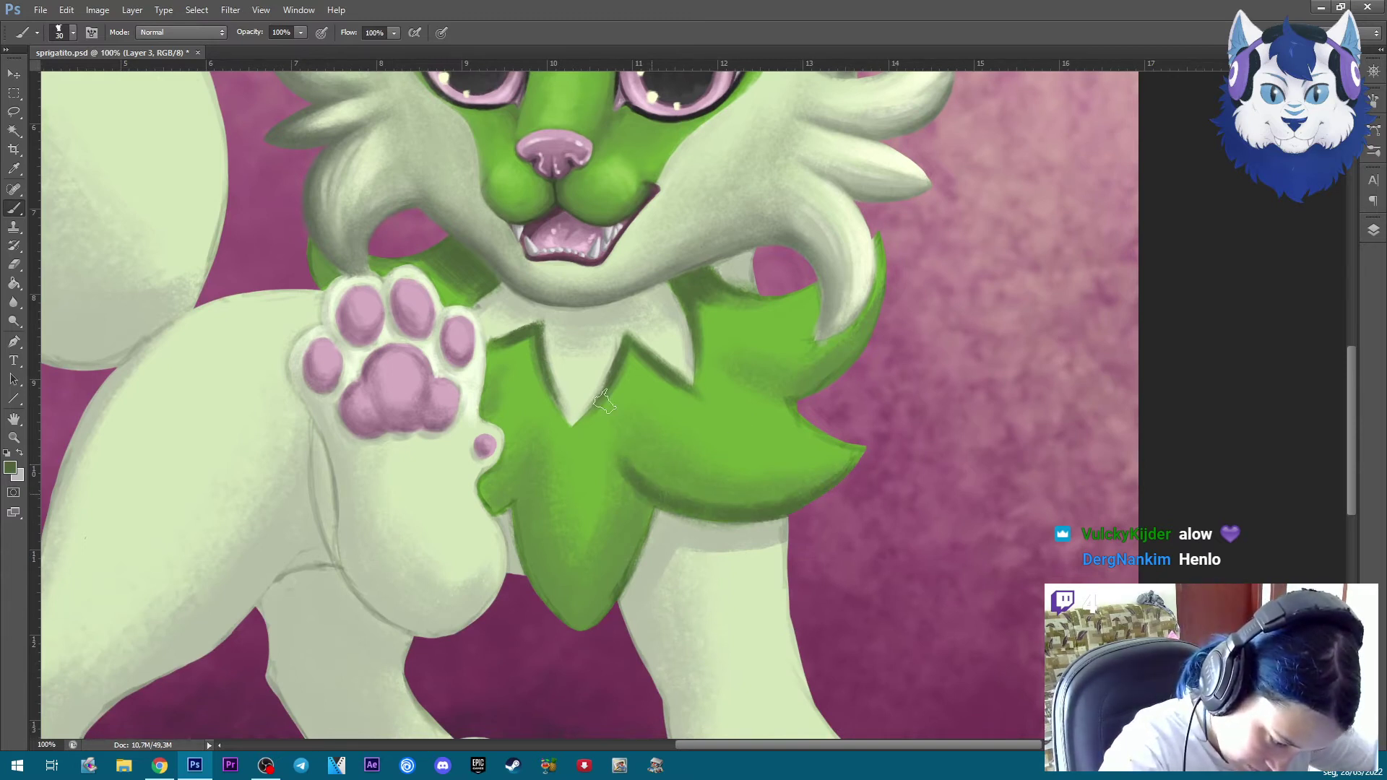
Darken the lower, left and right edges of the green chest fur and the right fur curl
mouse_move(659, 466)
left_mouse_down()
mouse_move(823, 481)
mouse_move(715, 497)
mouse_move(582, 641)
mouse_move(515, 536)
mouse_move(604, 644)
mouse_move(498, 507)
mouse_move(523, 478)
left_mouse_up()
mouse_move(544, 426)
left_mouse_down()
mouse_move(535, 481)
mouse_move(578, 600)
mouse_move(609, 454)
left_mouse_up()
mouse_move(583, 641)
left_mouse_down()
mouse_move(603, 578)
mouse_move(580, 471)
left_mouse_up()
left_click_drag(770, 399, 867, 318)
mouse_move(883, 230)
left_mouse_down()
mouse_move(875, 321)
mouse_move(802, 354)
mouse_move(784, 390)
mouse_move(766, 361)
left_mouse_up()
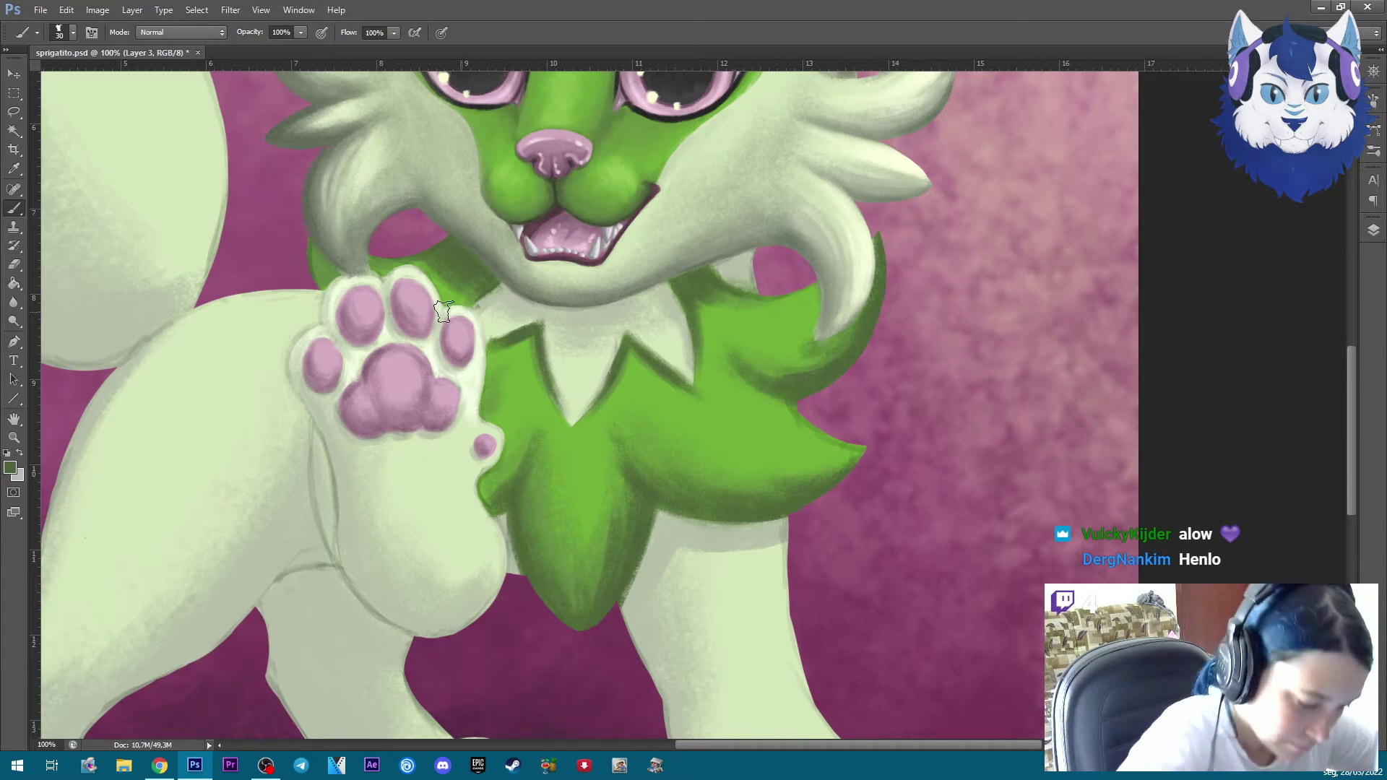
Shrink the brush, resample greens, and extend the dark chest fur beside the raised paw
key("bracketleft")
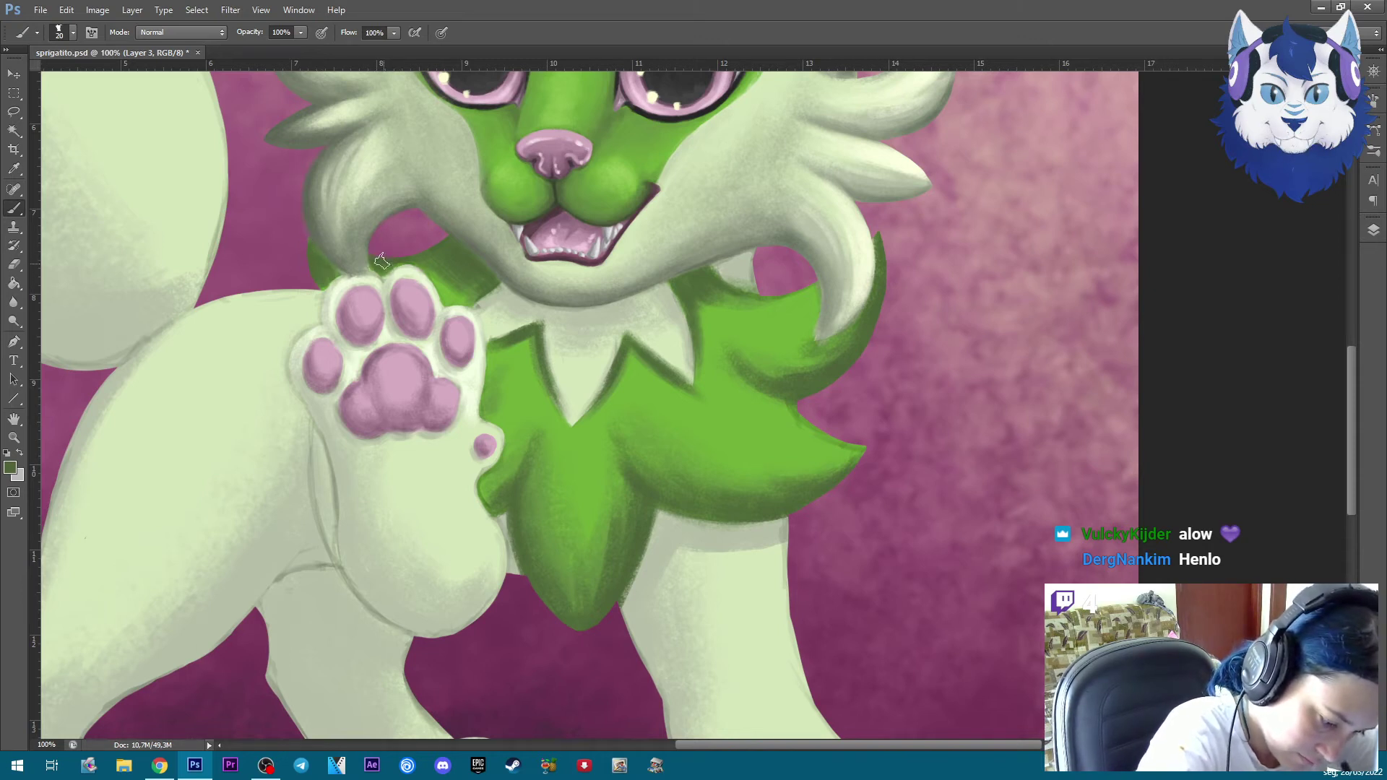
key("bracketleft")
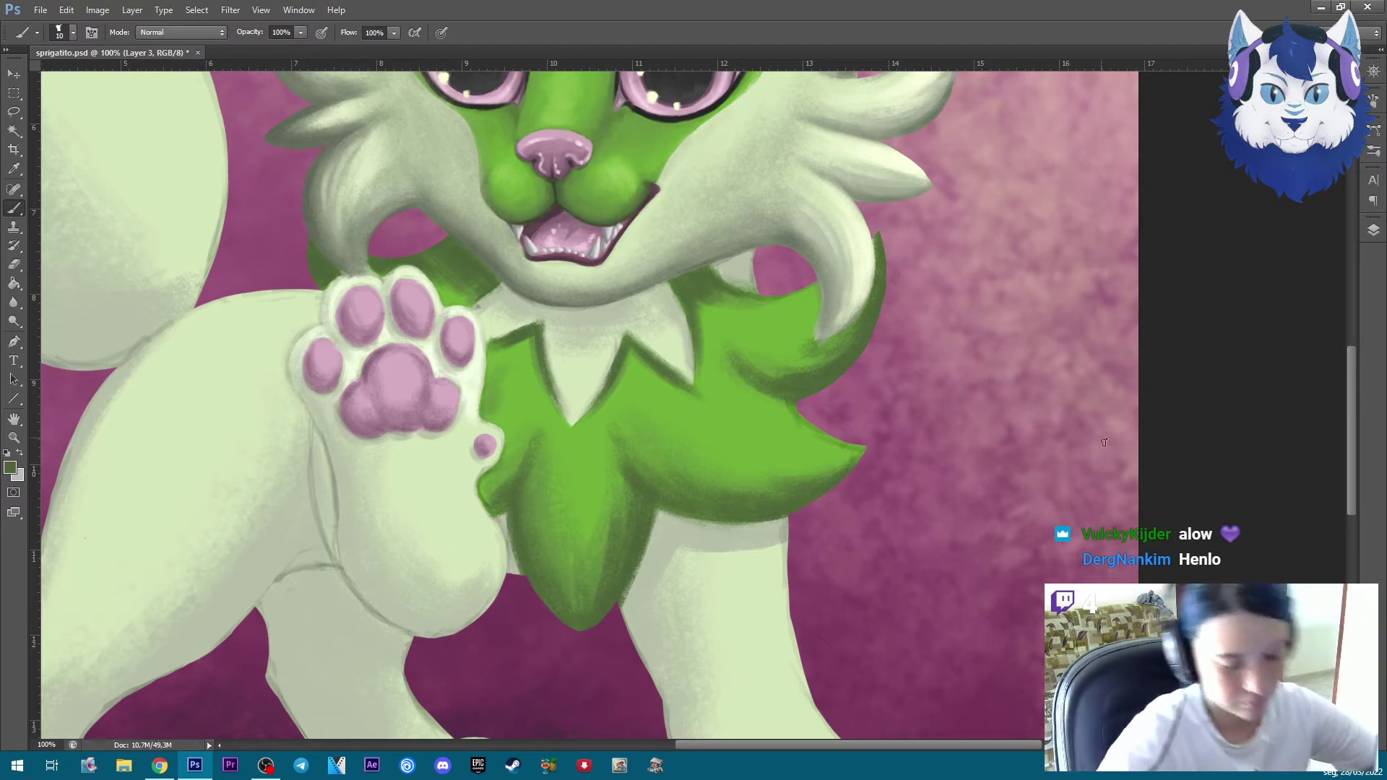
left_click(692, 481, "alt")
key("bracketright")
key("bracketright")
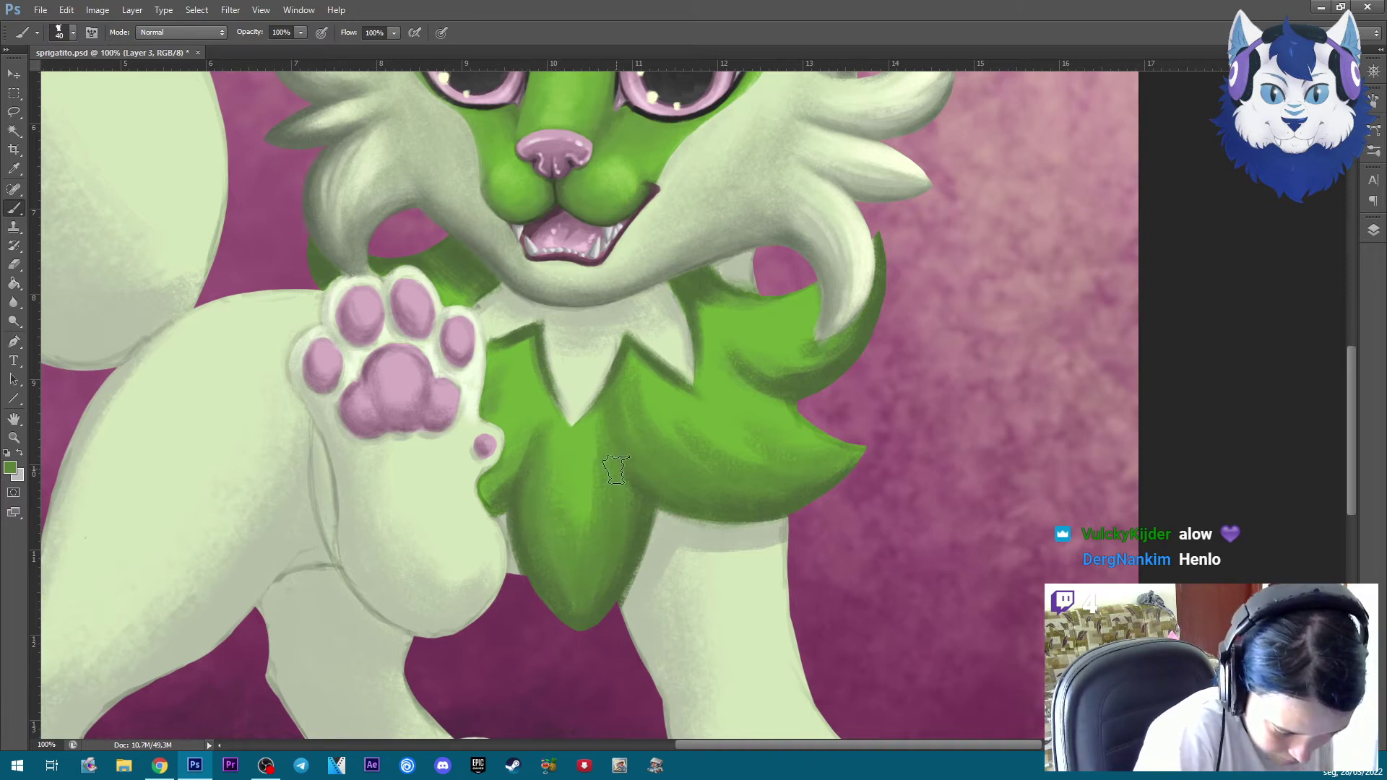
key("bracketleft")
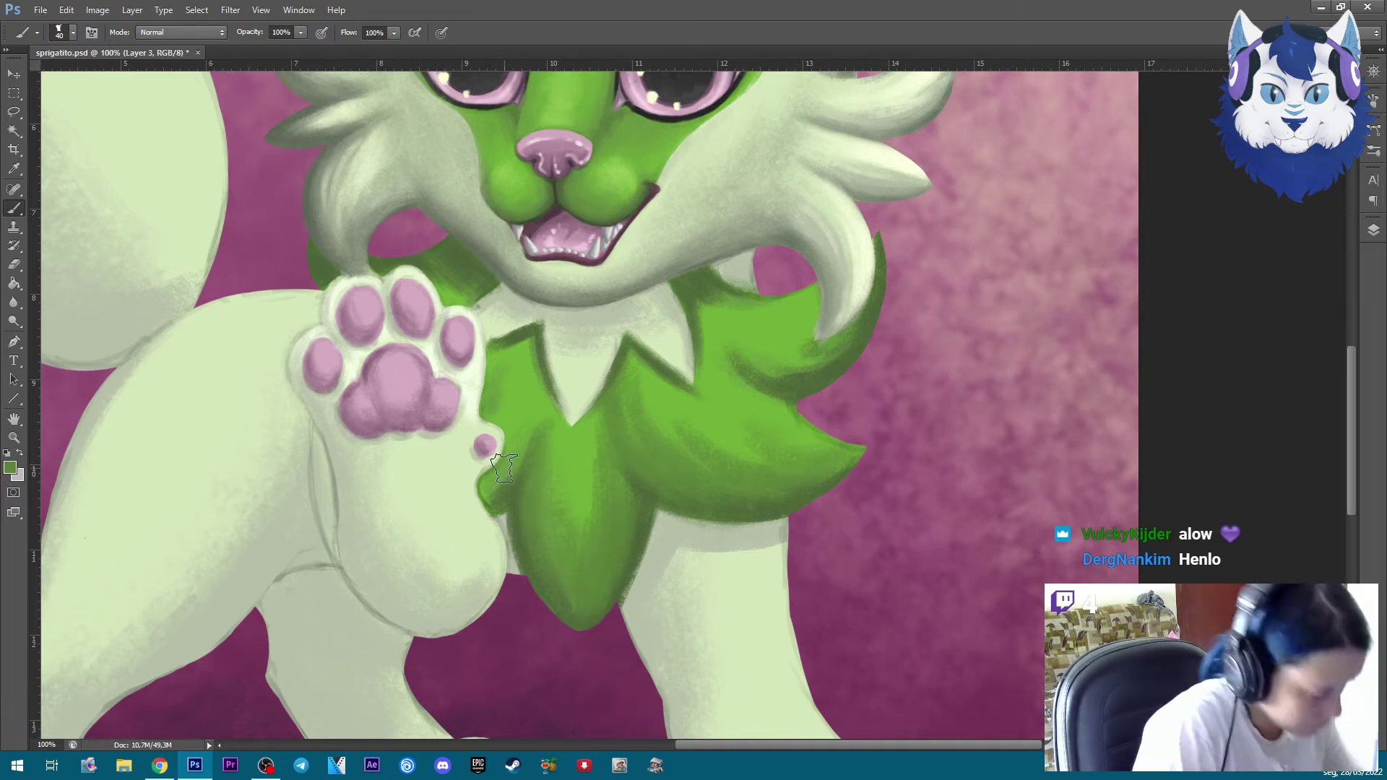
left_click_drag(478, 495, 491, 468)
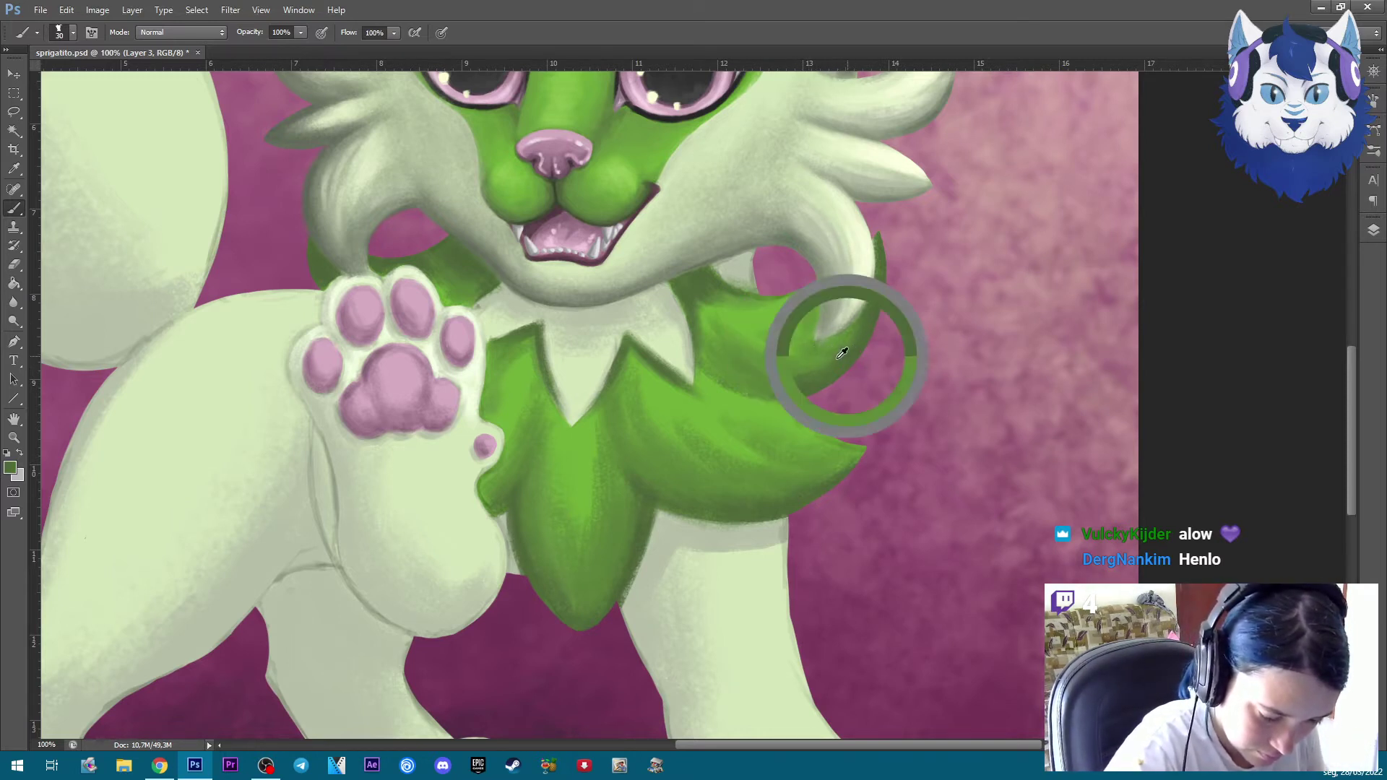
left_click(800, 337, "alt")
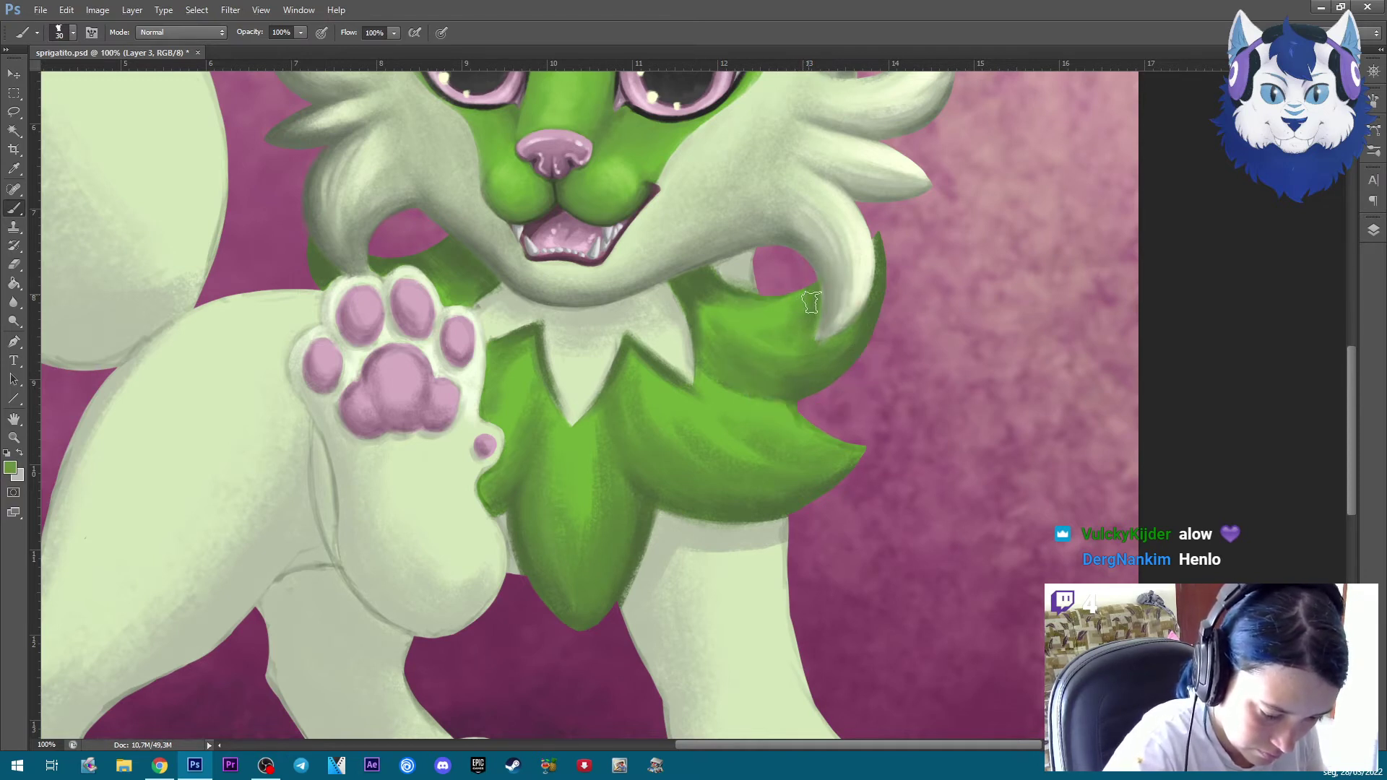
left_click(715, 296, "alt")
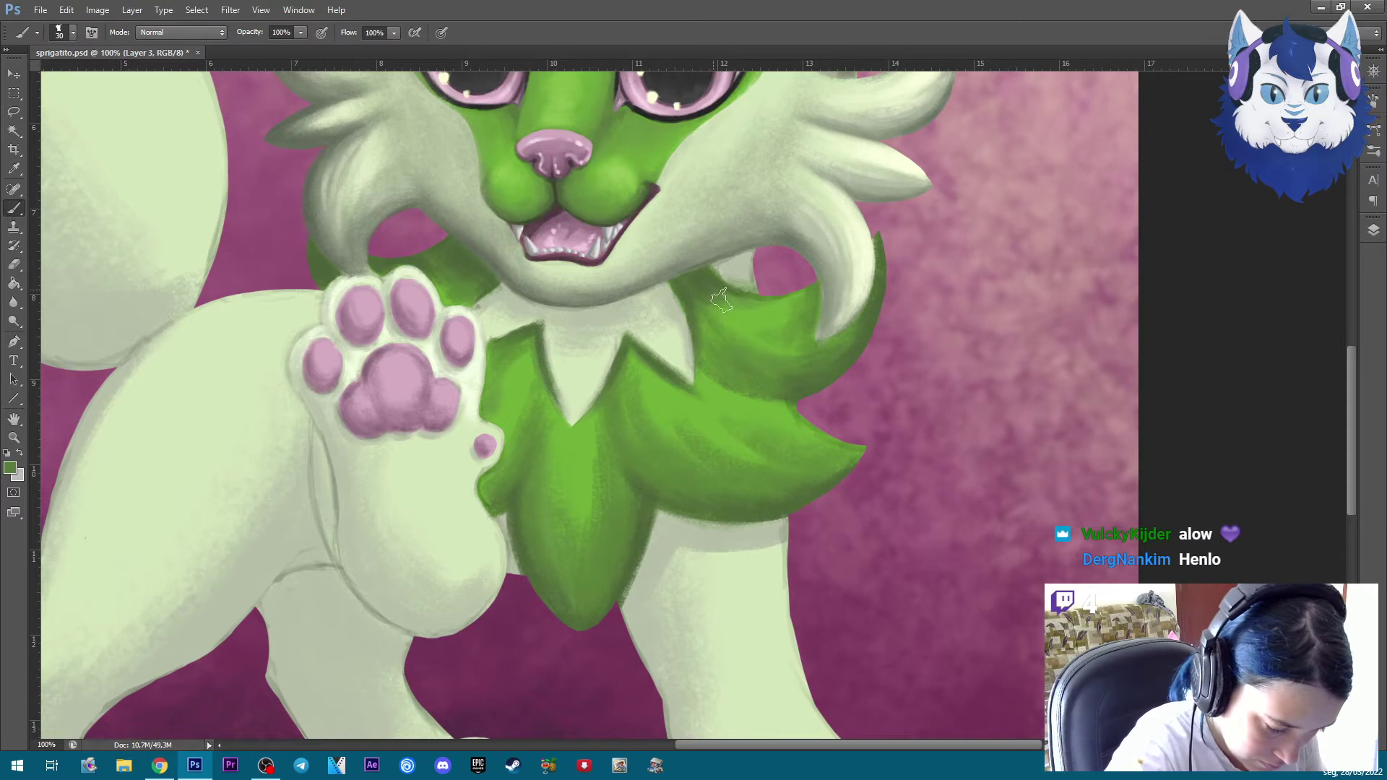
key("ctrl+minus")
key("ctrl+minus")
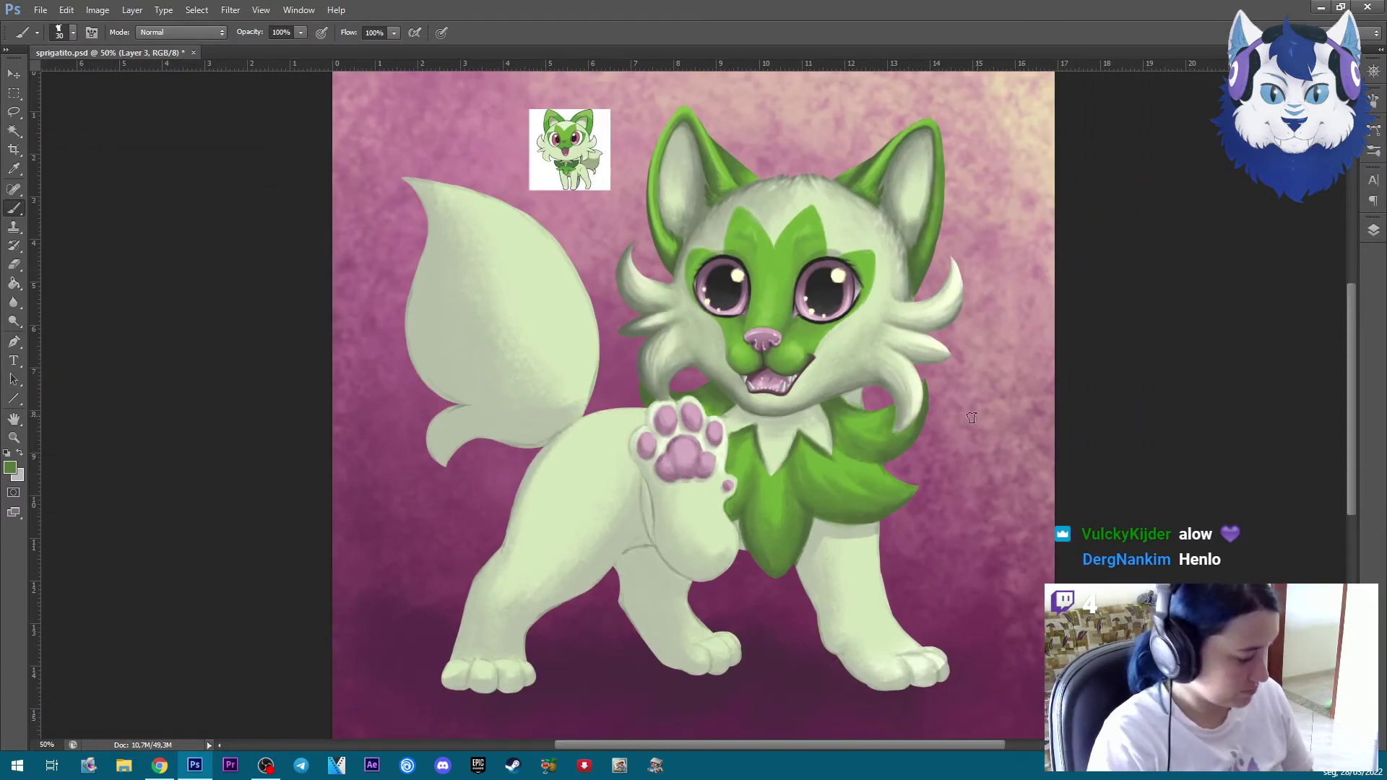
Paint light green highlight strands across the chest fur lobes using green sampled from the cheek
left_click(845, 469, "alt")
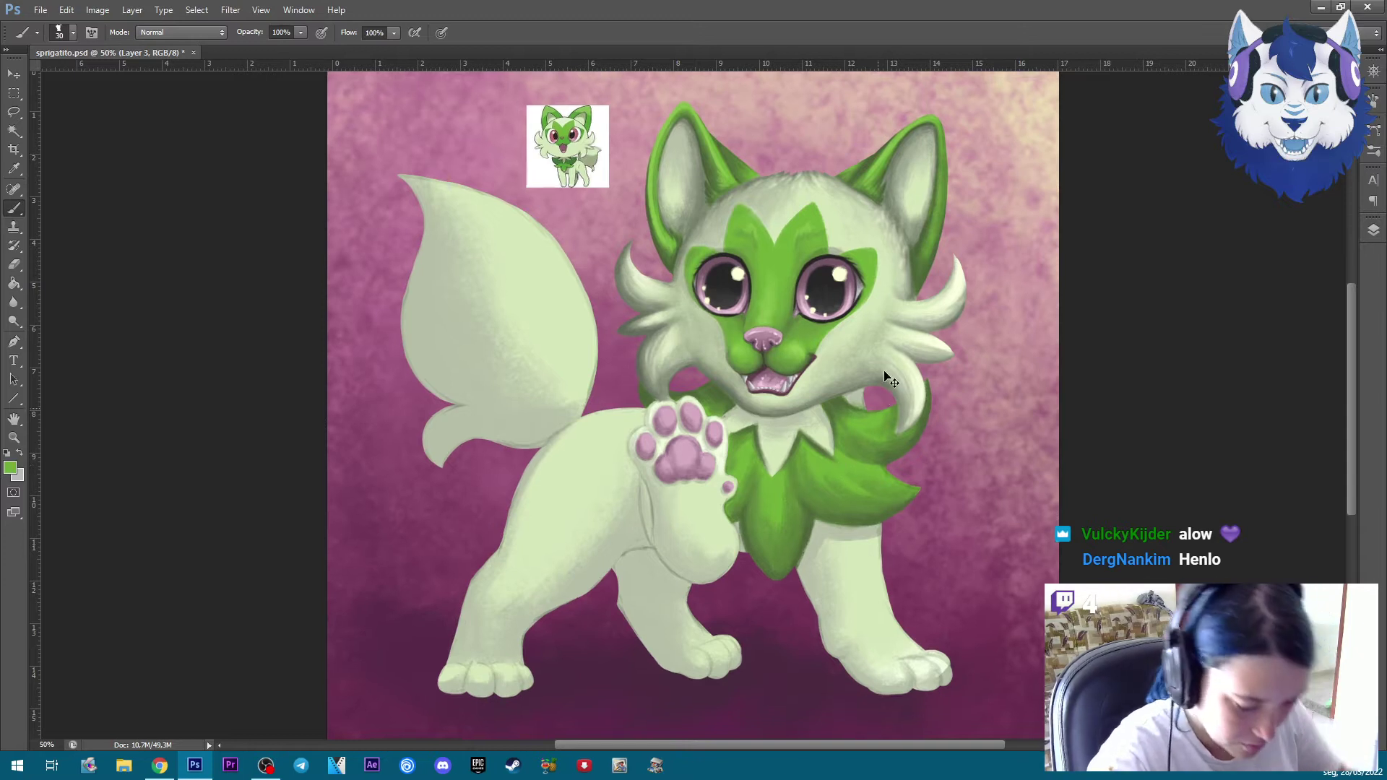
key("ctrl+plus")
key("ctrl+plus")
left_click_drag(1131, 454, 847, 378)
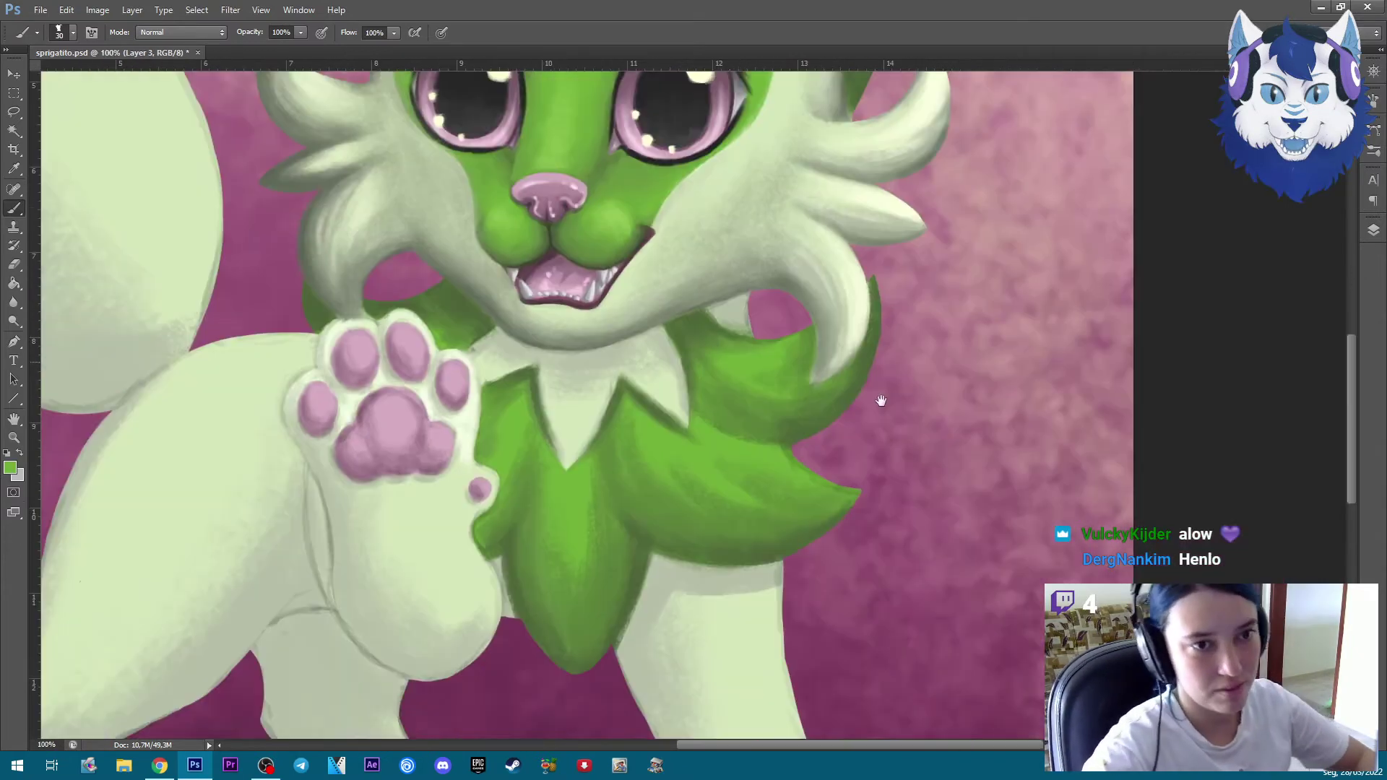
key("bracketleft")
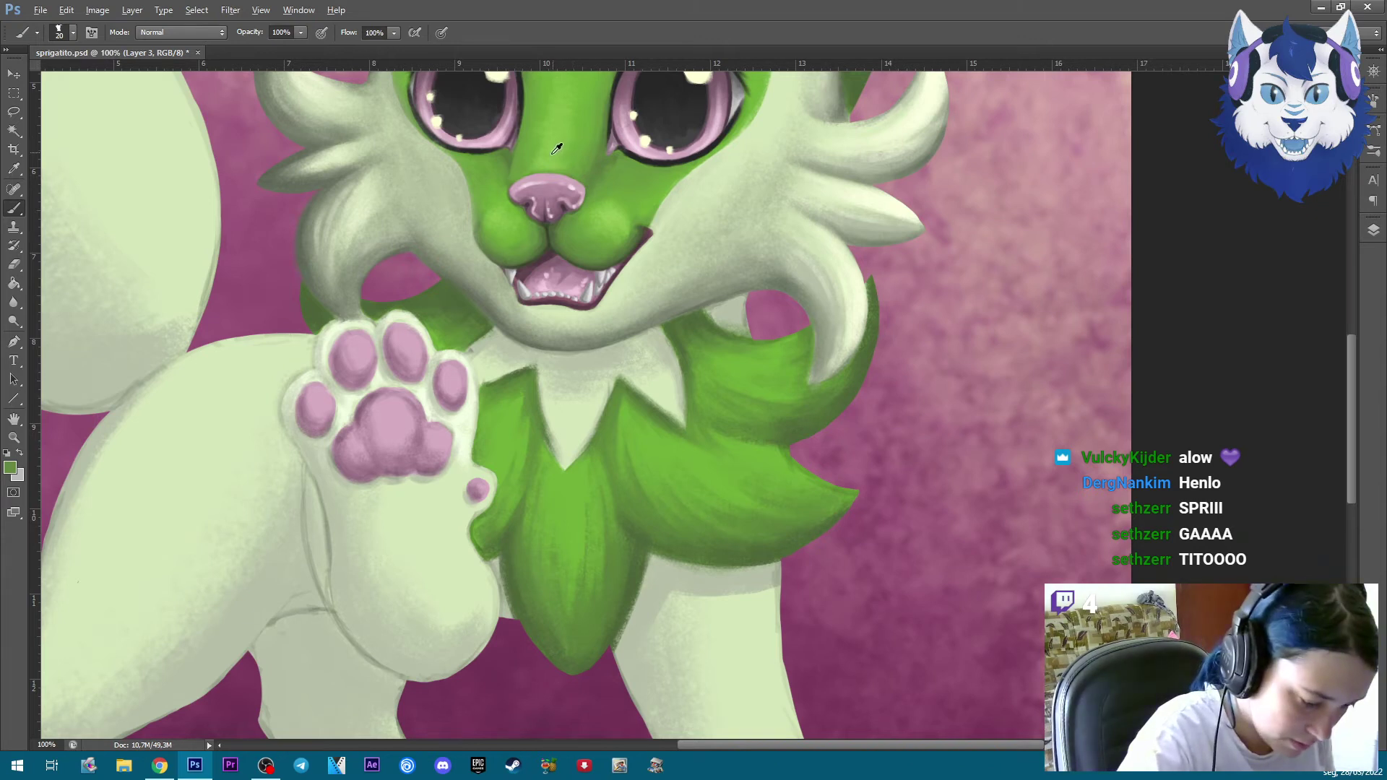
left_click(622, 226, "alt")
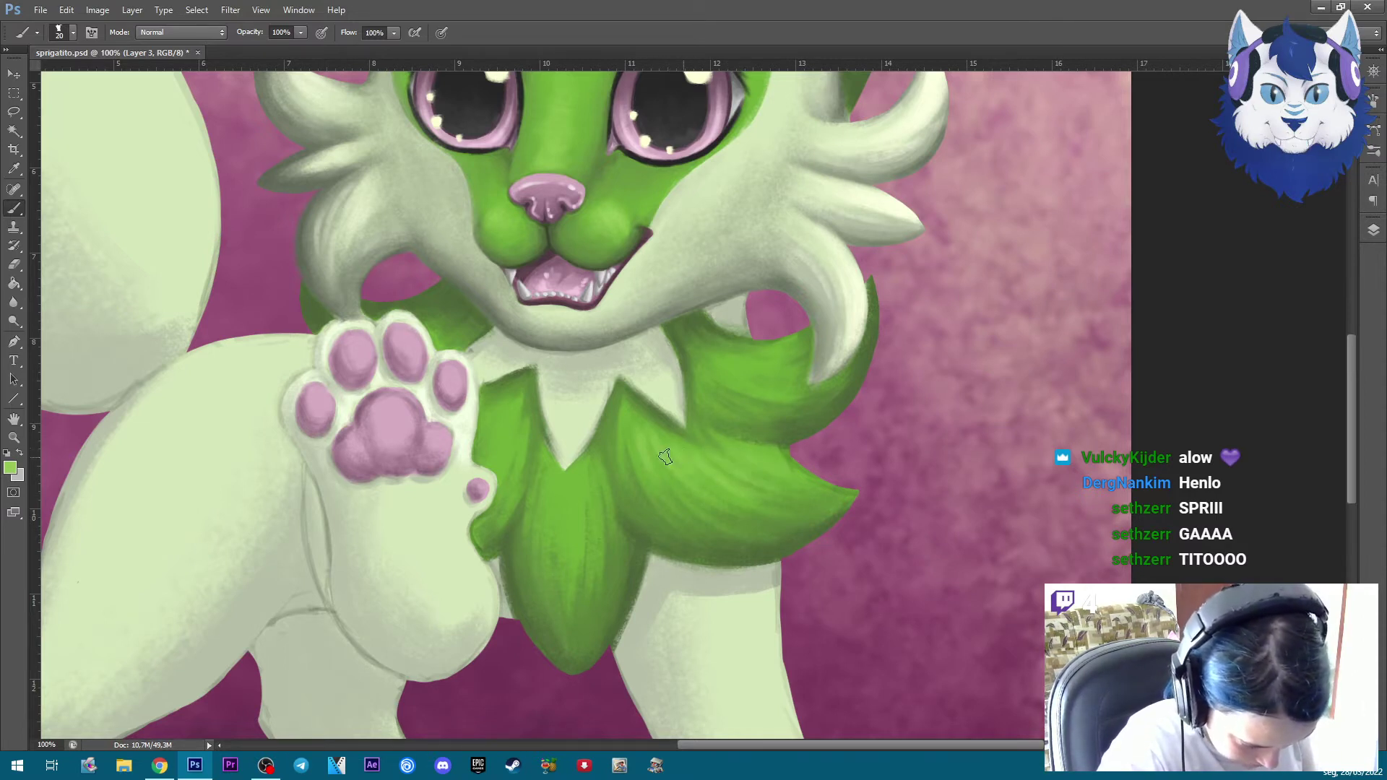
key("bracketleft")
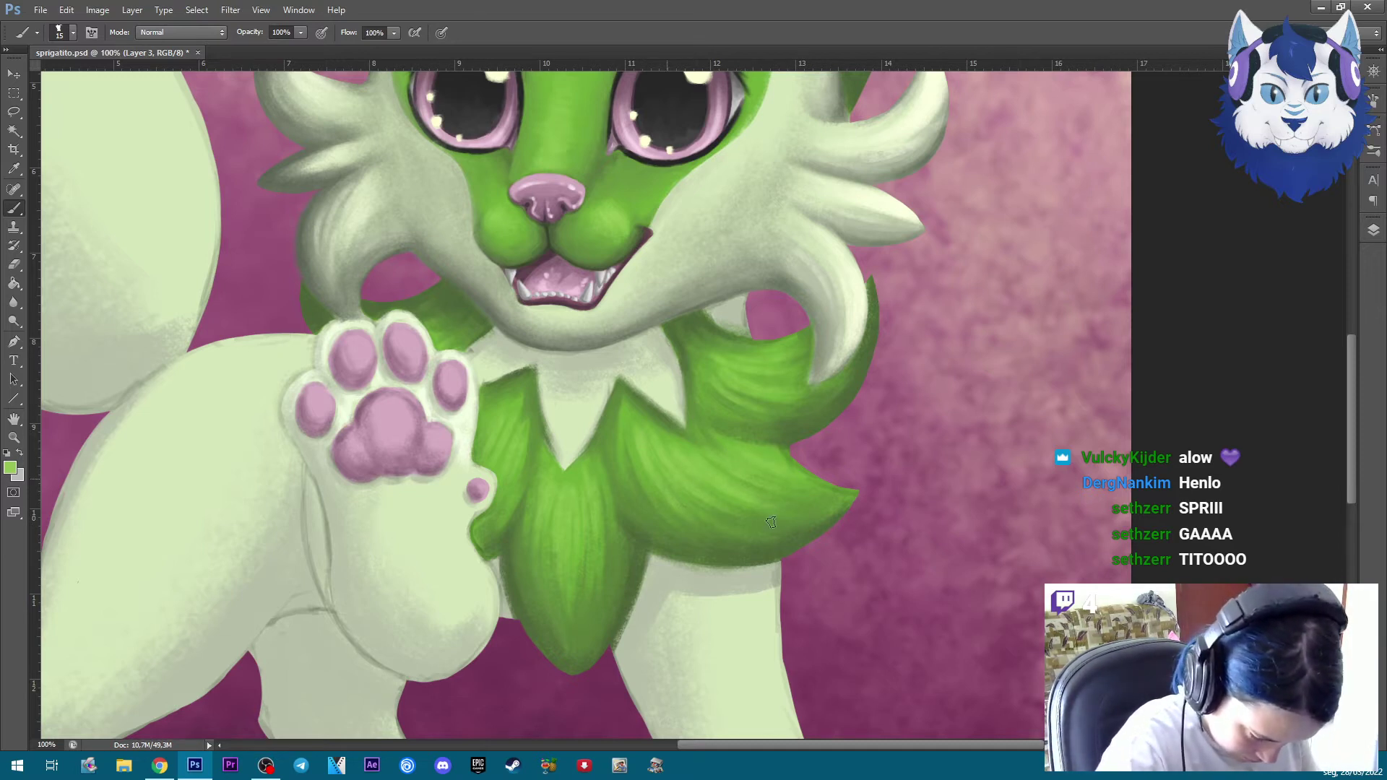
key("ctrl+minus")
key("ctrl+minus")
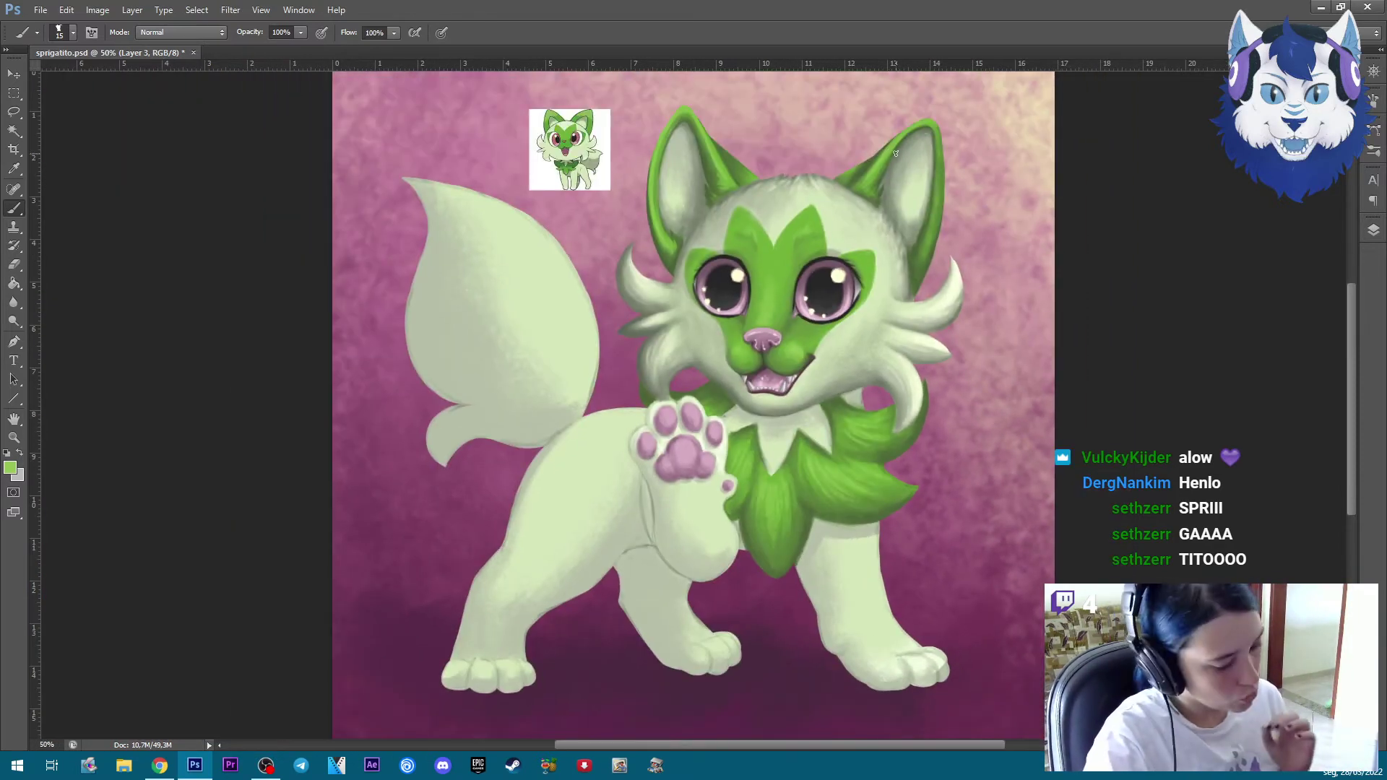
Sample the cream fur and paint soft grey shadow under the chin and along the fur edge
key("ctrl+plus")
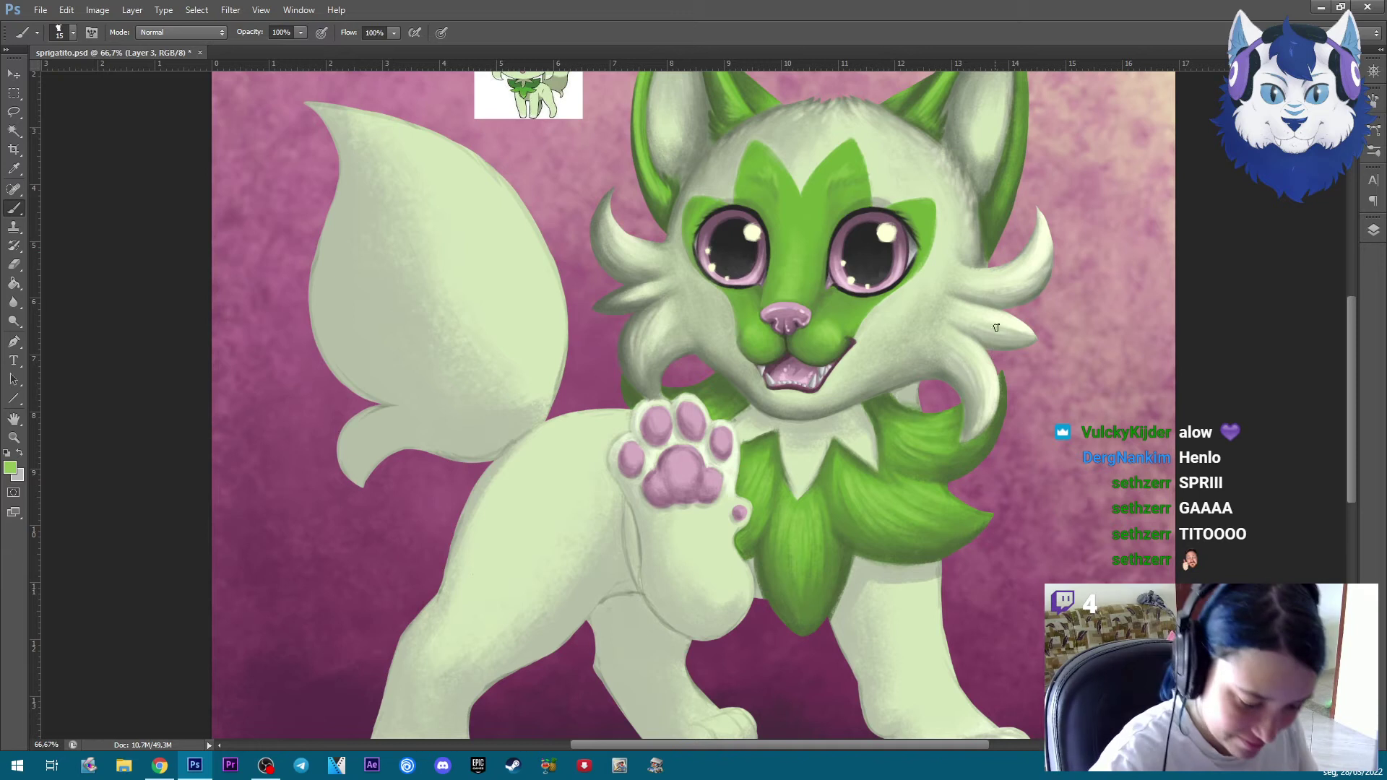
left_click(830, 372, "alt")
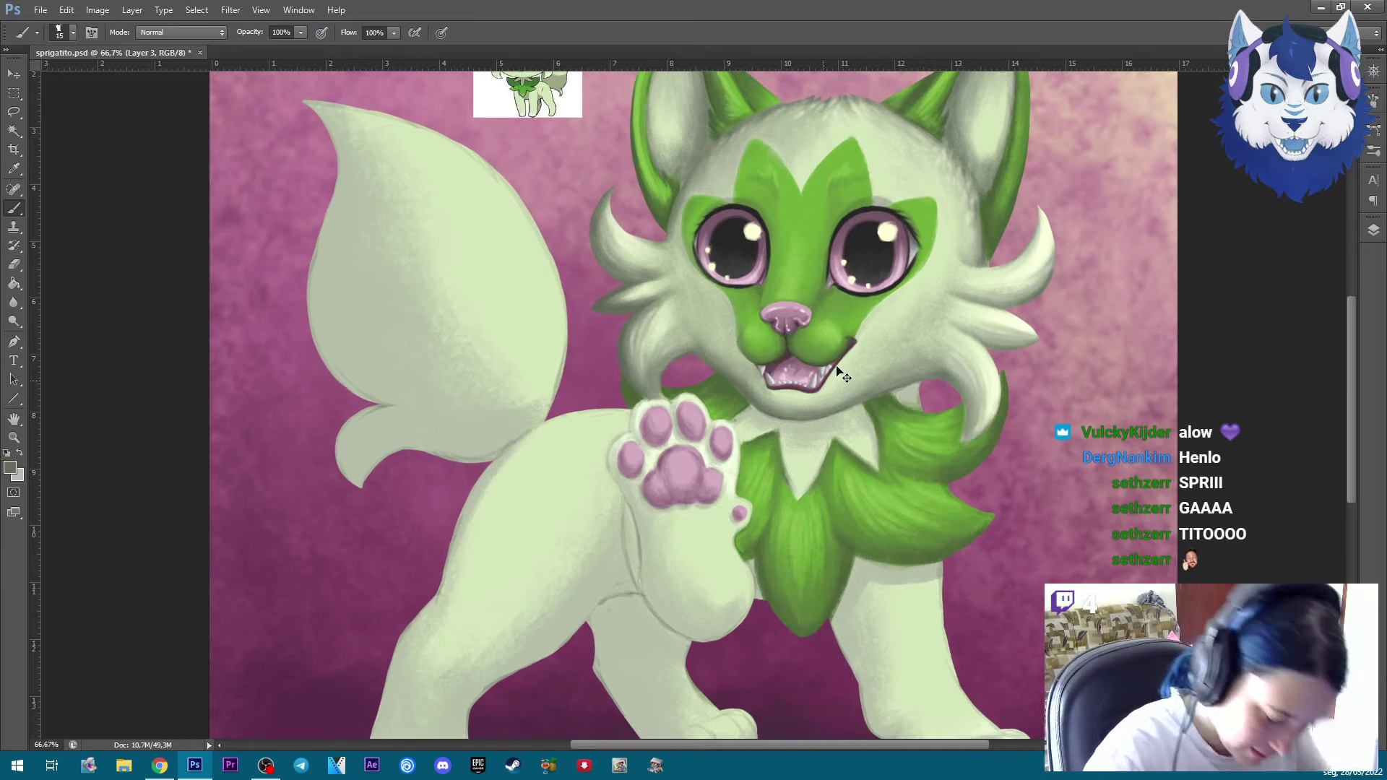
key("ctrl+plus")
key("ctrl+plus")
left_click_drag(865, 402, 482, 443)
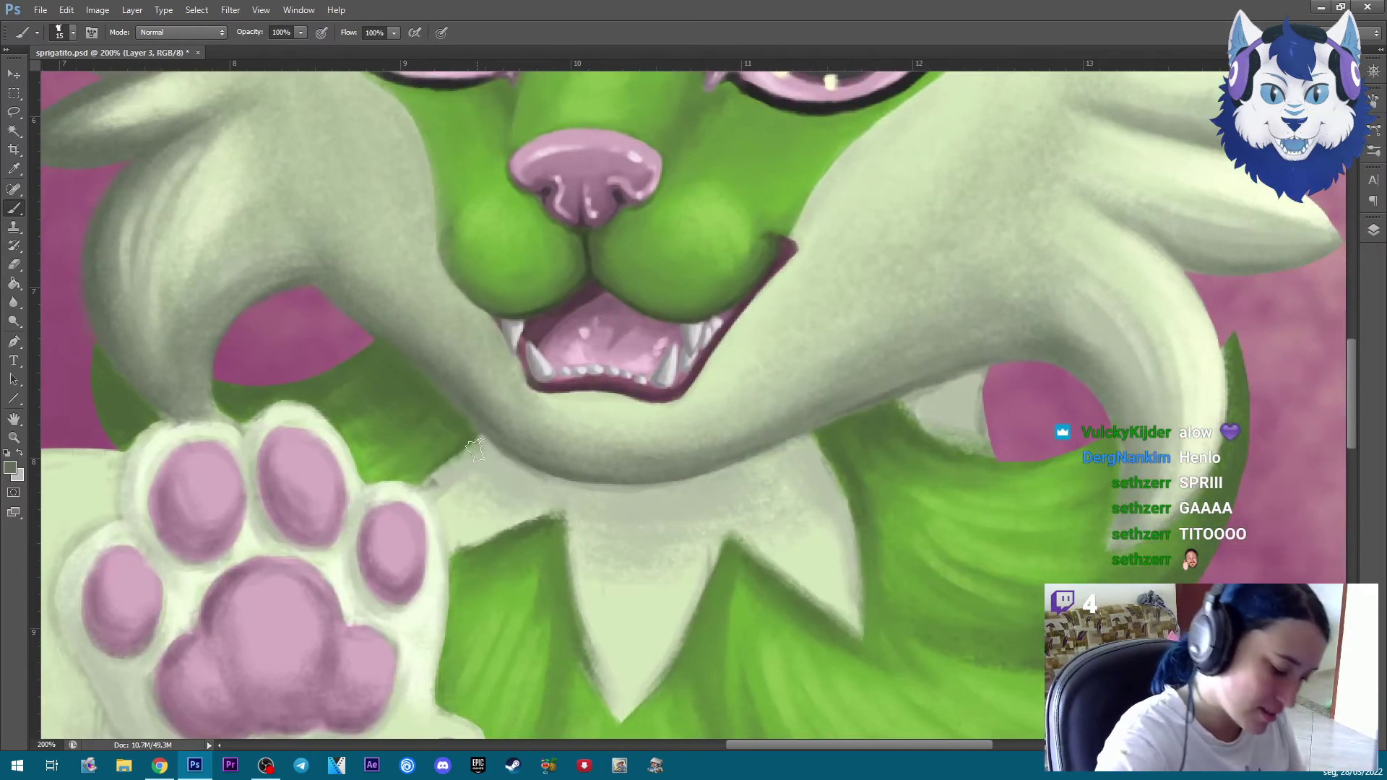
key("bracketright")
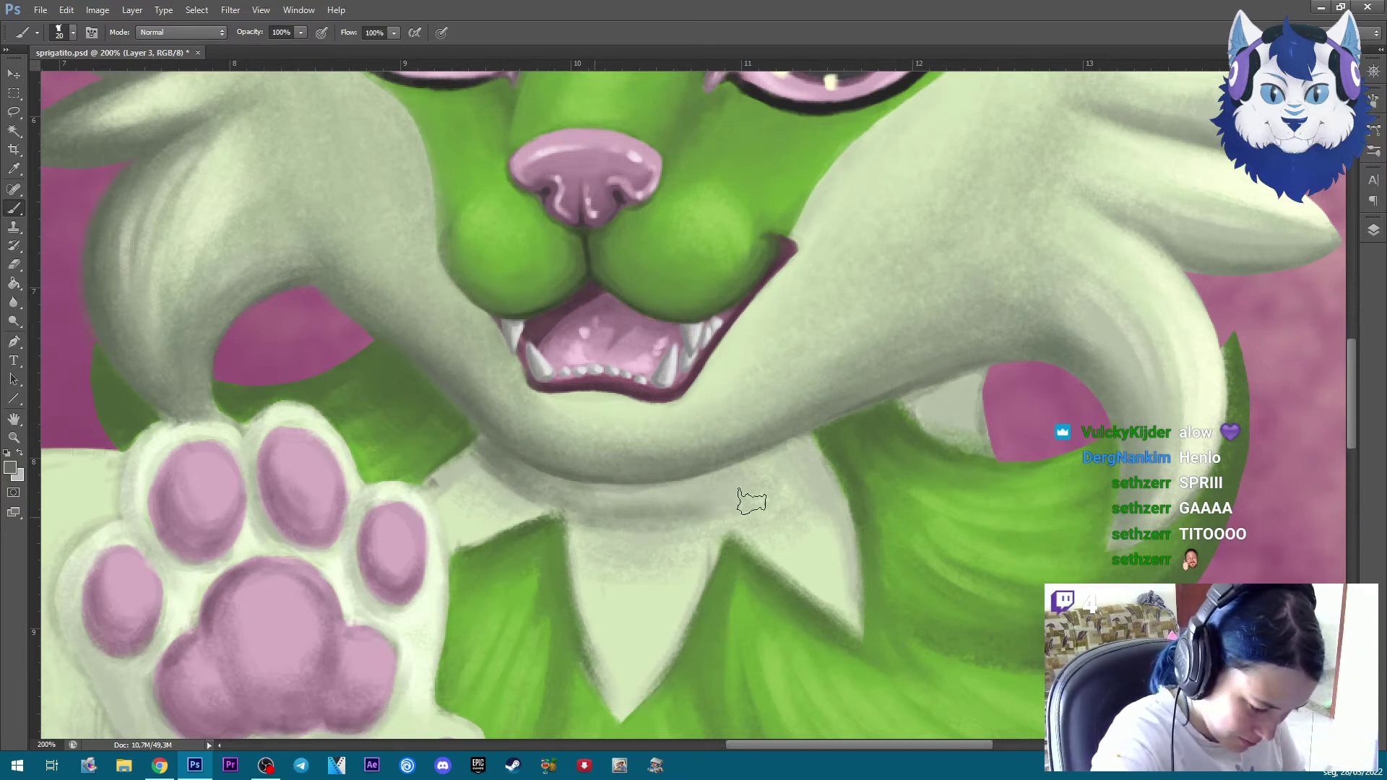
key("bracketleft")
mouse_move(764, 469)
left_mouse_down()
mouse_move(795, 491)
mouse_move(773, 489)
mouse_move(799, 465)
mouse_move(775, 466)
left_mouse_up()
key("bracketright")
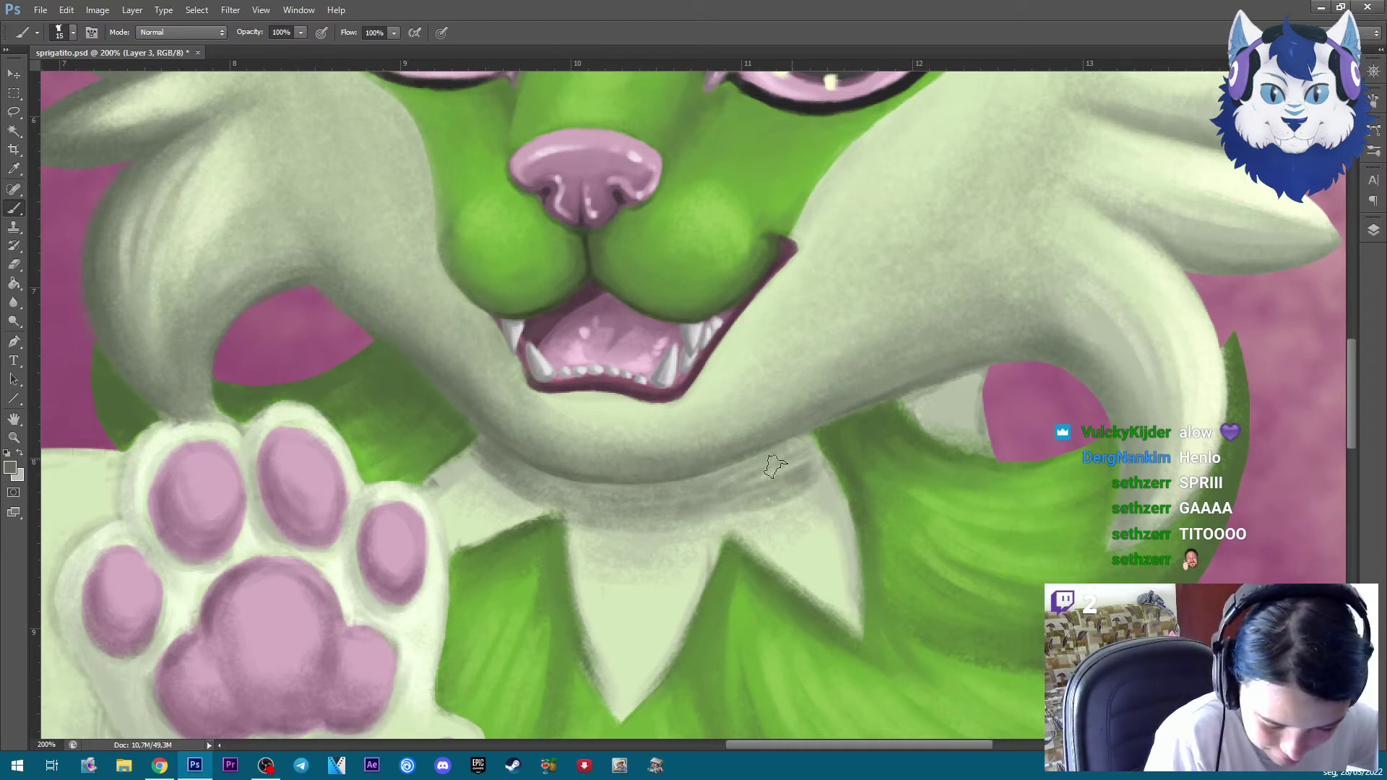
key("bracketleft")
key("bracketleft")
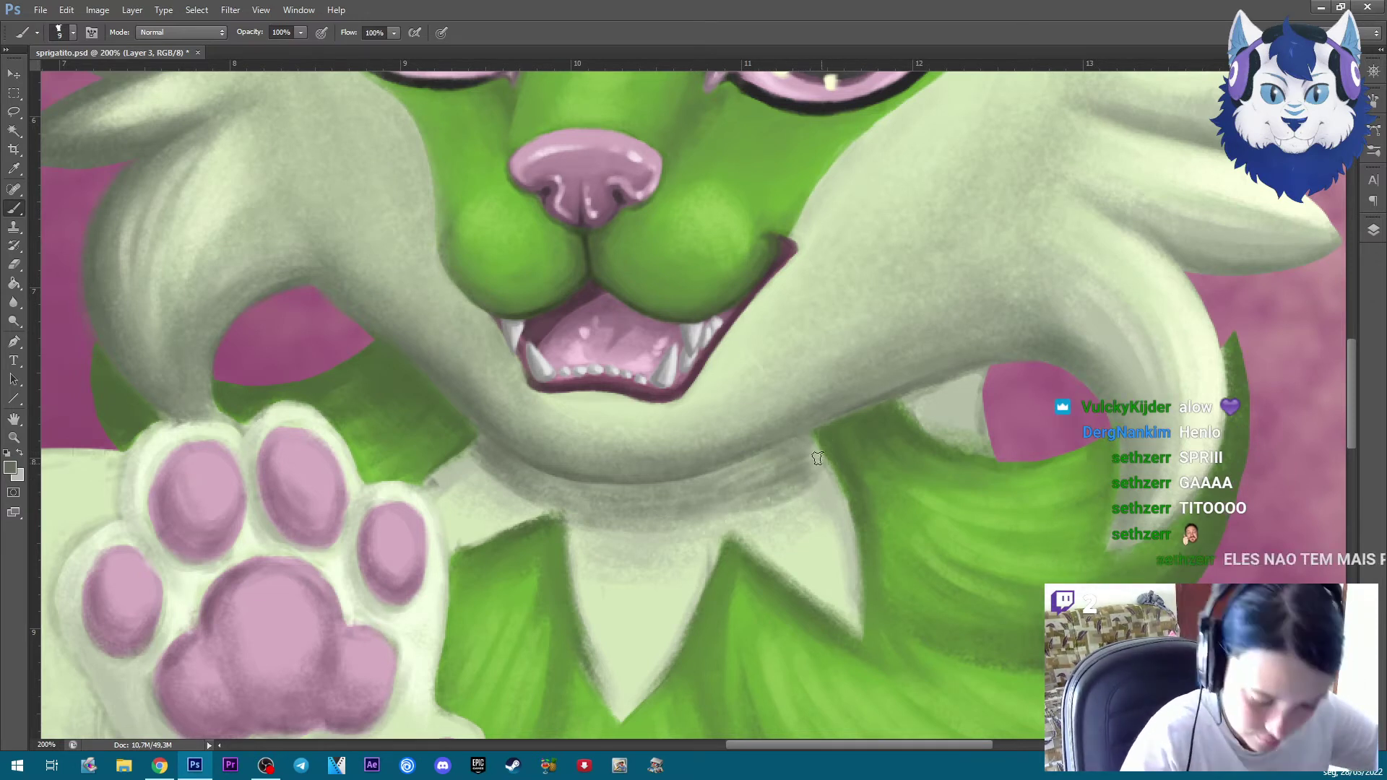
left_click_drag(817, 458, 846, 531)
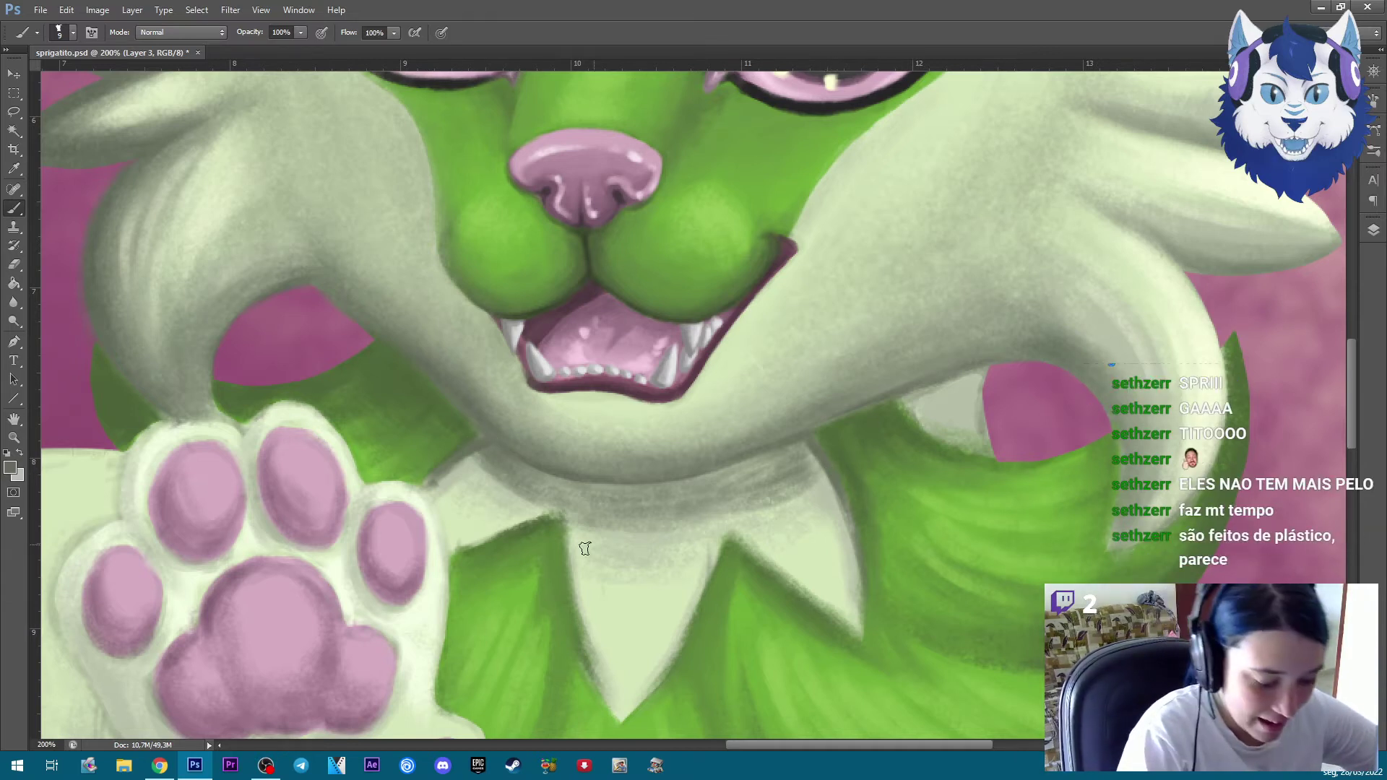
key("bracketright")
key("bracketright")
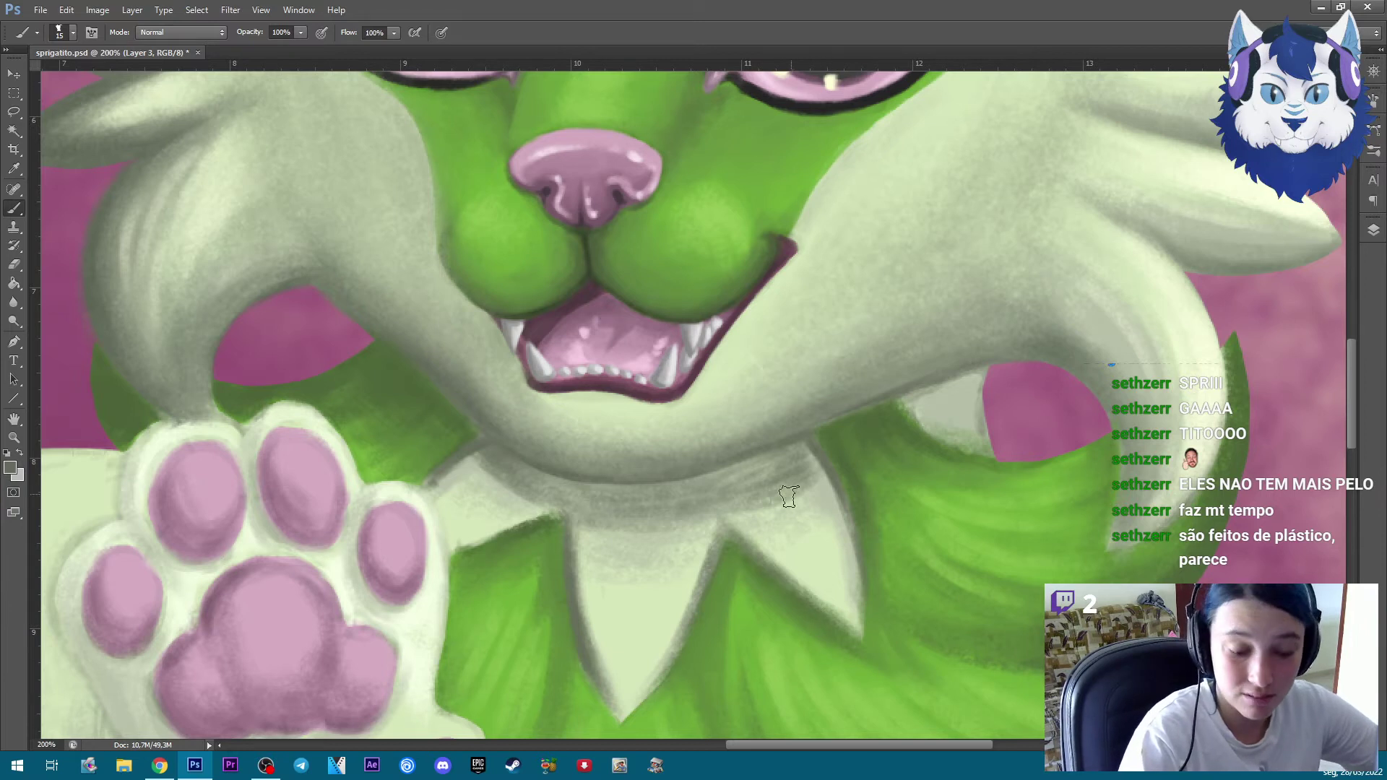
key("ctrl+minus")
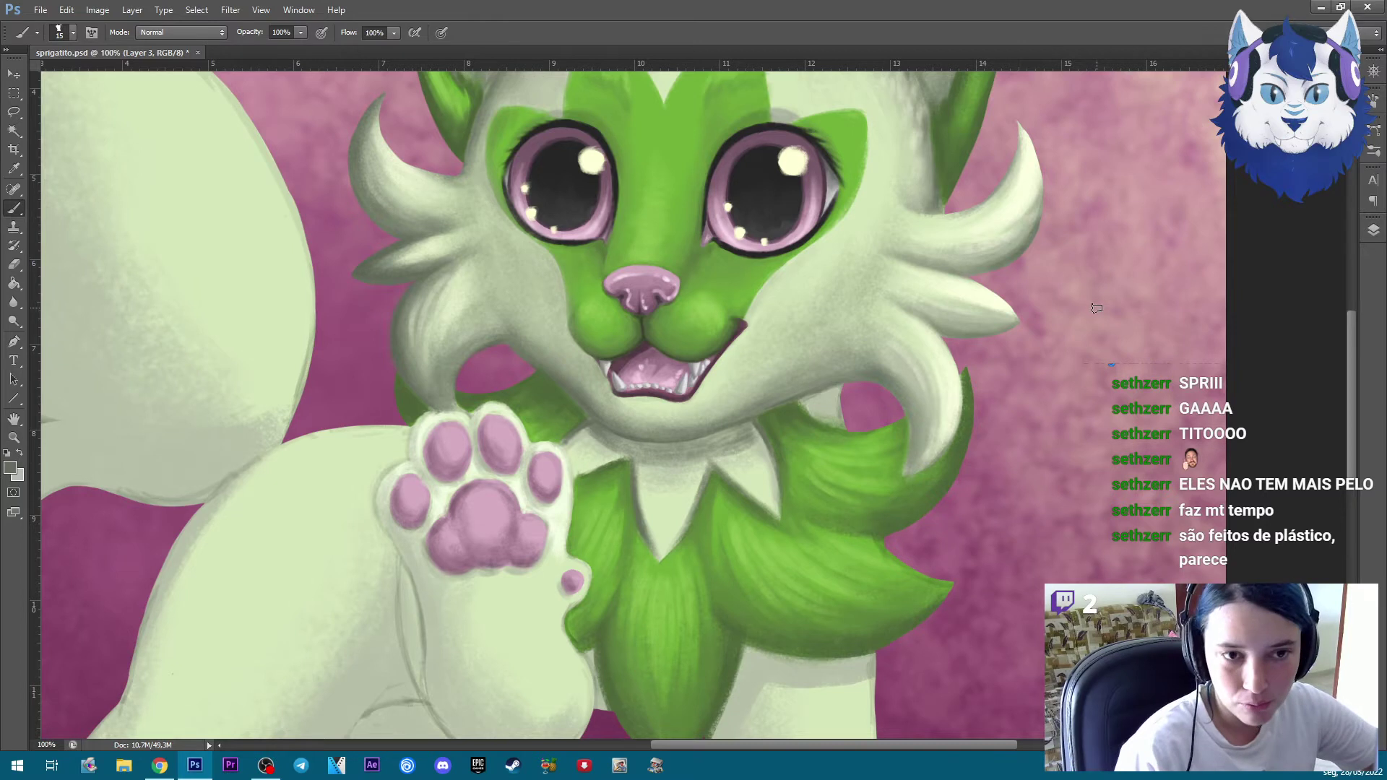
Shade the right and left collar spikes and add faint shading near the paw
key("ctrl+plus")
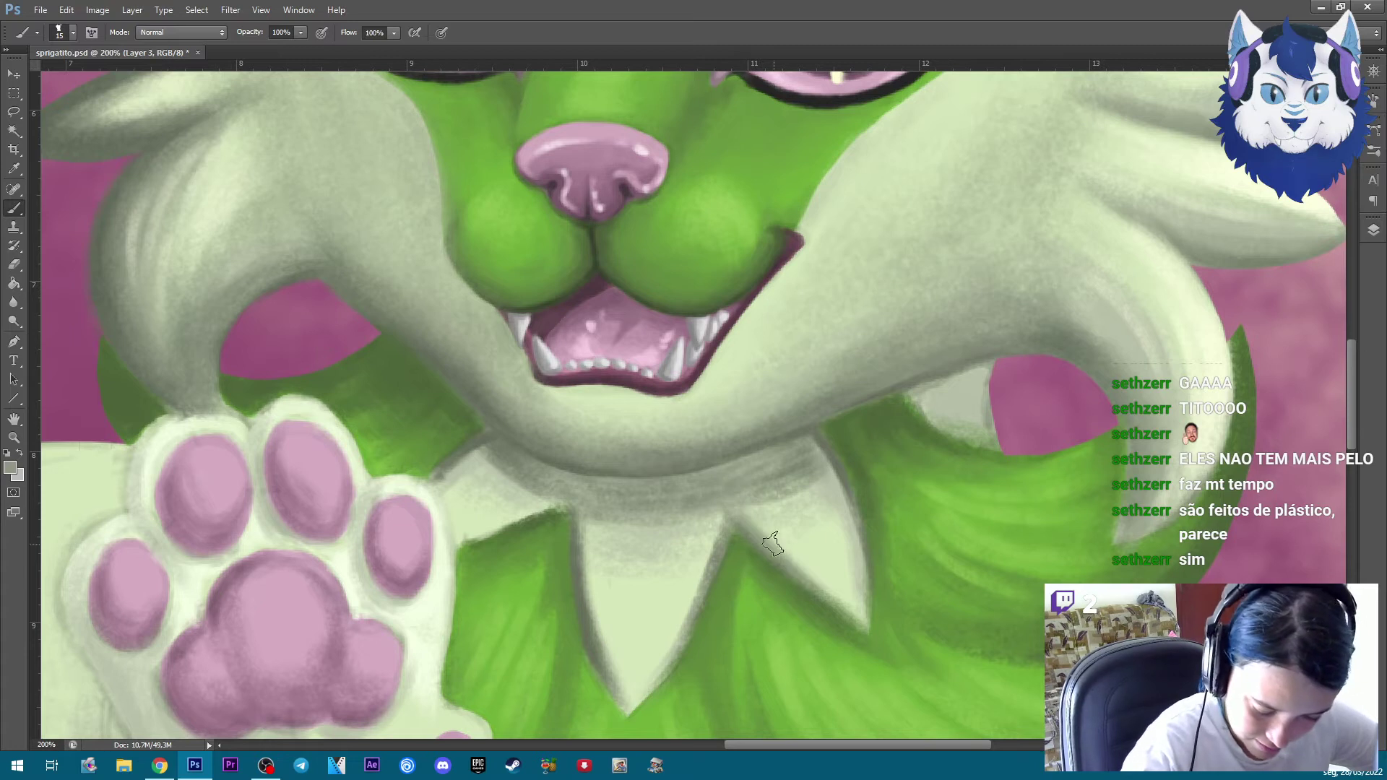
mouse_move(729, 500)
left_mouse_down()
mouse_move(859, 613)
mouse_move(827, 498)
left_mouse_up()
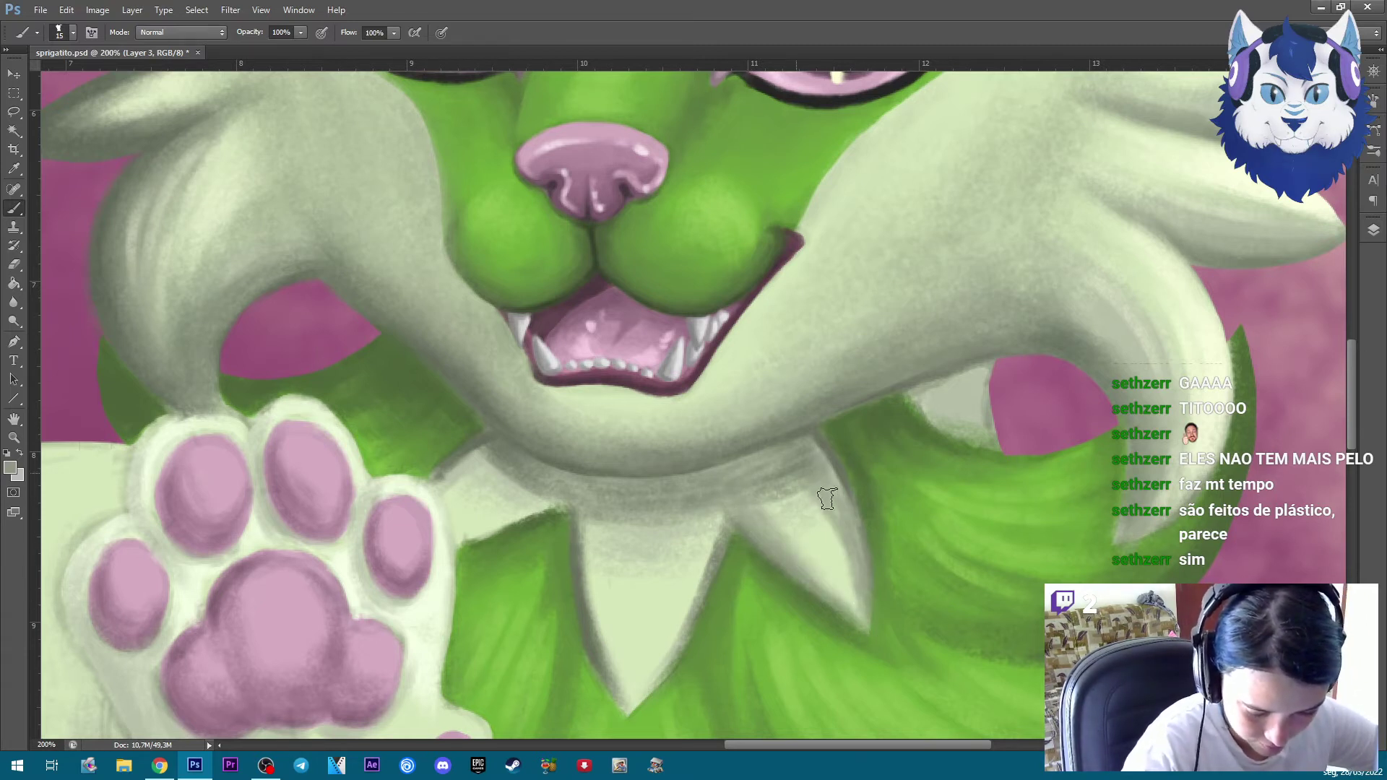
left_click_drag(846, 571, 810, 488)
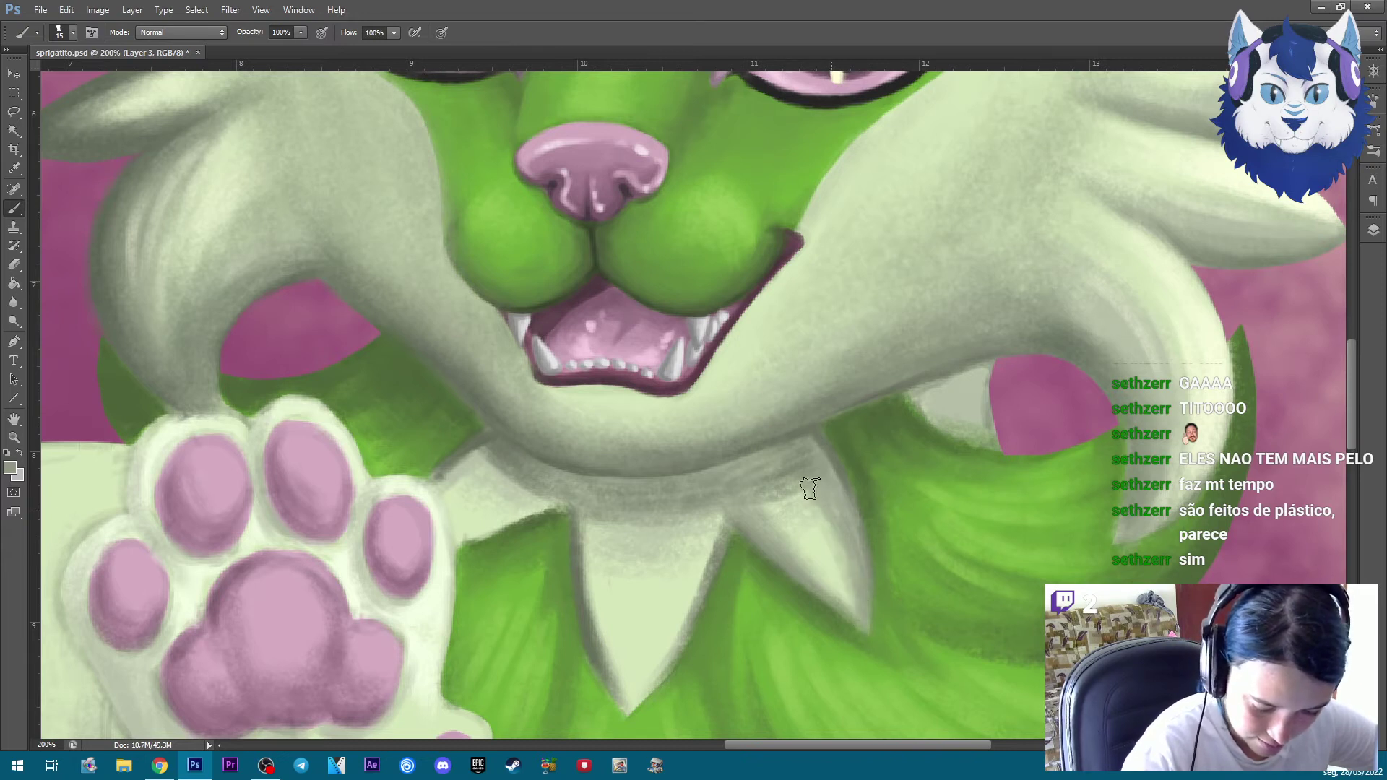
left_click_drag(822, 548, 828, 562)
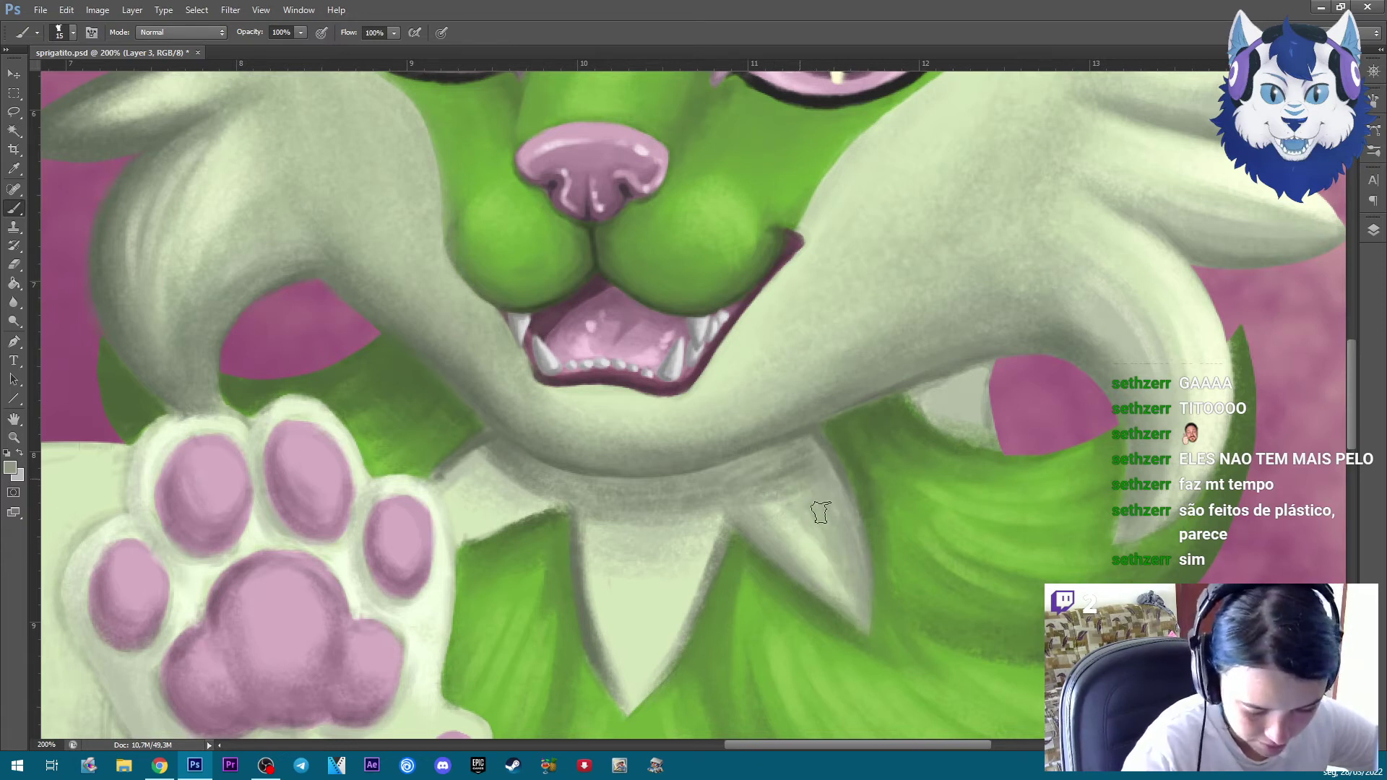
mouse_move(585, 517)
left_mouse_down()
mouse_move(618, 674)
mouse_move(607, 566)
mouse_move(639, 681)
mouse_move(706, 542)
mouse_move(669, 650)
mouse_move(709, 520)
left_mouse_up()
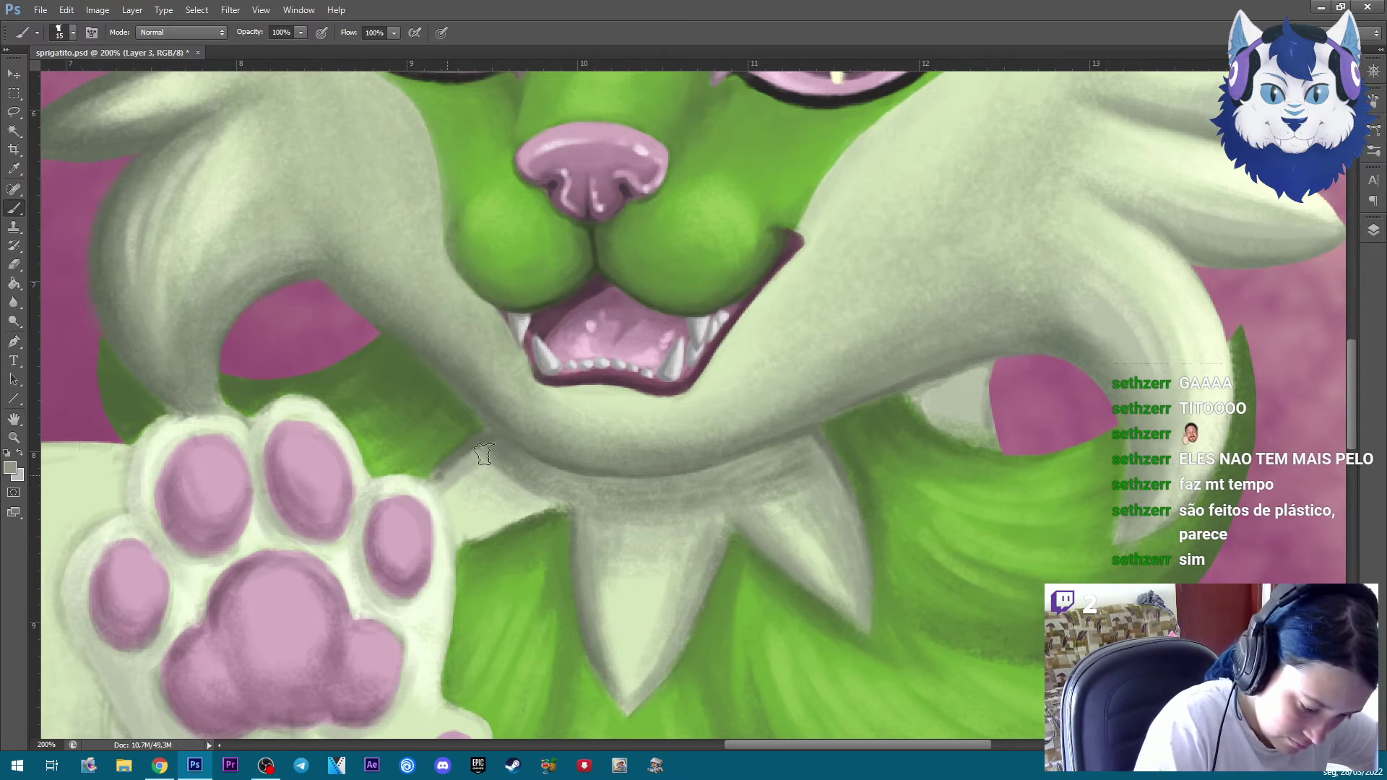
mouse_move(463, 540)
left_mouse_down()
mouse_move(531, 511)
mouse_move(530, 492)
left_mouse_up()
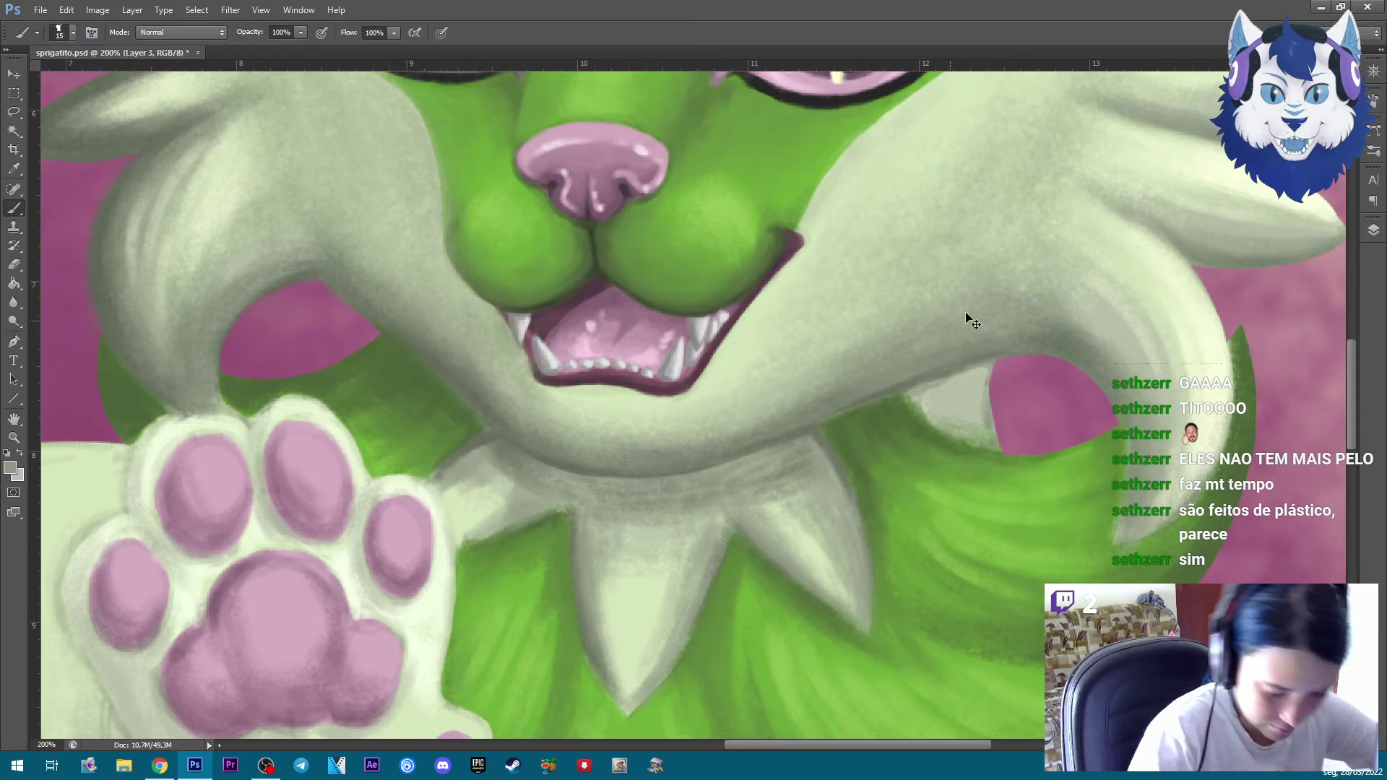
key("ctrl+minus")
key("ctrl+minus")
key("ctrl+plus")
key("ctrl+plus")
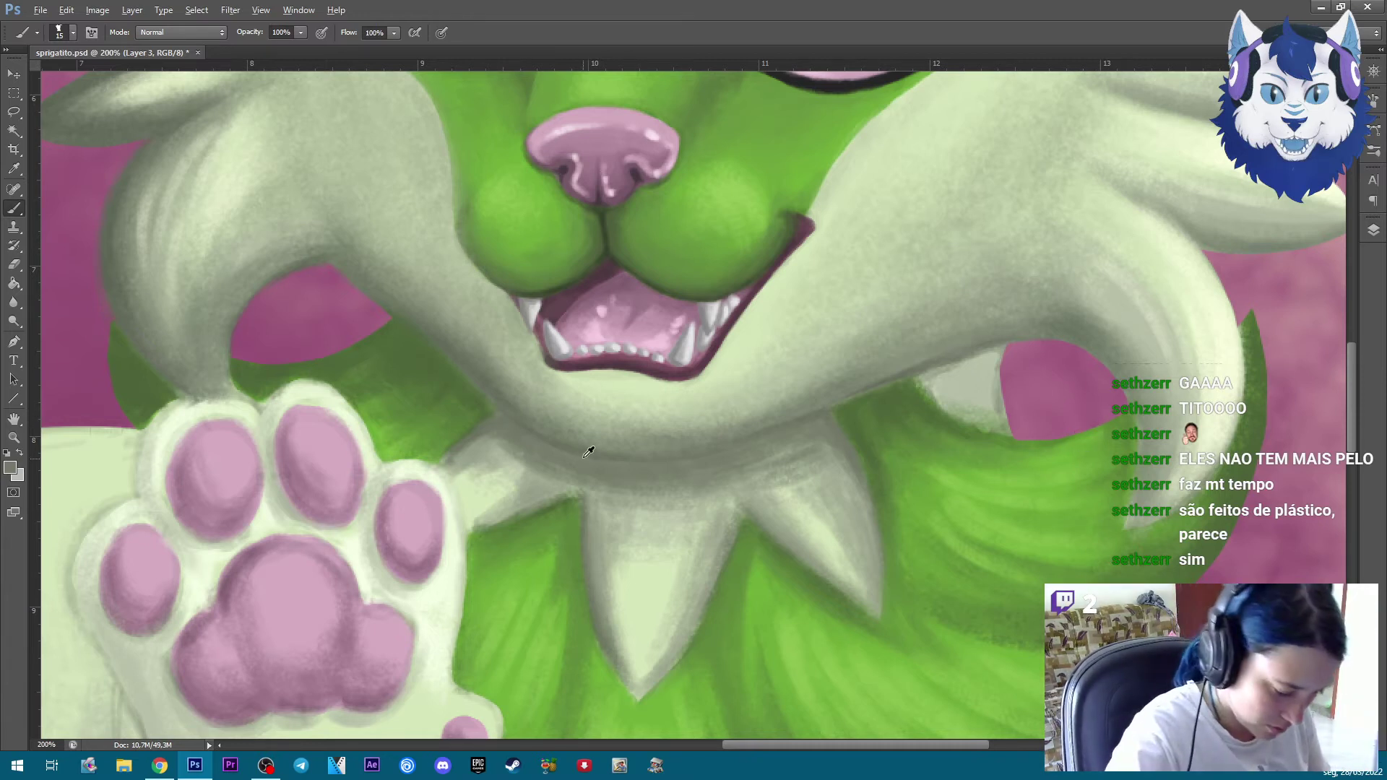
Choose a dark muted mauve as the brush colour and enlarge the brush for the shadow line
left_click(10, 468)
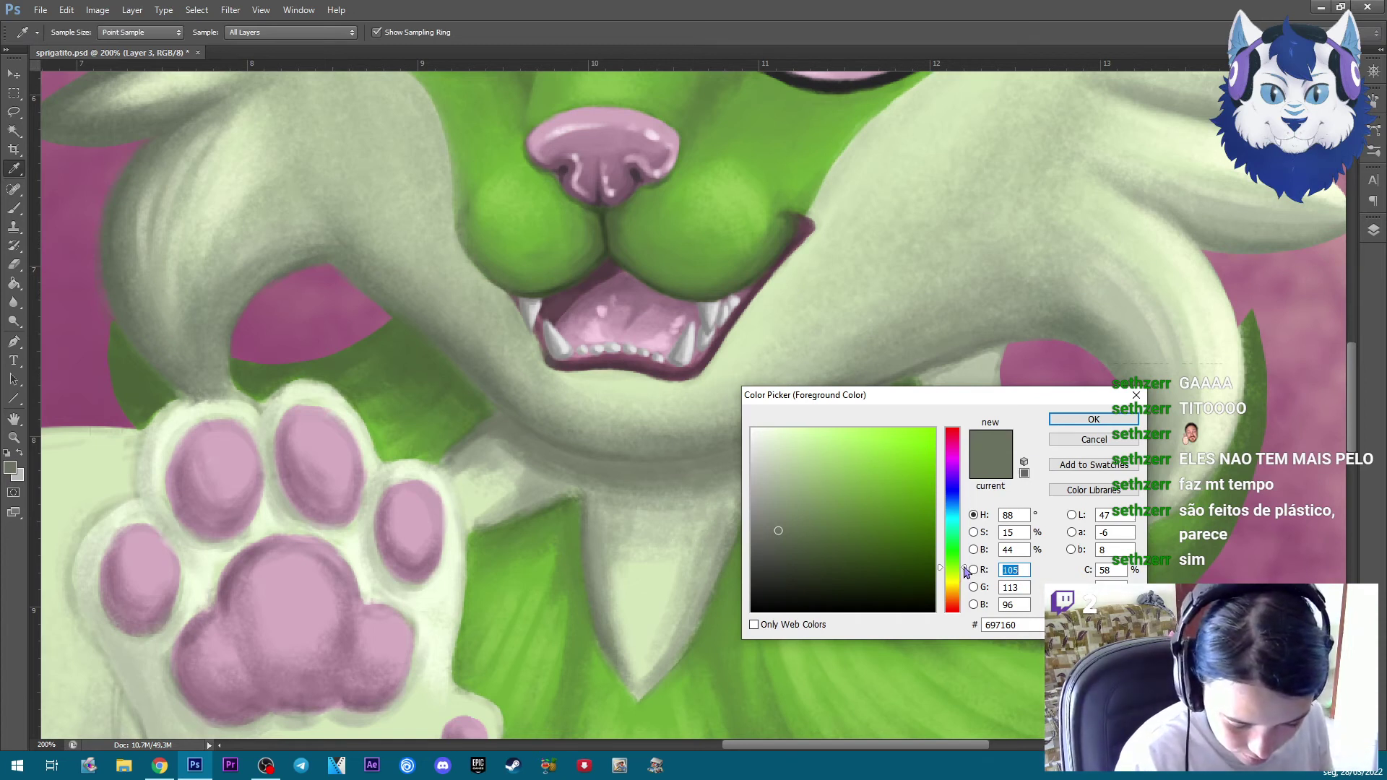
left_click_drag(966, 571, 970, 452)
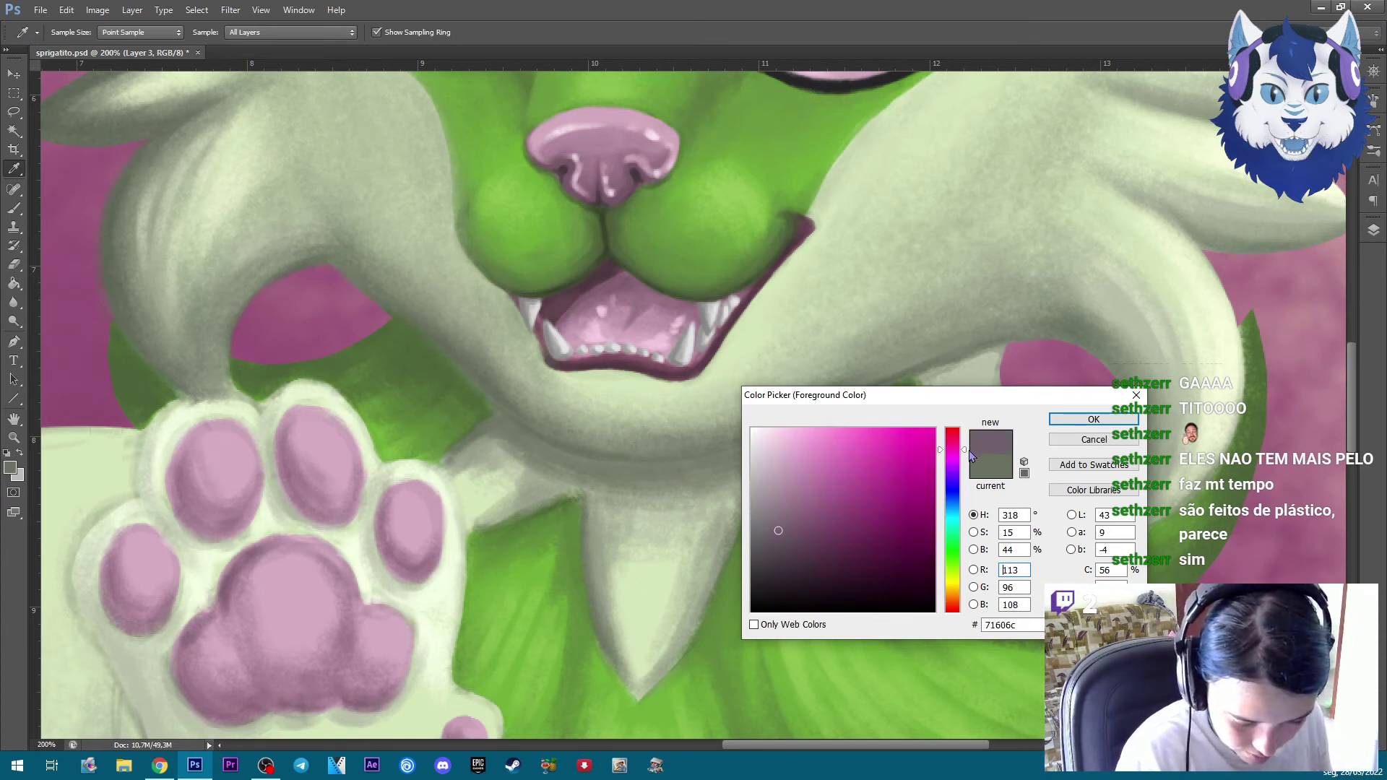
left_click(322, 301)
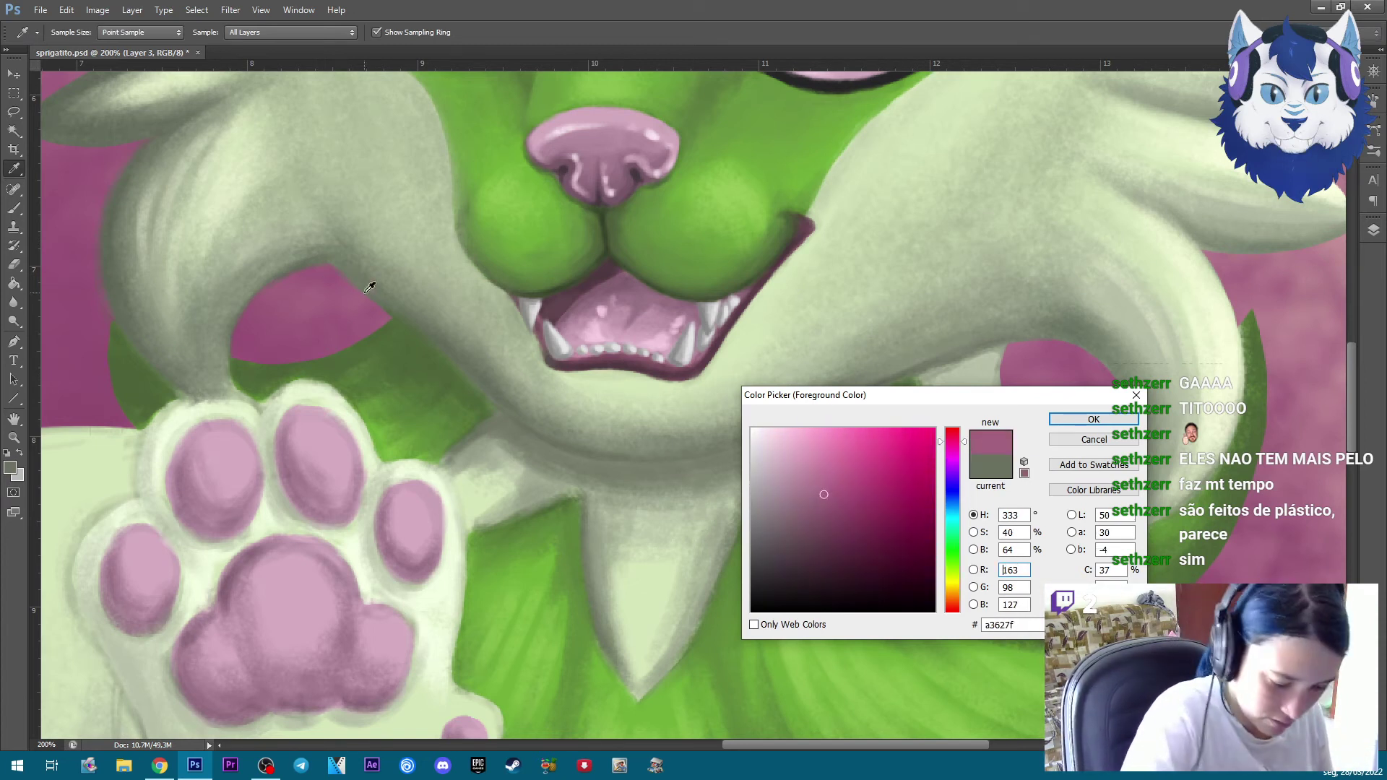
left_click(791, 545)
left_click(1083, 421)
key("b")
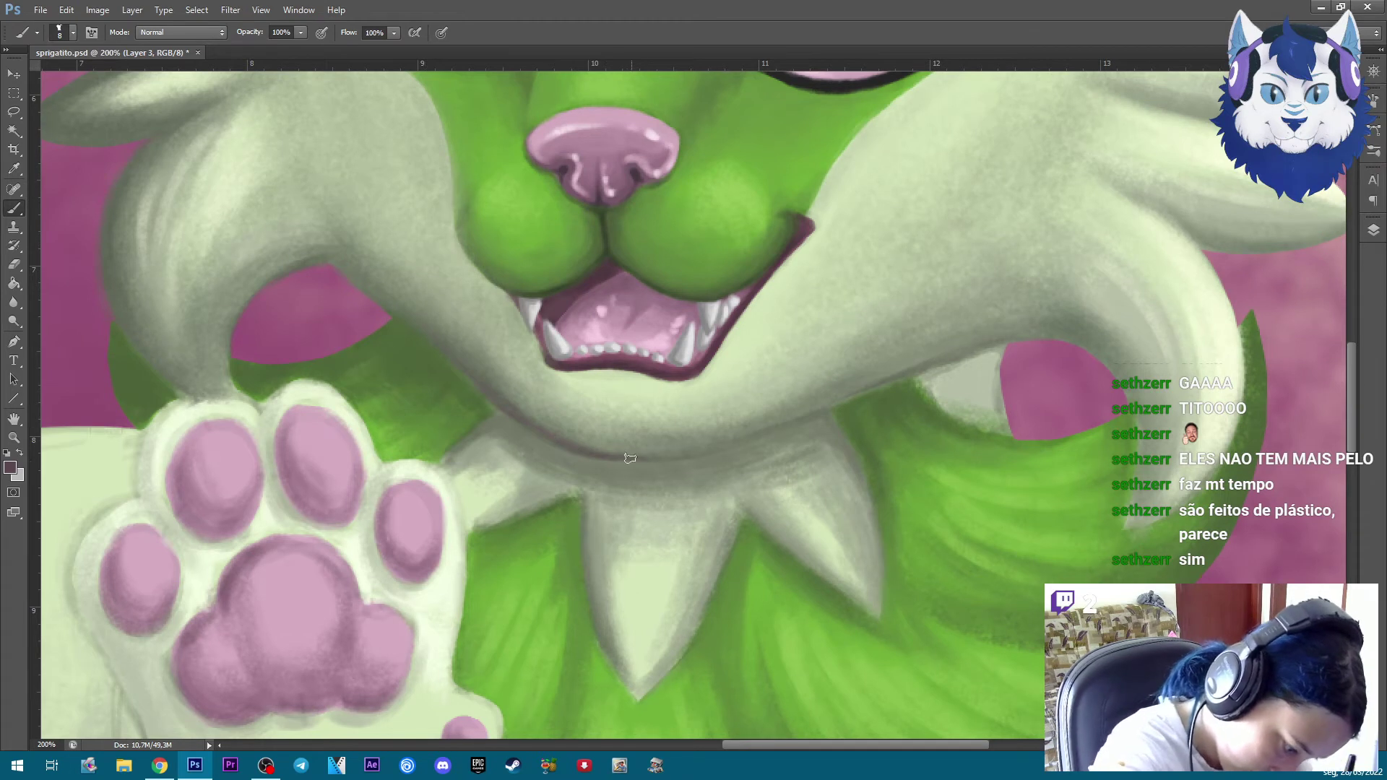
left_click(10, 467)
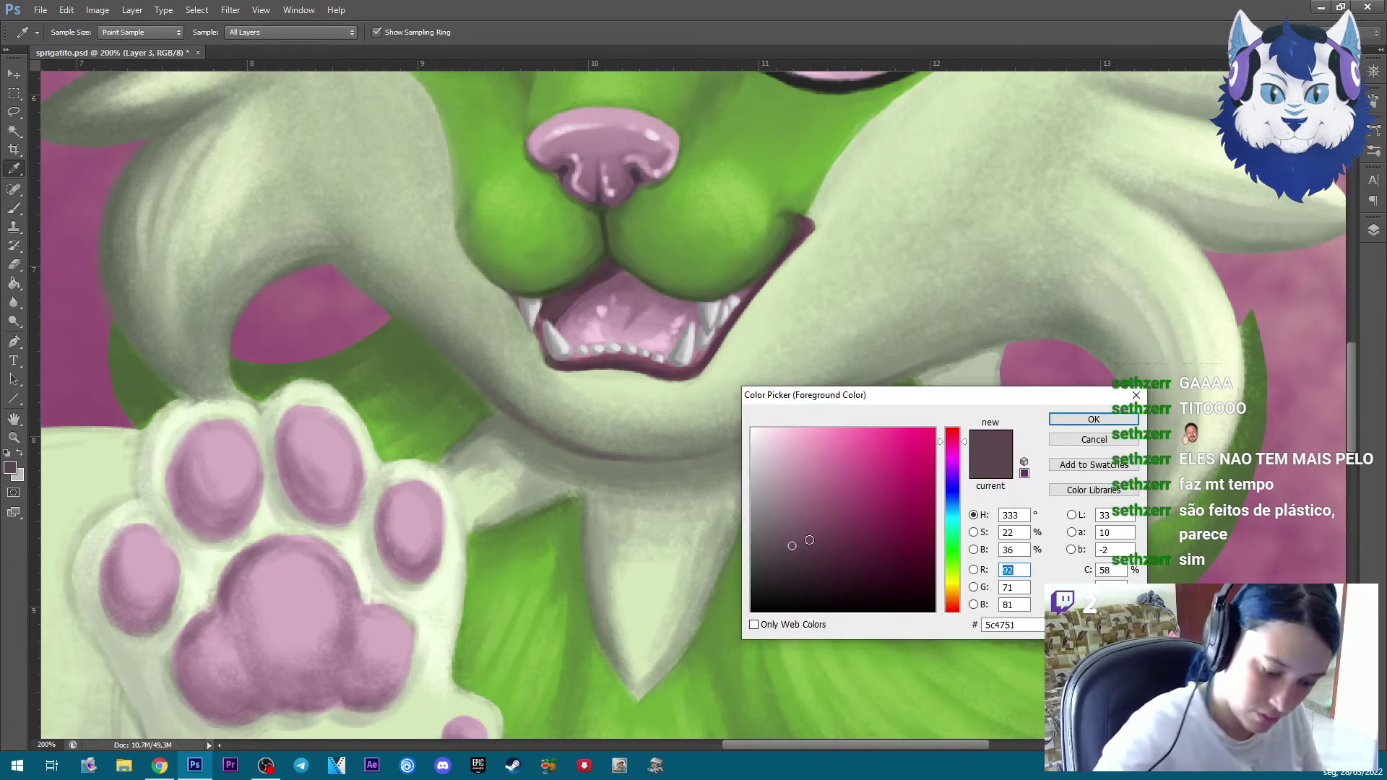
left_click(1076, 420)
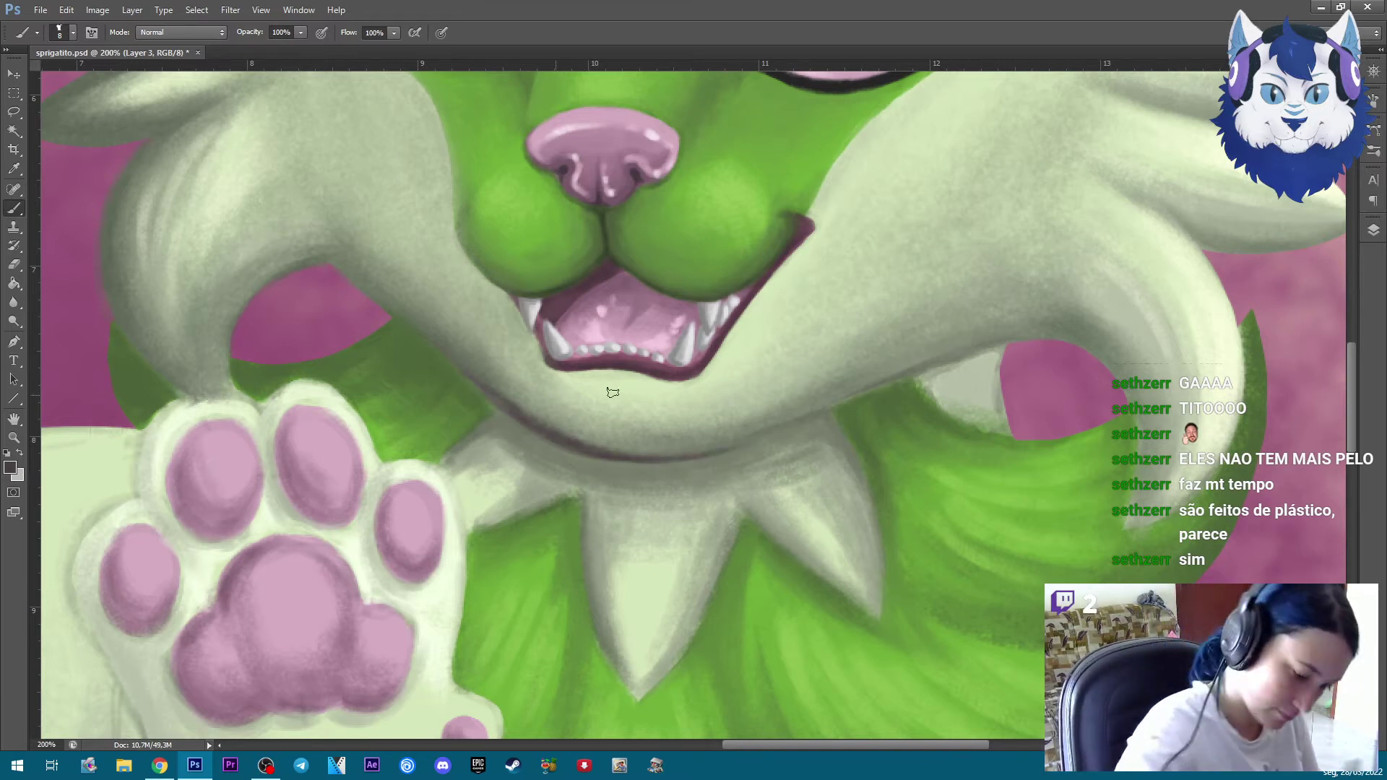
left_click(561, 427, "alt")
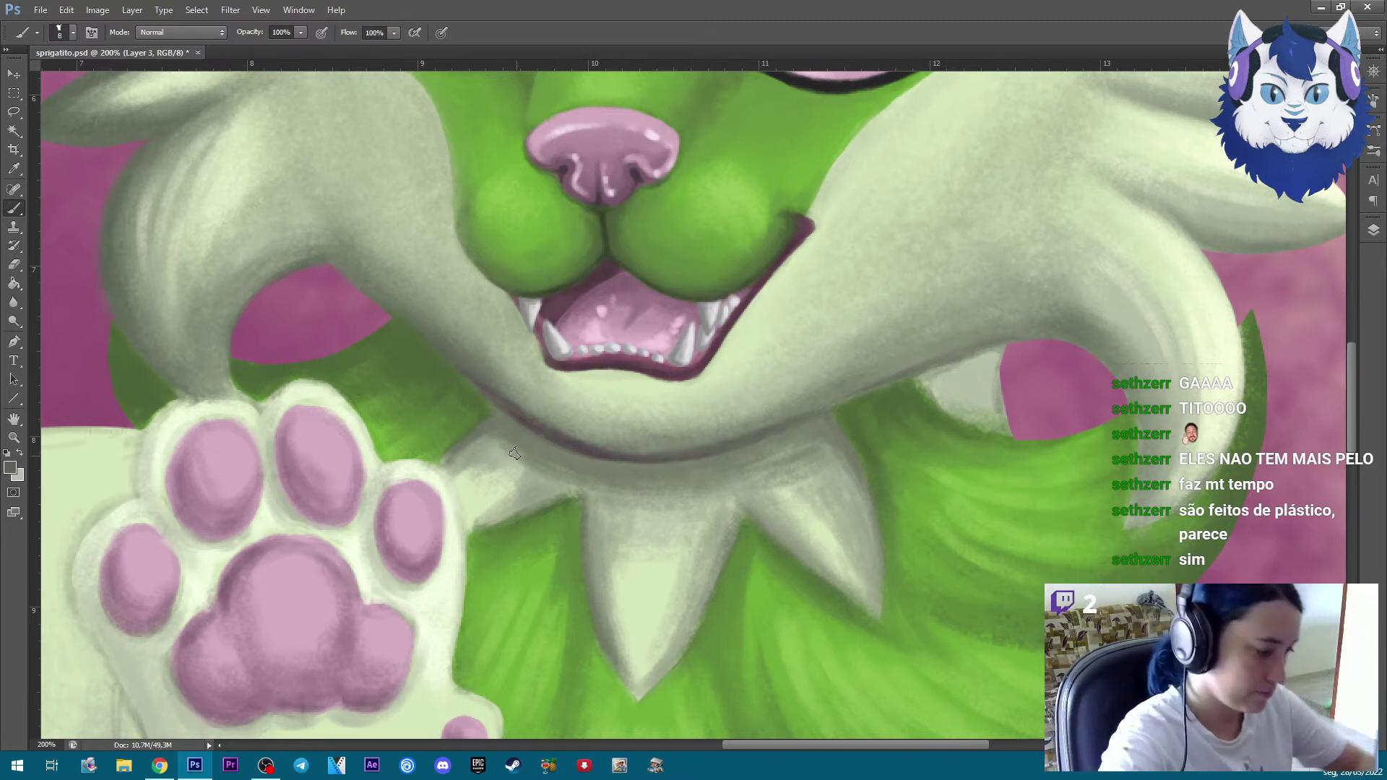
key("bracketright")
key("bracketright")
key("bracketright")
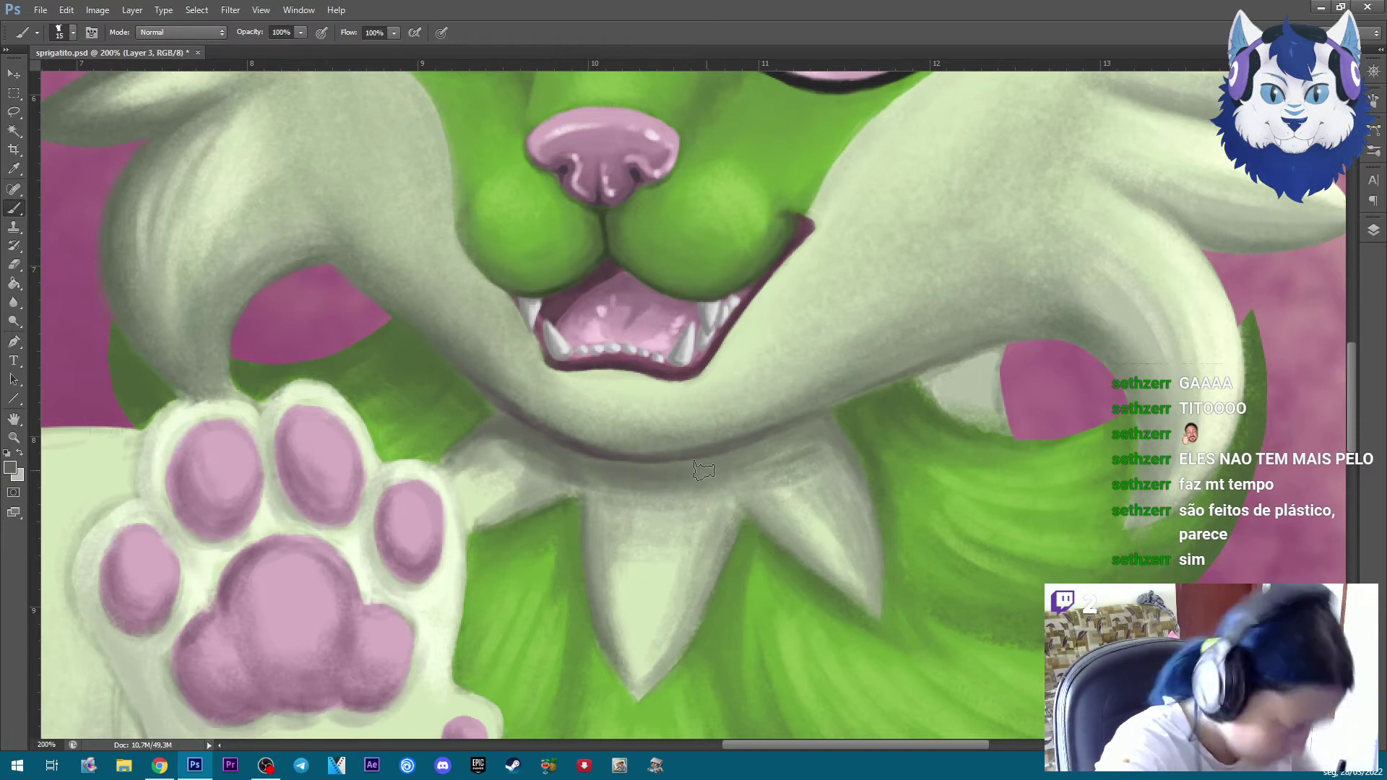
key("bracketright")
key("bracketright")
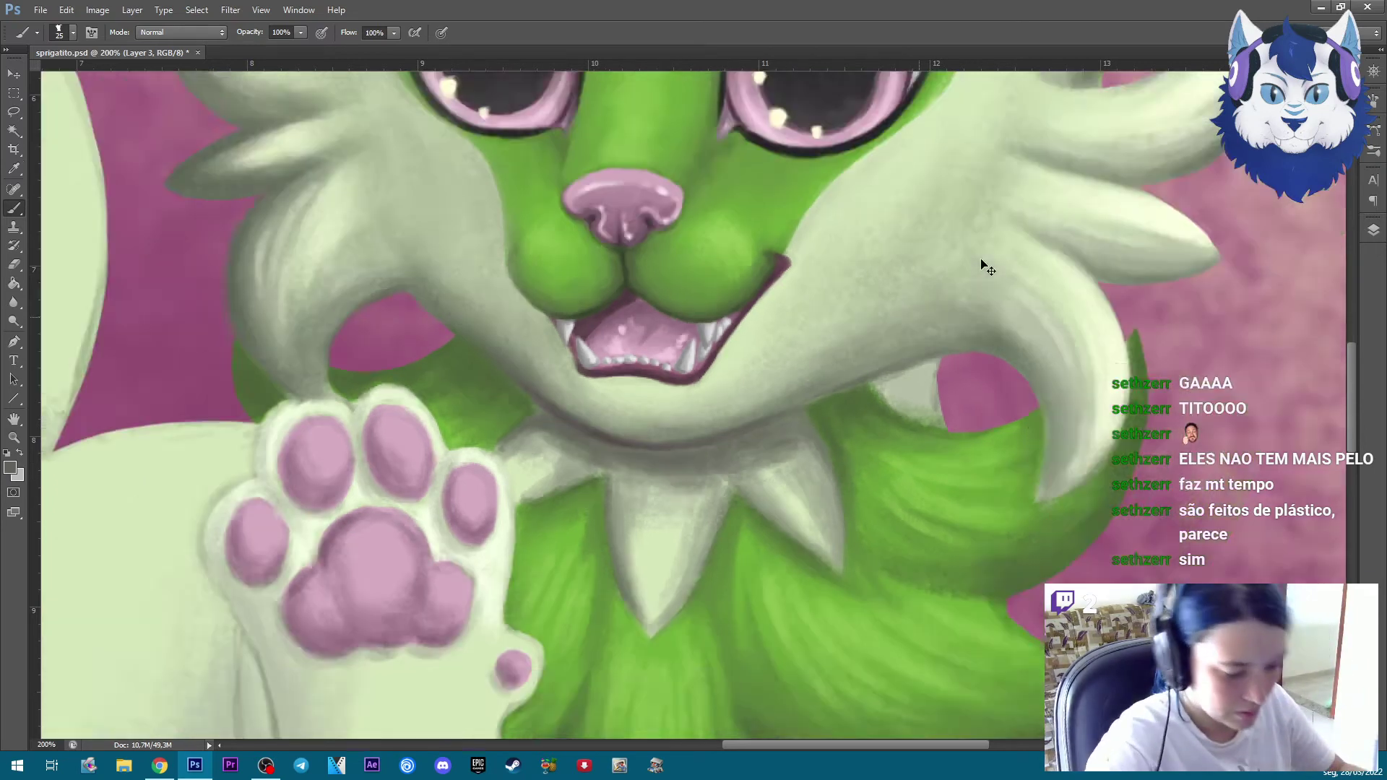
Sample the green chest fur and shrink the brush for fine strokes around the collar spikes
key("ctrl+minus")
key("ctrl+minus")
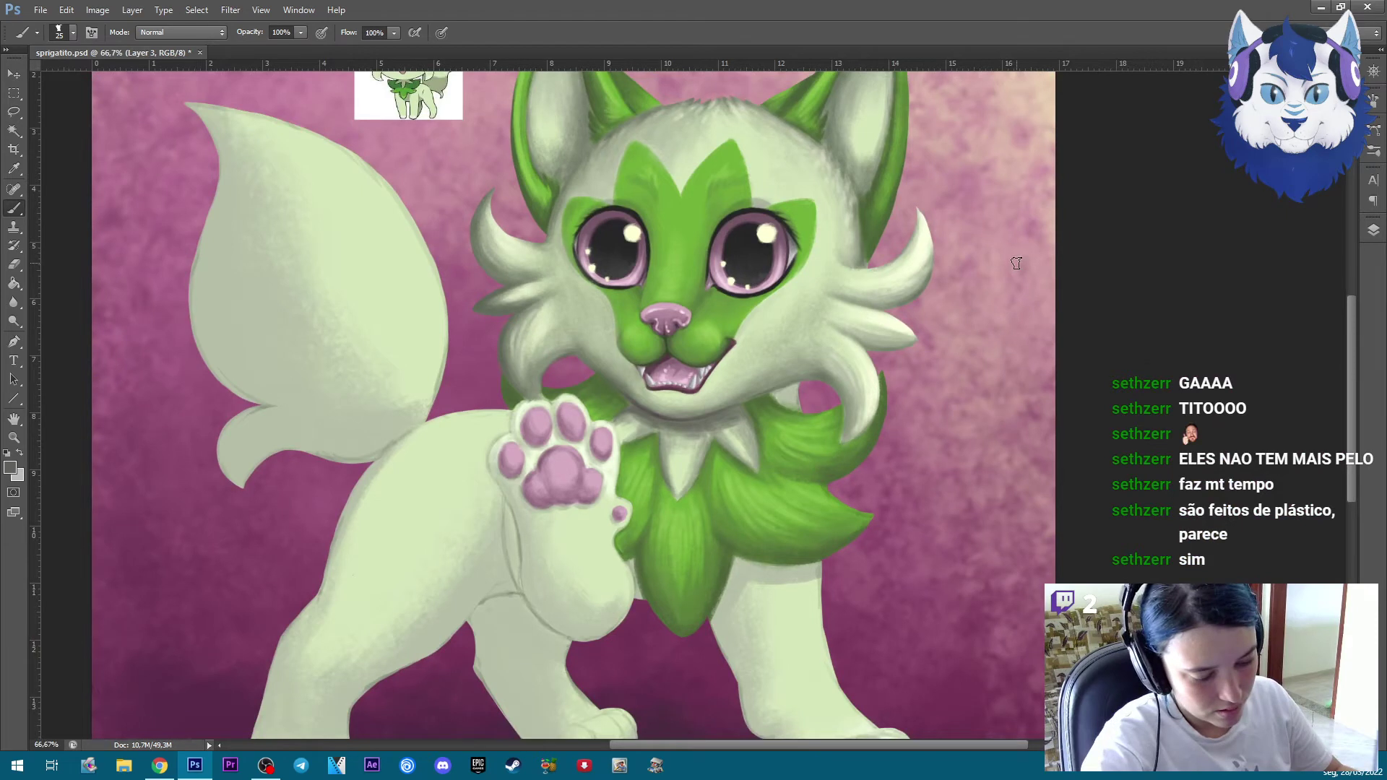
key("ctrl+plus")
key("ctrl+plus")
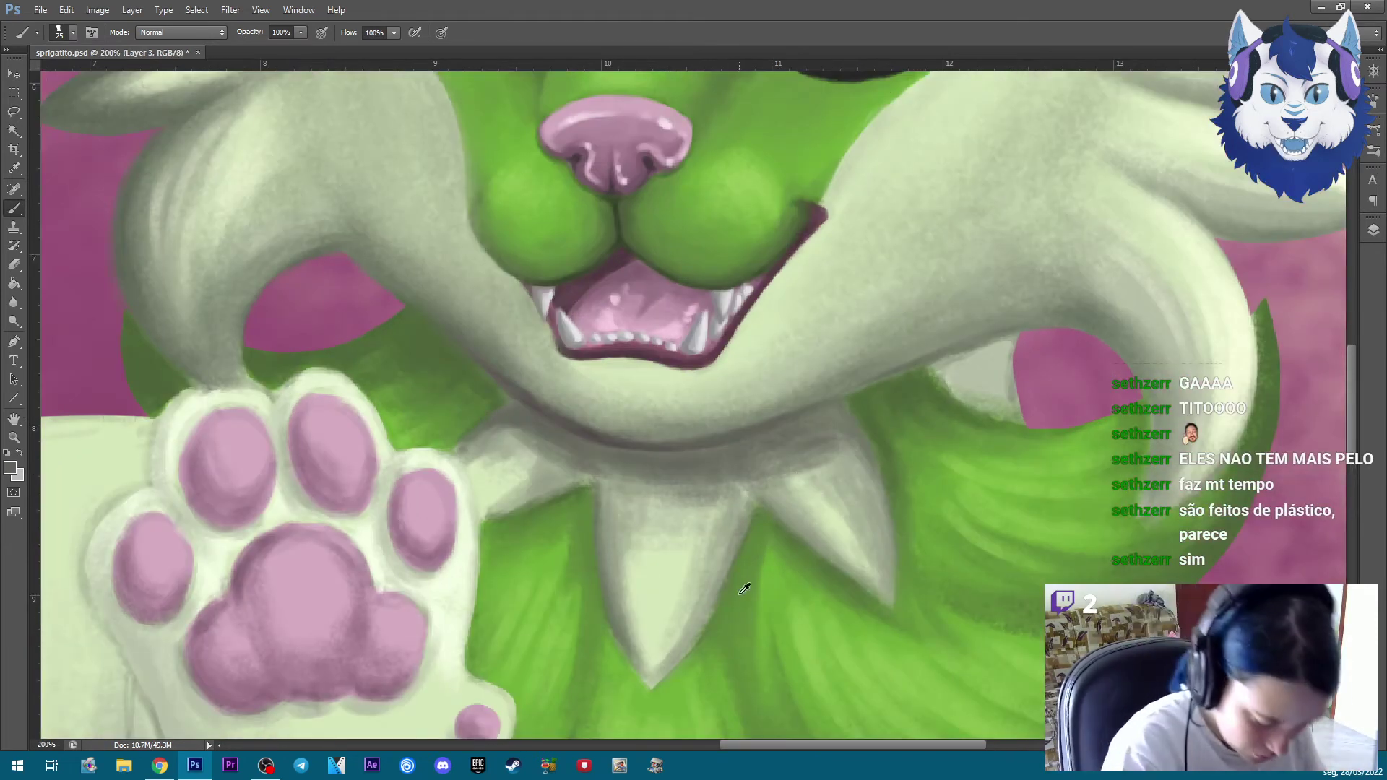
left_click(744, 589, "alt")
key("bracketleft")
key("bracketleft")
key("bracketleft")
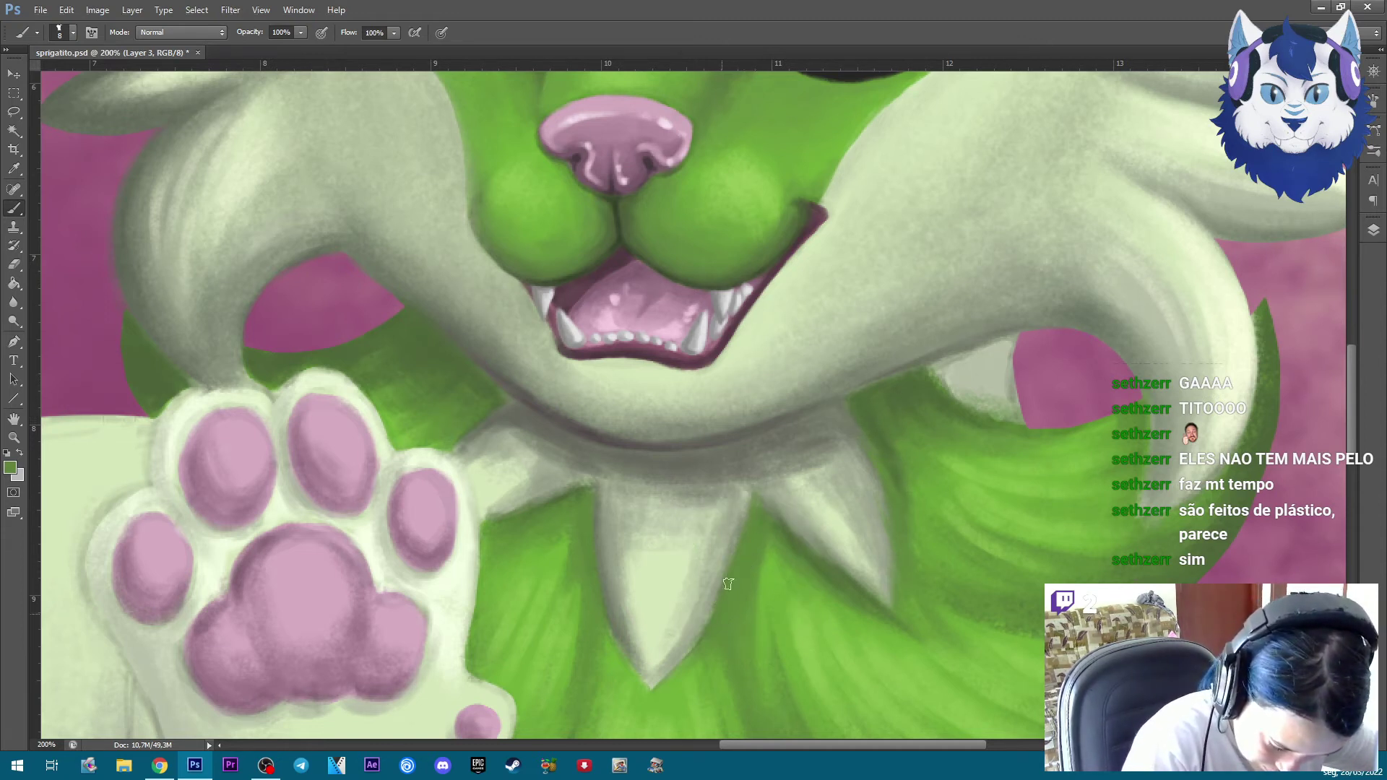
scroll(734, 582, "down", 1)
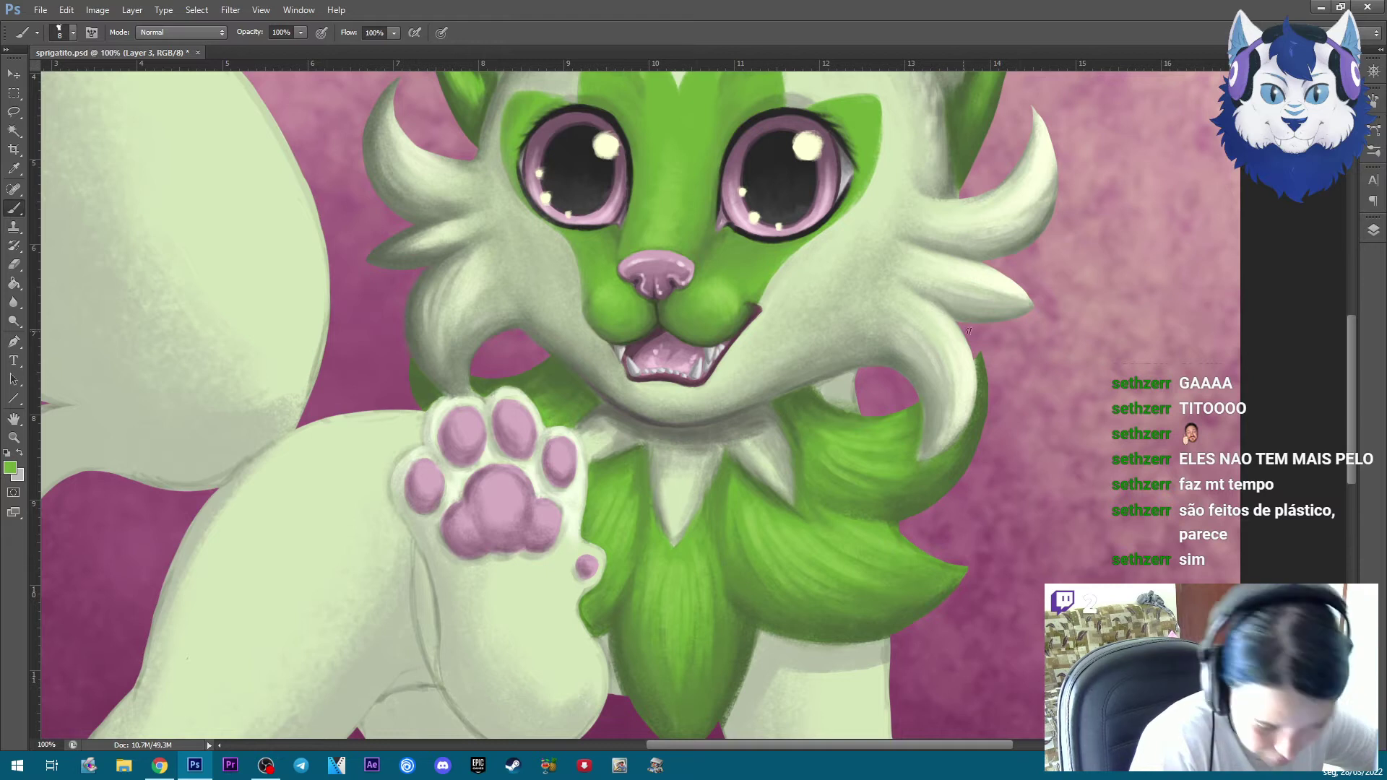
Sample the pale green chin fur and blend soft strokes under the mouth with a larger brush
key("ctrl+plus")
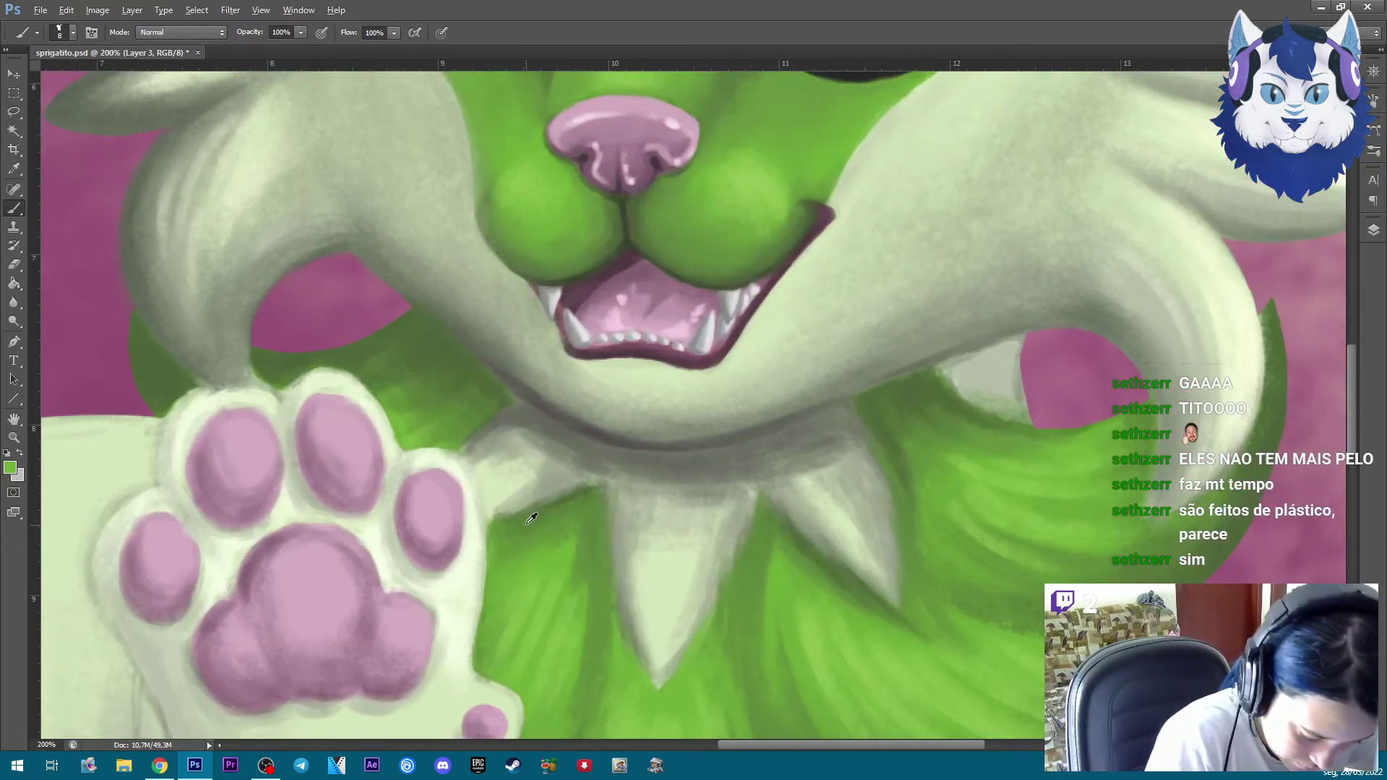
left_click(465, 439, "alt")
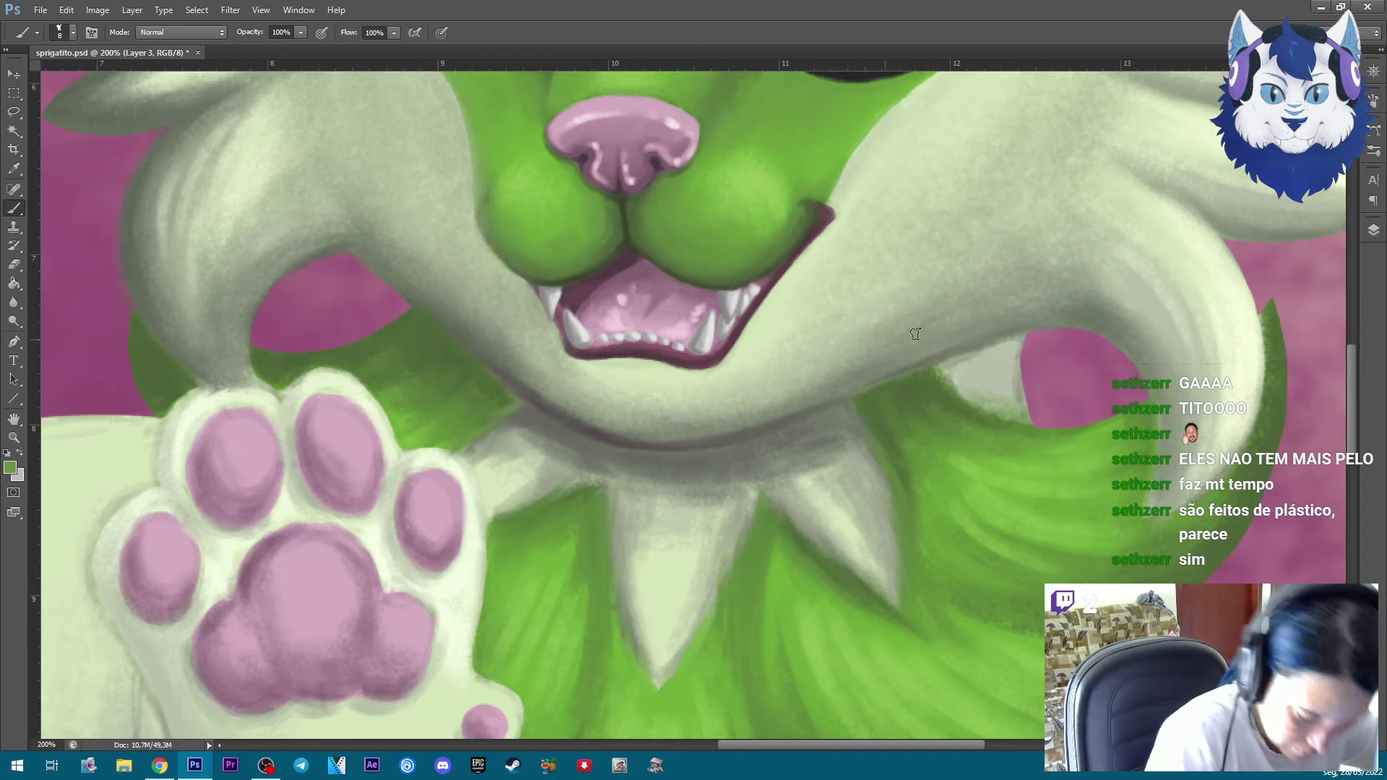
scroll(850, 347, "down", 4)
scroll(490, 368, "up", 6)
left_click(437, 391, "alt")
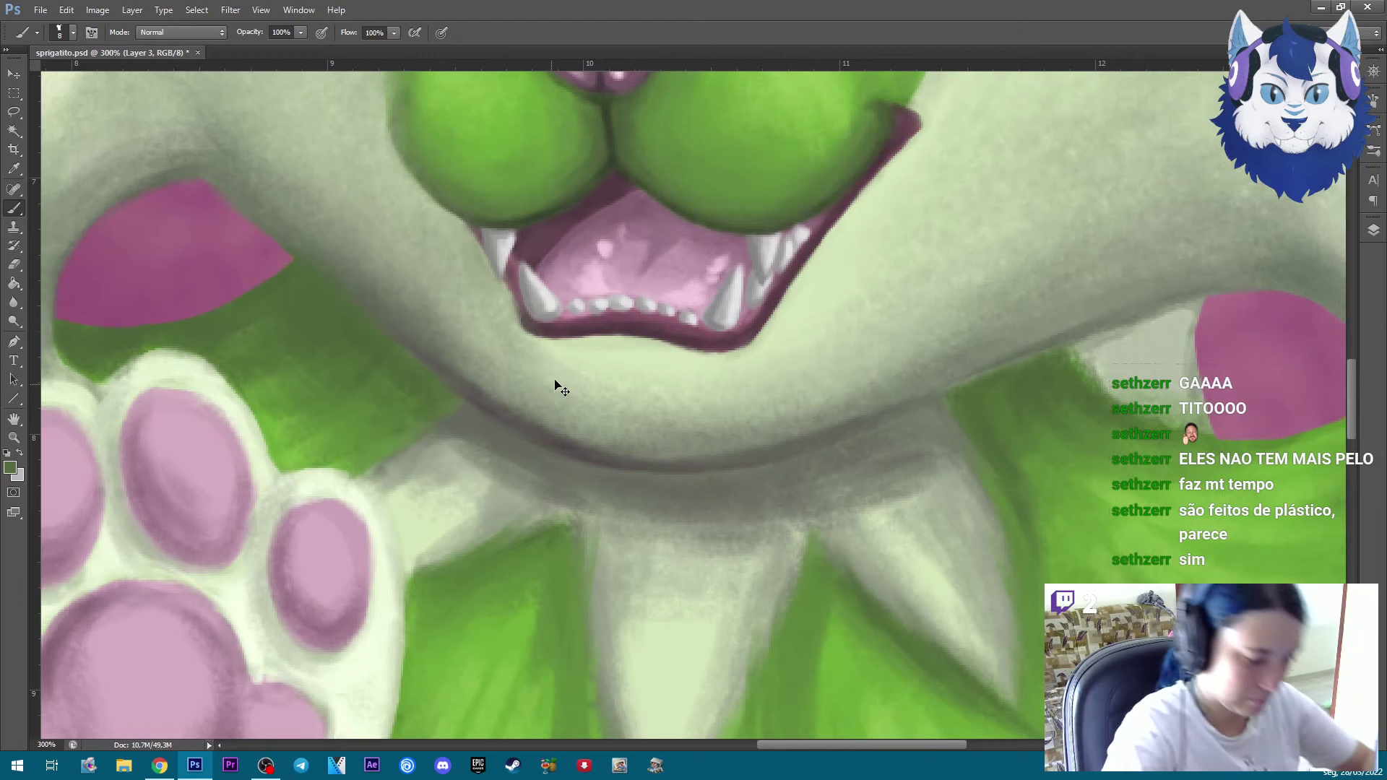
scroll(555, 387, "down", 3)
scroll(697, 402, "up", 1)
scroll(697, 402, "up", 1)
left_click(573, 442, "alt")
key("bracketright")
key("bracketright")
key("bracketright")
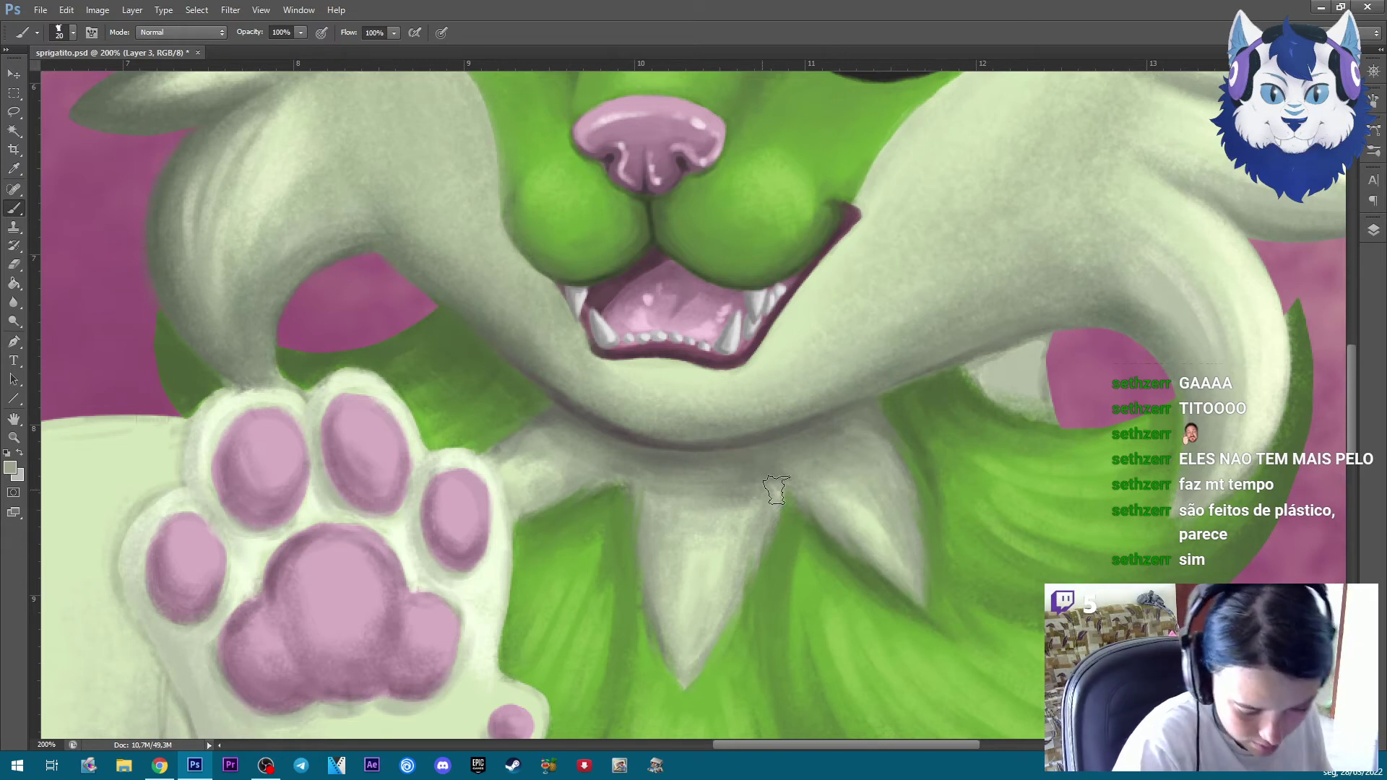
key("ctrl+minus")
key("ctrl+minus")
key("ctrl+minus")
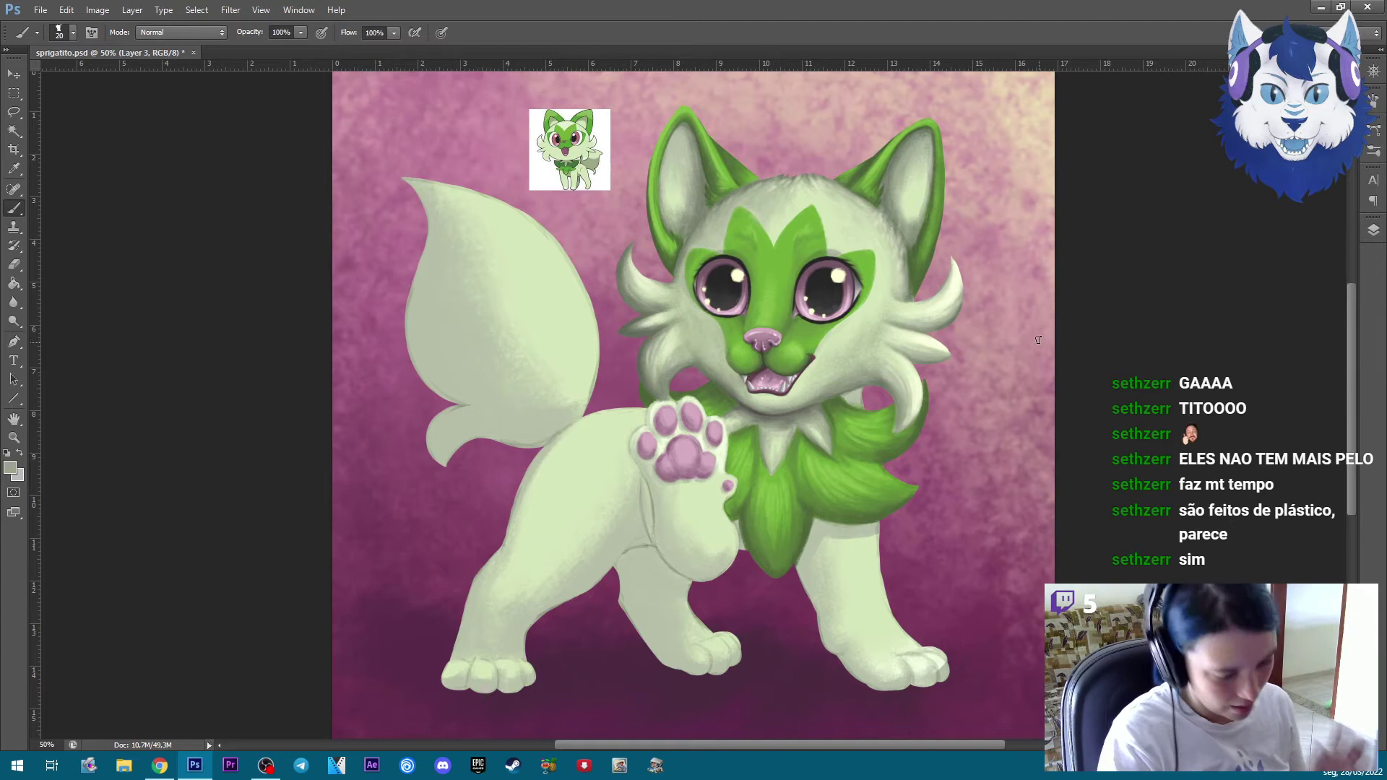
Set the foreground colour to a dark purple-grey shadow tone
key("ctrl+plus")
key("ctrl+plus")
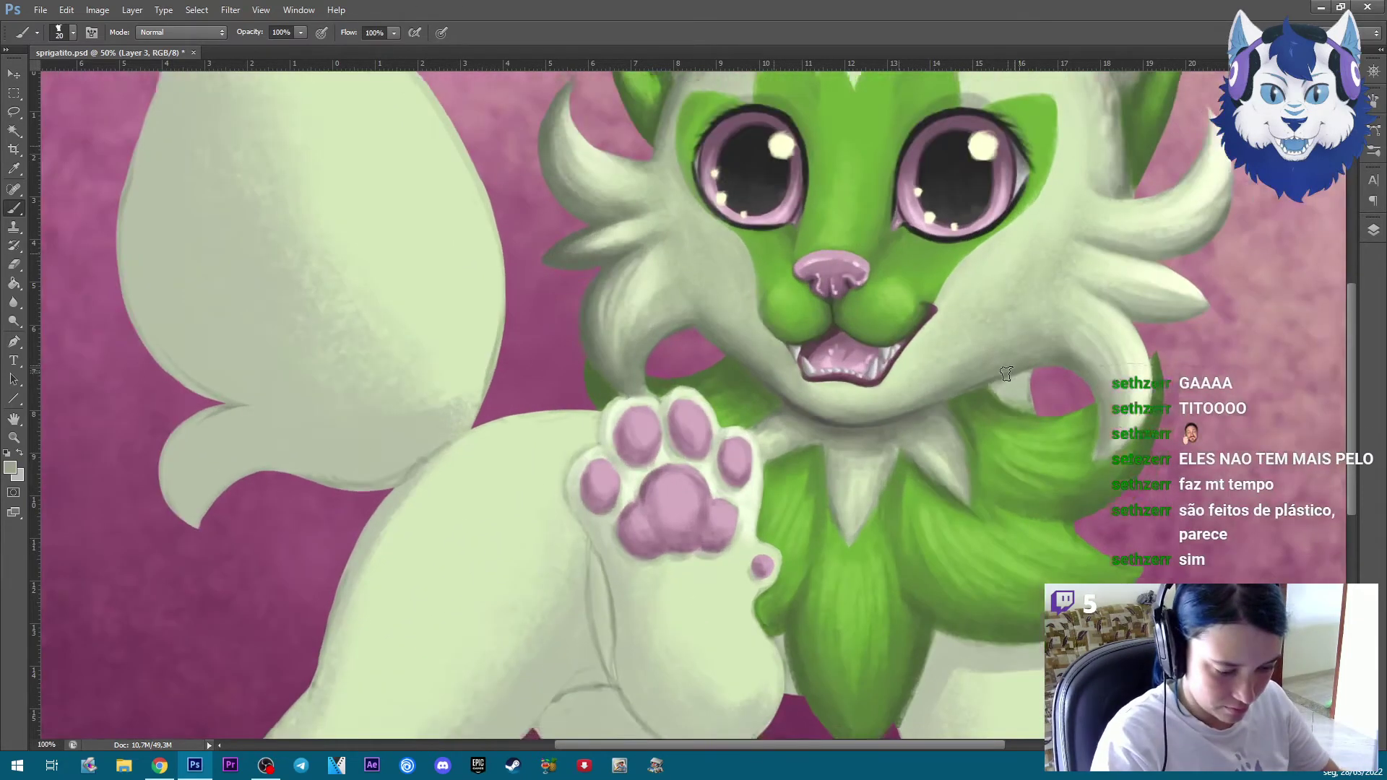
key("ctrl+plus")
key("bracketleft")
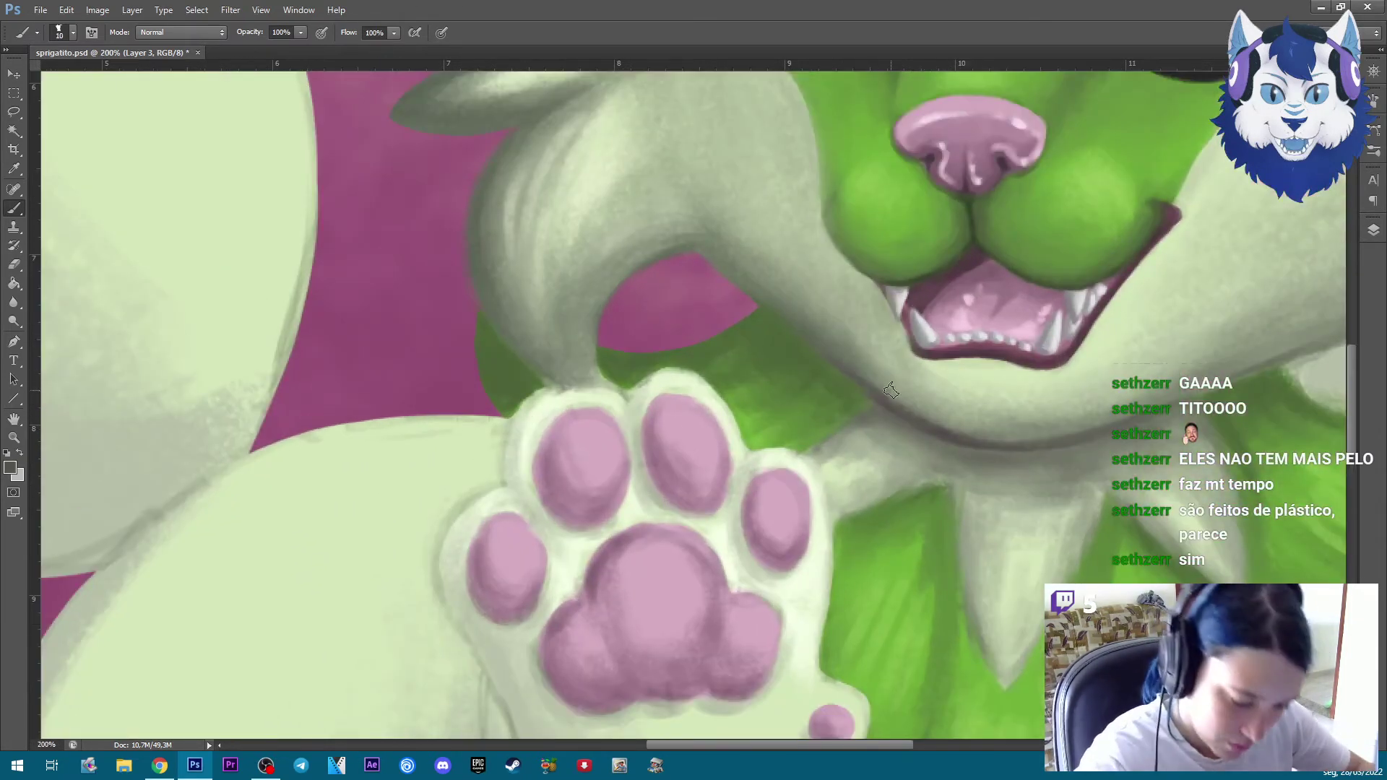
left_click(10, 467)
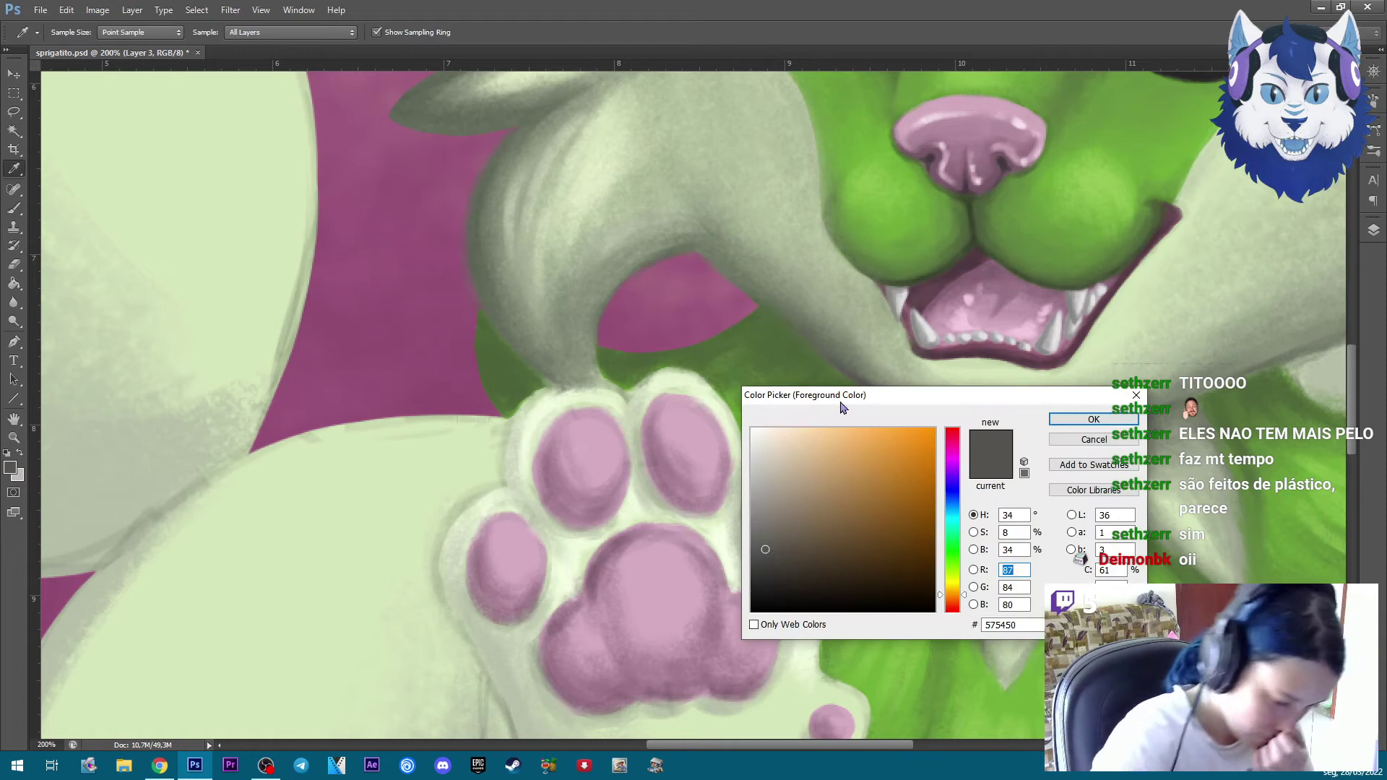
left_click(687, 303)
left_click_drag(792, 574, 791, 555)
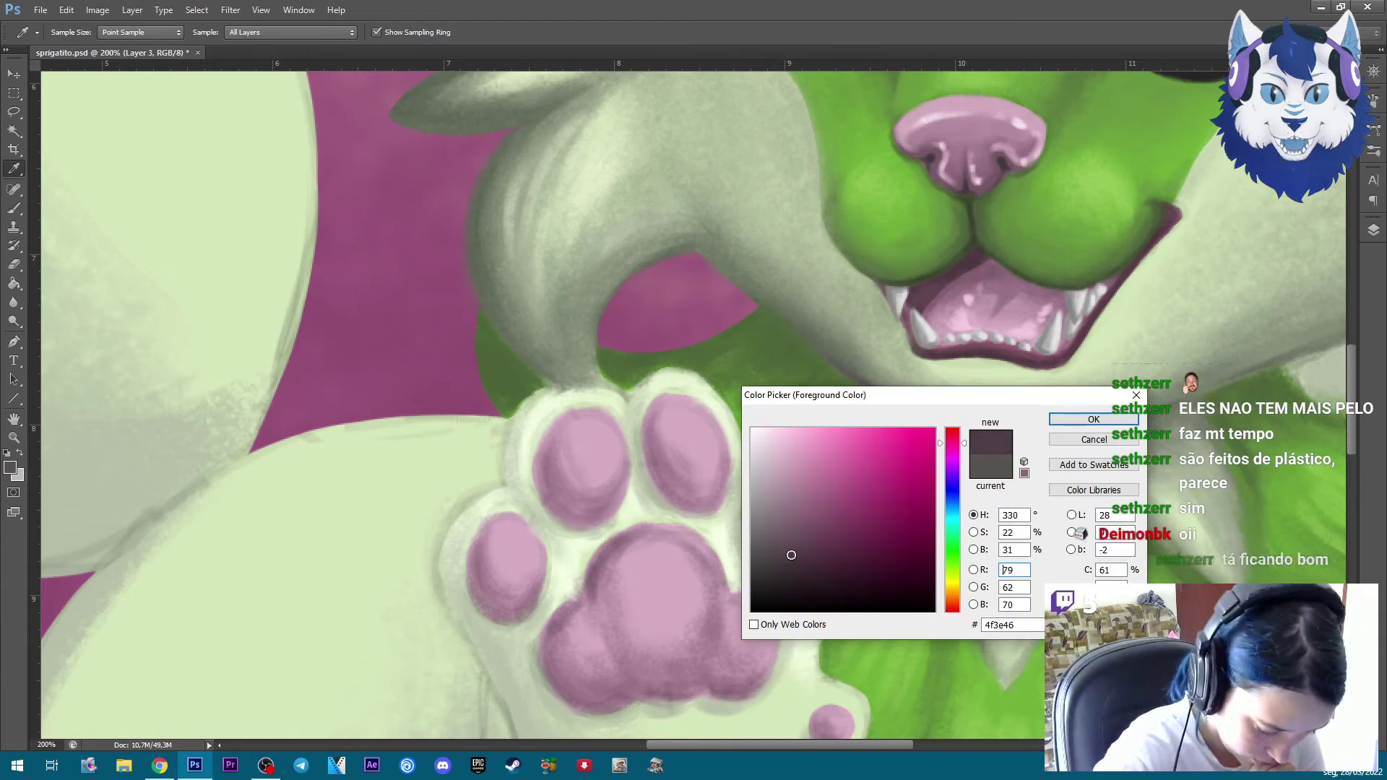
left_click(1094, 419)
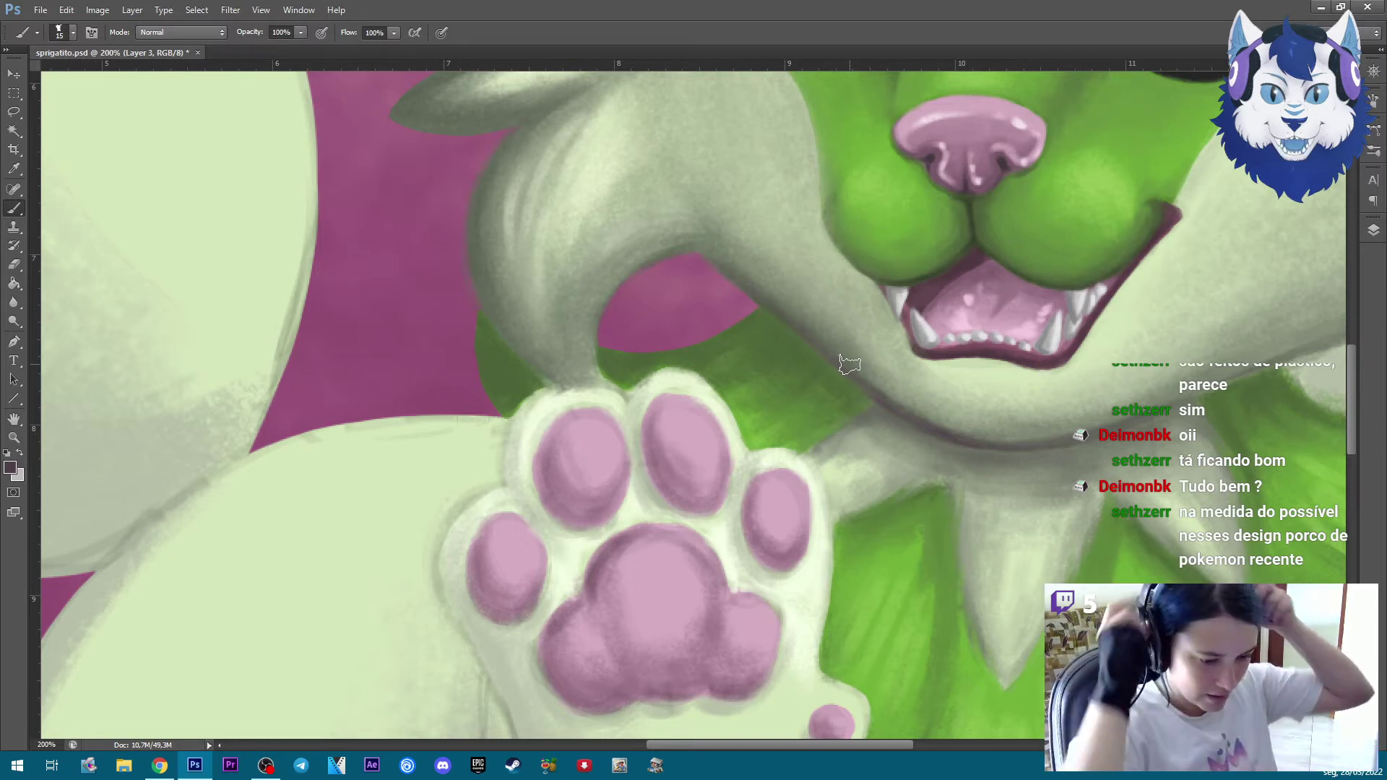
Paint dark shadows where the cheek fur meets the raised paw, checking the whole cat
key("bracketright")
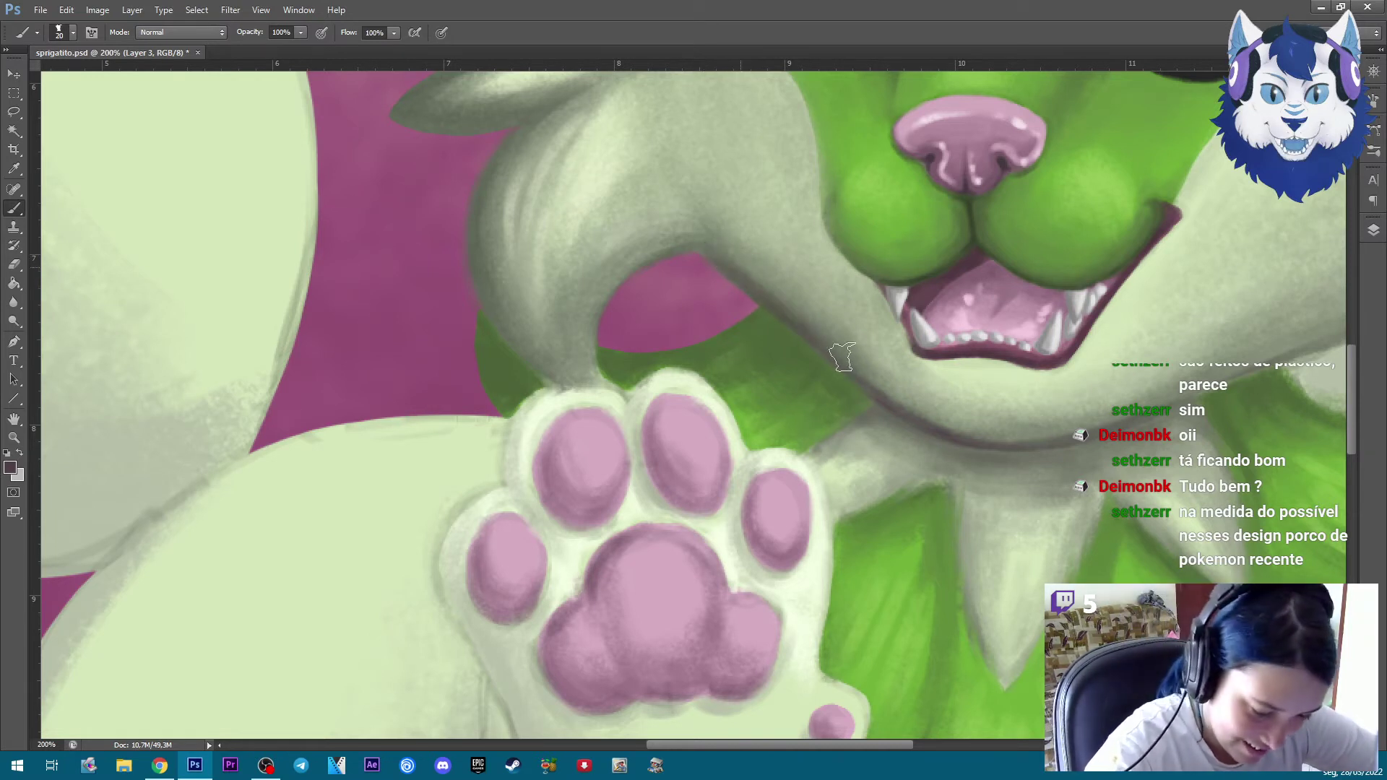
key("ctrl+minus")
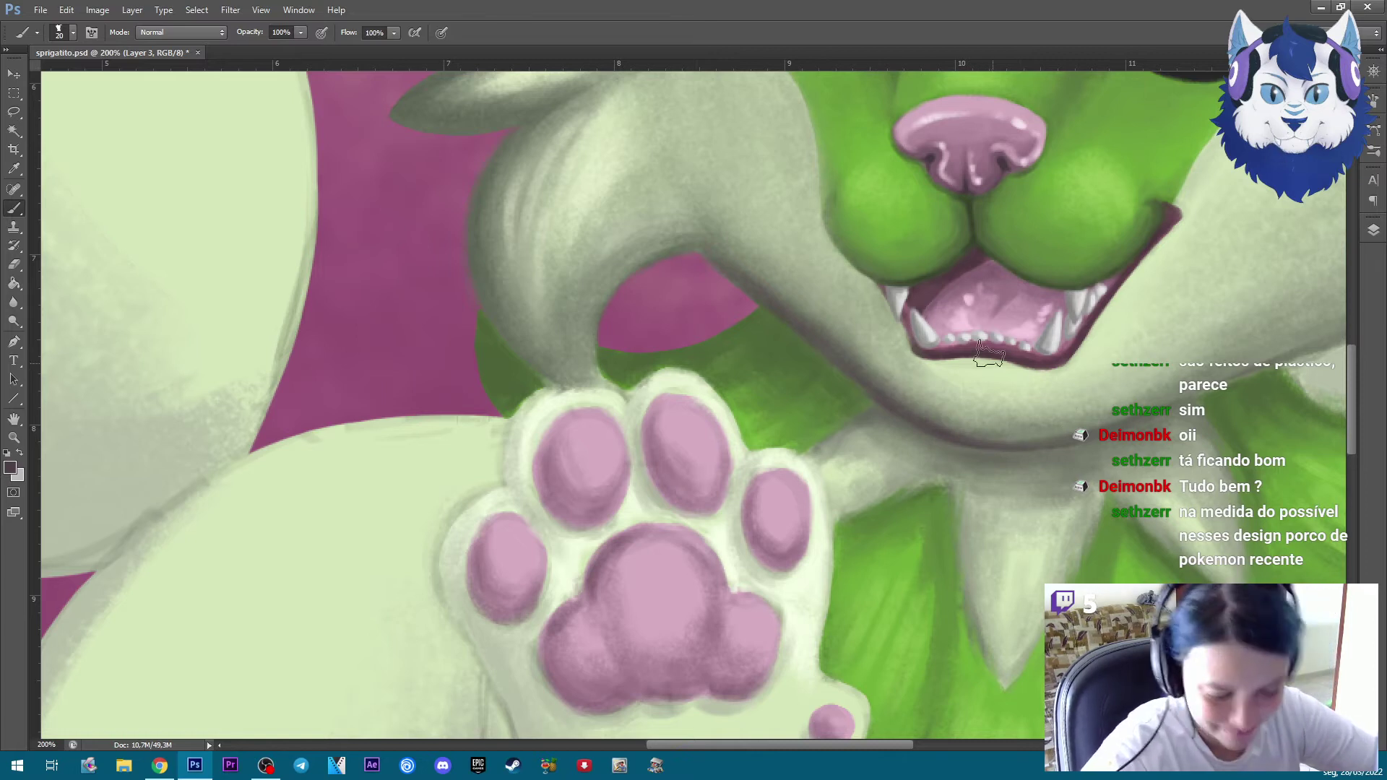
key("ctrl+minus")
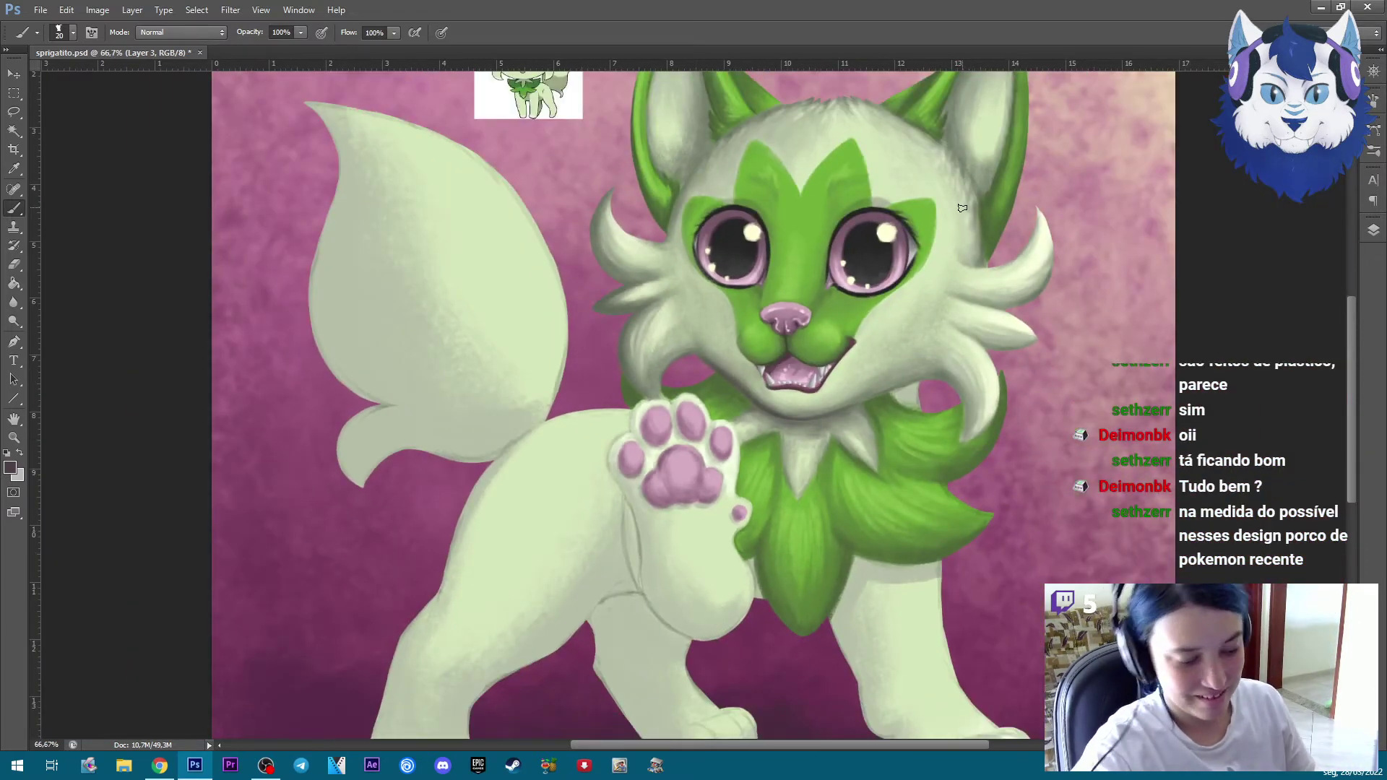
key("ctrl+plus")
key("ctrl+plus")
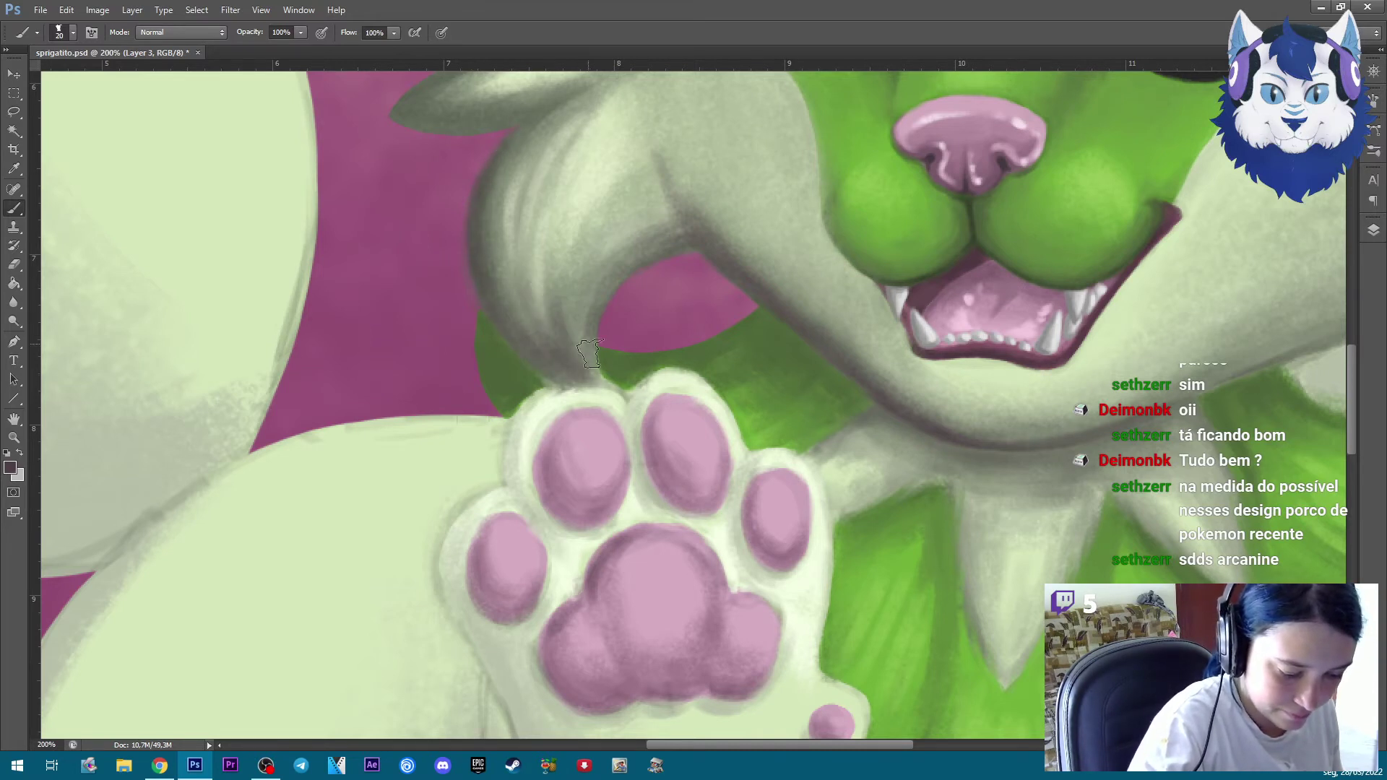
key("ctrl+minus")
key("ctrl+minus")
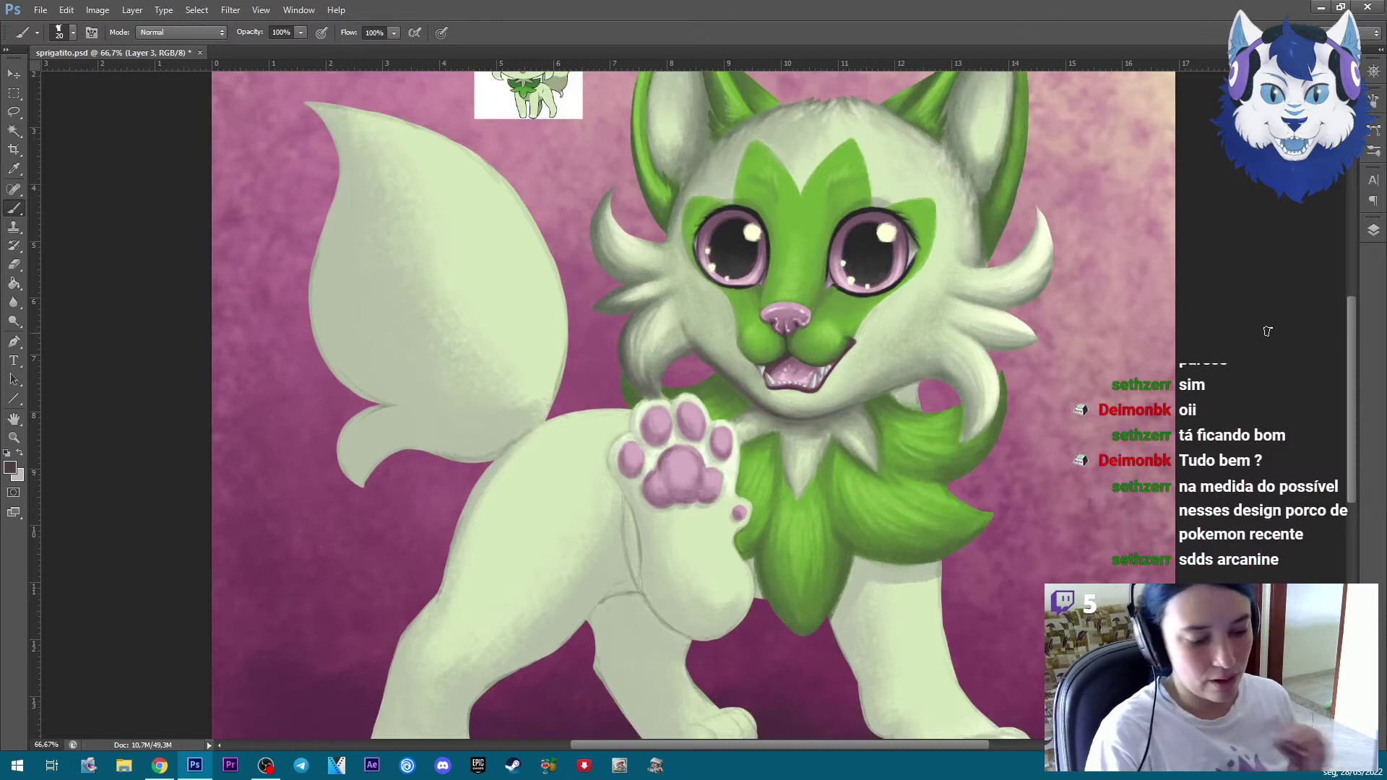
key("ctrl+plus")
Sample light fur tones from the cheek and mouth to paint fur highlights
key("bracketright")
key("bracketright")
key("bracketright")
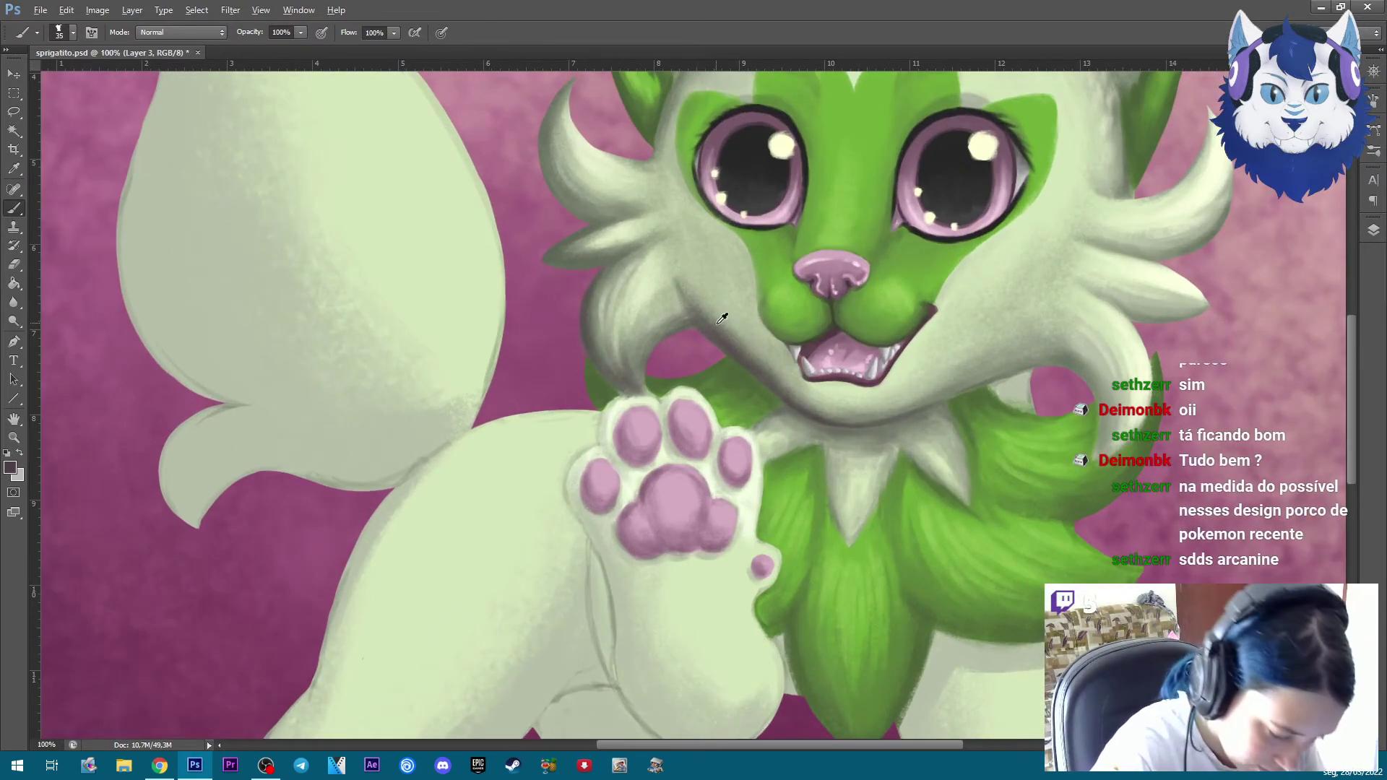
left_click(721, 319, "alt")
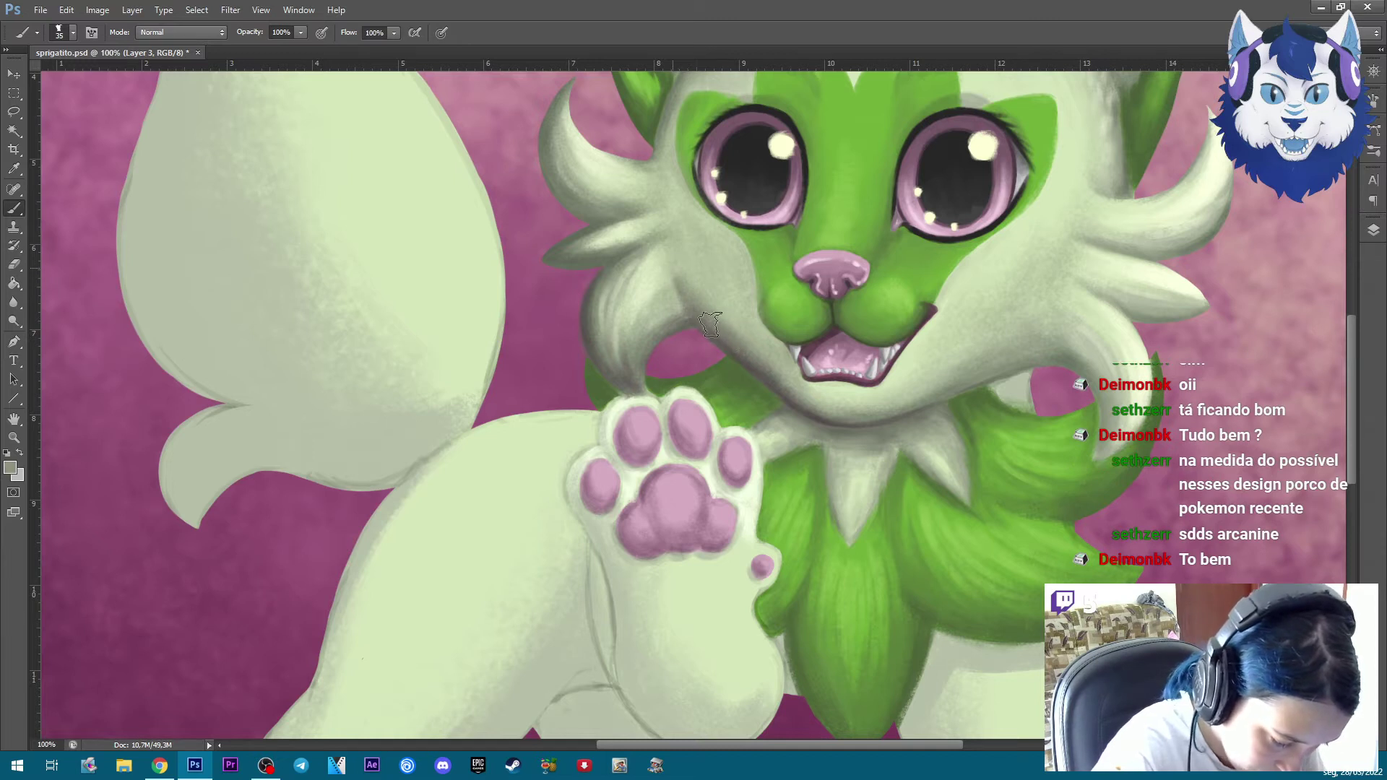
left_click(813, 404, "alt")
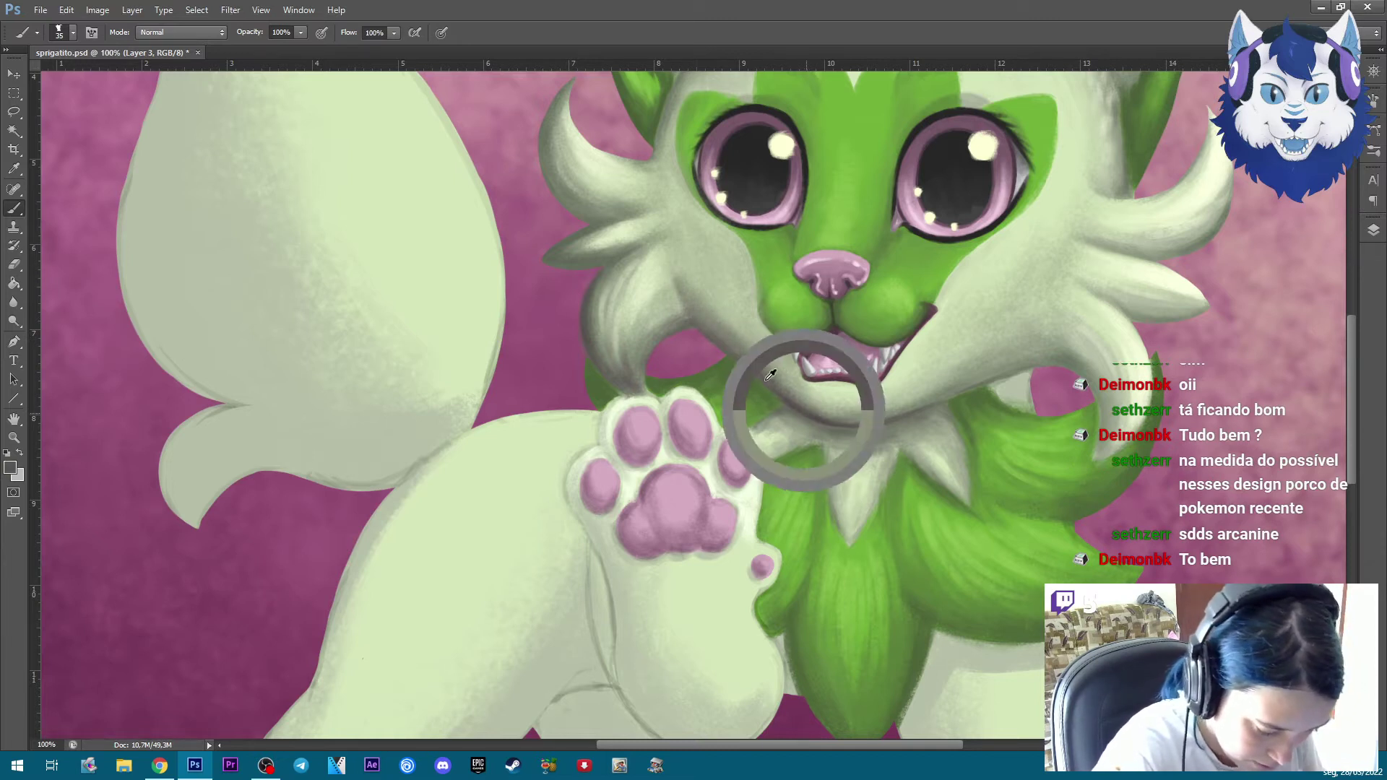
left_click(673, 247, "alt")
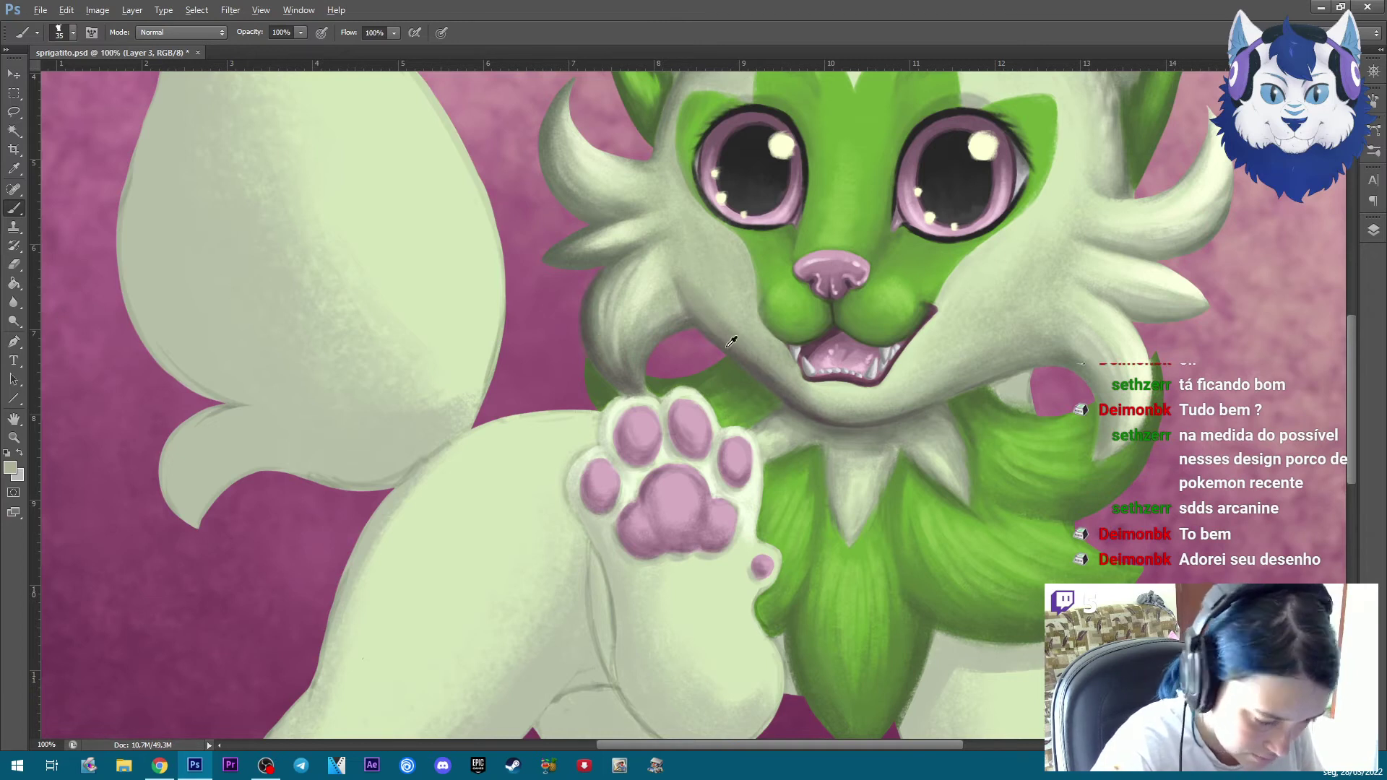
key("bracketleft")
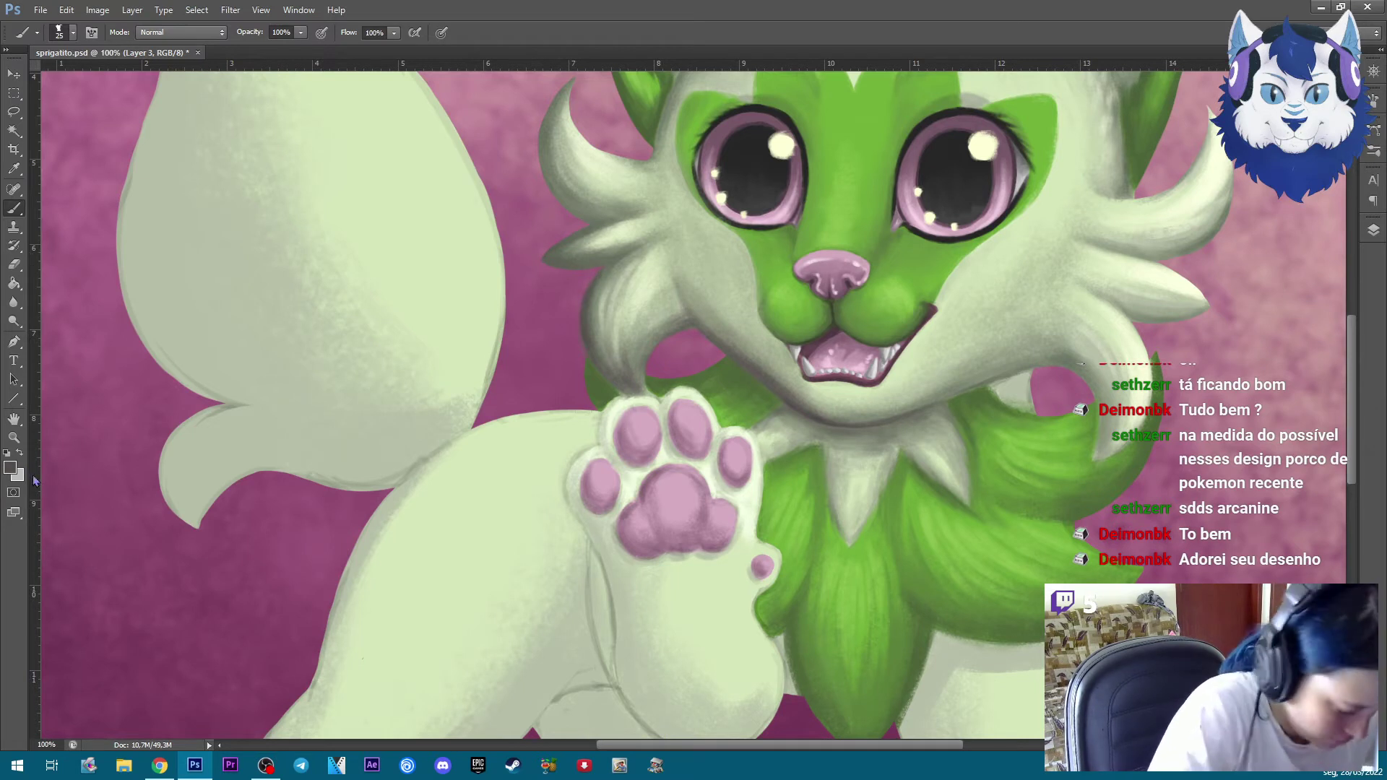
Paint dark purple shadows and grey-green fur strokes around the mouth, varying brush size
left_click(10, 467)
left_click(815, 544)
left_click(1094, 419)
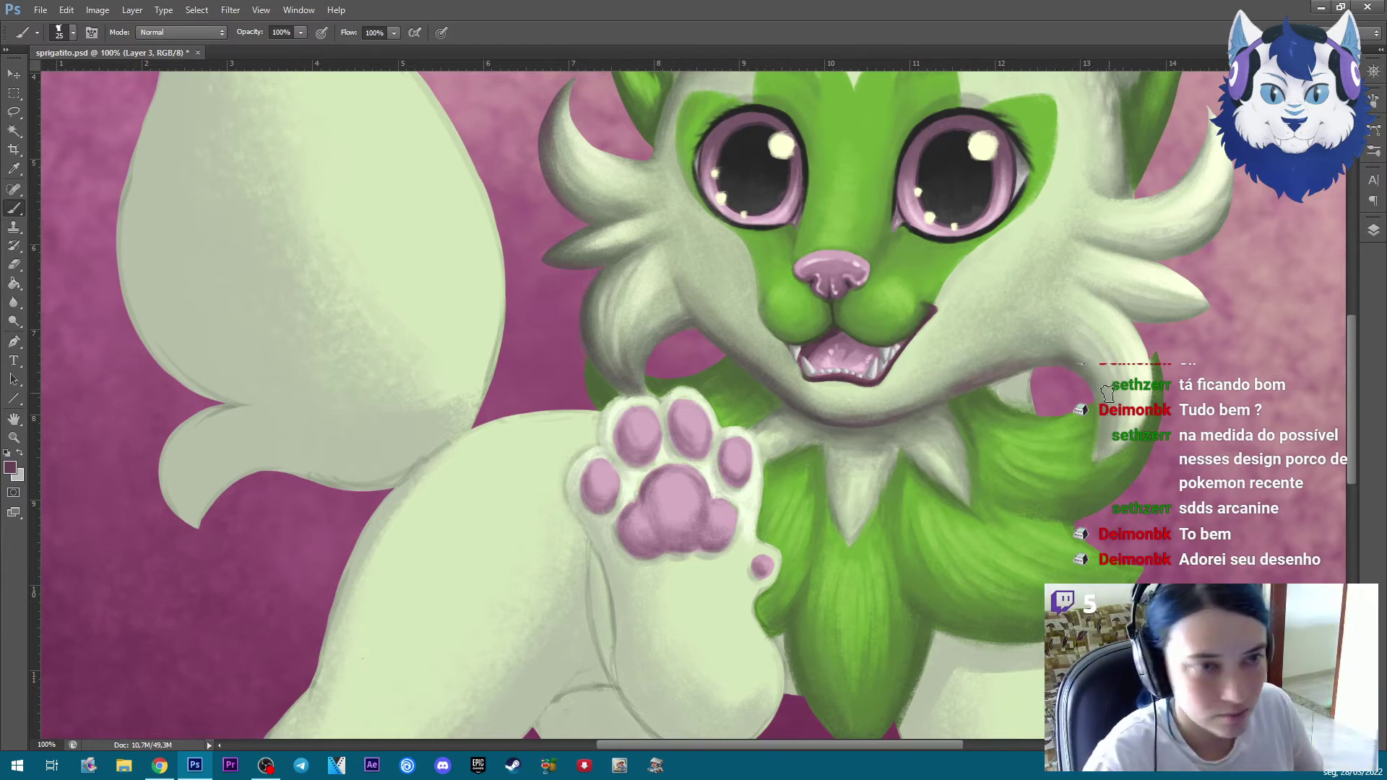
key("bracketleft")
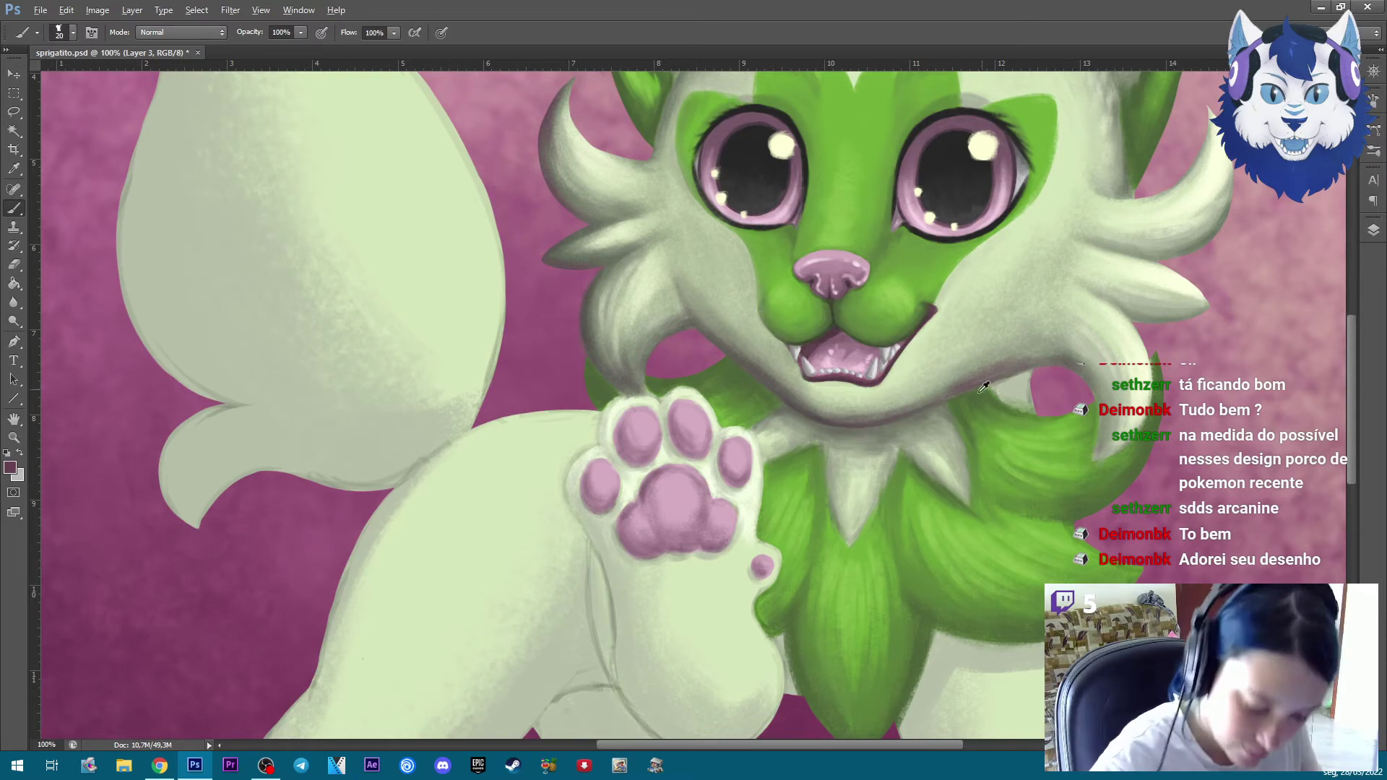
left_click(898, 415, "alt")
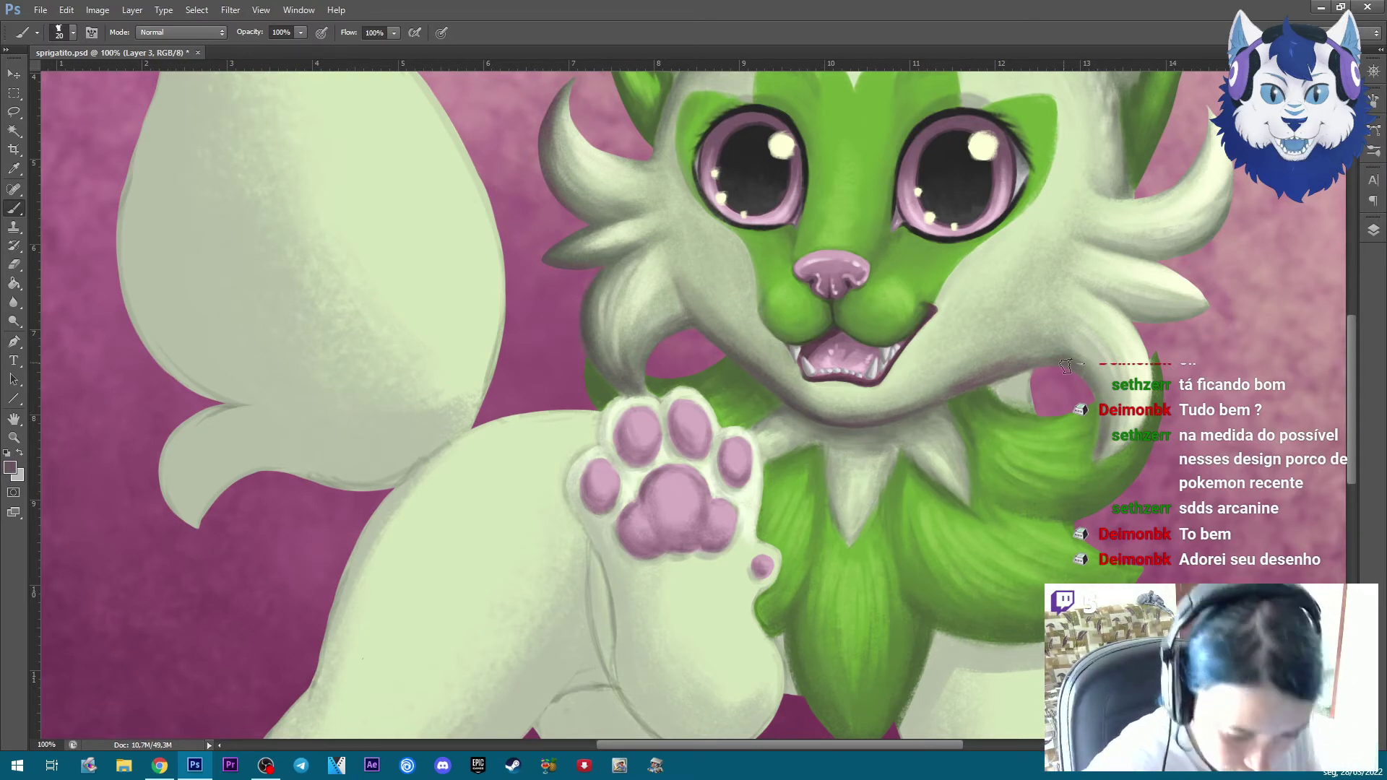
key("bracketright")
key("bracketright")
key("bracketright")
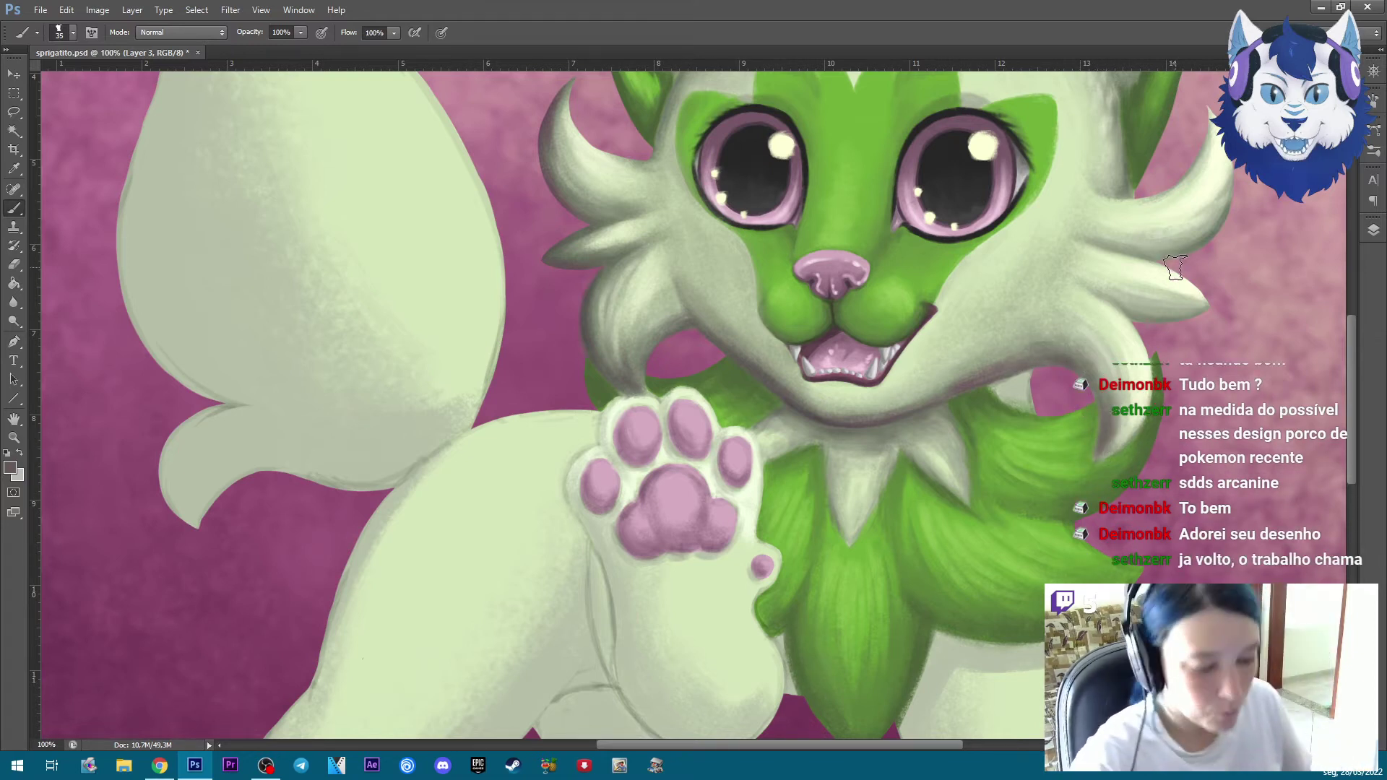
key("bracketleft")
key("bracketleft")
key("bracketleft")
key("bracketleft")
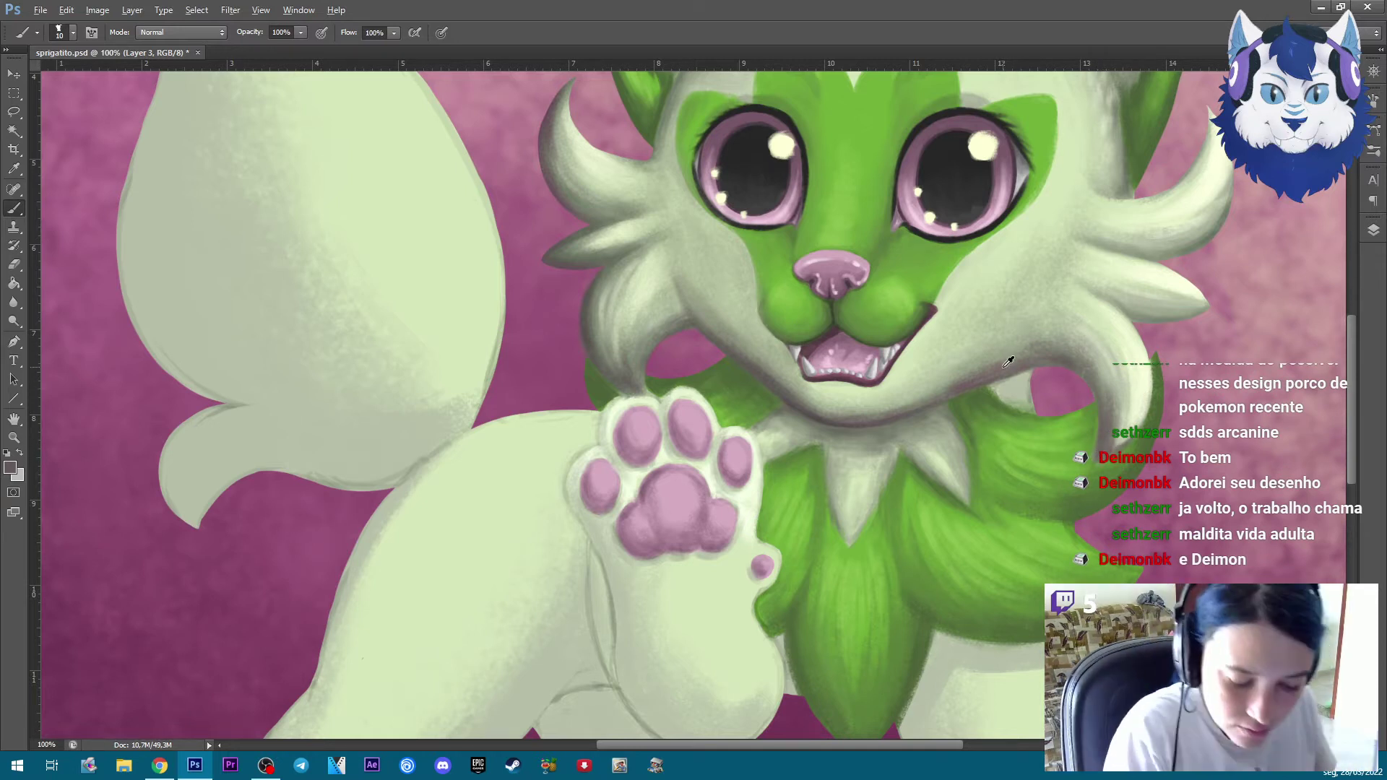
key("bracketright")
key("bracketright")
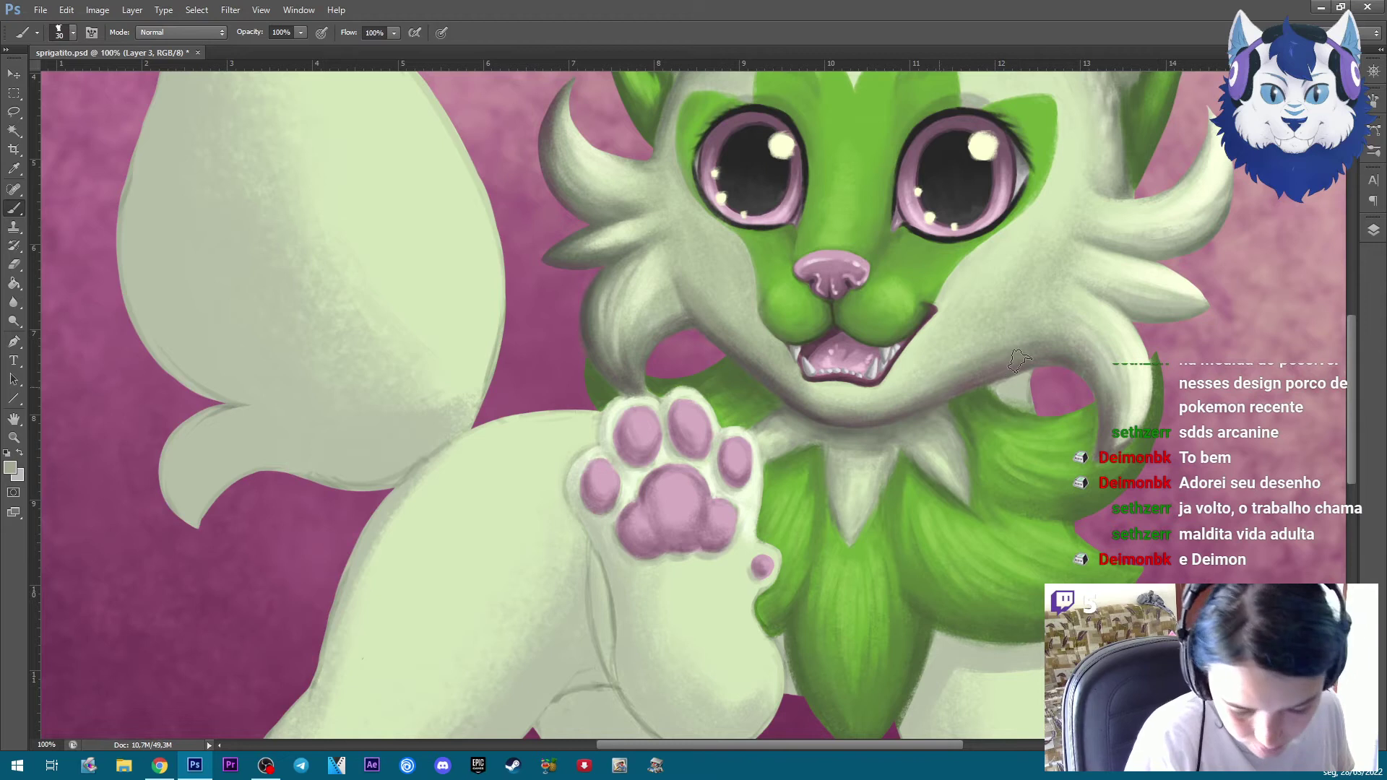
key("ctrl+minus")
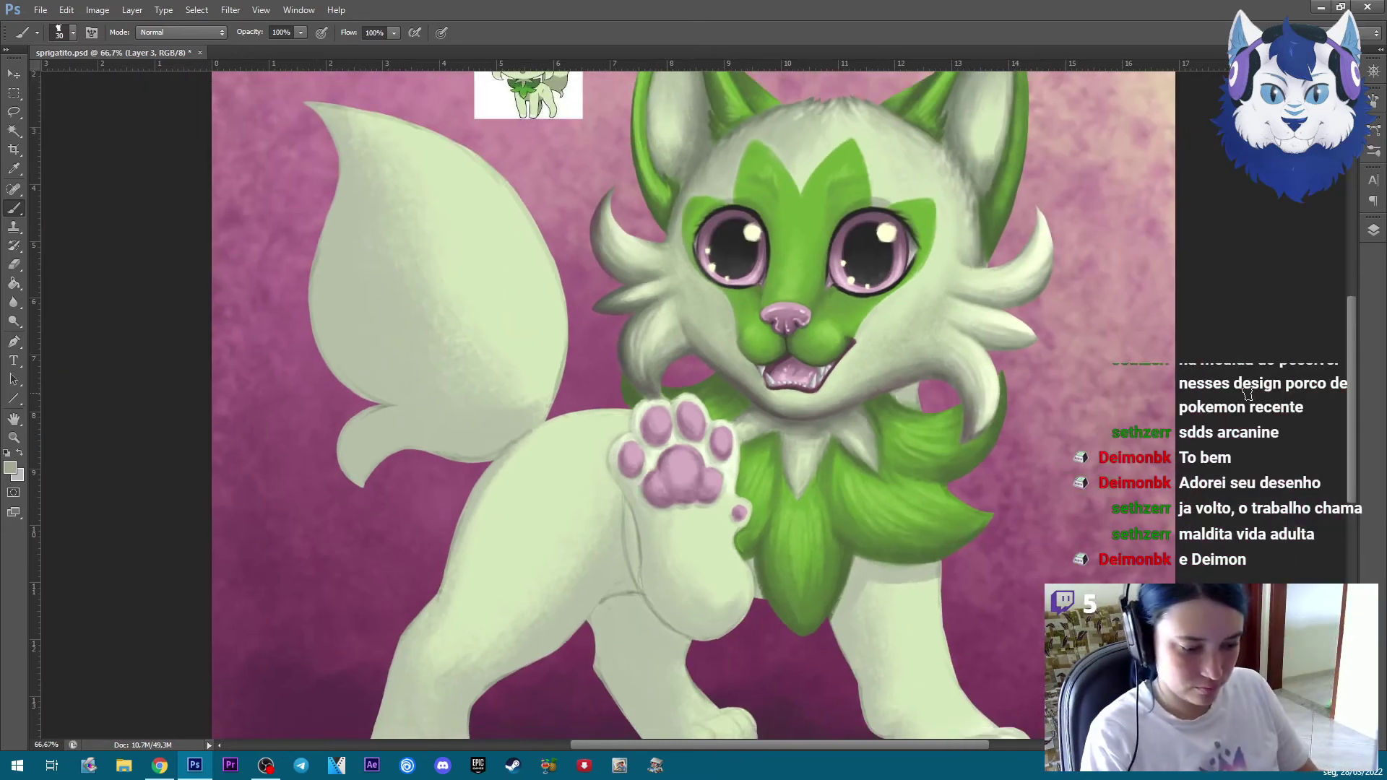
key("ctrl+plus")
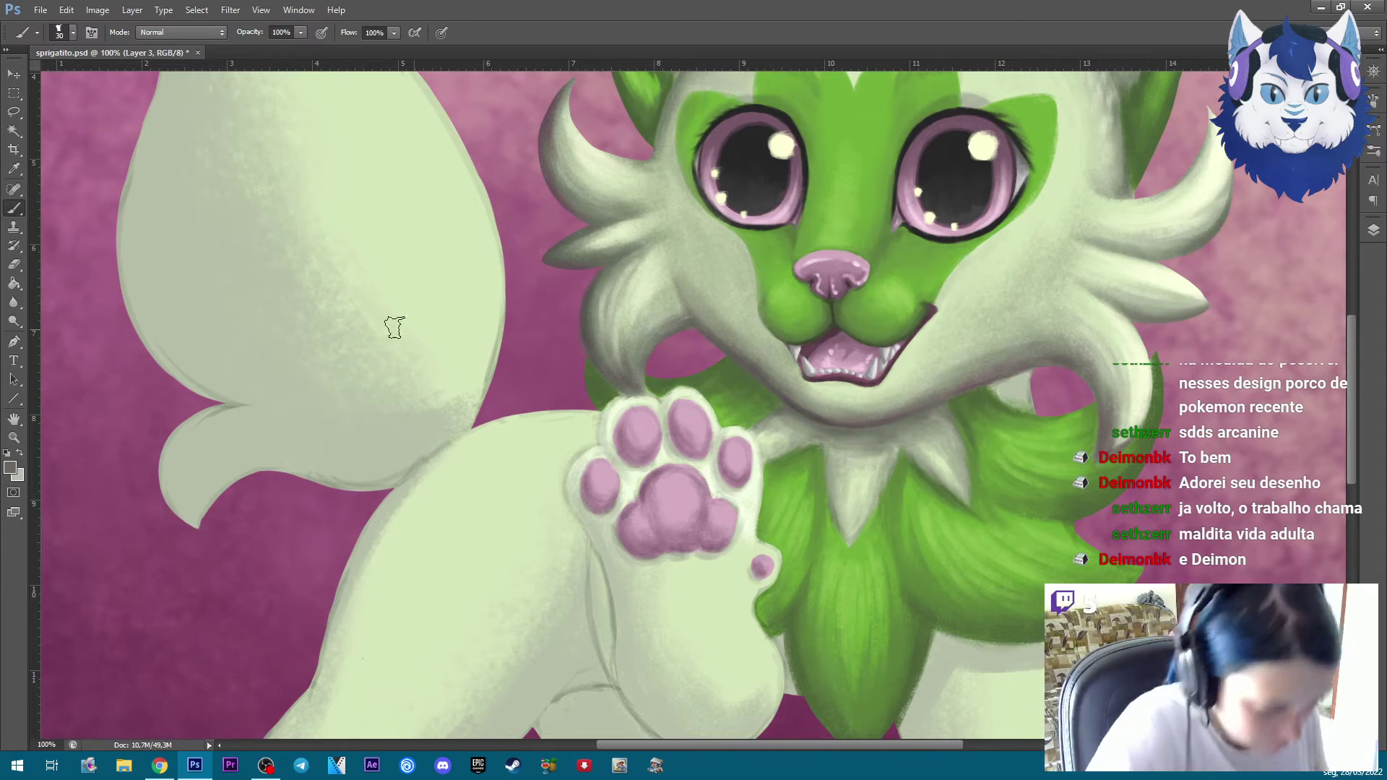
Sample the magenta background as the foreground colour, undo a stray change, and fit the view
left_click(10, 468)
left_click(533, 377)
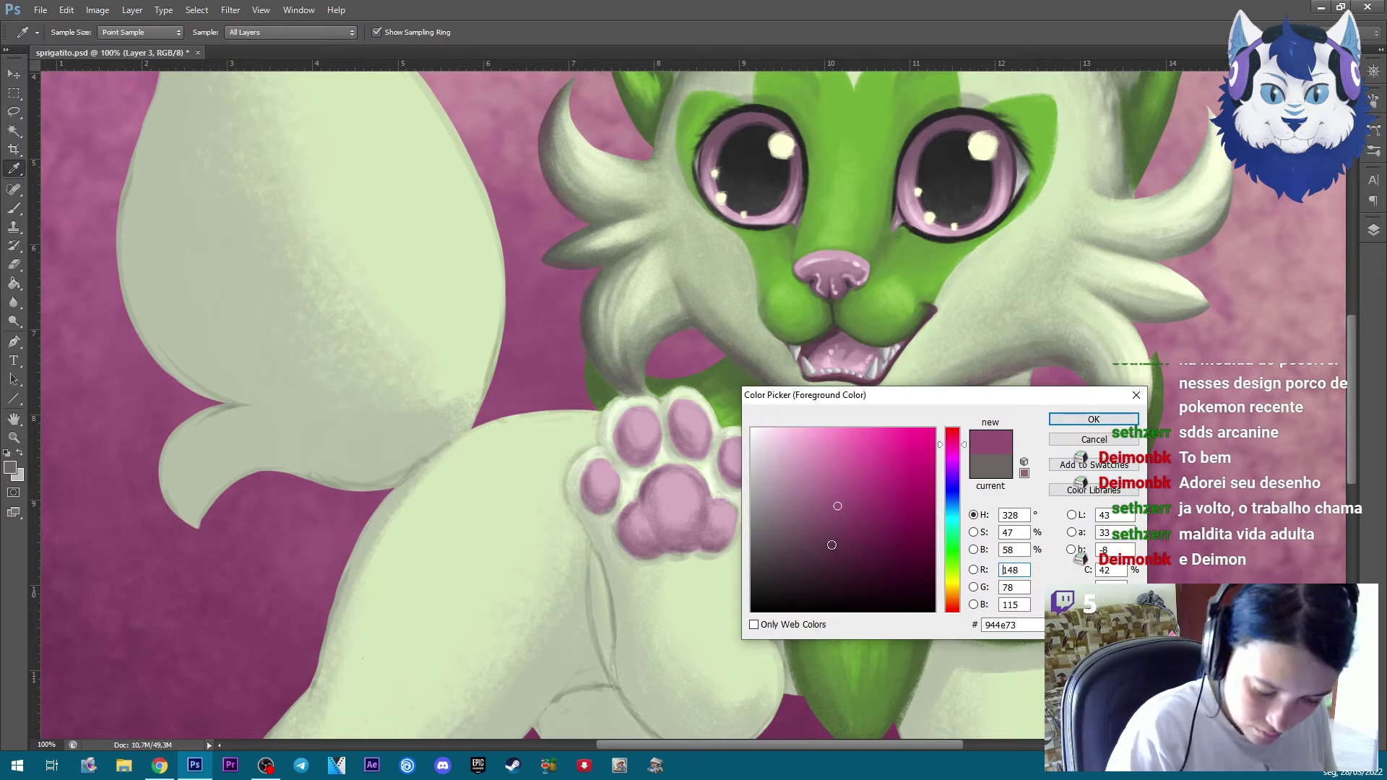
left_click(1094, 419)
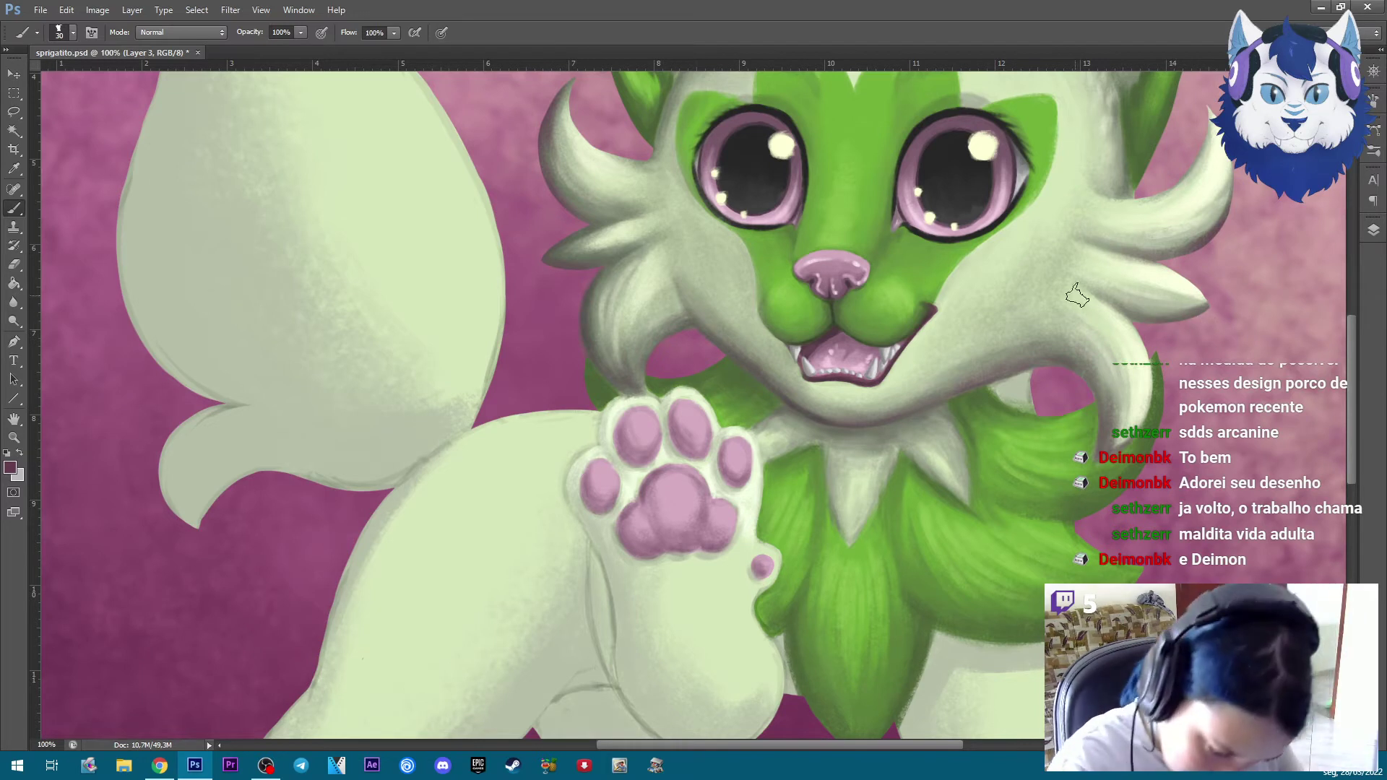
key("ctrl+z")
key("ctrl+0")
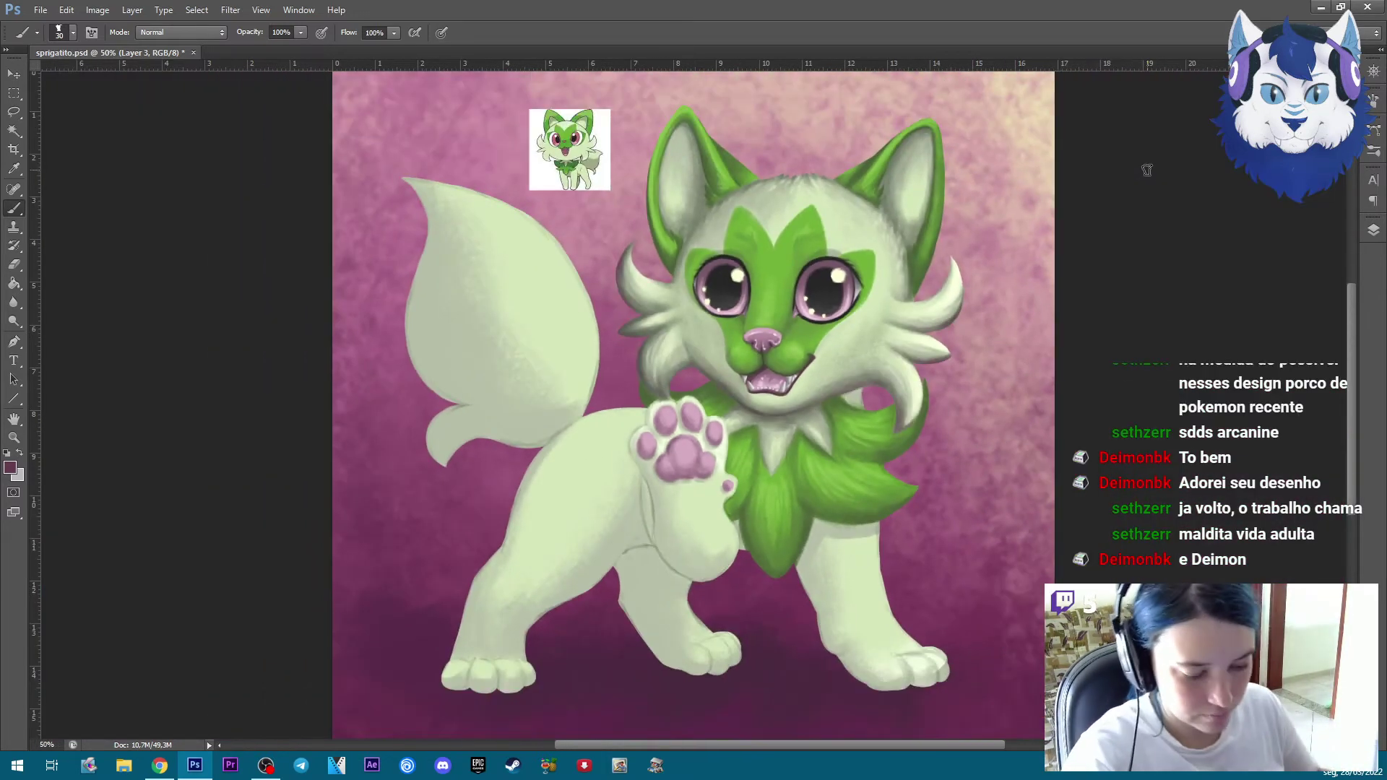
Zoom in on the face and paint darker strokes along the right ear's inner edge
key("ctrl+plus")
key("ctrl+plus")
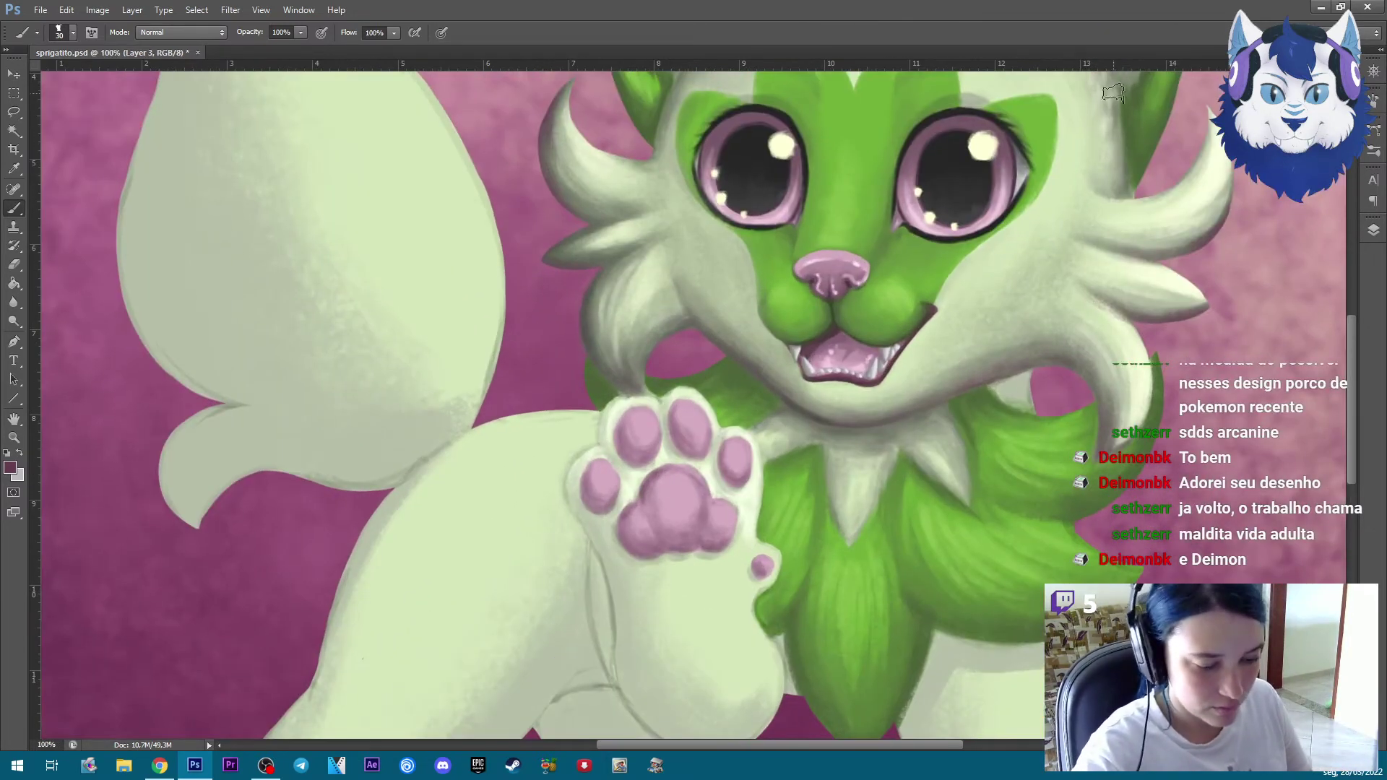
key("ctrl+plus")
key("bracketleft")
key("bracketleft")
key("bracketleft")
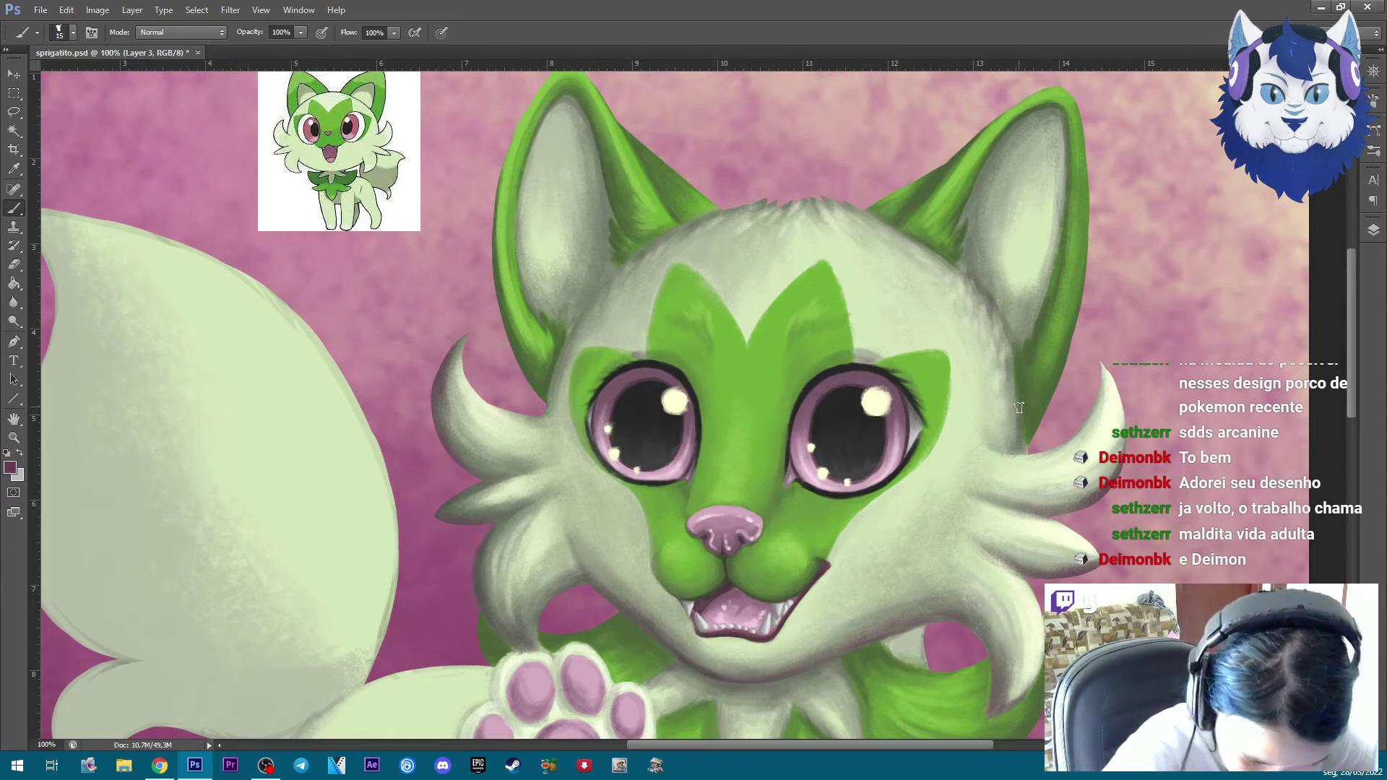
key("bracketright")
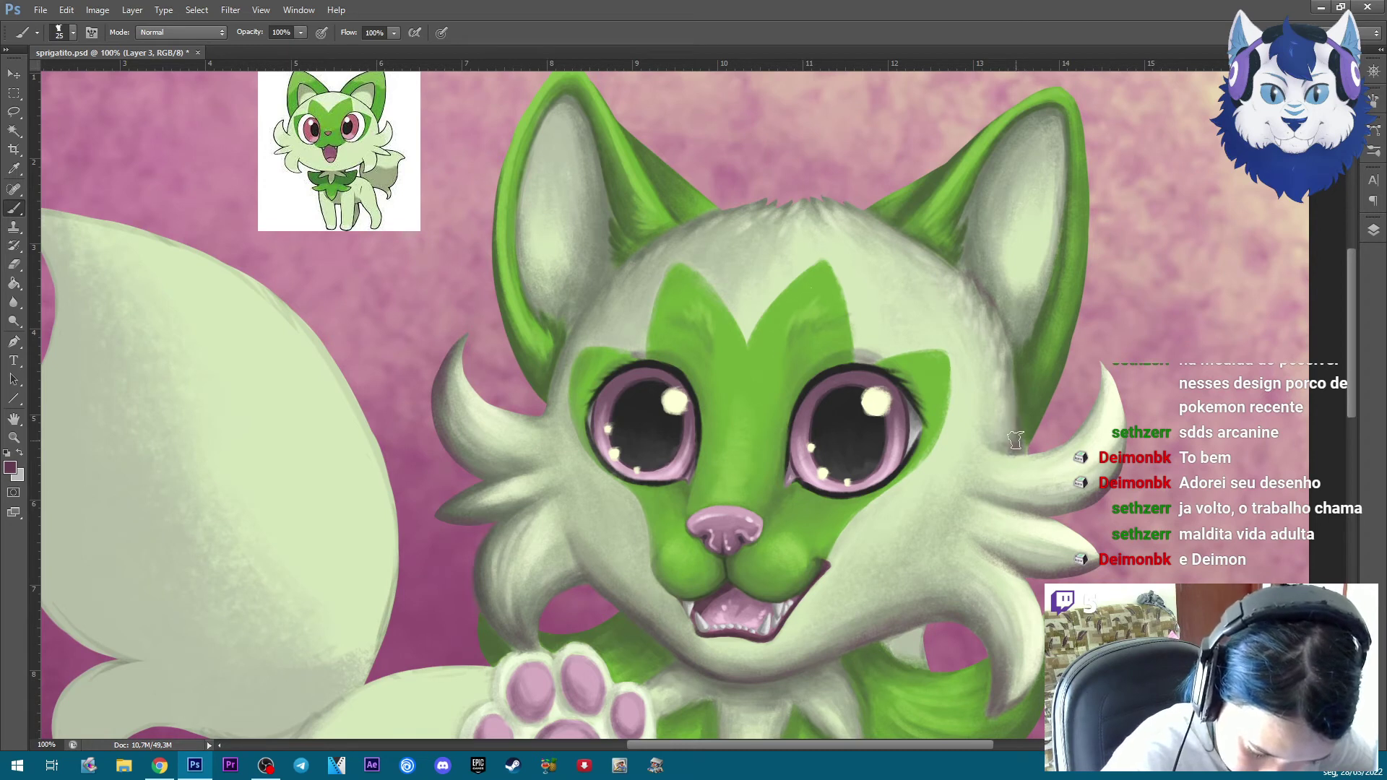
key("bracketleft")
key("bracketleft")
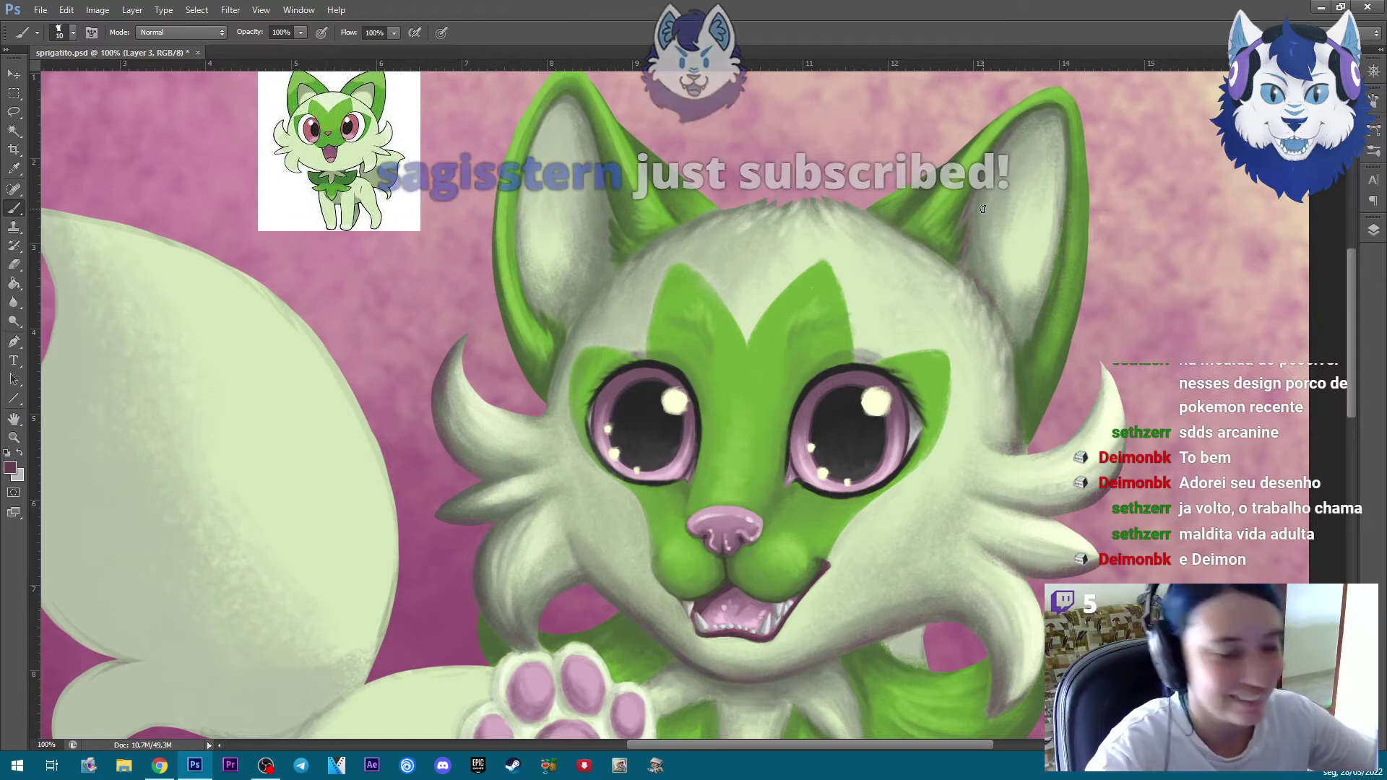
key("bracketright")
key("bracketright")
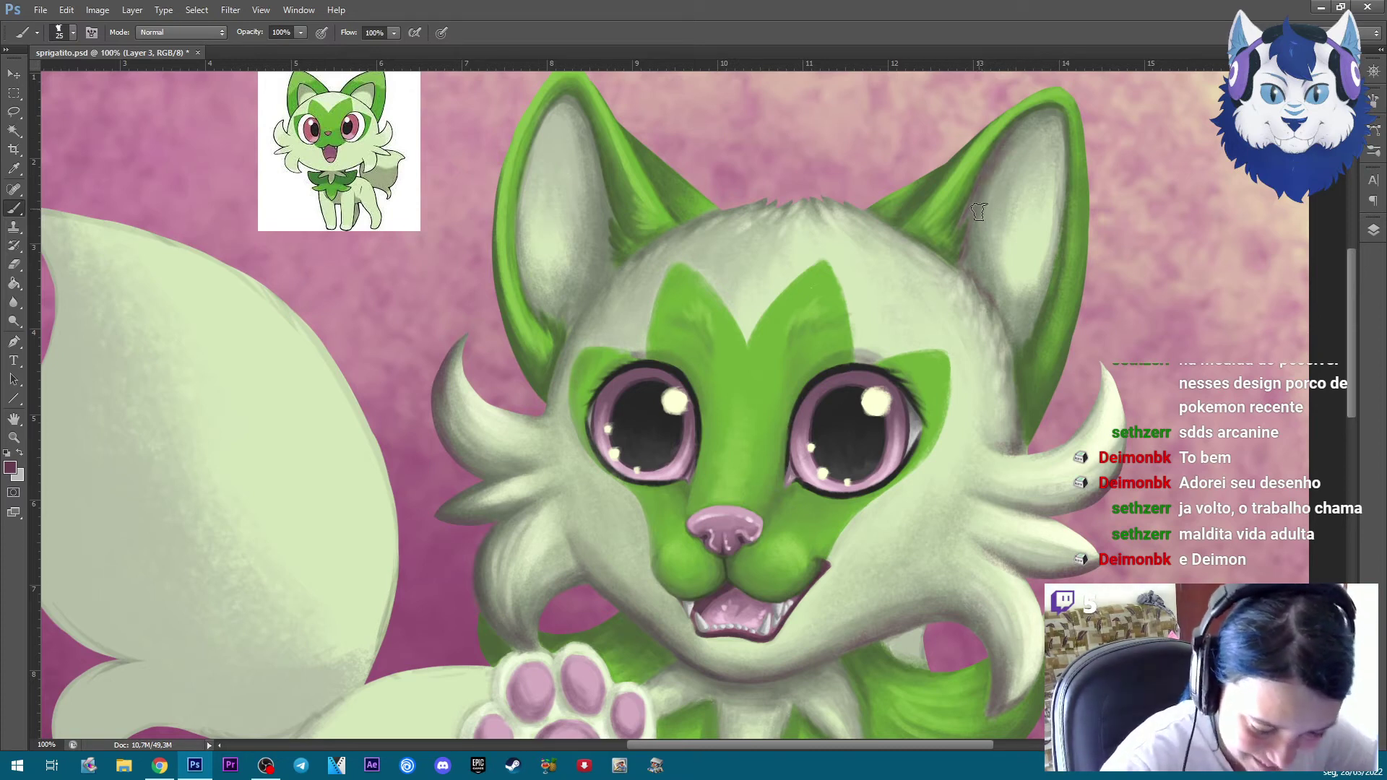
left_click_drag(970, 249, 984, 307)
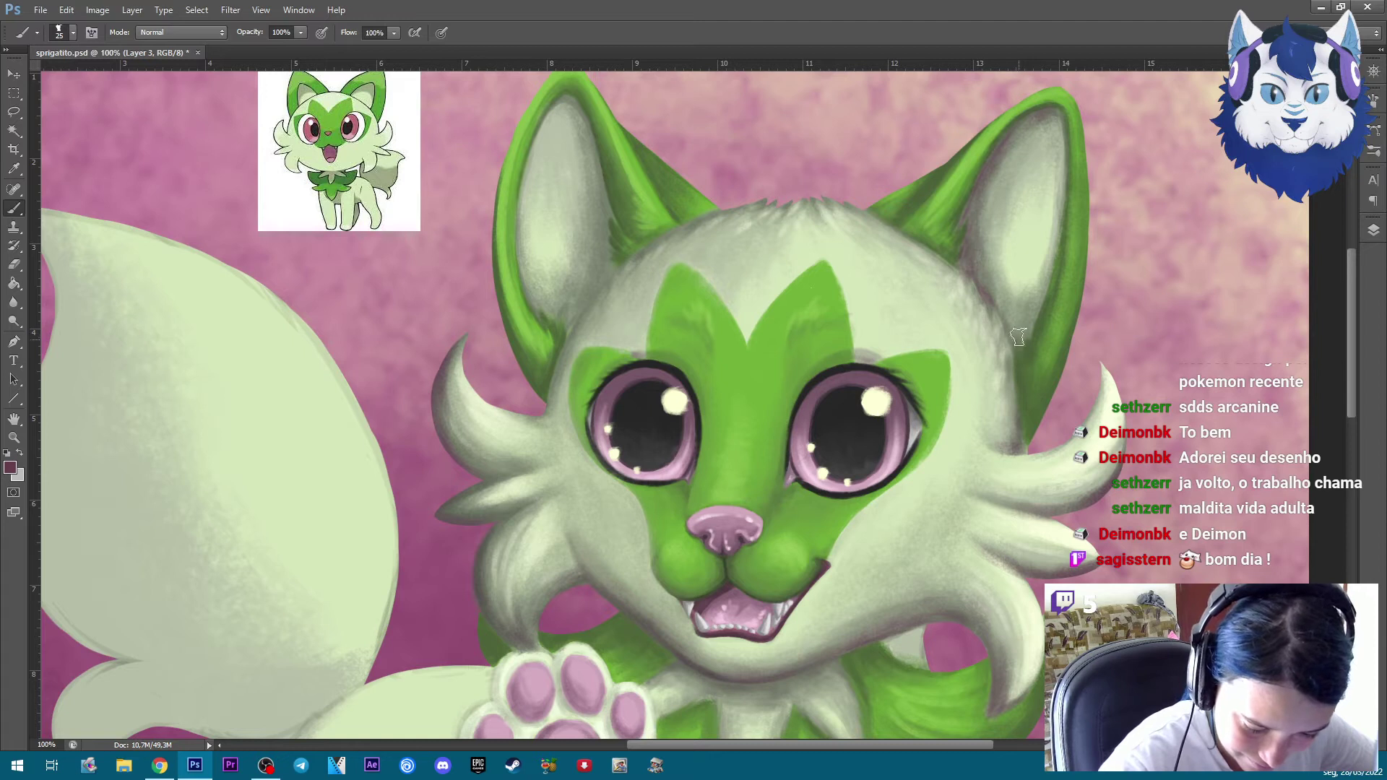
left_click_drag(968, 281, 999, 316)
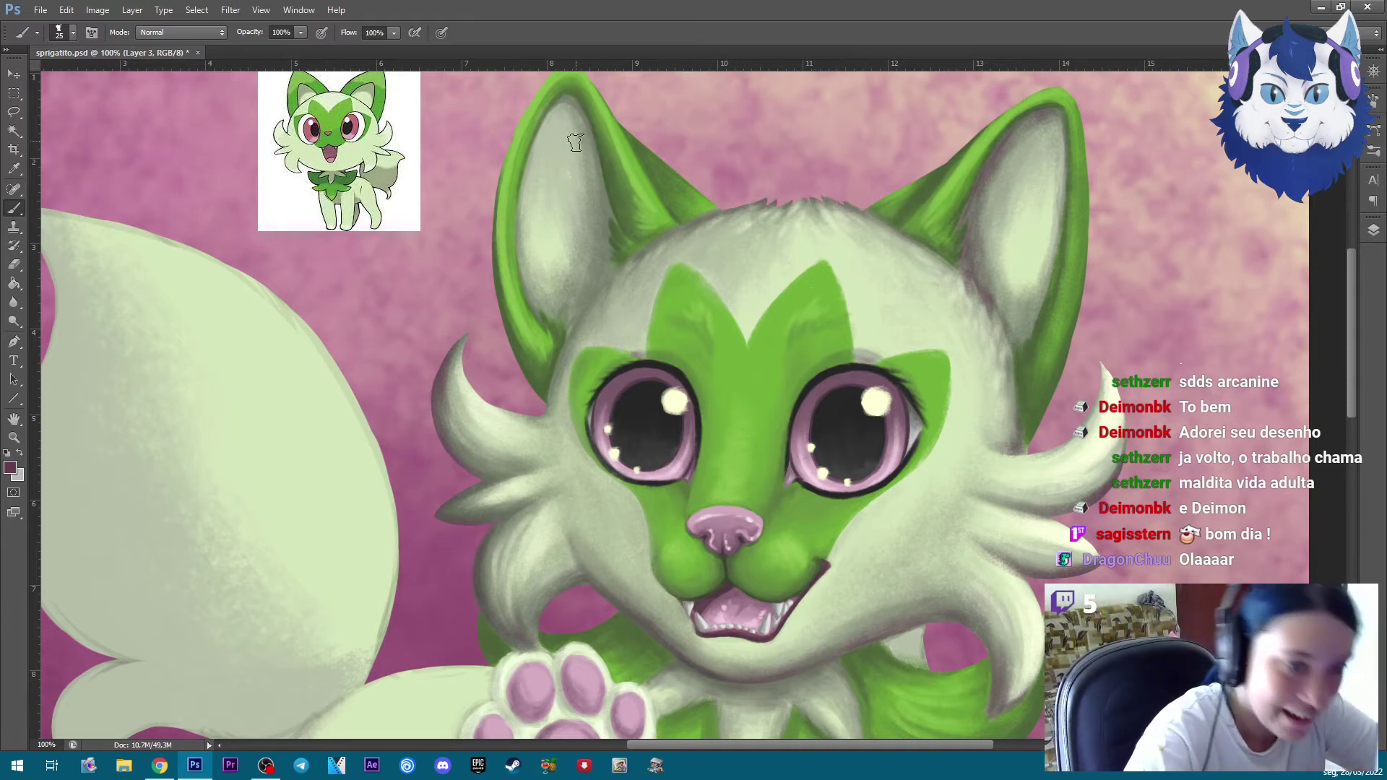
Brush a dark pink stroke along the left ear's seam with the head, then zoom out
key("ctrl+plus")
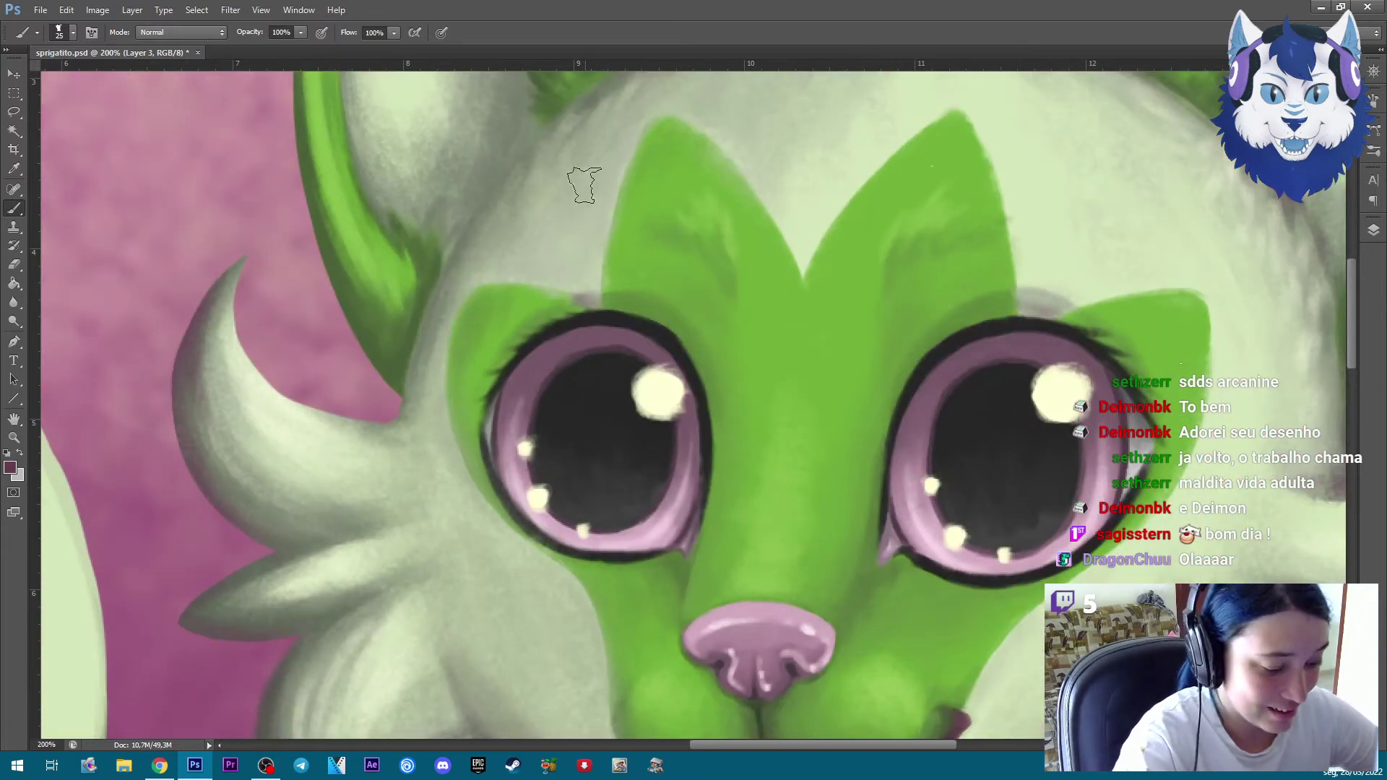
left_click_drag(675, 229, 785, 440)
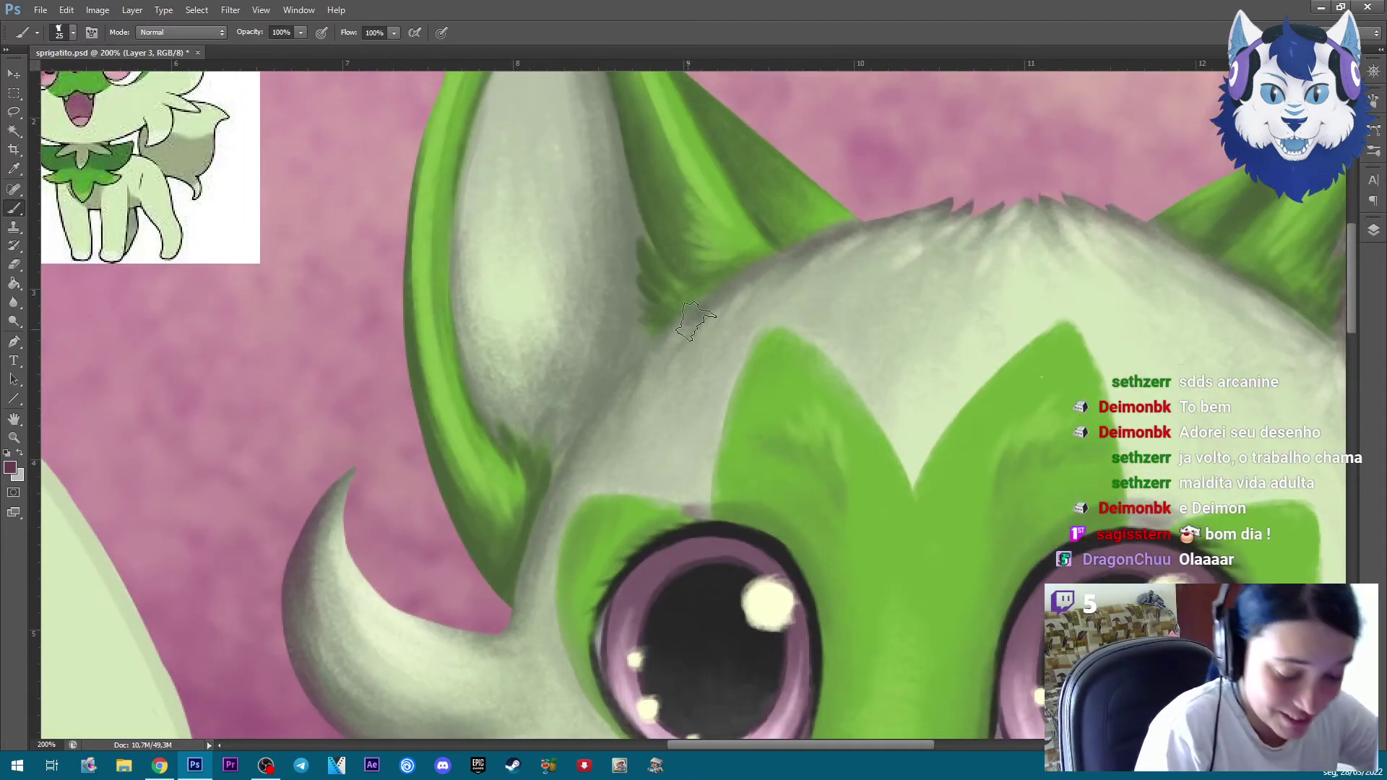
left_click_drag(722, 289, 557, 534)
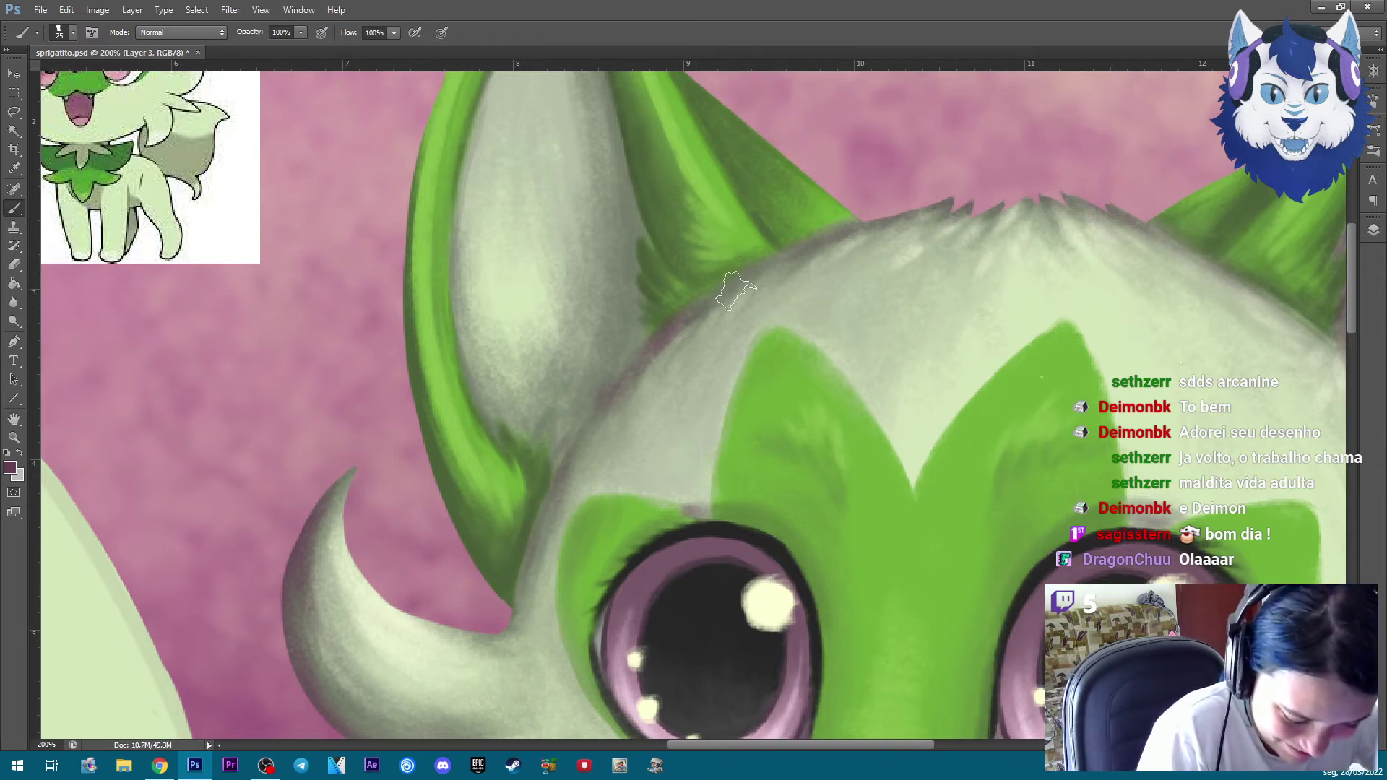
left_click_drag(737, 309, 761, 470)
key("bracketleft")
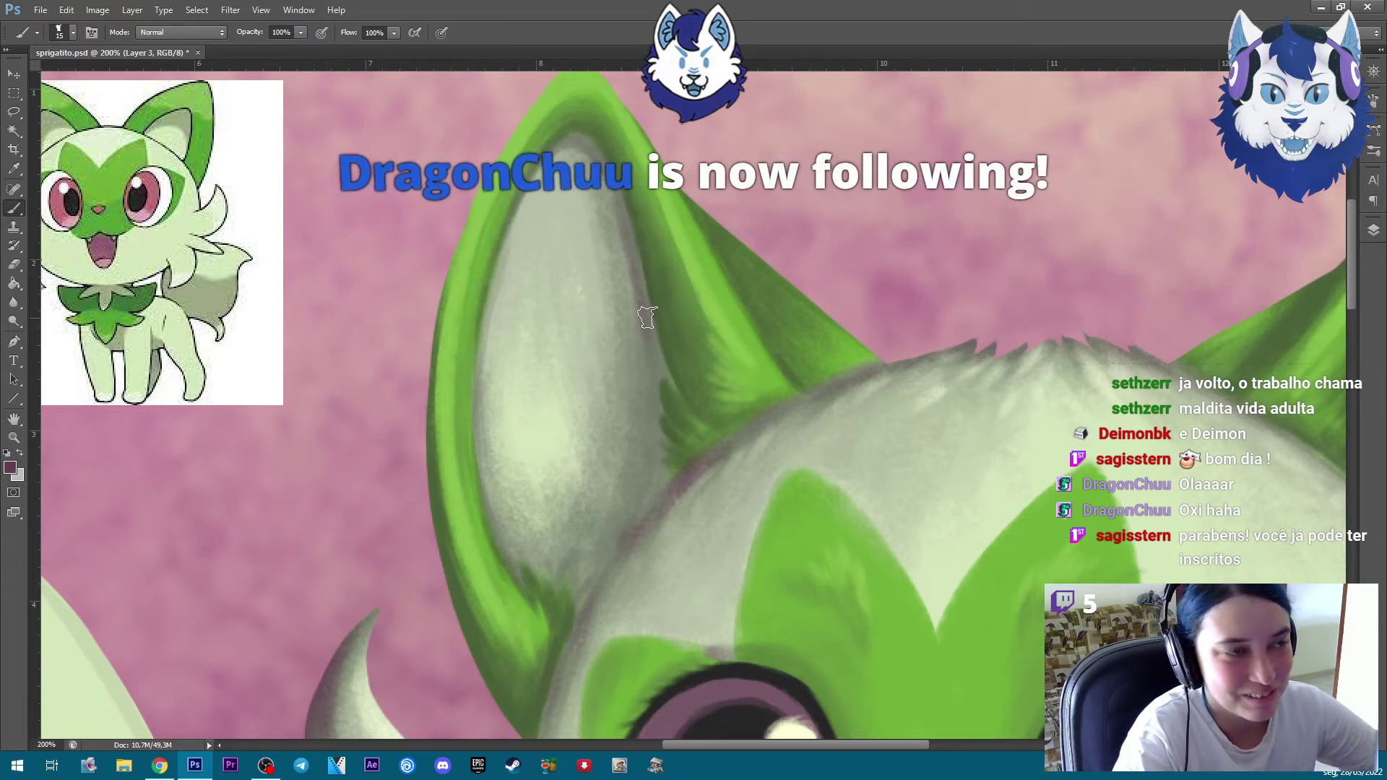
key("bracketleft")
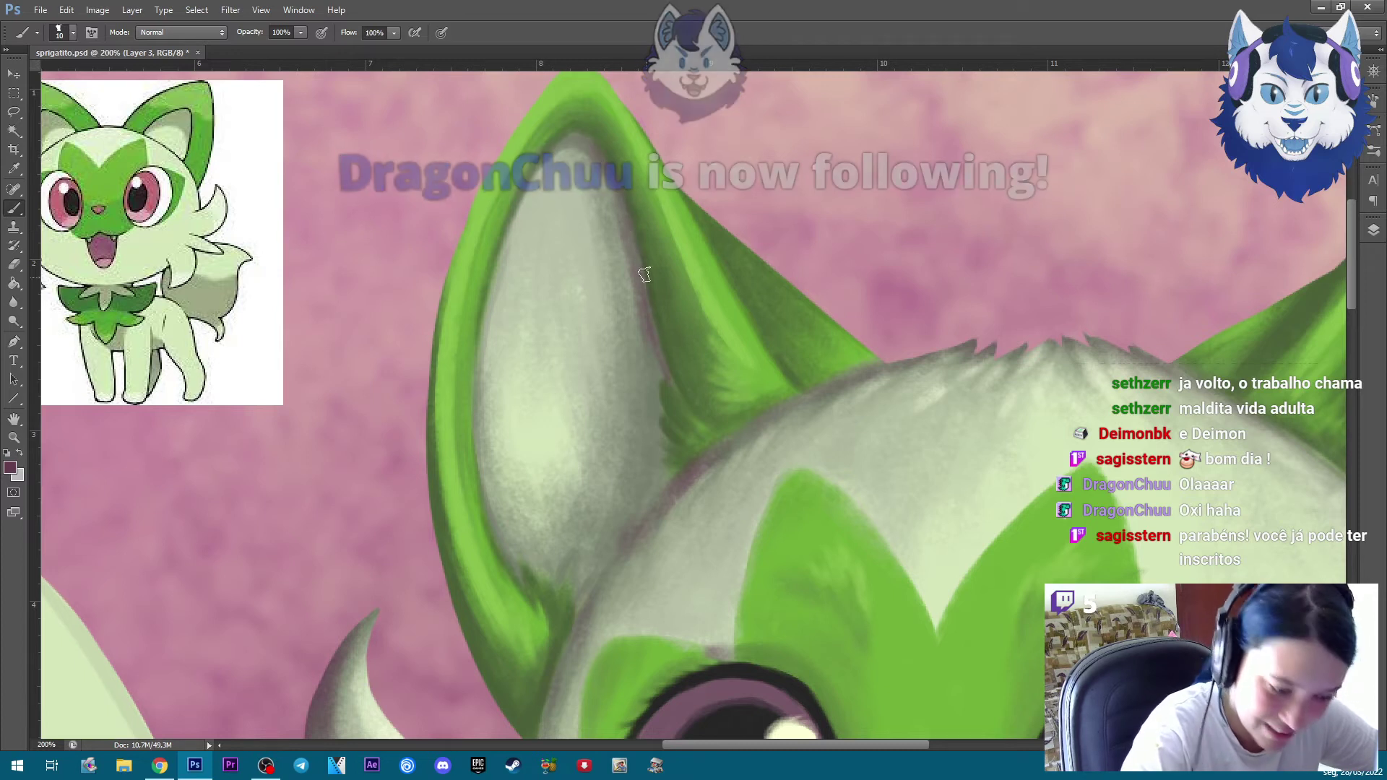
key("bracketright")
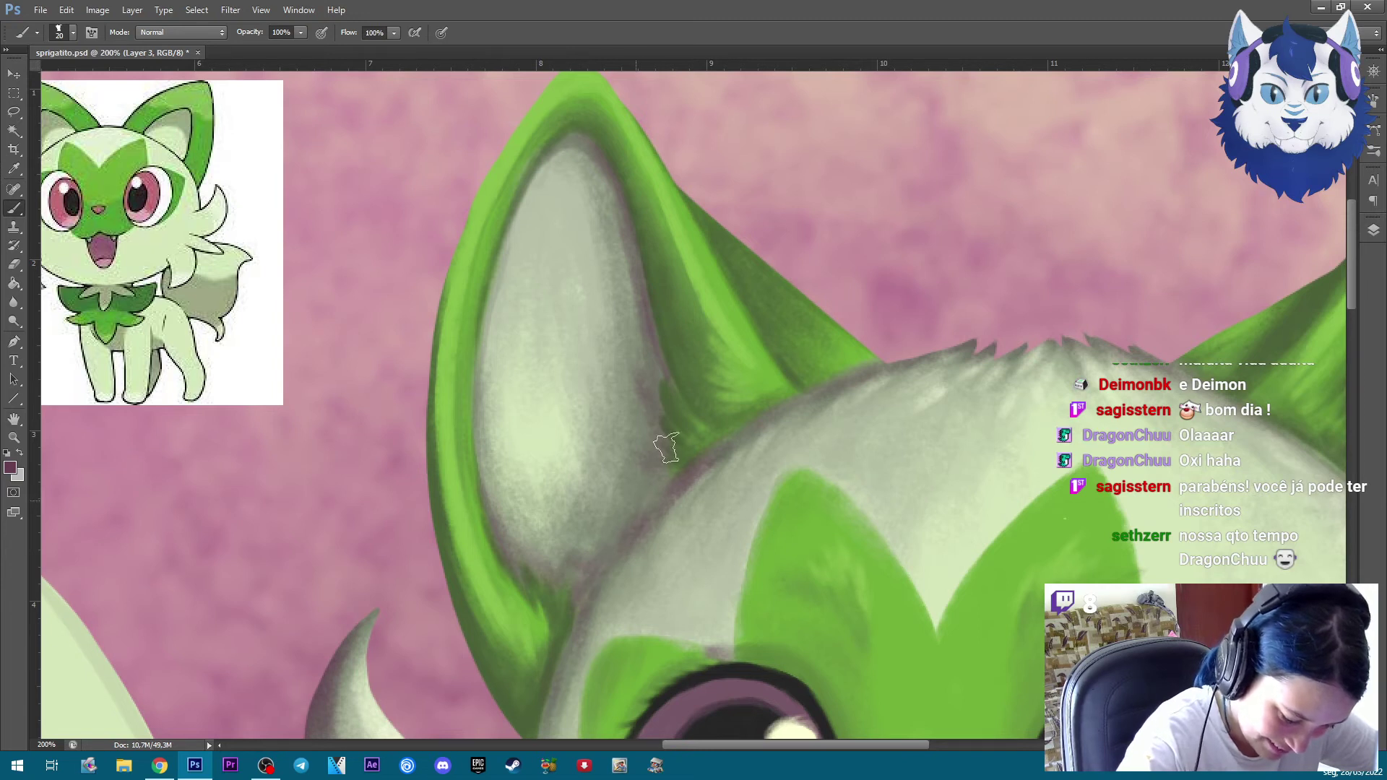
key("ctrl+minus")
key("ctrl+minus")
key("ctrl+minus")
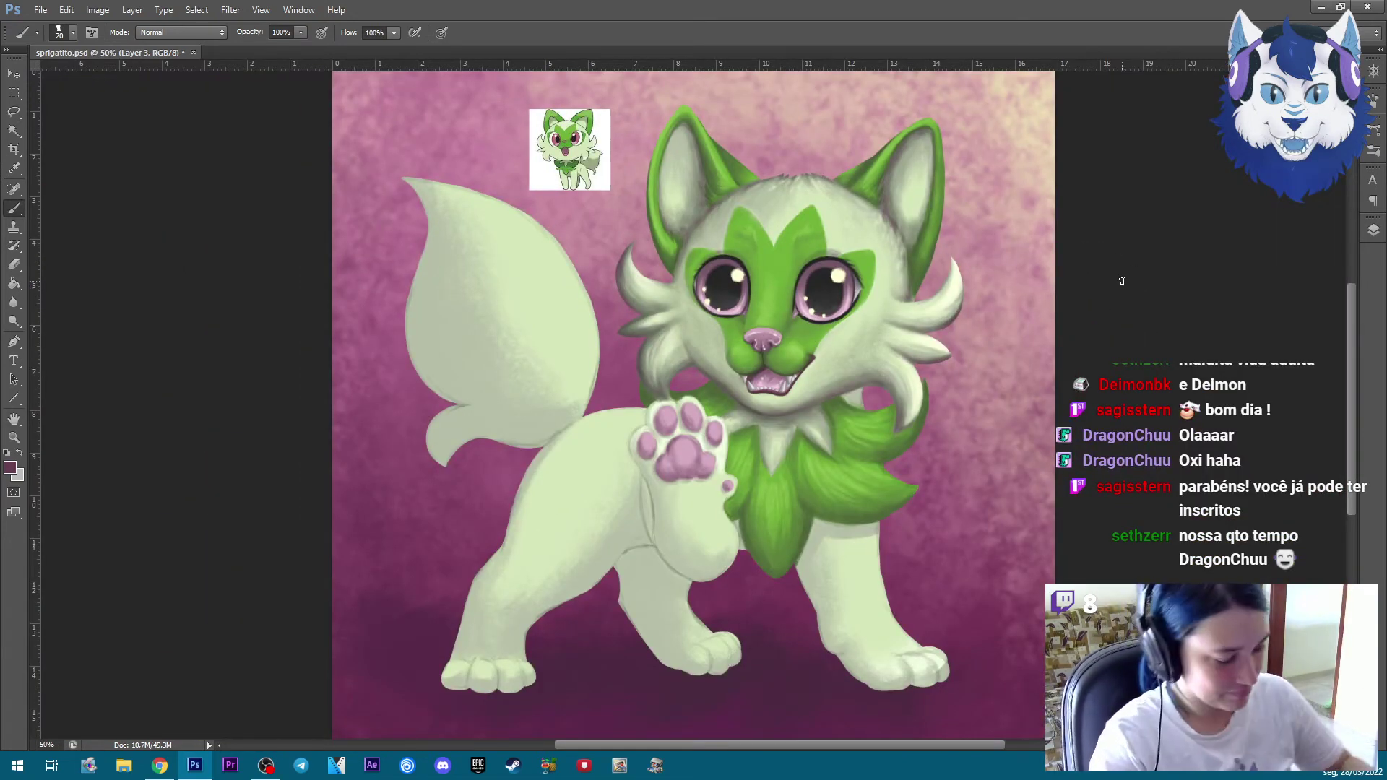
Sample the light cream fur colour with a size-35 brush, then zoom out to 66.7%
key("ctrl+plus")
key("ctrl+plus")
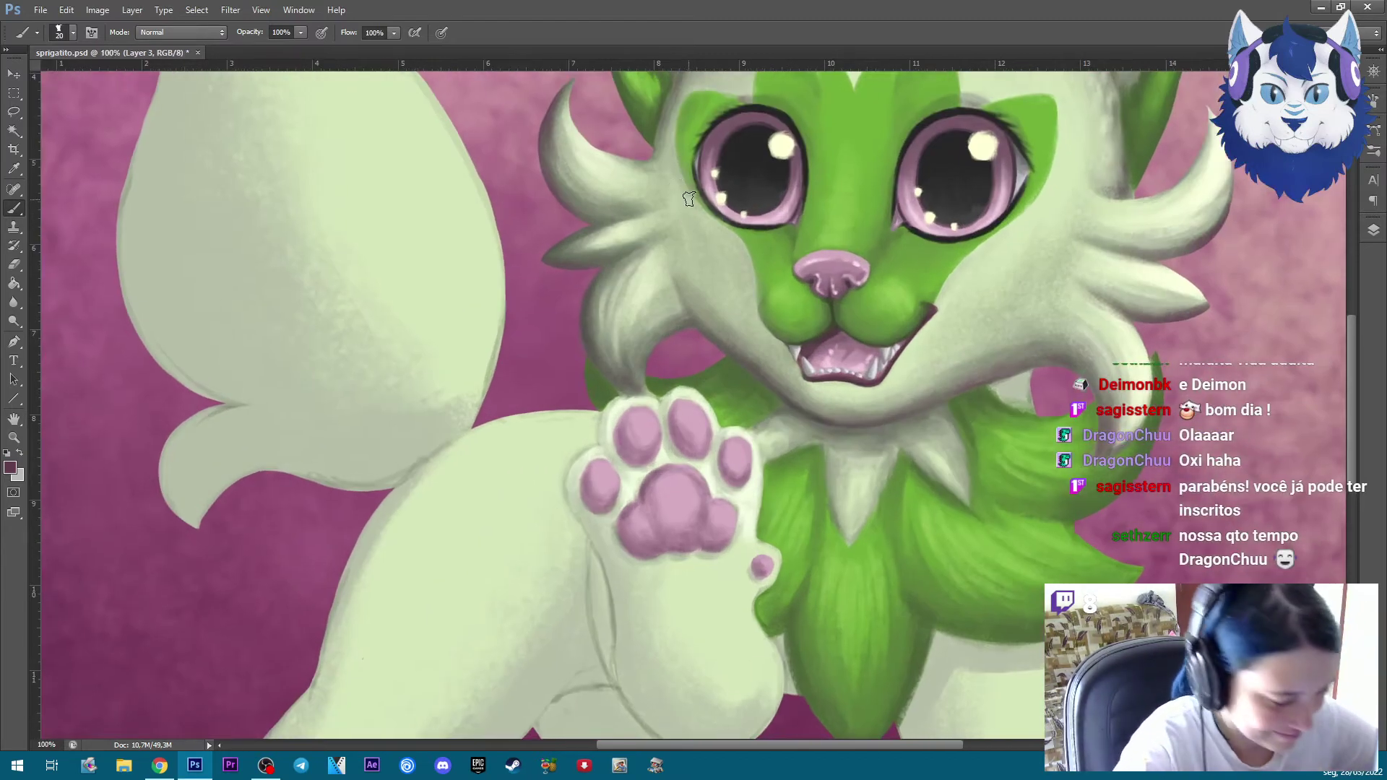
scroll(672, 188, "up", 3)
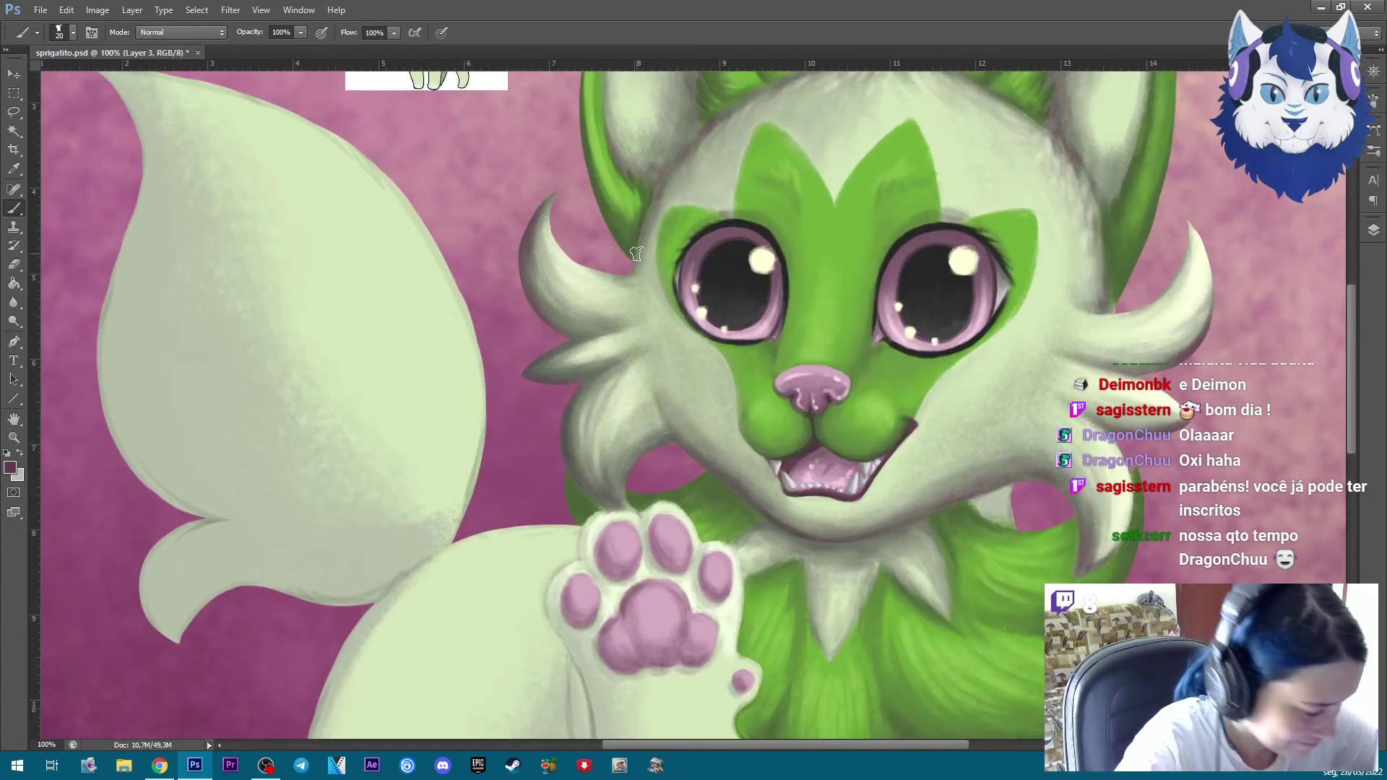
key("bracketright")
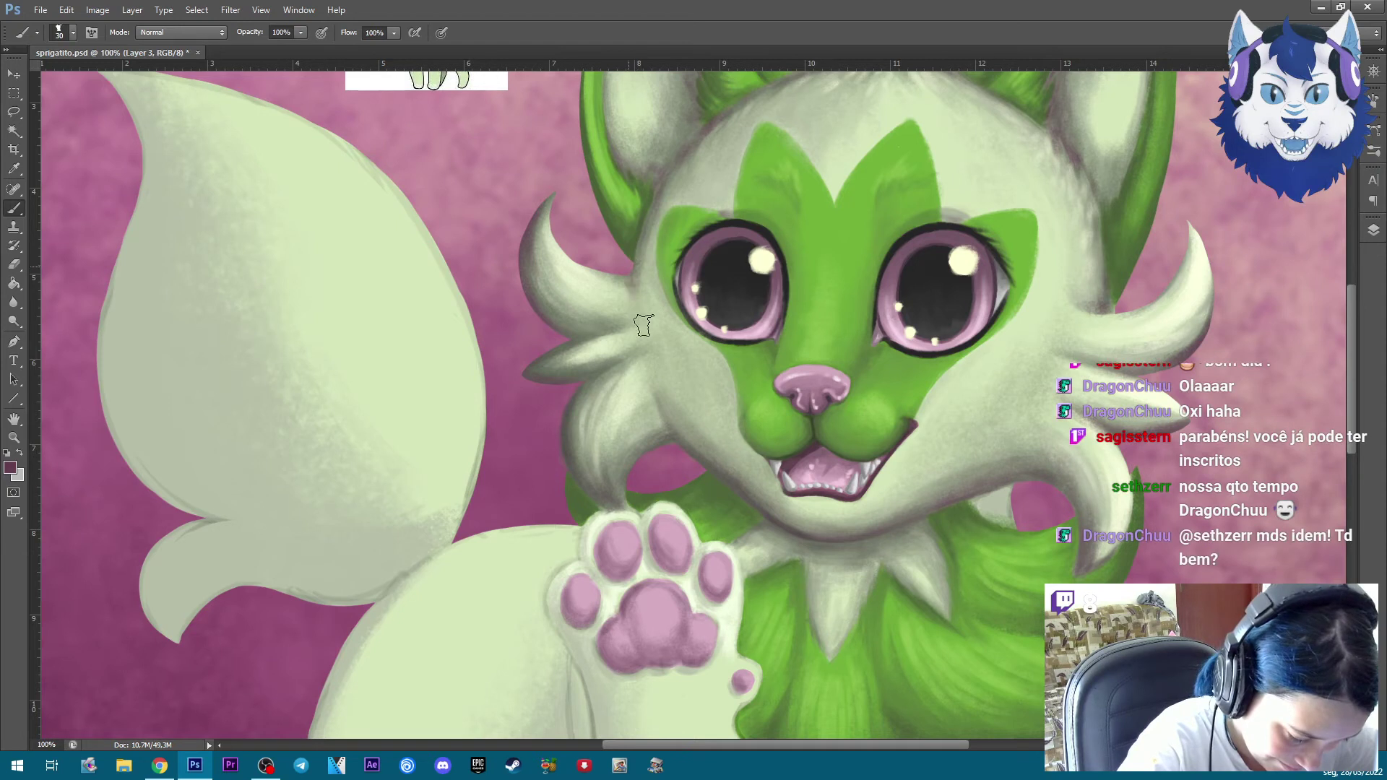
key("ctrl+minus")
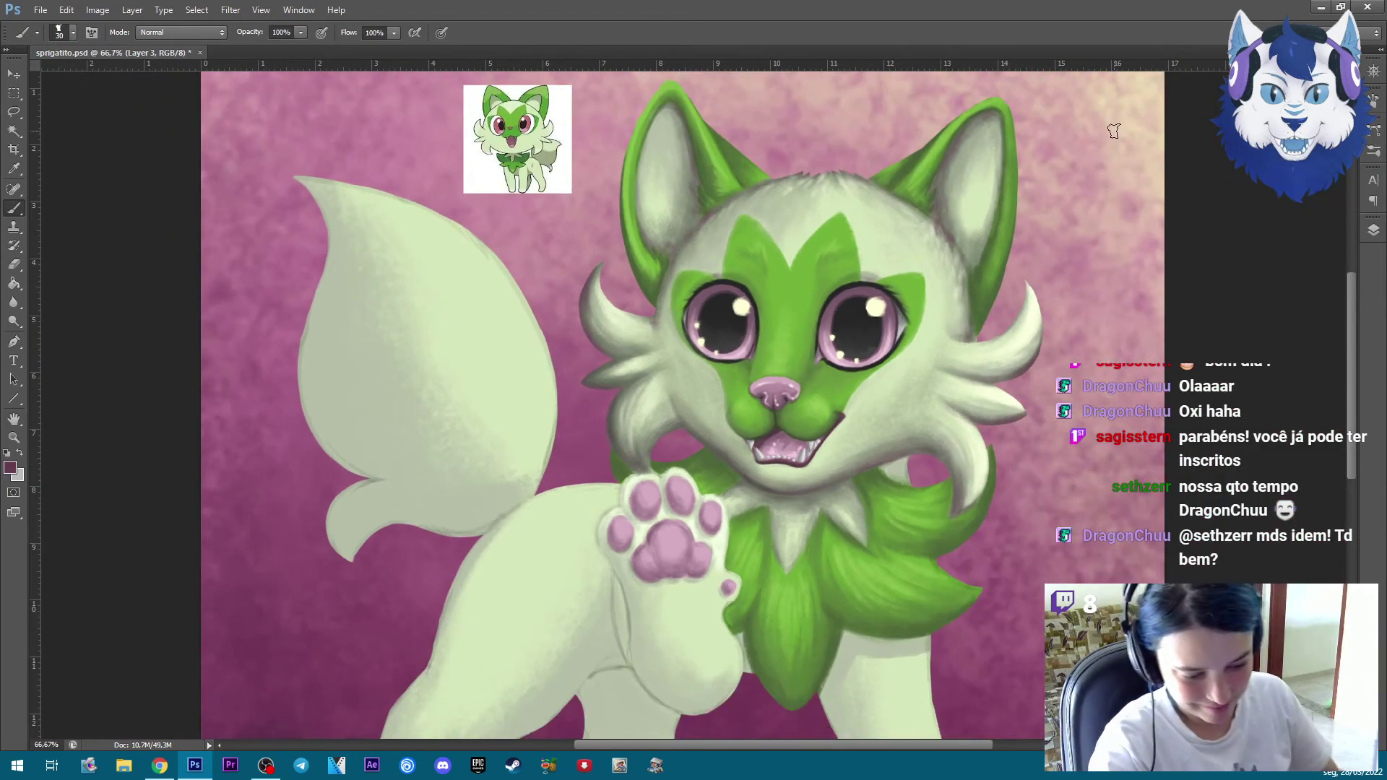
key("ctrl+plus")
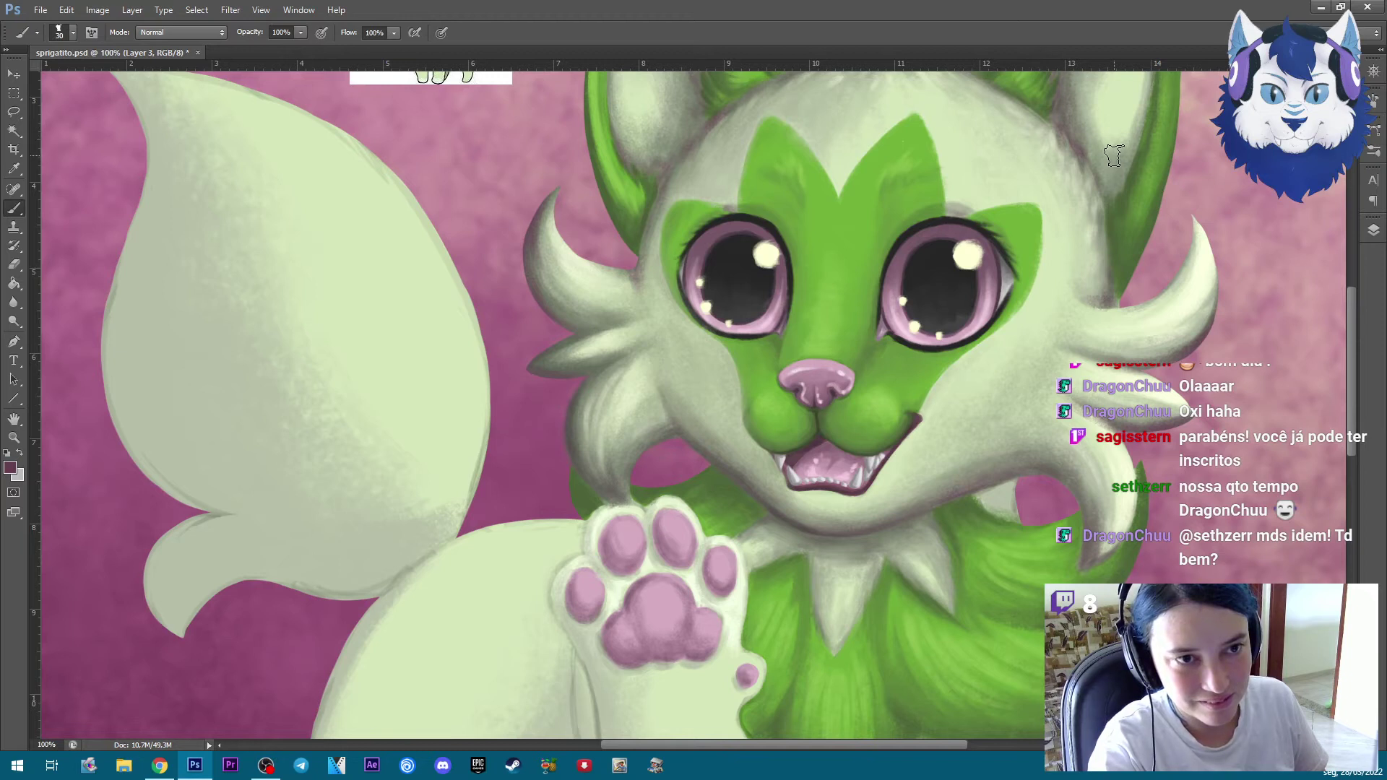
left_click(980, 480, "alt")
key("bracketright")
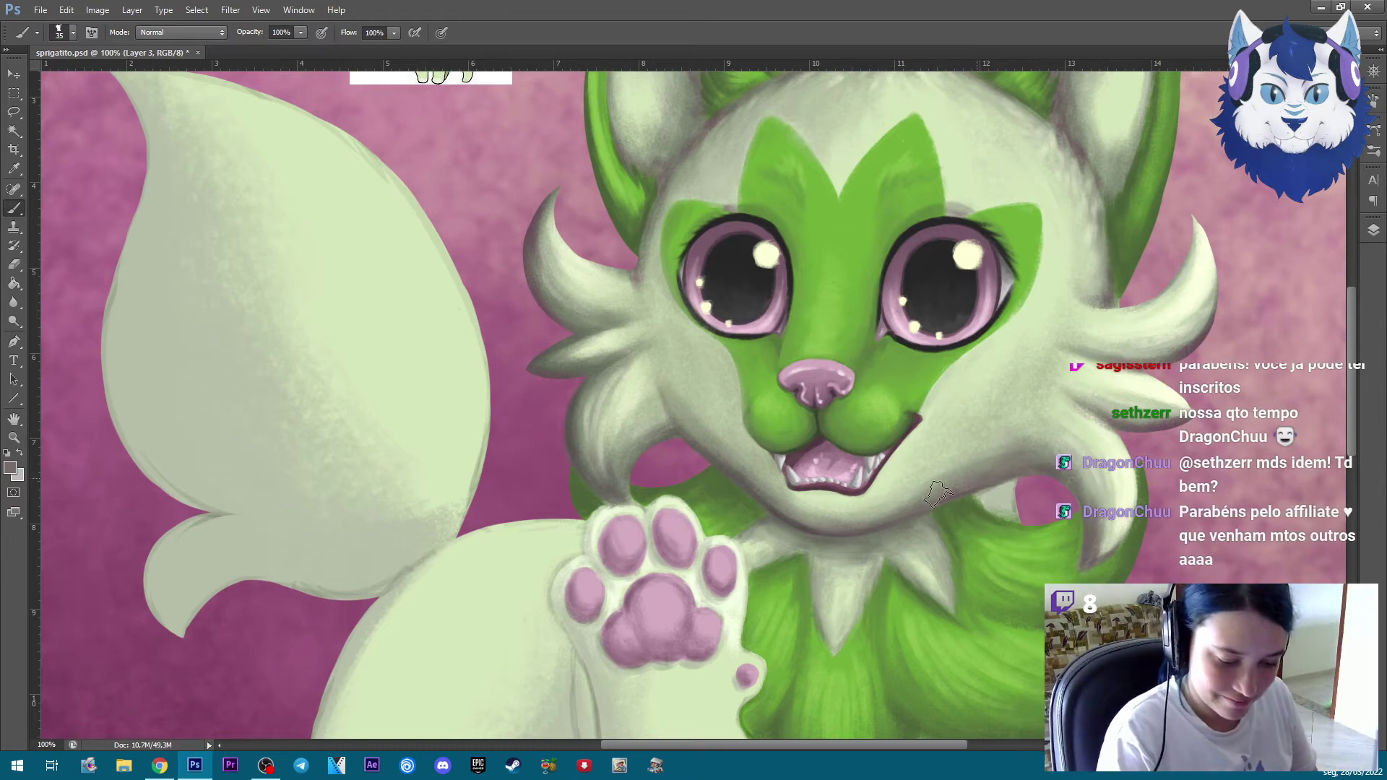
key("ctrl+minus")
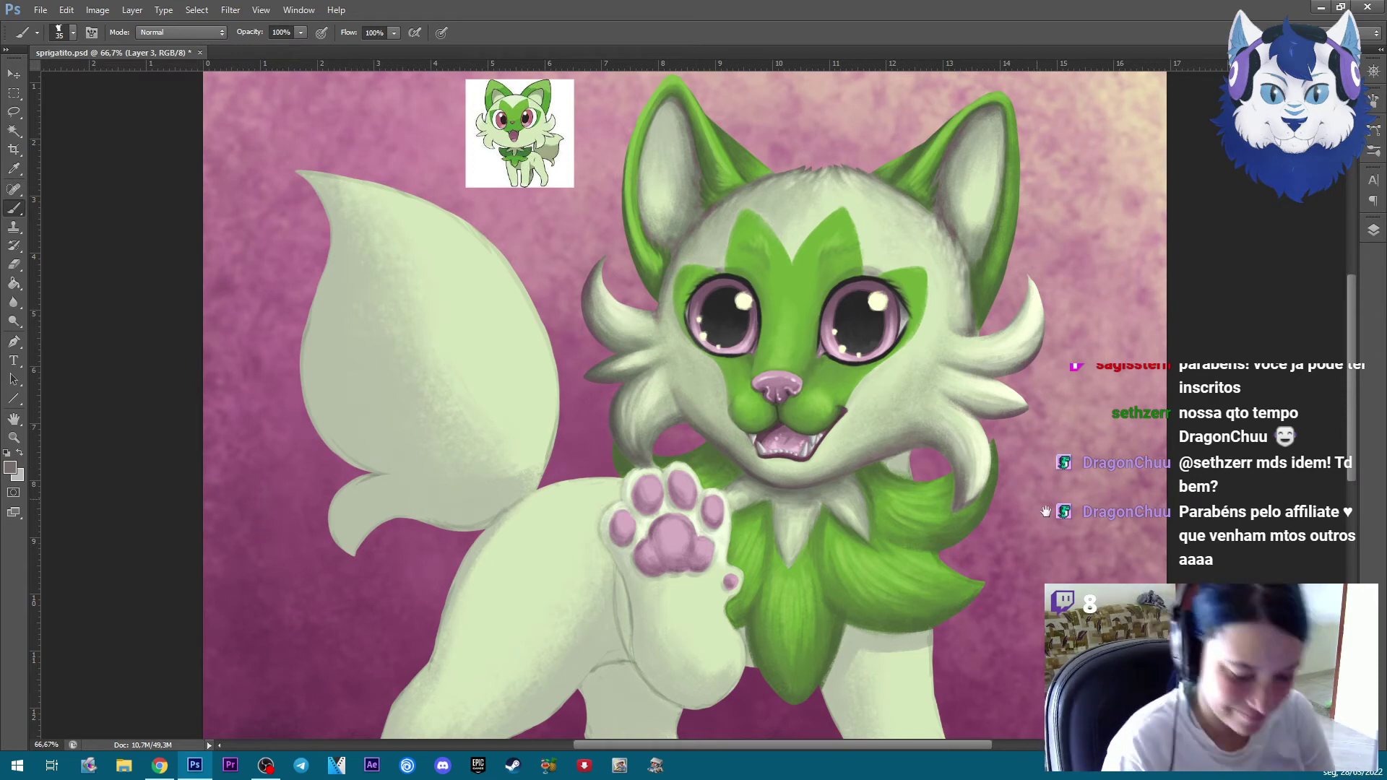
scroll(1150, 422, "down", 3)
scroll(1143, 435, "down", 1)
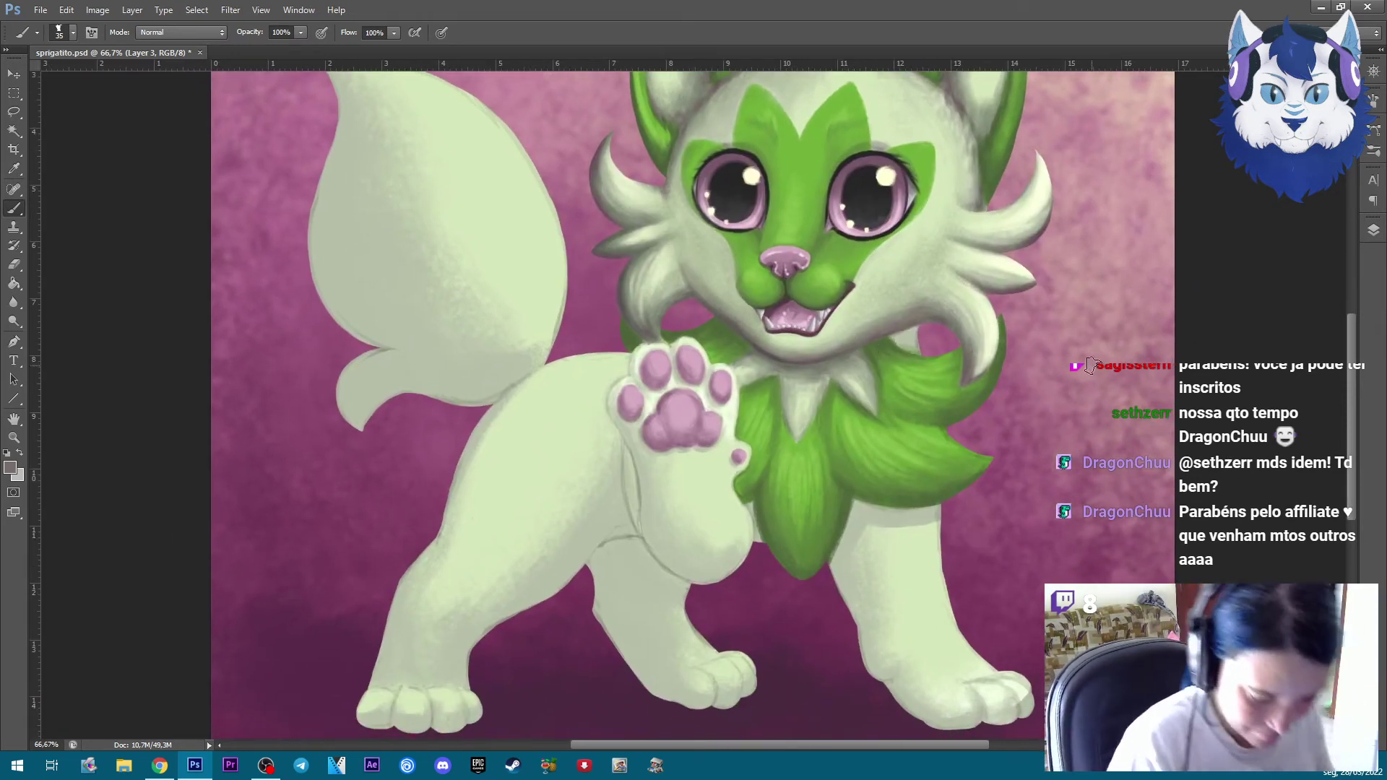
left_click_drag(1091, 369, 996, 446)
key("ctrl+plus")
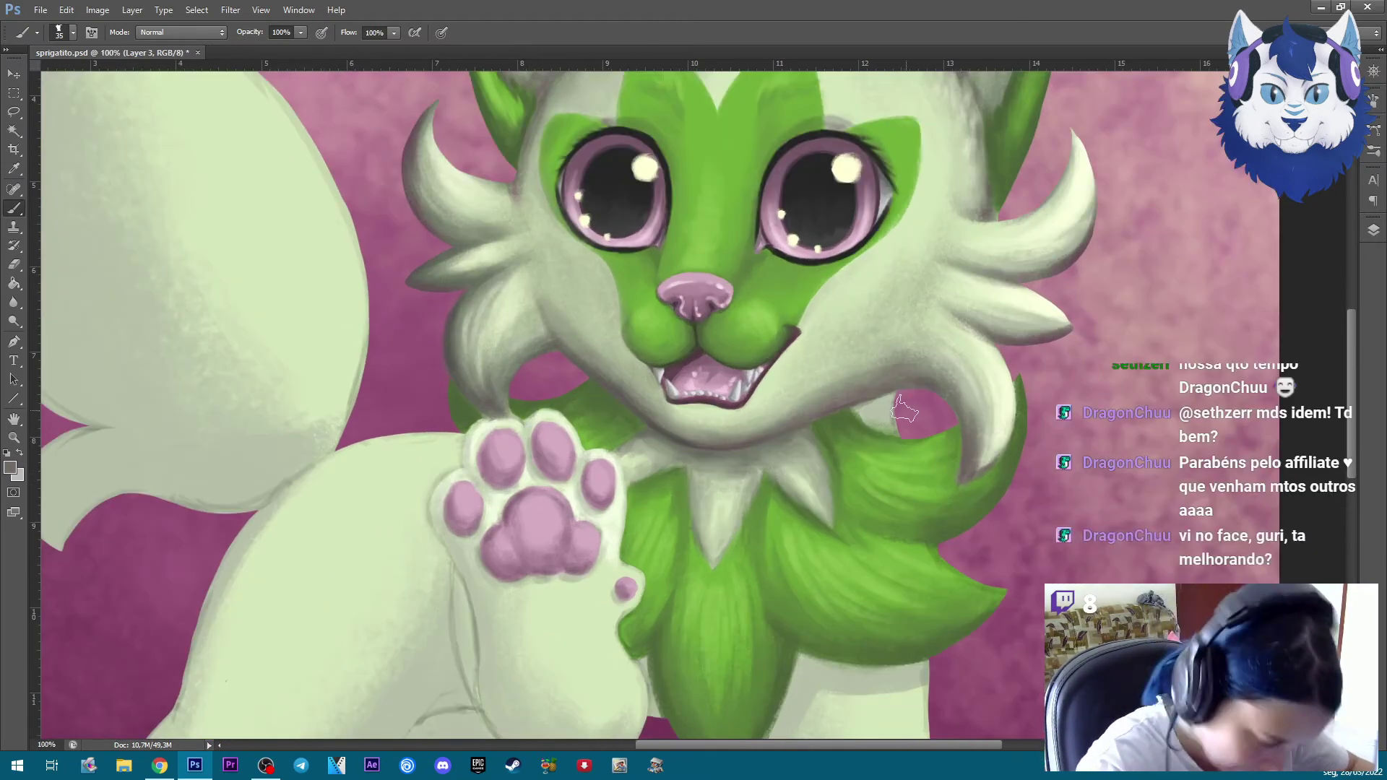
key("bracketleft")
key("bracketleft")
key("bracketleft")
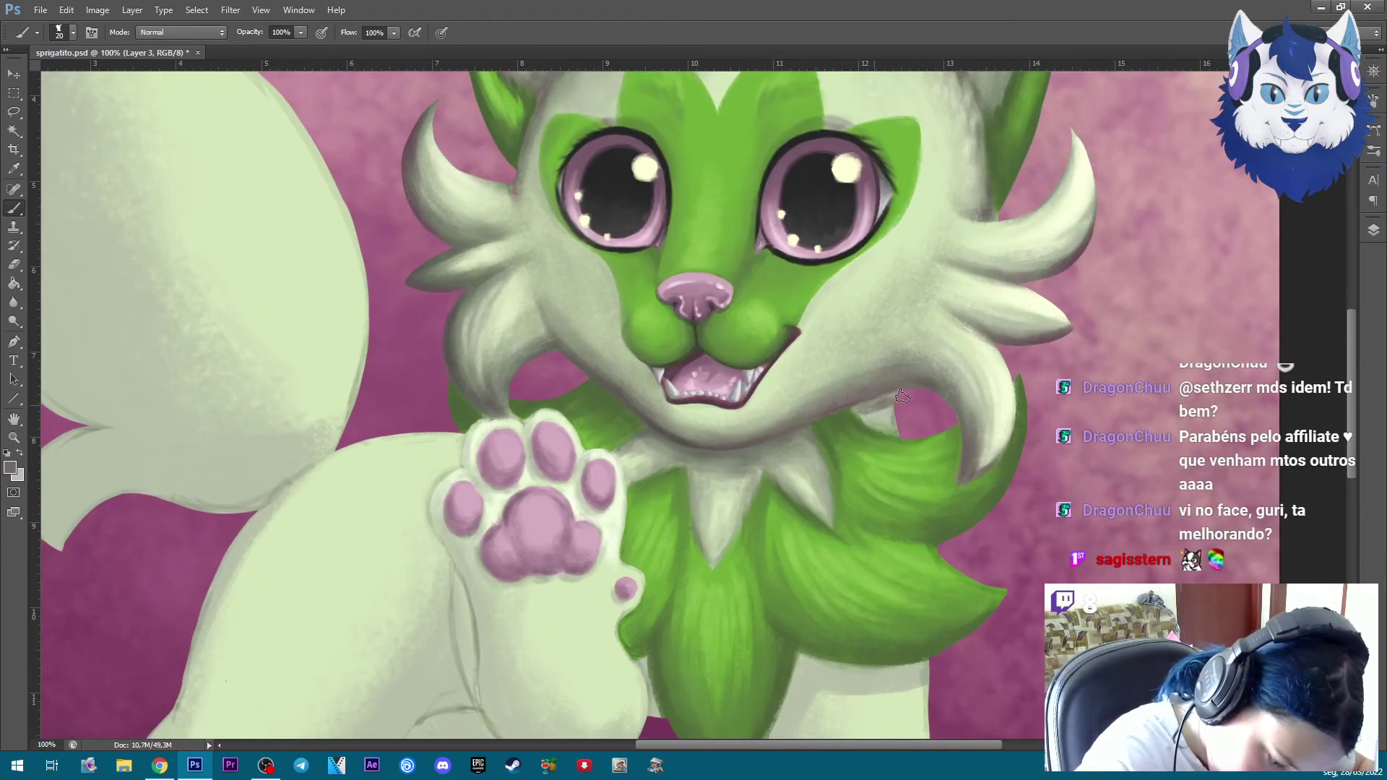
key("bracketleft")
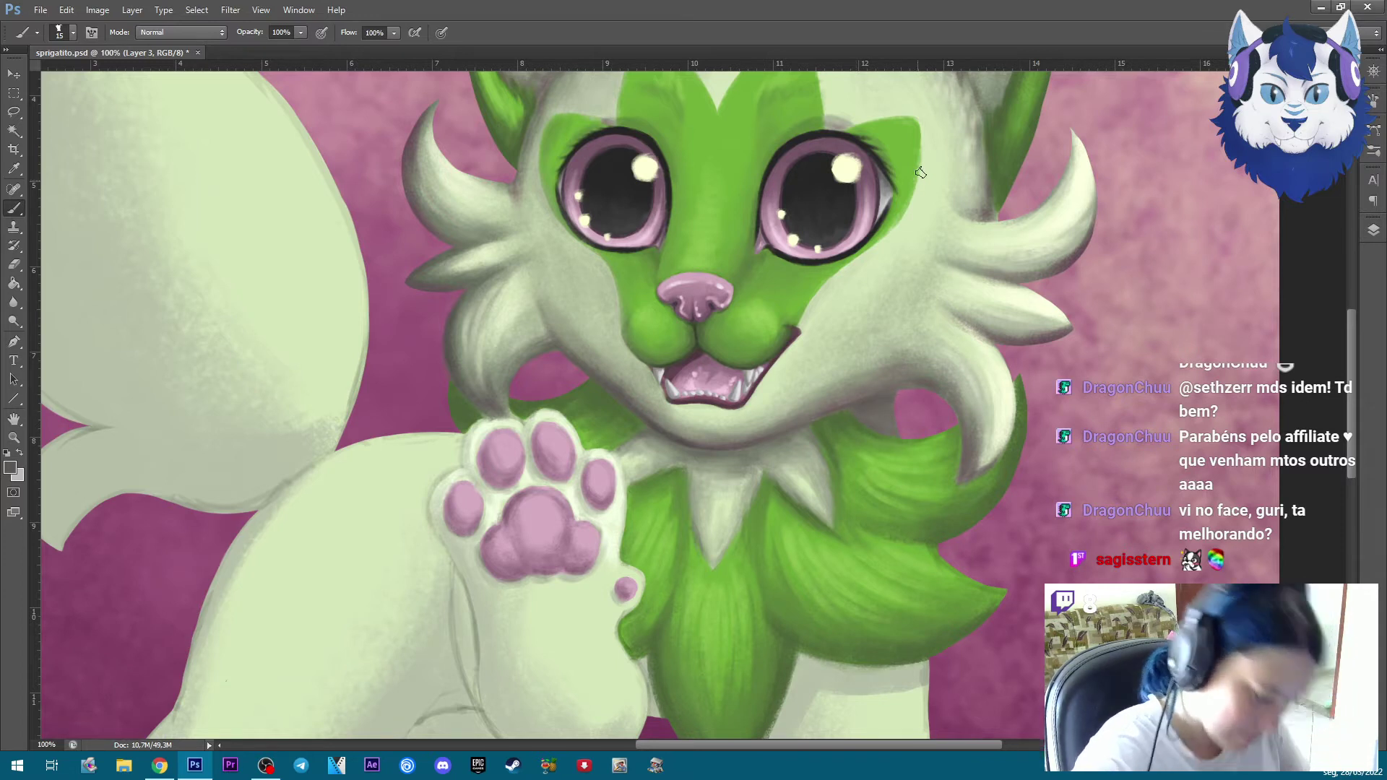
key("ctrl+minus")
key("ctrl+minus")
key("ctrl+plus")
key("ctrl+plus")
key("ctrl+minus")
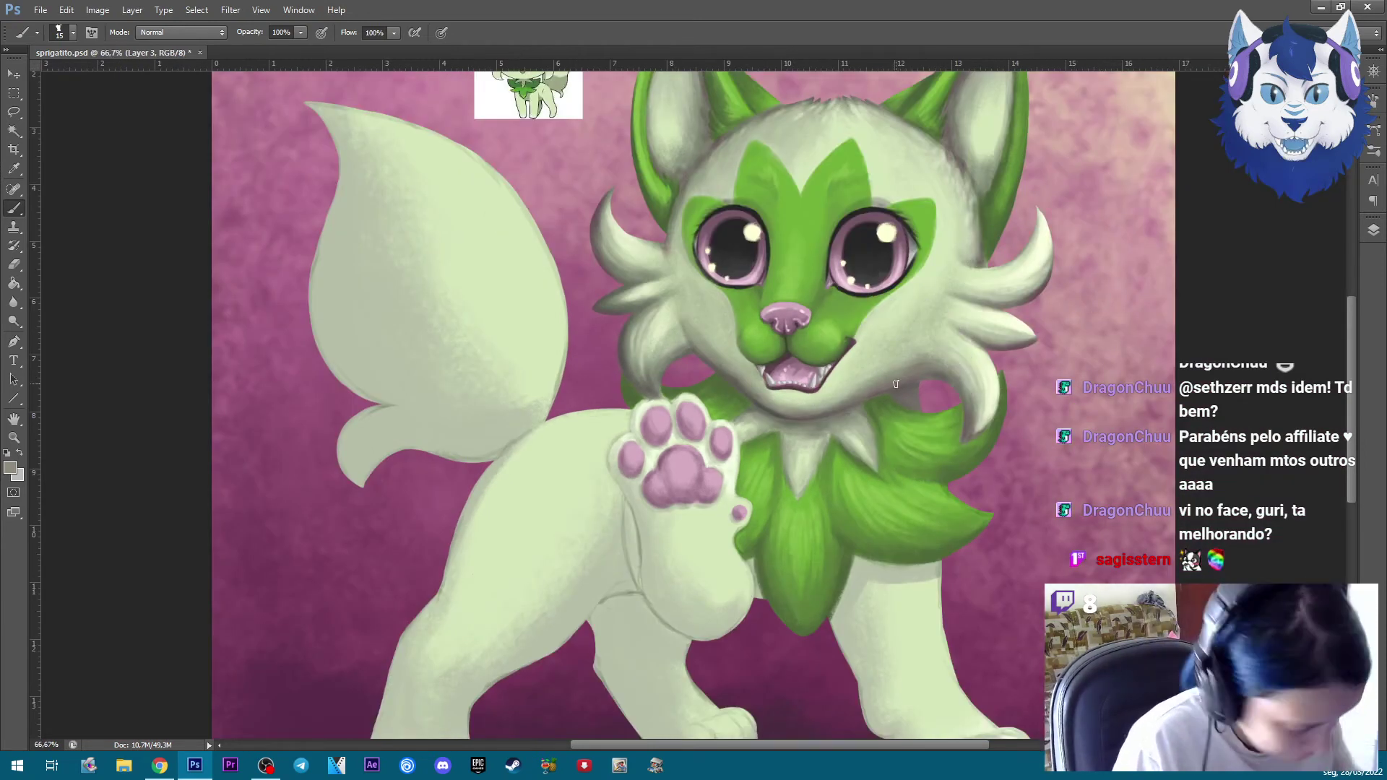
key("bracketright")
key("bracketright")
key("bracketright")
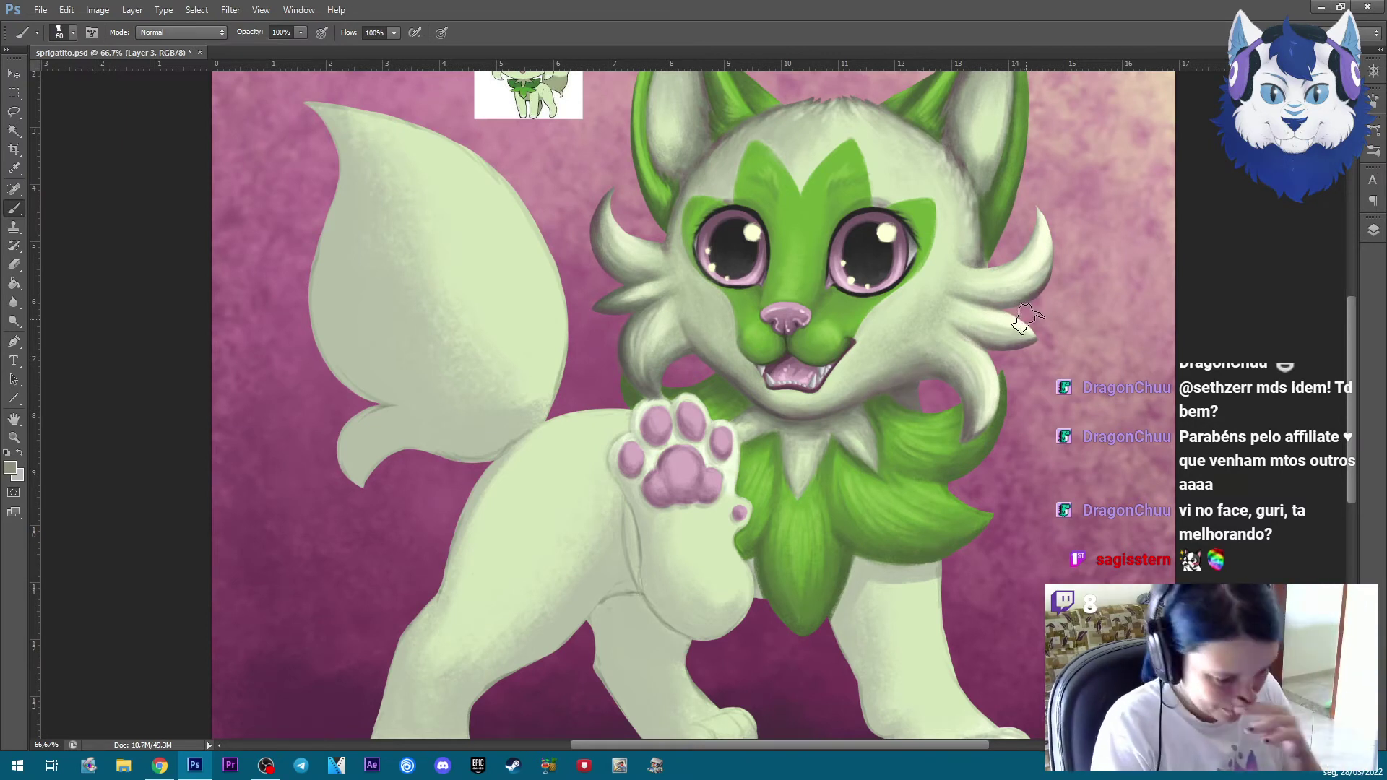
key("ctrl+minus")
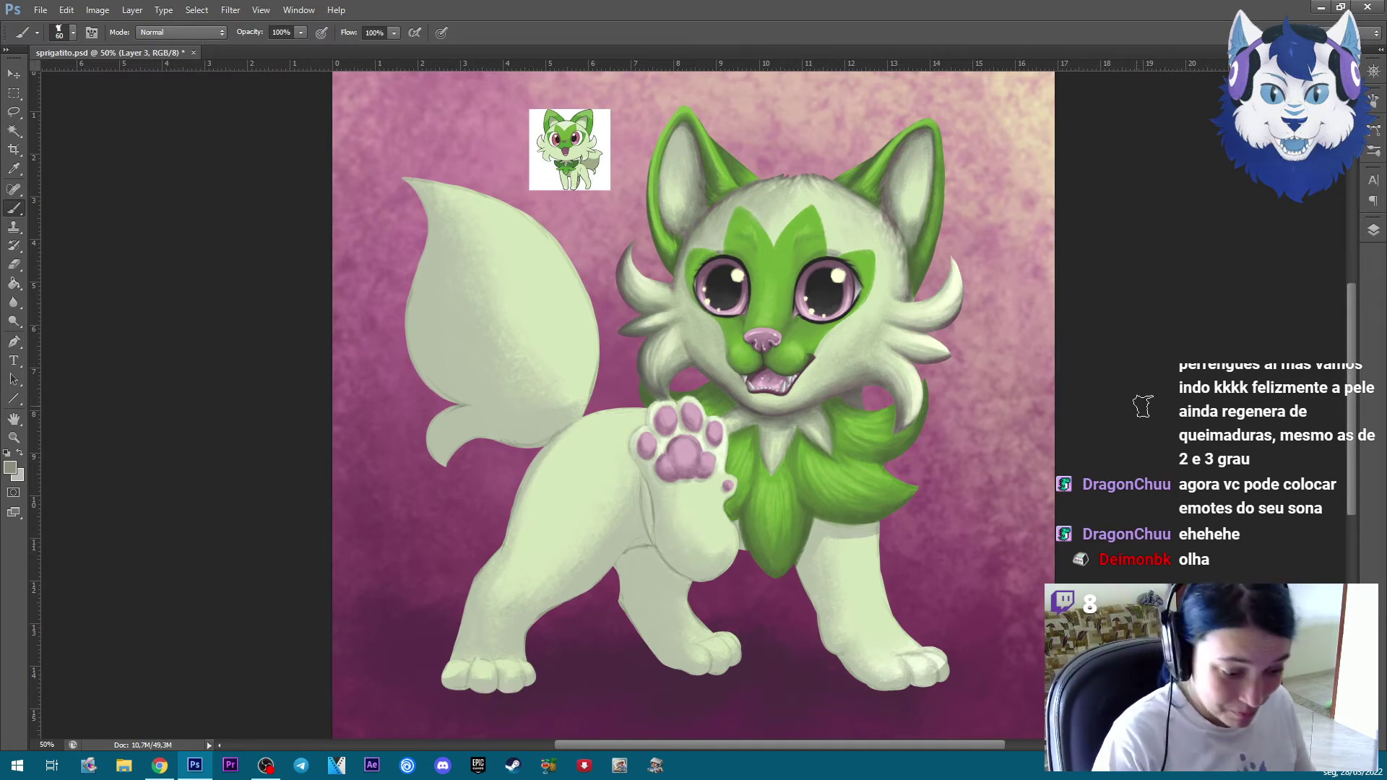
key("ctrl+plus")
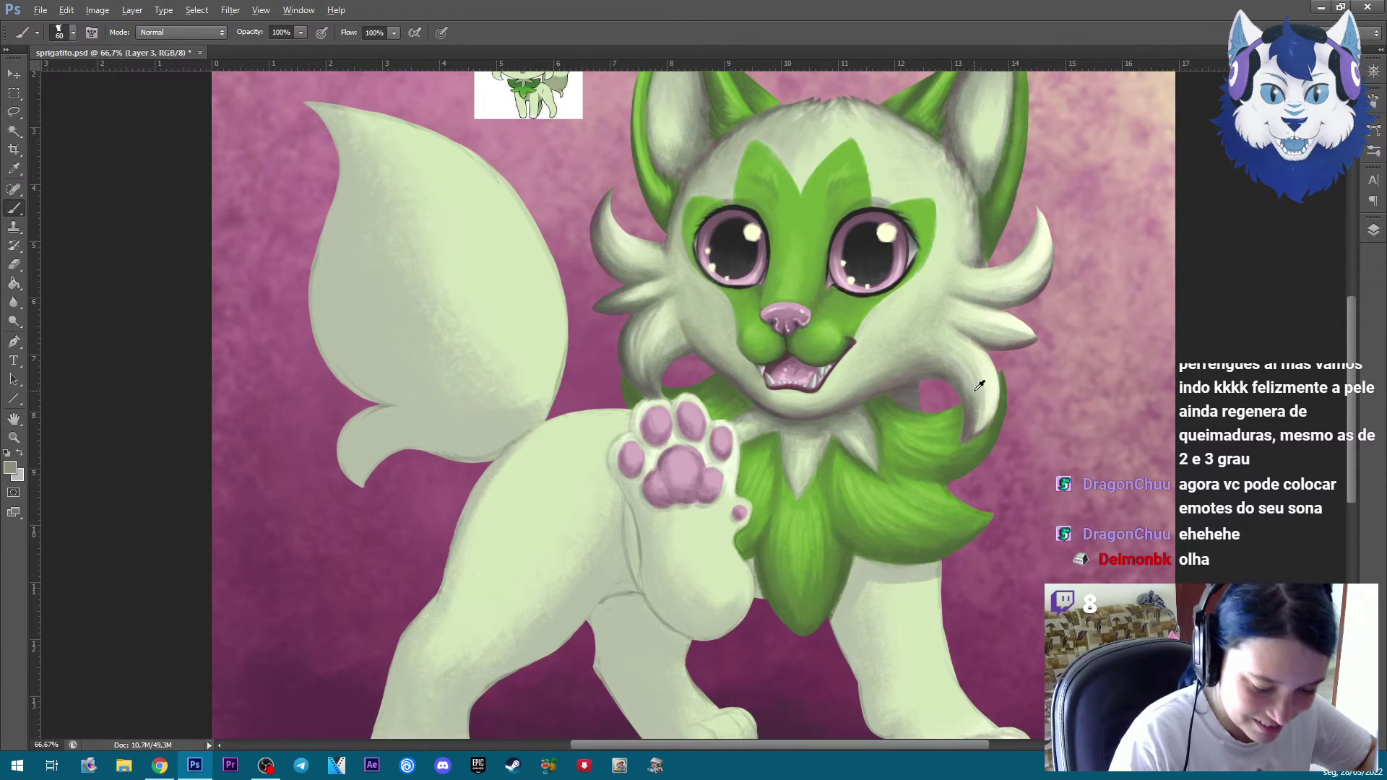
Zoom to 100% on the chest and front leg, tuning brush size for shadows under the mane
key("ctrl+plus")
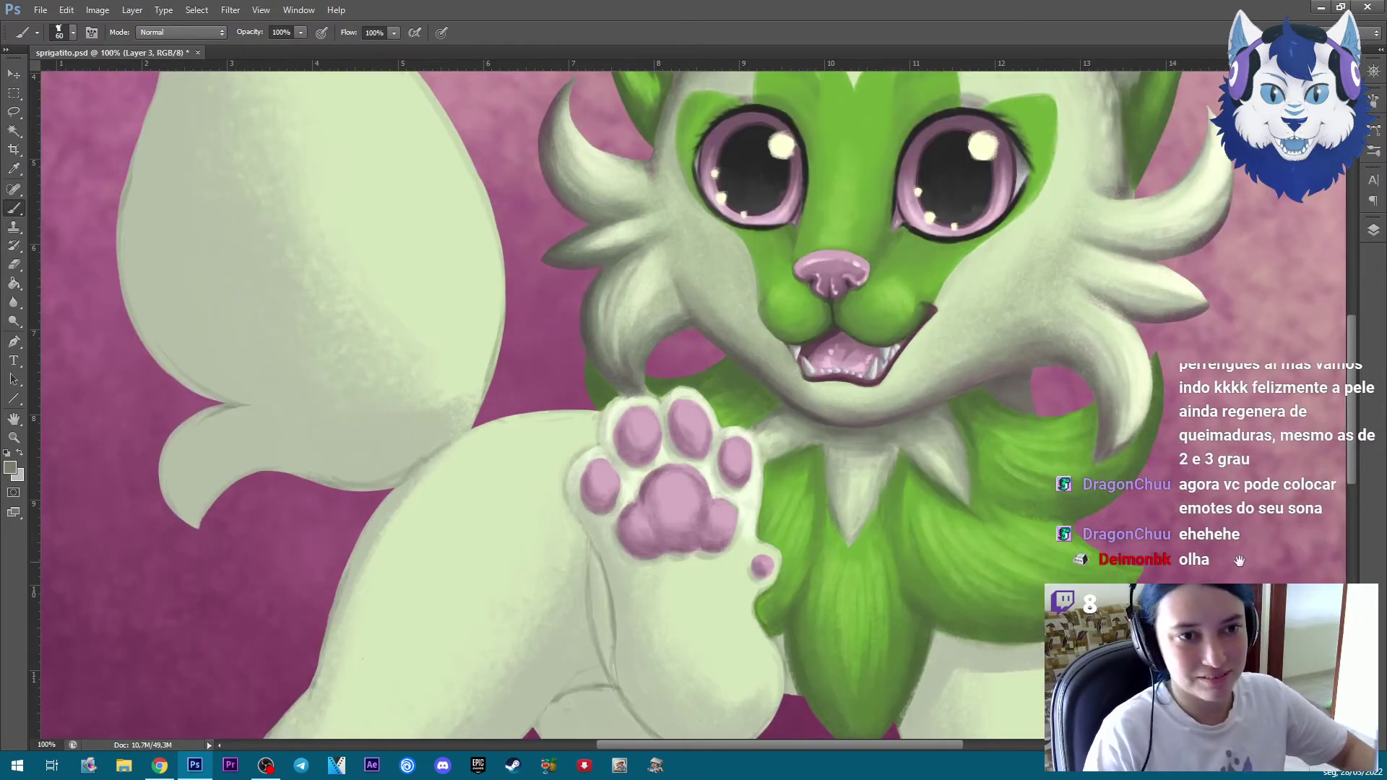
left_click_drag(1278, 526, 1088, 316)
key("bracketleft")
key("bracketleft")
key("bracketleft")
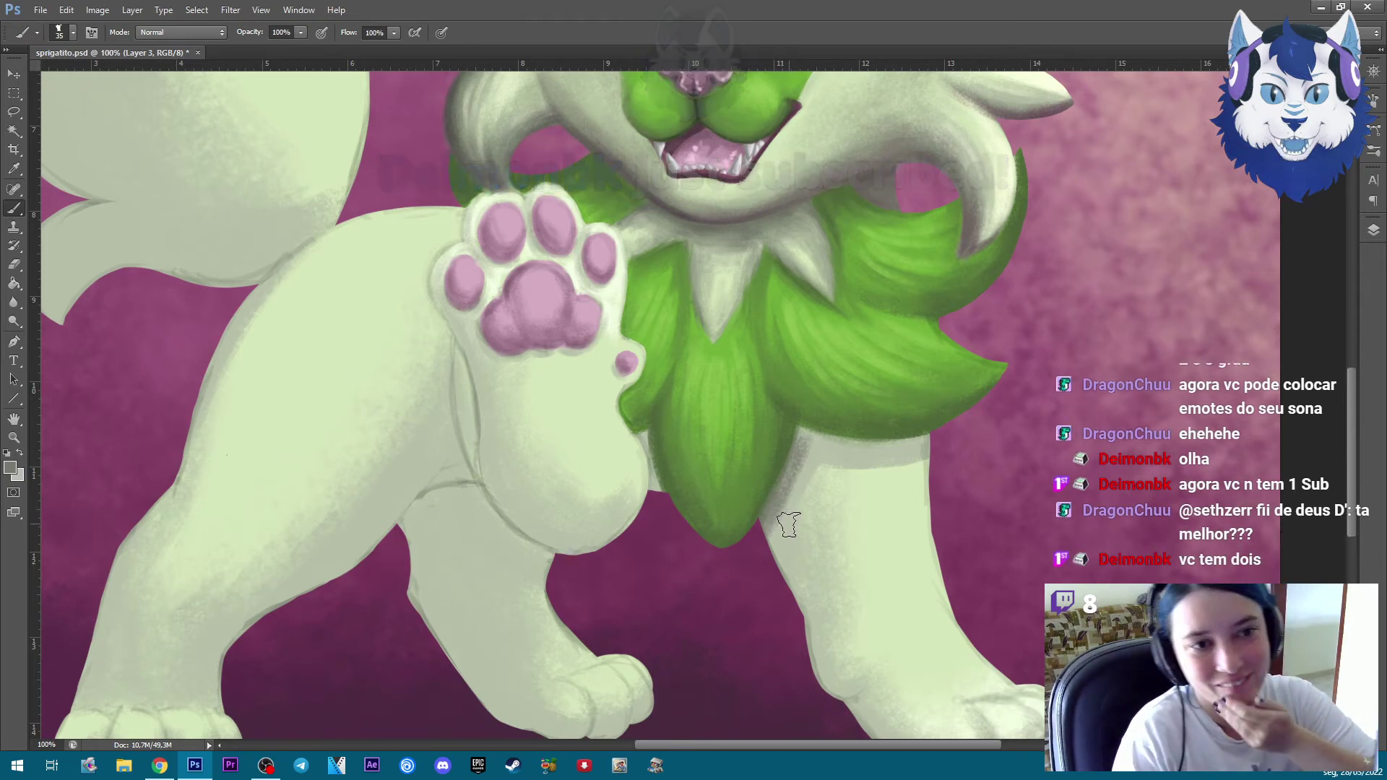
key("bracketleft")
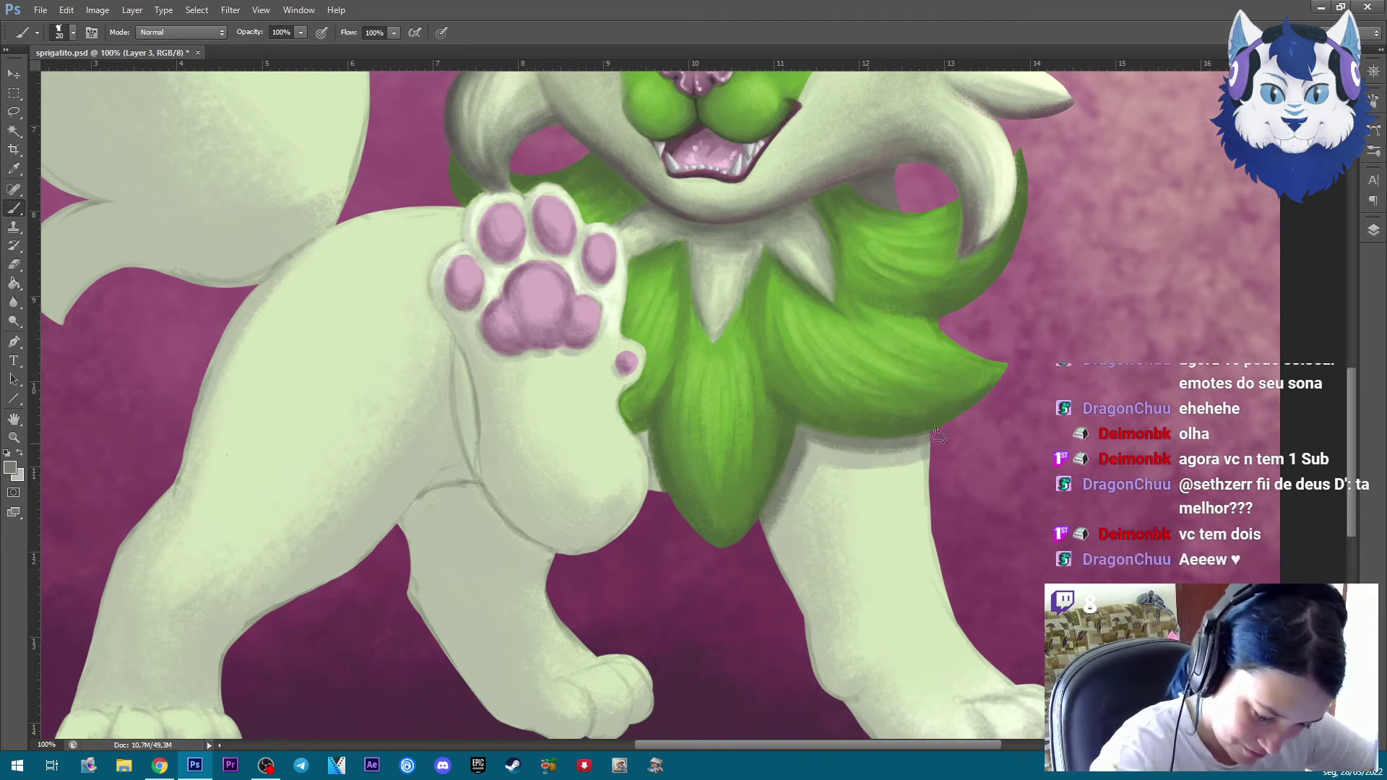
key("bracketright")
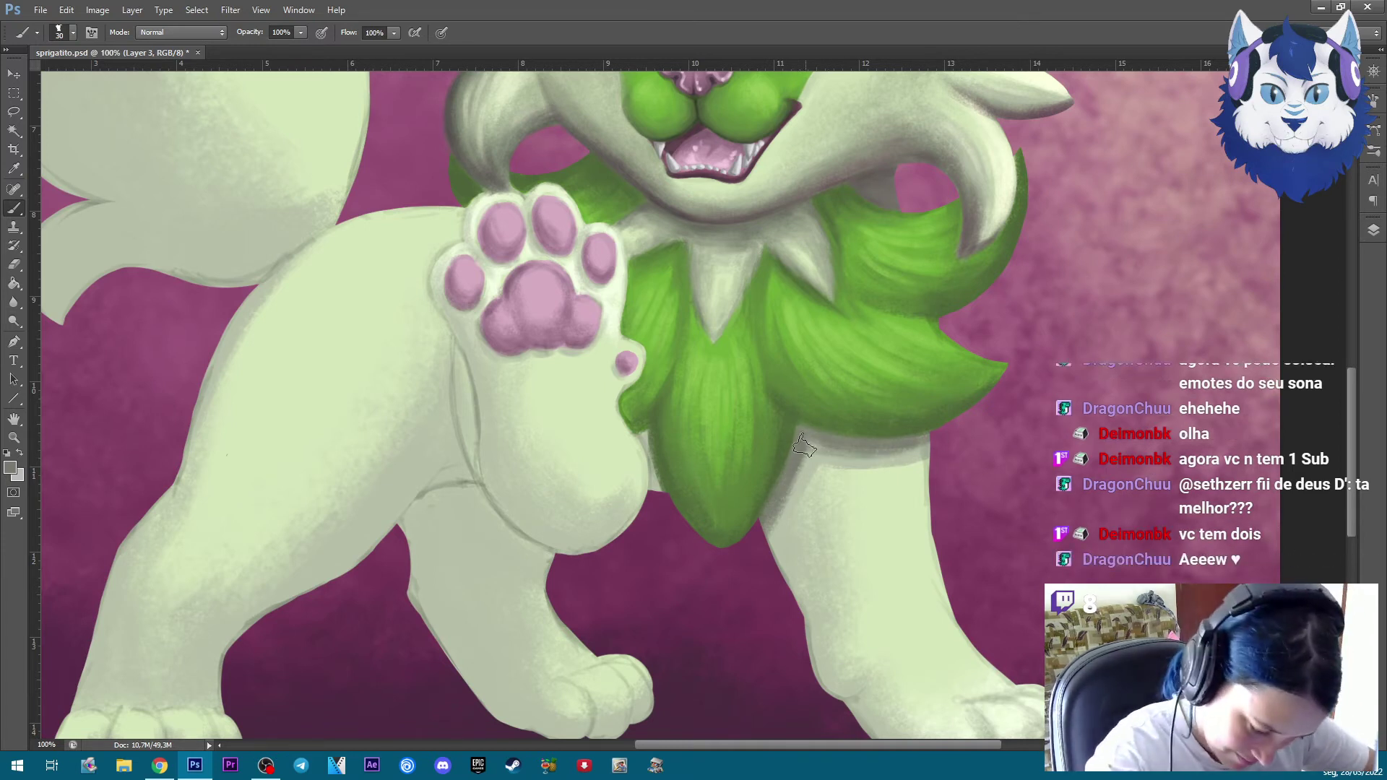
key("bracketleft")
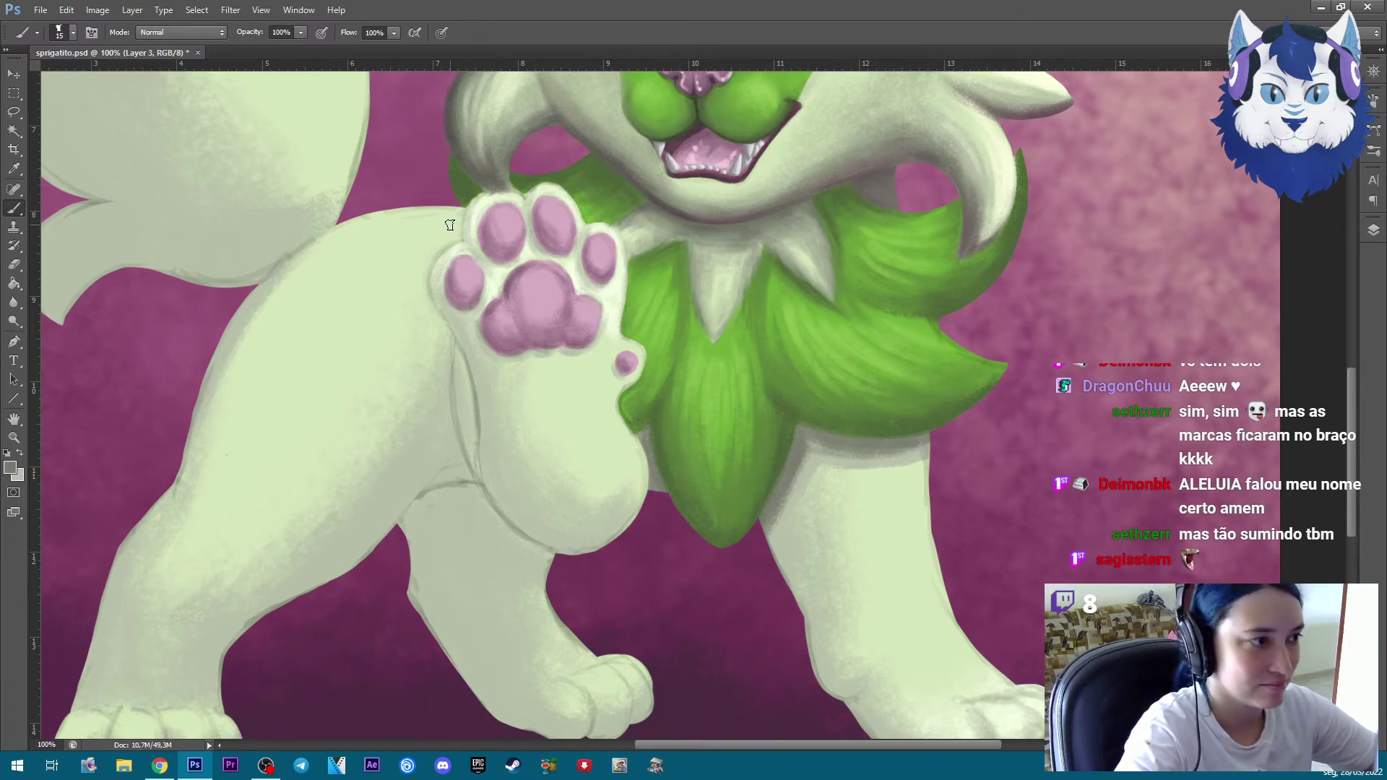
key("bracketright")
key("bracketright")
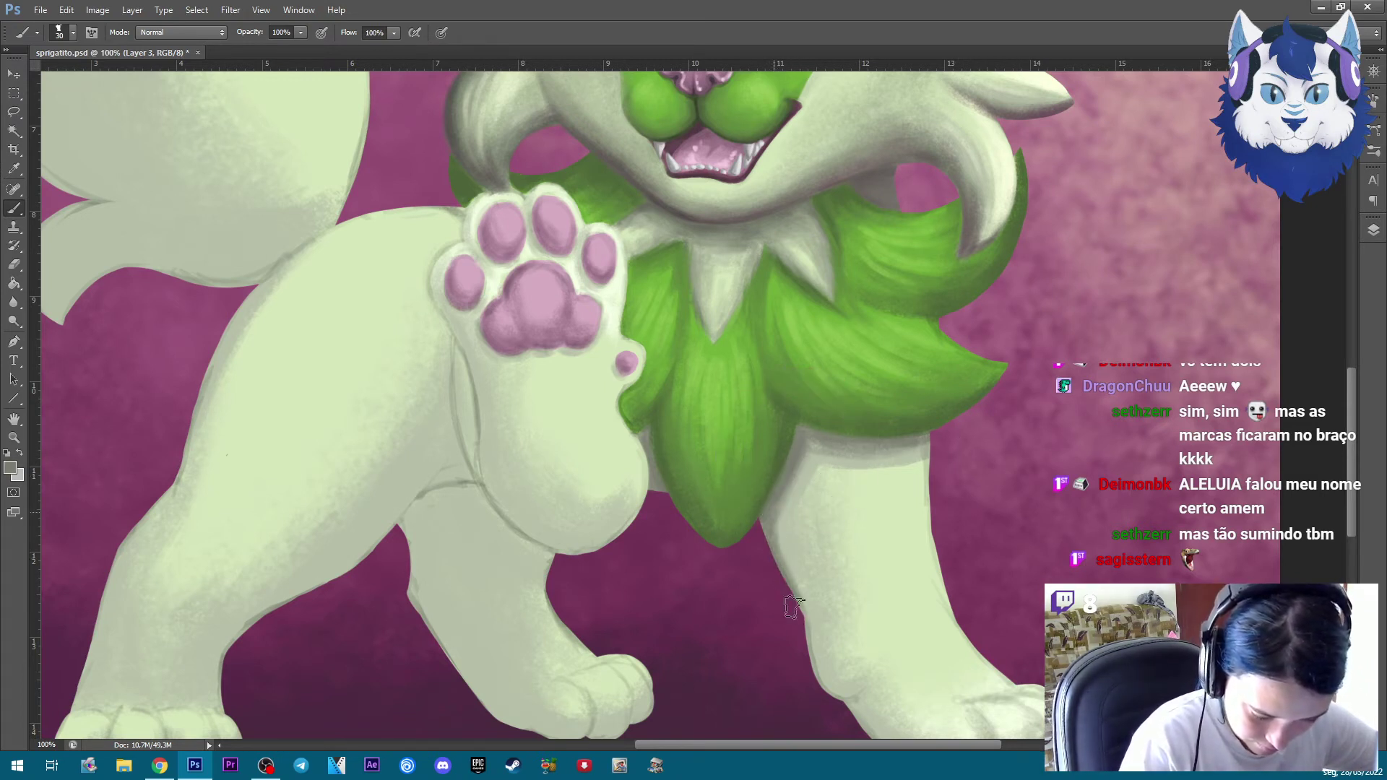
scroll(792, 606, "down", 2)
Zoom to 200% on the right paw and shade the leg's inner and lower edges
scroll(939, 505, "up", 1)
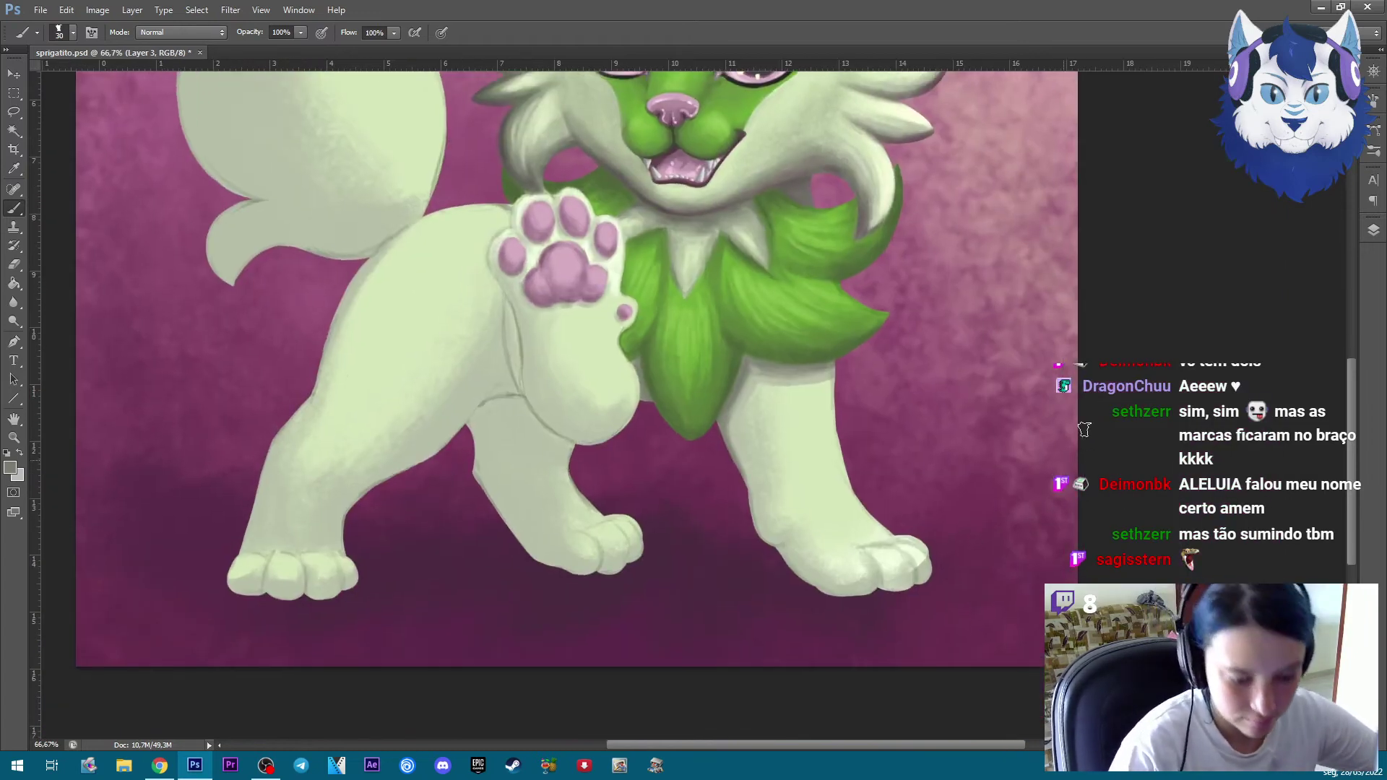
scroll(681, 491, "up", 2)
left_click_drag(929, 366, 826, 294)
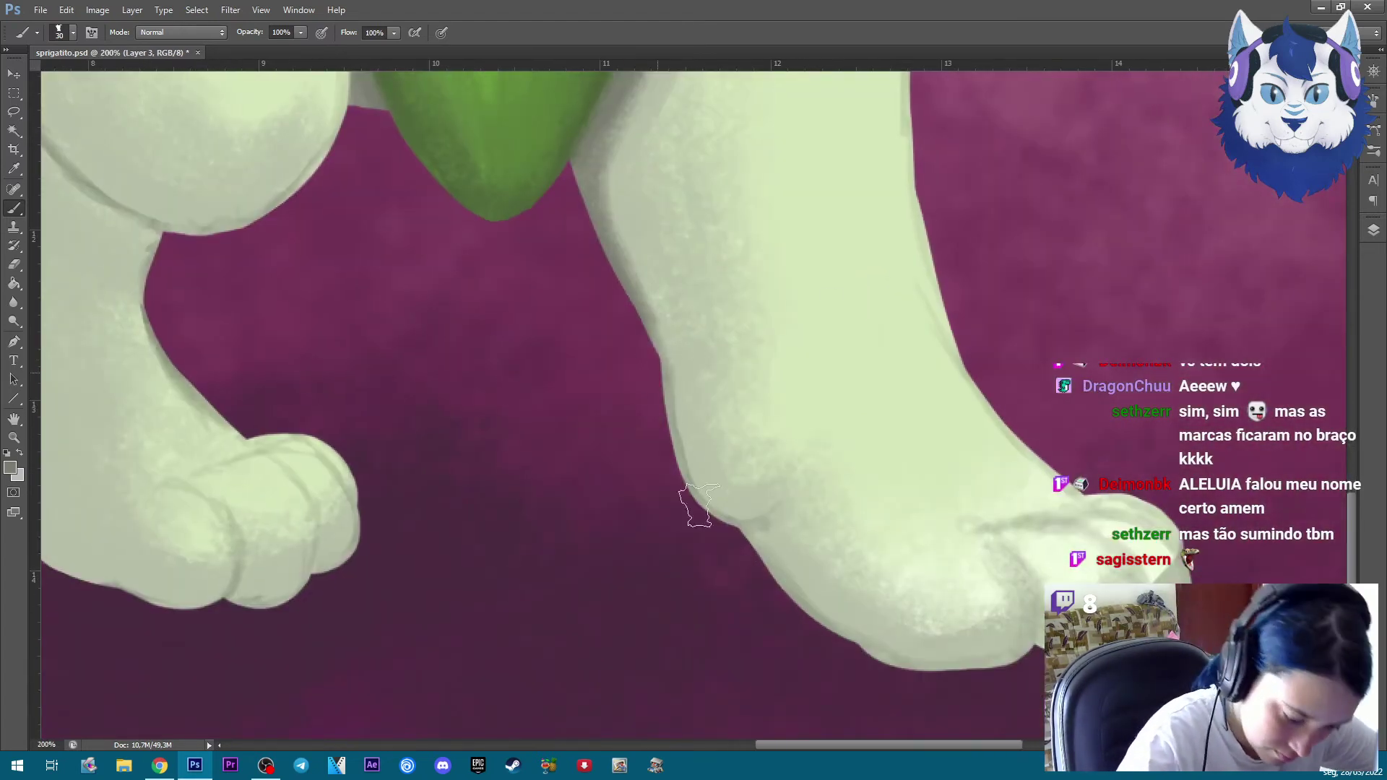
key("bracketleft")
mouse_move(784, 480)
left_mouse_down()
mouse_move(759, 517)
mouse_move(795, 470)
left_mouse_up()
mouse_move(763, 527)
left_mouse_down()
mouse_move(795, 618)
mouse_move(660, 412)
mouse_move(631, 295)
left_mouse_up()
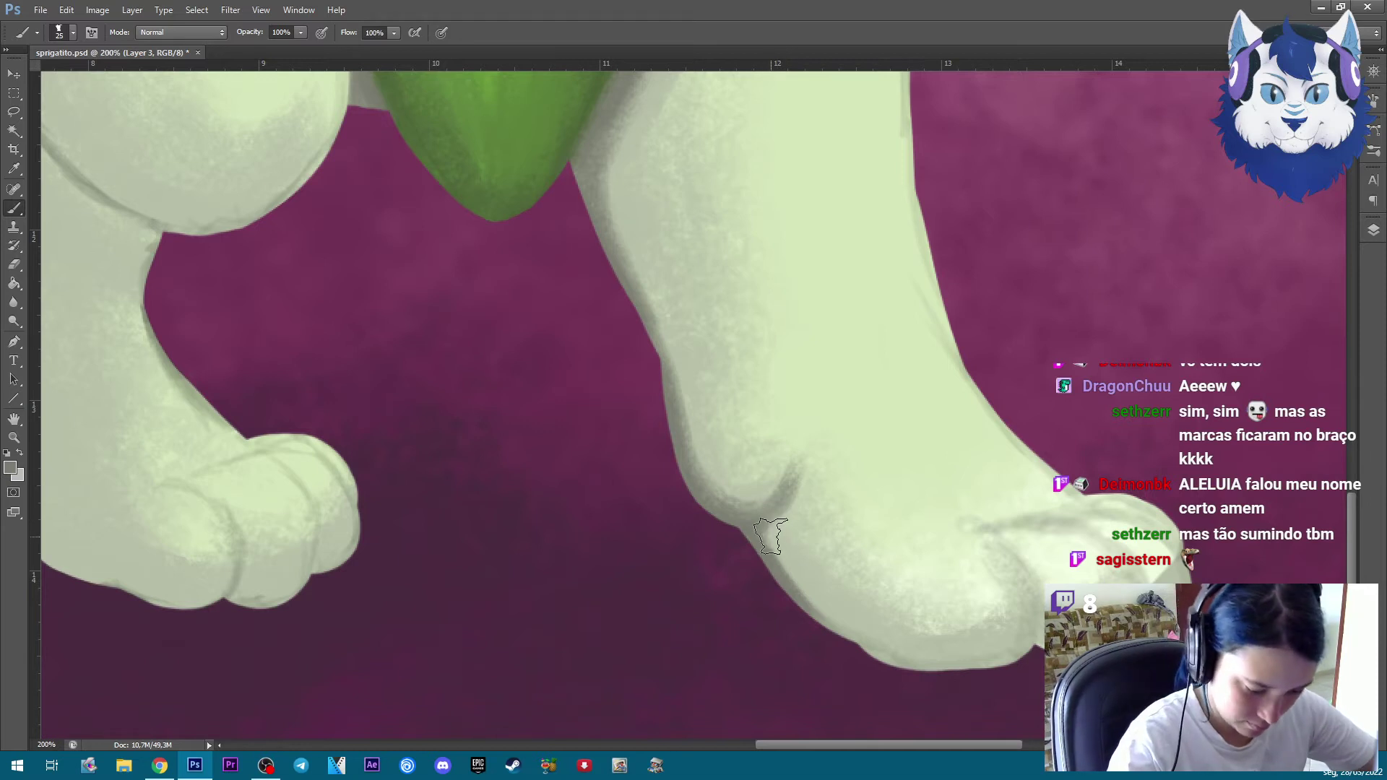
mouse_move(765, 531)
left_mouse_down()
mouse_move(802, 599)
mouse_move(1038, 640)
left_mouse_up()
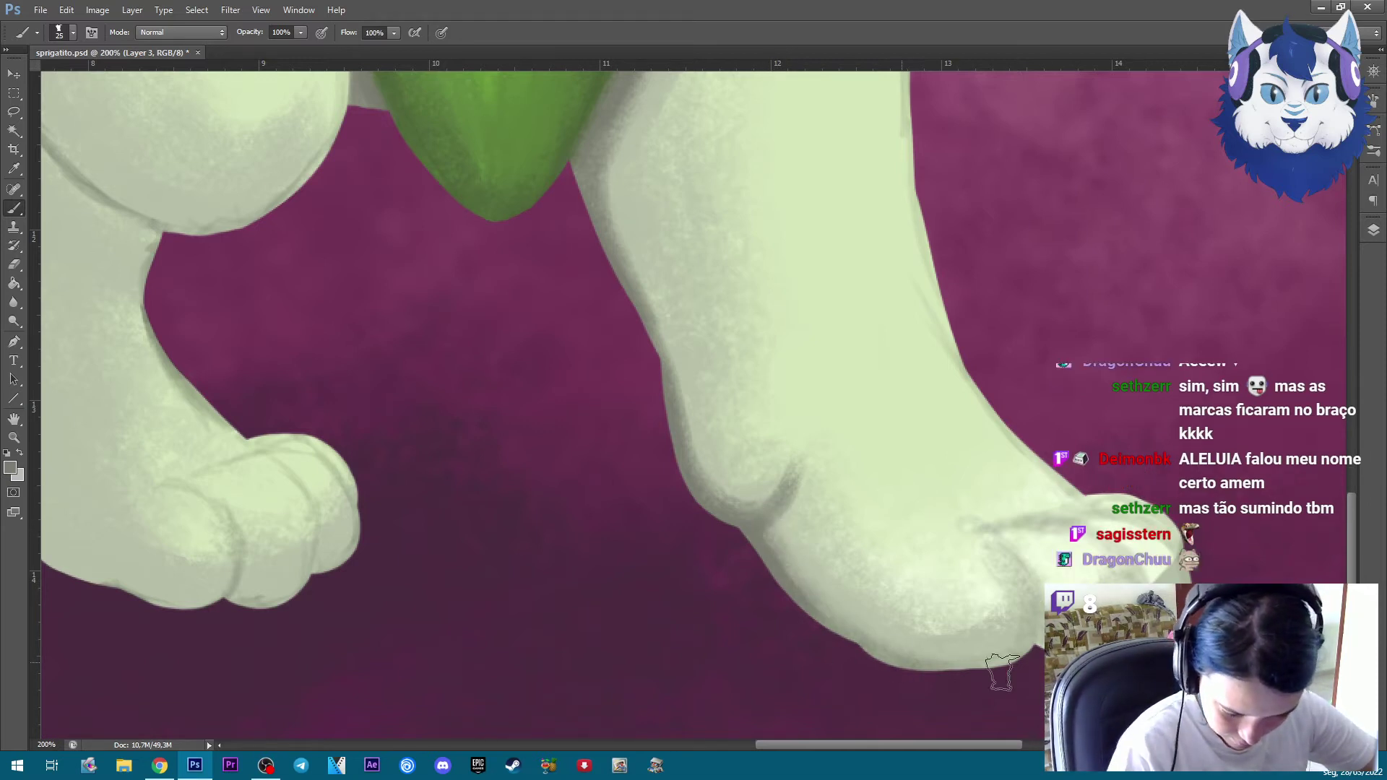
With a small brush, paint a dark crease between the toes and shade the toe's upper edge
key("bracketleft")
key("bracketleft")
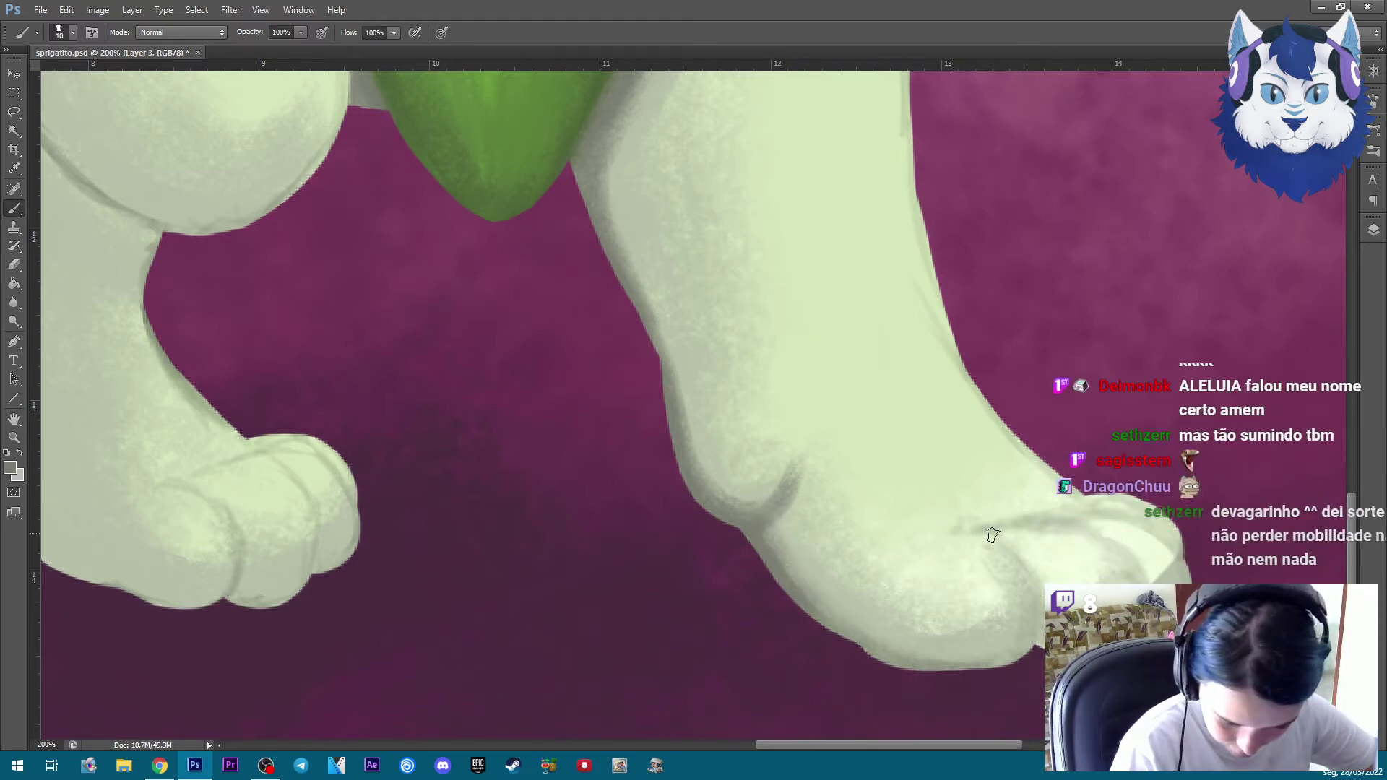
left_click_drag(1008, 541, 1018, 594)
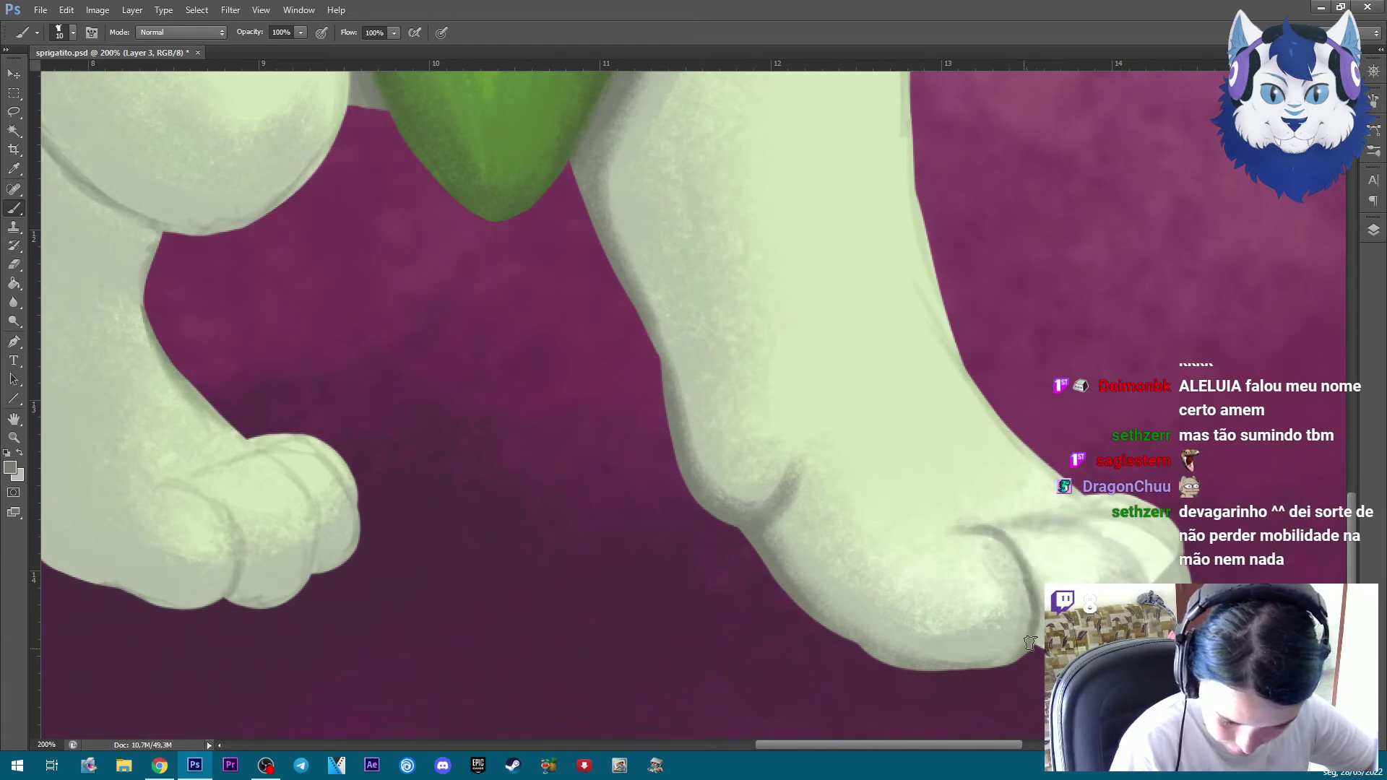
key("bracketright")
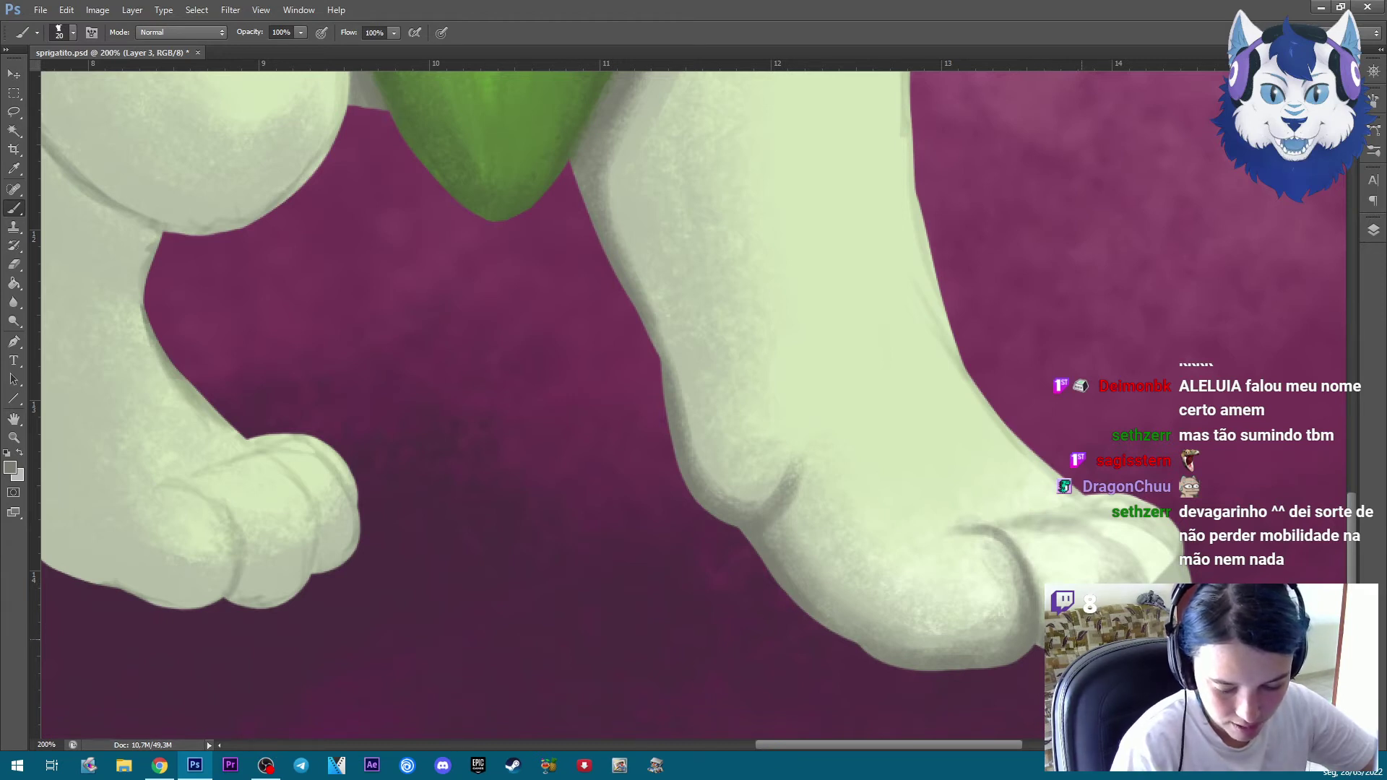
left_click_drag(1036, 528, 1106, 541)
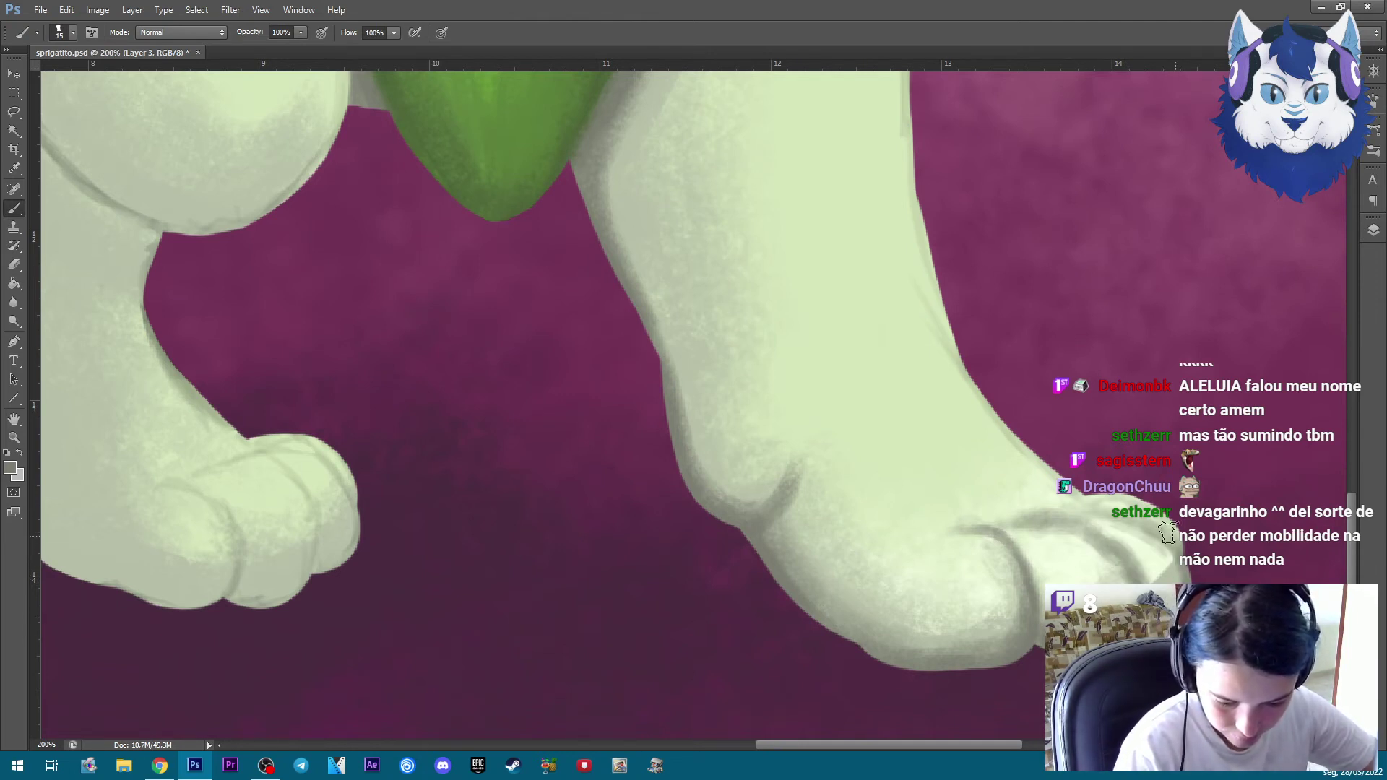
left_click_drag(1150, 525, 1069, 506)
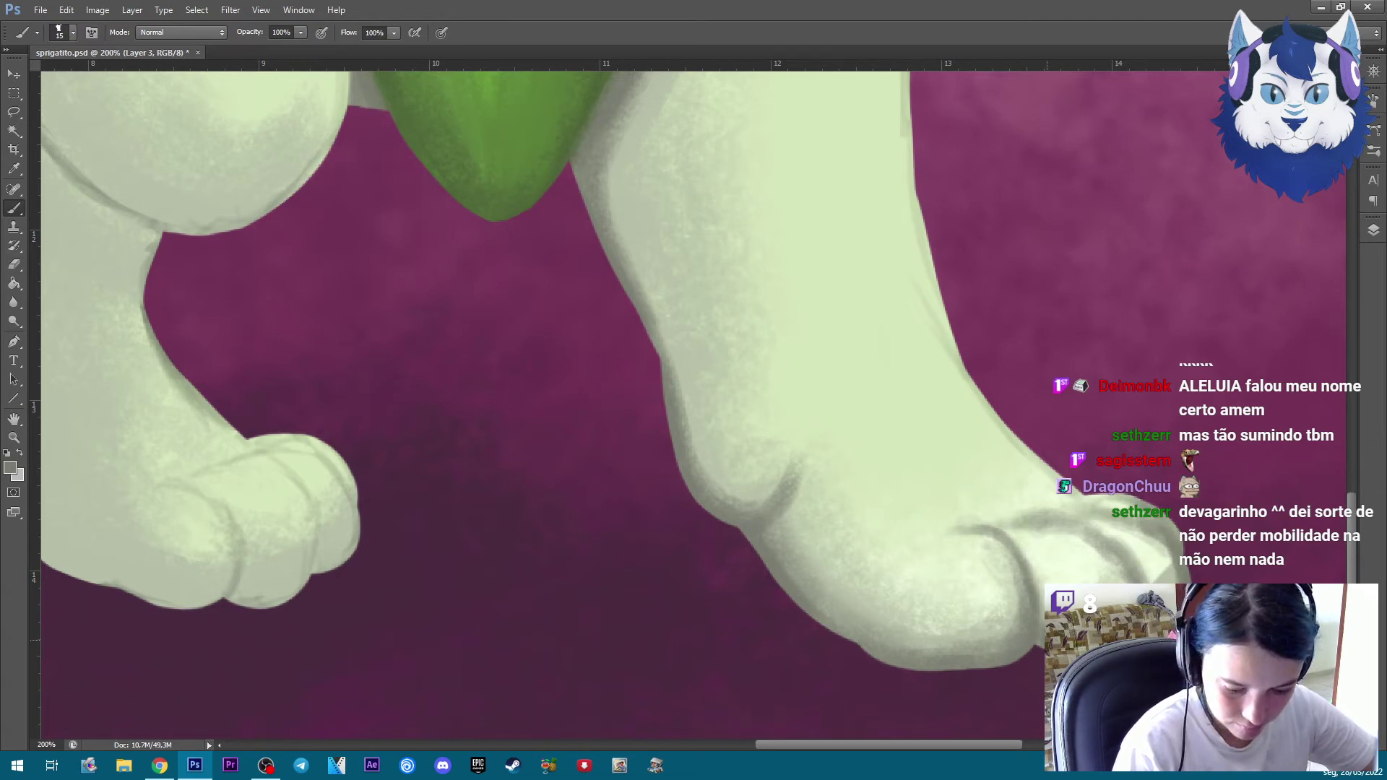
key("bracketright")
key("bracketright")
key("bracketright")
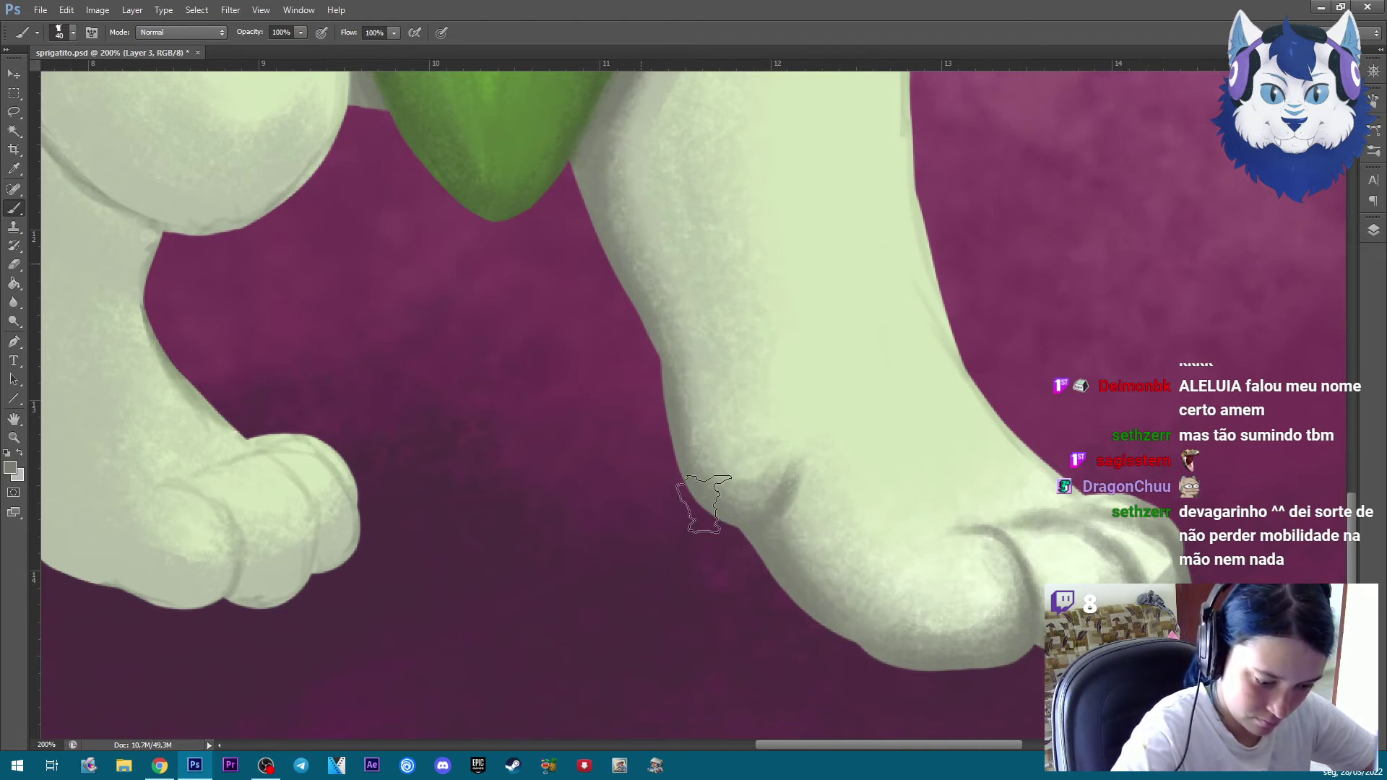
Check the whole cat zoomed out, return to 100% on the legs and feet, and sample a colour
key("ctrl+minus")
key("ctrl+minus")
key("ctrl+minus")
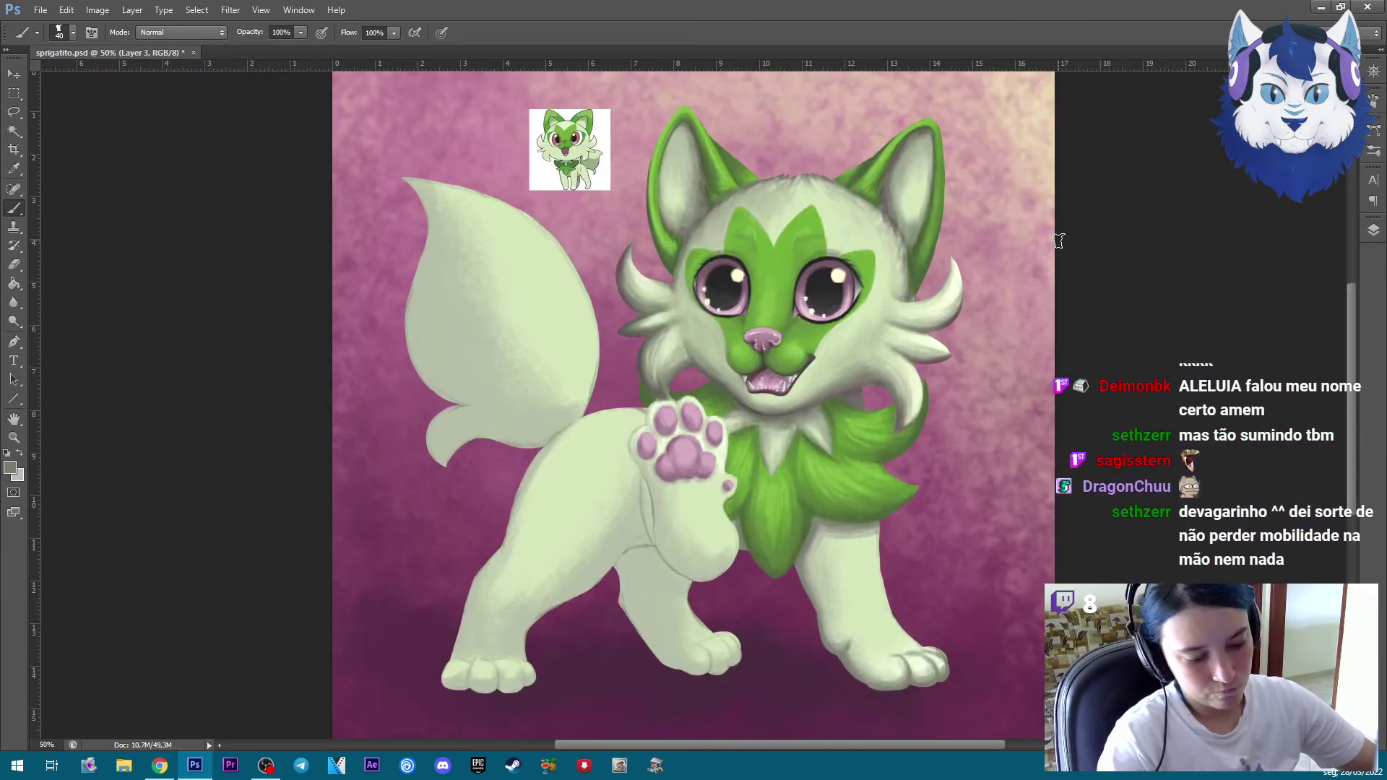
key("ctrl+plus")
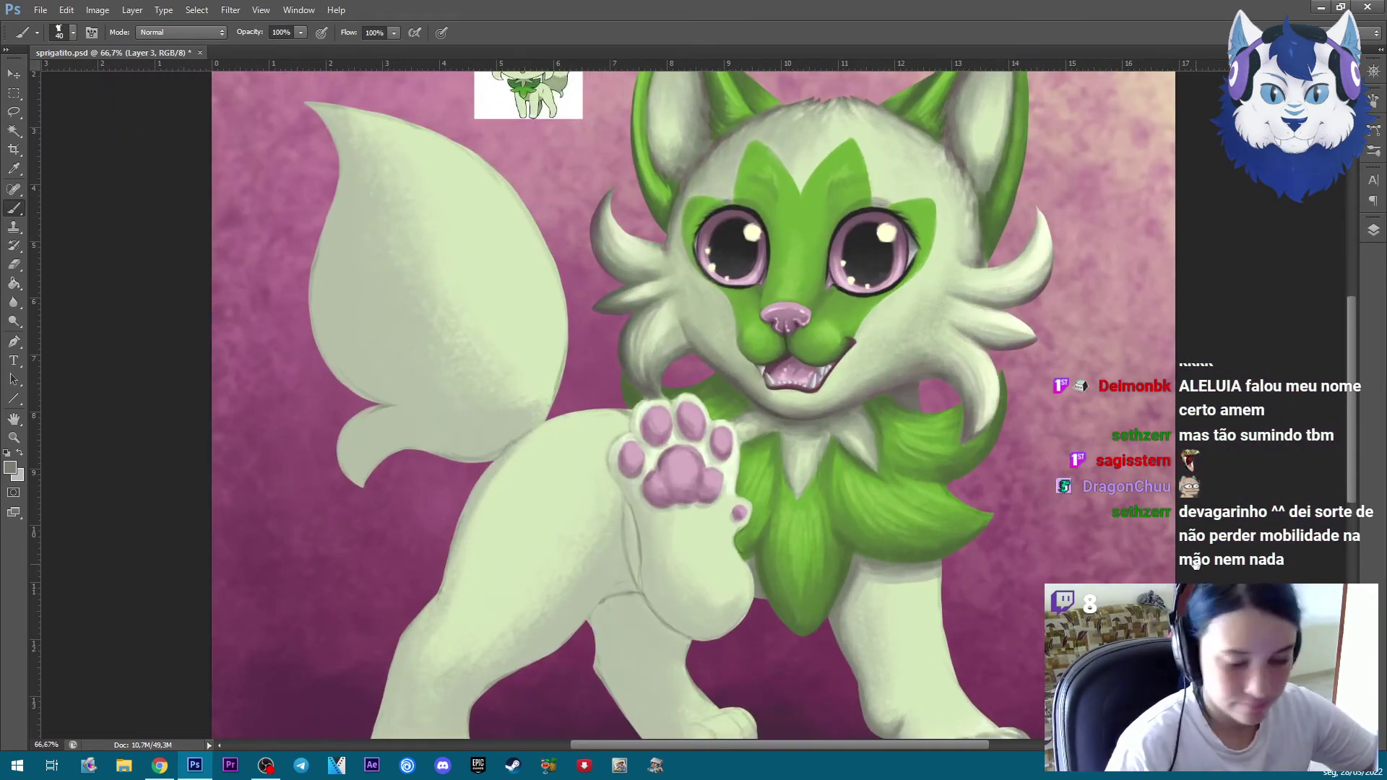
mouse_move(1197, 568)
left_mouse_down()
mouse_move(1146, 359)
mouse_move(1124, 340)
left_mouse_up()
key("ctrl+plus")
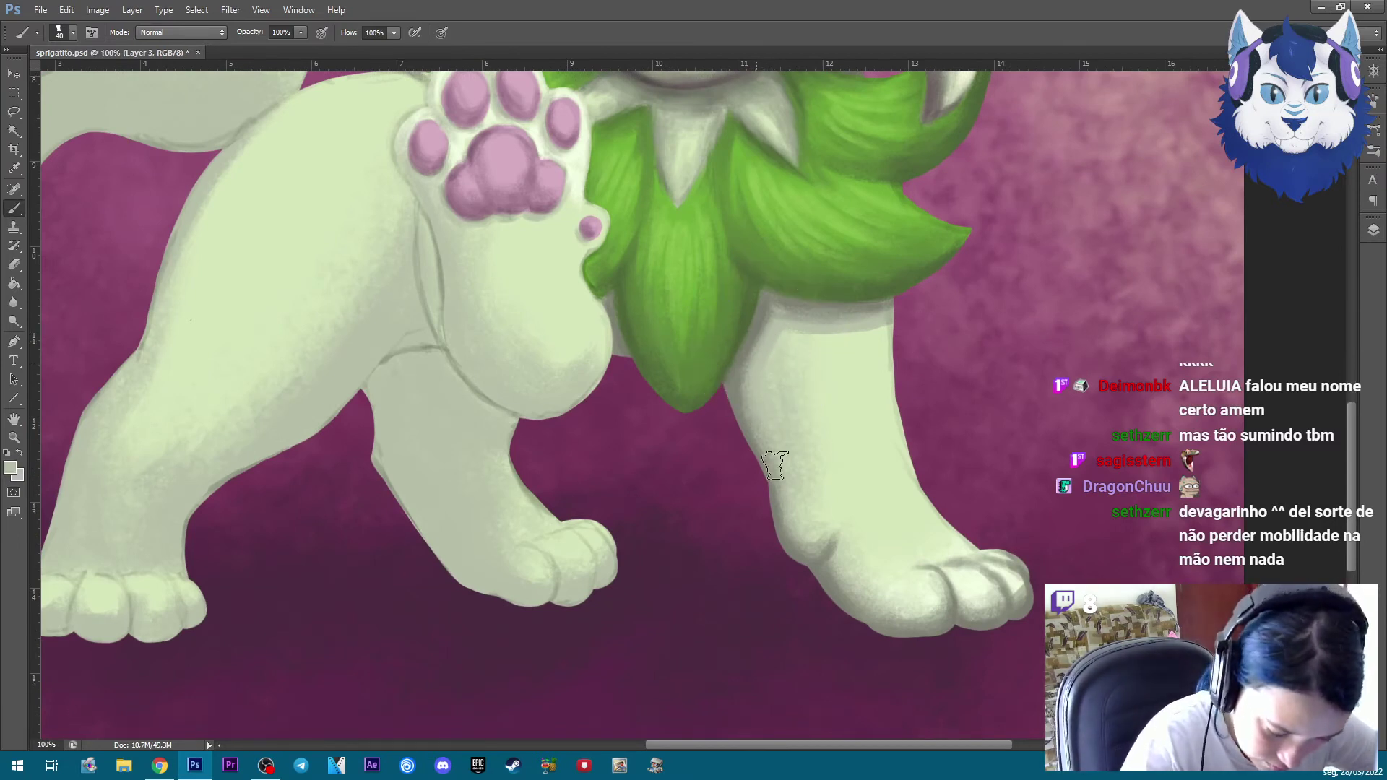
left_click(749, 362, "alt")
Sample the leaf green and darken the shading near the right front leg's ankle
key("bracketright")
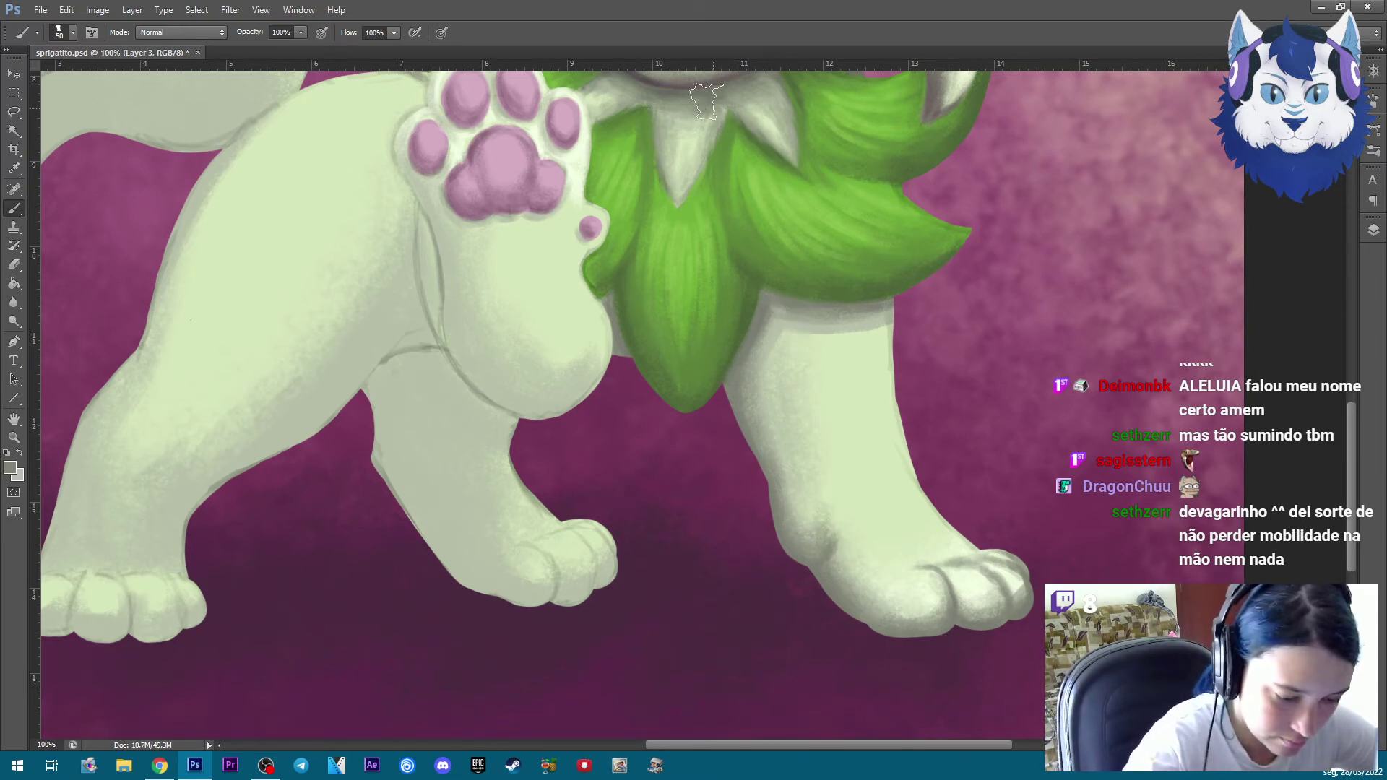
key("bracketleft")
key("bracketleft")
key("bracketleft")
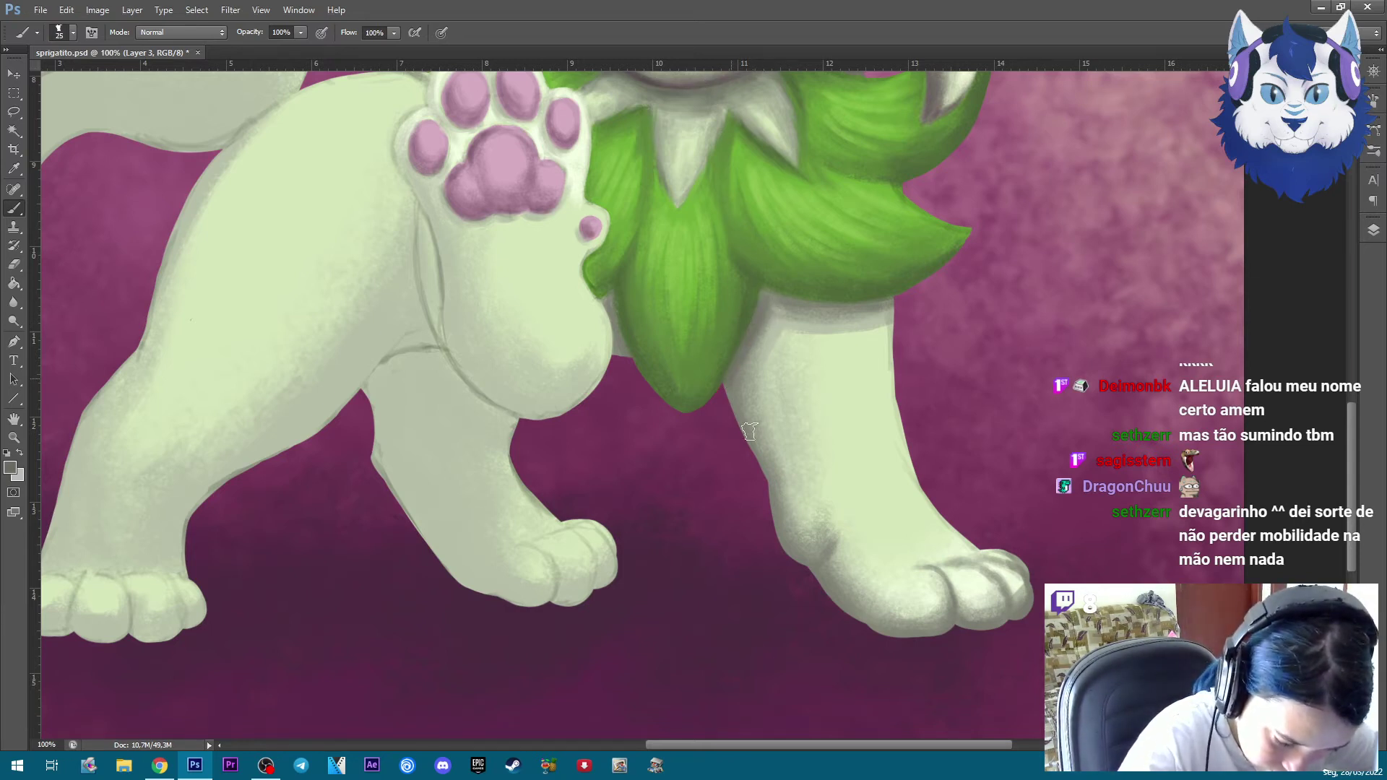
left_click(752, 310, "alt")
key("bracketleft")
key("bracketleft")
key("bracketleft")
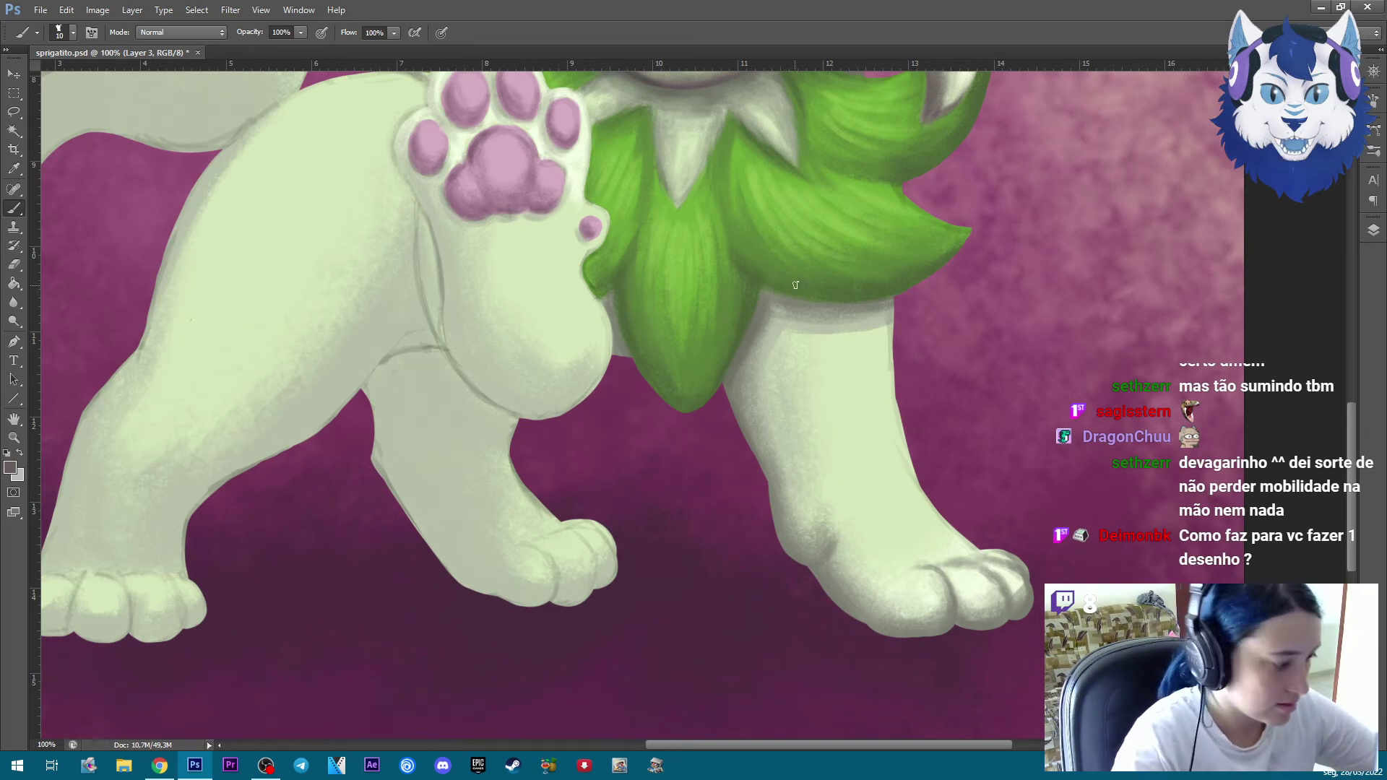
key("bracketright")
key("bracketright")
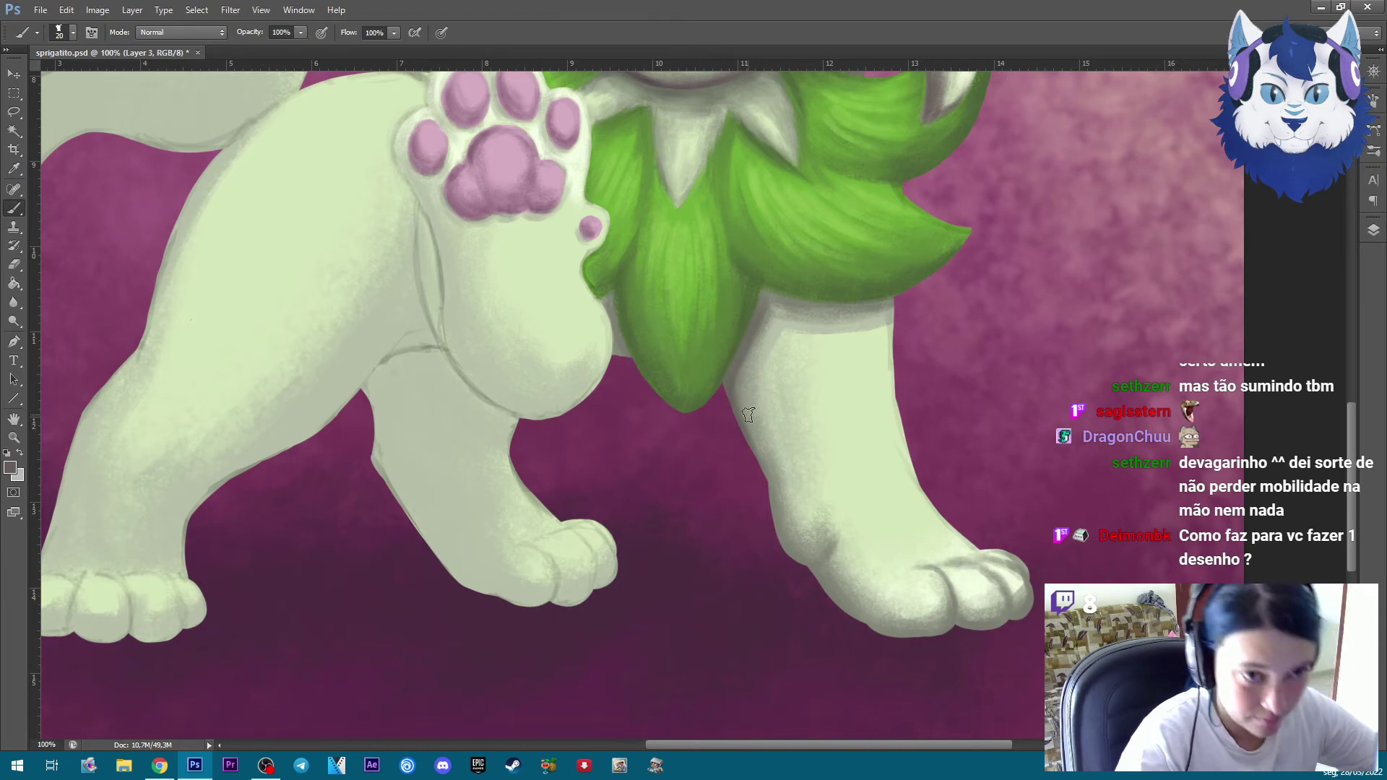
key("bracketright")
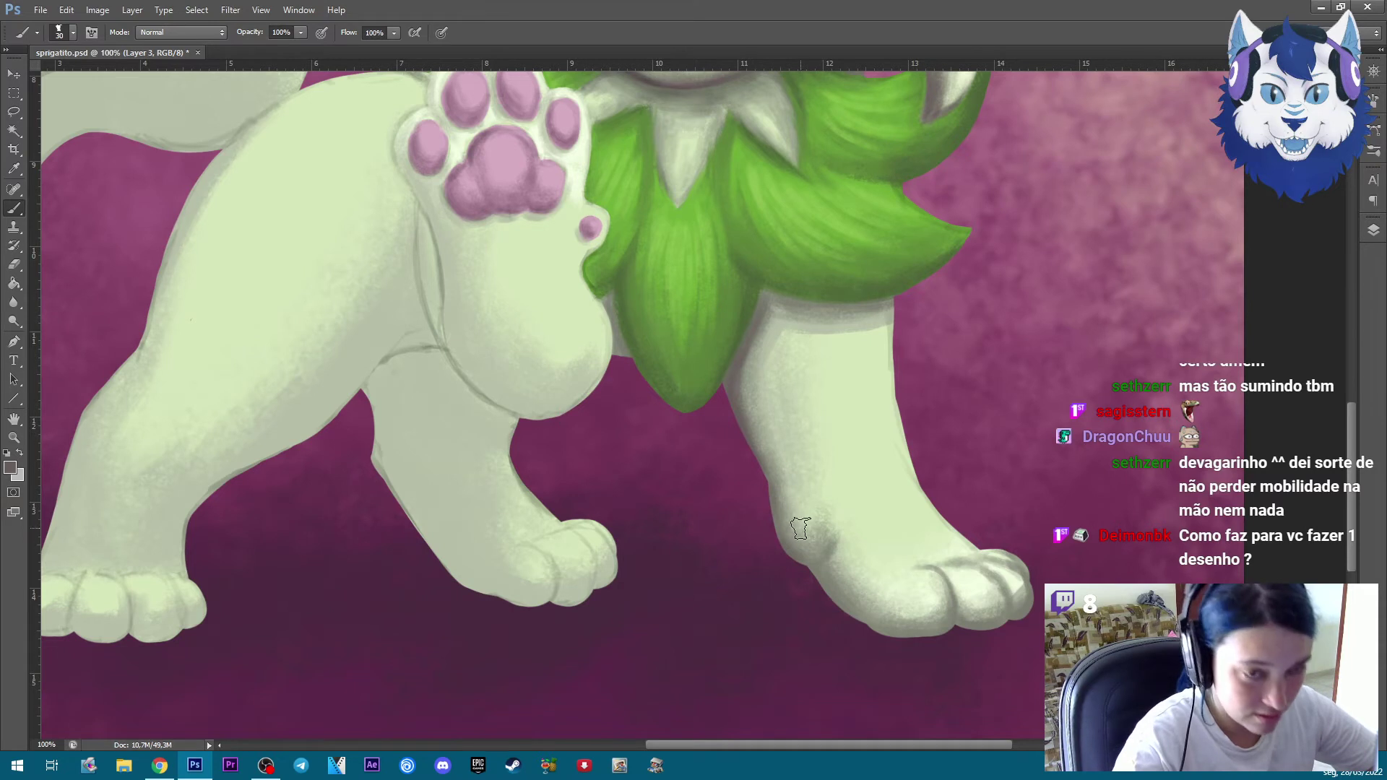
key("bracketleft")
key("bracketleft")
key("bracketleft")
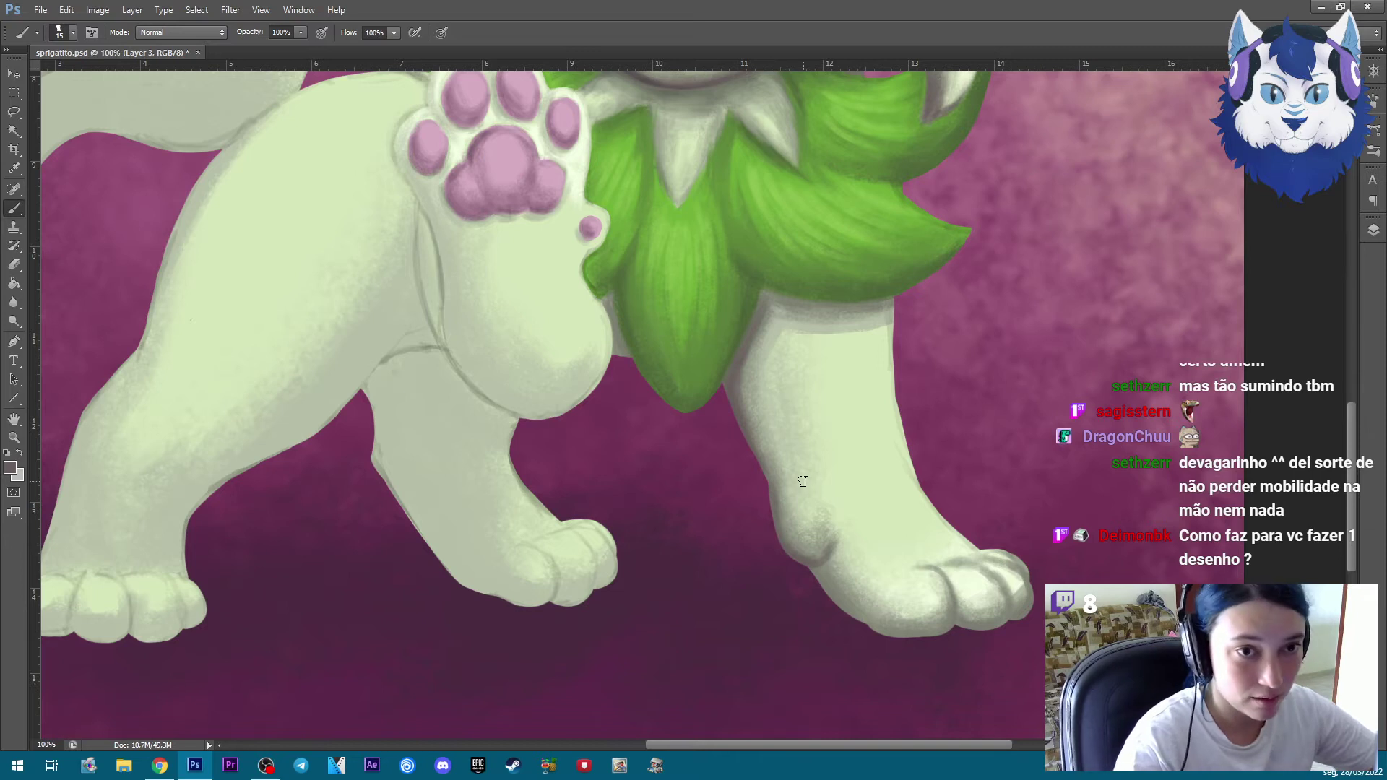
key("bracketright")
key("bracketright")
left_click_drag(781, 543, 773, 515)
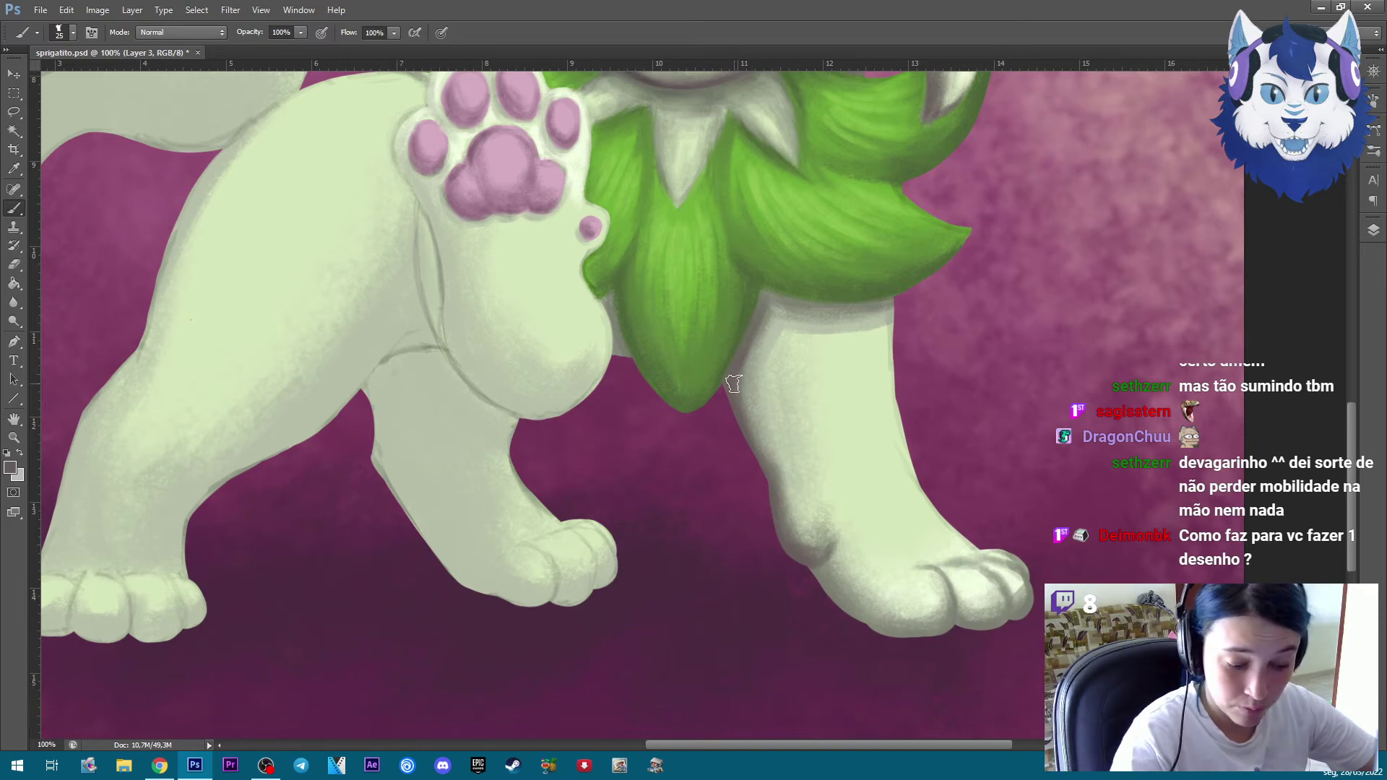
key("bracketright")
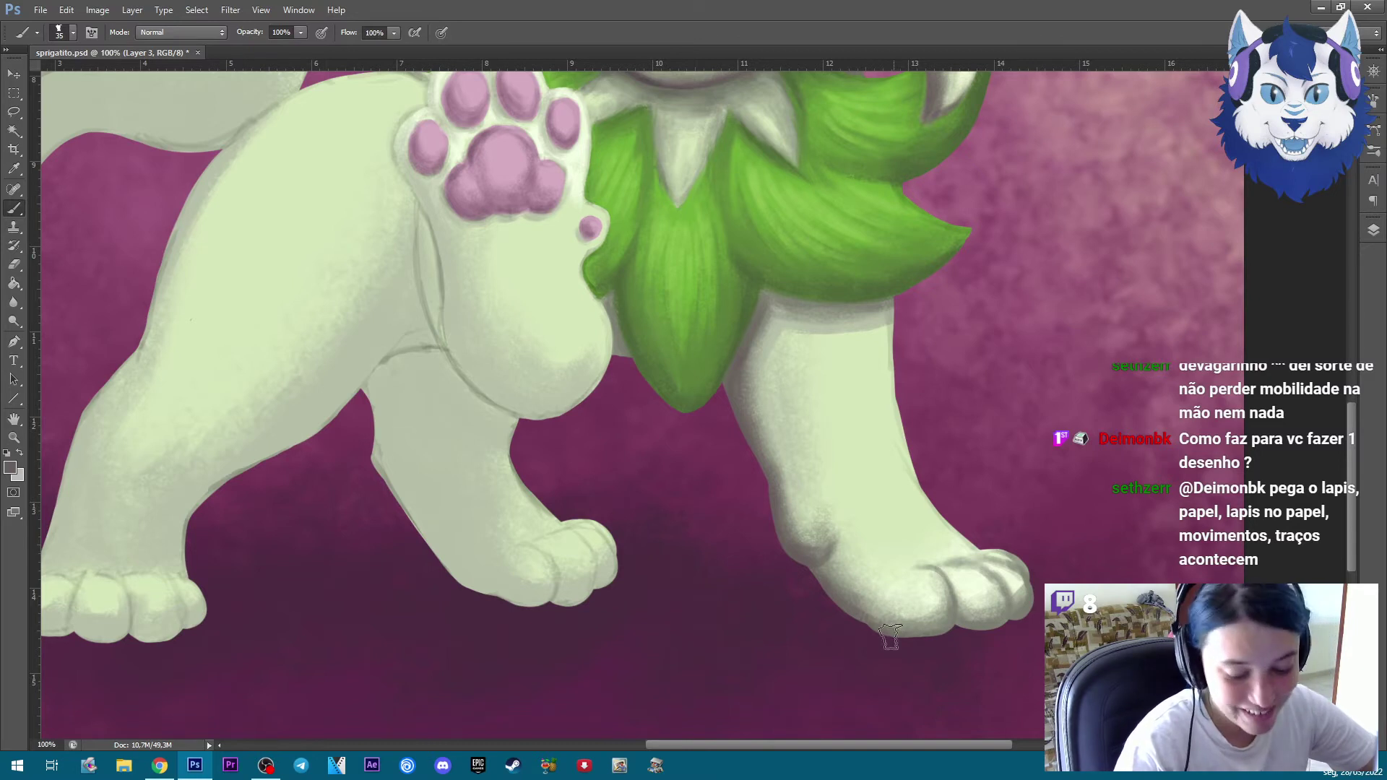
key("bracketleft")
key("bracketleft")
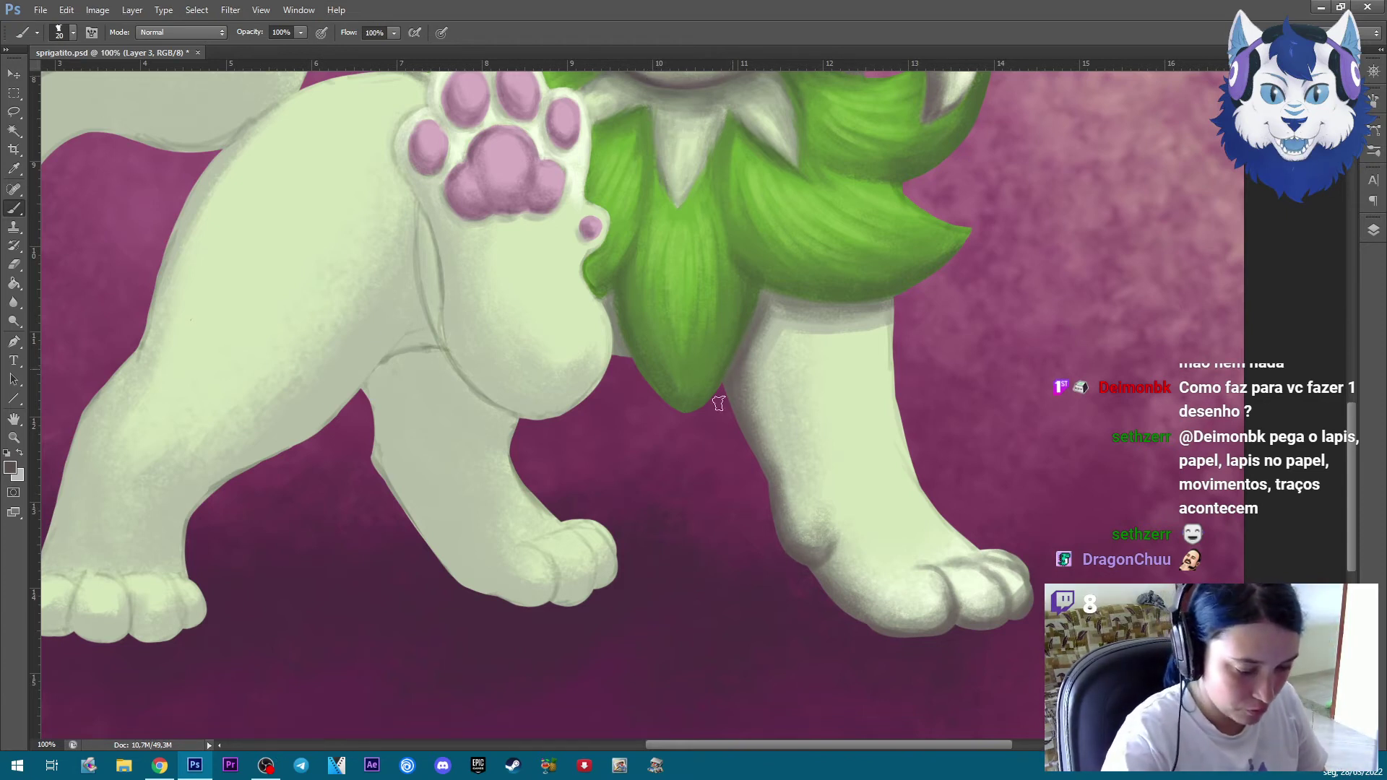
Paint shading along the bottom of the right front paw with a larger brush
key("bracketleft")
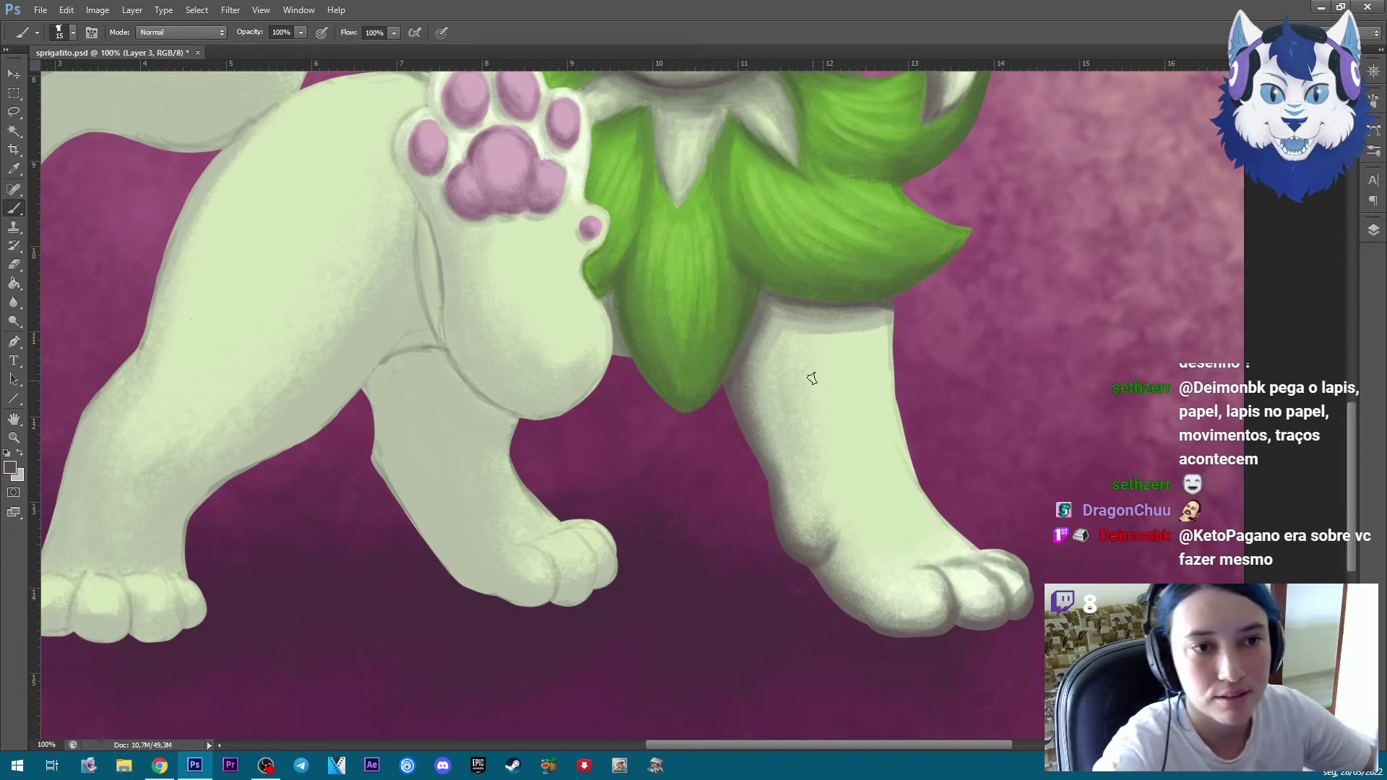
key("bracketright")
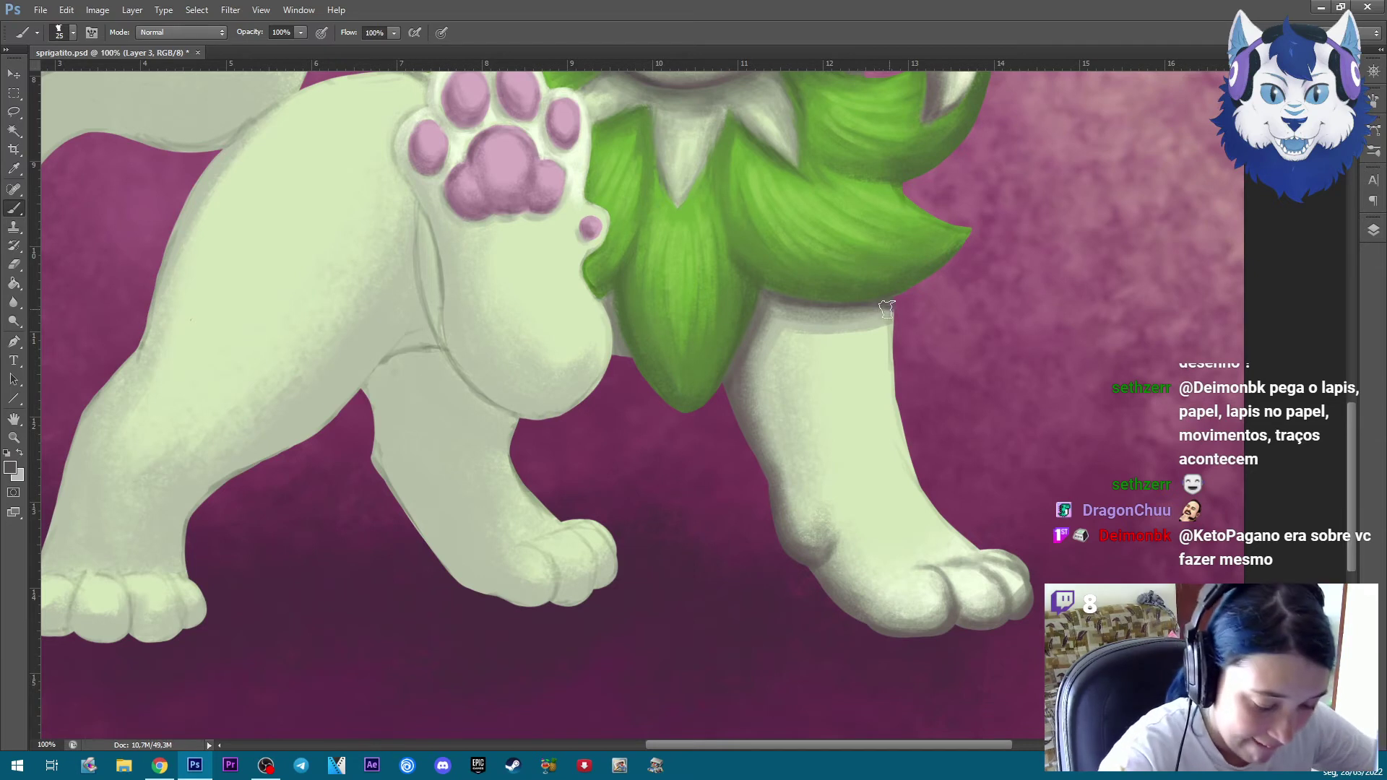
key("bracketright")
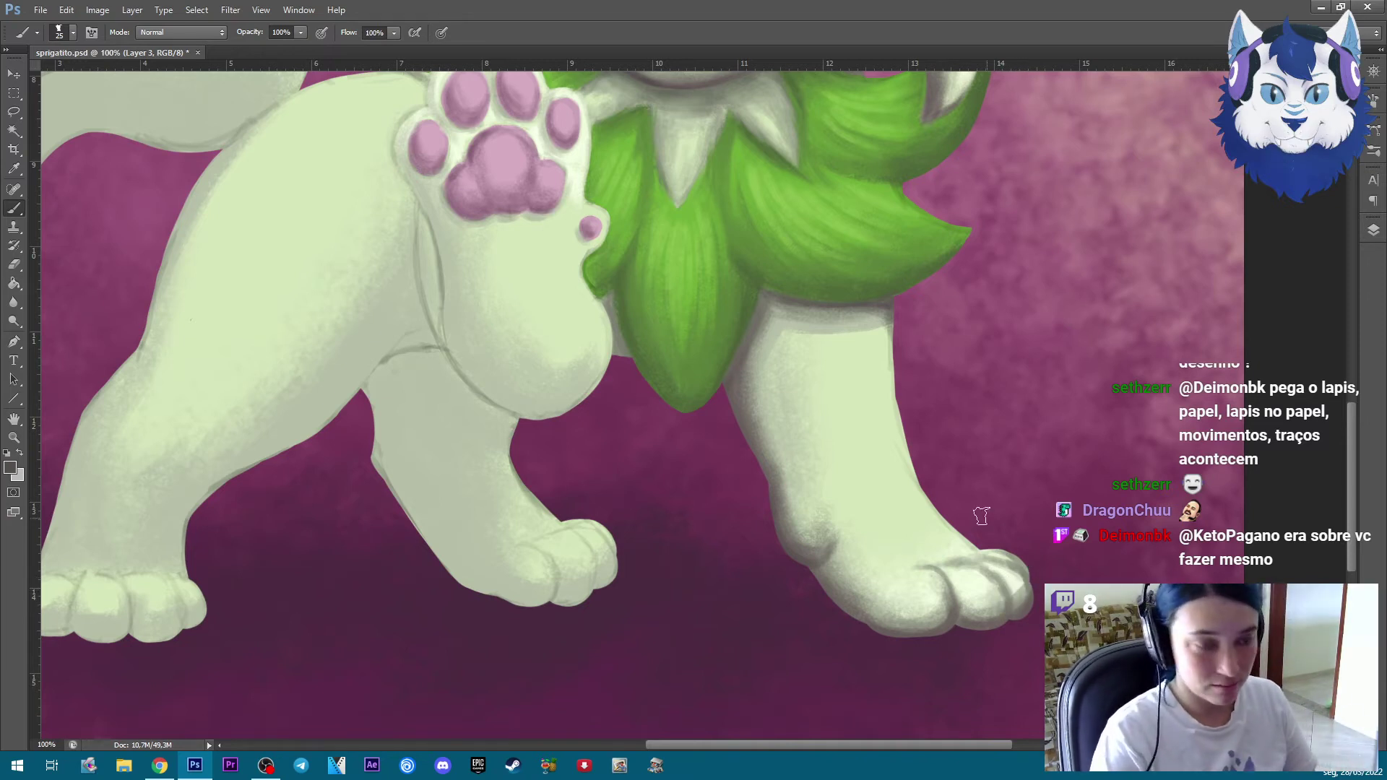
key("bracketright")
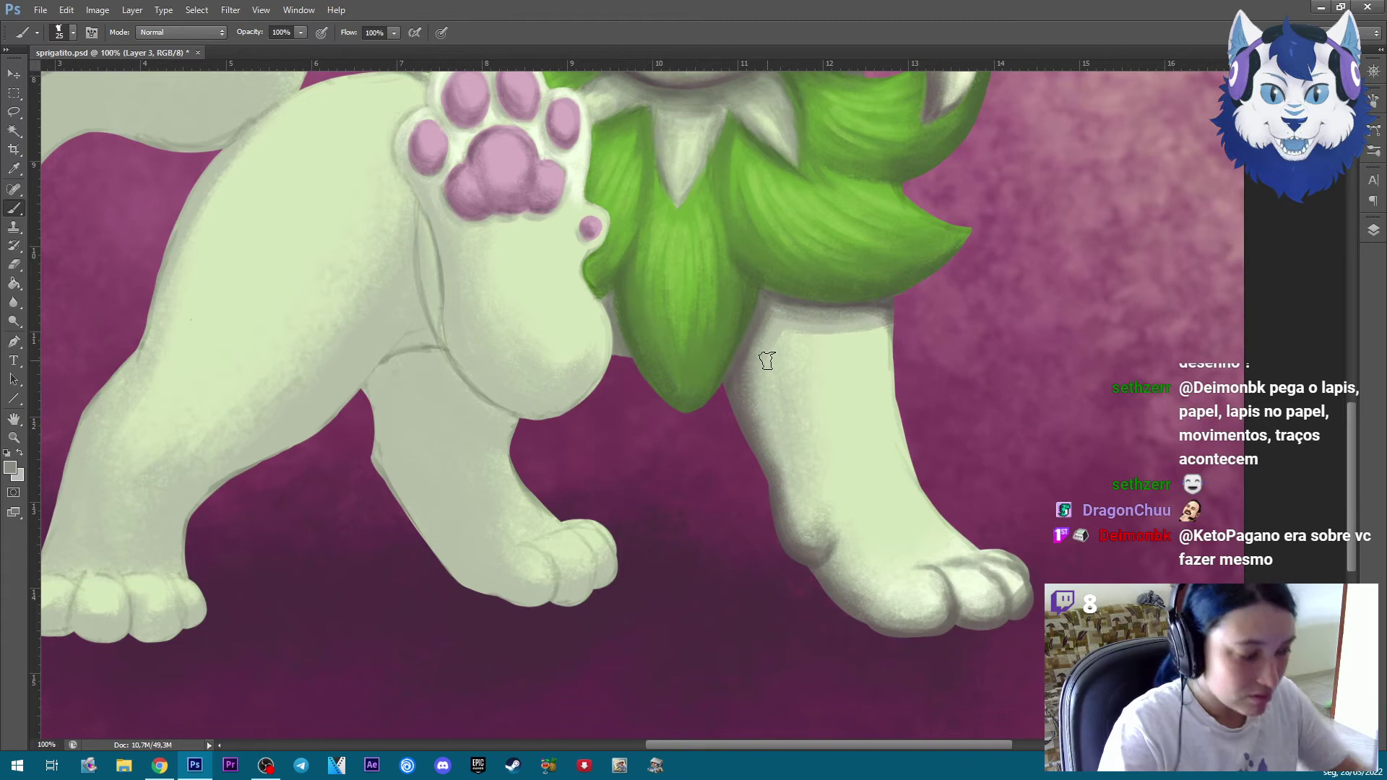
key("bracketright")
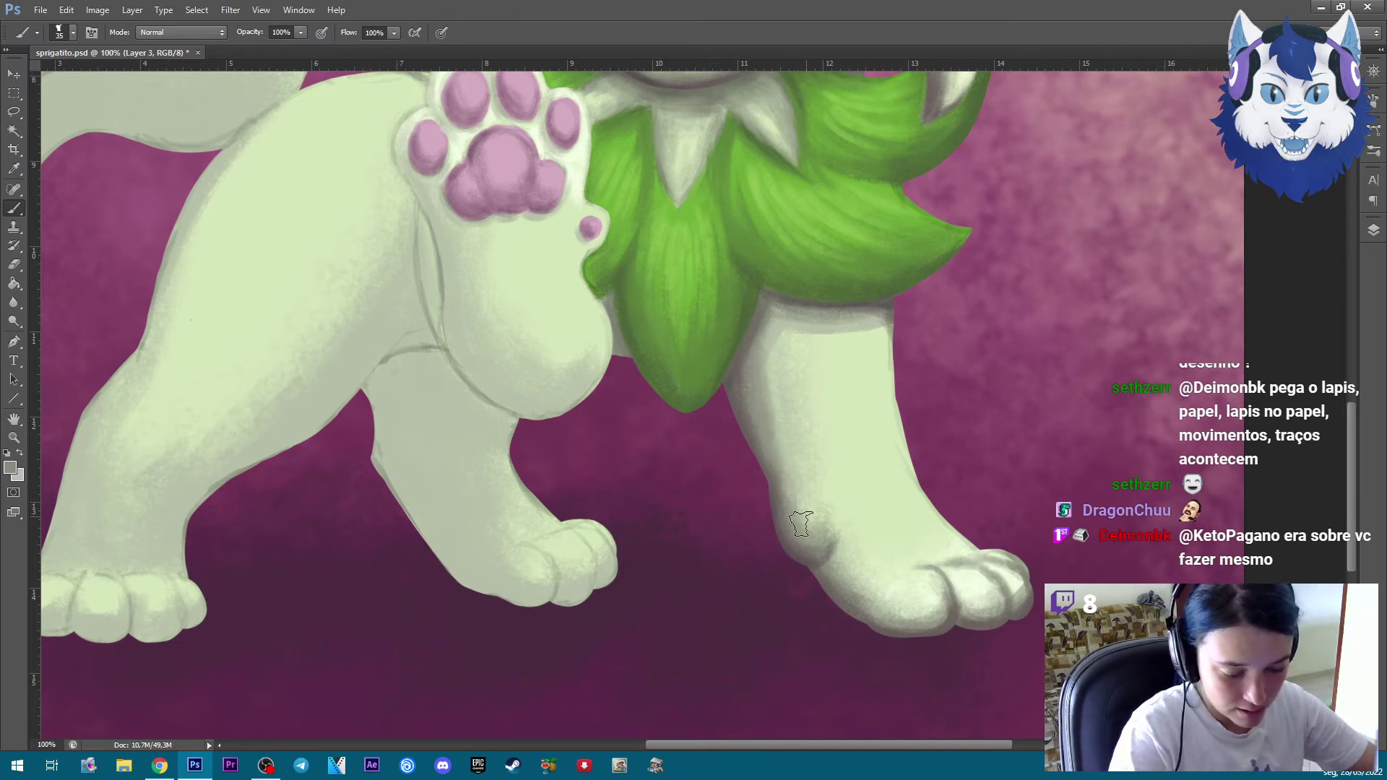
left_click_drag(882, 601, 938, 604)
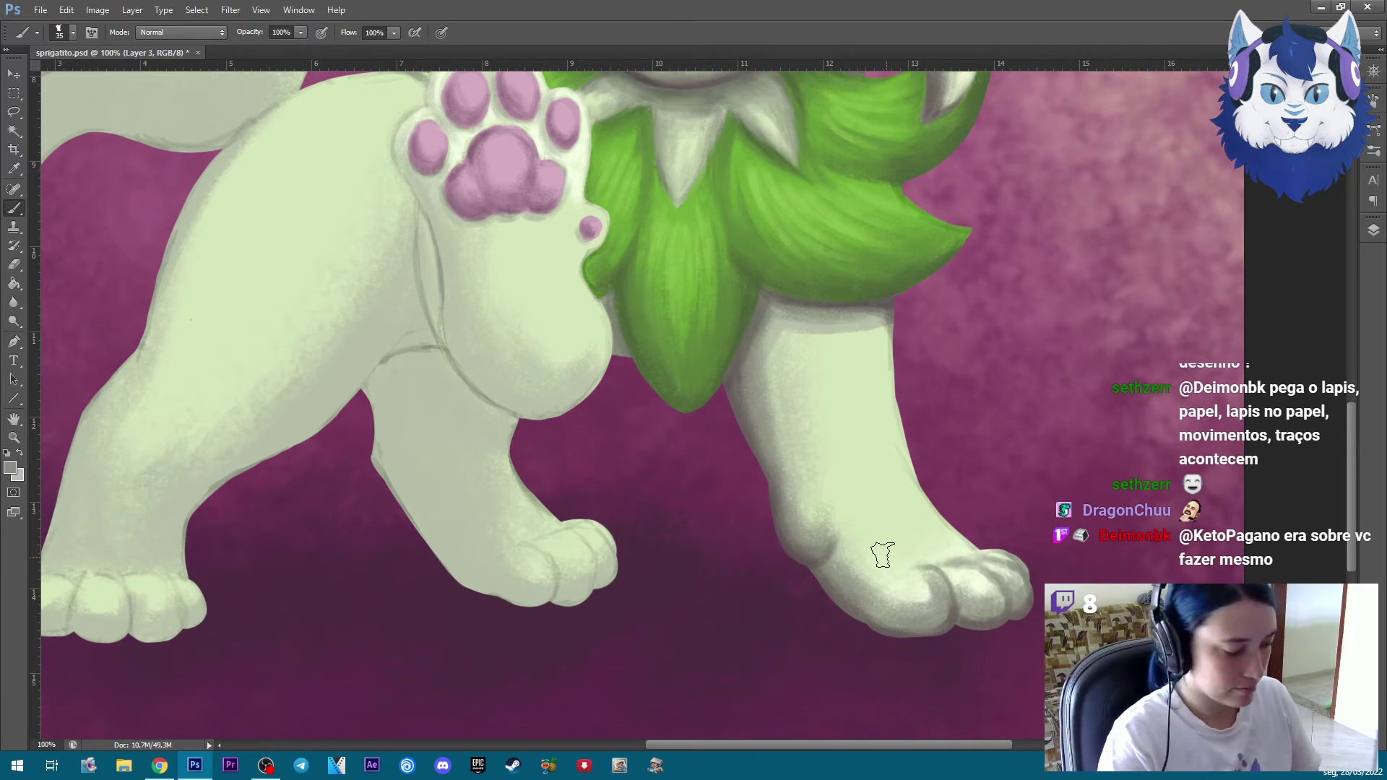
Resample pale green, cream and foot tones from the leg, then fit the whole painting on screen
left_click(882, 564, "alt")
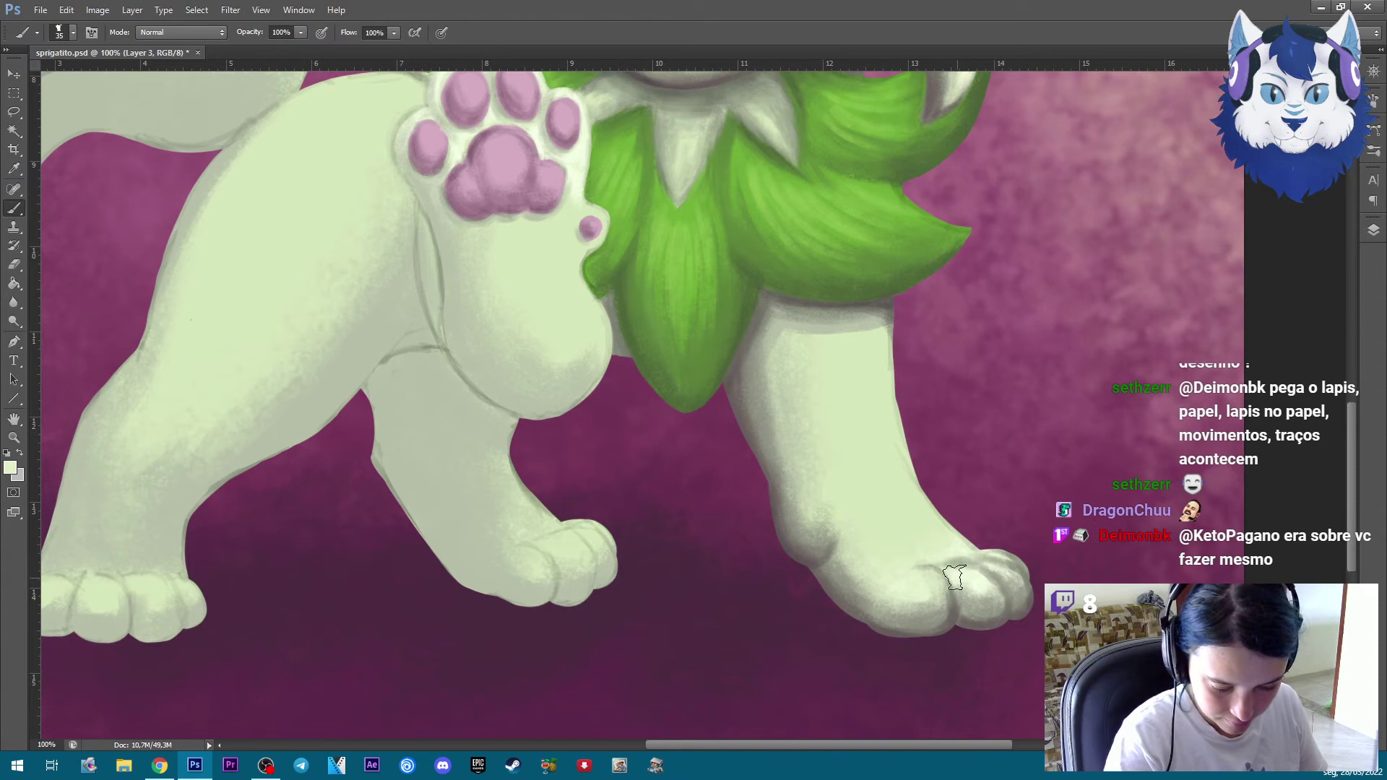
key("bracketleft")
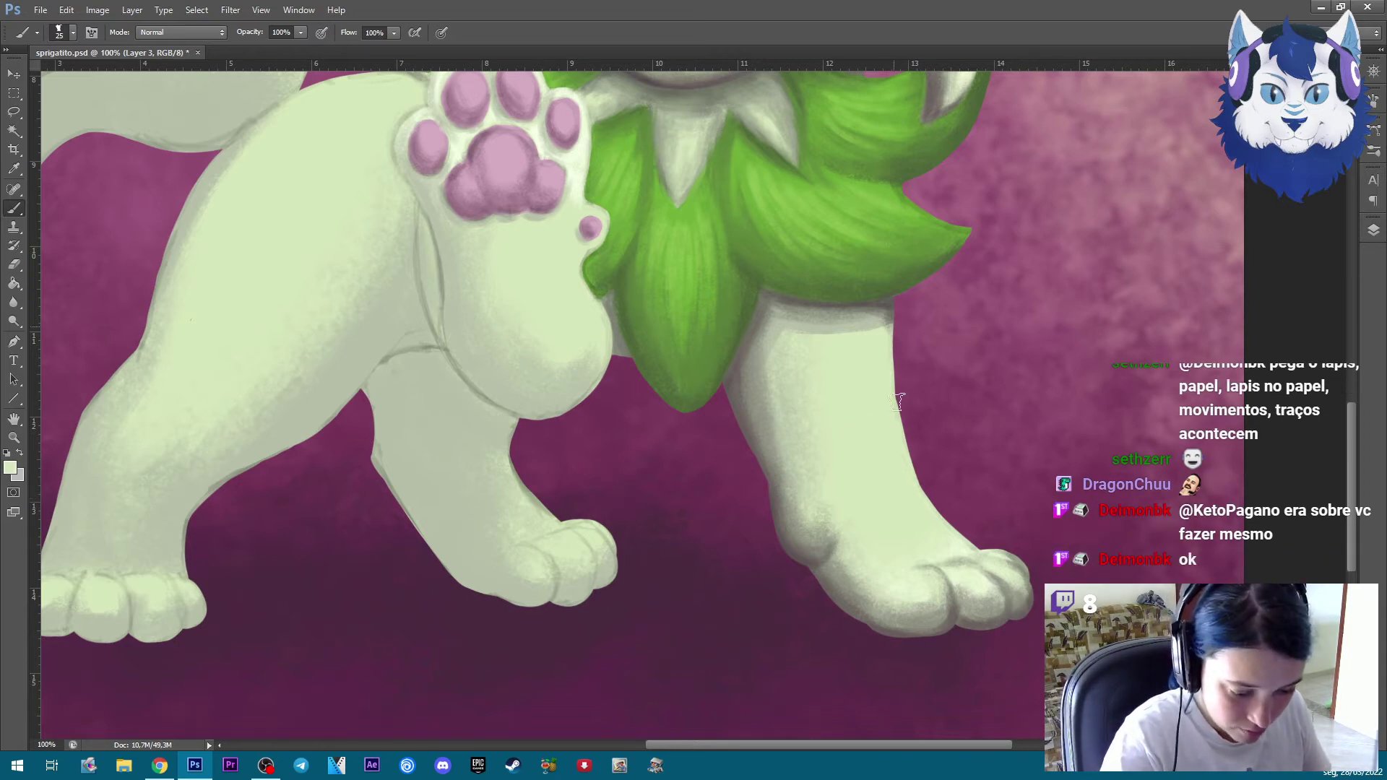
left_click(767, 372, "alt")
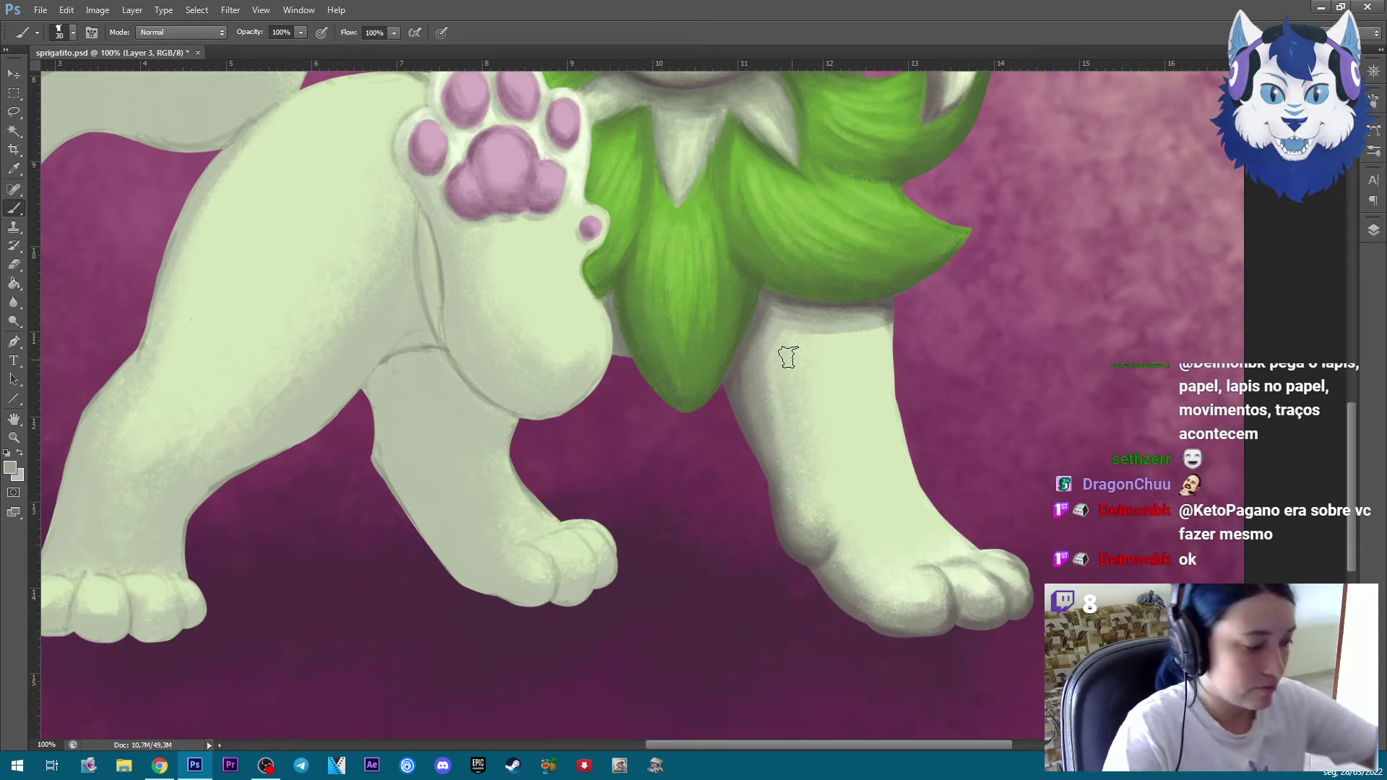
key("bracketright")
key("bracketright")
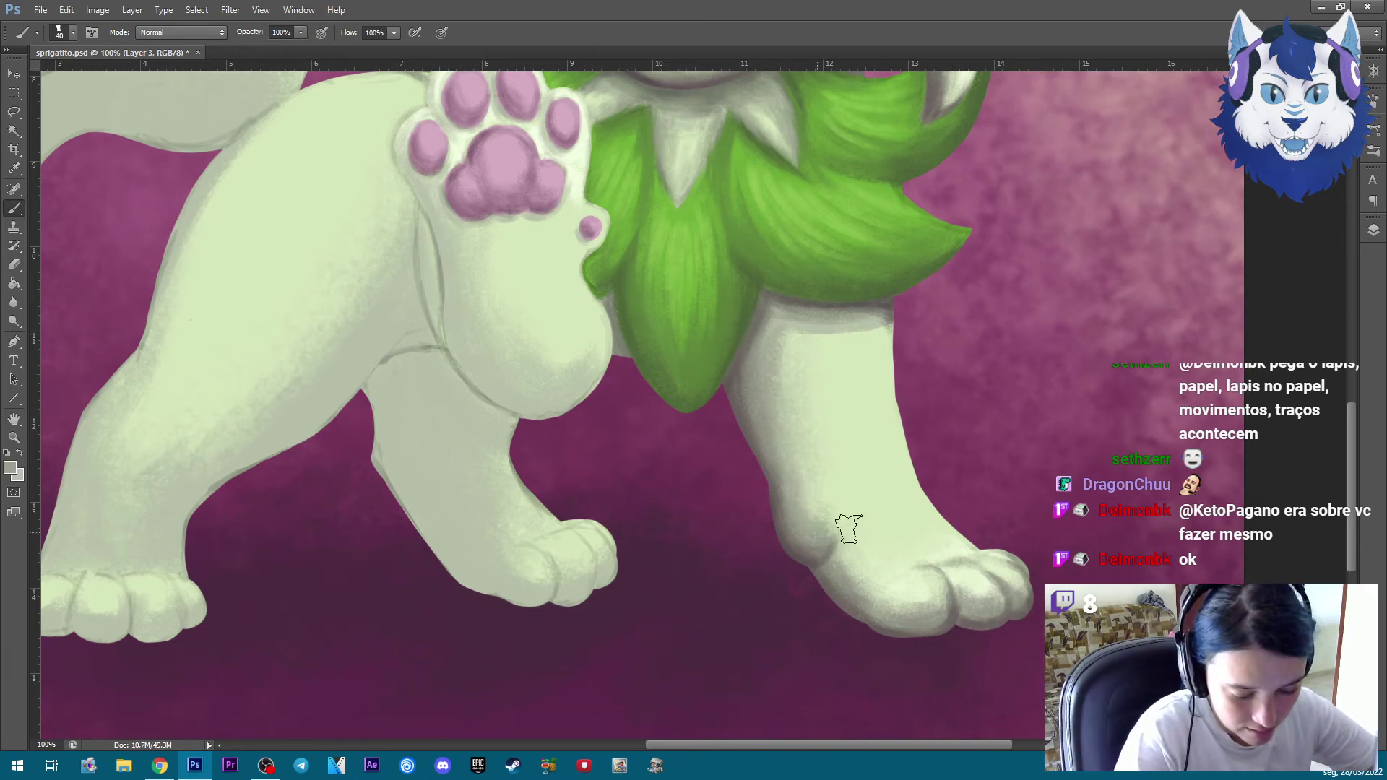
left_click(852, 499, "alt")
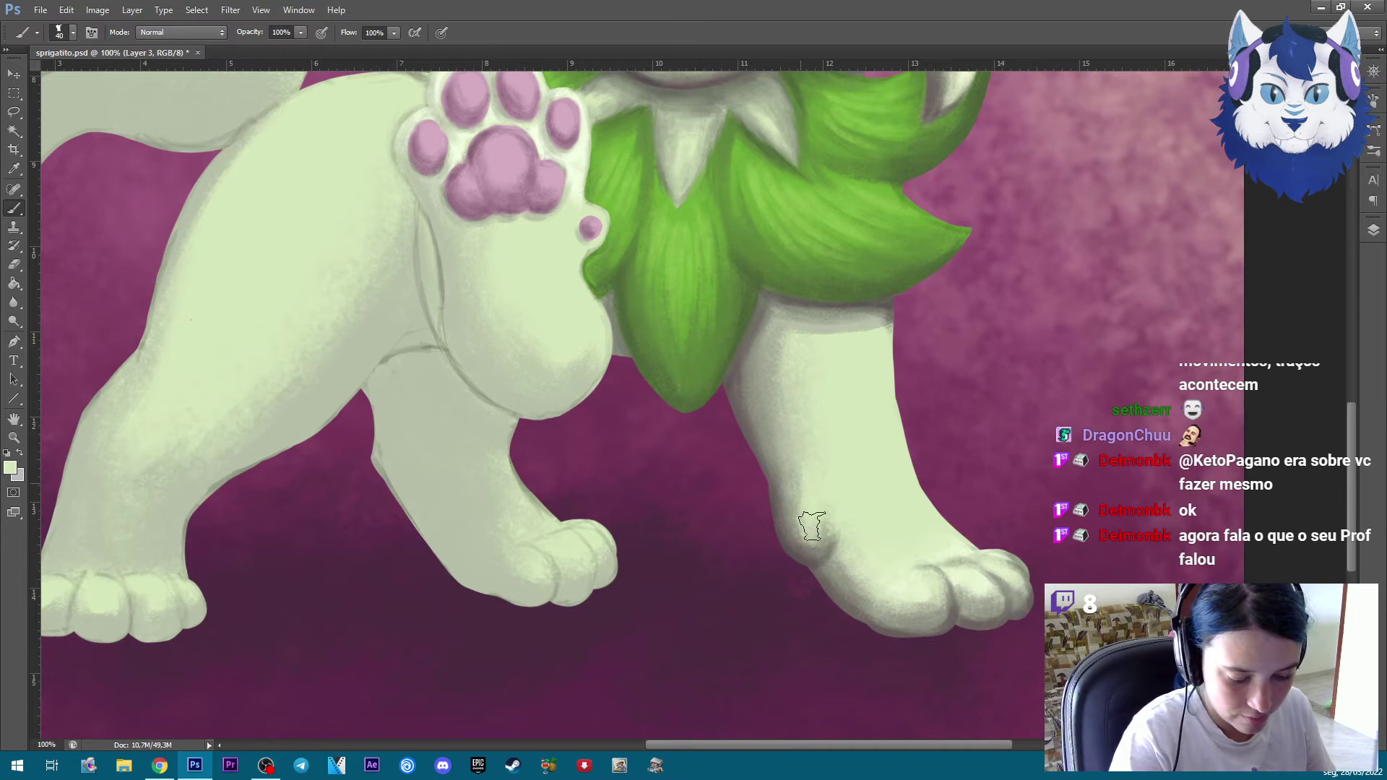
key("bracketleft")
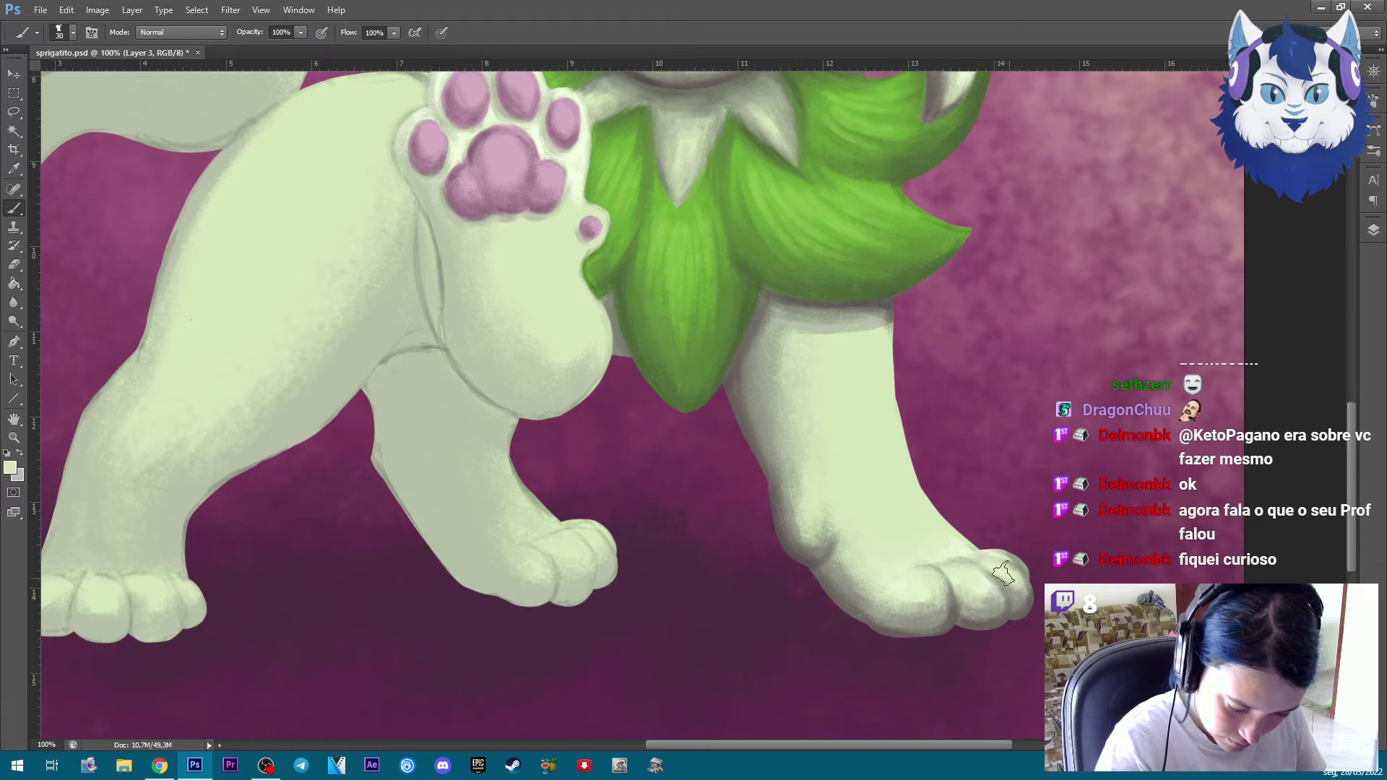
left_click(1006, 581, "alt")
key("bracketleft")
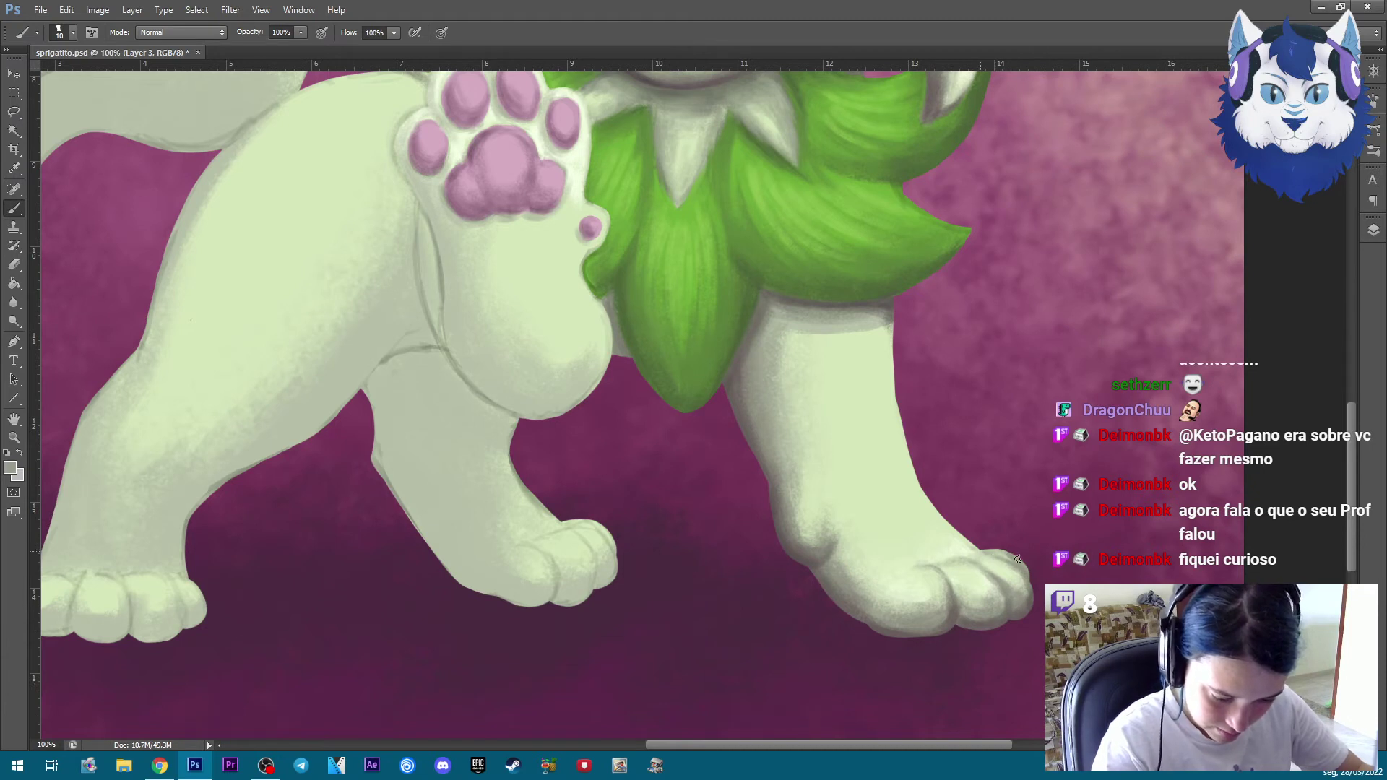
key("ctrl+0")
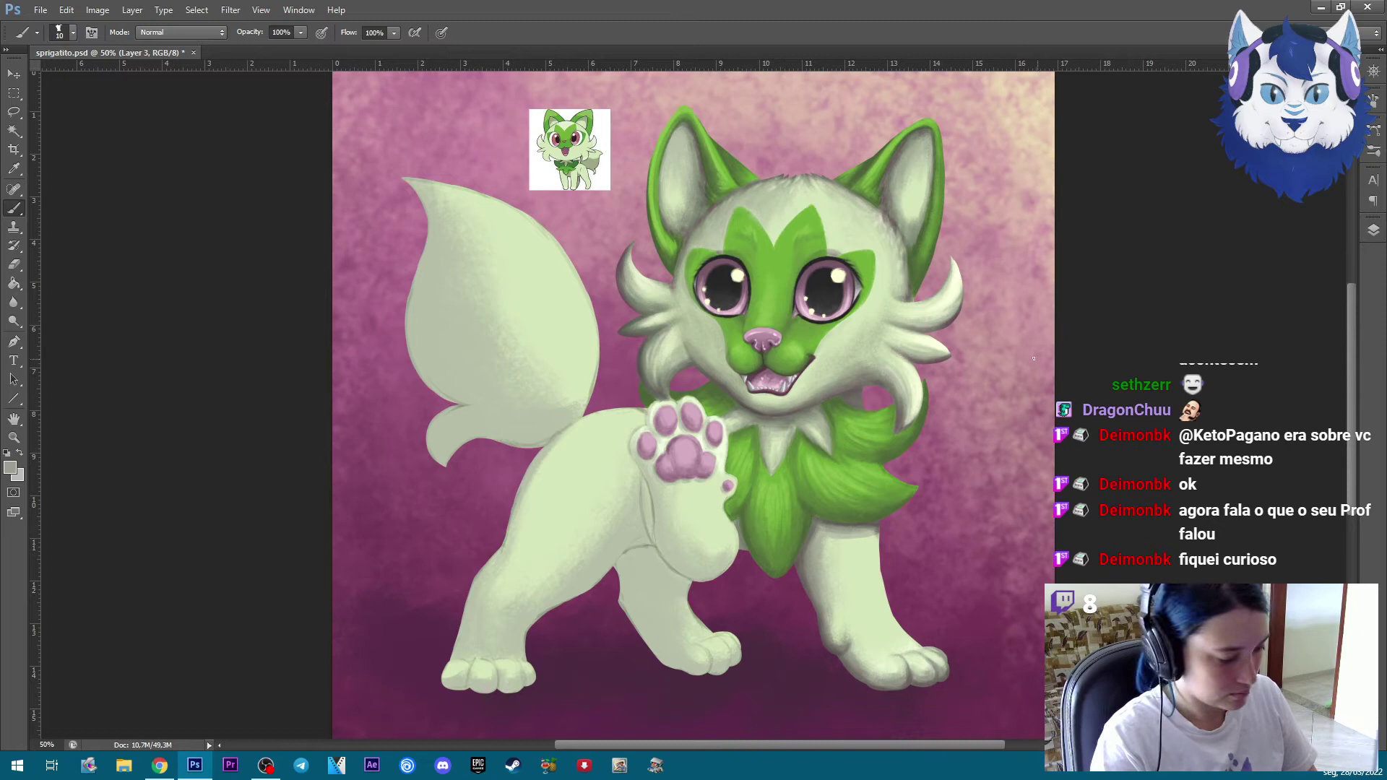
Zoom to 66.7% on the cat's legs and enlarge the brush for leg shadows
key("ctrl+plus")
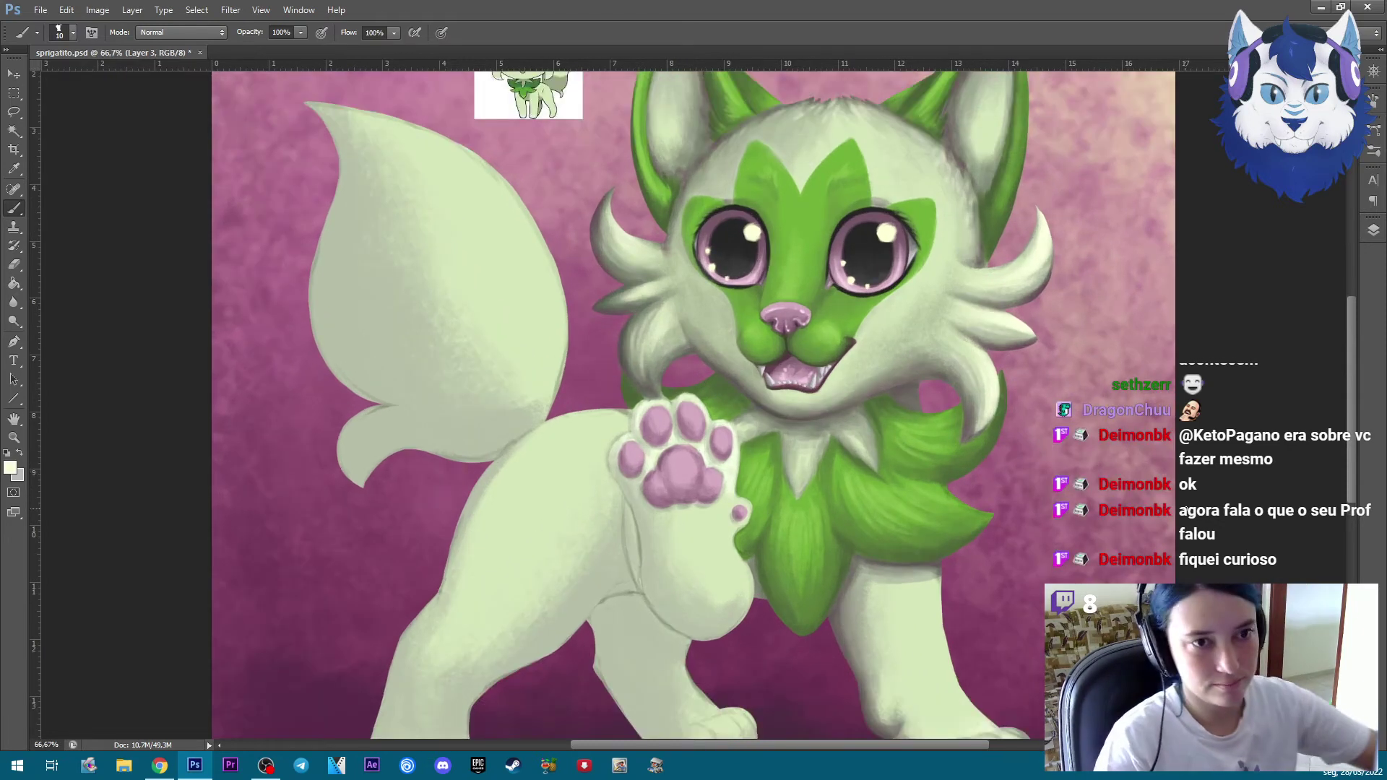
left_click_drag(1286, 561, 1118, 431)
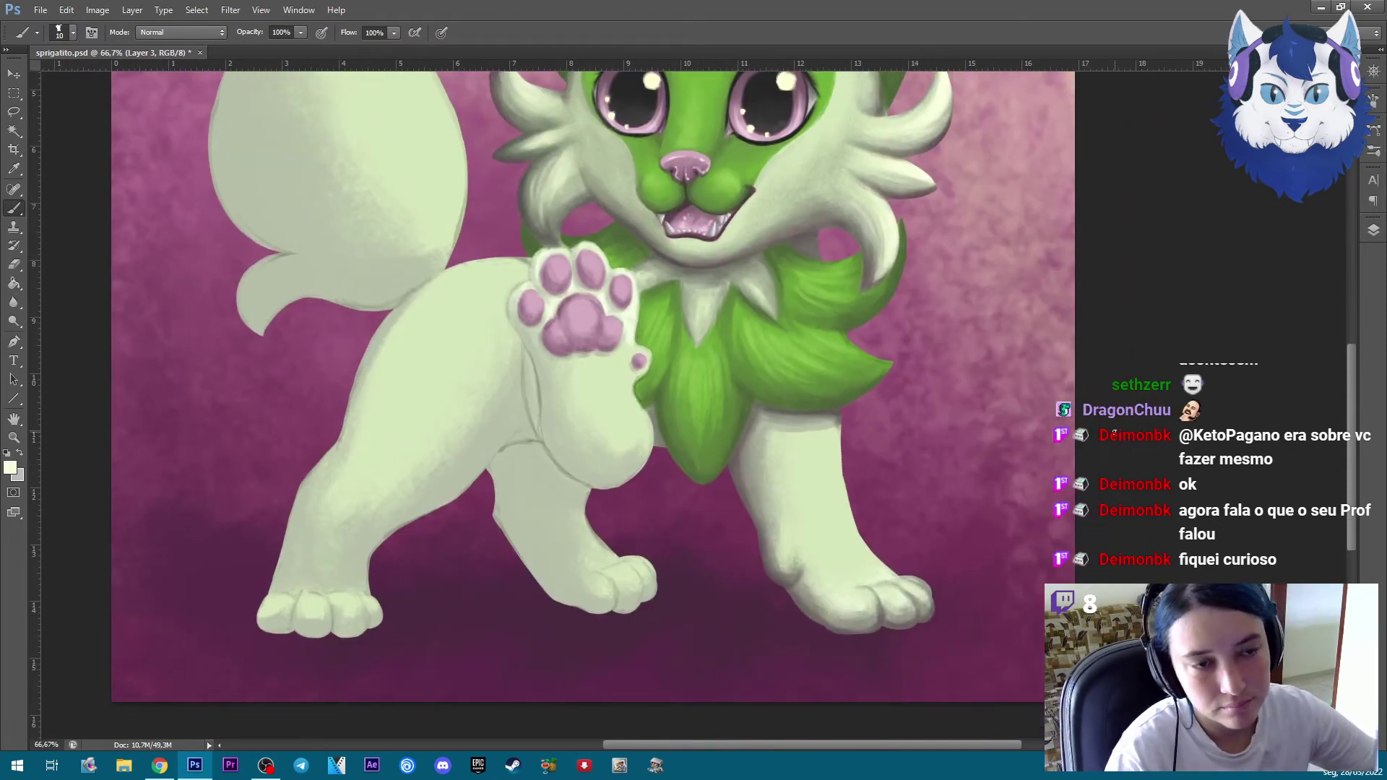
key("bracketright")
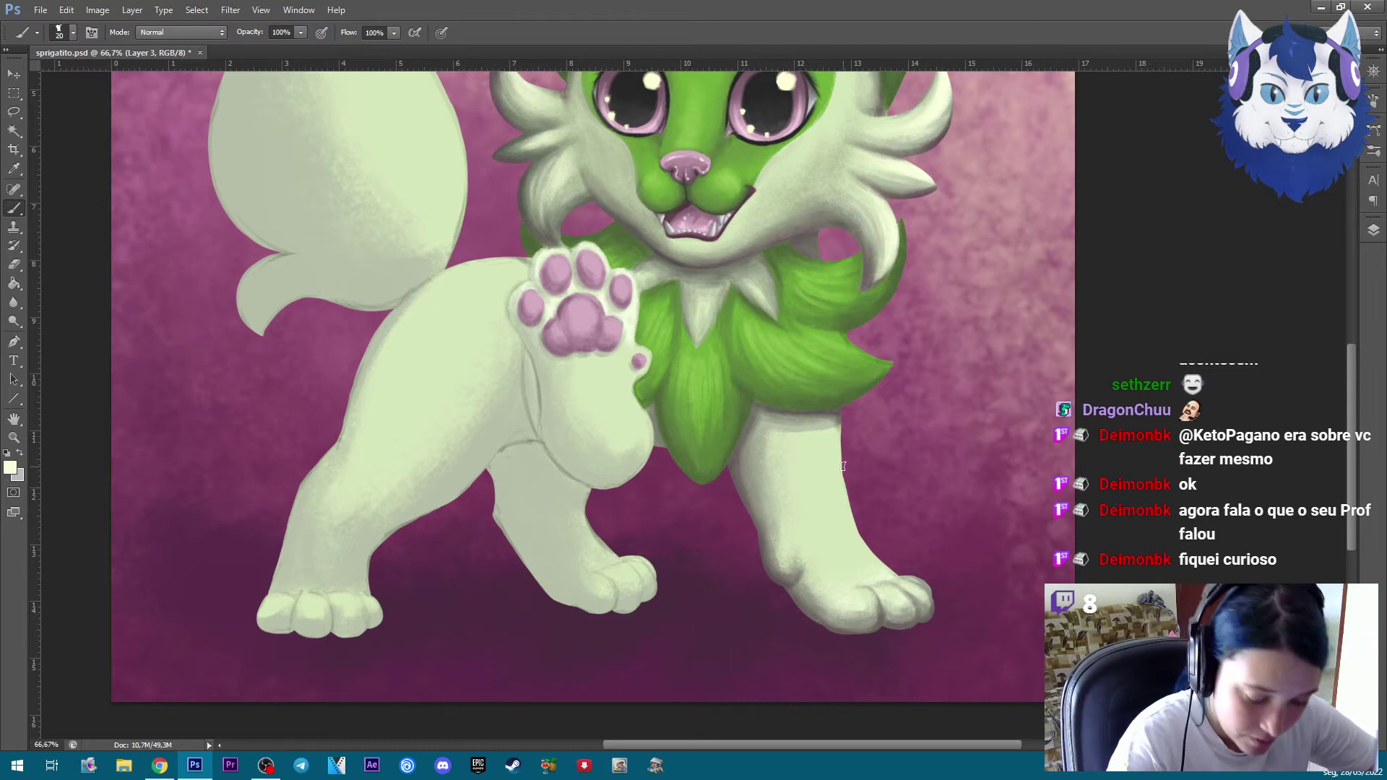
key("bracketright")
key("bracketright")
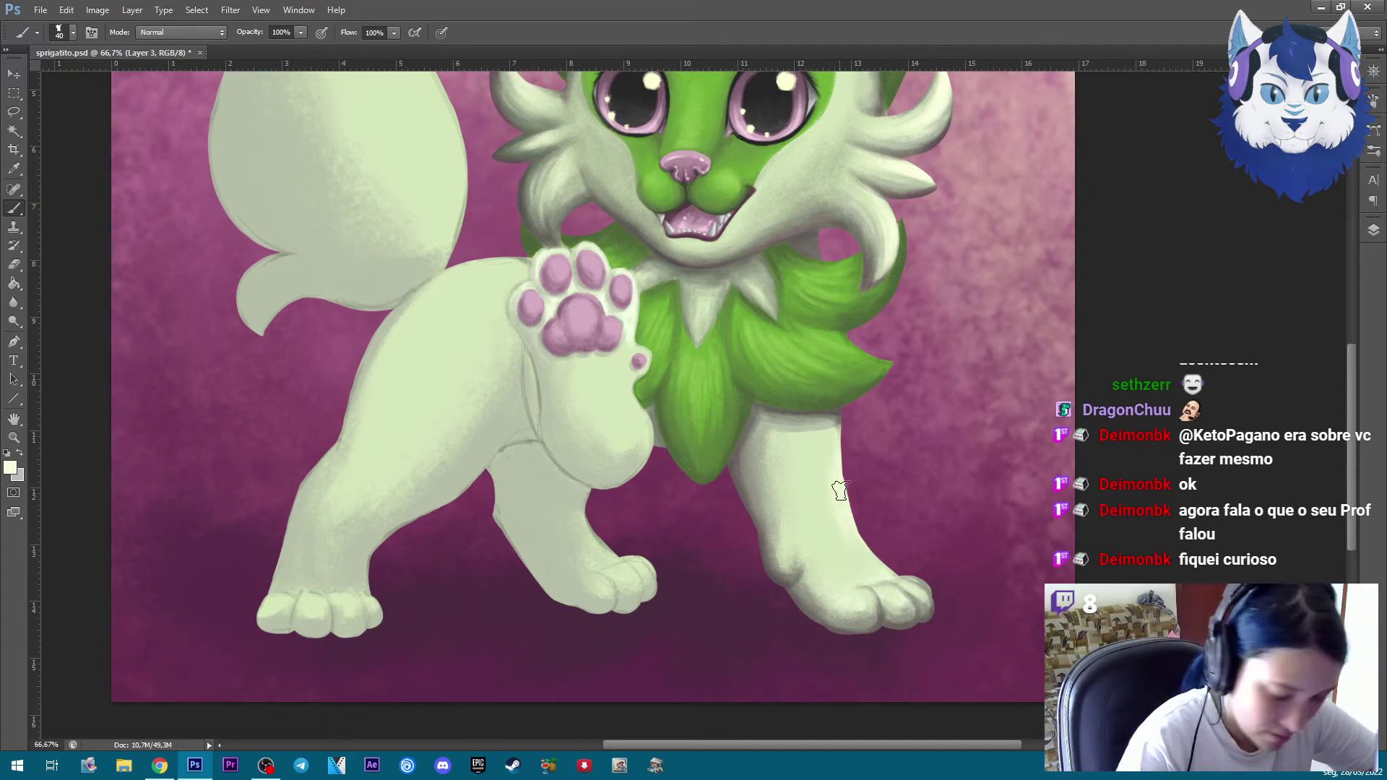
key("bracketright")
key("bracketright")
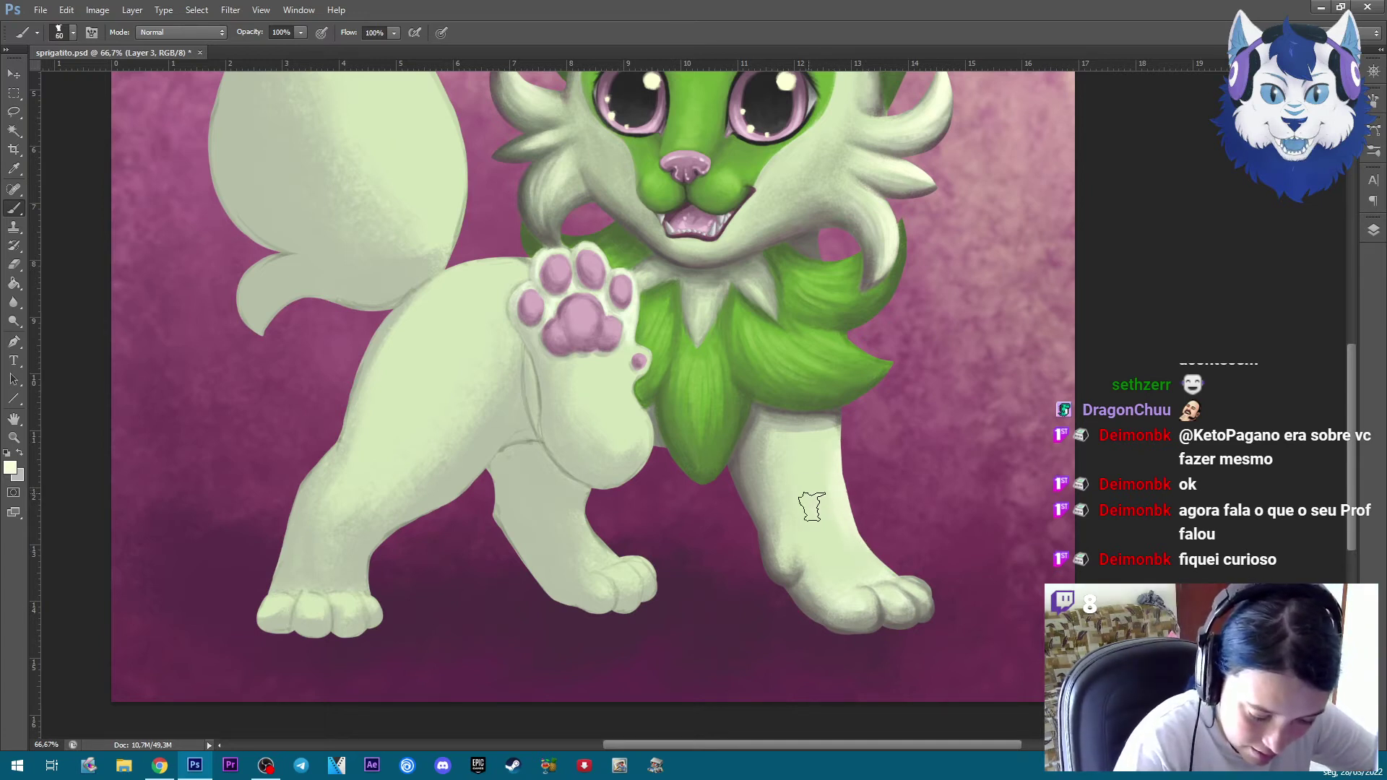
key("bracketright")
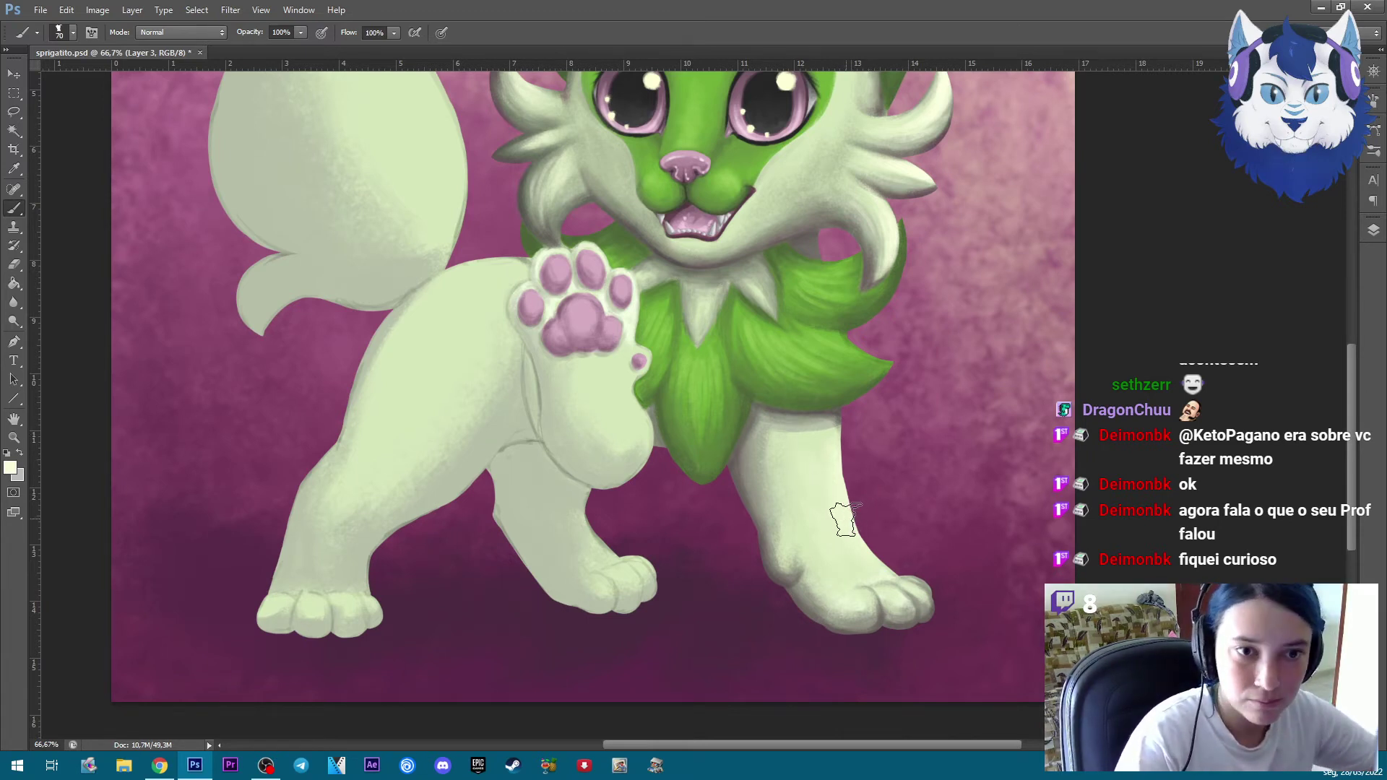
key("bracketleft")
key("bracketleft")
key("bracketleft")
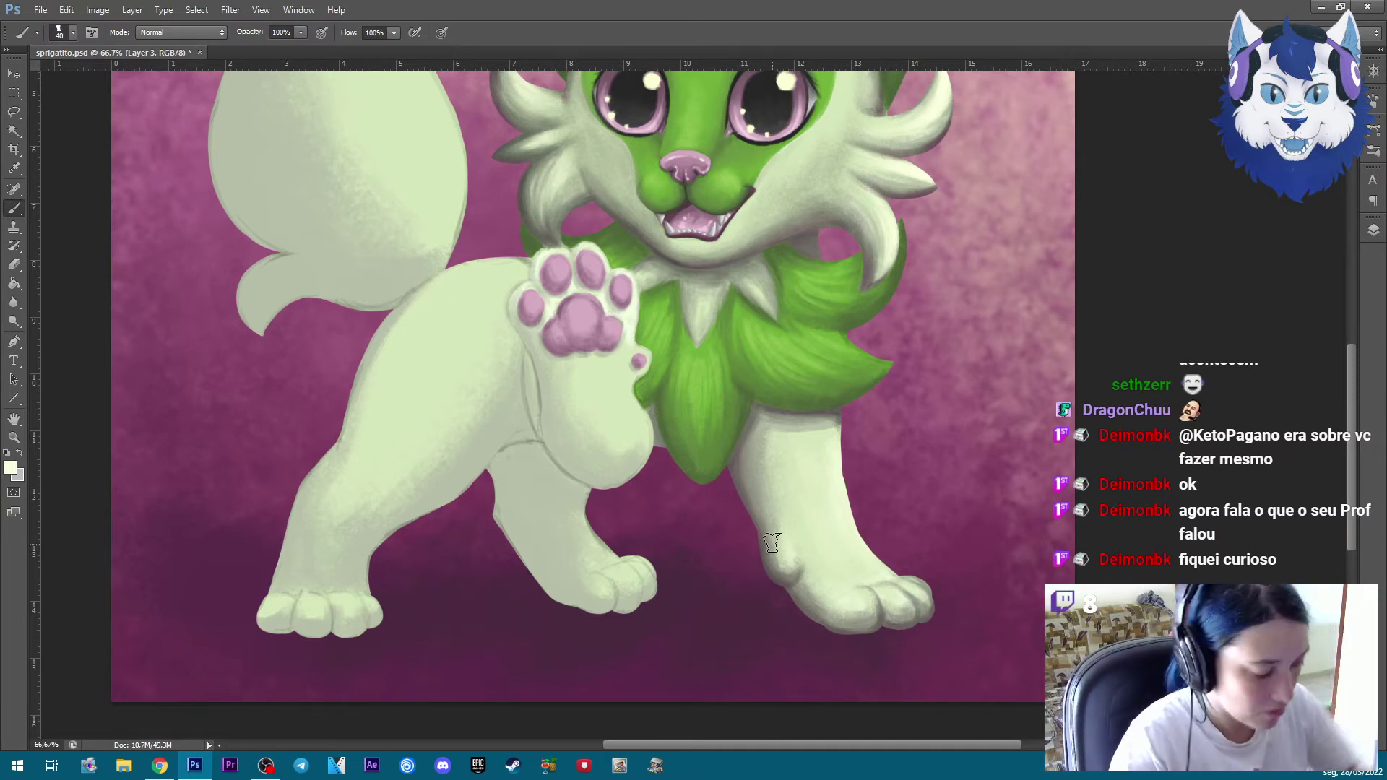
Sample the leg and chest-edge colours and paint a darker stroke along the leg contour
left_click(787, 538, "alt")
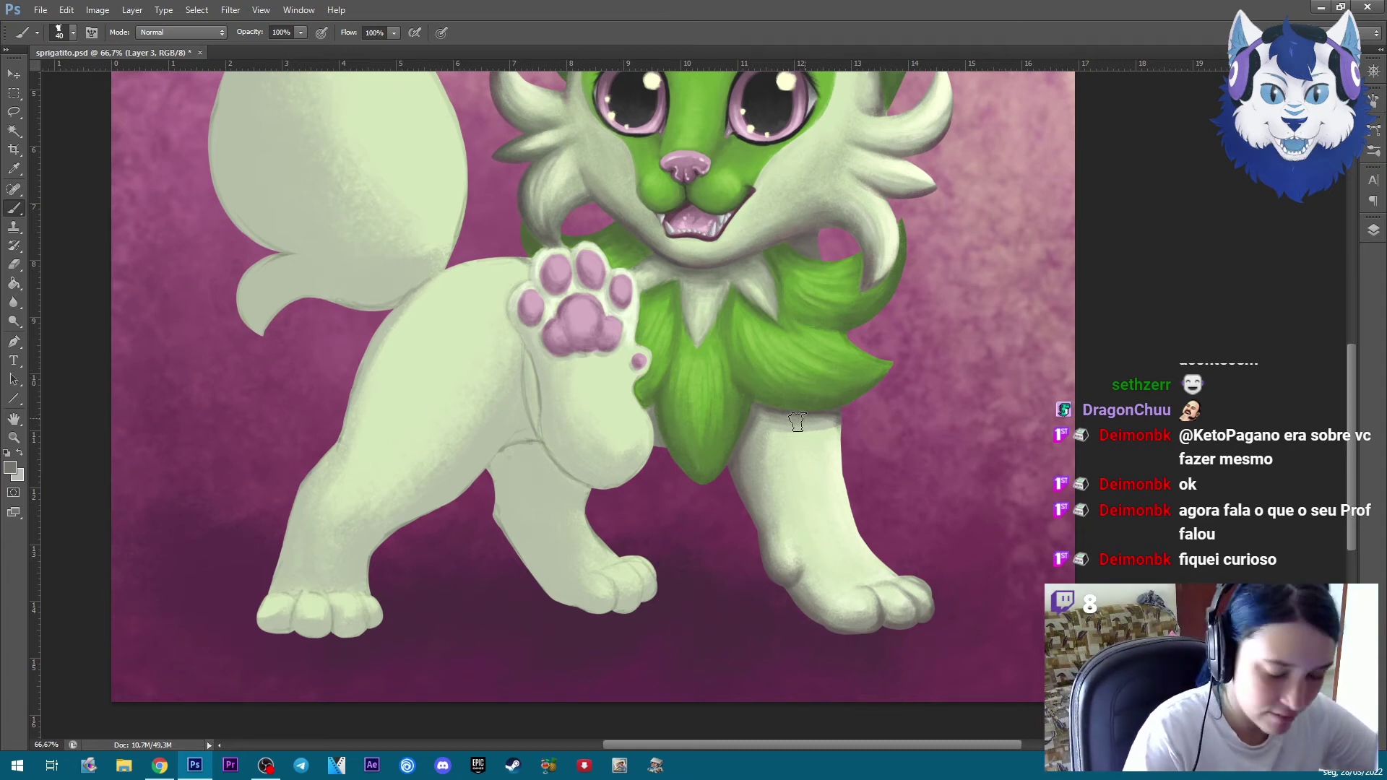
left_click(777, 408, "alt")
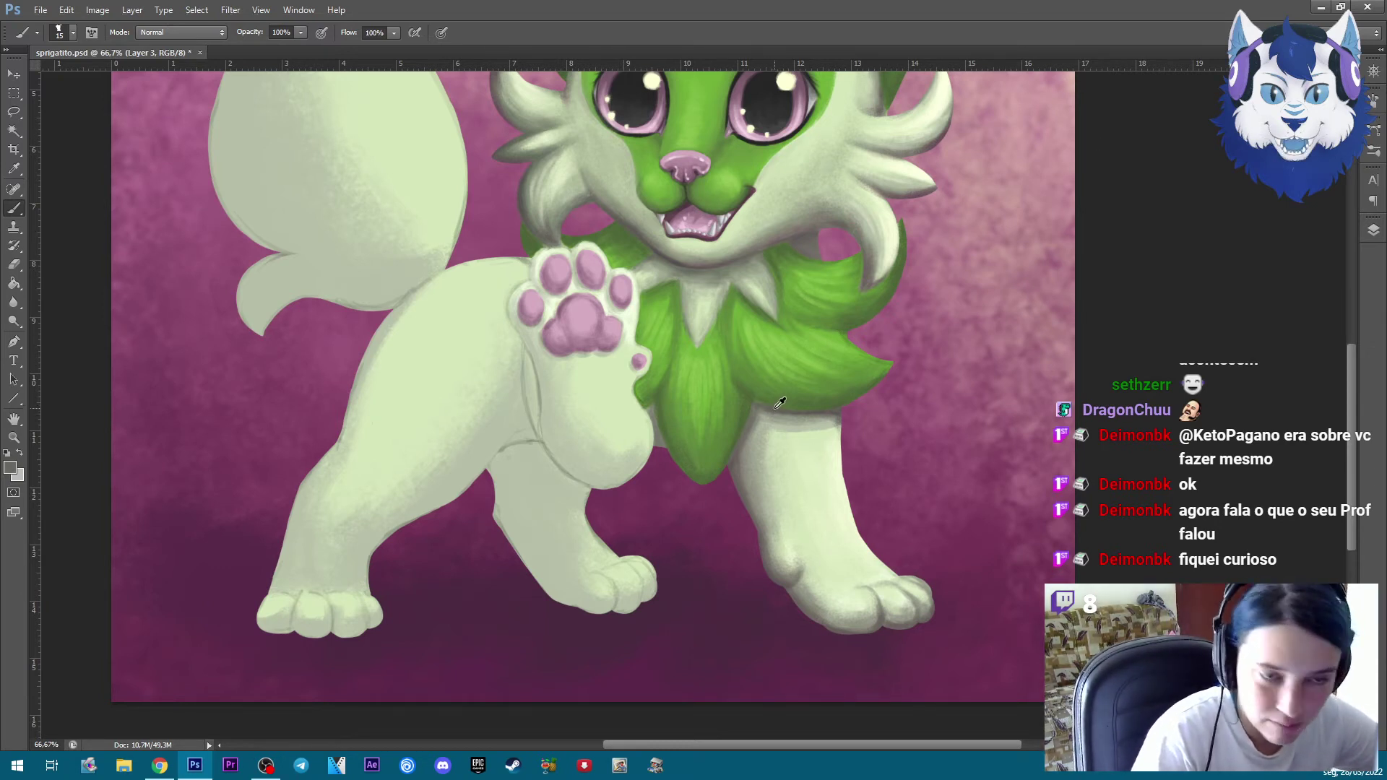
key("bracketright")
key("bracketright")
mouse_move(537, 365)
left_mouse_down()
mouse_move(590, 480)
mouse_move(661, 437)
left_mouse_up()
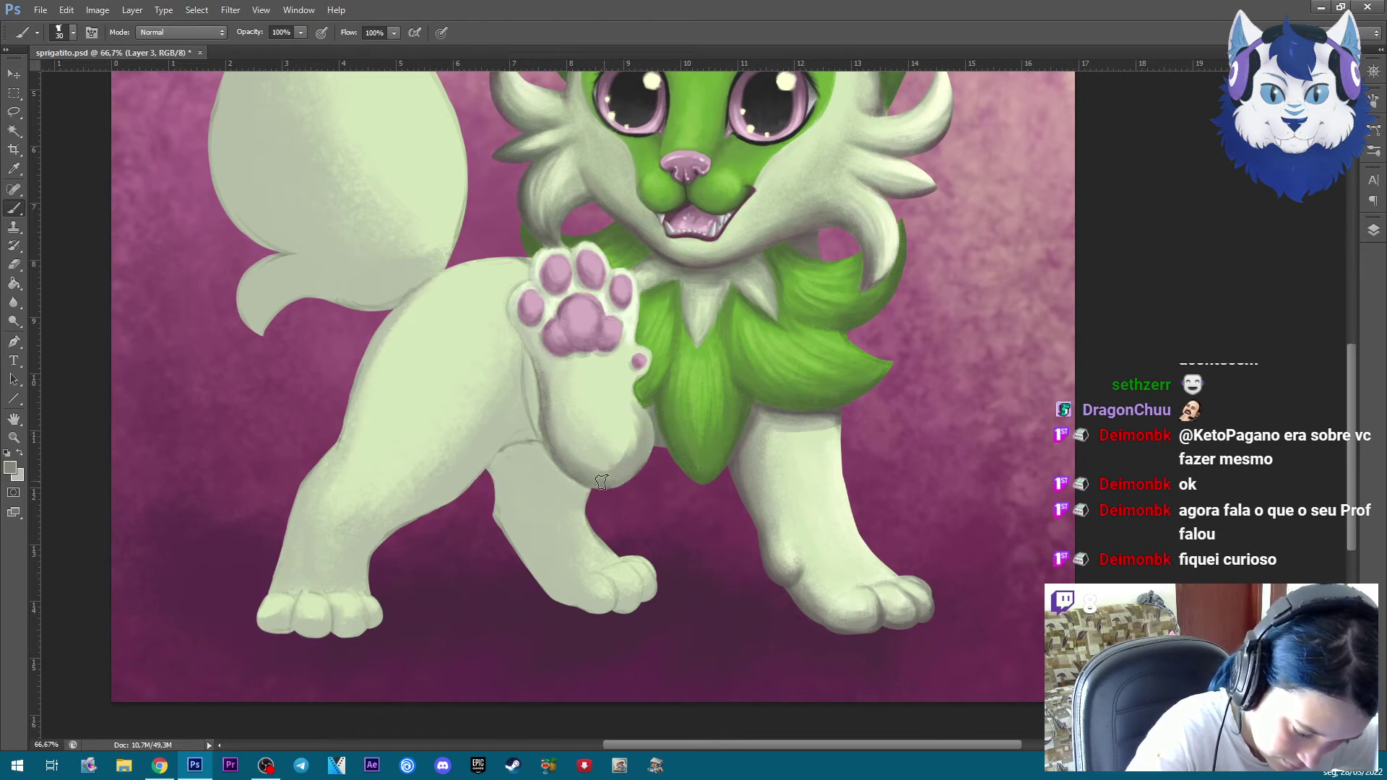
Resample three shading colours from the raised leg, resize the brush, and zoom to 100%
left_click(547, 412, "alt")
left_click(555, 448, "alt")
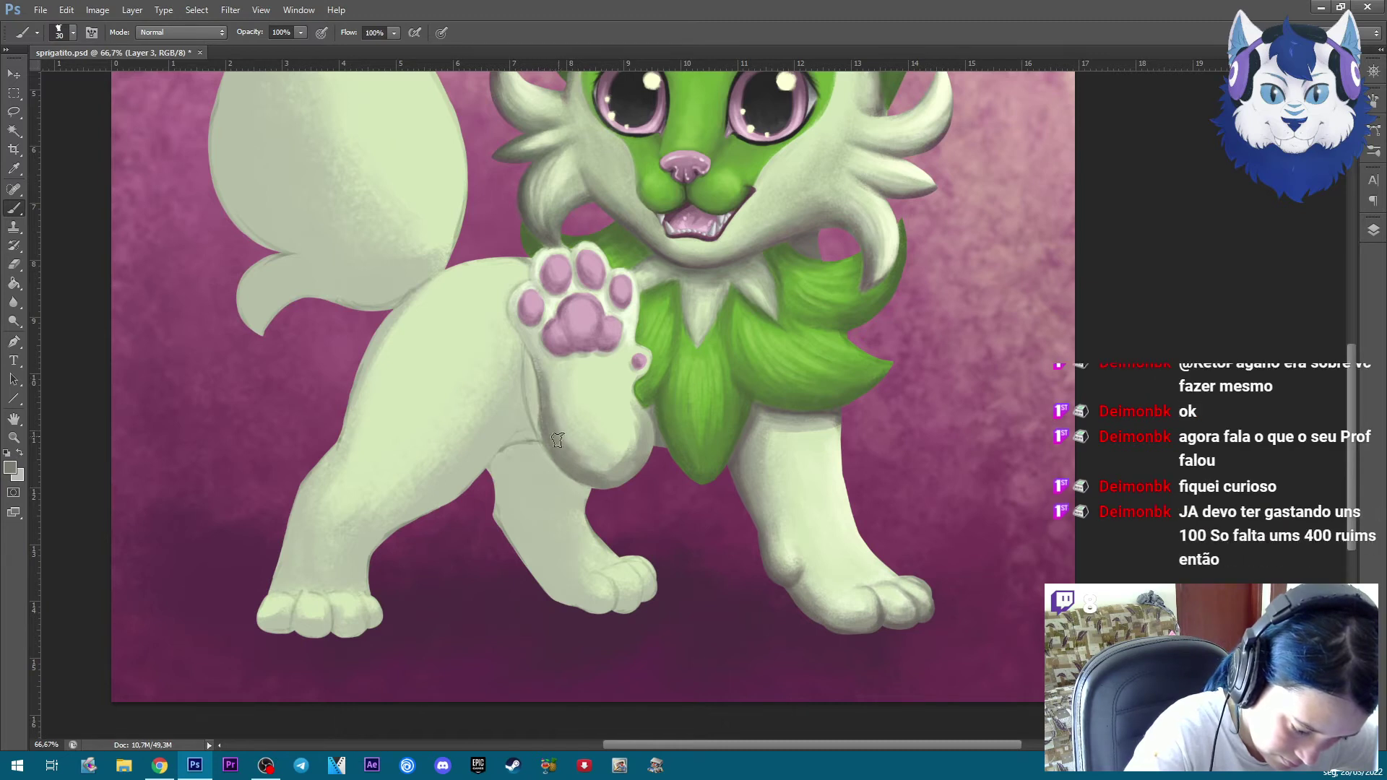
left_click(620, 453, "alt")
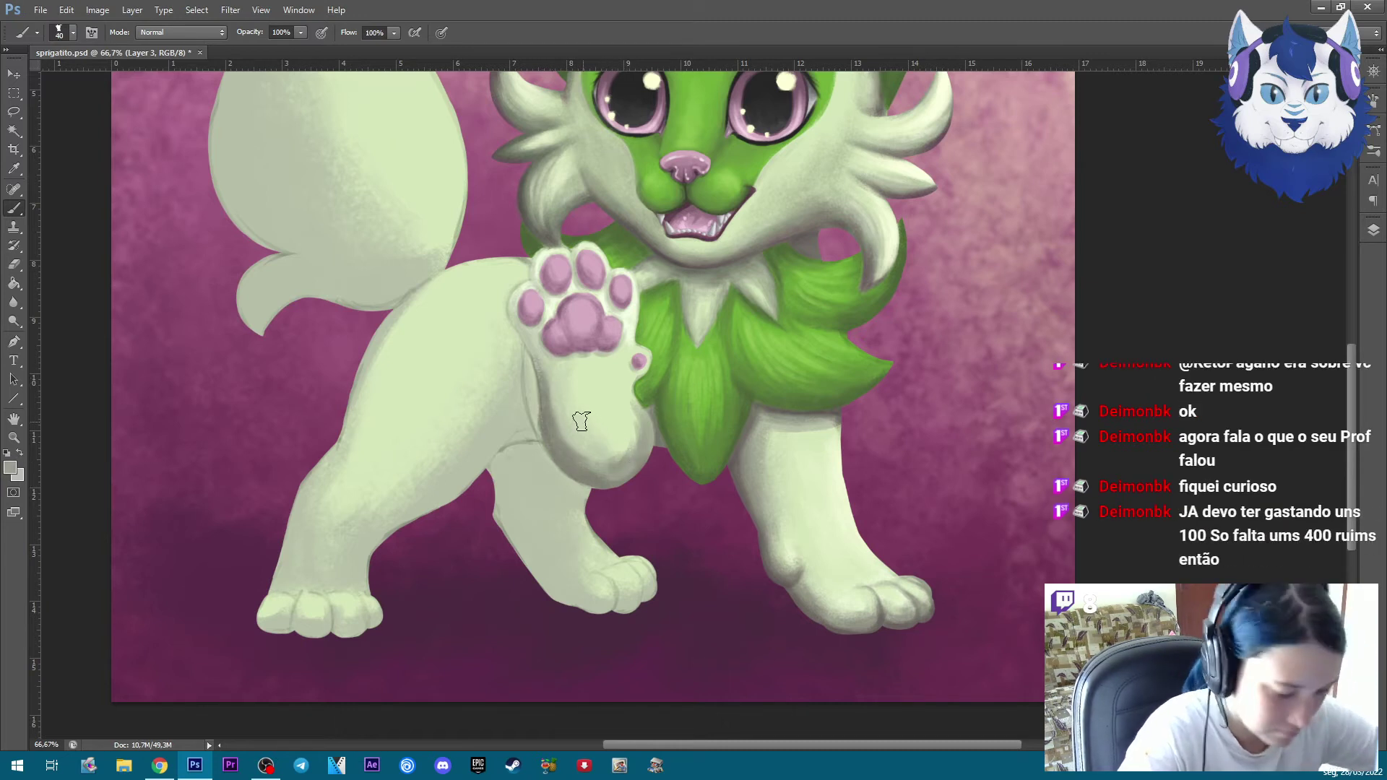
key("bracketright")
key("bracketright")
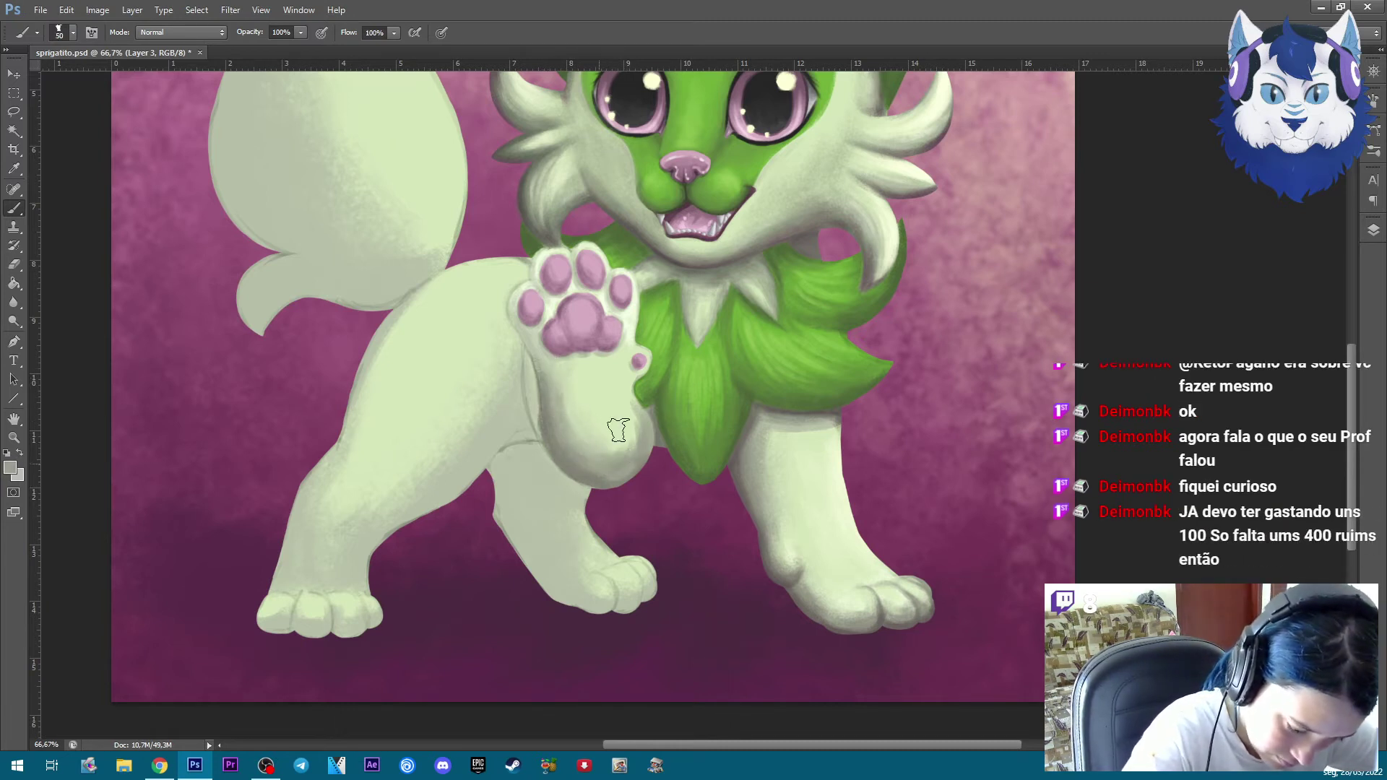
key("ctrl+plus")
key("bracketleft")
key("bracketleft")
key("bracketleft")
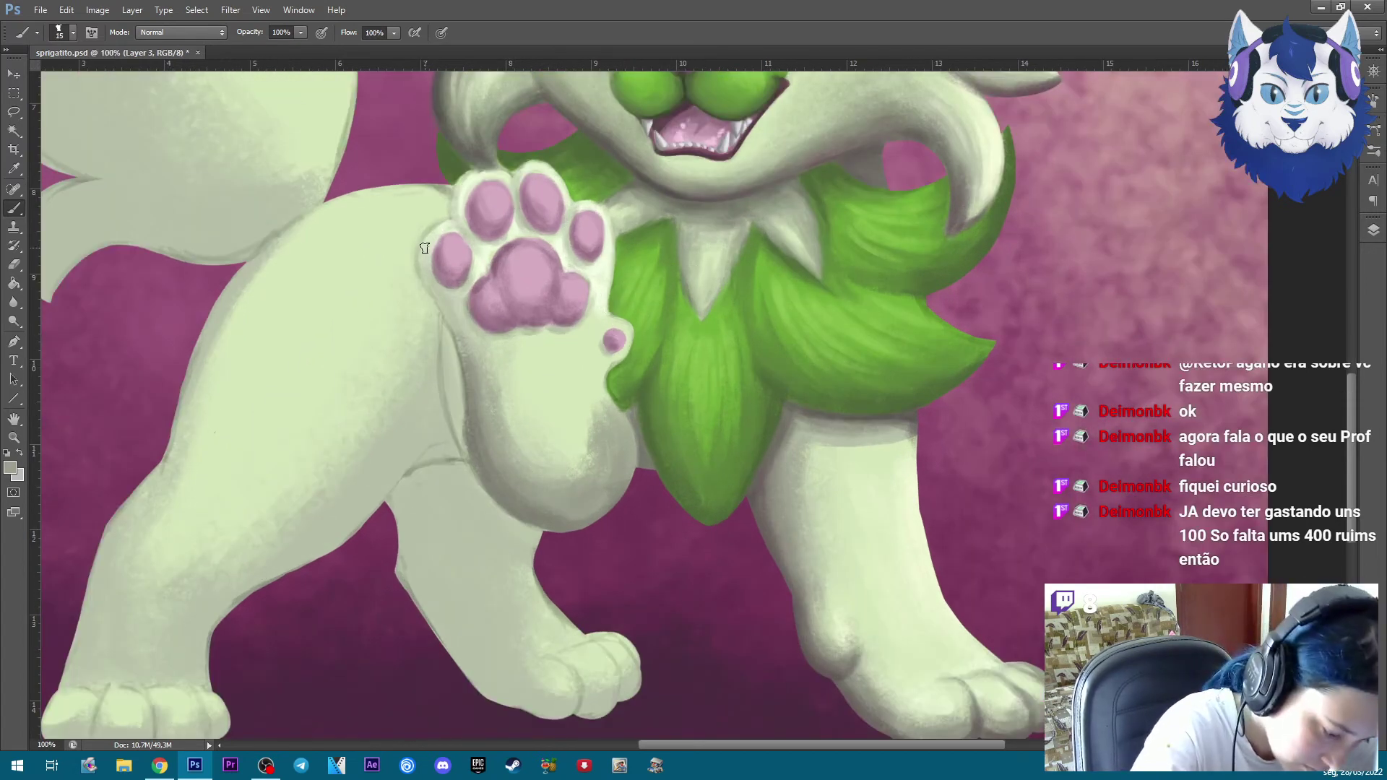
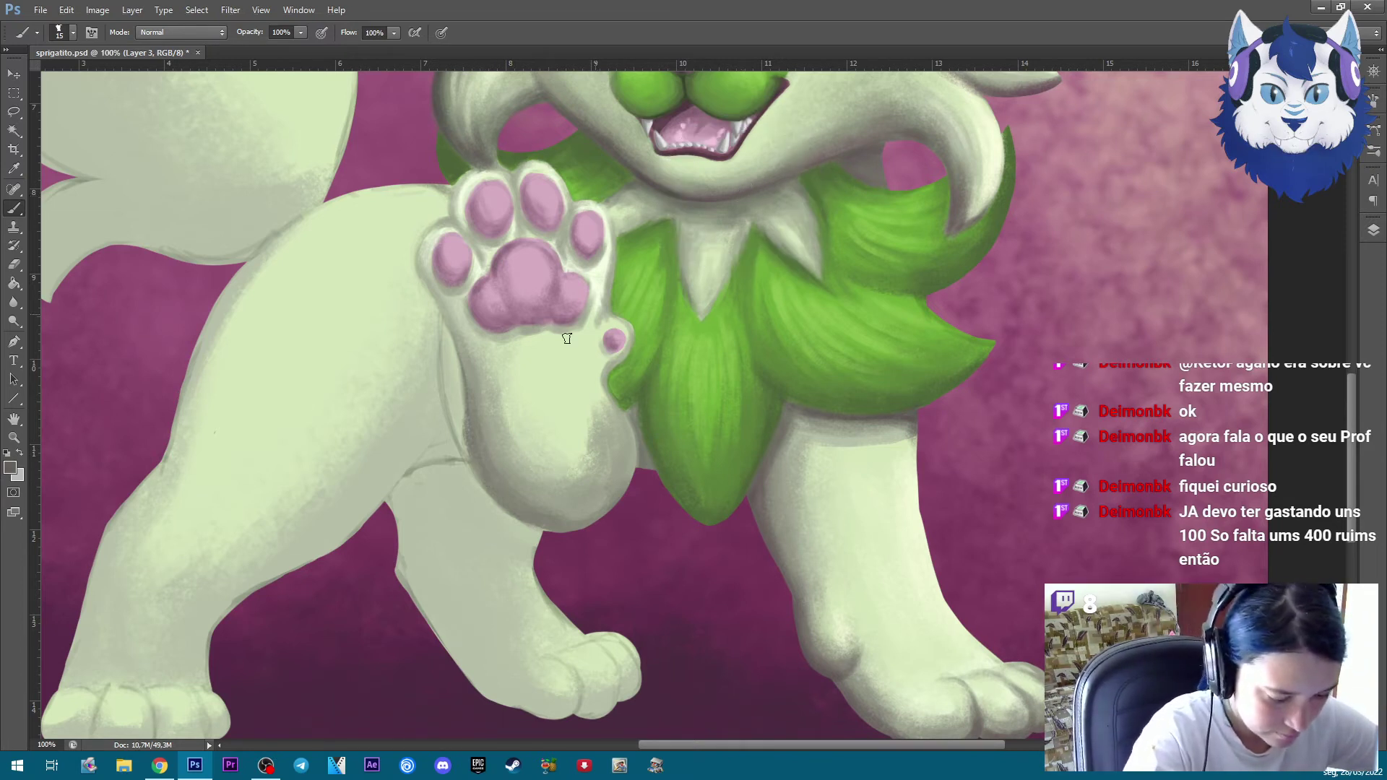
Paint a thin dark line along the raised leg's lower contour with a small brush
key("bracketleft")
key("bracketleft")
left_click_drag(478, 468, 543, 512)
key("bracketright")
key("bracketright")
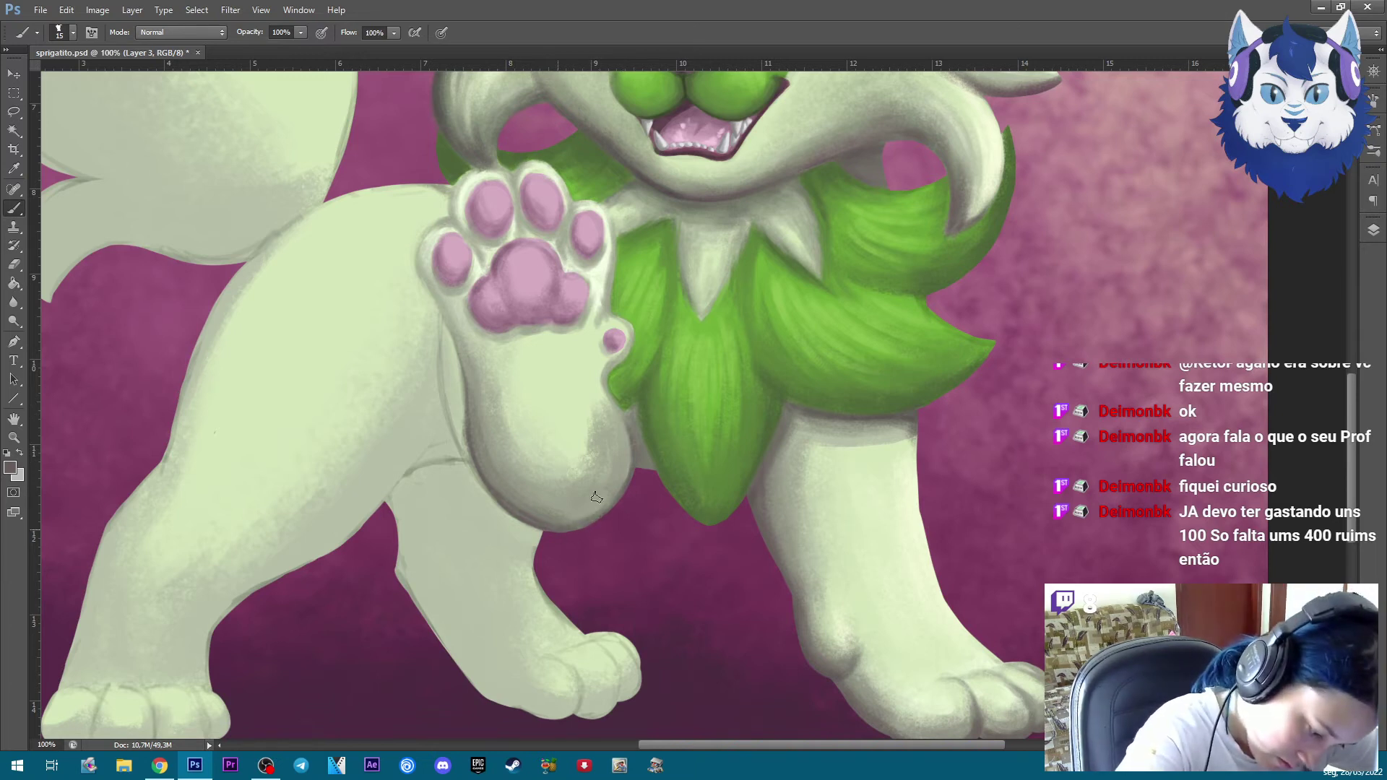
Sample lighter cream tones from the paw edge for the next strokes
key("bracketleft")
key("bracketleft")
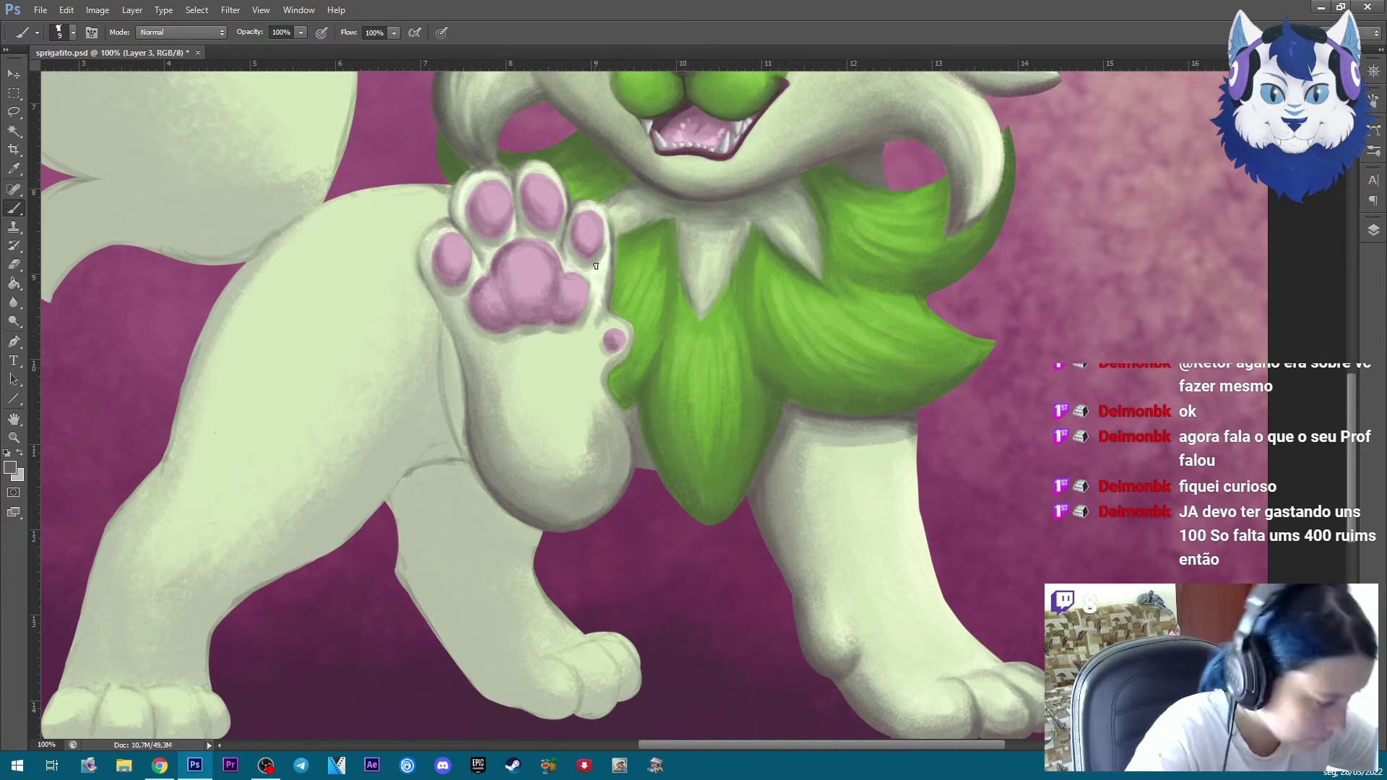
key("alt")
left_click(611, 279, "alt")
key("bracketright")
key("bracketright")
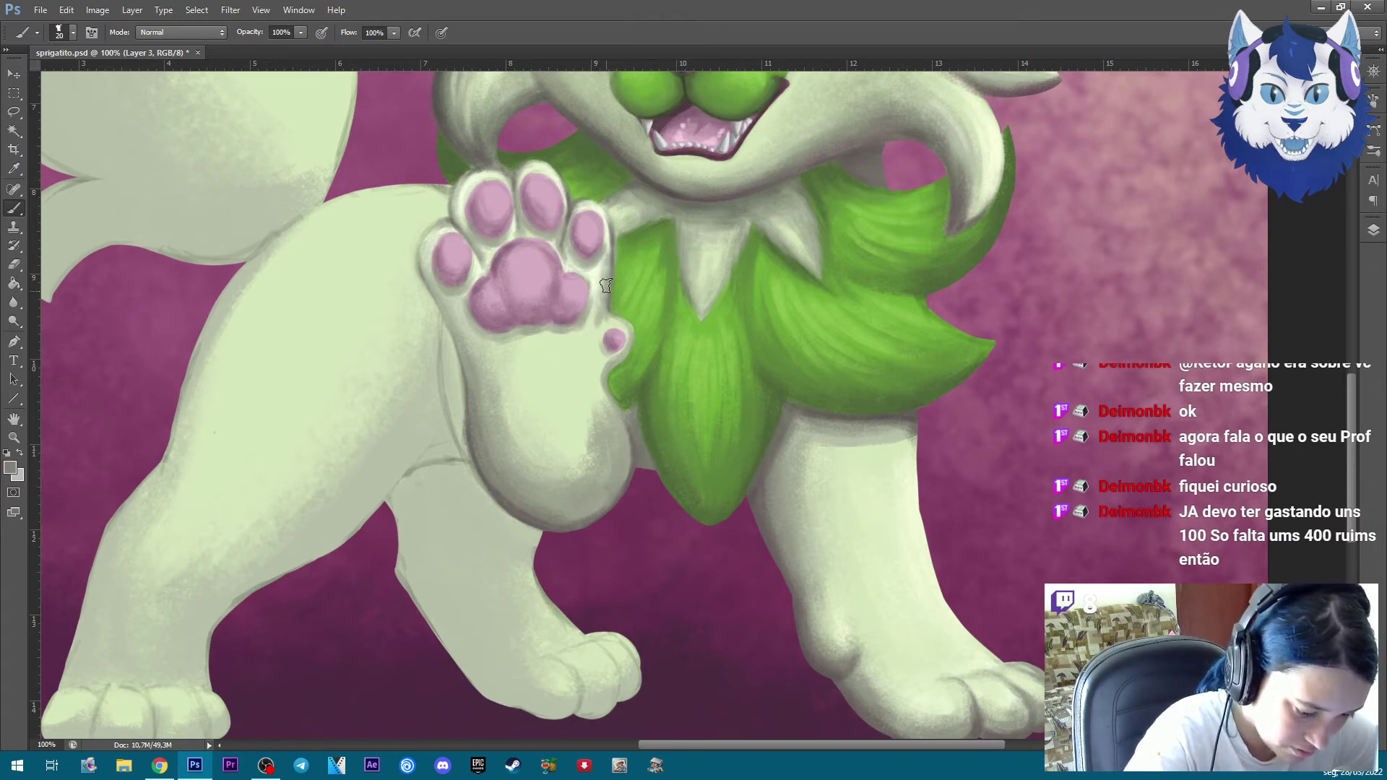
left_click(604, 262, "alt")
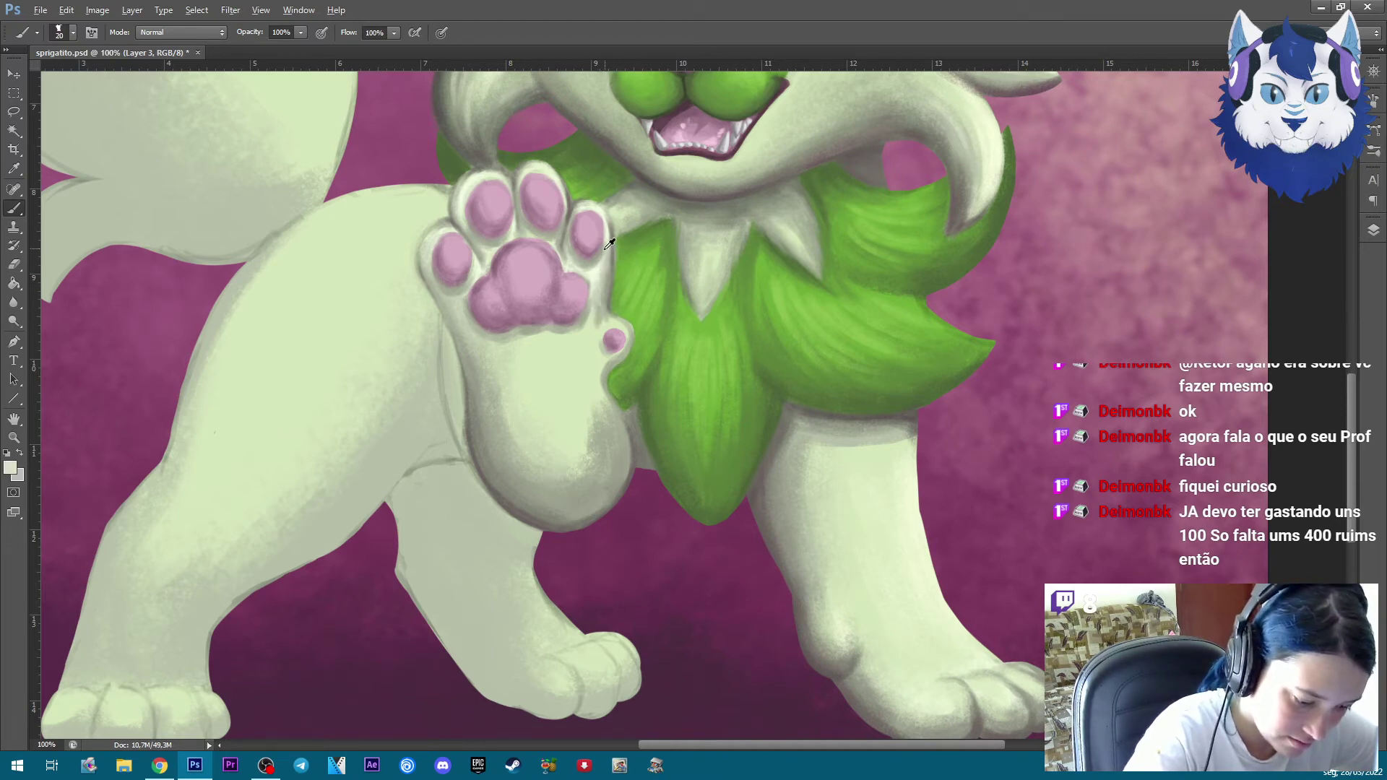
Zoom in on the paw and darken the lower edges of the left, middle, right and small toe beans
key("ctrl+plus")
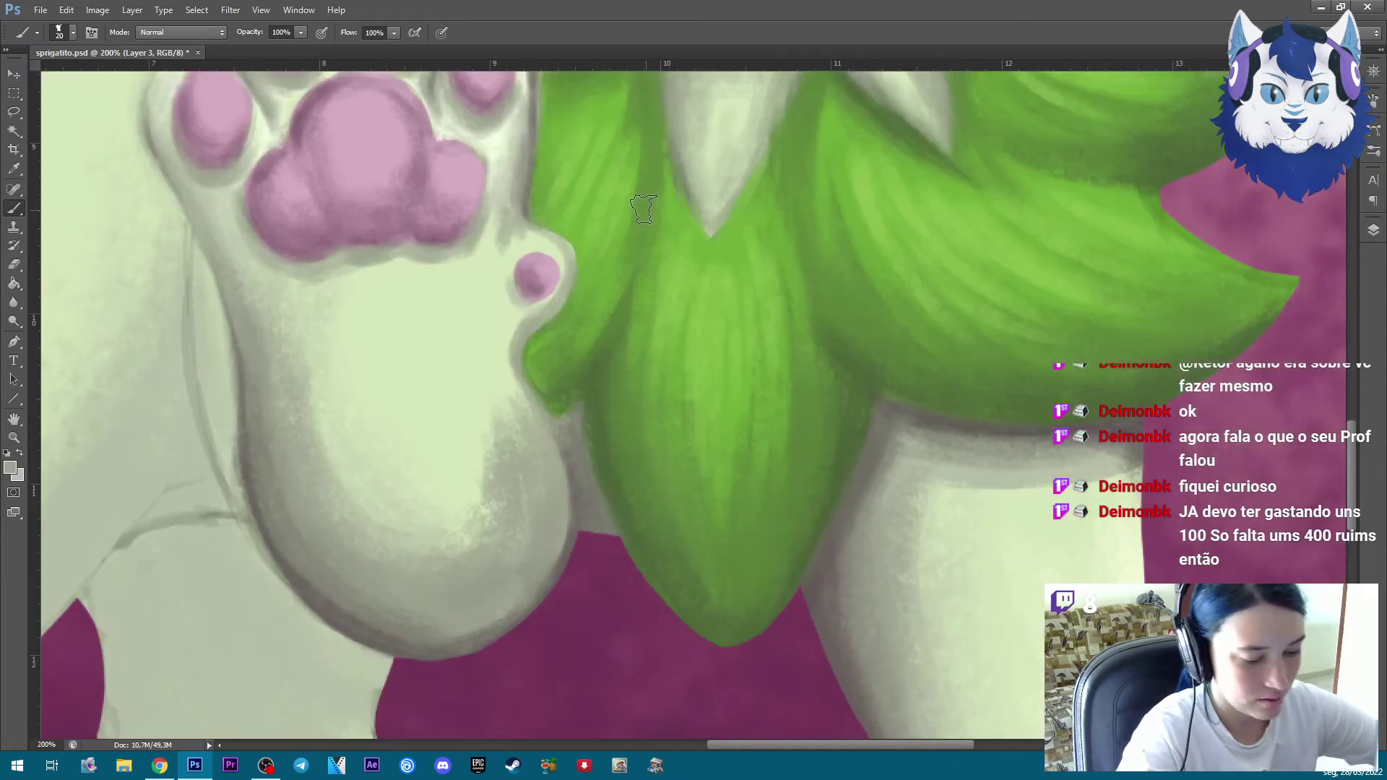
mouse_move(556, 317)
left_mouse_down()
mouse_move(784, 535)
mouse_move(881, 687)
left_mouse_up()
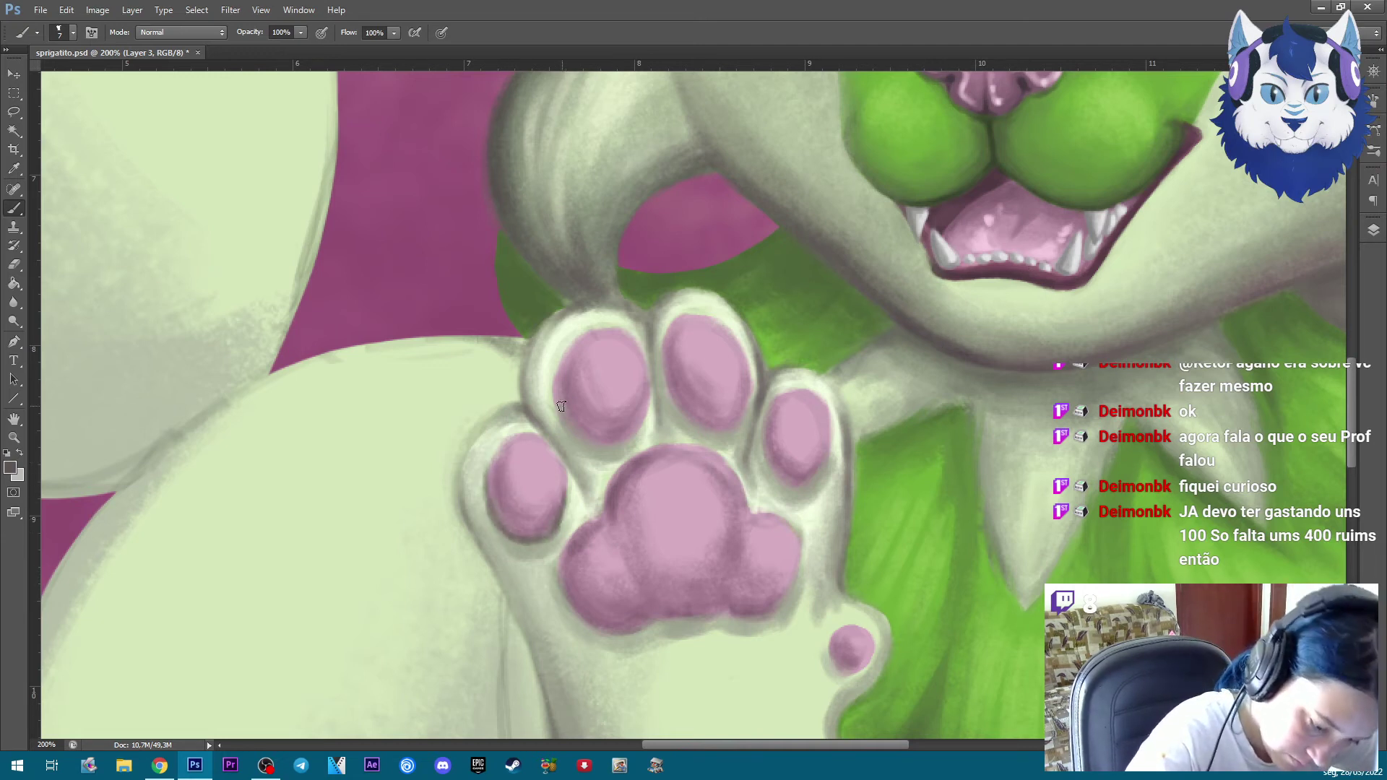
left_click_drag(564, 415, 596, 446)
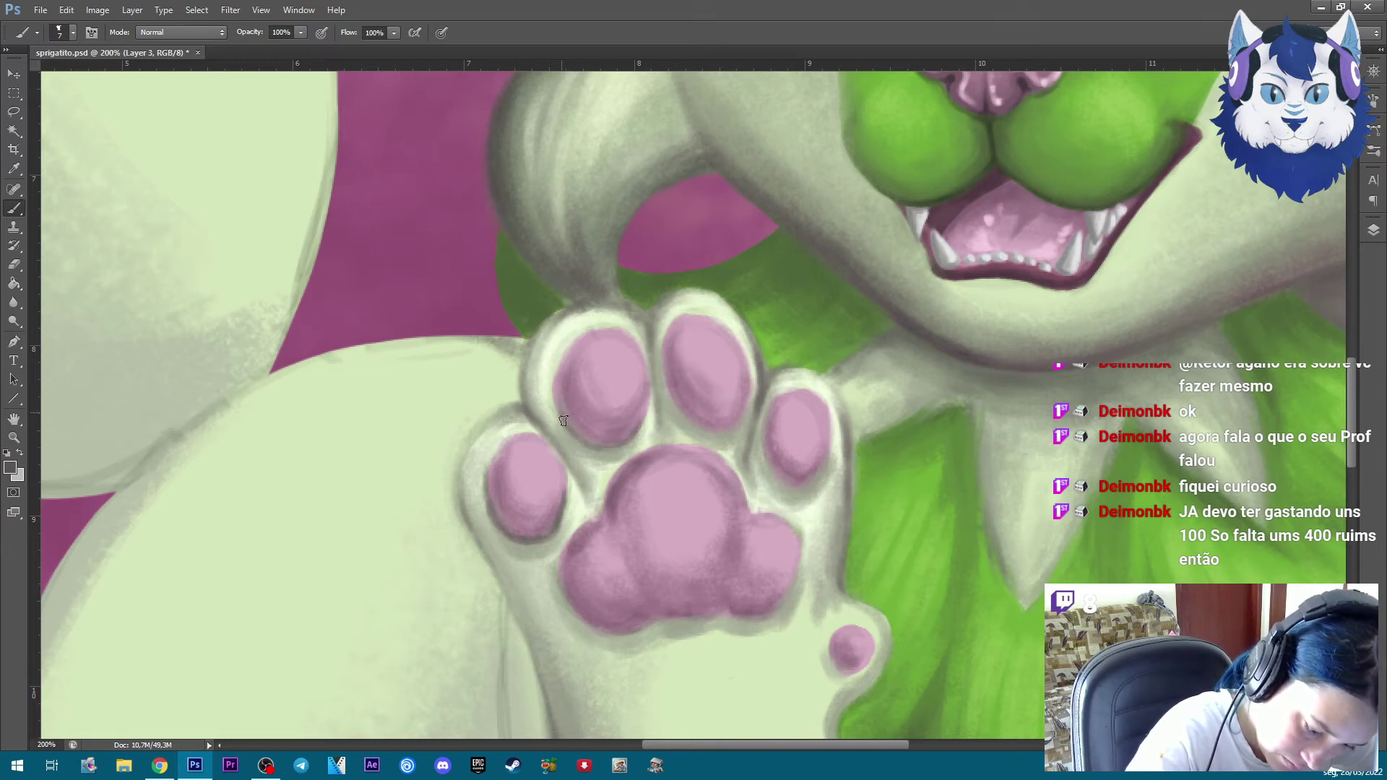
left_click_drag(675, 390, 725, 421)
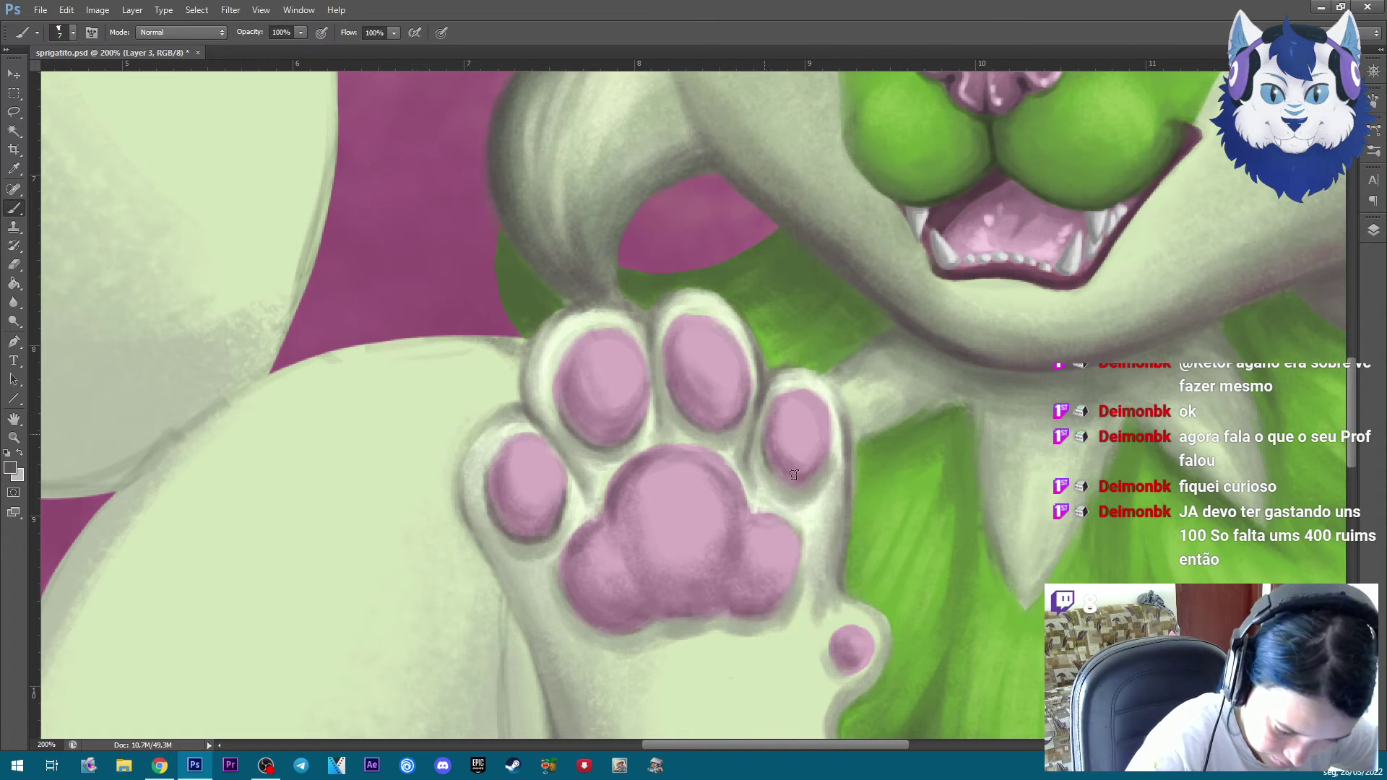
left_click_drag(813, 479, 799, 480)
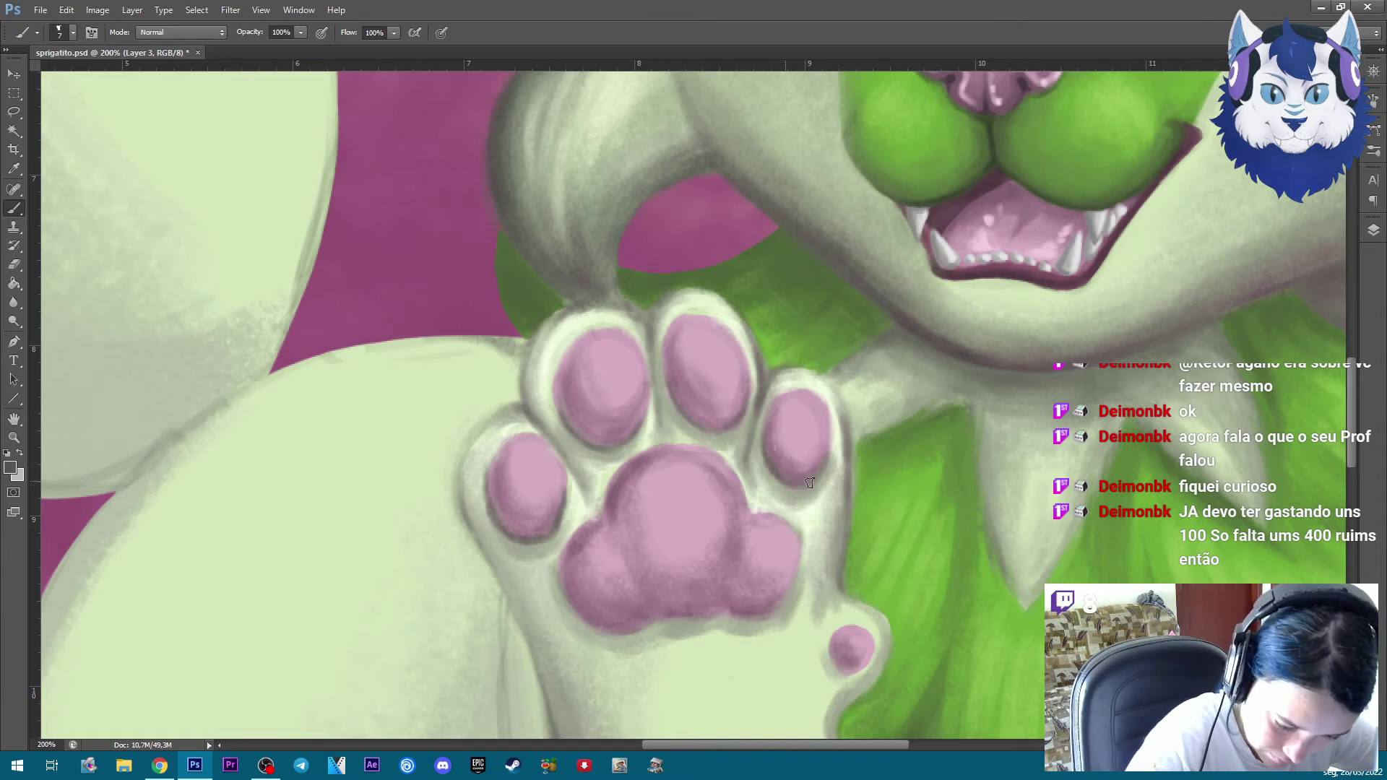
left_click_drag(835, 665, 871, 650)
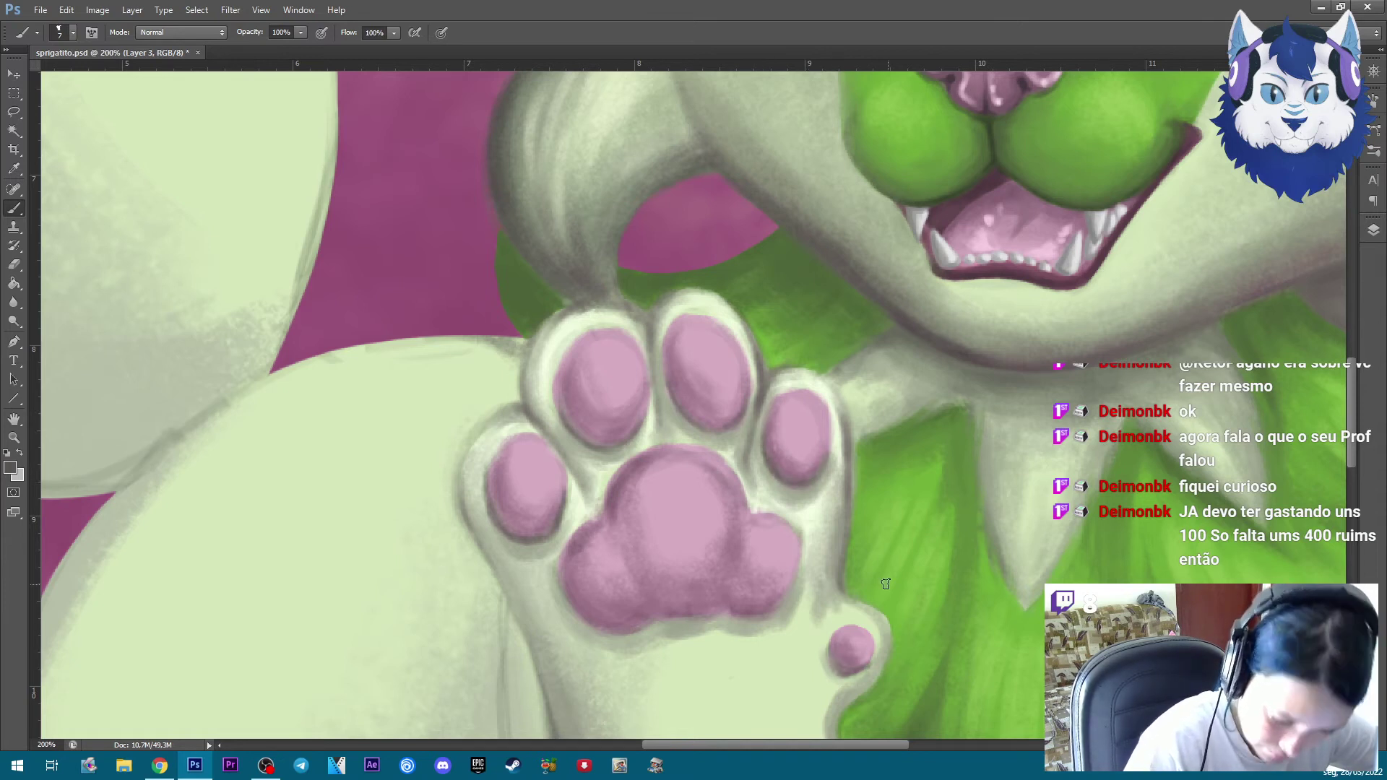
Darken the big pink pad's lower edge and lower right, then check the paw shading
key("bracketright")
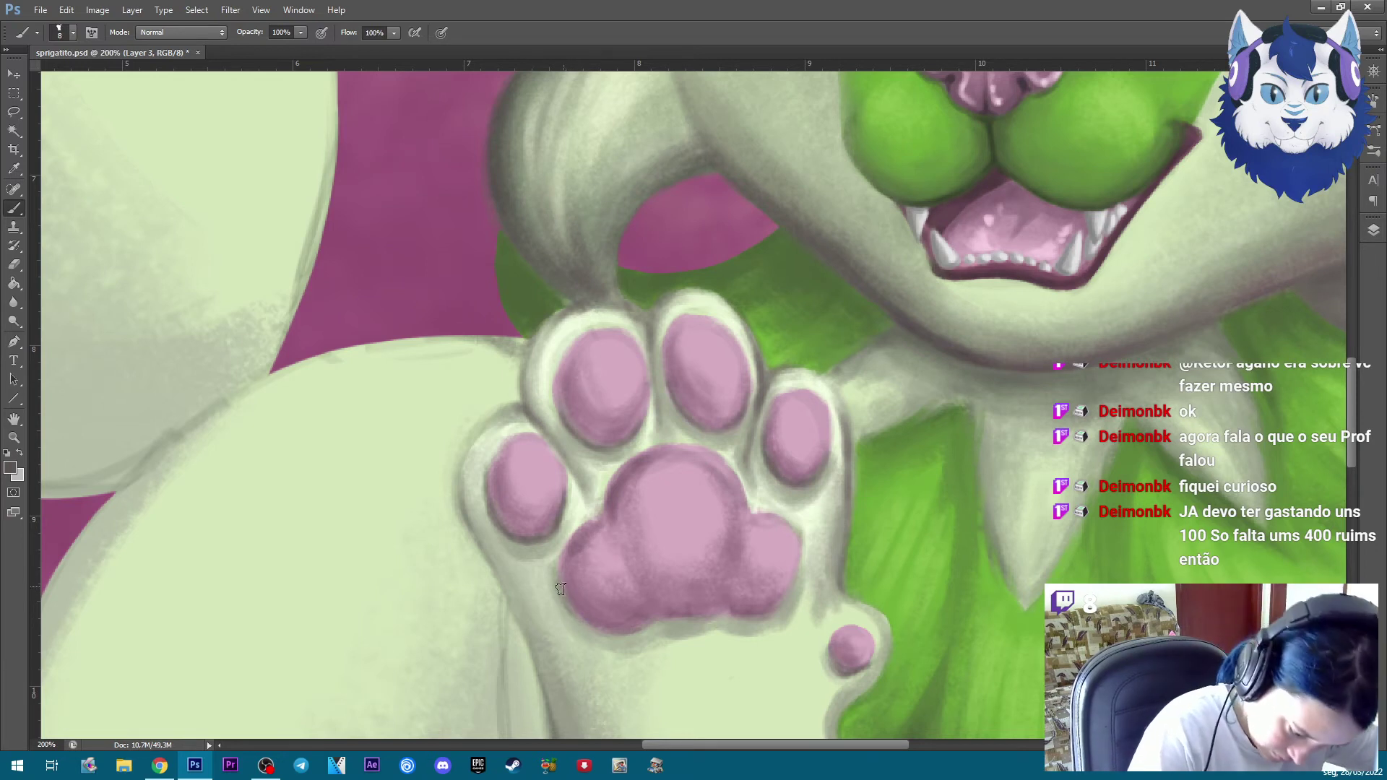
mouse_move(579, 598)
left_mouse_down()
mouse_move(621, 636)
mouse_move(677, 631)
left_mouse_up()
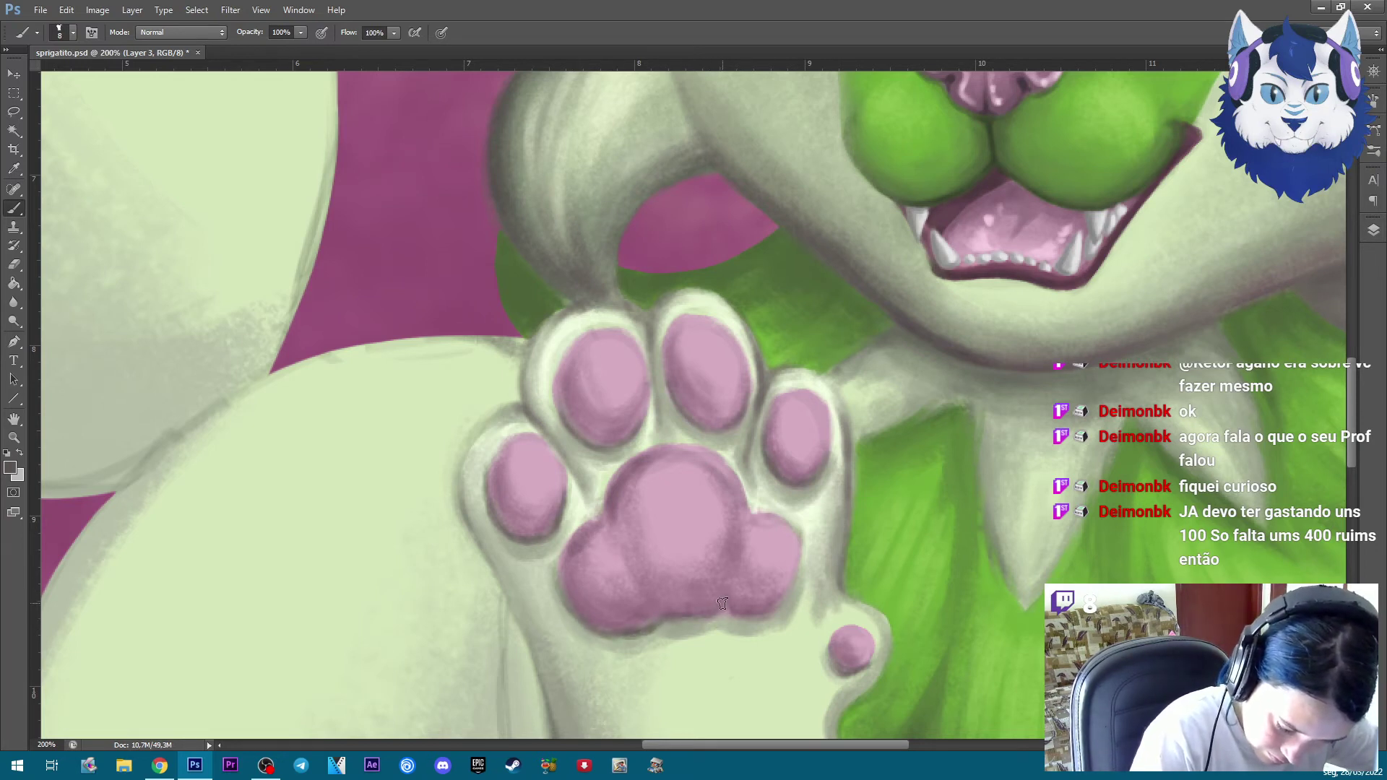
left_click_drag(750, 623, 753, 619)
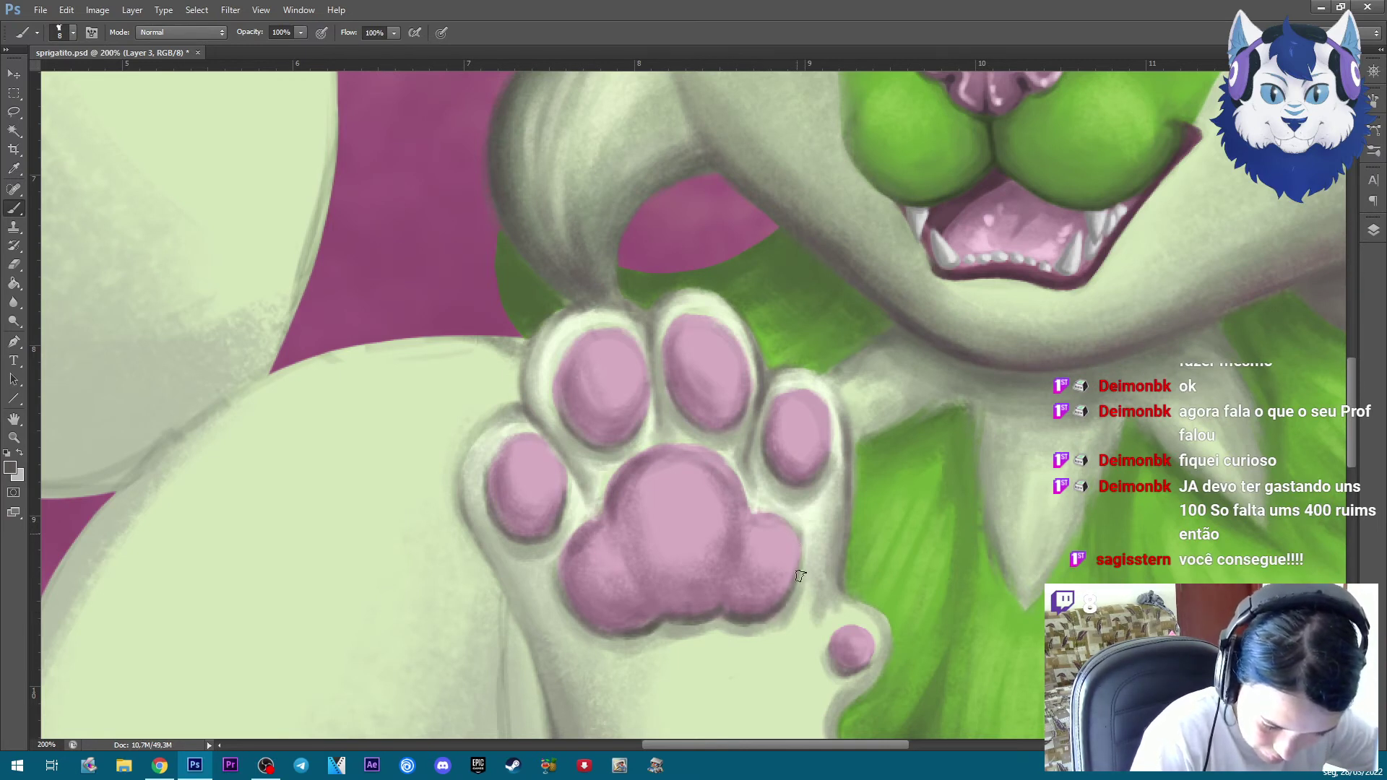
key("ctrl+minus")
key("ctrl+minus")
key("ctrl+plus")
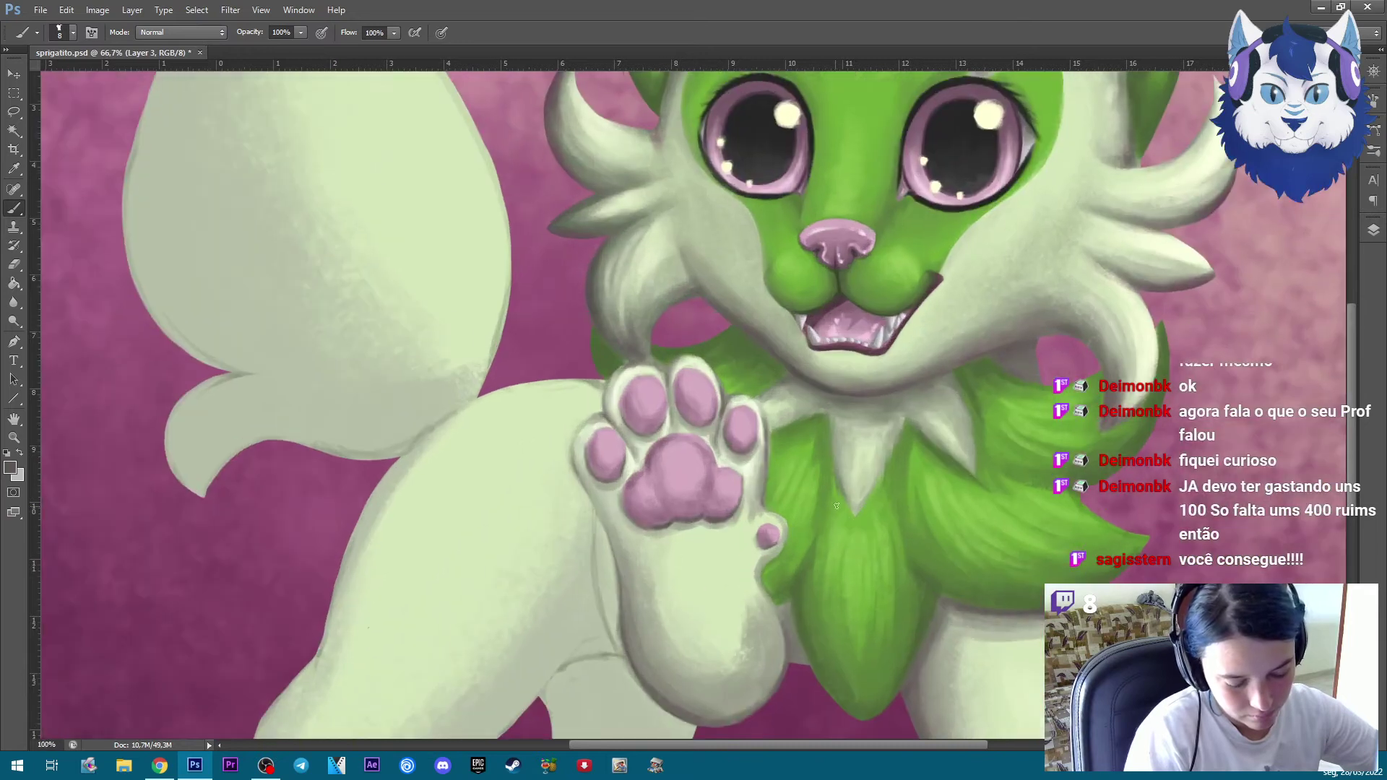
Sample lighter fur colours and brush soft shading along the raised leg's left edge
left_click(627, 623, "alt")
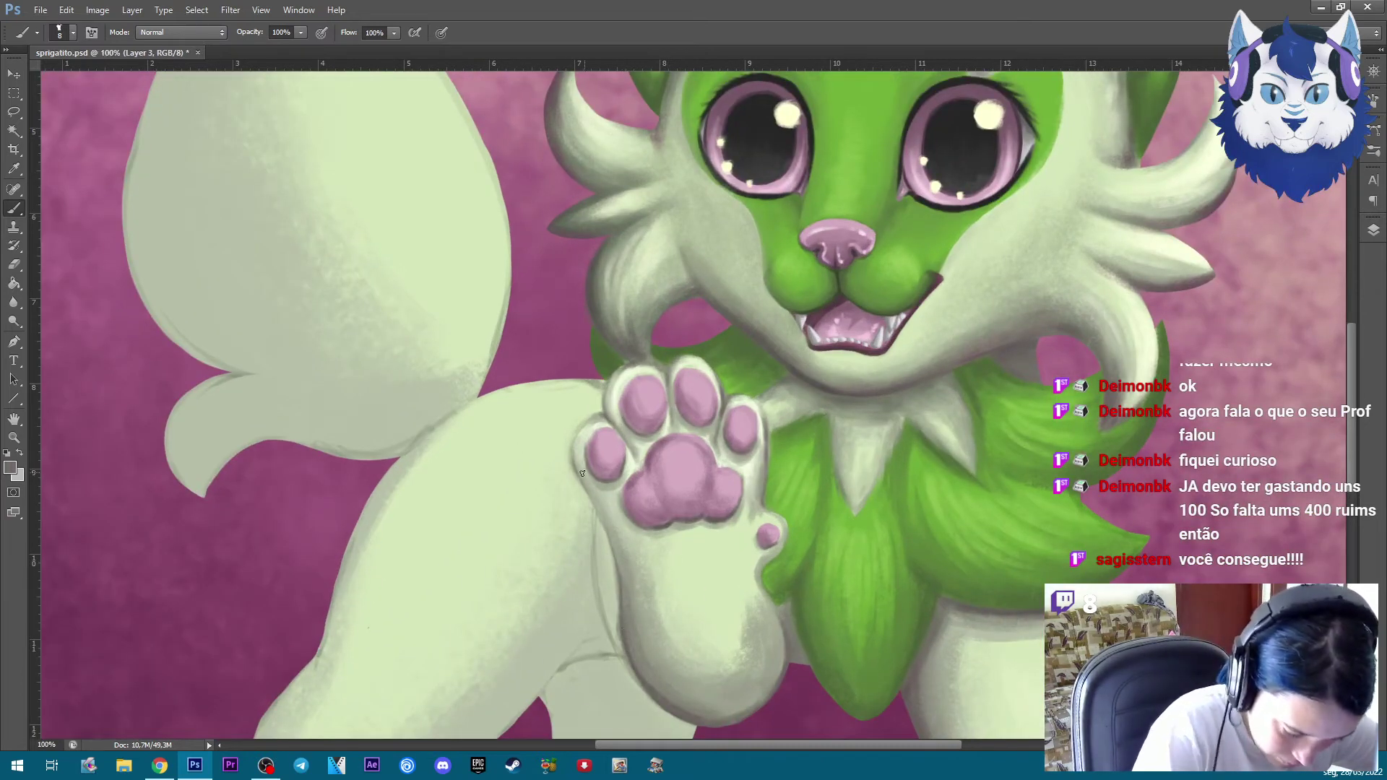
key("bracketright")
key("bracketright")
key("bracketright")
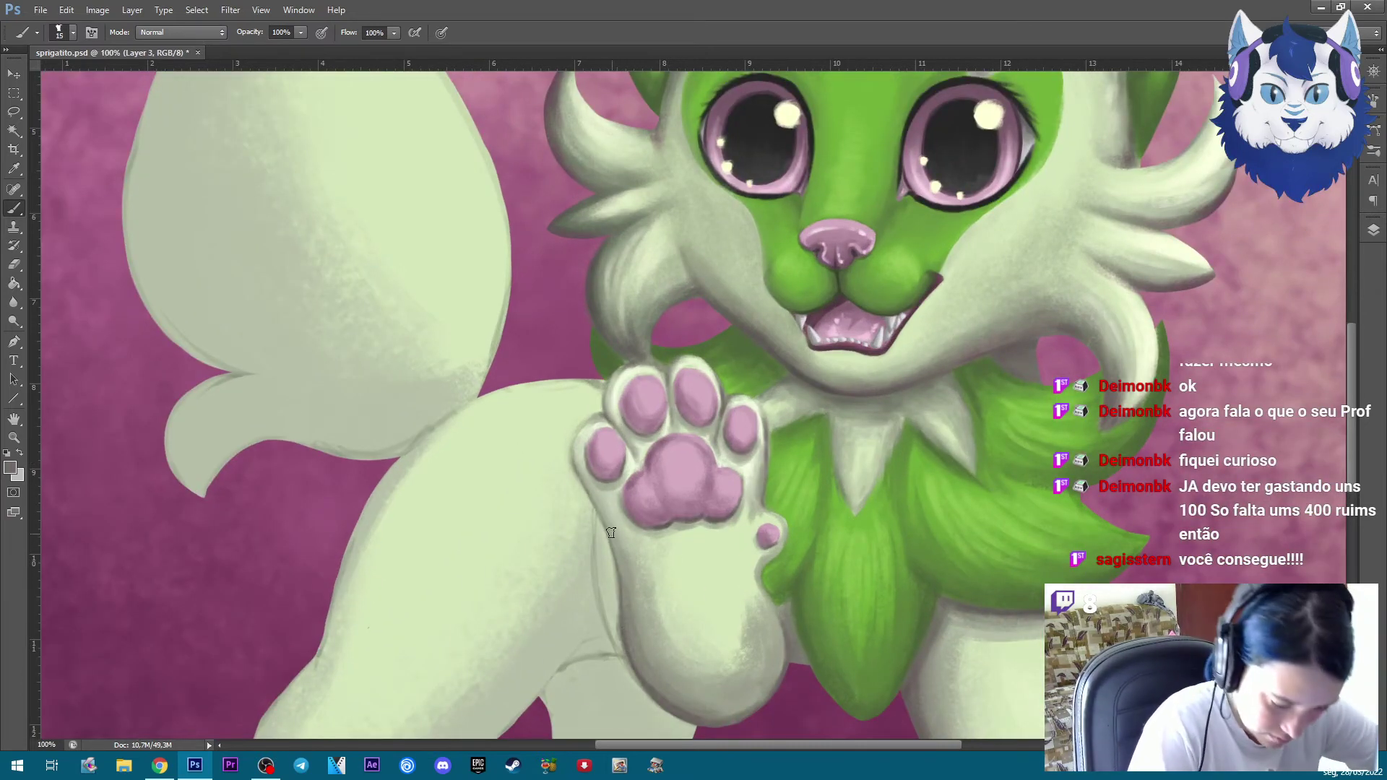
left_click_drag(604, 512, 615, 556)
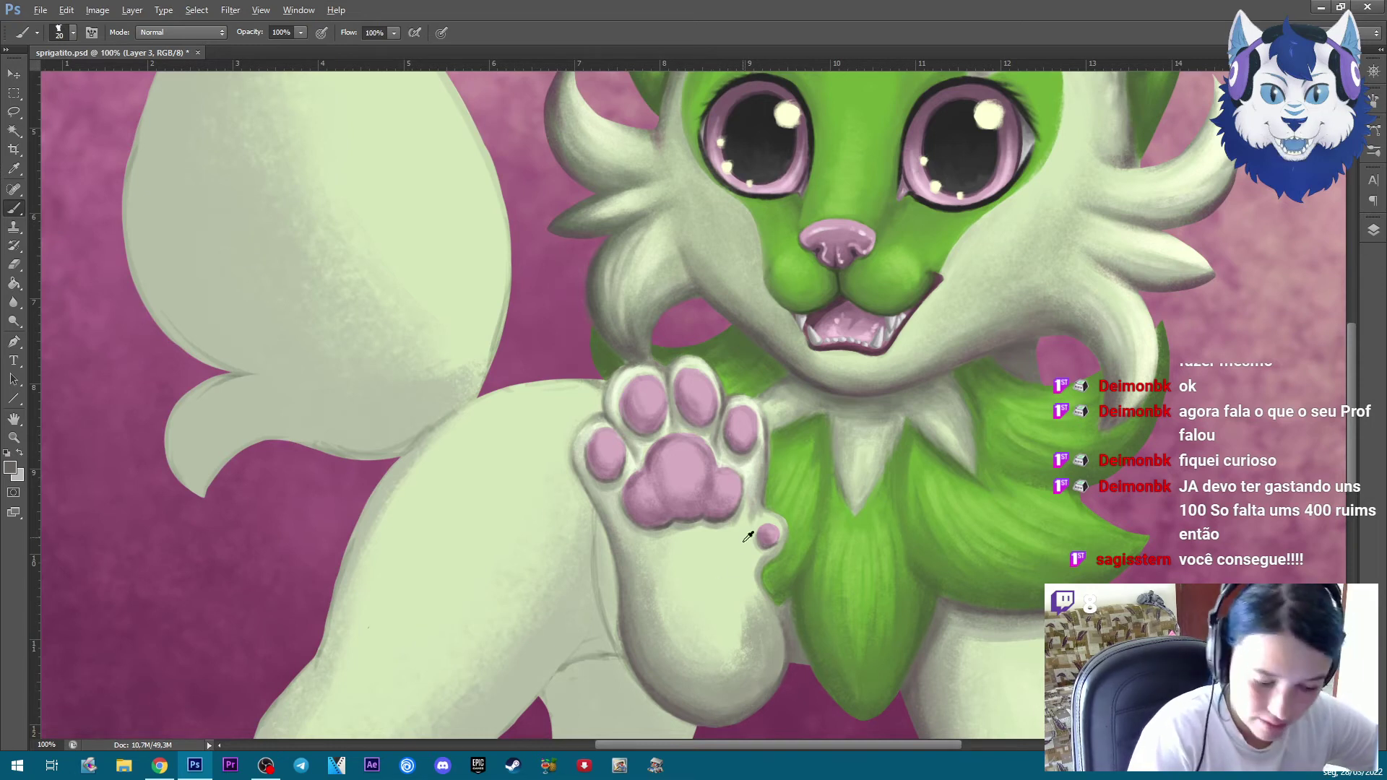
left_click(643, 621, "alt")
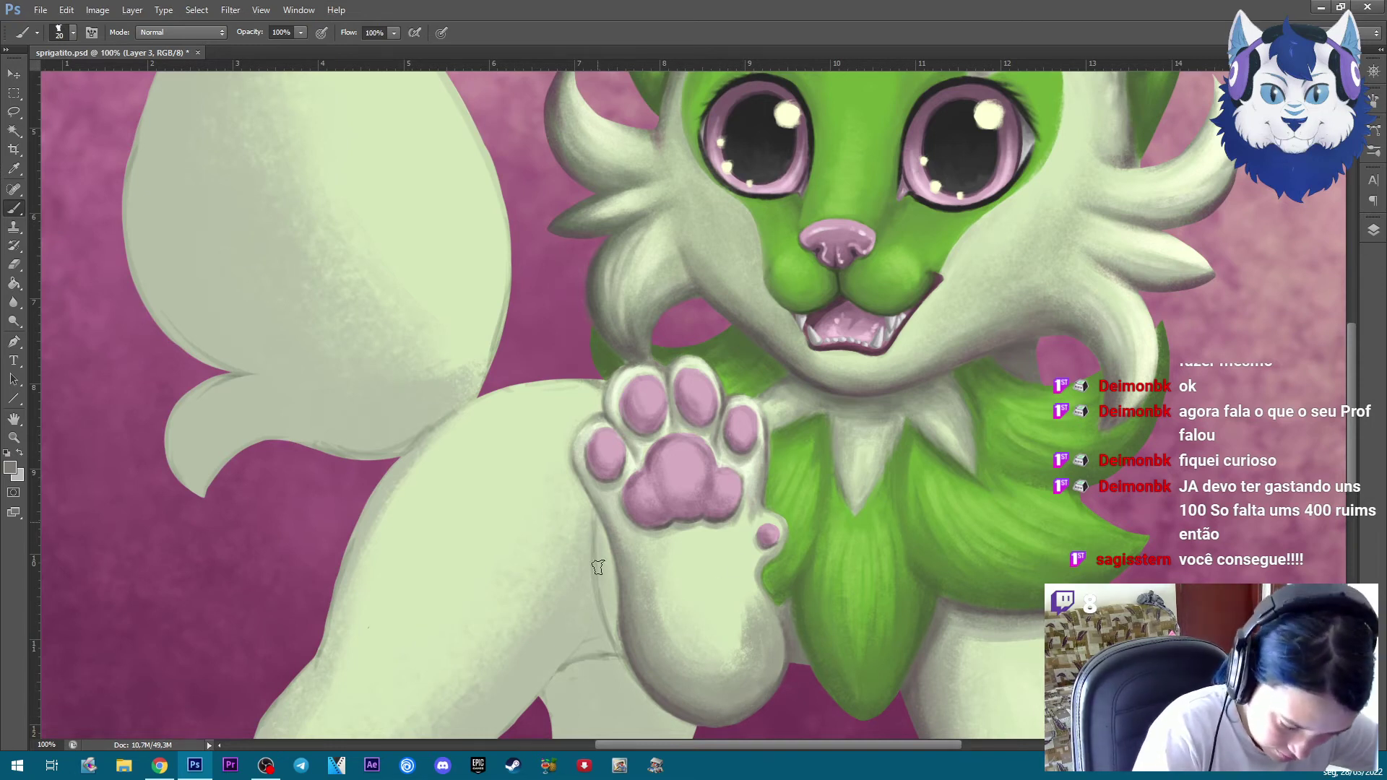
key("bracketleft")
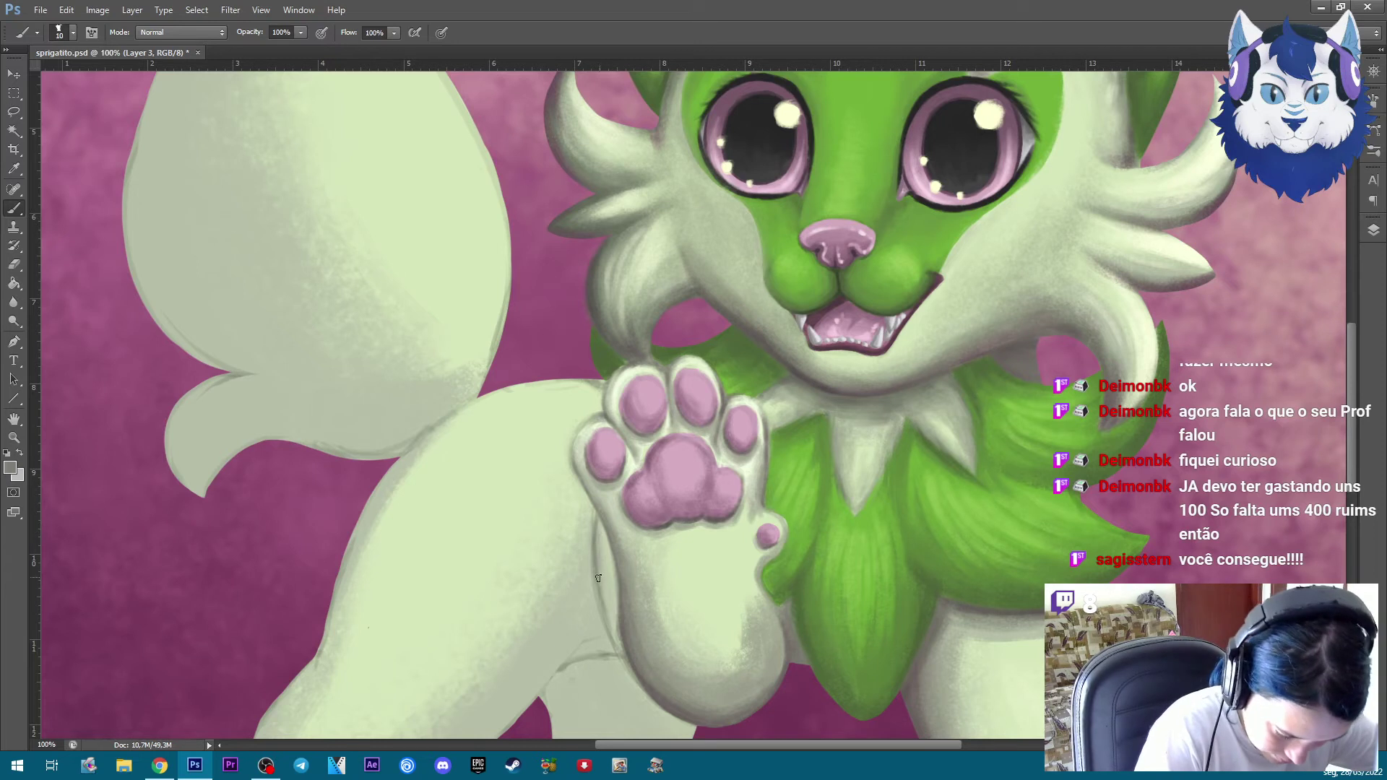
key("bracketright")
key("bracketright")
key("bracketright")
key("bracketleft")
left_click_drag(610, 602, 600, 549)
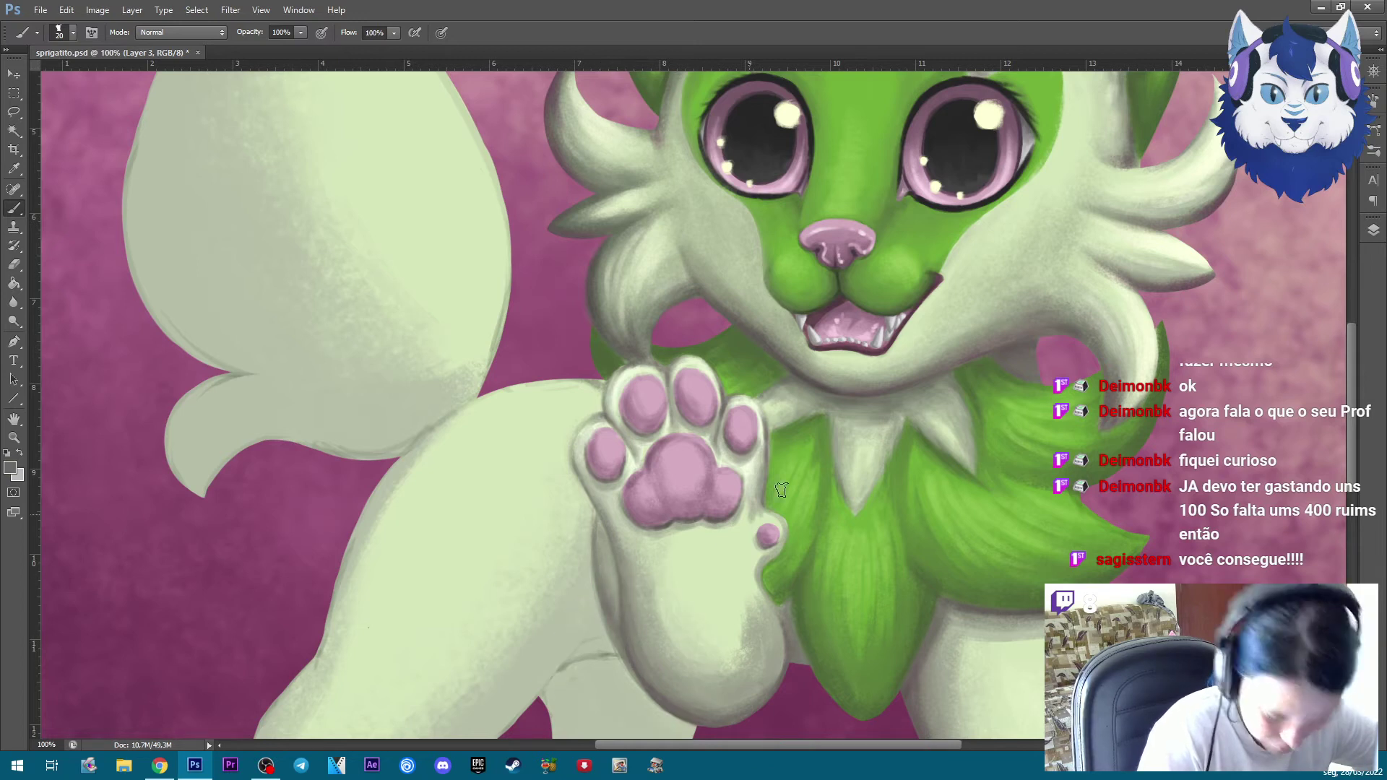
Pan around the leg, lower body and tail, then zoom out to review the whole Sprigatito
key("bracketleft")
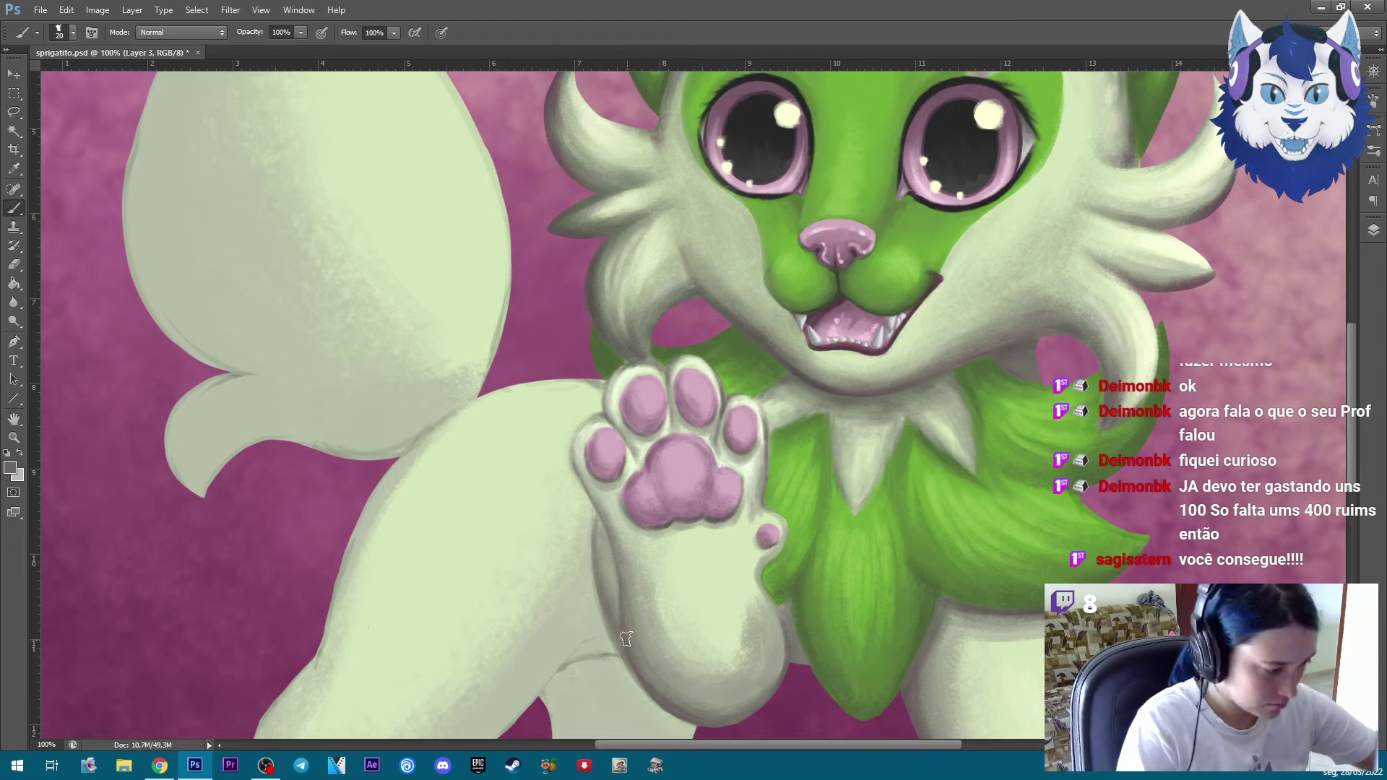
left_click_drag(1112, 393, 992, 658)
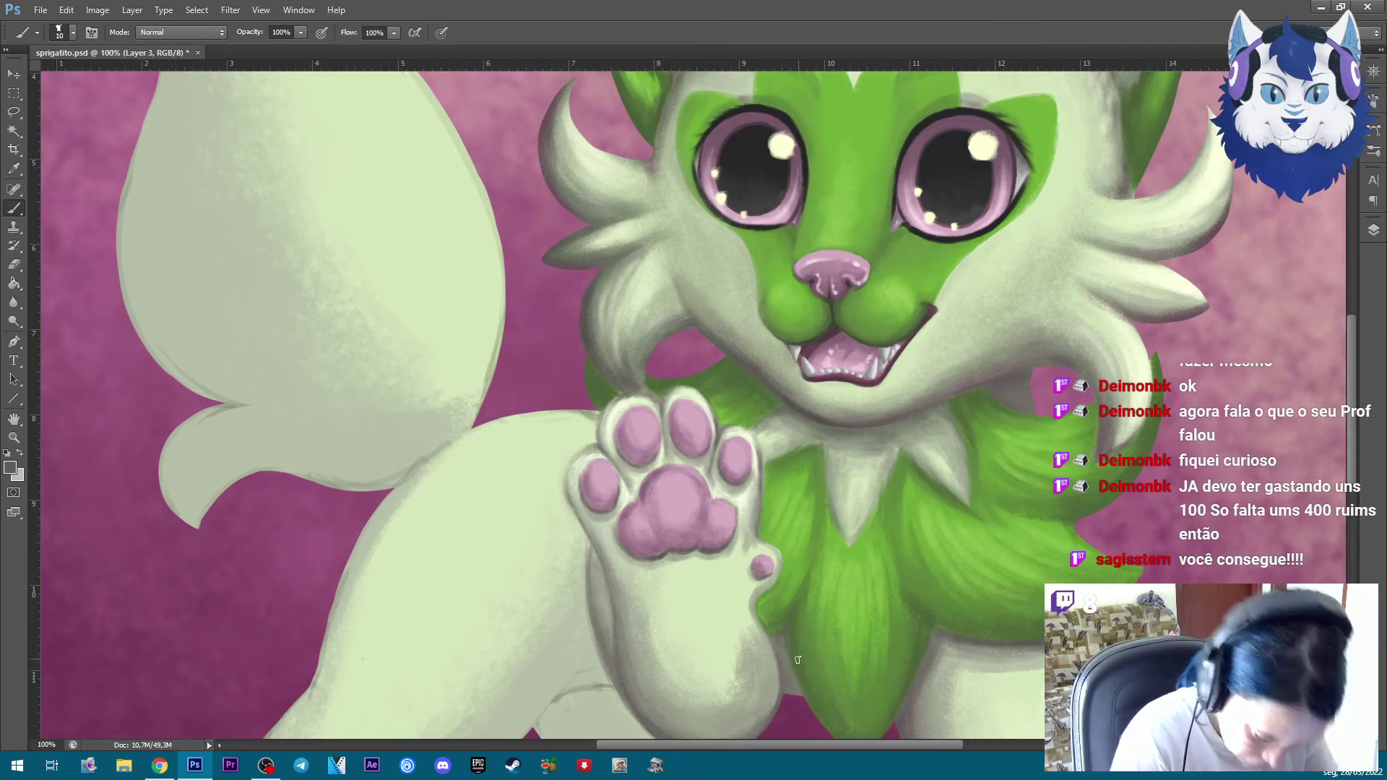
key("bracketright")
key("bracketright")
key("bracketright")
left_click_drag(858, 668, 846, 584)
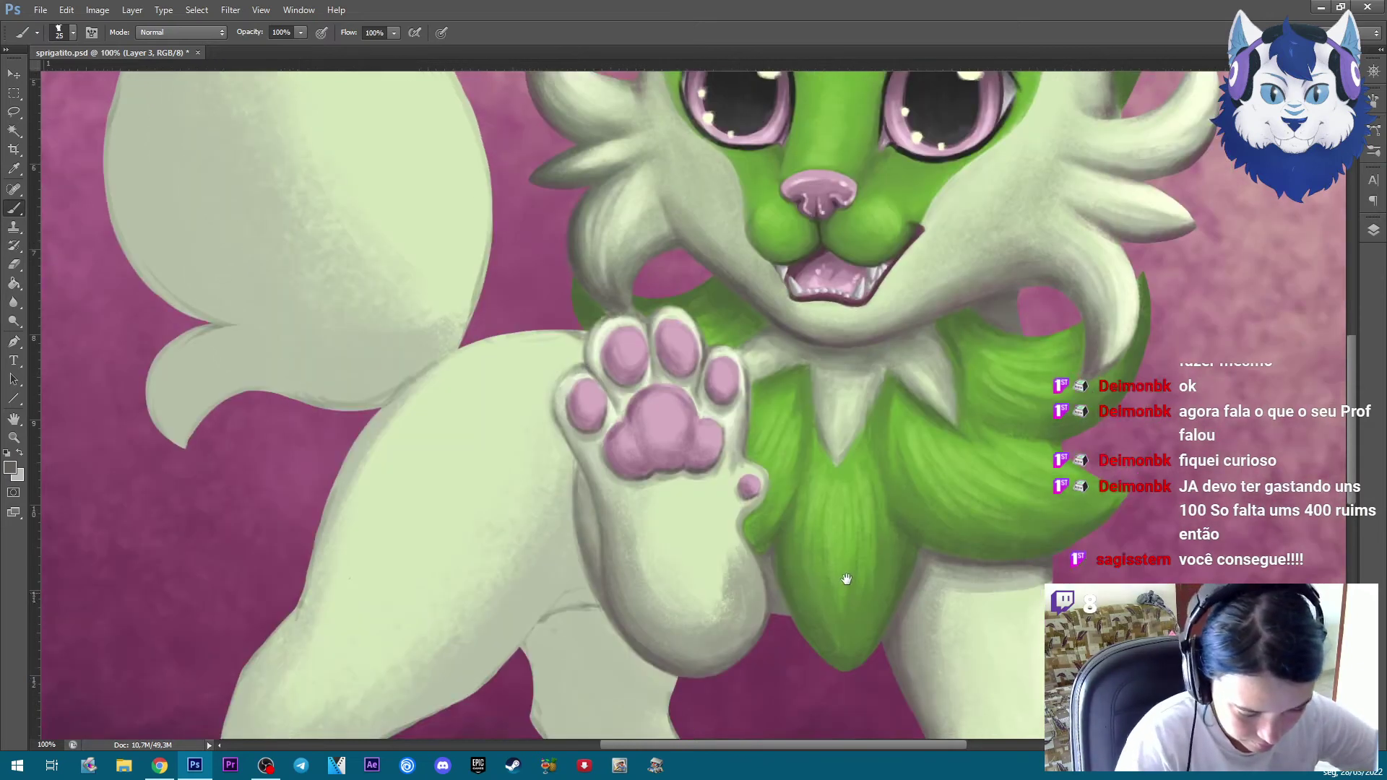
scroll(846, 579, "down", 1)
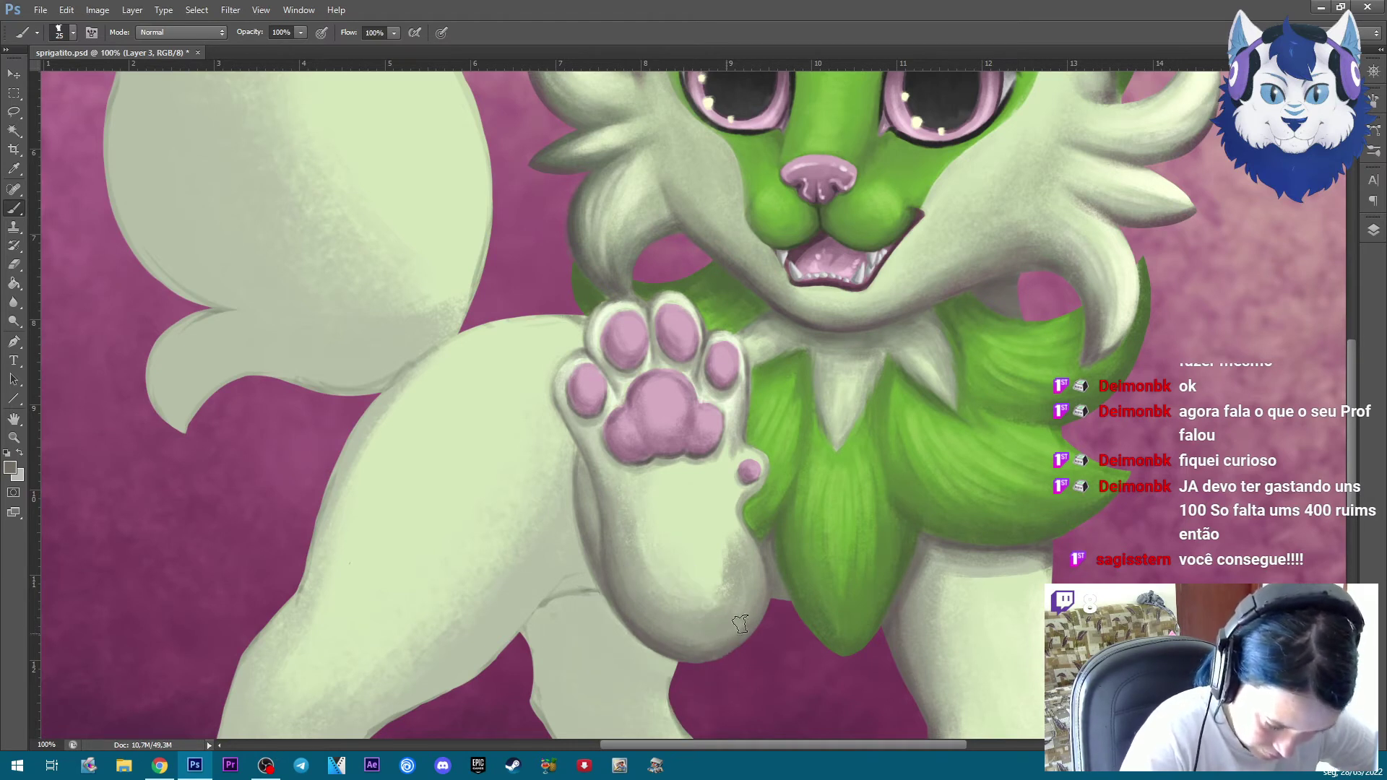
key("ctrl+minus")
key("ctrl+minus")
key("ctrl+plus")
key("ctrl+plus")
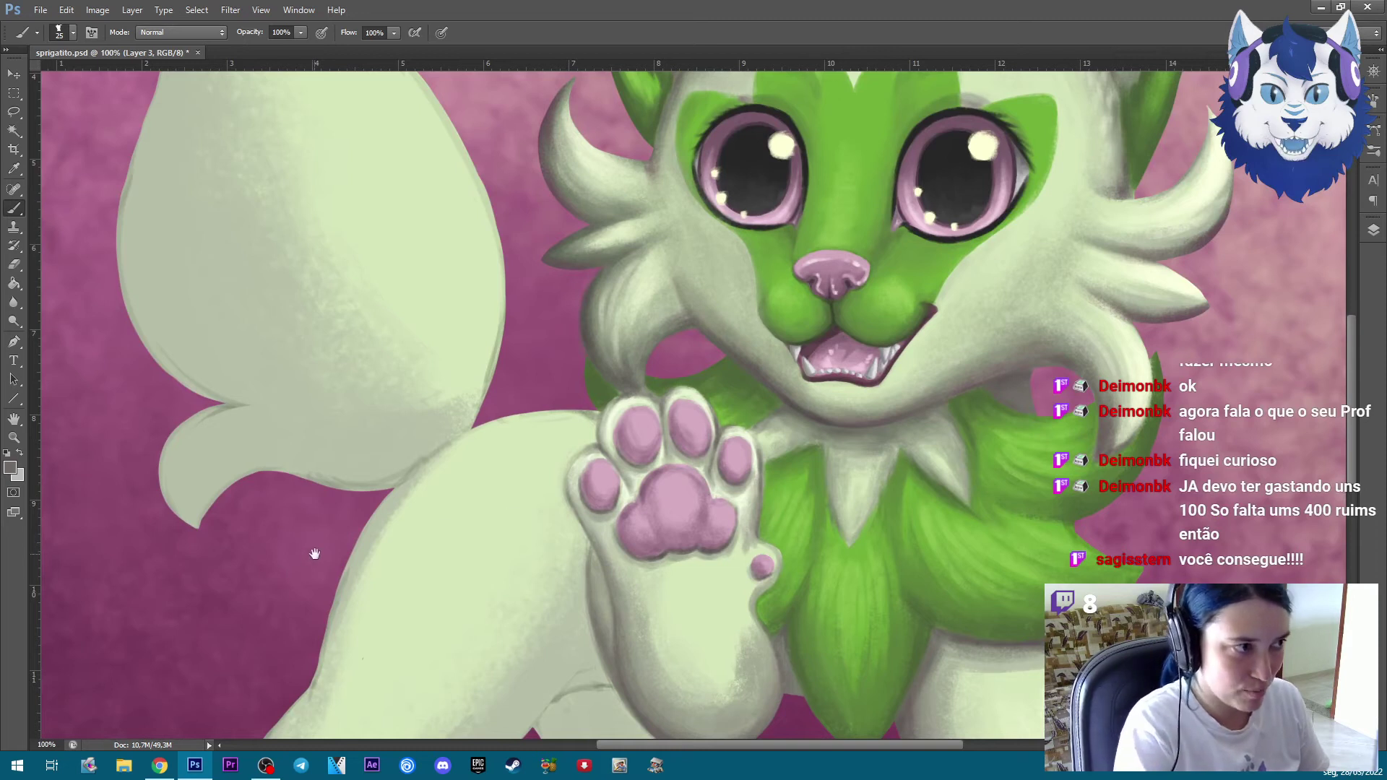
left_click_drag(309, 551, 520, 413)
key("ctrl+minus")
key("ctrl+minus")
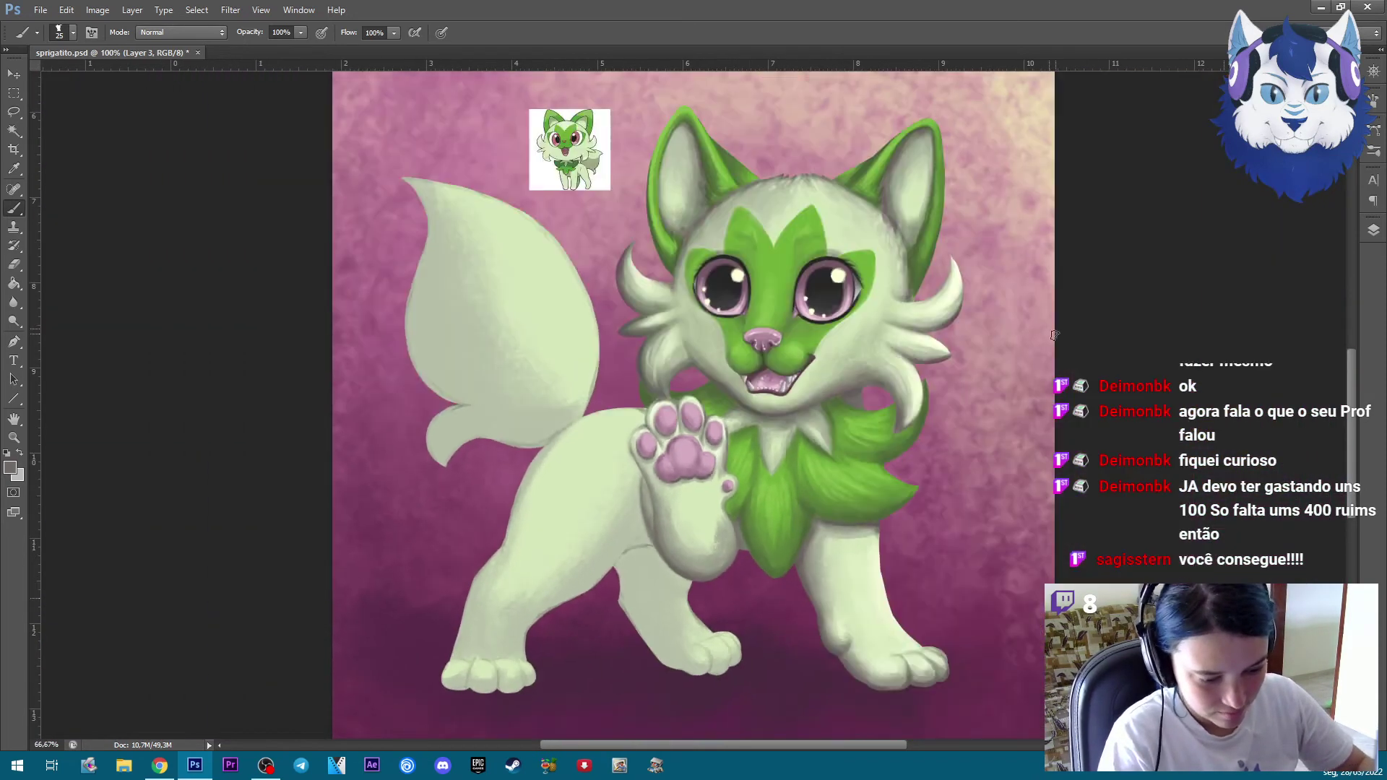
Save sprigatito.psd and zoom back in on the paw
left_click(40, 10)
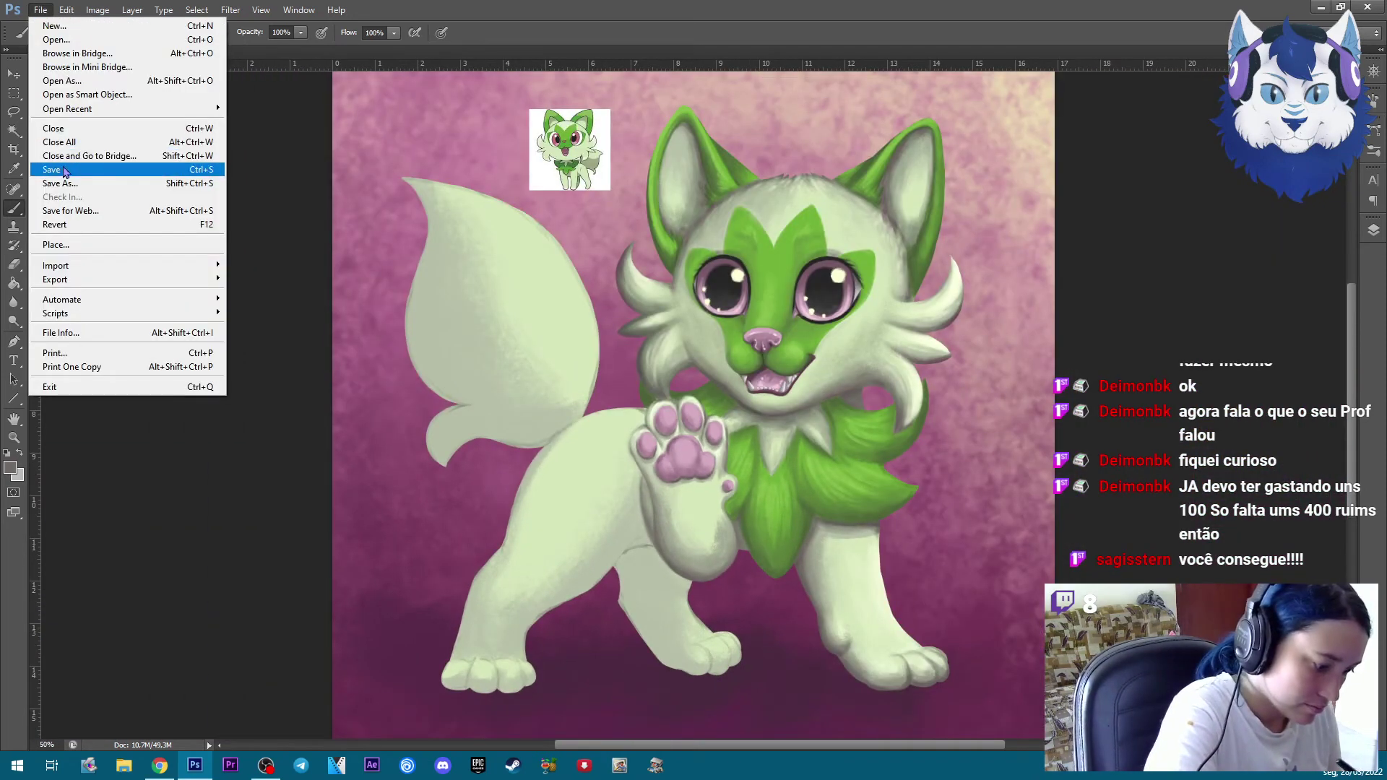
left_click(65, 165)
key("ctrl+plus")
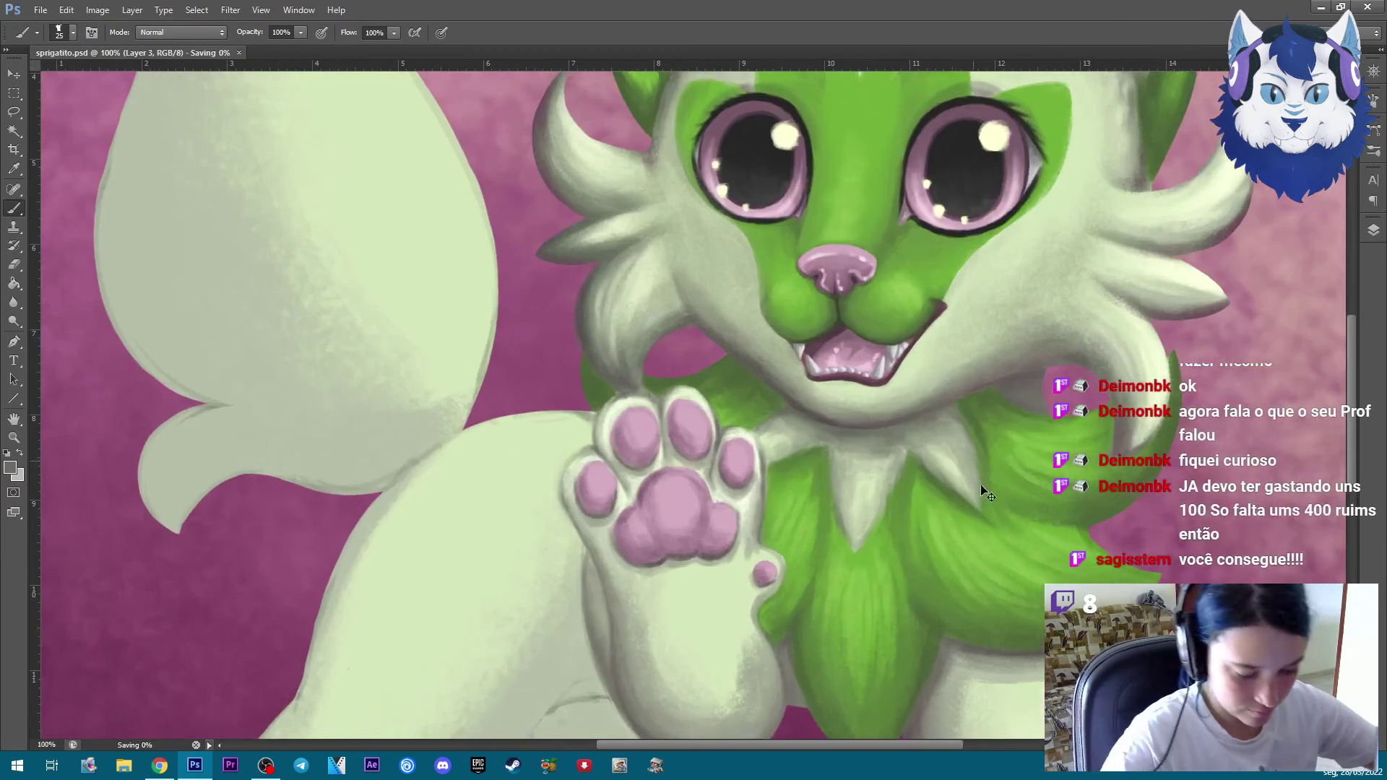
key("ctrl+plus")
Paint fine shading along the toe pad's left edge with a smaller brush
key("bracketleft")
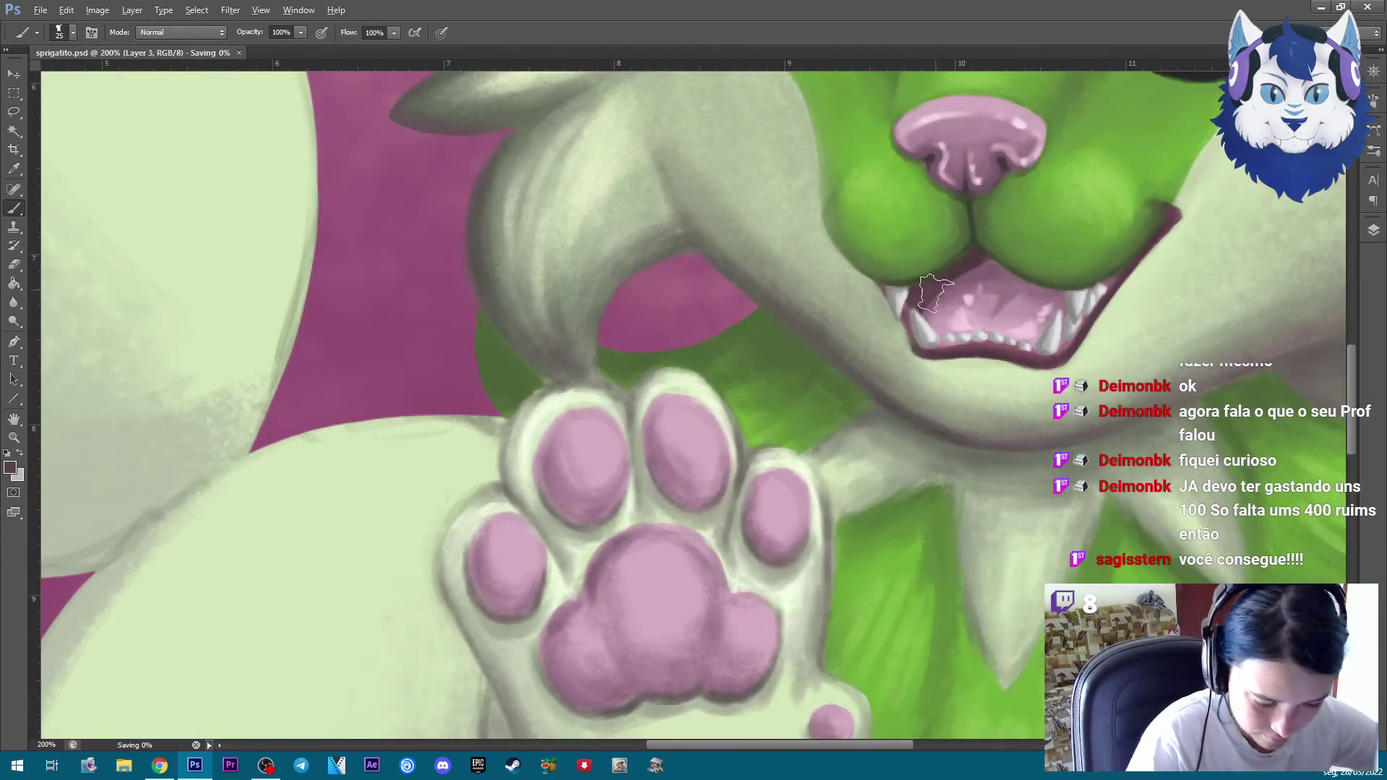
key("bracketleft")
key("bracketleft")
key("bracketleft")
mouse_move(547, 432)
left_mouse_down()
mouse_move(543, 492)
mouse_move(615, 502)
left_mouse_up()
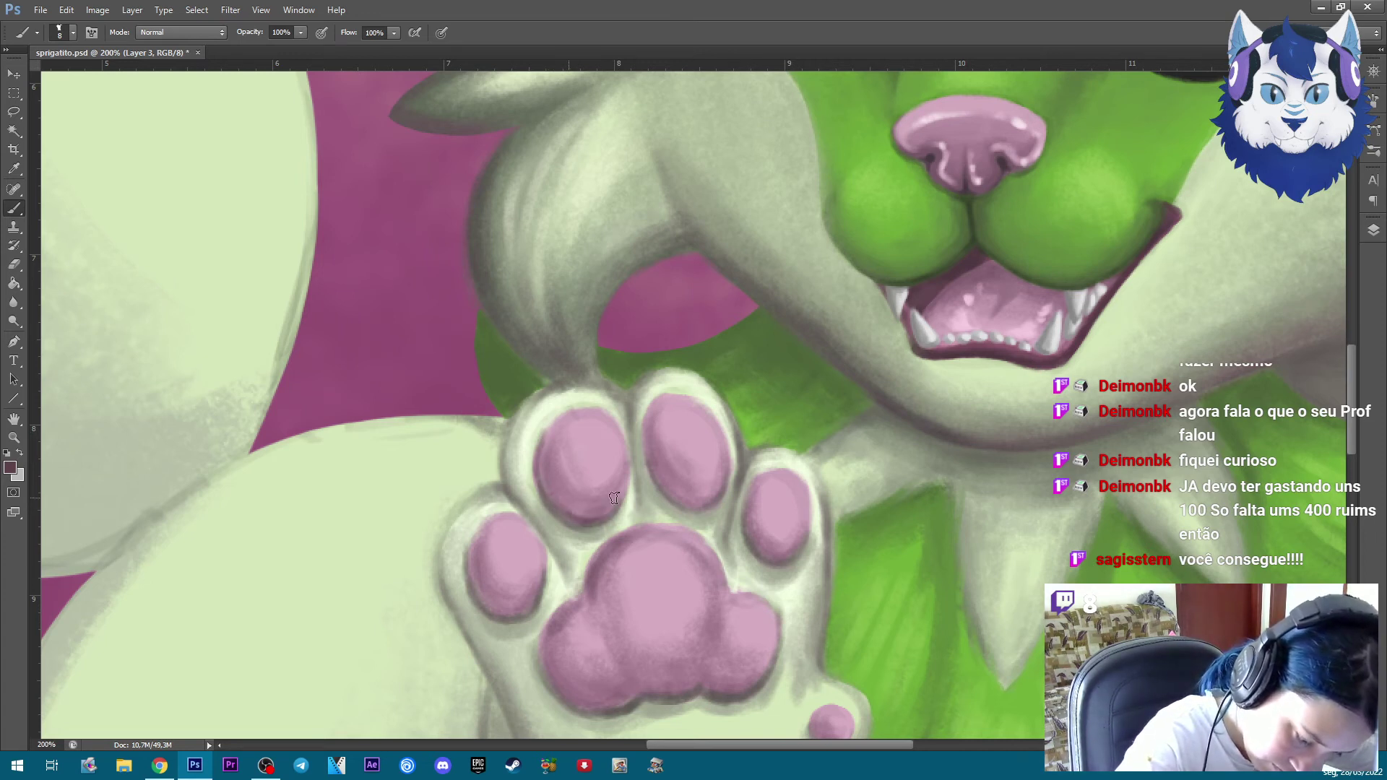
Darken the edges and bottoms of the upper-left, lower-left, middle and right toe pads
left_click_drag(616, 419, 612, 511)
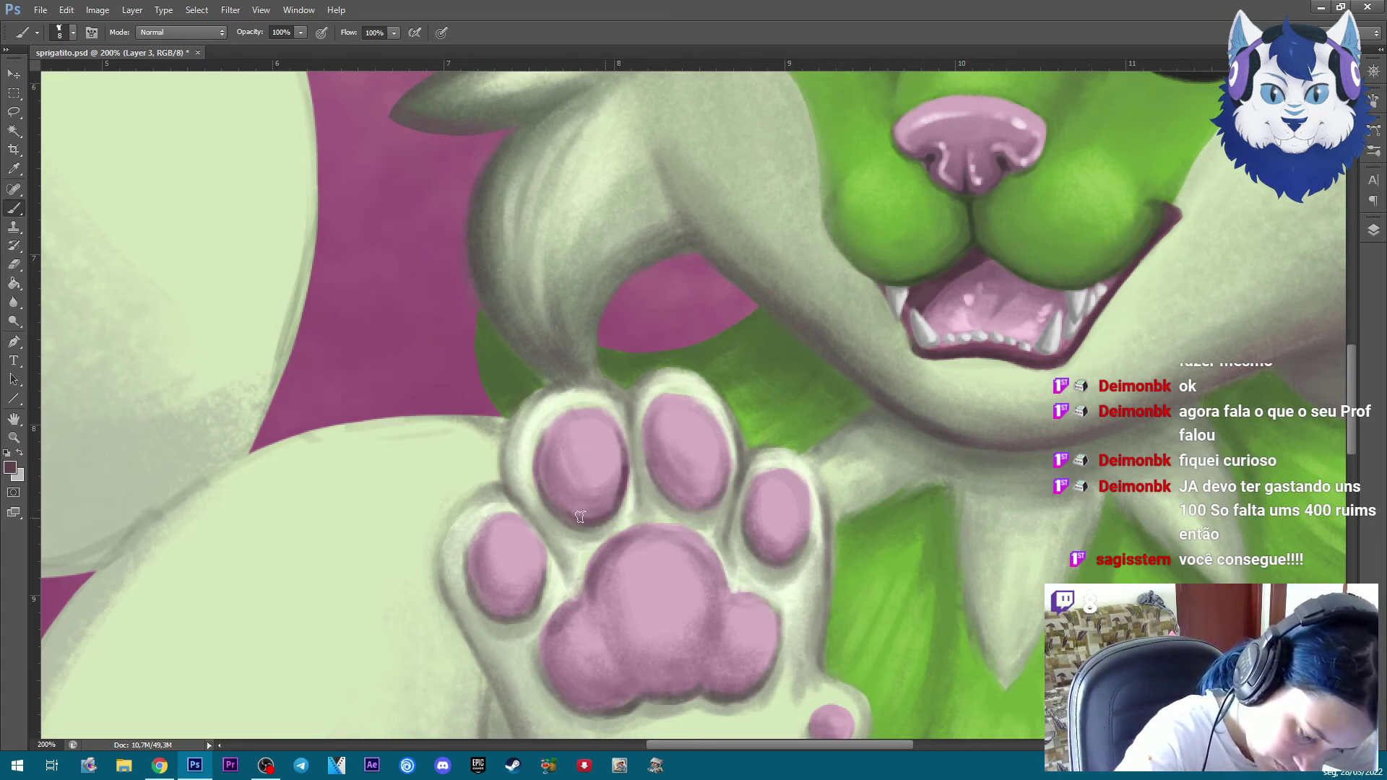
left_click_drag(538, 453, 555, 419)
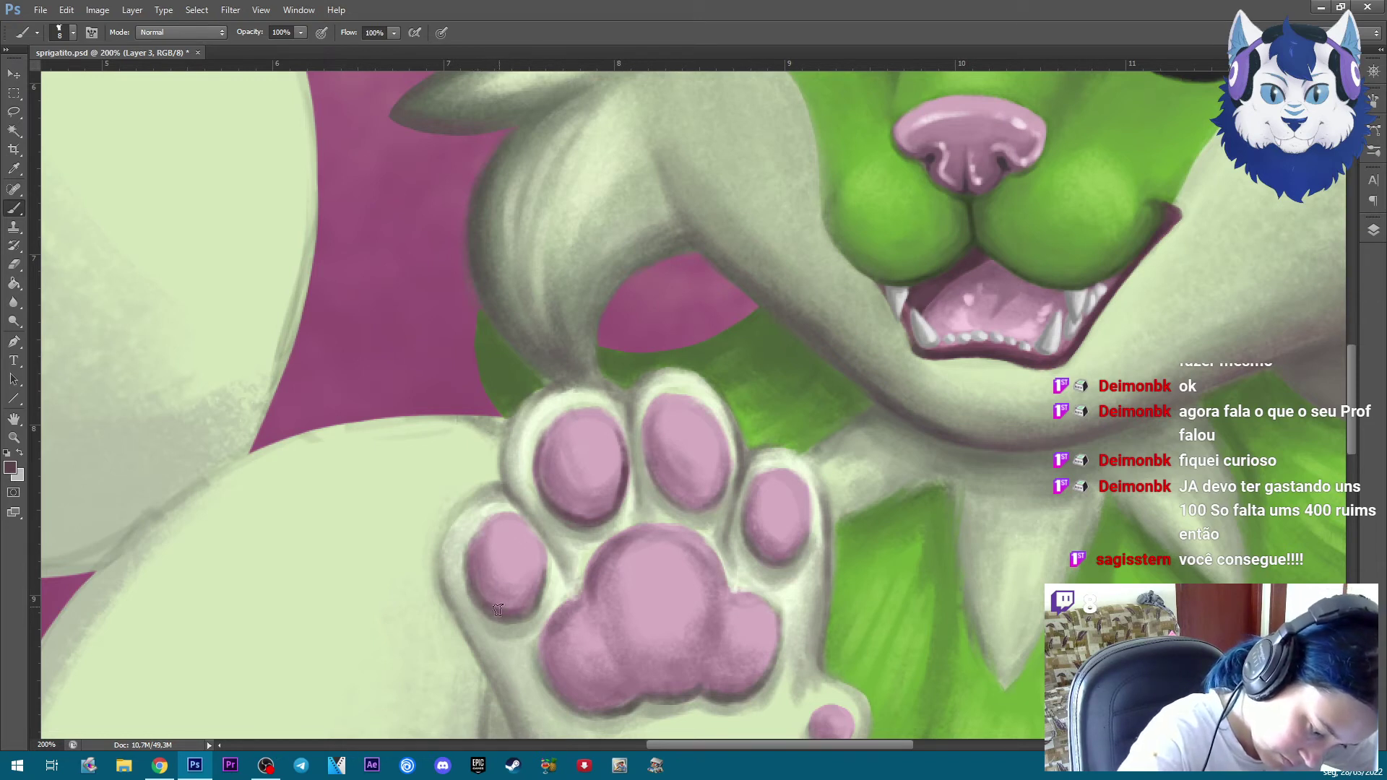
left_click_drag(520, 519, 541, 581)
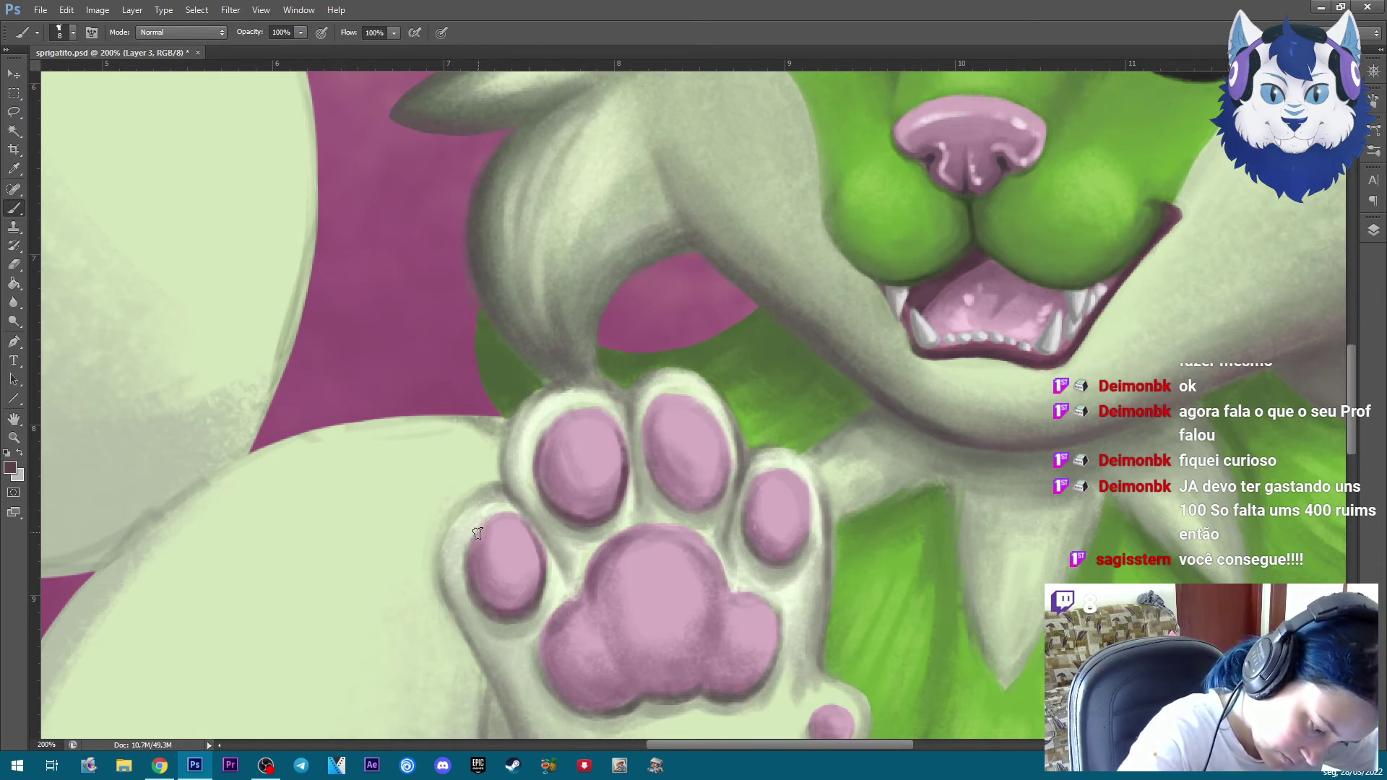
mouse_move(647, 428)
left_mouse_down()
mouse_move(654, 477)
mouse_move(696, 503)
mouse_move(724, 463)
mouse_move(715, 426)
mouse_move(680, 484)
mouse_move(755, 505)
mouse_move(773, 560)
left_mouse_up()
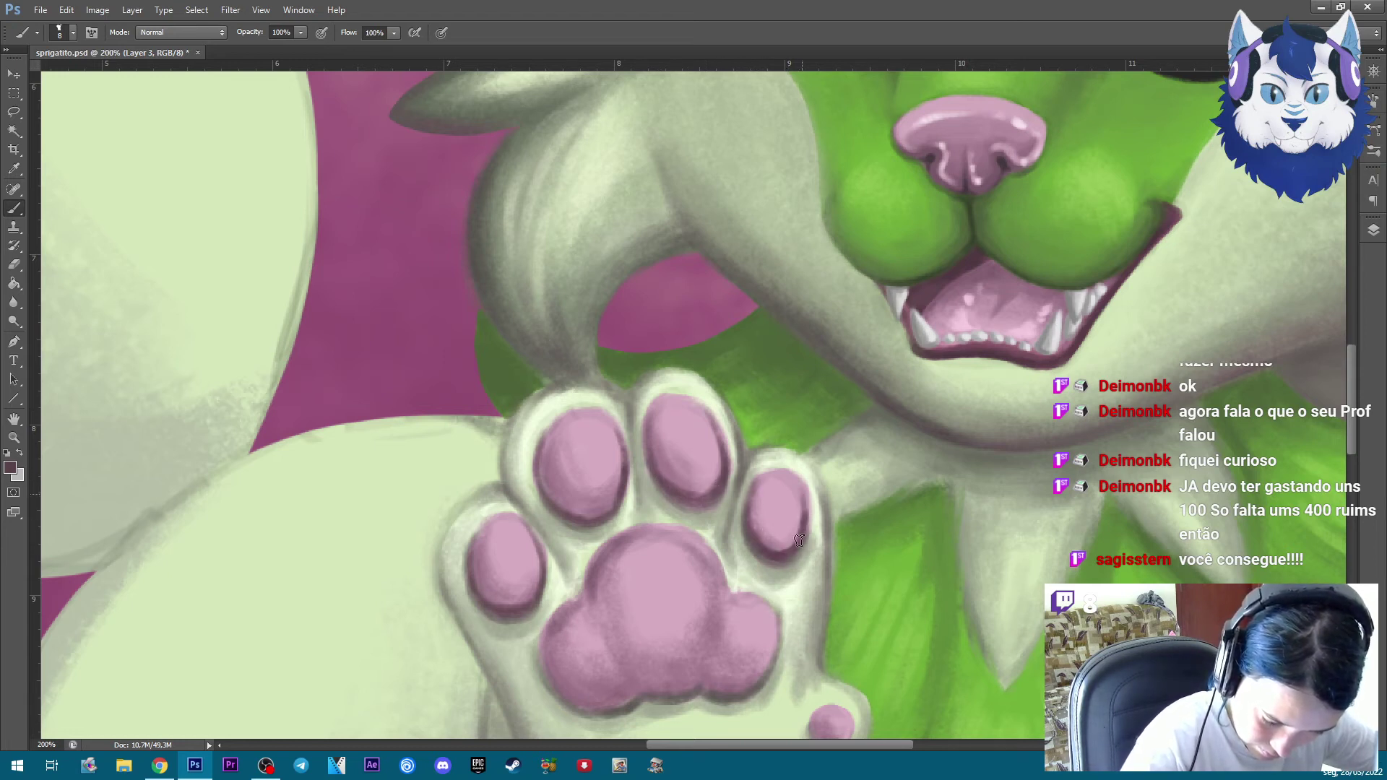
left_click_drag(594, 497, 572, 512)
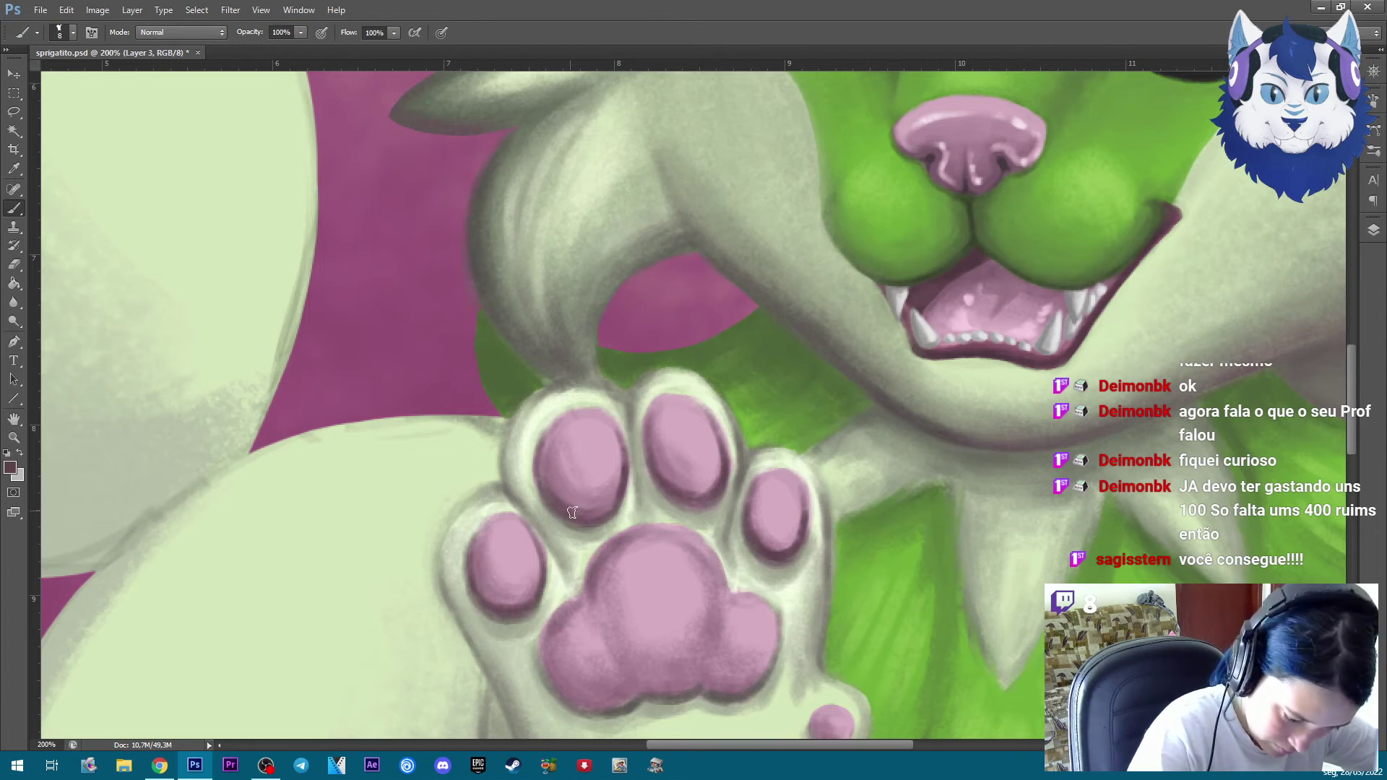
mouse_move(477, 551)
left_mouse_down()
mouse_move(480, 591)
mouse_move(520, 613)
mouse_move(536, 587)
left_mouse_up()
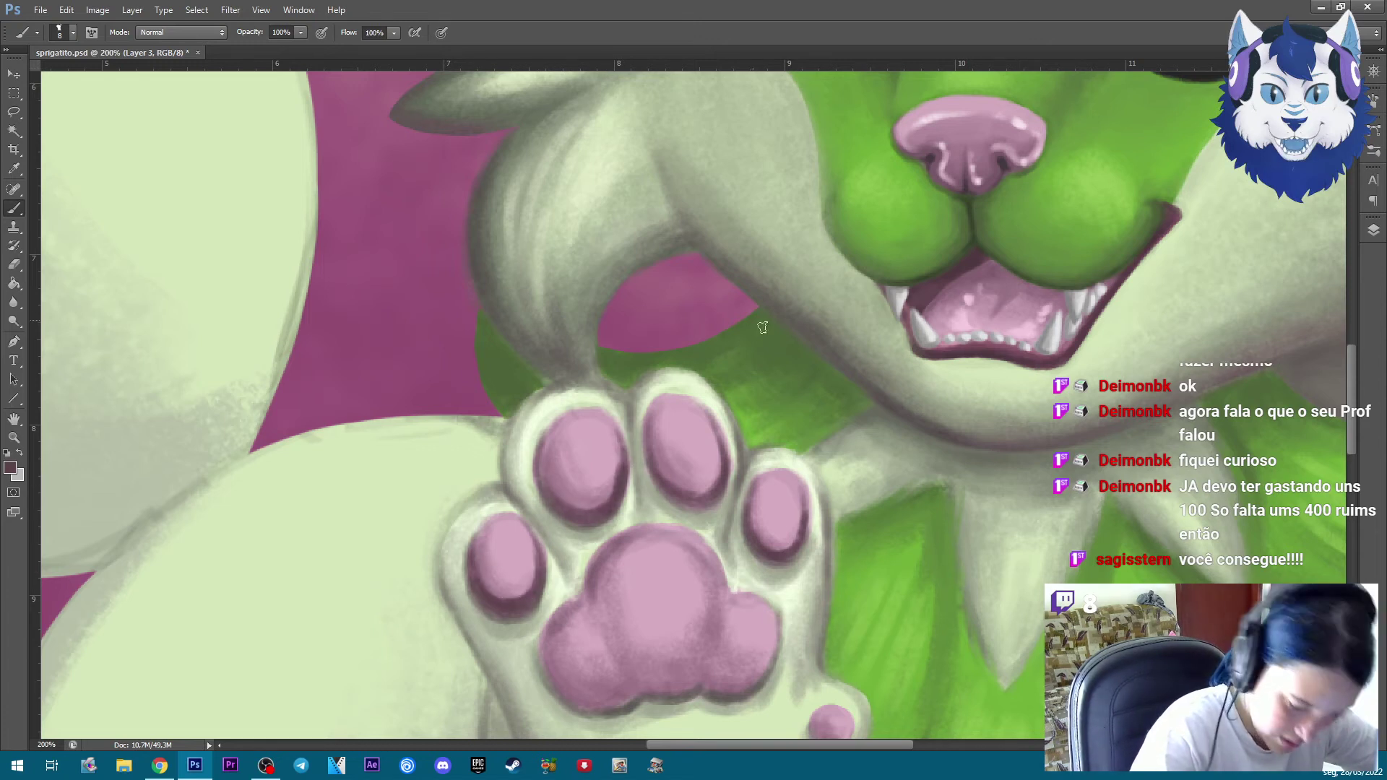
left_click_drag(715, 490, 683, 505)
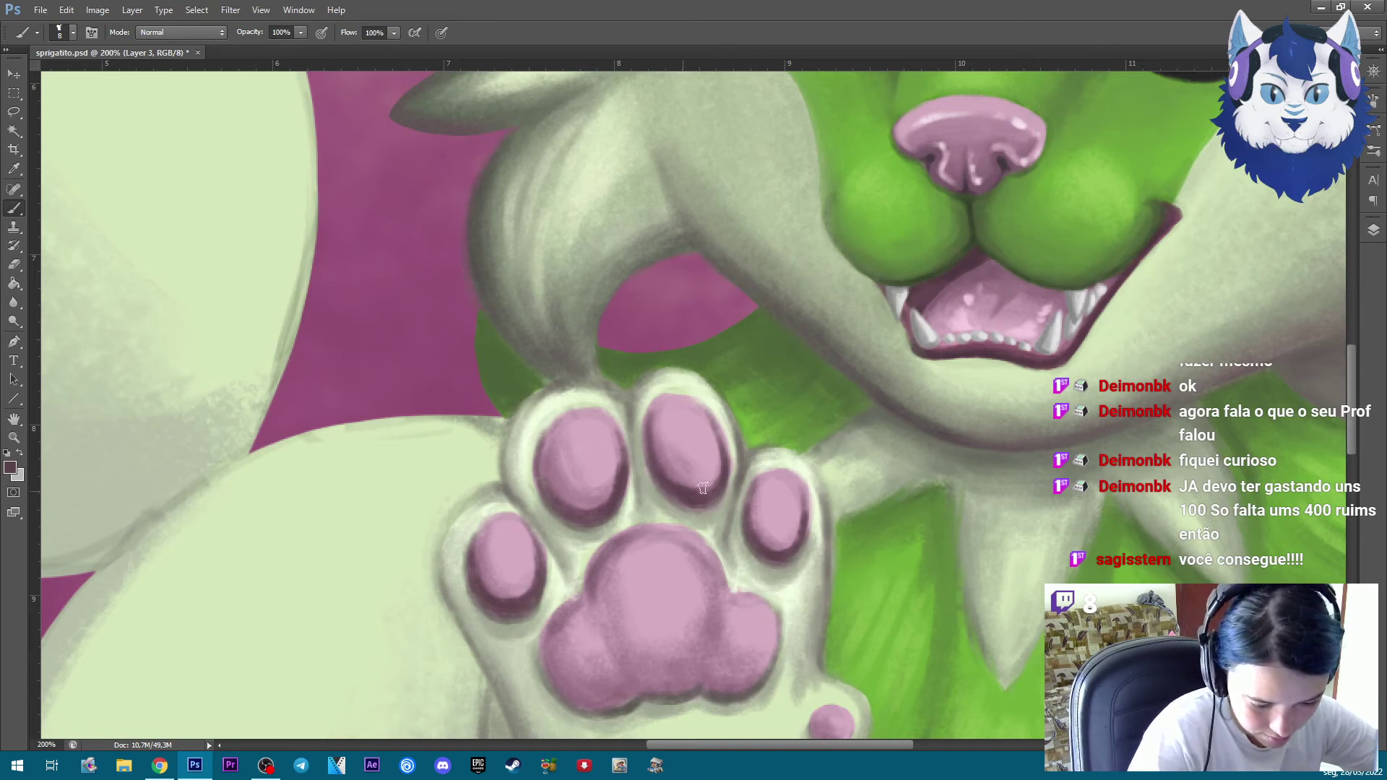
mouse_move(724, 457)
left_mouse_down()
mouse_move(710, 485)
mouse_move(793, 544)
left_mouse_up()
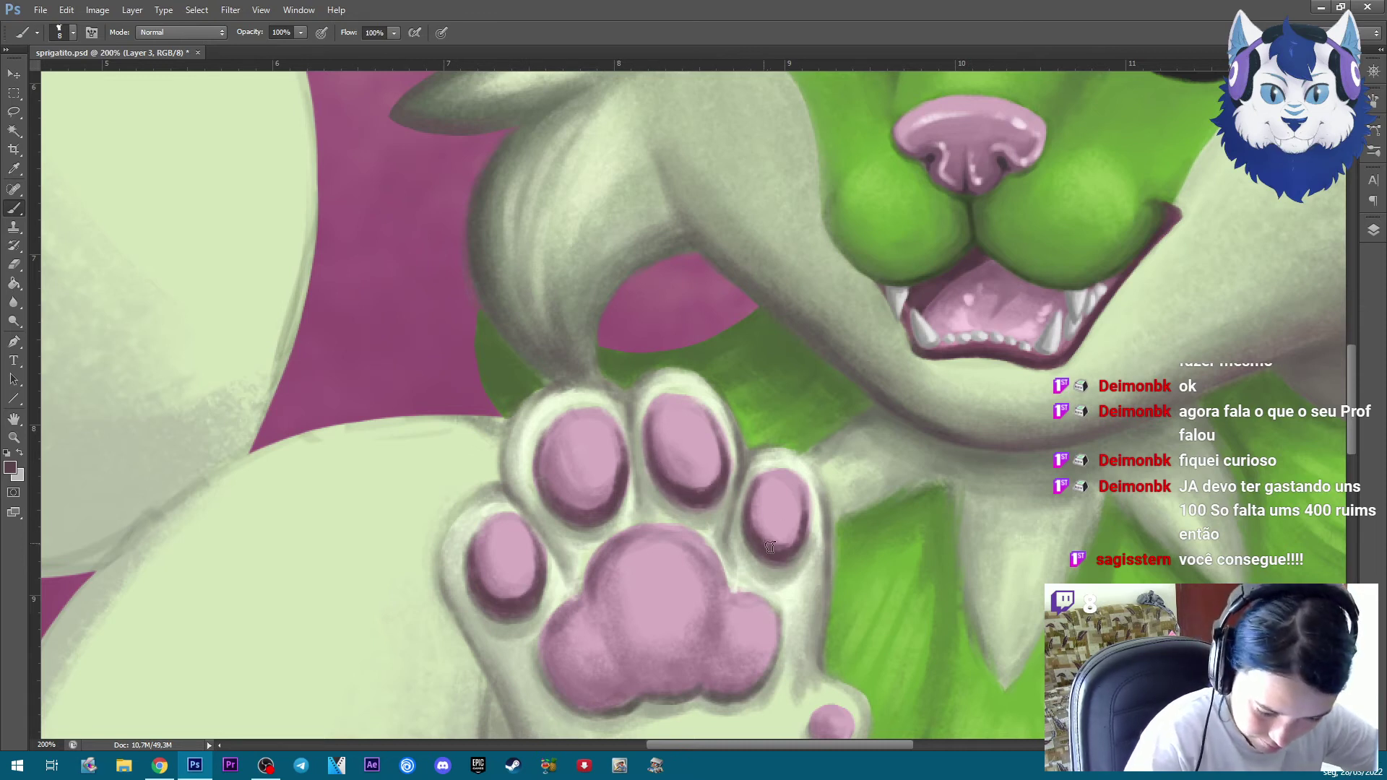
left_click_drag(1003, 542, 1018, 363)
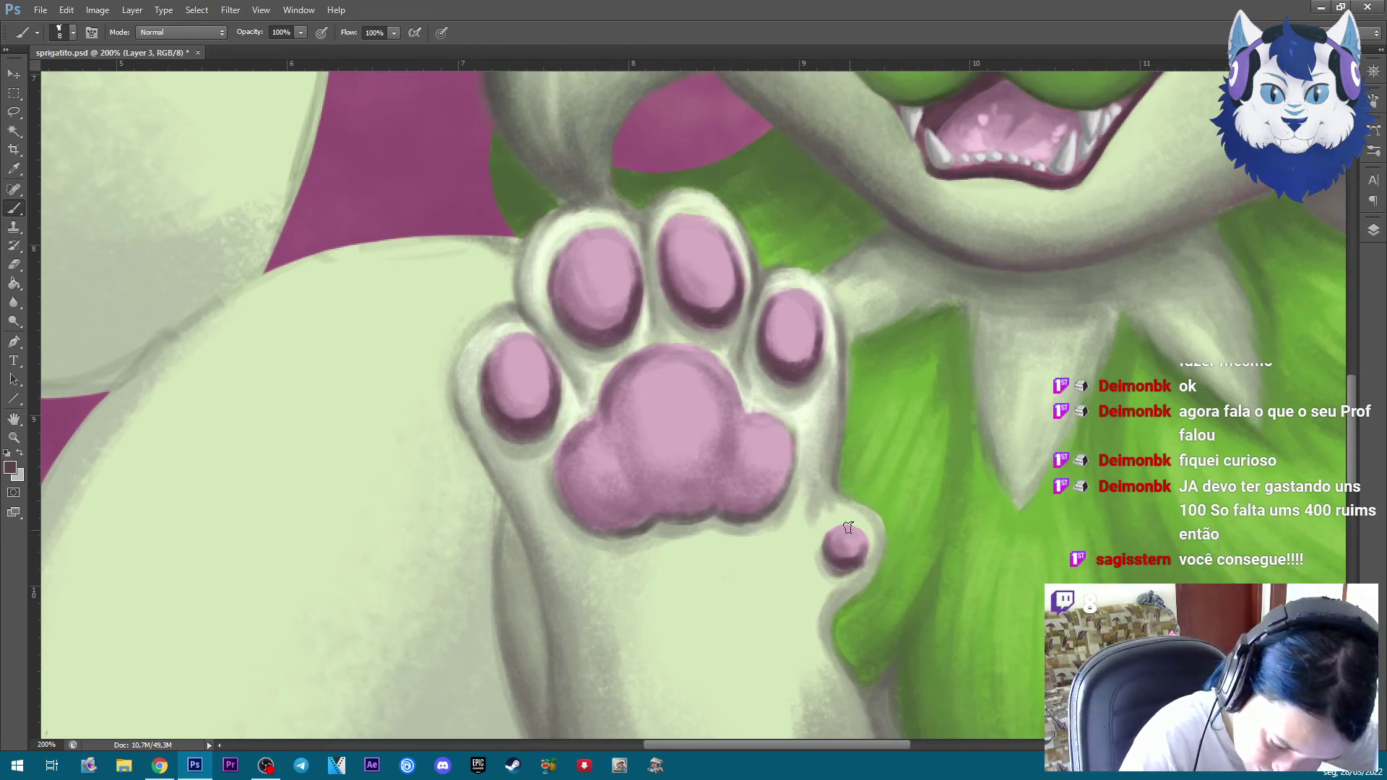
Shade the large central pad's lower edges and a dark curve separating its left lobe
mouse_move(563, 451)
left_mouse_down()
mouse_move(596, 526)
mouse_move(560, 460)
left_mouse_up()
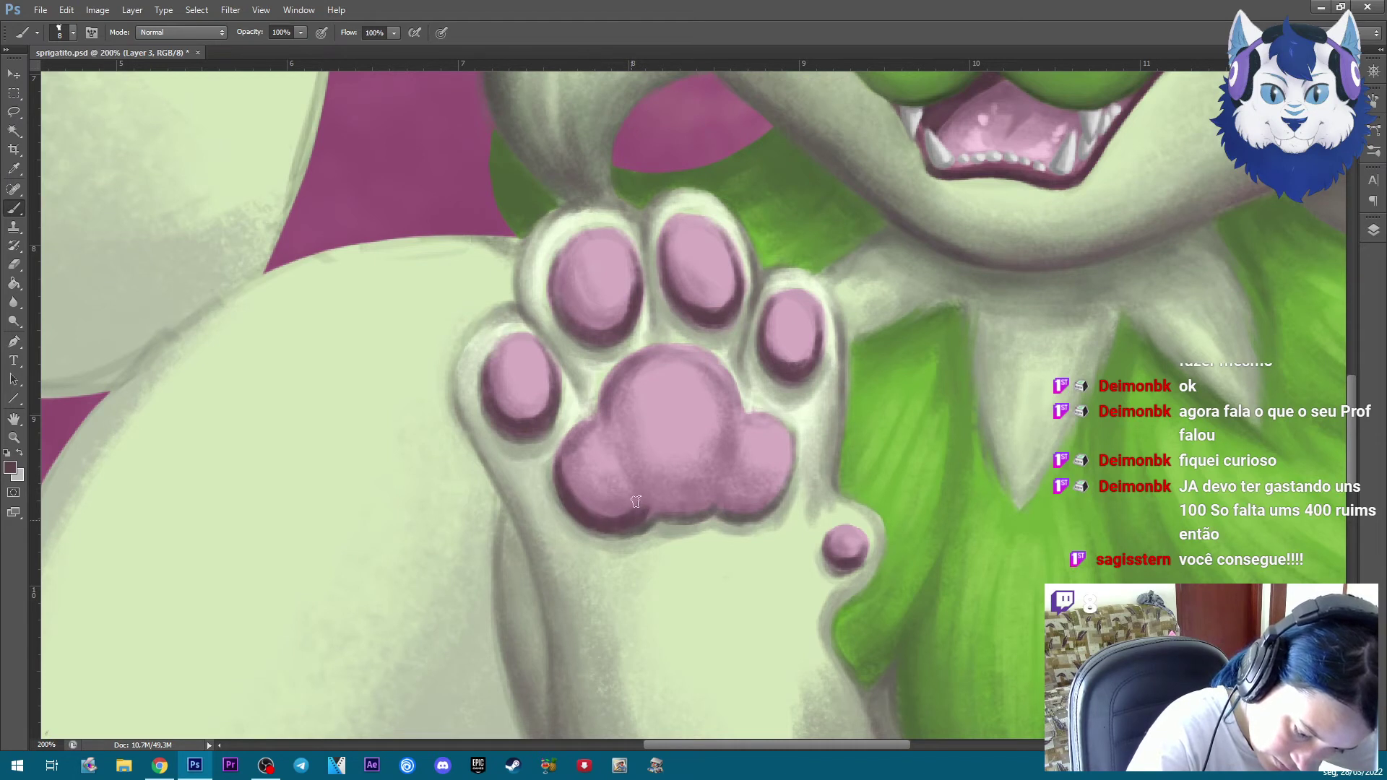
left_click_drag(634, 464, 664, 513)
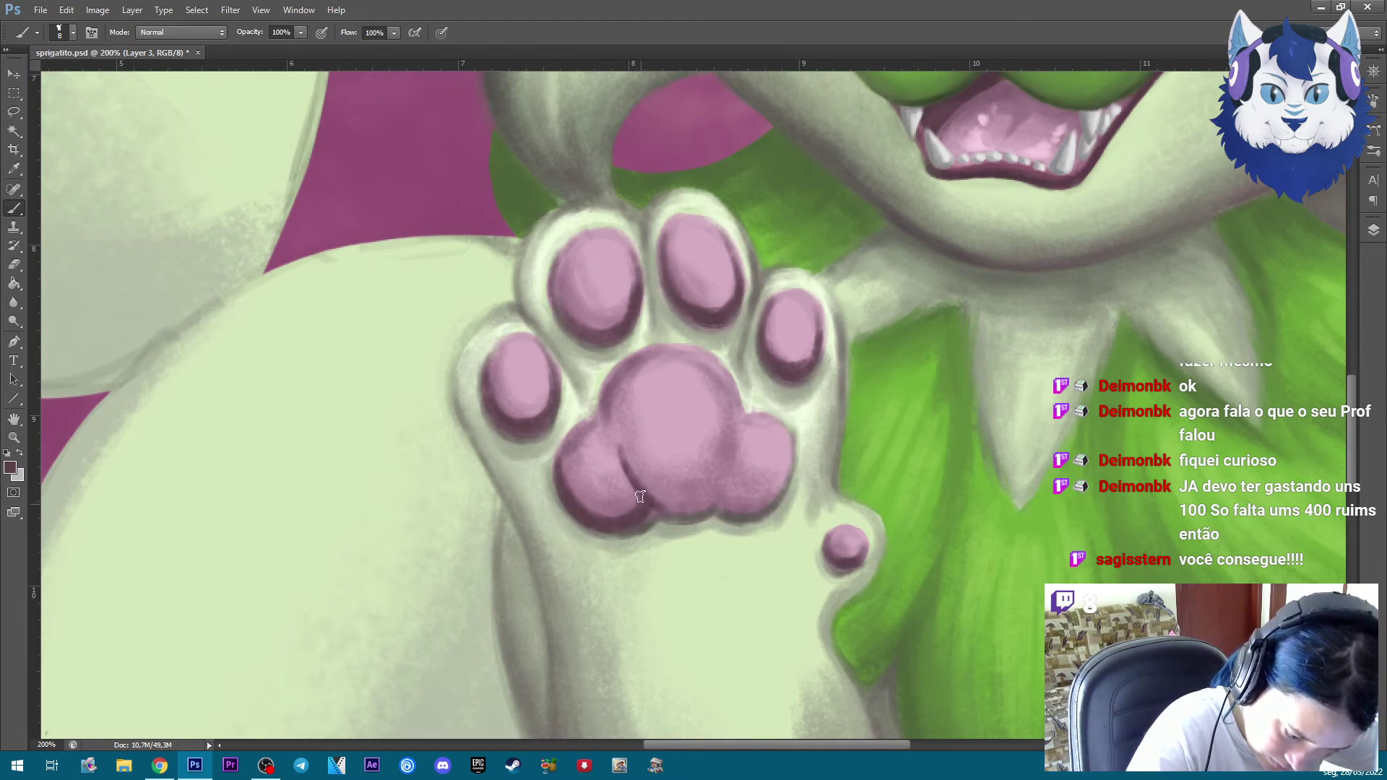
left_click_drag(653, 498, 699, 480)
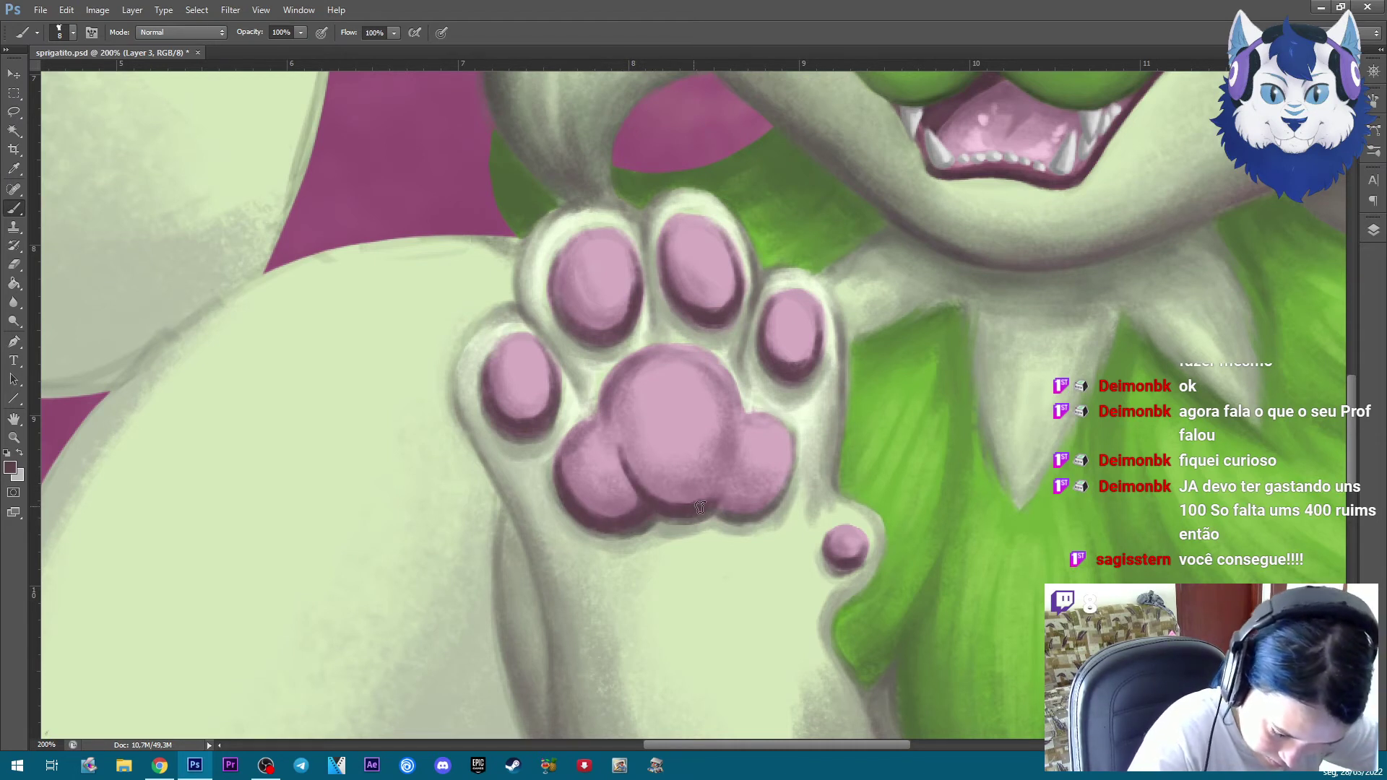
mouse_move(730, 500)
left_mouse_down()
mouse_move(774, 502)
mouse_move(760, 503)
left_mouse_up()
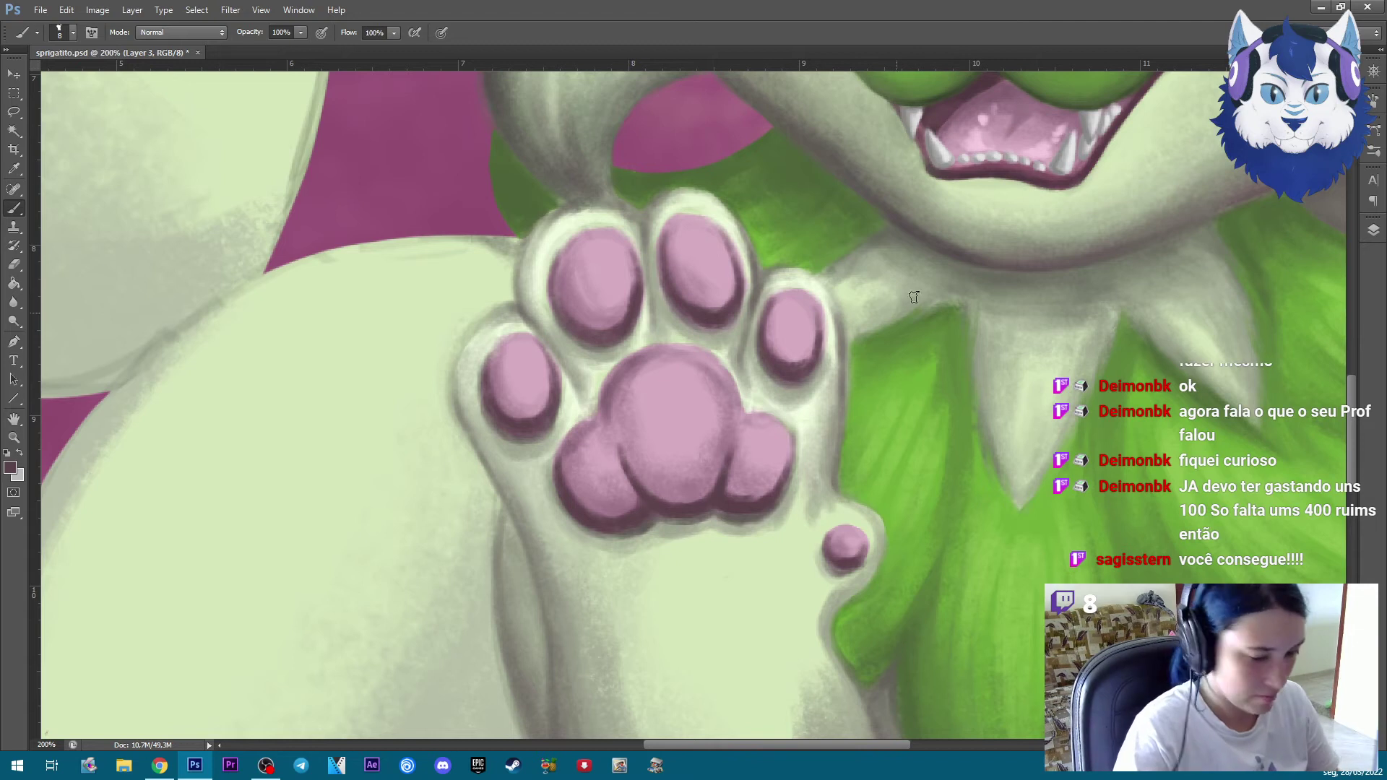
key("bracketright")
key("bracketright")
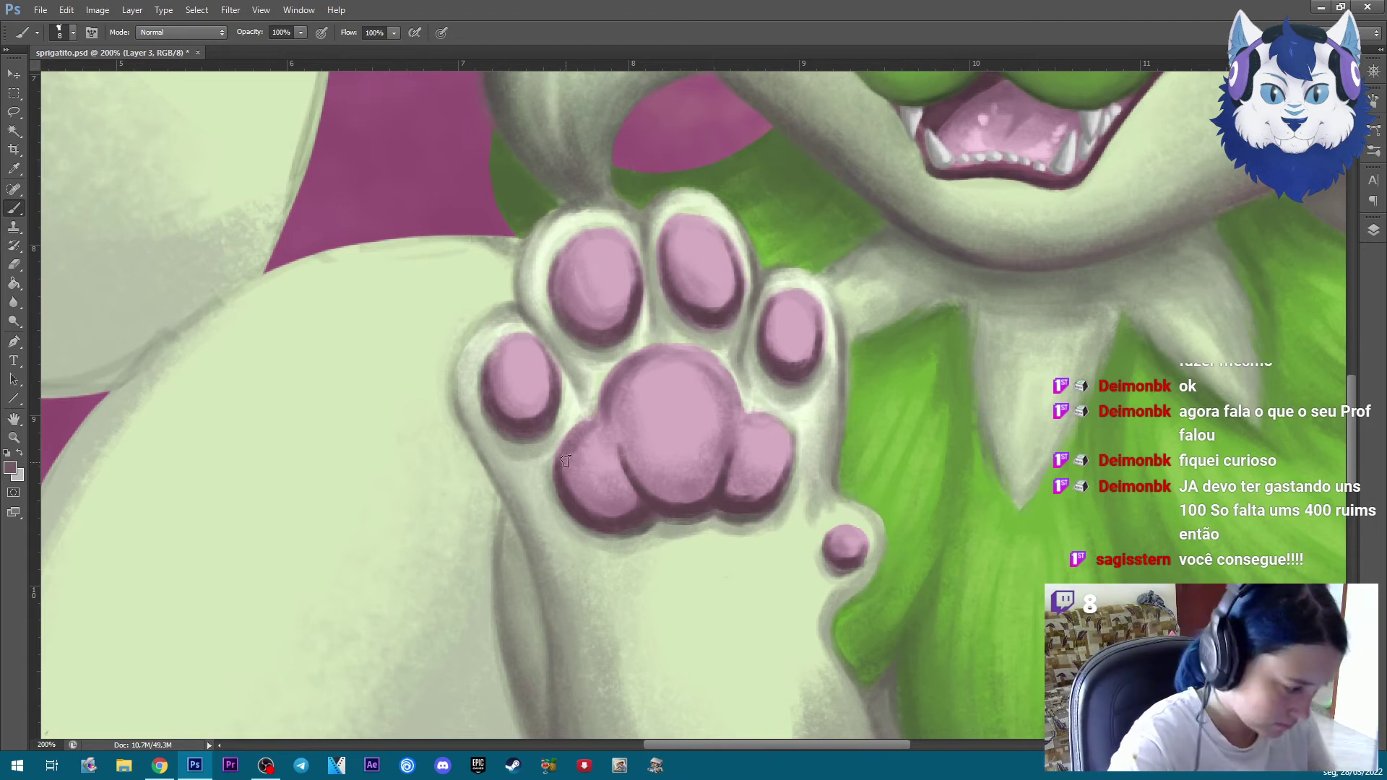
key("bracketright")
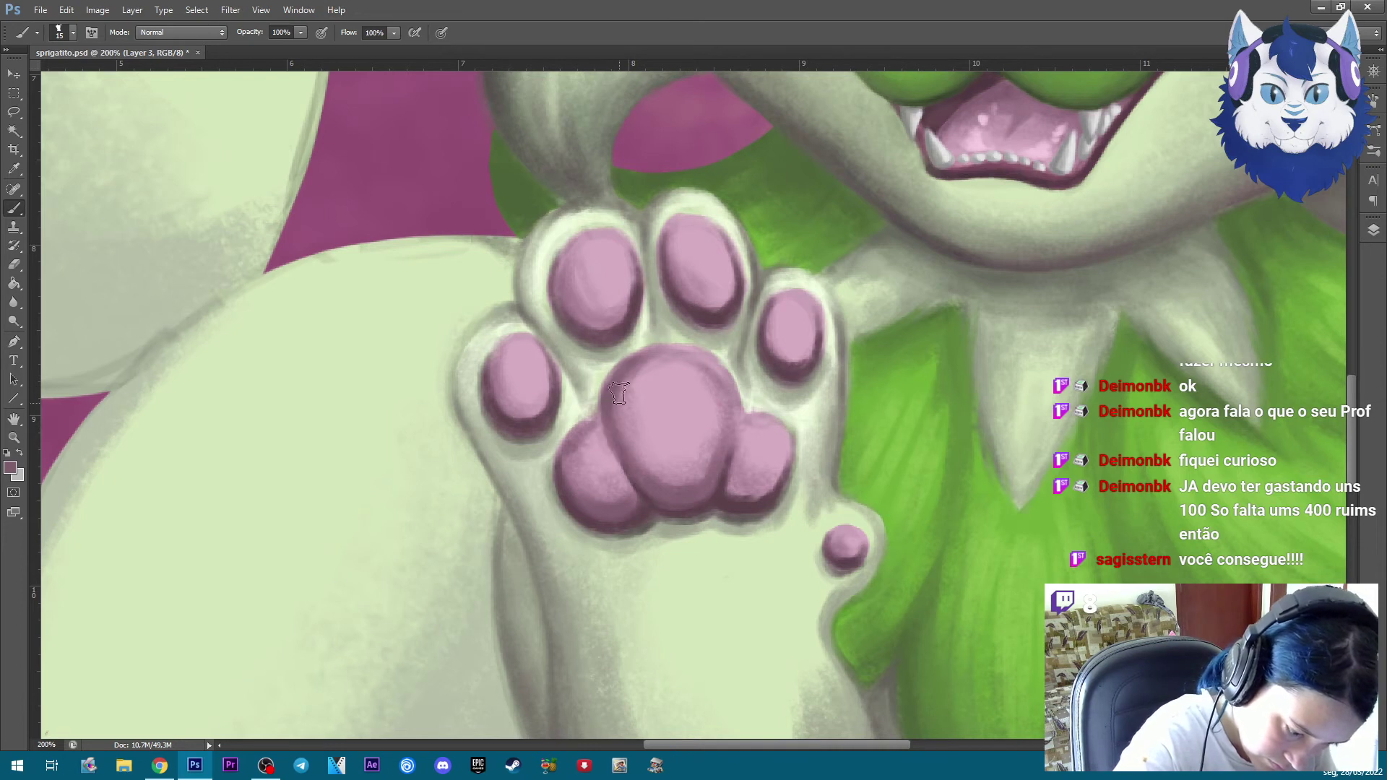
key("bracketleft")
key("bracketleft")
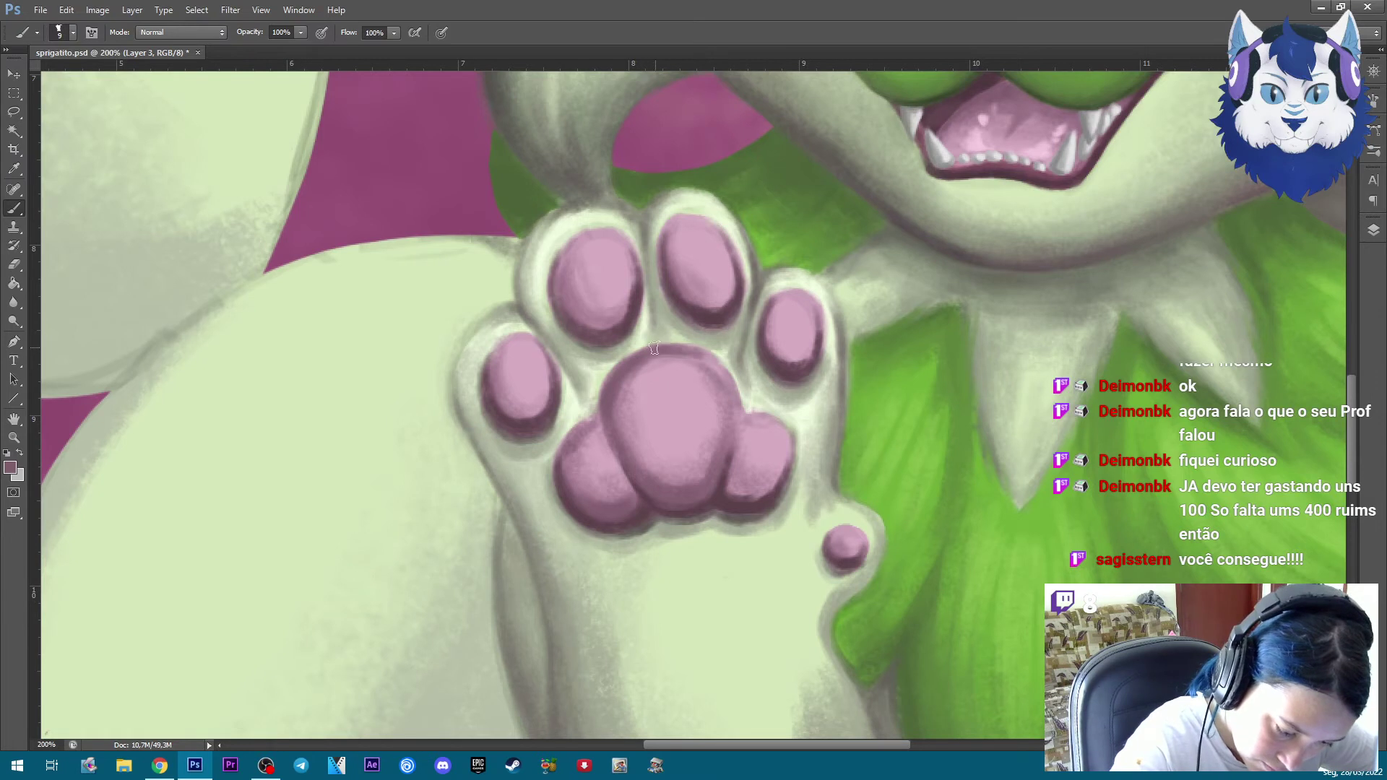
Define the central pad's top-right edge and deepen the lower pads' rims
mouse_move(697, 357)
left_mouse_down()
mouse_move(724, 382)
mouse_move(730, 445)
left_mouse_up()
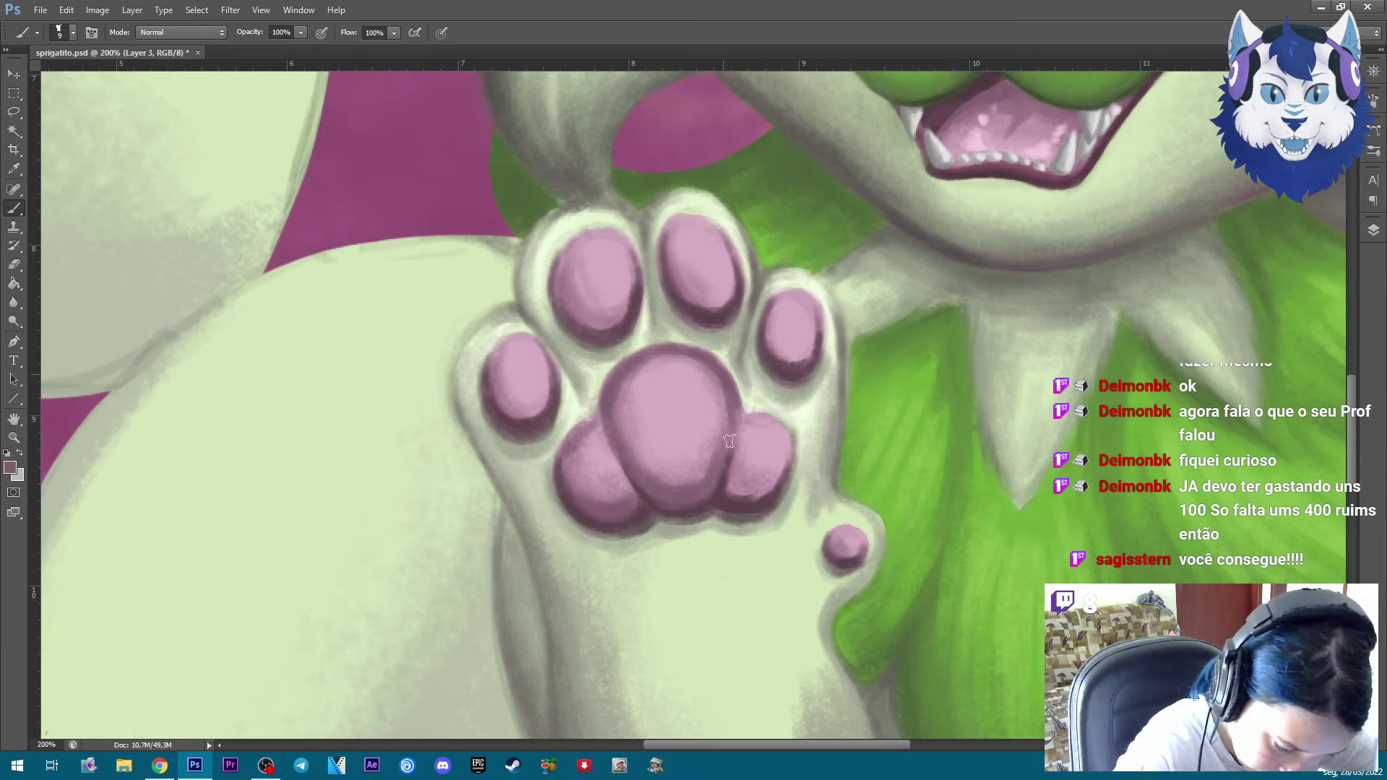
left_click_drag(571, 445, 579, 458)
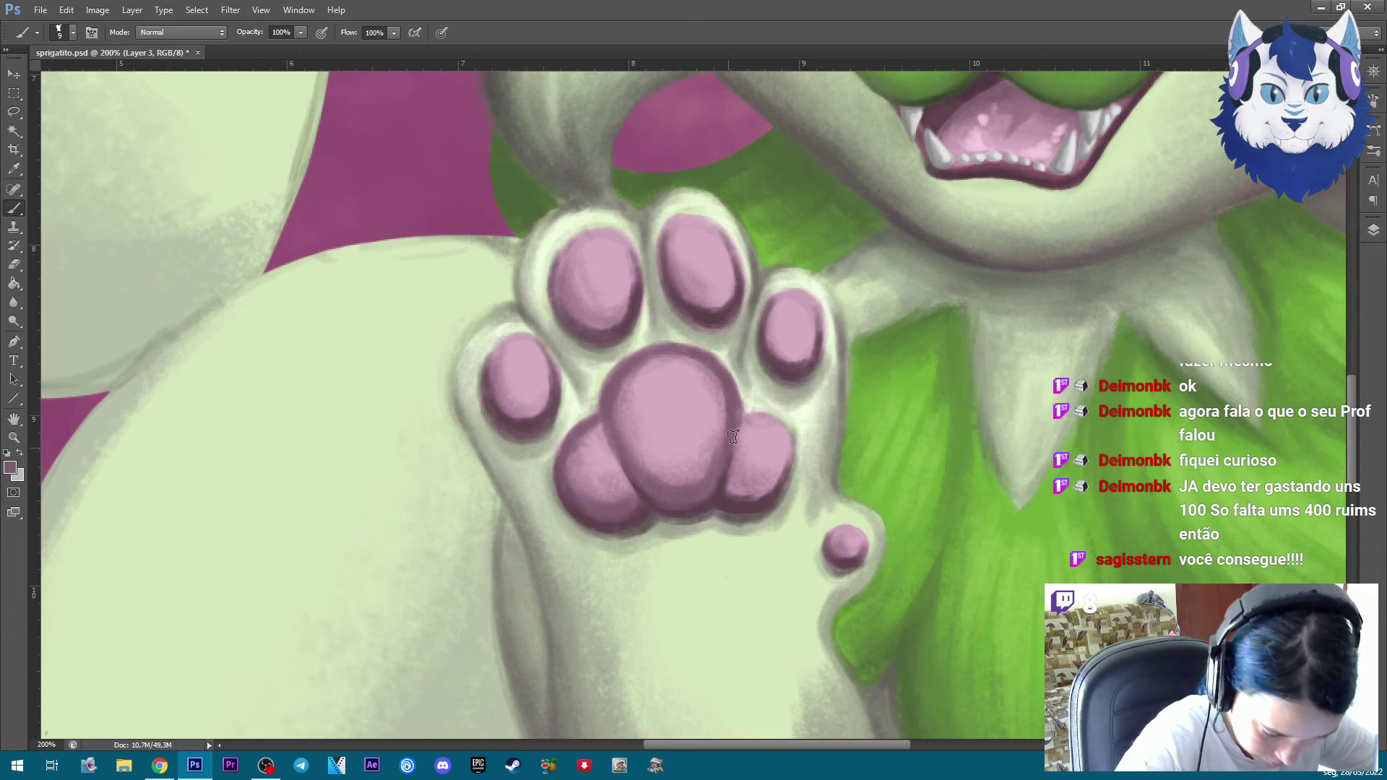
left_click_drag(764, 419, 737, 499)
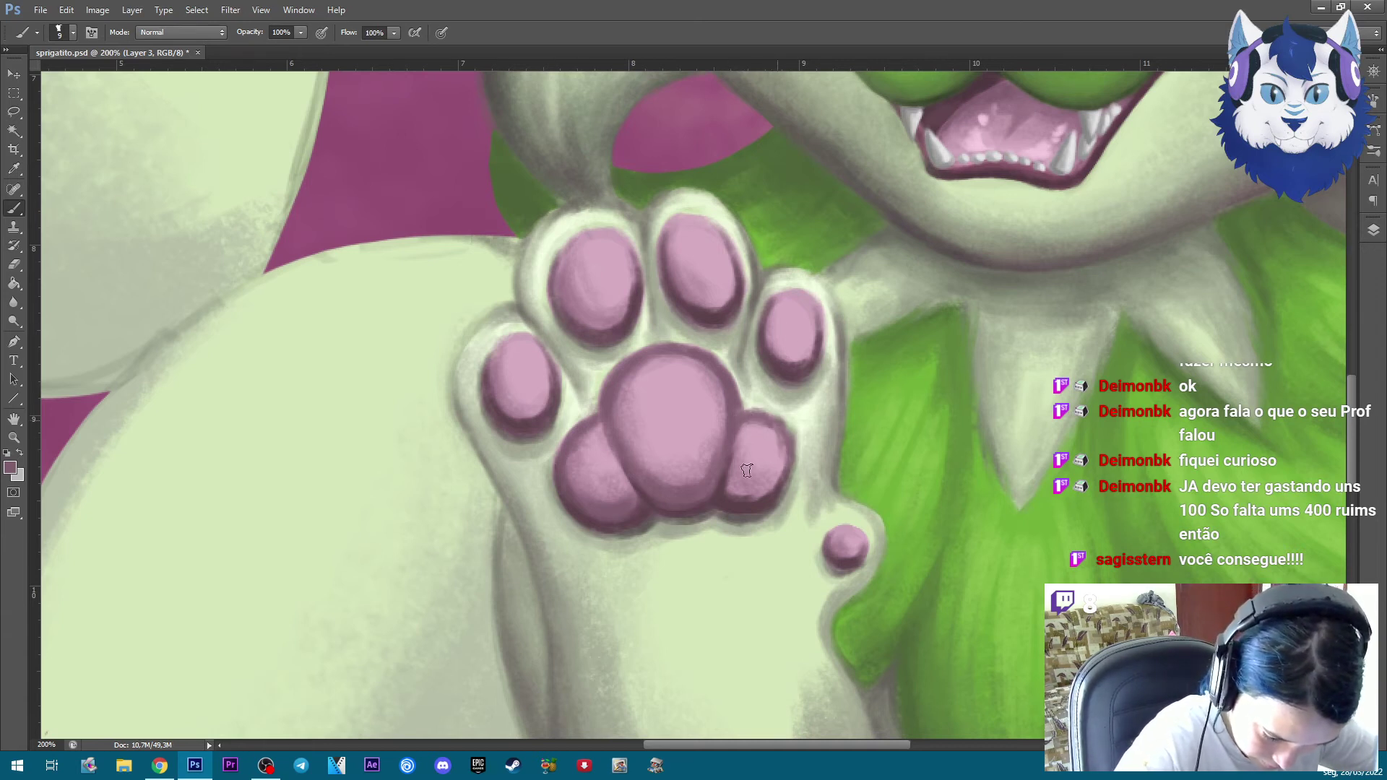
left_click_drag(754, 496, 760, 495)
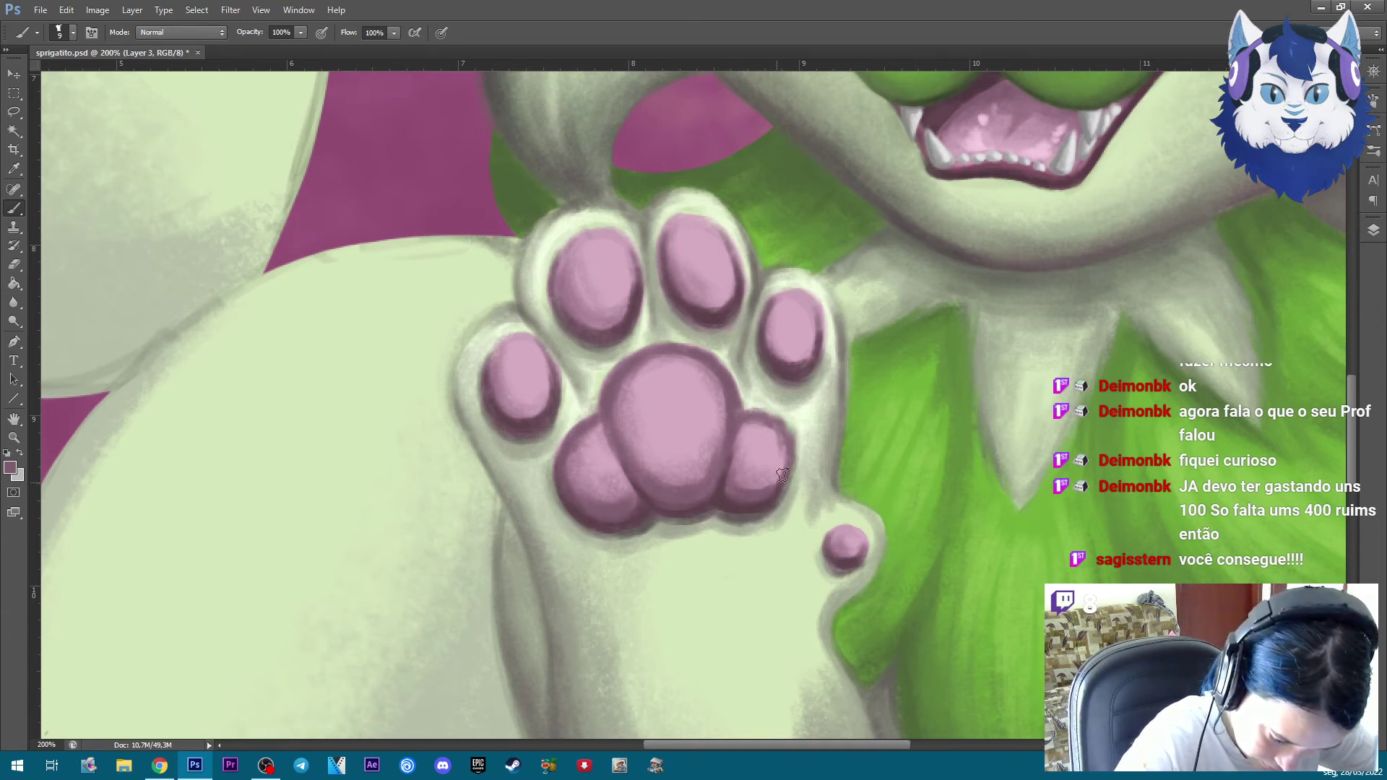
left_click_drag(755, 464, 778, 462)
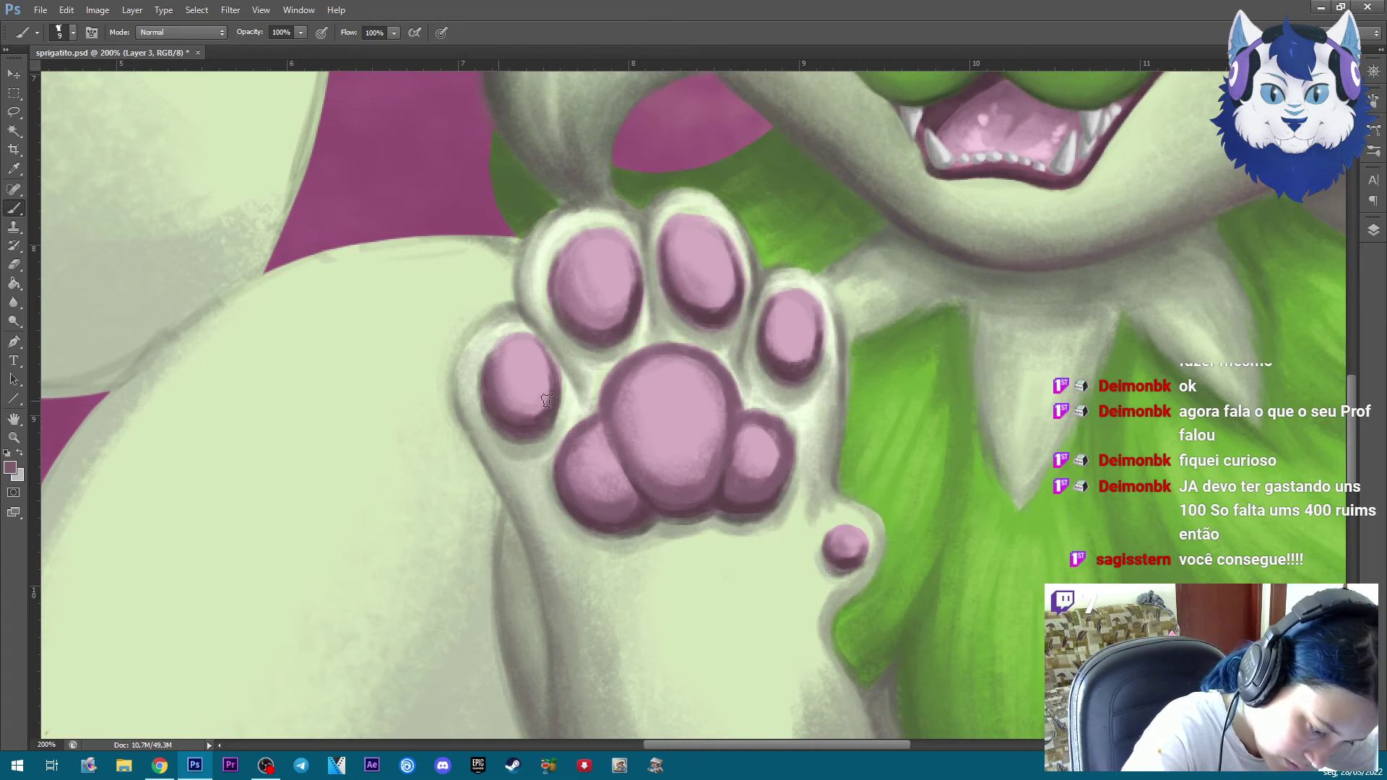
Darken the rims of the upper-left, upper-middle and right toe pads
mouse_move(540, 360)
left_mouse_down()
mouse_move(527, 348)
mouse_move(494, 377)
left_mouse_up()
left_click_drag(578, 282, 615, 310)
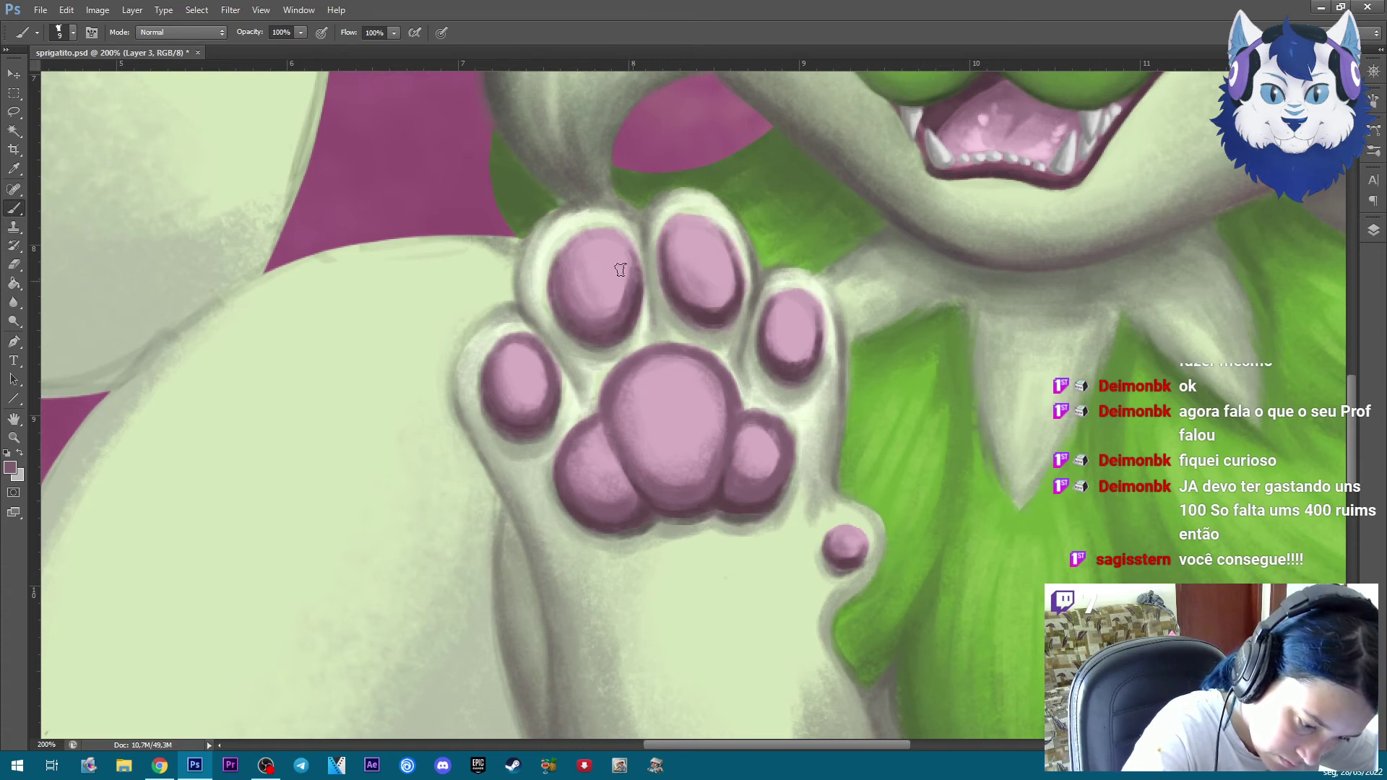
left_click_drag(619, 249, 559, 286)
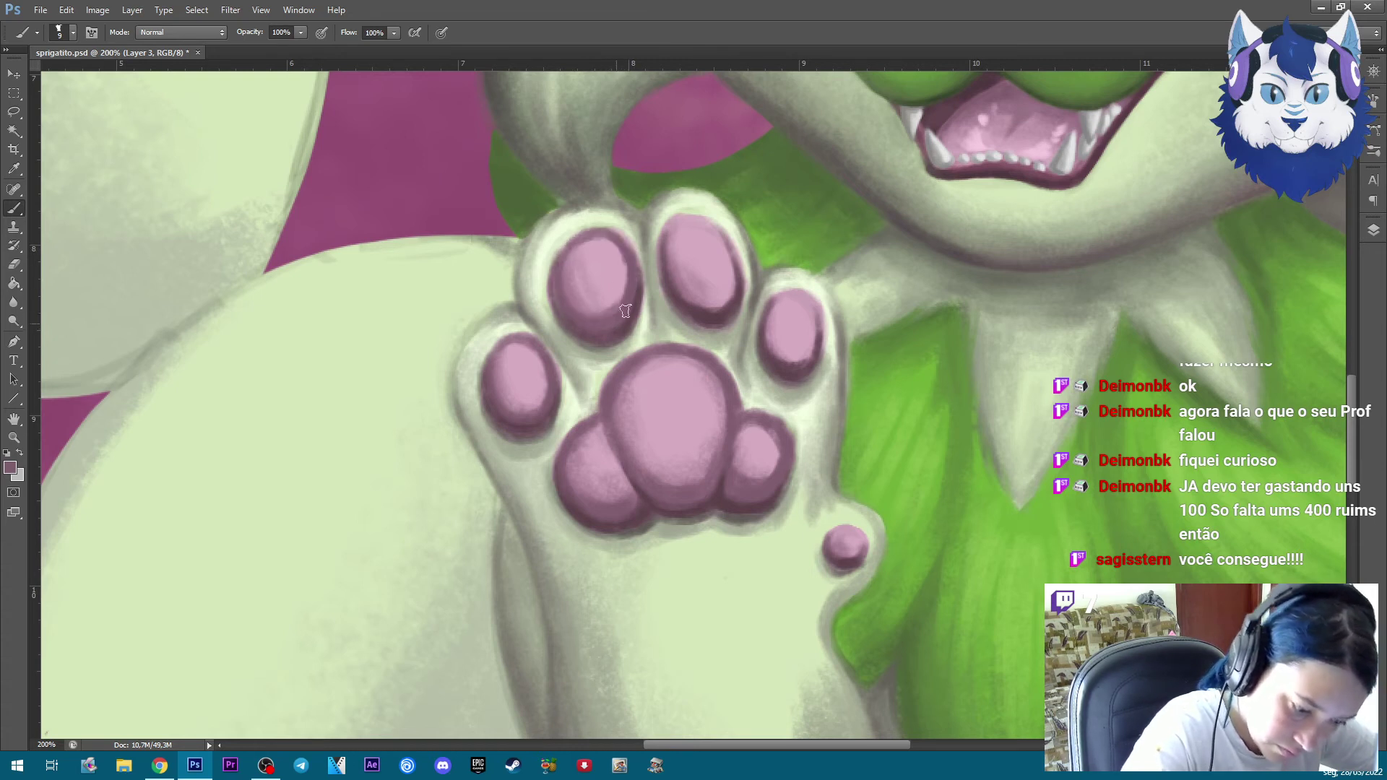
left_click_drag(665, 220, 692, 274)
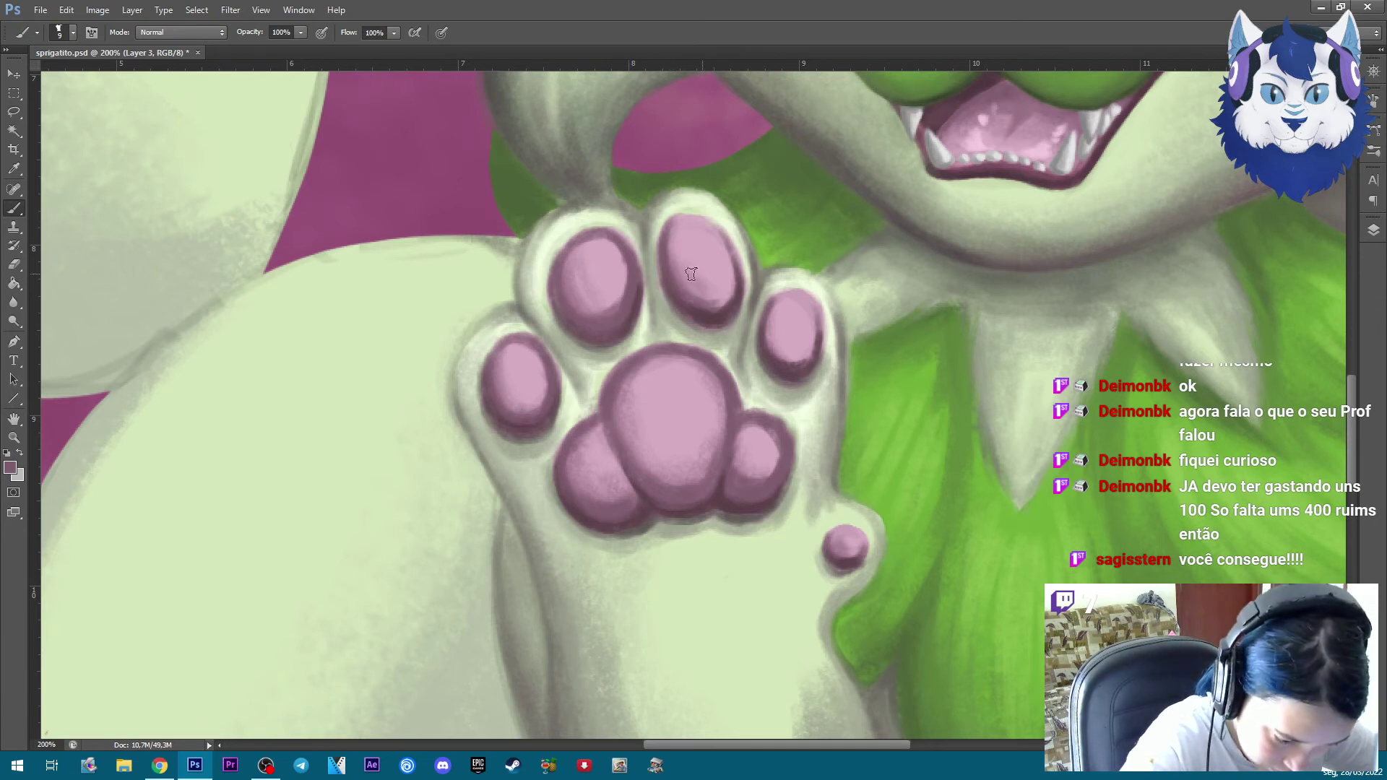
left_click_drag(730, 252, 693, 231)
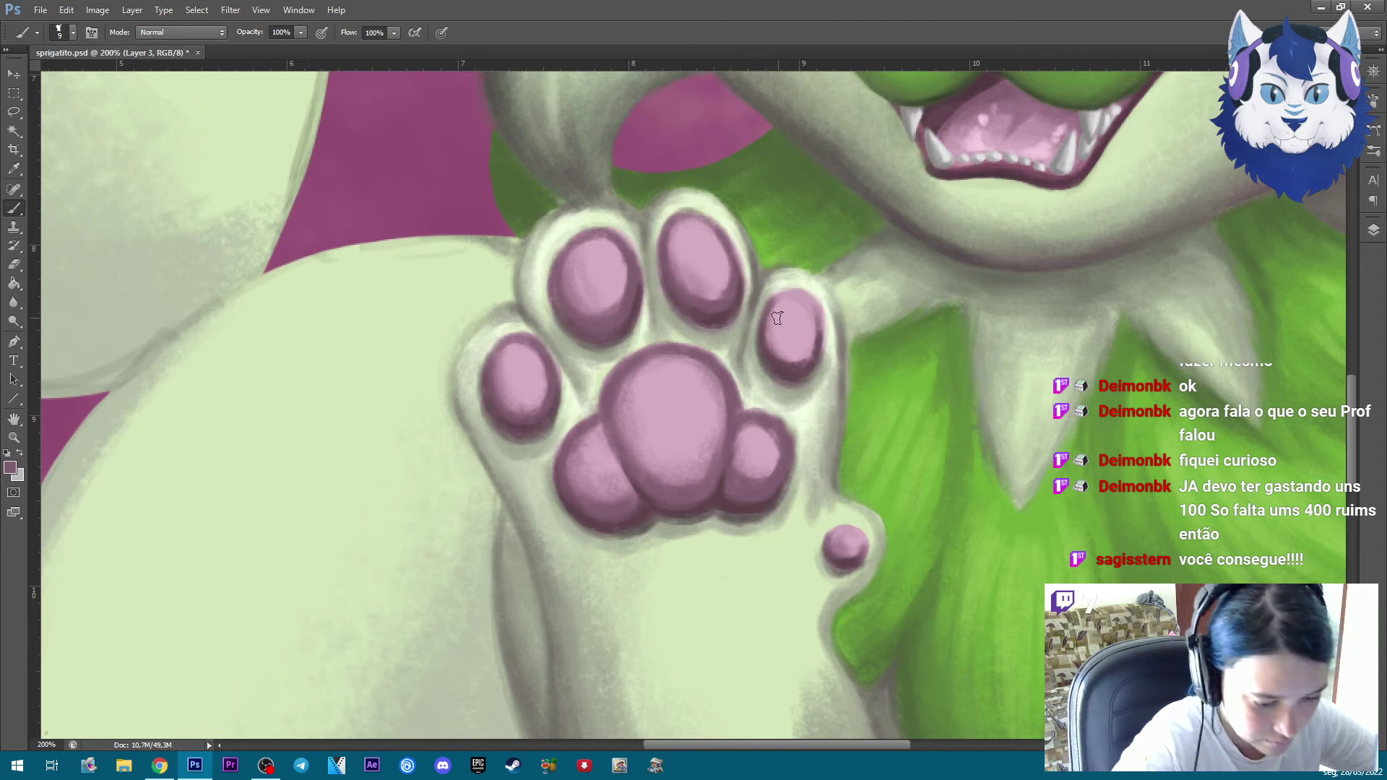
left_click_drag(778, 315, 796, 309)
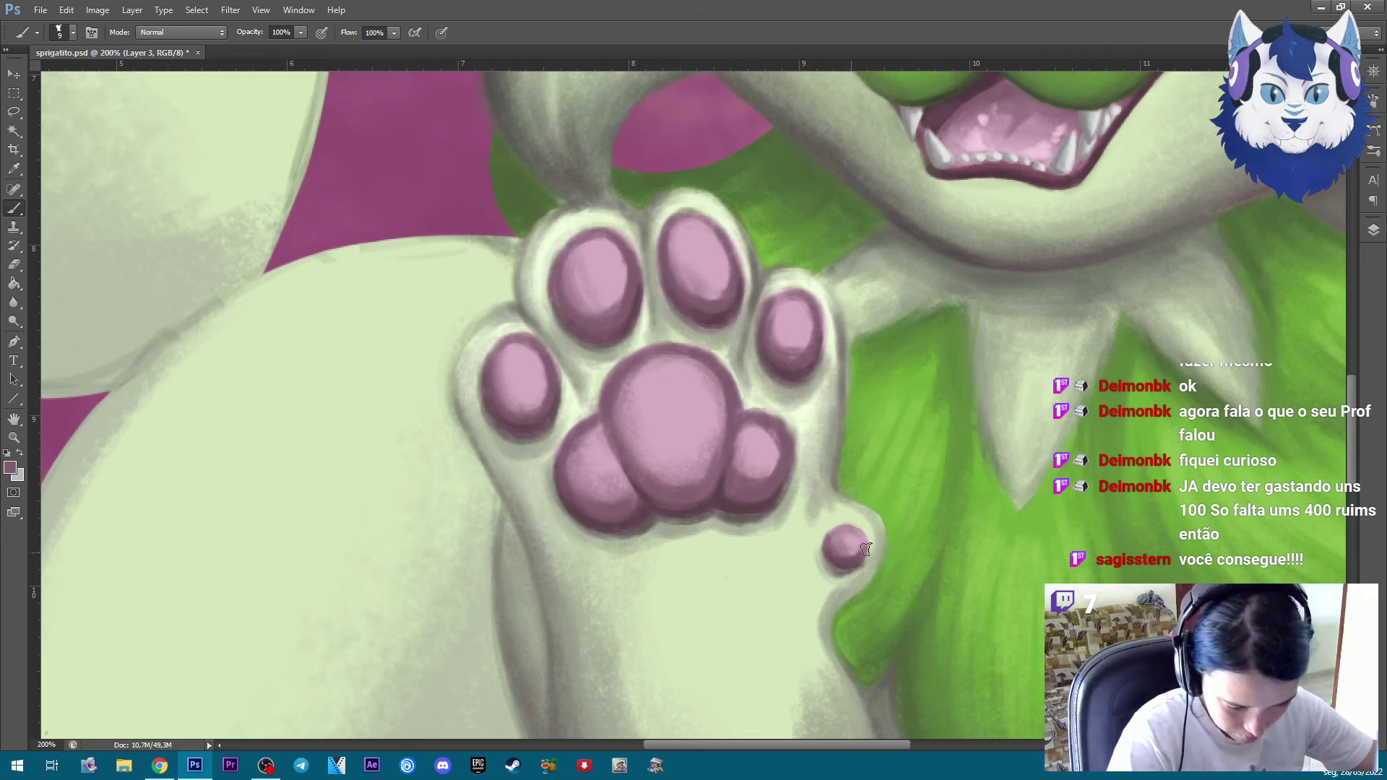
Resample mauve from a toe pad to darken the left toe pad, then pick light pink from the mouth
left_click(990, 137, "alt")
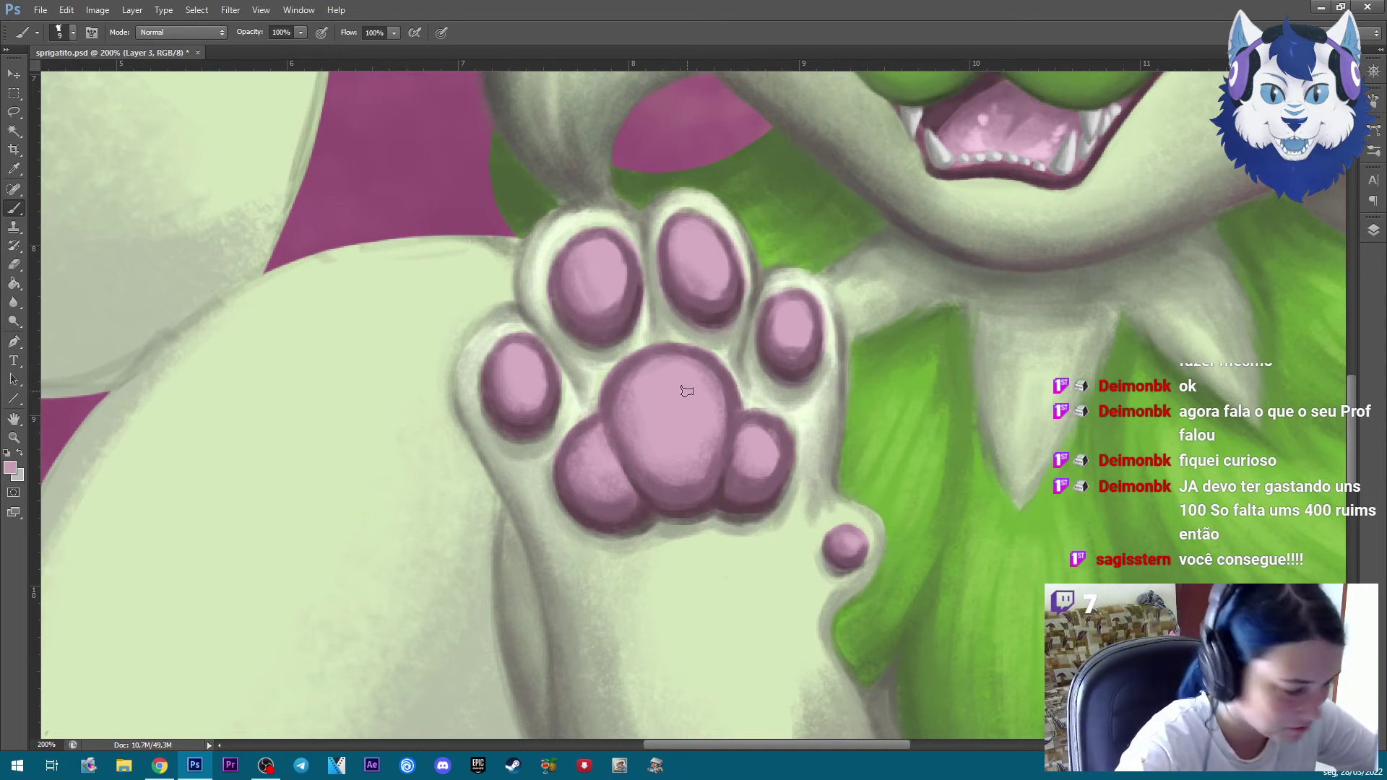
key("bracketright")
key("bracketright")
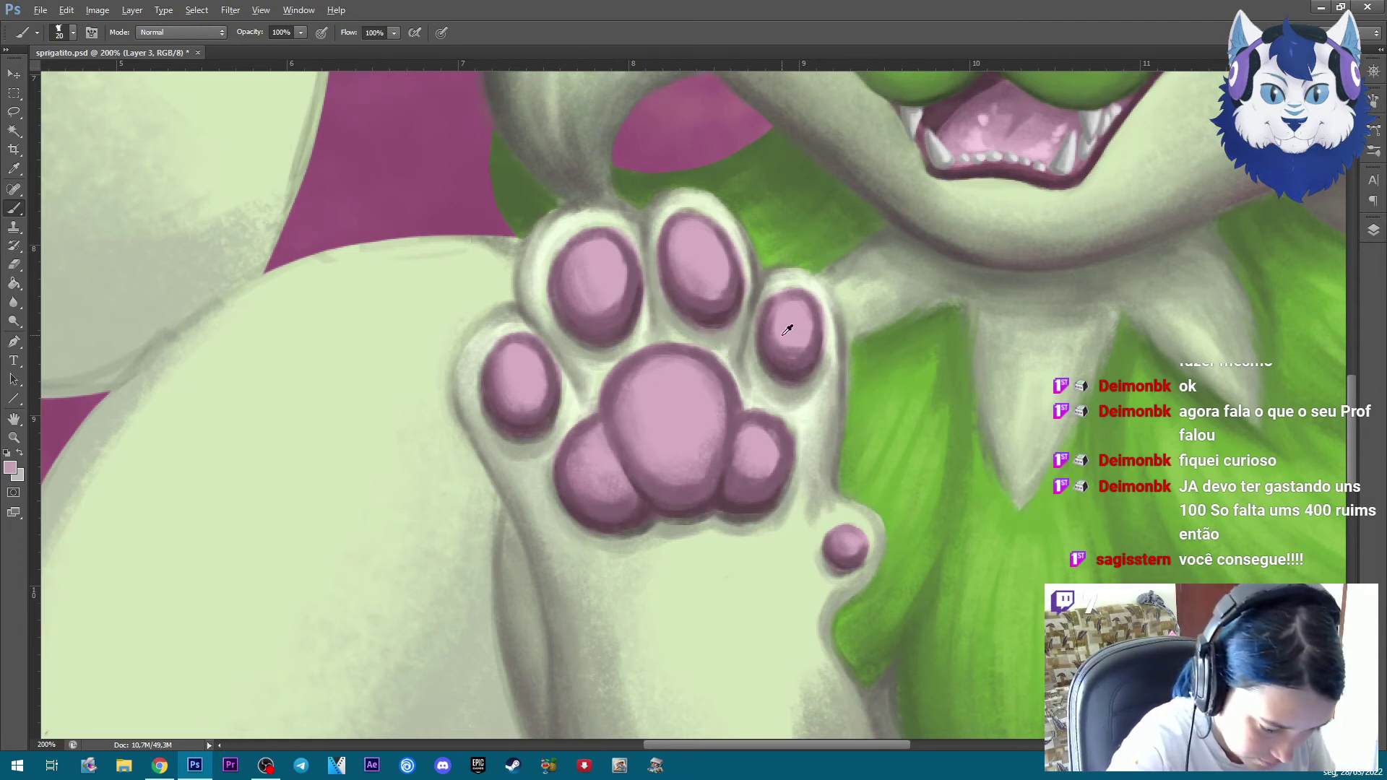
left_click(699, 290, "alt")
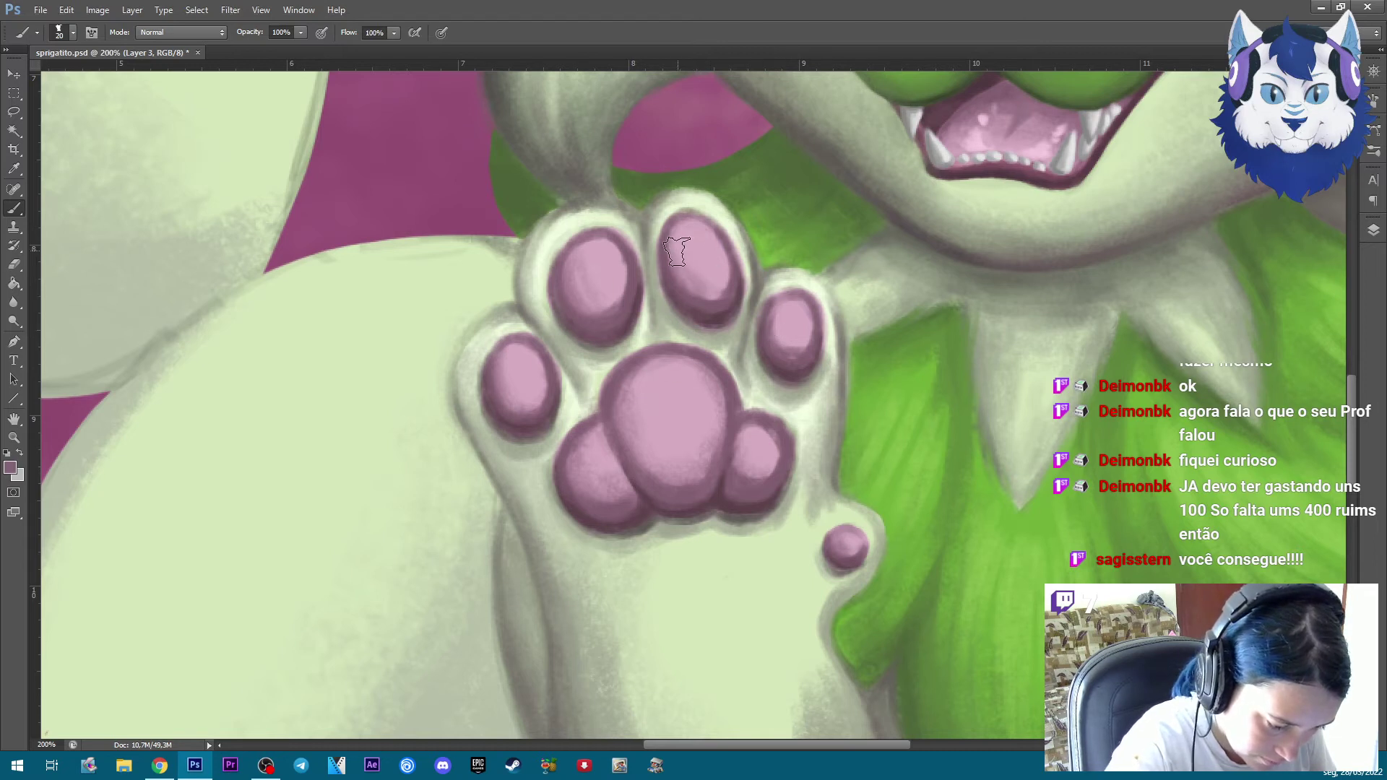
left_click(707, 282, "alt")
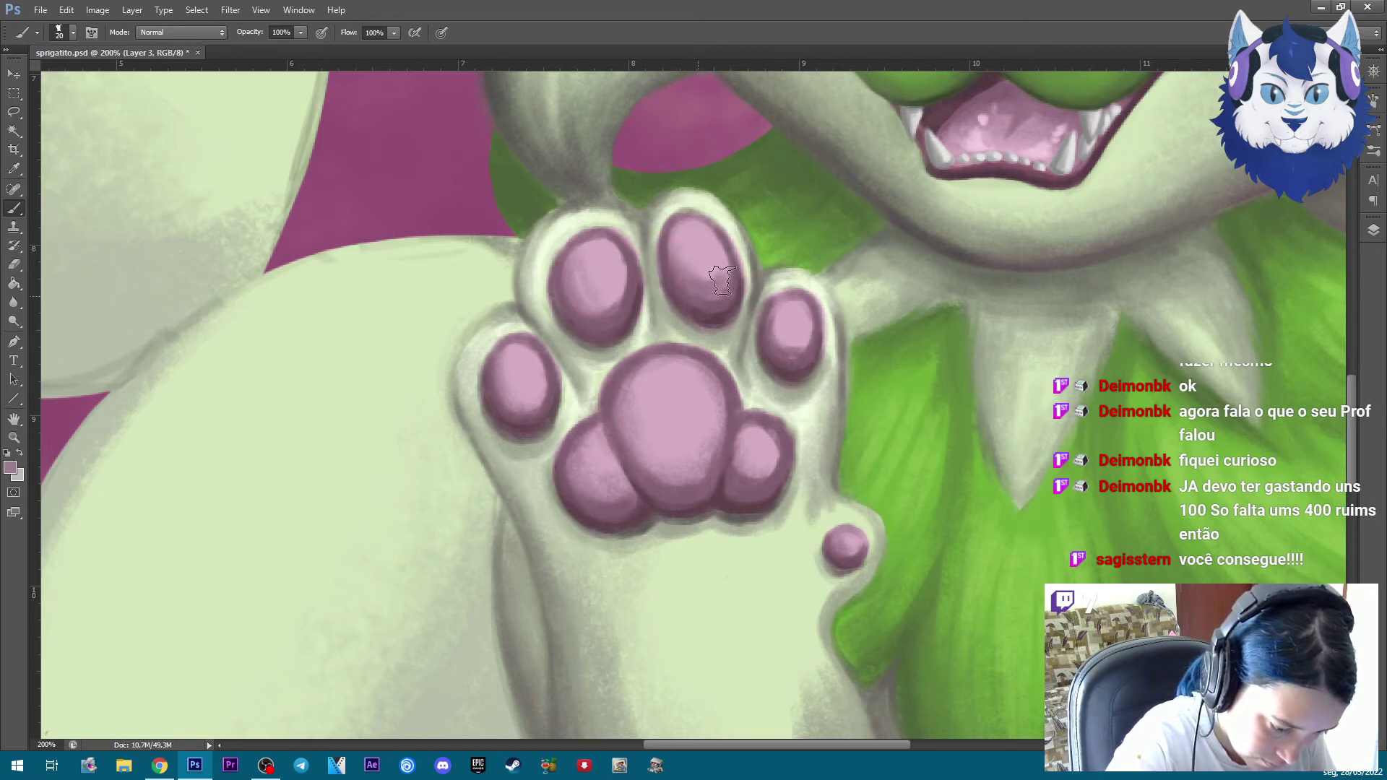
key("bracketleft")
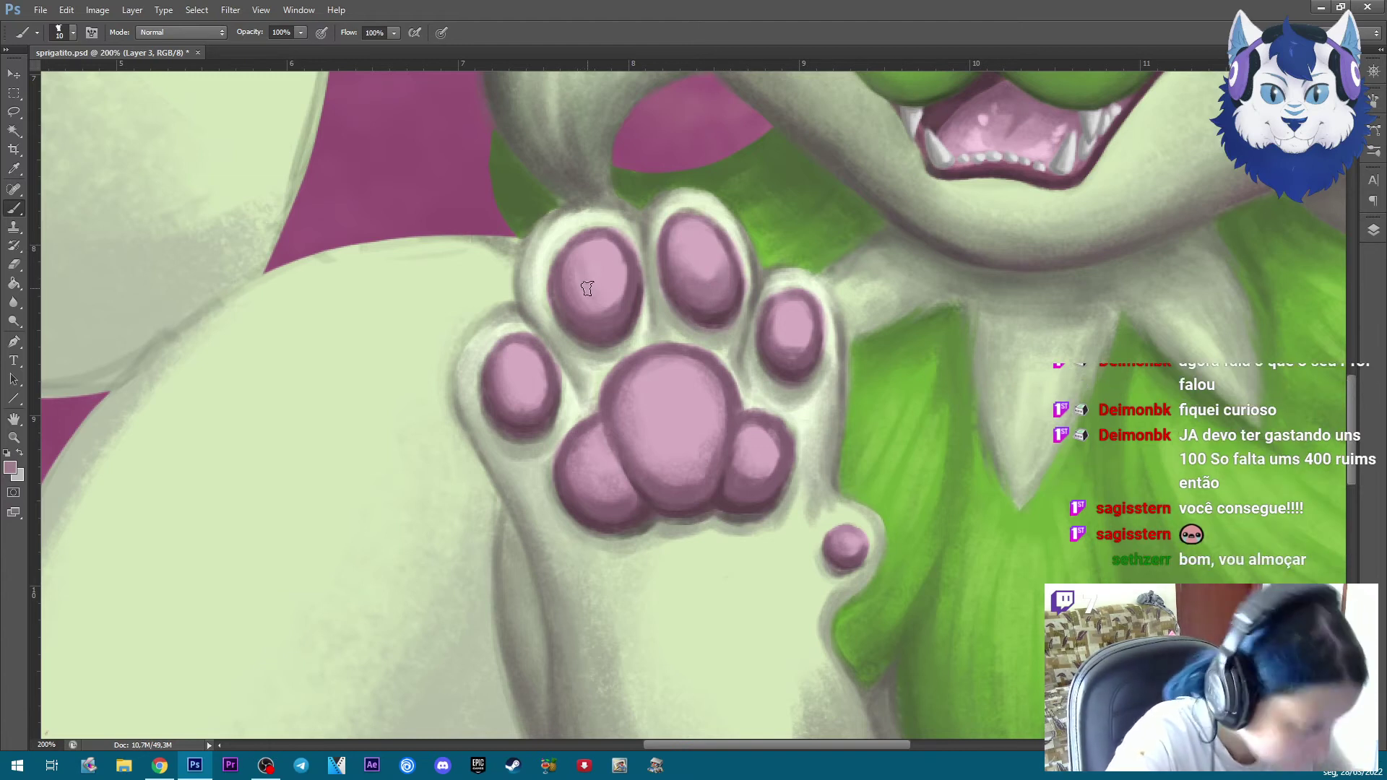
key("bracketright")
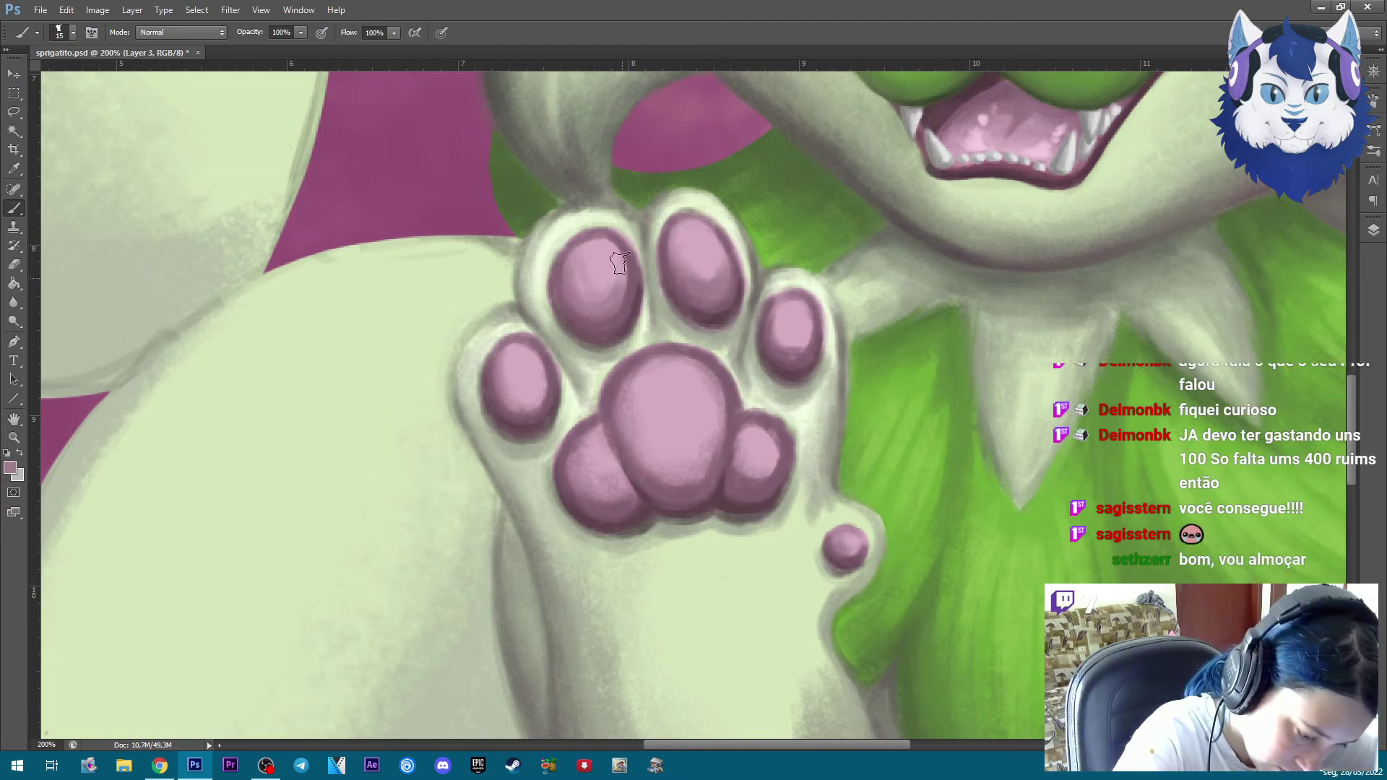
left_click_drag(509, 395, 531, 396)
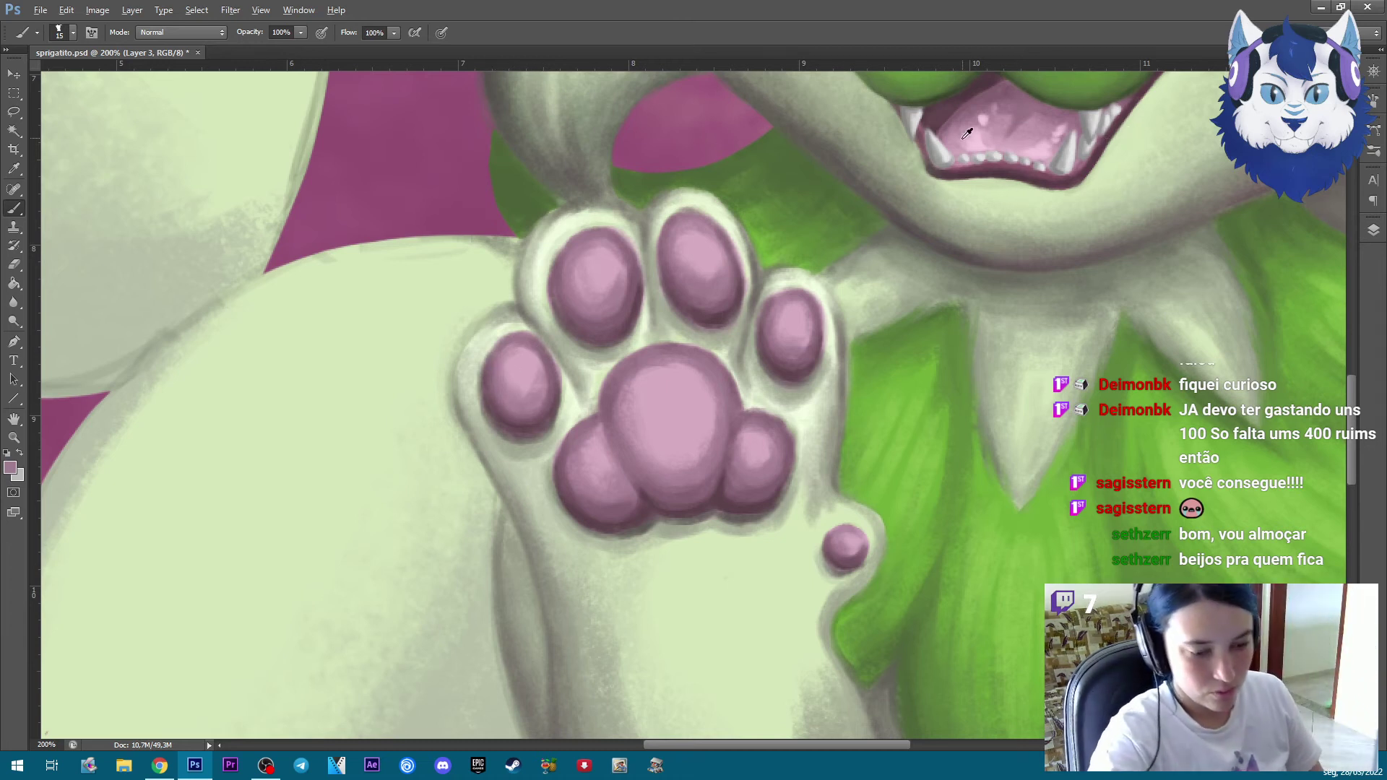
left_click(989, 117, "alt")
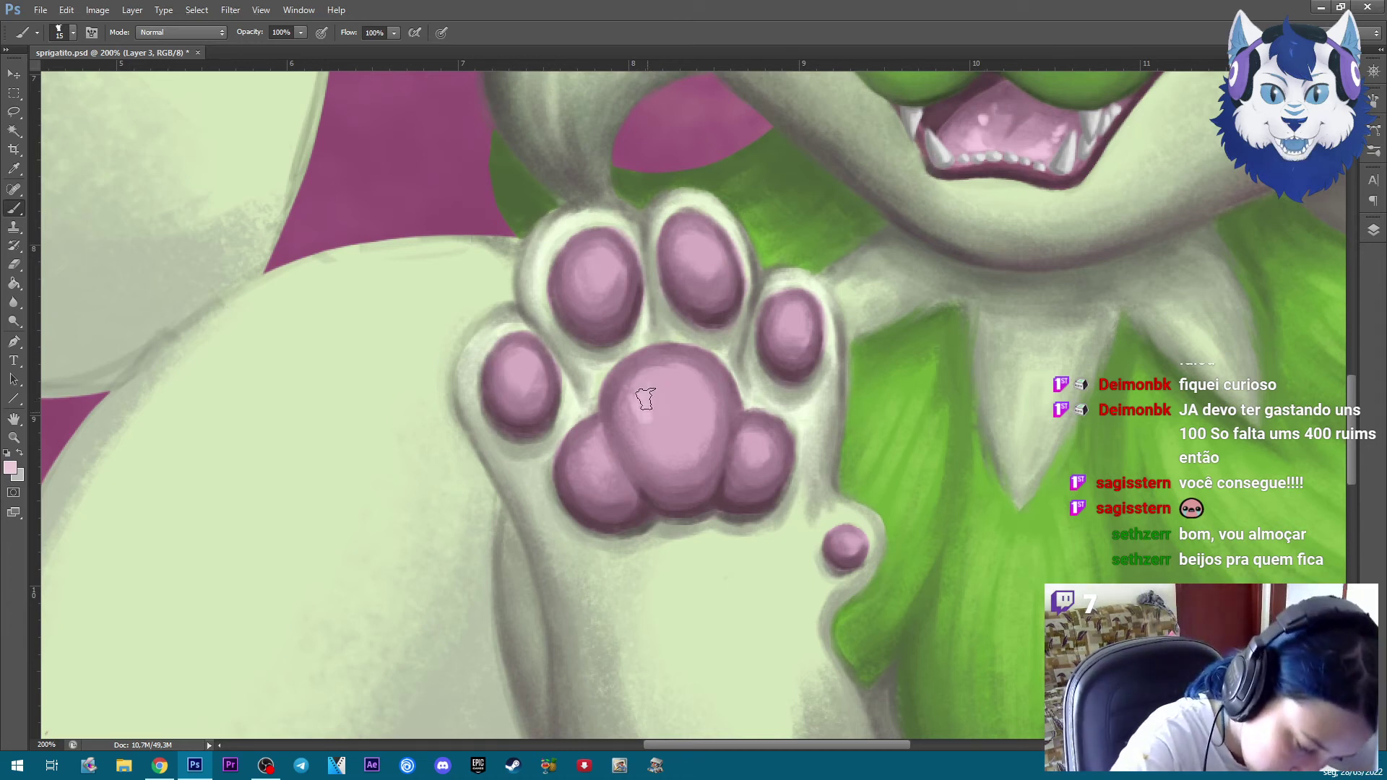
Brush two pale-pink highlight strokes onto the big paw pad, then zoom out
left_click_drag(654, 390, 694, 388)
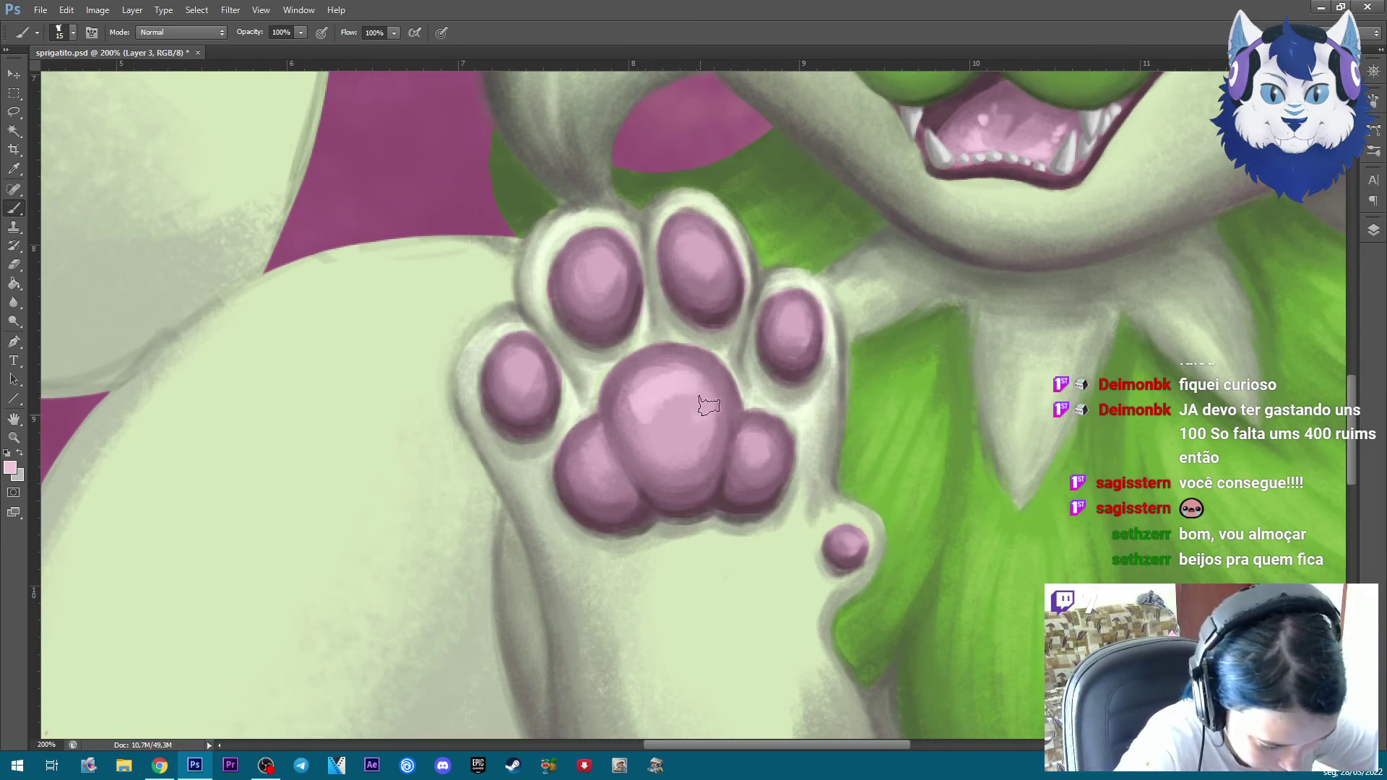
key("bracketleft")
left_click_drag(634, 408, 672, 377)
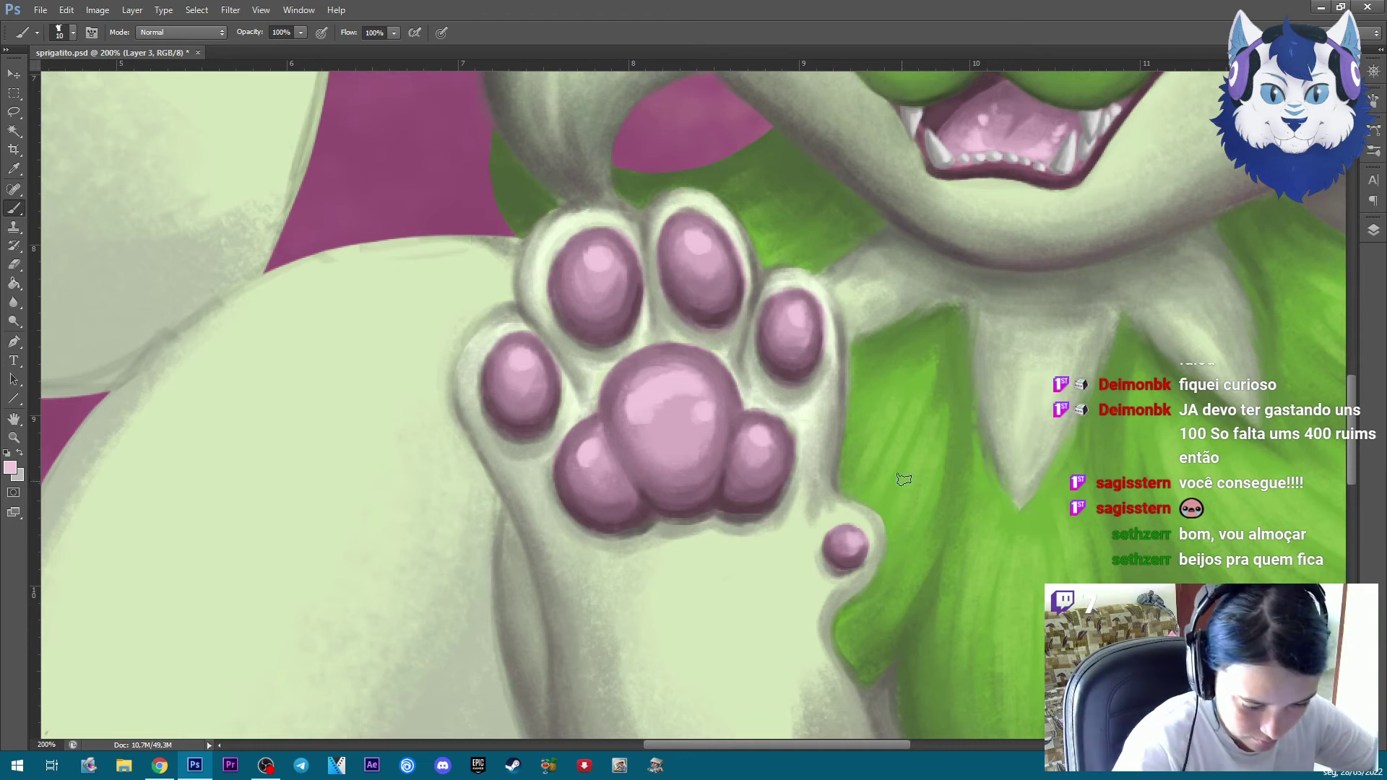
key("ctrl+minus")
key("ctrl+minus")
key("ctrl+minus")
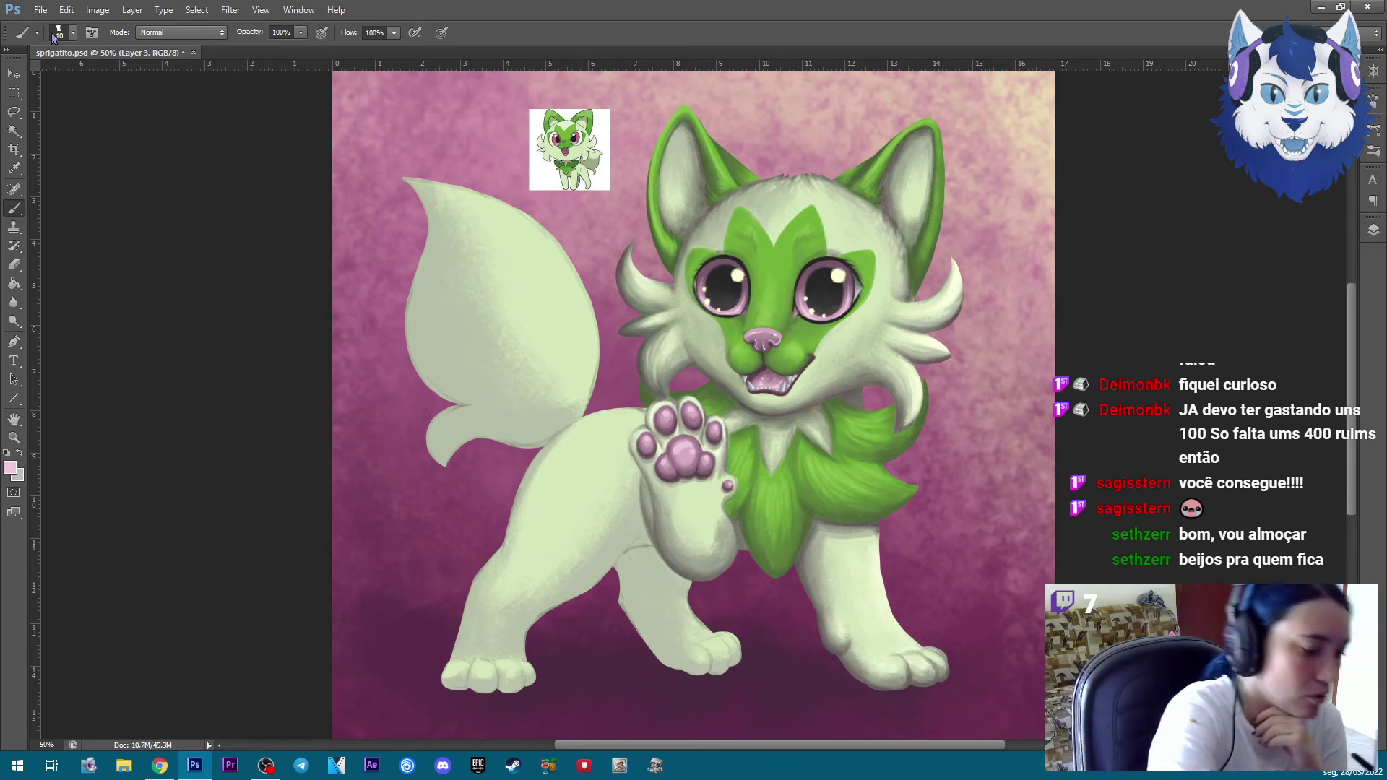
Save the painting and zoom in on the raised paw
left_click(40, 10)
left_click(69, 173)
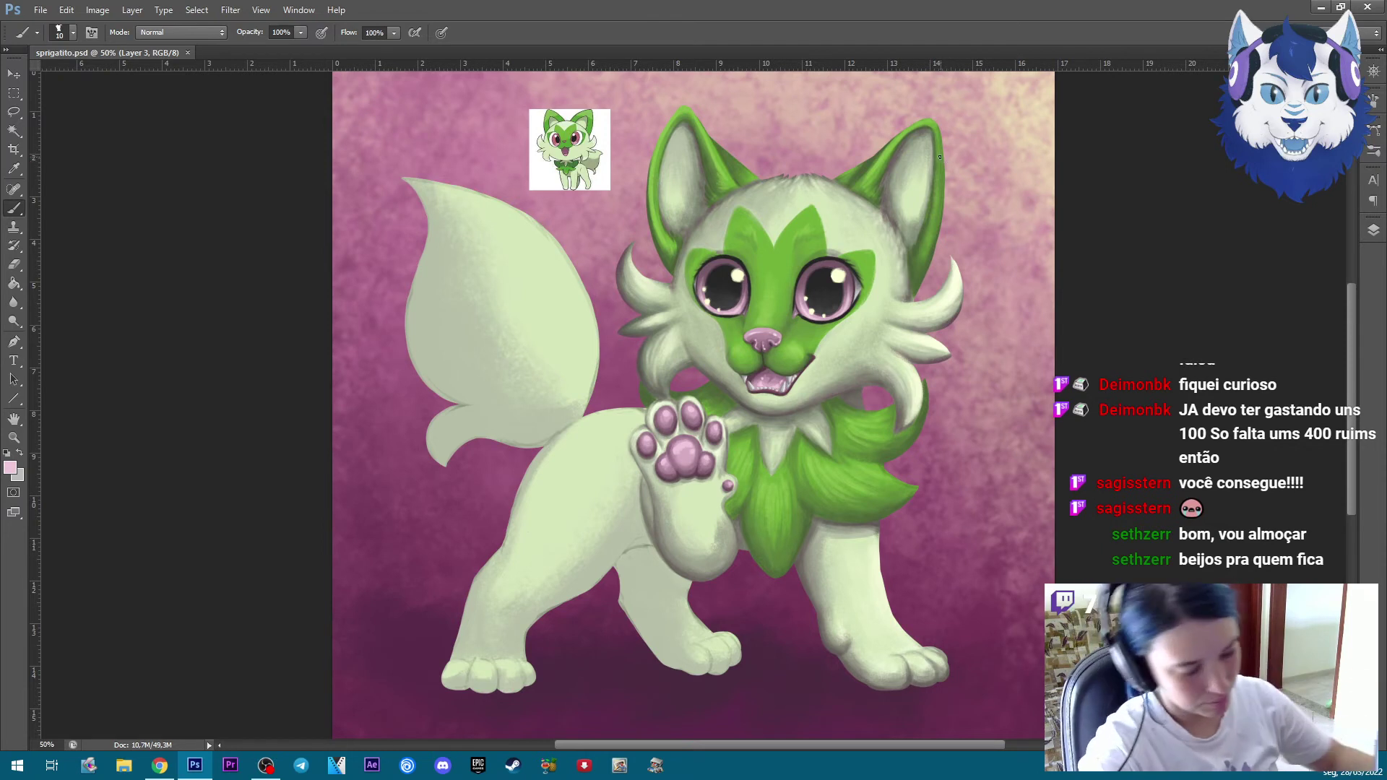
key("ctrl+plus")
key("ctrl+plus")
key("ctrl+plus")
key("bracketleft")
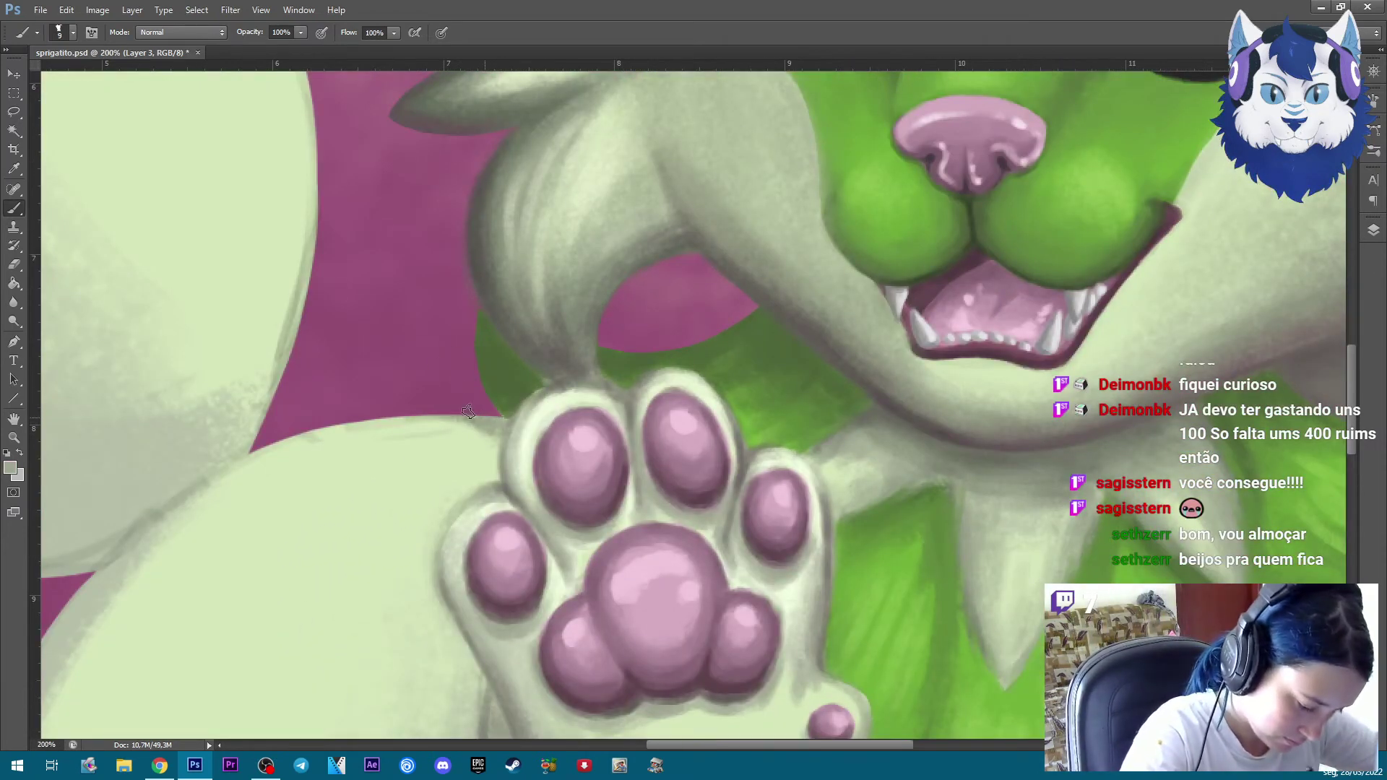
key("ctrl+minus")
key("ctrl+minus")
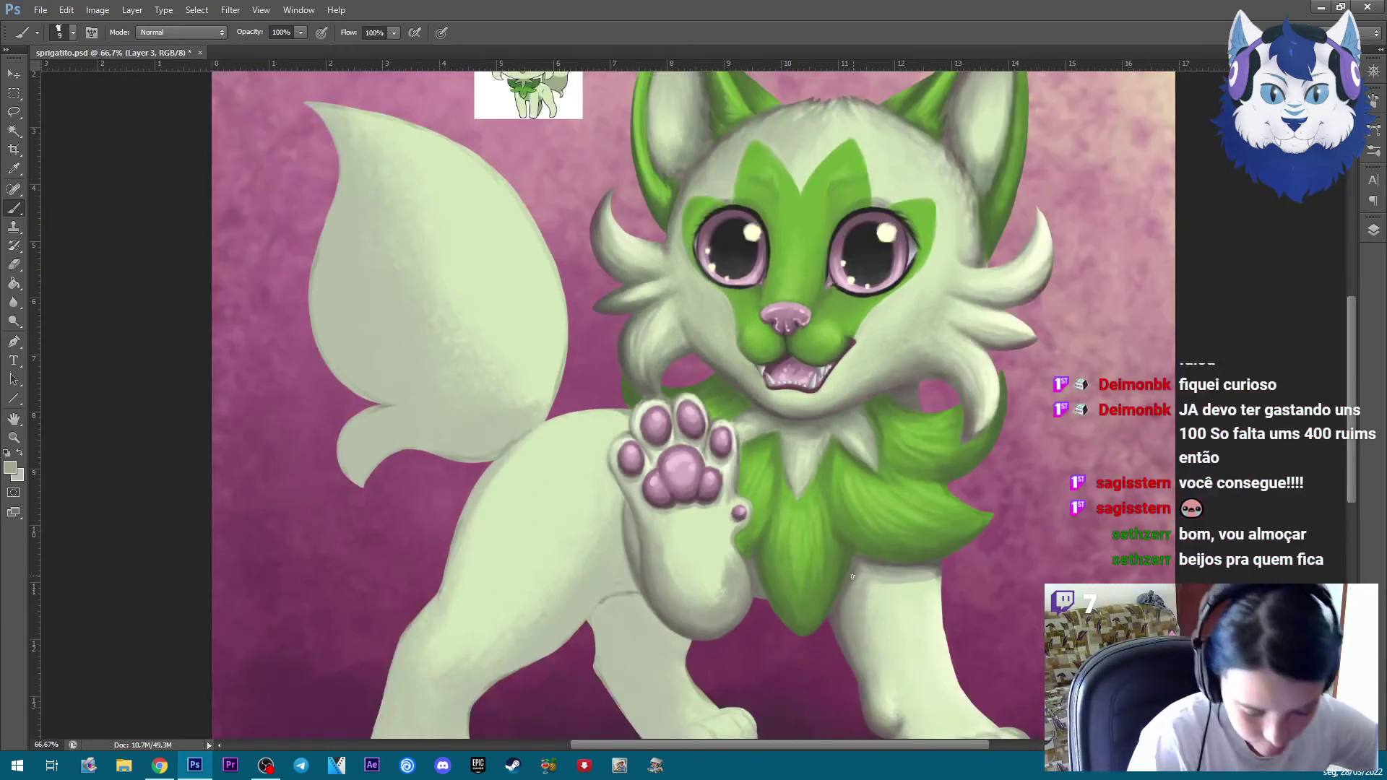
left_click(854, 573, "alt")
key("ctrl+plus")
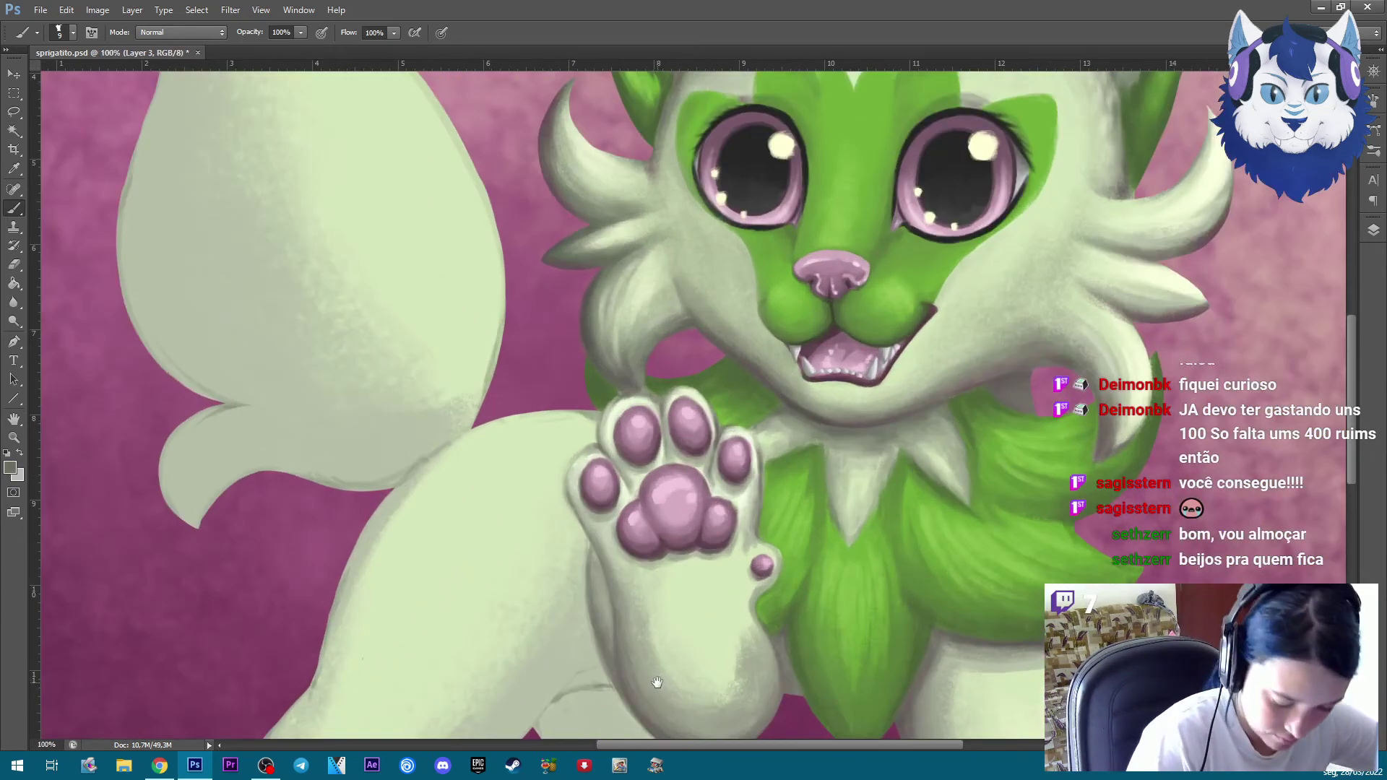
left_click_drag(657, 681, 660, 505)
key("ctrl+plus")
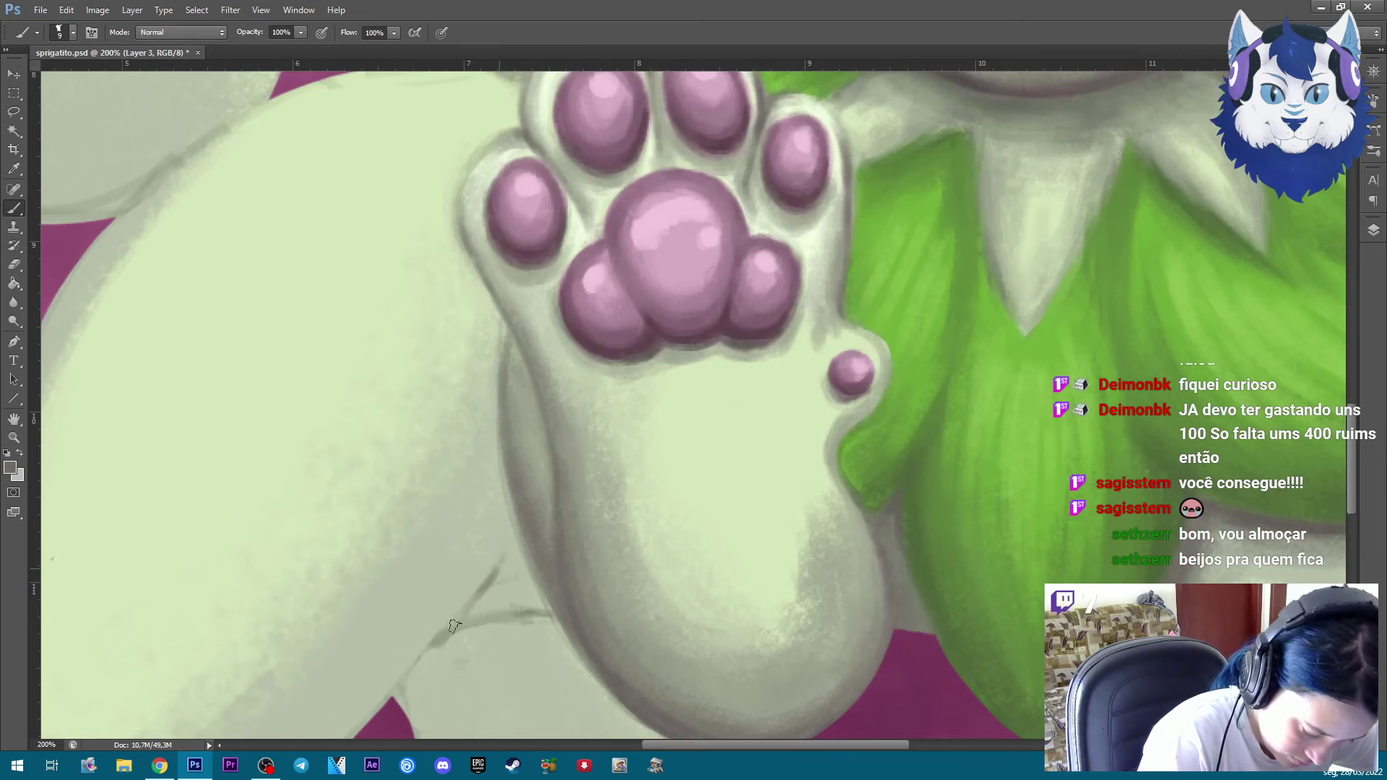
Draw a dark crease and soft shading along the leg outline where the legs meet
left_click_drag(418, 663, 527, 615)
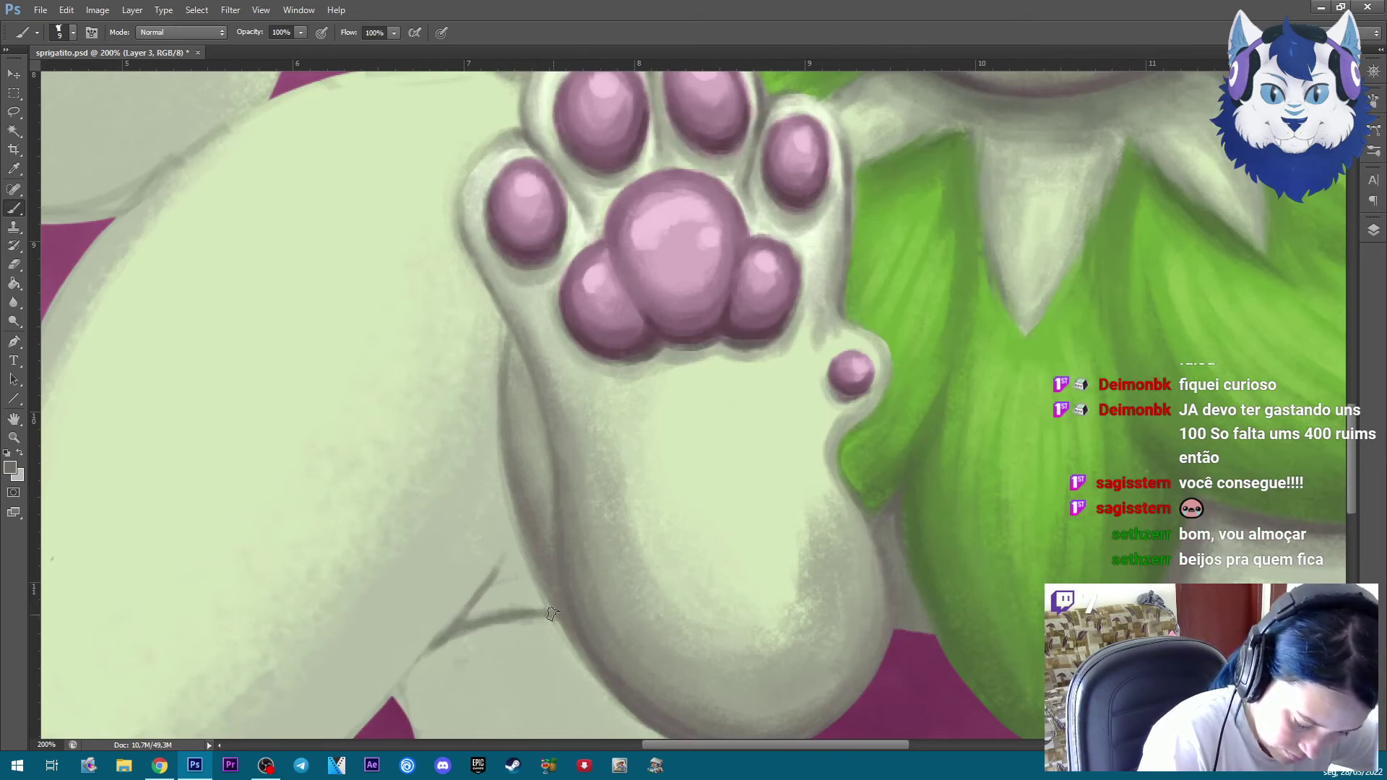
mouse_move(506, 574)
left_mouse_down()
mouse_move(452, 636)
mouse_move(496, 610)
mouse_move(523, 560)
left_mouse_up()
left_click_drag(513, 610, 542, 570)
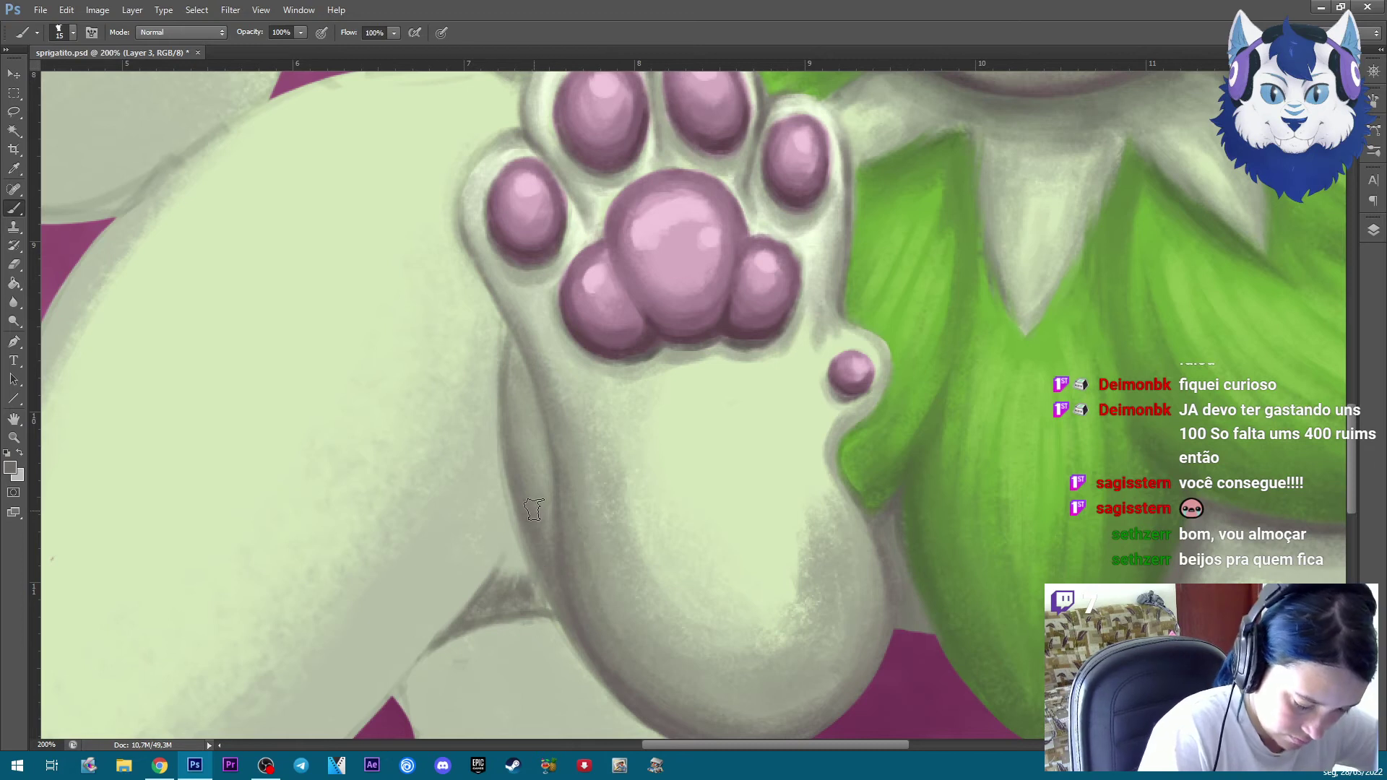
left_click(544, 506, "alt")
left_click_drag(505, 578, 513, 541)
left_click_drag(527, 617, 553, 597)
left_click_drag(490, 457, 484, 599)
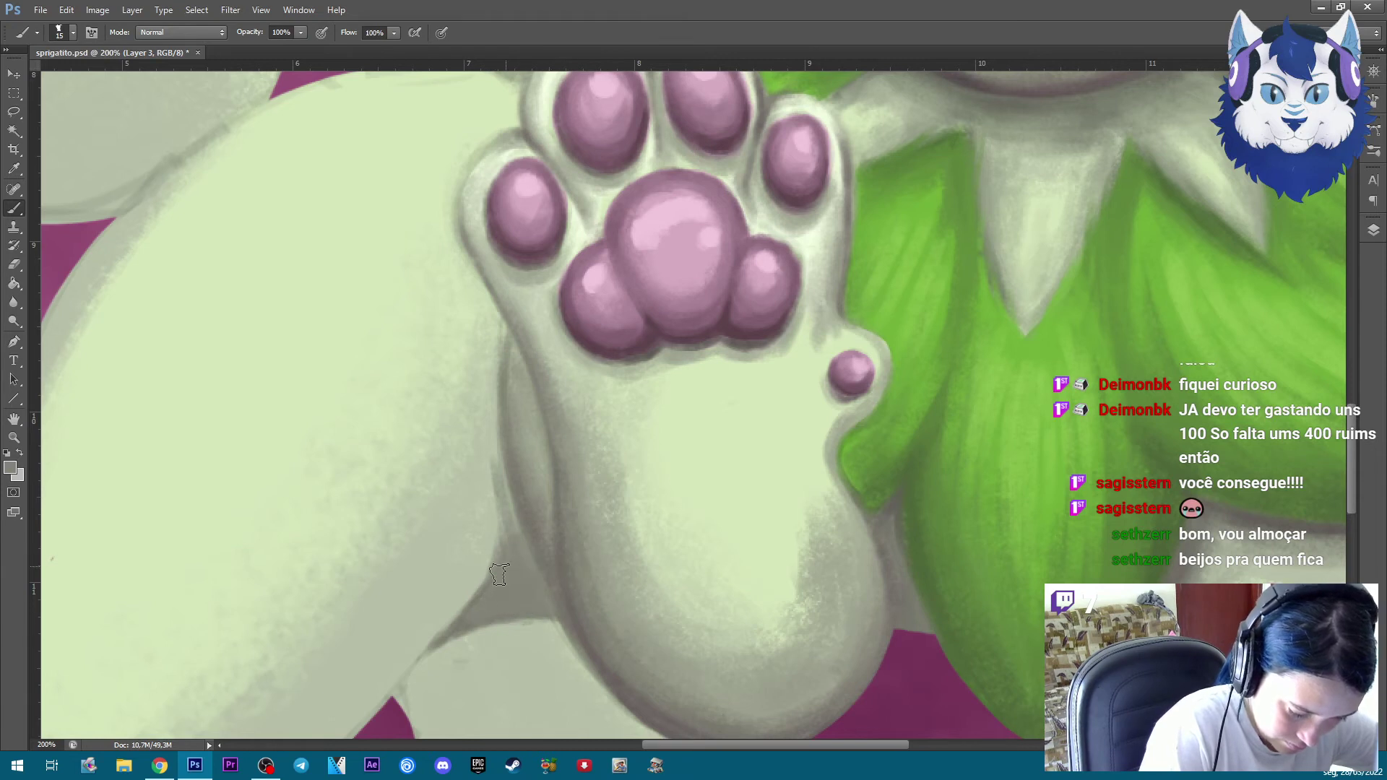
mouse_move(486, 412)
left_mouse_down()
mouse_move(508, 513)
mouse_move(487, 434)
left_mouse_up()
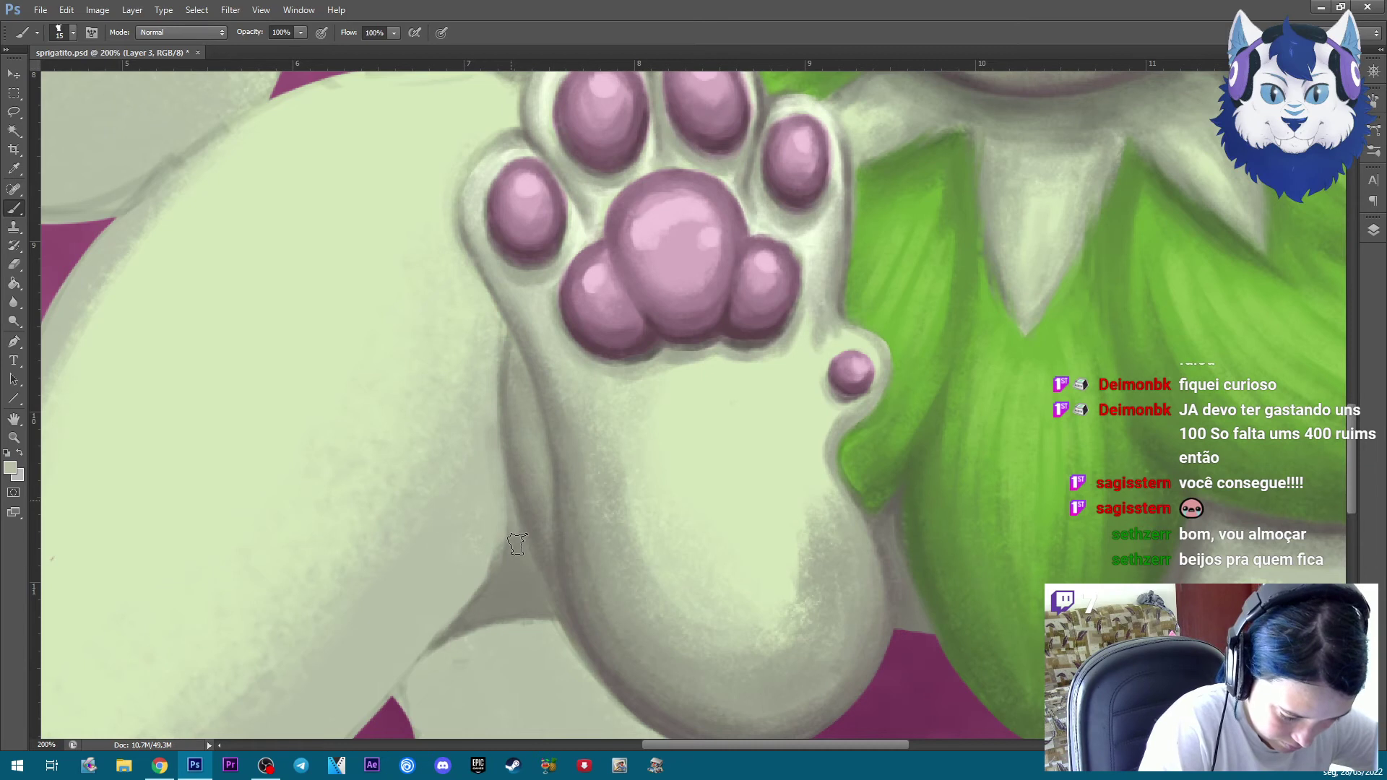
key("bracketright")
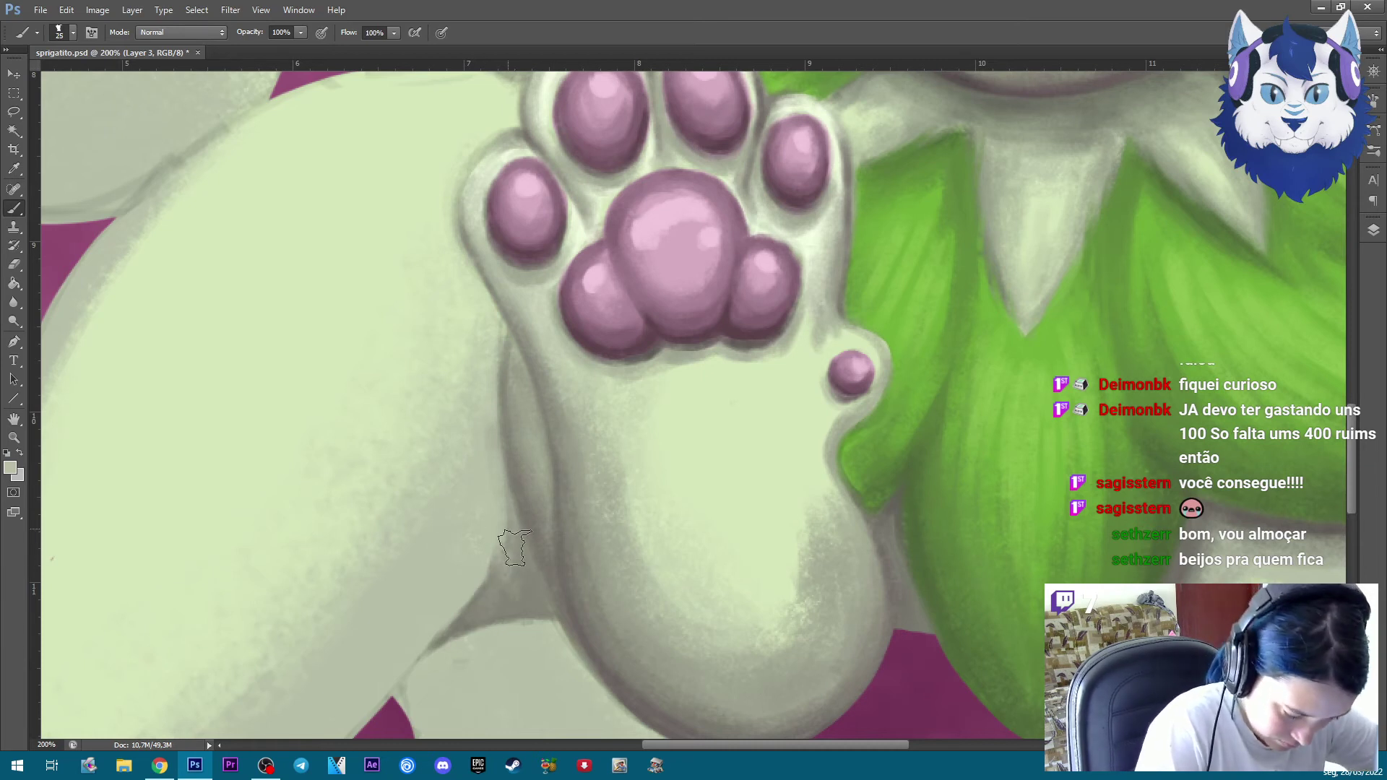
key("ctrl+minus")
key("ctrl+minus")
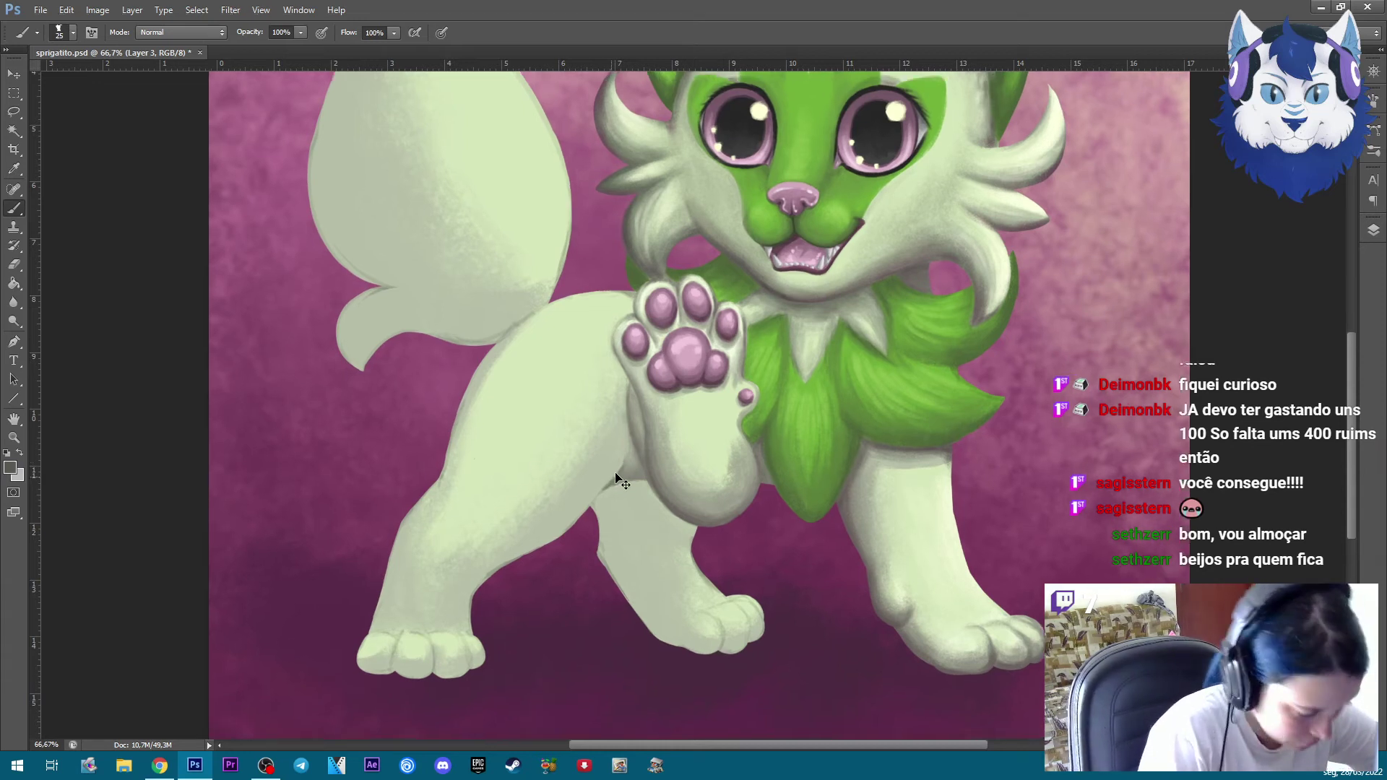
Darken the outline along the hind leg's edge with a smaller brush
key("ctrl+plus")
key("bracketleft")
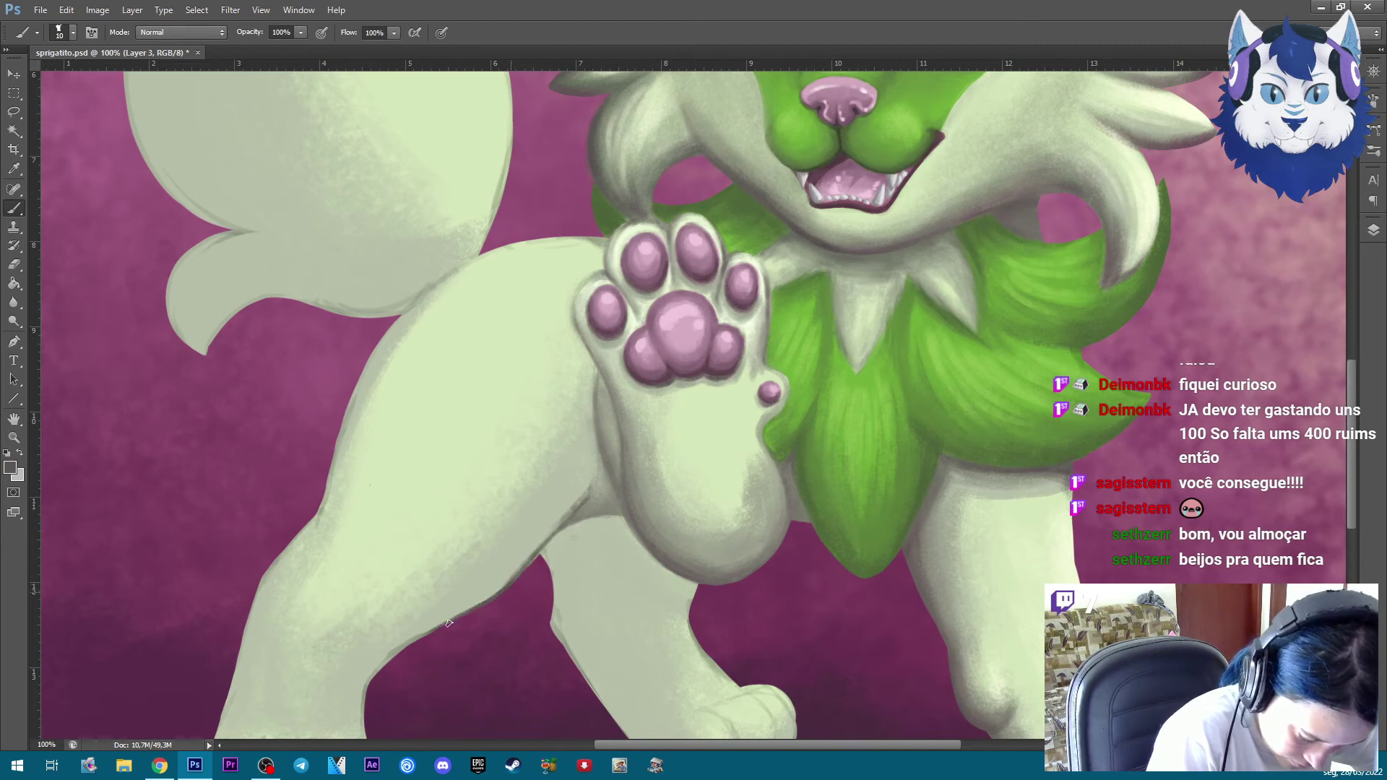
key("ctrl+plus")
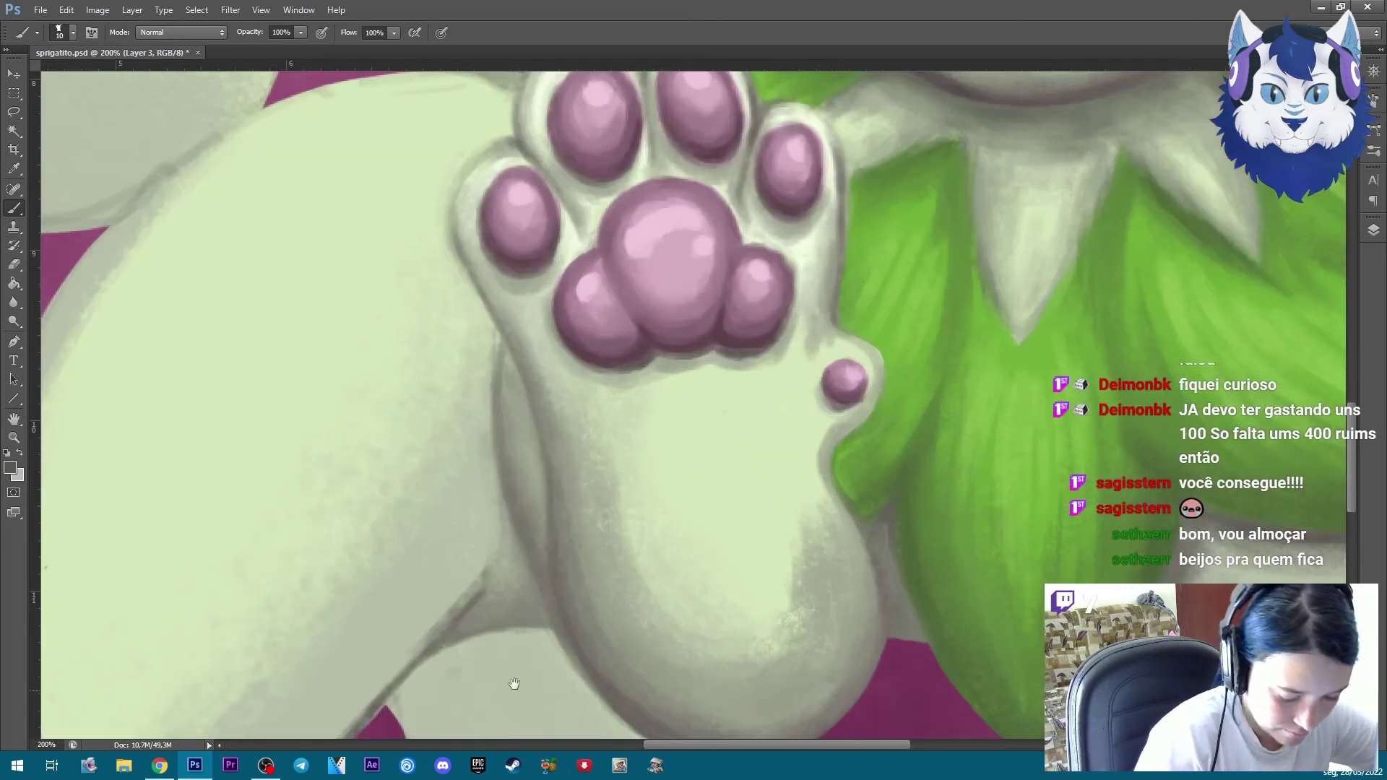
left_click_drag(508, 688, 734, 384)
left_click_drag(651, 351, 613, 391)
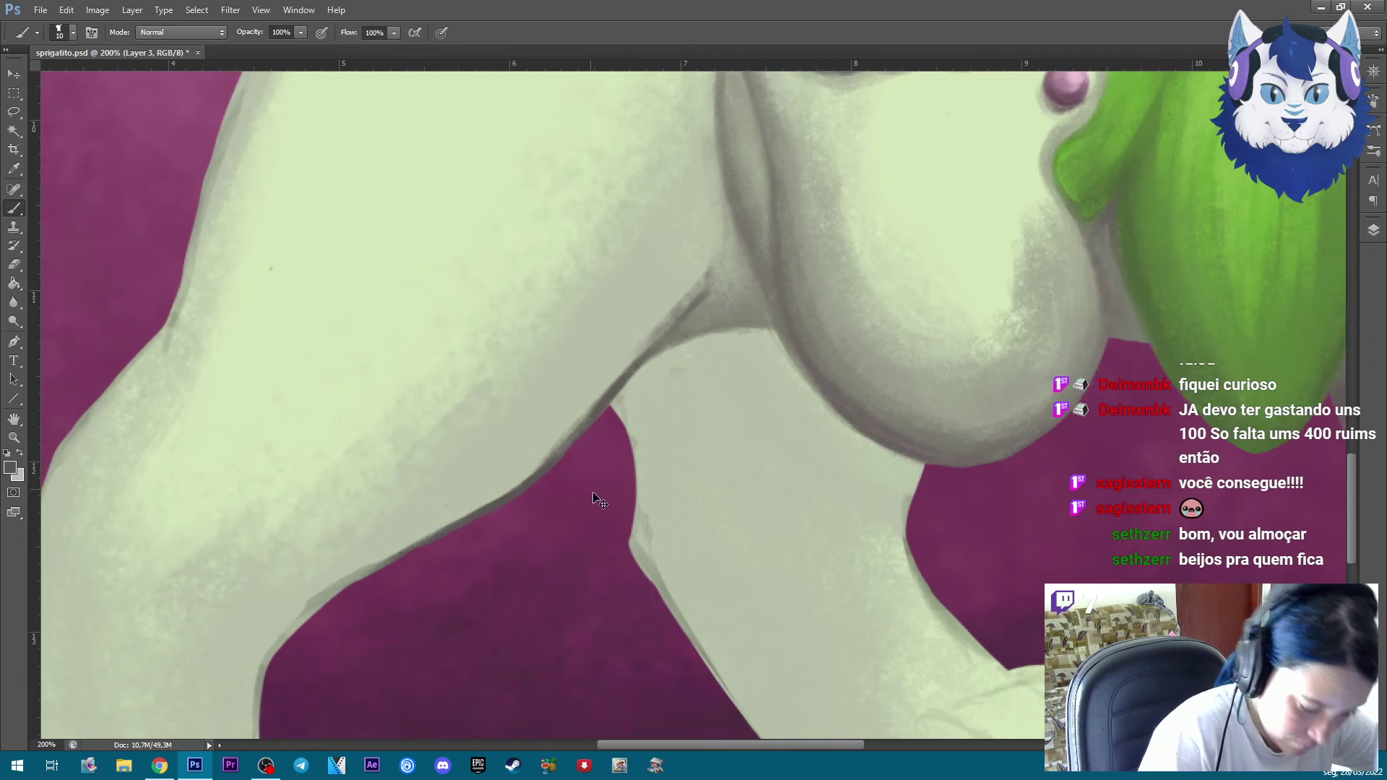
key("ctrl+minus")
left_click_drag(1096, 437, 1136, 390)
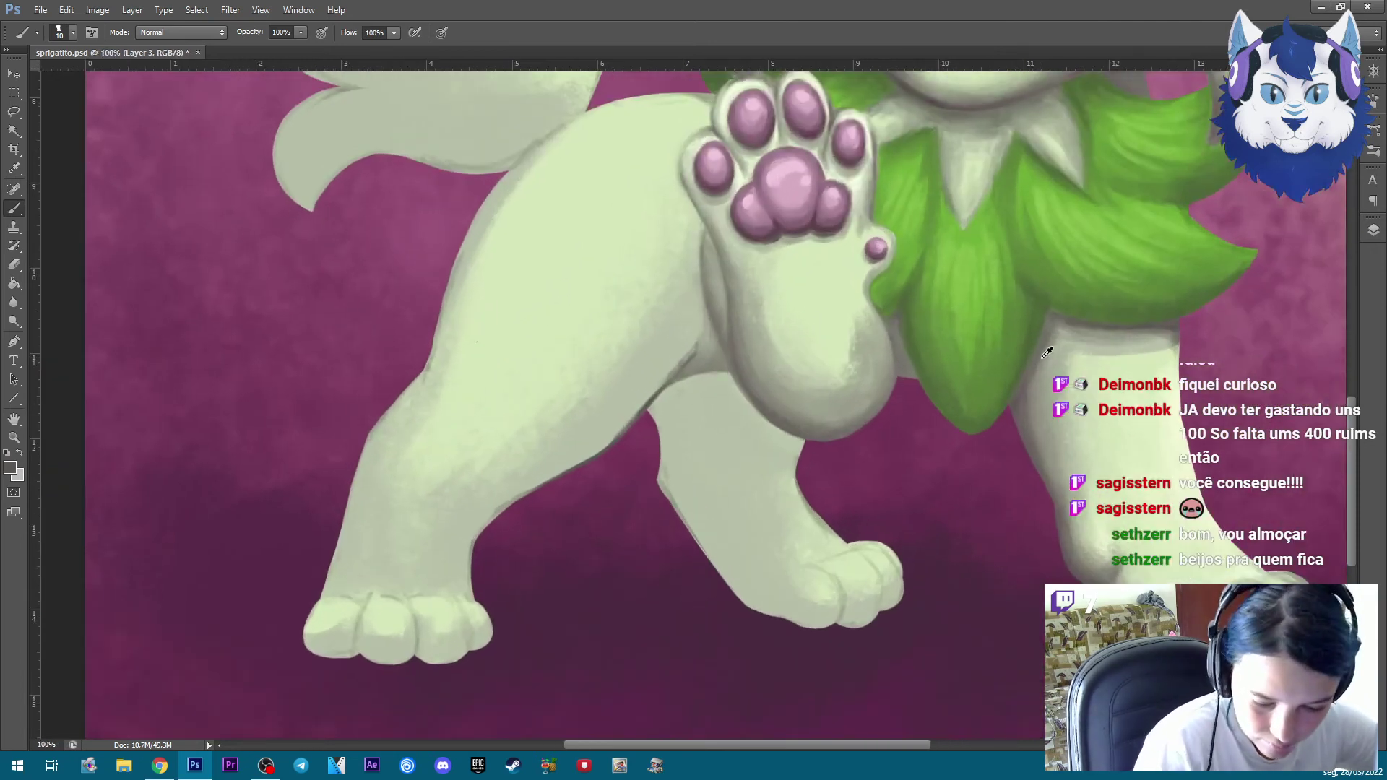
left_click_drag(665, 377, 635, 413)
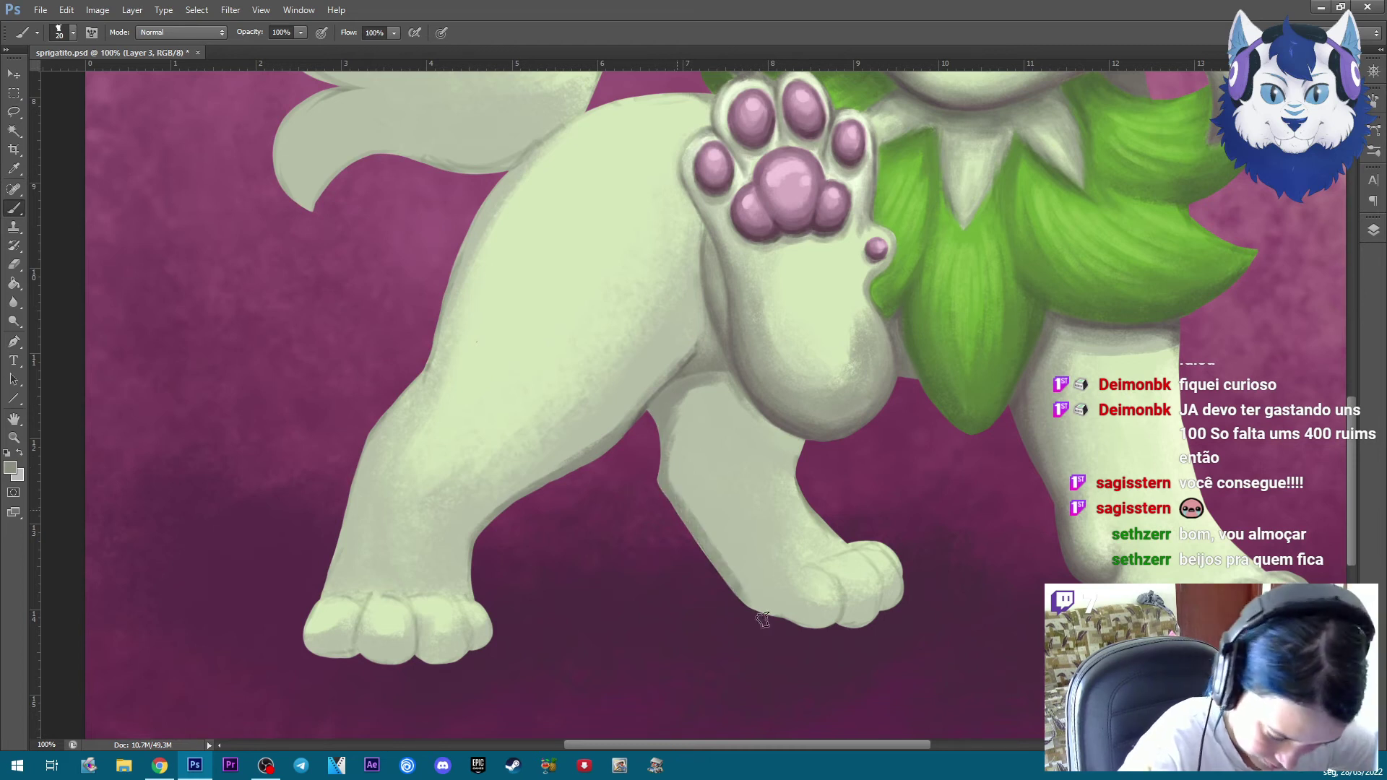
Shade the hind leg's inner edge and blend away the darker patch with a larger brush
key("bracketright")
key("bracketright")
key("bracketright")
mouse_move(712, 397)
left_mouse_down()
mouse_move(706, 531)
mouse_move(700, 394)
mouse_move(754, 414)
left_mouse_up()
key("bracketleft")
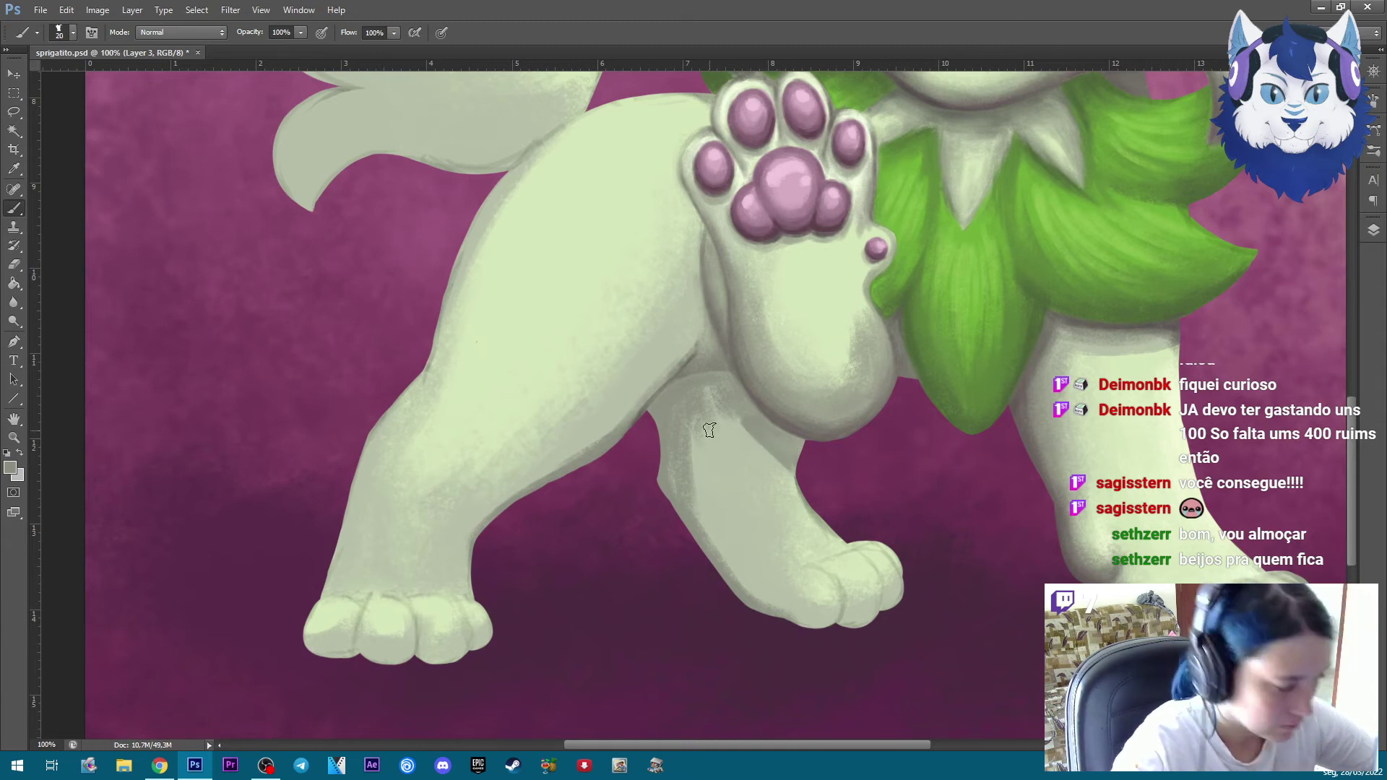
key("bracketright")
key("bracketright")
key("bracketright")
mouse_move(669, 455)
left_mouse_down()
mouse_move(720, 526)
mouse_move(715, 404)
mouse_move(729, 410)
left_mouse_up()
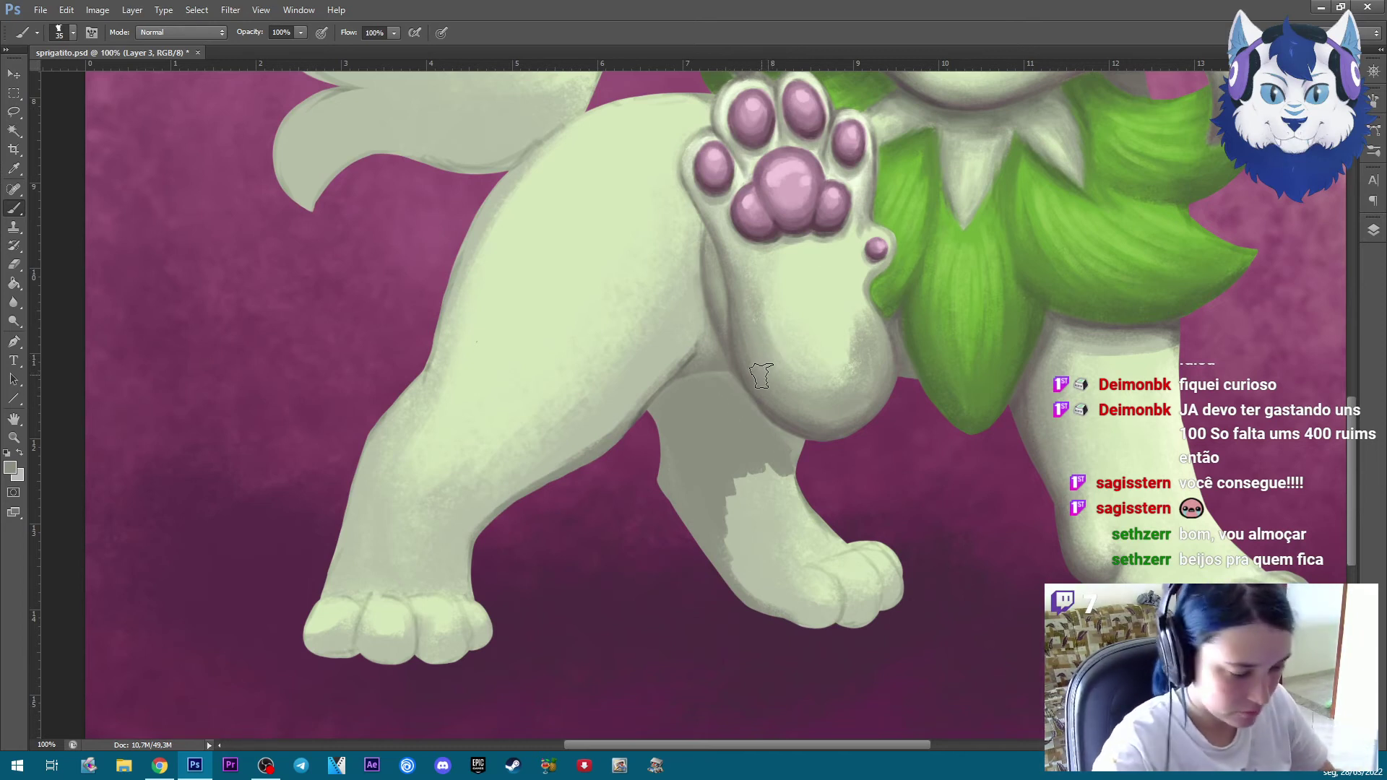
key("bracketleft")
key("bracketleft")
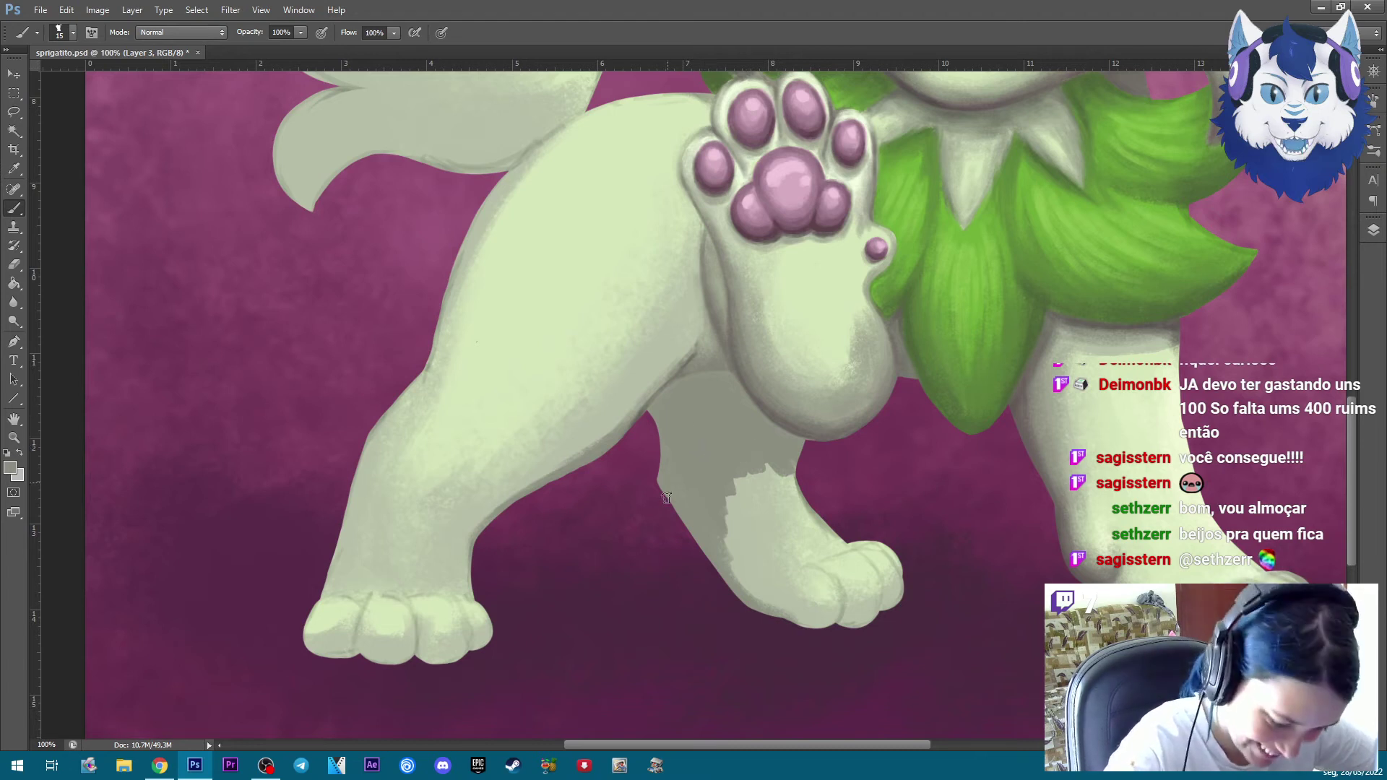
key("bracketright")
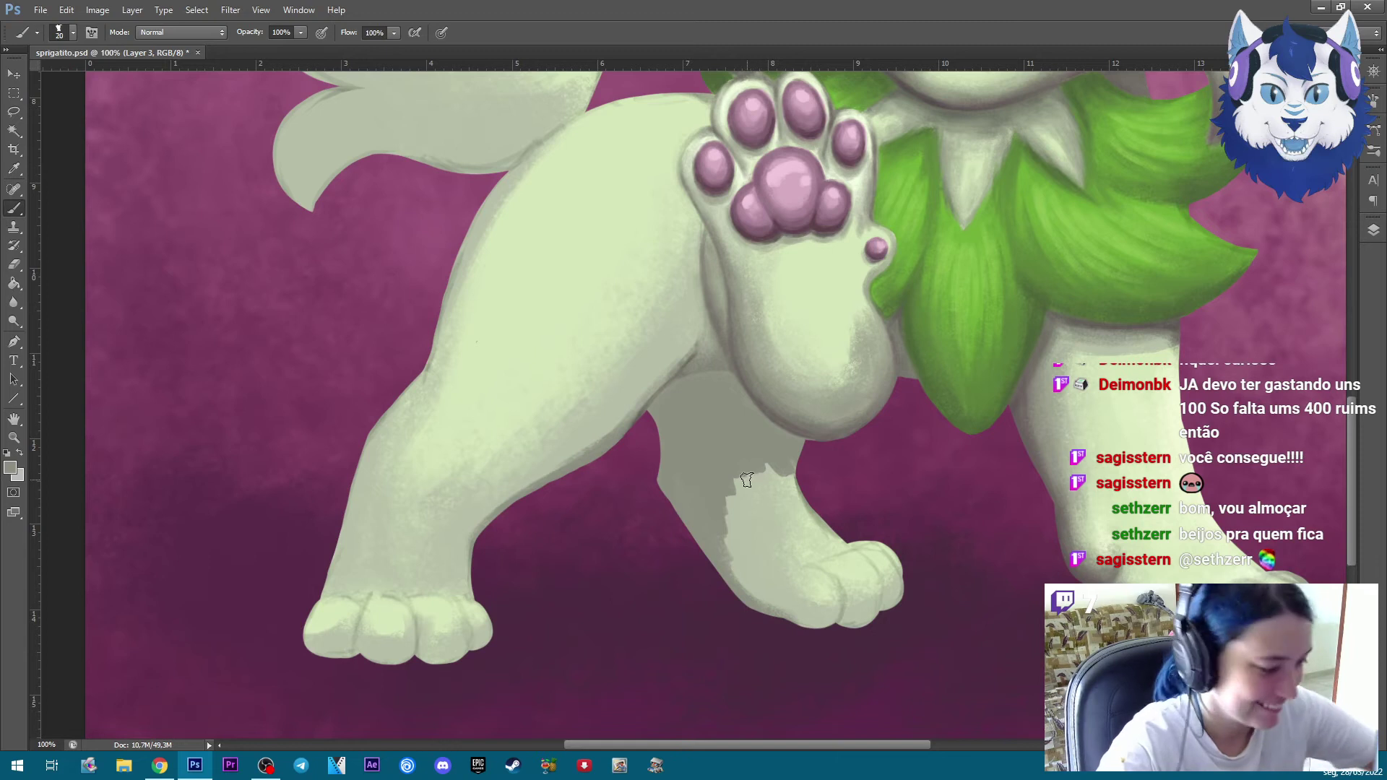
key("bracketright")
left_click_drag(752, 488, 827, 587)
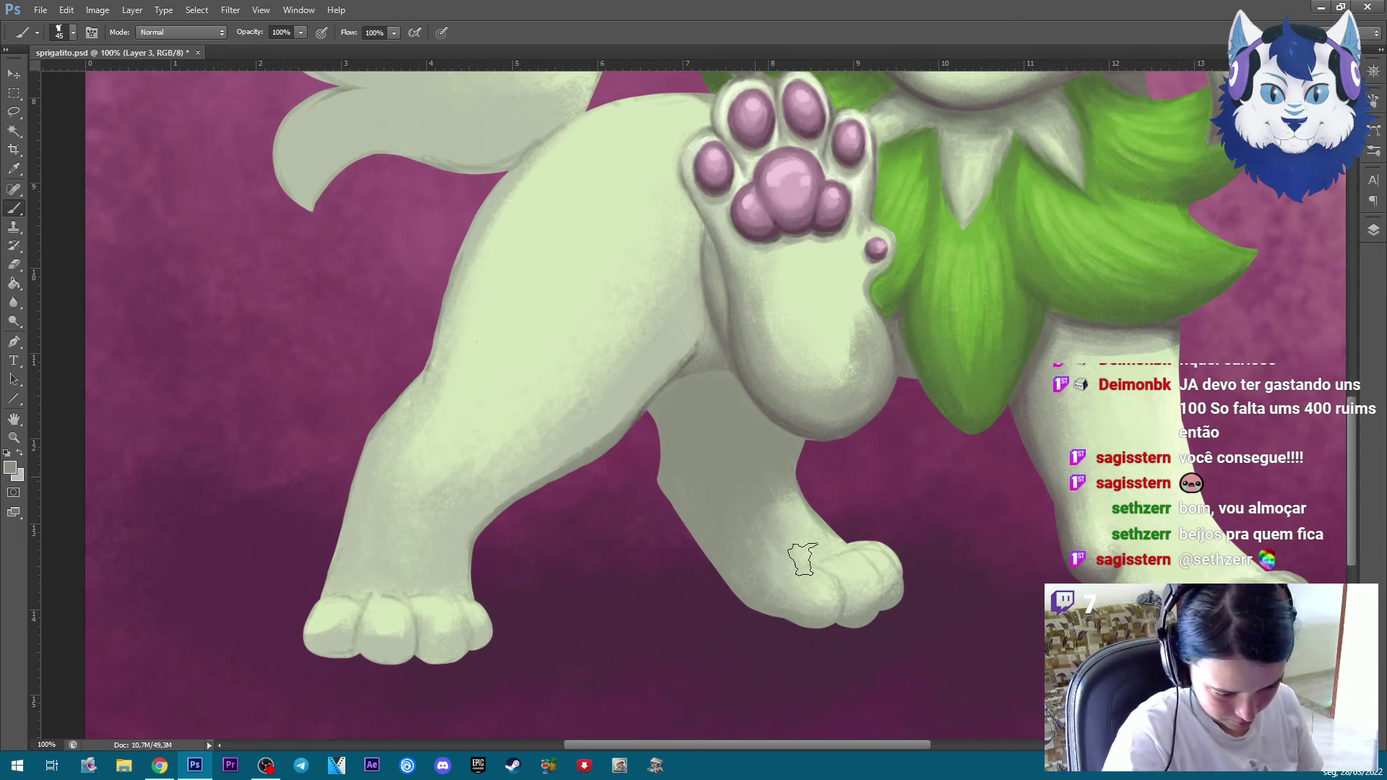
Shade the hind leg's left edge up toward the body
key("ctrl+plus")
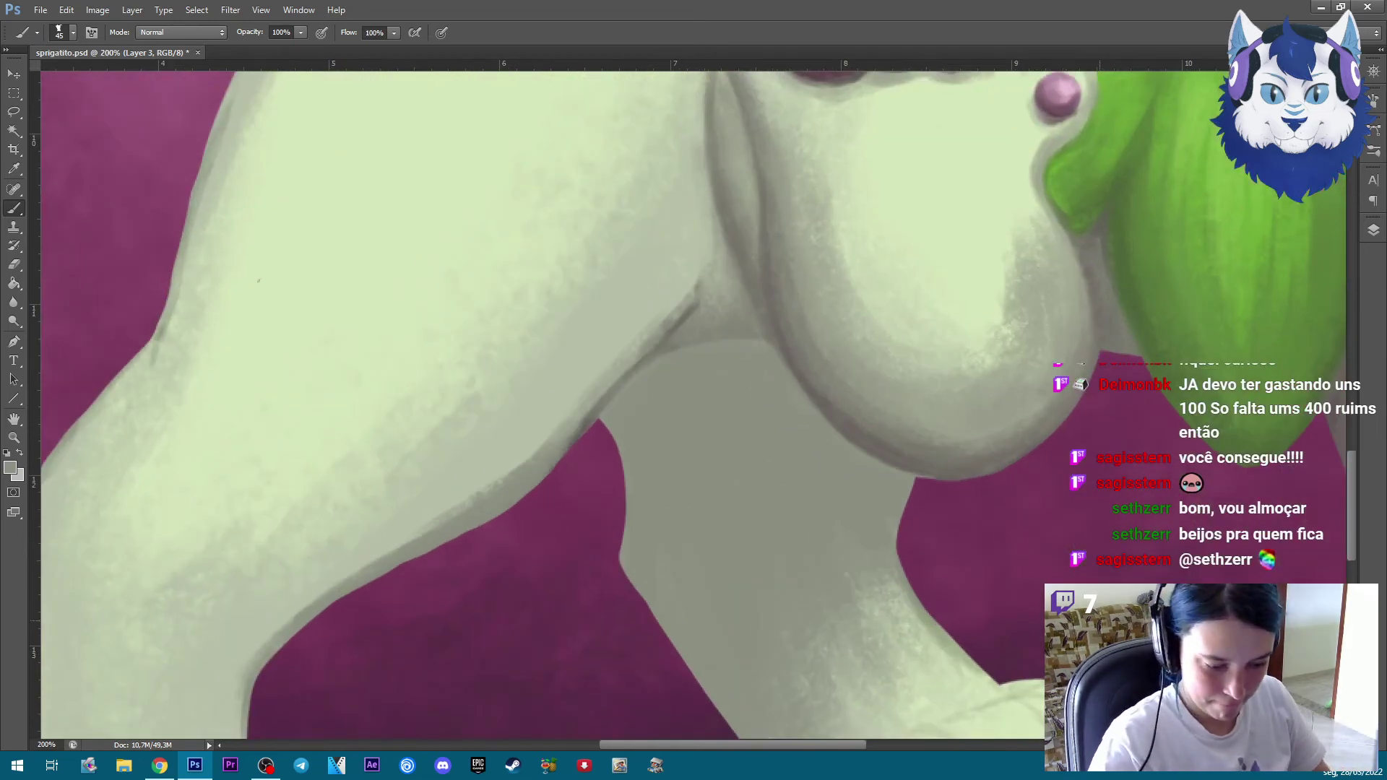
left_click_drag(1007, 526, 951, 406)
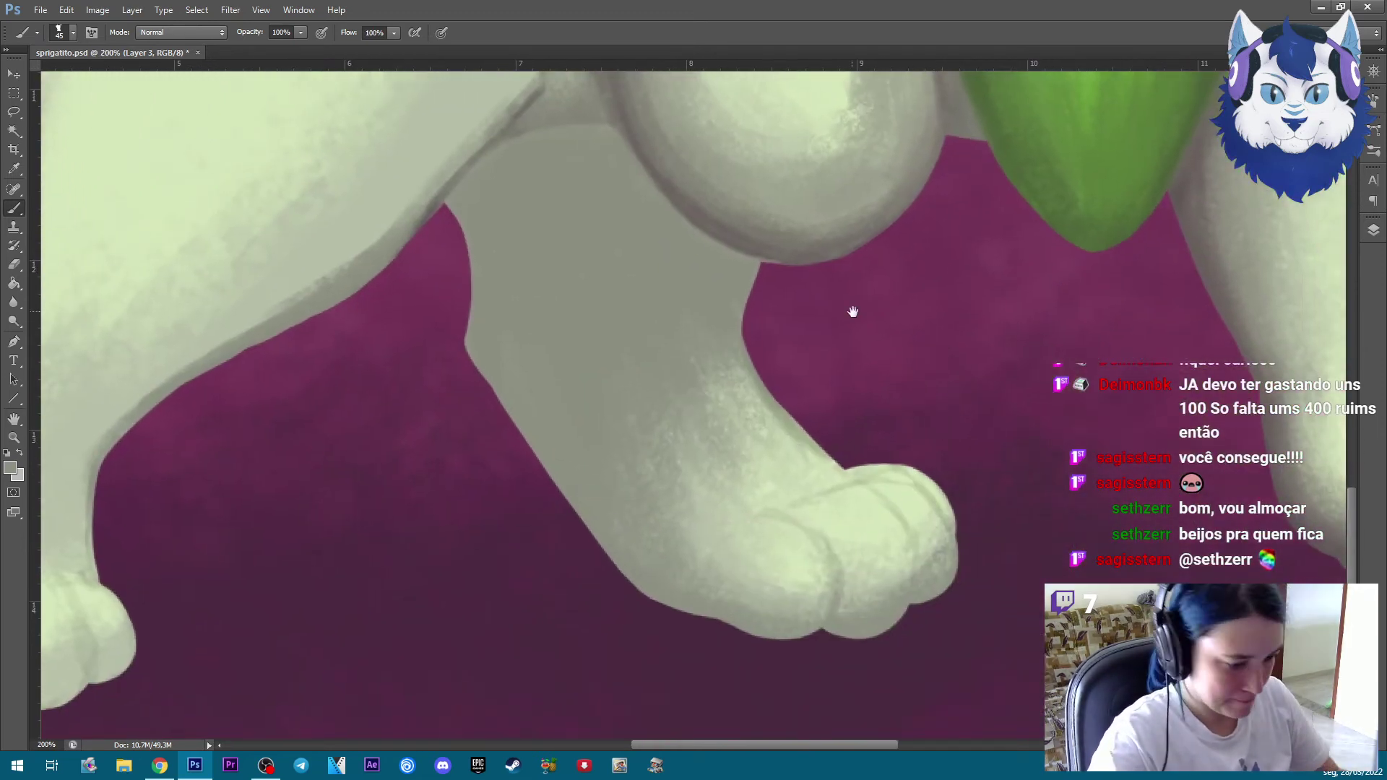
left_click_drag(851, 309, 908, 594)
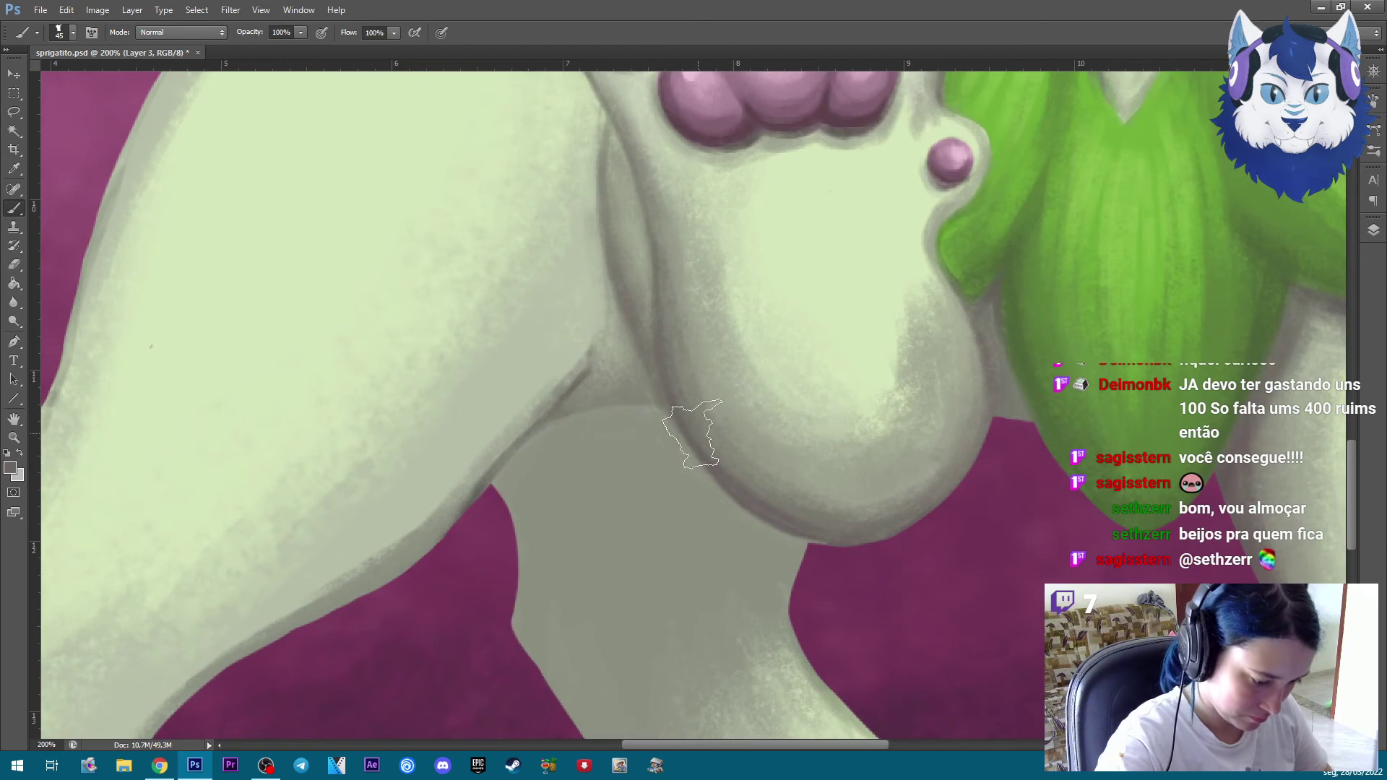
key("bracketleft")
key("bracketleft")
key("bracketleft")
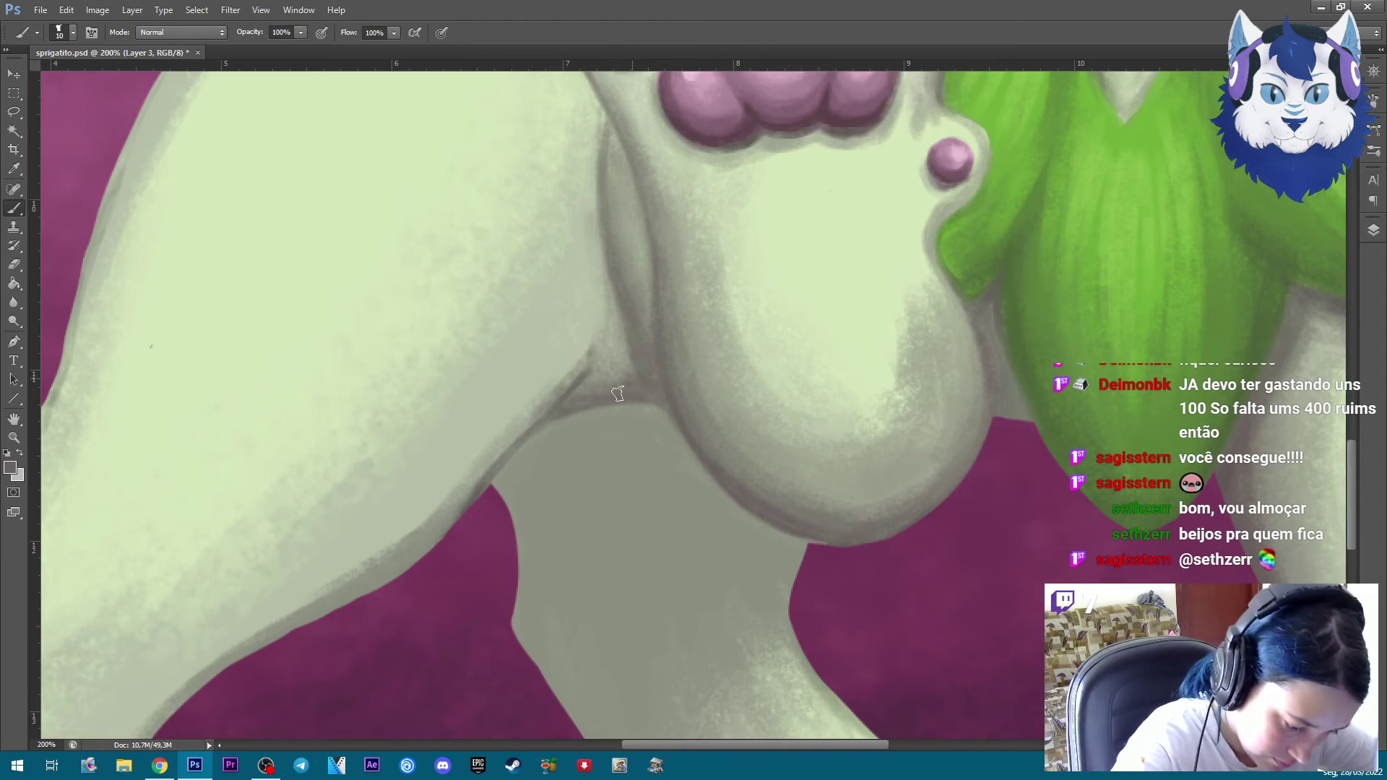
left_click_drag(984, 588, 995, 368)
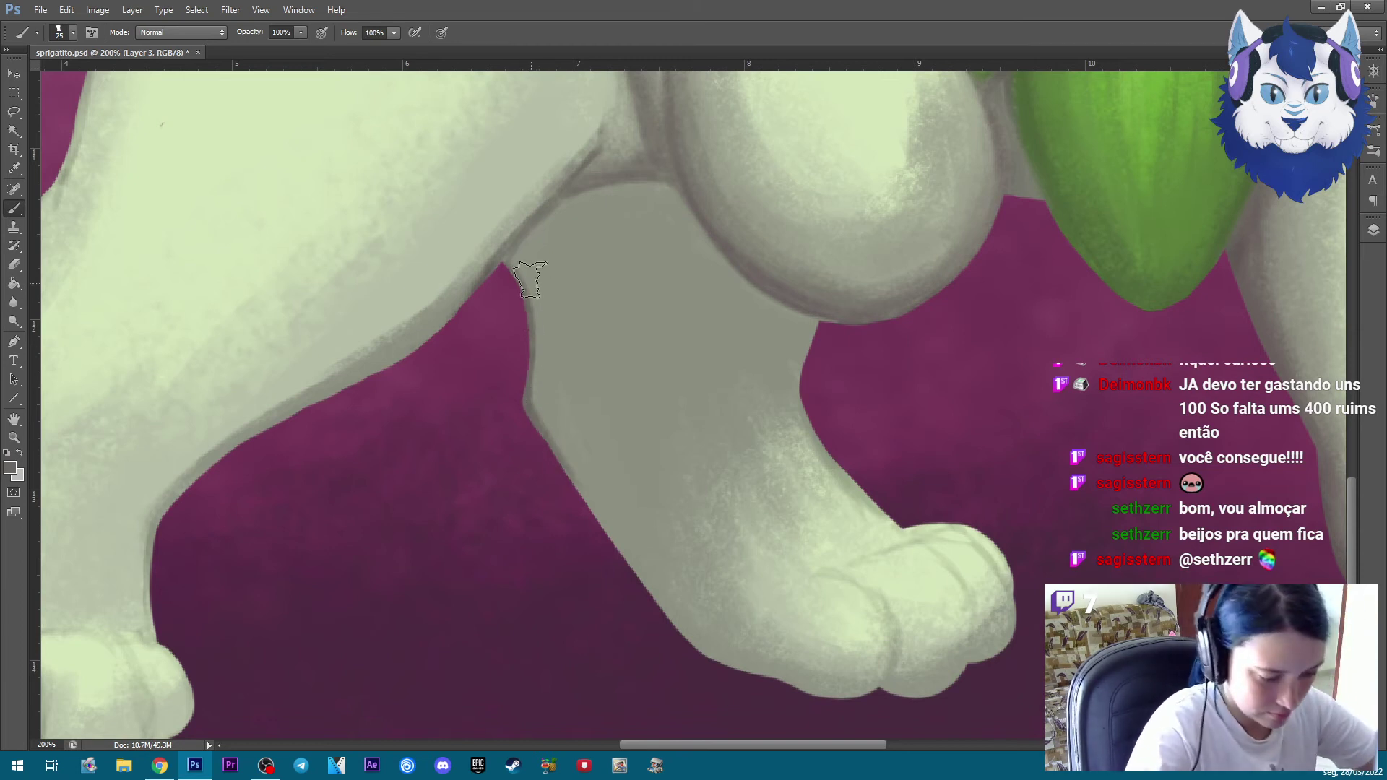
key("bracketright")
key("bracketright")
key("bracketright")
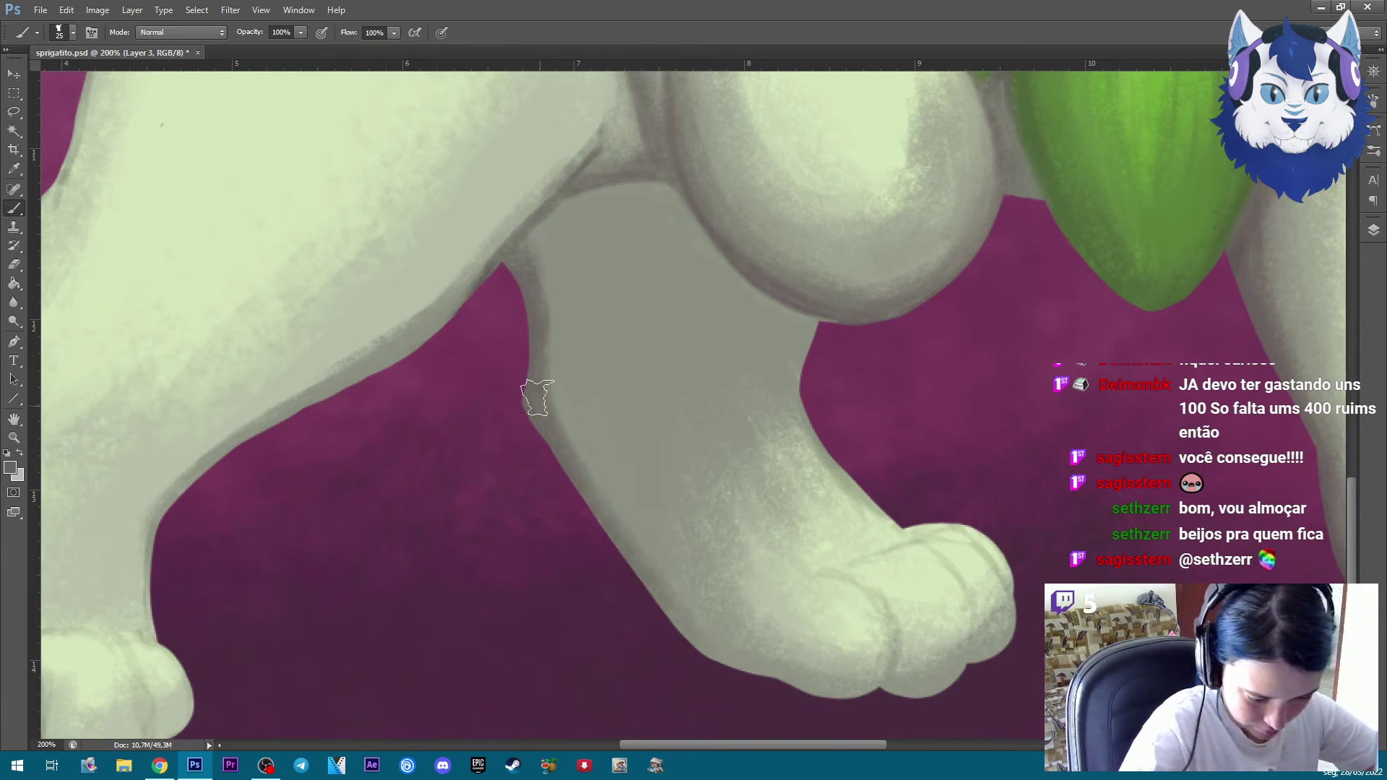
left_click_drag(604, 448, 553, 332)
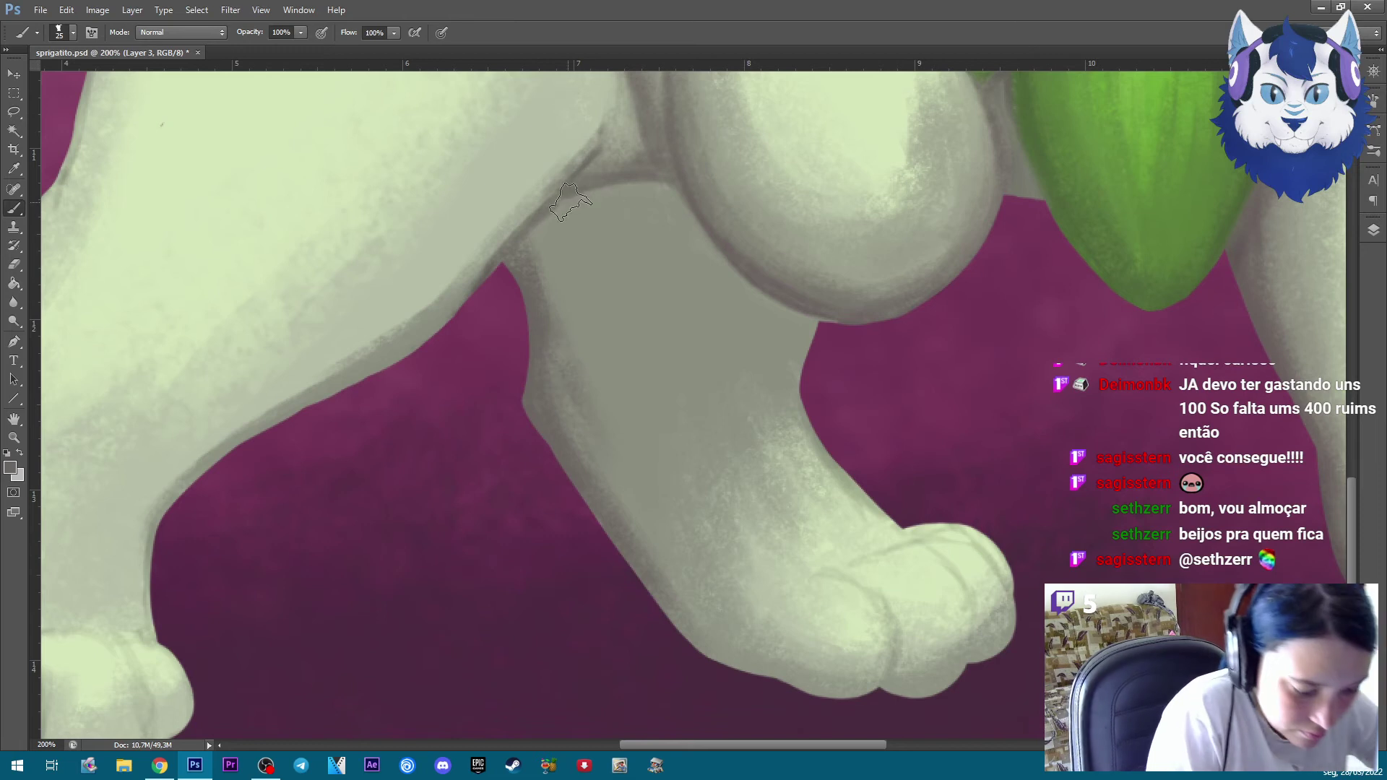
mouse_move(506, 282)
left_mouse_down()
mouse_move(570, 203)
mouse_move(672, 519)
left_mouse_up()
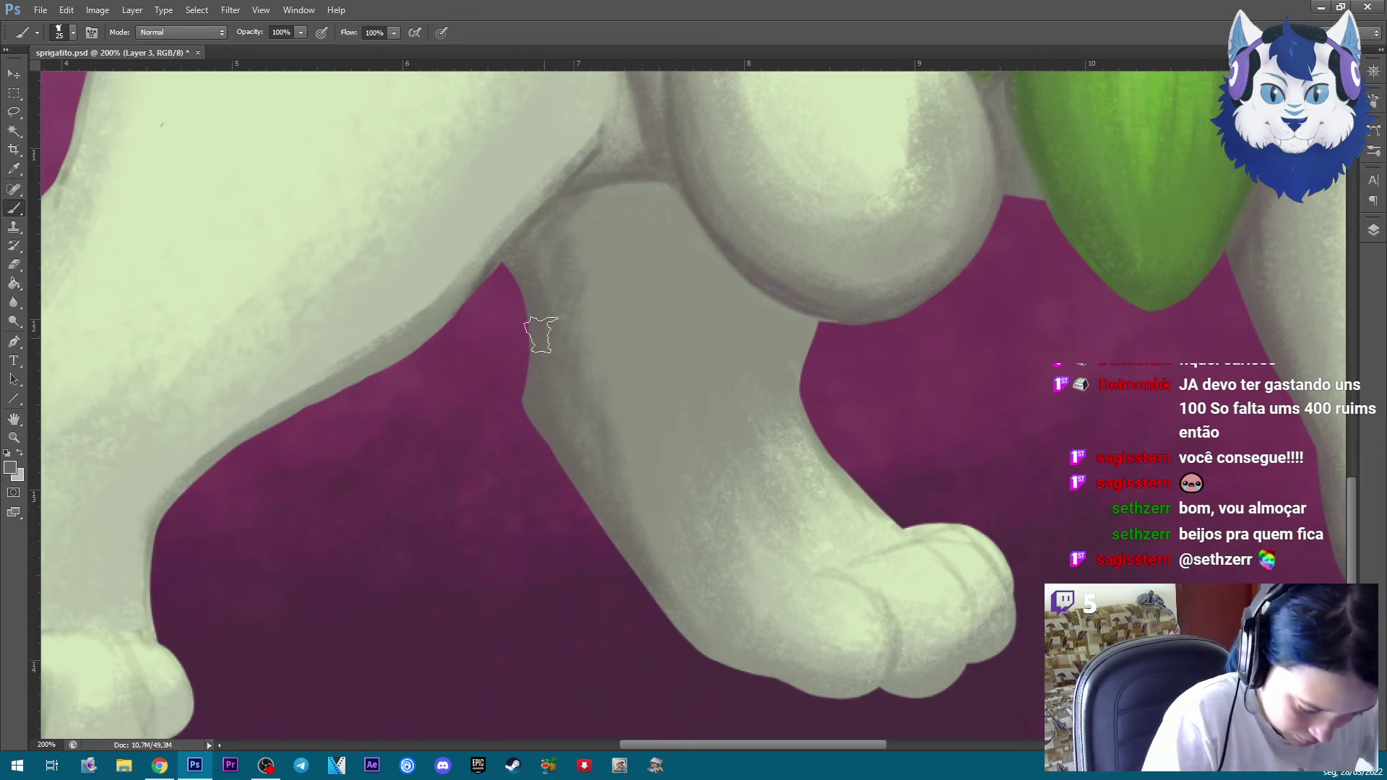
scroll(1014, 275, "down", 1)
scroll(824, 147, "down", 1)
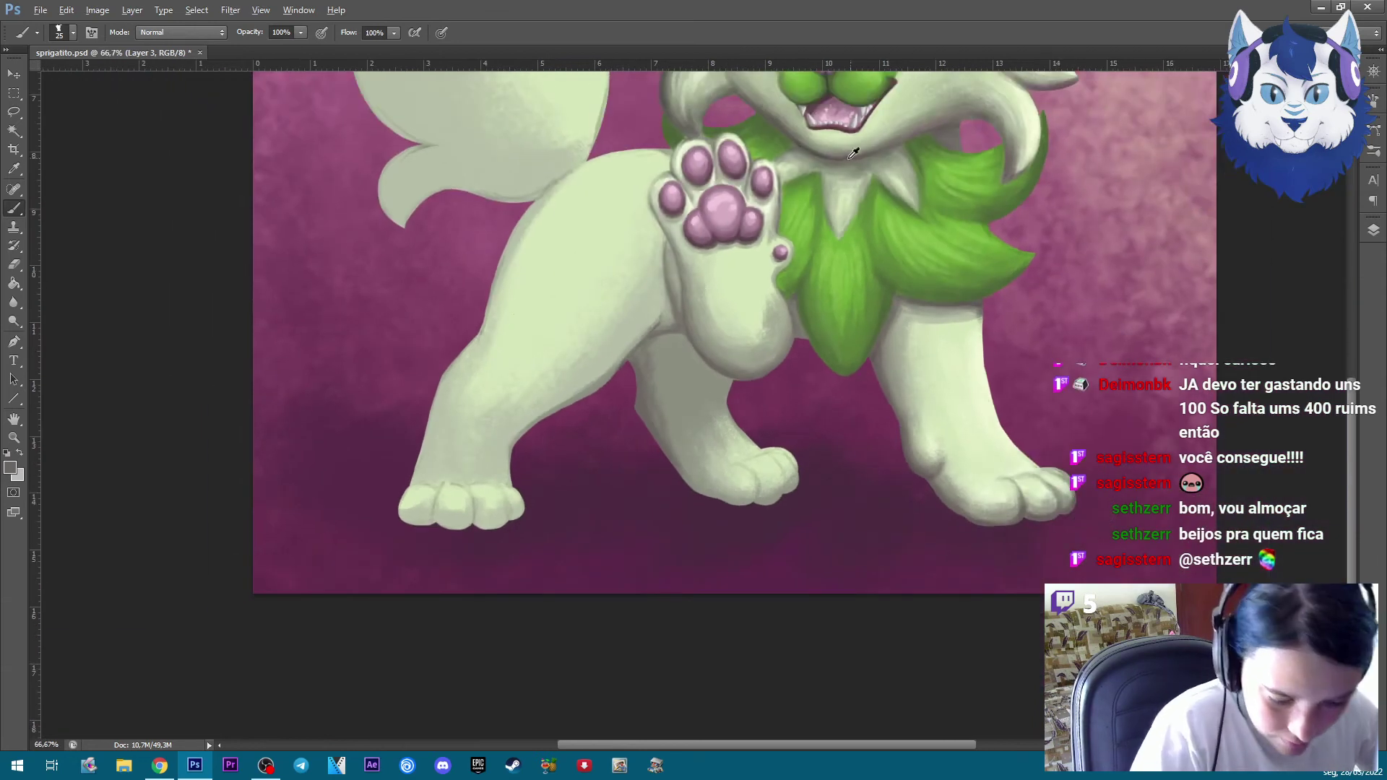
Sample a chin colour and extend darker grey-green shading down the far hind leg
left_click(825, 147, "alt")
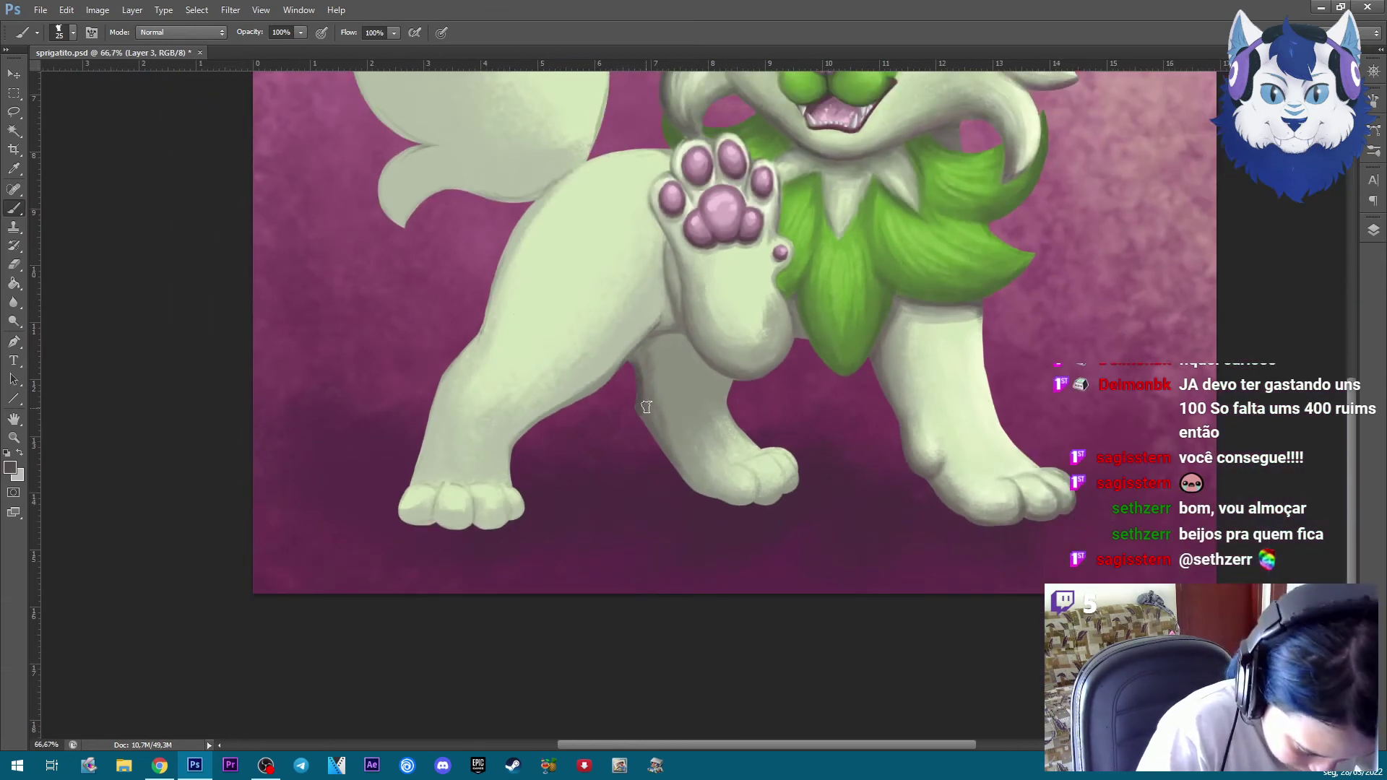
left_click_drag(639, 423, 712, 499)
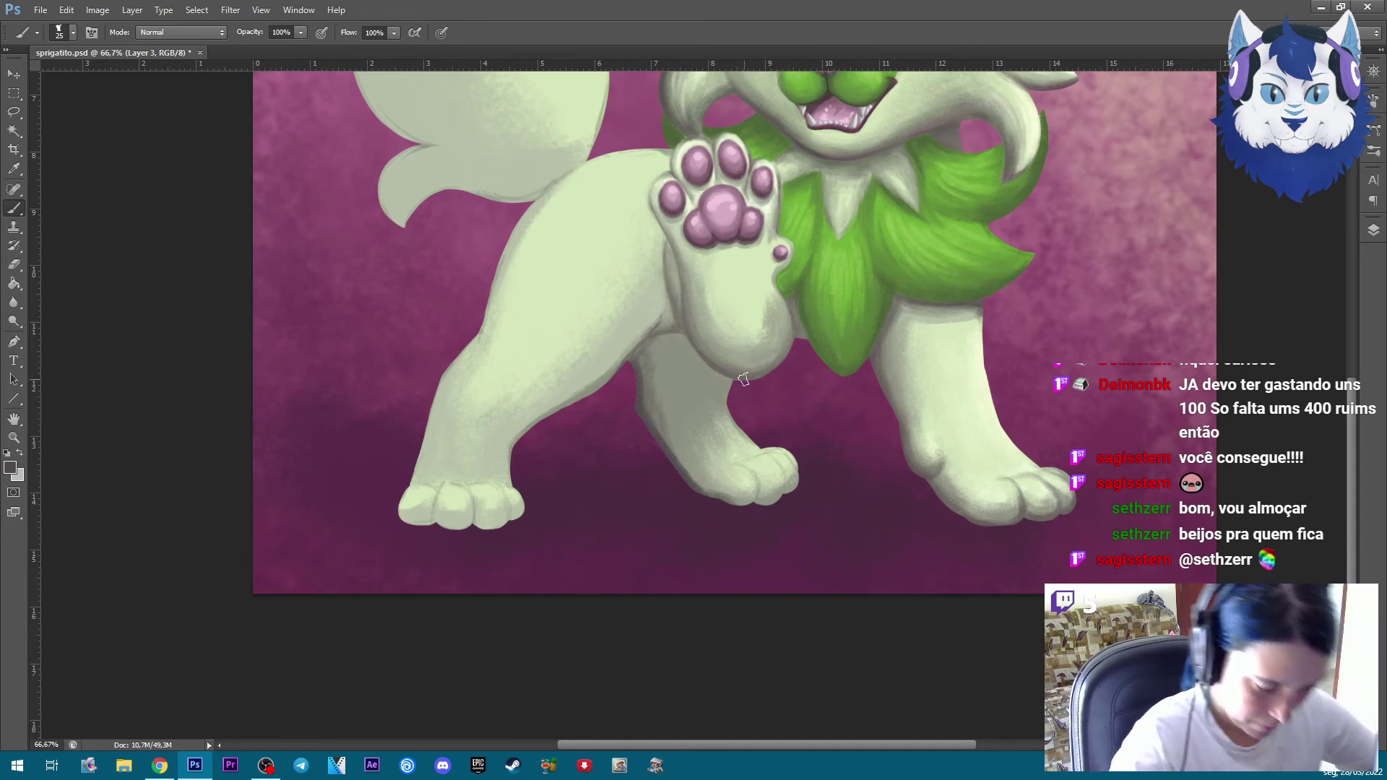
left_click_drag(648, 415, 666, 425)
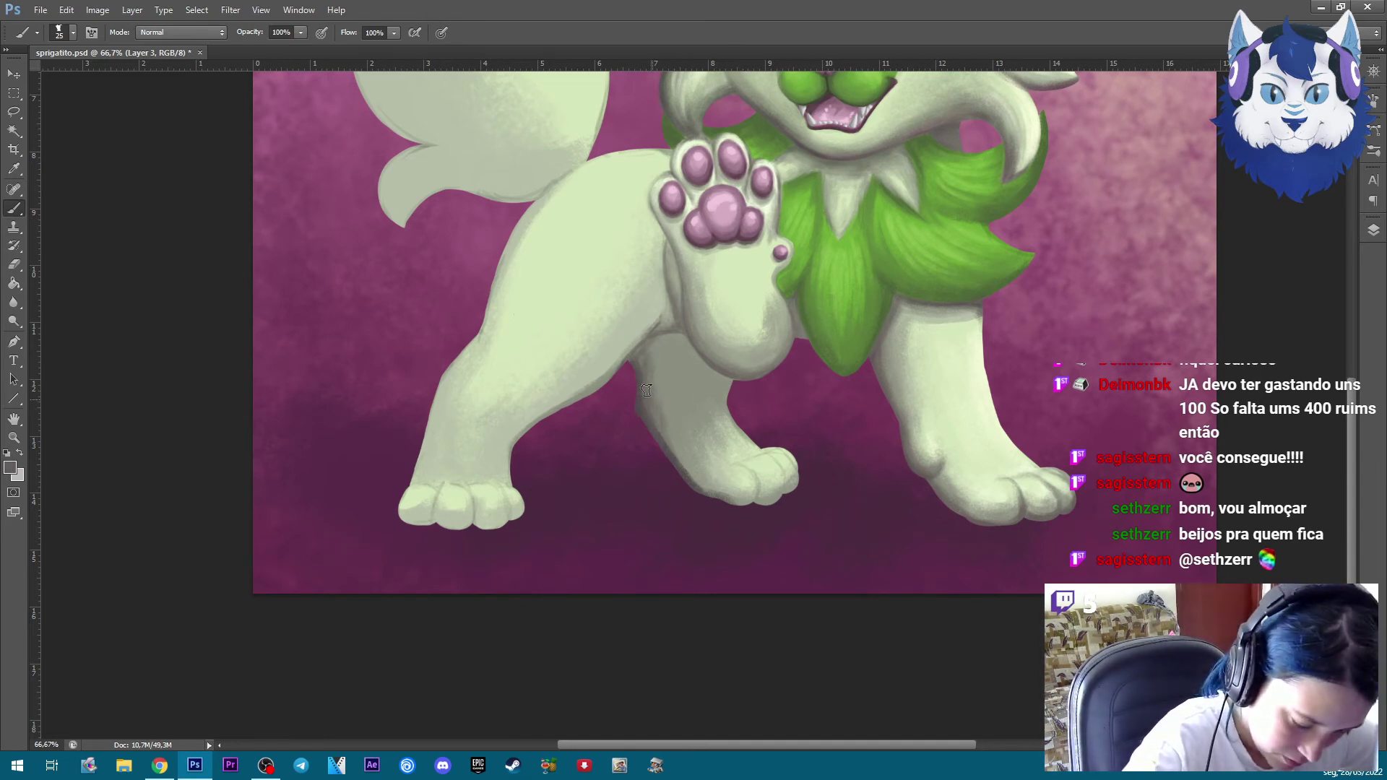
left_click_drag(655, 361, 673, 377)
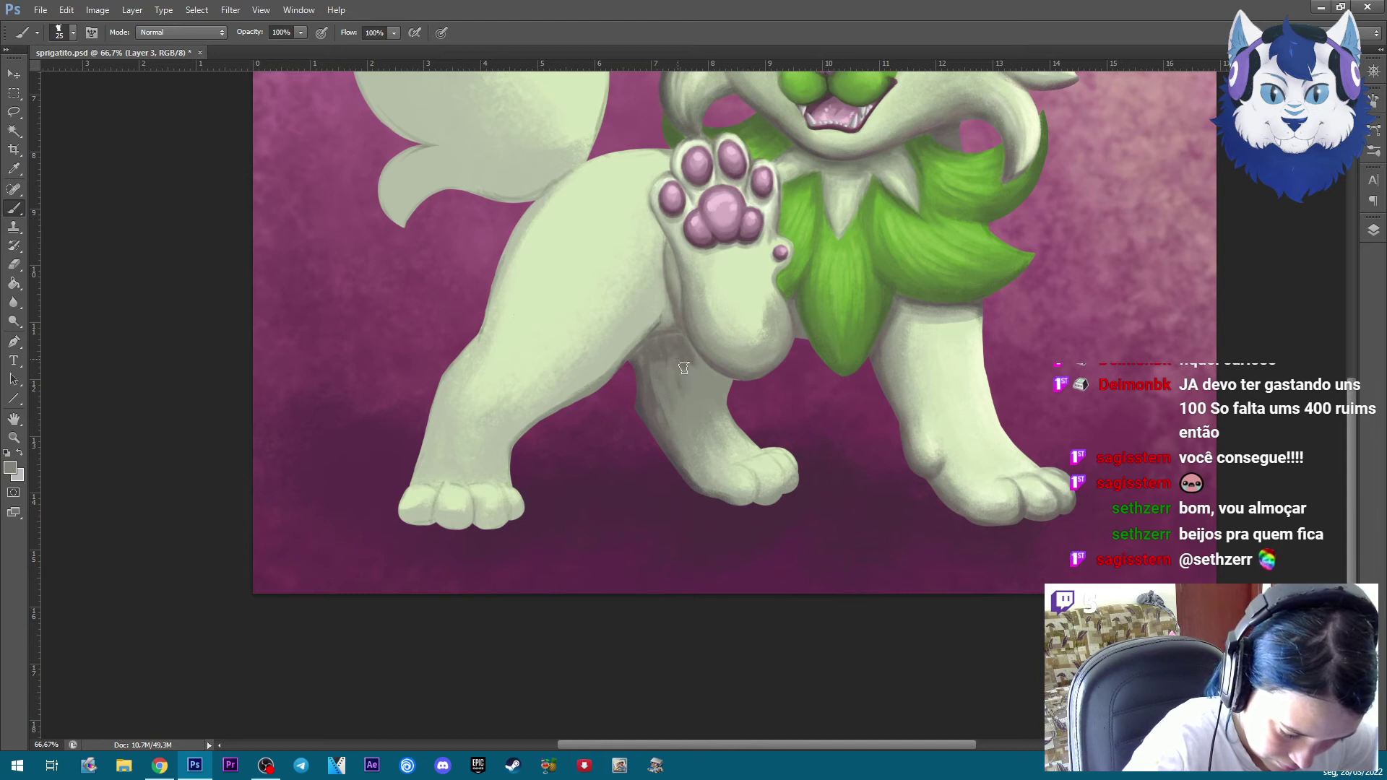
left_click_drag(683, 368, 653, 382)
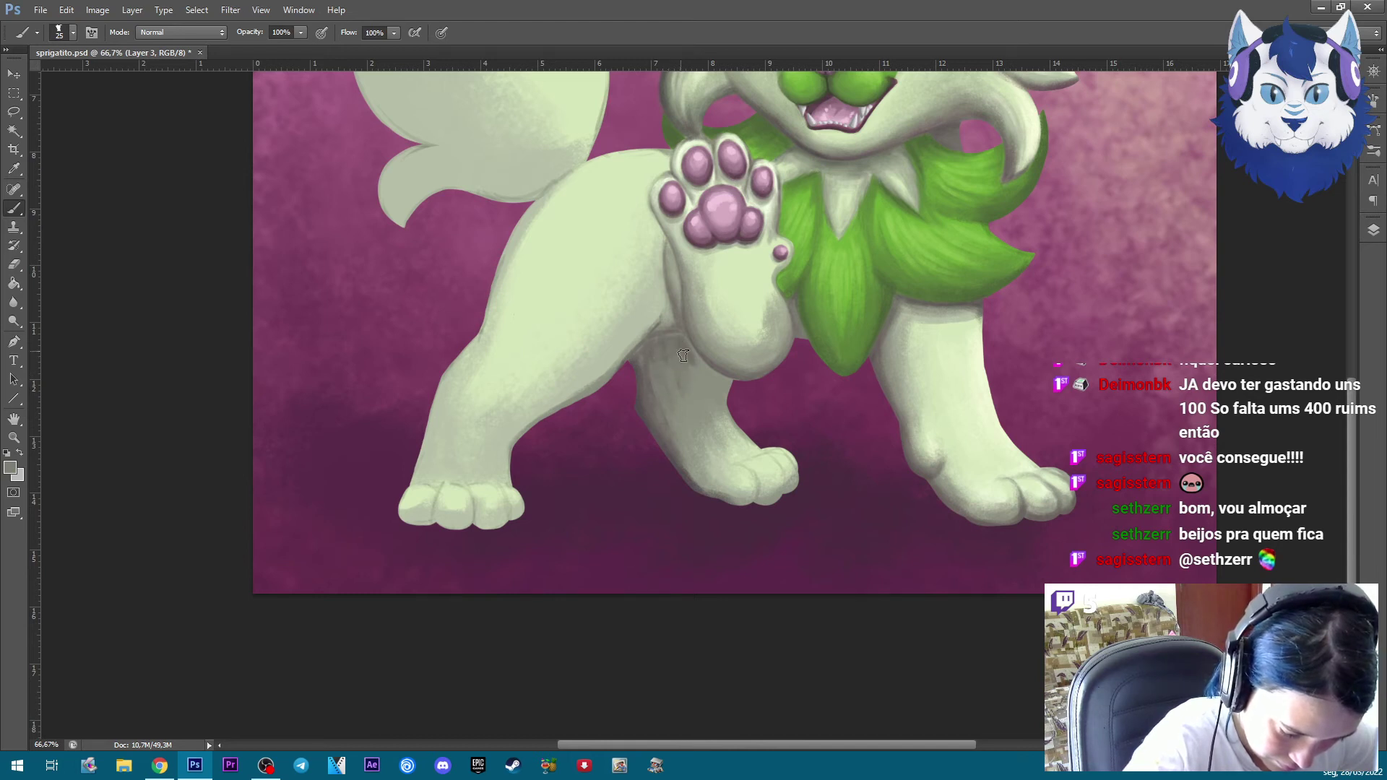
left_click_drag(673, 367, 658, 409)
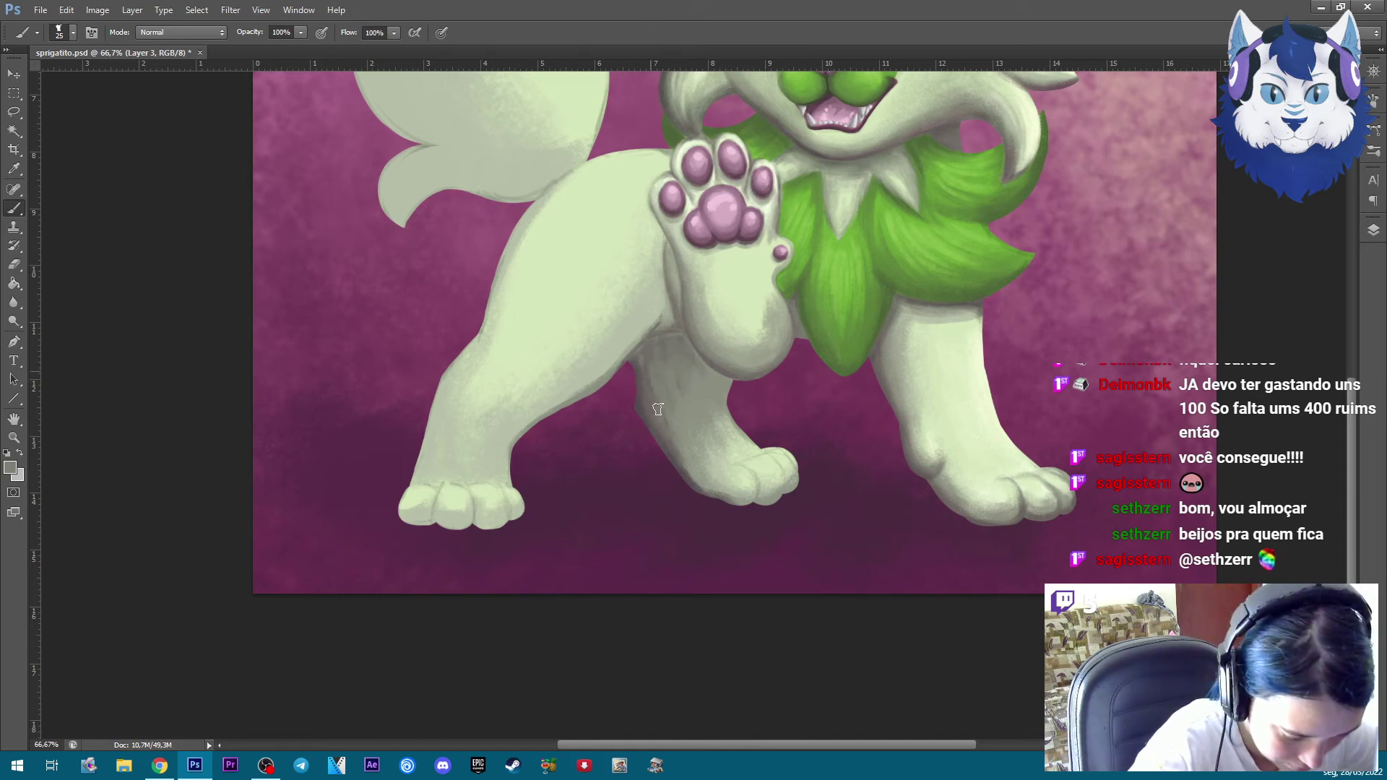
scroll(657, 399, "up", 1)
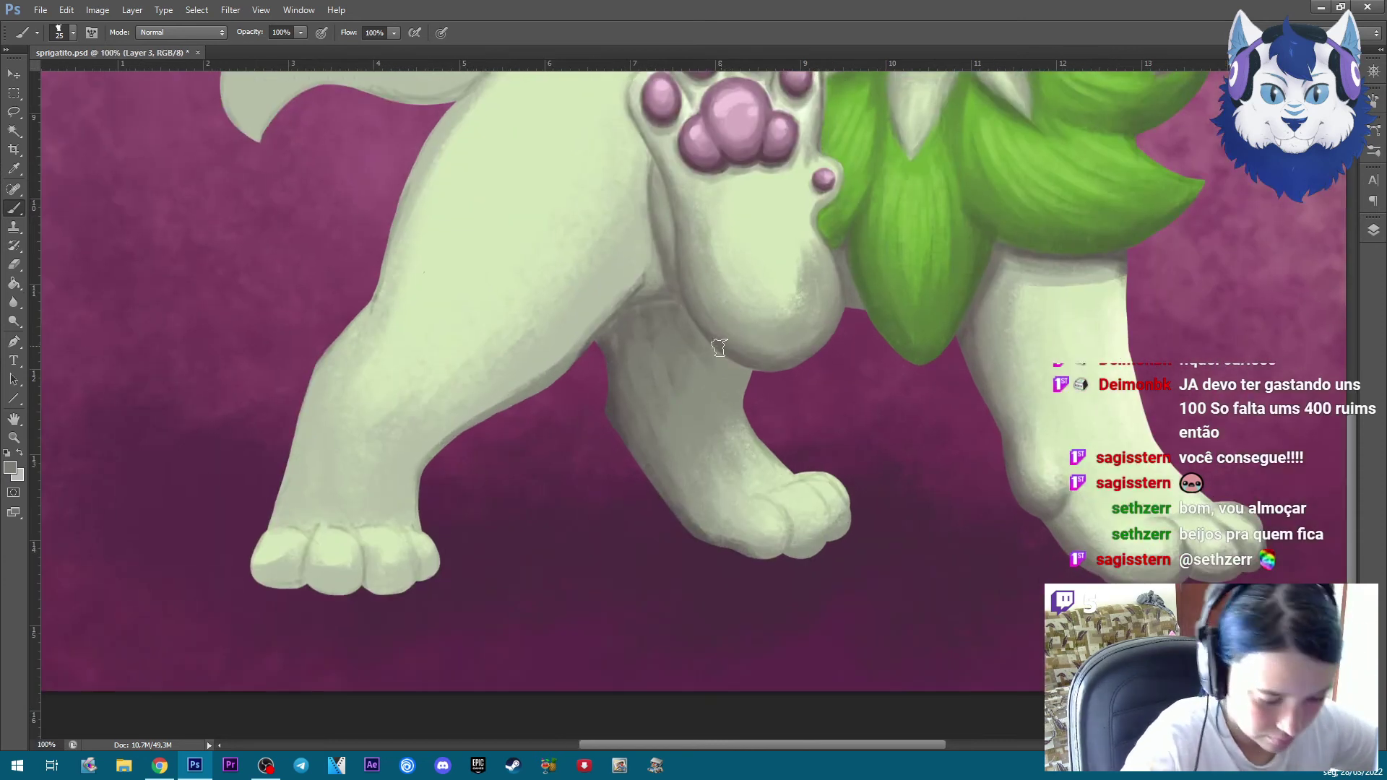
Sample darker grey-green leg tones with a wider brush to shade down the far hind leg
scroll(615, 401, "up", 1)
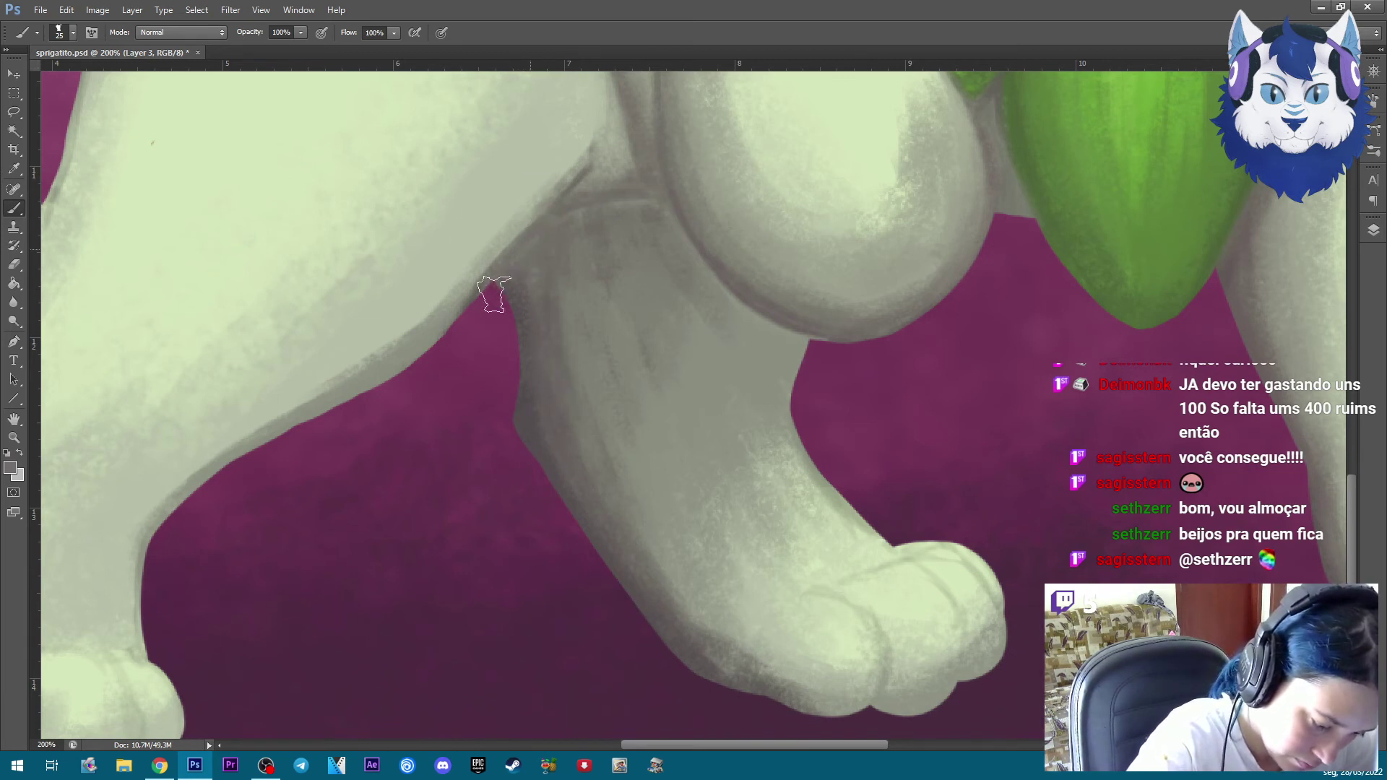
left_click(565, 249, "alt")
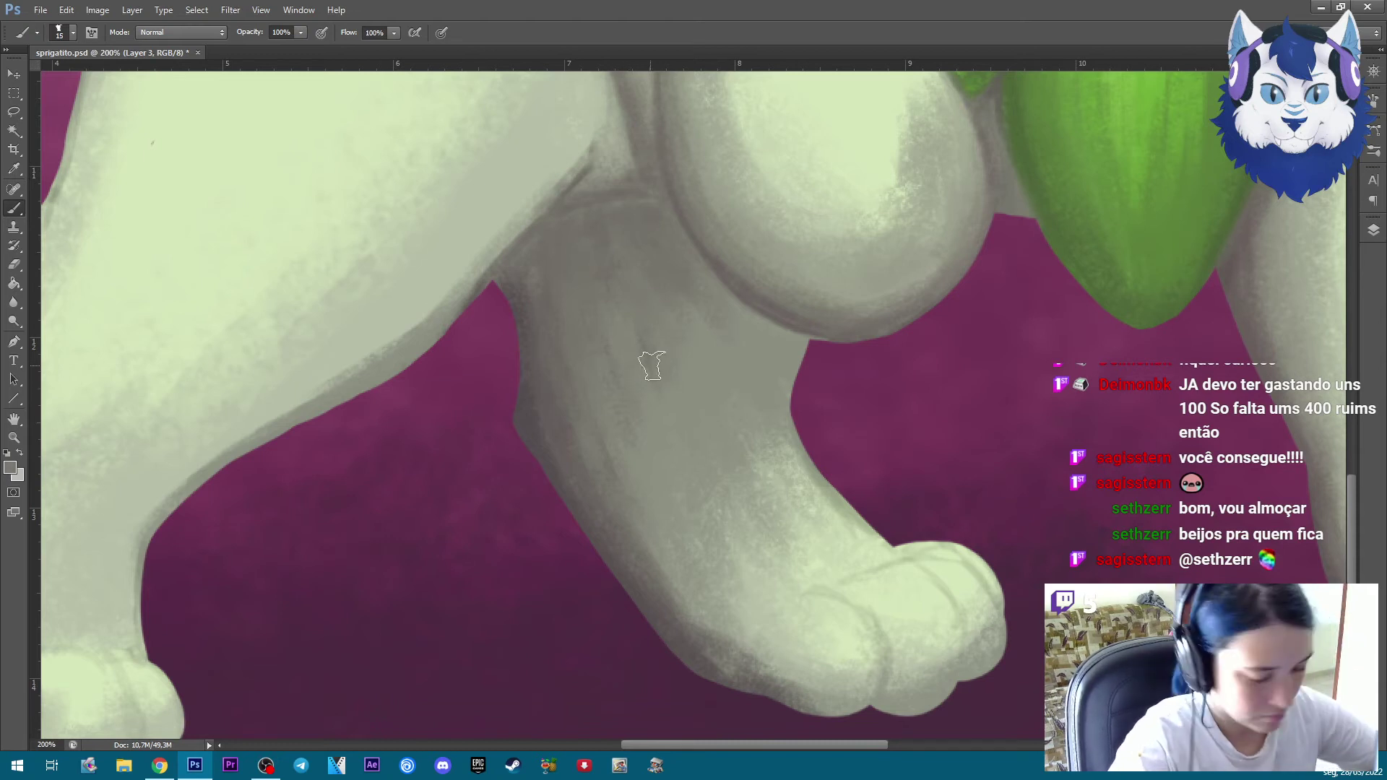
key("bracketright")
key("bracketright")
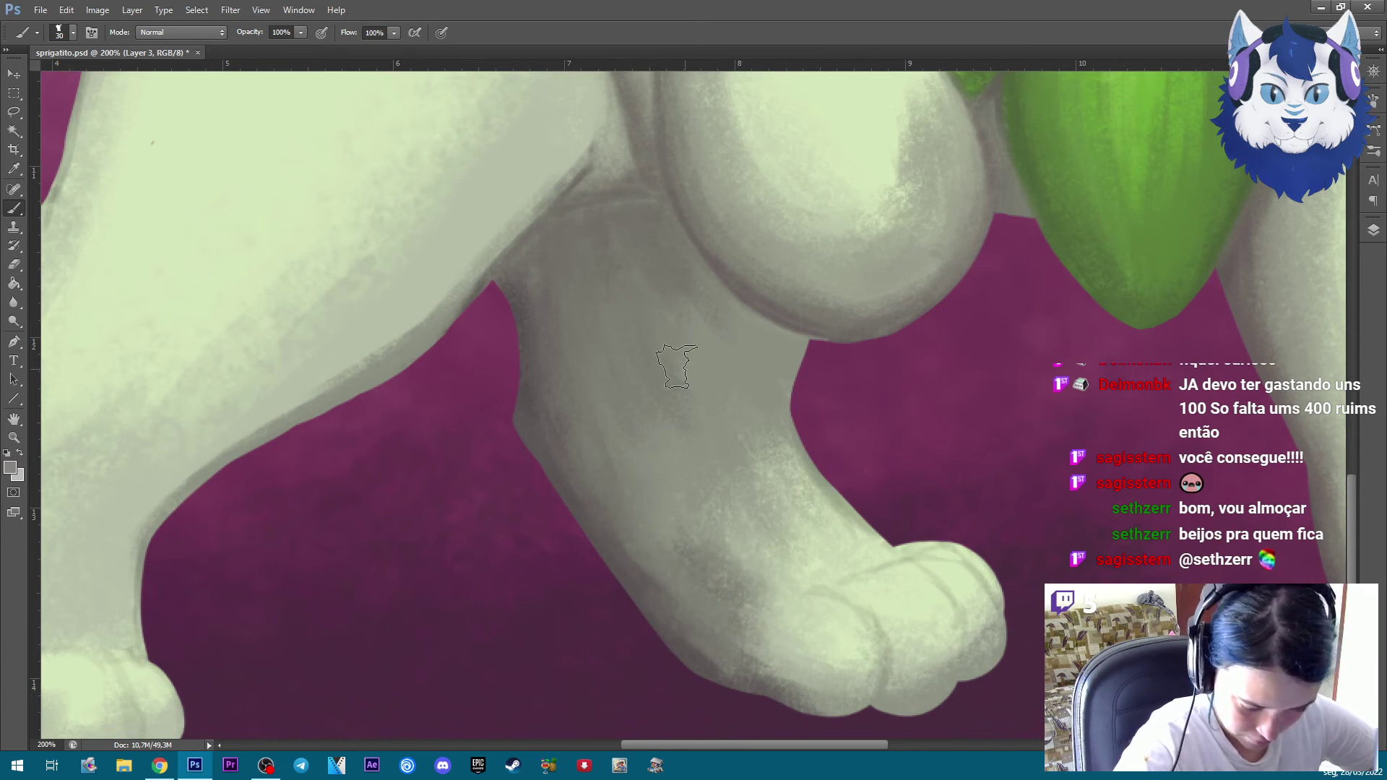
left_click(563, 412, "alt")
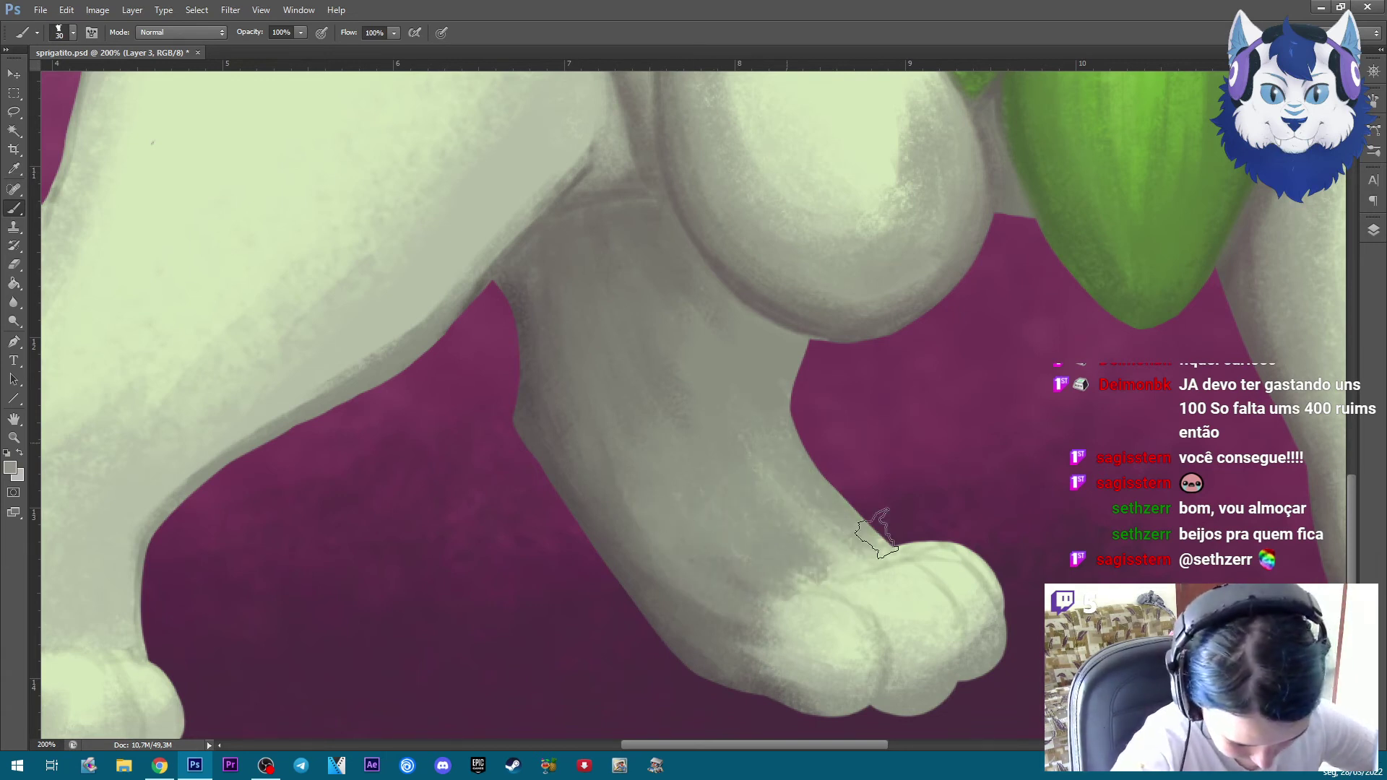
key("ctrl+minus")
key("ctrl+minus")
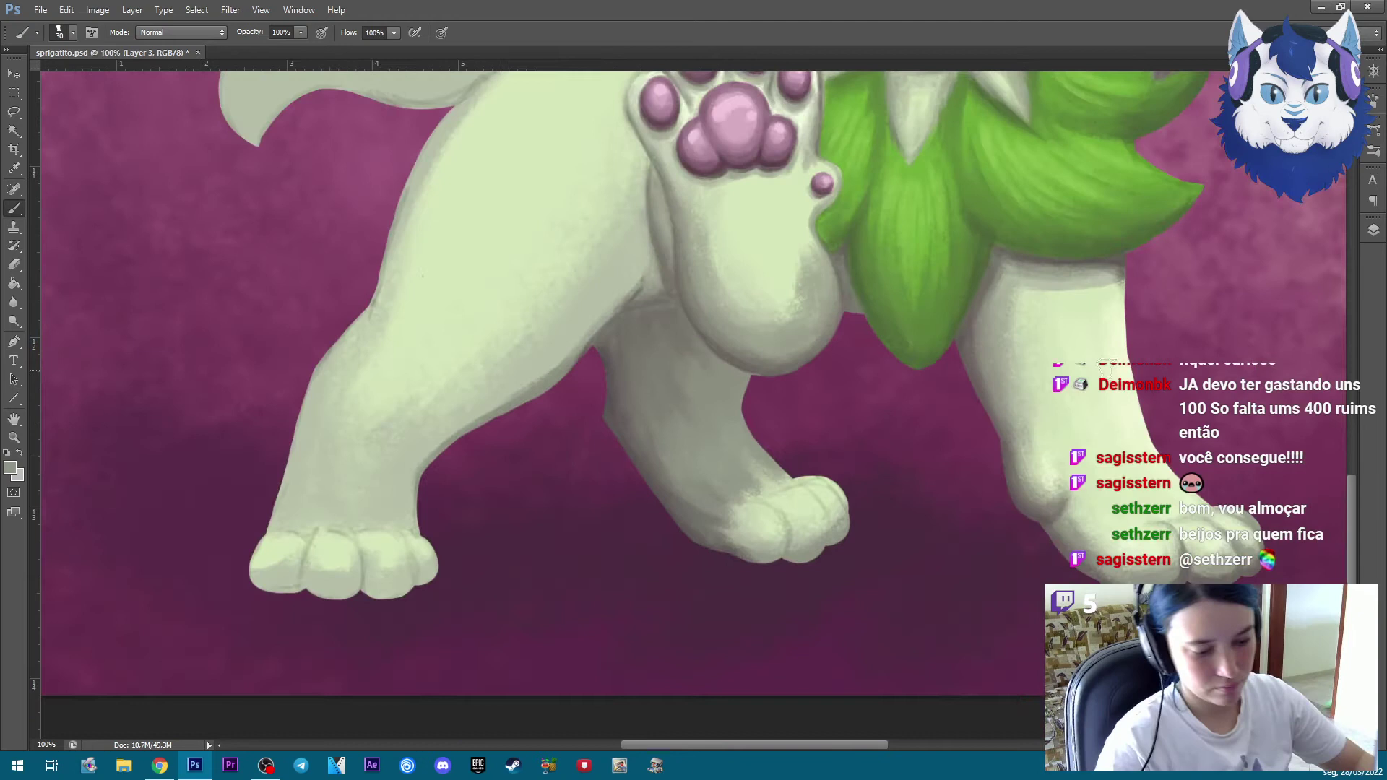
key("ctrl+minus")
key("ctrl+plus")
key("ctrl+plus")
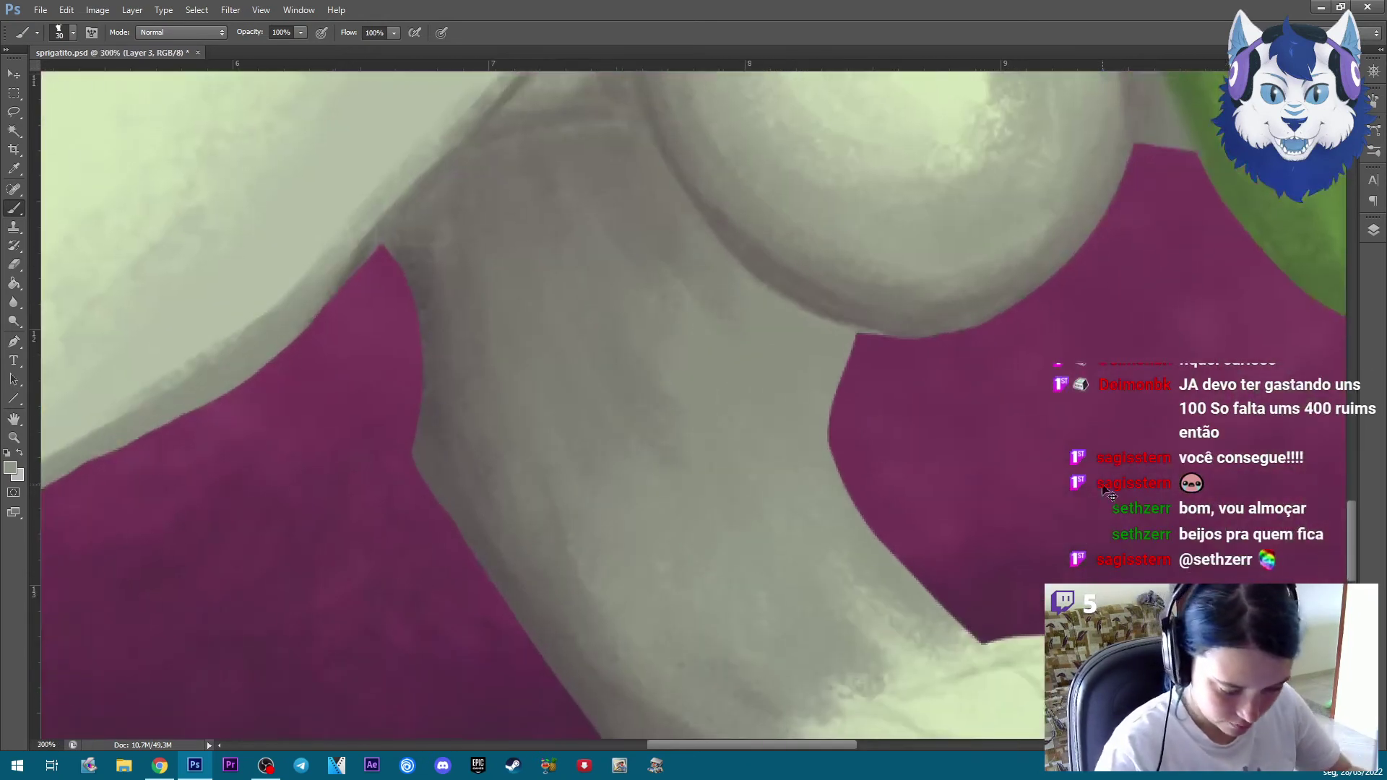
left_click_drag(1115, 525, 1014, 421)
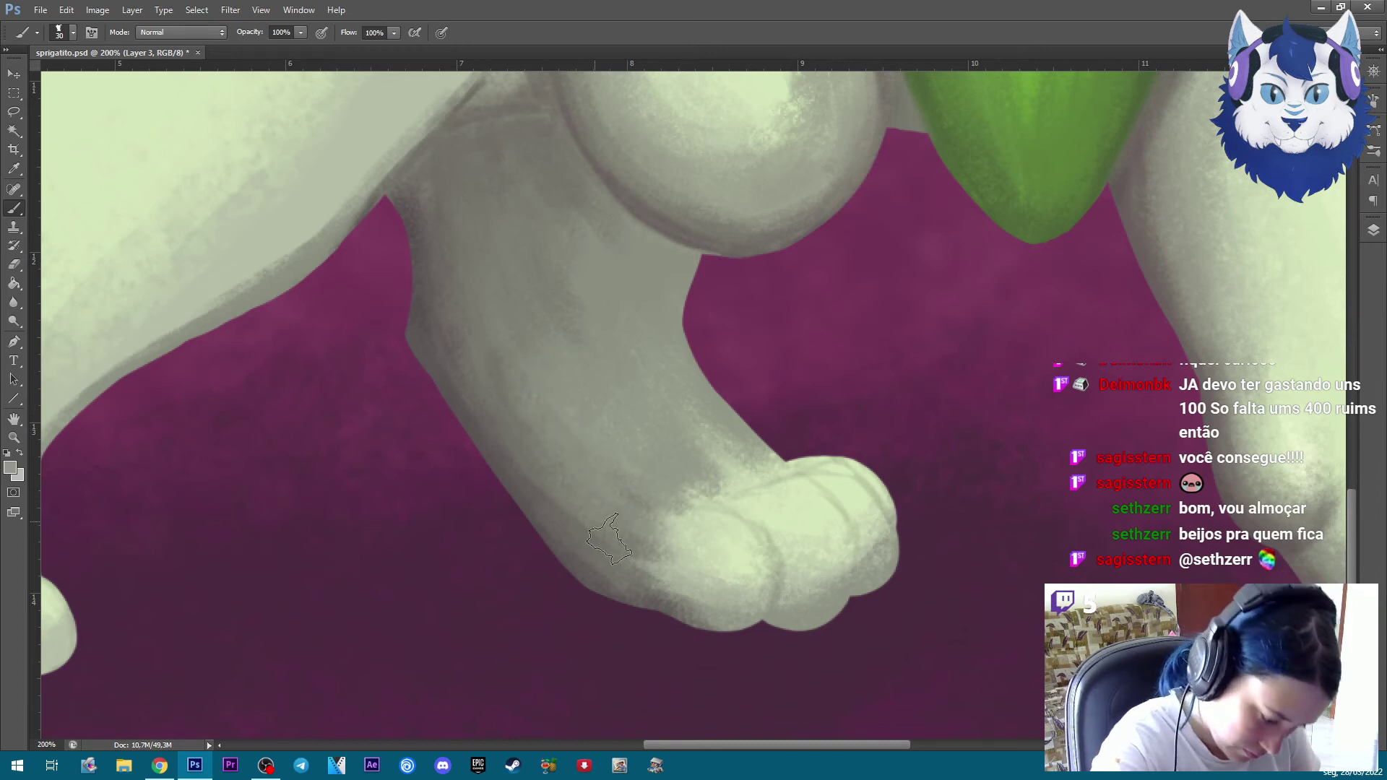
Sample the light paw colour and paint lighter strokes down the lower leg toward the paw
left_click(707, 544, "alt")
left_click_drag(679, 578, 614, 498)
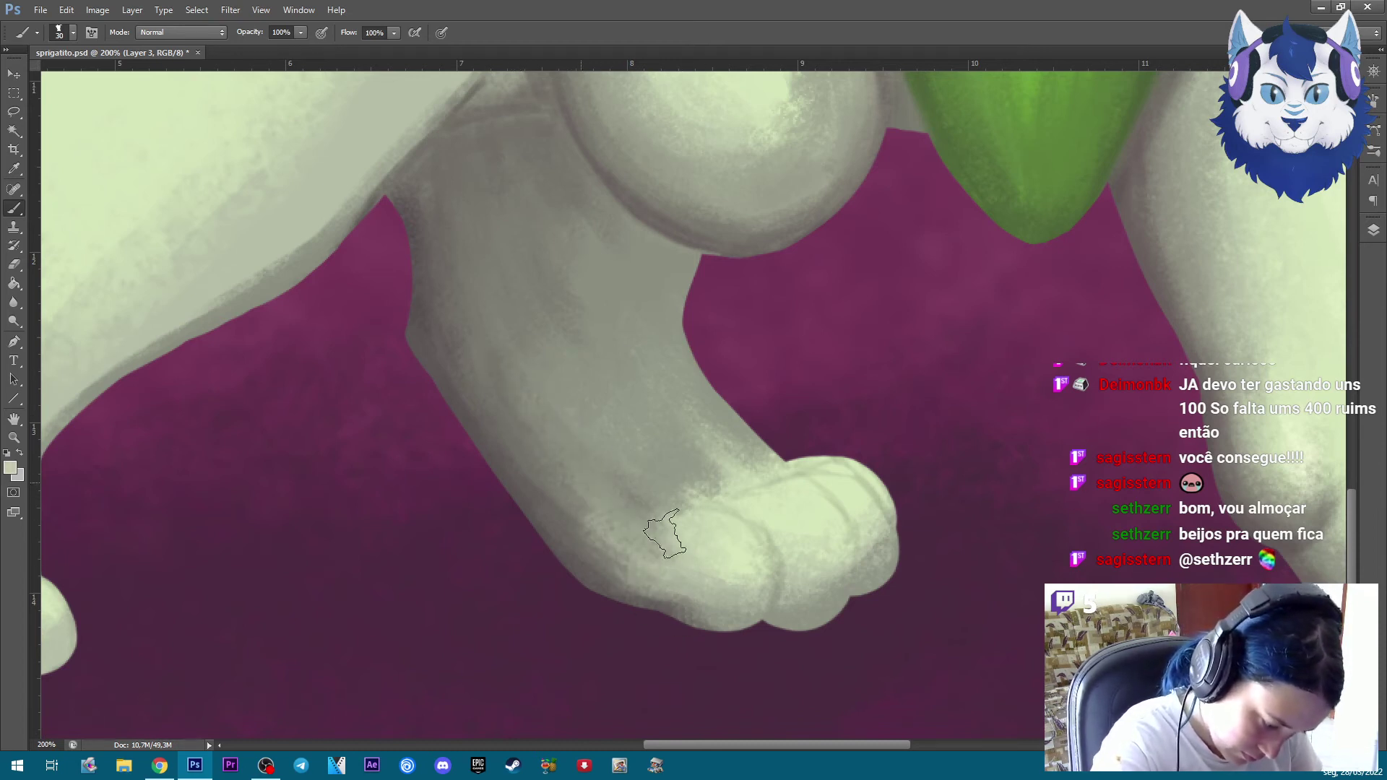
left_click_drag(582, 405, 775, 471)
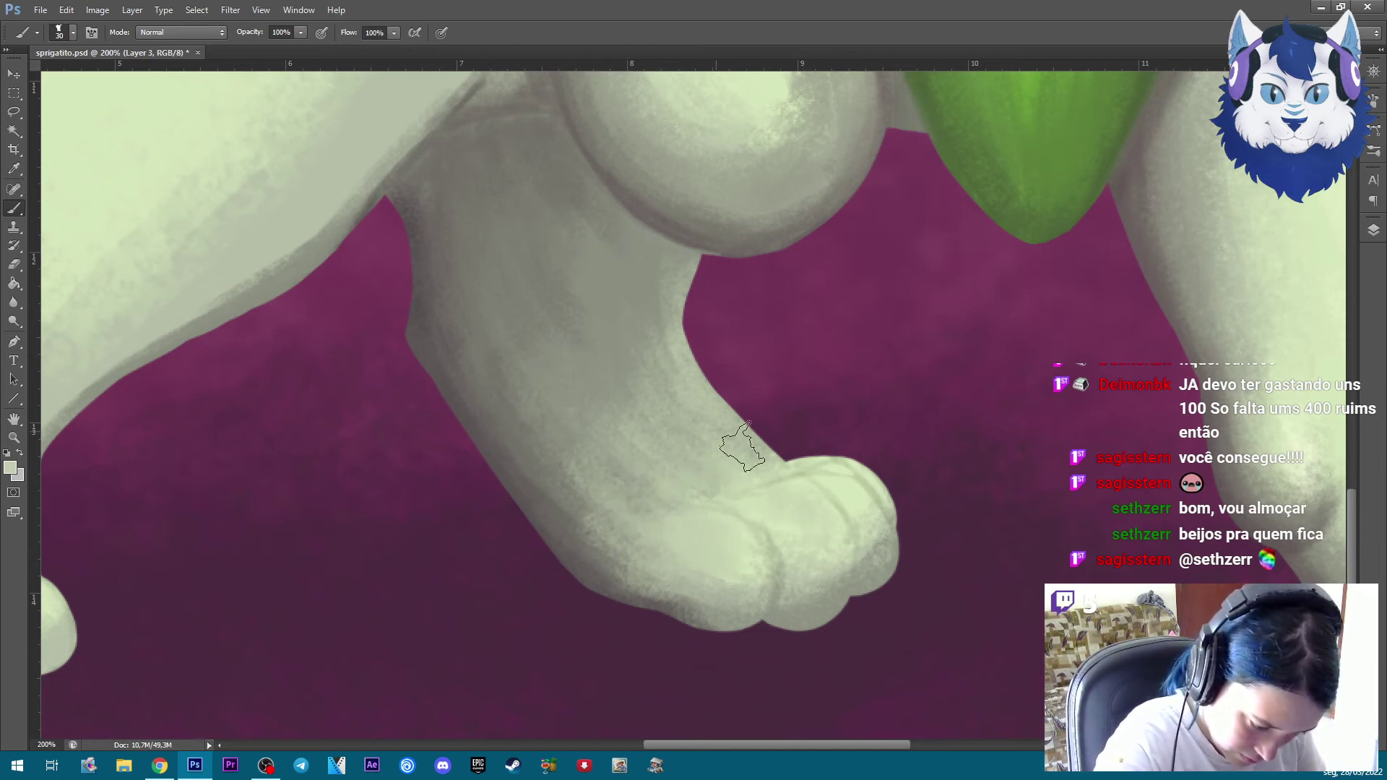
key("bracketright")
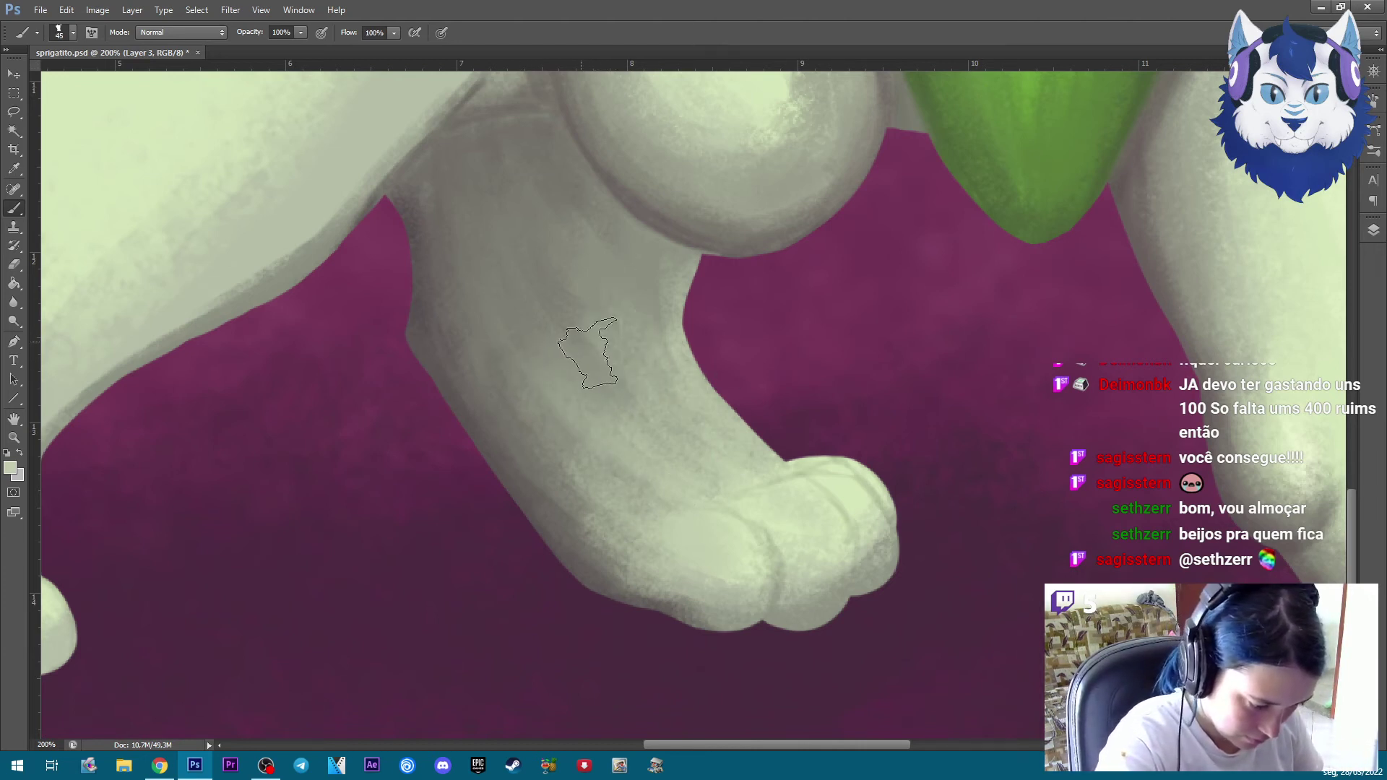
key("alt")
key("bracketleft")
key("bracketleft")
key("bracketleft")
key("bracketleft")
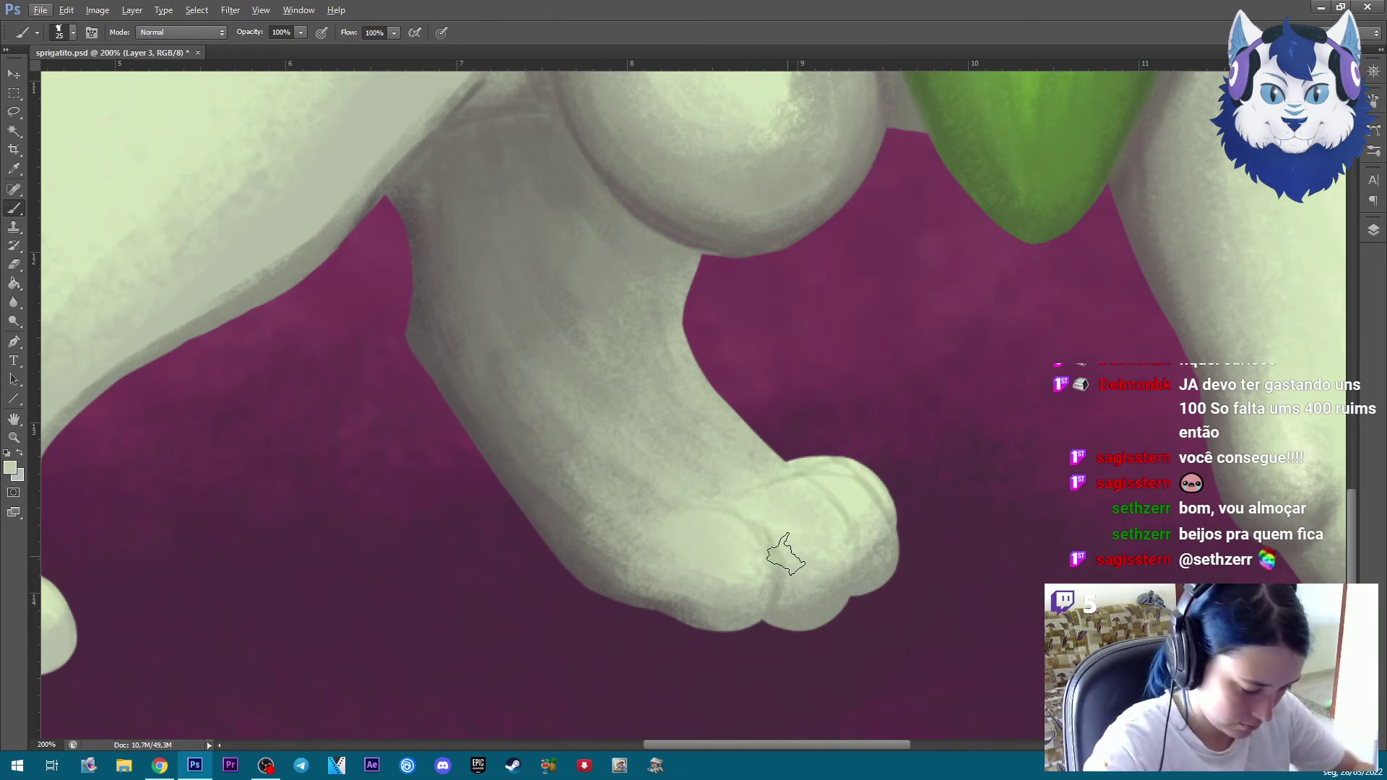
Paint dark fine lines separating the toes of the far hind paw
left_click(598, 572, "alt")
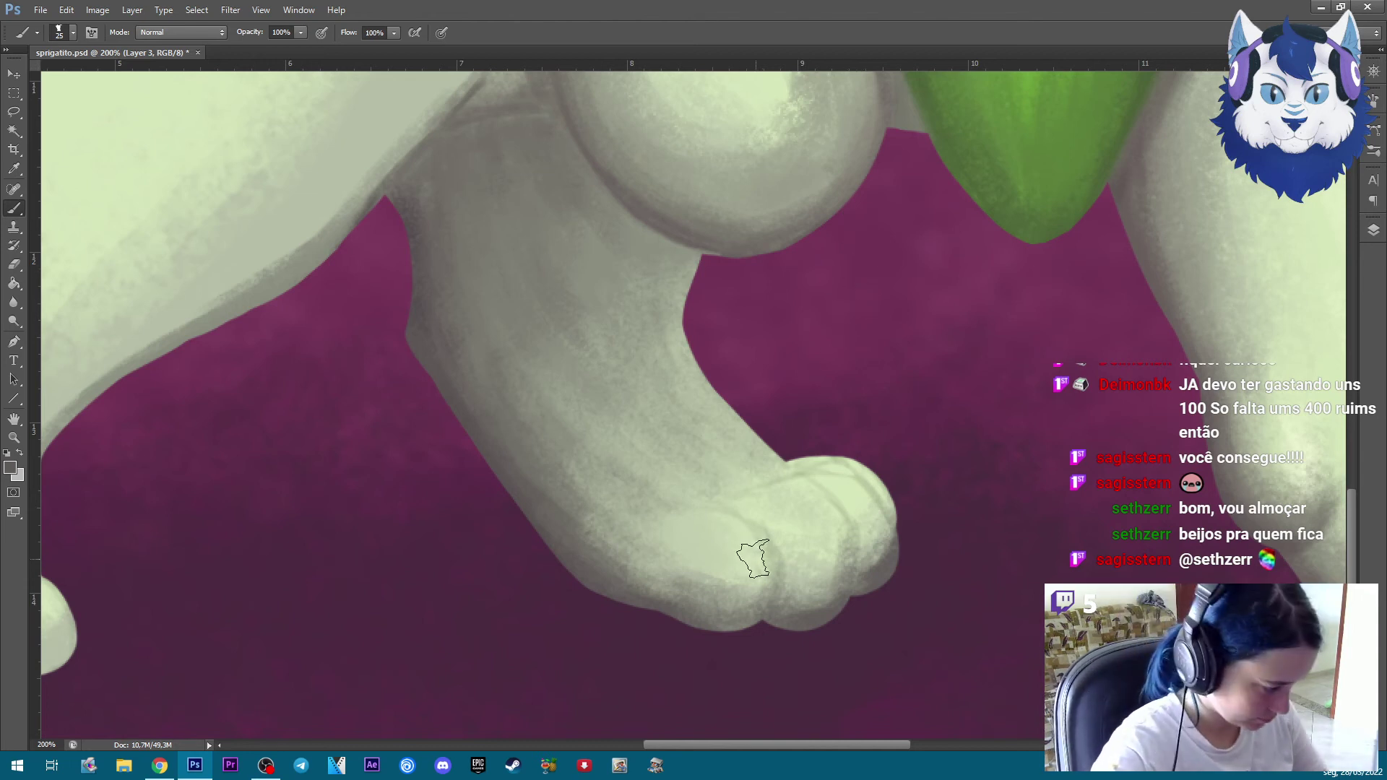
key("bracketleft")
key("bracketleft")
key("bracketleft")
key("bracketleft")
key("bracketleft")
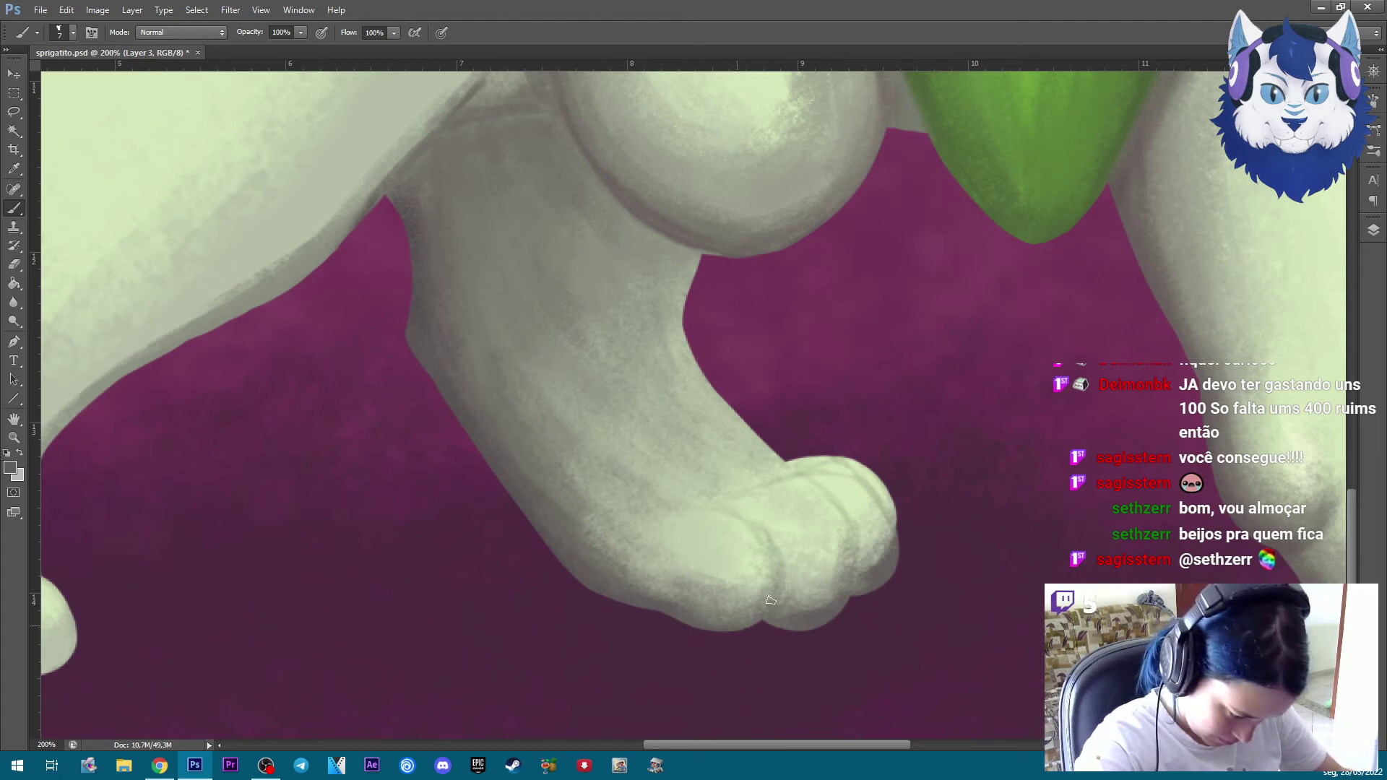
left_click_drag(755, 523, 777, 581)
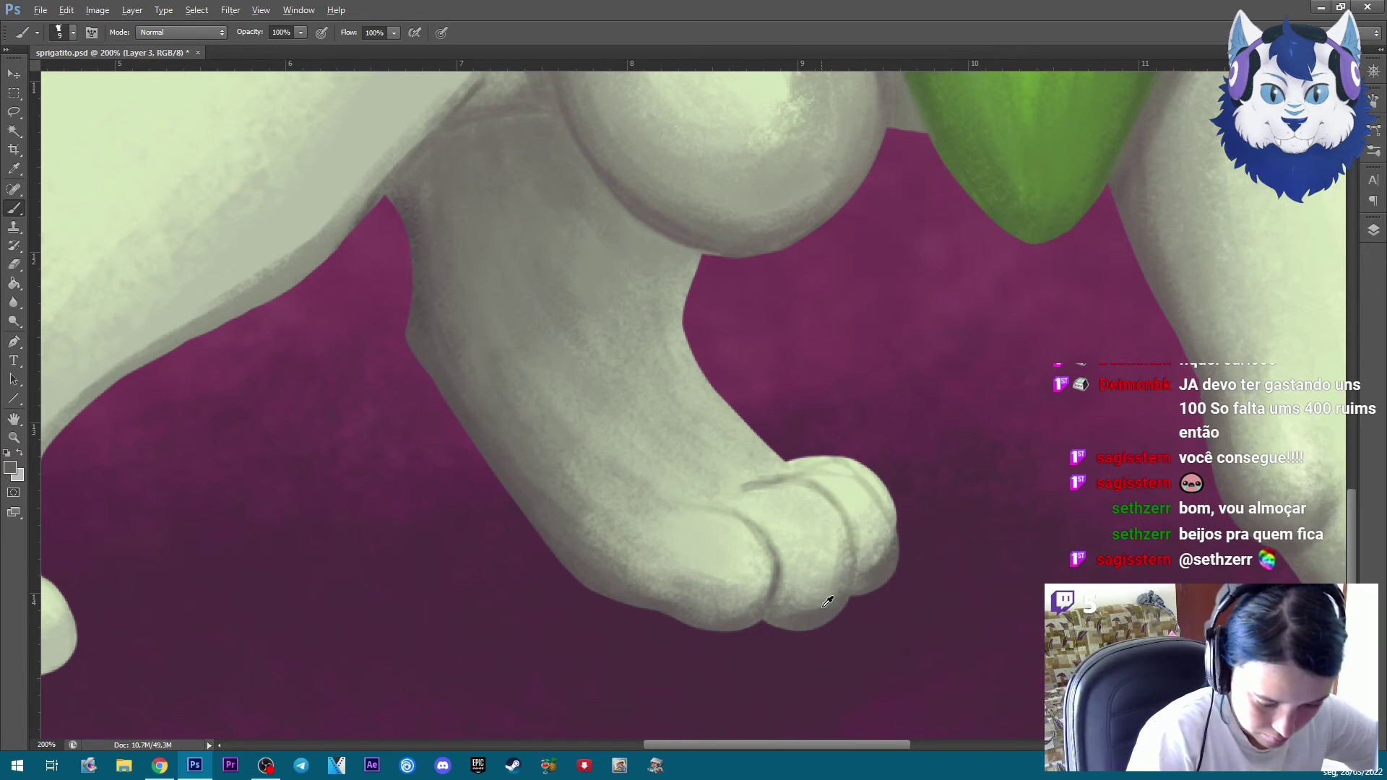
left_click_drag(759, 490, 802, 487)
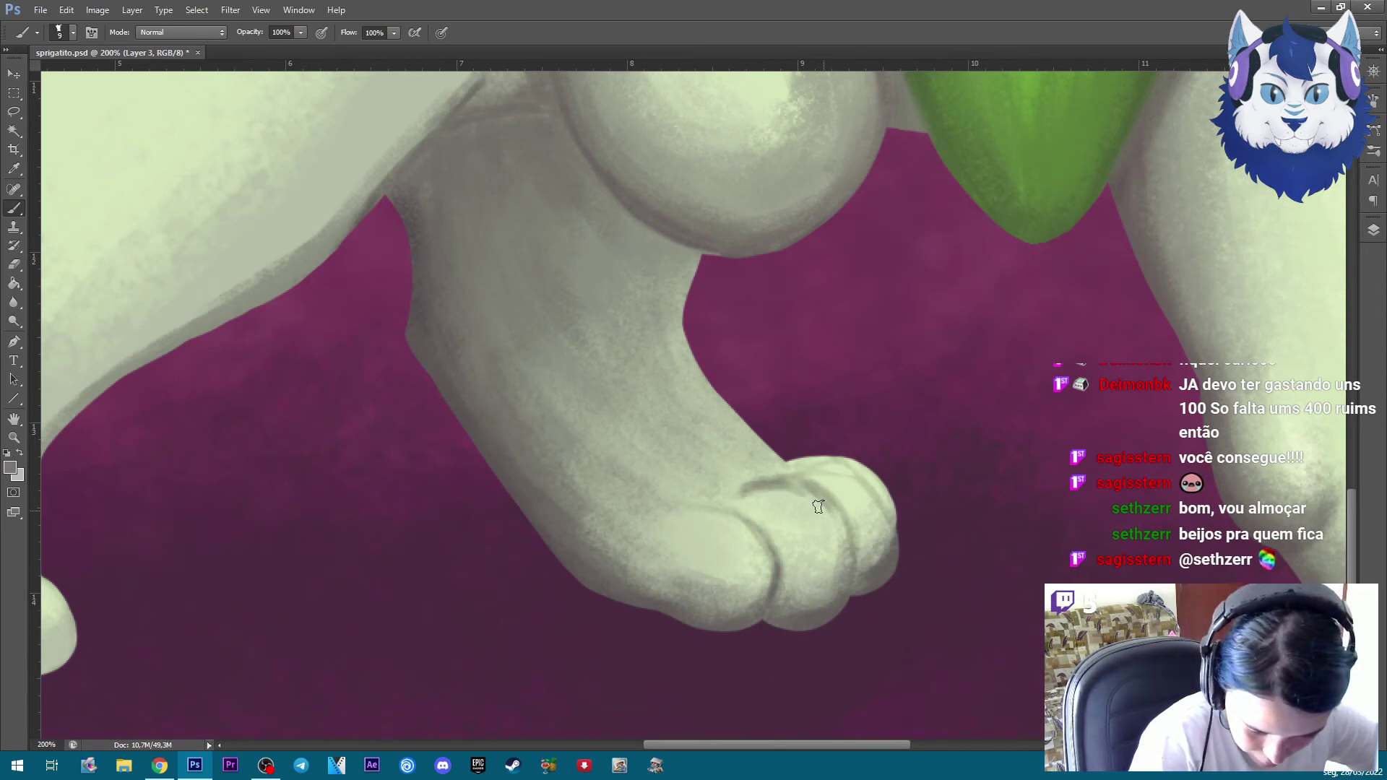
key("bracketright")
key("bracketright")
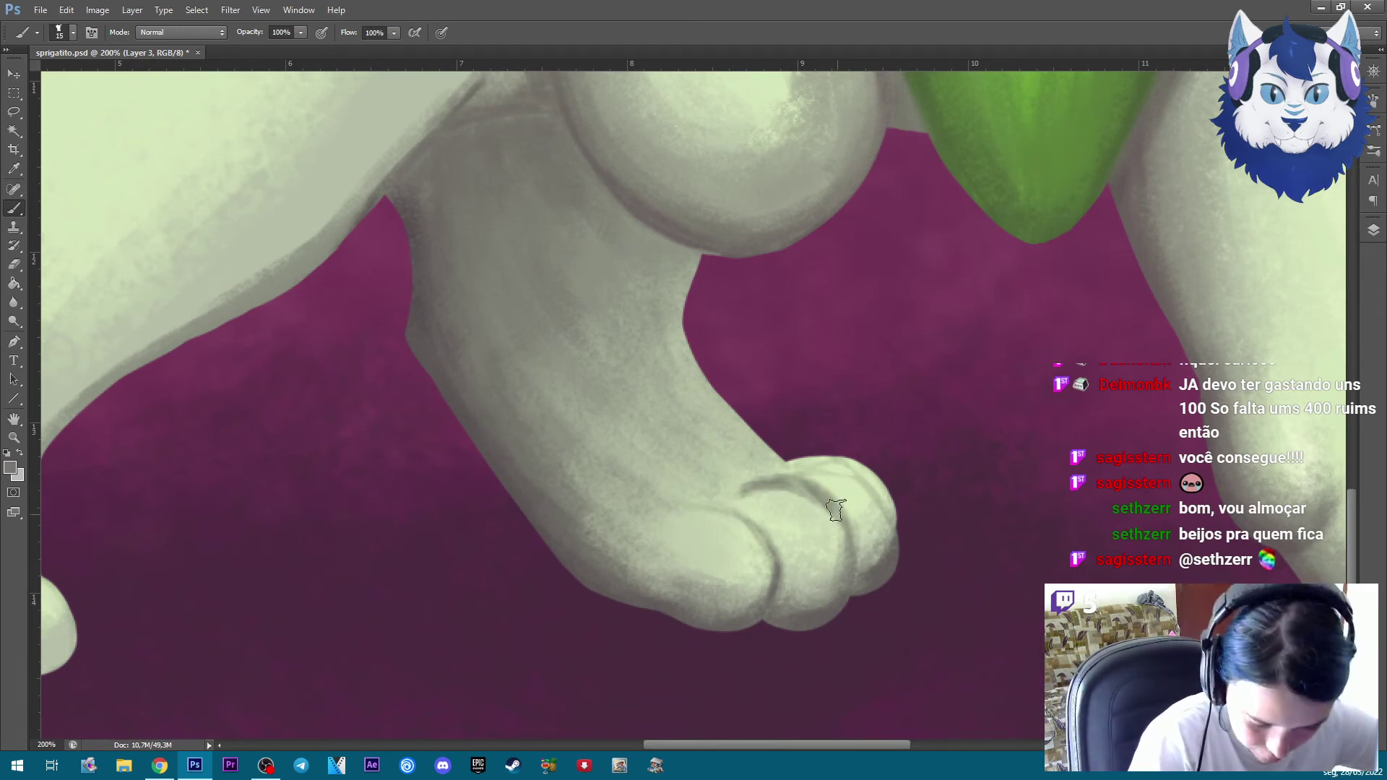
Sample shadow tones and darken the toe's upper-right and lower edges
left_click(818, 597, "alt")
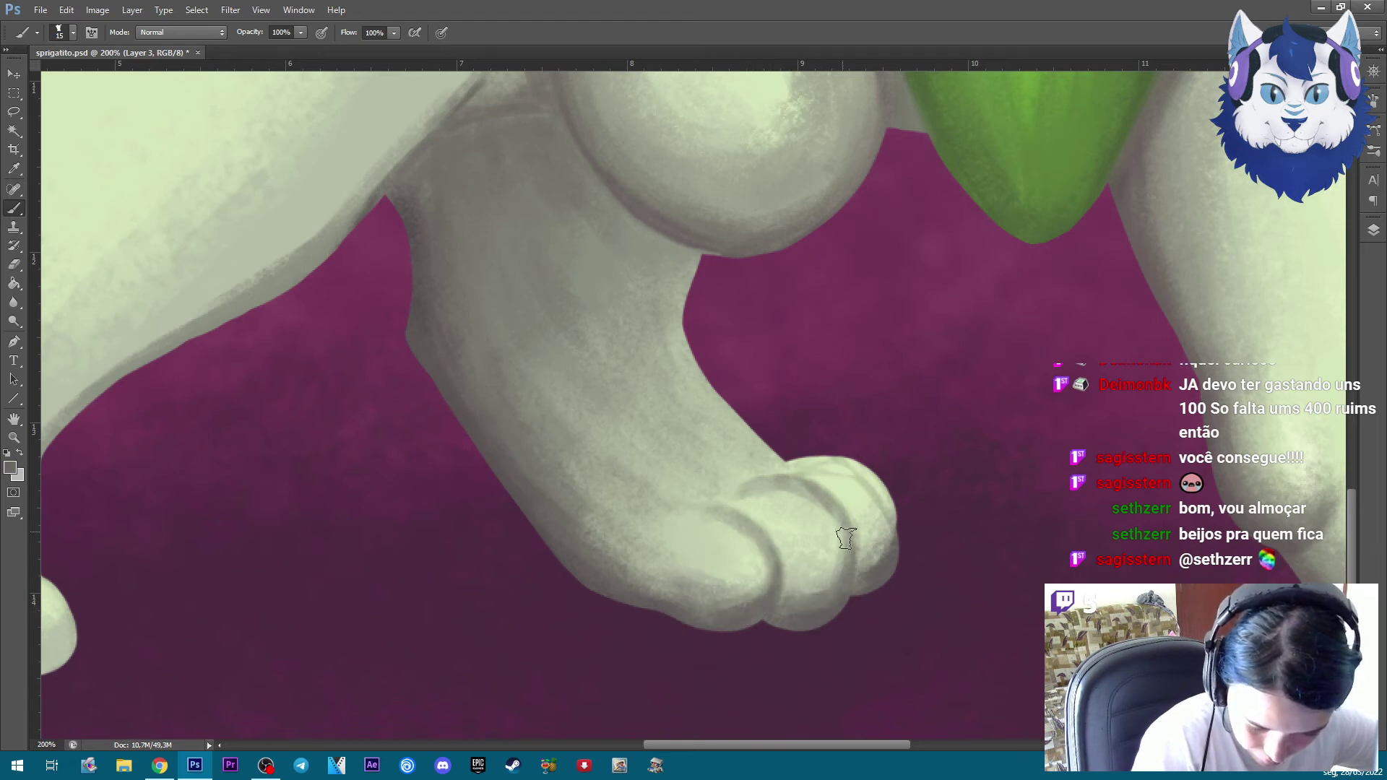
left_click(816, 482, "alt")
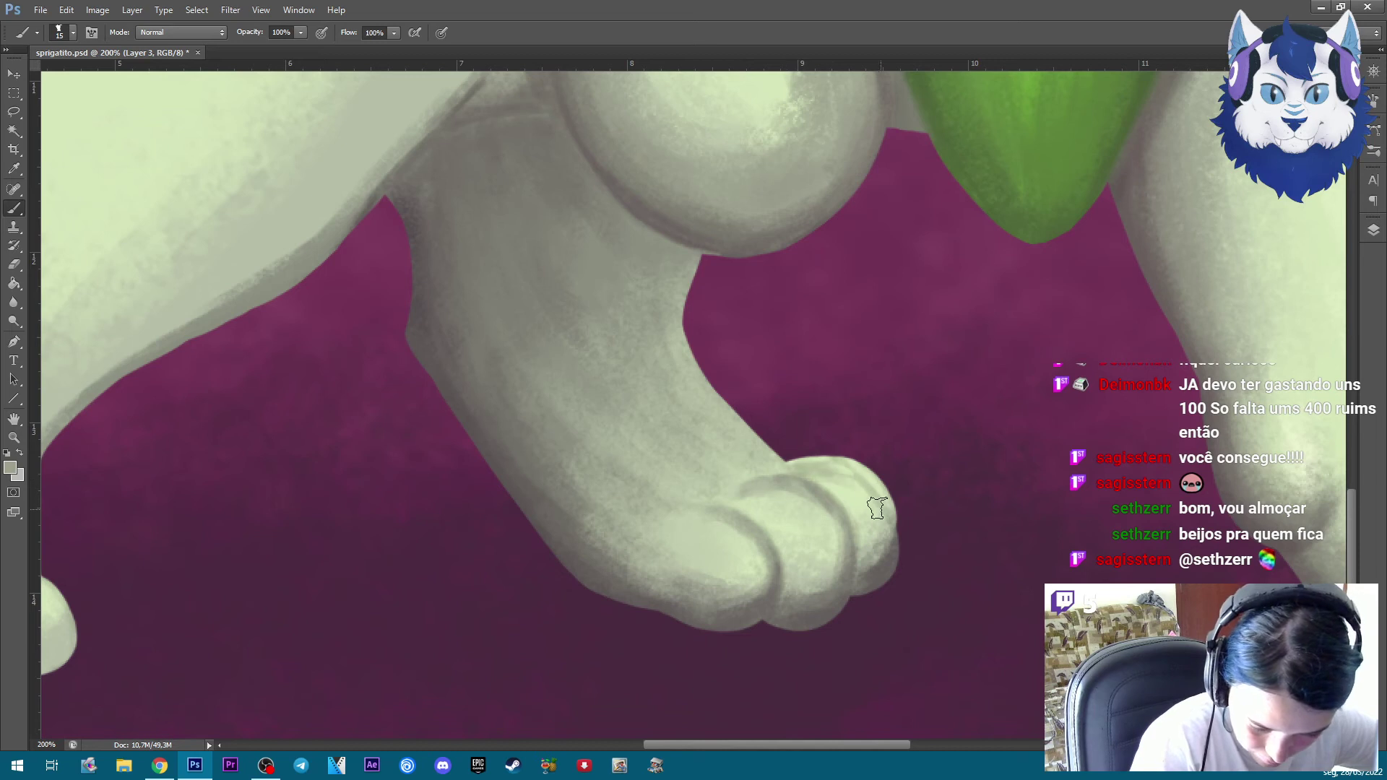
mouse_move(833, 474)
left_mouse_down()
mouse_move(893, 542)
mouse_move(794, 468)
mouse_move(864, 499)
left_mouse_up()
left_click(895, 563, "alt")
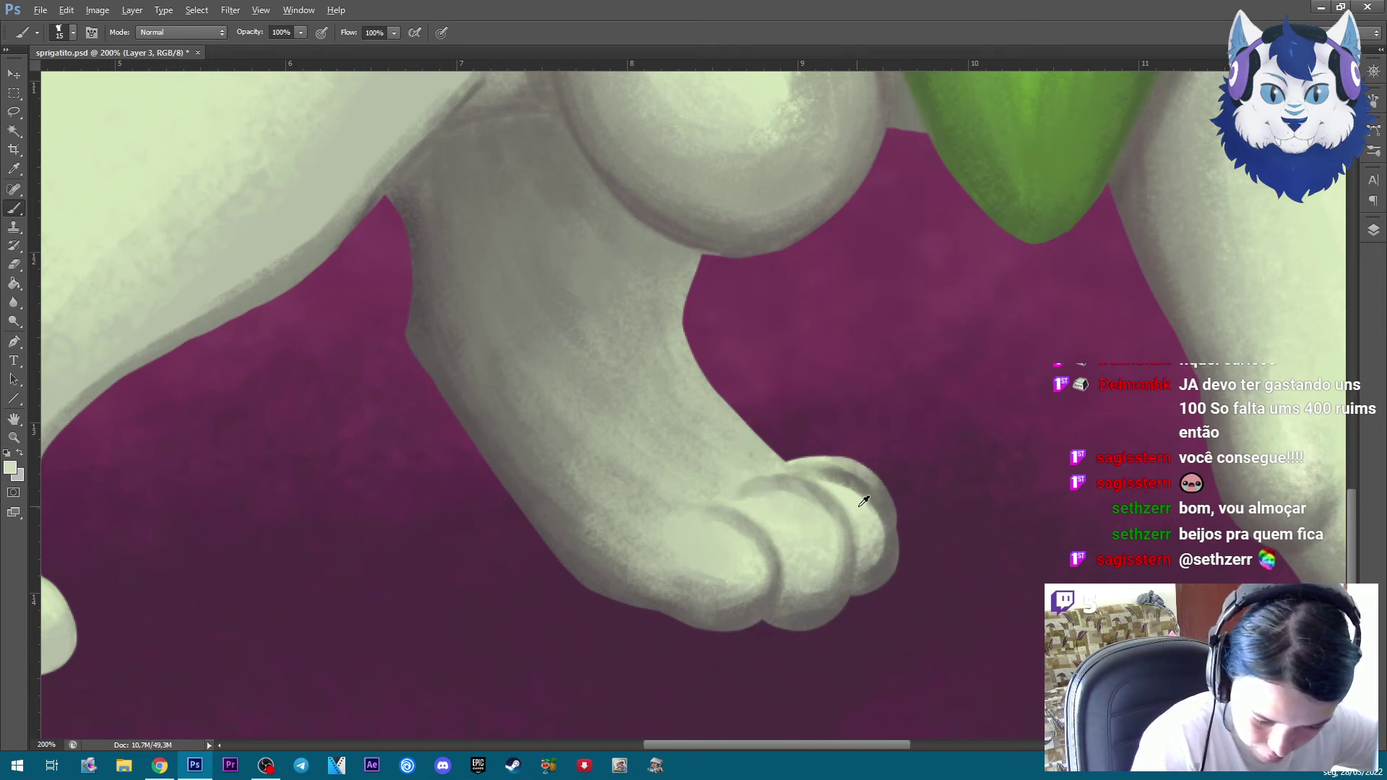
left_click(856, 560, "alt")
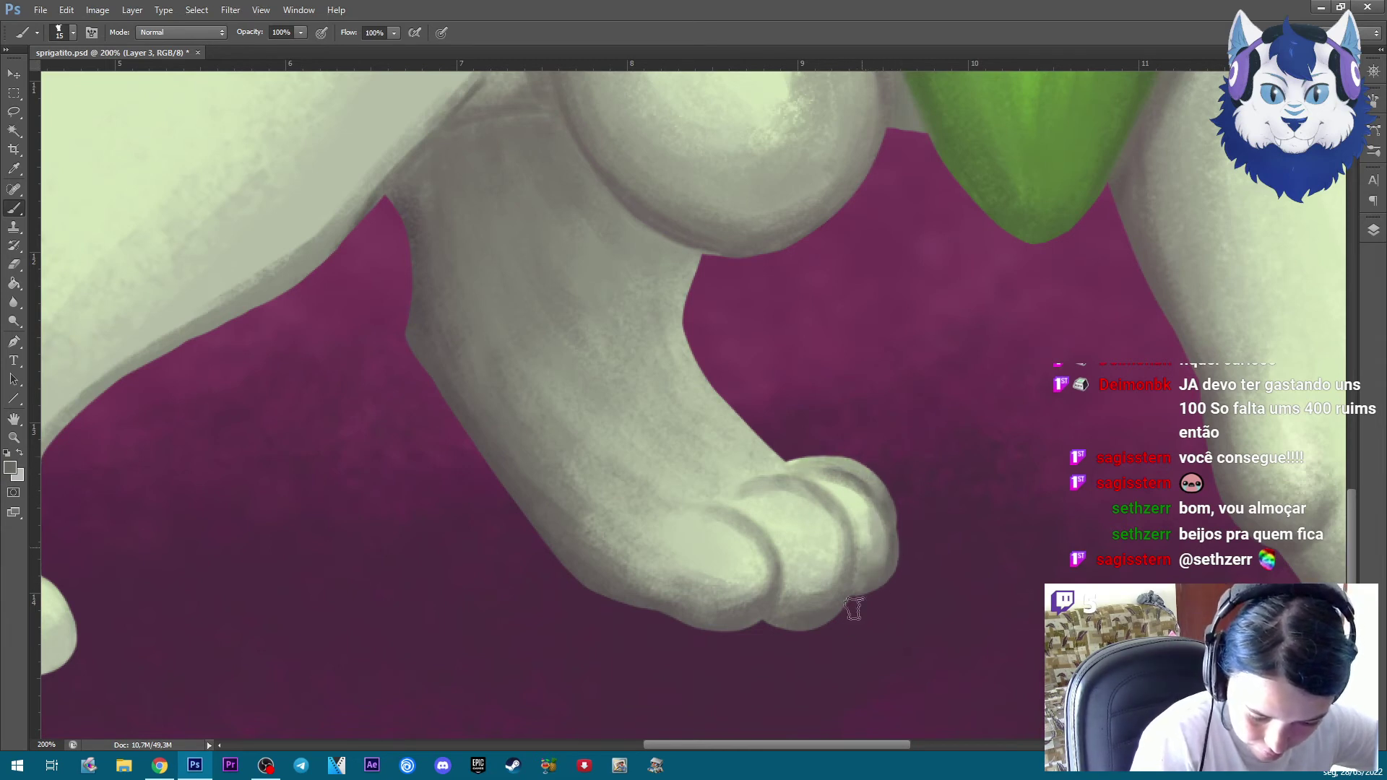
left_click_drag(892, 508, 845, 462)
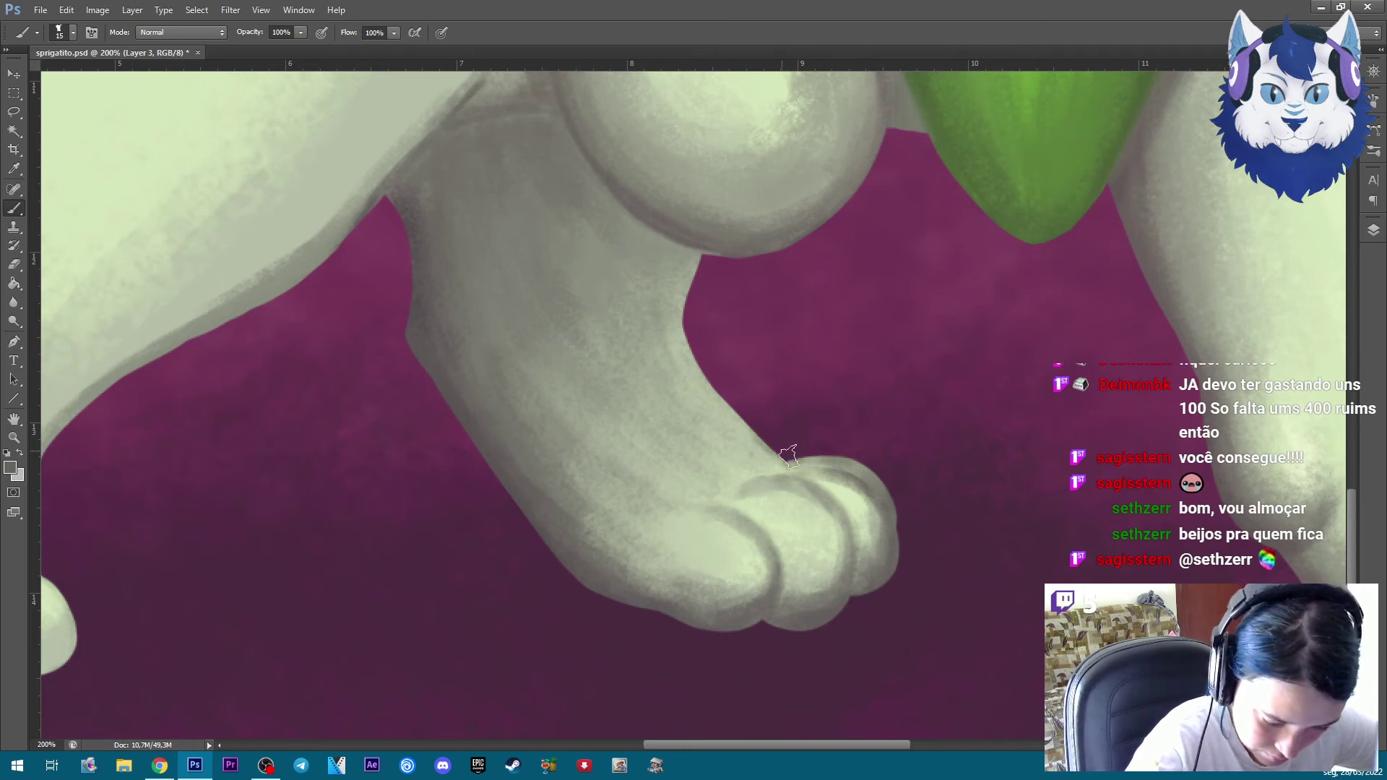
key("ctrl+minus")
key("ctrl+minus")
key("ctrl+minus")
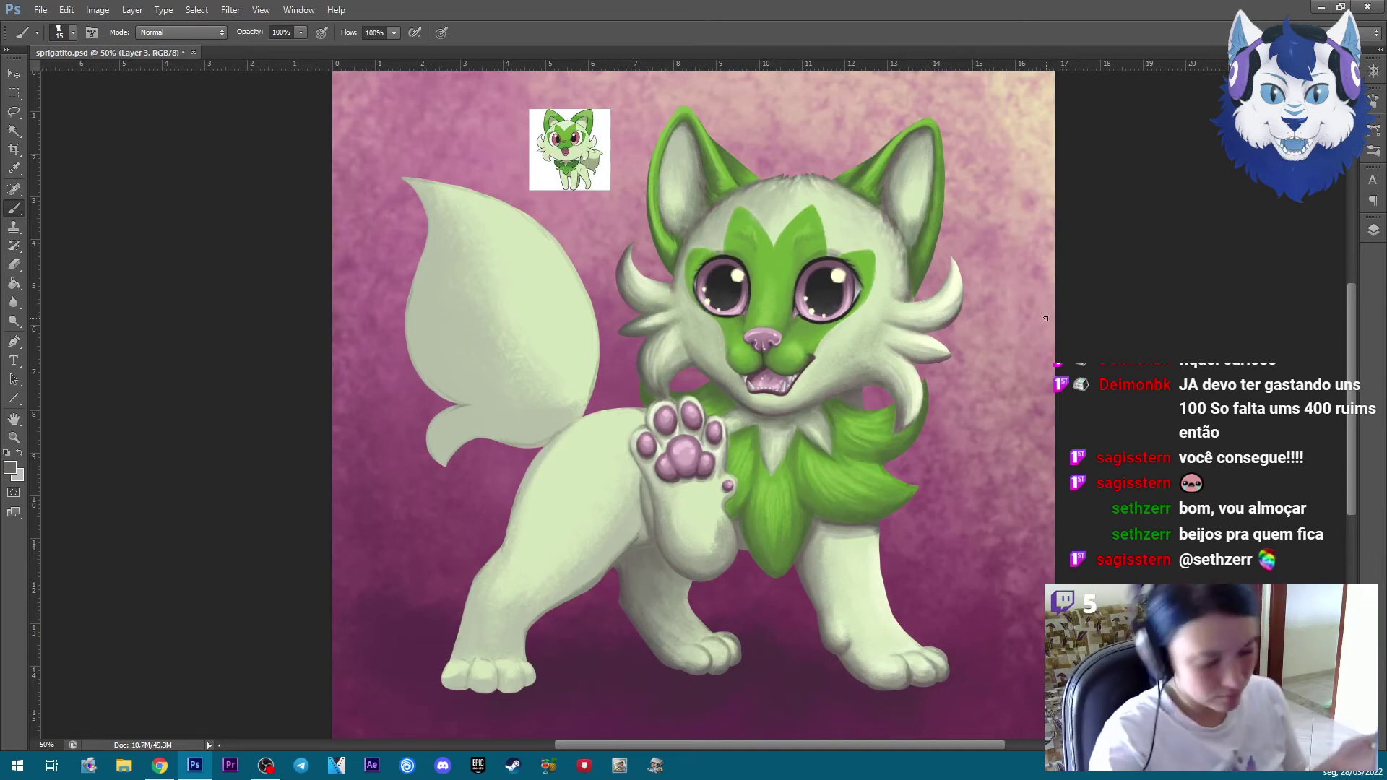
key("ctrl+plus")
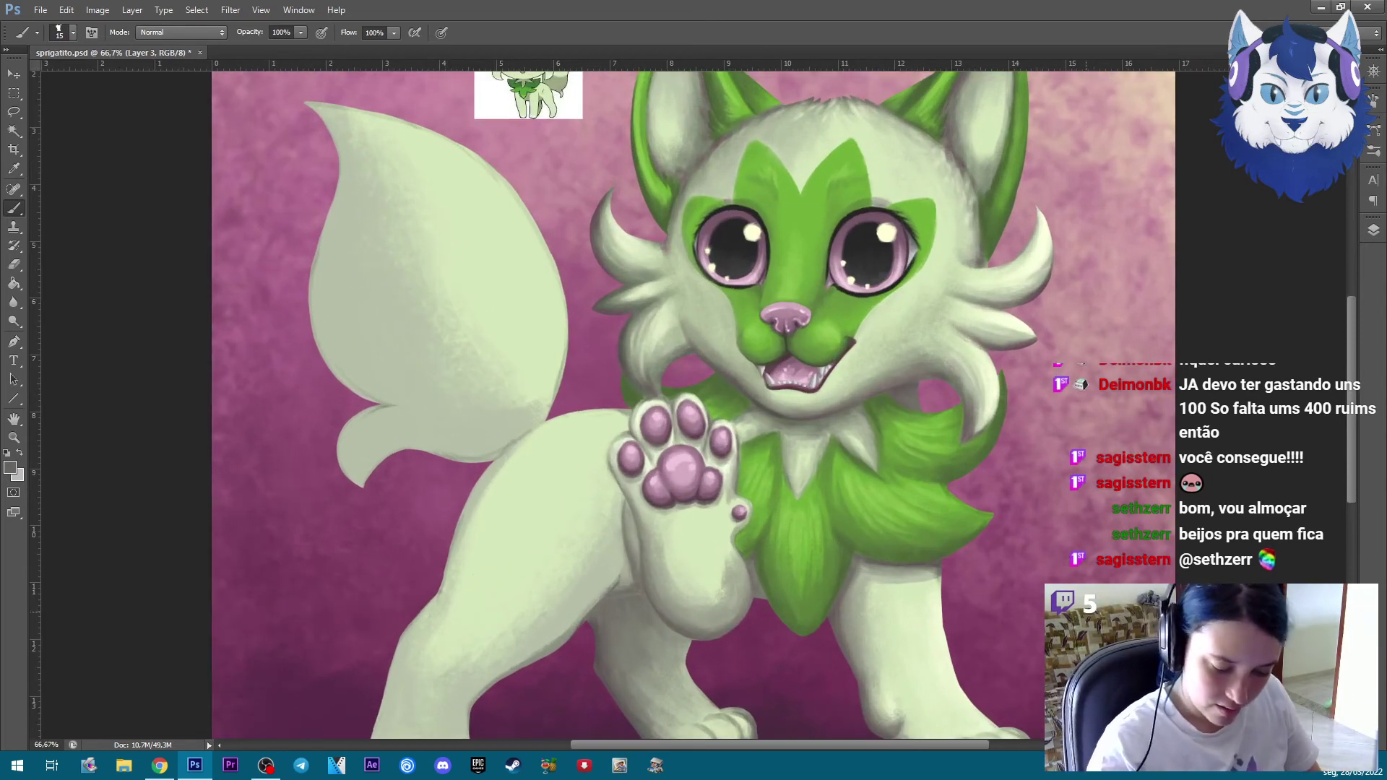
Pick the light green fur colour and enlarge the brush
scroll(687, 589, "down", 3)
left_click(687, 590, "alt")
key("bracketright")
key("bracketright")
key("bracketright")
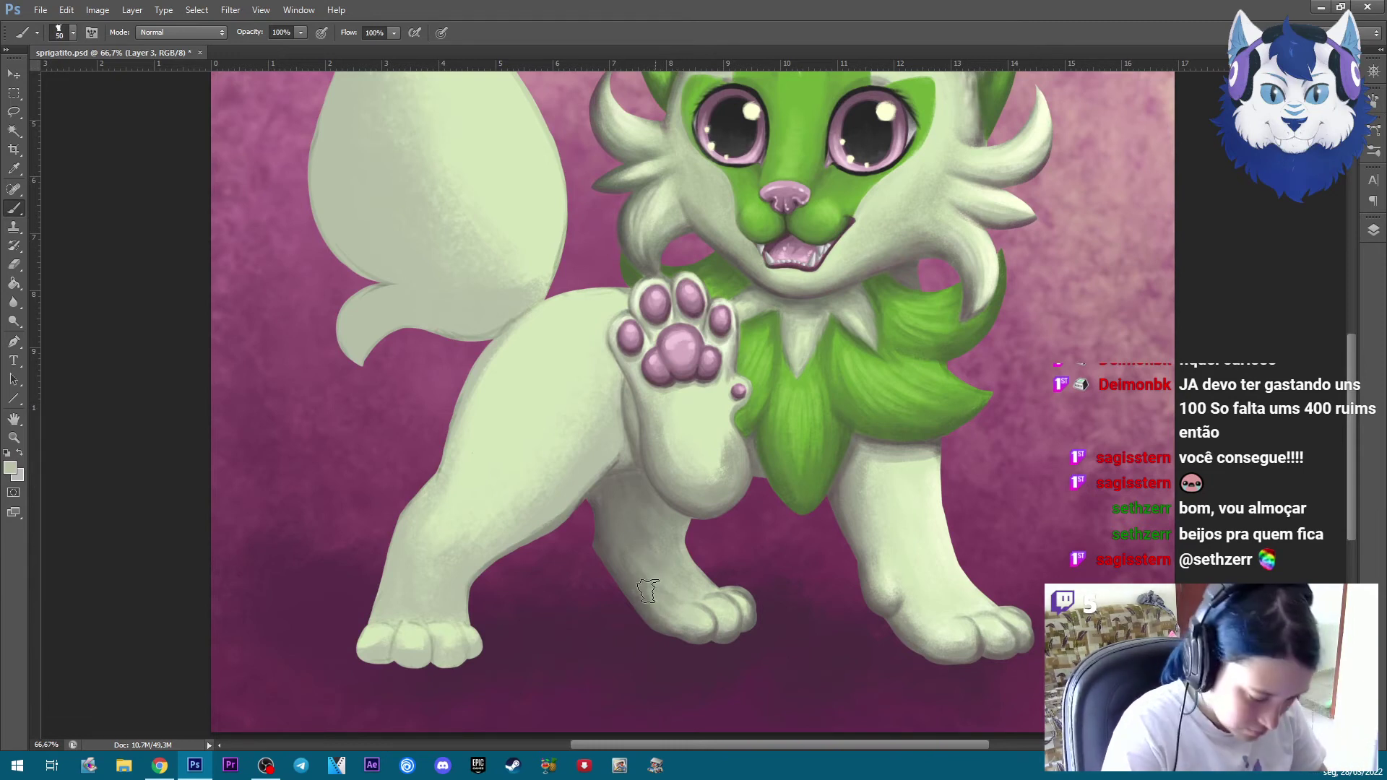
key("bracketright")
key("bracketright")
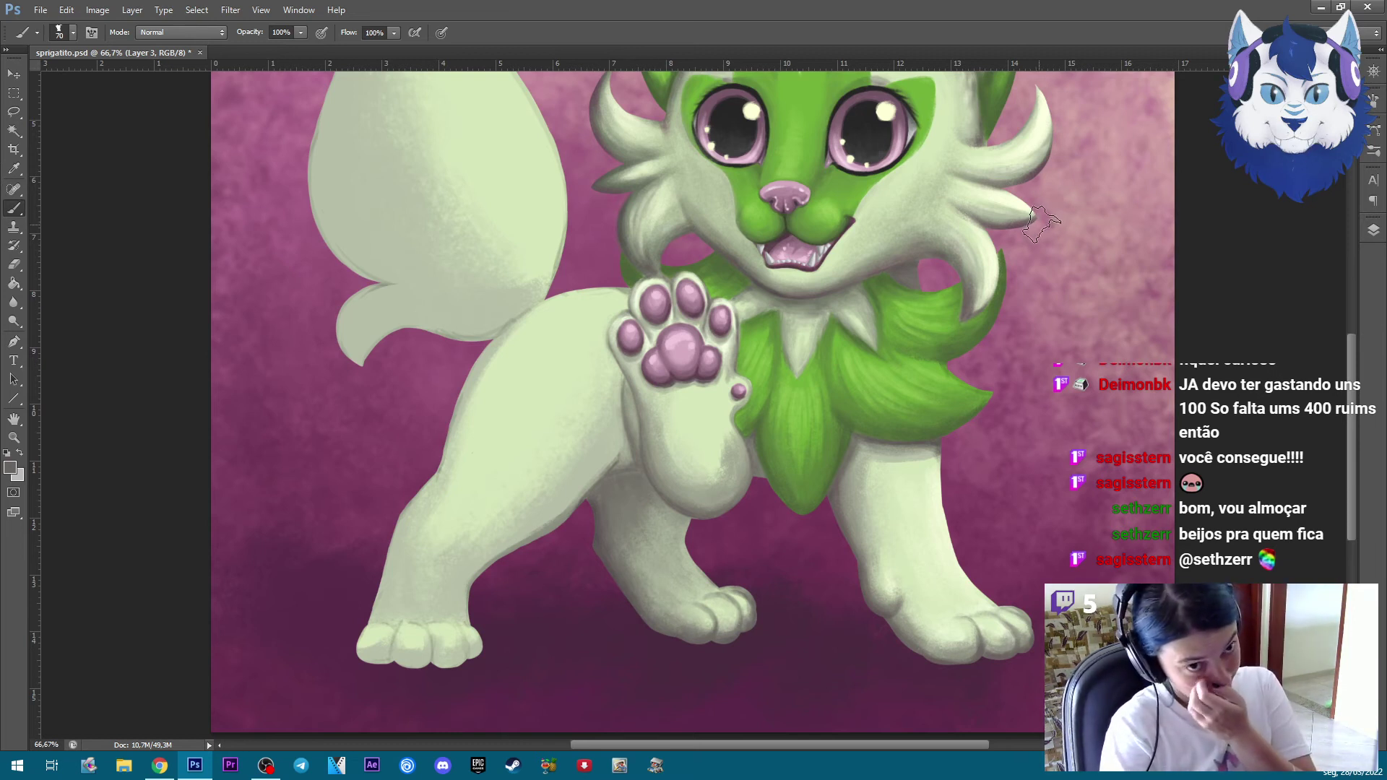
Save sprigatito.psd via File > Save, then zoom back in on the raised paw
left_click(41, 10)
left_click(58, 129)
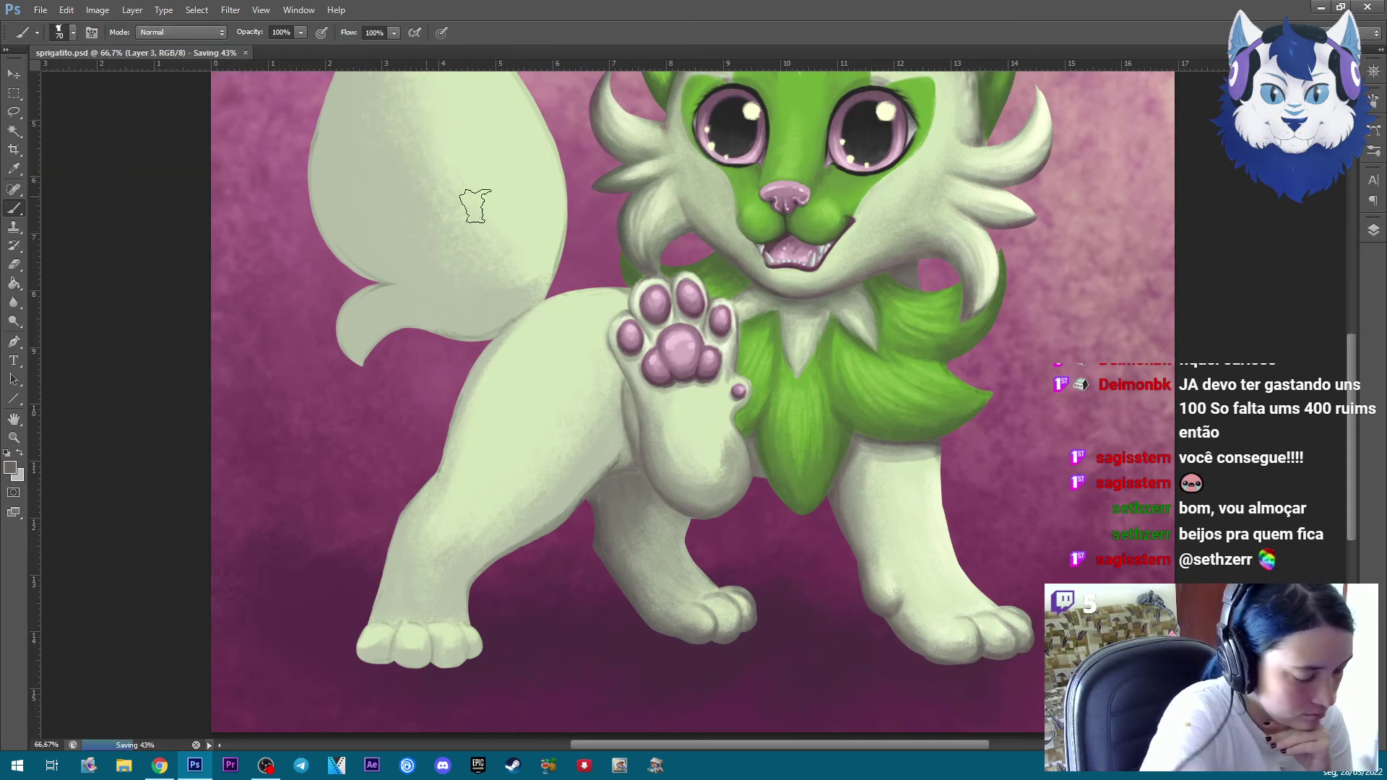
key("ctrl+minus")
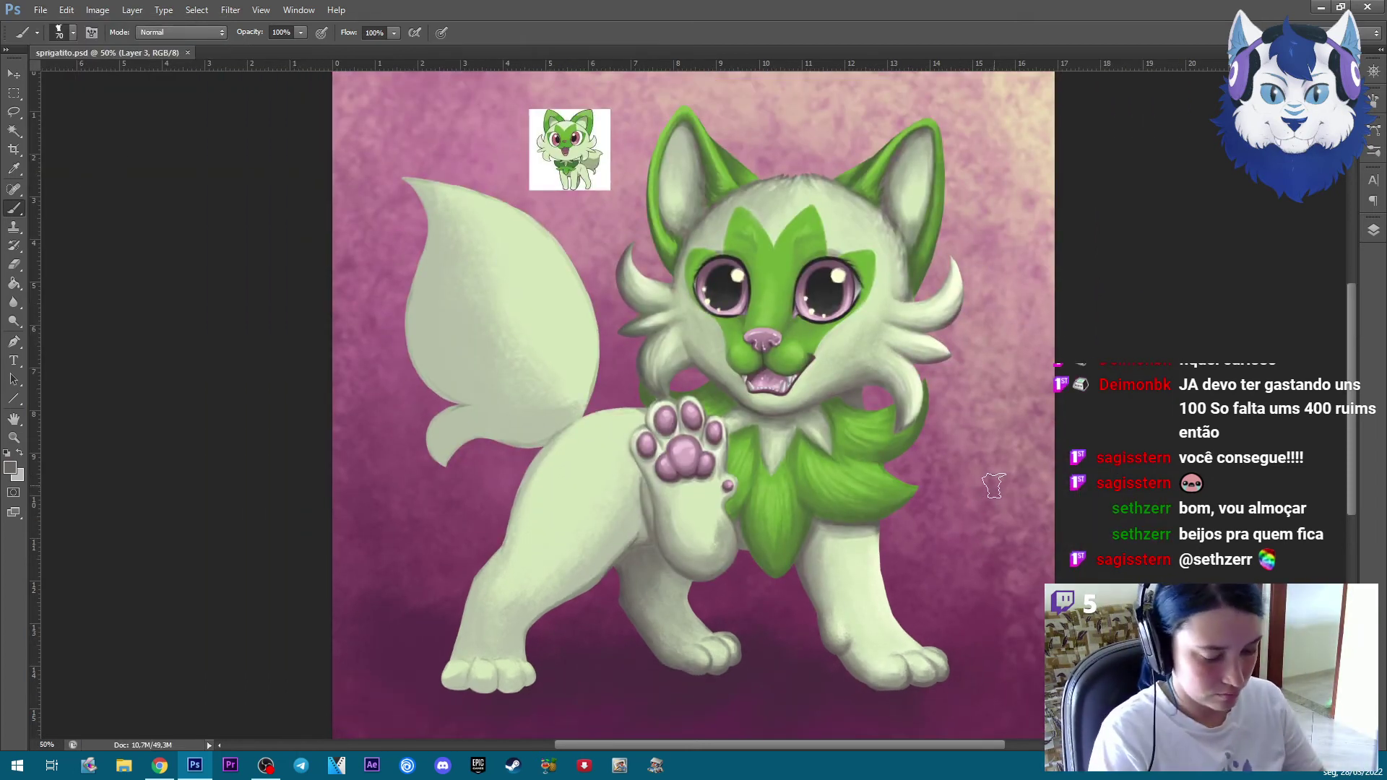
key("ctrl+plus")
key("ctrl+plus")
key("ctrl+plus")
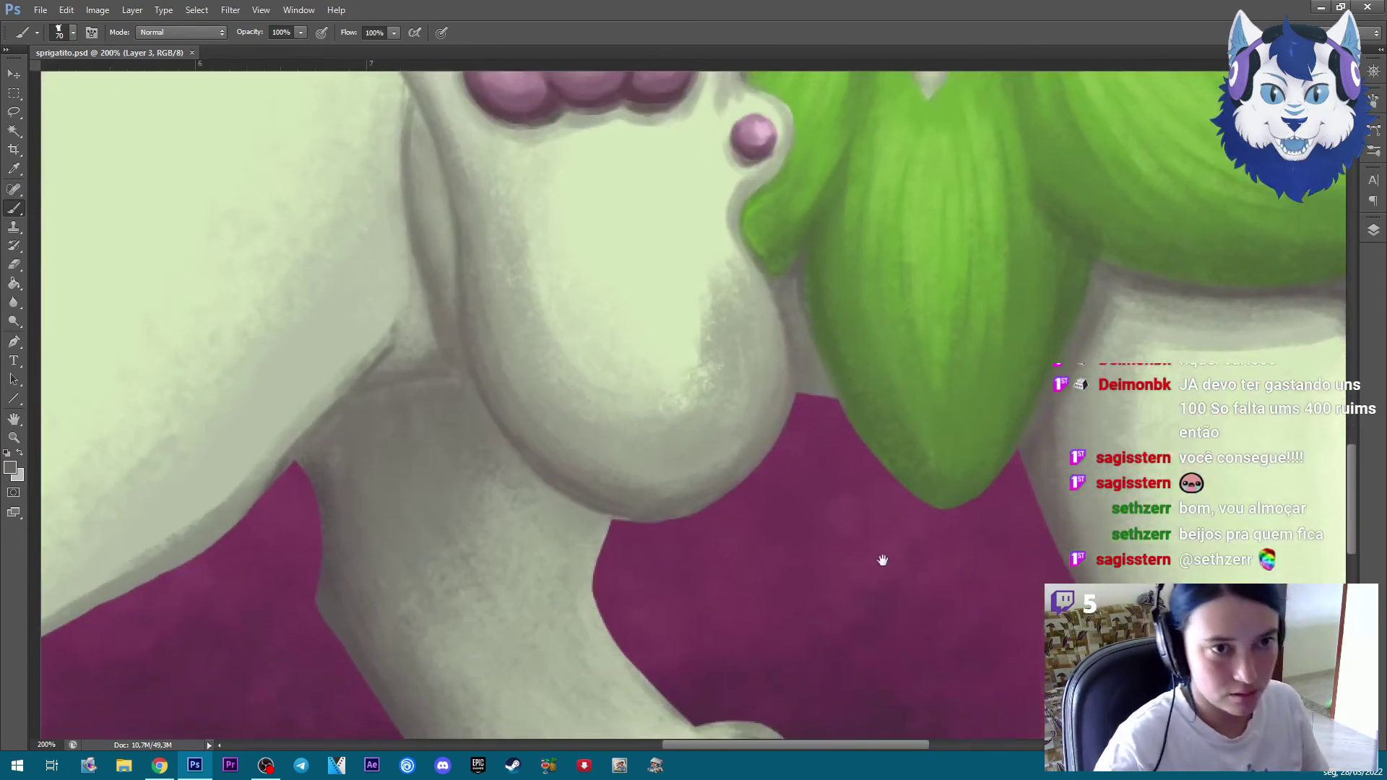
Paint small pale green highlights along the paw's top edge with a smaller brush
left_click_drag(883, 560, 925, 272)
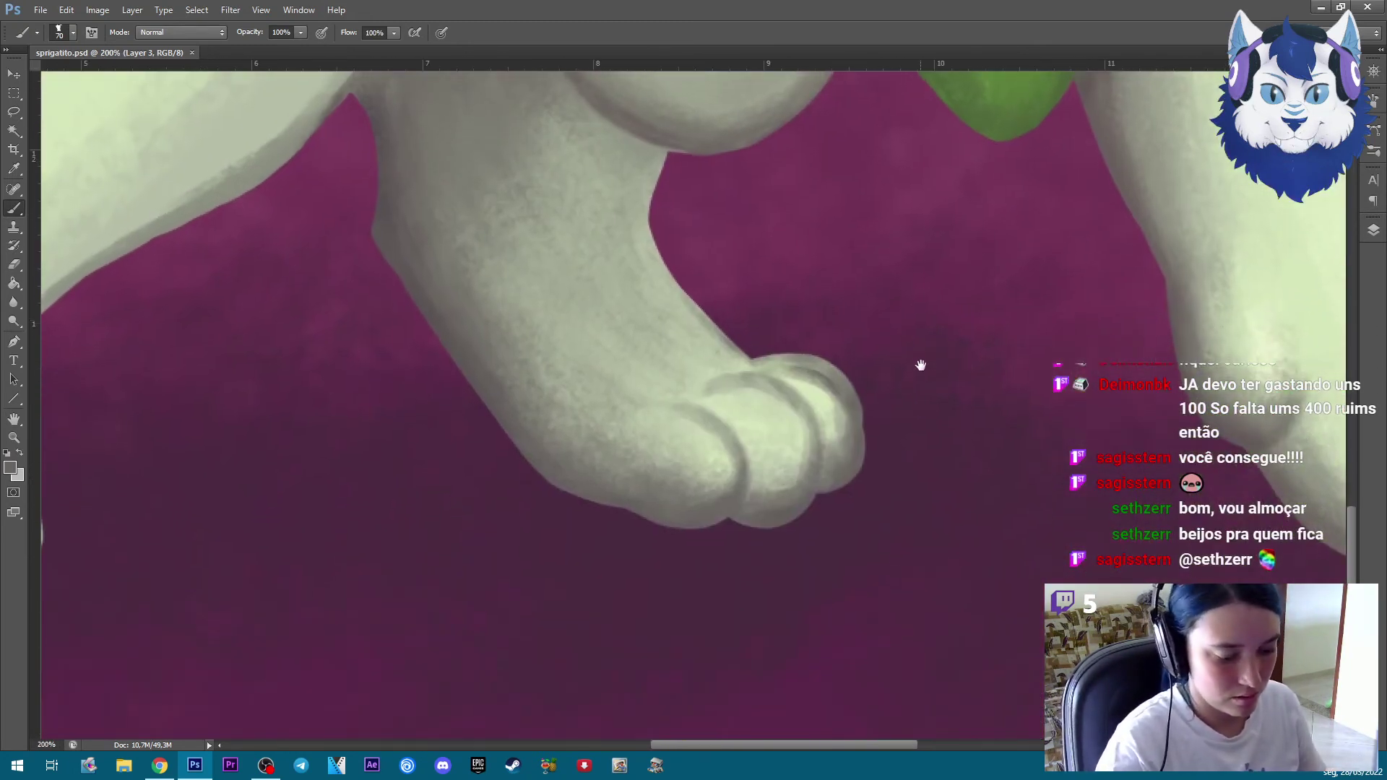
left_click(797, 417, "alt")
key("bracketleft")
key("bracketleft")
key("bracketleft")
key("bracketleft")
key("bracketleft")
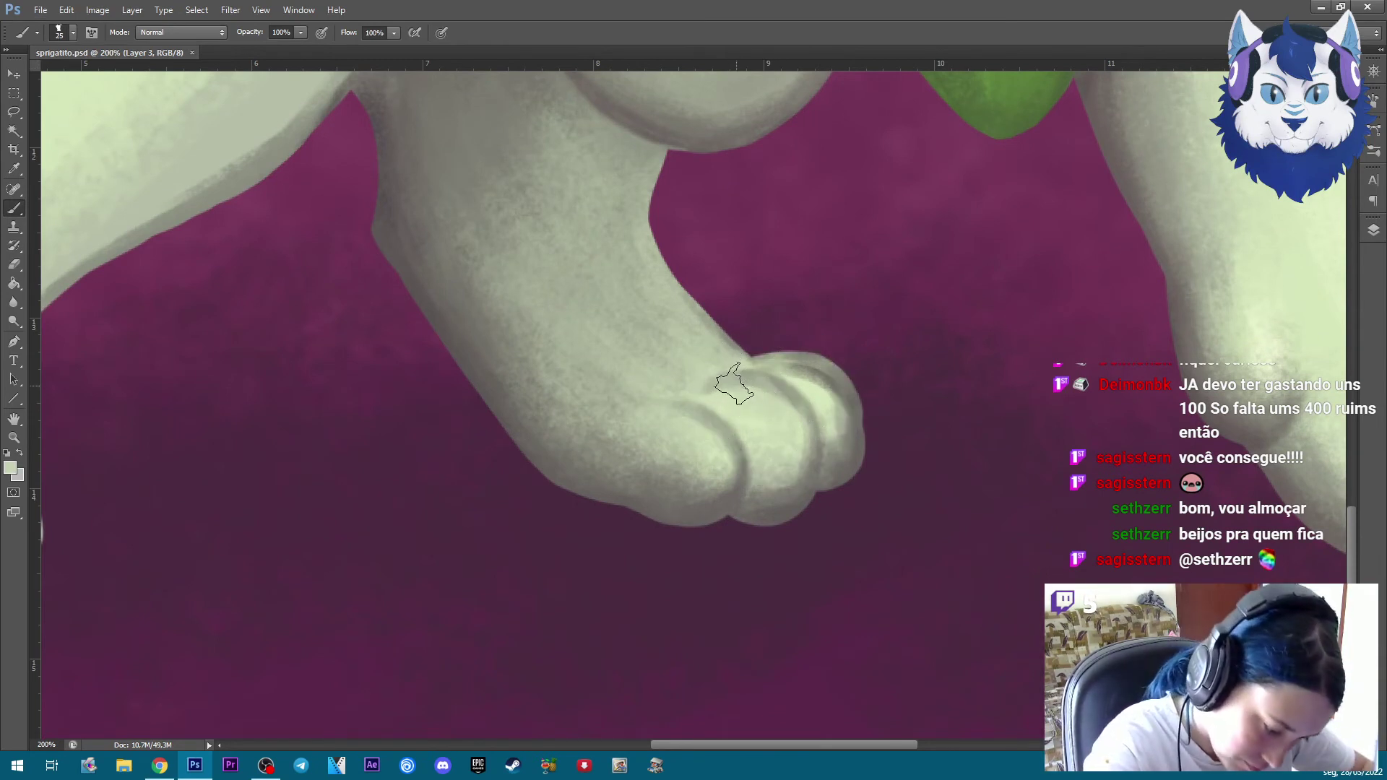
key("bracketleft")
left_click_drag(730, 387, 699, 385)
left_click_drag(814, 385, 792, 359)
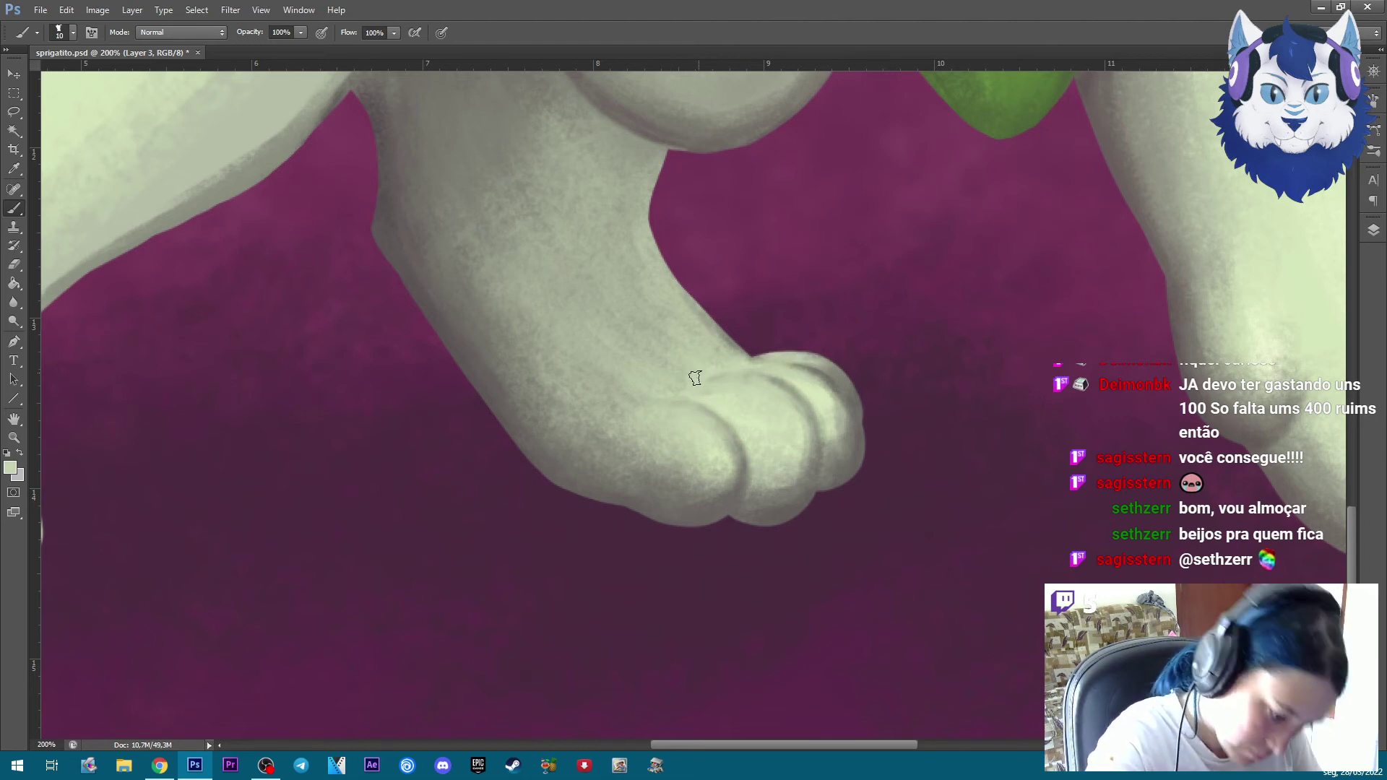
key("ctrl+minus")
key("ctrl+minus")
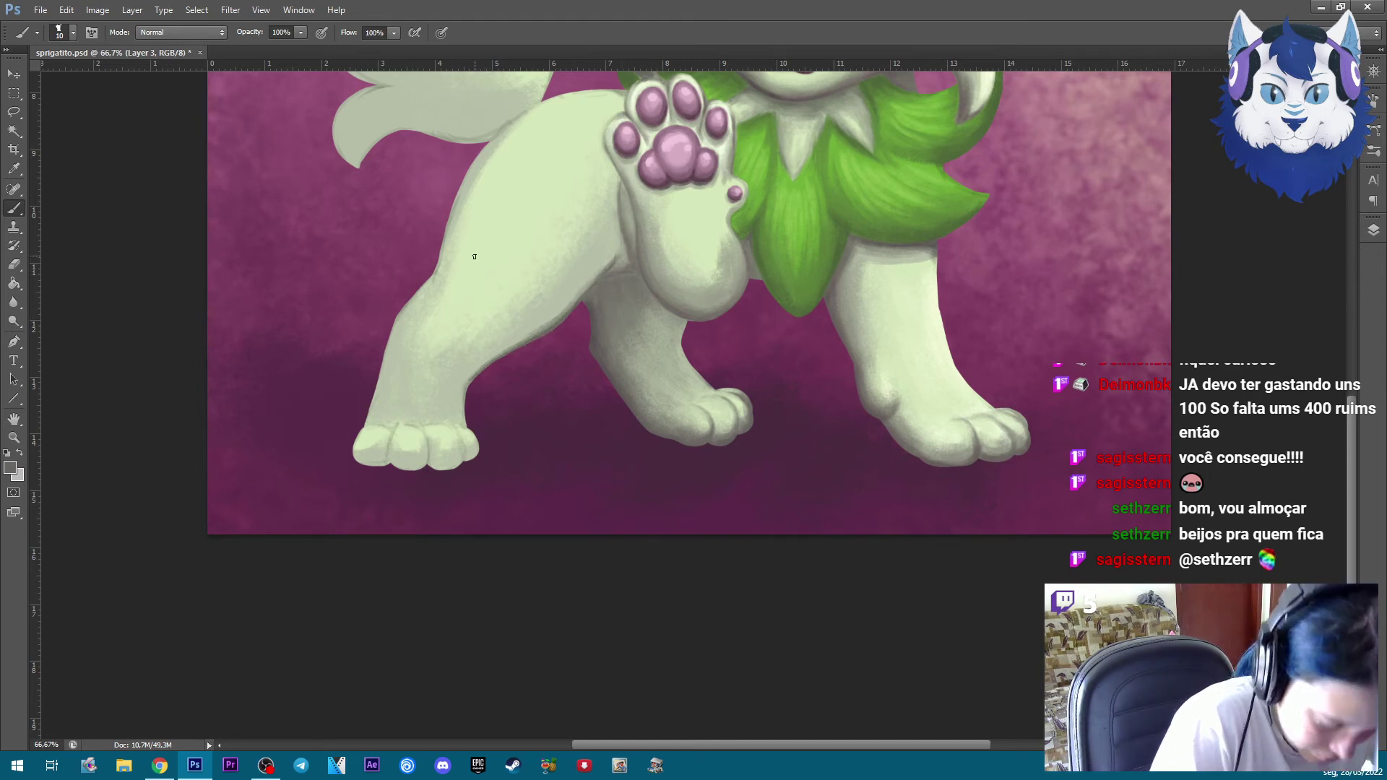
Darken the leg's left outline and lower-left edge with a sampled shadow colour
key("ctrl+plus")
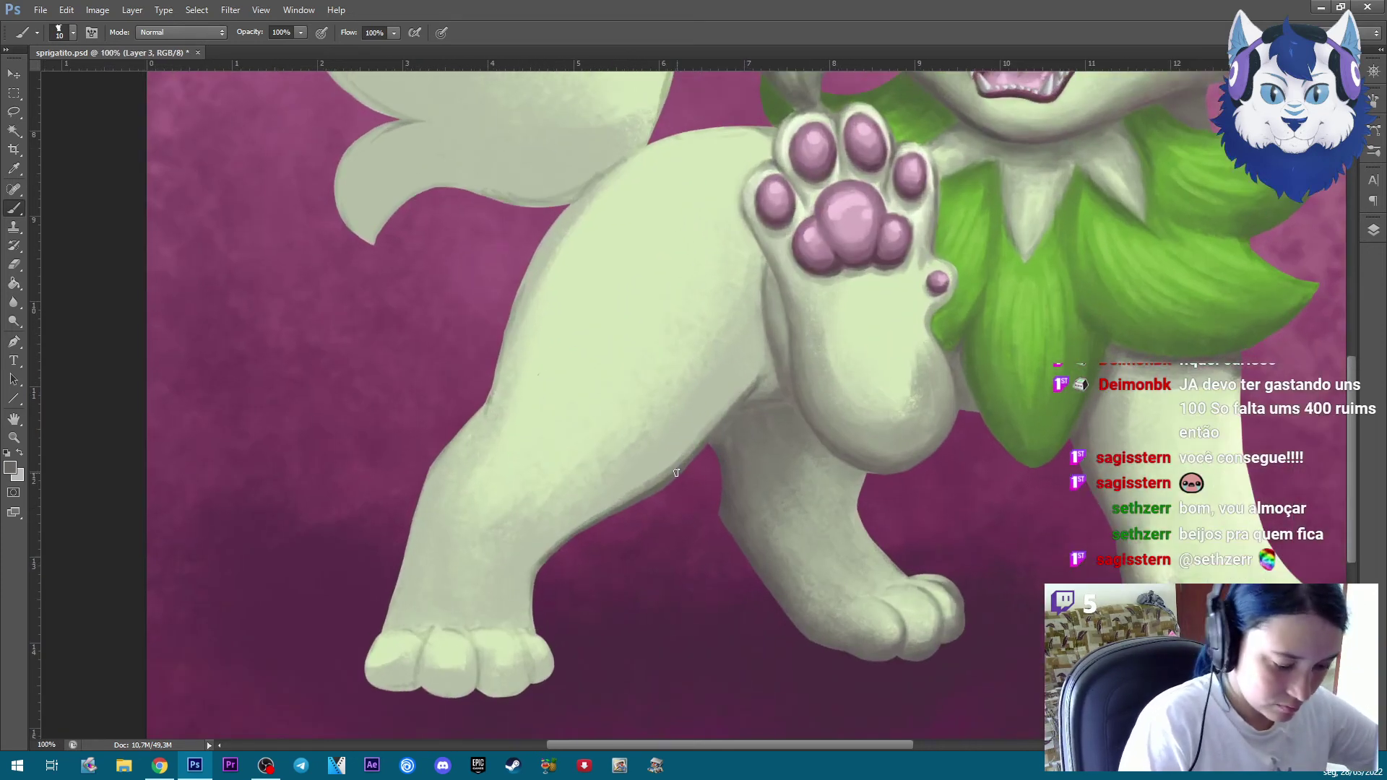
key("bracketright")
key("bracketright")
mouse_move(654, 143)
left_mouse_down()
mouse_move(494, 384)
mouse_move(385, 604)
left_mouse_up()
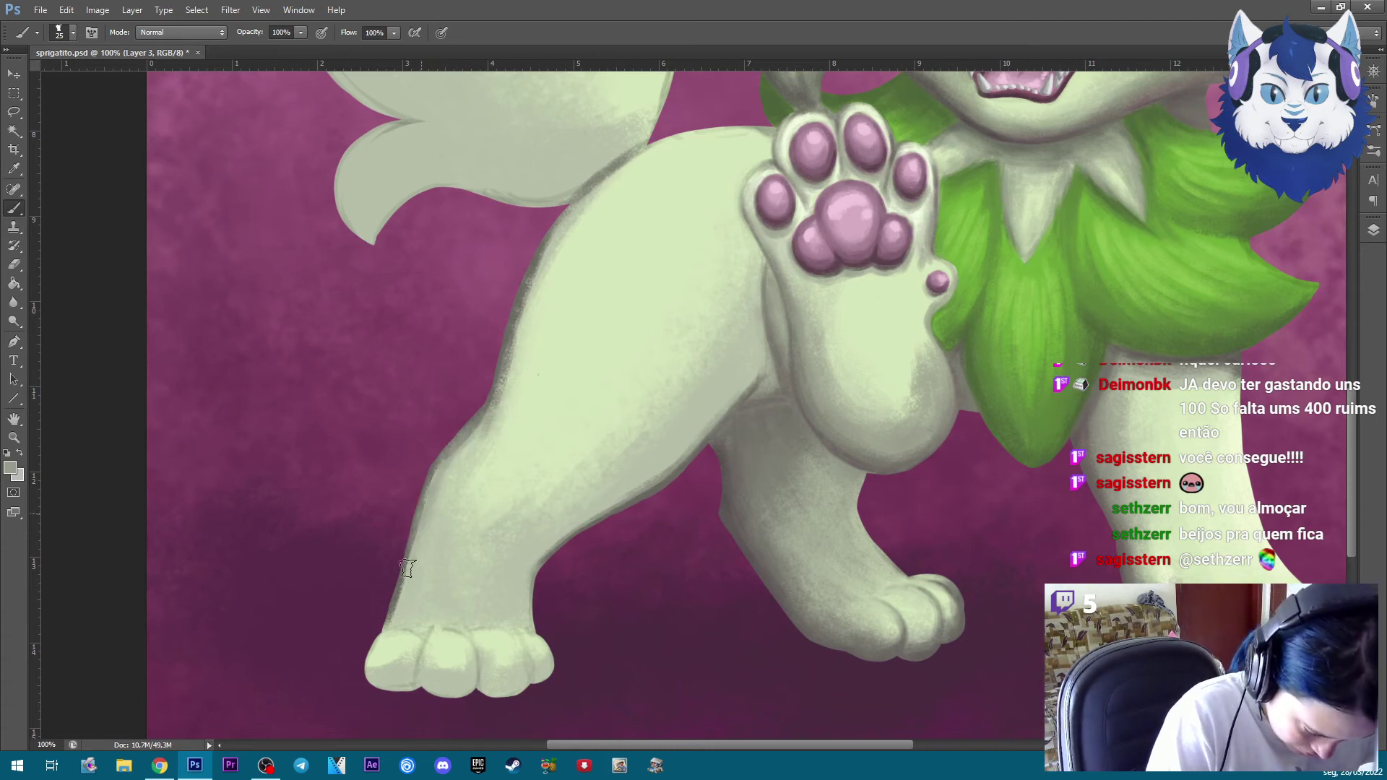
left_click(508, 336, "alt")
left_click_drag(498, 369, 382, 625)
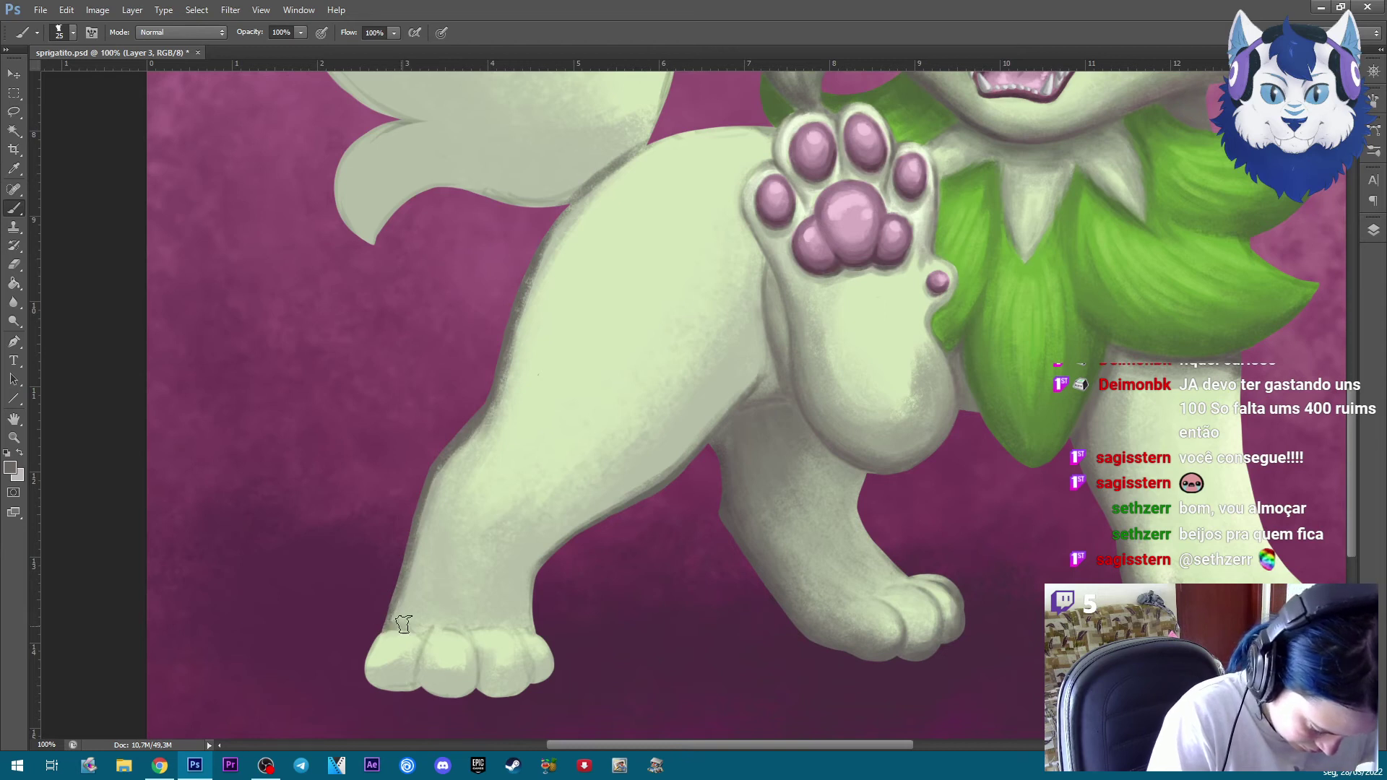
mouse_move(392, 600)
left_mouse_down()
mouse_move(428, 631)
mouse_move(418, 573)
left_mouse_up()
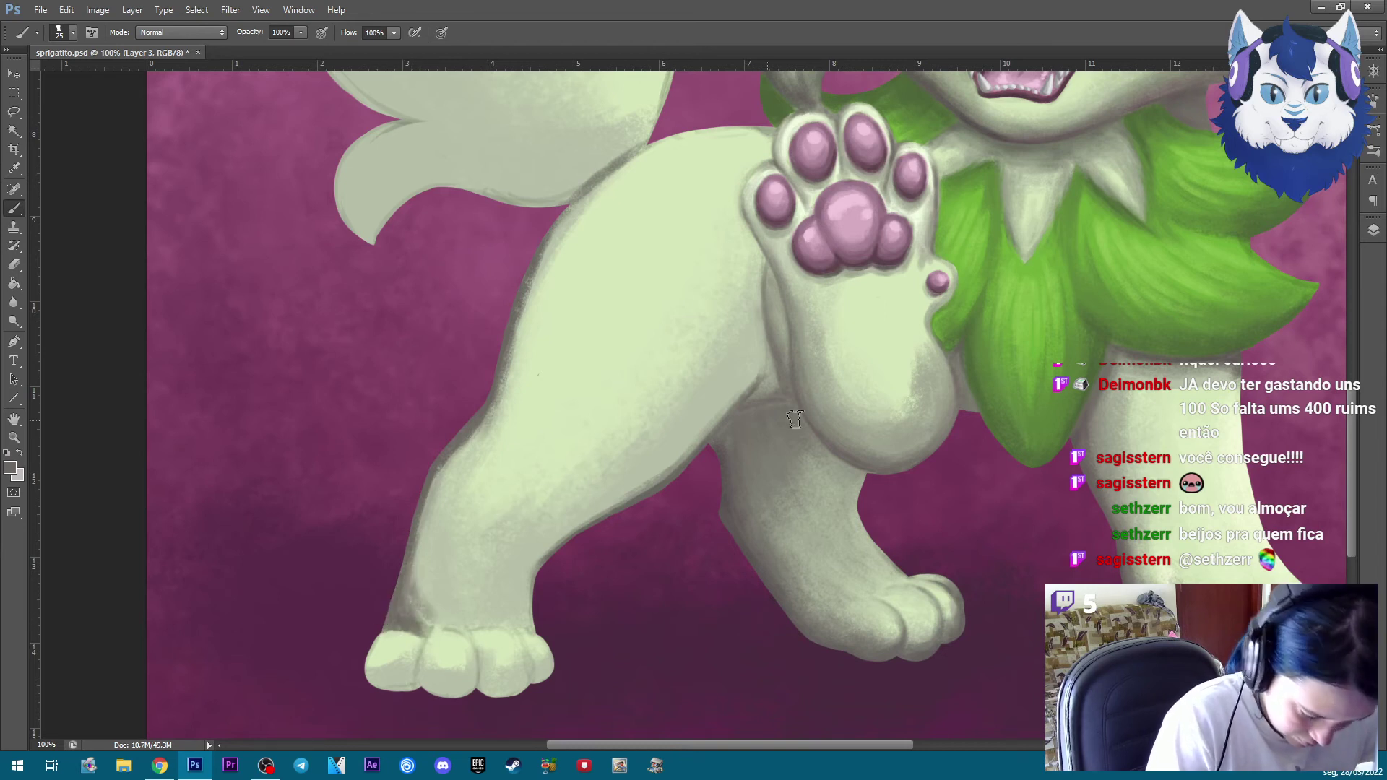
Shade the top of the foot, then soften and repaint the leg's upper-left outline
left_click(742, 441, "alt")
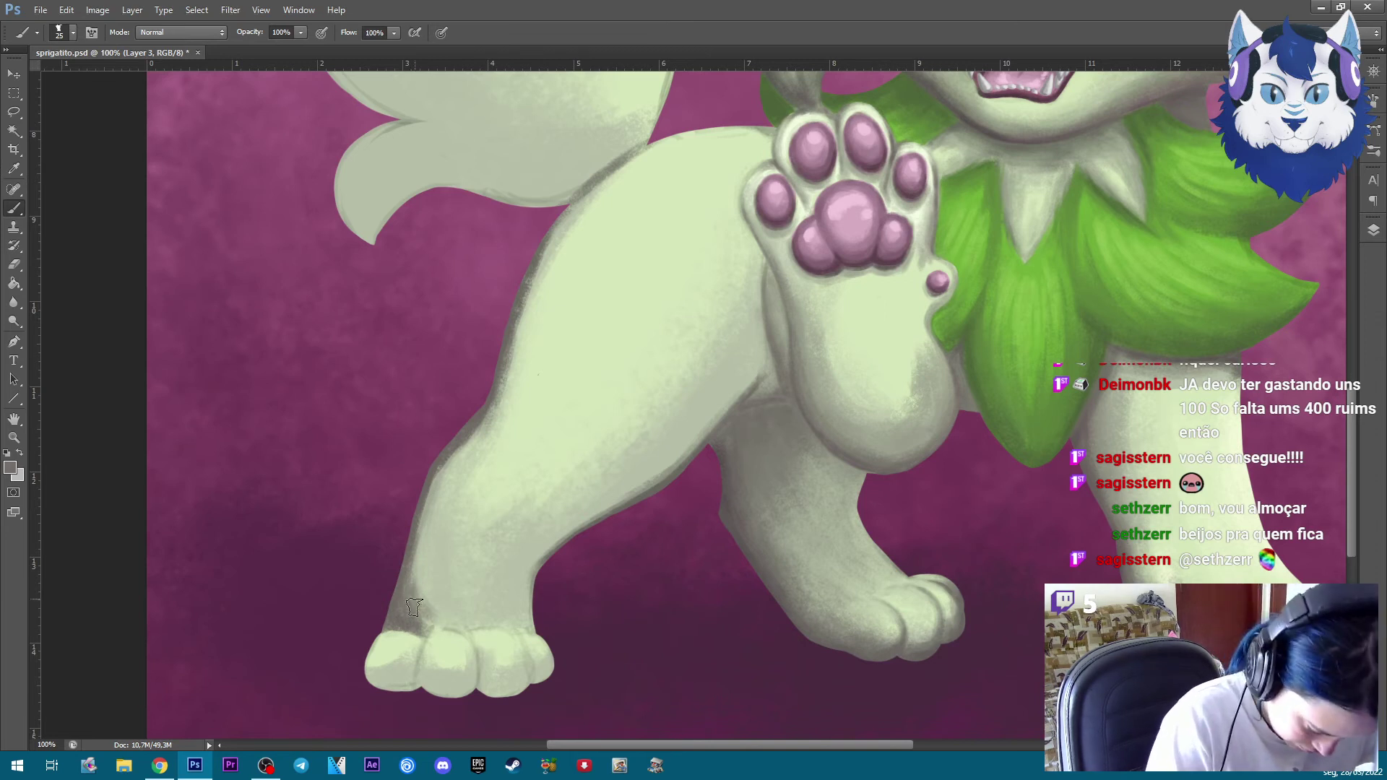
mouse_move(442, 623)
left_mouse_down()
mouse_move(496, 609)
mouse_move(542, 623)
left_mouse_up()
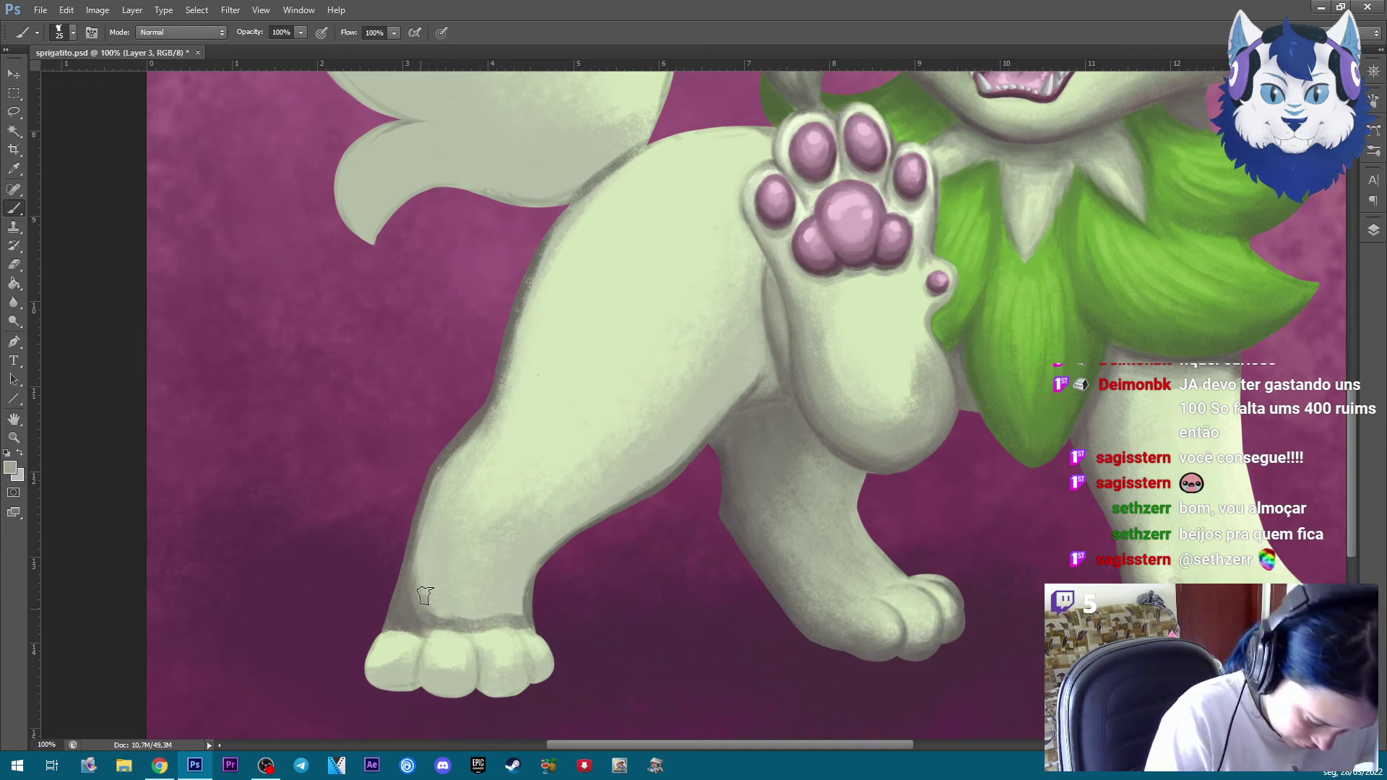
left_click_drag(463, 610, 518, 615)
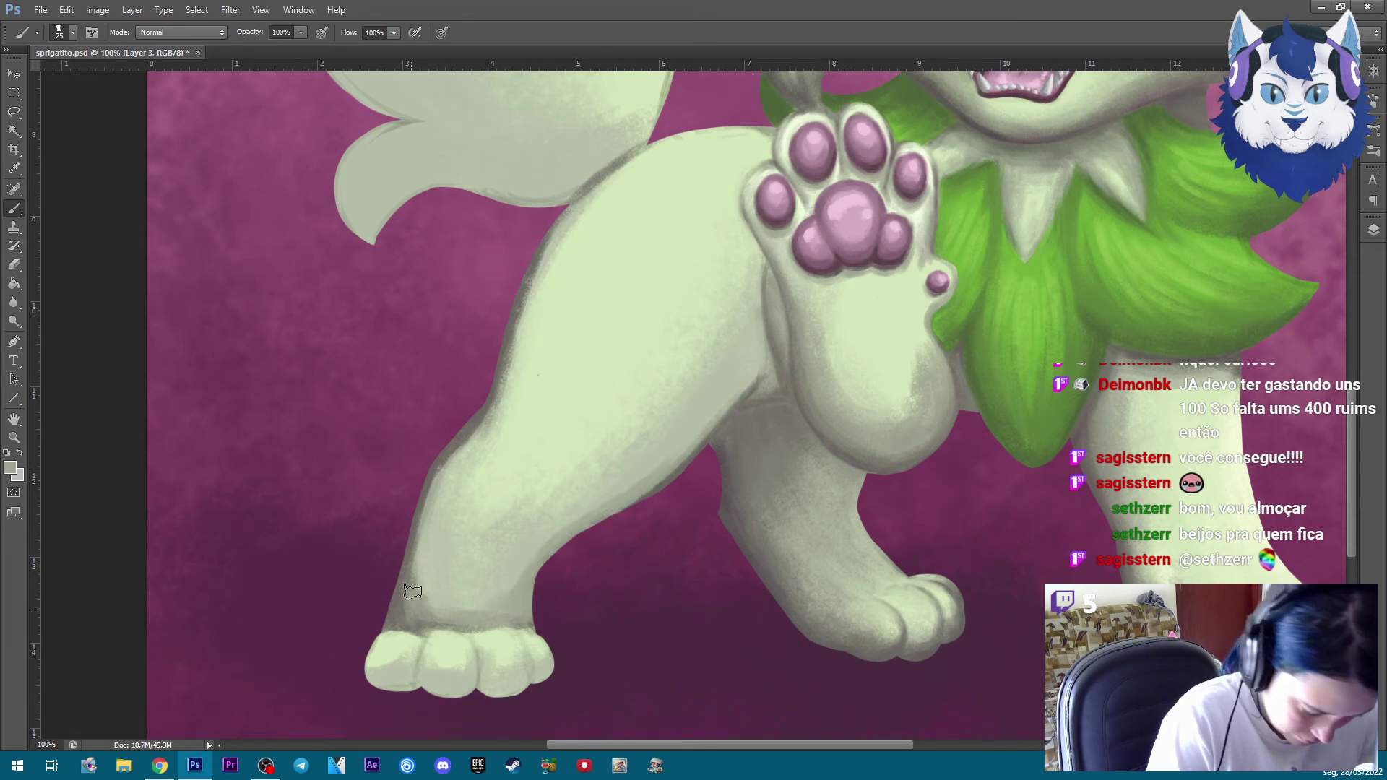
left_click_drag(470, 433, 431, 499)
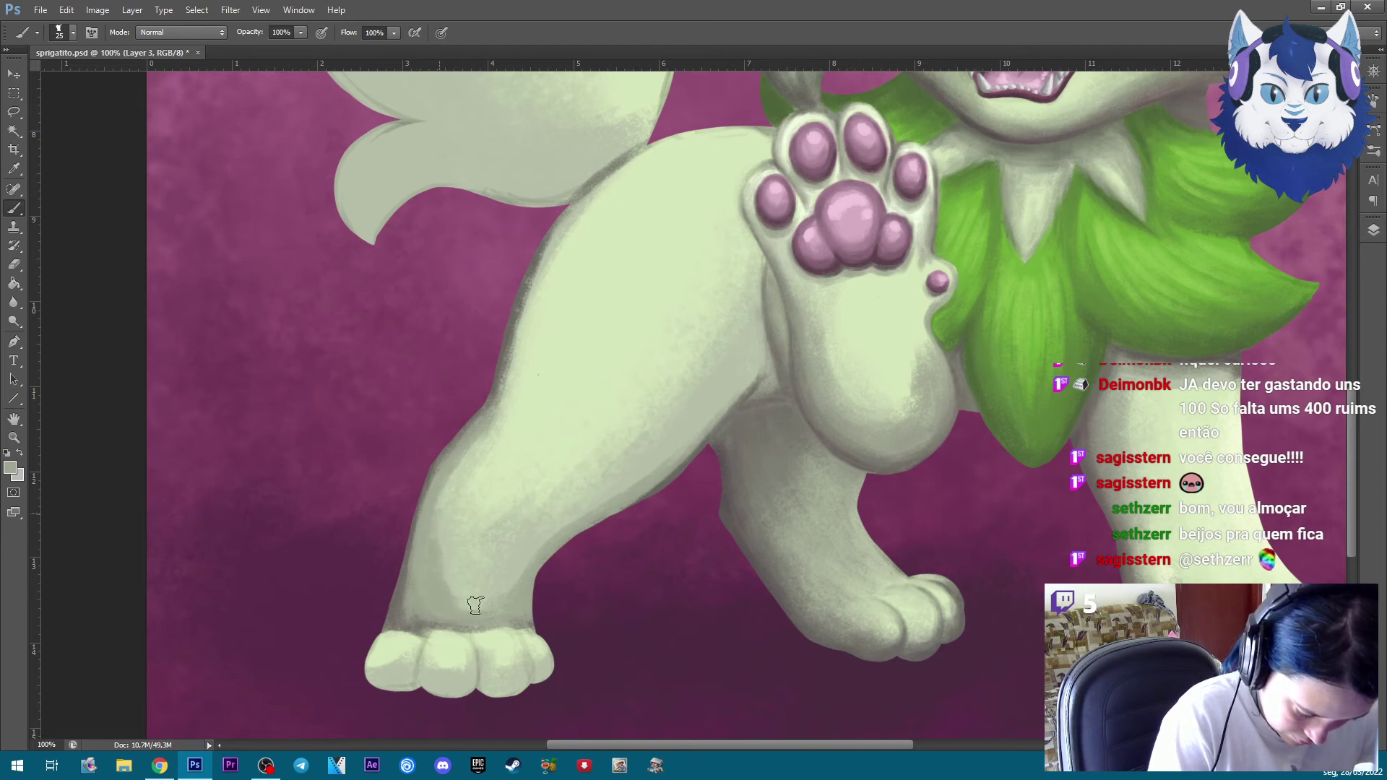
mouse_move(648, 152)
left_mouse_down()
mouse_move(526, 309)
mouse_move(529, 283)
mouse_move(697, 124)
mouse_move(592, 195)
mouse_move(499, 394)
left_mouse_up()
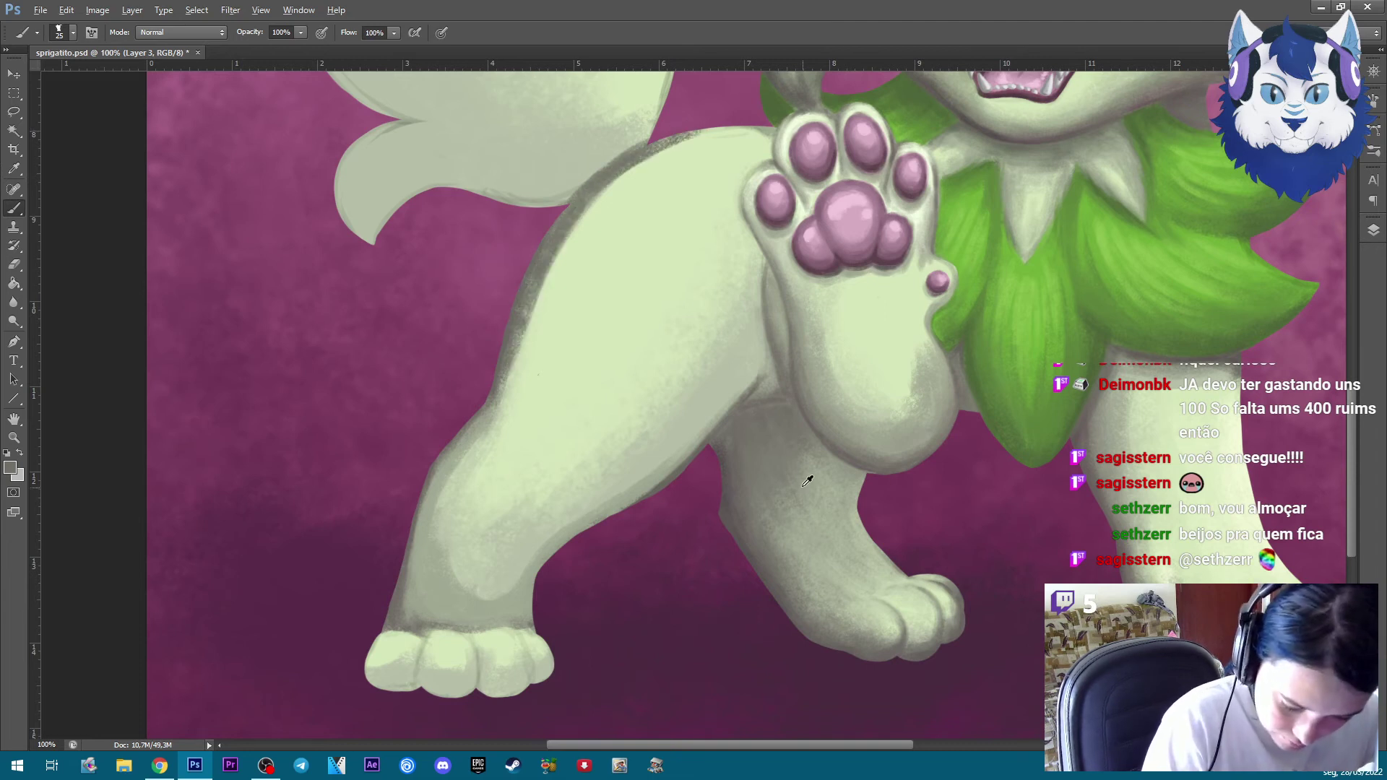
Repaint and smooth the upper-left outline of the near hind leg
mouse_move(712, 123)
left_mouse_down()
mouse_move(635, 176)
mouse_move(538, 285)
left_mouse_up()
mouse_move(592, 203)
left_mouse_down()
mouse_move(571, 235)
mouse_move(576, 210)
left_mouse_up()
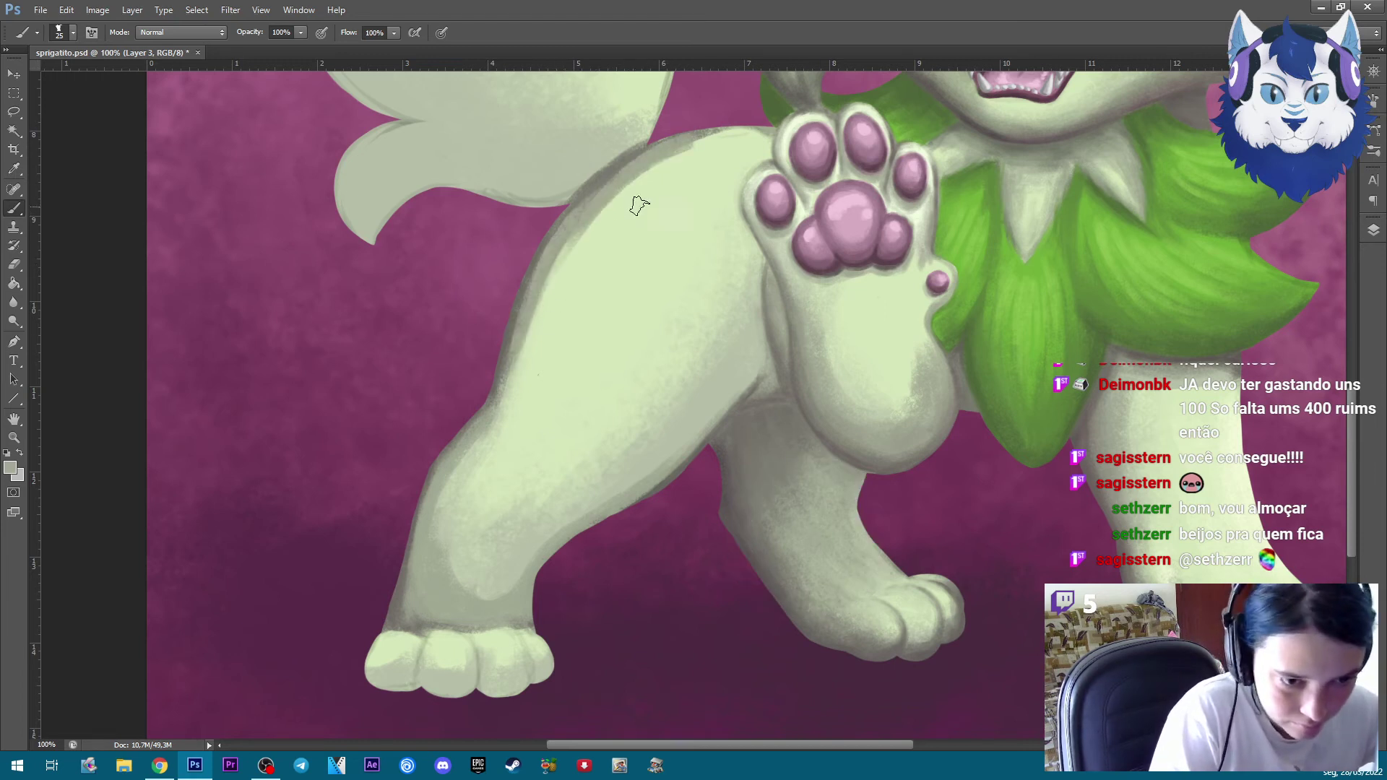
mouse_move(630, 183)
left_mouse_down()
mouse_move(567, 232)
mouse_move(476, 411)
left_mouse_up()
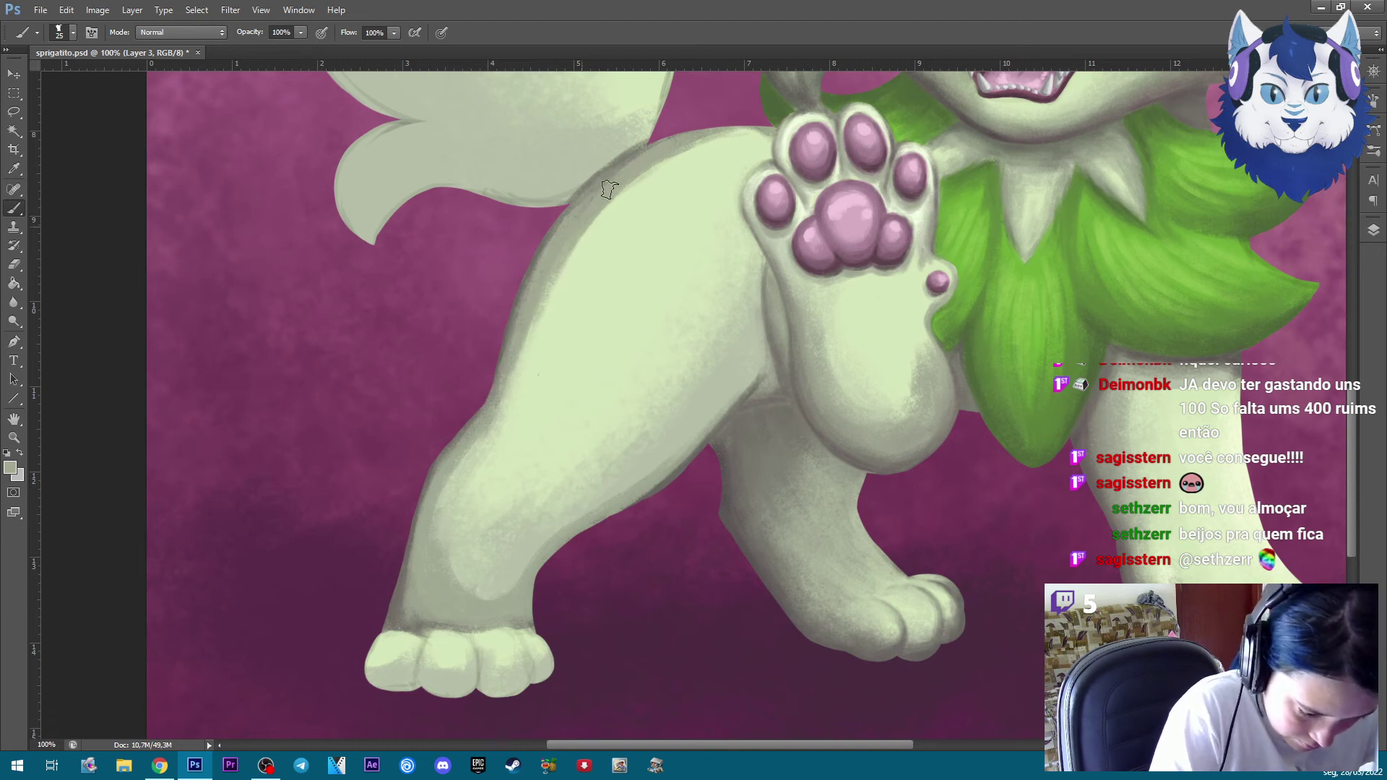
left_click_drag(538, 270, 492, 372)
left_click_drag(535, 296, 561, 270)
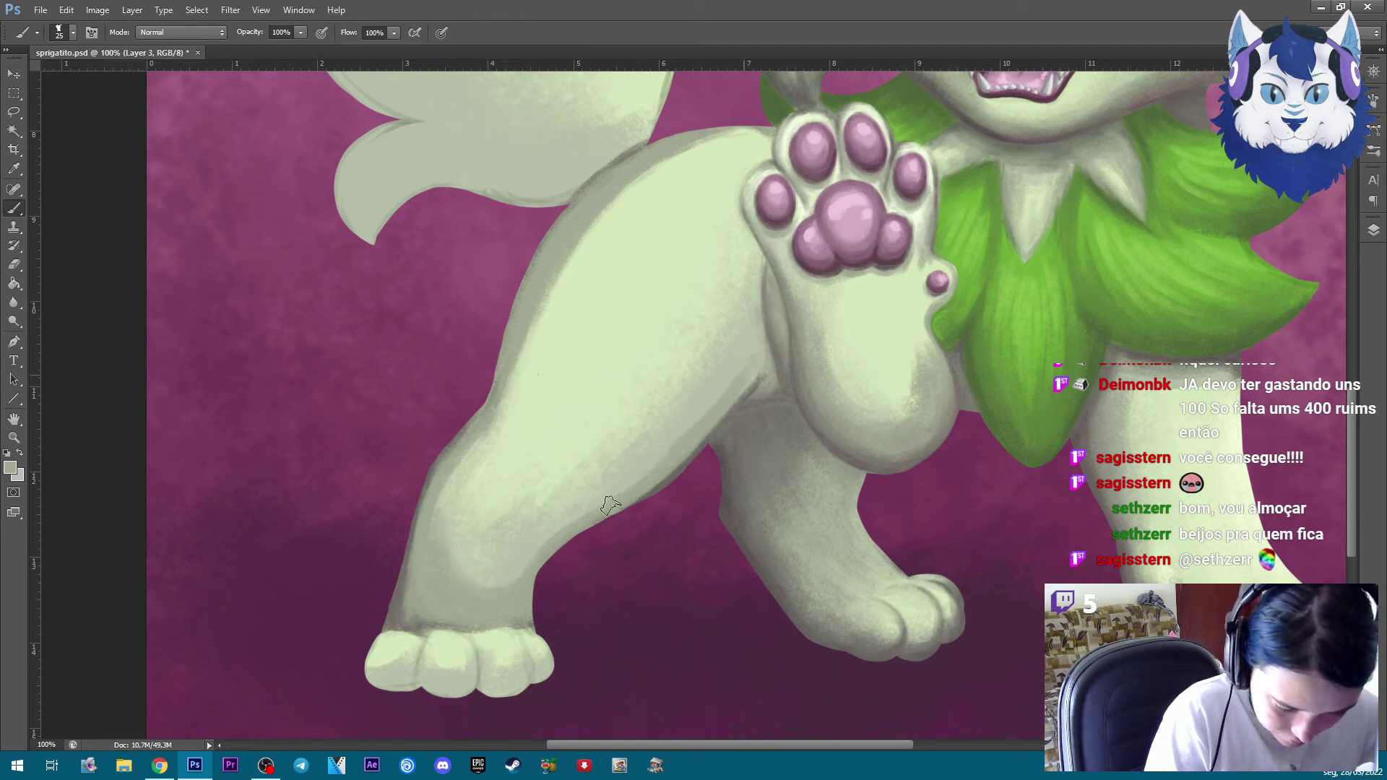
key("bracketright")
key("bracketright")
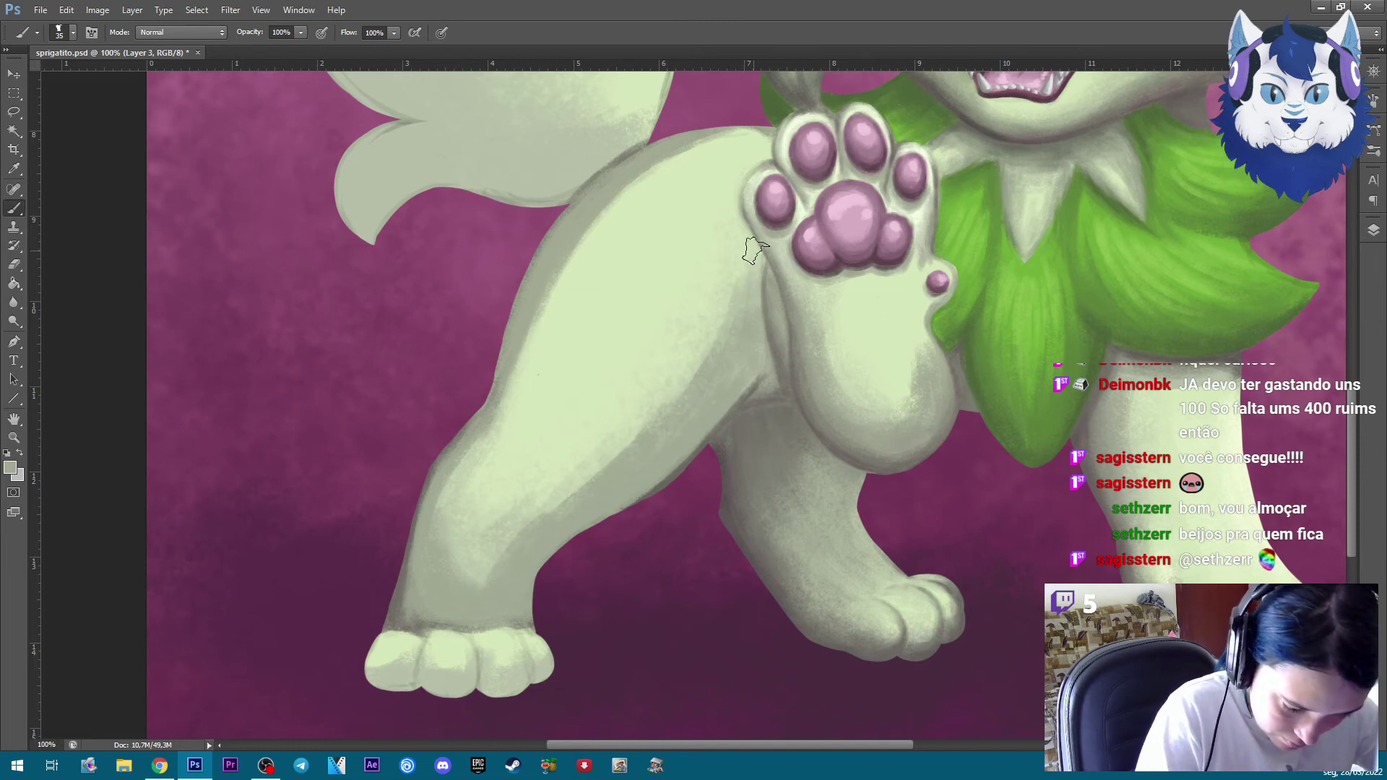
Sample several leg-edge tones and soften the shading below the paw
left_click(718, 407, "alt")
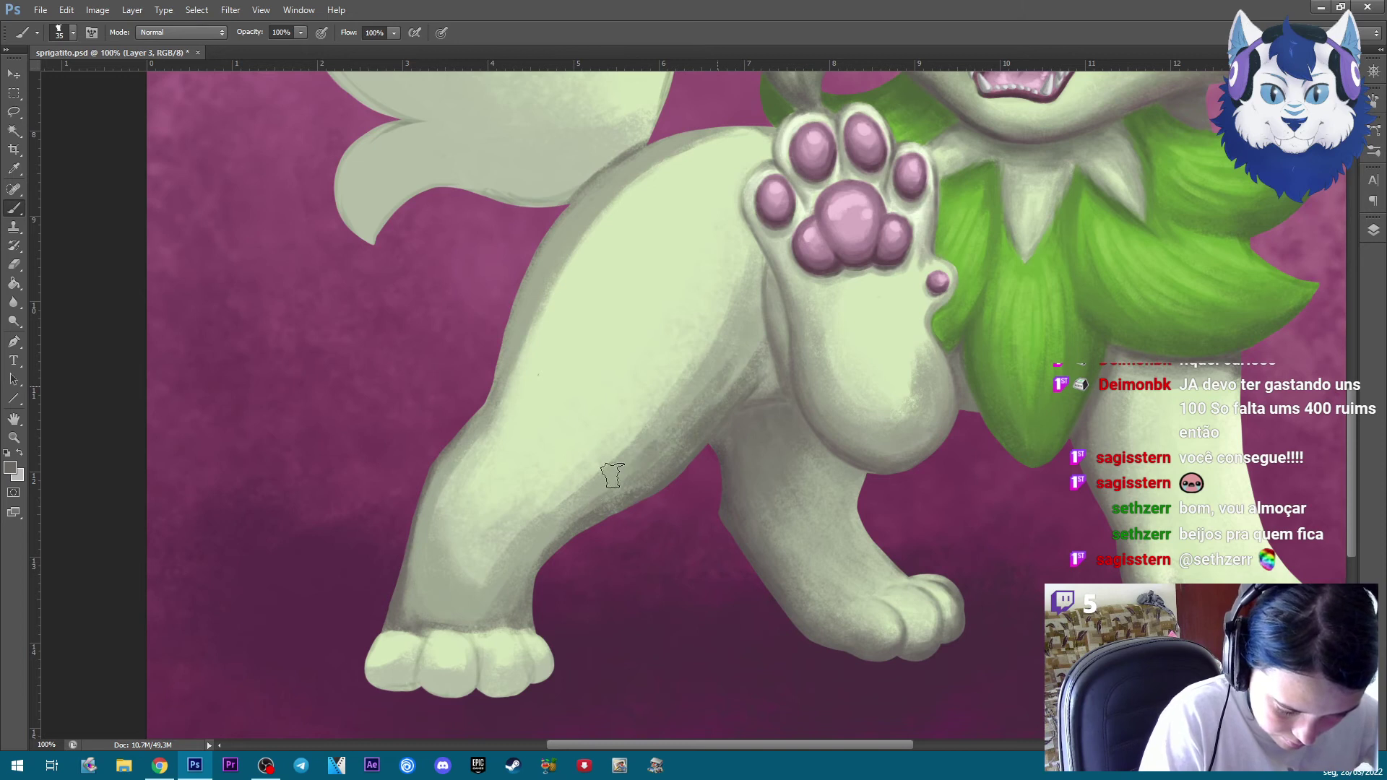
left_click(672, 414, "alt")
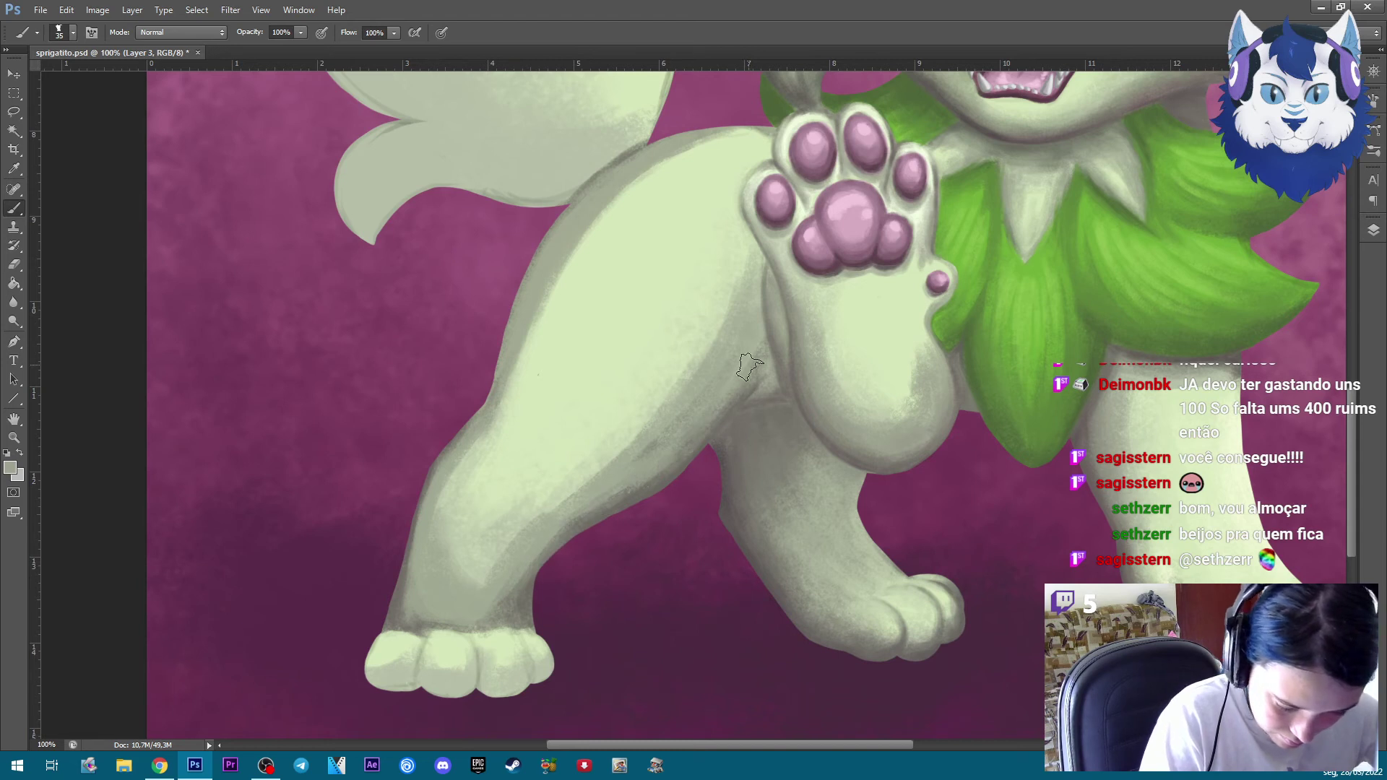
left_click(698, 453, "alt")
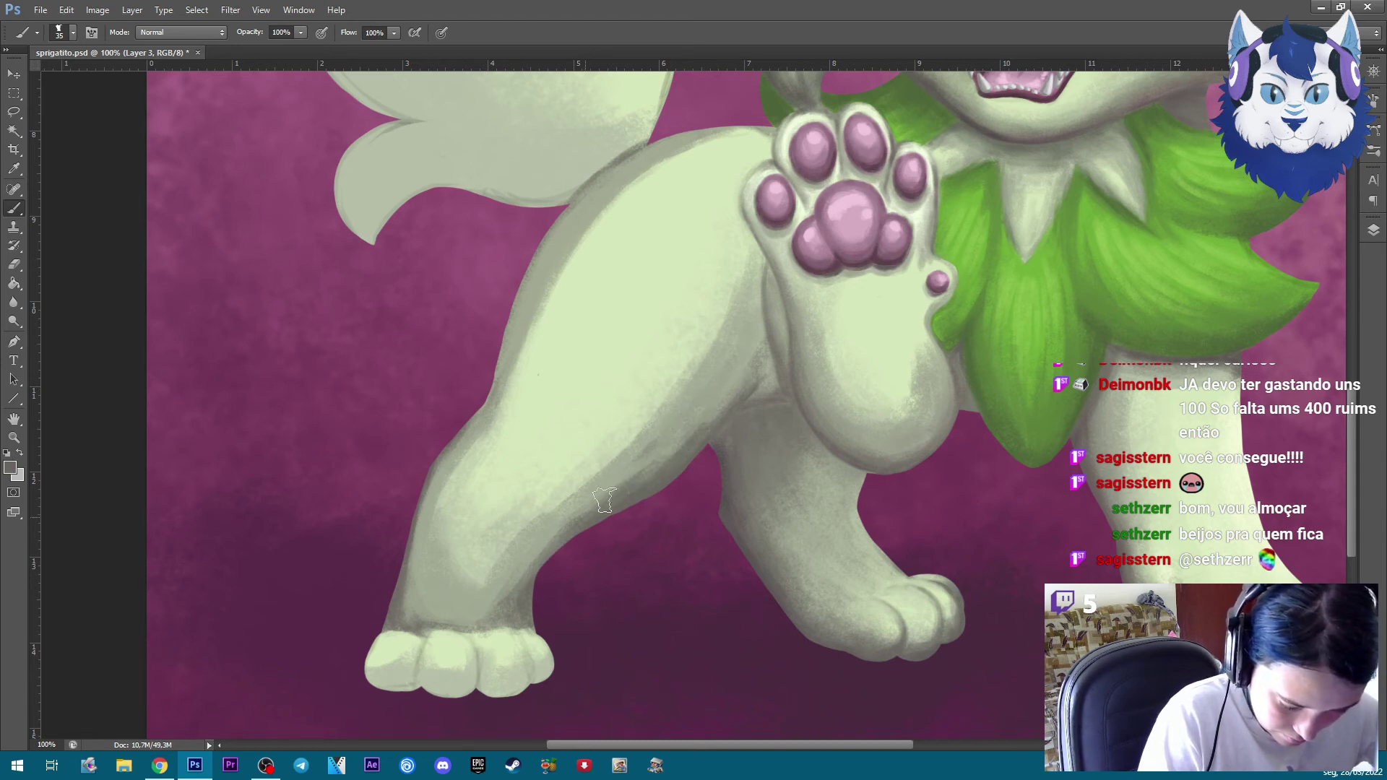
left_click(701, 412, "alt")
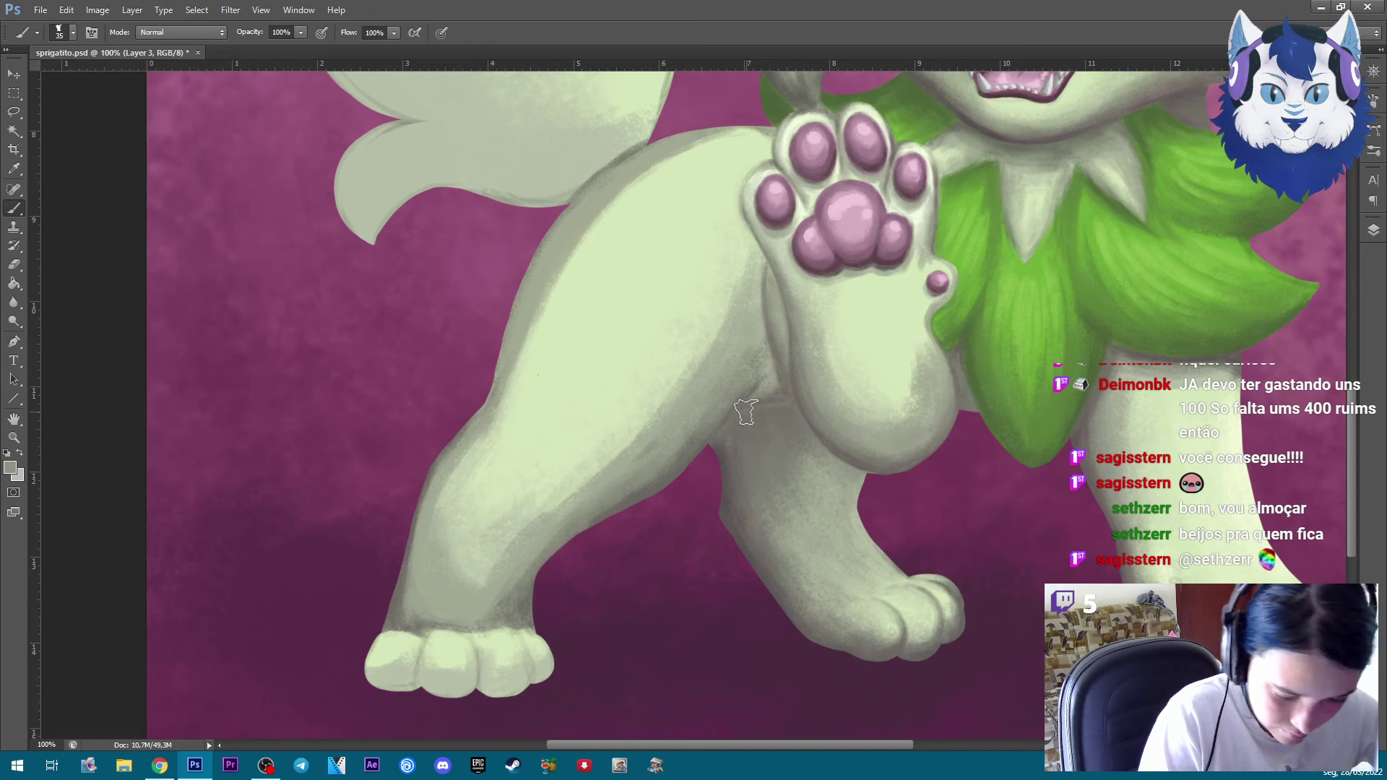
left_click(755, 387, "alt")
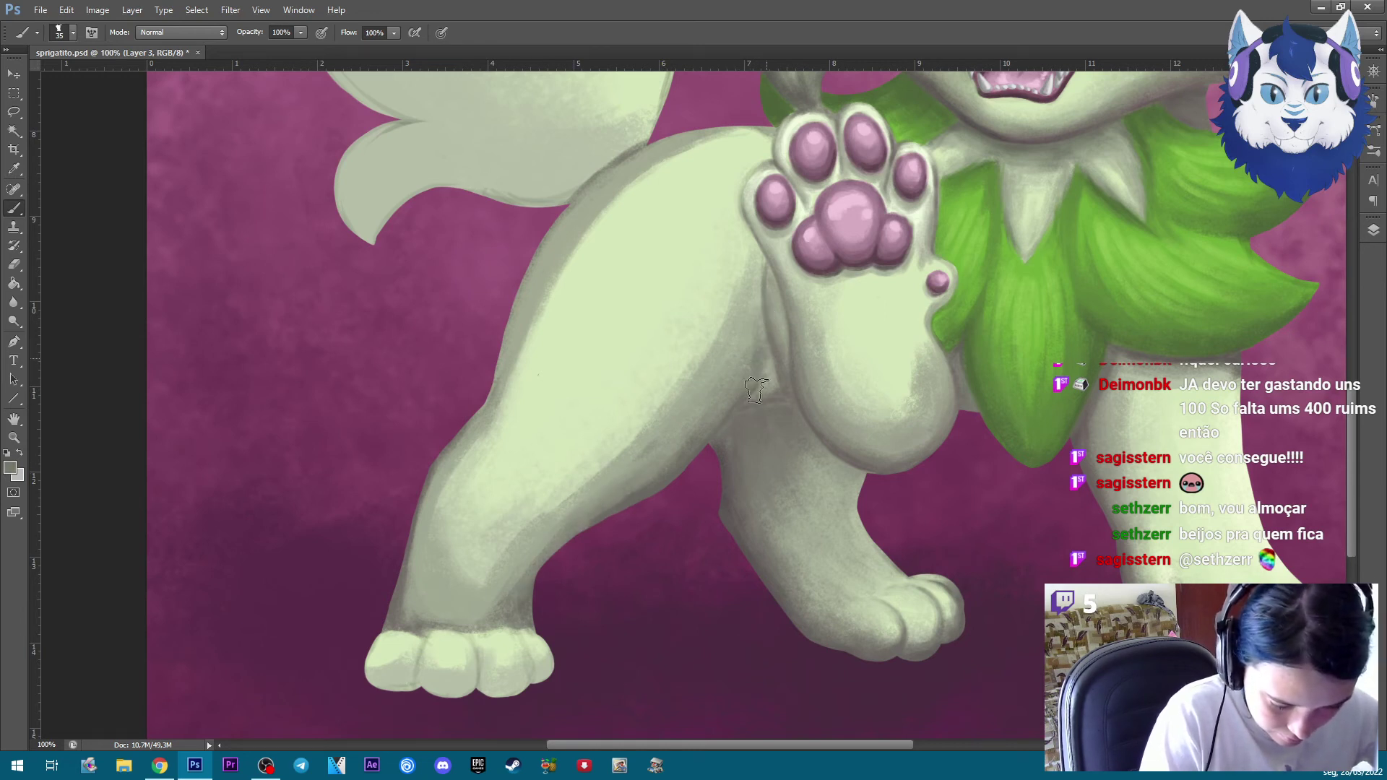
left_click_drag(757, 294, 709, 396)
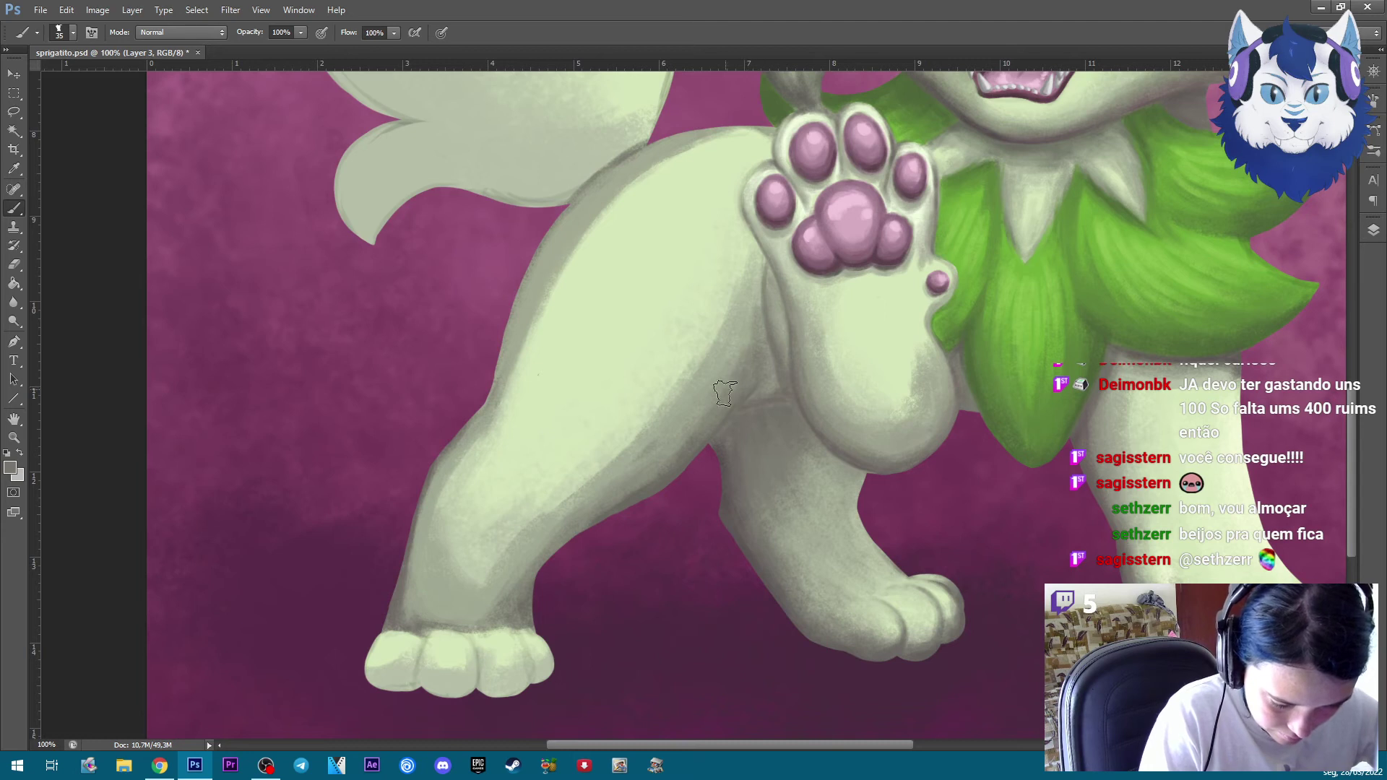
Blend the leg edge with sampled tones and light strokes using a larger brush
left_click(696, 402, "alt")
left_click(705, 432, "alt")
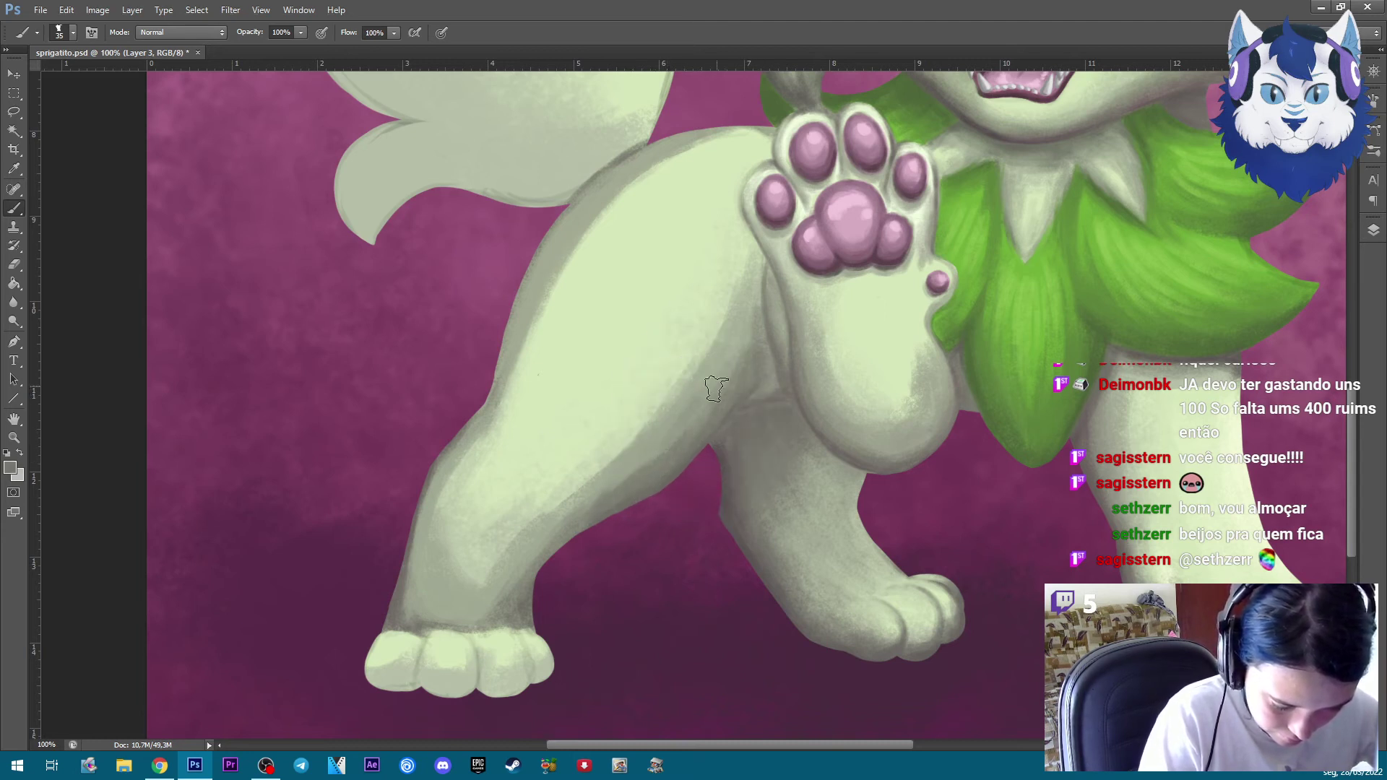
left_click(739, 373, "alt")
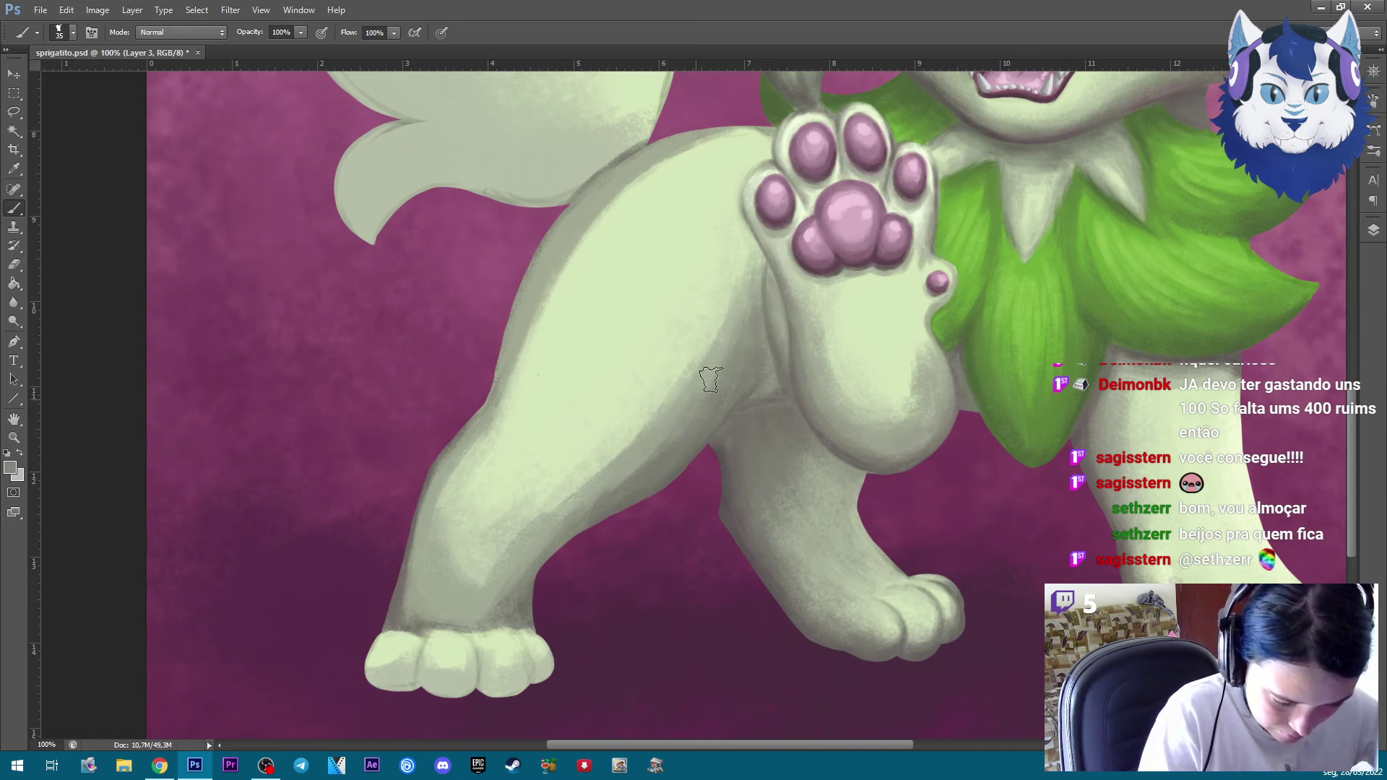
left_click(656, 442, "alt")
key("bracketright")
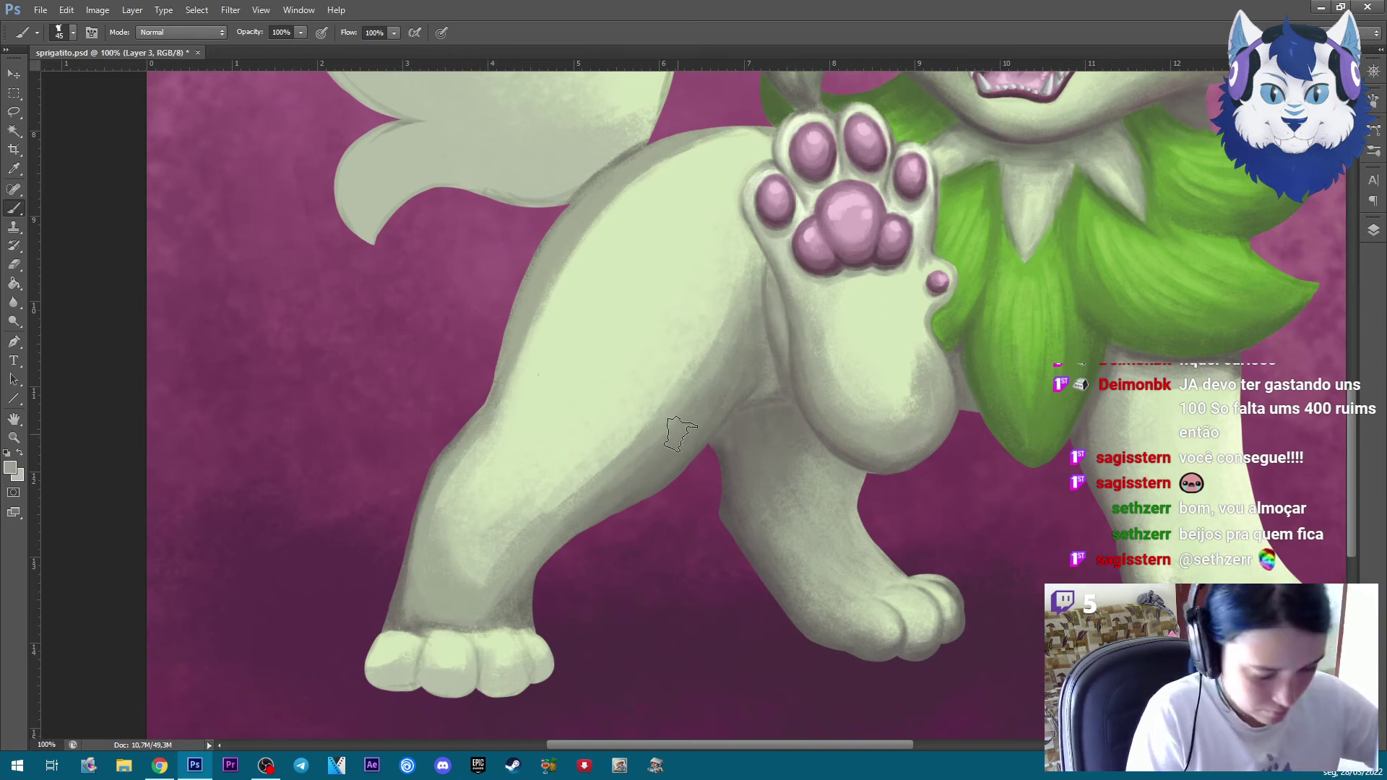
left_click_drag(668, 457, 674, 478)
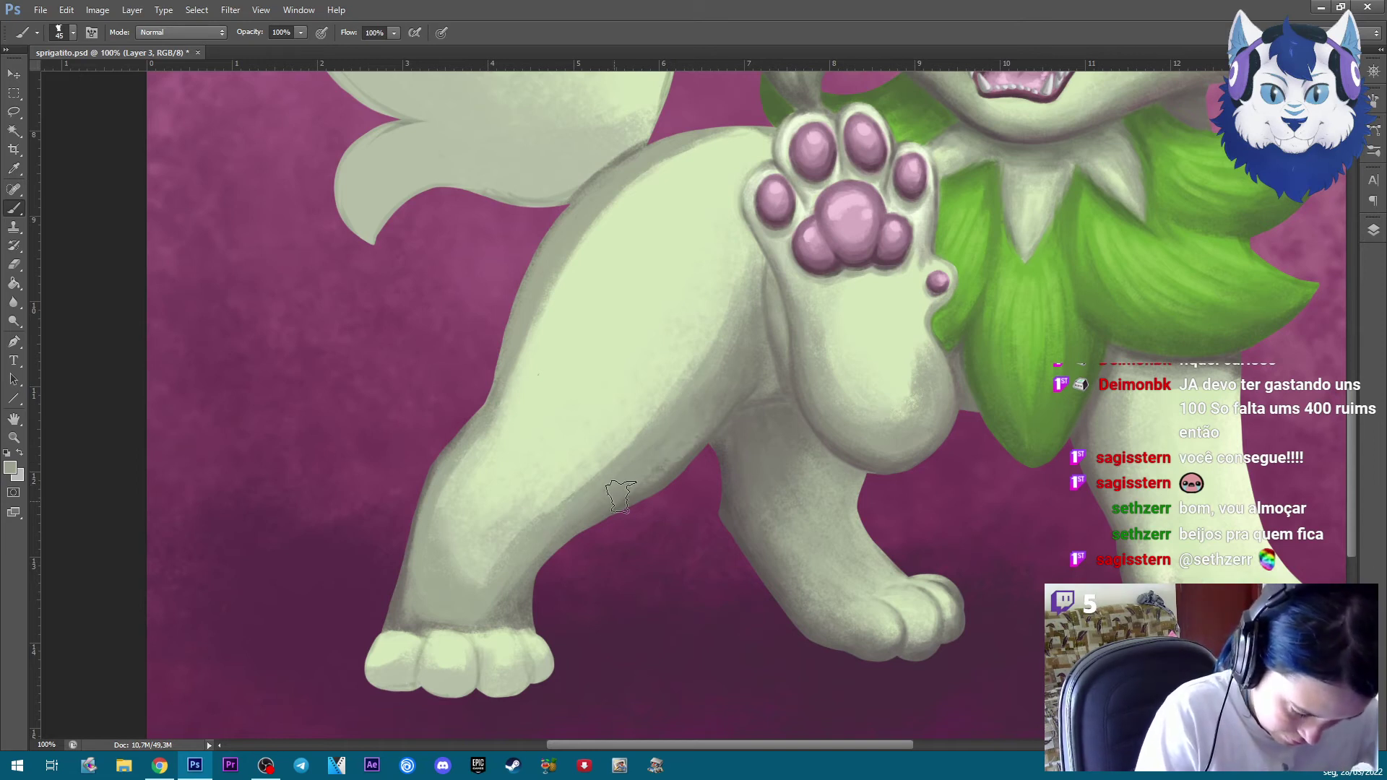
Sample more leg and foot tones, then zoom out to view the whole character
left_click(681, 468, "alt")
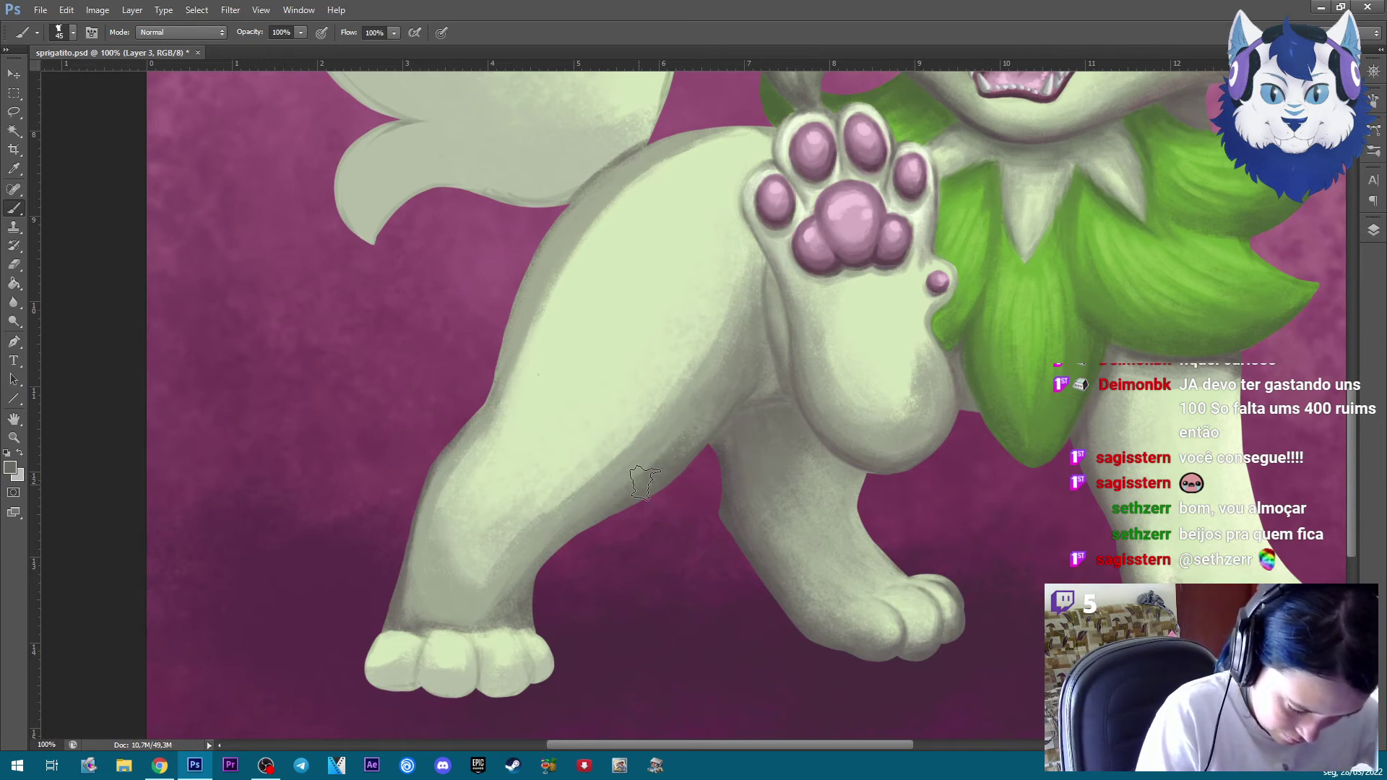
left_click(653, 440, "alt")
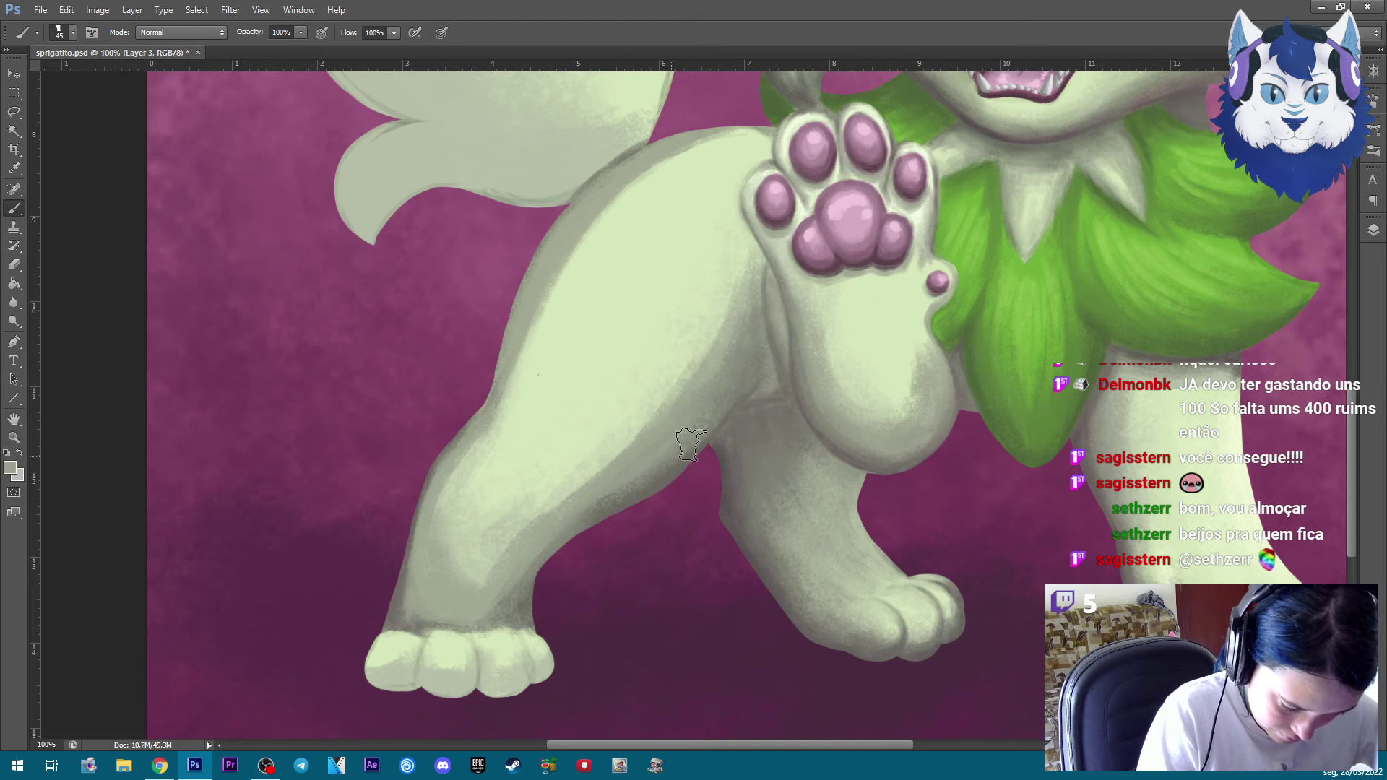
left_click(654, 487, "alt")
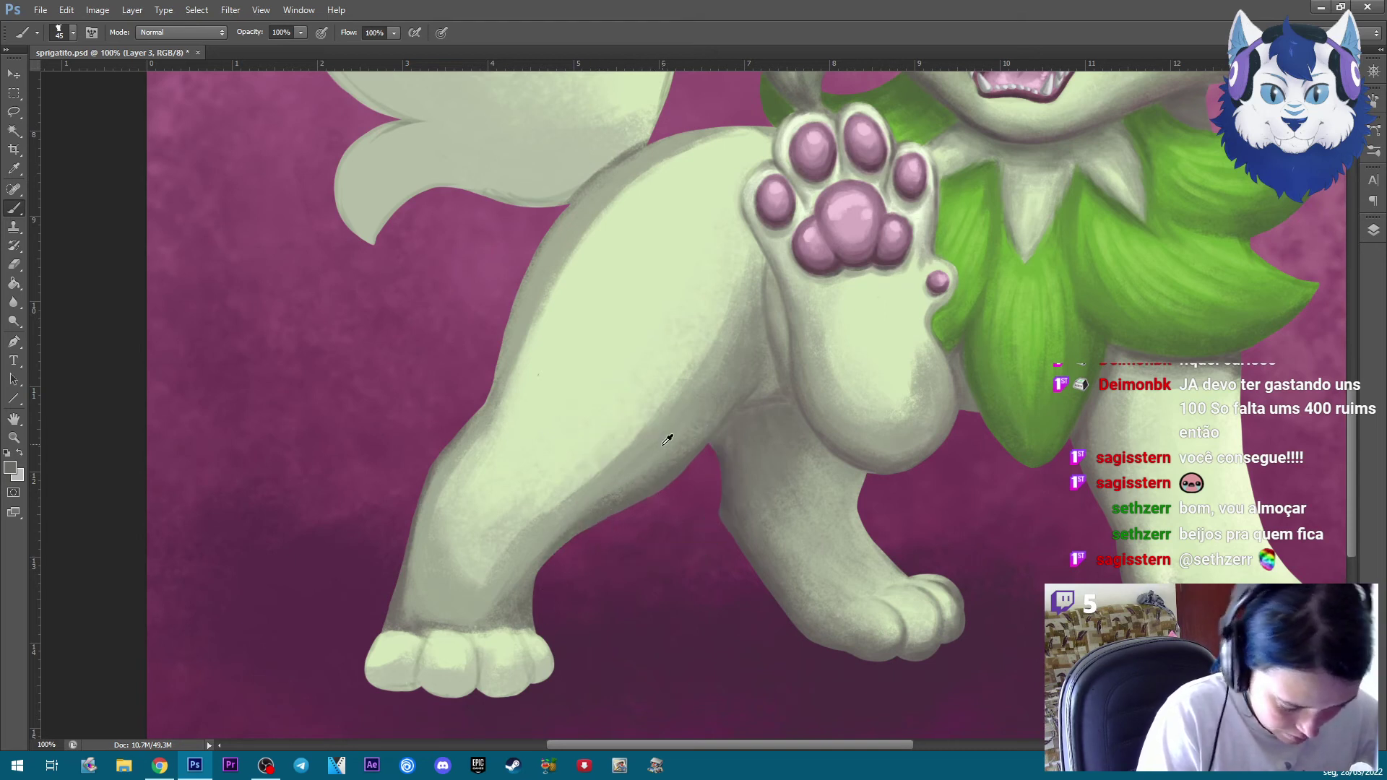
left_click(672, 477, "alt")
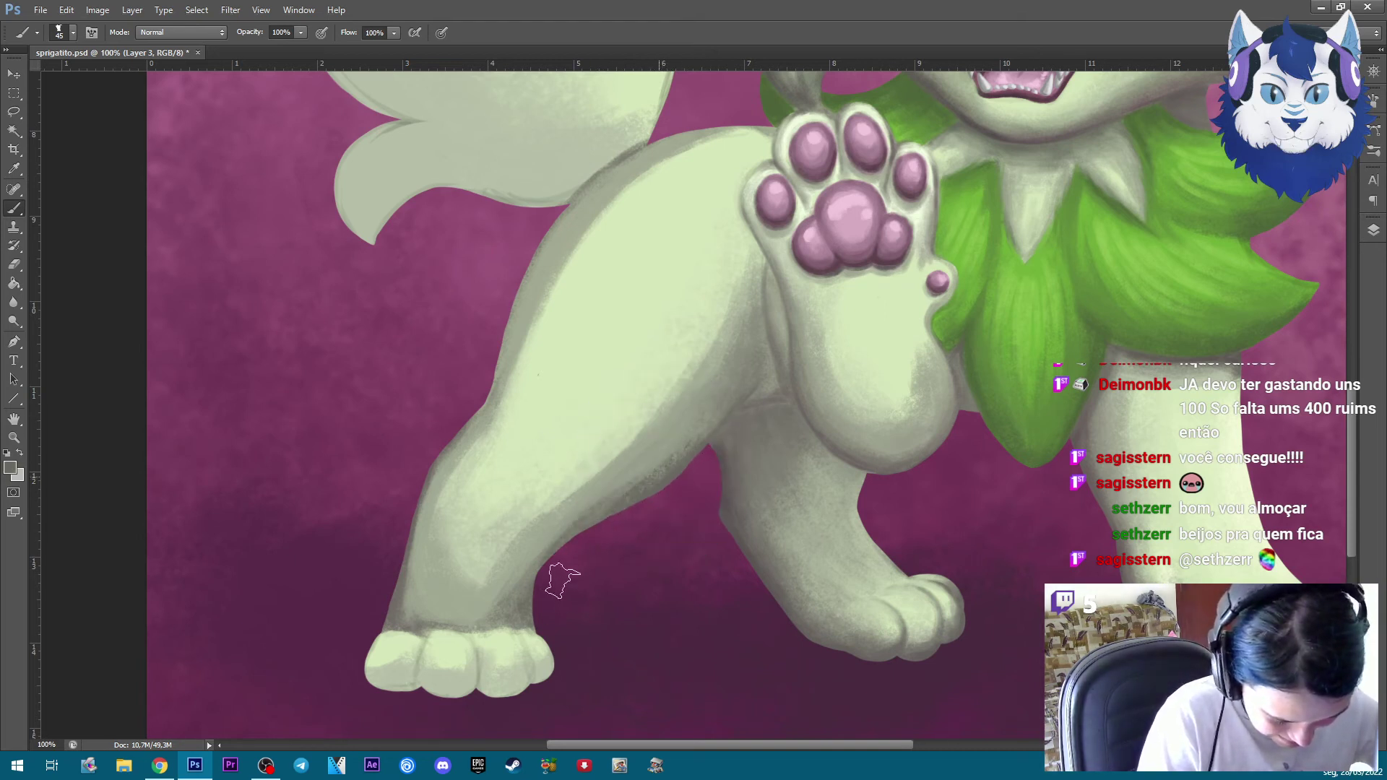
left_click(520, 578, "alt")
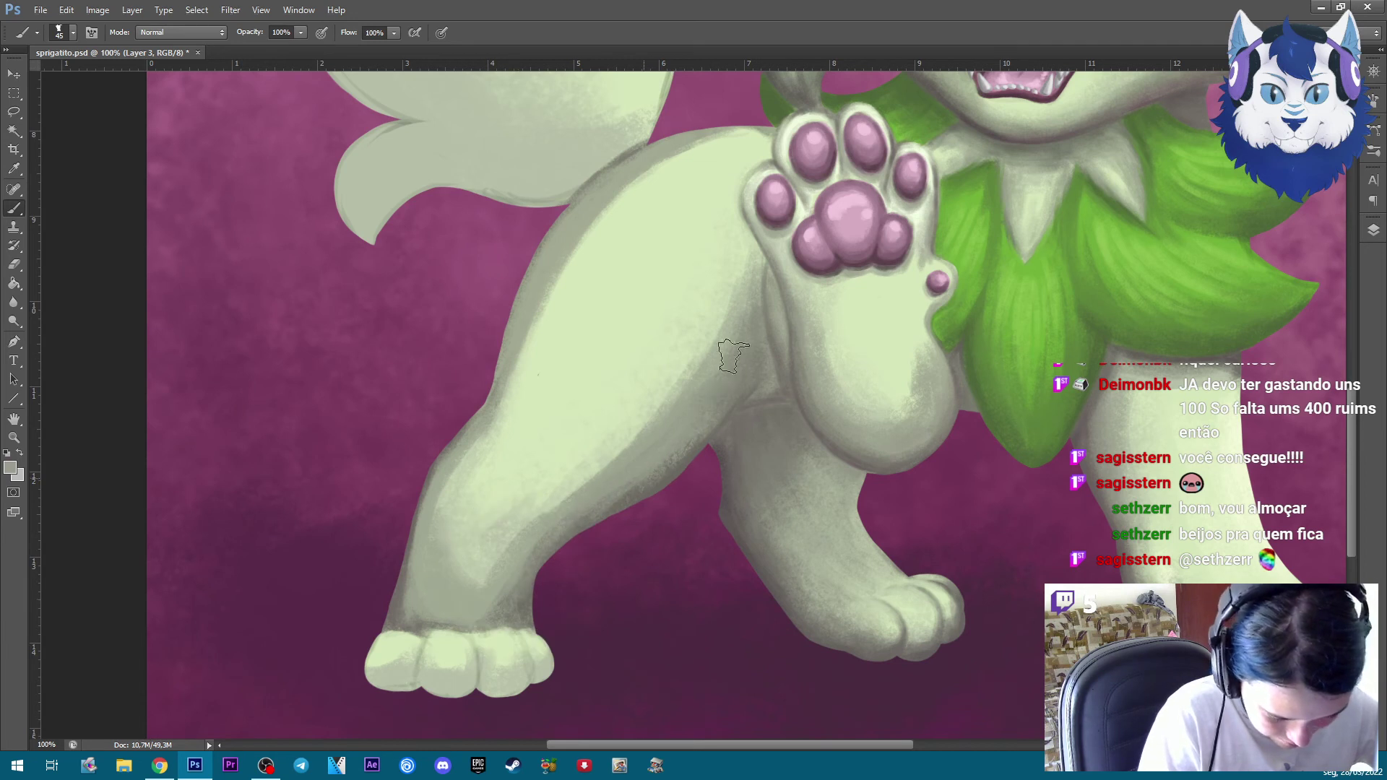
key("ctrl+minus")
key("ctrl+minus")
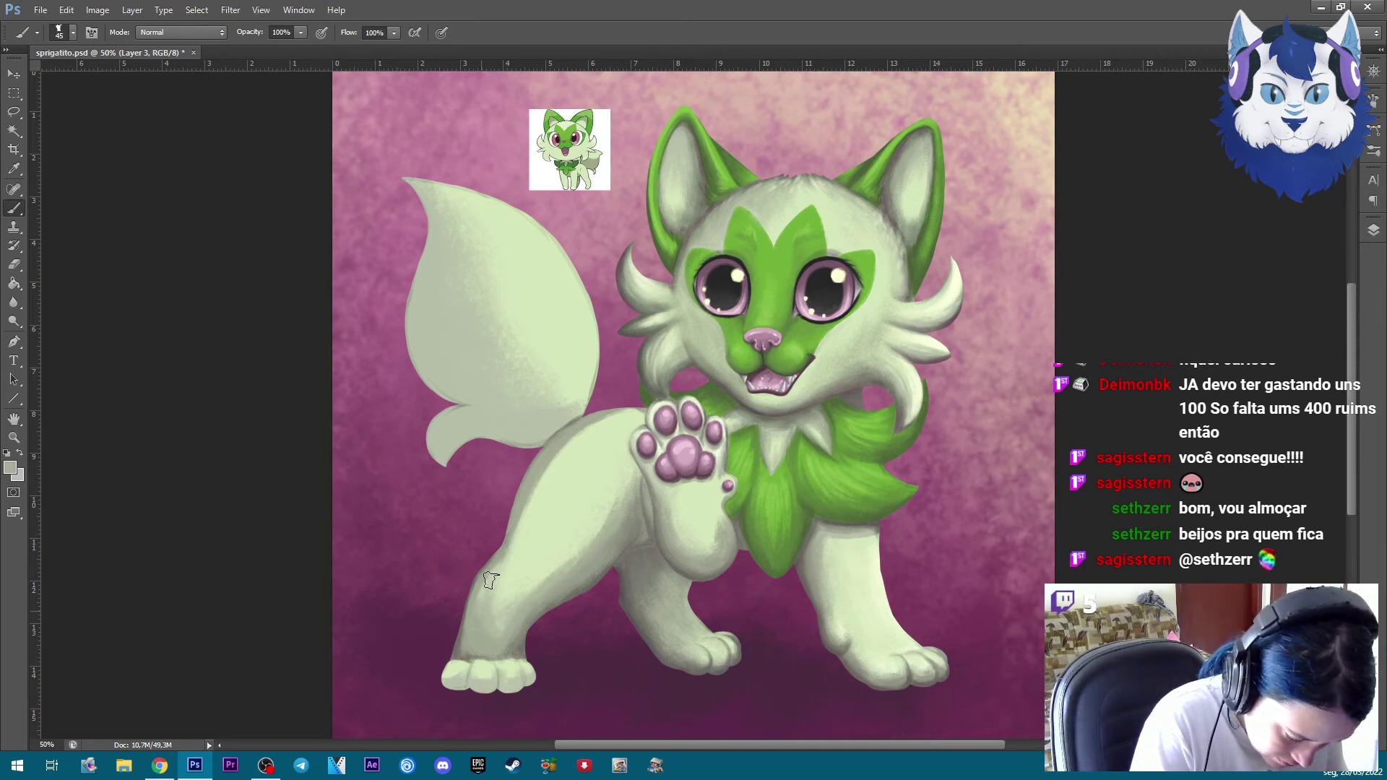
Sample hip and leg colours and paint darker shading down the front leg
left_click(467, 640, "alt")
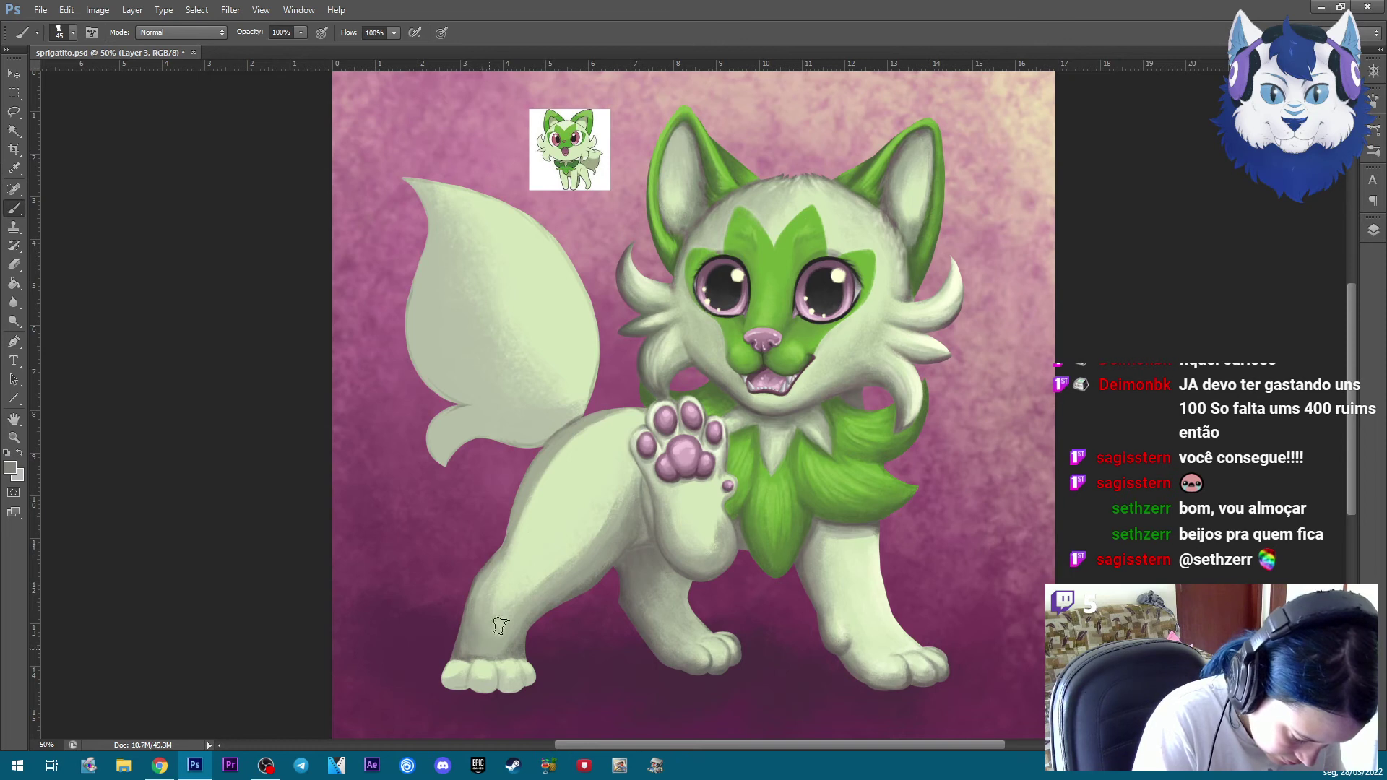
left_click(479, 579, "alt")
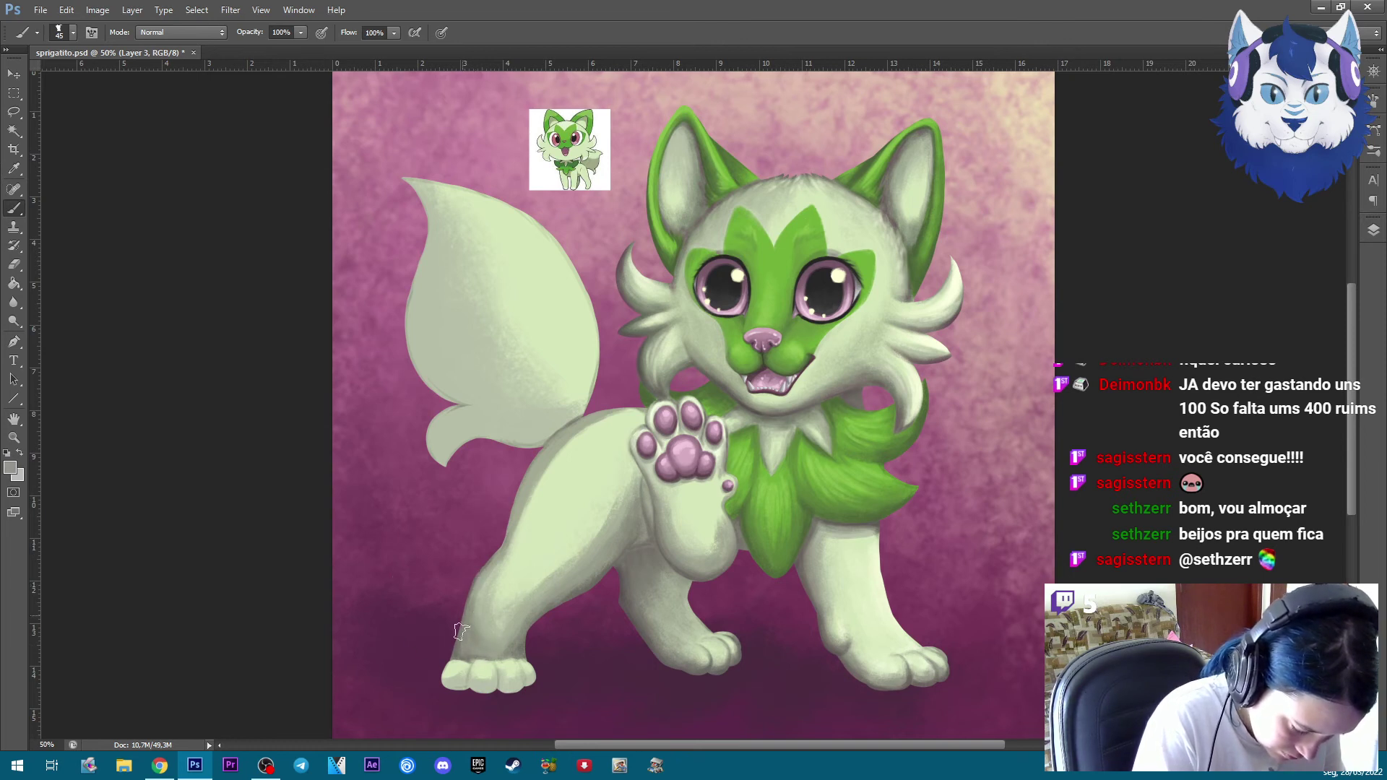
left_click(558, 448, "alt")
left_click_drag(527, 509, 509, 582)
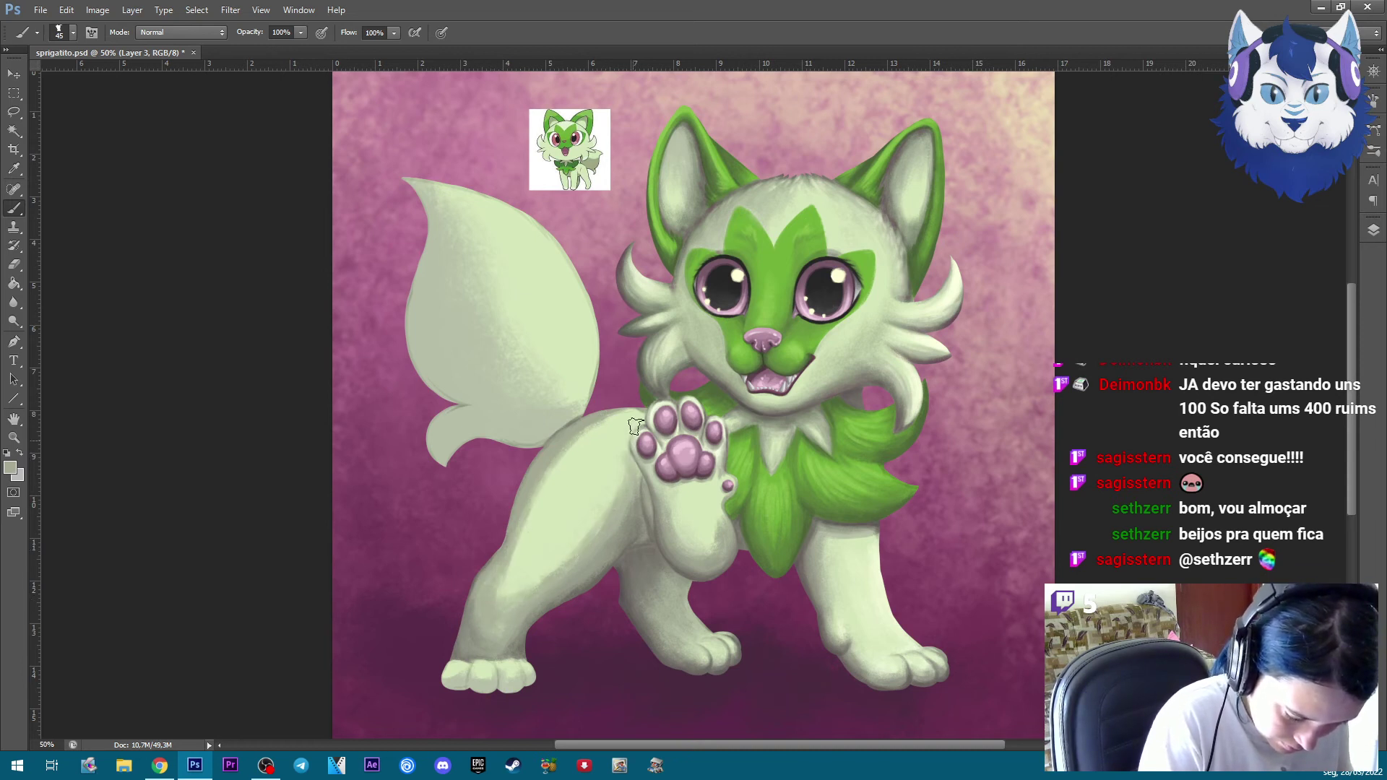
left_click(565, 442, "alt")
left_click_drag(560, 451, 503, 594)
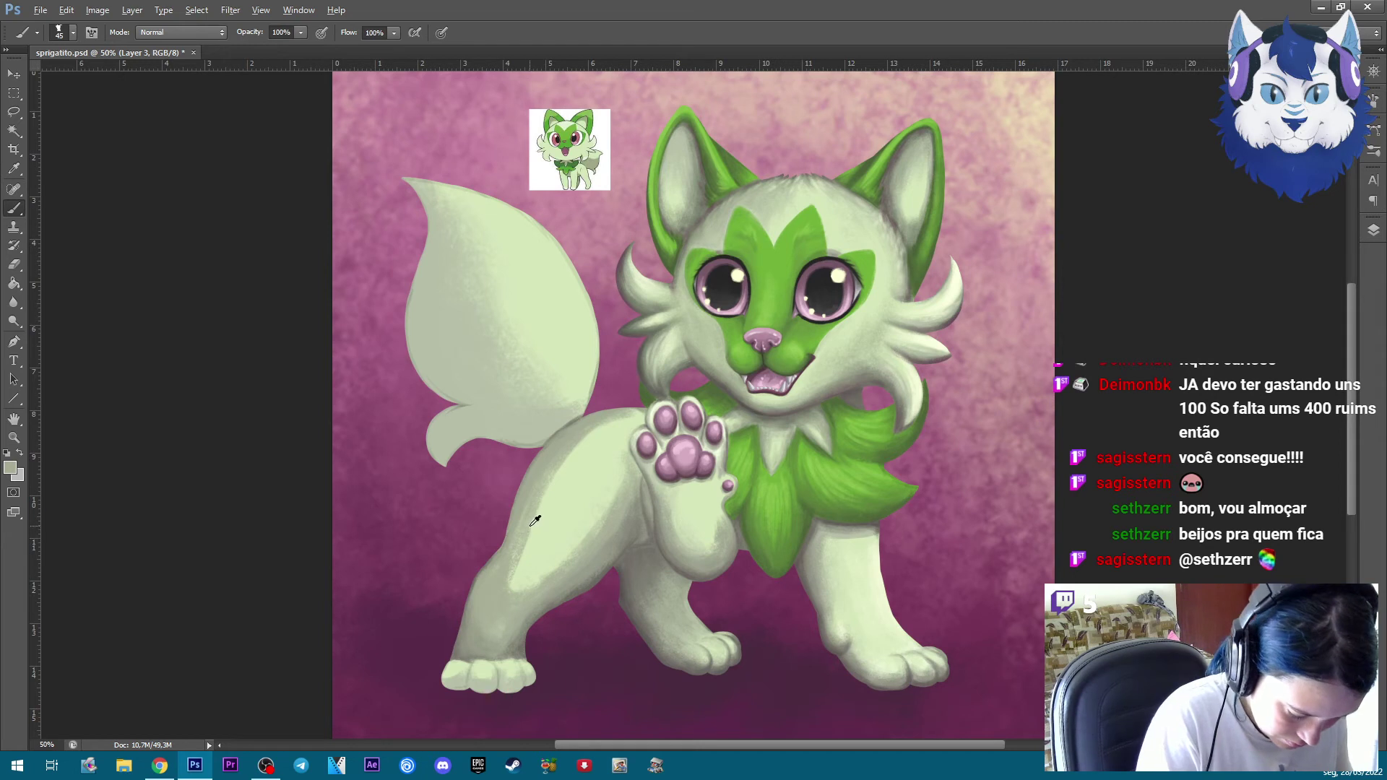
Enlarge the brush, sample a new colour, and zoom in on the cat's legs
key("bracketright")
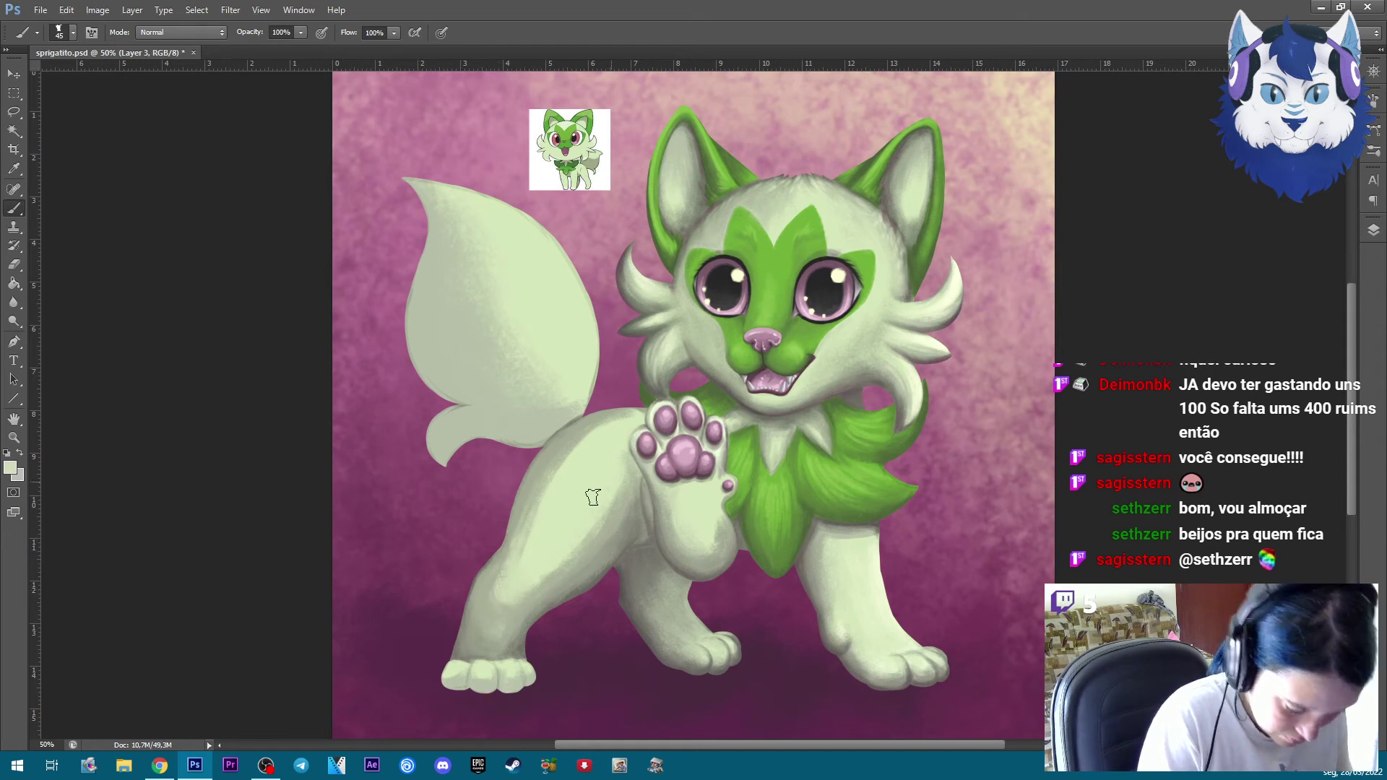
key("bracketright")
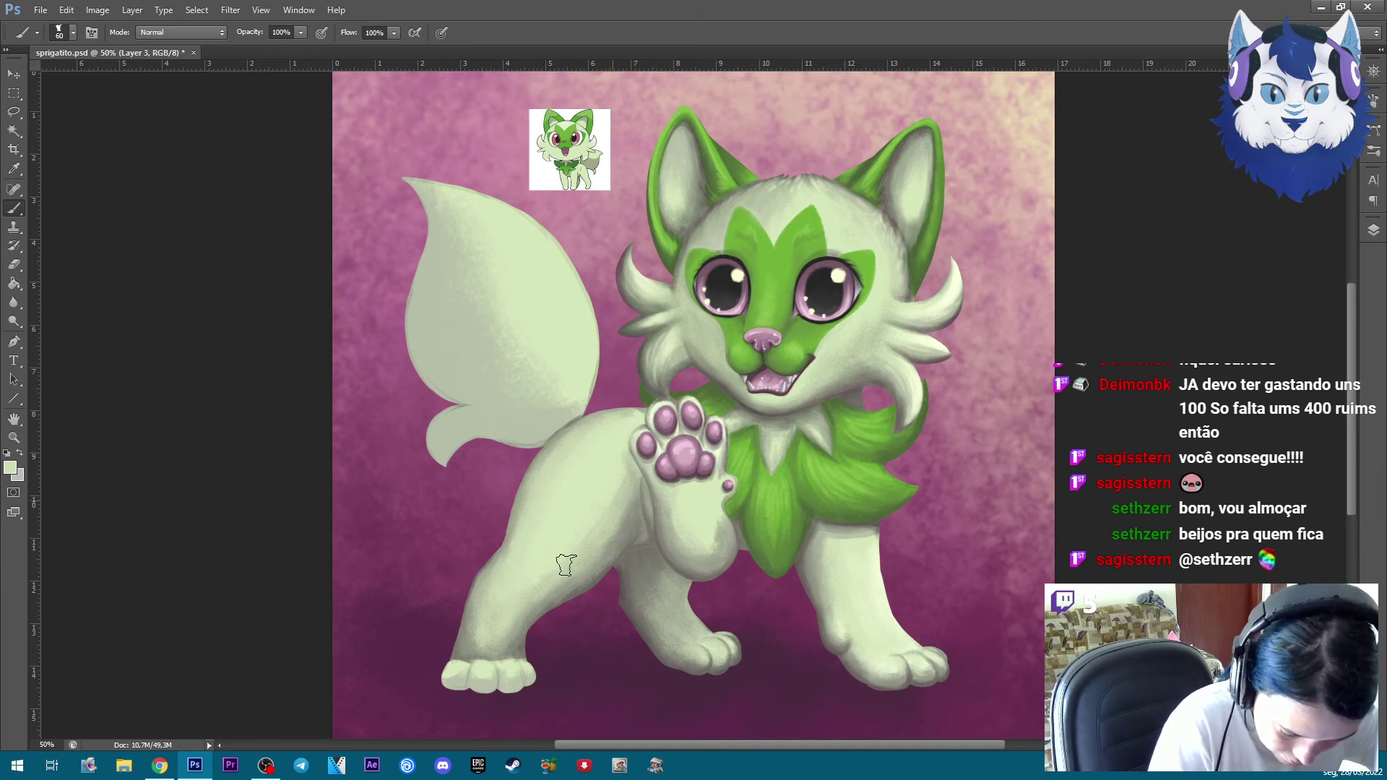
key("bracketright")
key("bracketright")
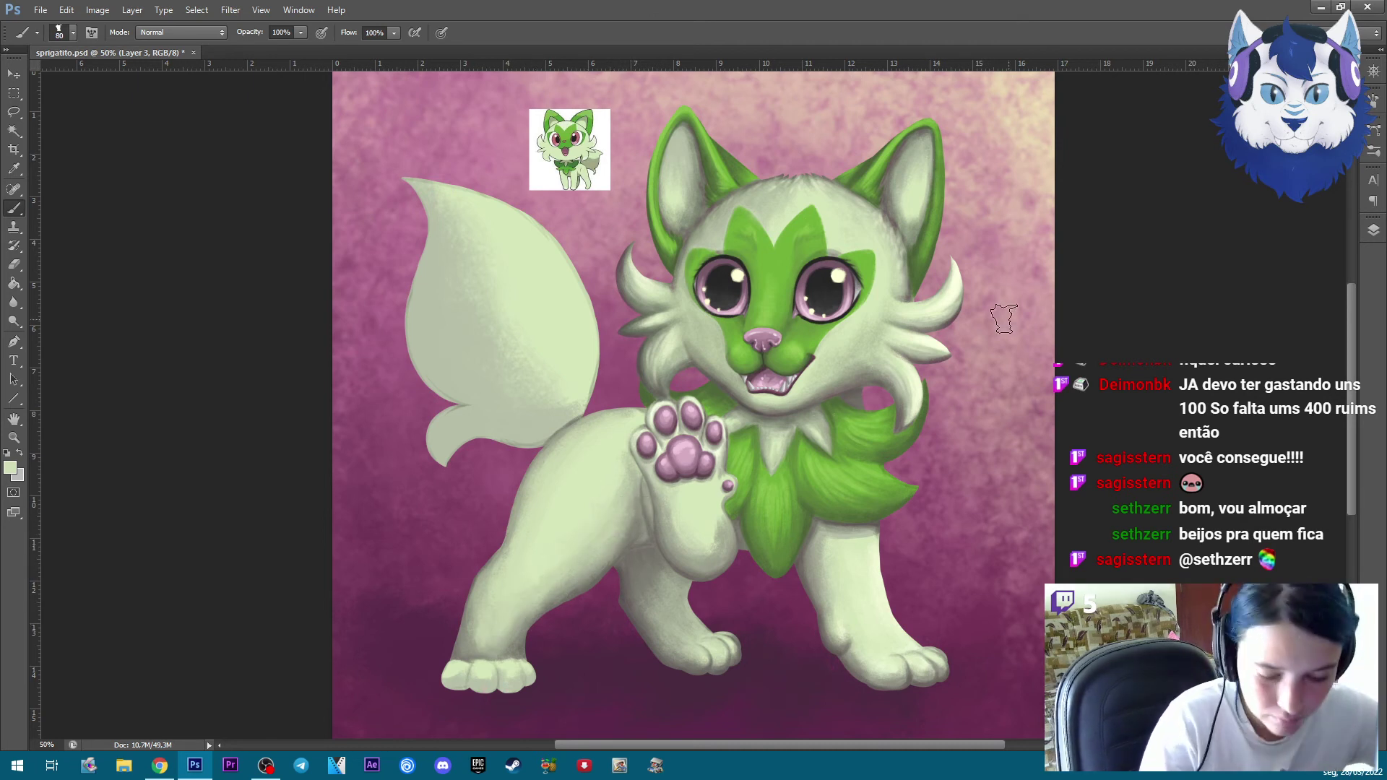
key("alt")
left_click(894, 594, "alt")
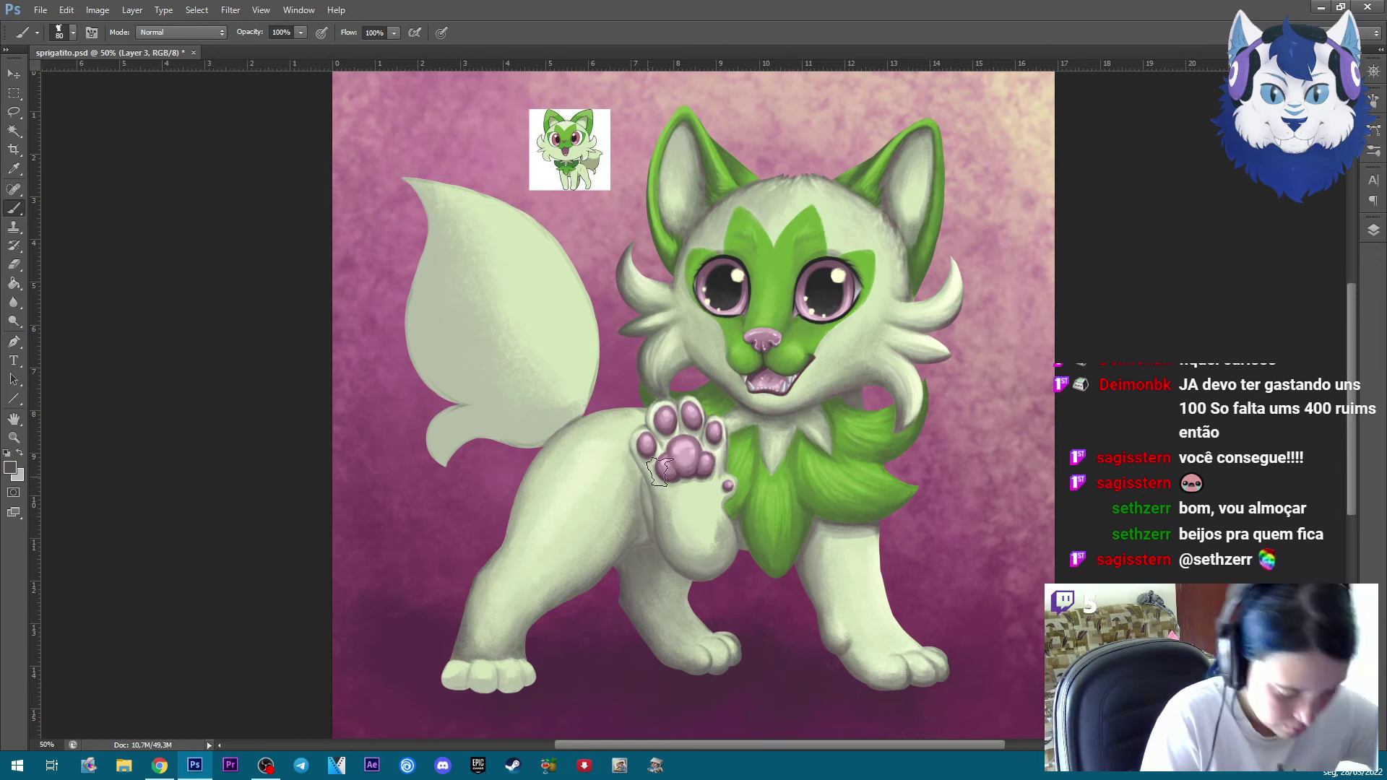
key("ctrl+plus")
mouse_move(943, 516)
left_mouse_down()
mouse_move(921, 491)
mouse_move(1076, 245)
left_mouse_up()
key("bracketleft")
key("bracketleft")
key("bracketleft")
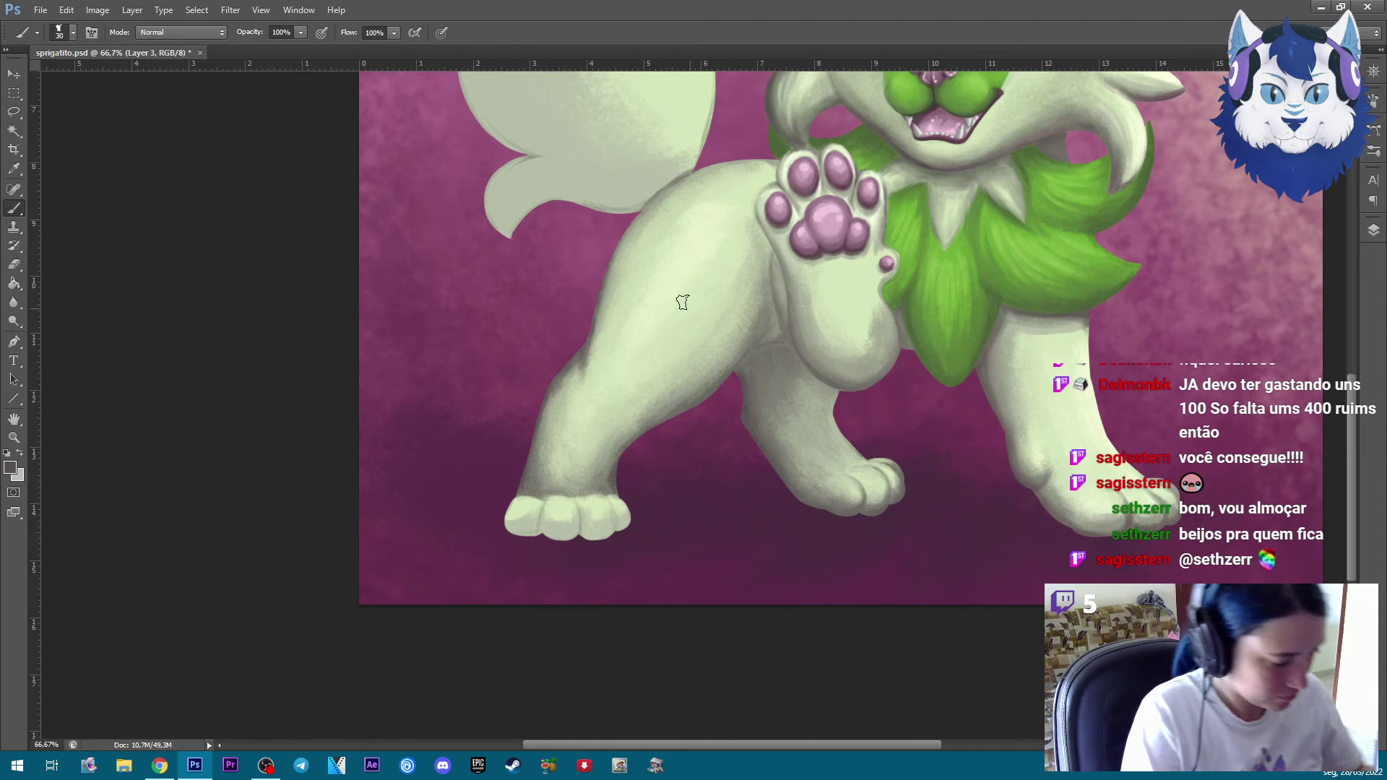
Paint a broader stroke down the front leg's left edge and sample the light leg green
key("bracketright")
key("bracketright")
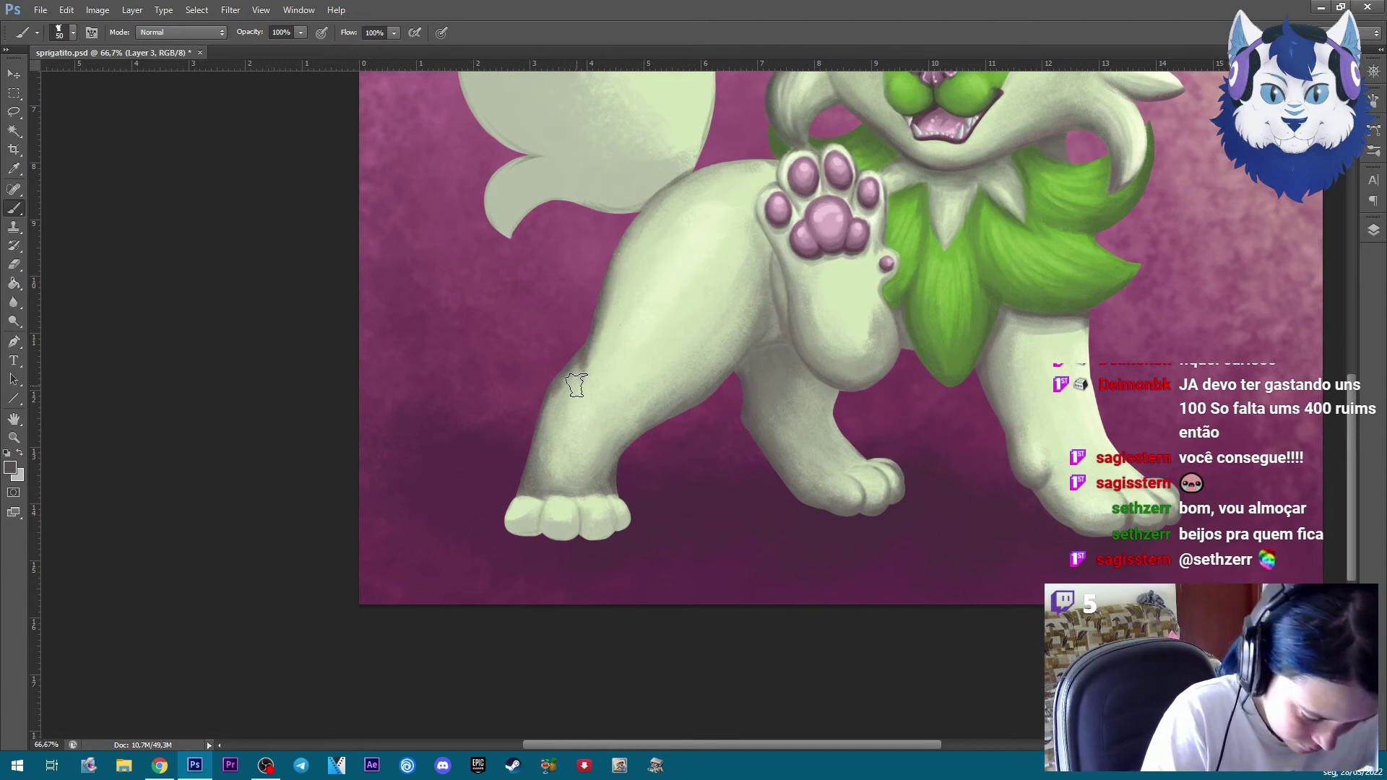
left_click_drag(586, 354, 533, 437)
left_click(576, 385, "alt")
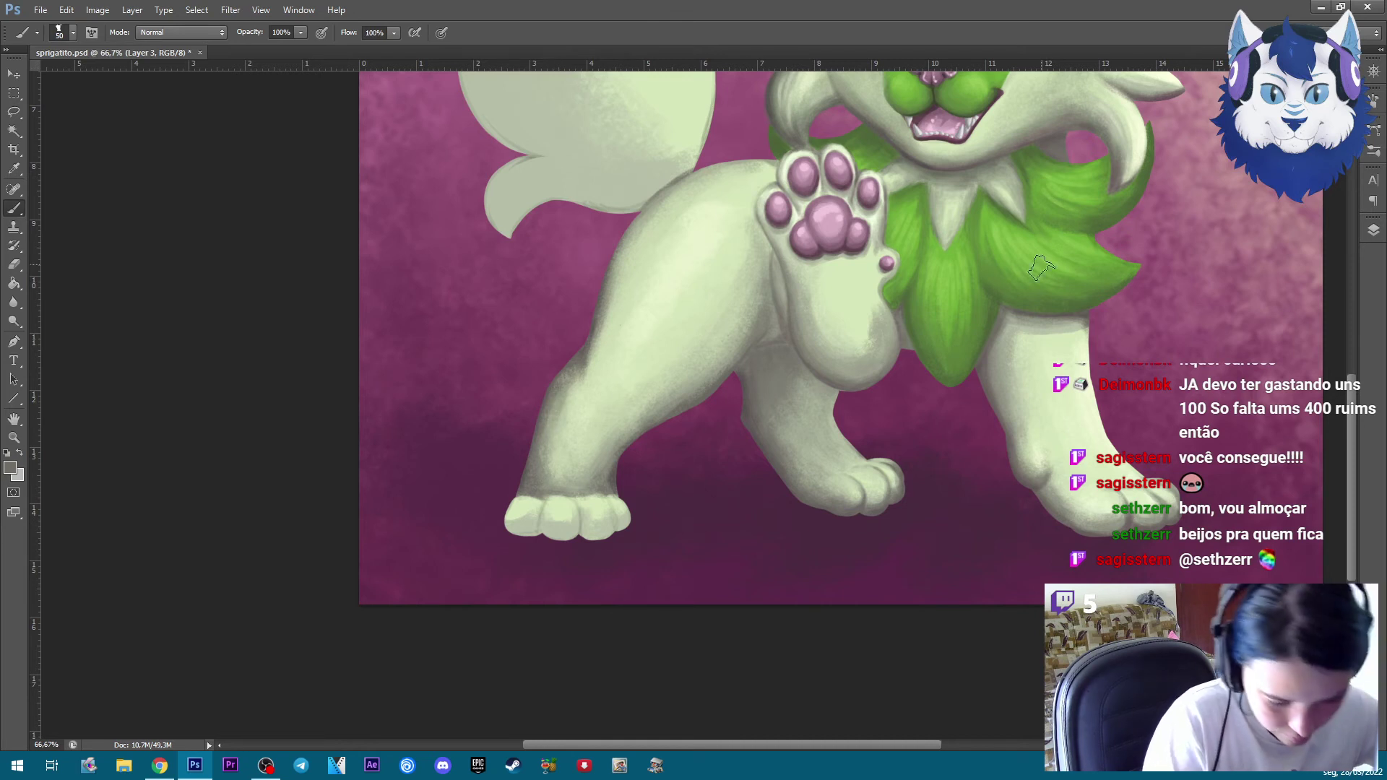
Paint dark gap lines between the second, third and fourth toes and outline the second toe
key("ctrl+plus")
key("ctrl+plus")
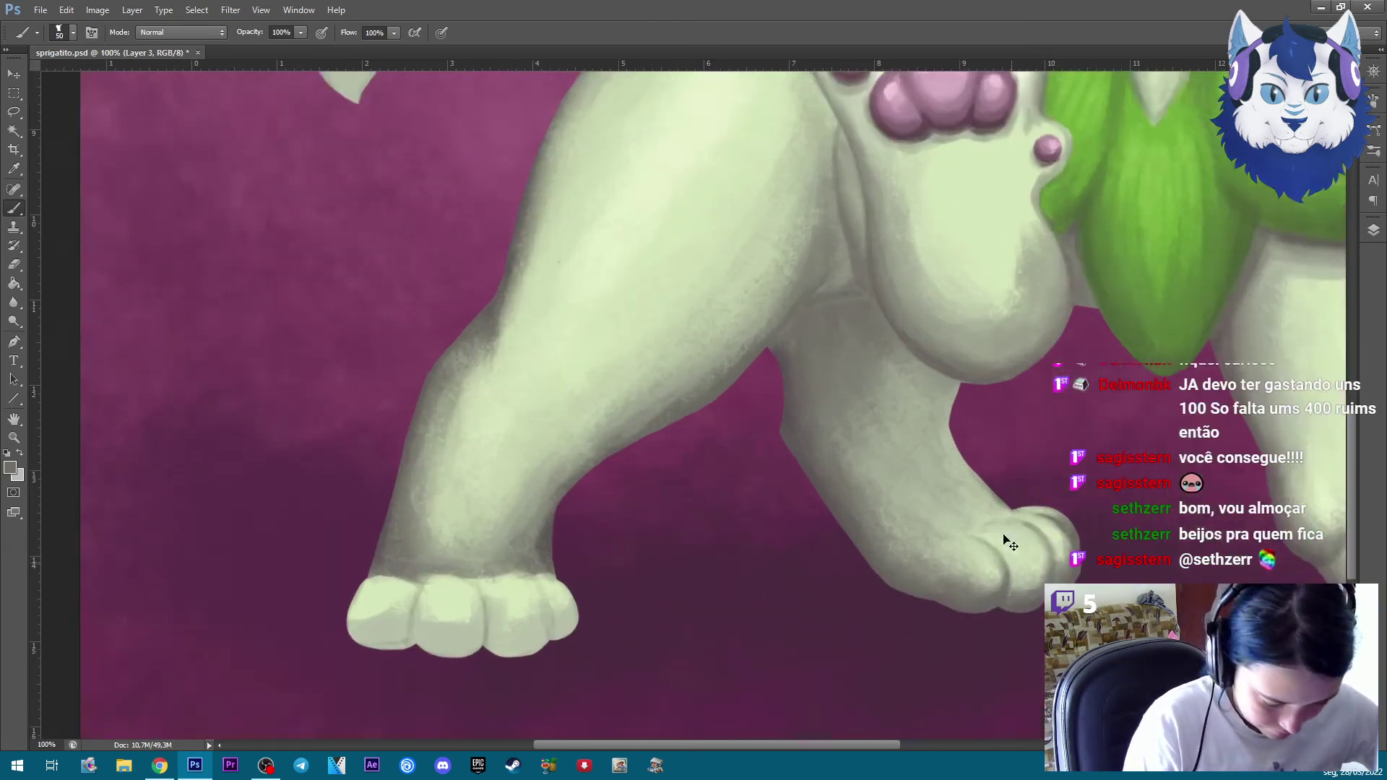
left_click_drag(925, 465, 954, 160)
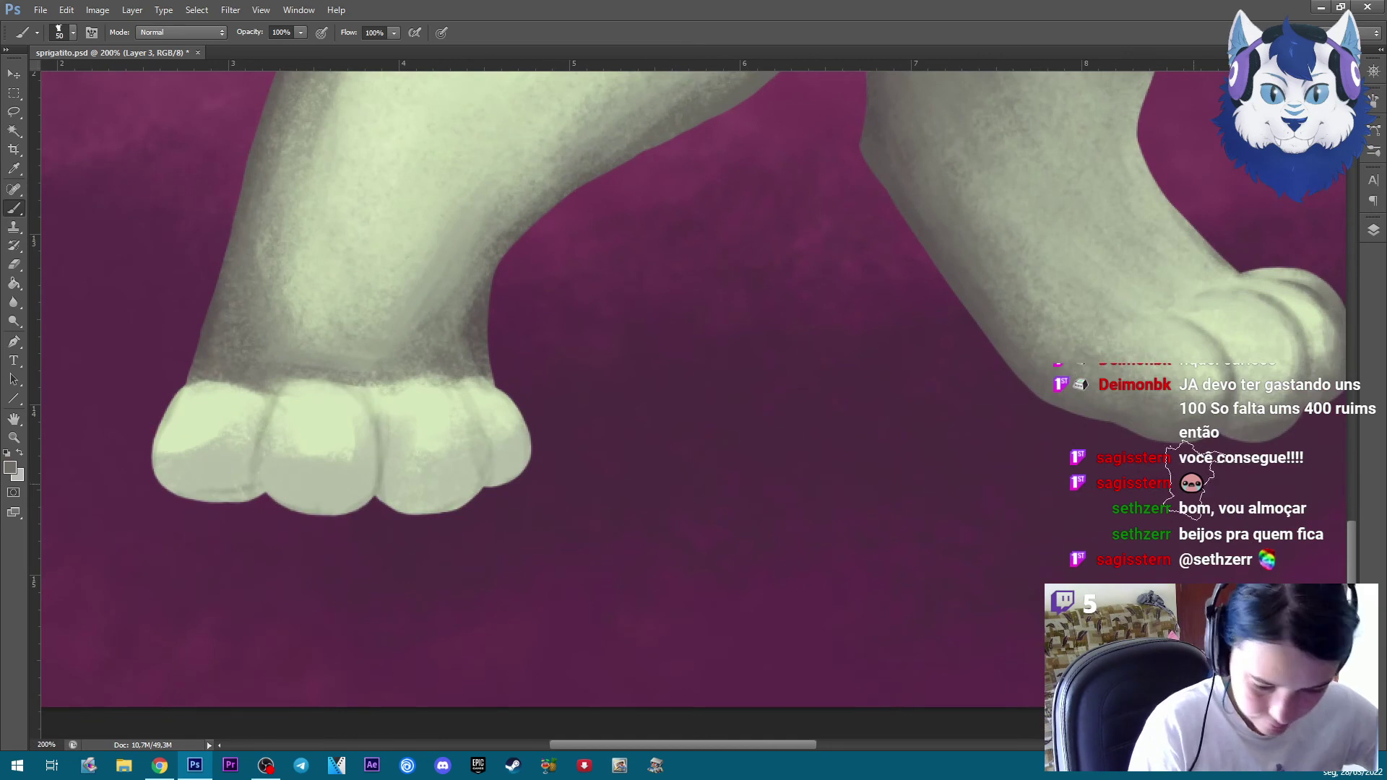
key("bracketleft")
key("bracketleft")
key("bracketleft")
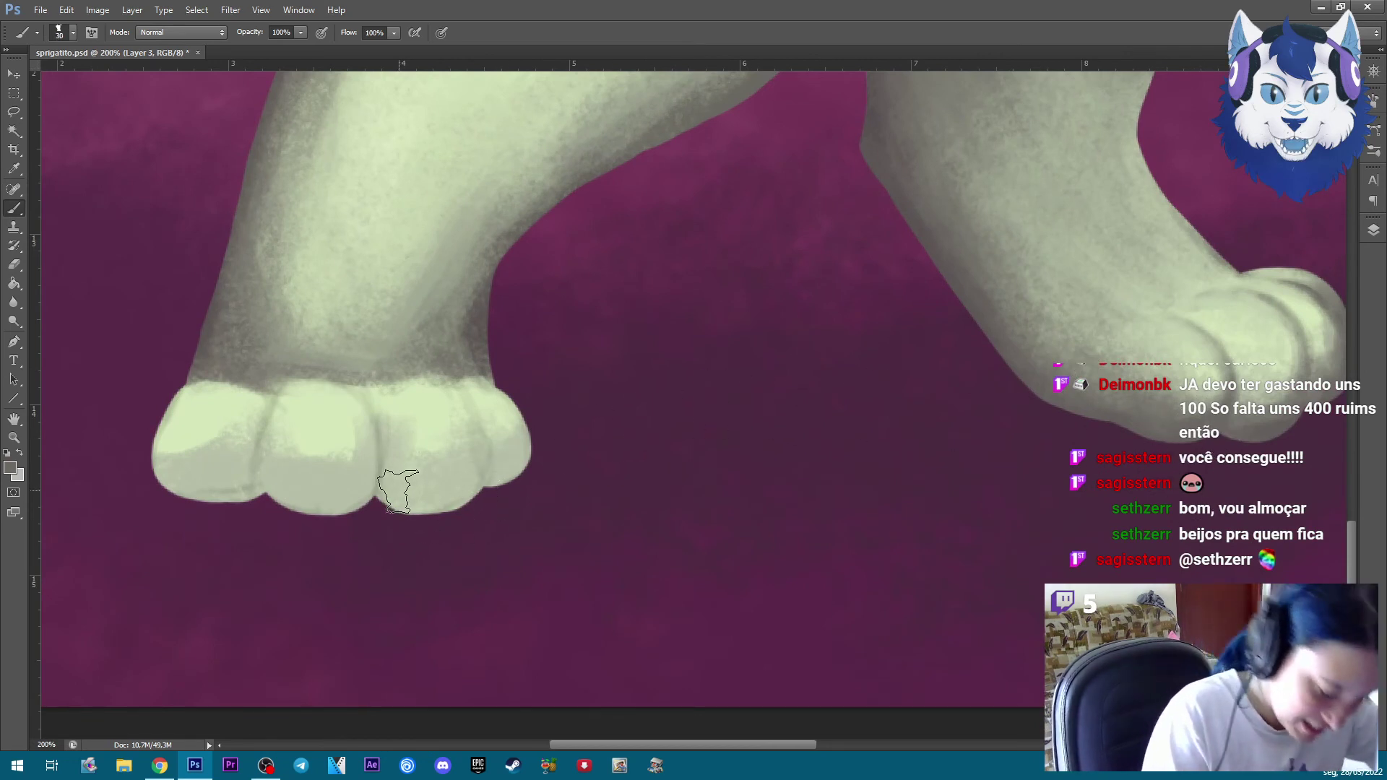
mouse_move(385, 458)
left_mouse_down()
mouse_move(465, 487)
mouse_move(471, 397)
left_mouse_up()
mouse_move(483, 484)
left_mouse_down()
mouse_move(466, 401)
mouse_move(499, 489)
left_mouse_up()
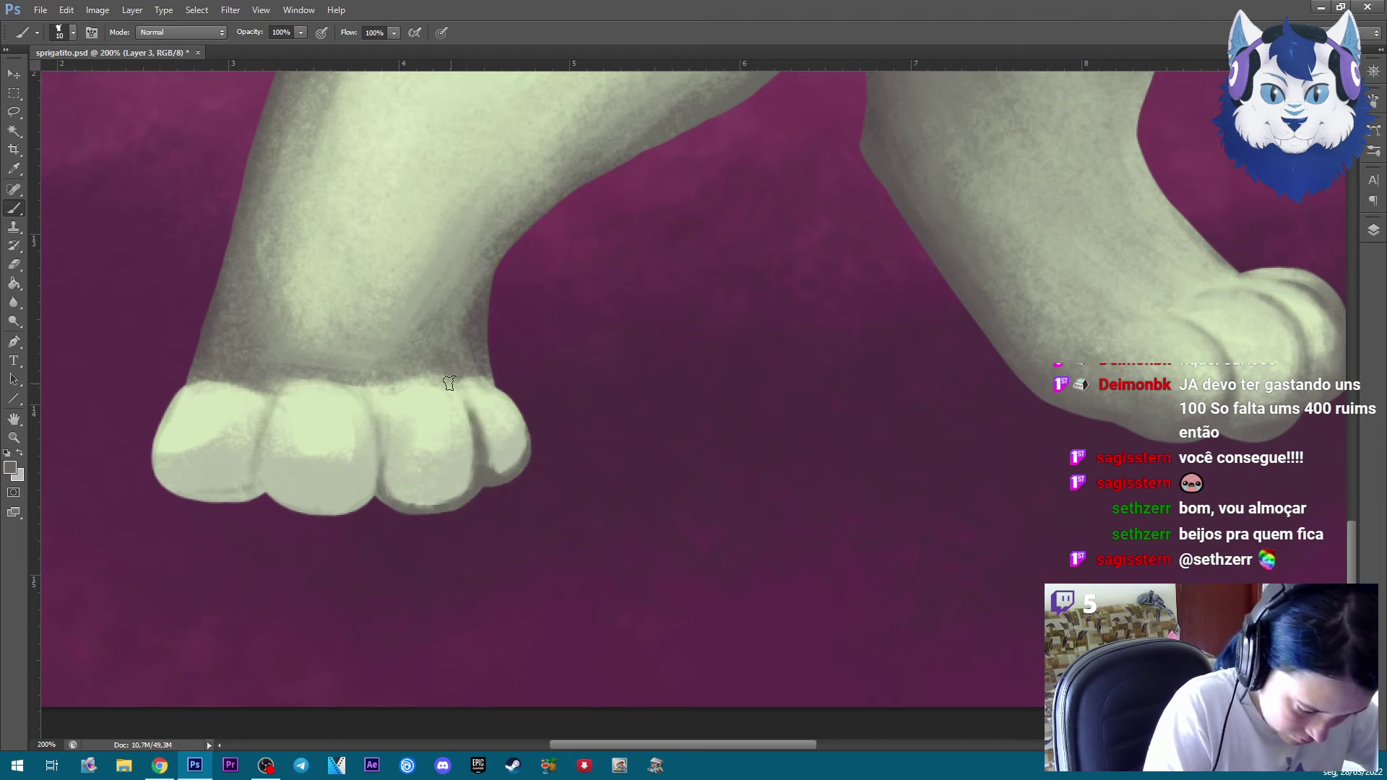
mouse_move(463, 401)
left_mouse_down()
mouse_move(378, 403)
mouse_move(381, 458)
left_mouse_up()
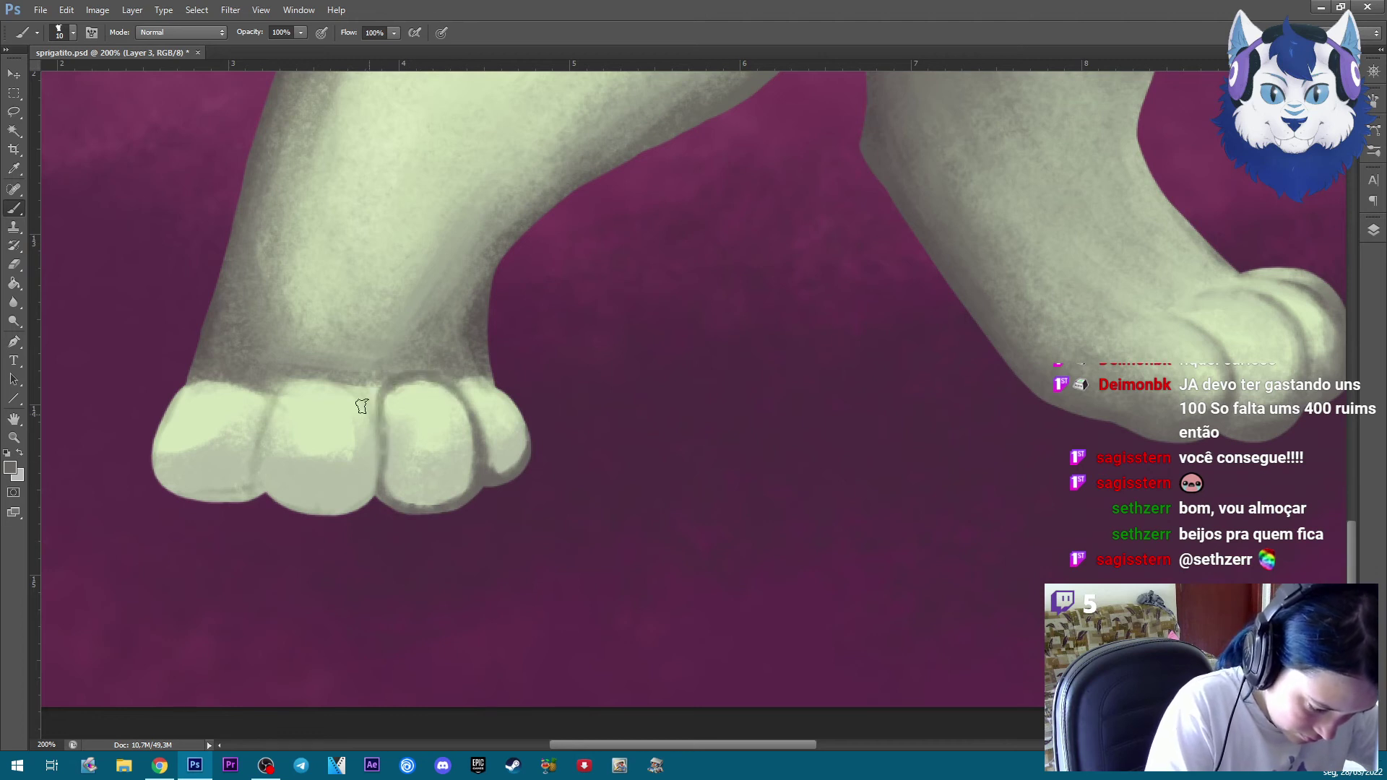
mouse_move(333, 389)
left_mouse_down()
mouse_move(257, 434)
mouse_move(282, 505)
mouse_move(317, 508)
left_mouse_up()
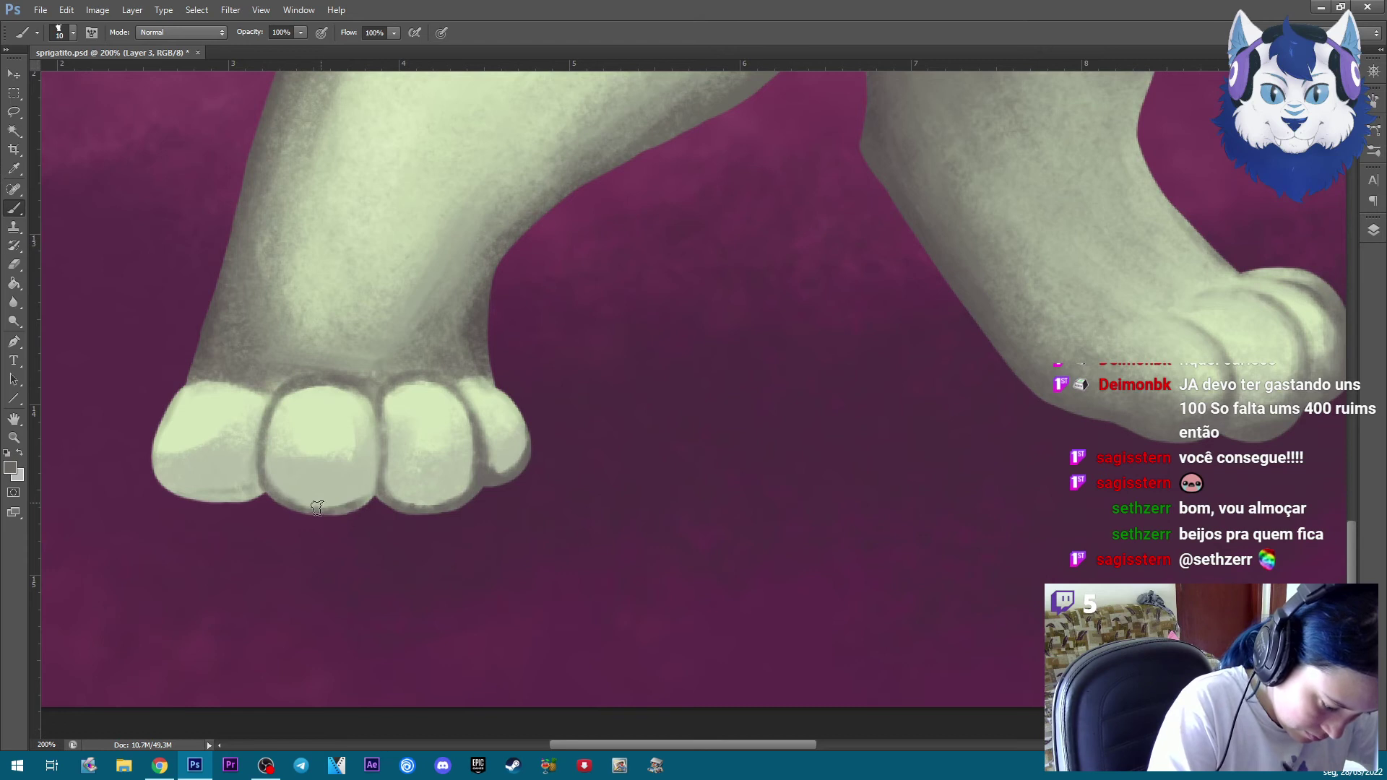
mouse_move(380, 468)
left_mouse_down()
mouse_move(372, 393)
mouse_move(390, 499)
left_mouse_up()
mouse_move(365, 390)
left_mouse_down()
mouse_move(372, 448)
mouse_move(405, 506)
left_mouse_up()
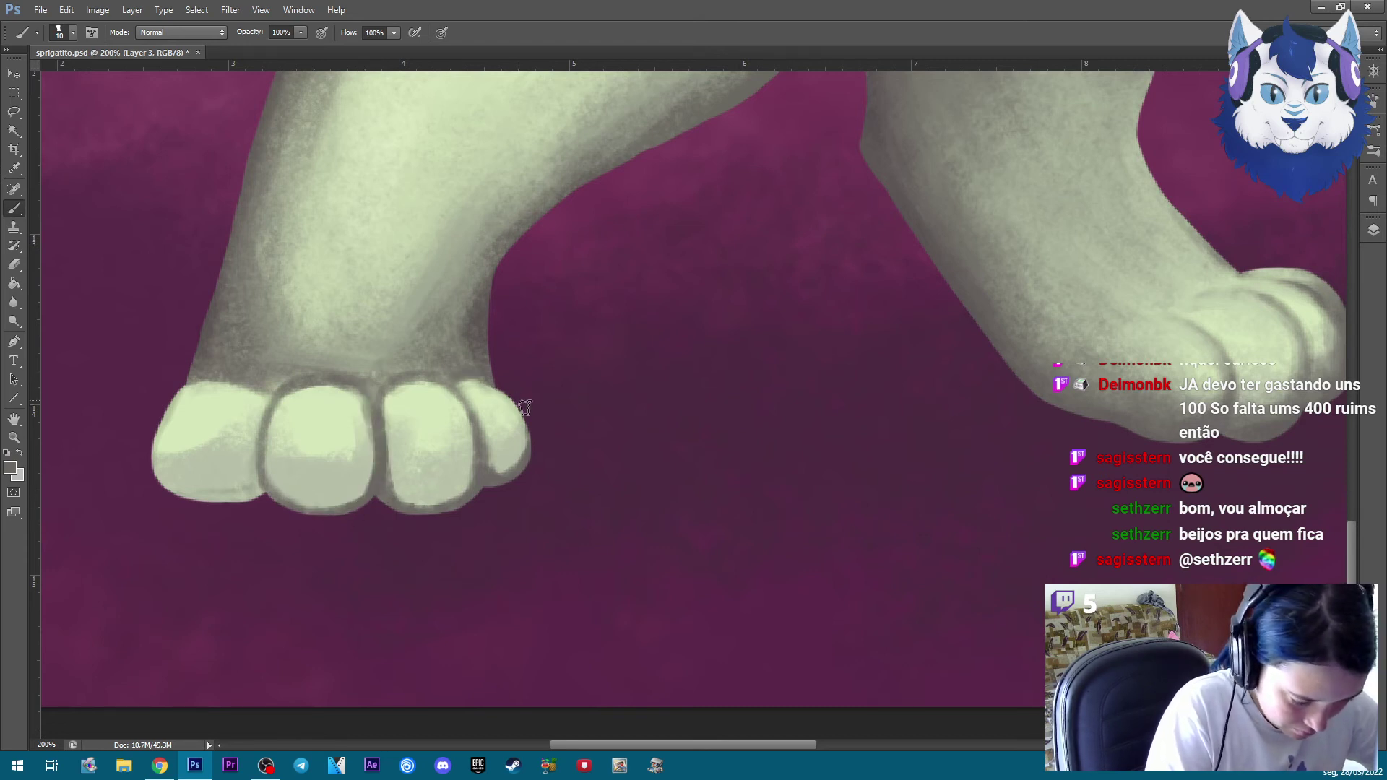
Outline the first toe and shade the lower edges of the first two toes
mouse_move(265, 395)
left_mouse_down()
mouse_move(162, 424)
mouse_move(156, 478)
mouse_move(217, 500)
mouse_move(261, 485)
mouse_move(156, 455)
mouse_move(242, 466)
mouse_move(217, 491)
left_mouse_up()
mouse_move(318, 510)
left_mouse_down()
mouse_move(279, 480)
mouse_move(335, 474)
mouse_move(324, 505)
mouse_move(470, 477)
mouse_move(455, 479)
left_mouse_up()
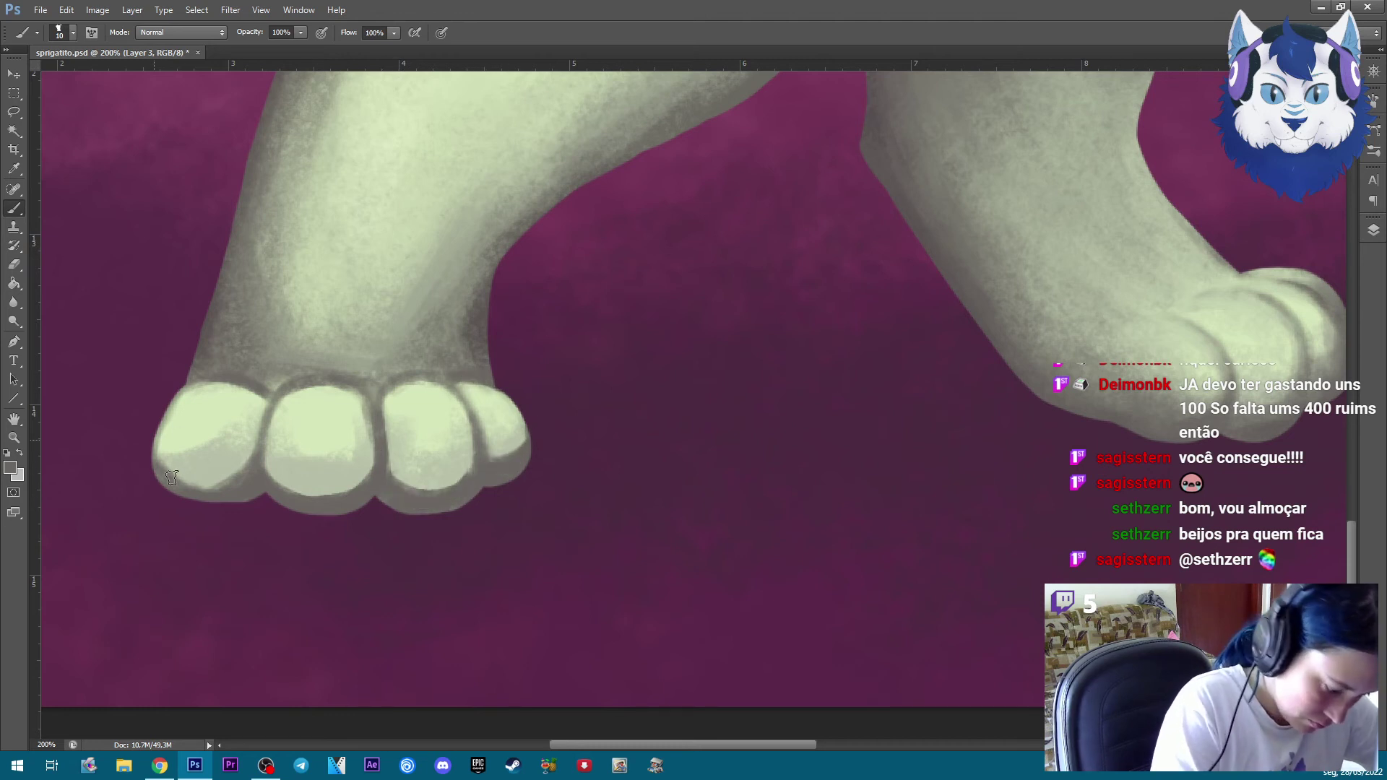
left_click_drag(153, 454, 250, 458)
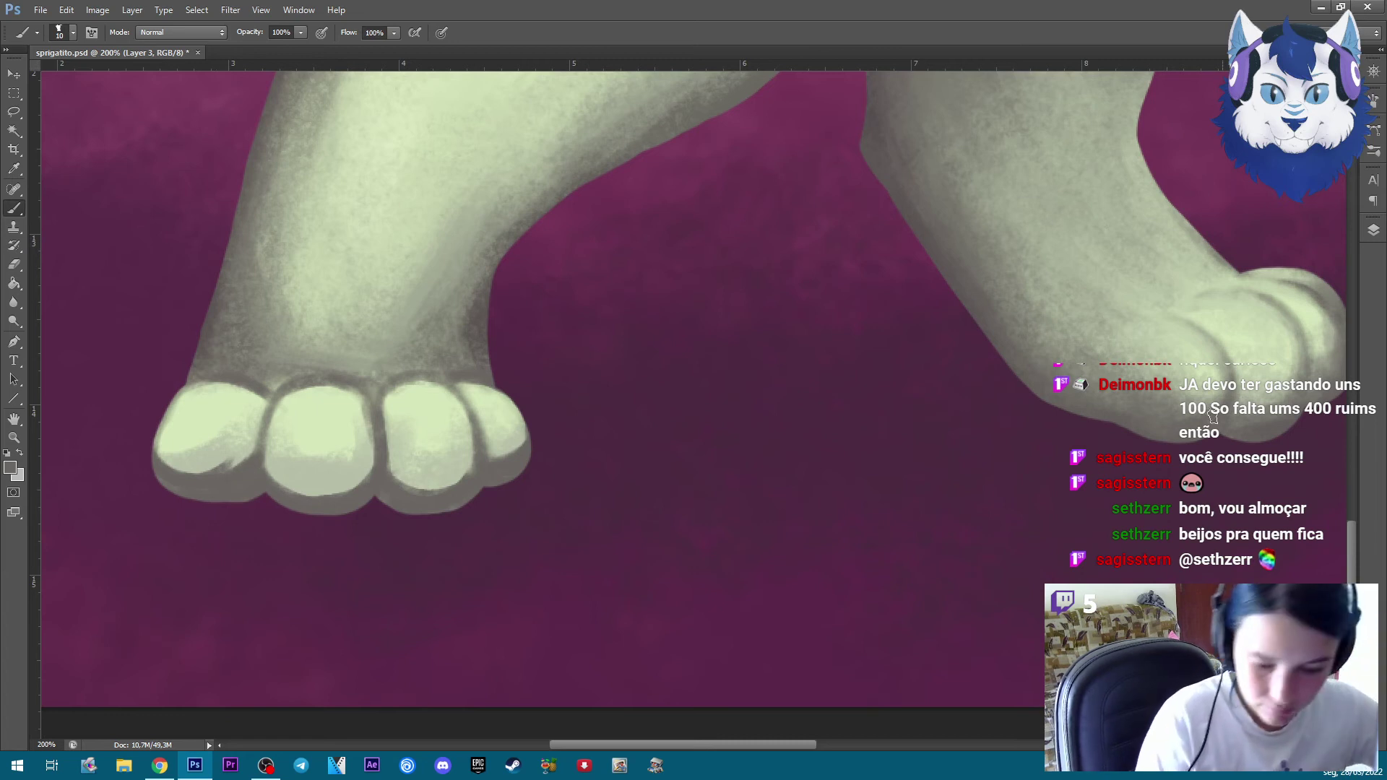
key("bracketright")
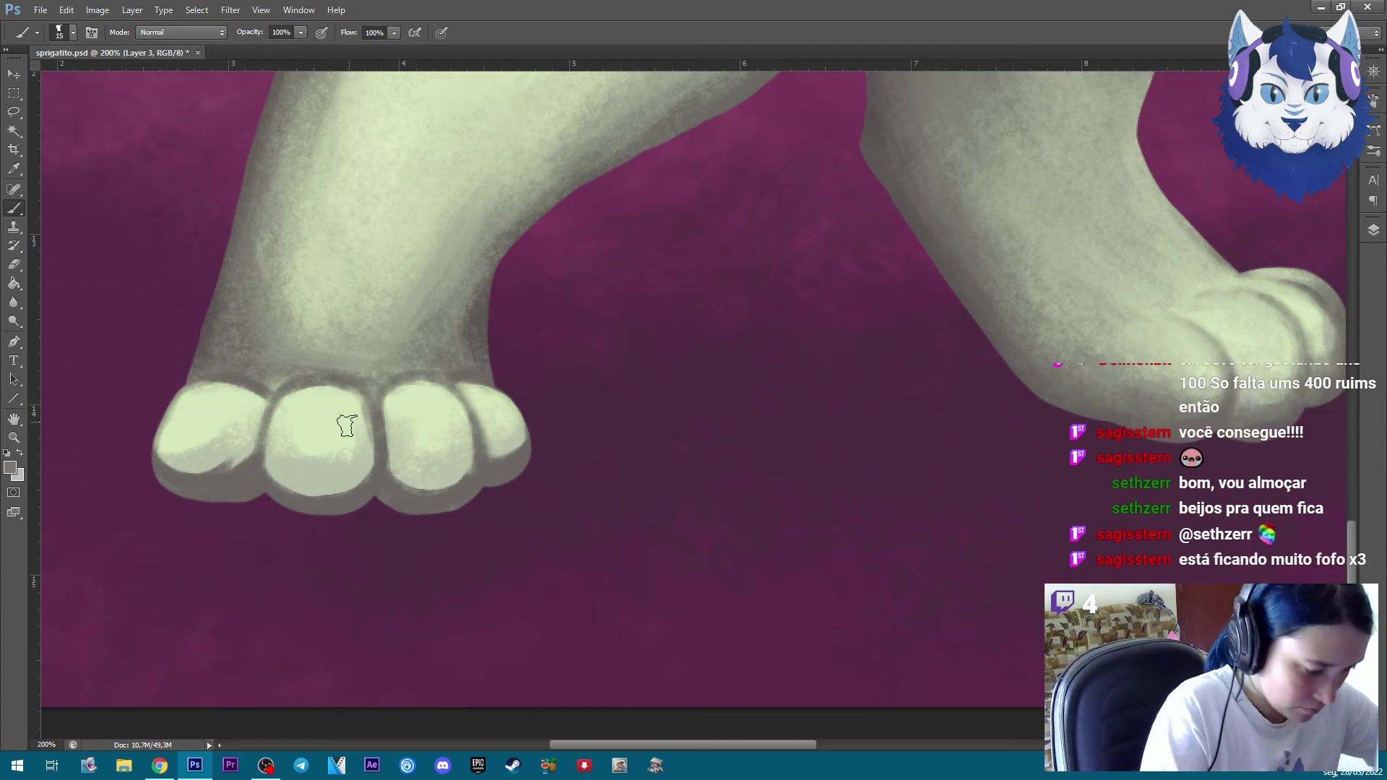
left_click_drag(272, 455, 368, 476)
key("bracketleft")
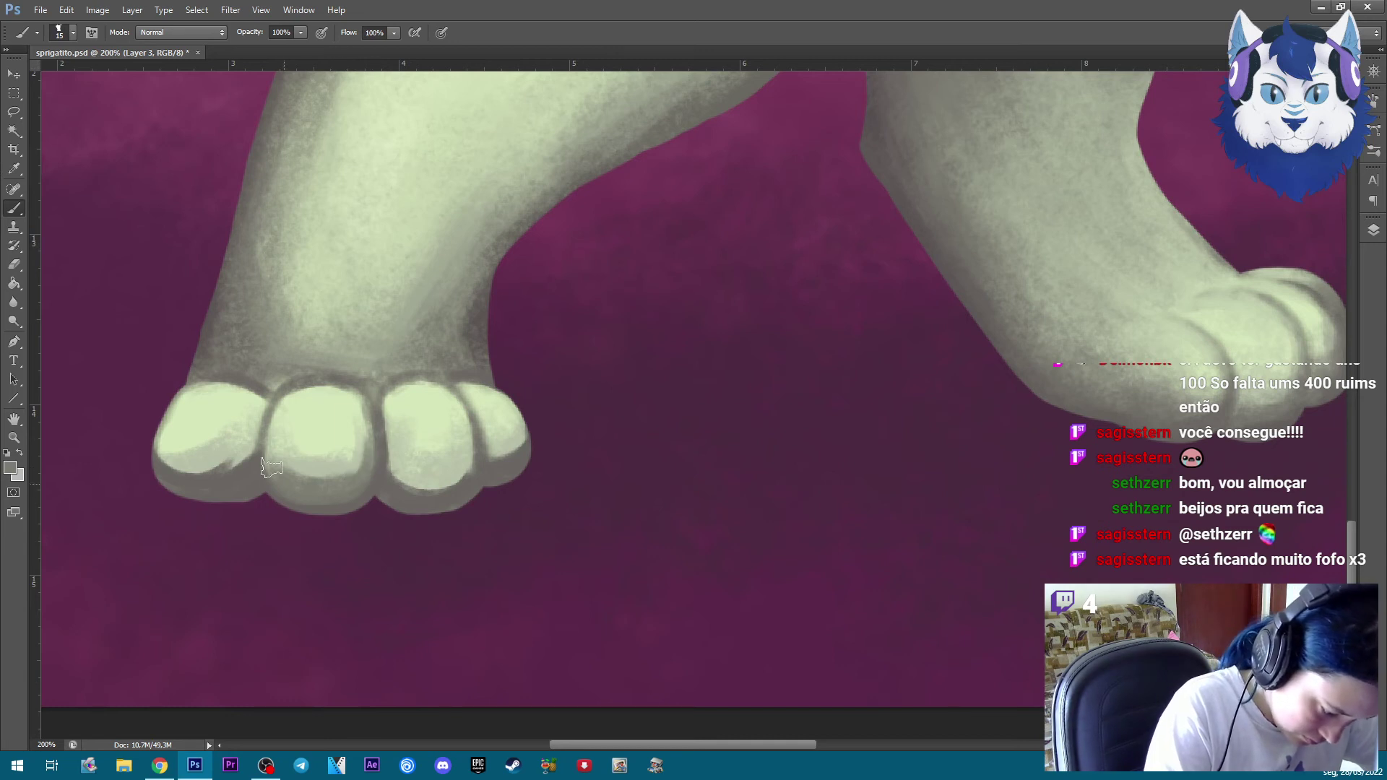
mouse_move(272, 434)
left_mouse_down()
mouse_move(161, 434)
mouse_move(257, 415)
mouse_move(253, 429)
left_mouse_up()
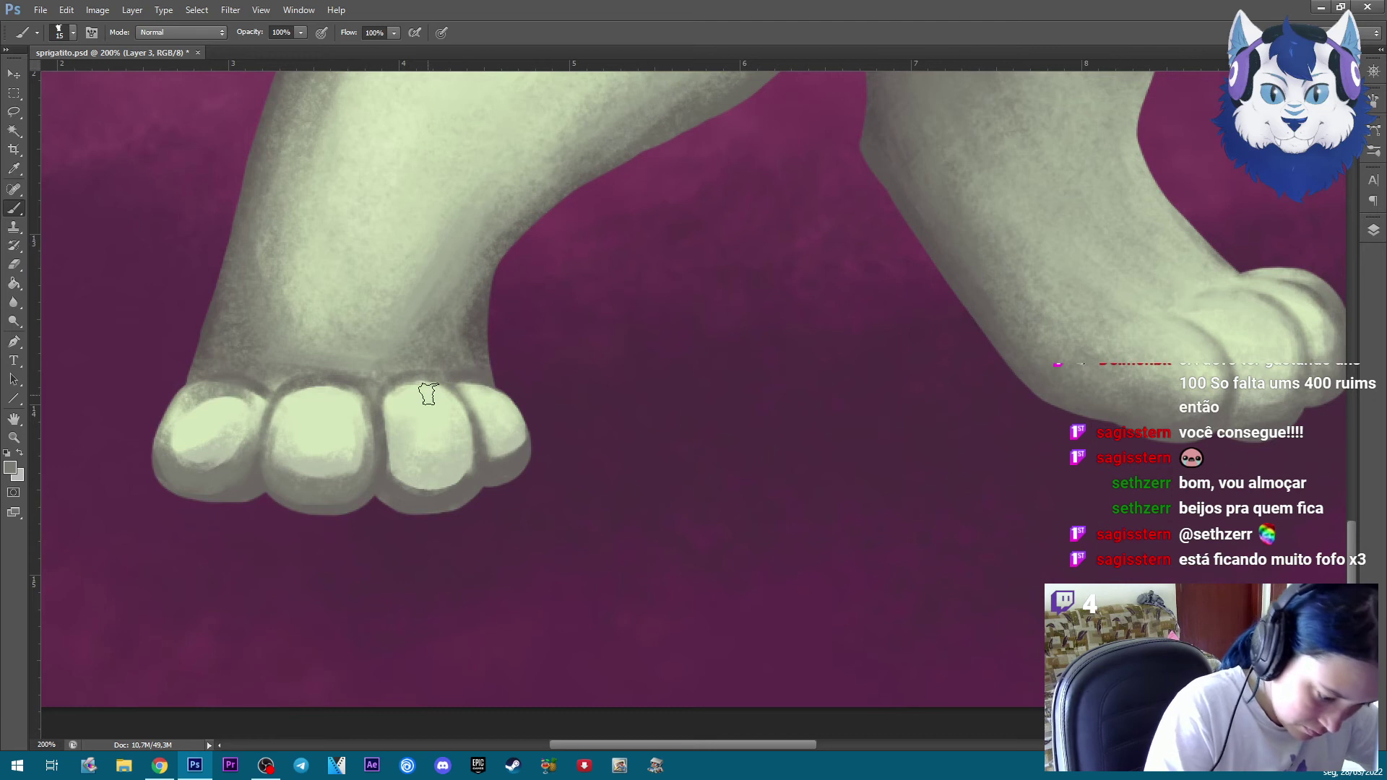
Deepen the shading across the first, second and third toes
left_click_drag(429, 394, 480, 366)
mouse_move(392, 476)
left_mouse_down()
mouse_move(408, 444)
mouse_move(434, 484)
mouse_move(501, 442)
left_mouse_up()
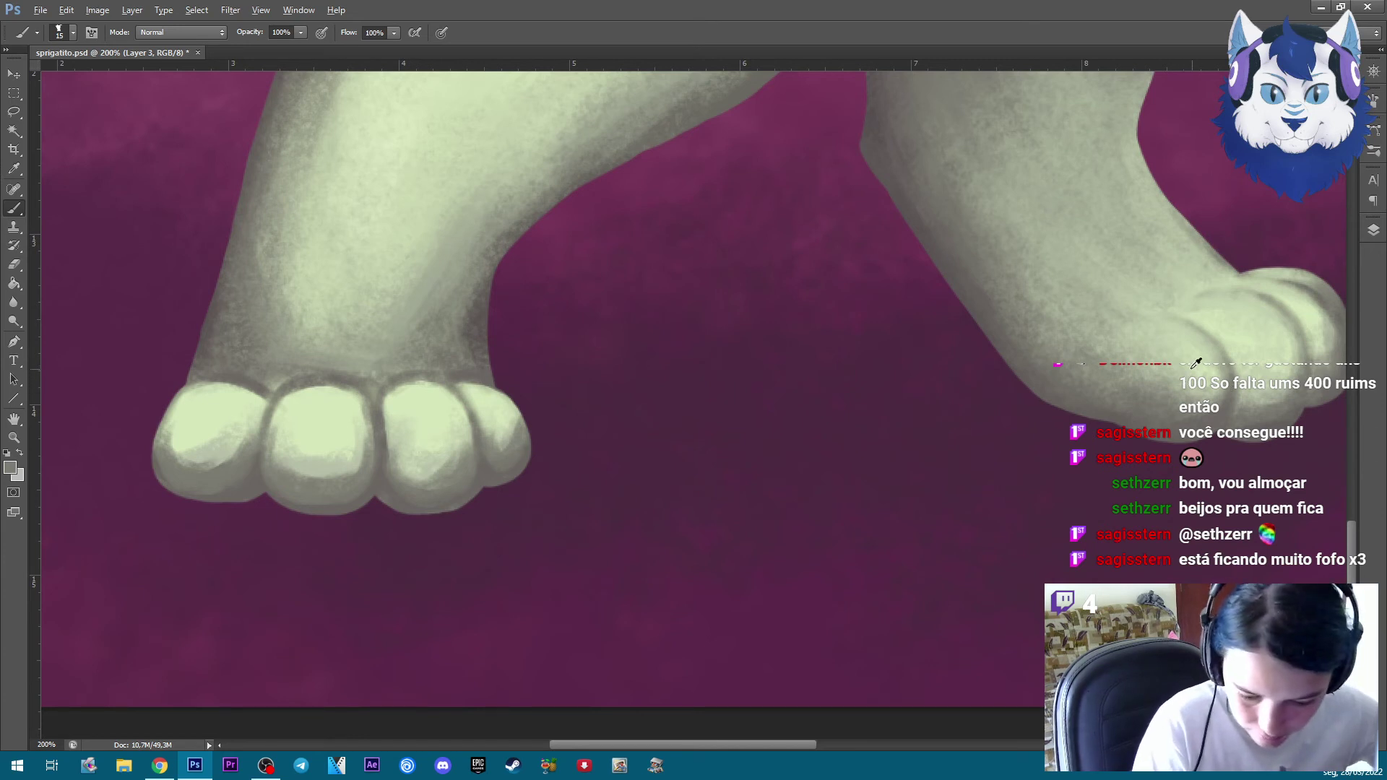
mouse_move(425, 430)
left_mouse_down()
mouse_move(440, 477)
mouse_move(452, 444)
mouse_move(447, 471)
left_mouse_up()
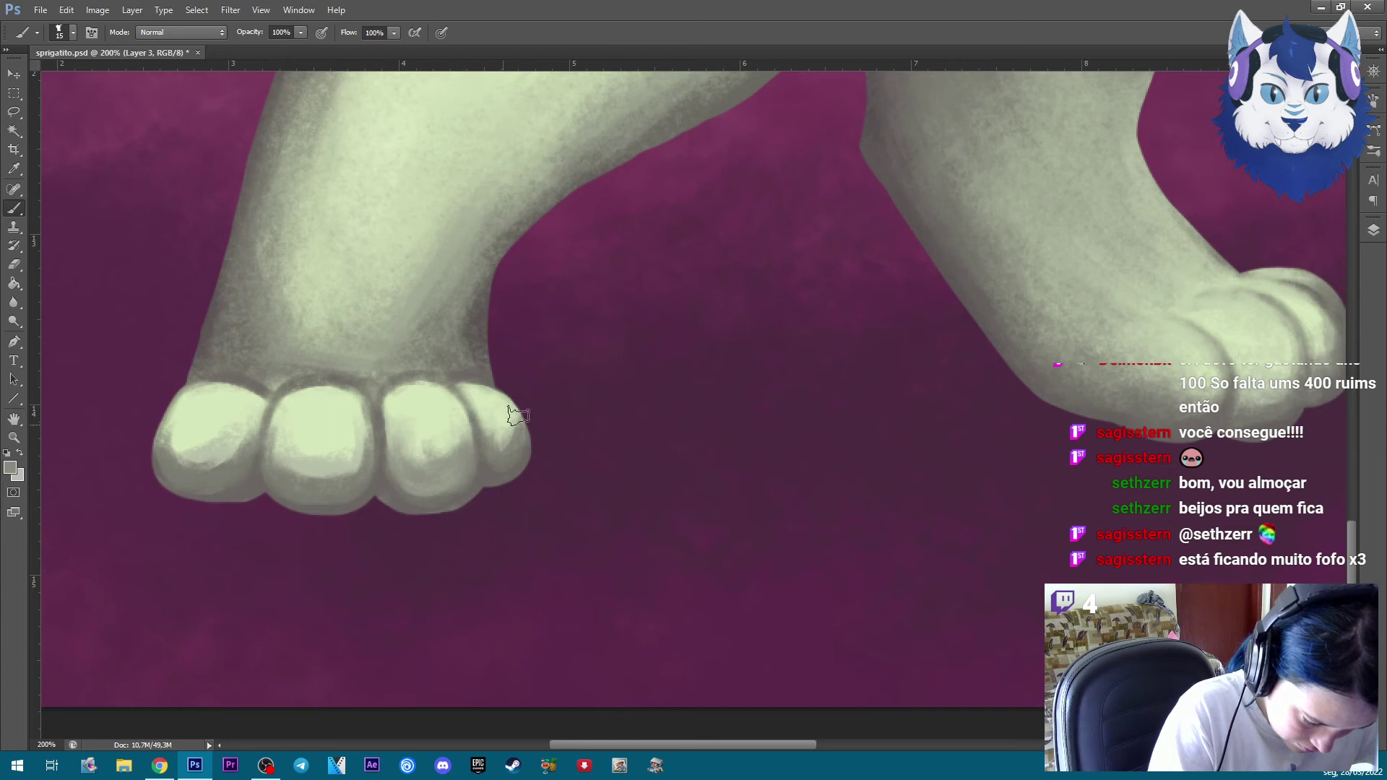
mouse_move(184, 416)
left_mouse_down()
mouse_move(170, 441)
mouse_move(209, 462)
mouse_move(239, 433)
mouse_move(196, 449)
mouse_move(183, 414)
left_mouse_up()
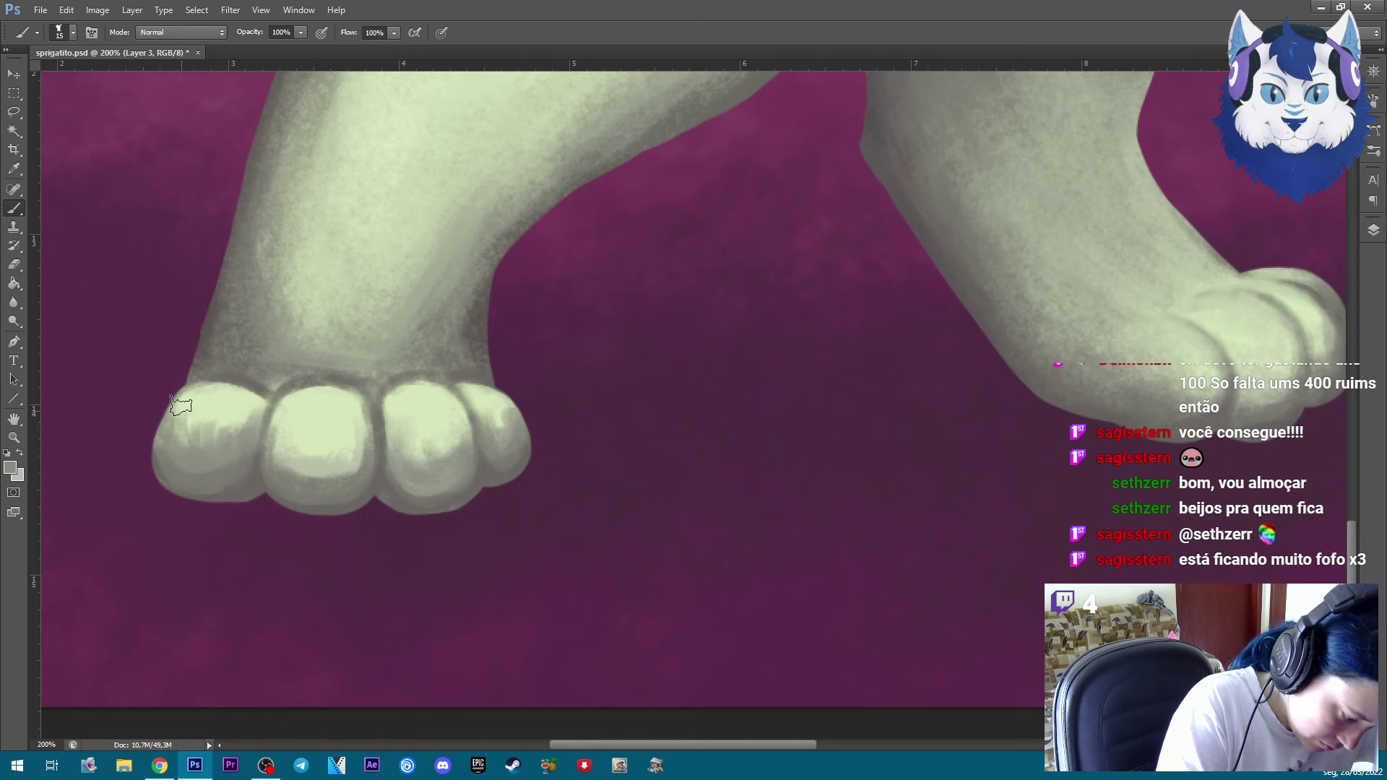
mouse_move(292, 402)
left_mouse_down()
mouse_move(274, 477)
mouse_move(294, 458)
mouse_move(372, 448)
mouse_move(365, 413)
mouse_move(448, 470)
mouse_move(444, 490)
left_mouse_up()
Paint pale green and green-yellow highlights on the tops of the first three toes
left_click(297, 405, "alt")
mouse_move(297, 405)
left_mouse_down()
mouse_move(307, 473)
mouse_move(348, 457)
mouse_move(301, 434)
mouse_move(303, 465)
mouse_move(350, 459)
mouse_move(363, 426)
left_mouse_up()
left_click(321, 457, "alt")
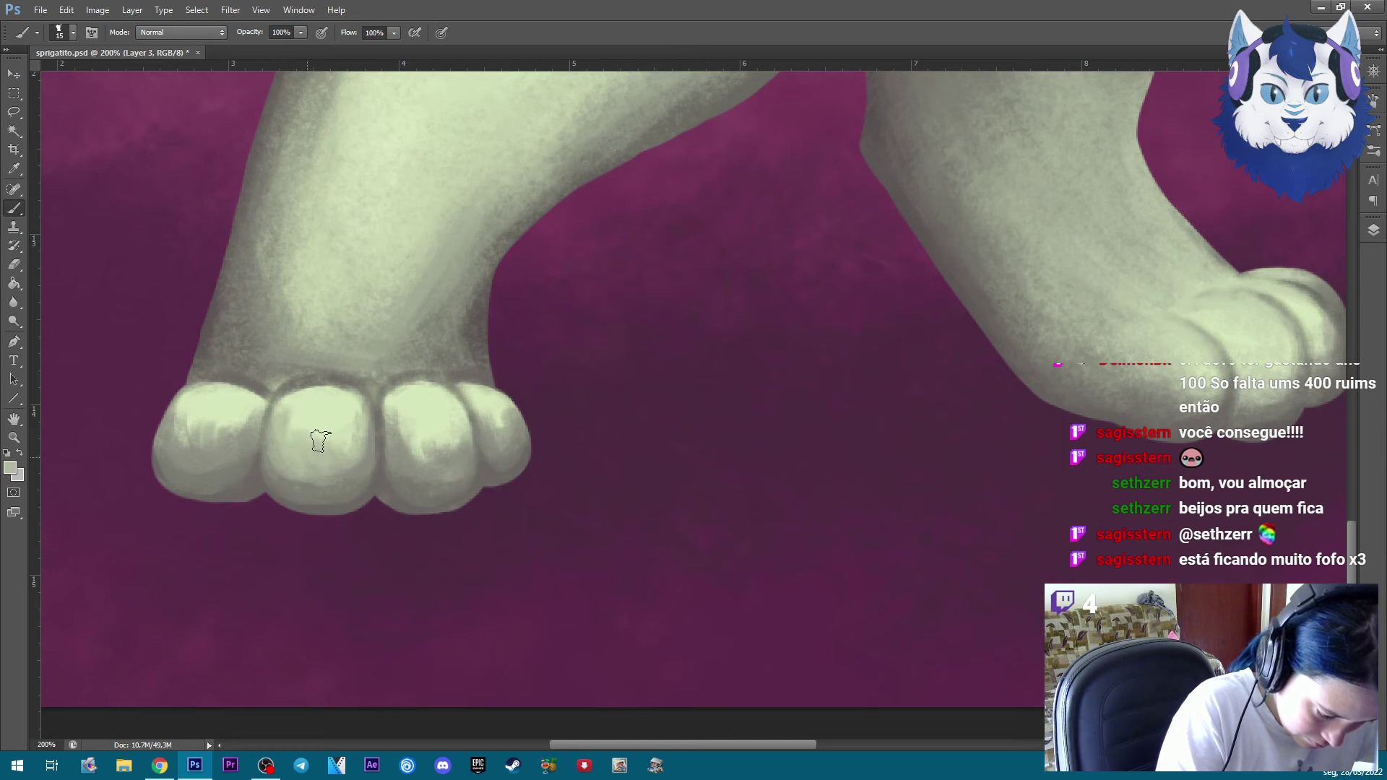
key("bracketright")
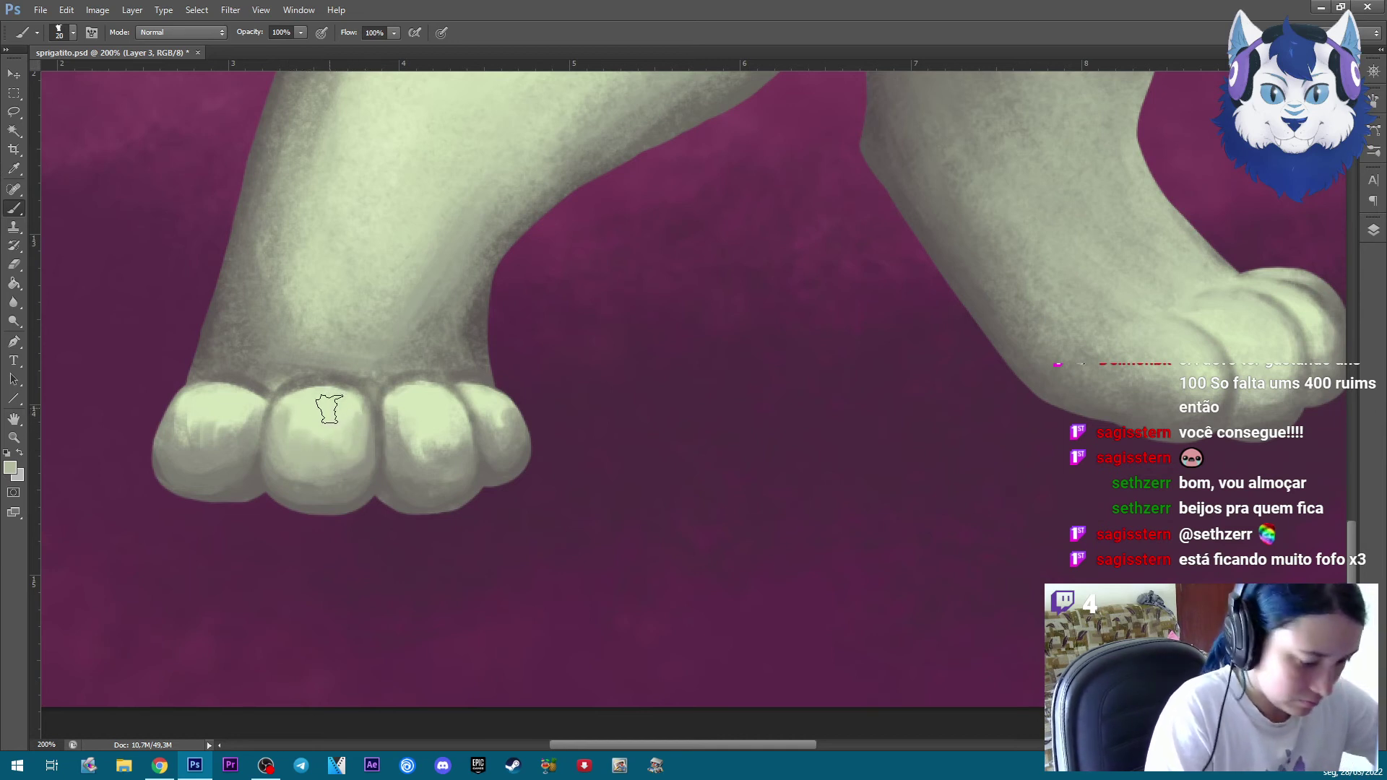
mouse_move(222, 425)
left_mouse_down()
mouse_move(185, 449)
mouse_move(248, 402)
mouse_move(249, 430)
left_mouse_up()
mouse_move(401, 405)
left_mouse_down()
mouse_move(434, 443)
mouse_move(397, 458)
mouse_move(426, 439)
left_mouse_up()
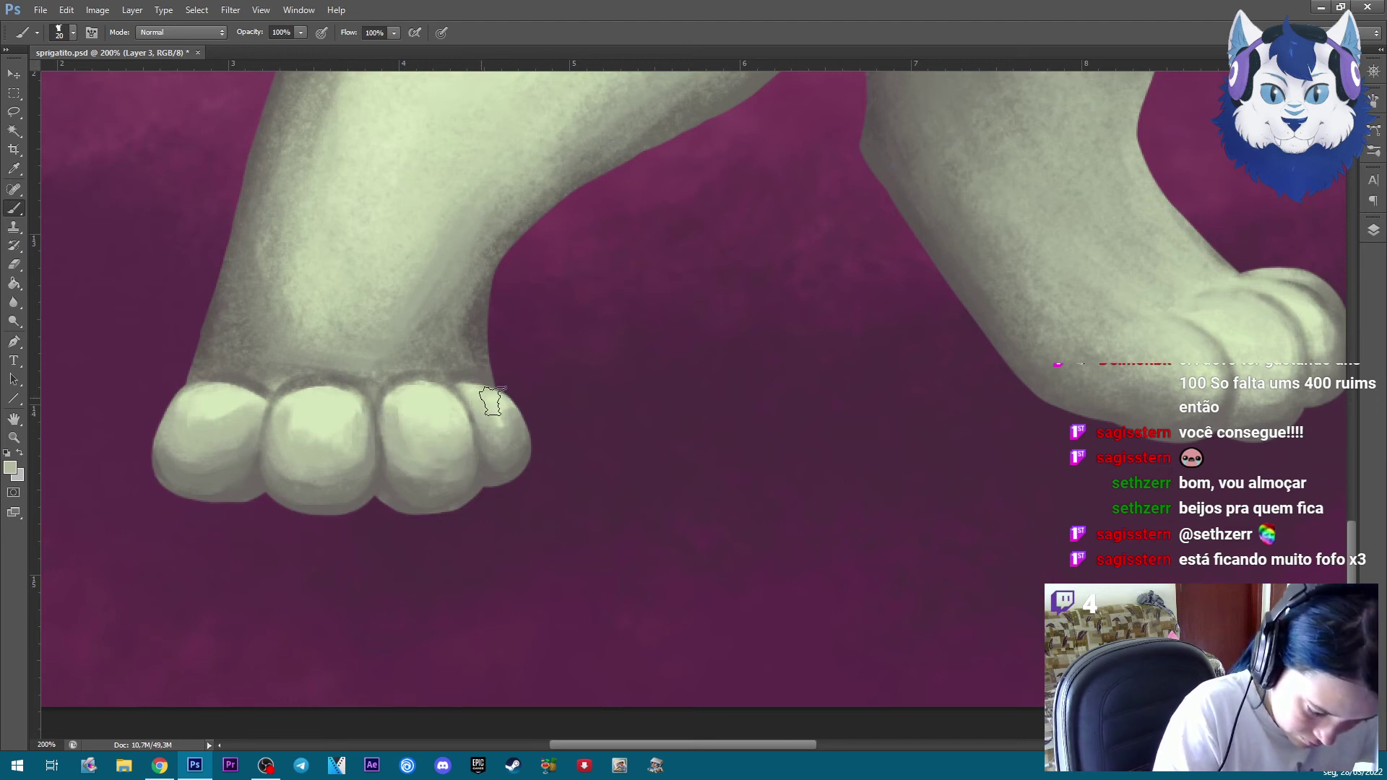
left_click(318, 399, "alt")
mouse_move(300, 395)
left_mouse_down()
mouse_move(279, 419)
mouse_move(186, 417)
mouse_move(226, 412)
left_mouse_up()
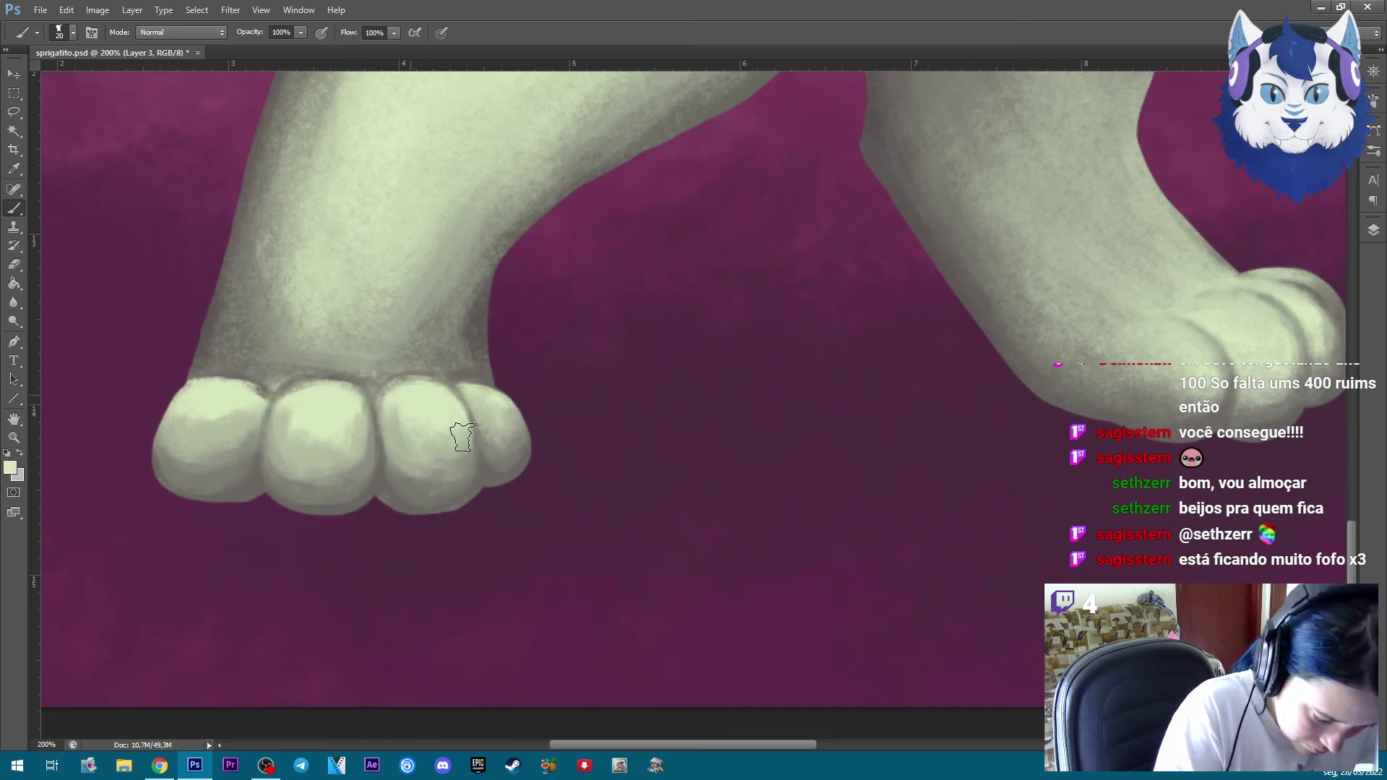
left_click(468, 373, "alt")
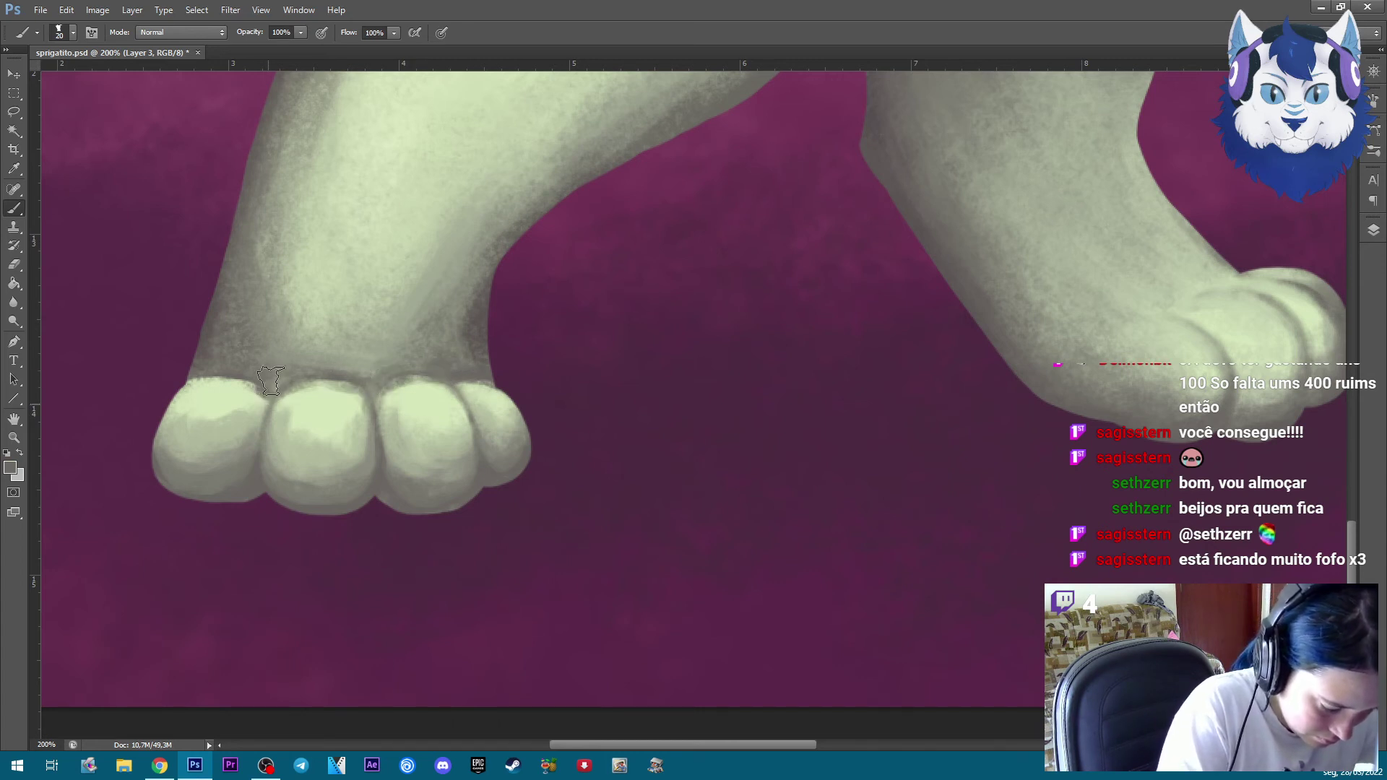
key("ctrl+minus")
key("ctrl+minus")
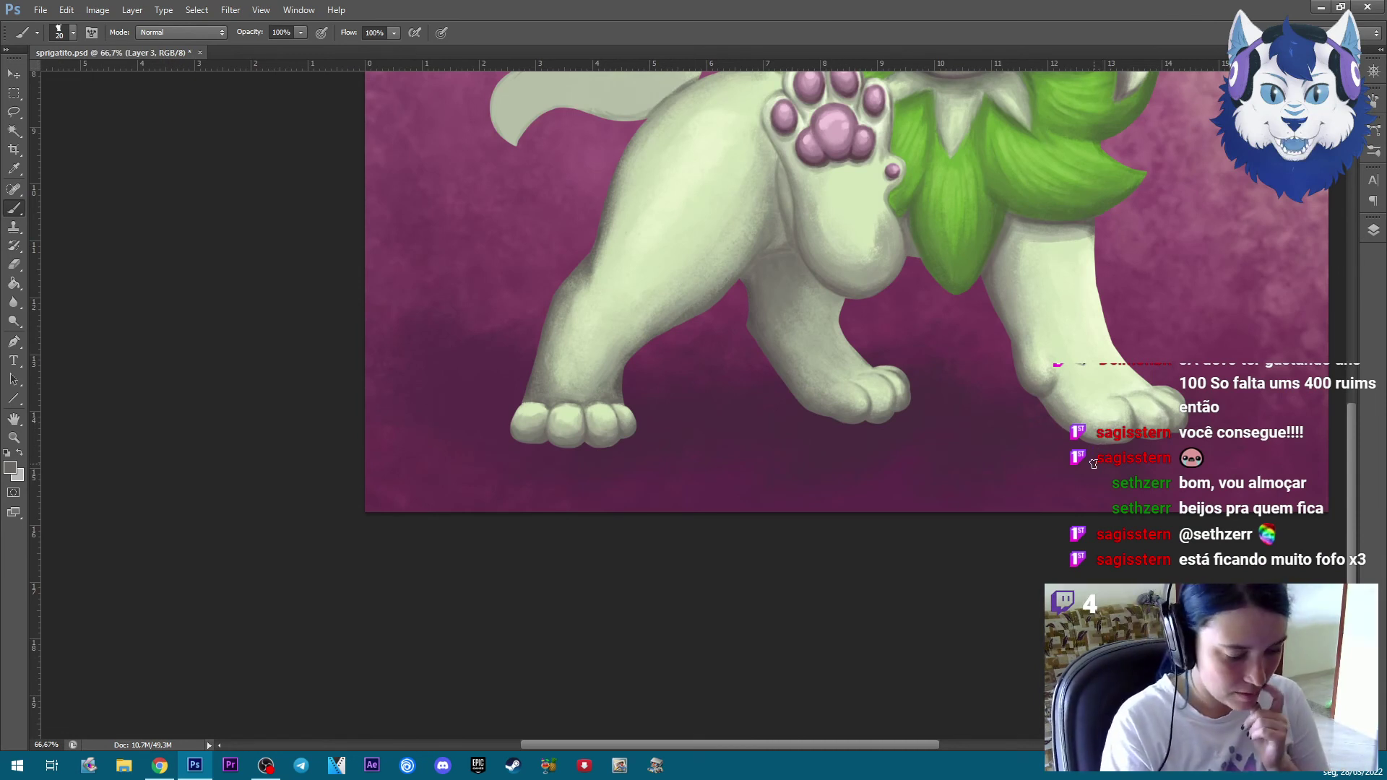
Zoom to 100% with a smaller brush, then zoom out to 50% to view the full canvas
key("ctrl+plus")
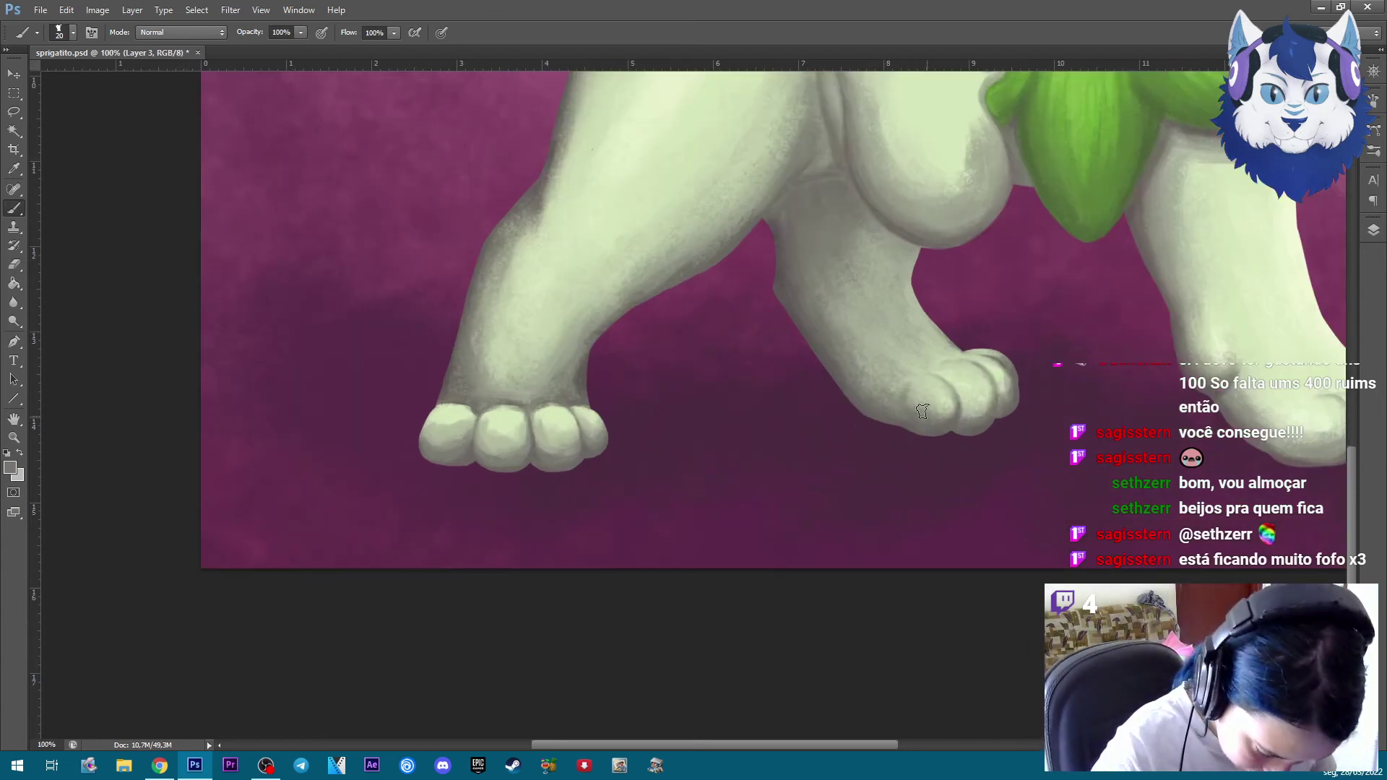
key("bracketleft")
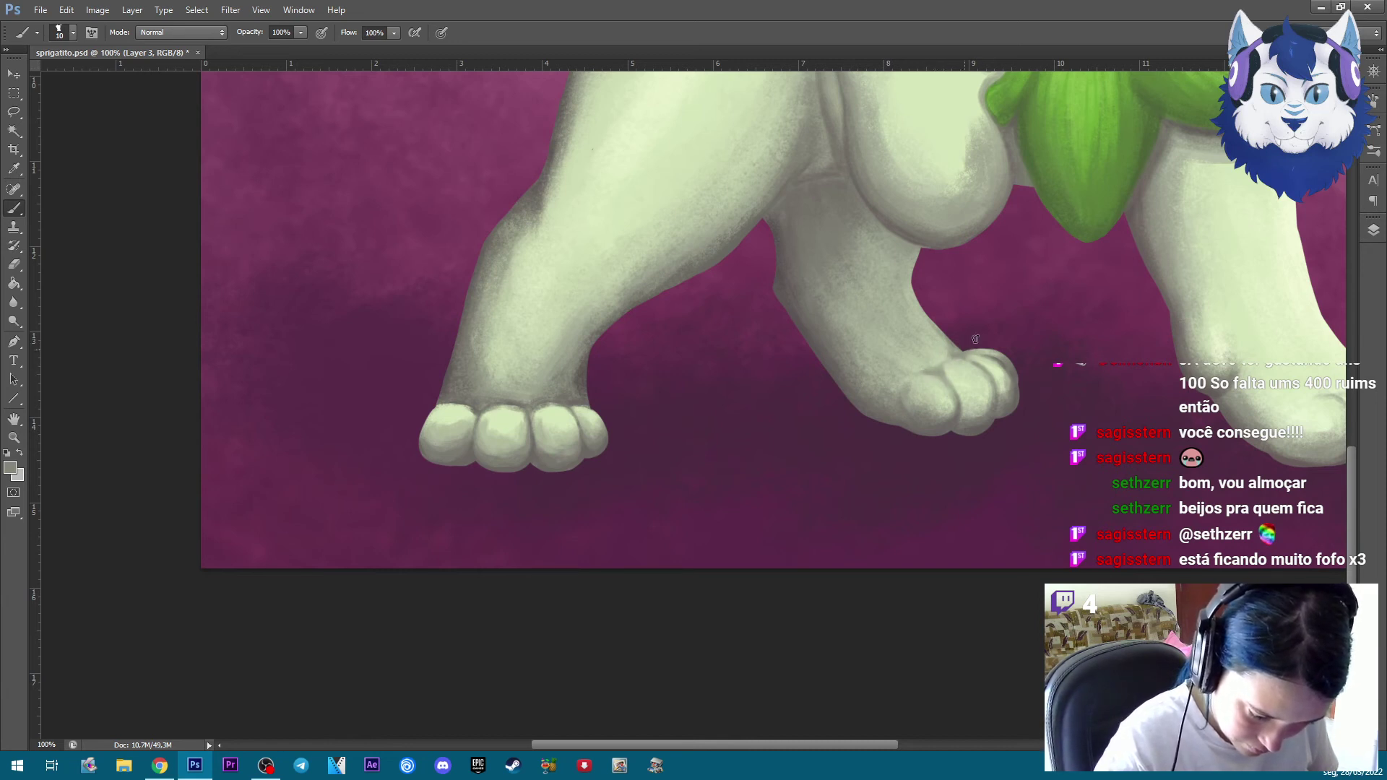
scroll(1083, 289, "up", 5)
key("ctrl+minus")
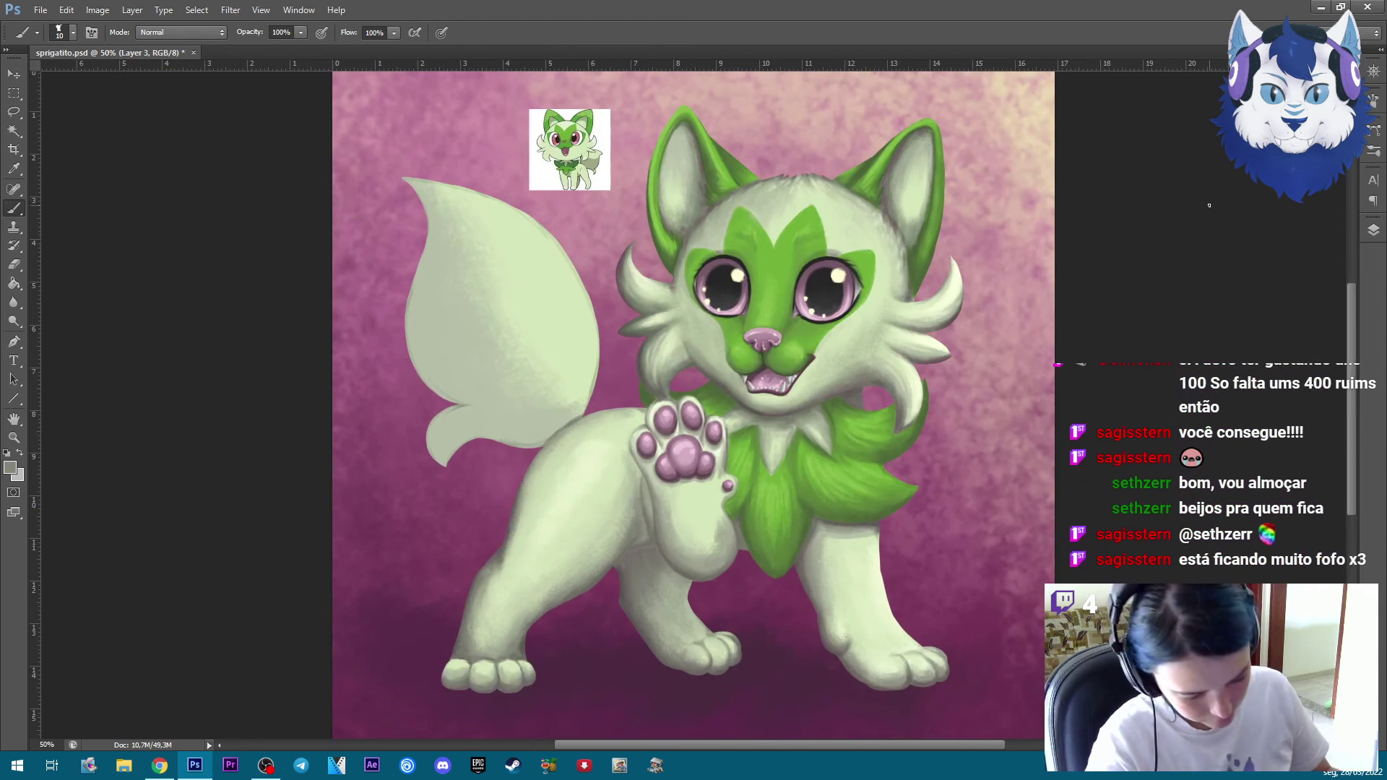
Zoom to 200% on the feet, sample the back foot's pale colour, then recentre on both feet
key("ctrl+plus")
key("ctrl+plus")
key("ctrl+plus")
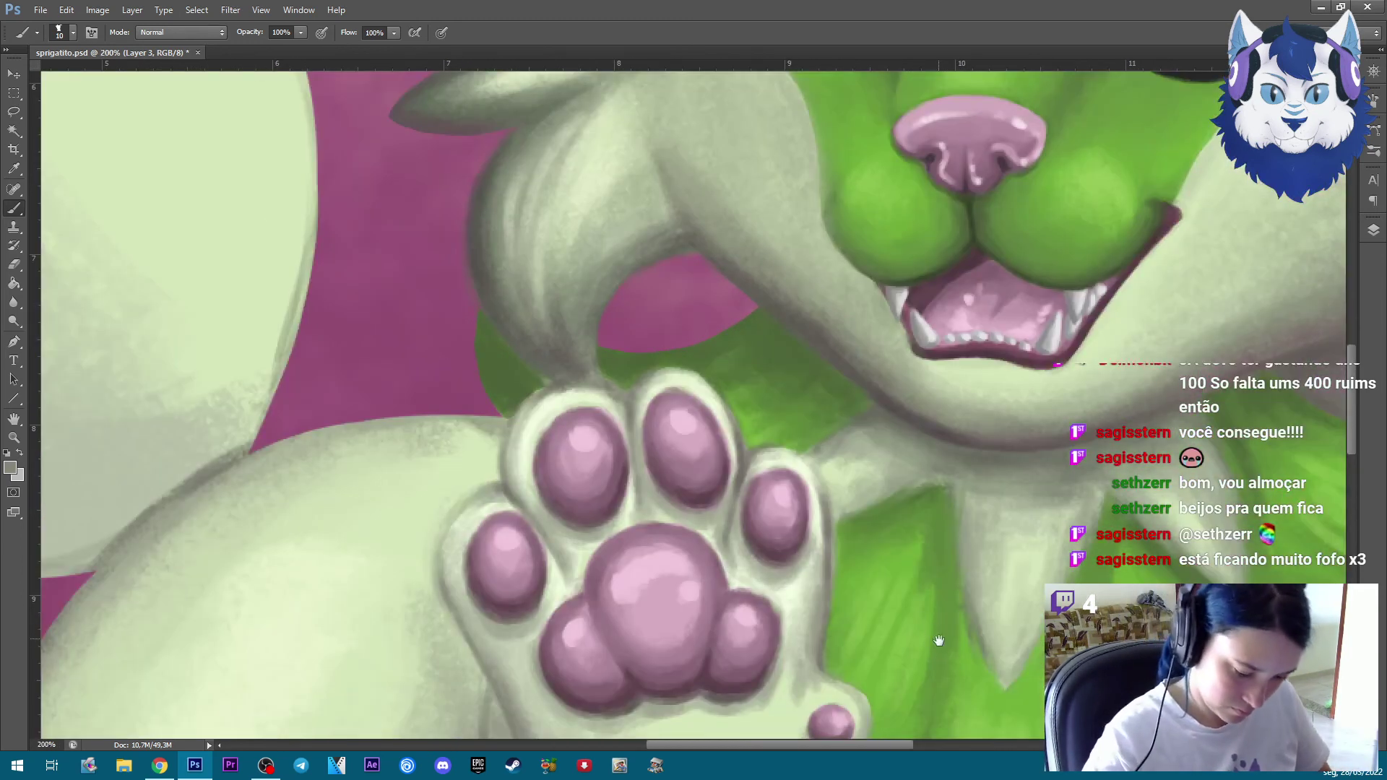
scroll(947, 433, "down", 3)
scroll(954, 303, "down", 8)
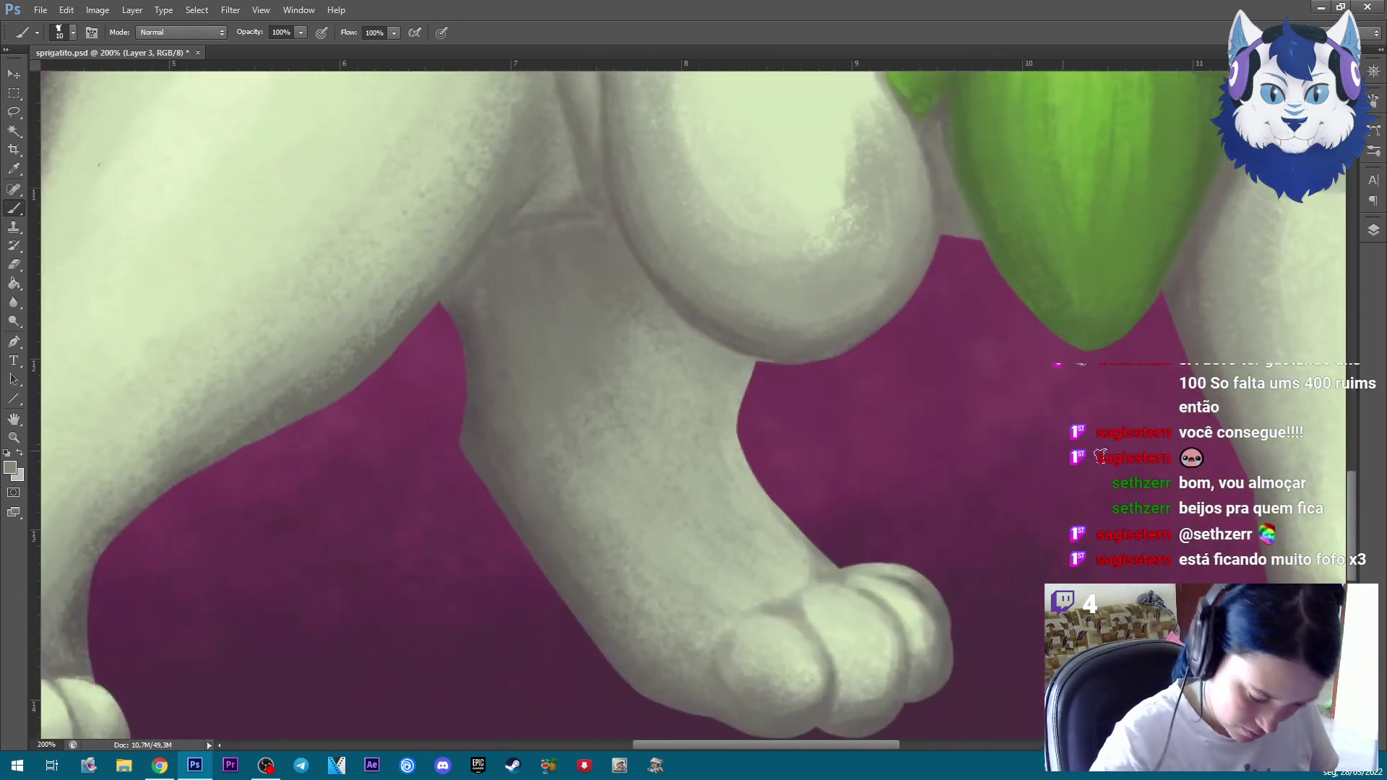
left_click_drag(1024, 450, 510, 136)
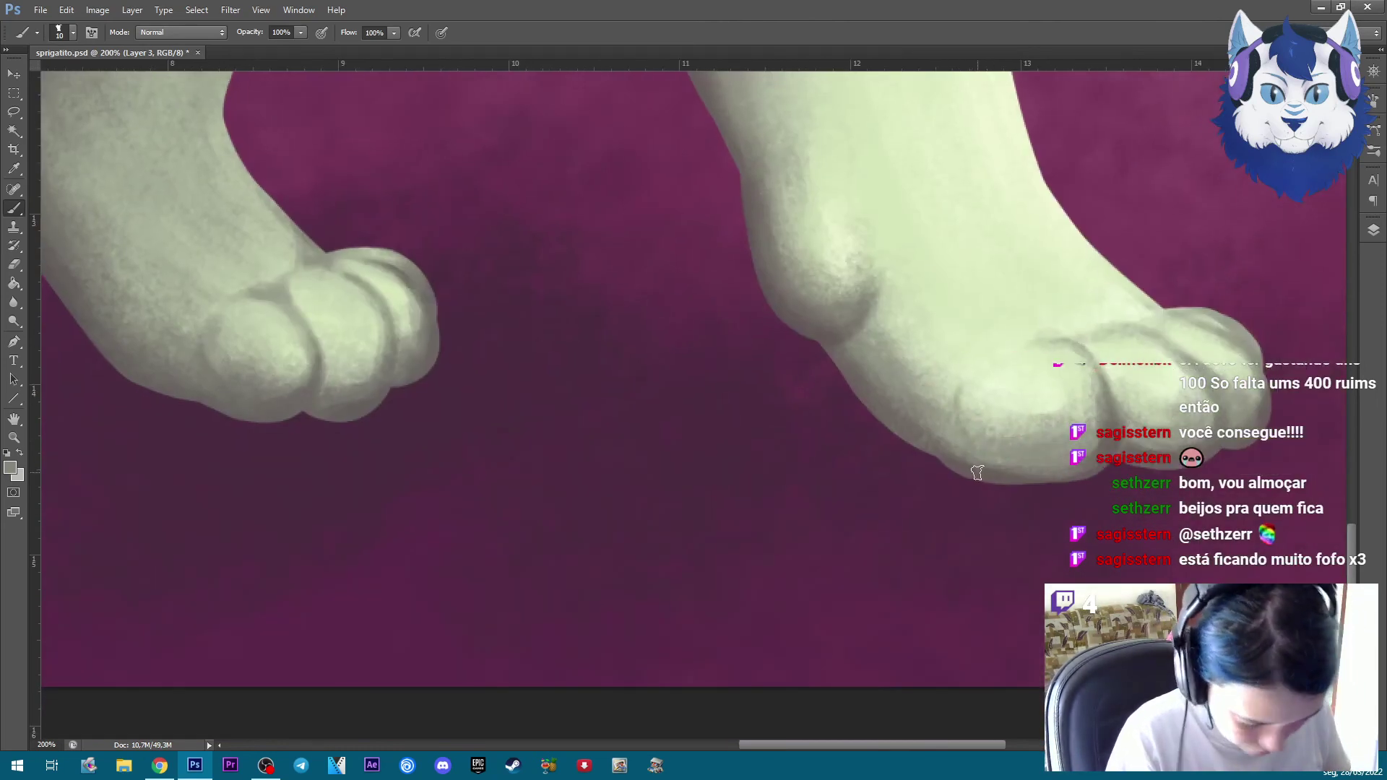
left_click(977, 449, "alt")
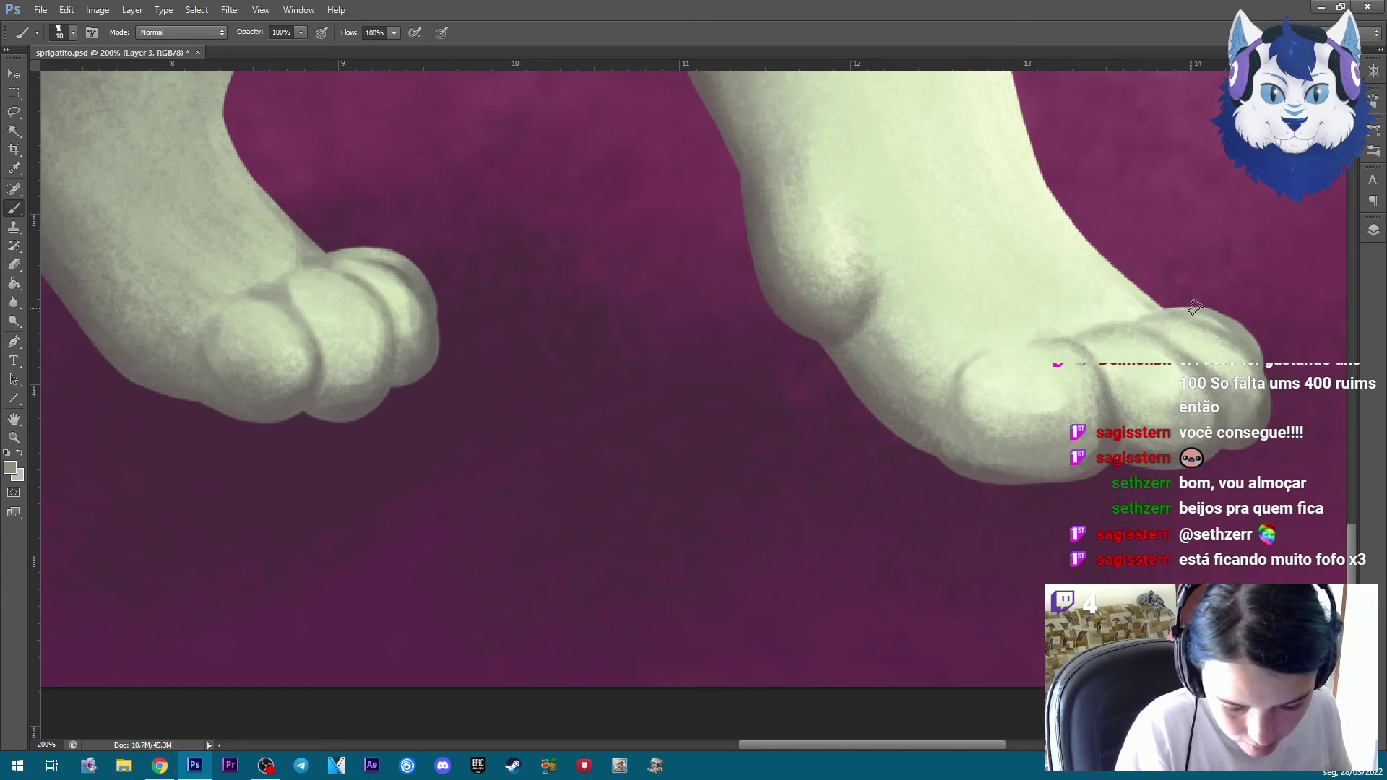
key("ctrl+minus")
key("ctrl+minus")
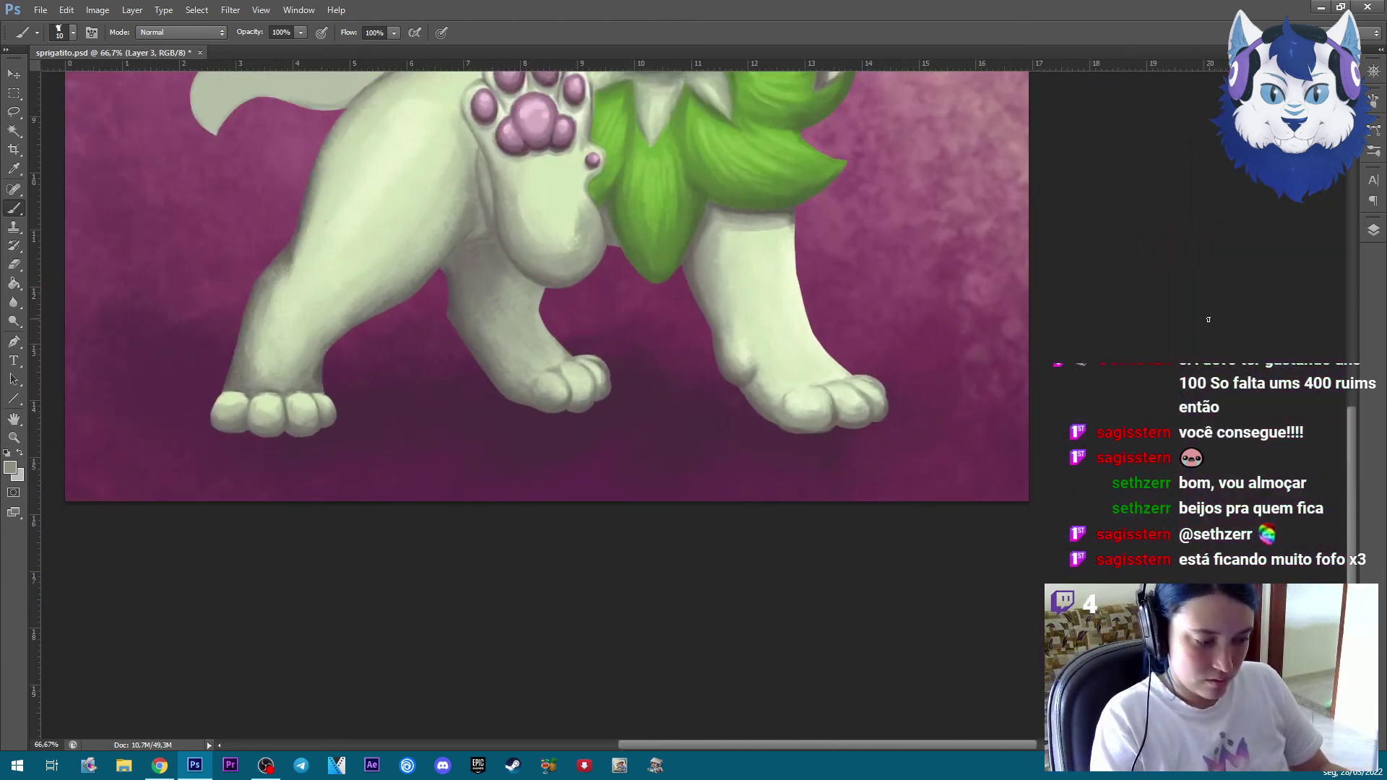
scroll(643, 419, "up", 1, "alt")
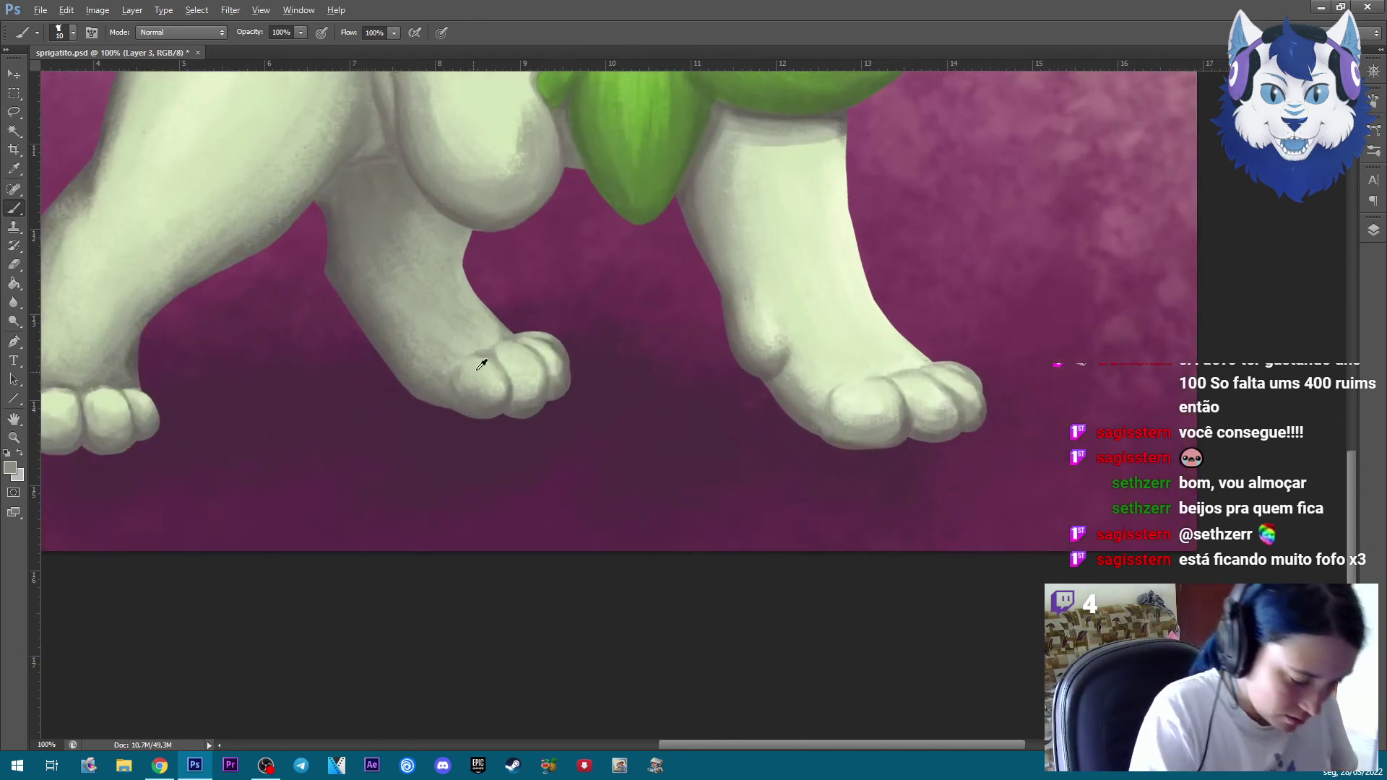
left_click_drag(316, 513, 784, 465)
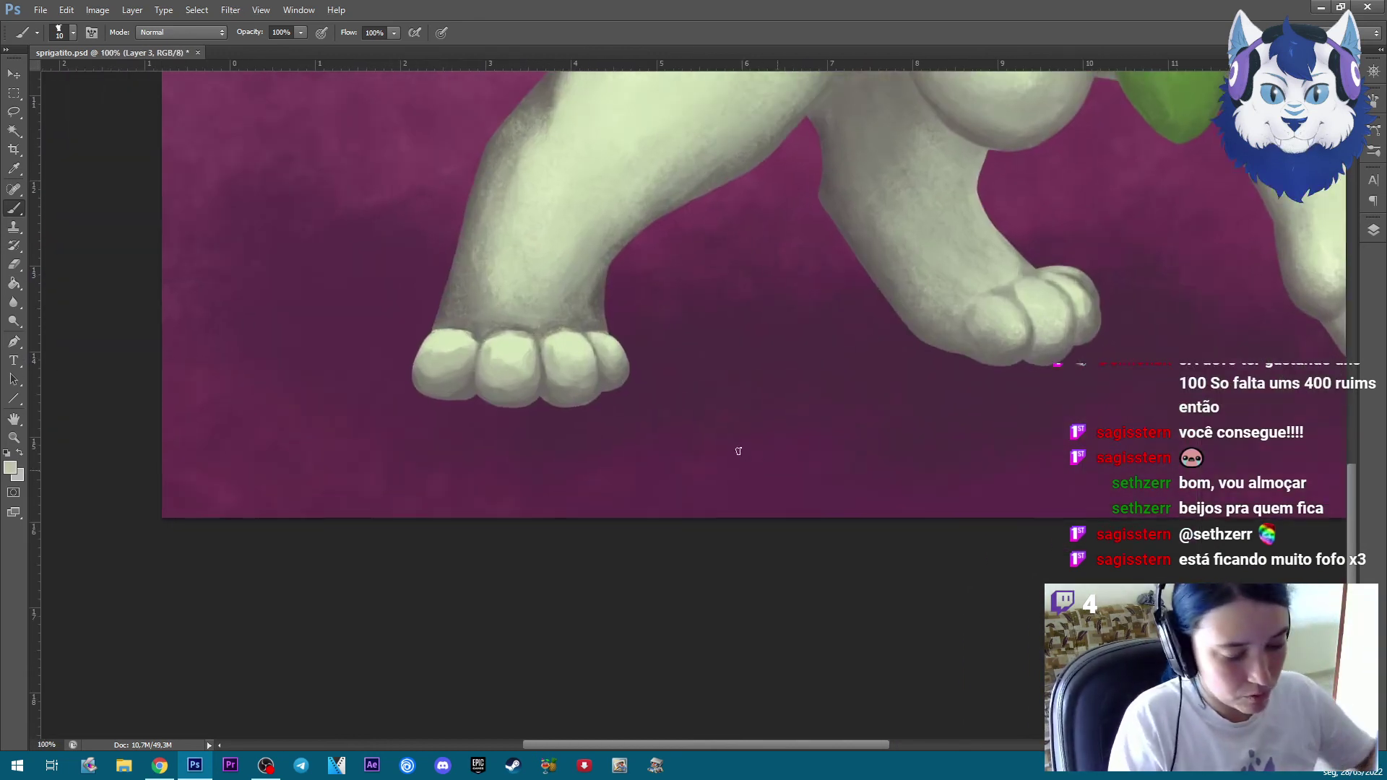
Sample the toe colours and paint pale-green highlights rounding the near front paw's middle toes
key("ctrl+plus")
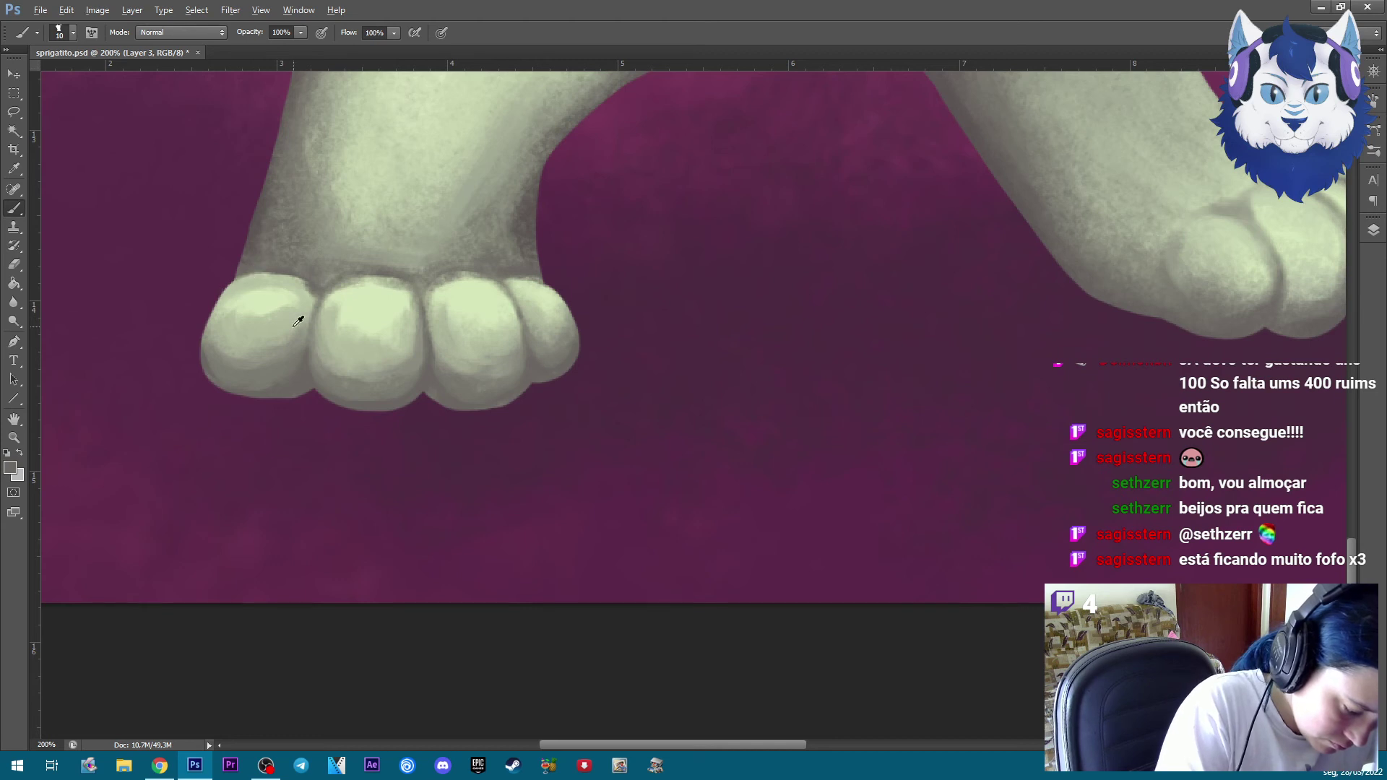
left_click(211, 349, "alt")
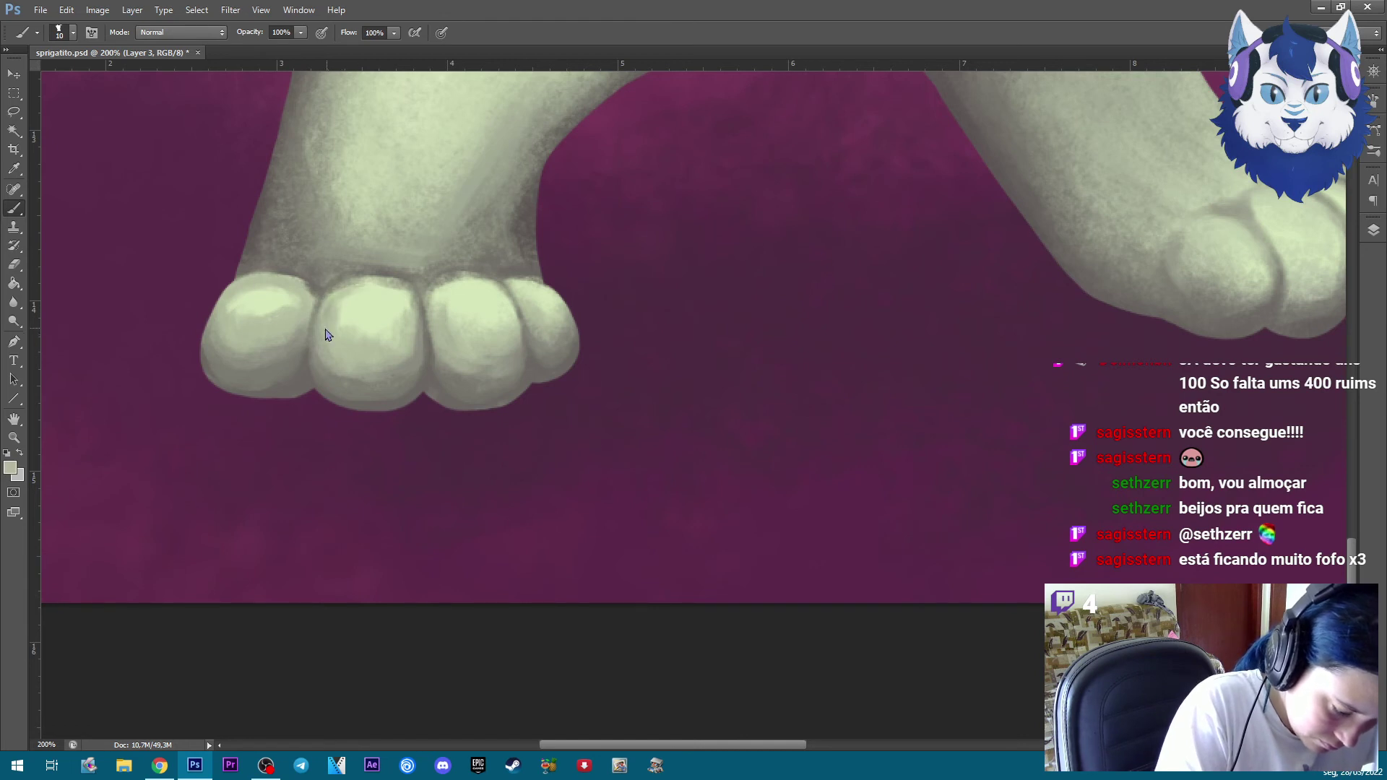
left_click(390, 345, "alt")
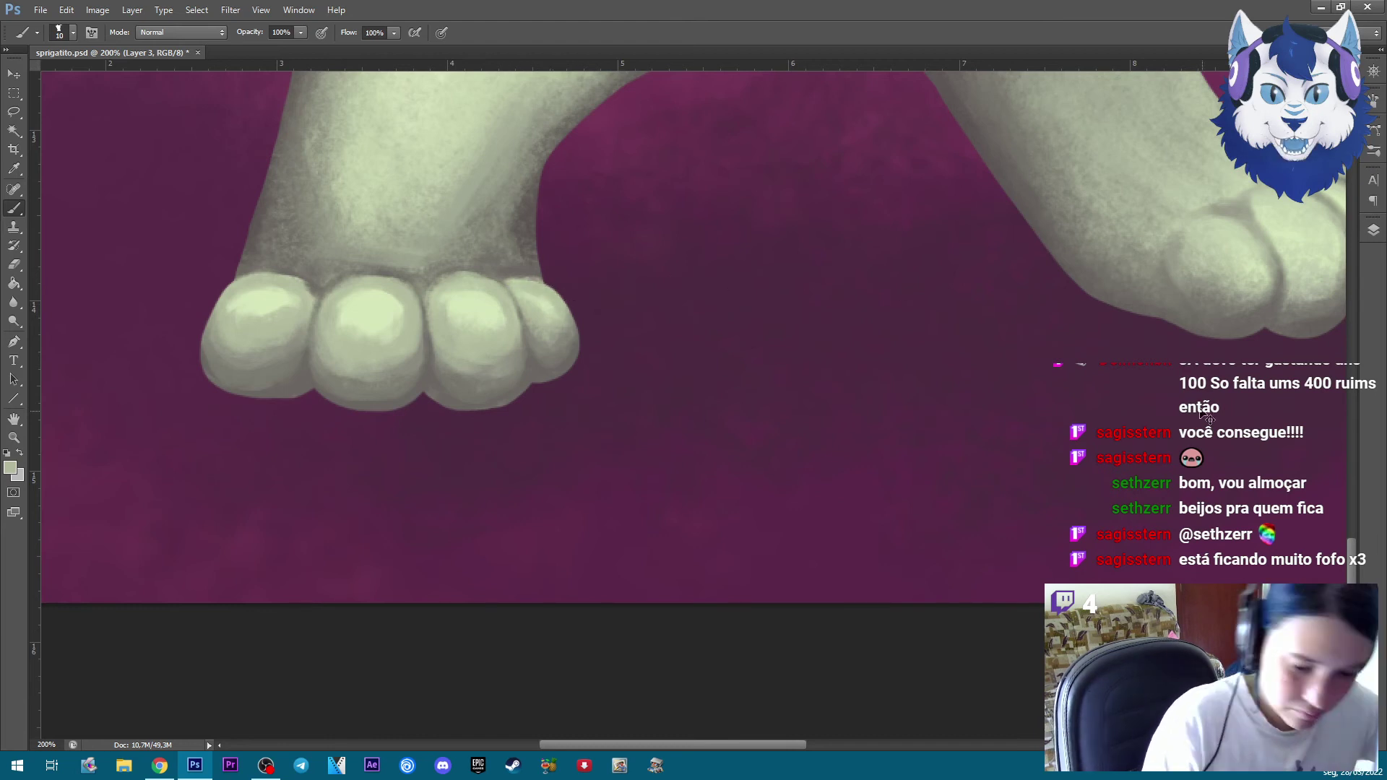
key("ctrl+minus")
key("ctrl+minus")
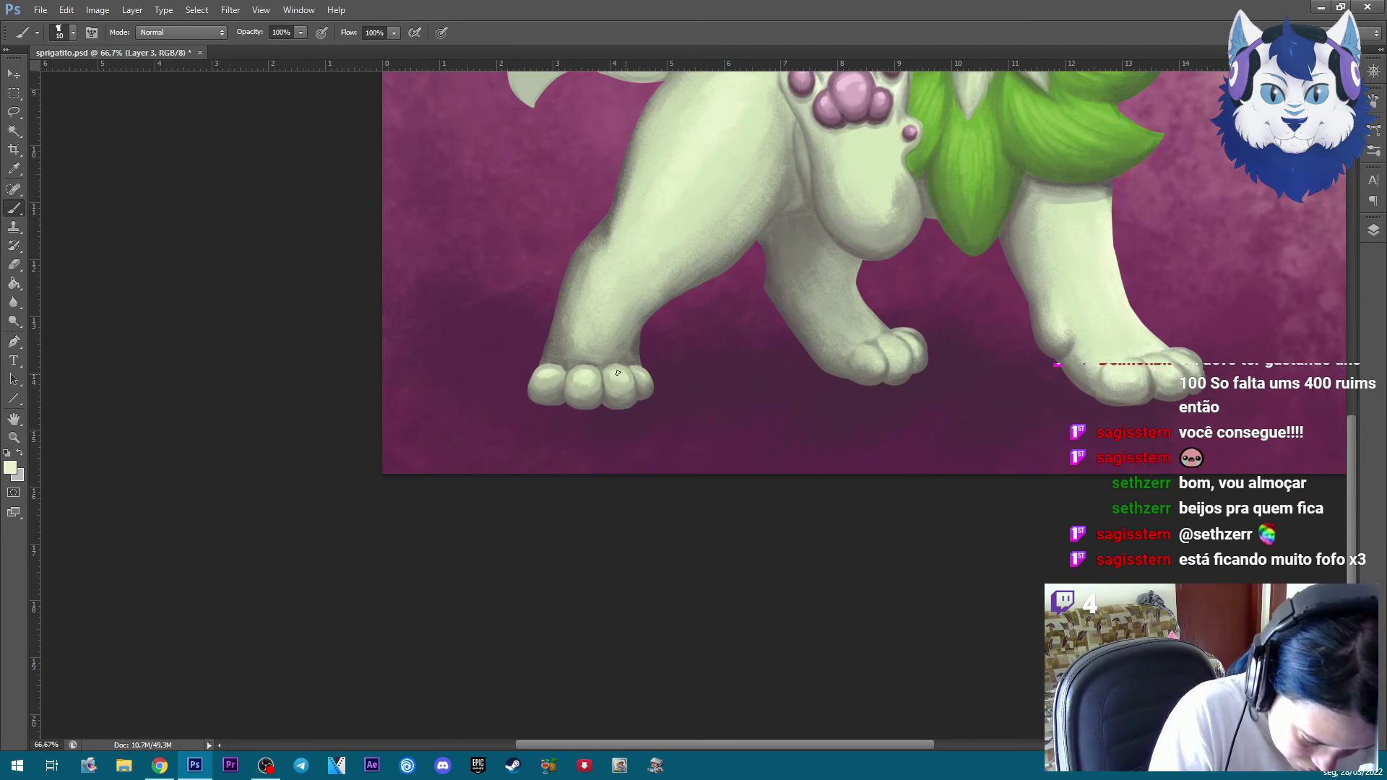
Zoom in to full size on the paw and legs and enlarge the brush
key("ctrl+minus")
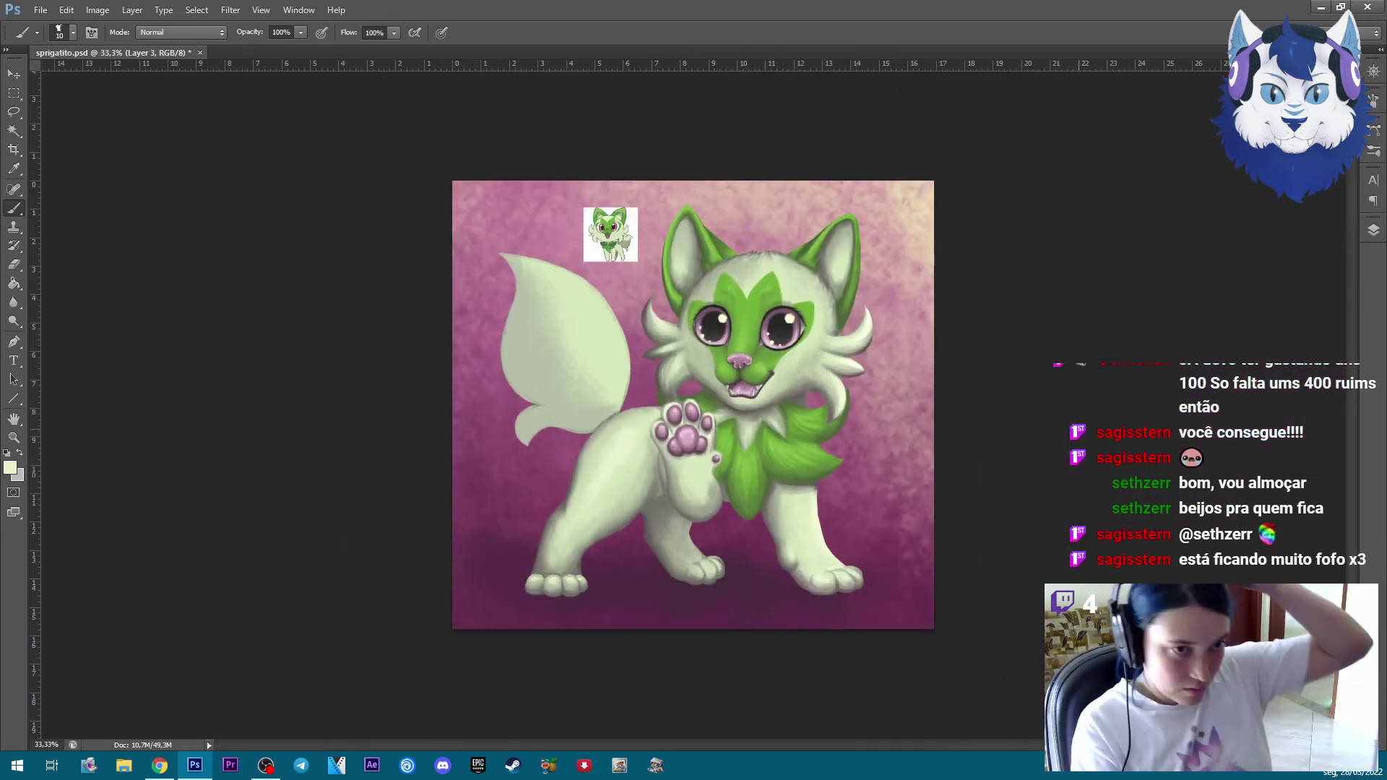
key("ctrl+plus")
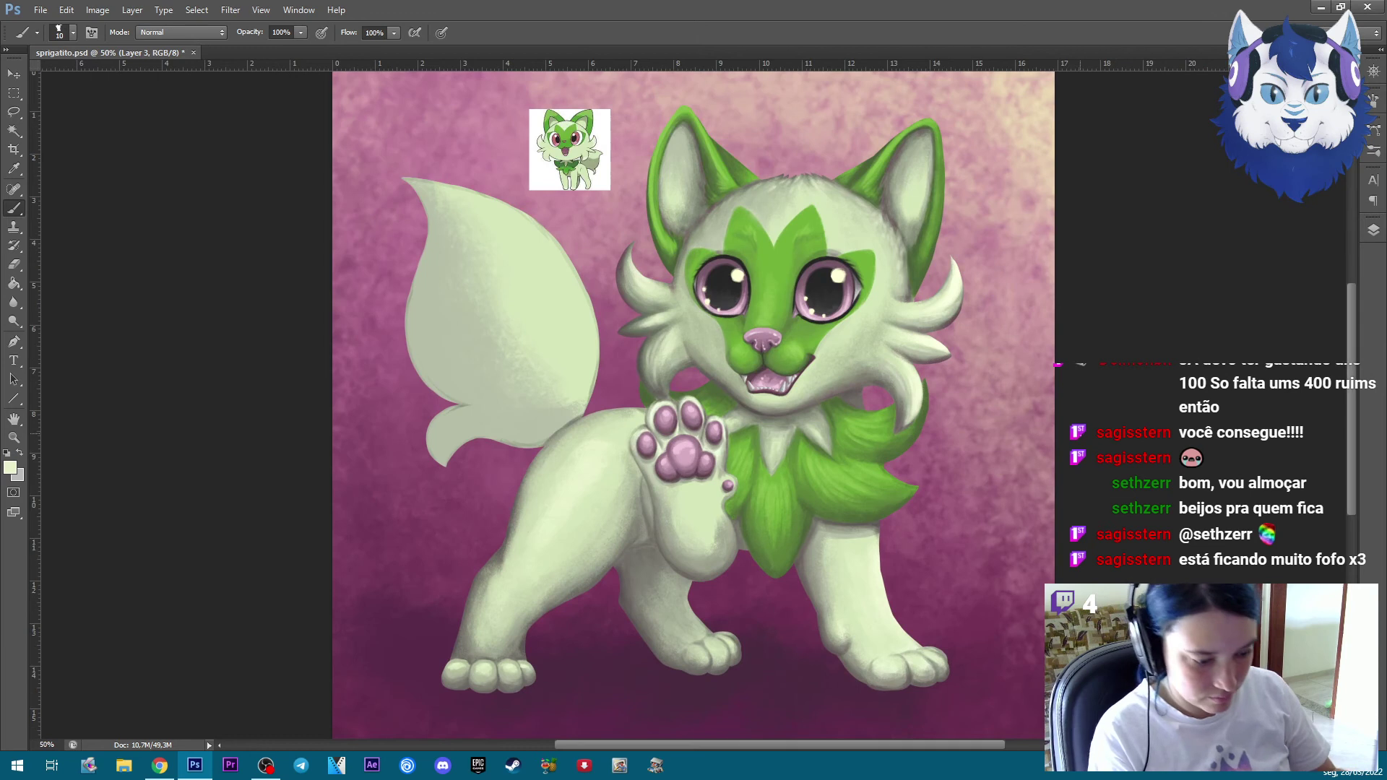
key("ctrl+plus")
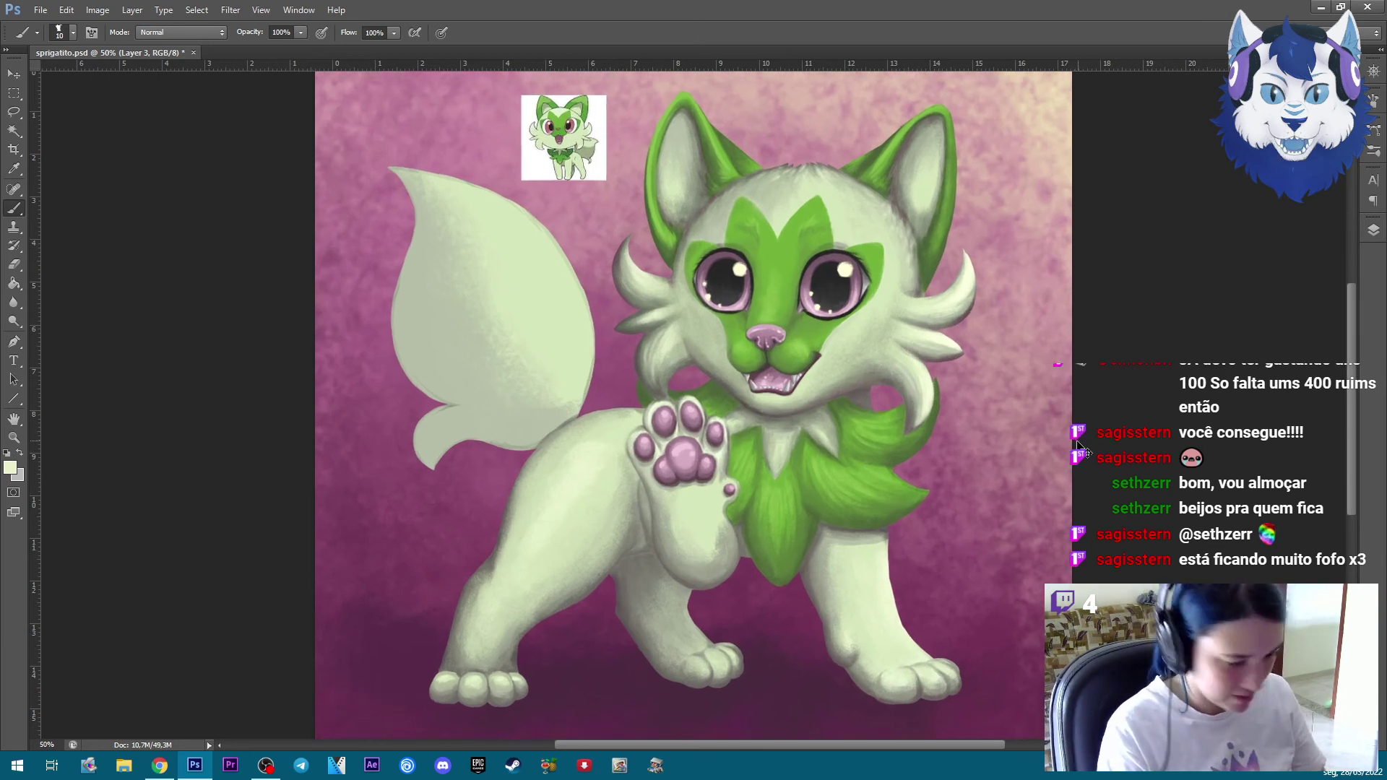
key("ctrl+plus")
scroll(667, 455, "down", 5)
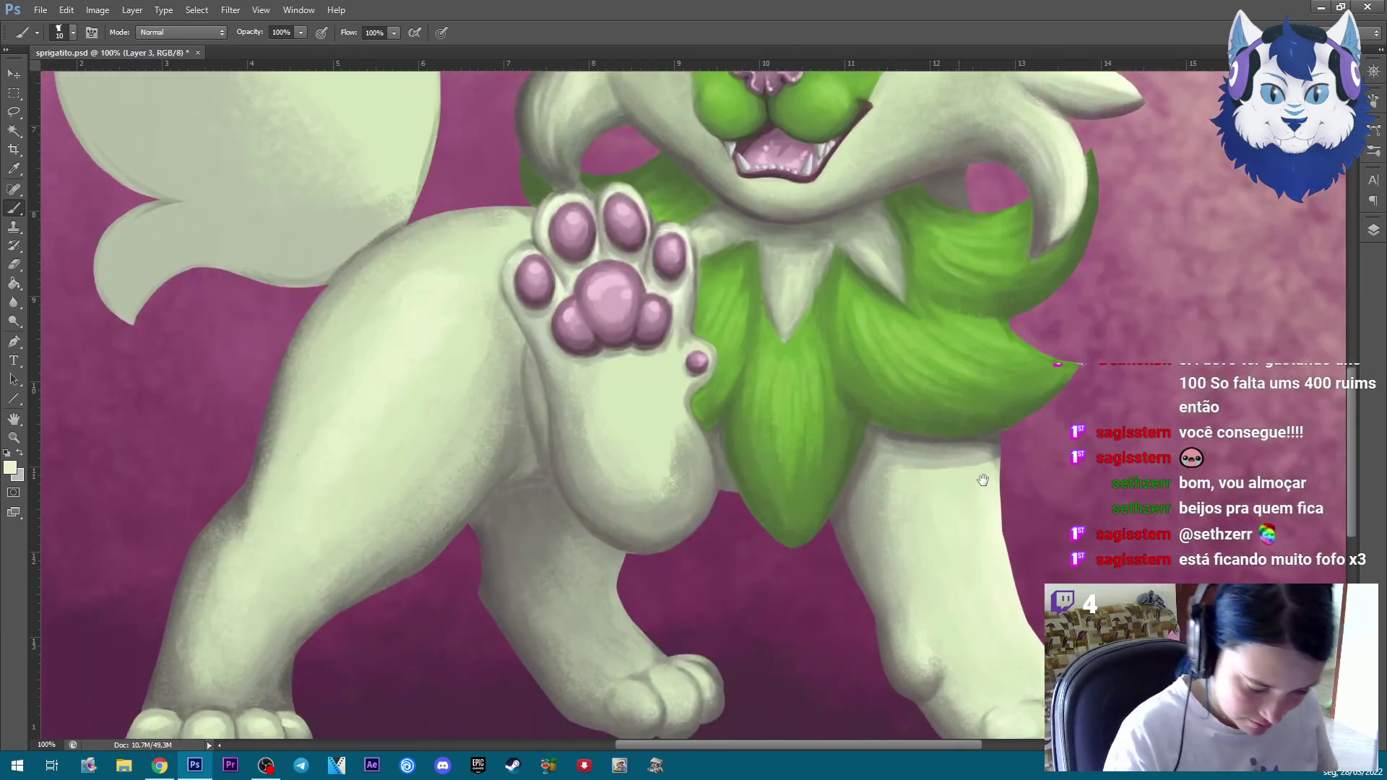
key("bracketright")
key("bracketright")
key("bracketright")
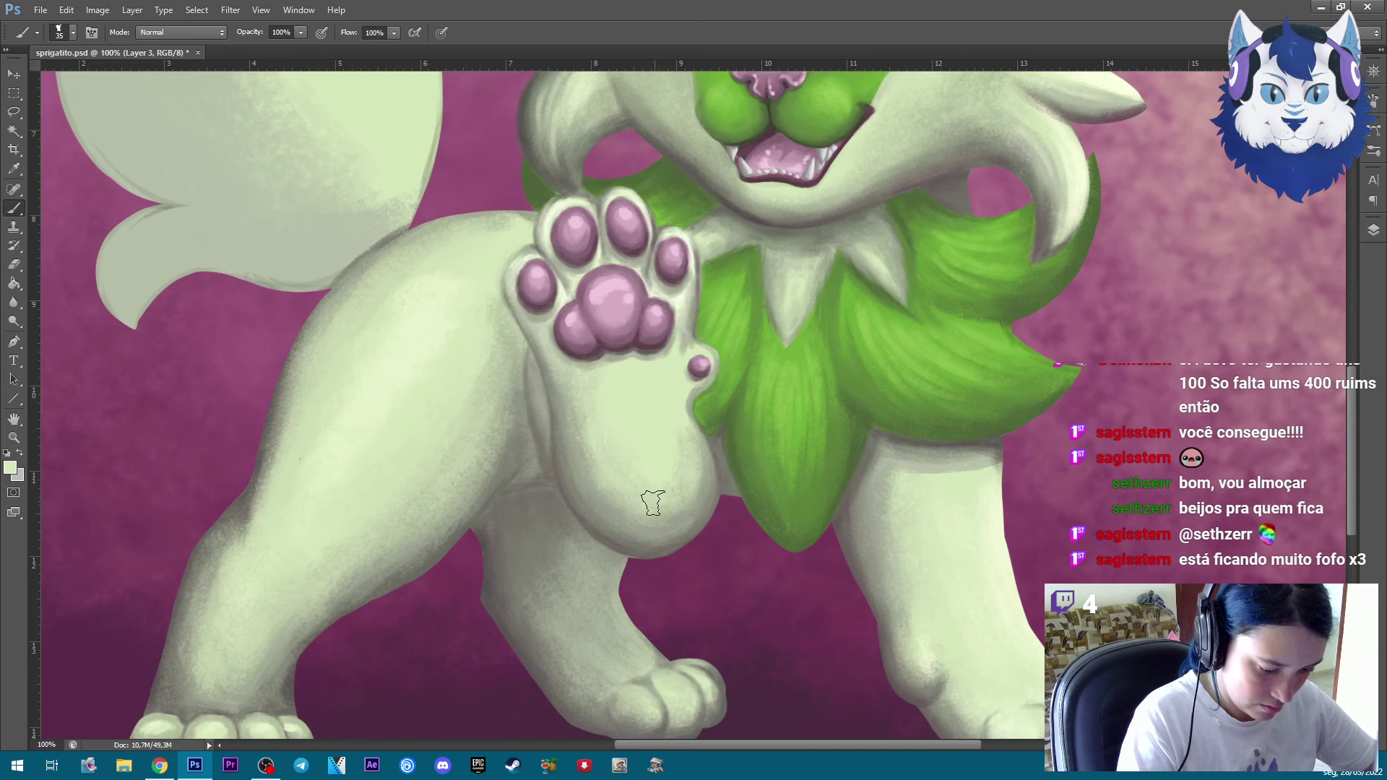
Brush dark grey-green shading along the tail's left and lower-left edges, sampling the chin colour
scroll(690, 491, "down", 1)
scroll(647, 545, "up", 1)
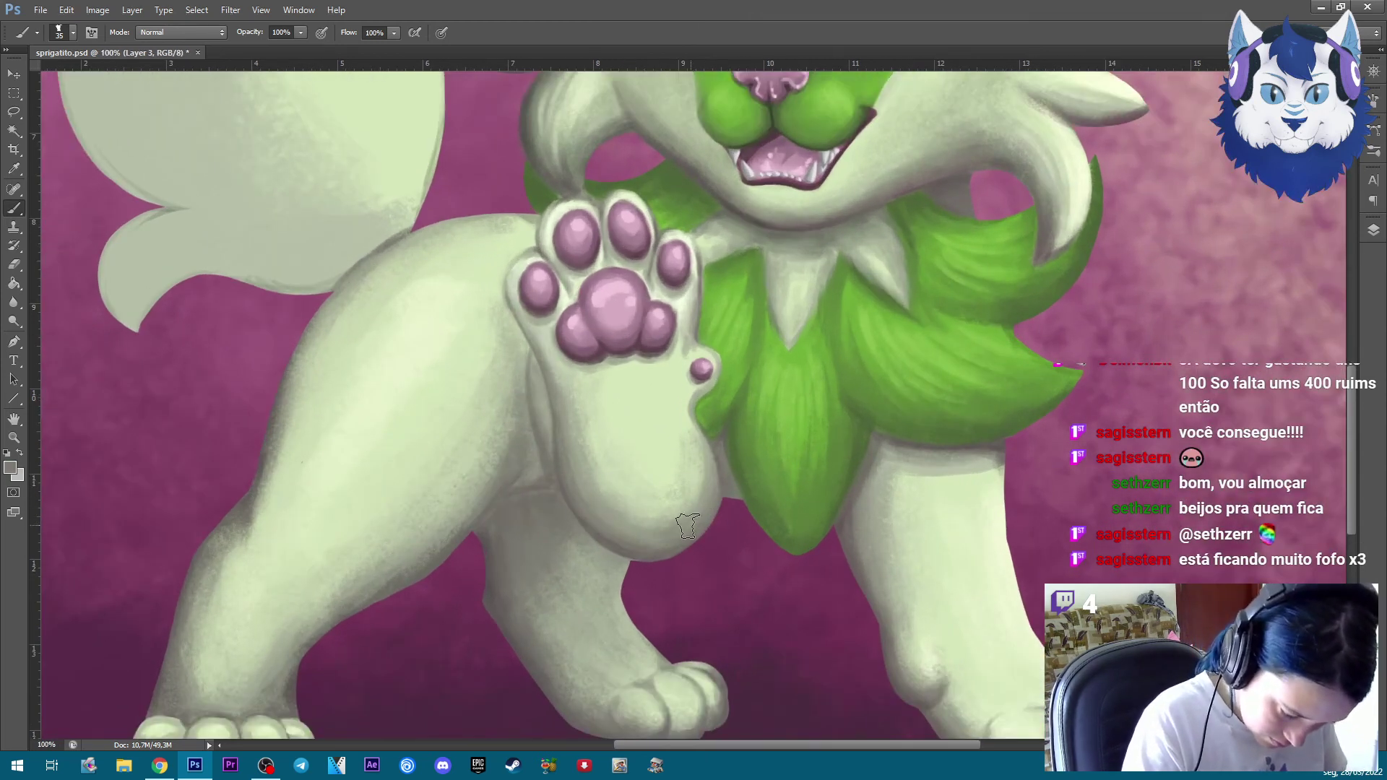
scroll(712, 459, "down", 1)
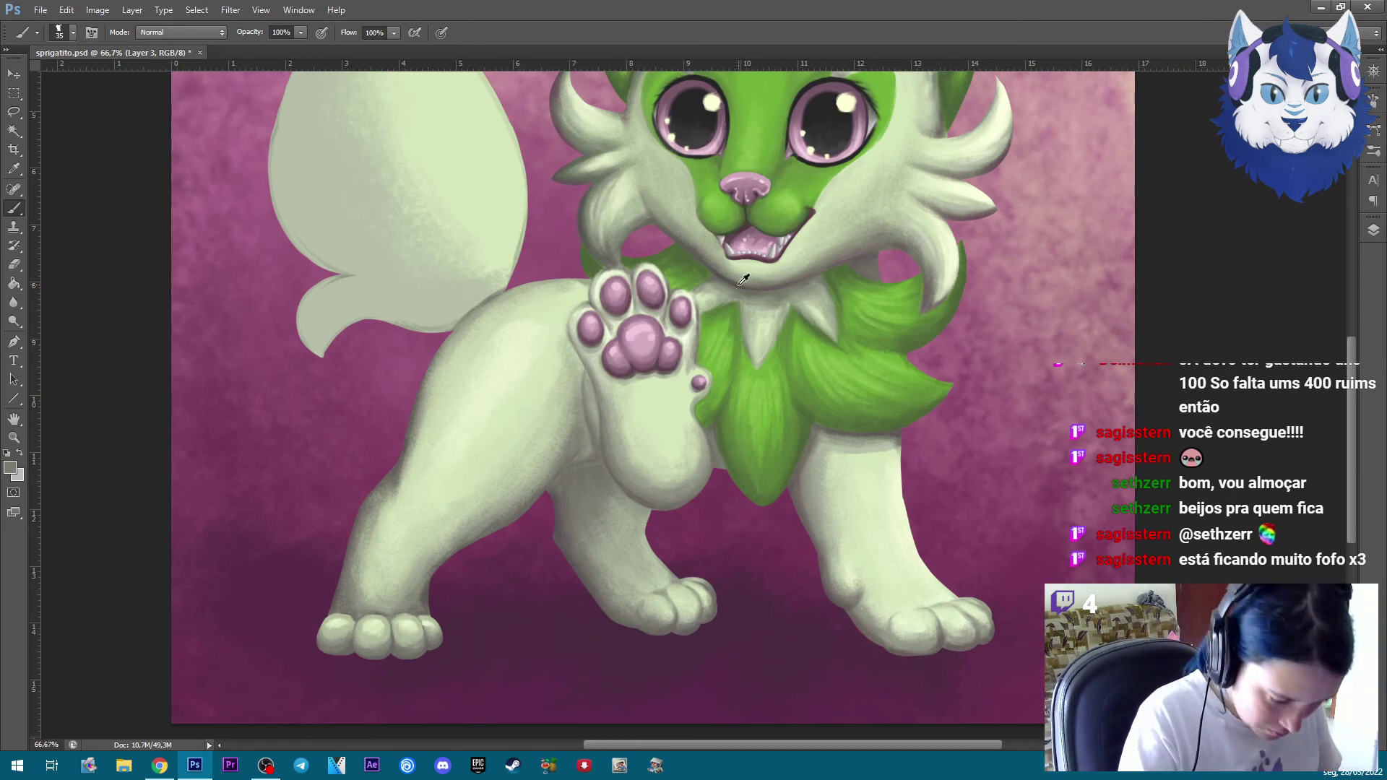
left_click_drag(459, 124, 595, 297)
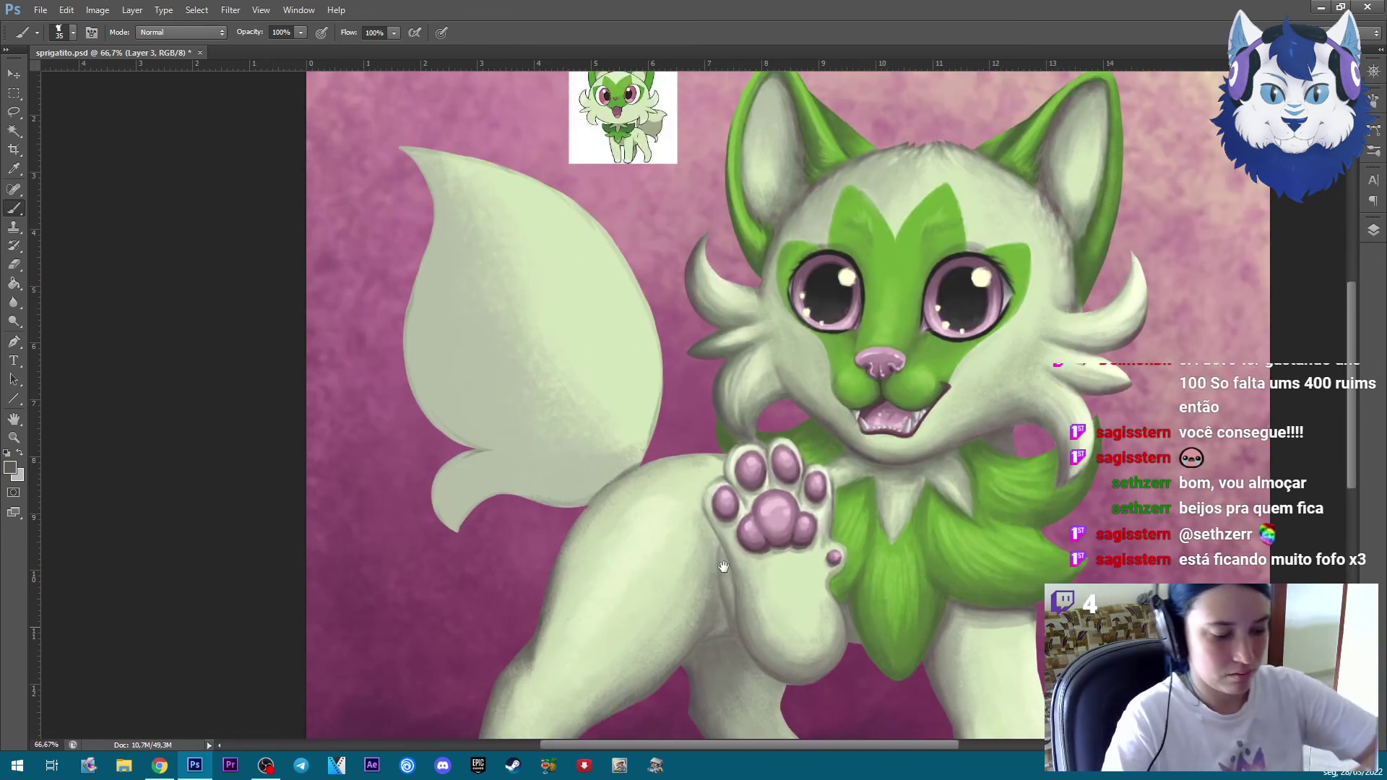
mouse_move(408, 149)
left_mouse_down()
mouse_move(434, 231)
mouse_move(433, 425)
left_mouse_up()
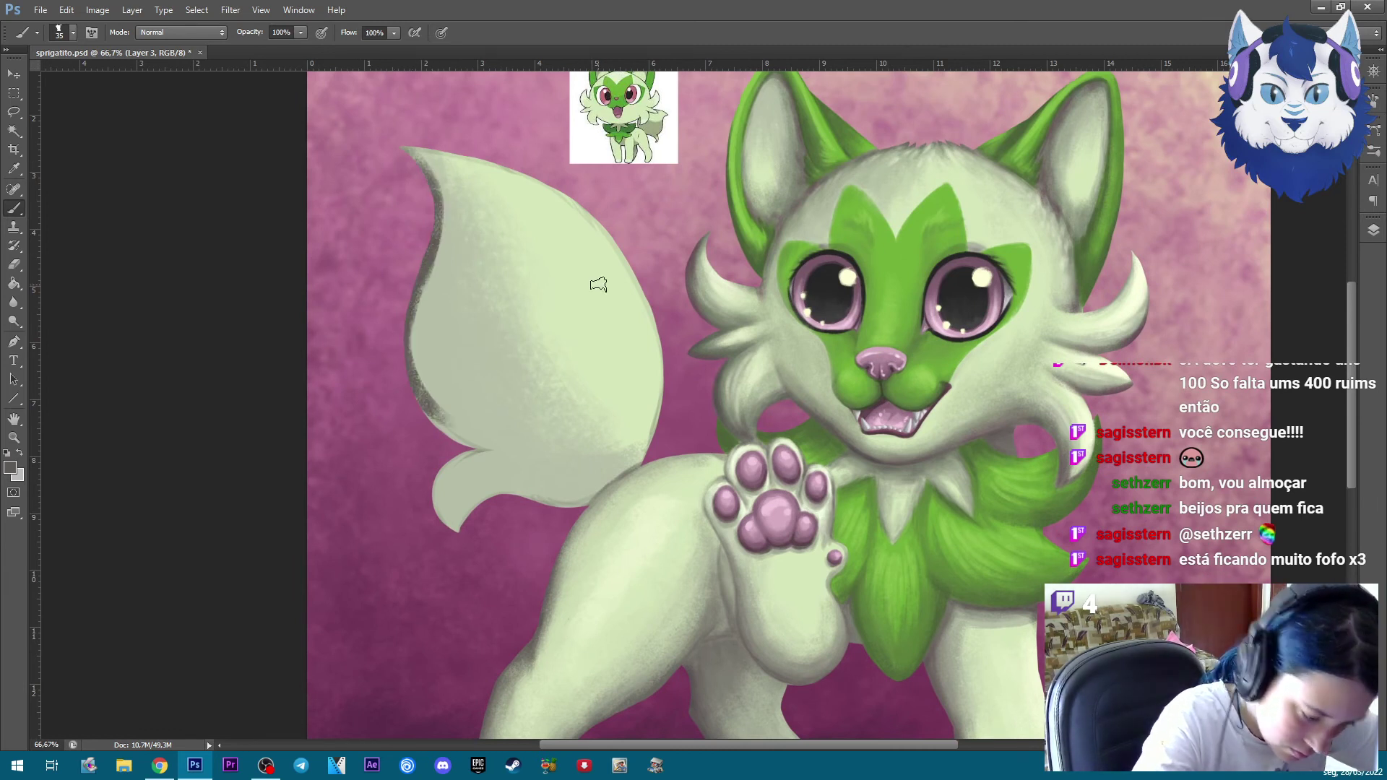
left_click(883, 455, "alt")
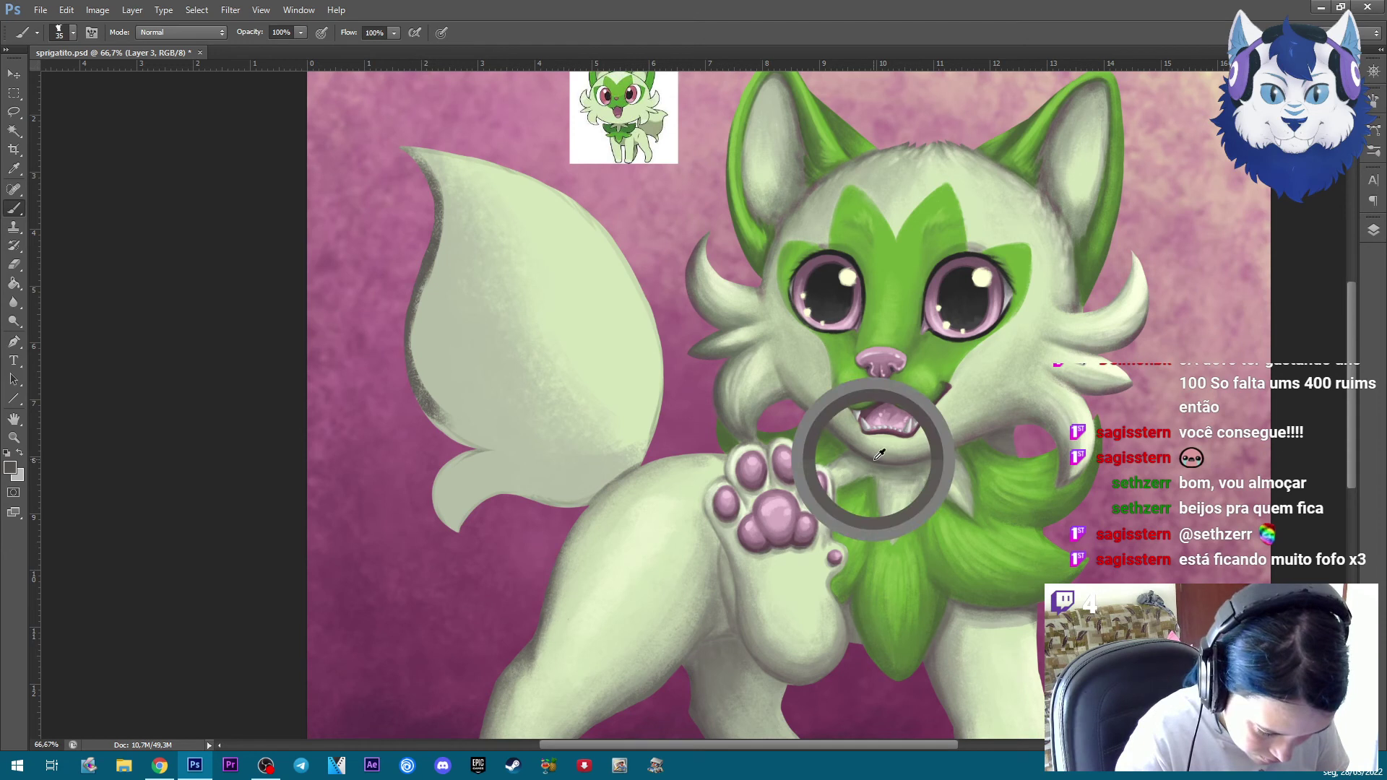
left_click_drag(448, 440, 413, 403)
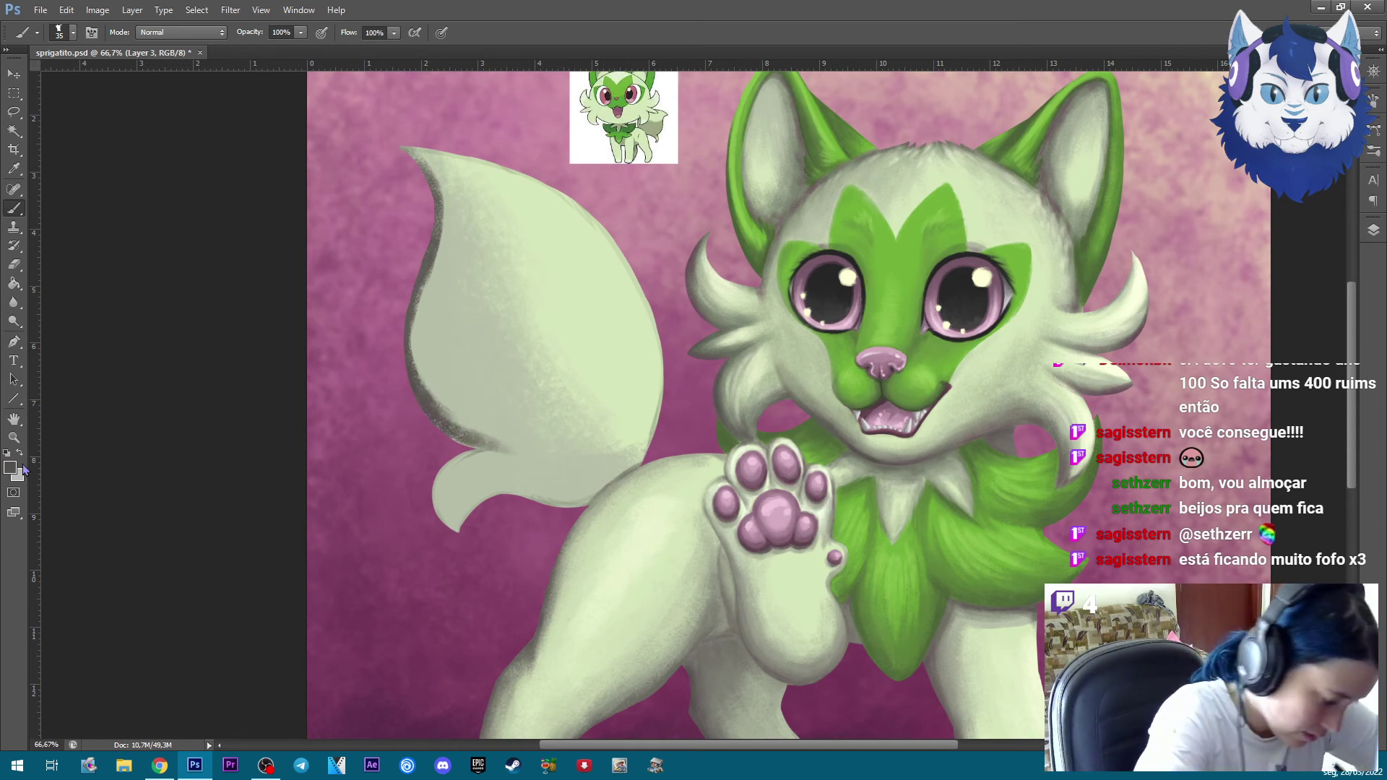
left_click(10, 467)
Choose a dark muted purple and paint it down the tail's left and lower edges
left_click_drag(952, 607, 952, 453)
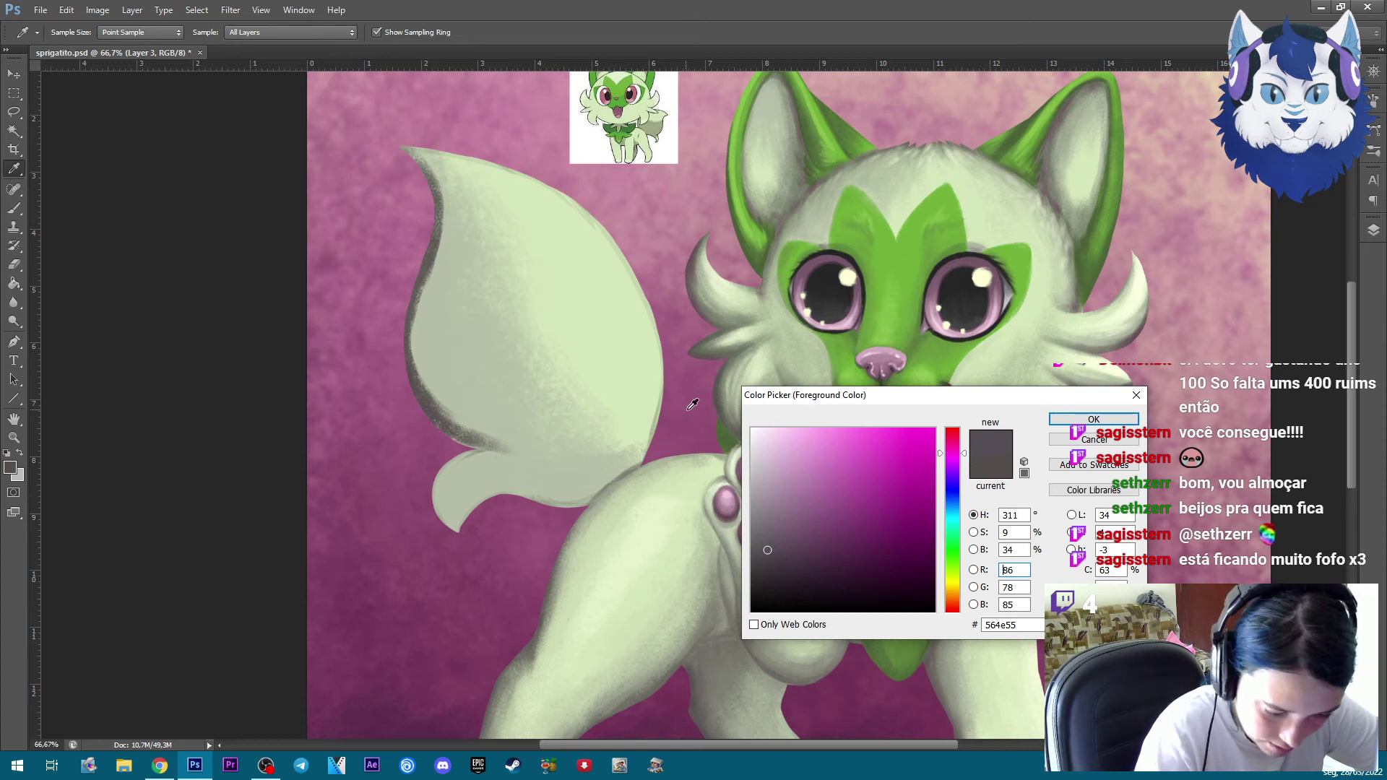
left_click(807, 550)
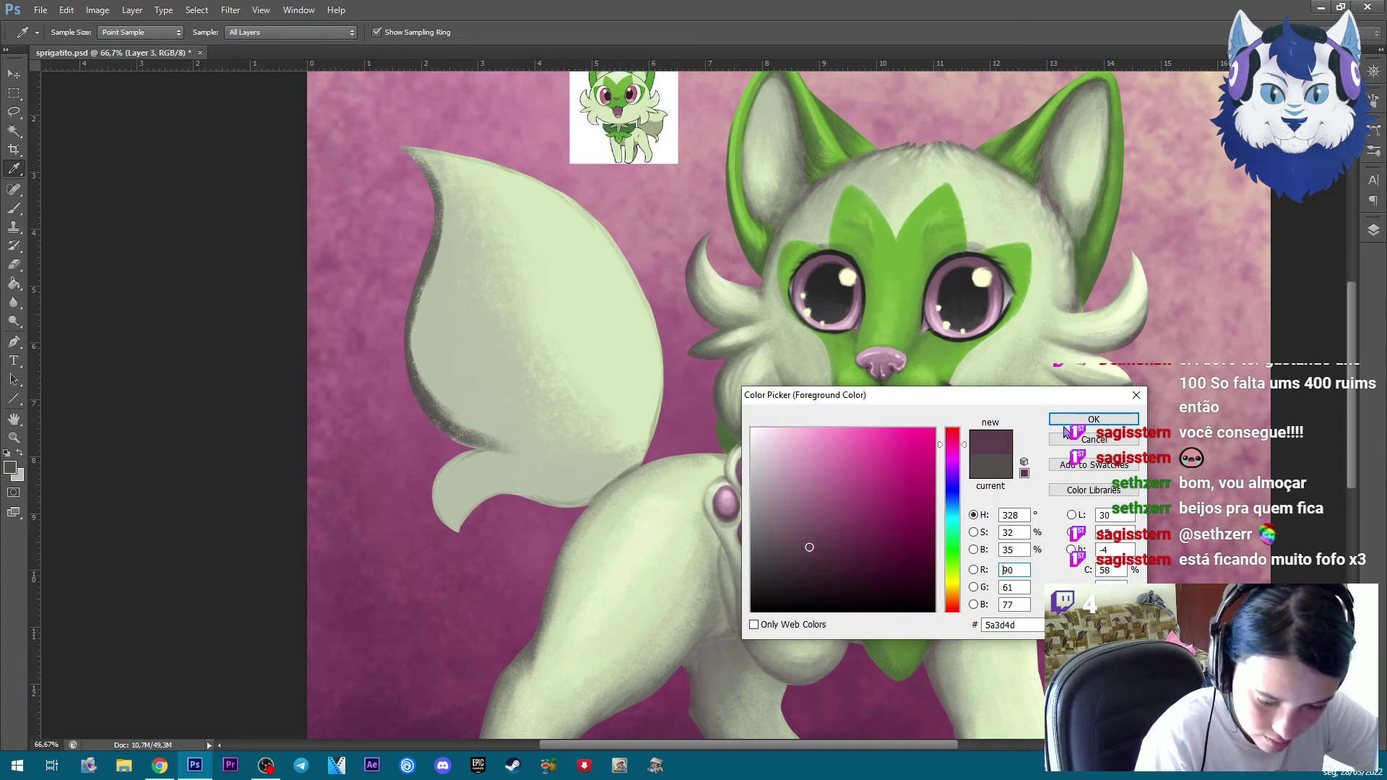
key("Return")
mouse_move(431, 205)
left_mouse_down()
mouse_move(409, 284)
mouse_move(459, 412)
mouse_move(491, 443)
mouse_move(525, 433)
left_mouse_up()
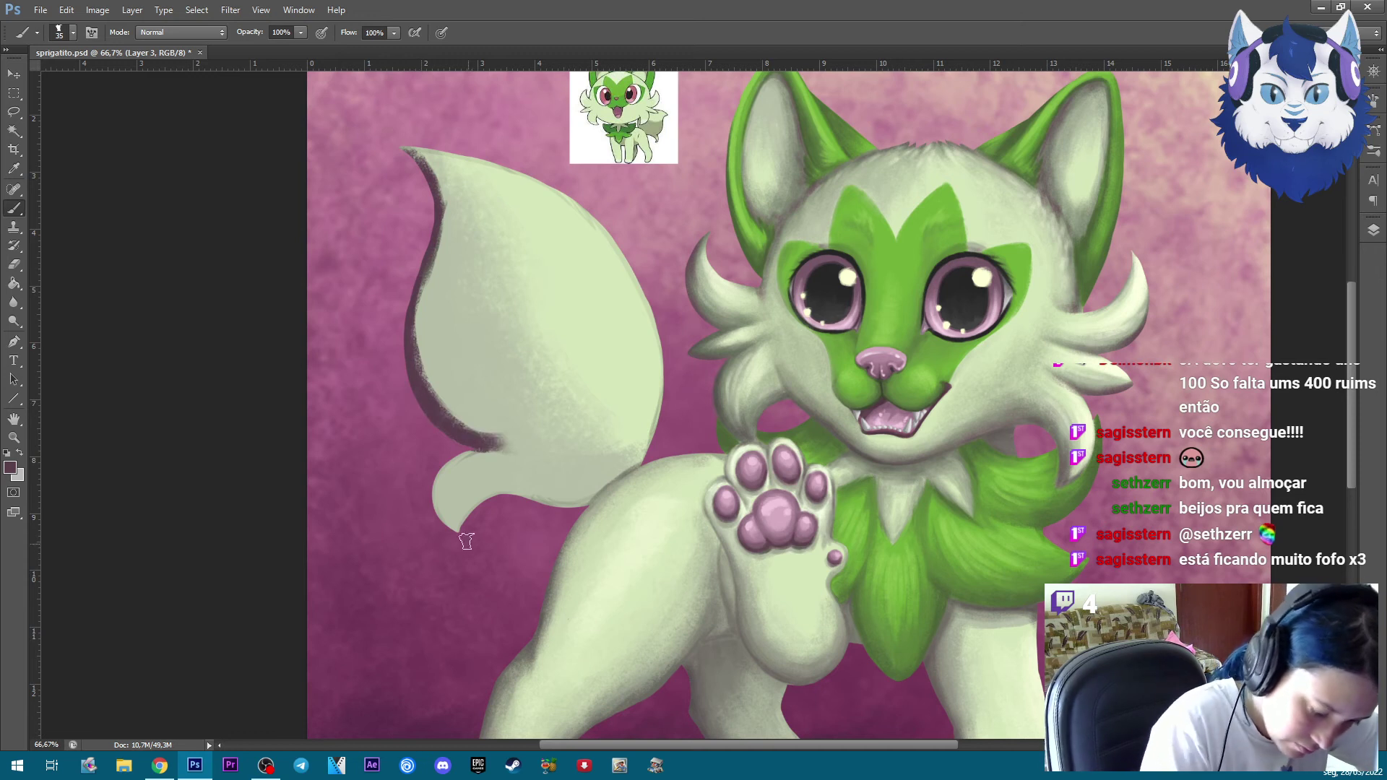
left_click_drag(502, 495, 532, 505)
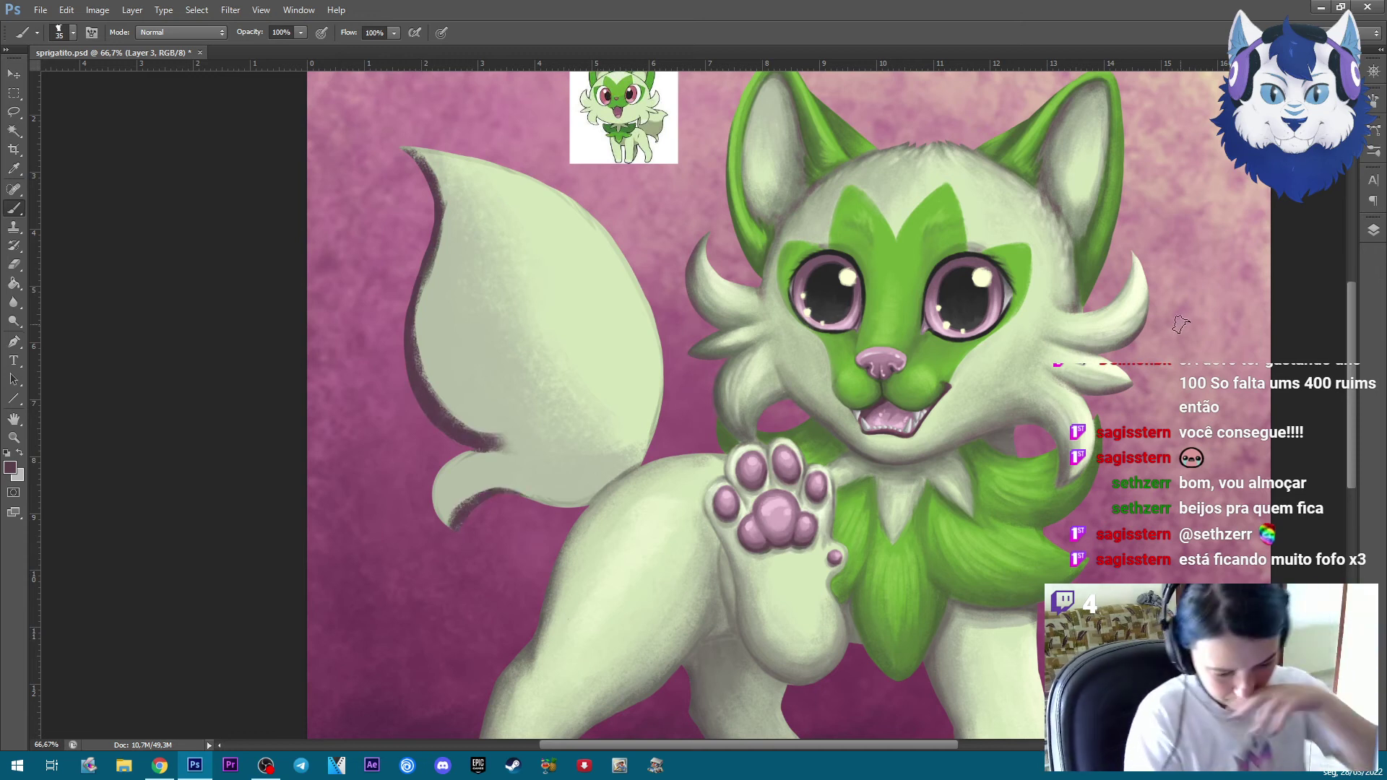
Darken the tail's lower edge, tip underside and upper-left edge with a larger purple brush
key("ctrl+plus")
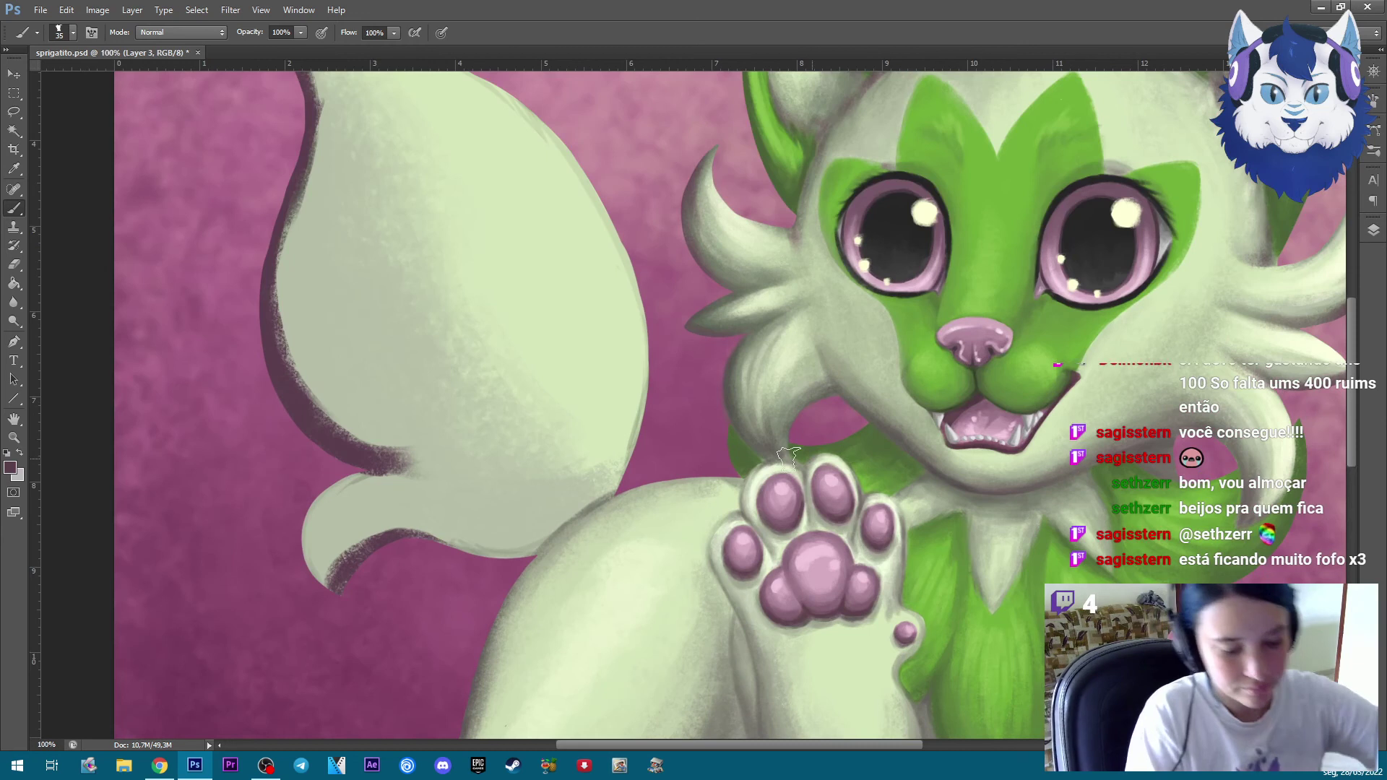
mouse_move(506, 557)
left_mouse_down()
mouse_move(539, 538)
mouse_move(456, 553)
mouse_move(423, 538)
mouse_move(556, 517)
mouse_move(538, 531)
mouse_move(614, 480)
left_mouse_up()
left_click_drag(550, 520, 618, 480)
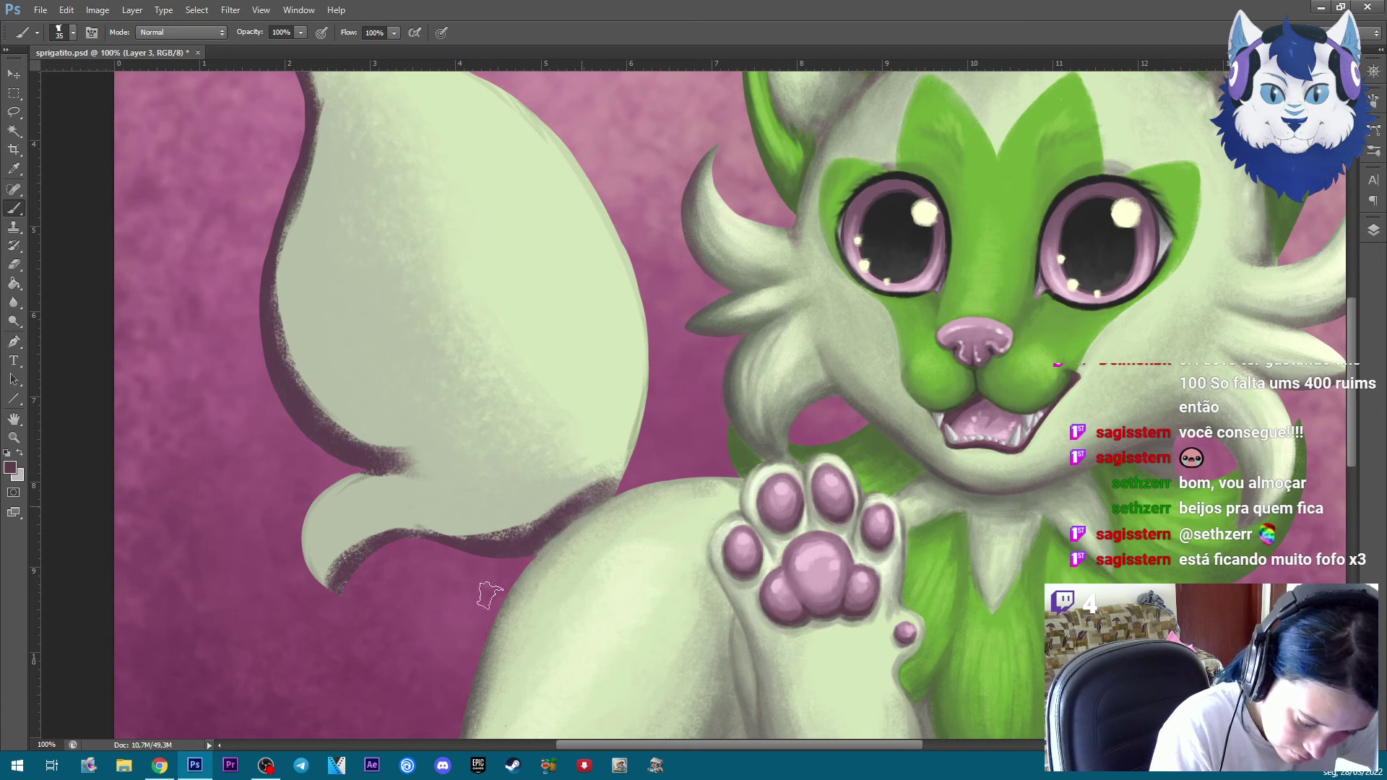
mouse_move(331, 596)
left_mouse_down()
mouse_move(386, 524)
mouse_move(332, 575)
mouse_move(427, 511)
mouse_move(318, 578)
left_mouse_up()
key("bracketright")
key("bracketright")
key("bracketright")
mouse_move(354, 498)
left_mouse_down()
mouse_move(419, 528)
mouse_move(553, 491)
left_mouse_up()
key("ctrl+minus")
key("bracketright")
left_click_drag(427, 166, 458, 401)
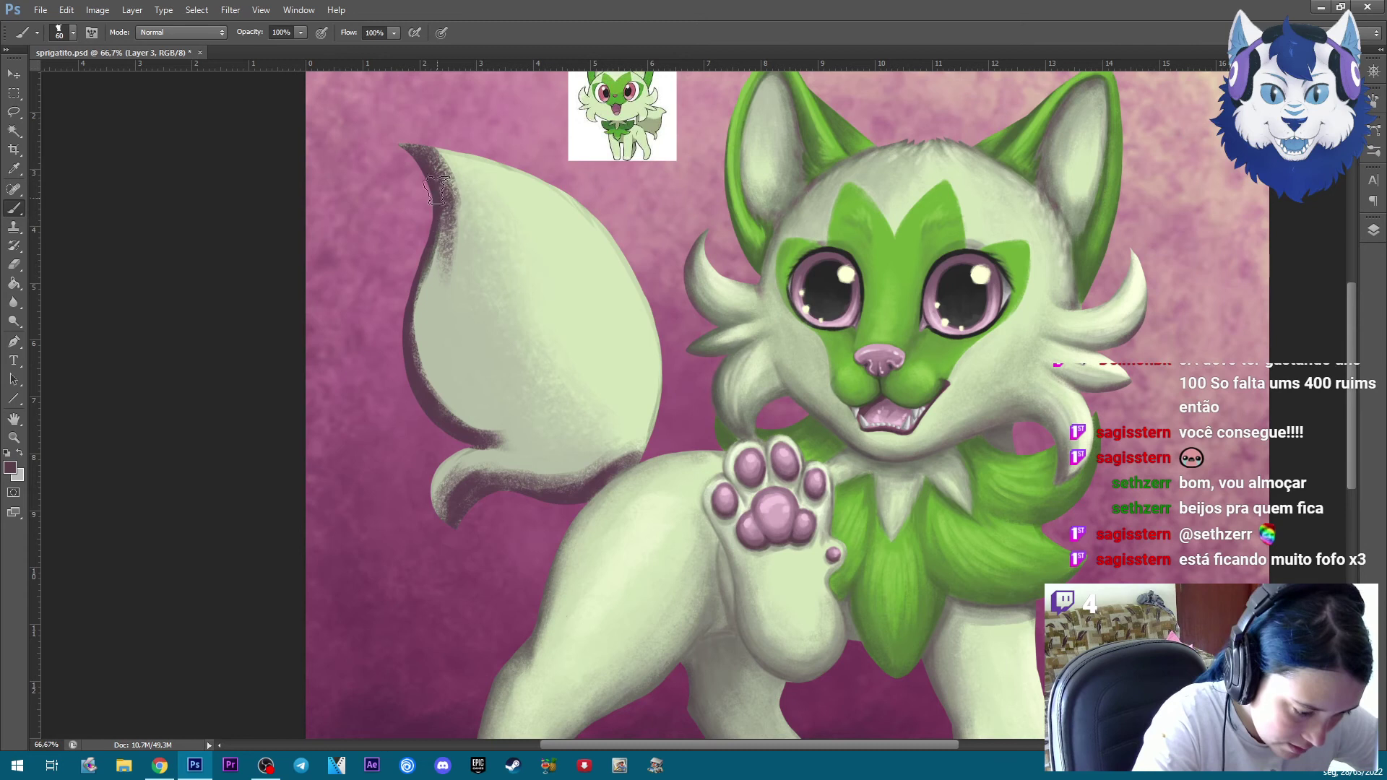
Deepen the tail's left and lower shading, then blend light green over it, undoing the last strokes
left_click_drag(434, 245, 445, 419)
left_click_drag(427, 361, 546, 444)
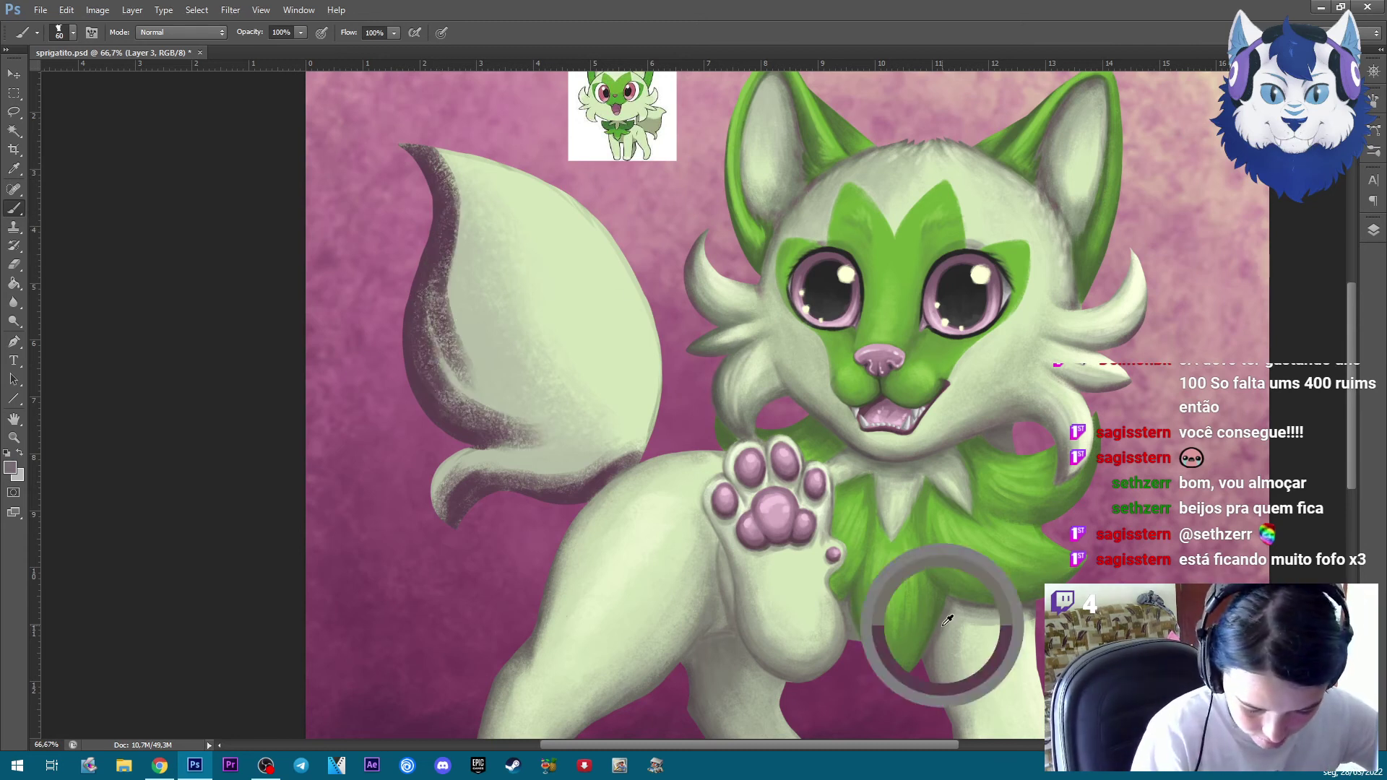
left_click(465, 210, "alt")
left_click_drag(426, 148, 469, 329)
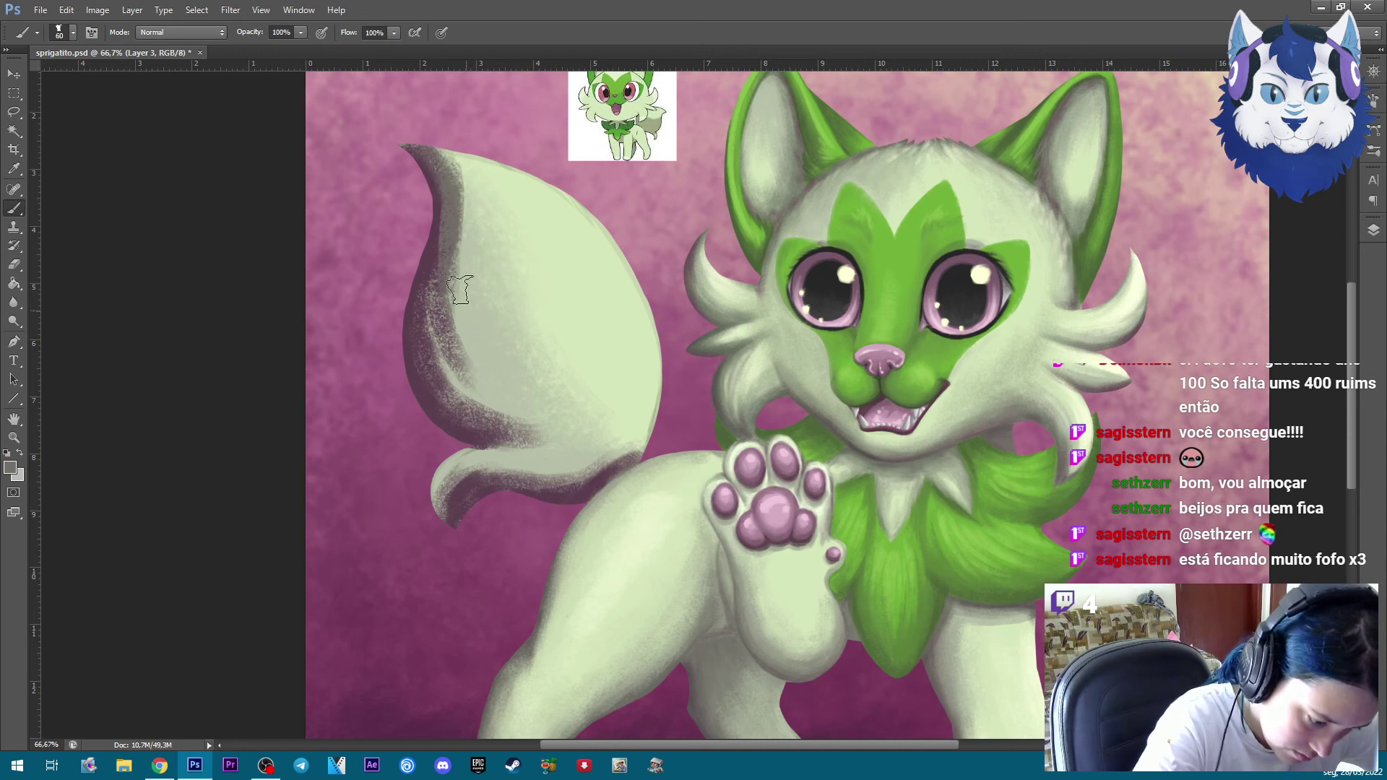
left_click_drag(510, 419, 454, 354)
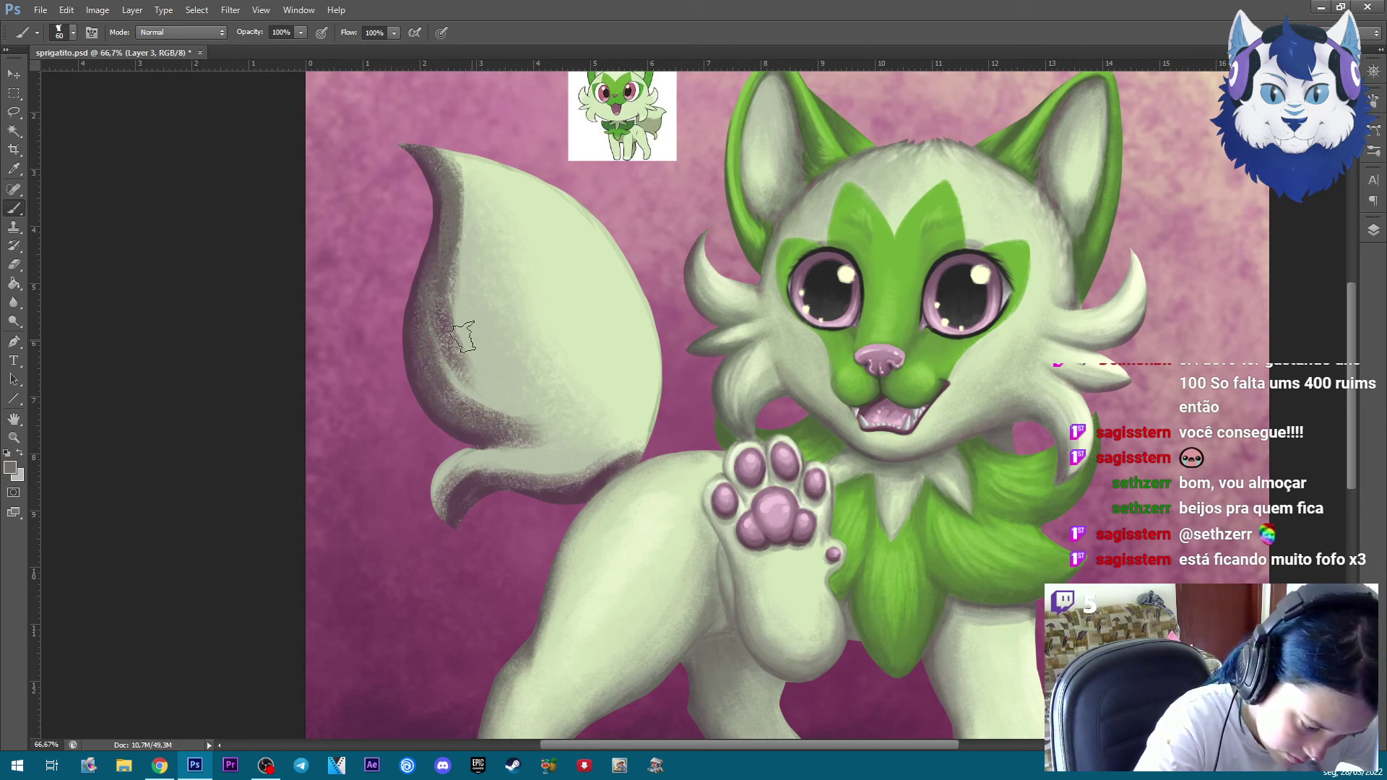
left_click_drag(437, 510, 621, 433)
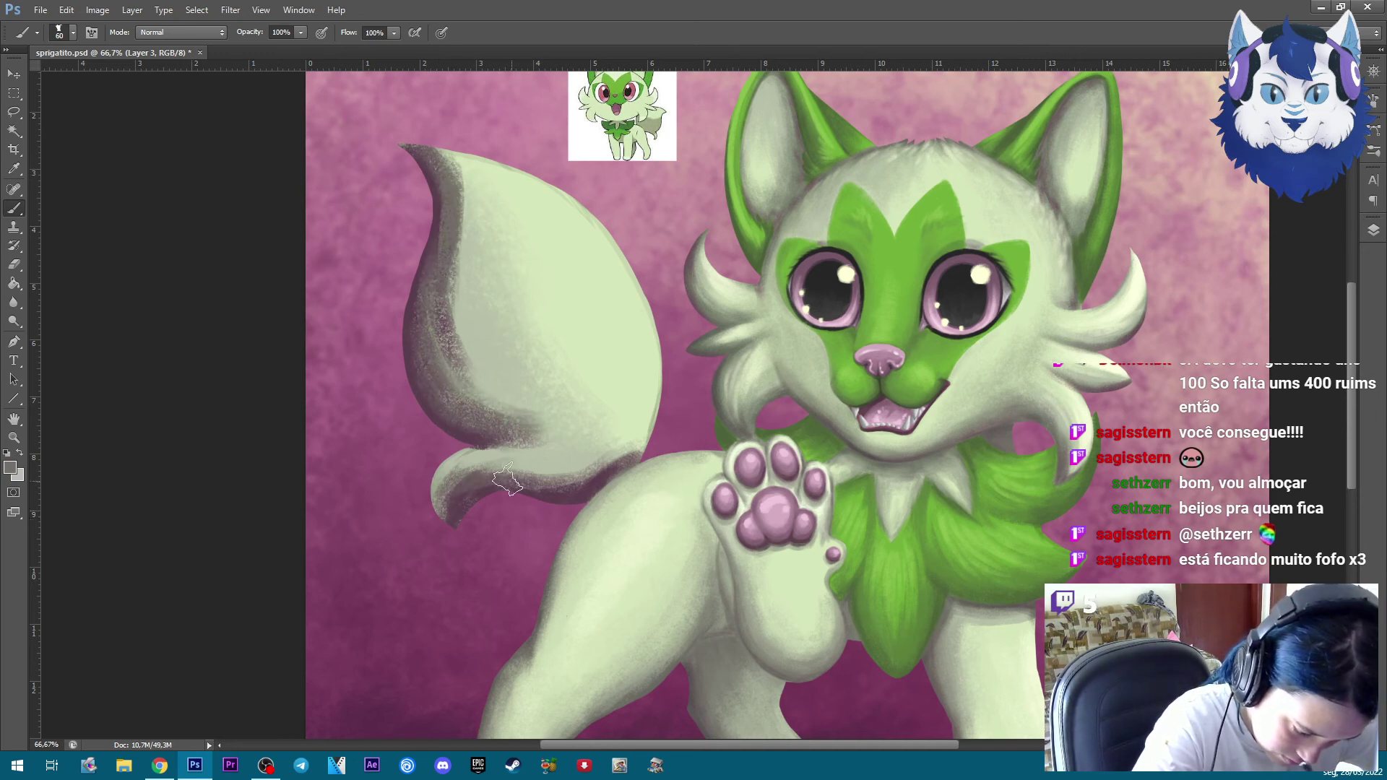
key("ctrl+alt+z")
key("ctrl+alt+z")
Sample tail colours and rework the upper-left edge and middle shading with a smaller brush
left_click(970, 613, "alt")
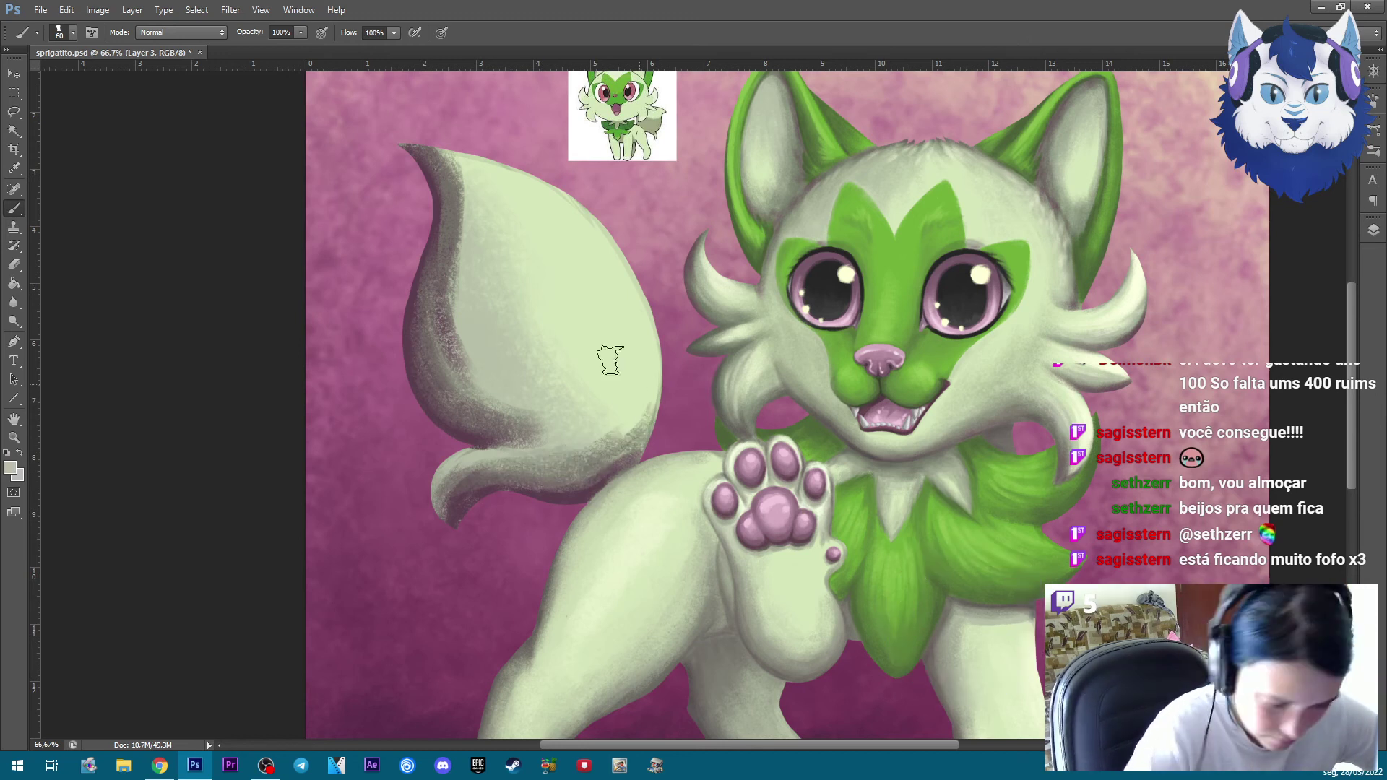
mouse_move(438, 155)
left_mouse_down()
mouse_move(459, 206)
mouse_move(448, 296)
left_mouse_up()
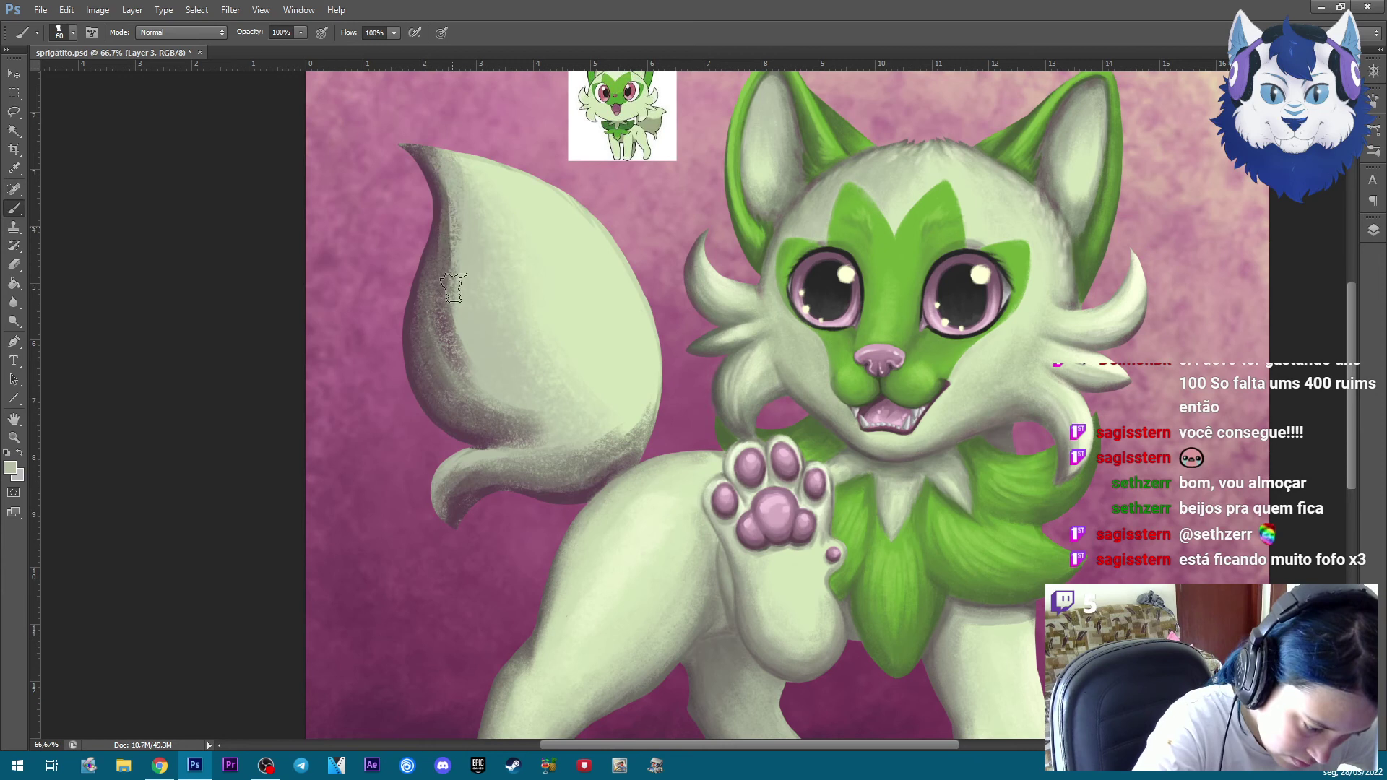
left_click(451, 211, "alt")
left_click_drag(444, 220, 439, 373)
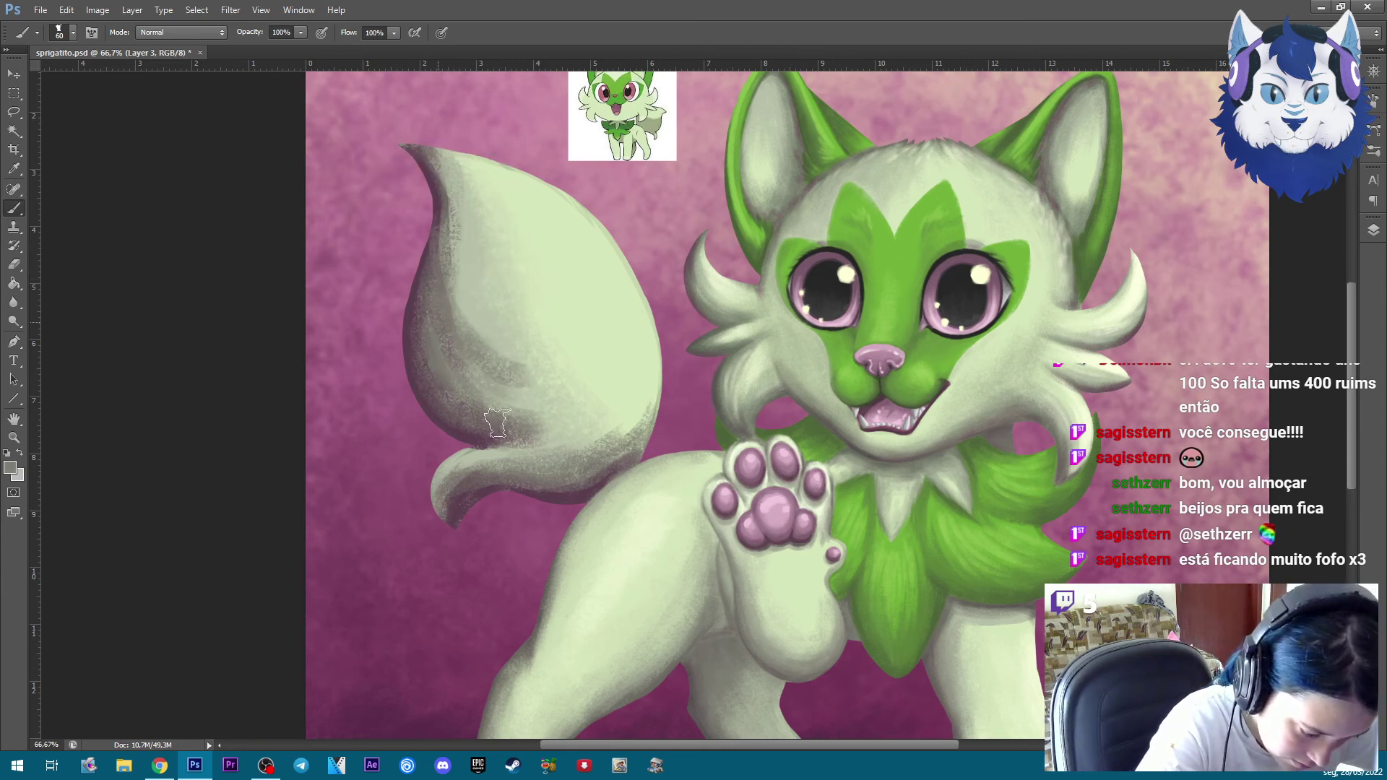
left_click_drag(547, 428, 498, 397)
mouse_move(458, 304)
left_mouse_down()
mouse_move(520, 419)
mouse_move(455, 333)
left_mouse_up()
key("bracketleft")
key("bracketleft")
left_click_drag(560, 424, 491, 396)
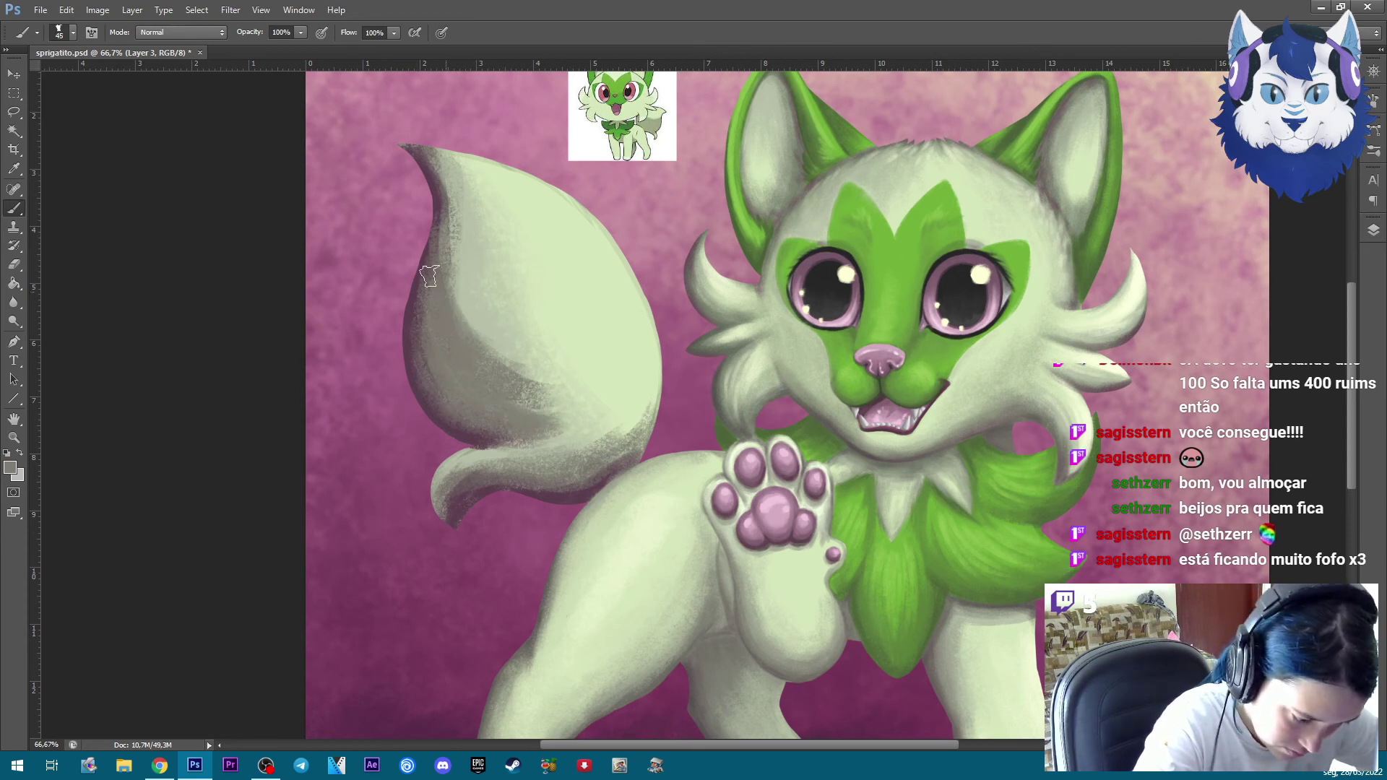
Darken the tail's left edge with a pinkish shade, then blend light strokes along the lower curl
left_click(434, 224, "alt")
mouse_move(456, 350)
left_mouse_down()
mouse_move(429, 275)
mouse_move(434, 383)
mouse_move(448, 397)
left_mouse_up()
mouse_move(432, 205)
left_mouse_down()
mouse_move(444, 253)
mouse_move(462, 202)
mouse_move(499, 346)
left_mouse_up()
left_click(441, 226, "alt")
mouse_move(463, 238)
left_mouse_down()
mouse_move(560, 365)
mouse_move(424, 161)
left_mouse_up()
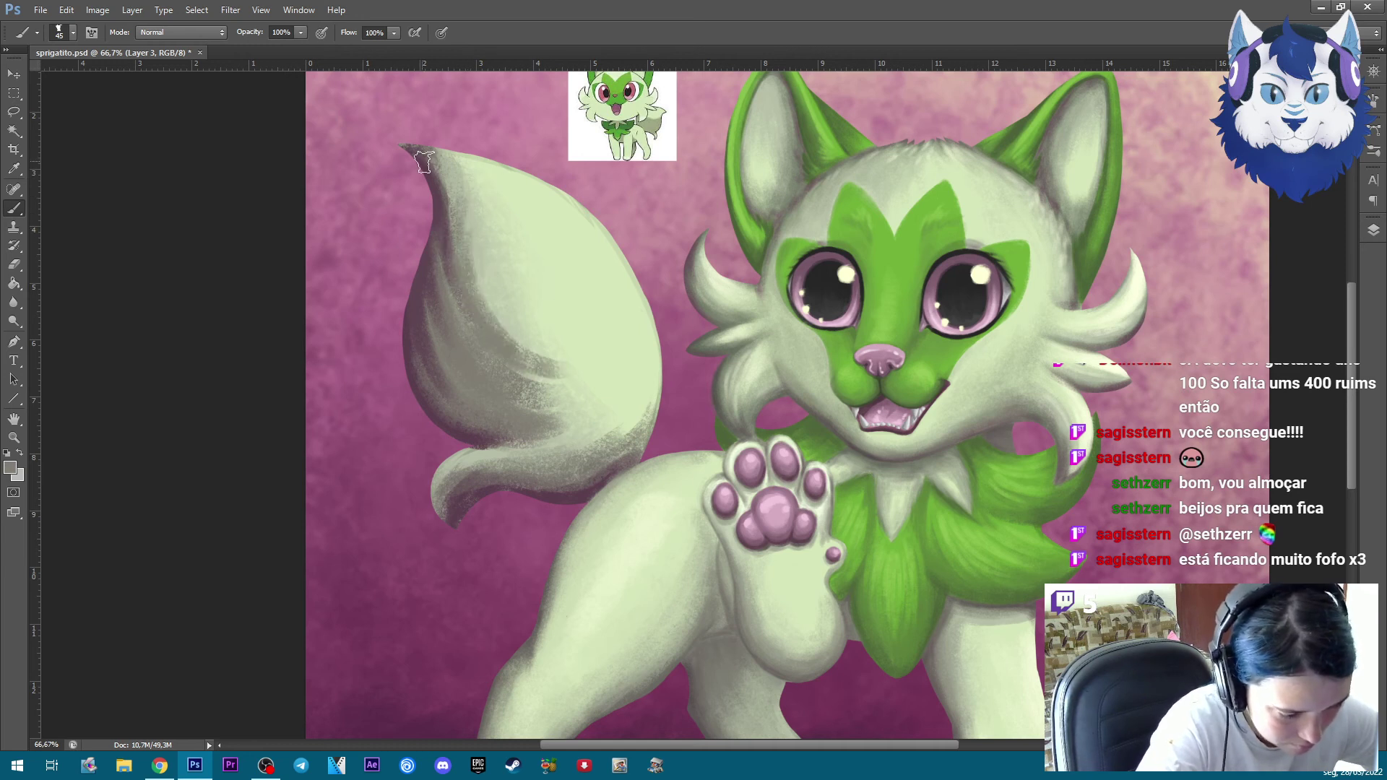
left_click_drag(464, 235, 520, 340)
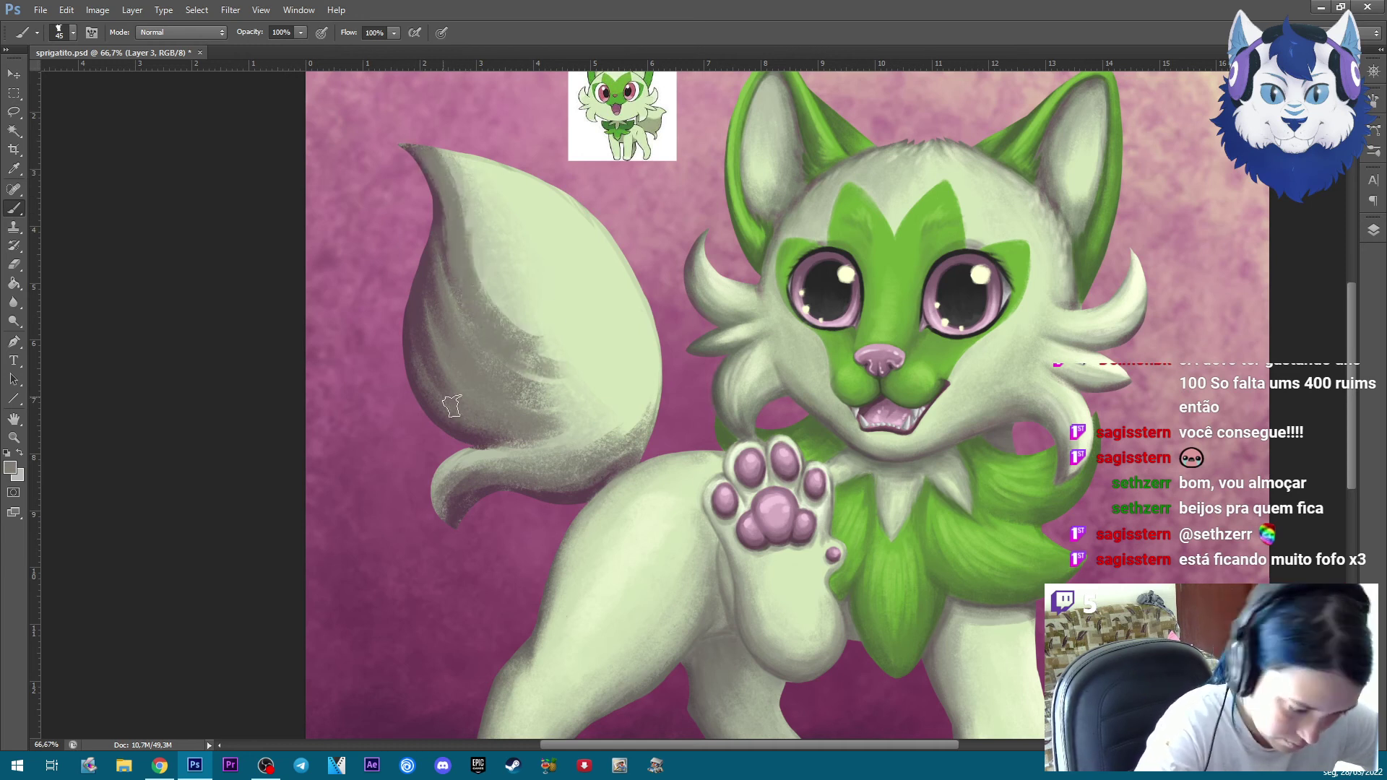
left_click_drag(443, 490, 601, 459)
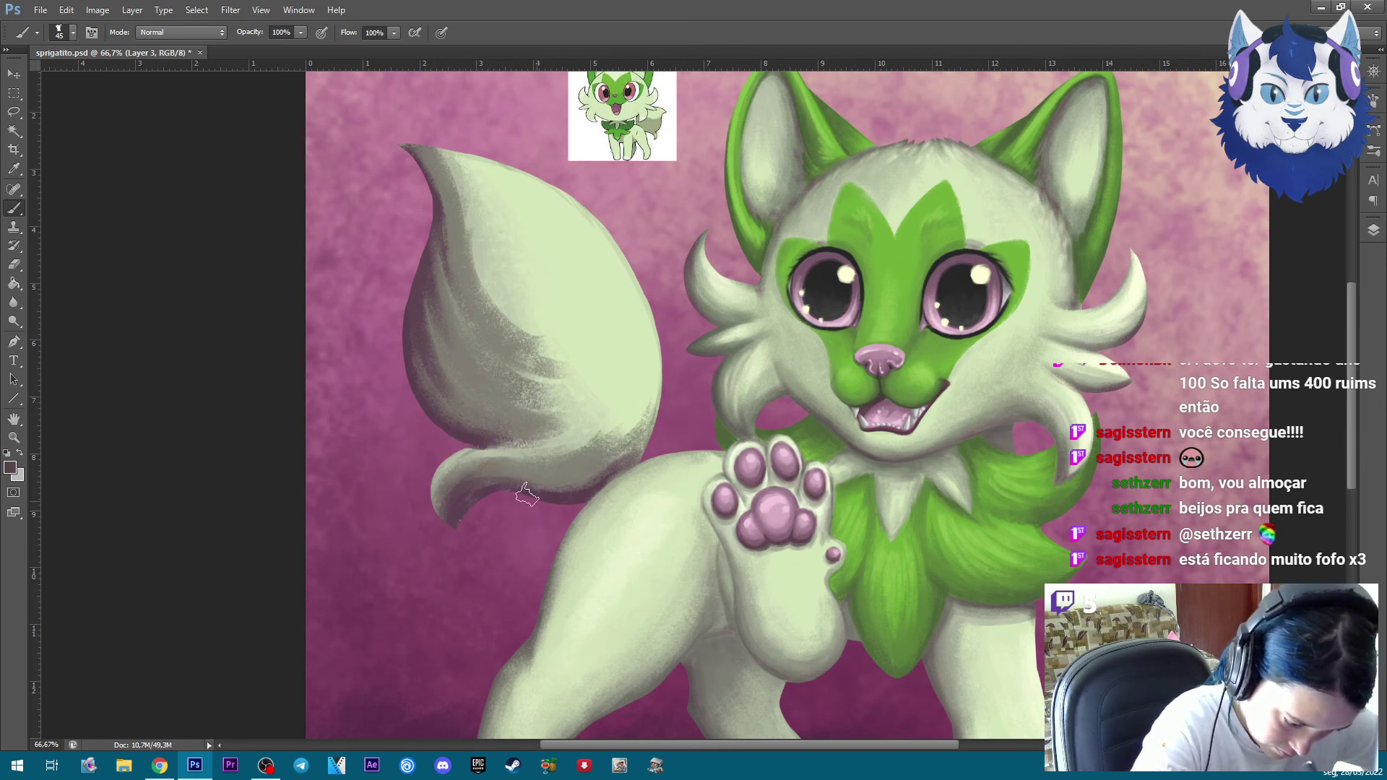
mouse_move(547, 508)
left_mouse_down()
mouse_move(551, 473)
mouse_move(617, 433)
left_mouse_up()
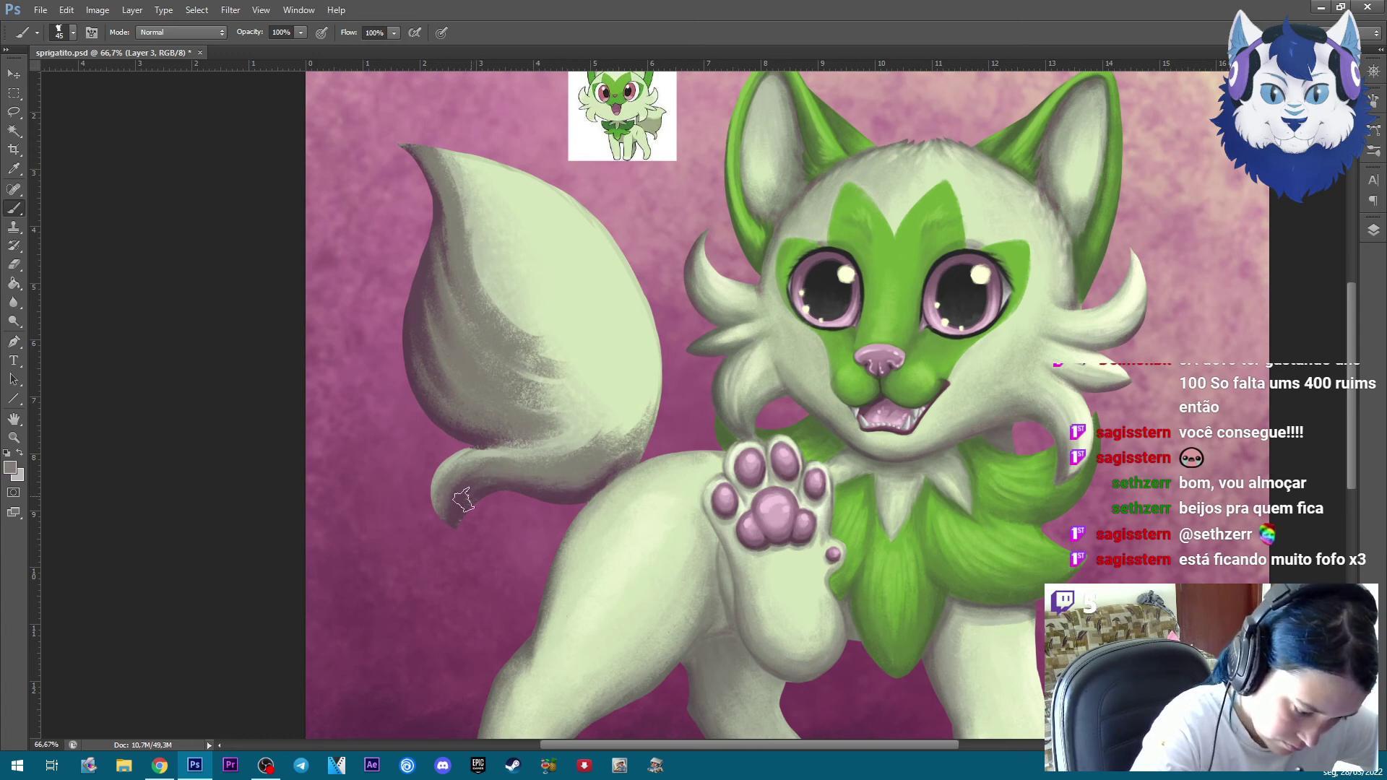
left_click_drag(579, 396, 528, 442)
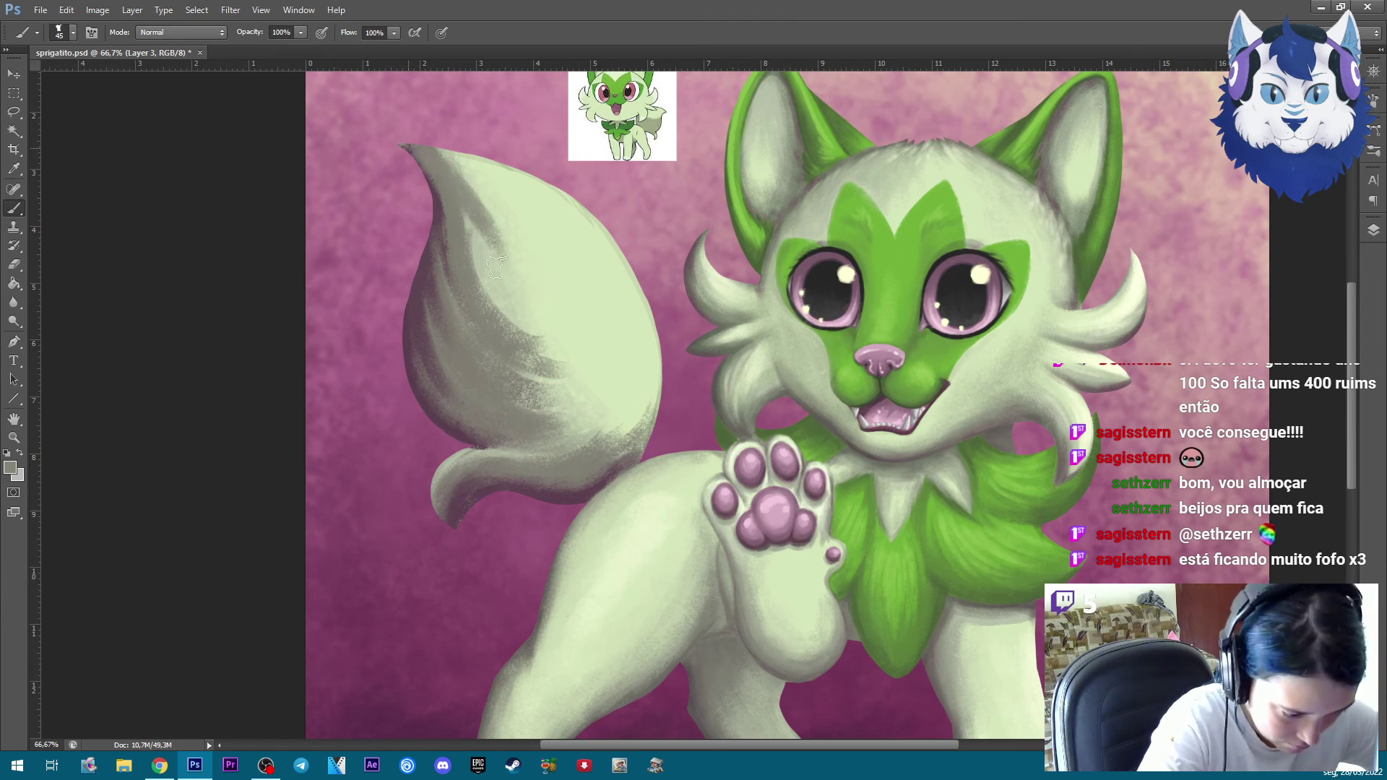
Paint grey fur strands across the middle of the tail using a sampled grey tone
left_click_drag(452, 168, 476, 255)
left_click(442, 206, "alt")
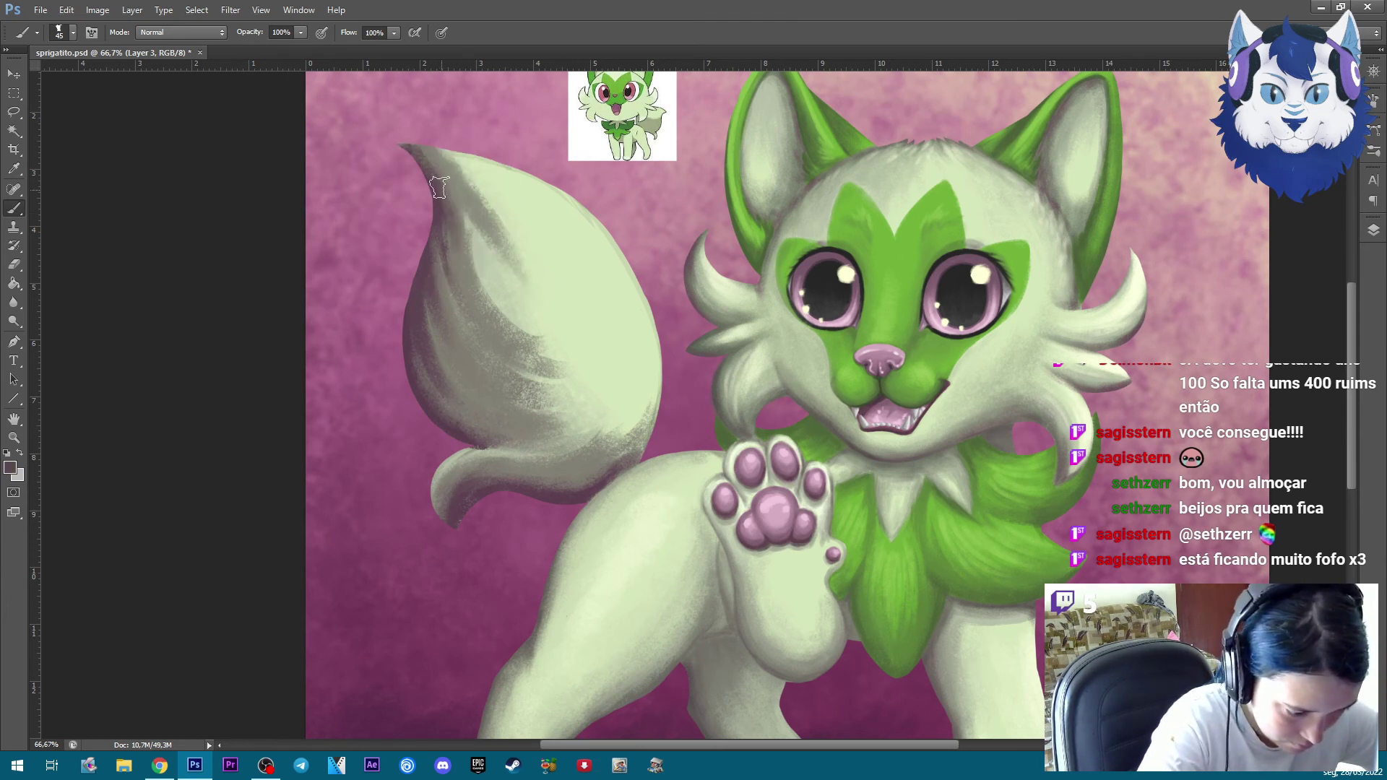
left_click(485, 210, "alt")
left_click_drag(469, 210, 549, 318)
left_click_drag(480, 245, 619, 369)
left_click_drag(477, 274, 622, 365)
mouse_move(520, 390)
left_mouse_down()
mouse_move(594, 387)
mouse_move(488, 355)
left_mouse_up()
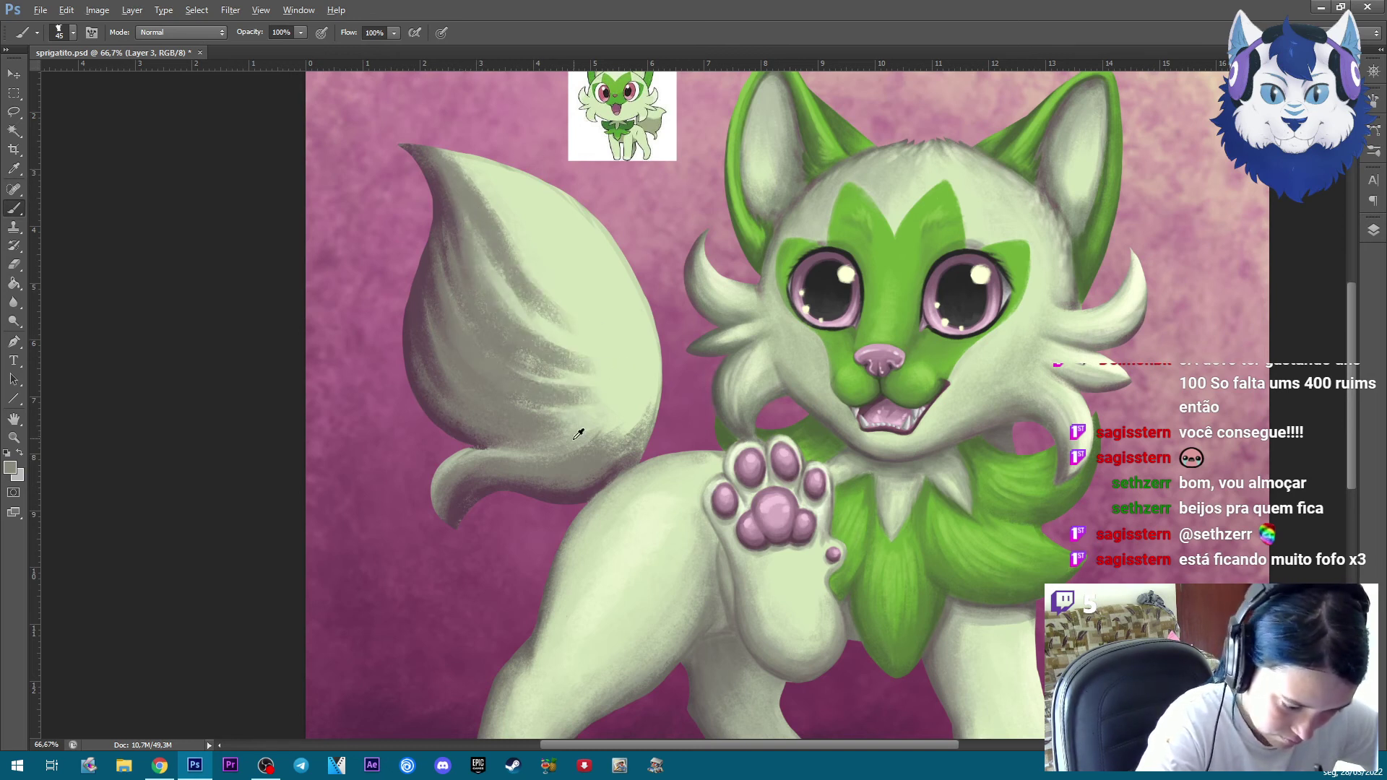
Shrink the brush to 35 and soften the tail's lower edge with pale fur strokes
key("bracketleft")
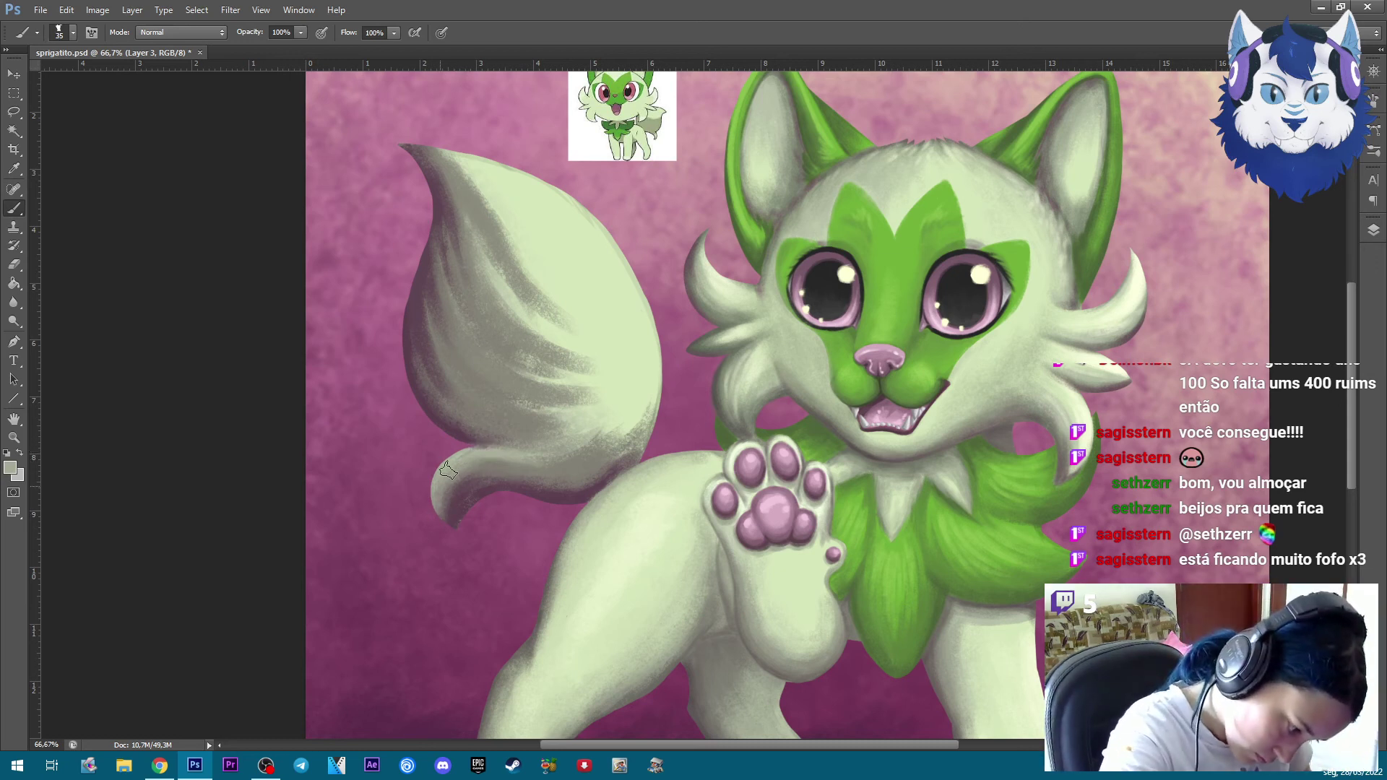
left_click_drag(455, 480, 578, 466)
left_click_drag(427, 387, 591, 407)
mouse_move(482, 395)
left_mouse_down()
mouse_move(567, 411)
mouse_move(613, 401)
left_mouse_up()
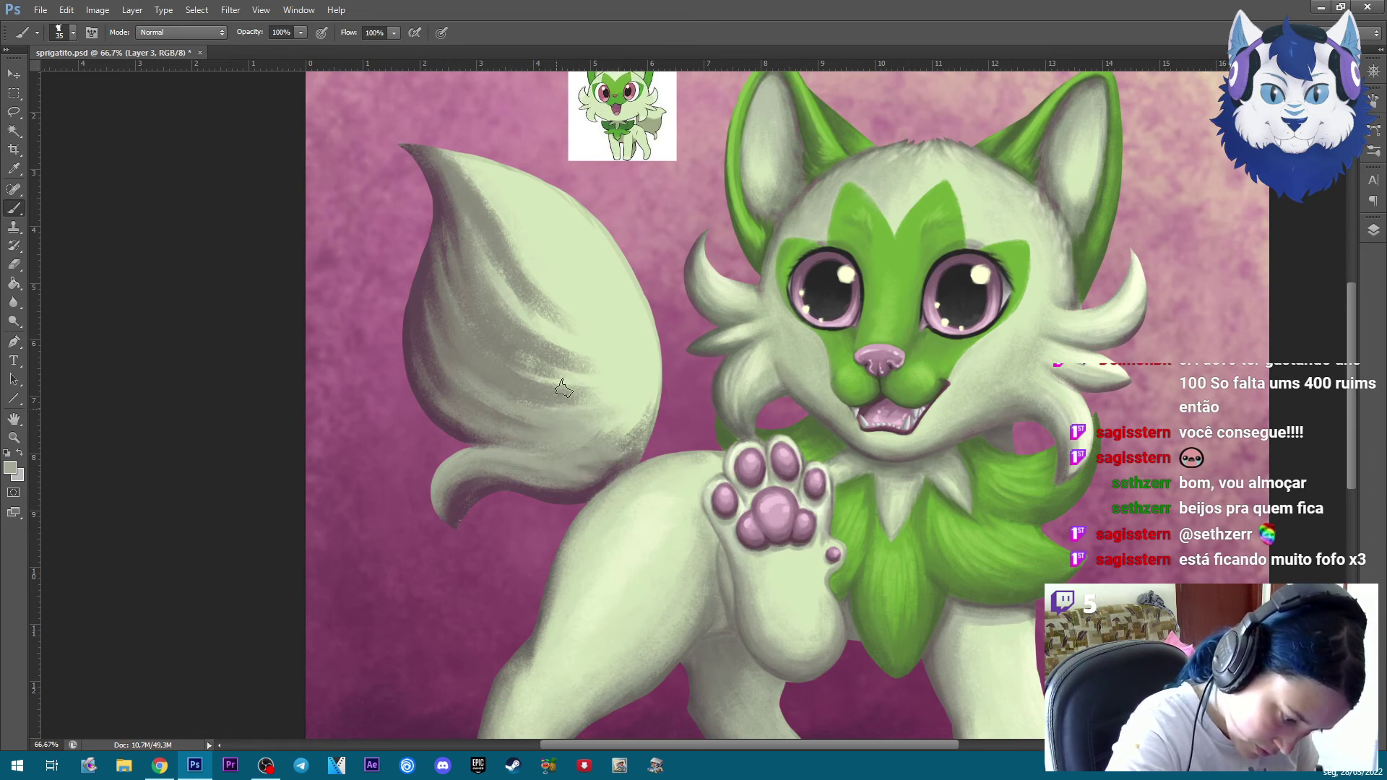
left_click_drag(588, 464, 536, 442)
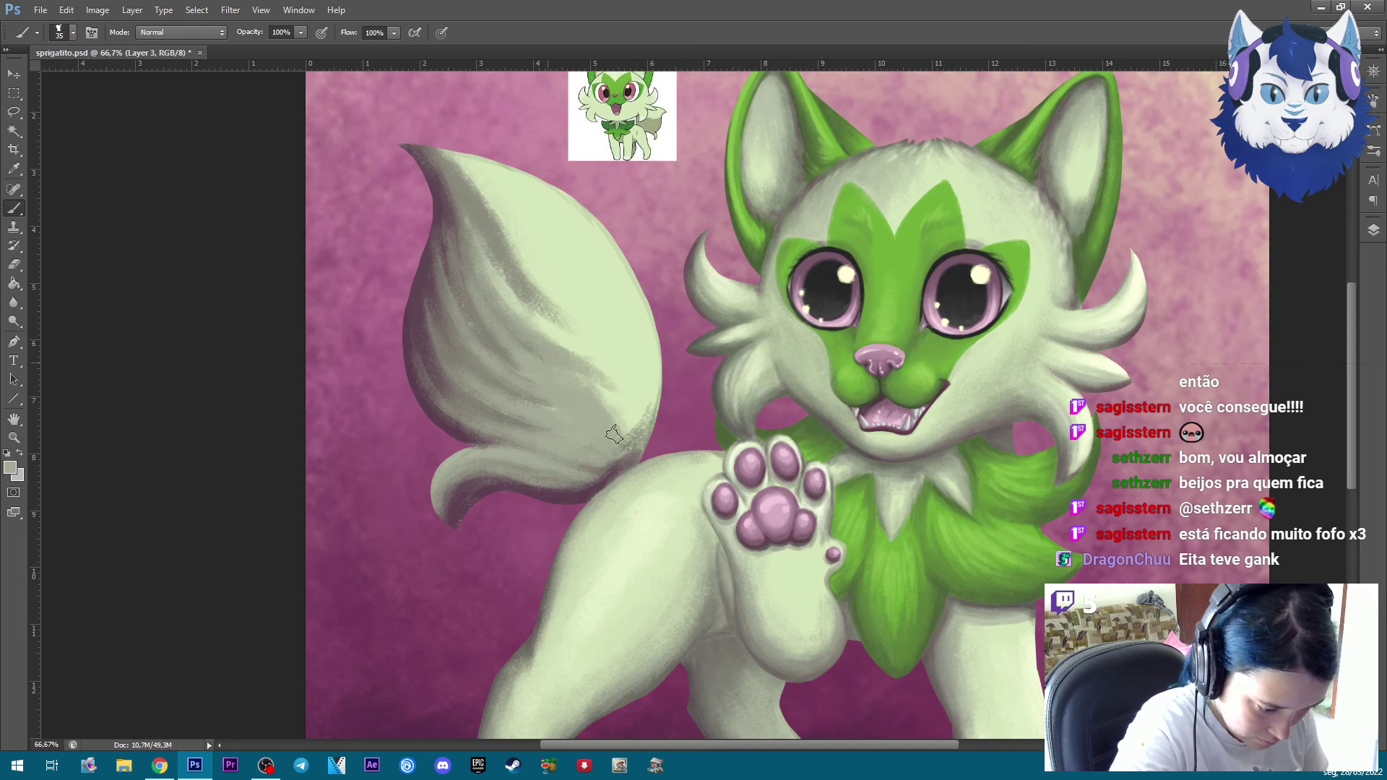
Add darker grey-mauve fur strands across the upper tail and its right side
mouse_move(528, 296)
left_mouse_down()
mouse_move(496, 245)
mouse_move(532, 248)
mouse_move(458, 168)
mouse_move(551, 266)
mouse_move(547, 292)
left_mouse_up()
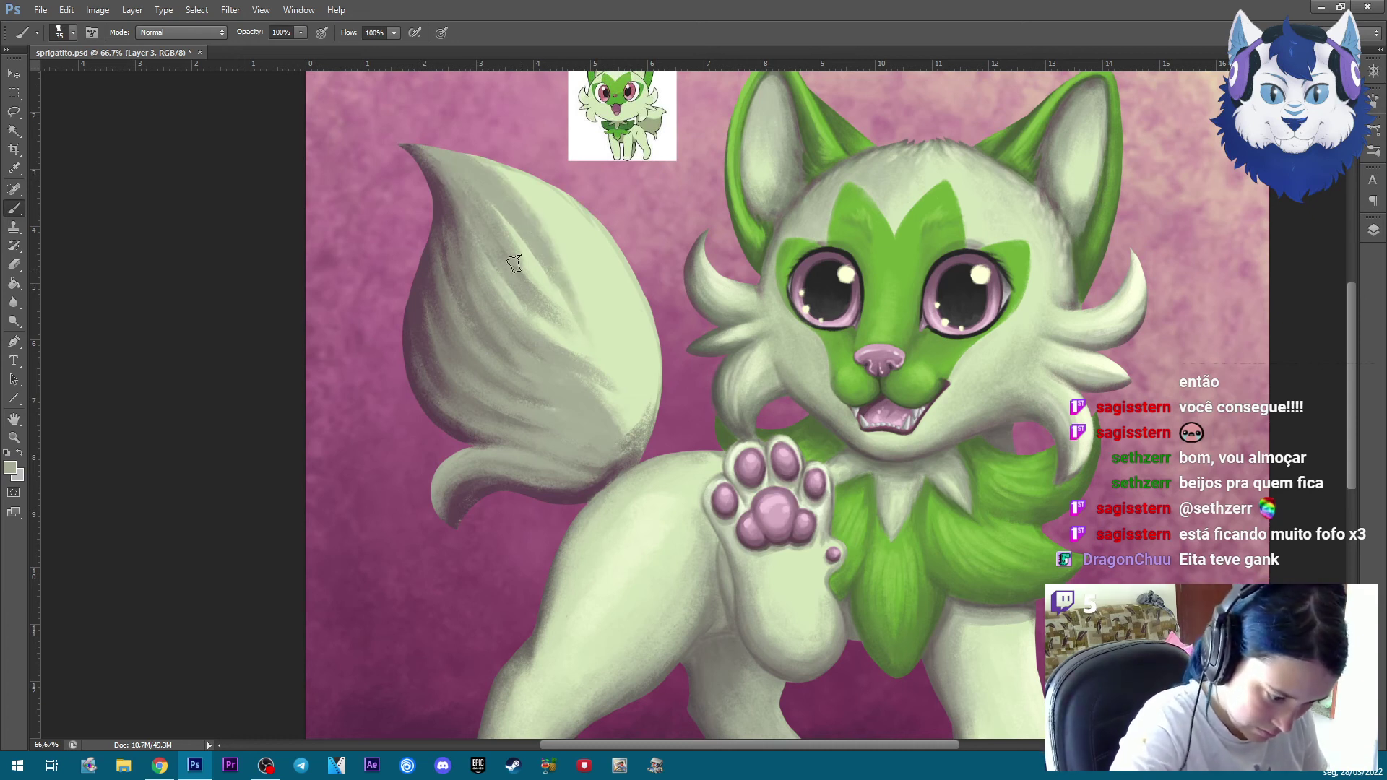
left_click_drag(607, 390, 553, 307)
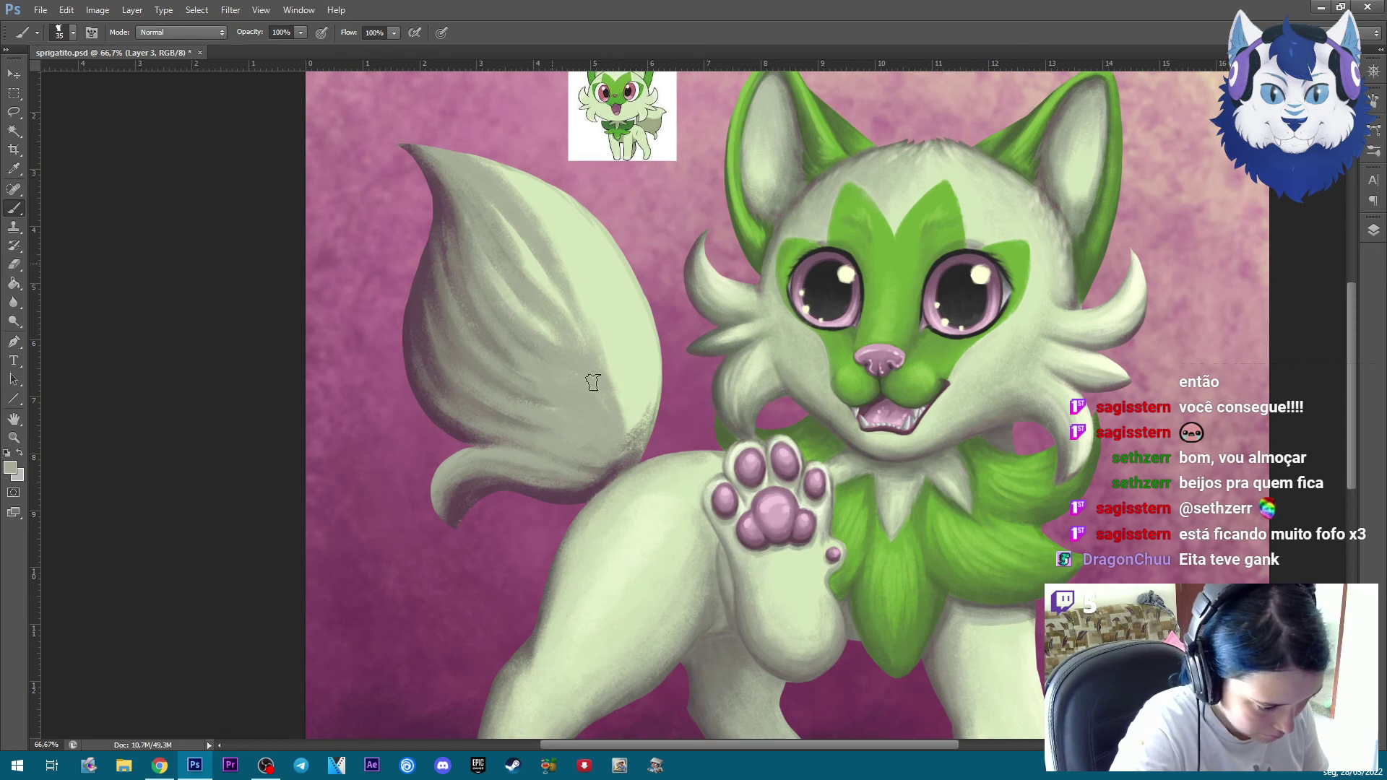
left_click_drag(533, 206, 581, 301)
left_click_drag(614, 361, 589, 282)
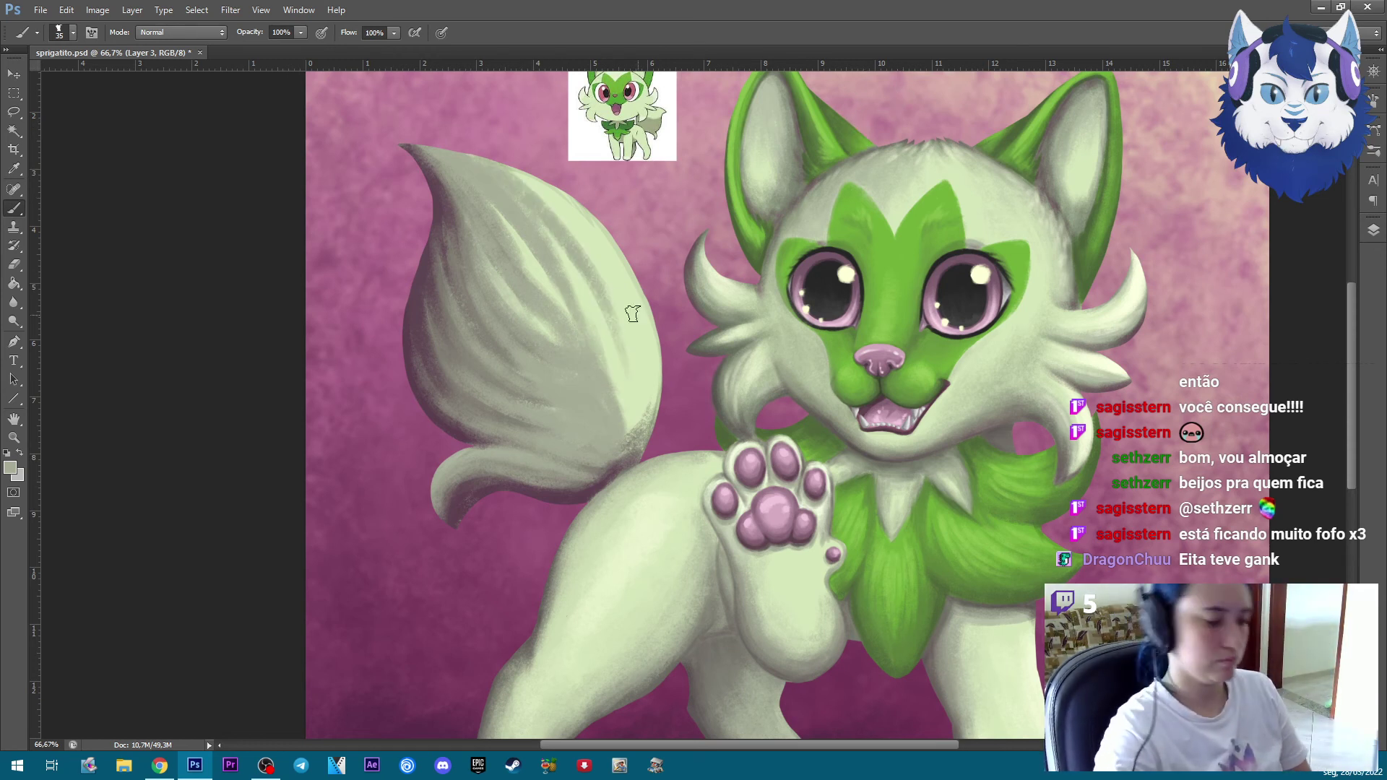
left_click(636, 279, "alt")
key("bracketright")
key("bracketright")
key("bracketright")
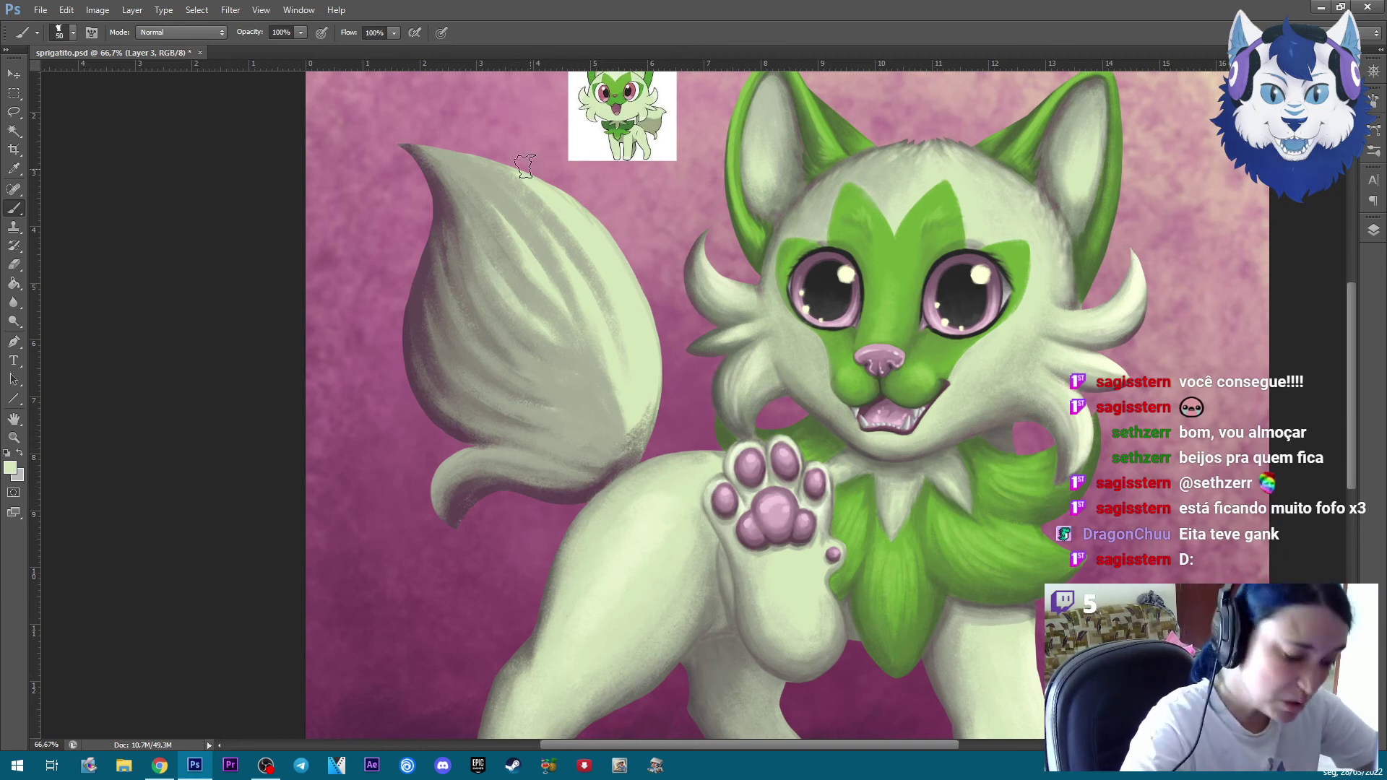
Brush pale cream strokes over the upper tail to blend its fur shading
left_click_drag(495, 182, 592, 289)
left_click_drag(546, 181, 607, 325)
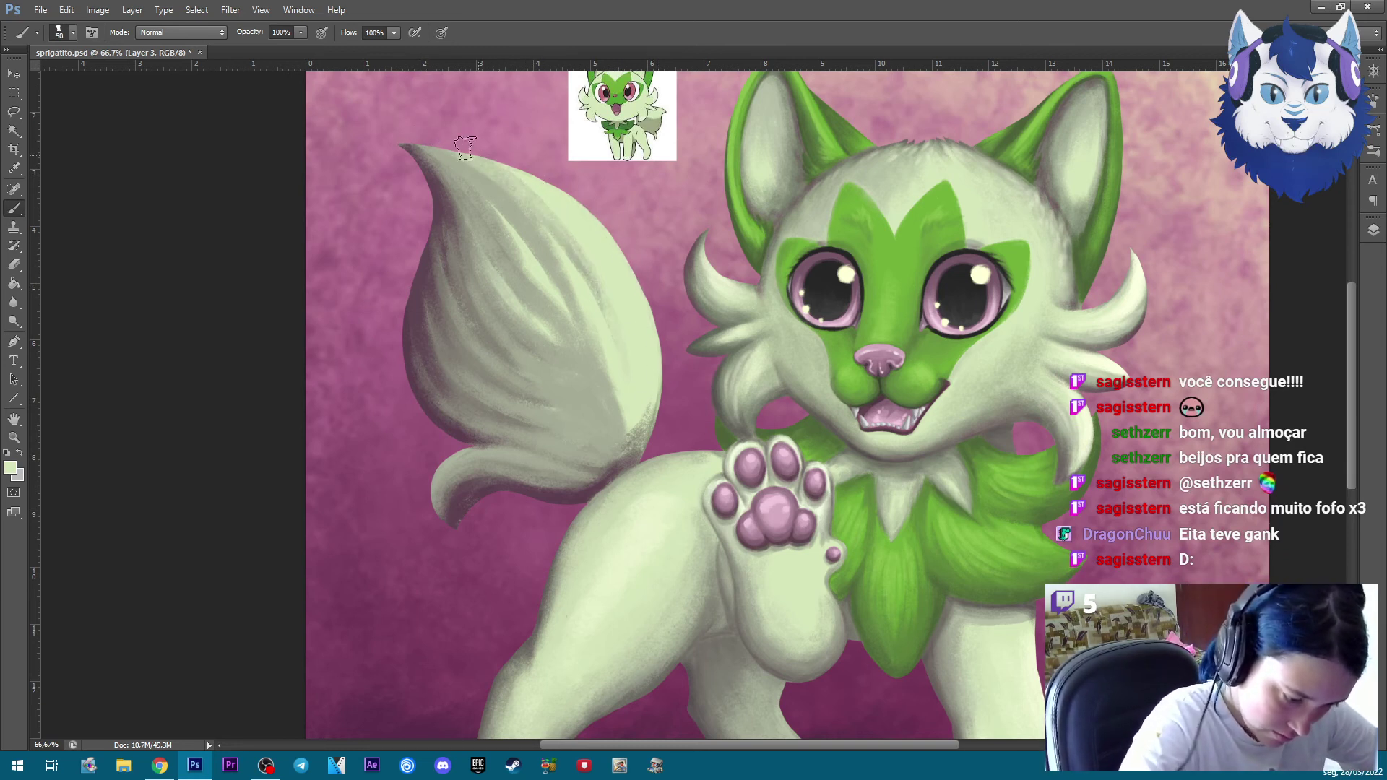
left_click_drag(458, 141, 480, 177)
left_click_drag(564, 304, 505, 205)
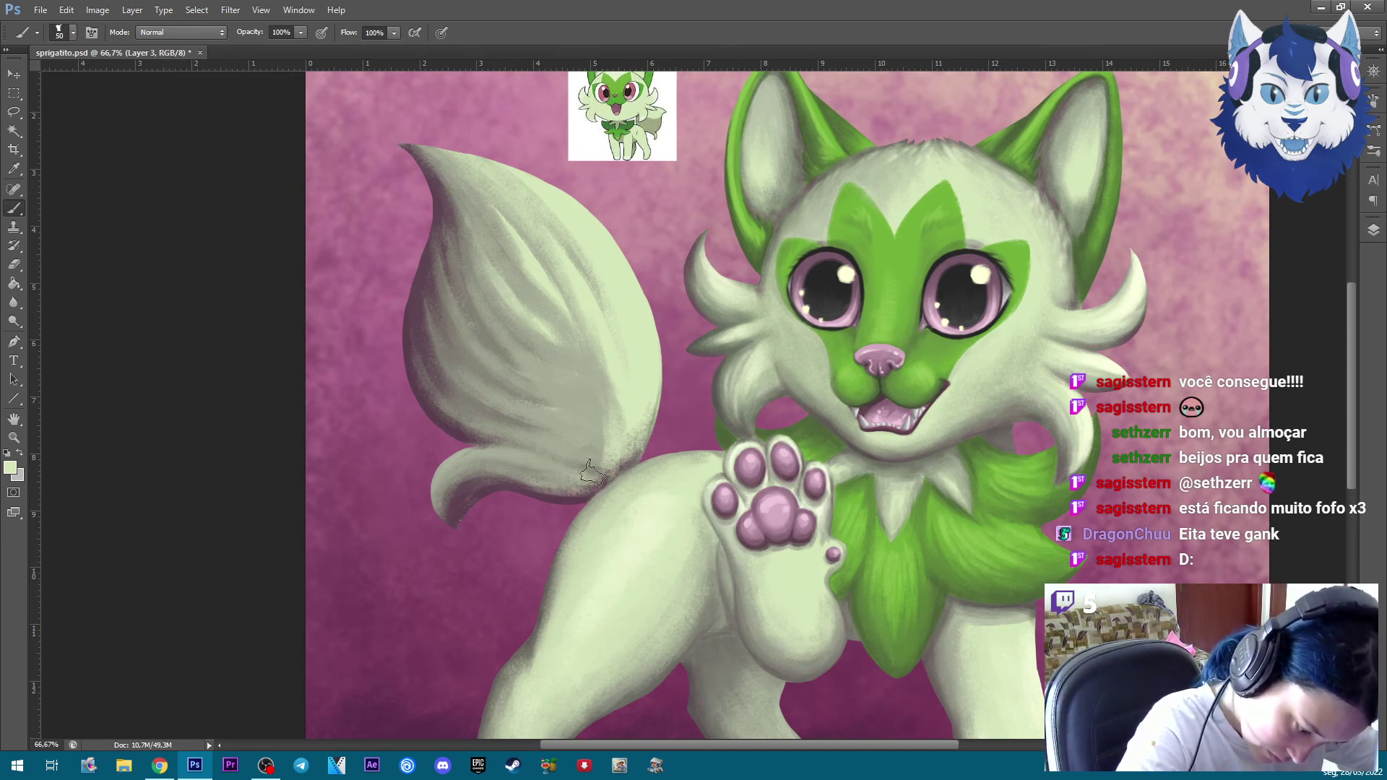
Lighten and smooth the tail's lower edge, right side and middle with cream strokes
left_click_drag(590, 462, 491, 423)
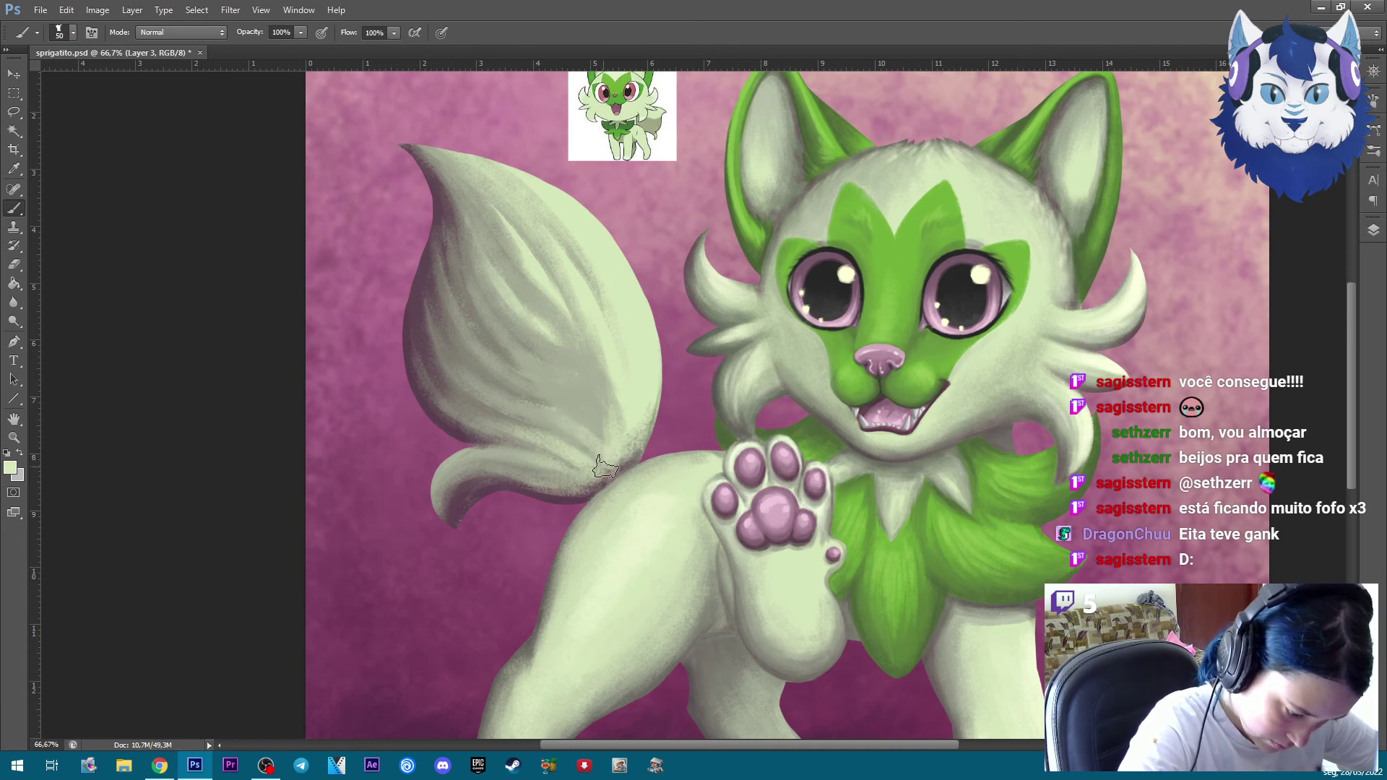
left_click_drag(586, 442, 513, 408)
left_click_drag(605, 452, 474, 300)
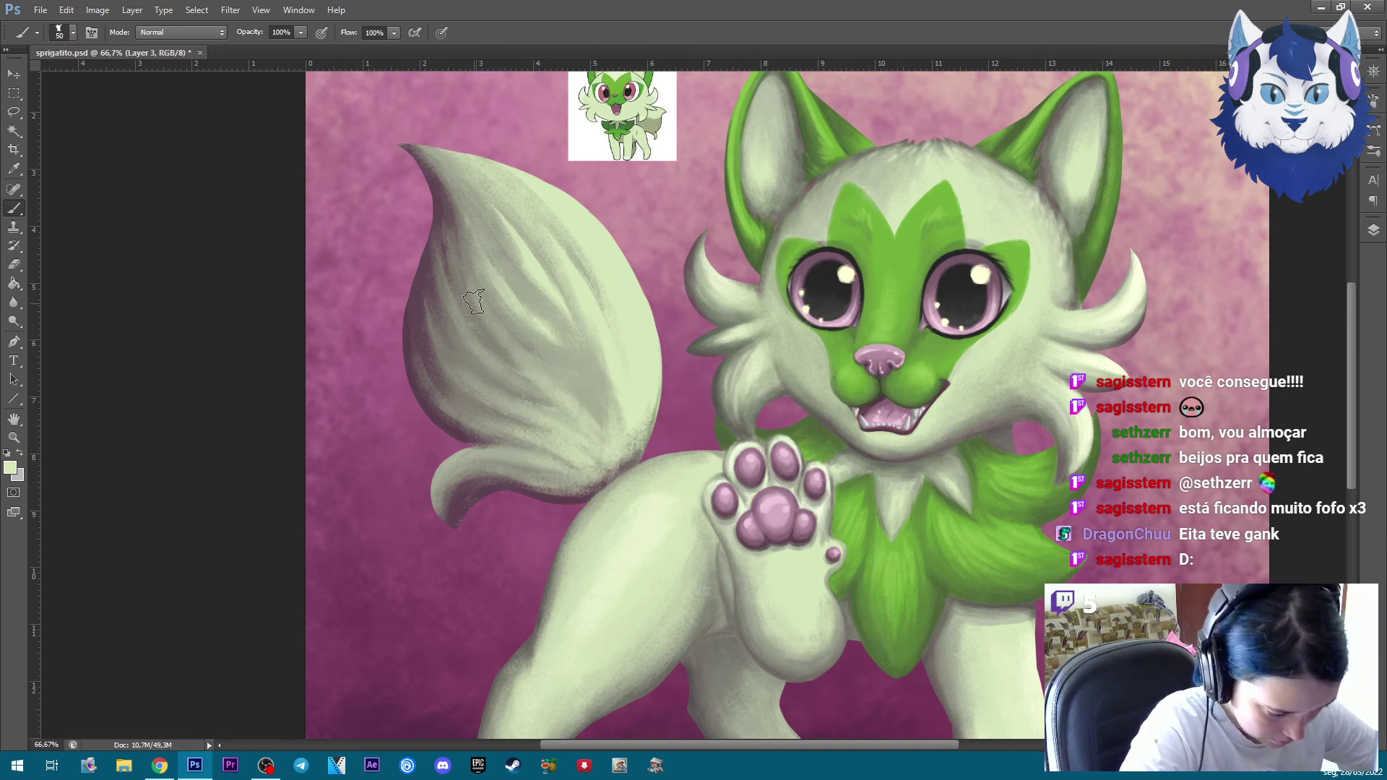
mouse_move(607, 454)
left_mouse_down()
mouse_move(506, 309)
mouse_move(597, 411)
mouse_move(573, 388)
left_mouse_up()
left_click_drag(550, 303, 611, 421)
mouse_move(545, 310)
left_mouse_down()
mouse_move(459, 186)
mouse_move(561, 363)
left_mouse_up()
left_click_drag(440, 170, 538, 309)
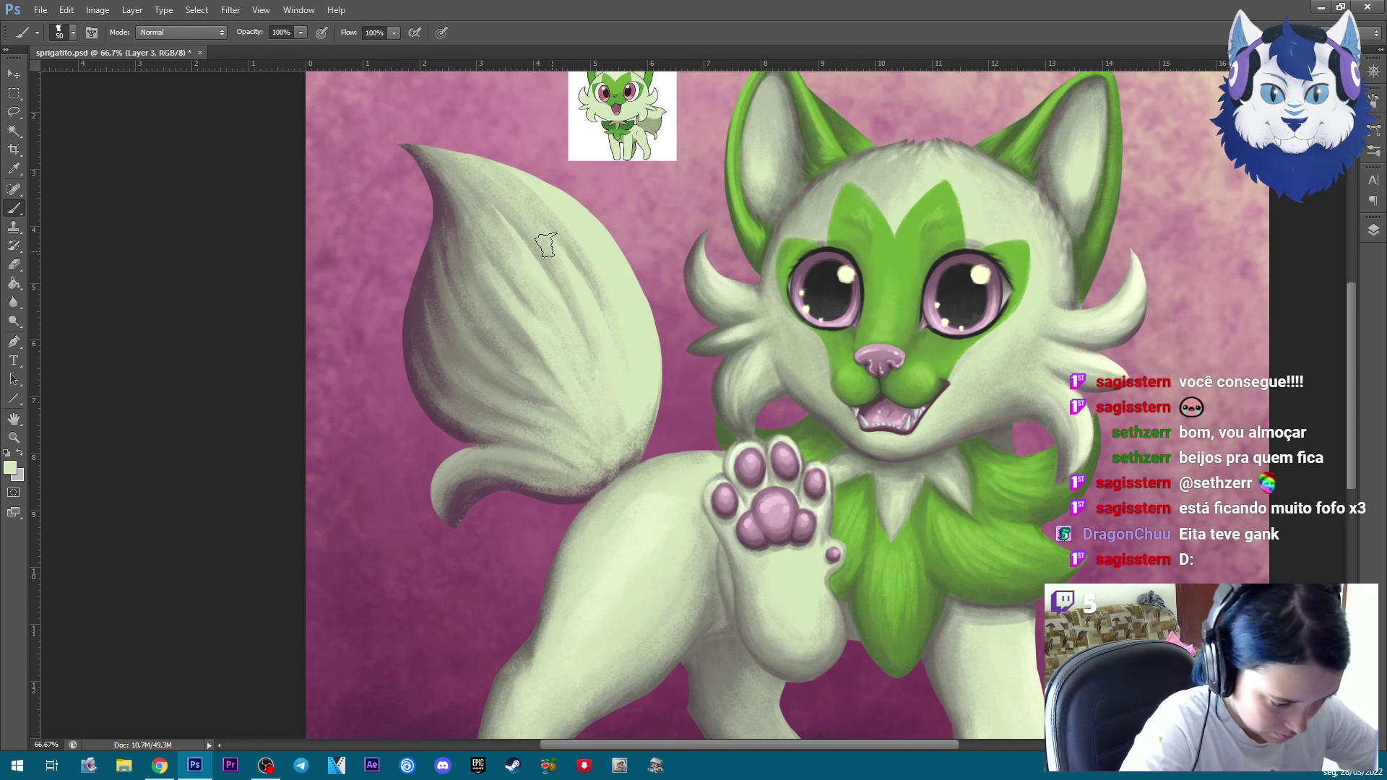
left_click_drag(556, 257, 609, 376)
mouse_move(596, 463)
left_mouse_down()
mouse_move(630, 432)
mouse_move(613, 418)
left_mouse_up()
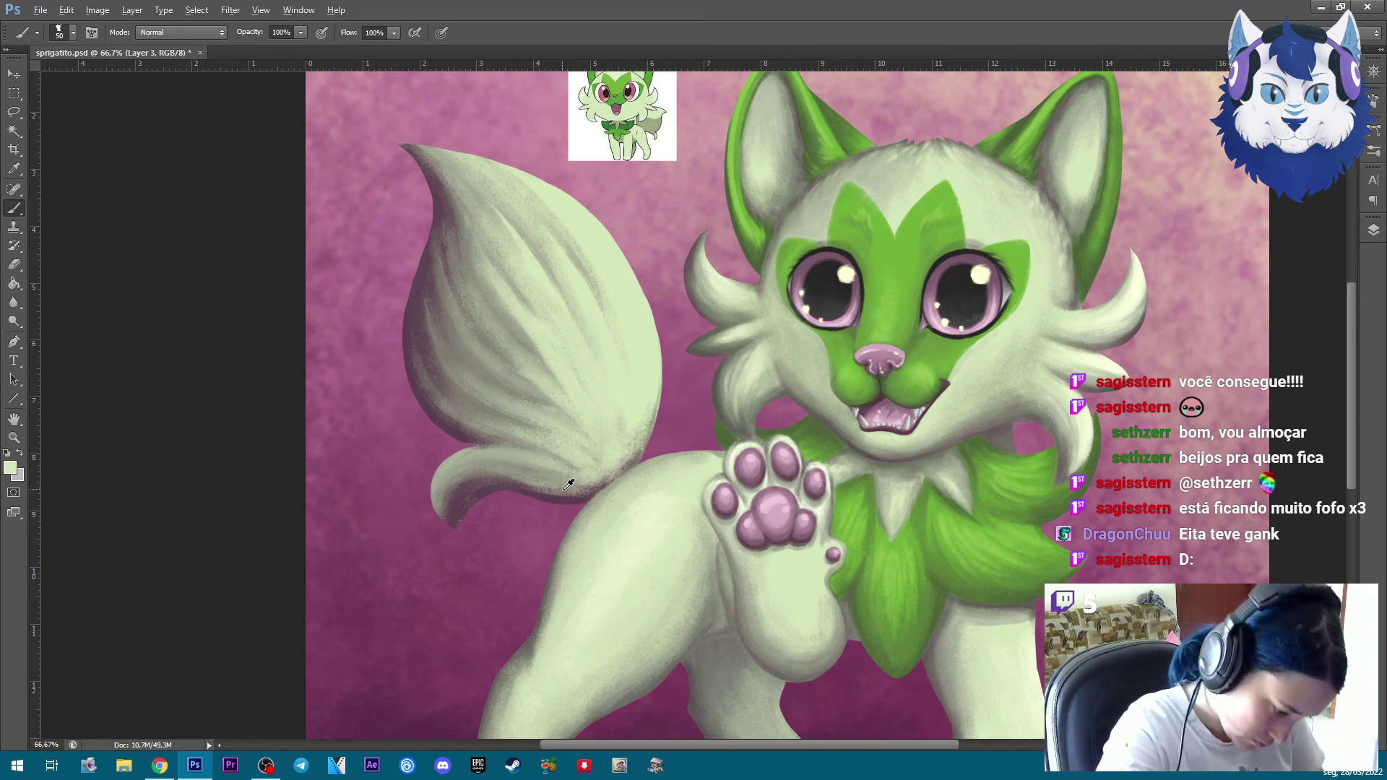
Sample the tail's dark mauve shadow, restroke its left edge, then sample the light cream-green
left_click(528, 479, "alt")
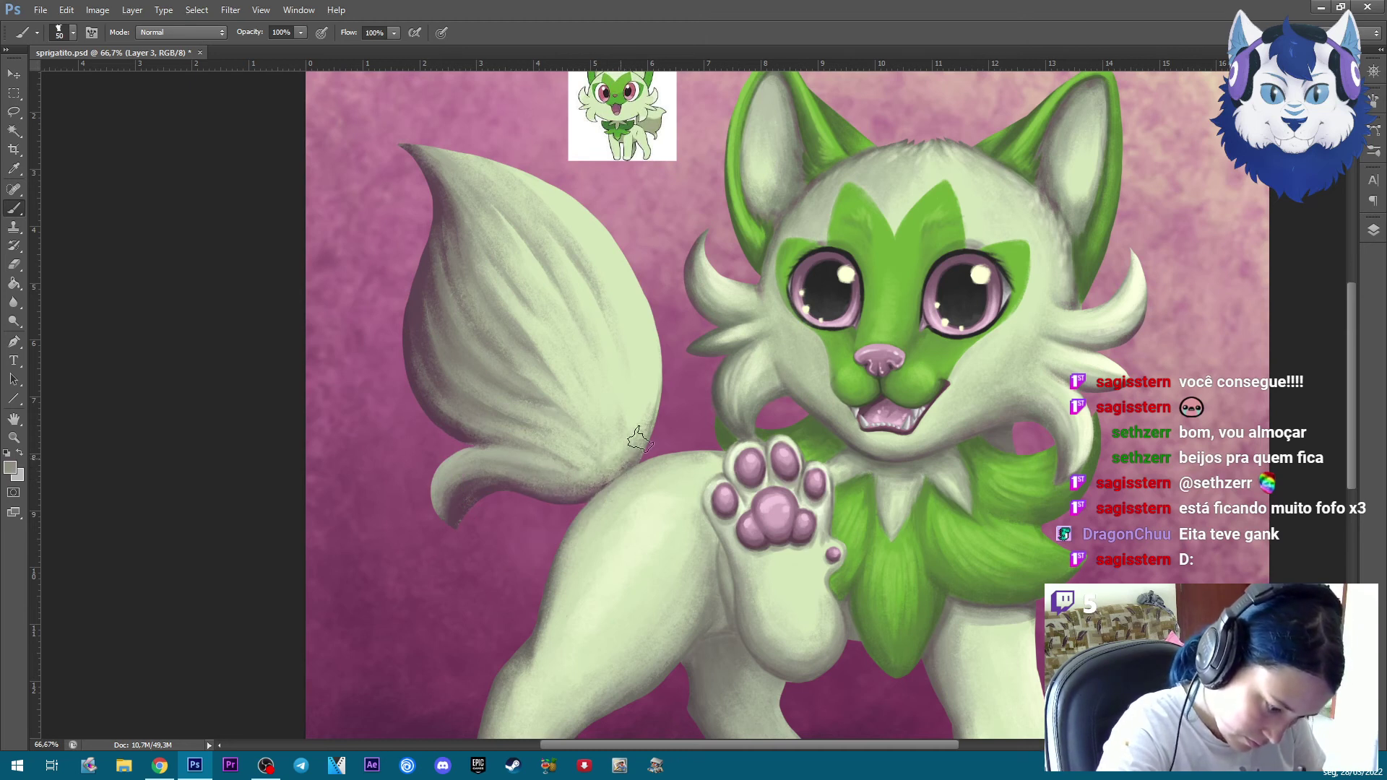
left_click(497, 472, "alt")
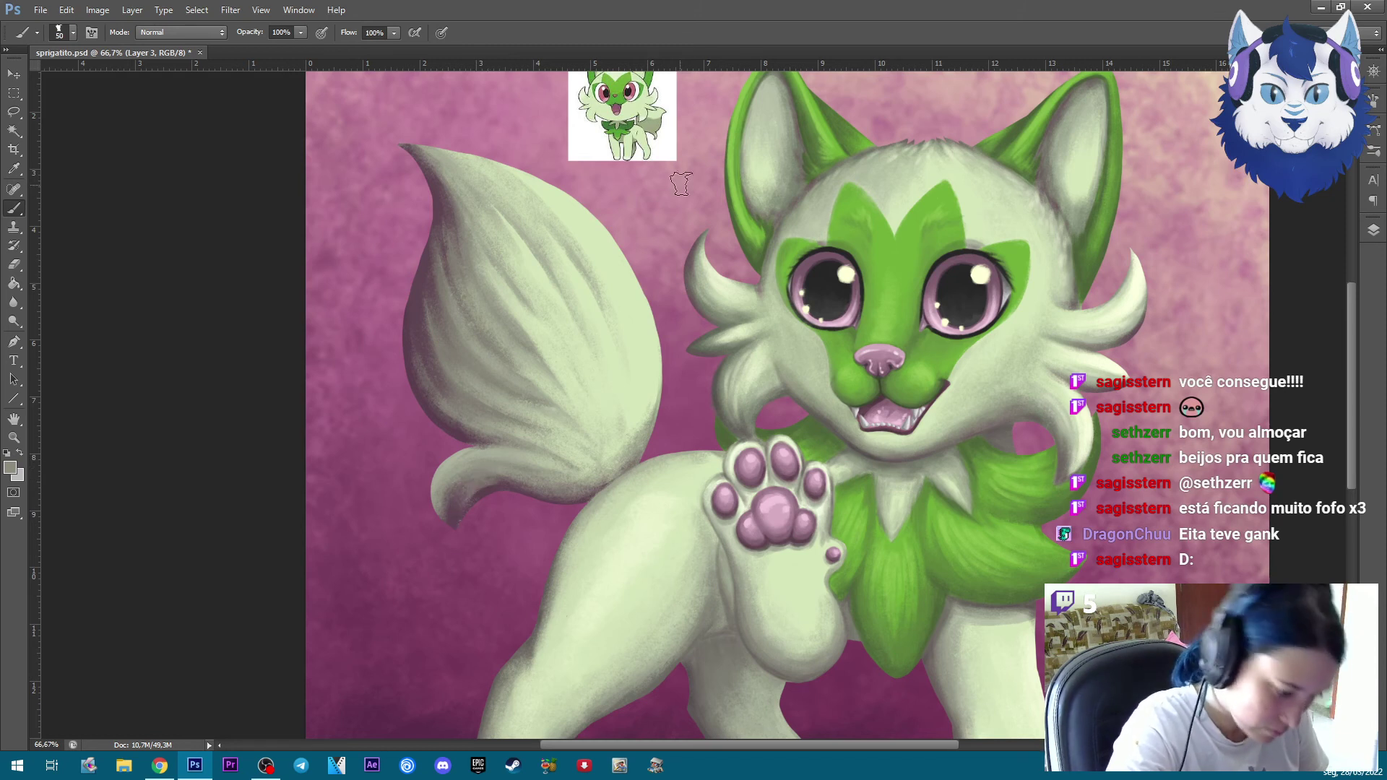
left_click_drag(437, 238, 430, 383)
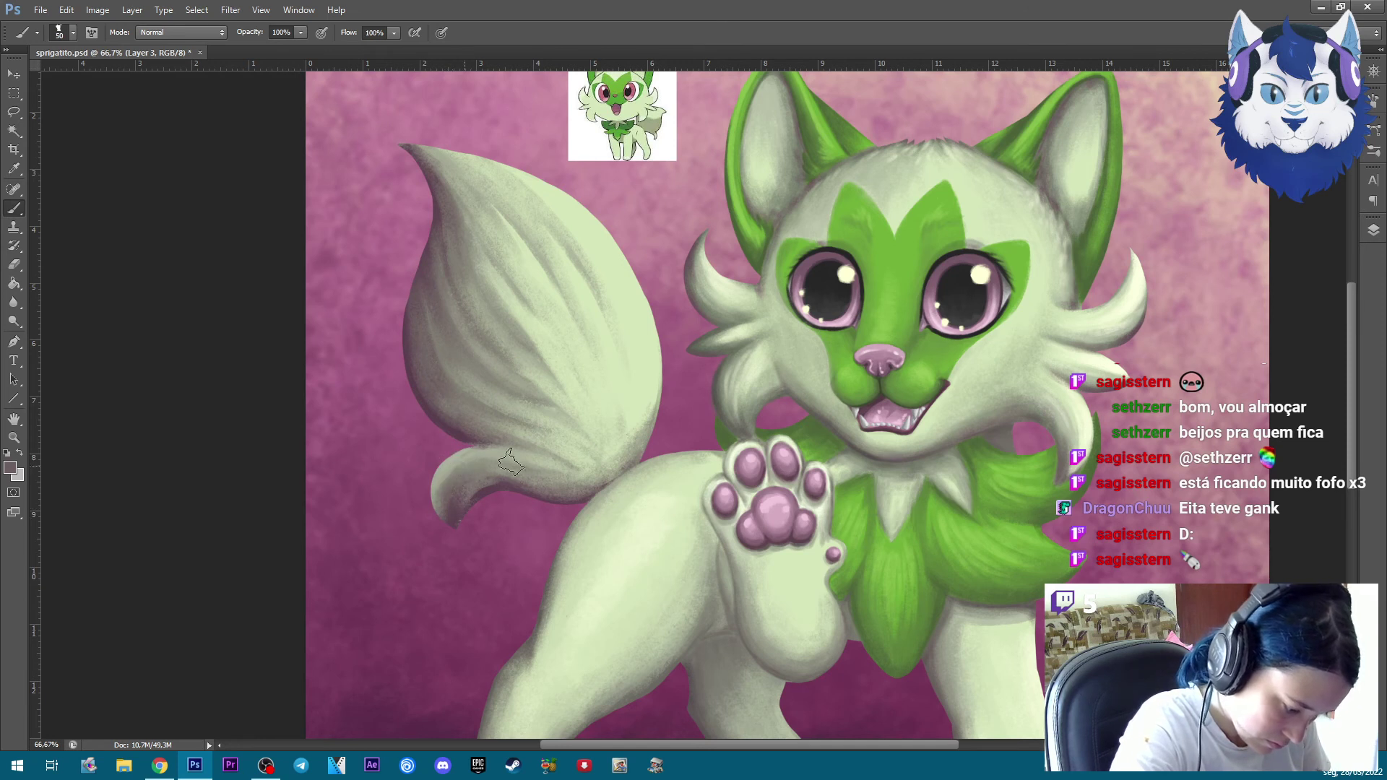
left_click(642, 410, "alt")
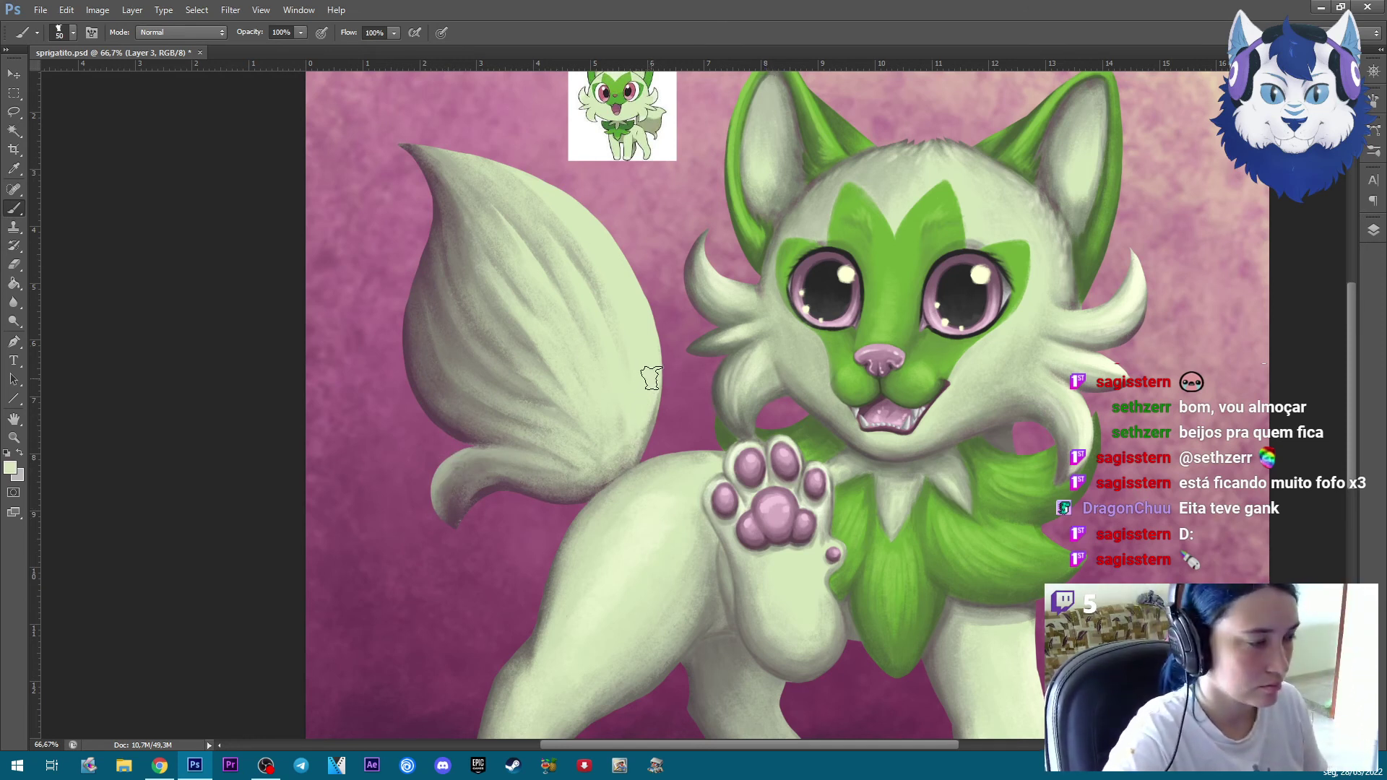
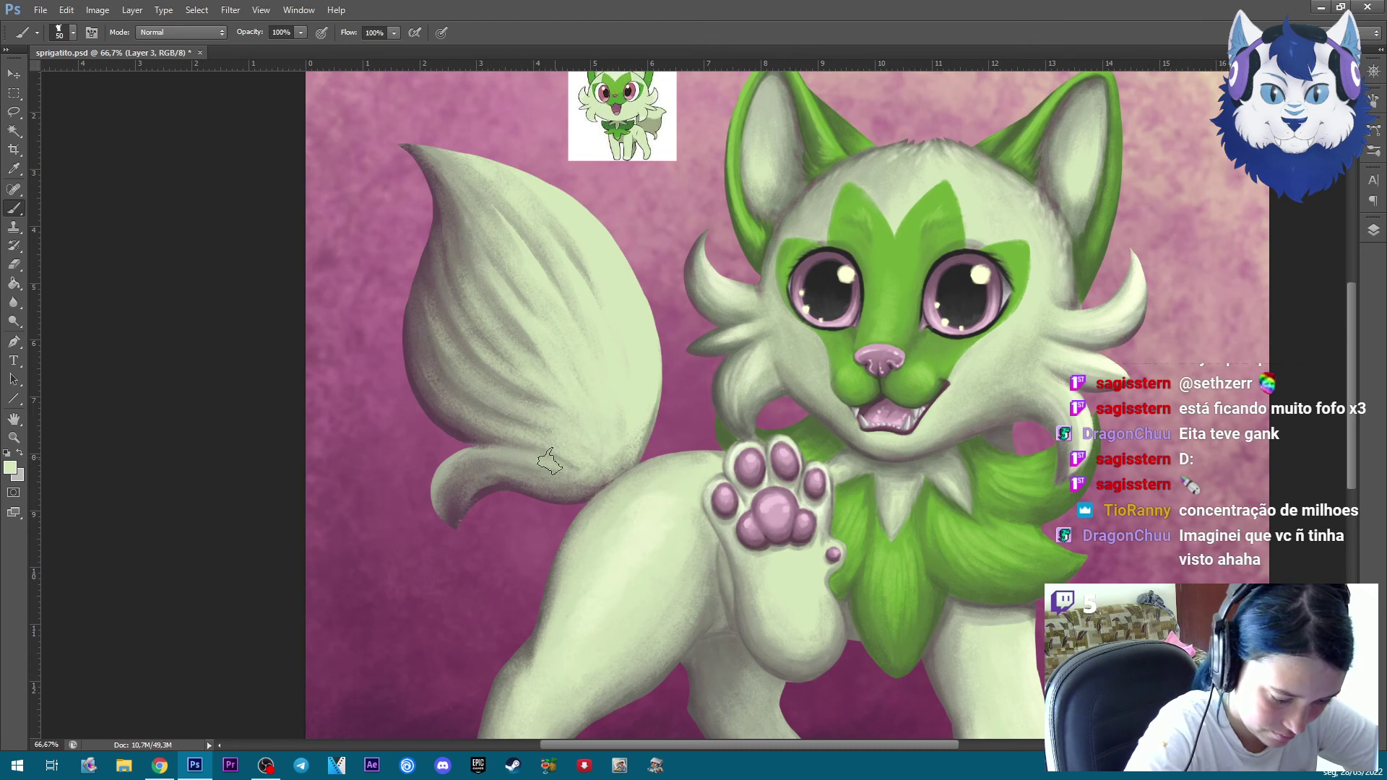
Shrink the brush and sample magenta, tail tones and the body's light cream
key("bracketleft")
key("bracketleft")
key("bracketleft")
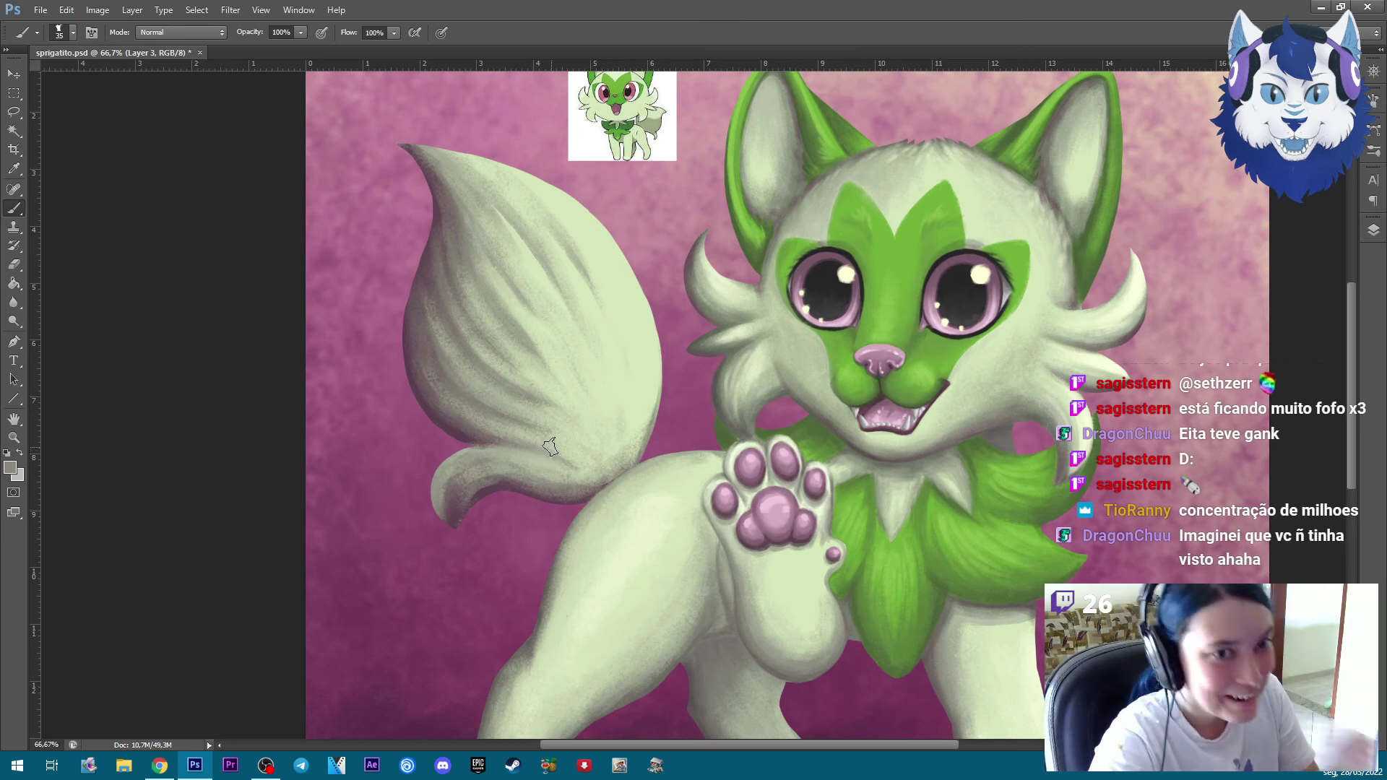
key("bracketleft")
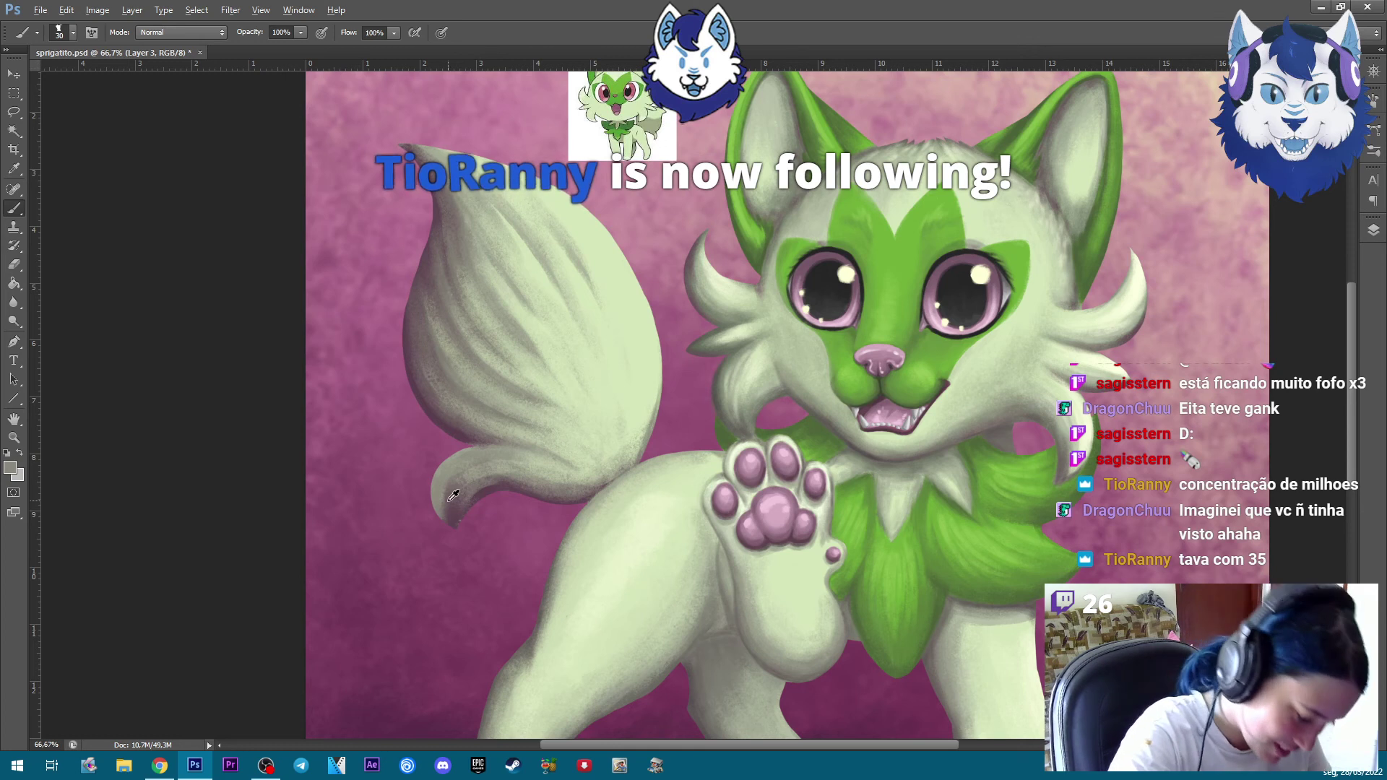
left_click(473, 500, "alt")
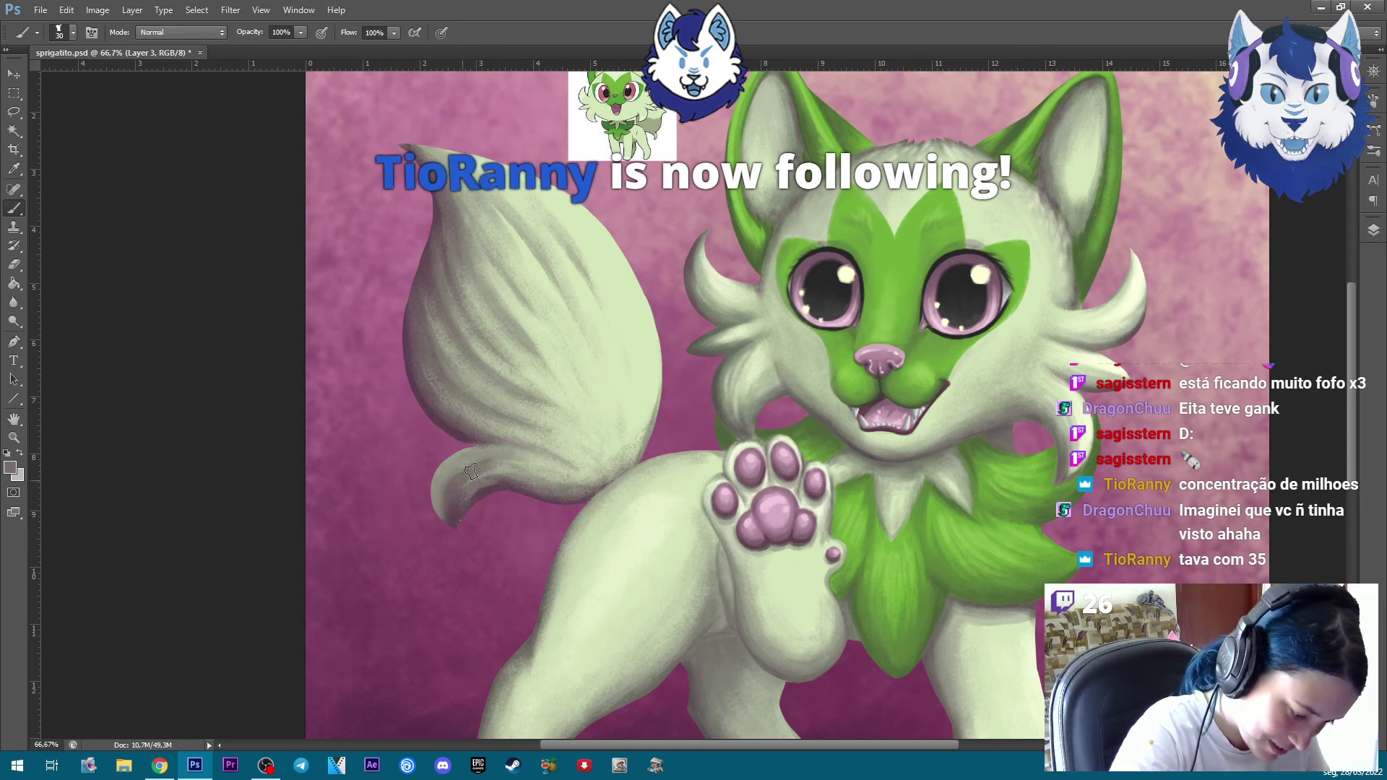
left_click(534, 476, "alt")
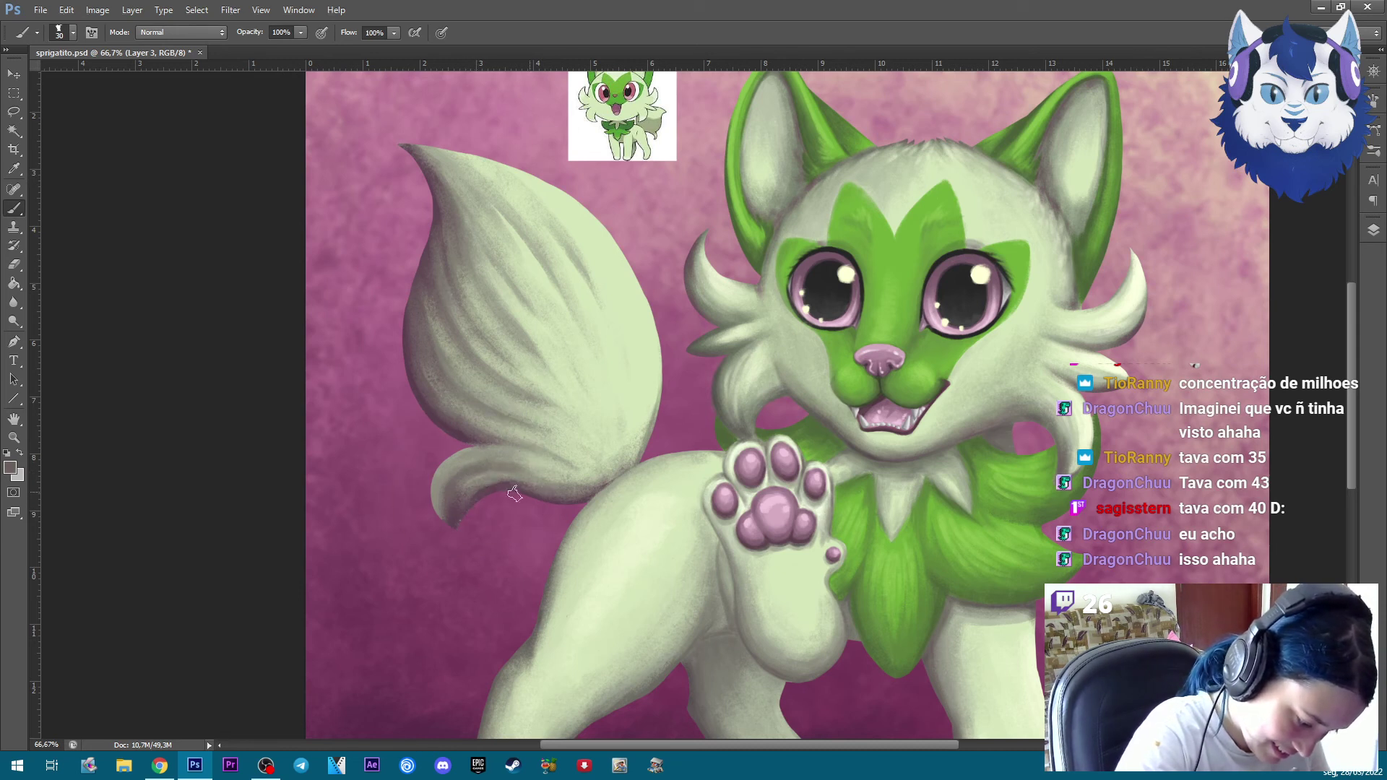
left_click(477, 463, "alt")
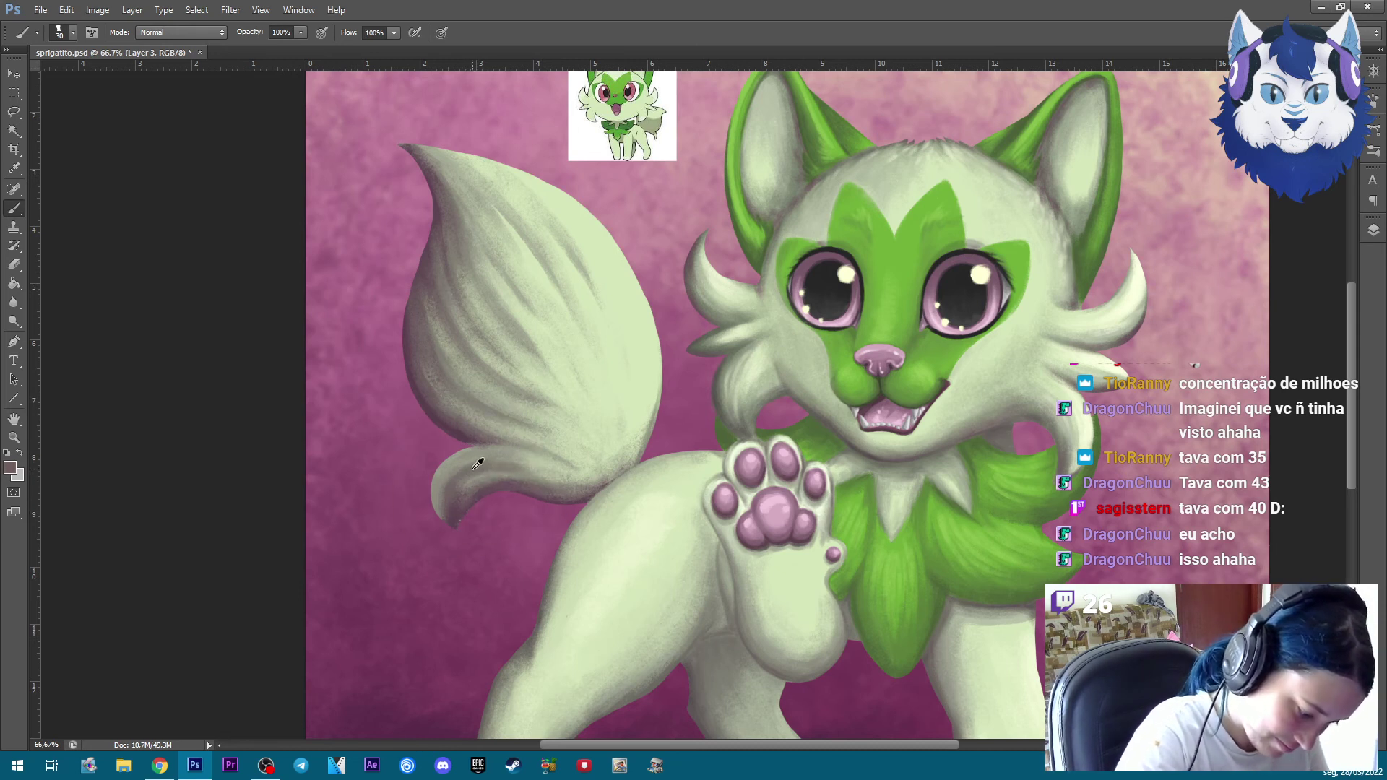
left_click(452, 435, "alt")
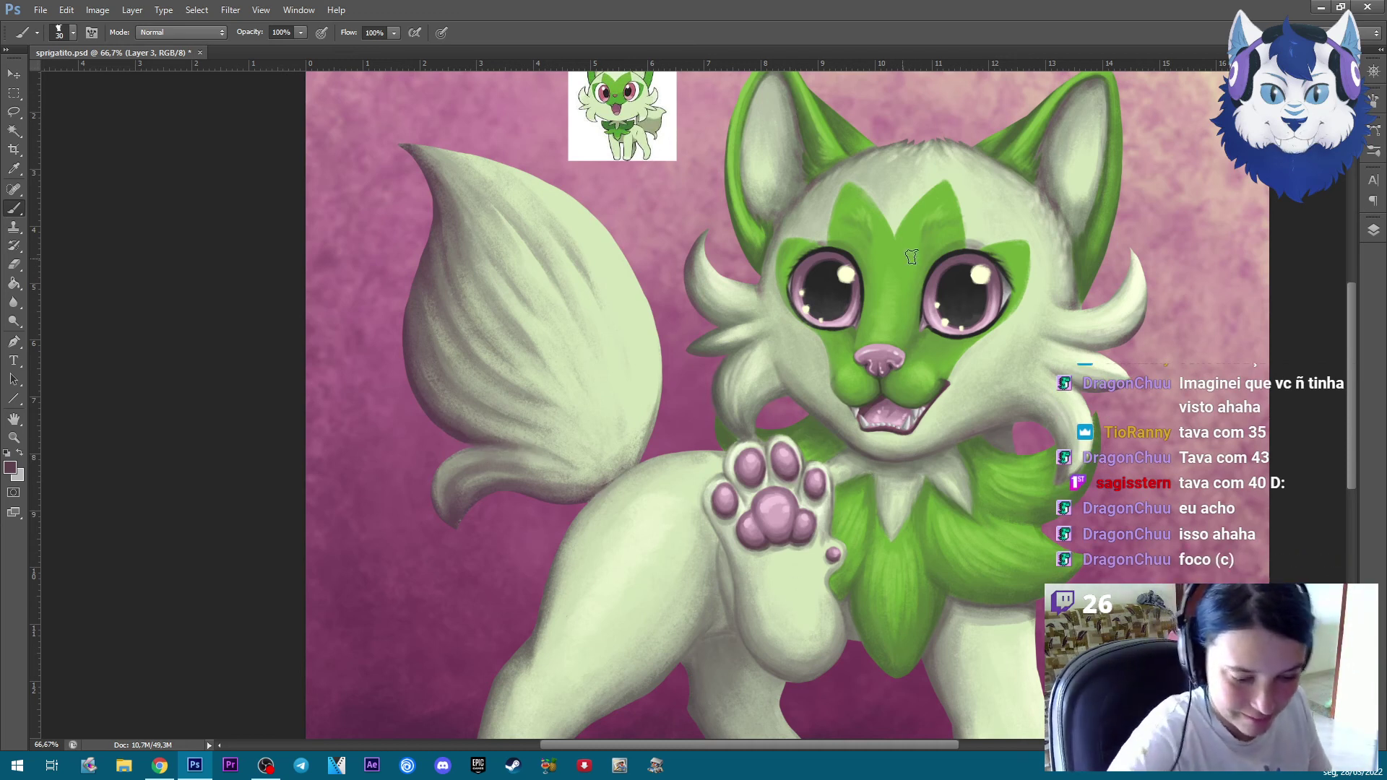
left_click(1034, 658, "alt")
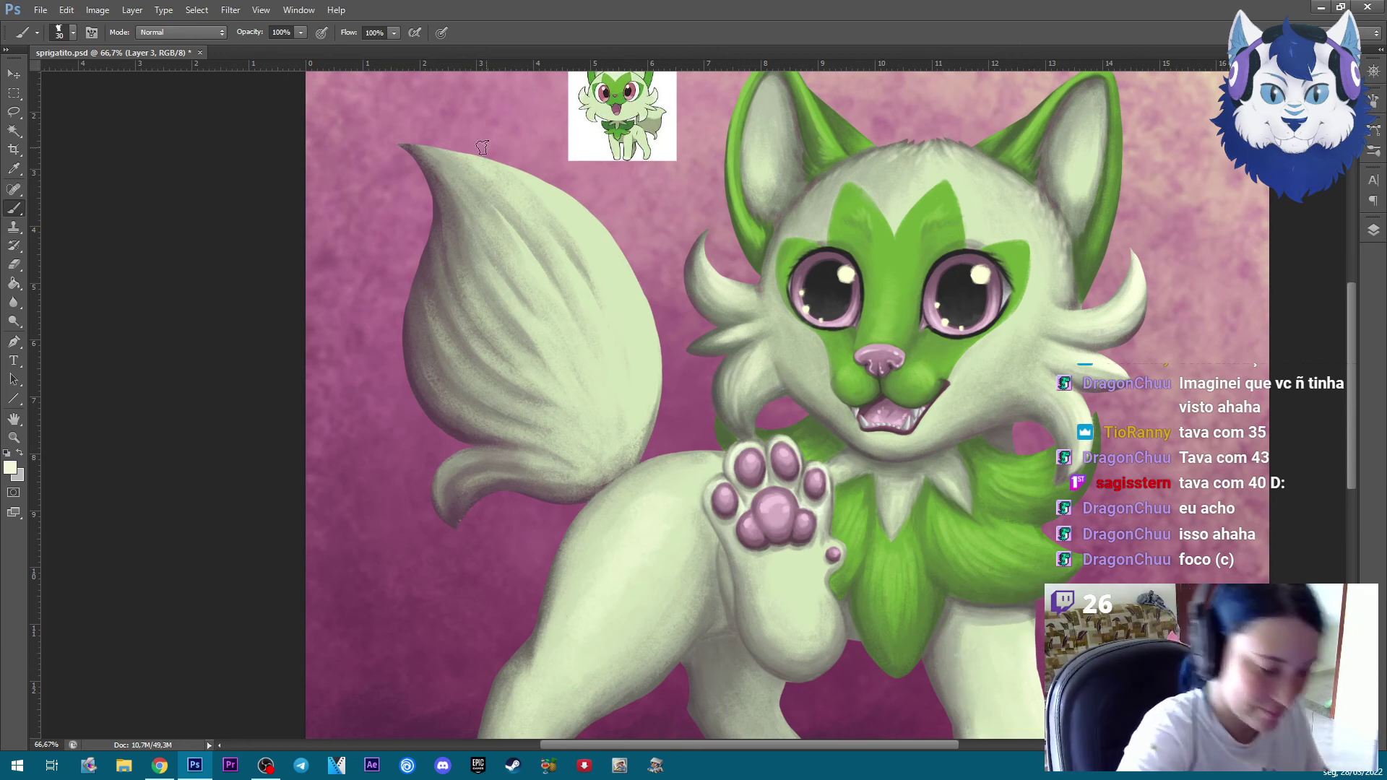
Paint light cream along the tail's upper-right edge, then sample greyer and lighter cream edge tones
key("bracketright")
key("bracketright")
key("bracketright")
left_click_drag(499, 160, 614, 268)
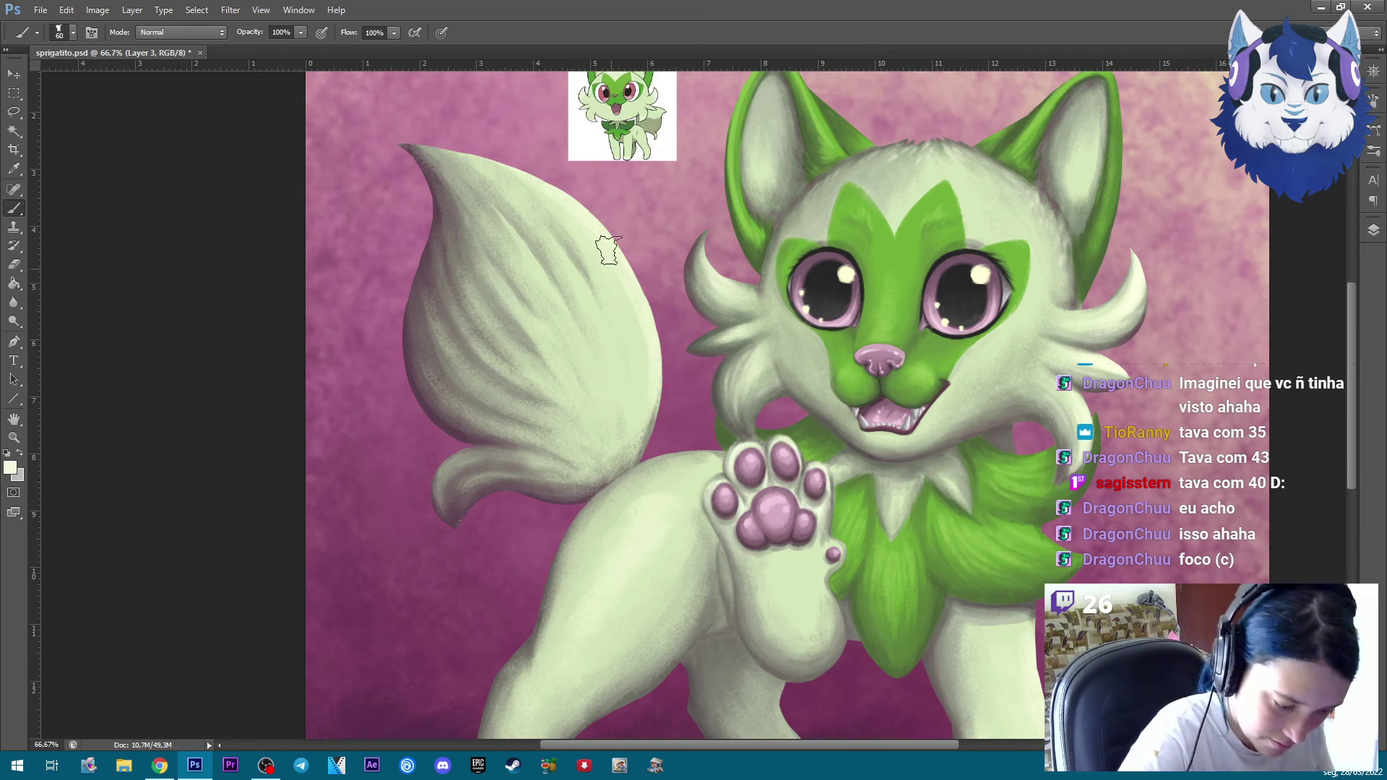
key("bracketleft")
key("bracketleft")
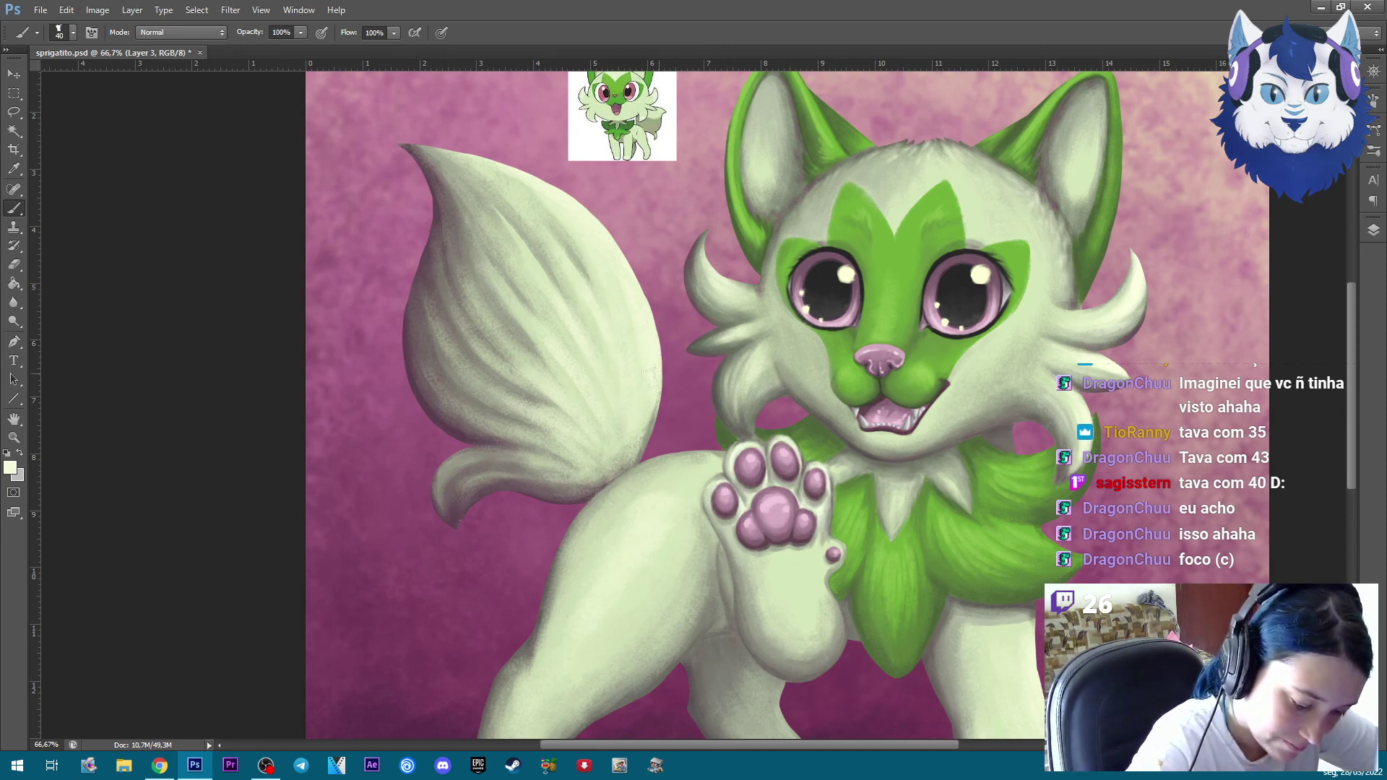
left_click(585, 479, "alt")
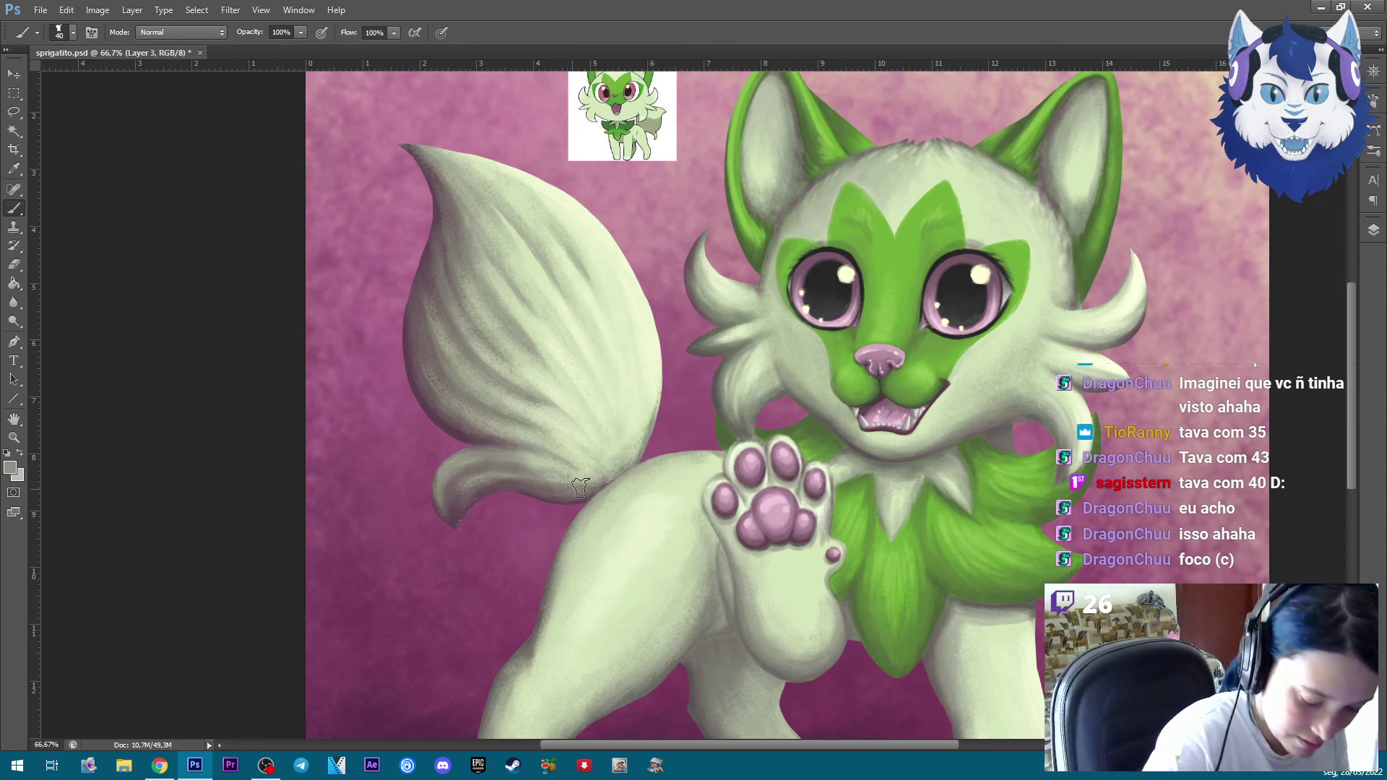
left_click(661, 379, "alt")
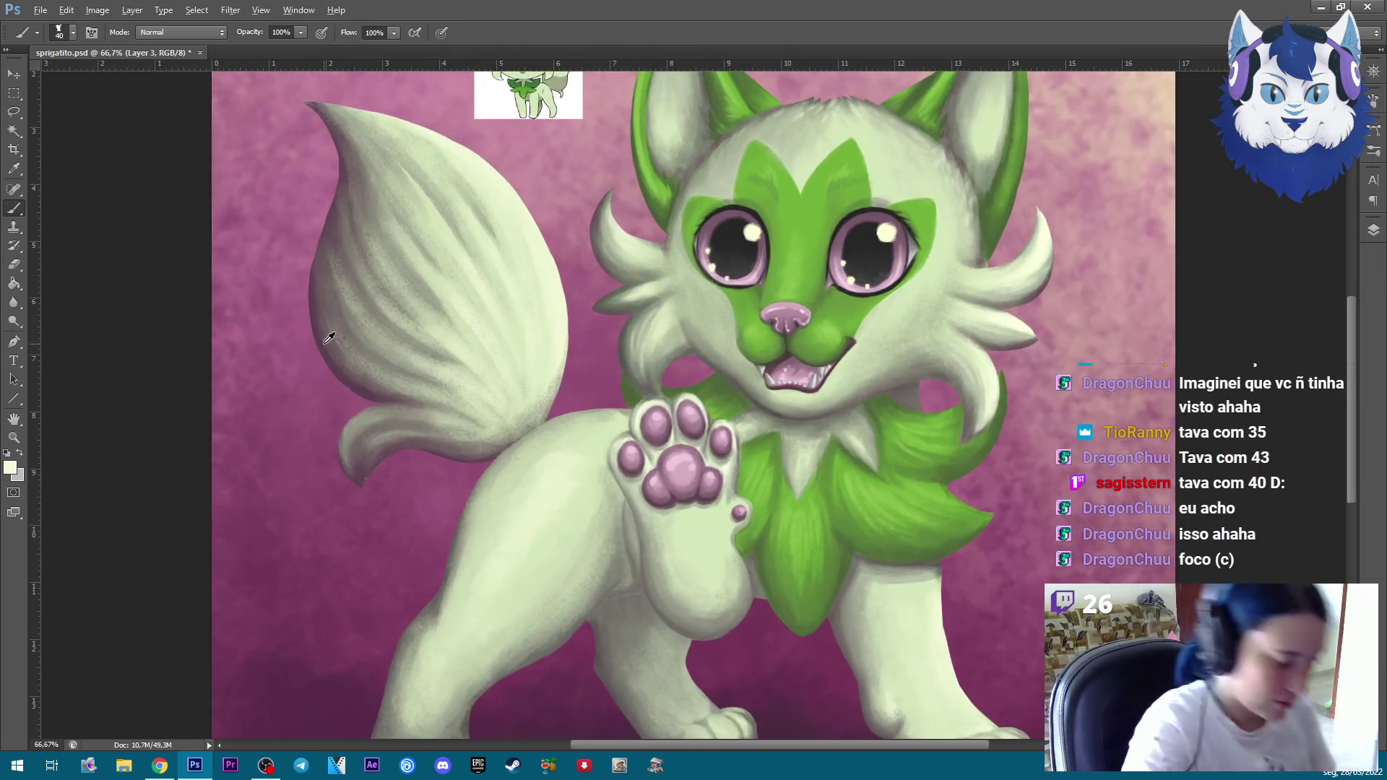
Sample the ear's bright green as the paint colour and enlarge the brush
left_click(323, 336, "alt")
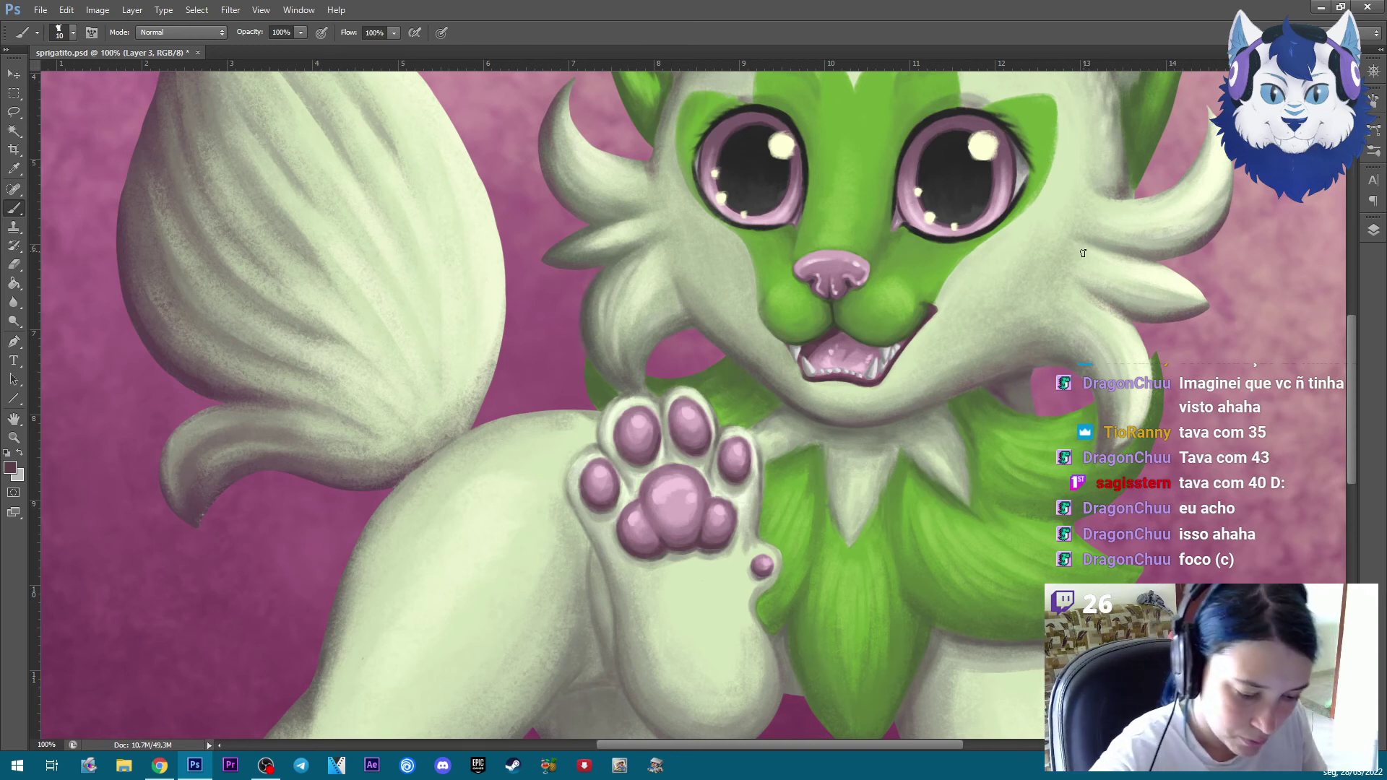
left_click(1137, 173, "alt")
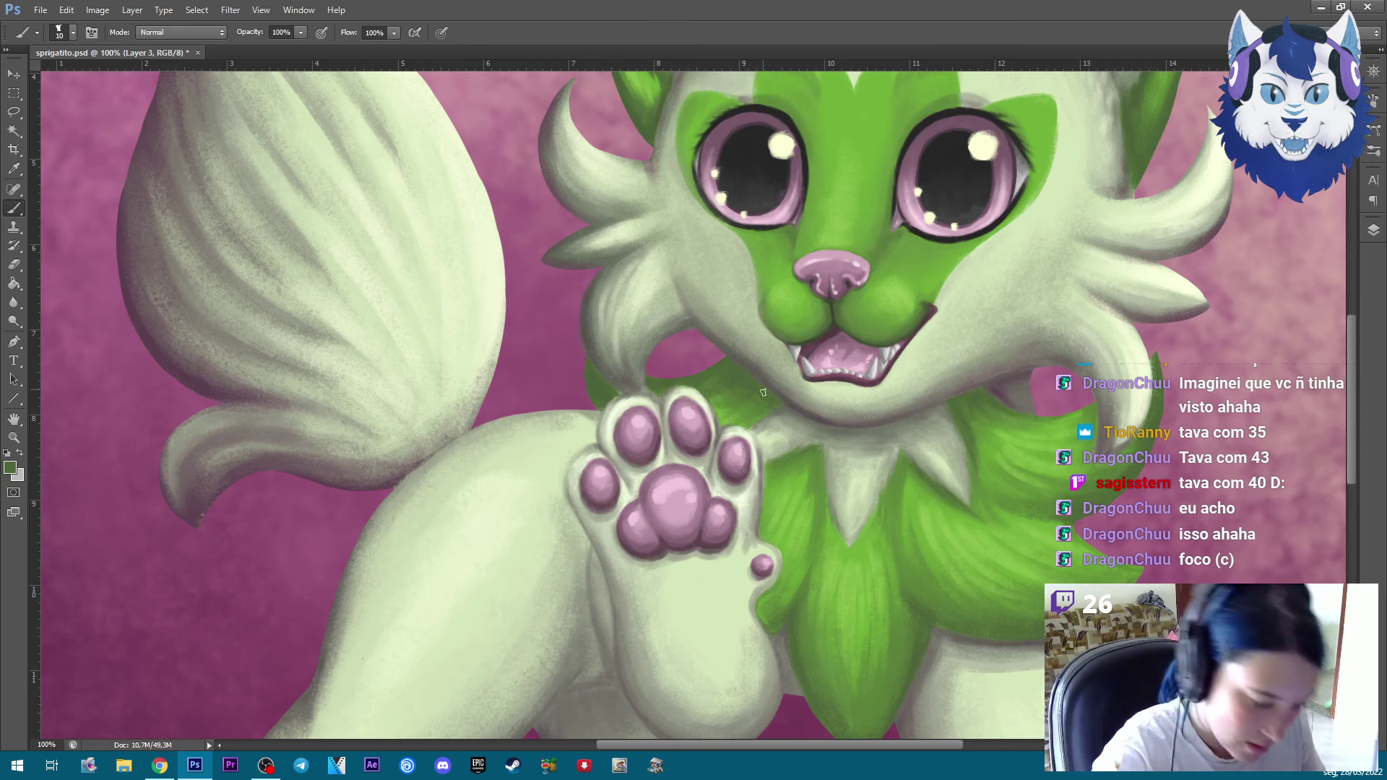
key("ctrl+minus")
key("ctrl+minus")
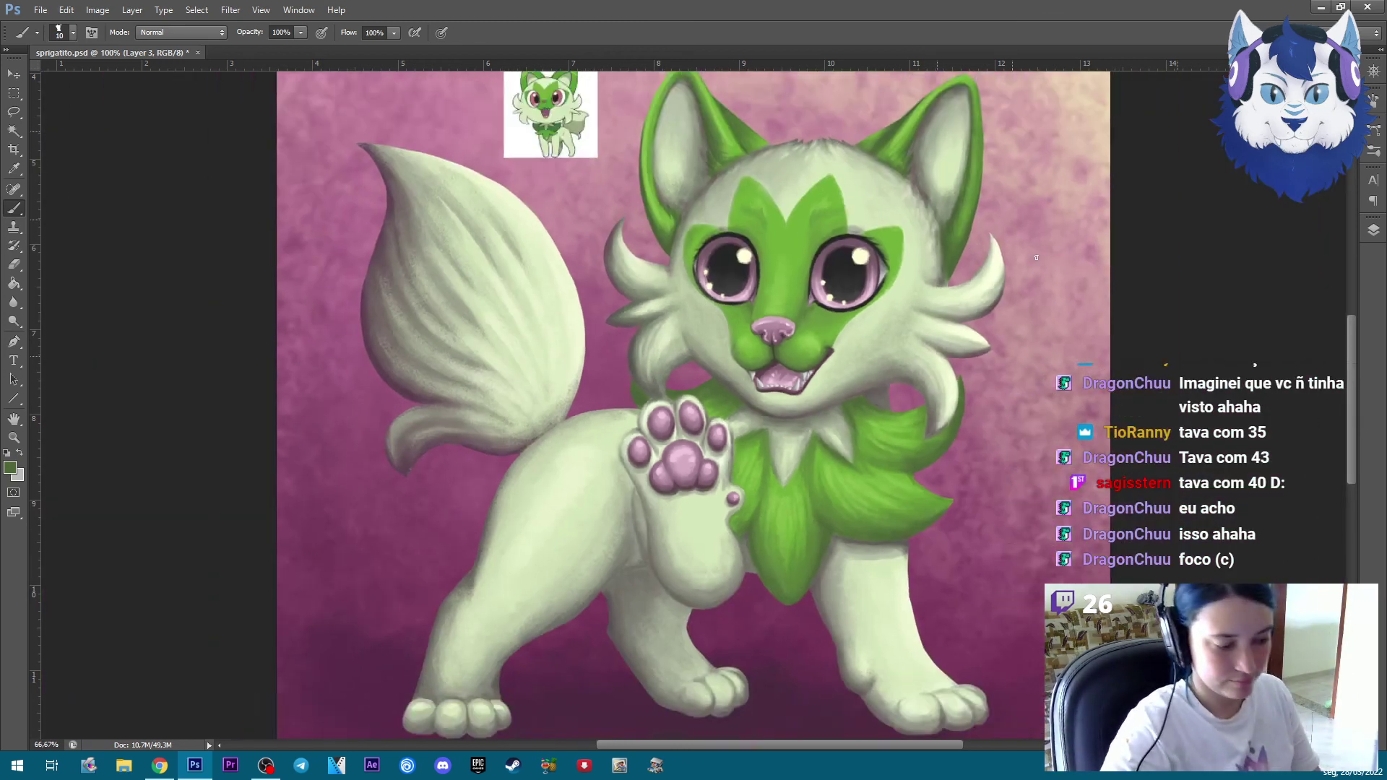
key("ctrl+plus")
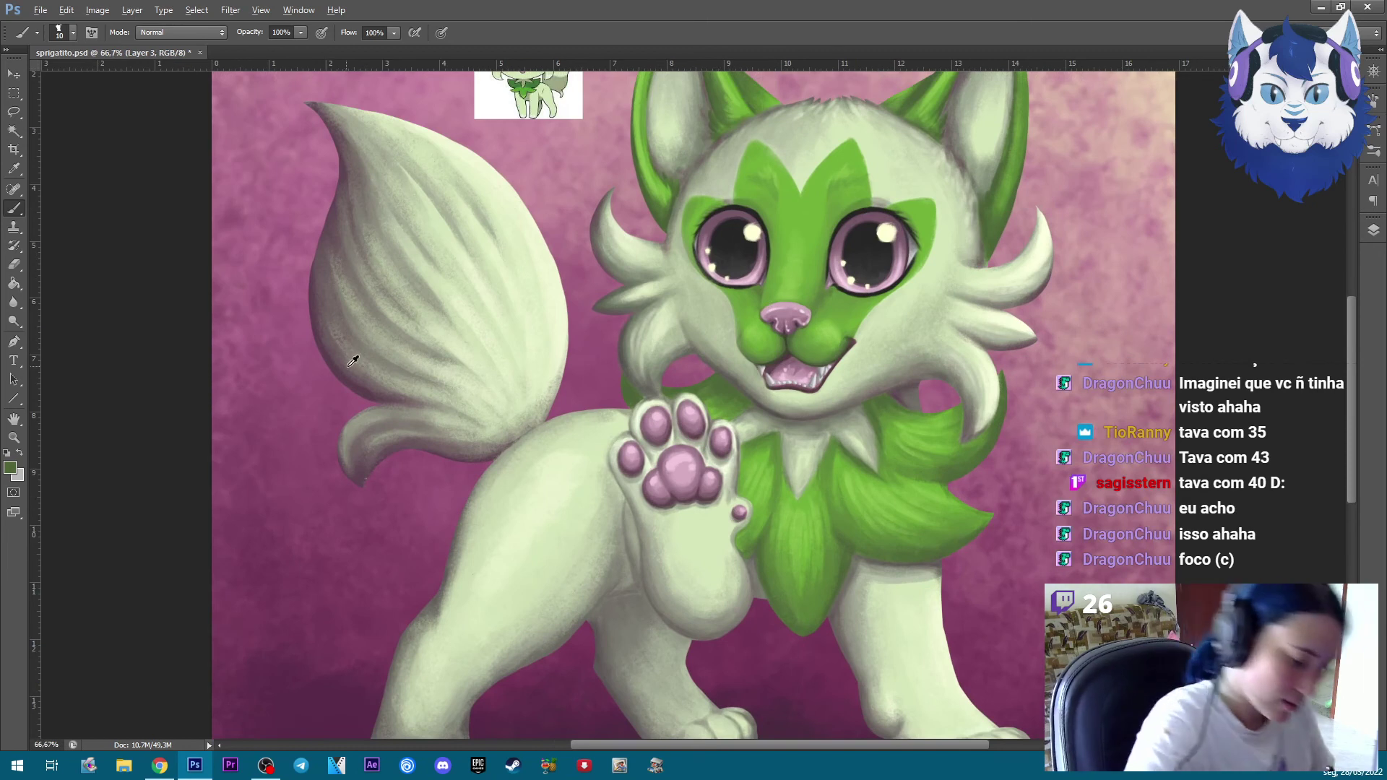
key("bracketright")
key("bracketright")
key("bracketright")
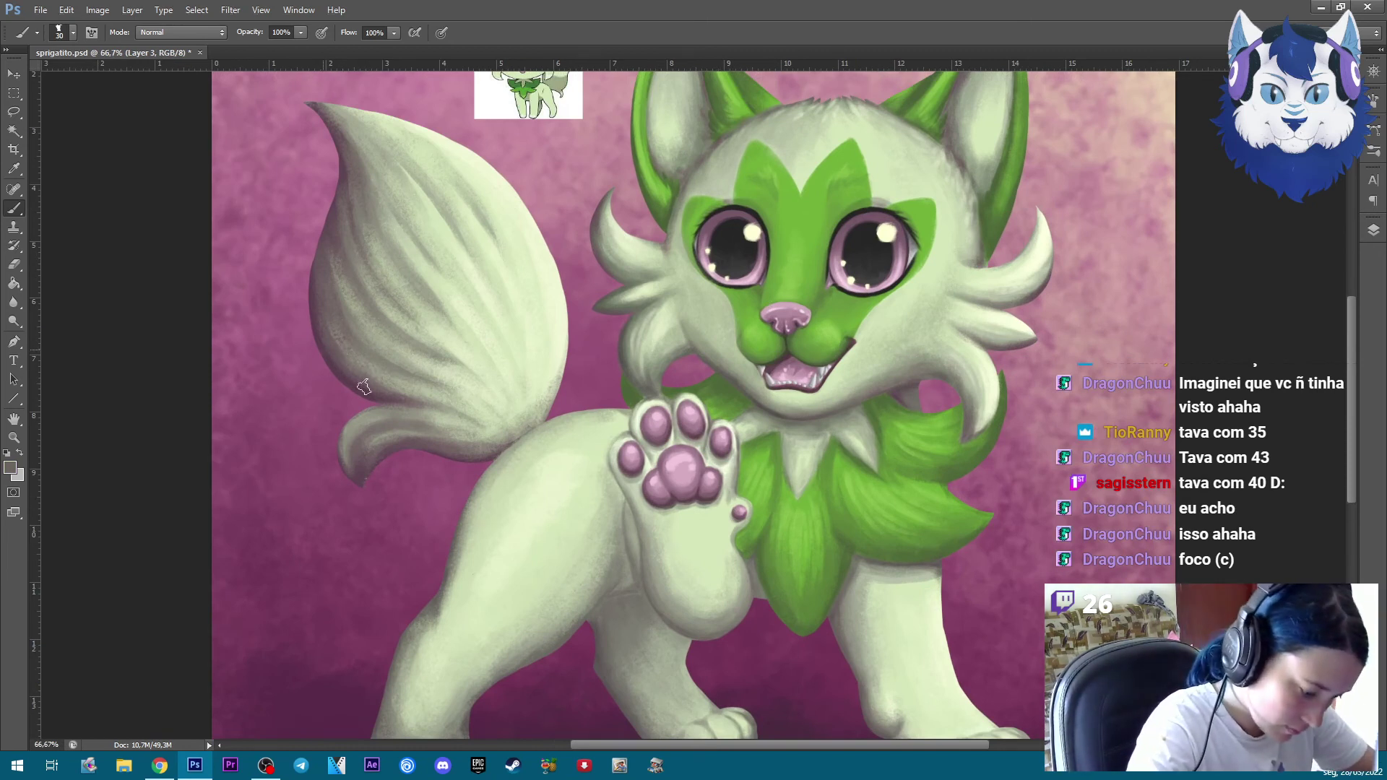
Inspect the ears up close against the reference image, then zoom back out
key("ctrl+minus")
key("ctrl+minus")
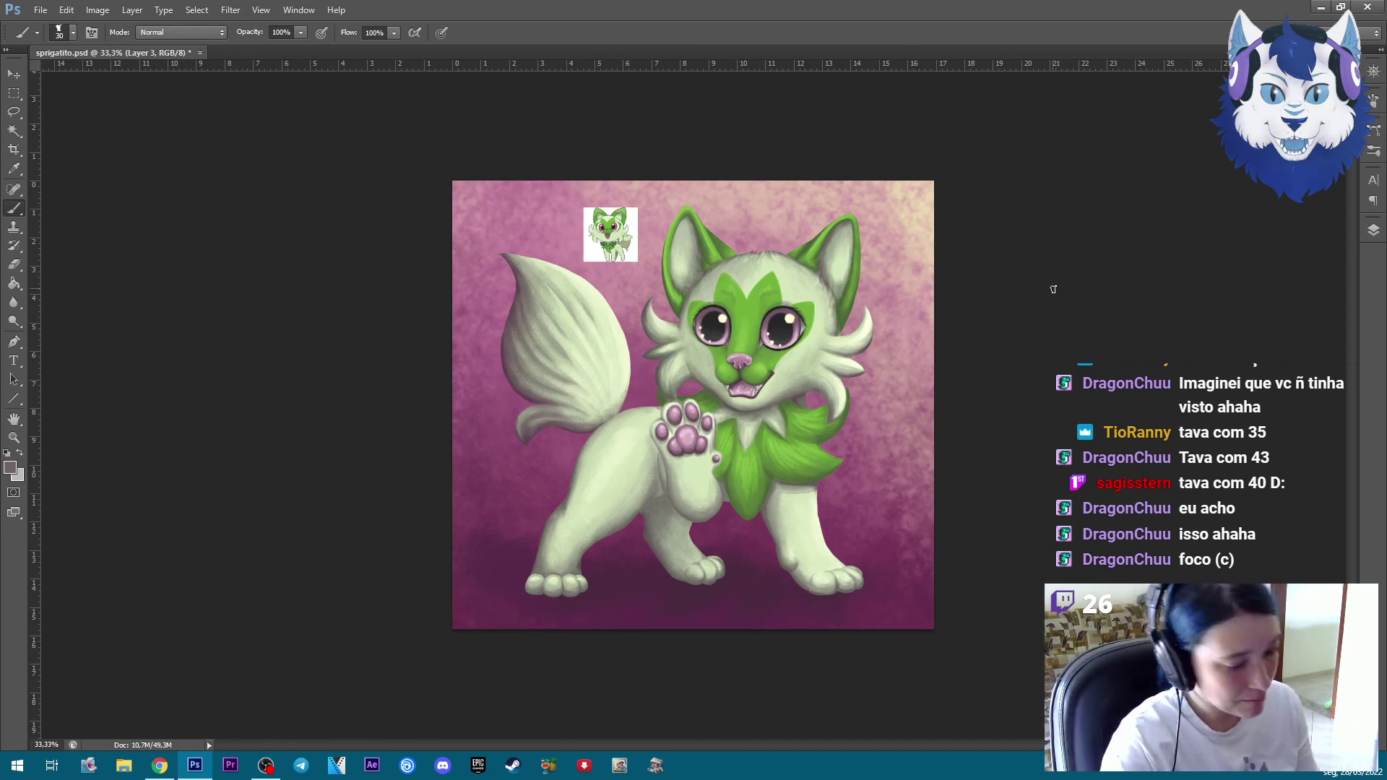
key("ctrl+plus")
key("ctrl+plus")
key("ctrl+plus")
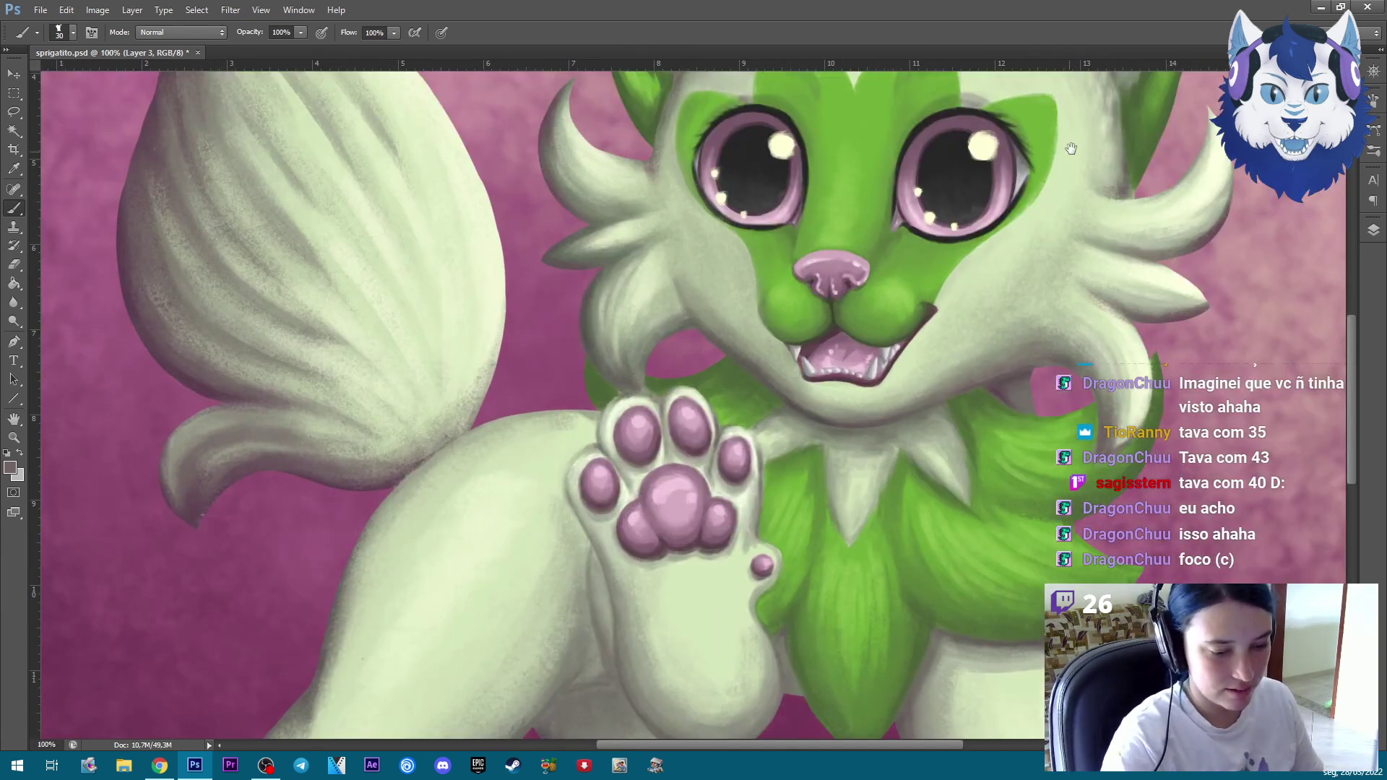
left_click_drag(1071, 148, 962, 438)
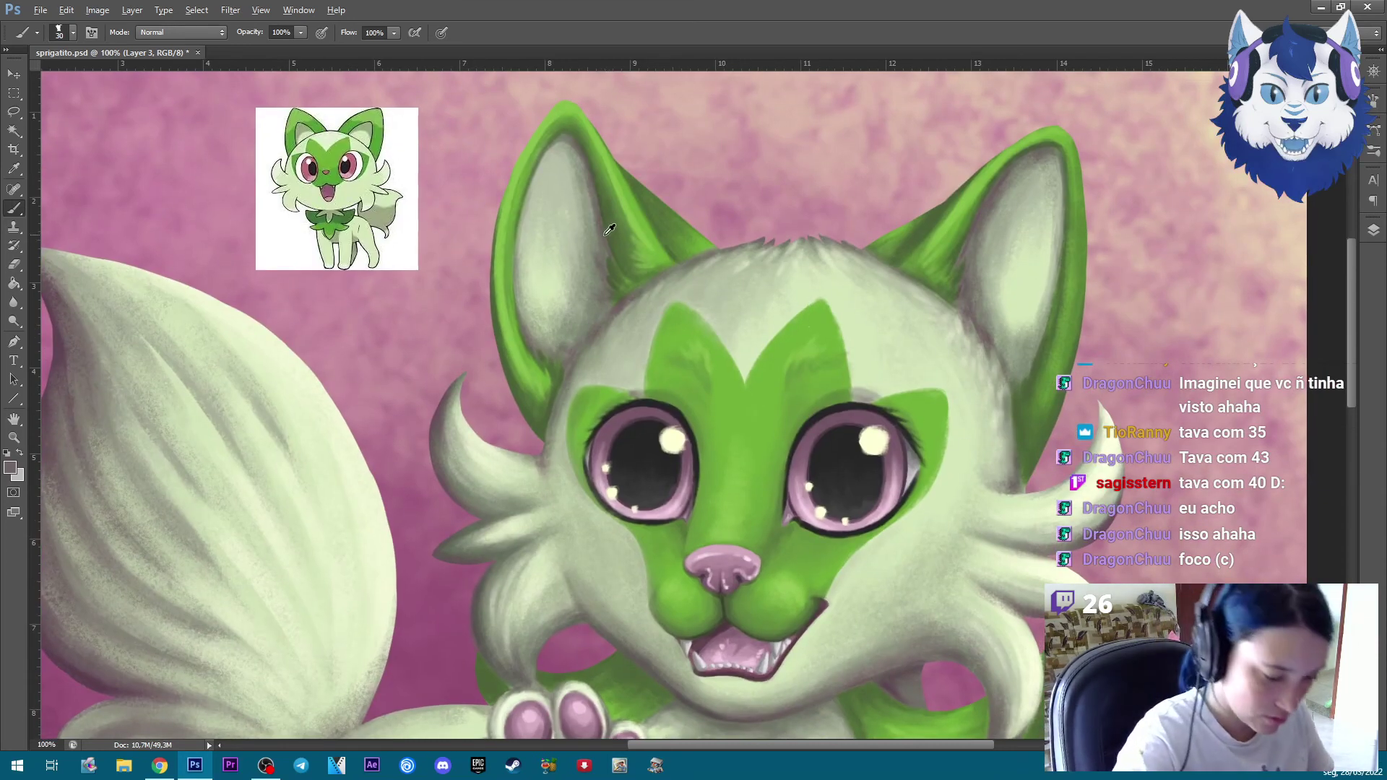
key("bracketright")
key("bracketright")
key("bracketright")
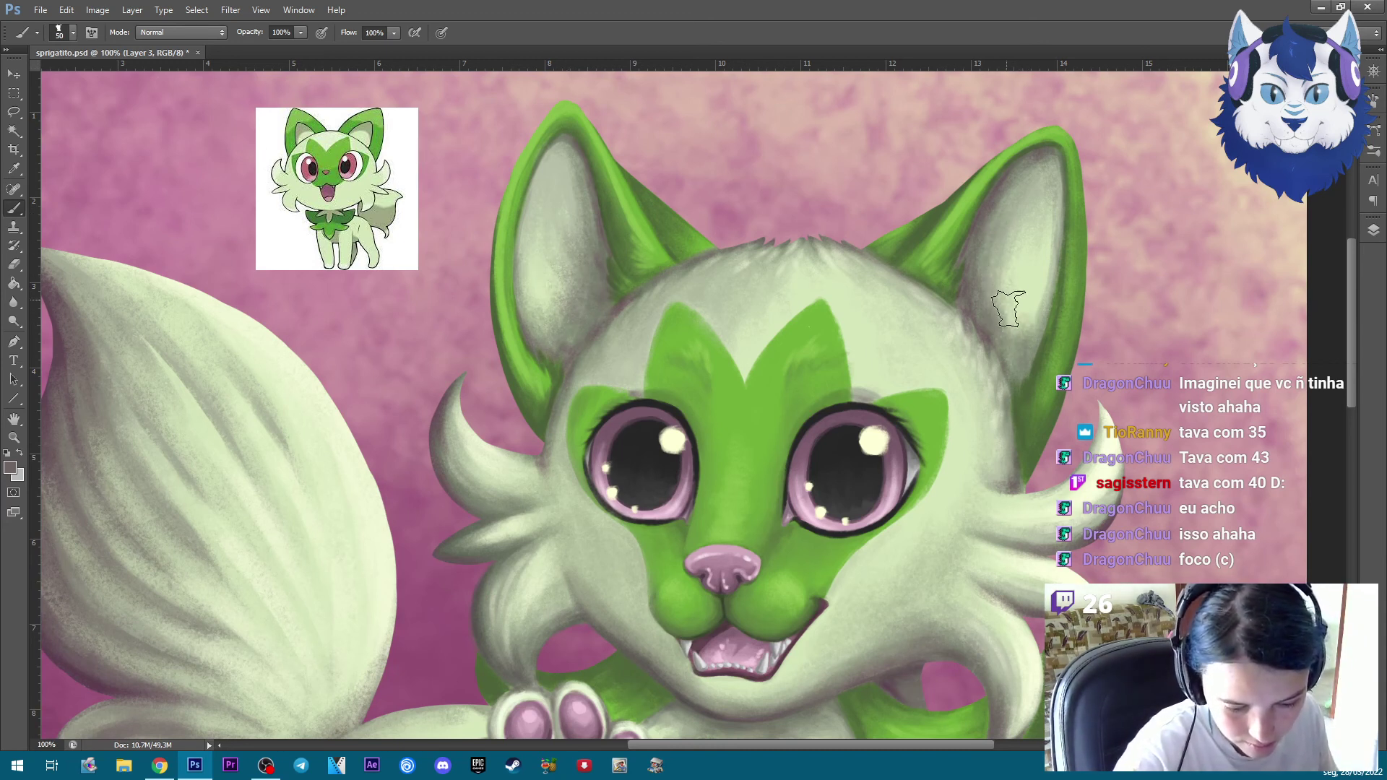
key("ctrl+z")
key("ctrl+minus")
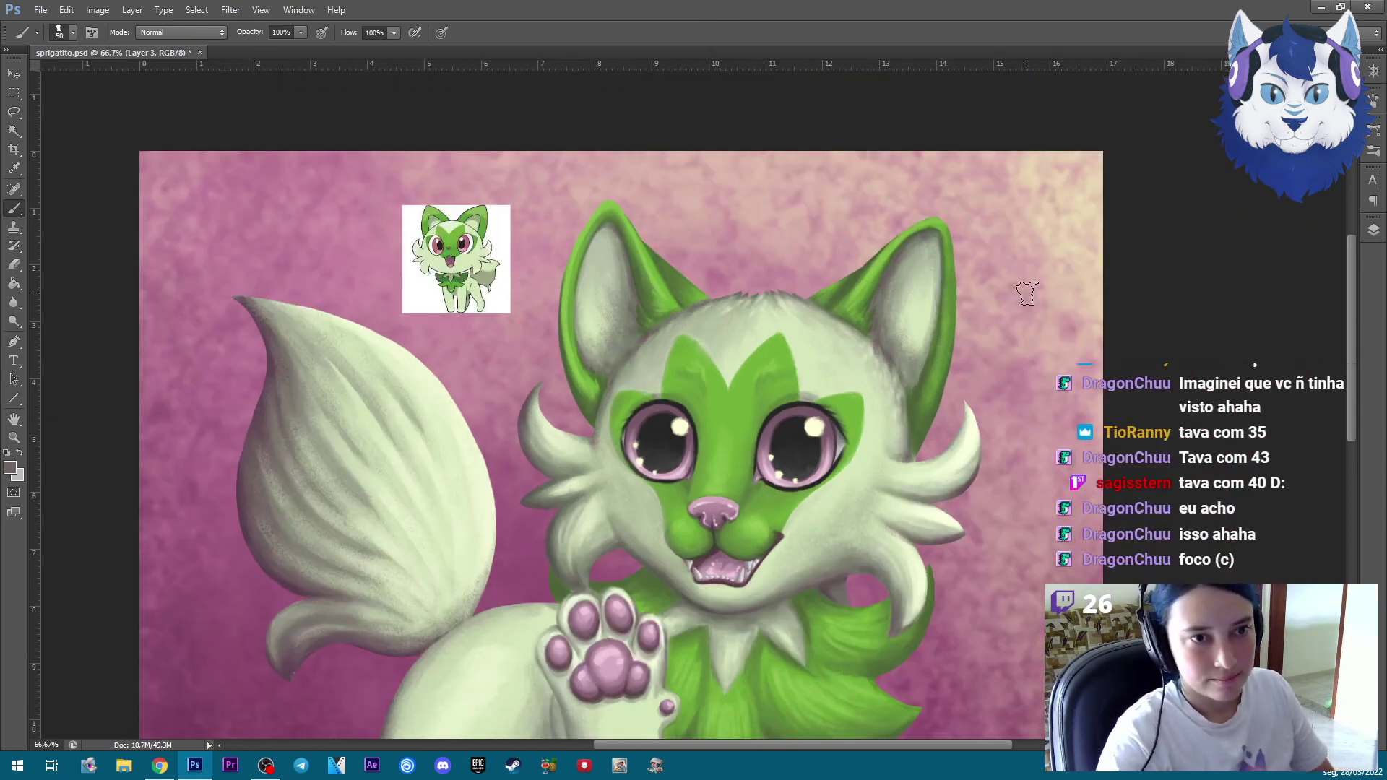
key("ctrl+minus")
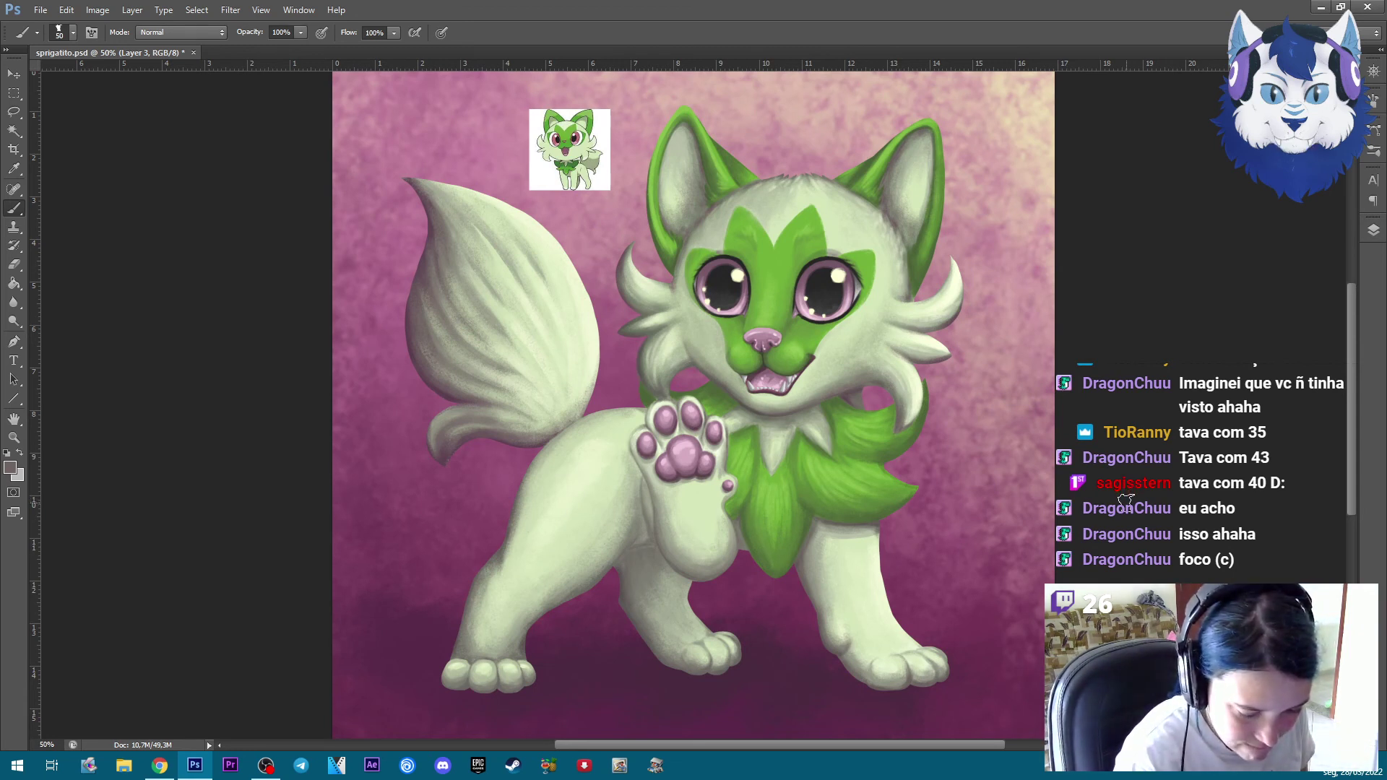
left_click(1375, 233)
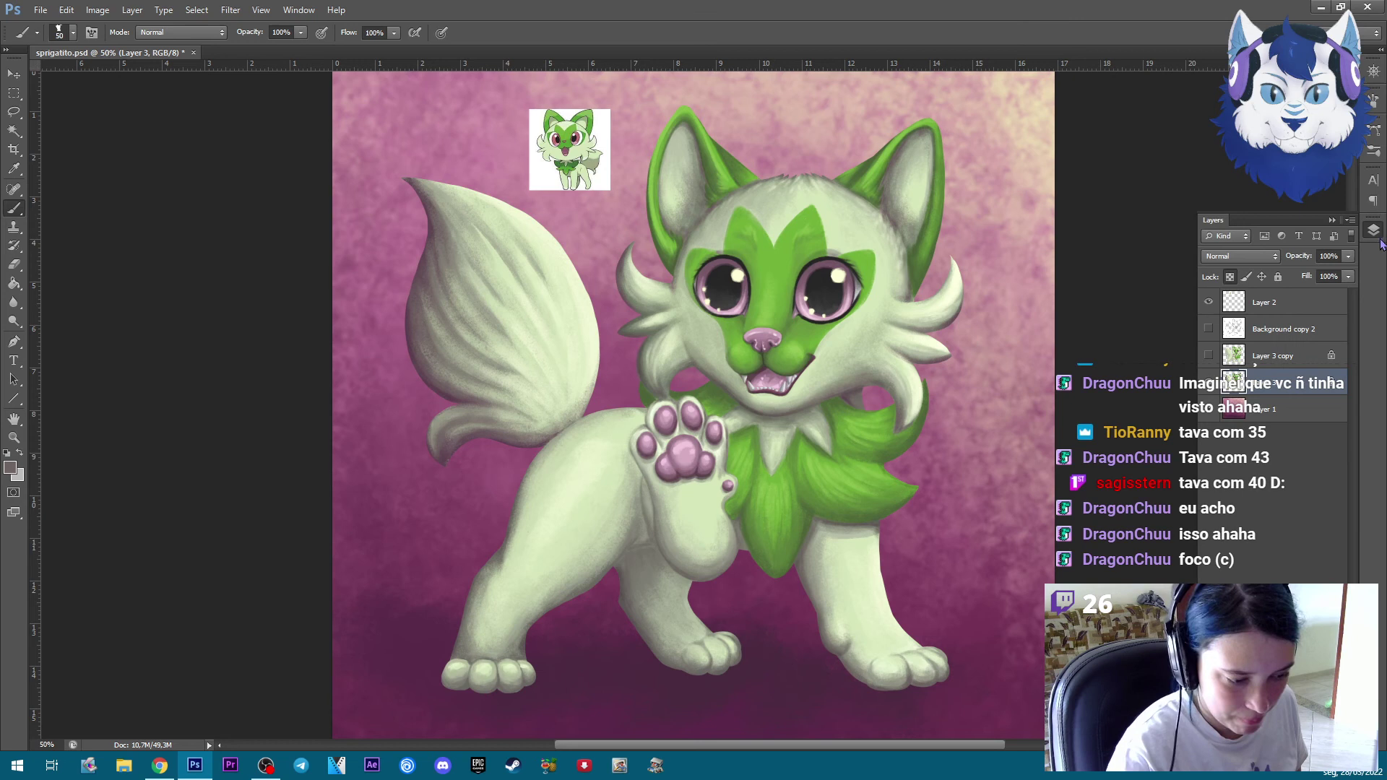
Hide the Sprigatito reference image layer and save the painting
left_click(1211, 303)
left_click(1372, 237)
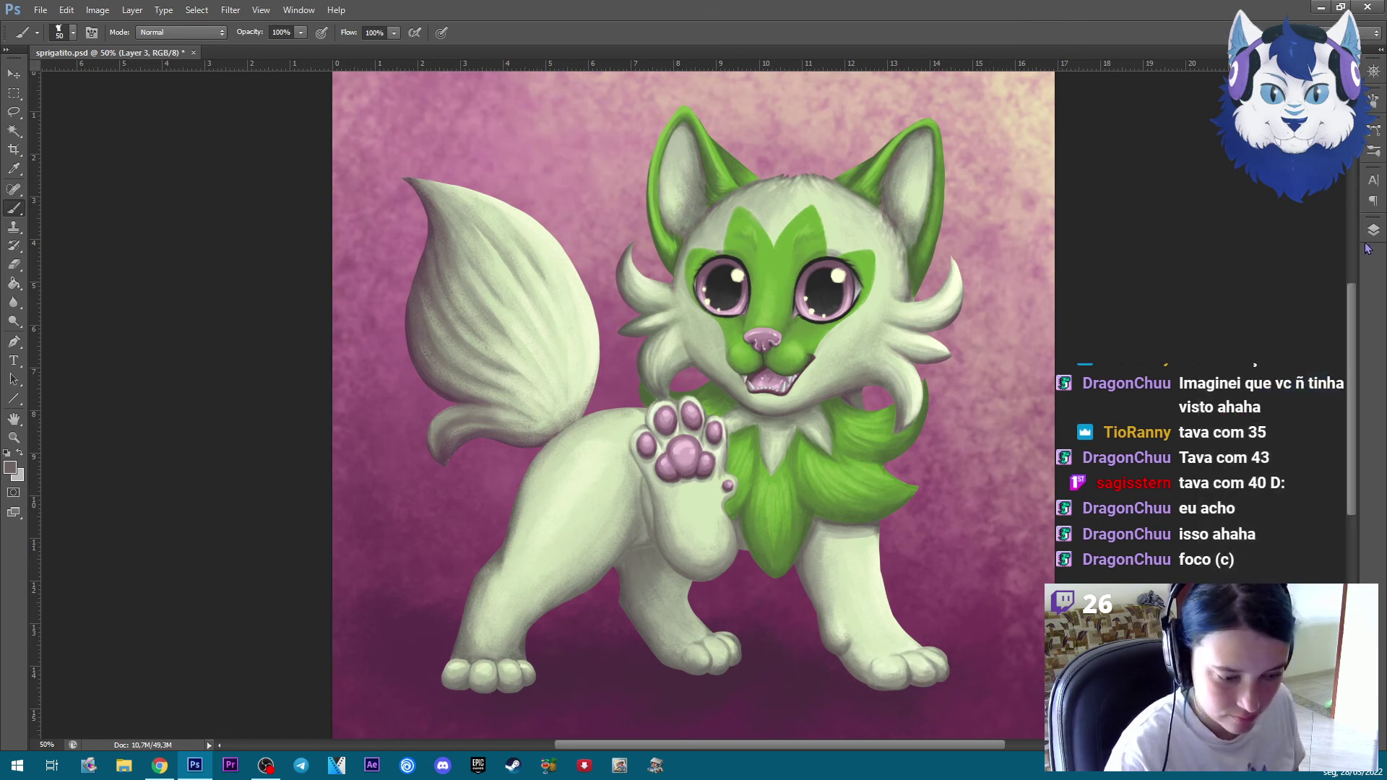
left_click(40, 10)
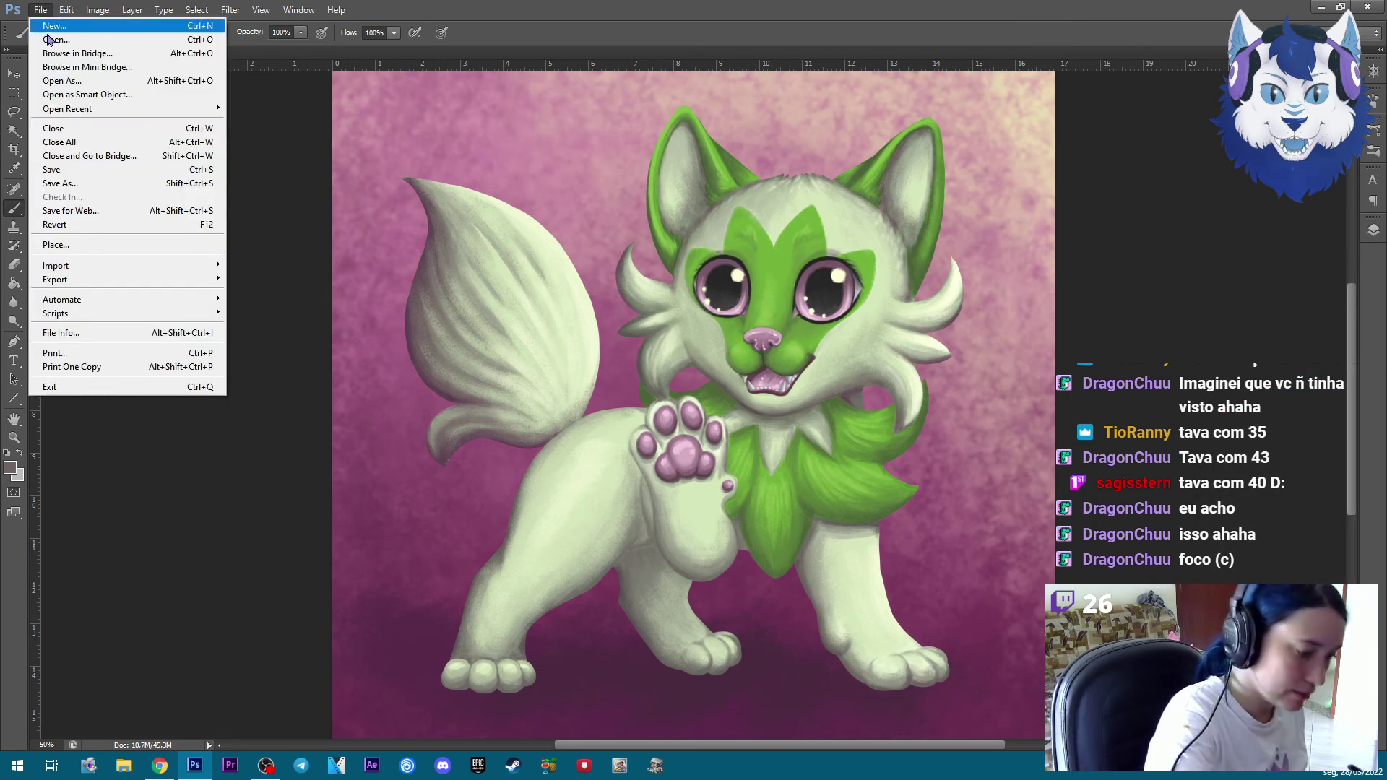
left_click(58, 171)
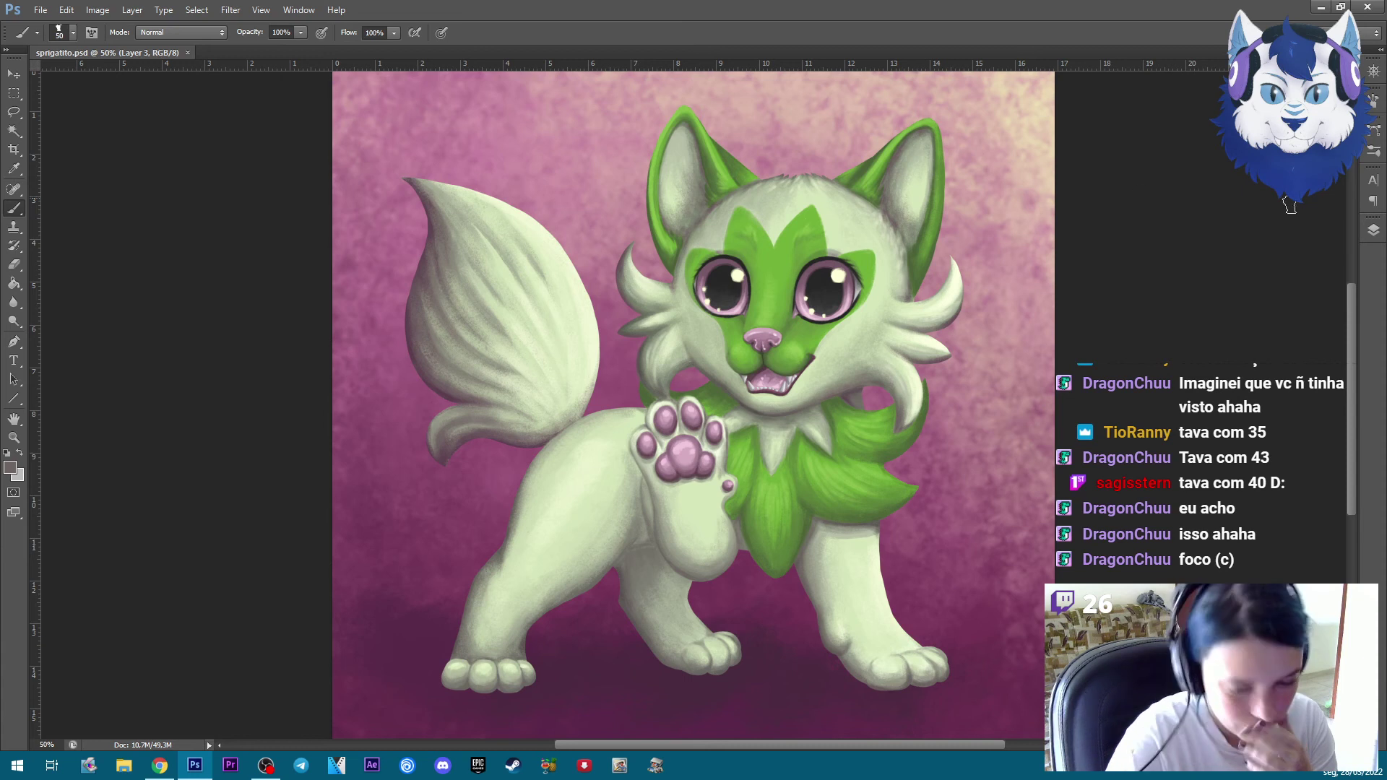
Add a new empty layer above Layer 1
left_click(1373, 230)
left_click(1275, 409)
key("ctrl+shift+alt+n")
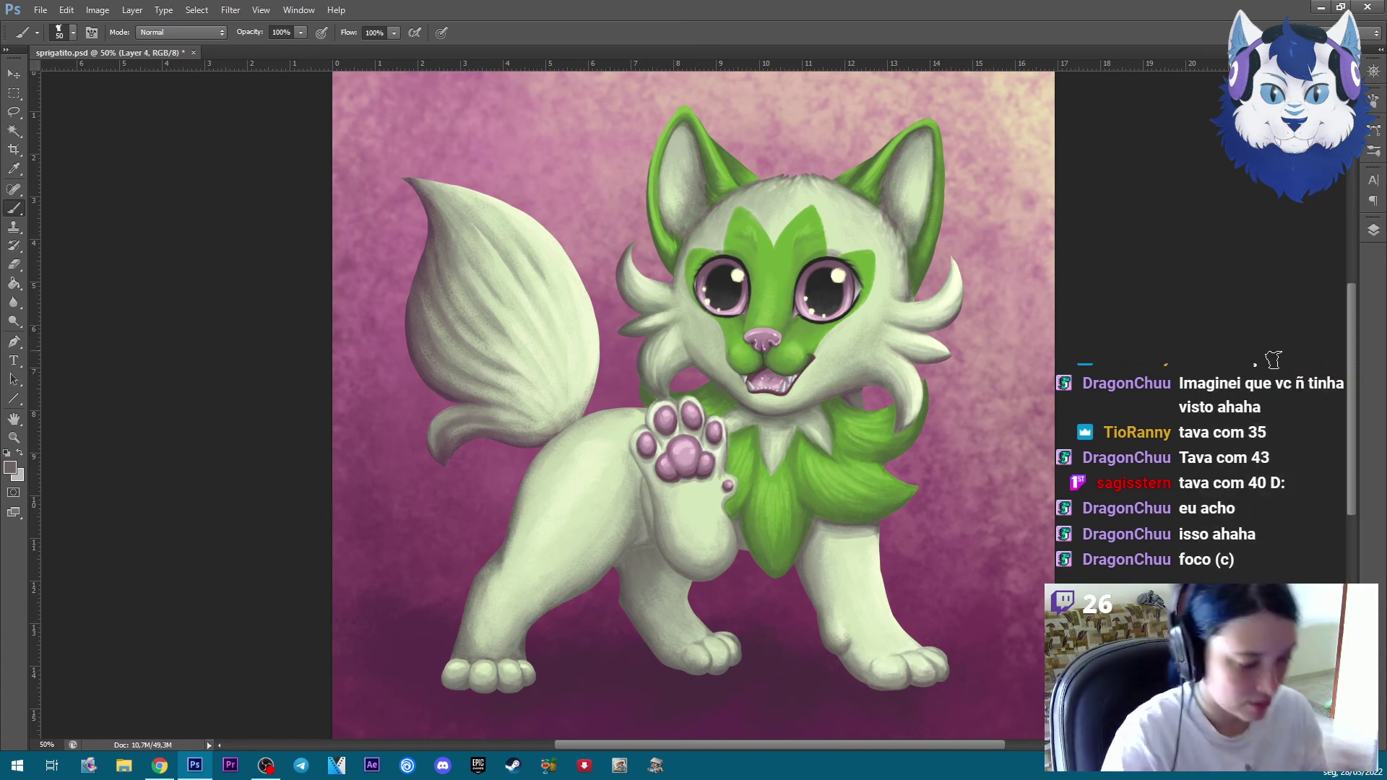
key("ctrl+minus")
Paint a dark purple shadow beside the front-left paw with a larger brush
left_click(10, 468)
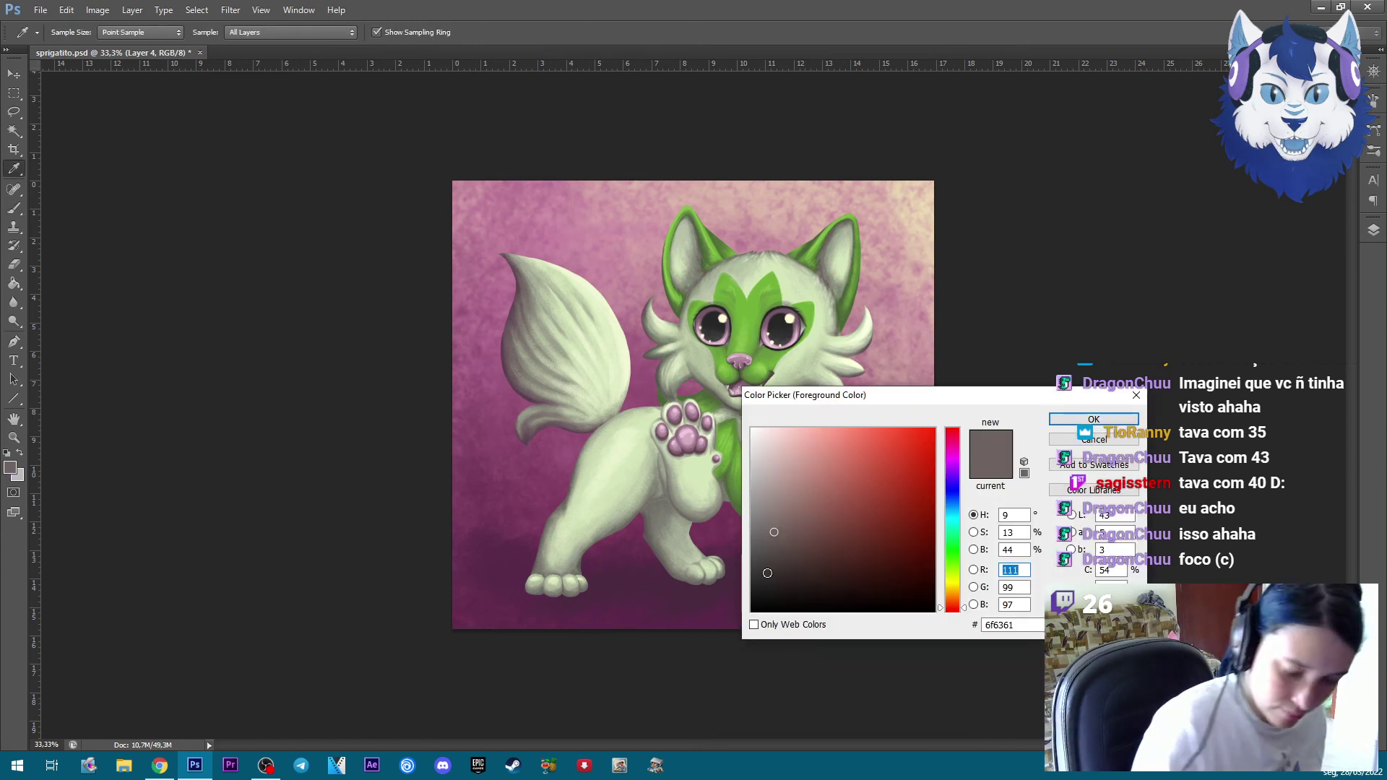
left_click(682, 589)
left_click(820, 576)
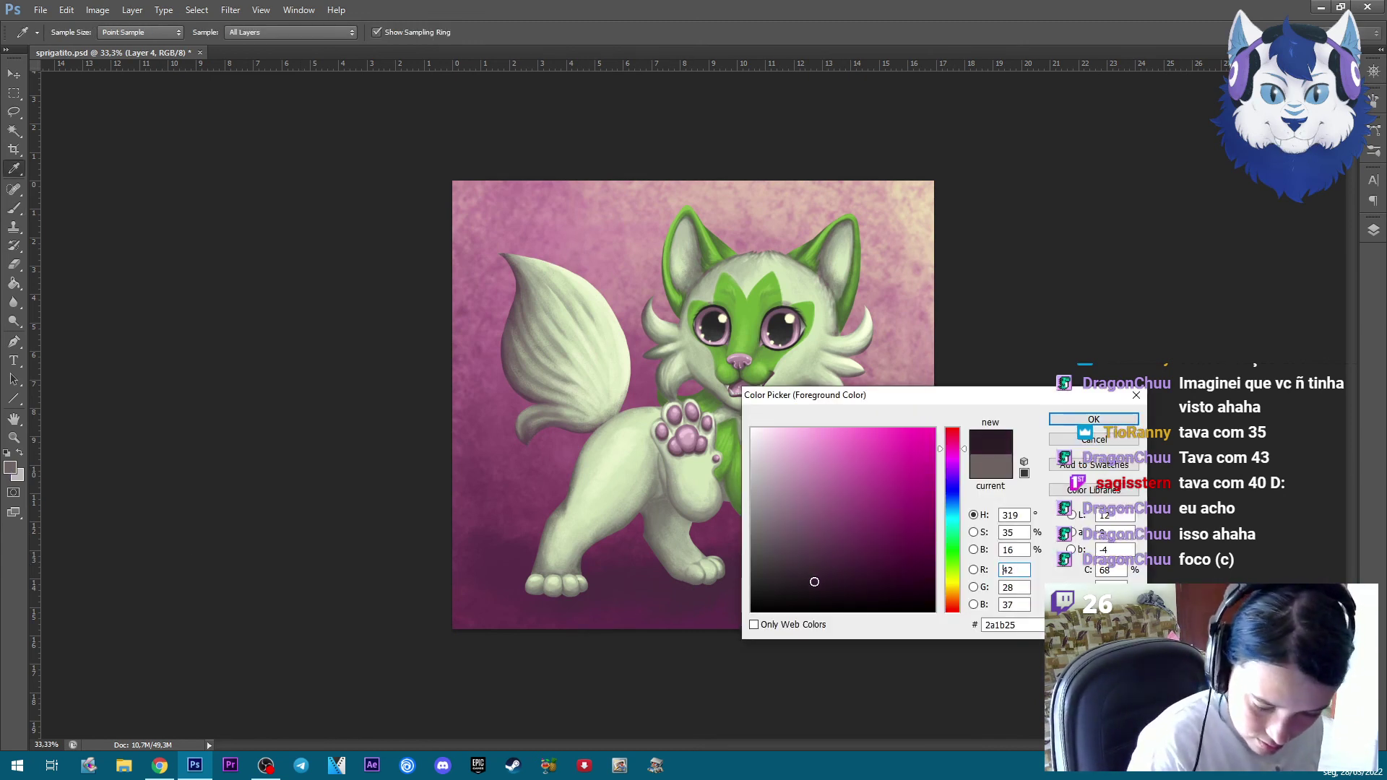
left_click(1094, 419)
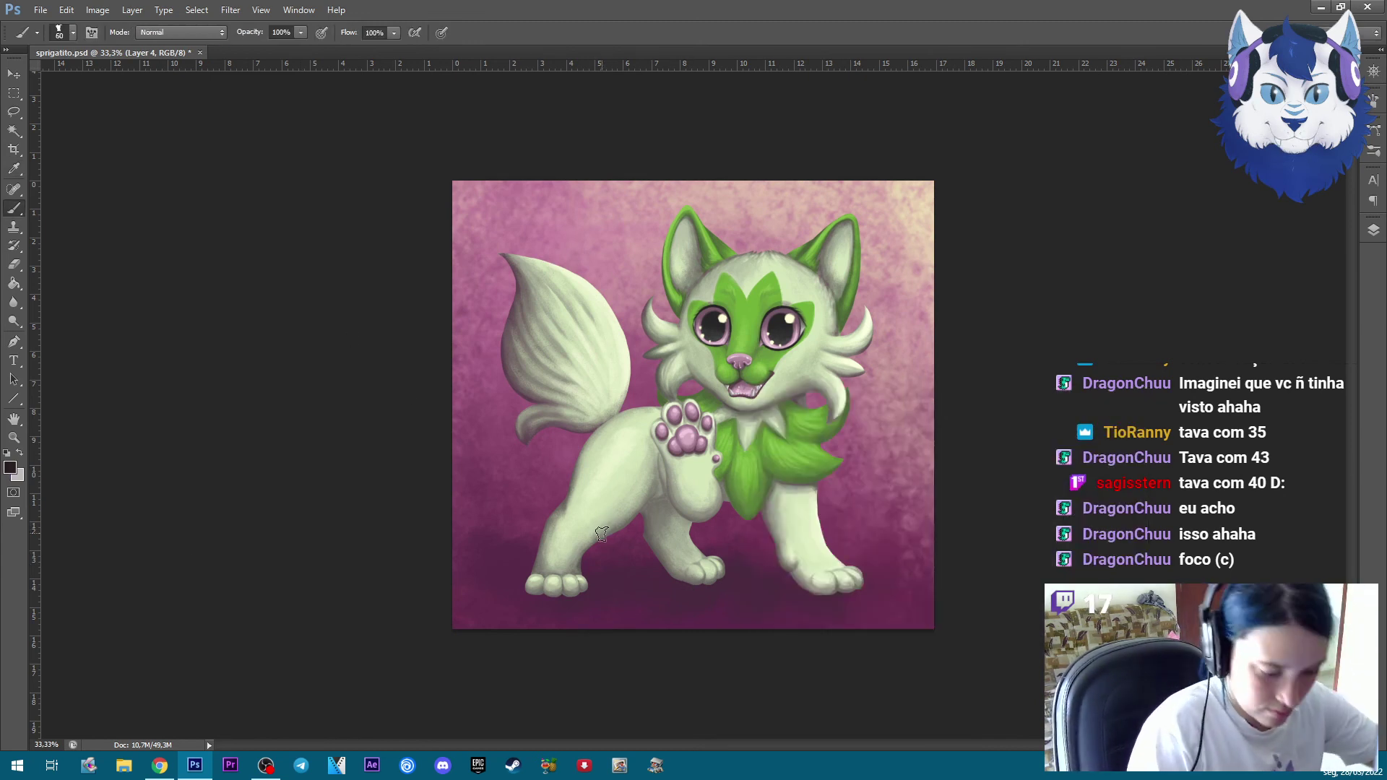
key("]")
key("]")
key("]")
left_click_drag(524, 581, 513, 596)
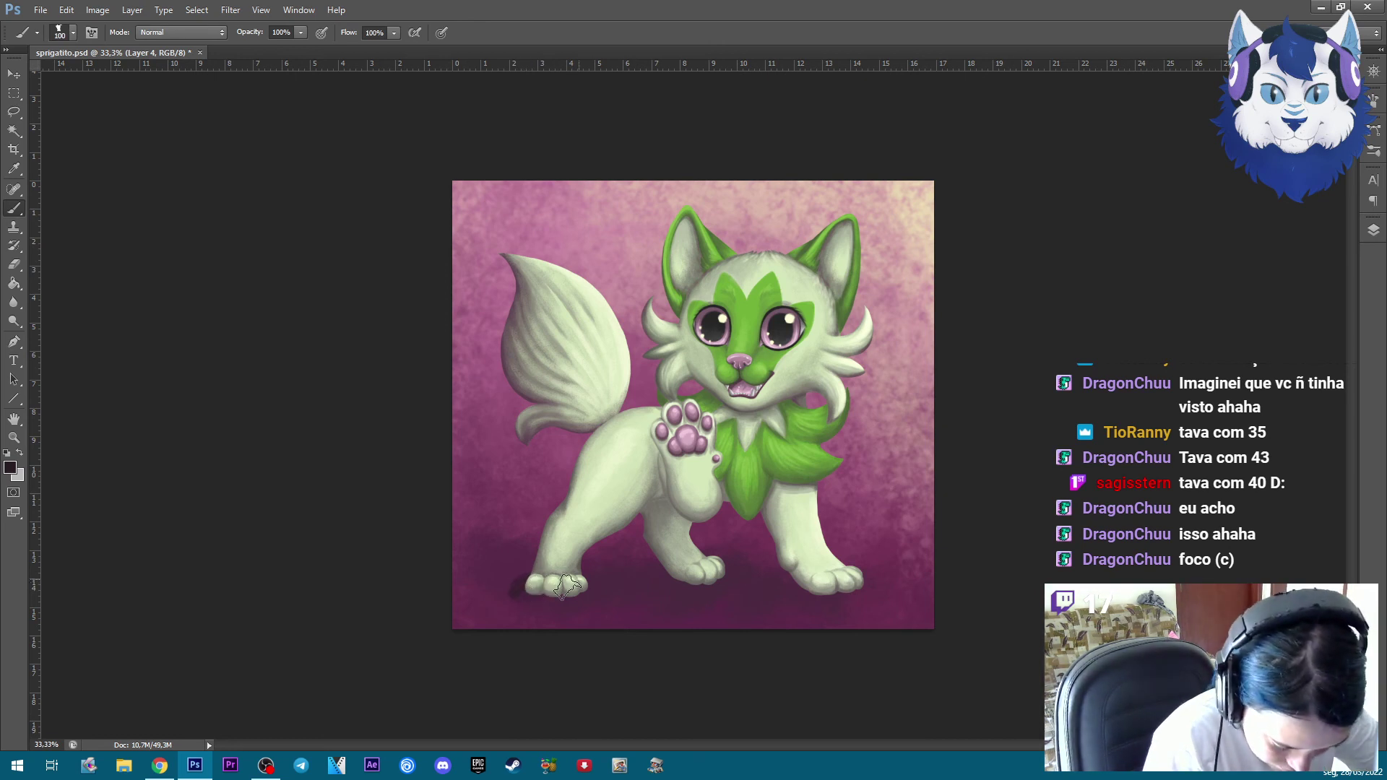
left_click_drag(514, 591, 535, 587)
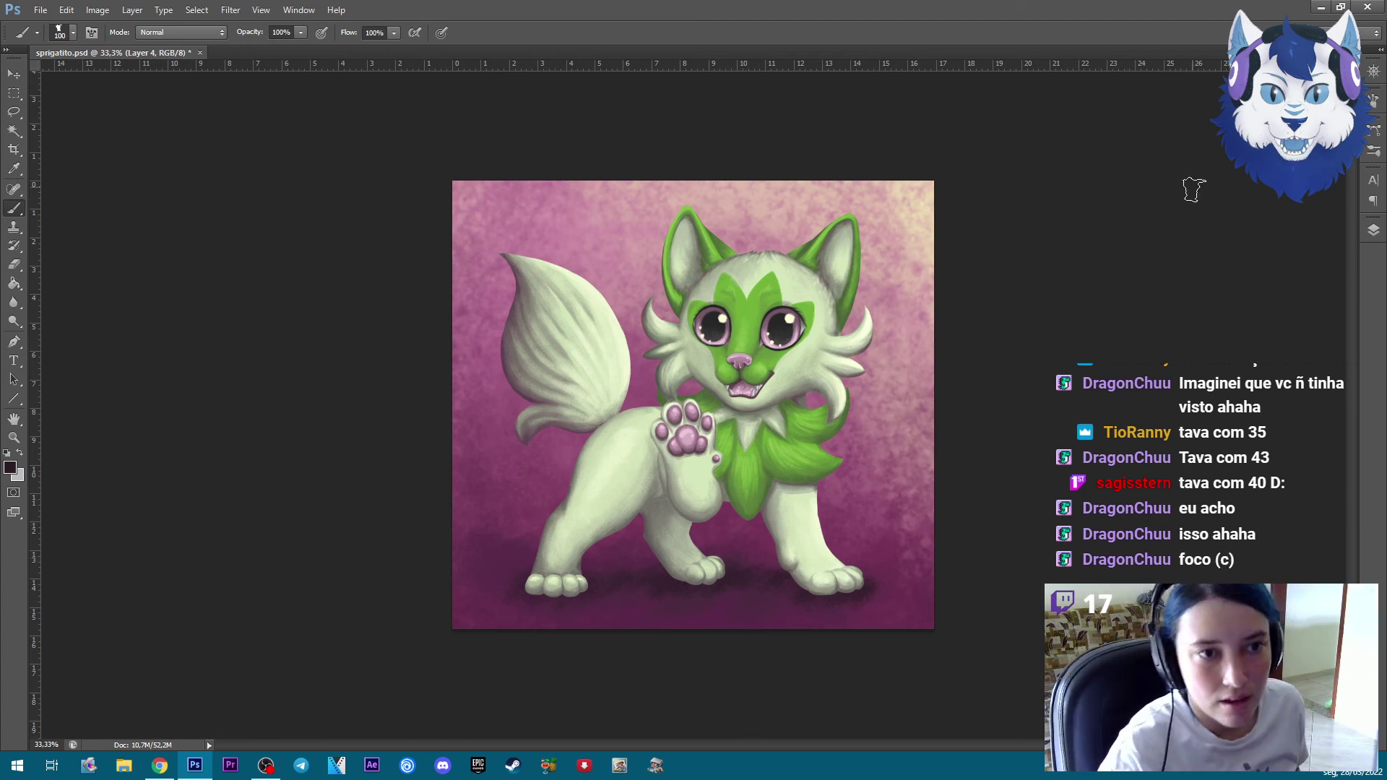
Select Layer 3 after briefly toggling Background copy 2's visibility
left_click(1374, 229)
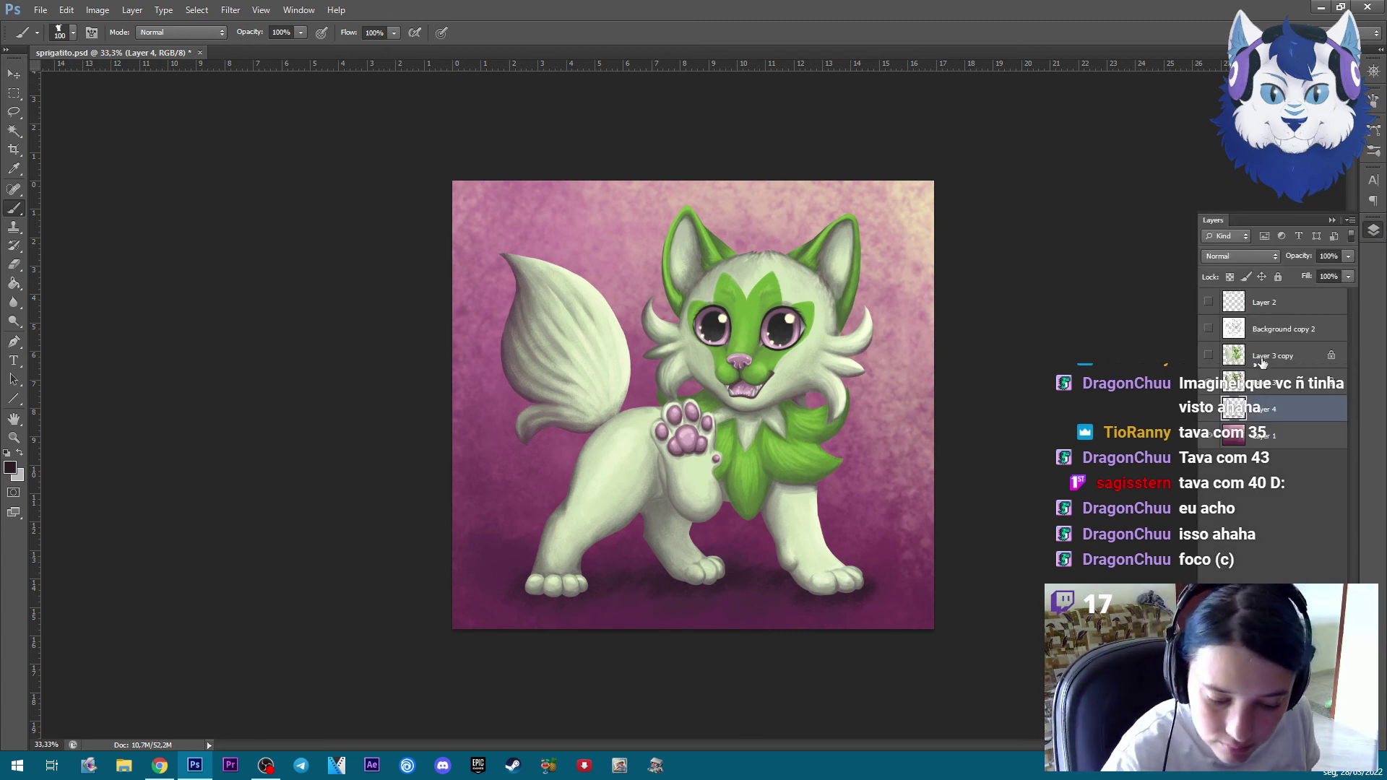
left_click(1271, 331)
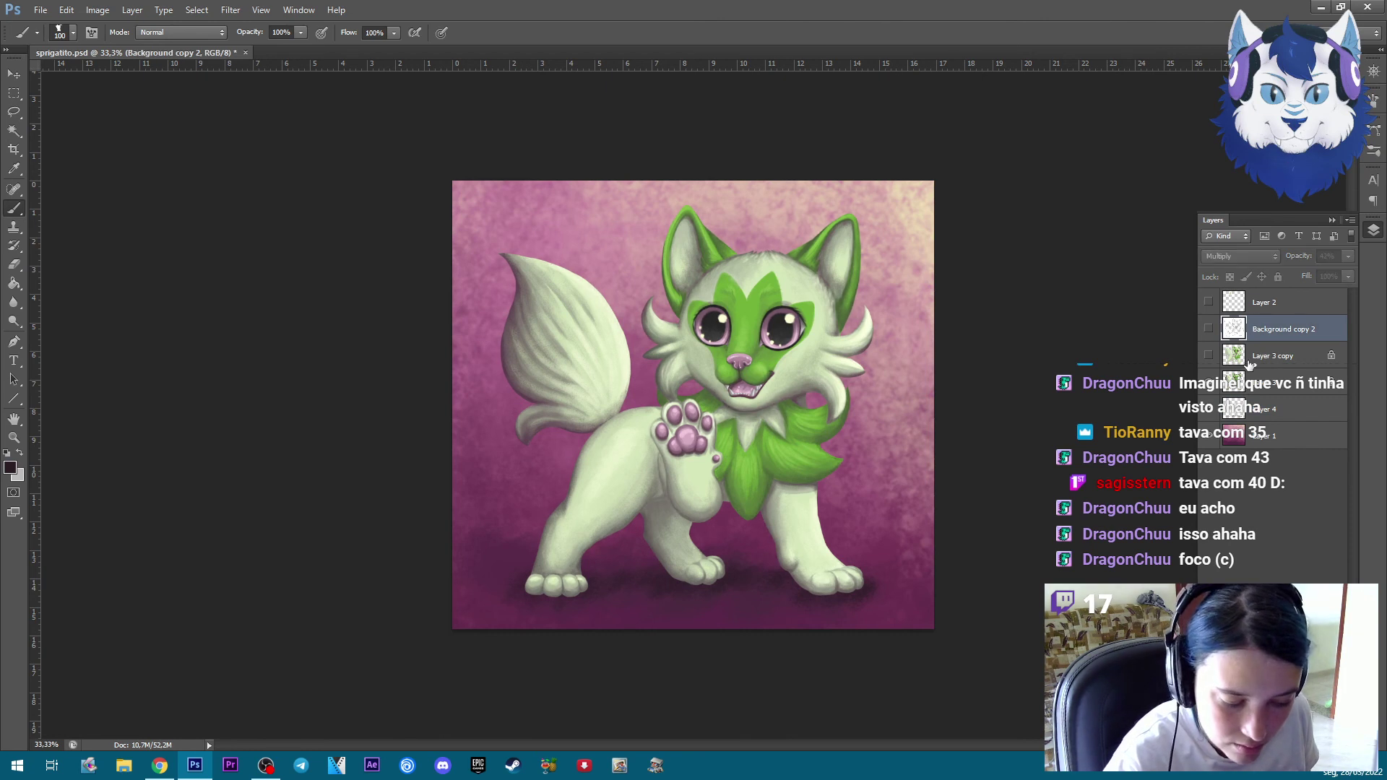
left_click(1209, 329)
left_click(1209, 330)
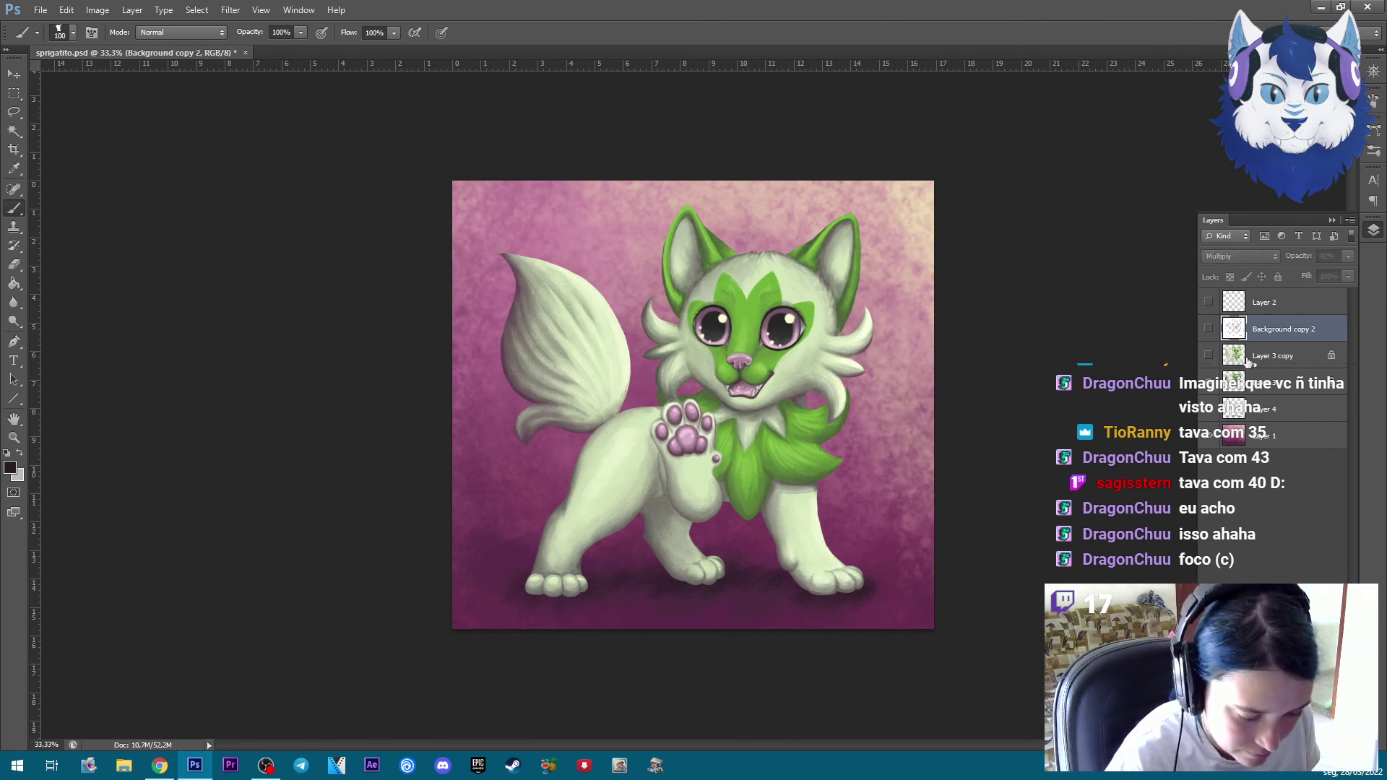
left_click(1286, 382)
left_click(1209, 382)
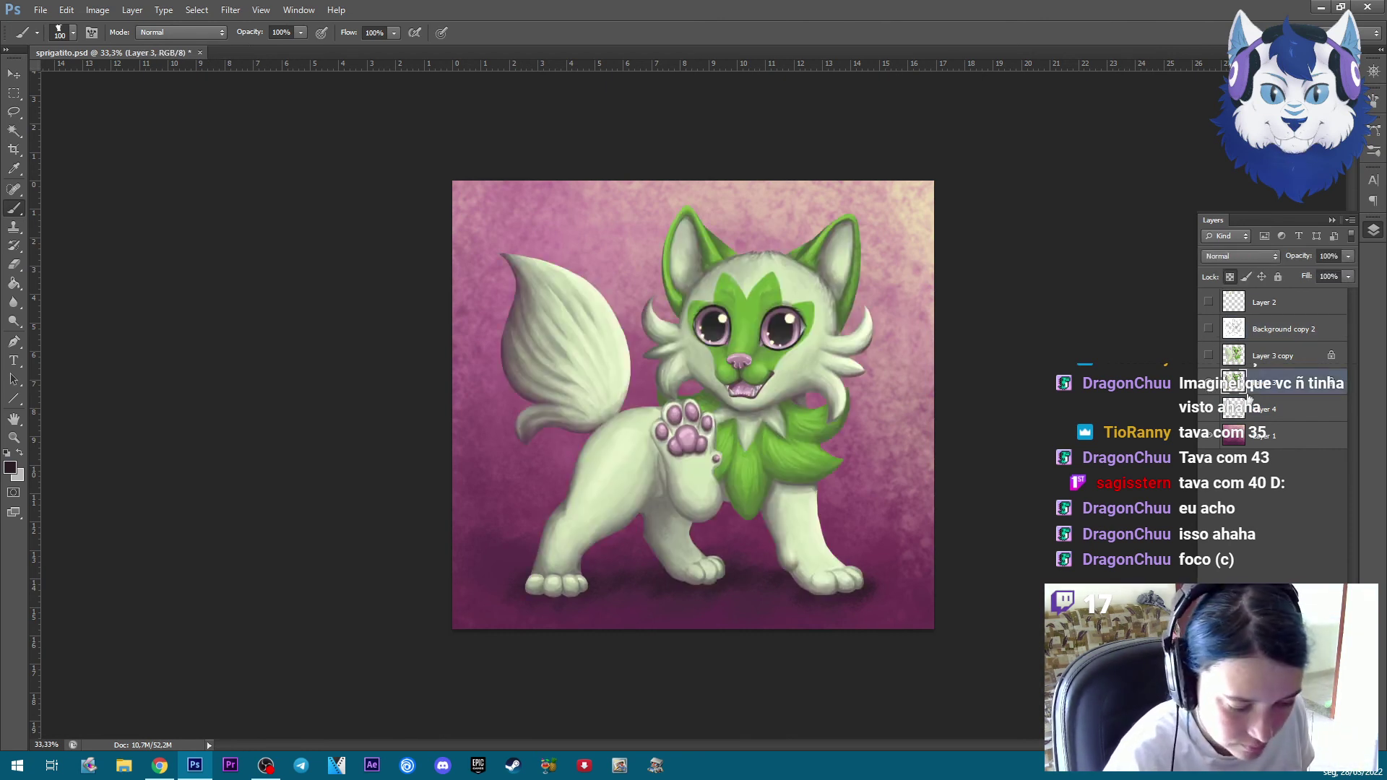
Apply Brightness/Contrast with slightly raised contrast, entering a value of 8
left_click(99, 10)
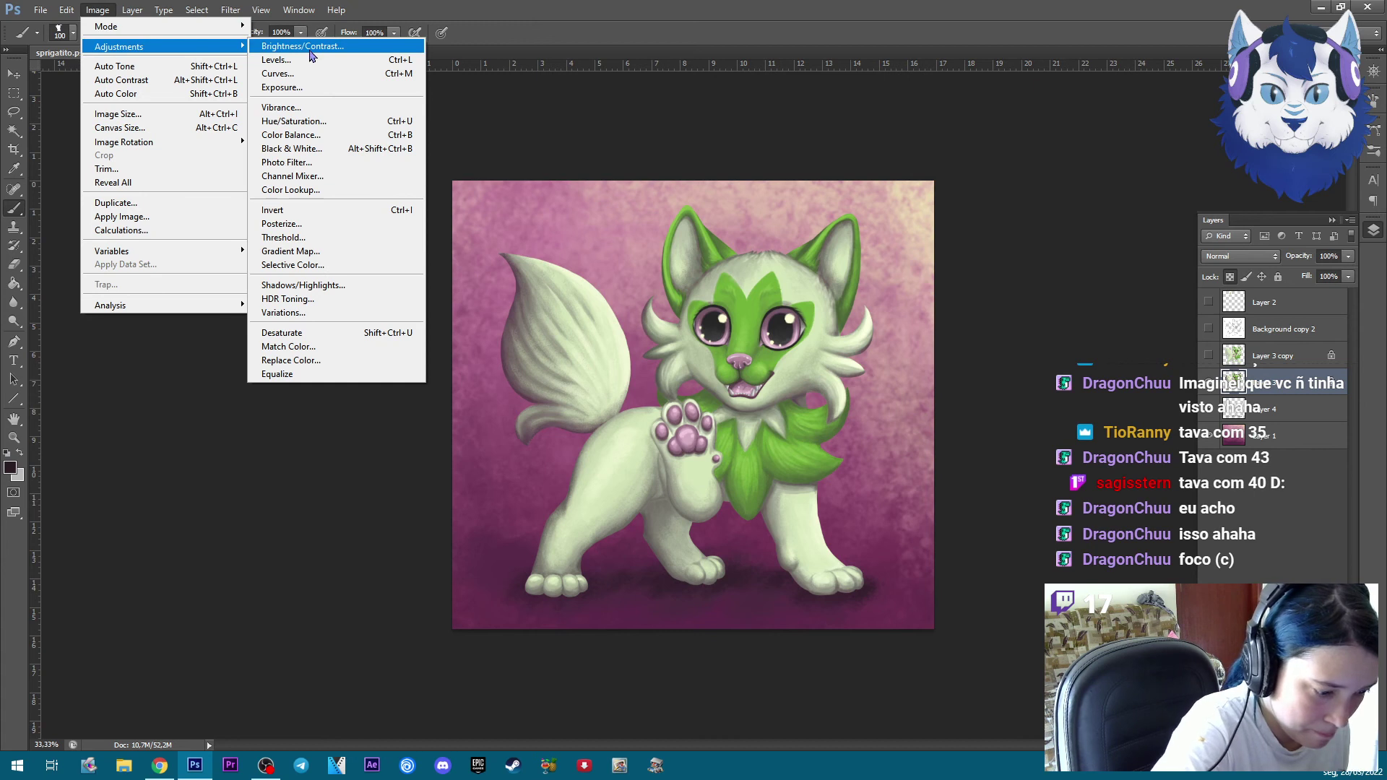
mouse_move(119, 46)
left_click(339, 45)
left_click_drag(1050, 355, 1049, 356)
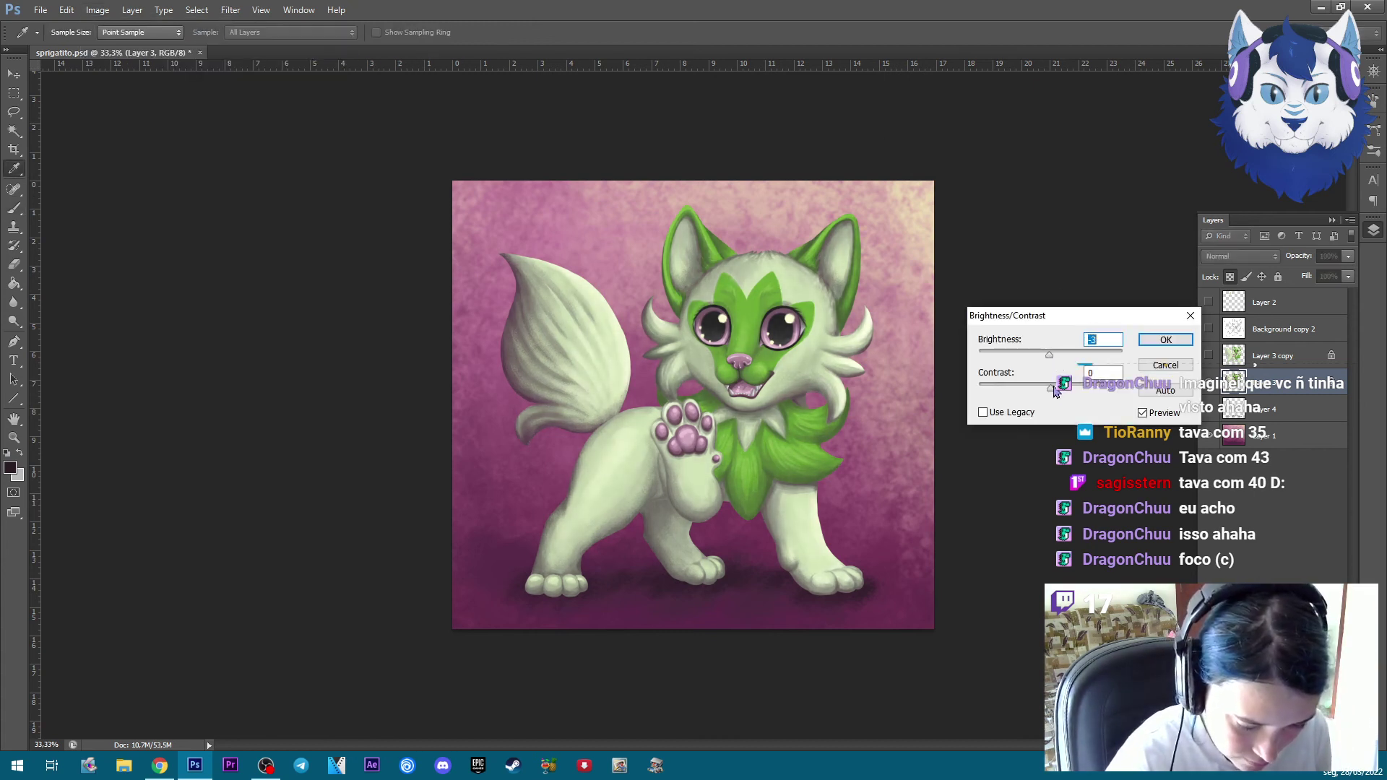
mouse_move(1075, 391)
left_mouse_down()
mouse_move(1102, 398)
mouse_move(1054, 401)
mouse_move(1052, 360)
left_mouse_up()
type("2")
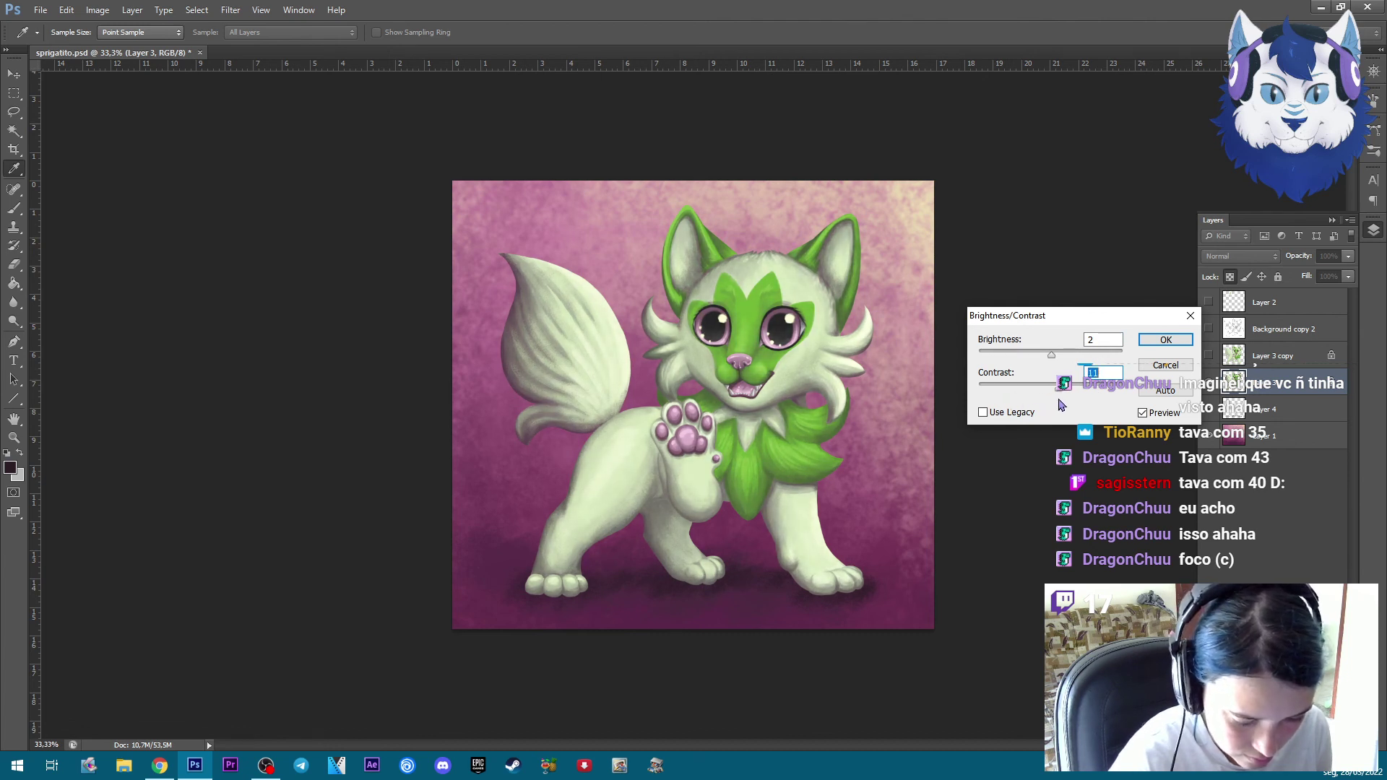
type("8")
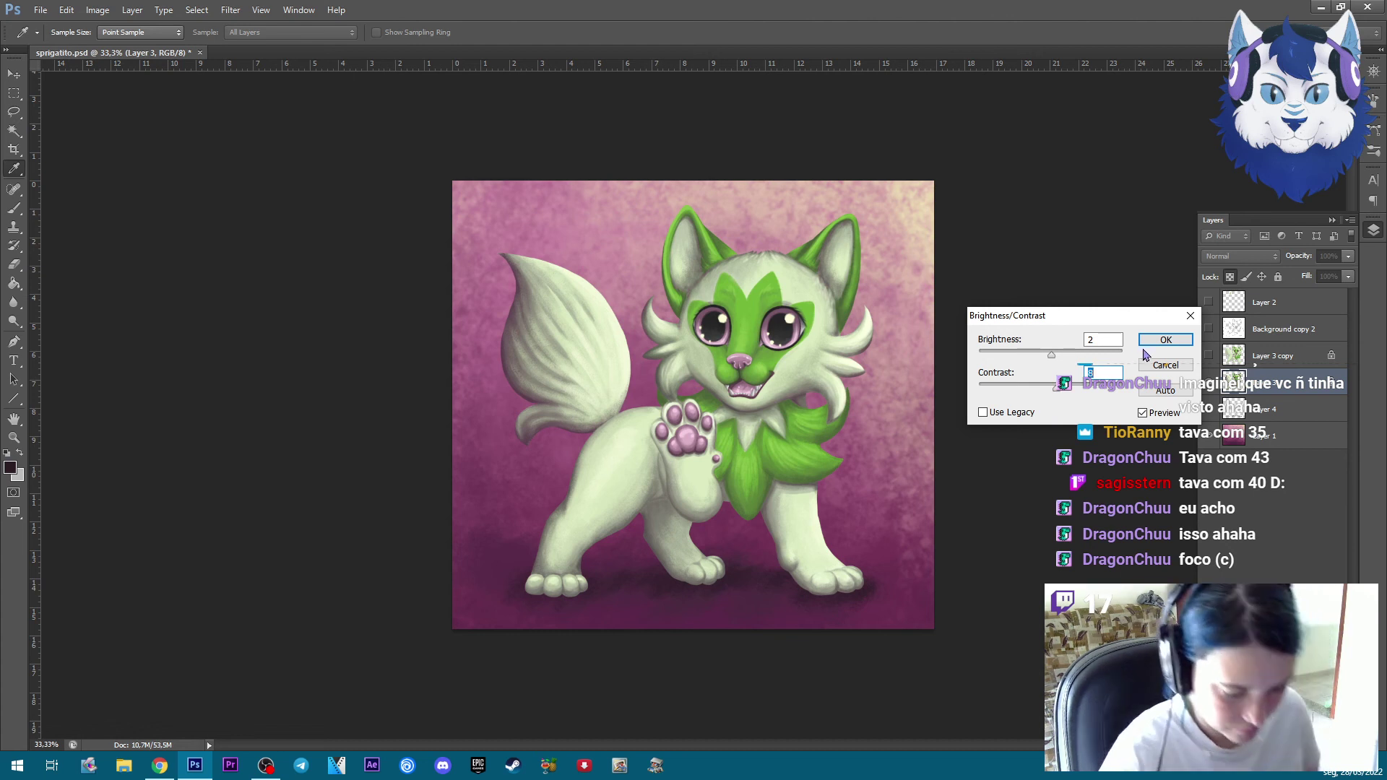
left_click(1158, 344)
Open Levels and Curves, closing each without changes
left_click(97, 10)
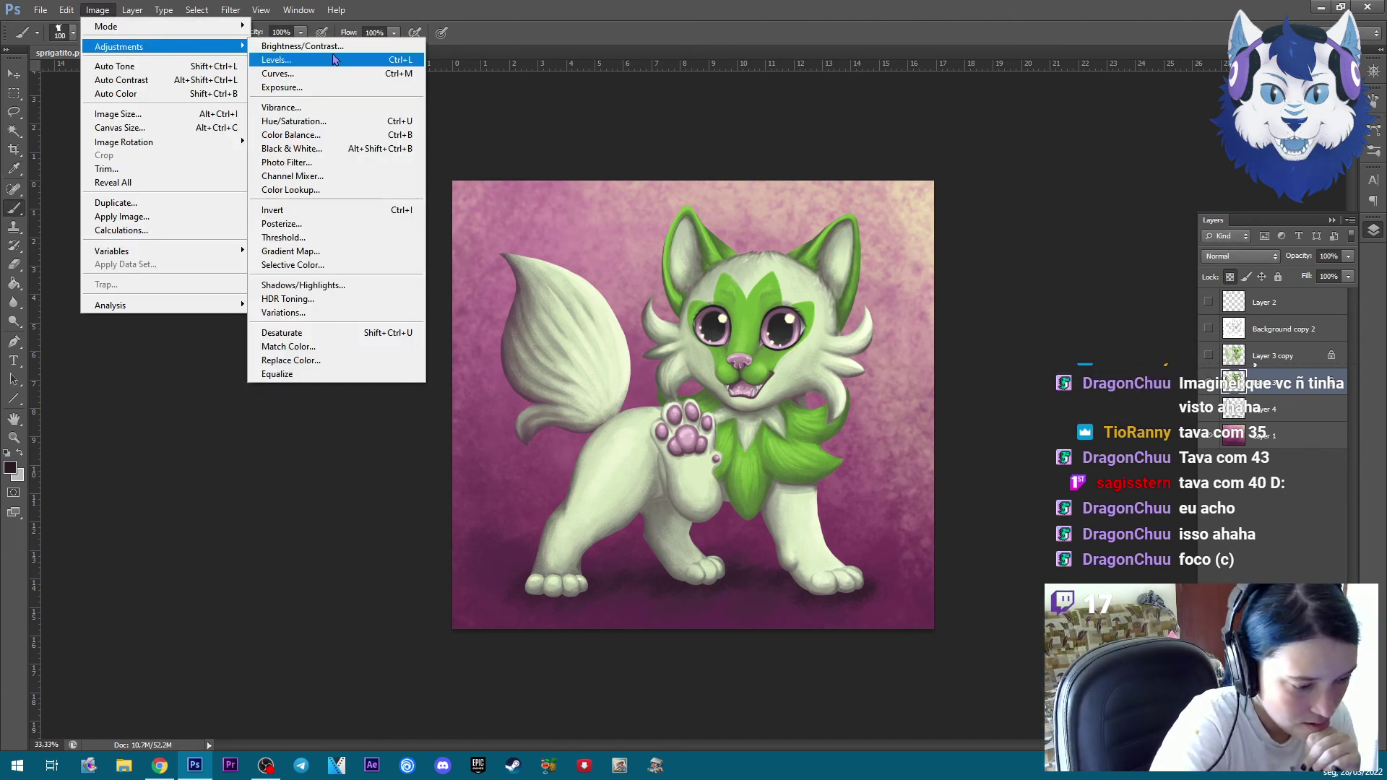
left_click(329, 60)
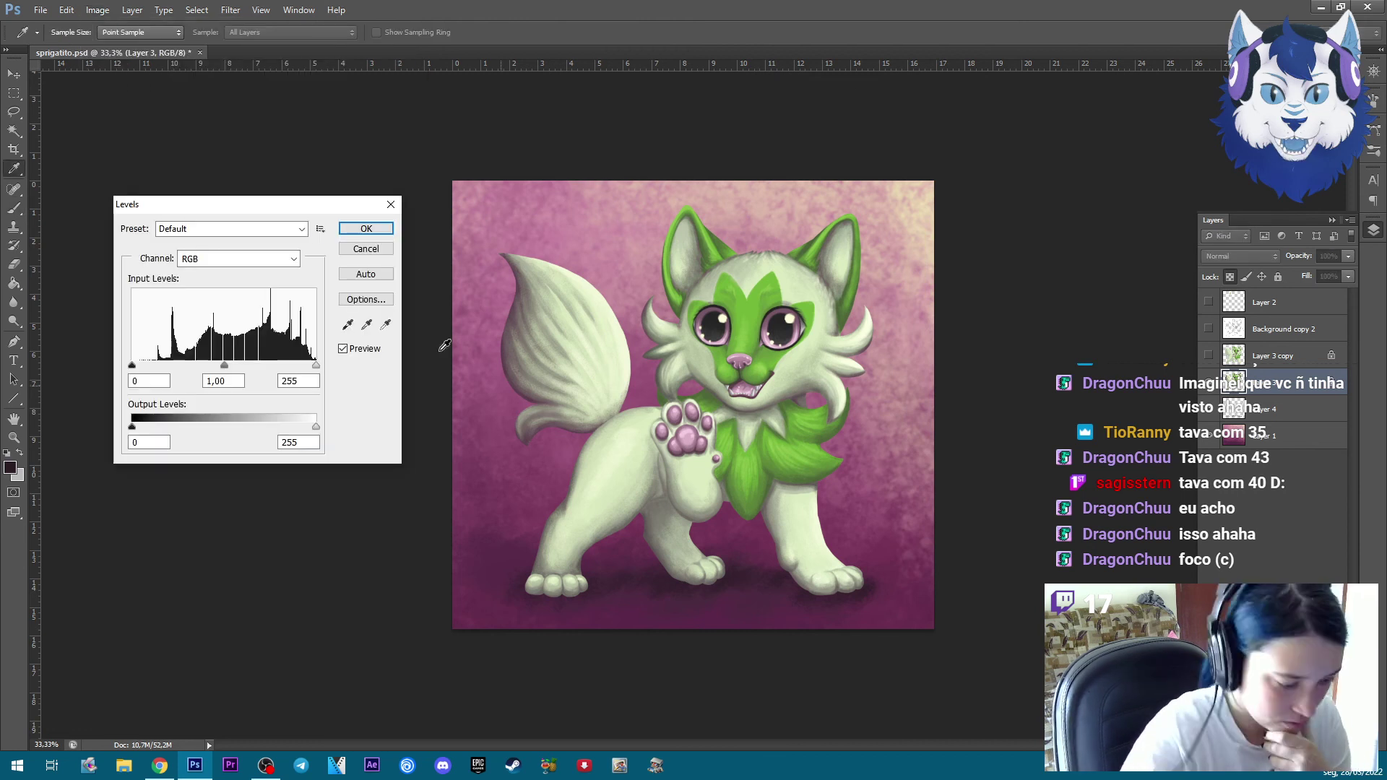
left_click(391, 204)
left_click(132, 10)
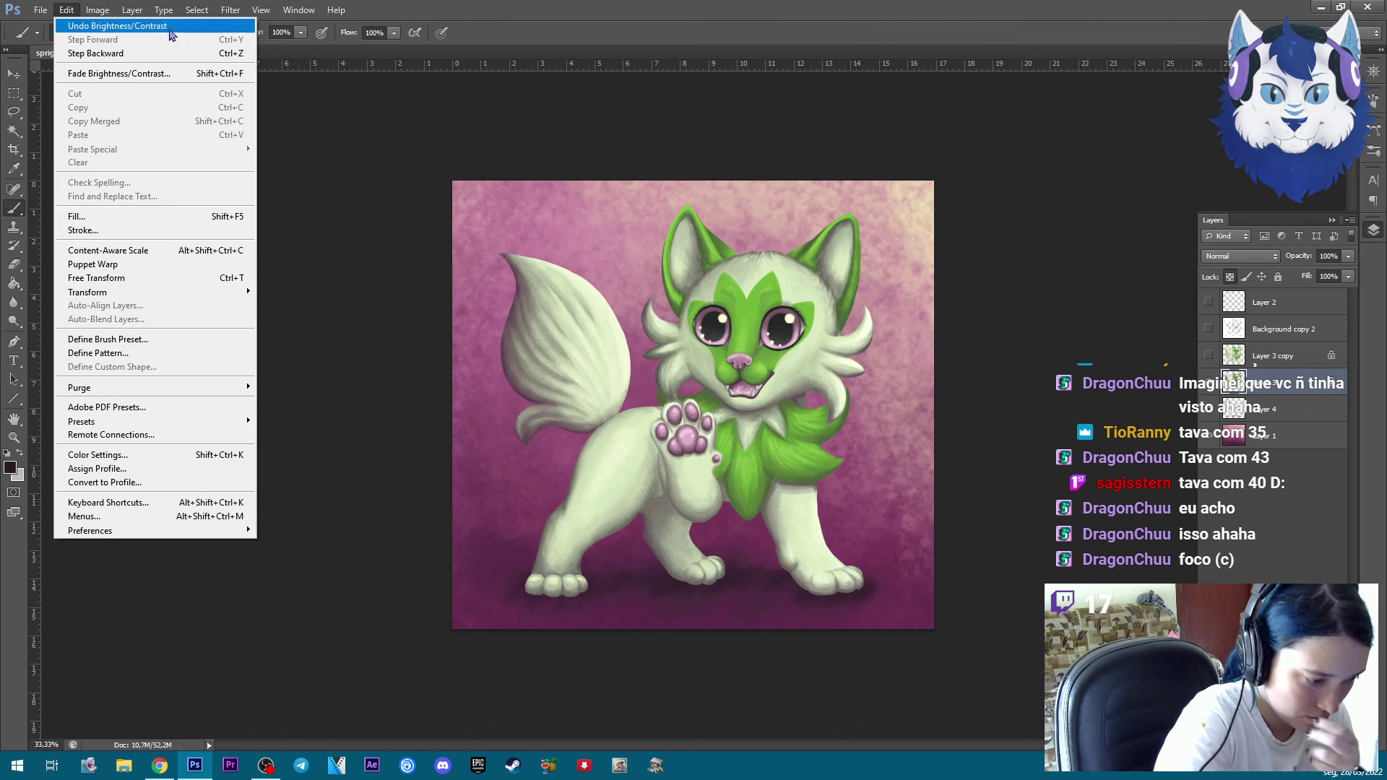
mouse_move(118, 47)
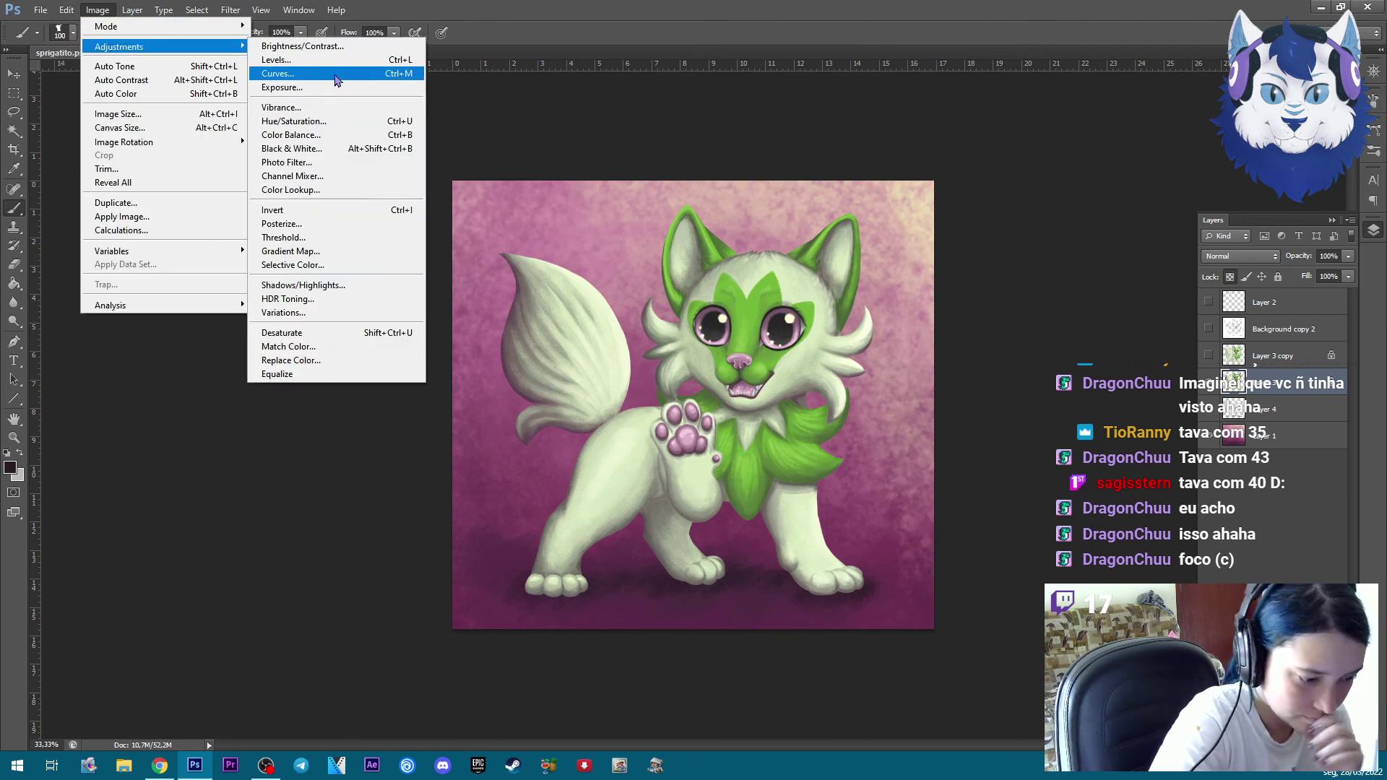
left_click(339, 80)
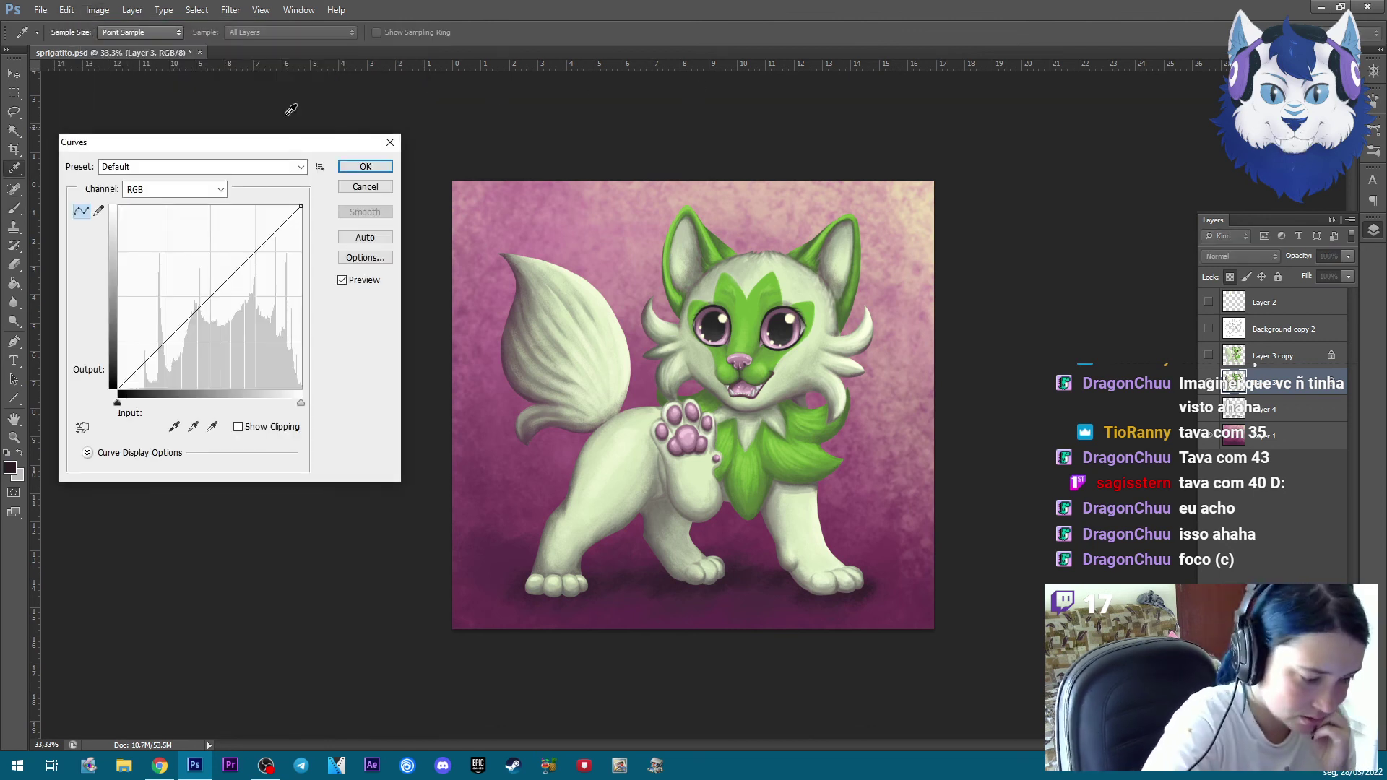
left_click(390, 143)
Apply Hue/Saturation with Hue -10, Saturation +11 and slightly negative Lightness
left_click(97, 10)
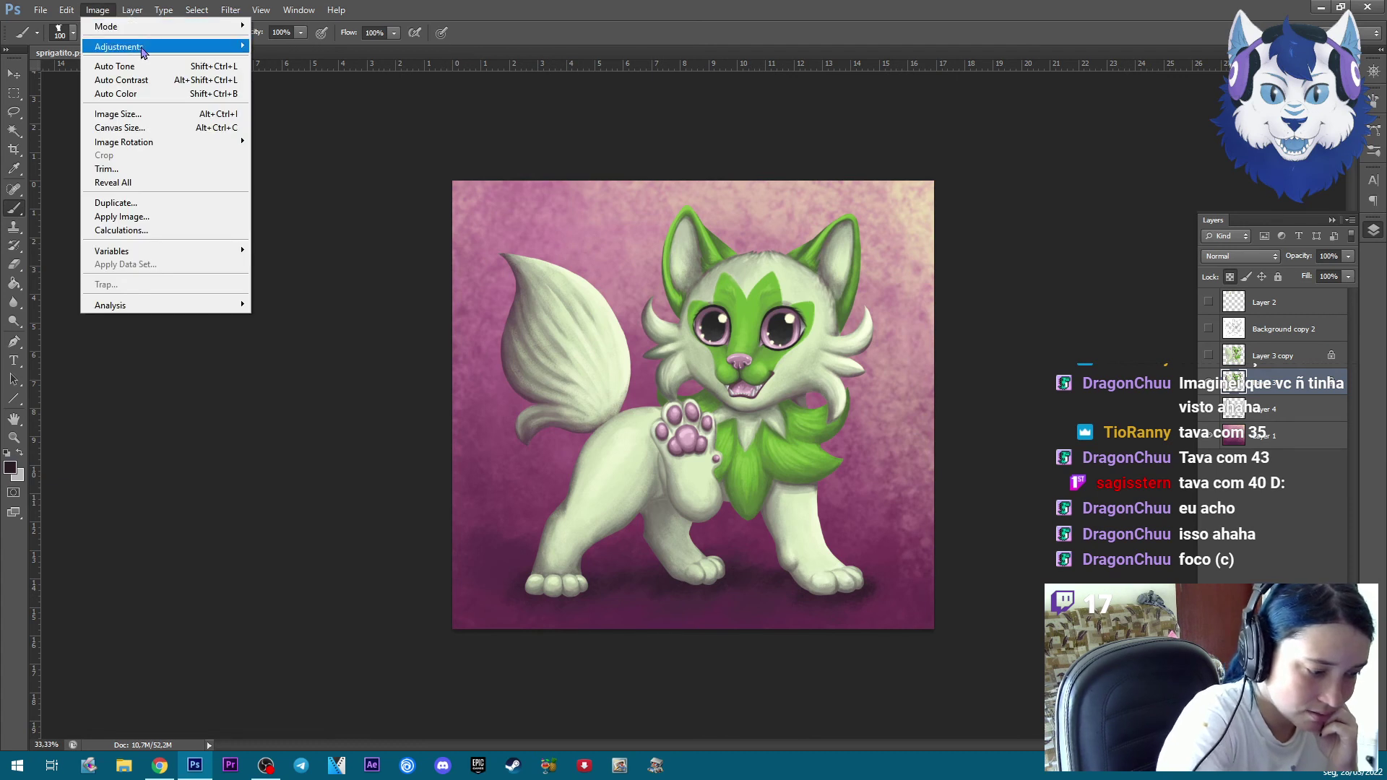
left_click(303, 120)
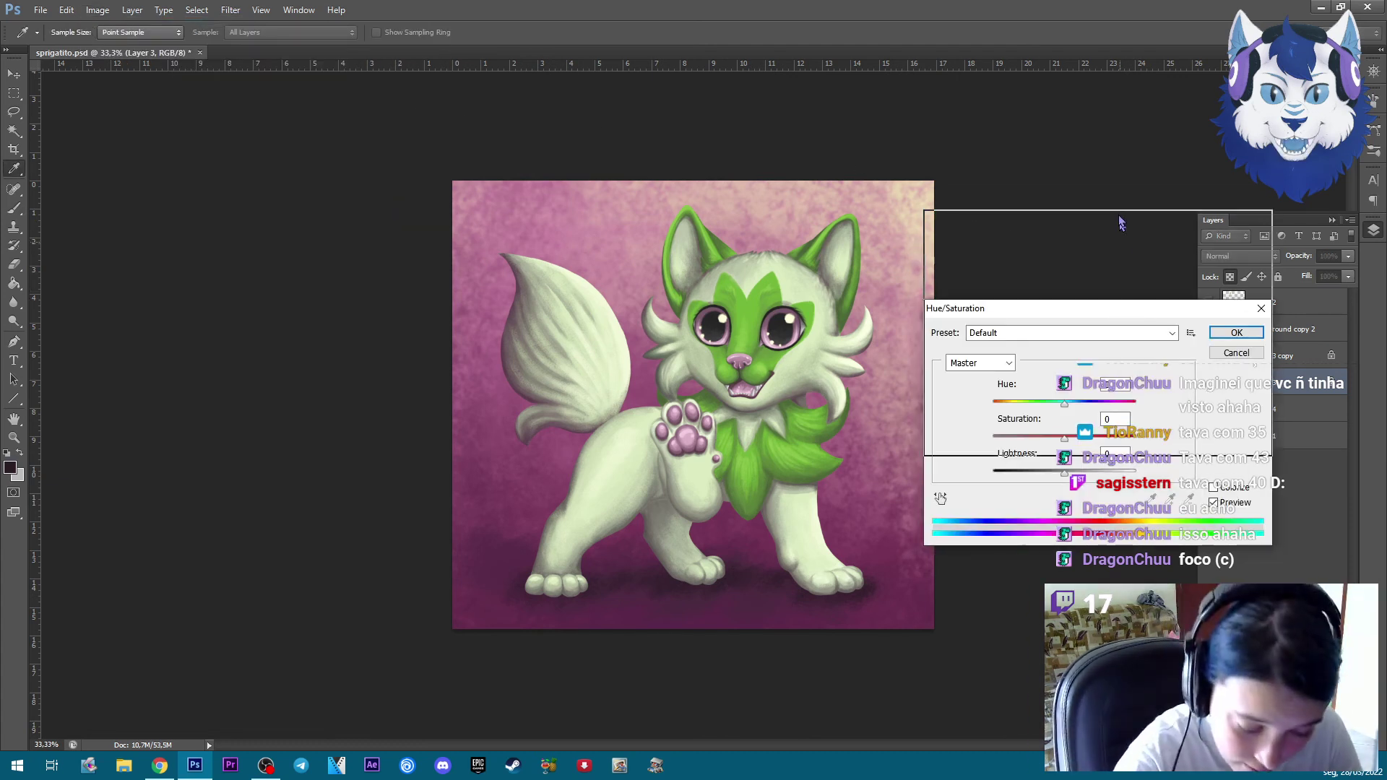
left_click_drag(1127, 309, 1123, 198)
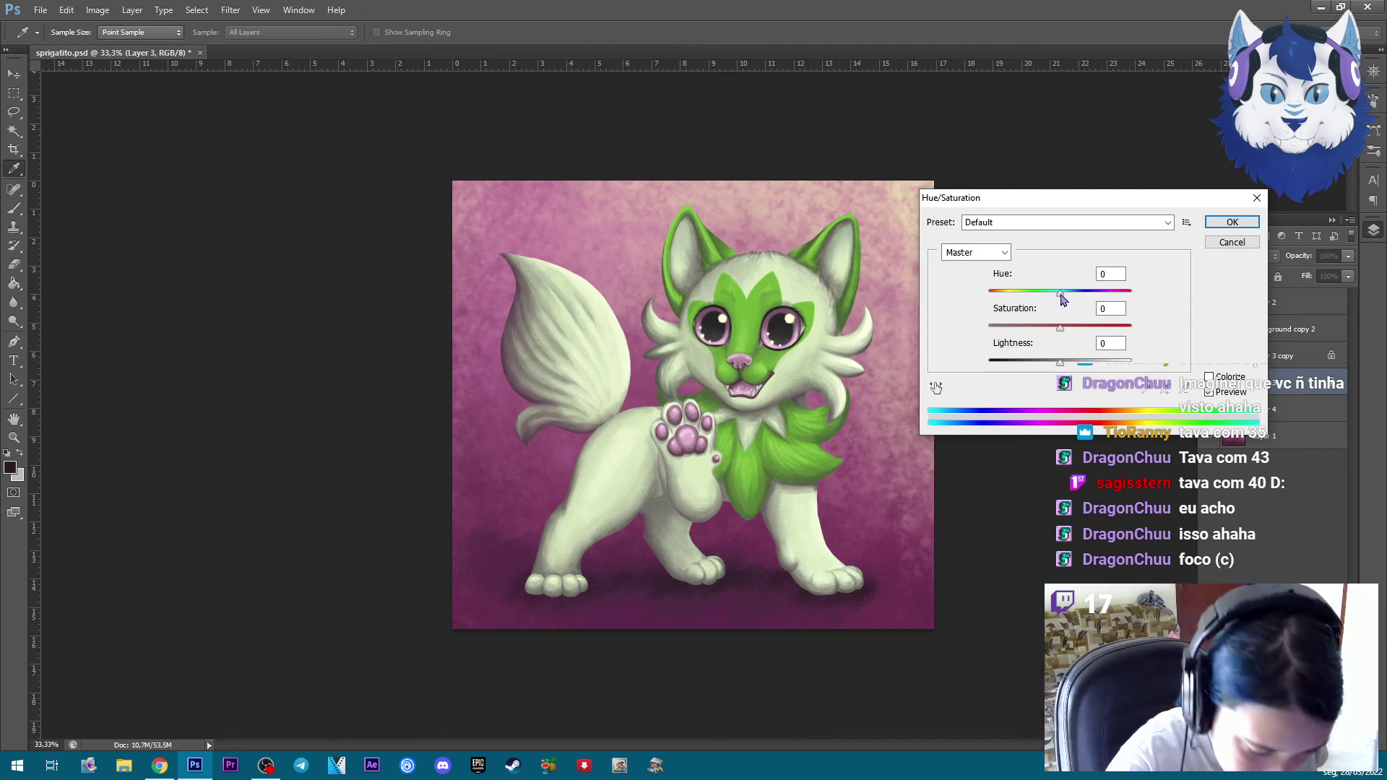
left_click_drag(1060, 293, 1058, 295)
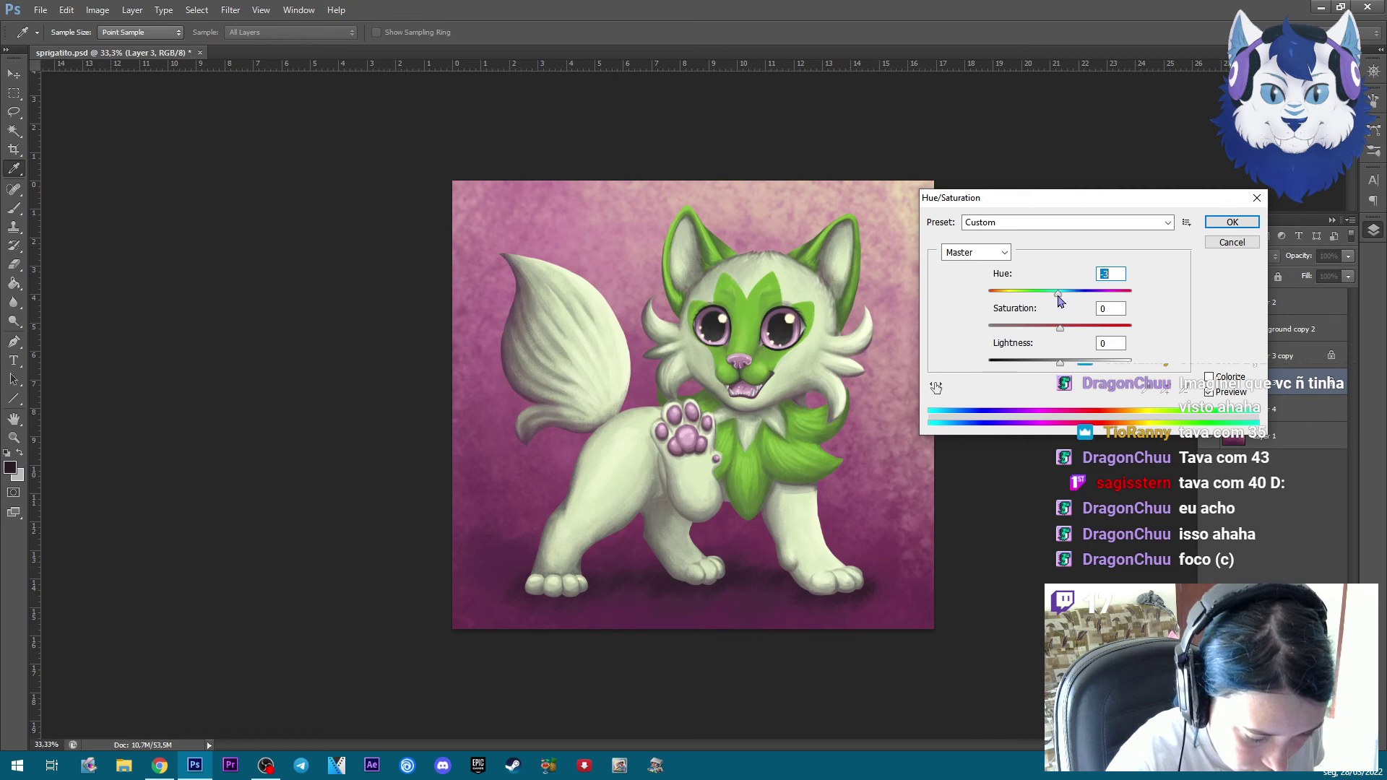
left_click_drag(1061, 331, 1073, 333)
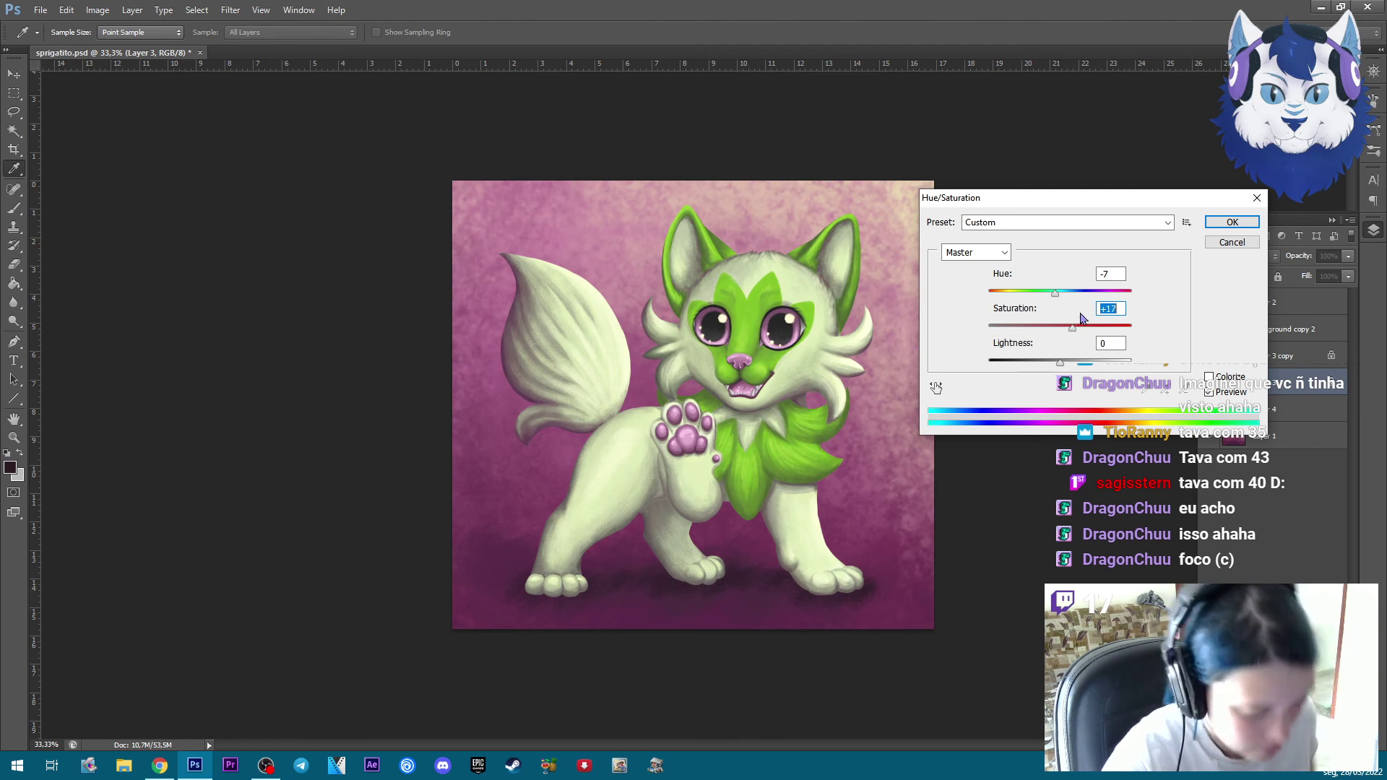
mouse_move(1073, 331)
left_mouse_down()
mouse_move(1042, 361)
mouse_move(1062, 361)
left_mouse_up()
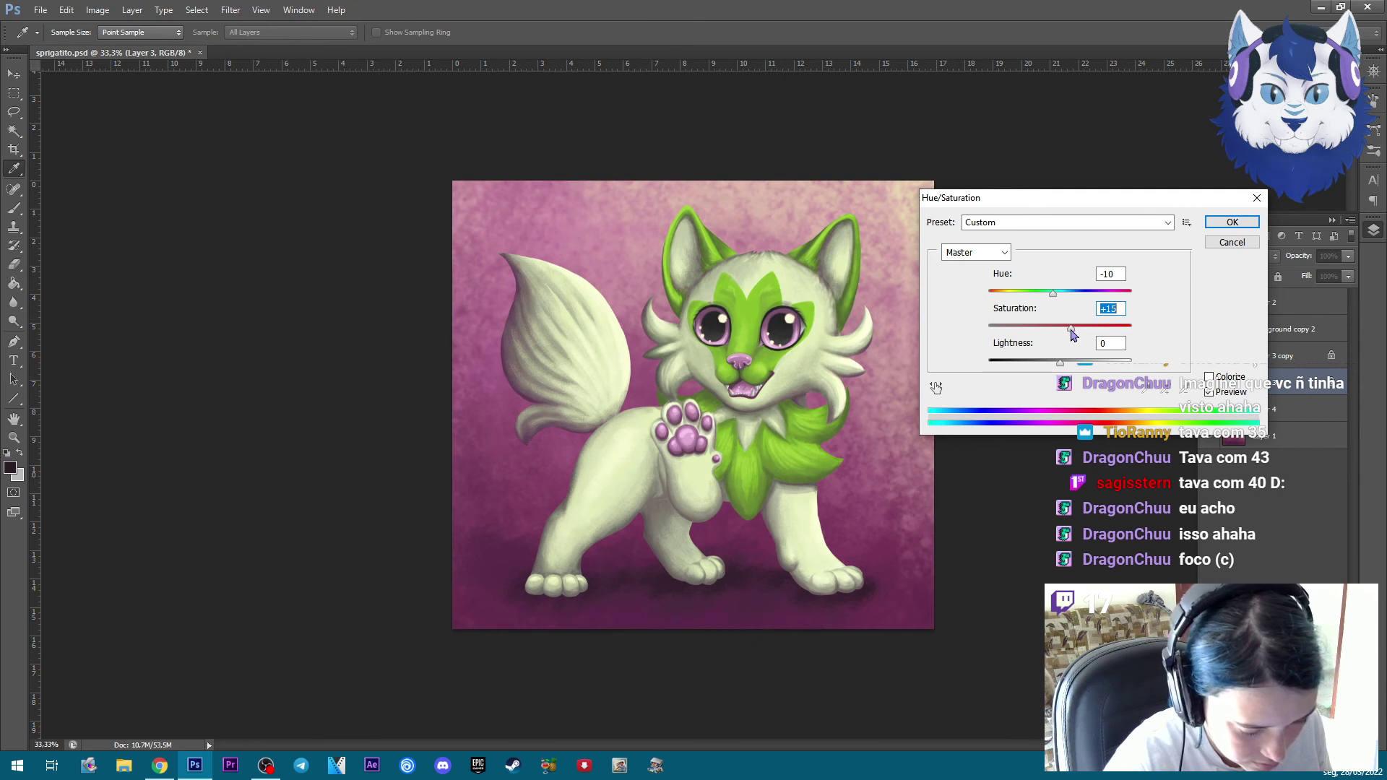
left_click(1070, 332)
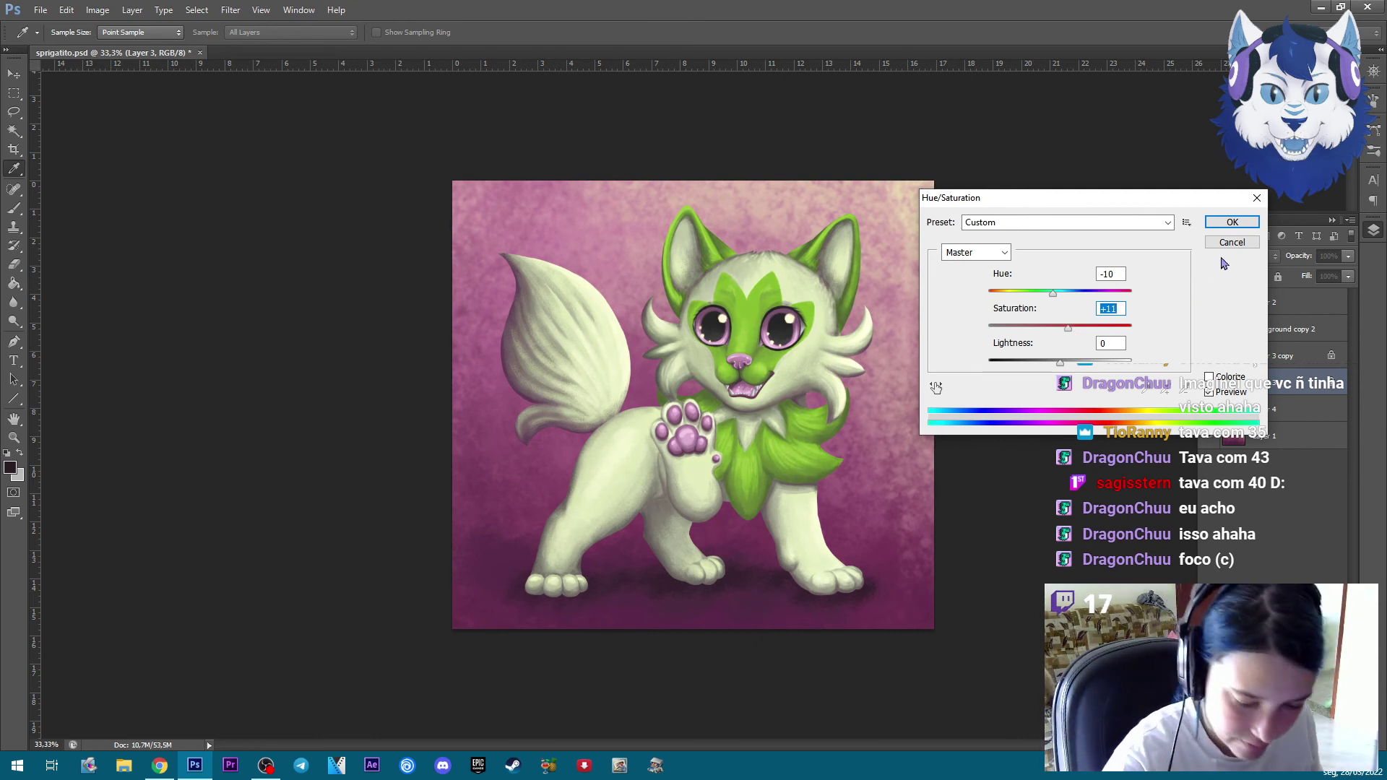
left_click_drag(1064, 367, 1053, 369)
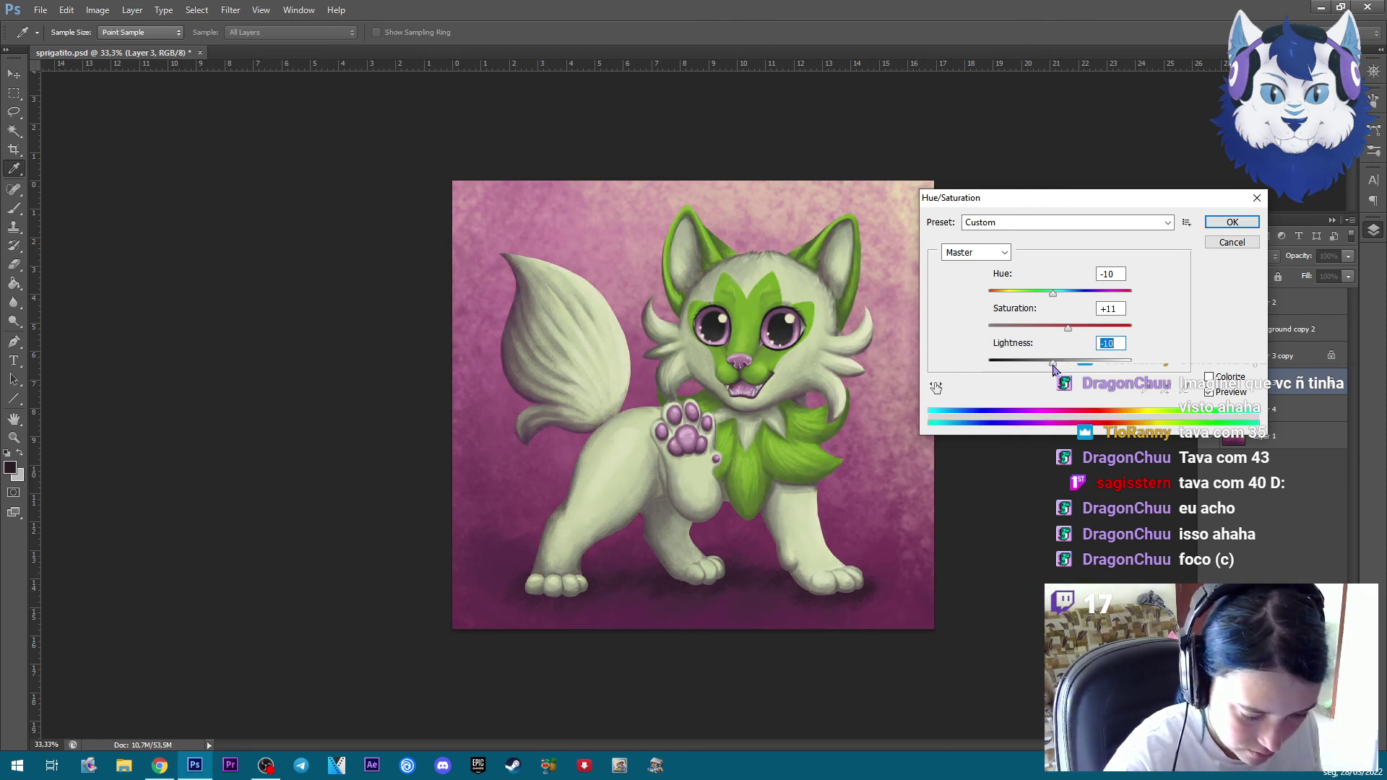
left_click(1232, 222)
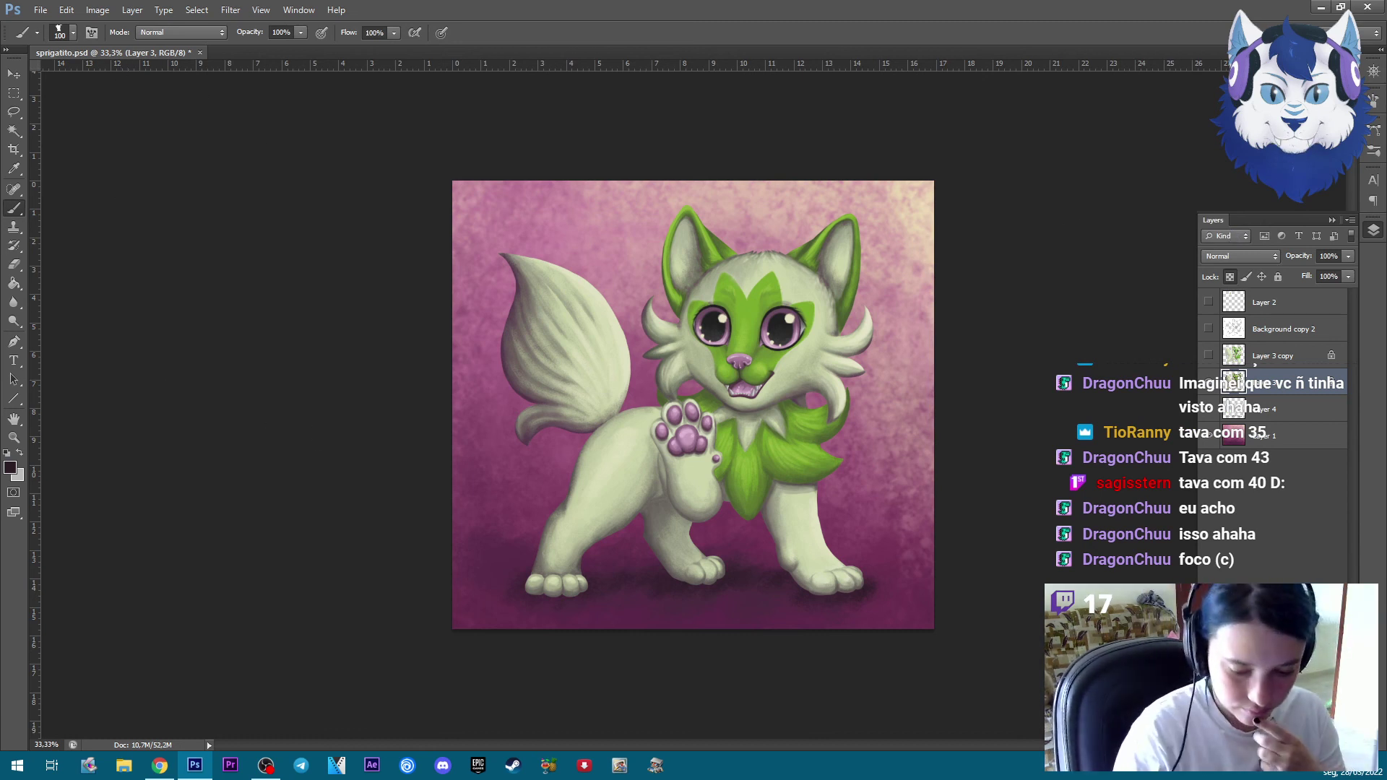
Add a new layer above Layer 3 and set up the Gradient tool with red foreground
left_click(1331, 736)
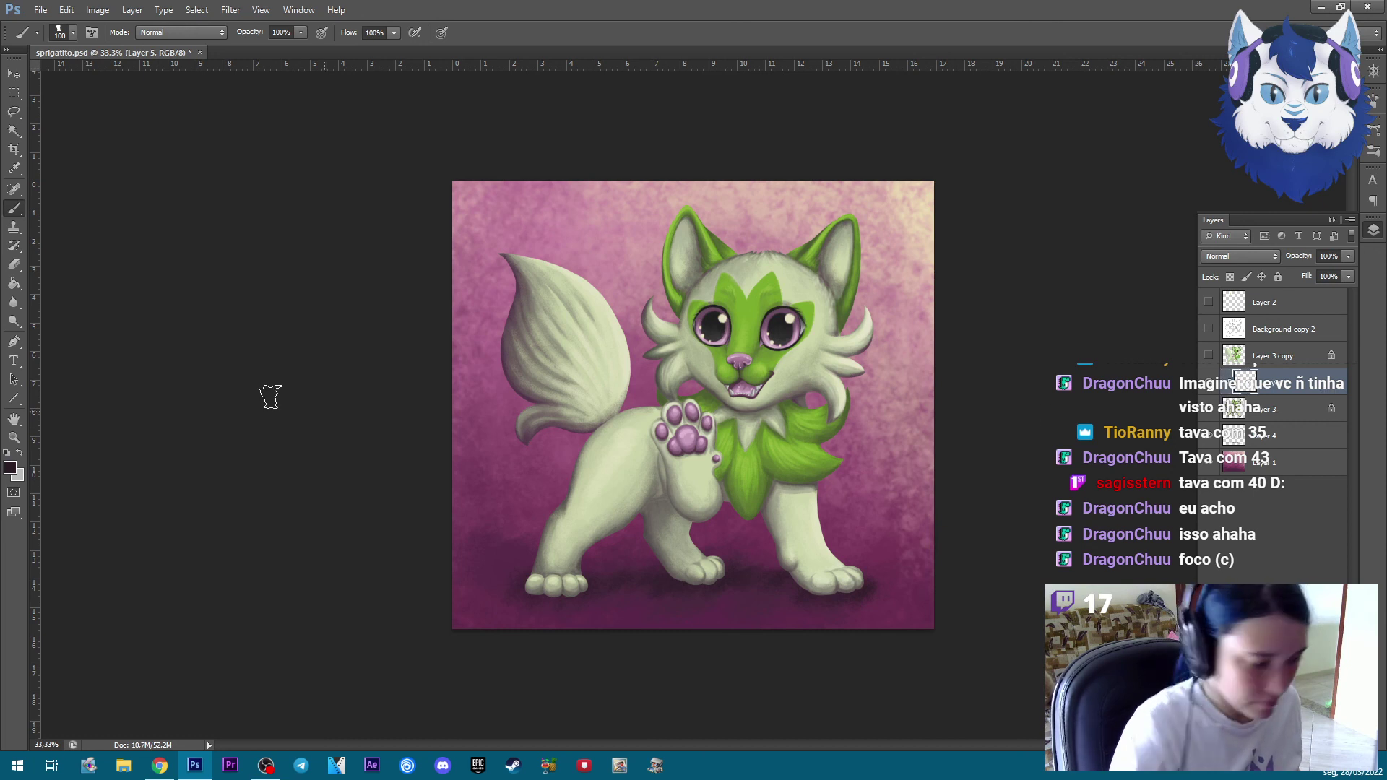
left_click(13, 283)
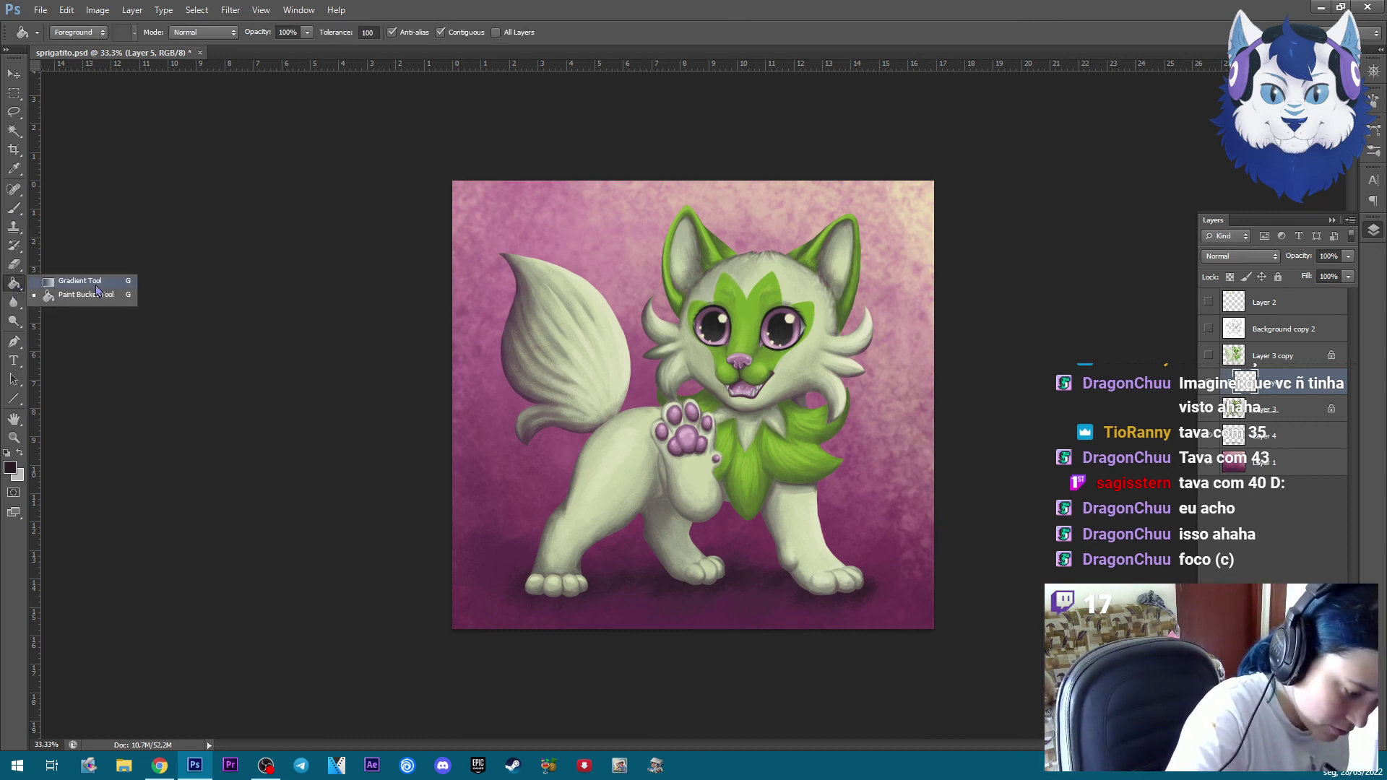
left_click(57, 282)
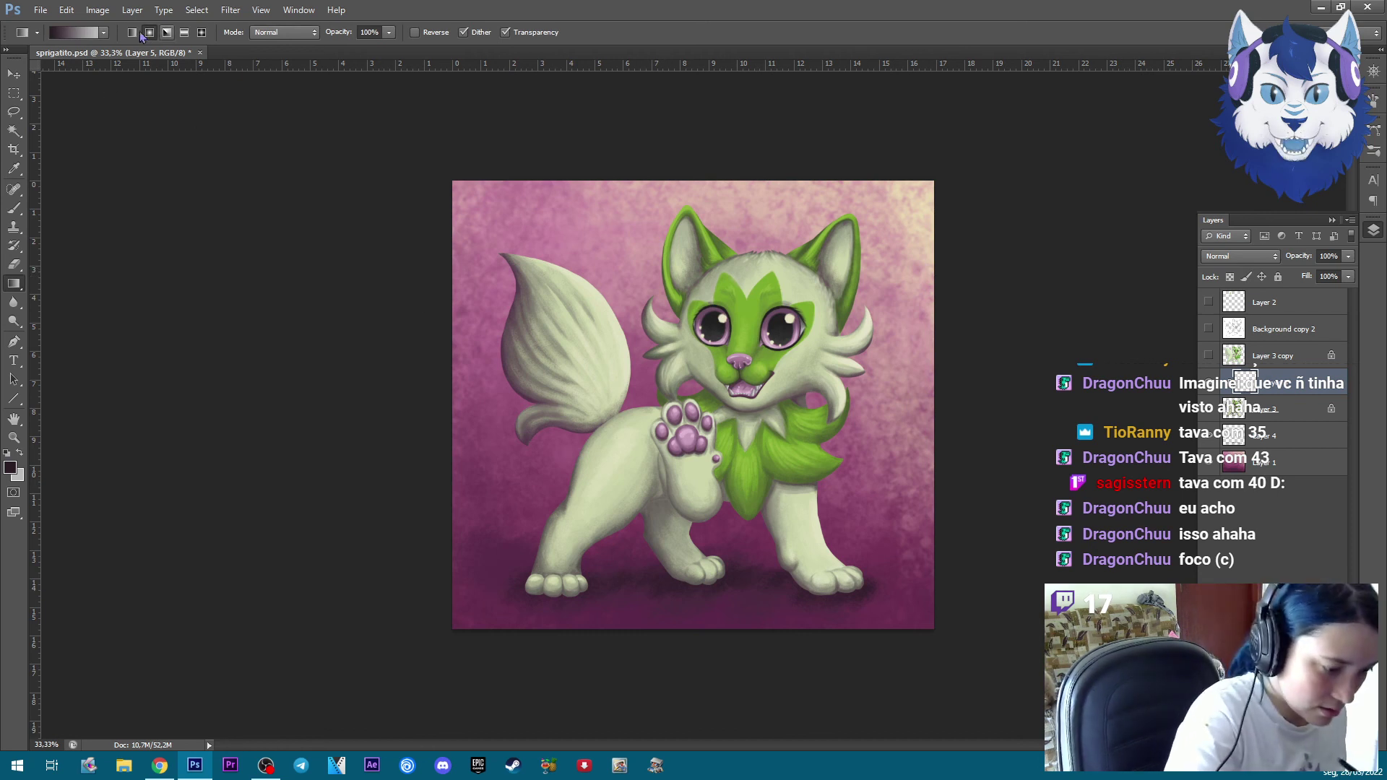
left_click(10, 467)
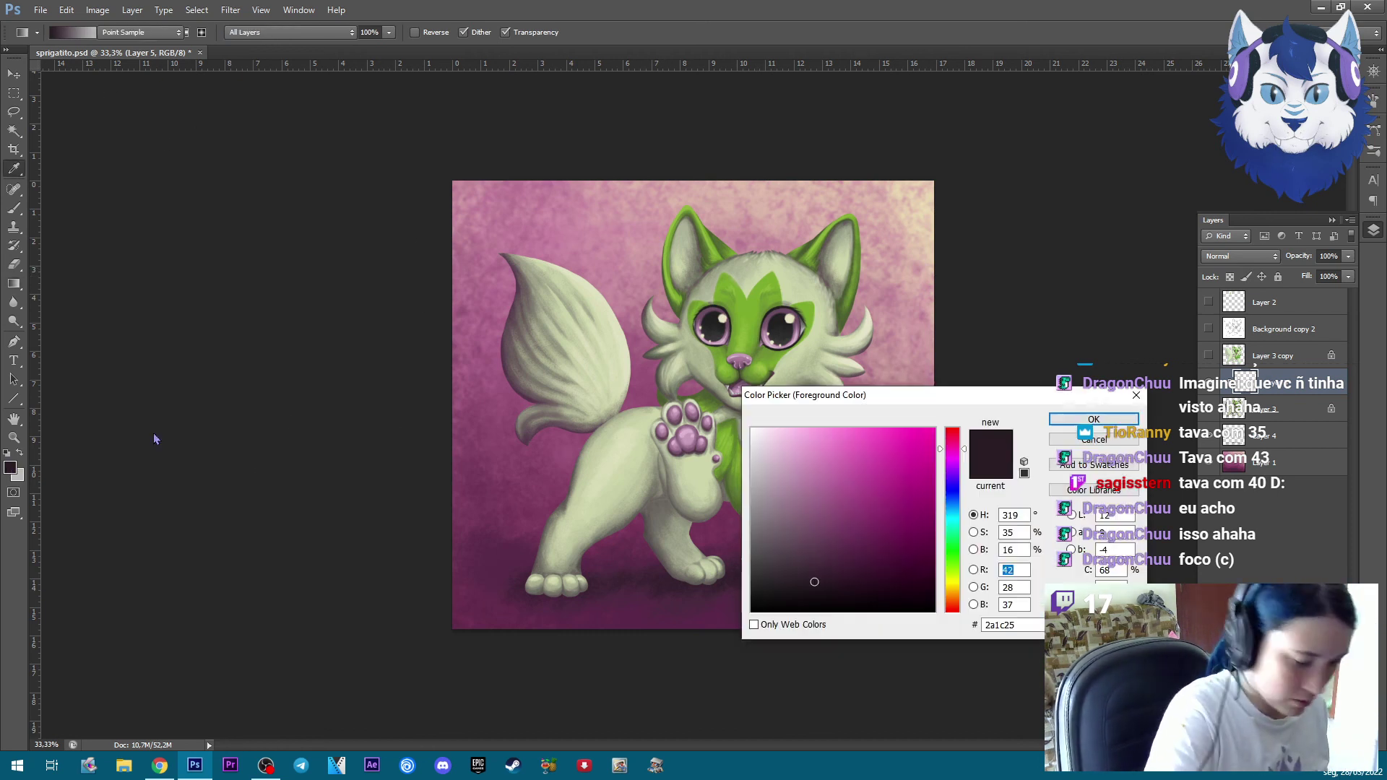
left_click(880, 449)
key("Return")
Set a bright violet background colour and draw a red-to-violet gradient over the cat
left_click(16, 474)
left_click(952, 482)
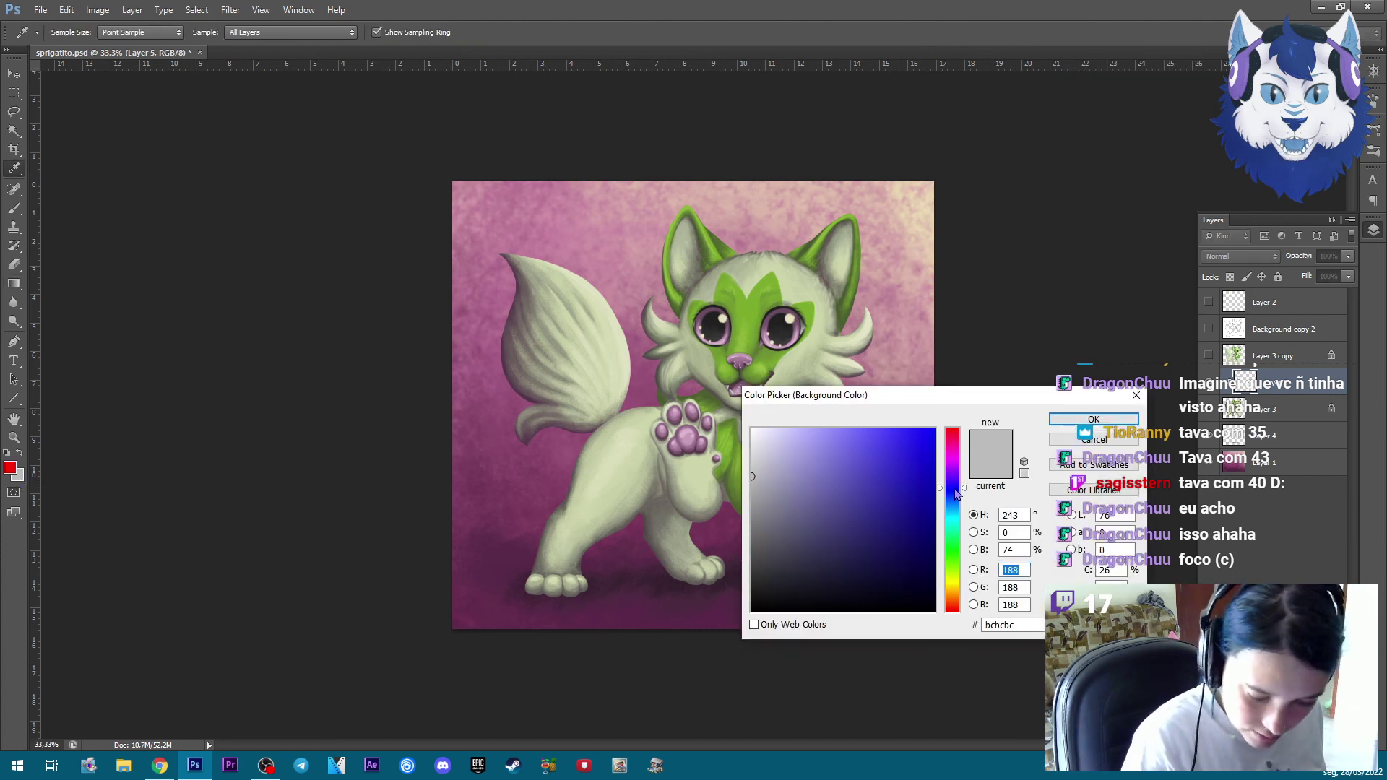
left_click(934, 429)
left_click(1094, 420)
key("g")
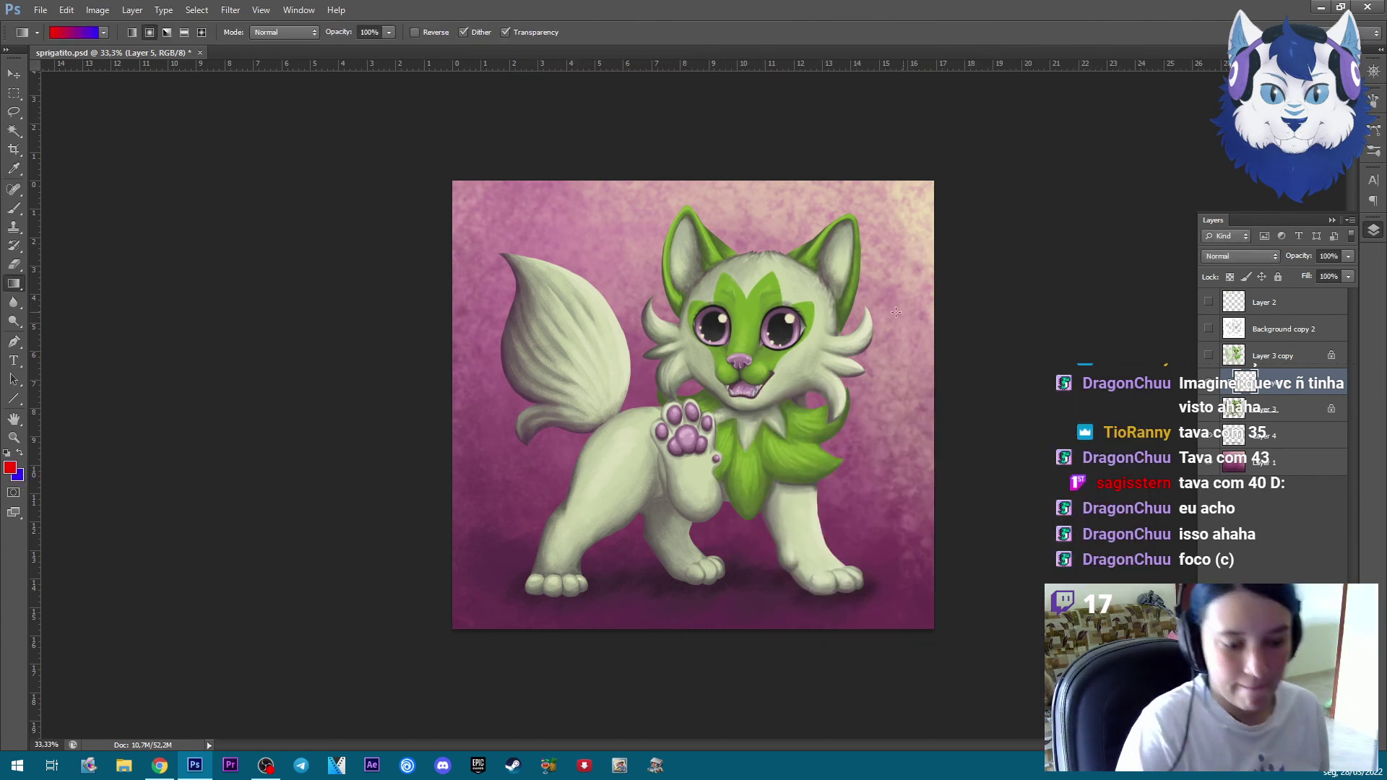
left_click_drag(523, 736, 527, 735)
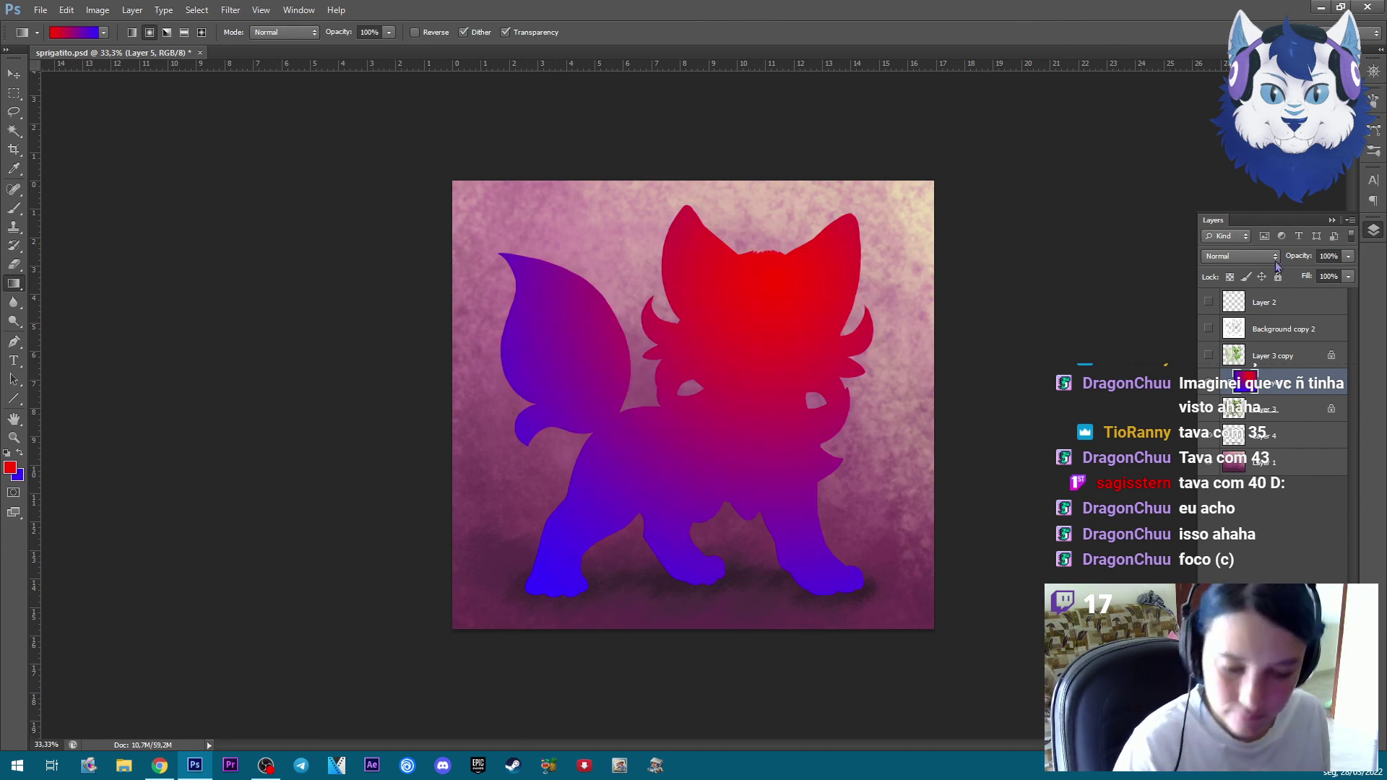
Set the gradient layer's blend mode to Overlay
left_click(1239, 257)
left_click(1248, 324)
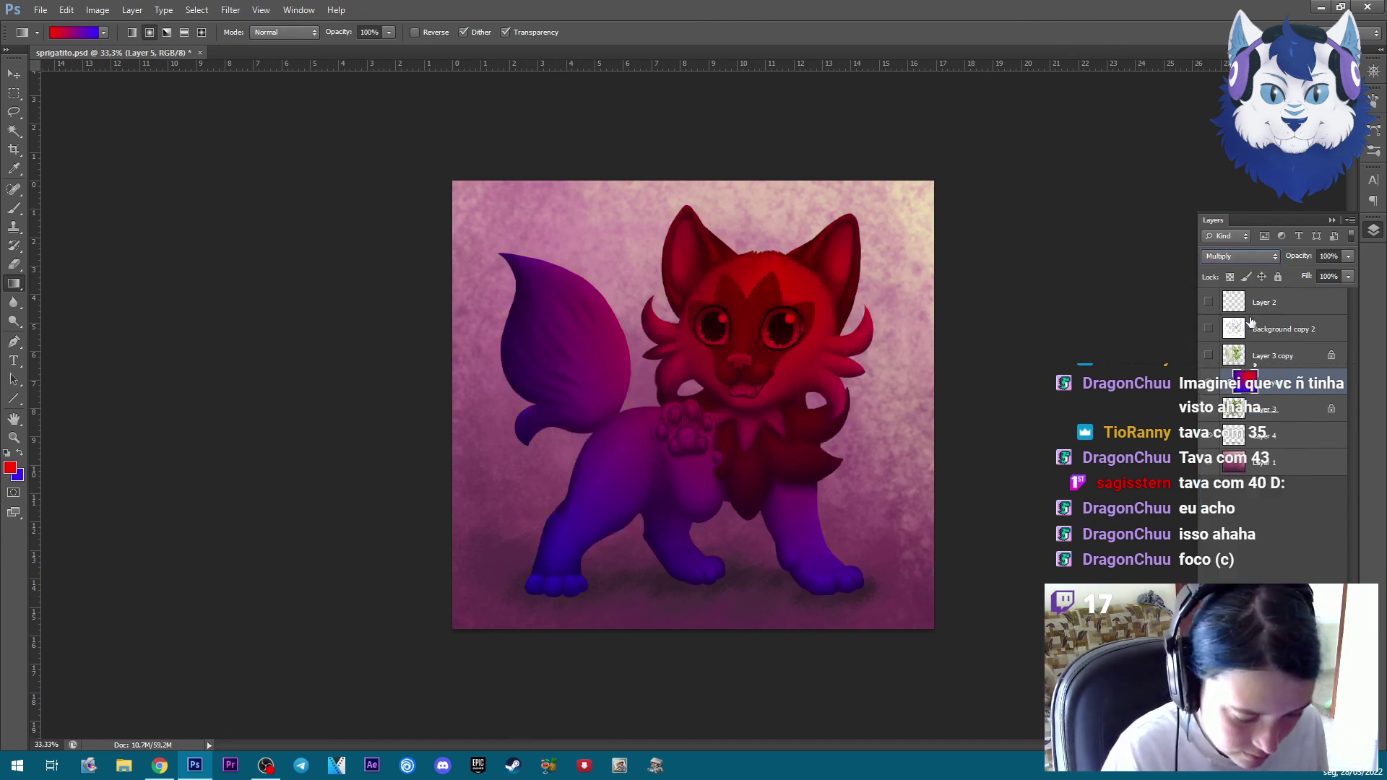
left_click(1257, 257)
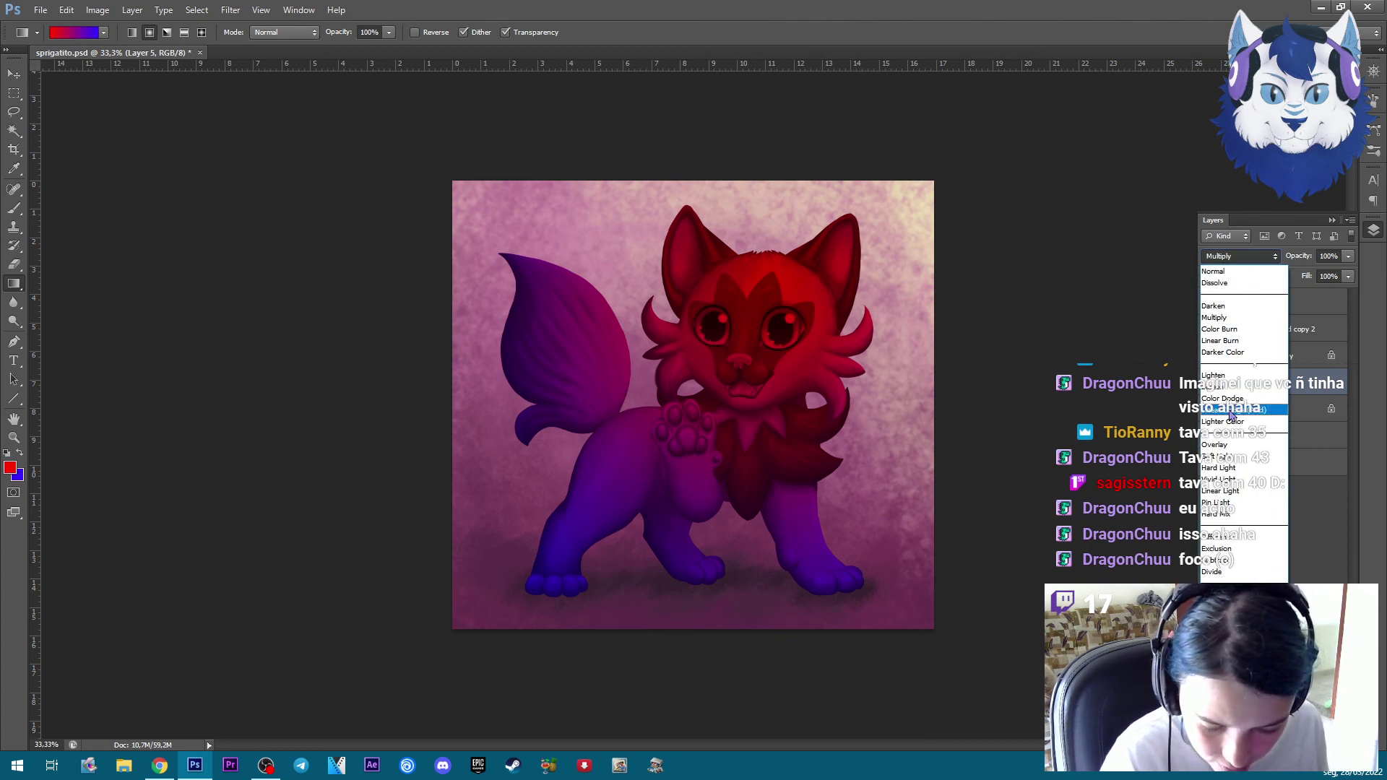
left_click(1231, 445)
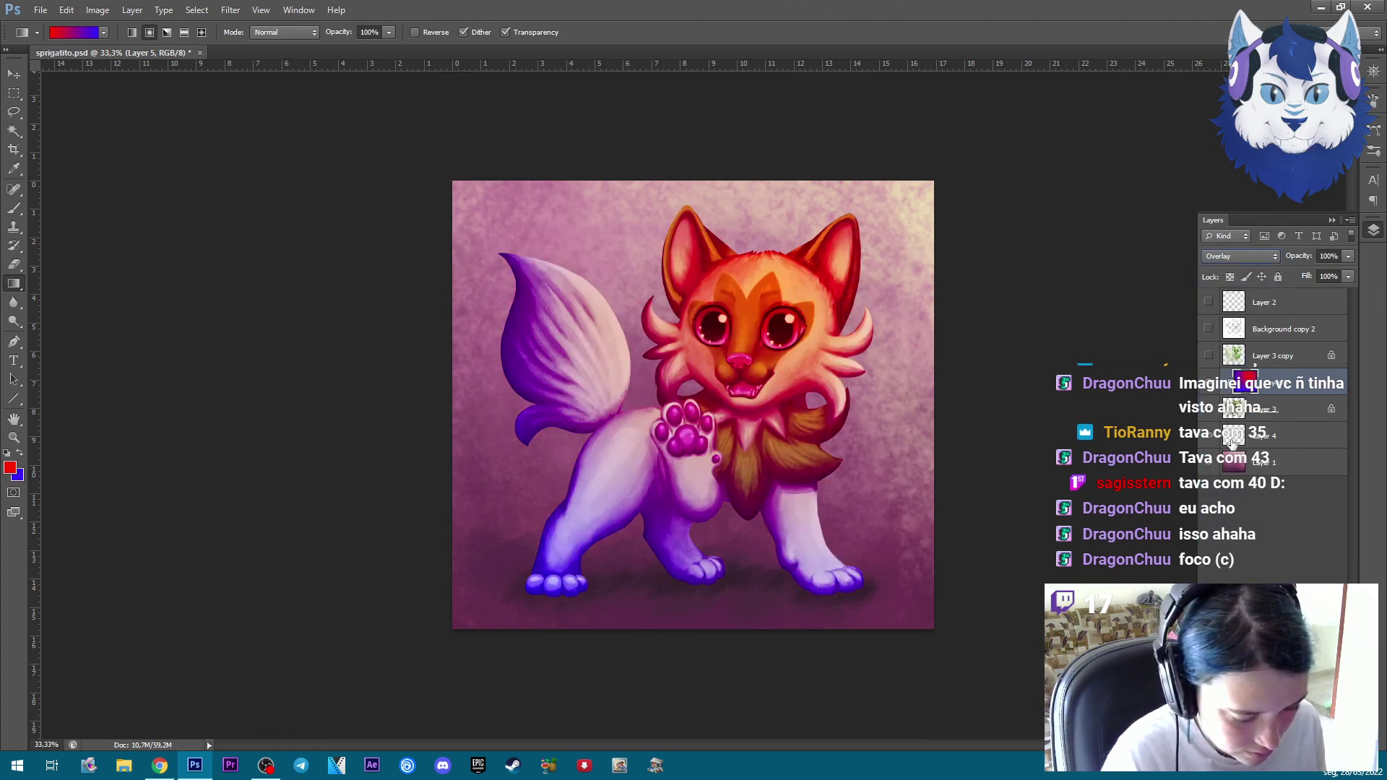
Lower the gradient layer's opacity to 13% and add empty Layer 6 above
left_click(1348, 256)
left_click_drag(1349, 273, 1293, 279)
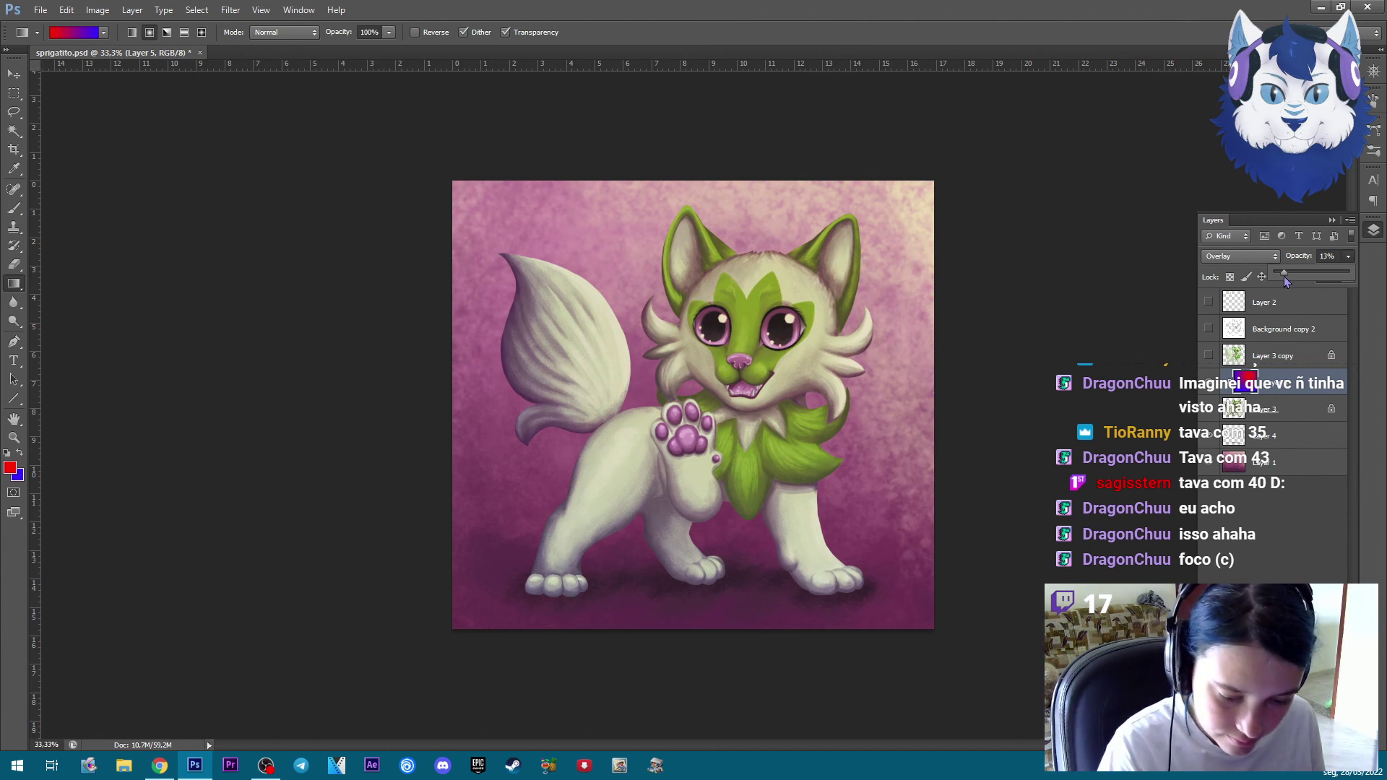
key("Return")
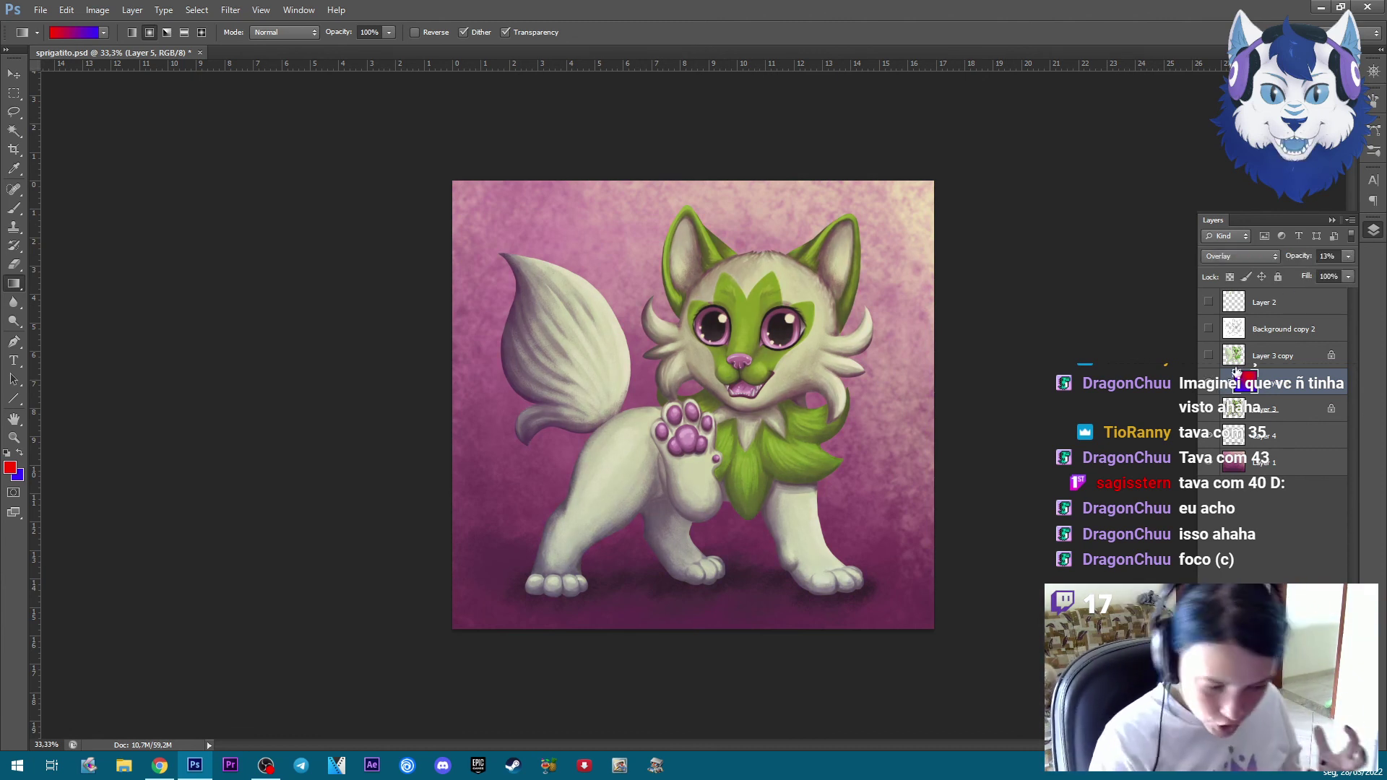
left_click(1346, 257)
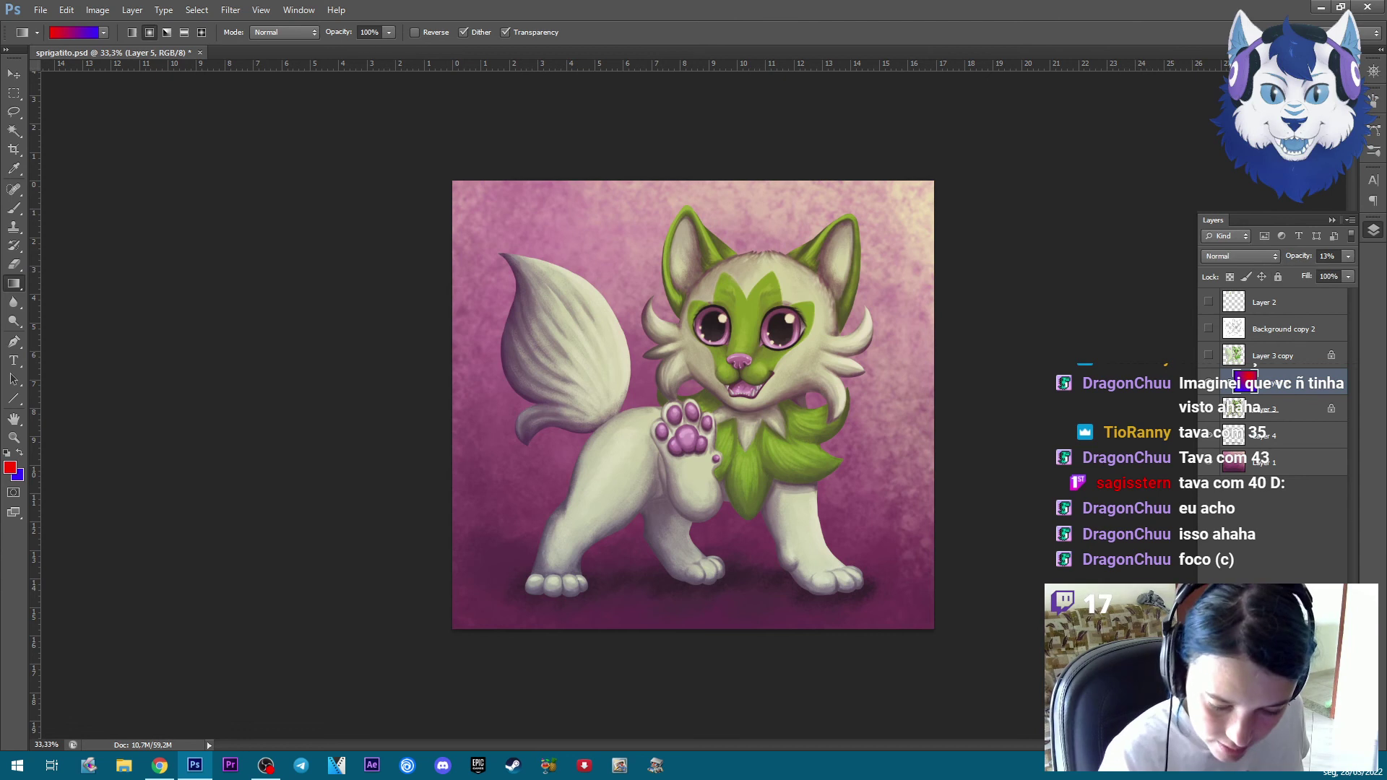
key("ctrl+shift+alt+n")
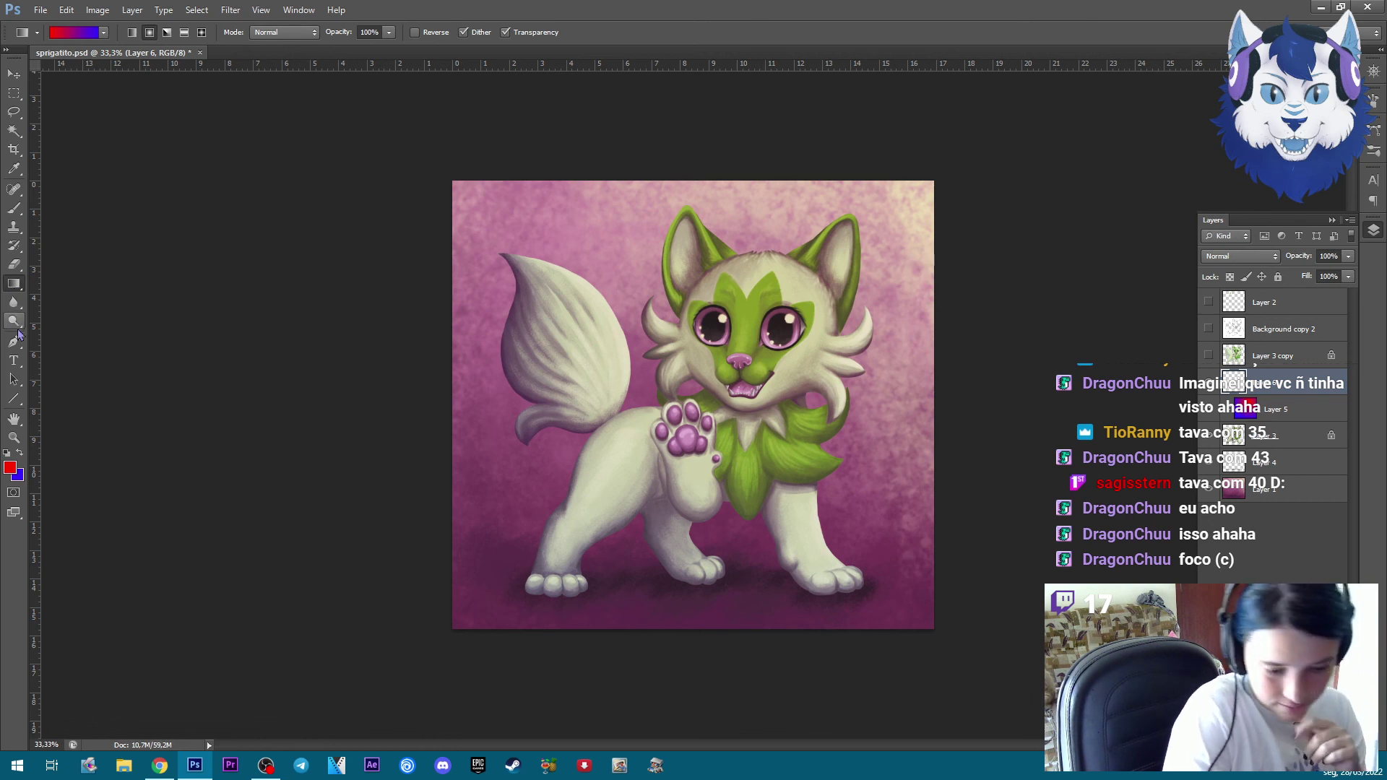
Set up a ~1289 px brush with a dark purple paint colour
left_click(19, 216)
right_click(636, 435)
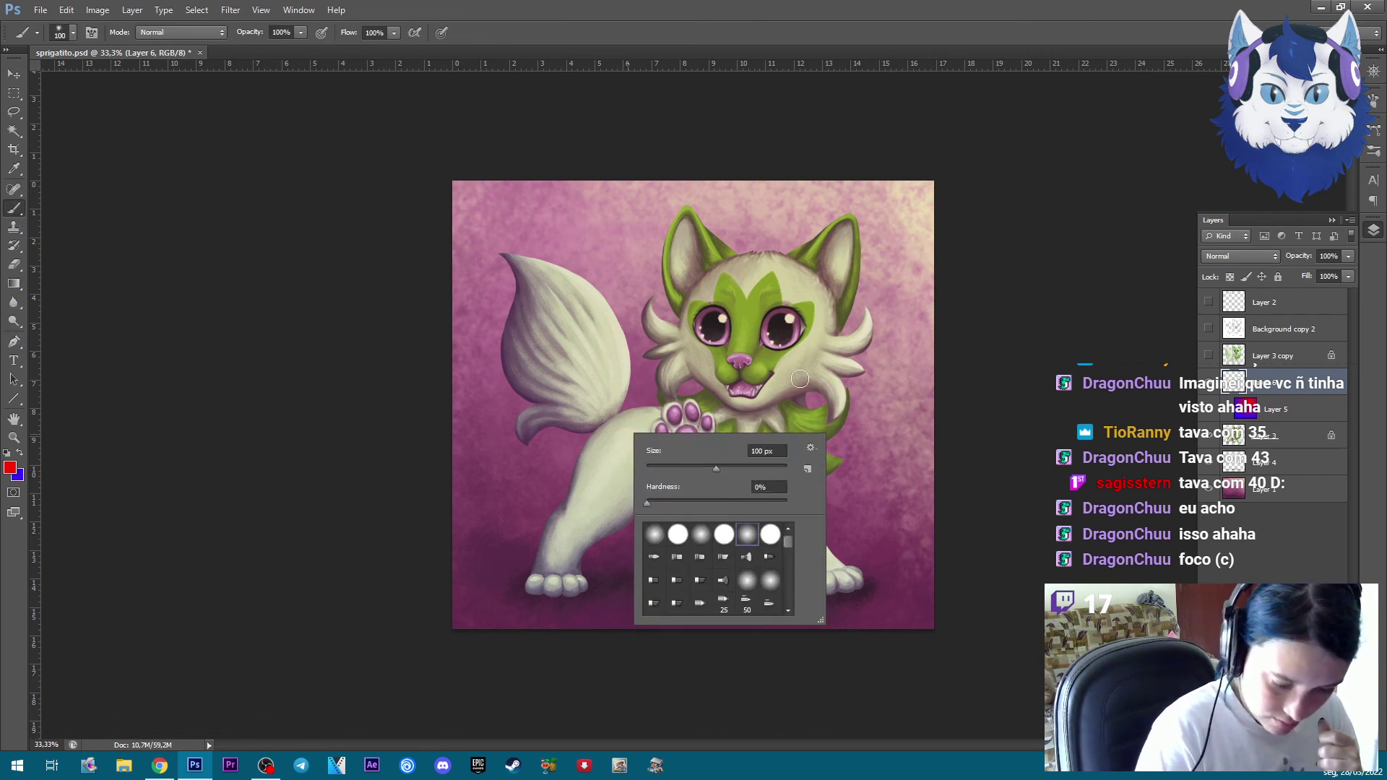
left_click_drag(777, 470, 768, 468)
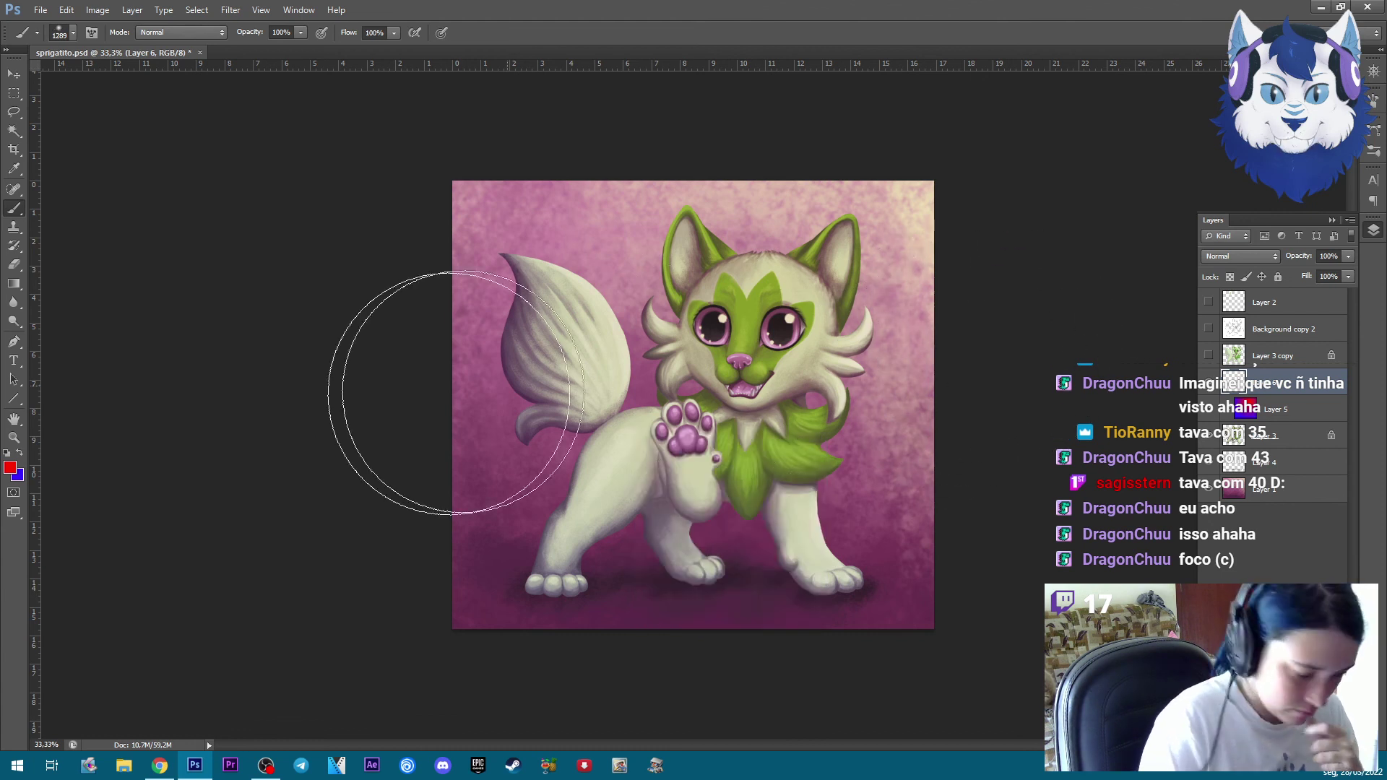
left_click(10, 468)
left_click(512, 596)
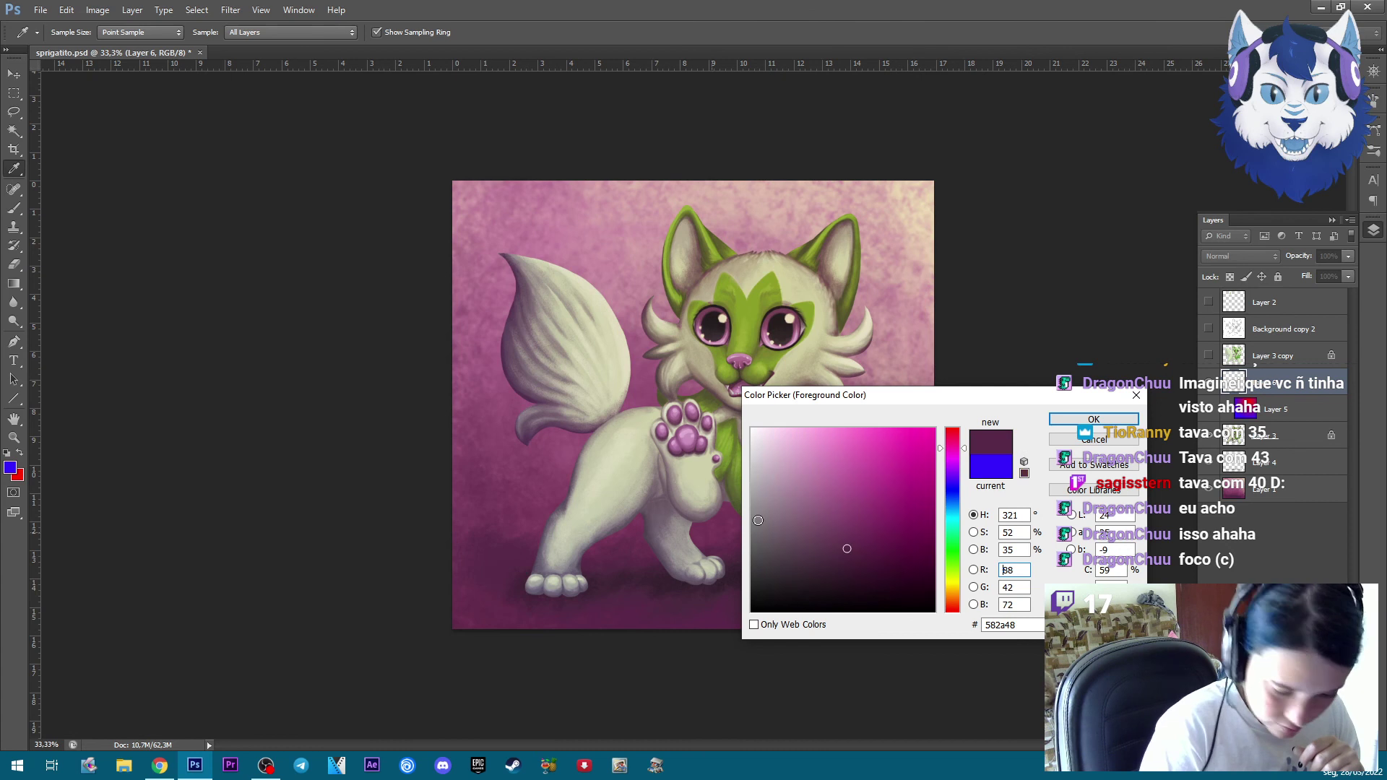
left_click(834, 572)
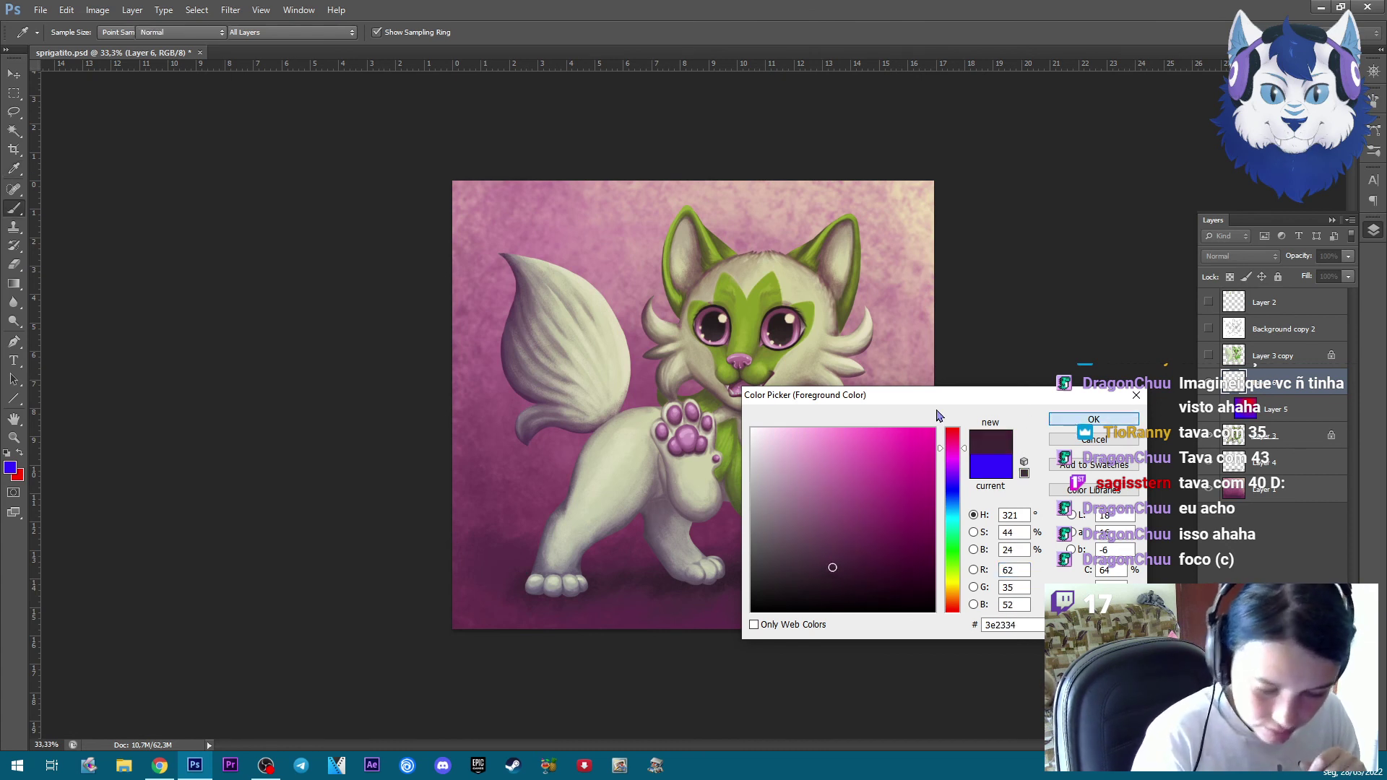
left_click(1094, 419)
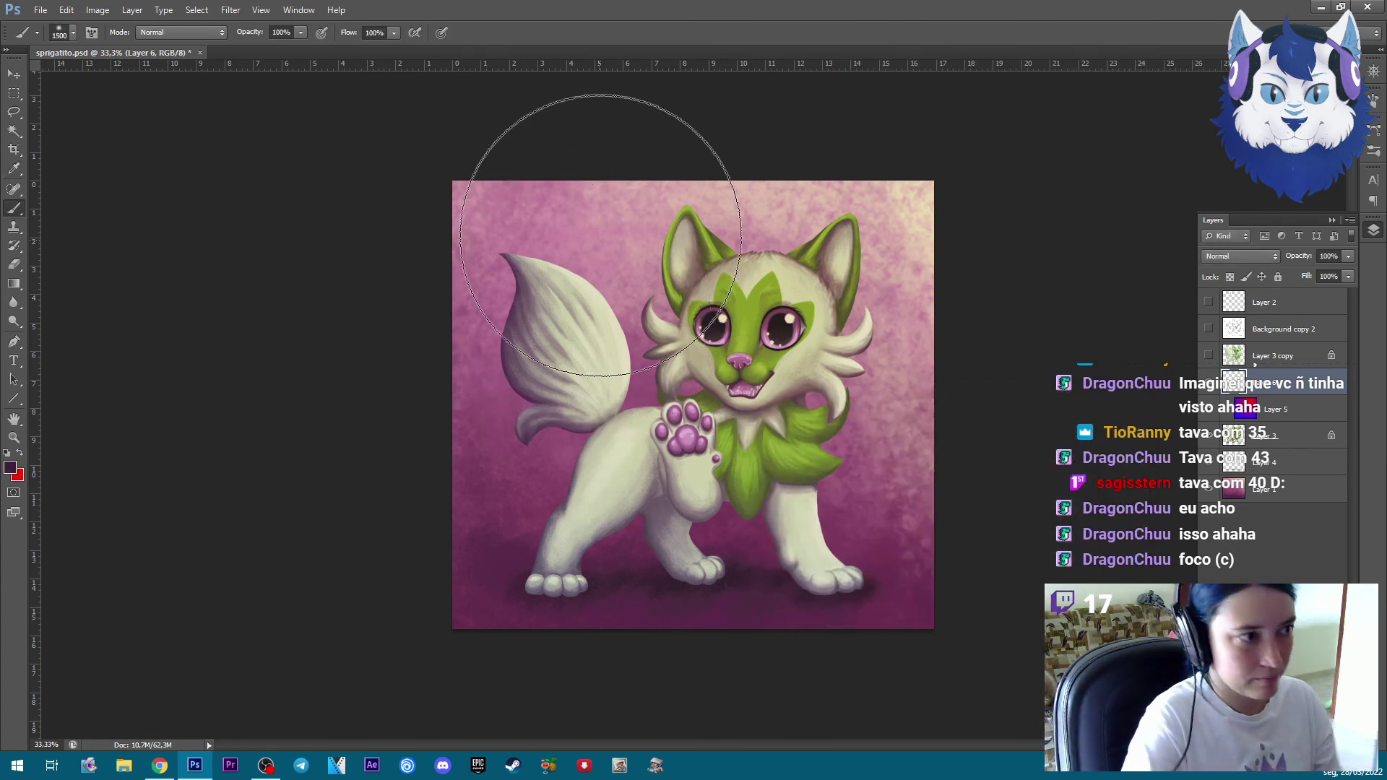
Paint dark purple over the cat's body, legs and tail on Layer 6
left_click_drag(557, 274, 1055, 517)
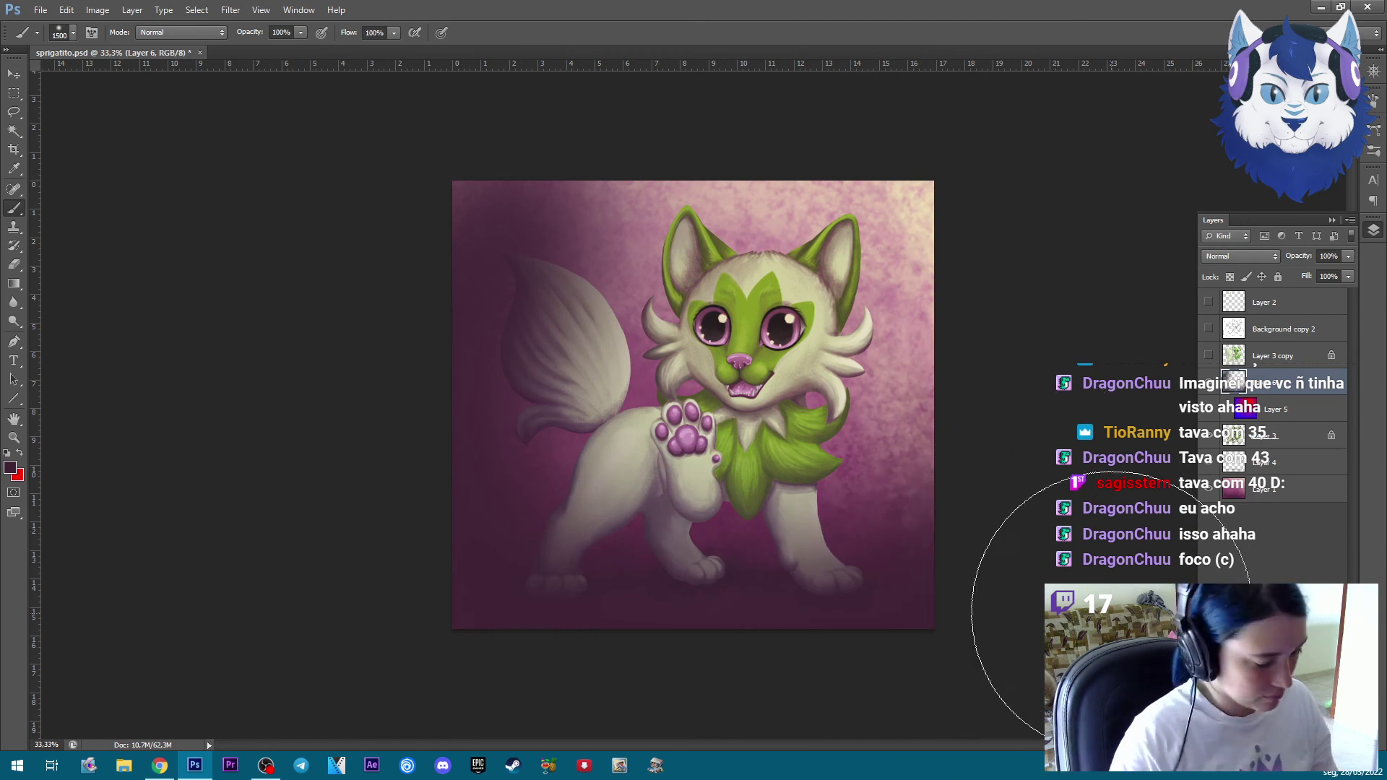
key("ctrl+z")
left_click_drag(1296, 420, 1312, 390)
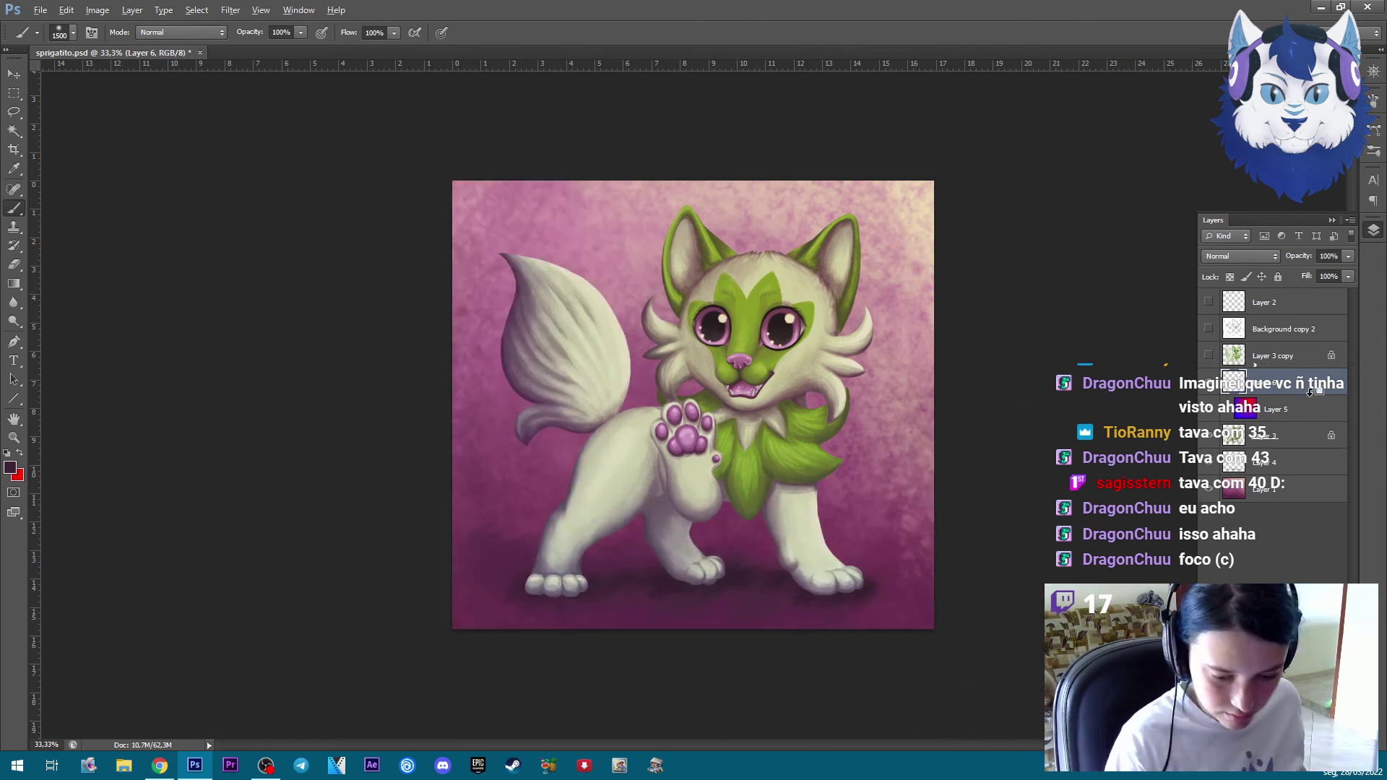
left_click_drag(571, 304, 1052, 391)
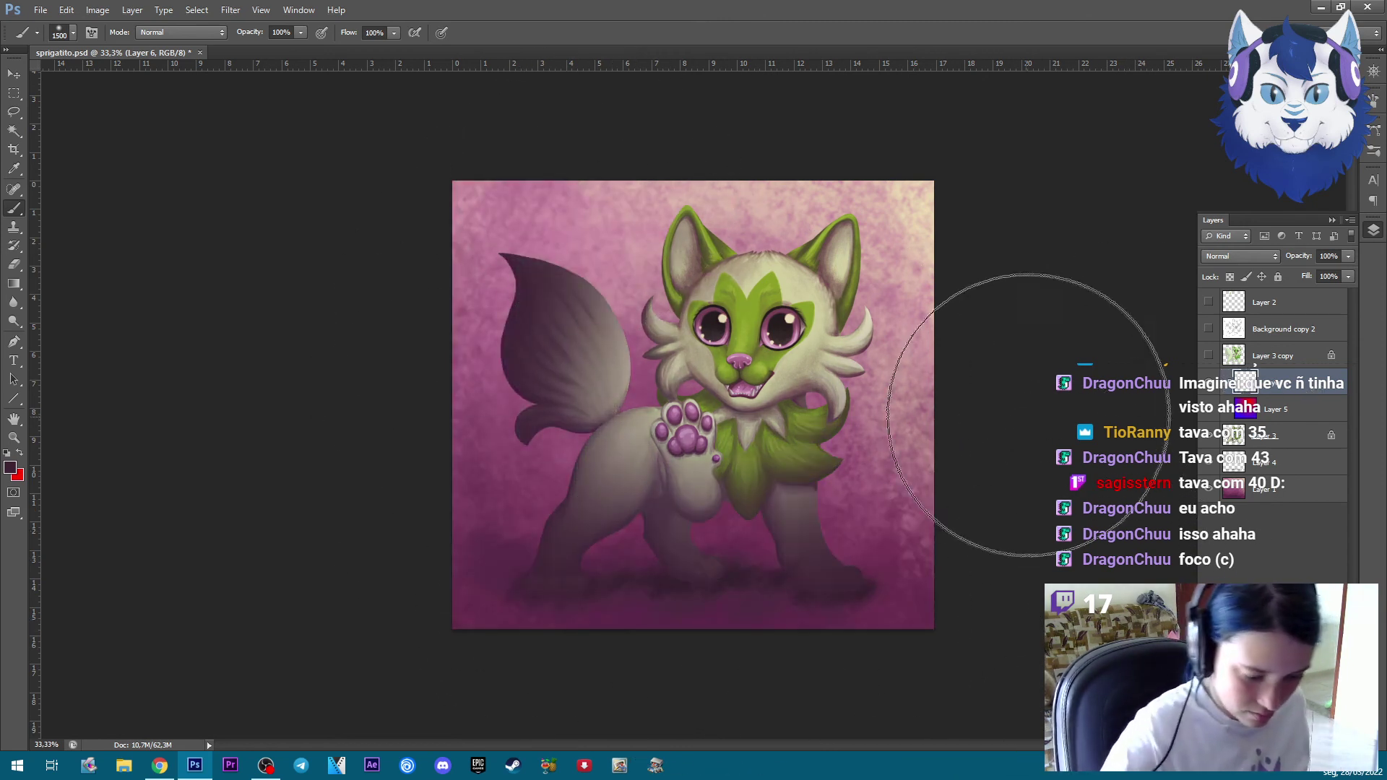
left_click(10, 467)
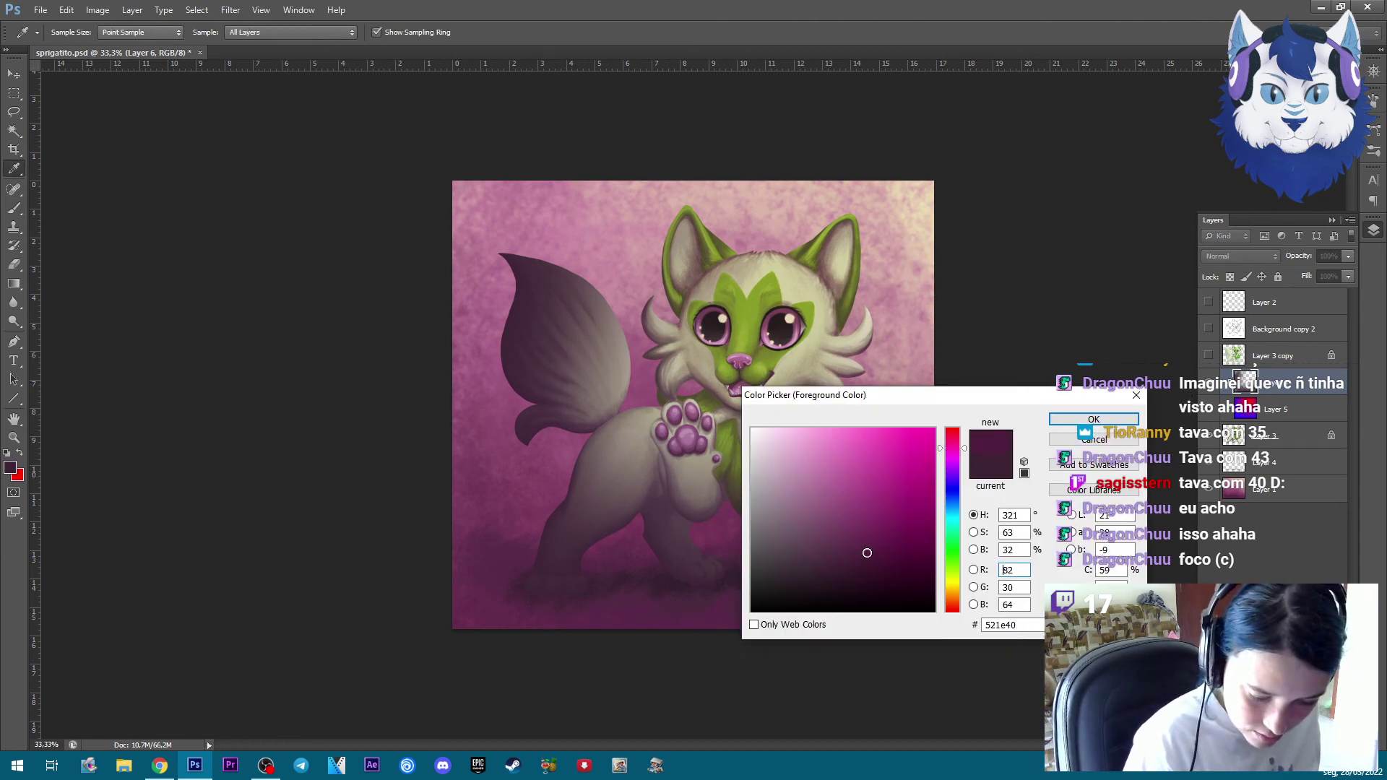
left_click(1066, 423)
key("ctrl+z")
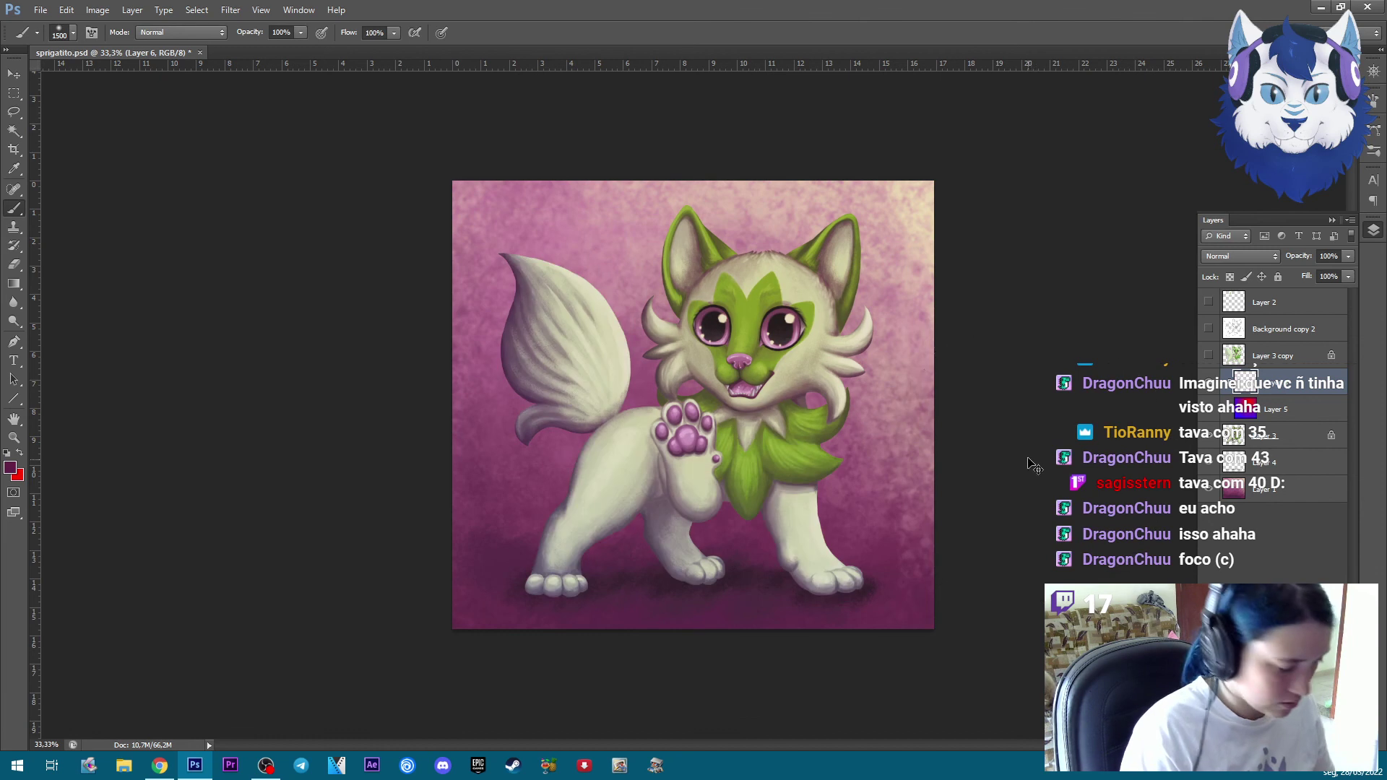
left_click_drag(445, 521, 1053, 409)
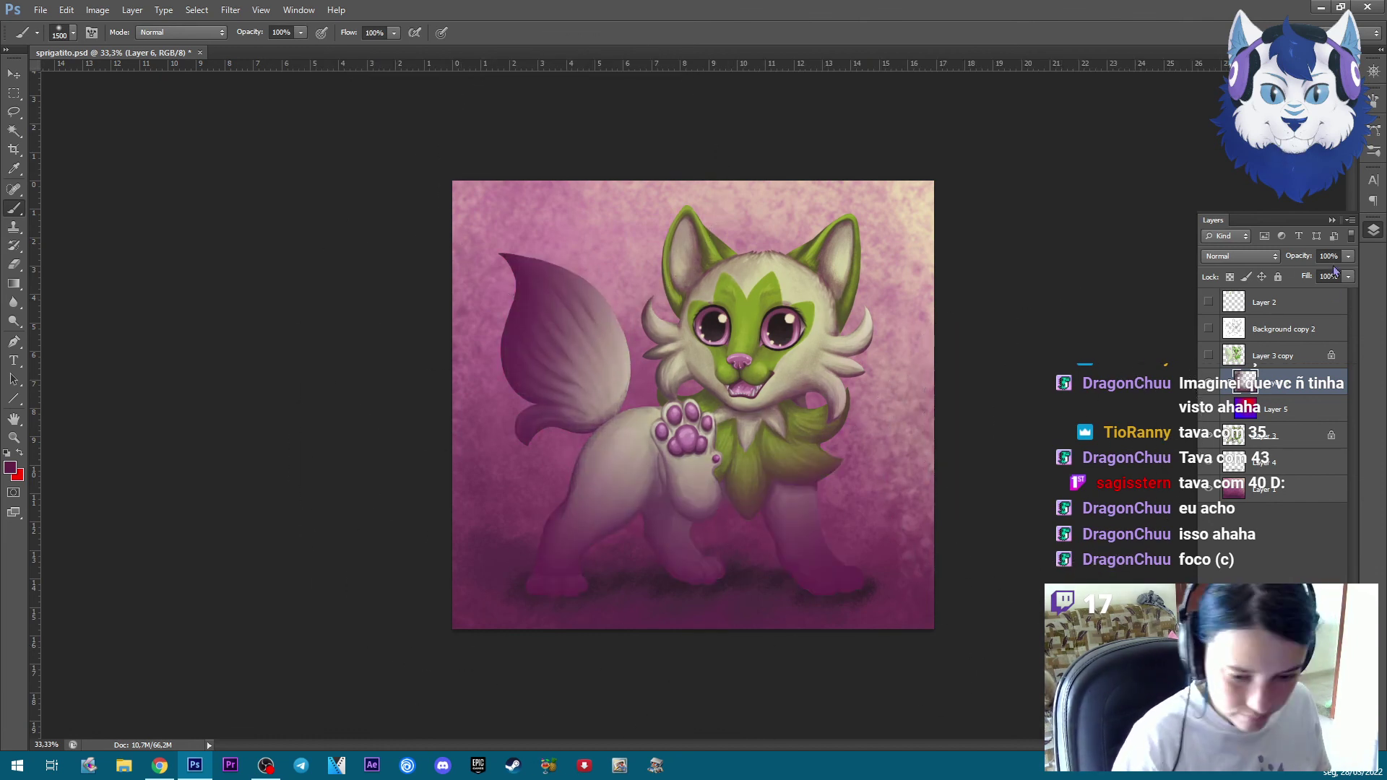
Set the shading layer's blend mode to Overlay
left_click(1239, 256)
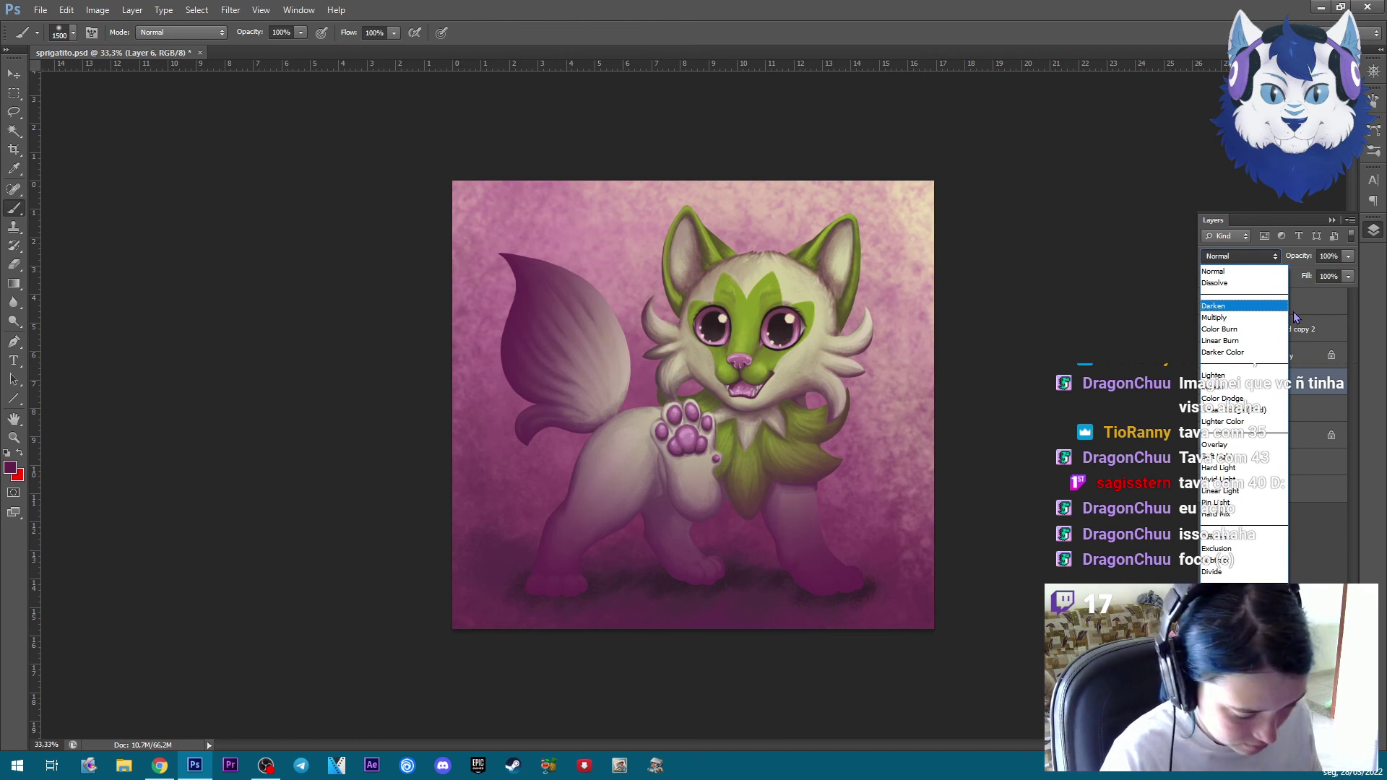
left_click(1232, 318)
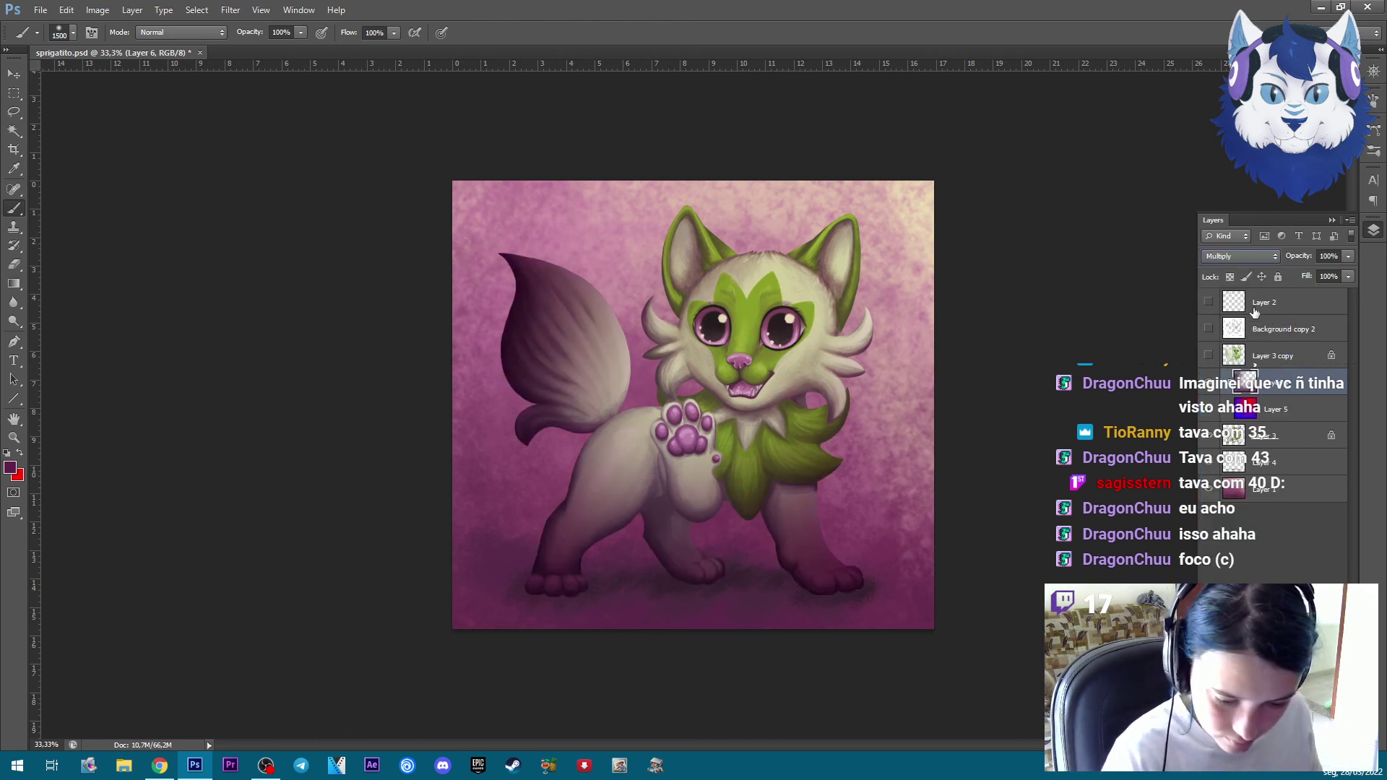
left_click(1239, 256)
left_click(1237, 438)
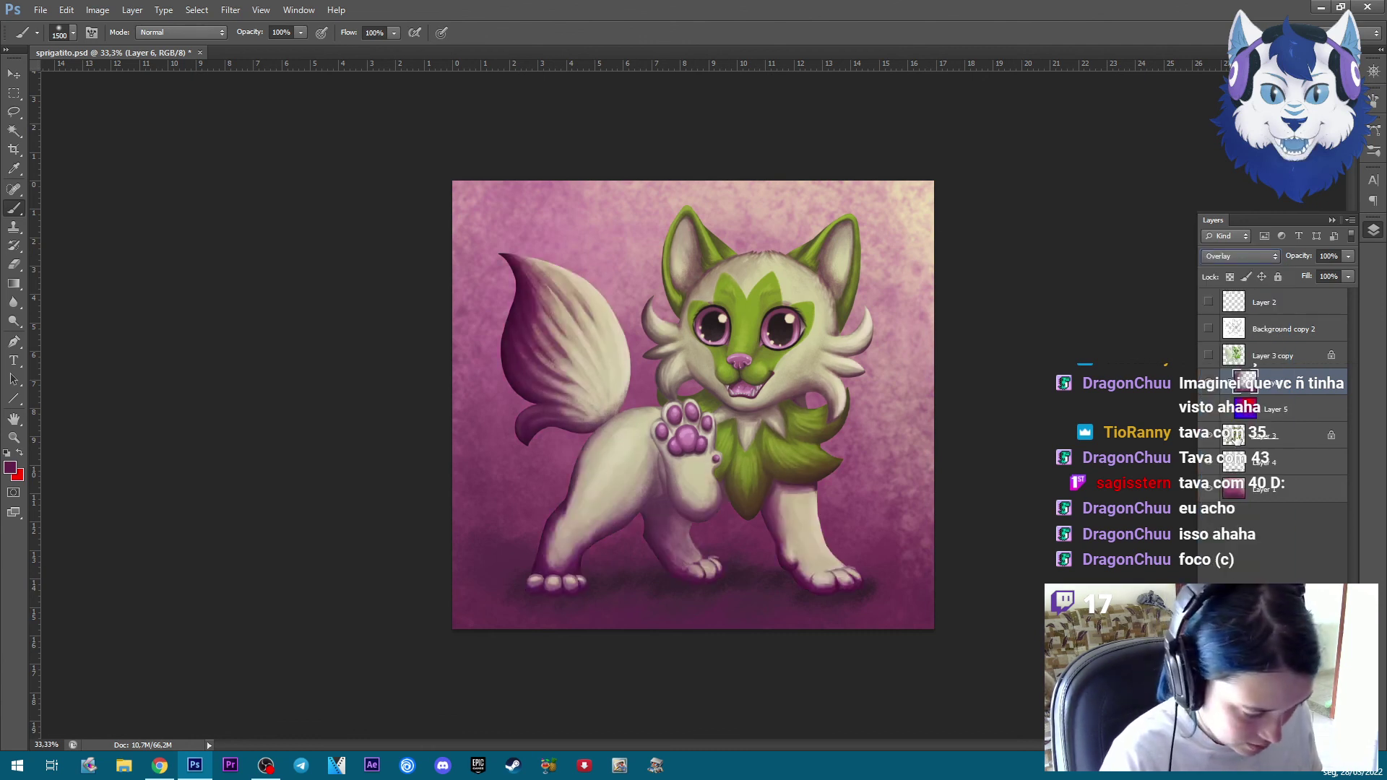
Lower the shading layer's opacity to about 9% and add empty Layer 7
left_click(1348, 255)
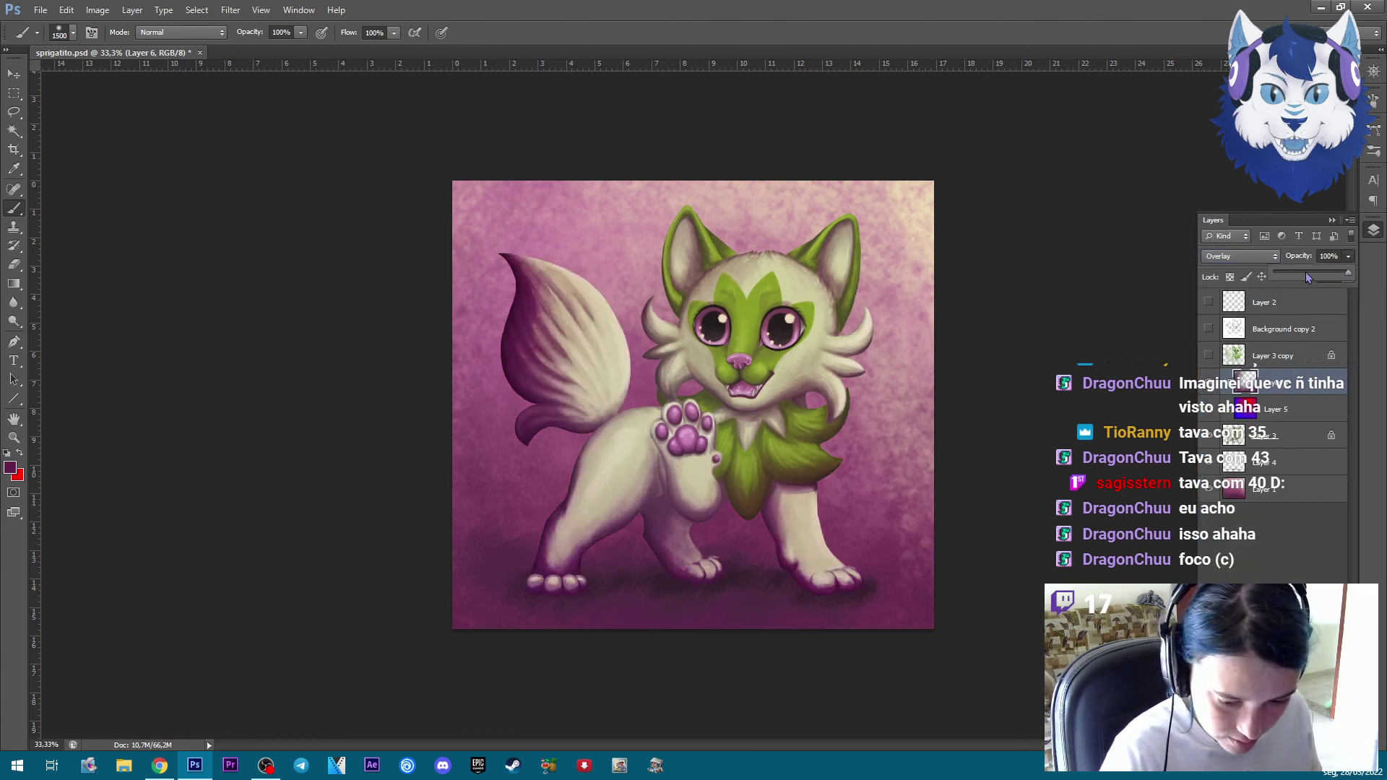
left_click_drag(1349, 273, 1303, 277)
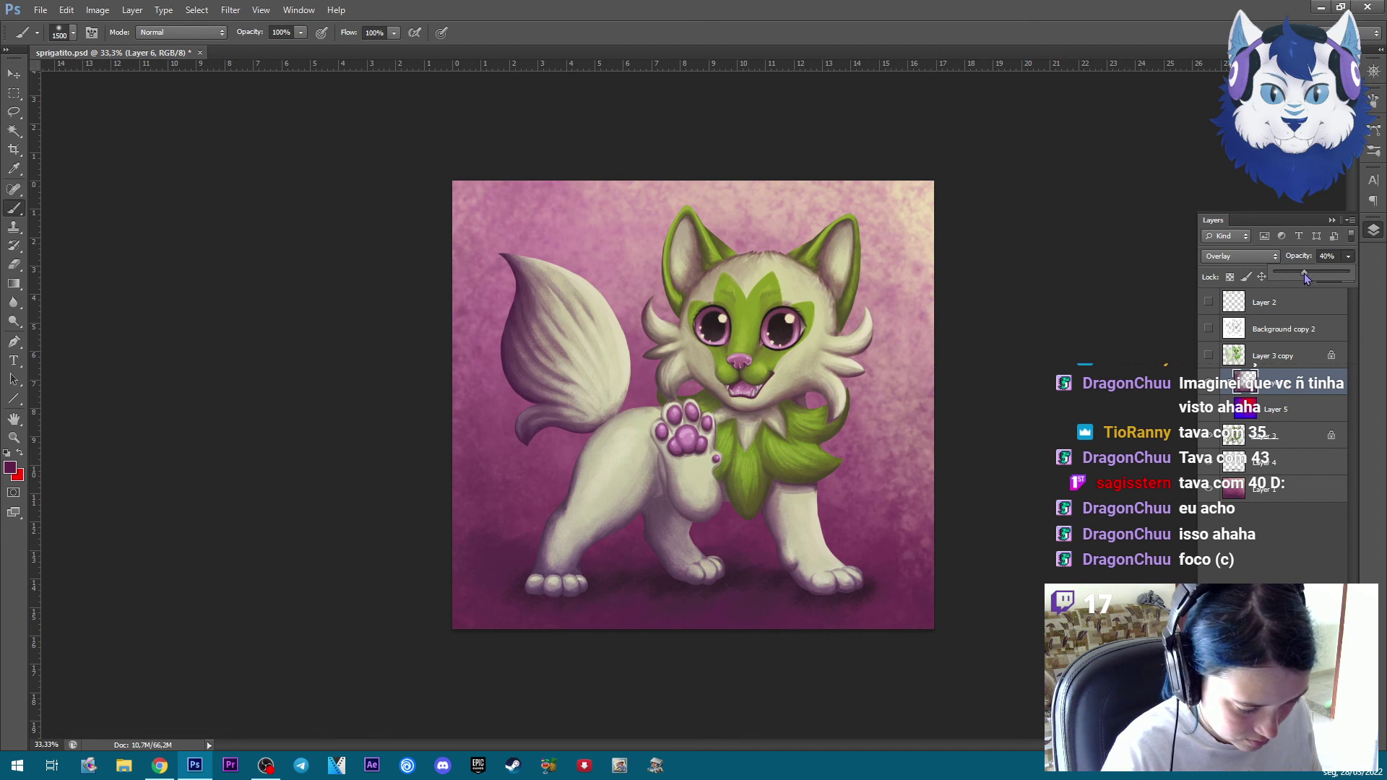
left_click_drag(1297, 275, 1295, 275)
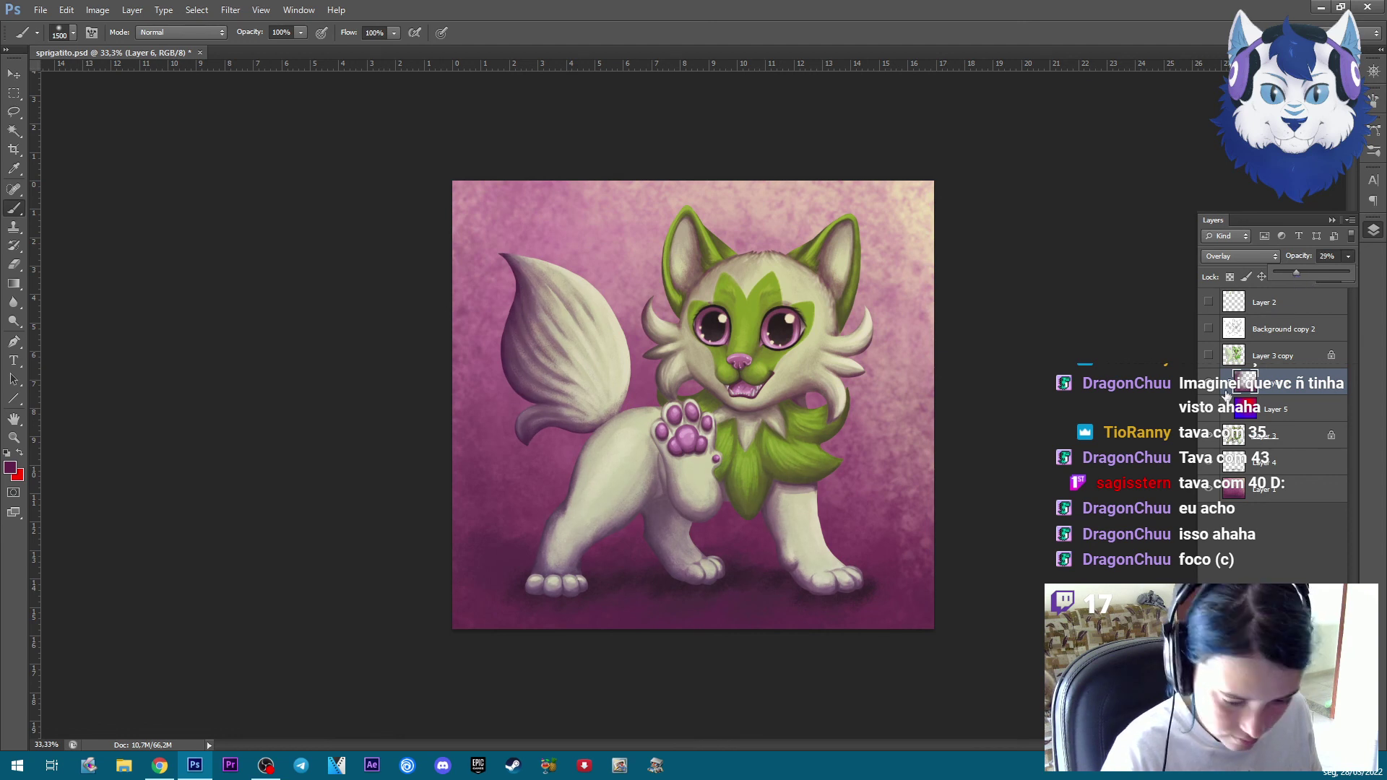
key("ctrl+z")
key("ctrl+z")
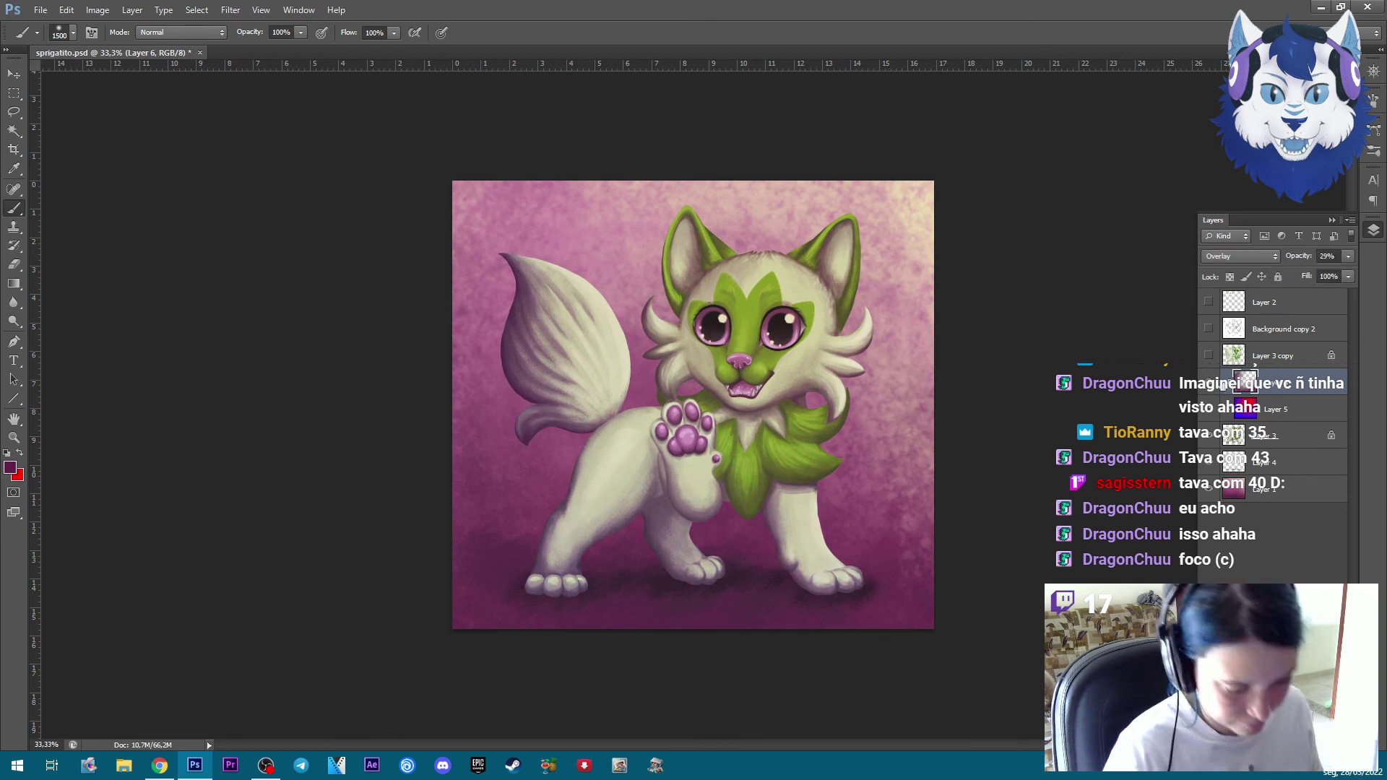
left_click(1348, 257)
left_click_drag(1295, 276, 1286, 281)
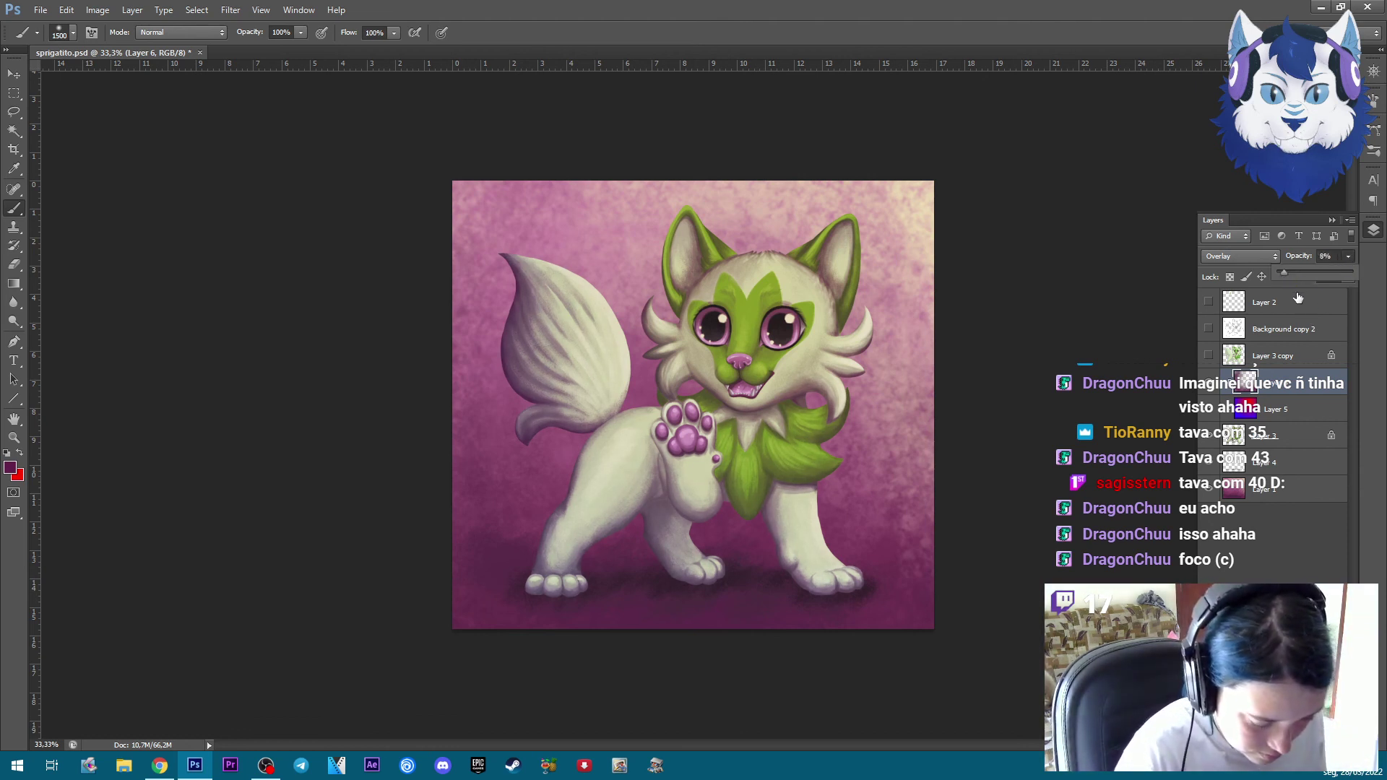
left_click(1331, 737)
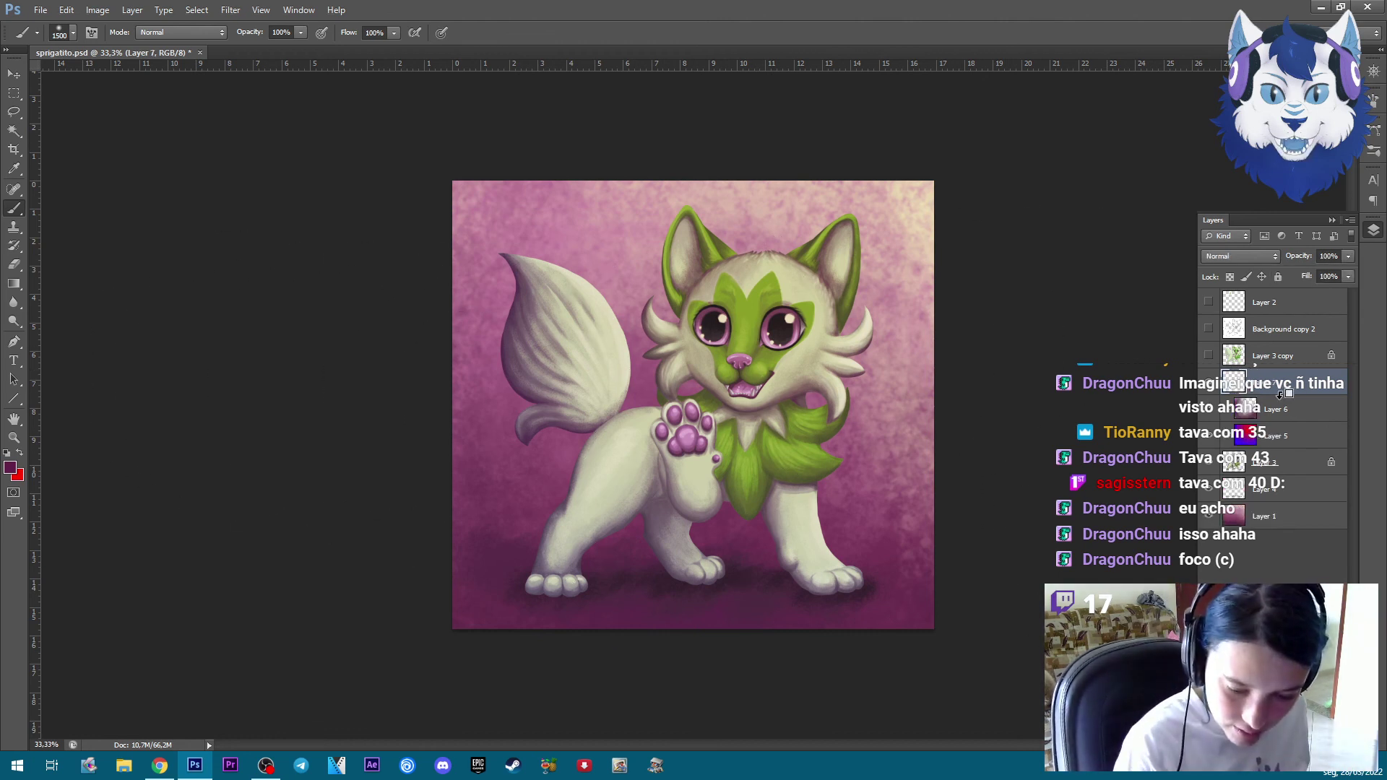
Shrink the brush to 800 px and choose a darker purple
right_click(624, 361)
left_click_drag(763, 400, 752, 399)
left_click(1007, 238)
key("bracketleft")
key("bracketleft")
key("bracketleft")
left_click(11, 468)
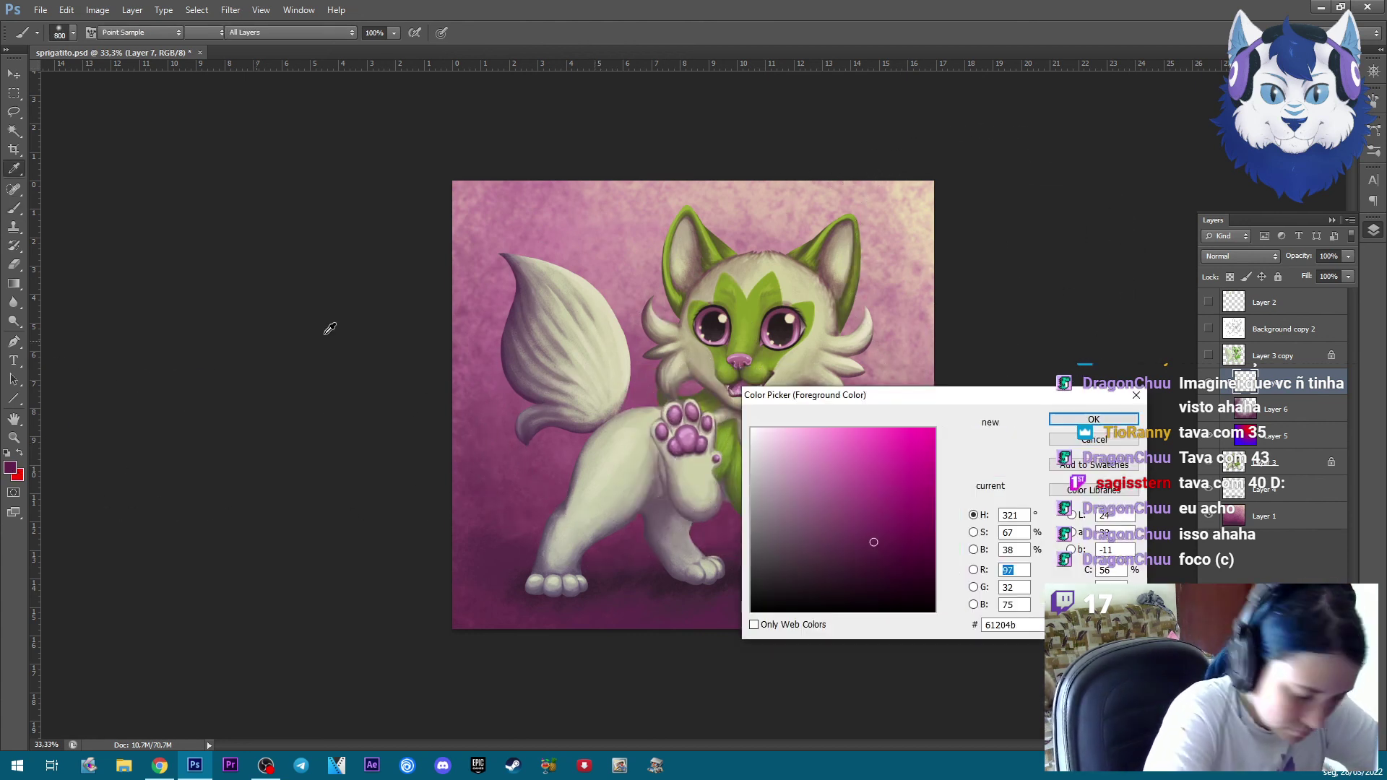
left_click(625, 571)
key("Return")
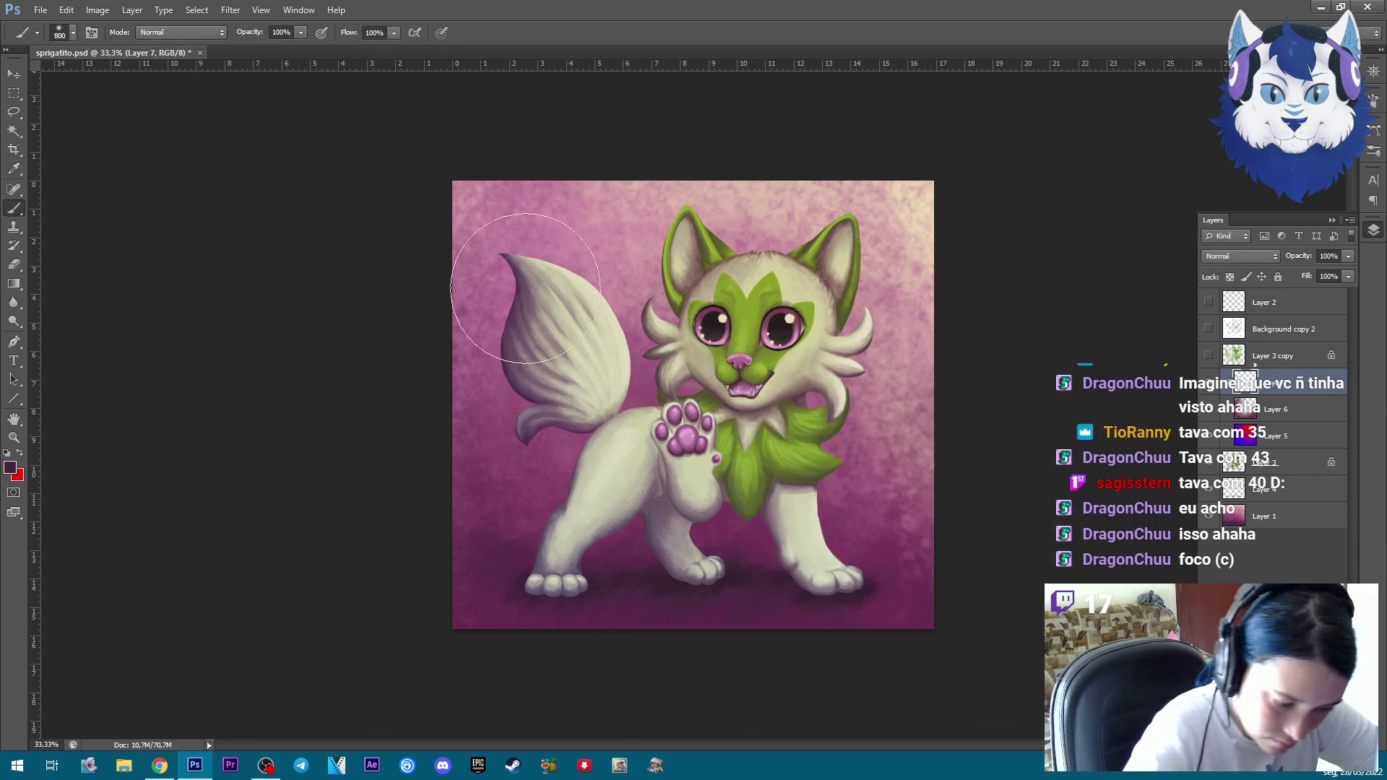
Paint shading along the tail edge and lower body on a Multiply layer at about 10%
mouse_move(494, 254)
left_mouse_down()
mouse_move(465, 458)
mouse_move(639, 616)
mouse_move(888, 610)
left_mouse_up()
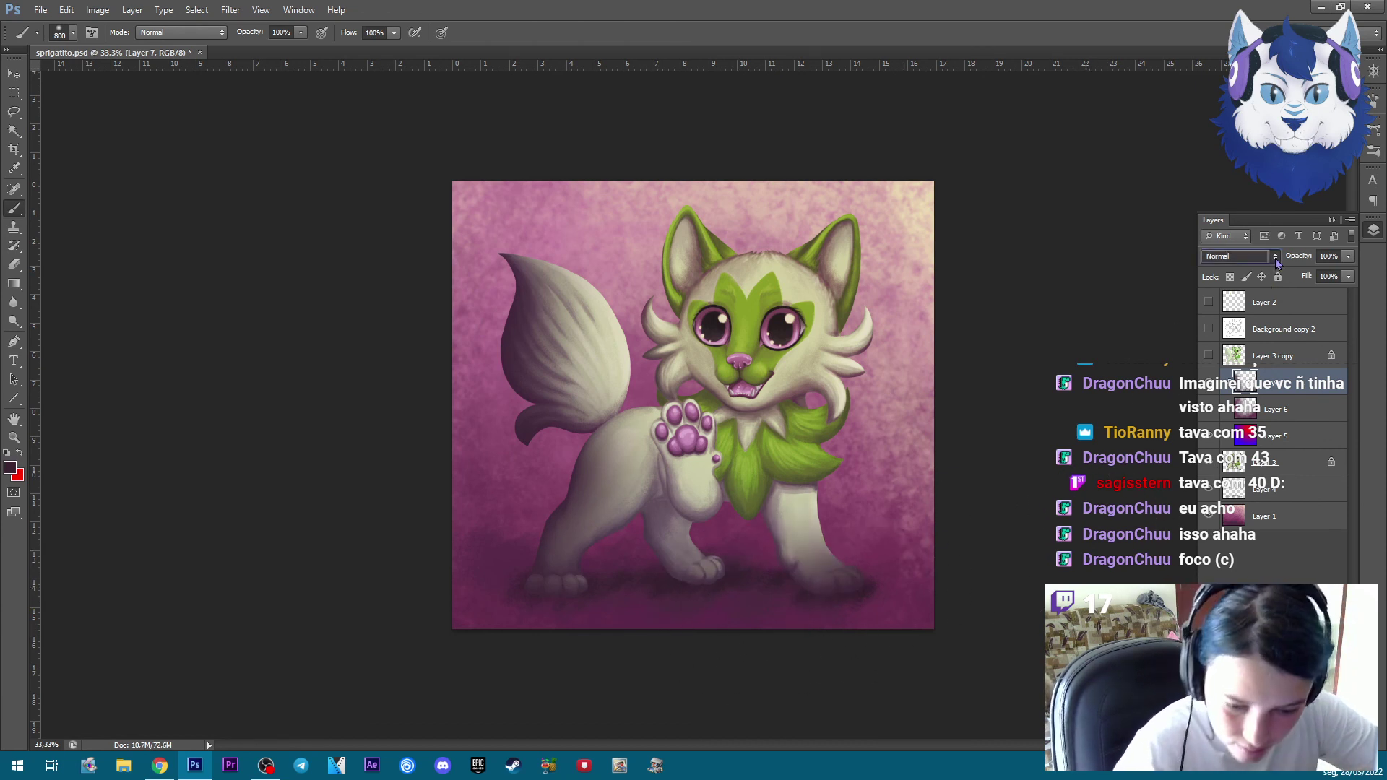
left_click(1239, 256)
left_click(1239, 322)
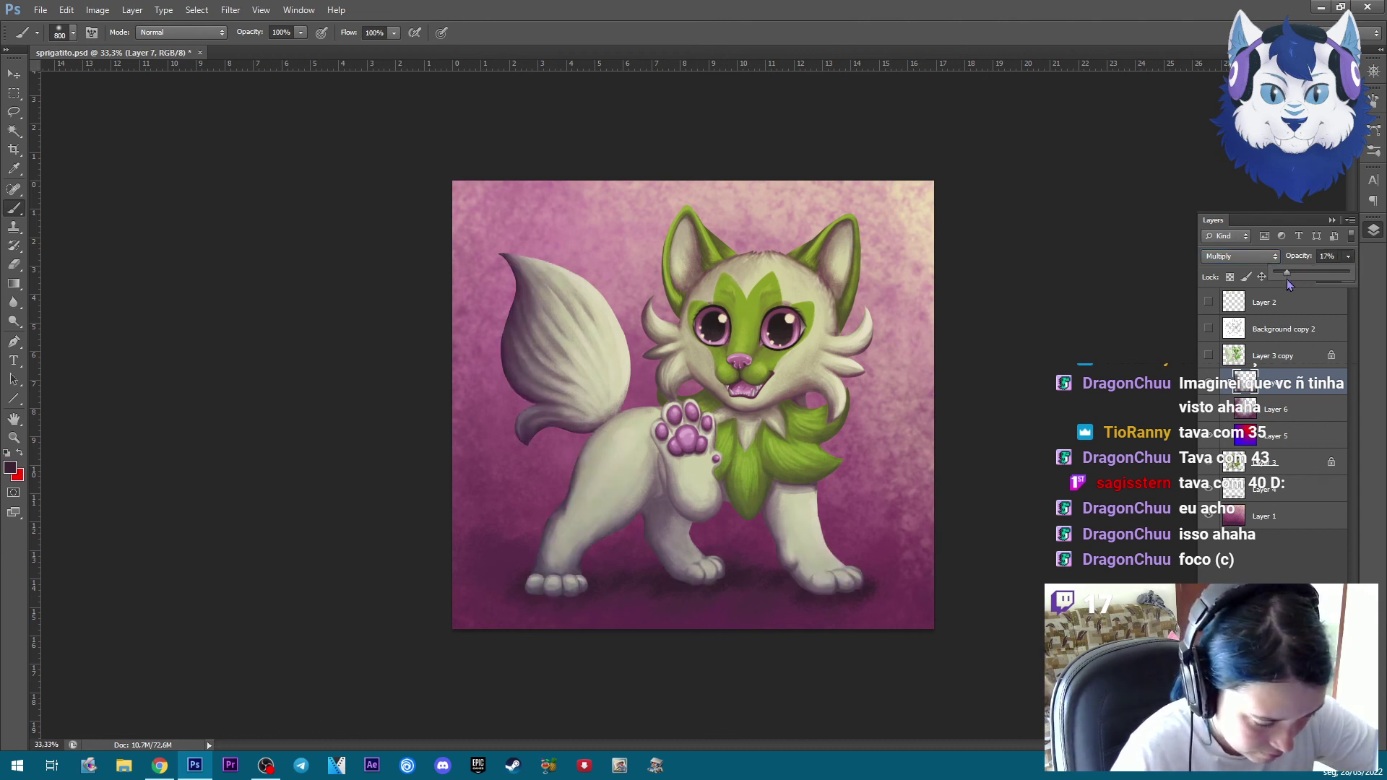
left_click_drag(1285, 280, 1281, 280)
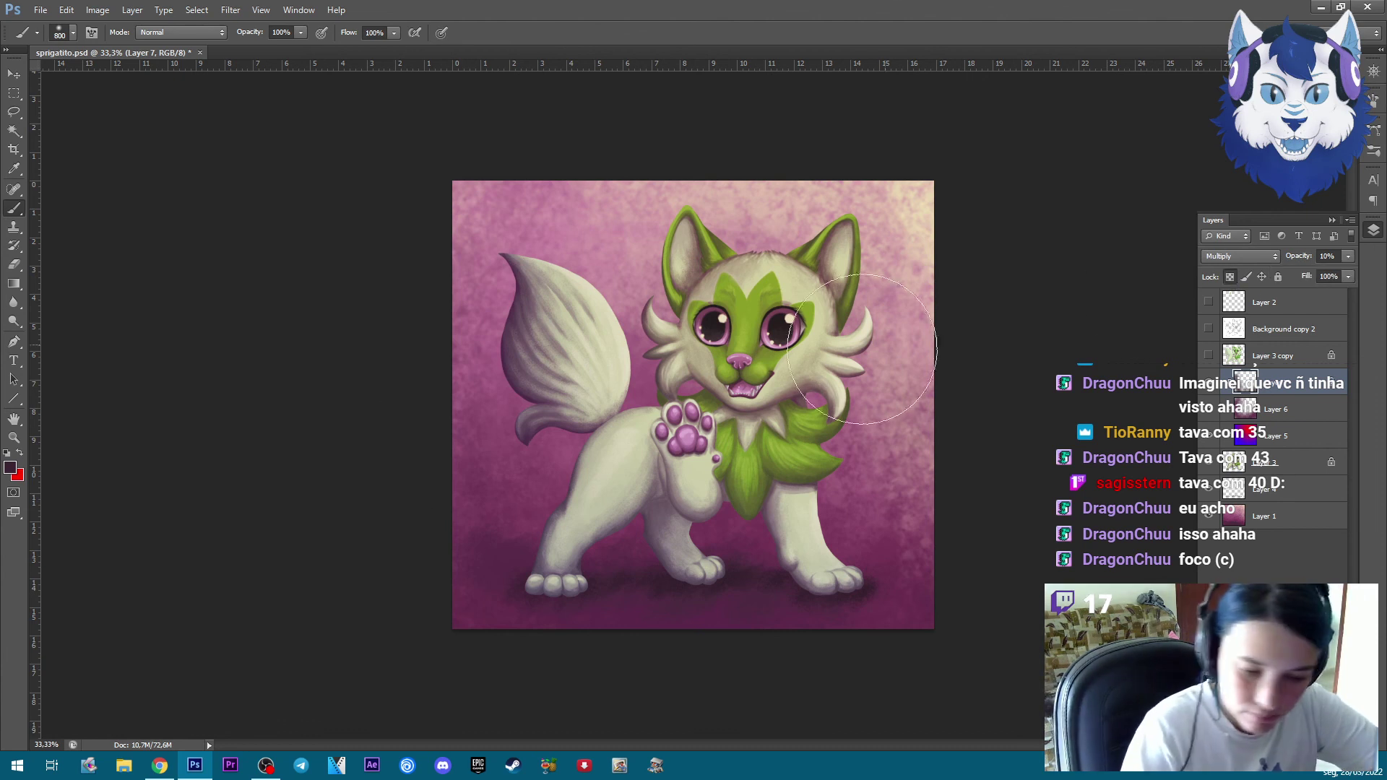
Pick a refined dark purple shadow colour with the Color Picker
key("i")
left_click(845, 547)
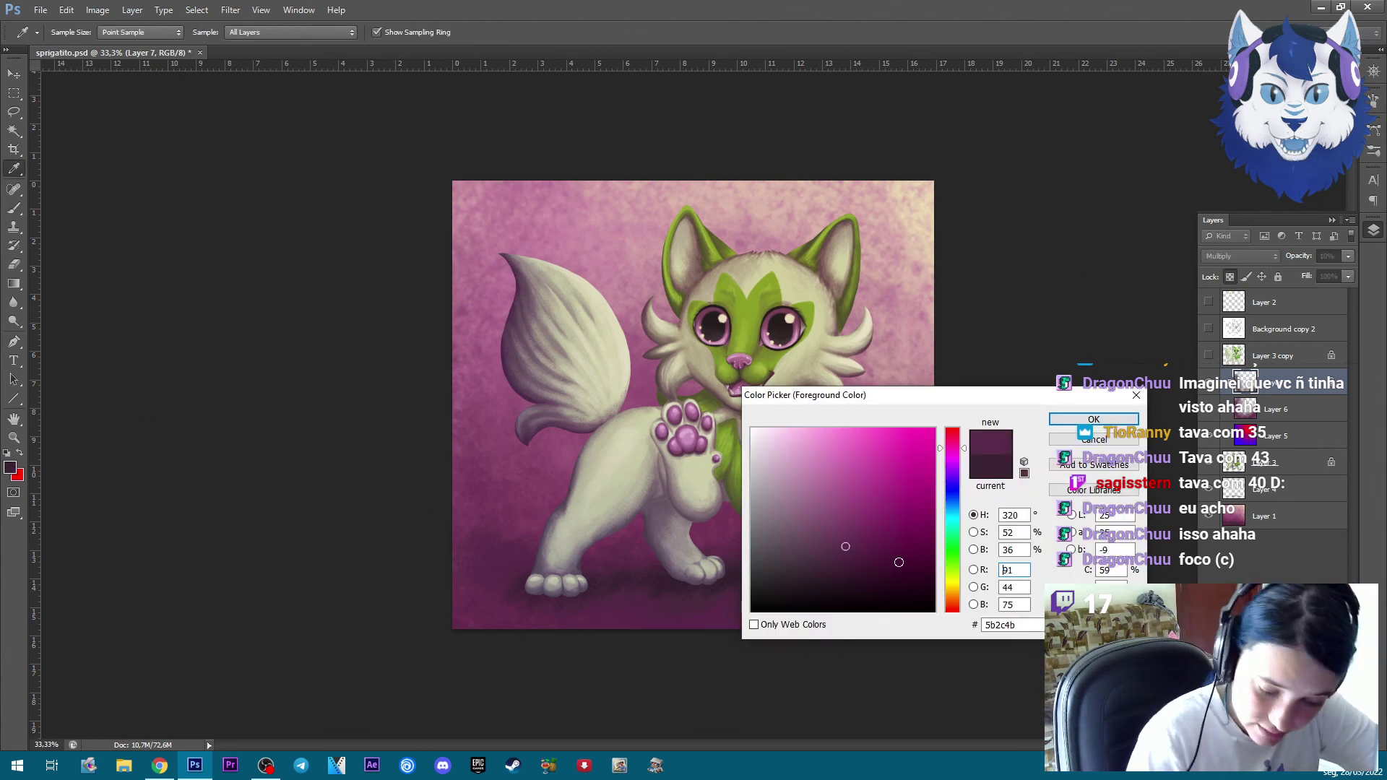
left_click(876, 552)
left_click(1093, 419)
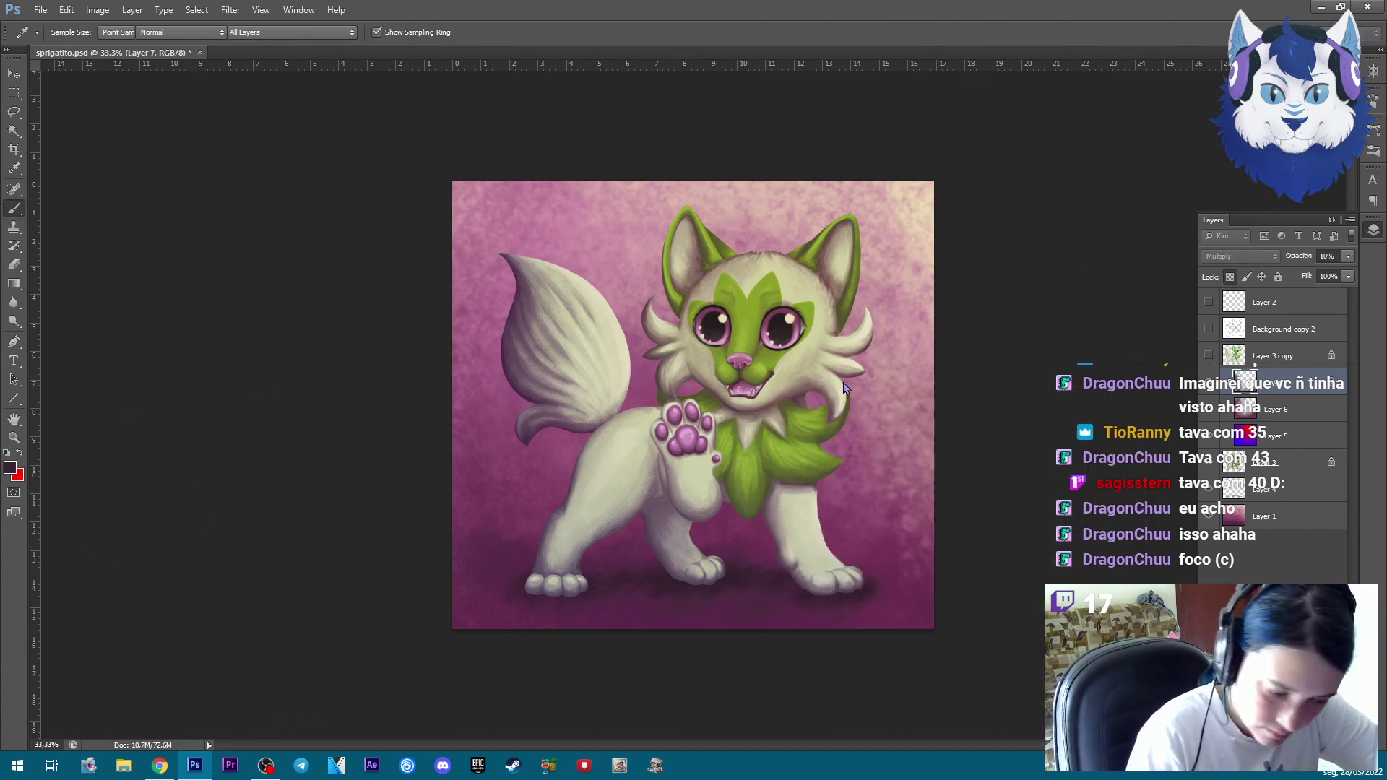
key("b")
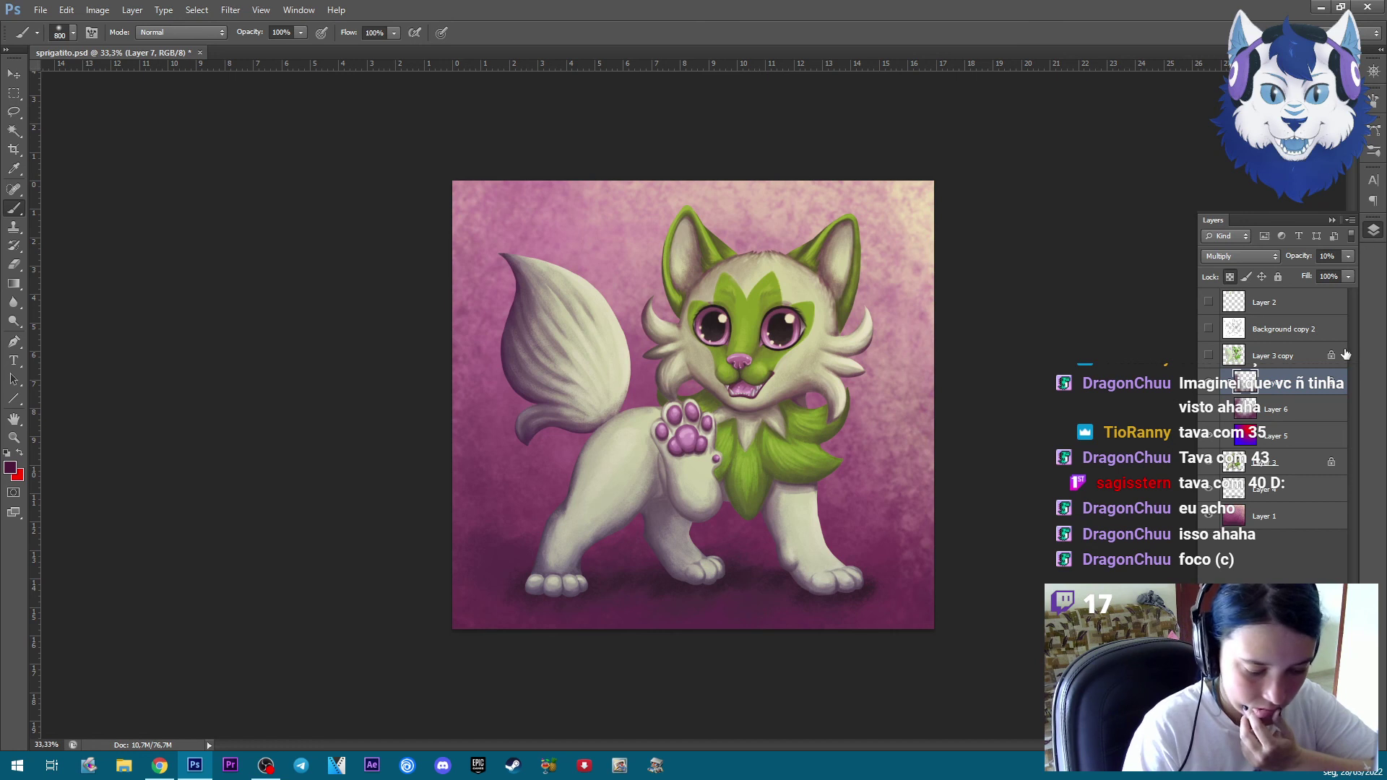
key("i")
left_click(10, 467)
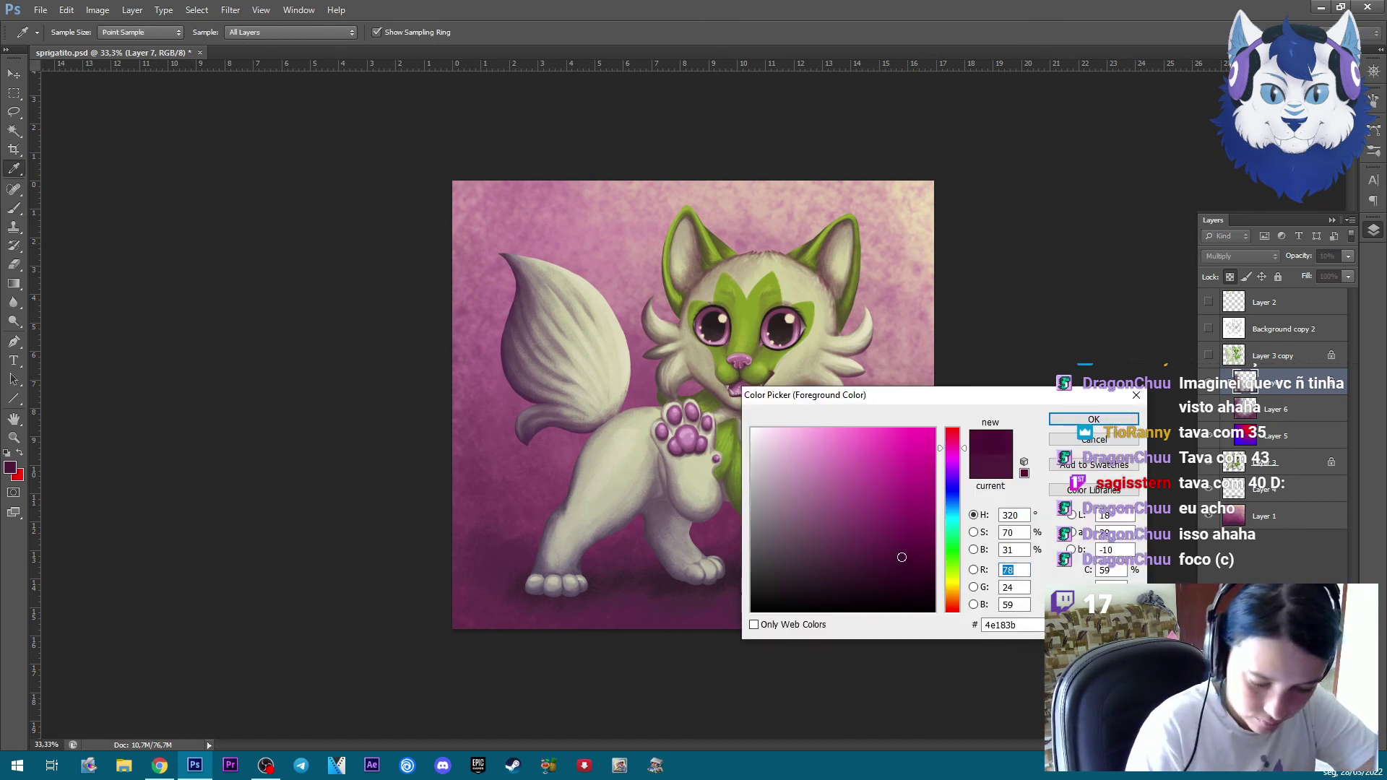
left_click(1073, 426)
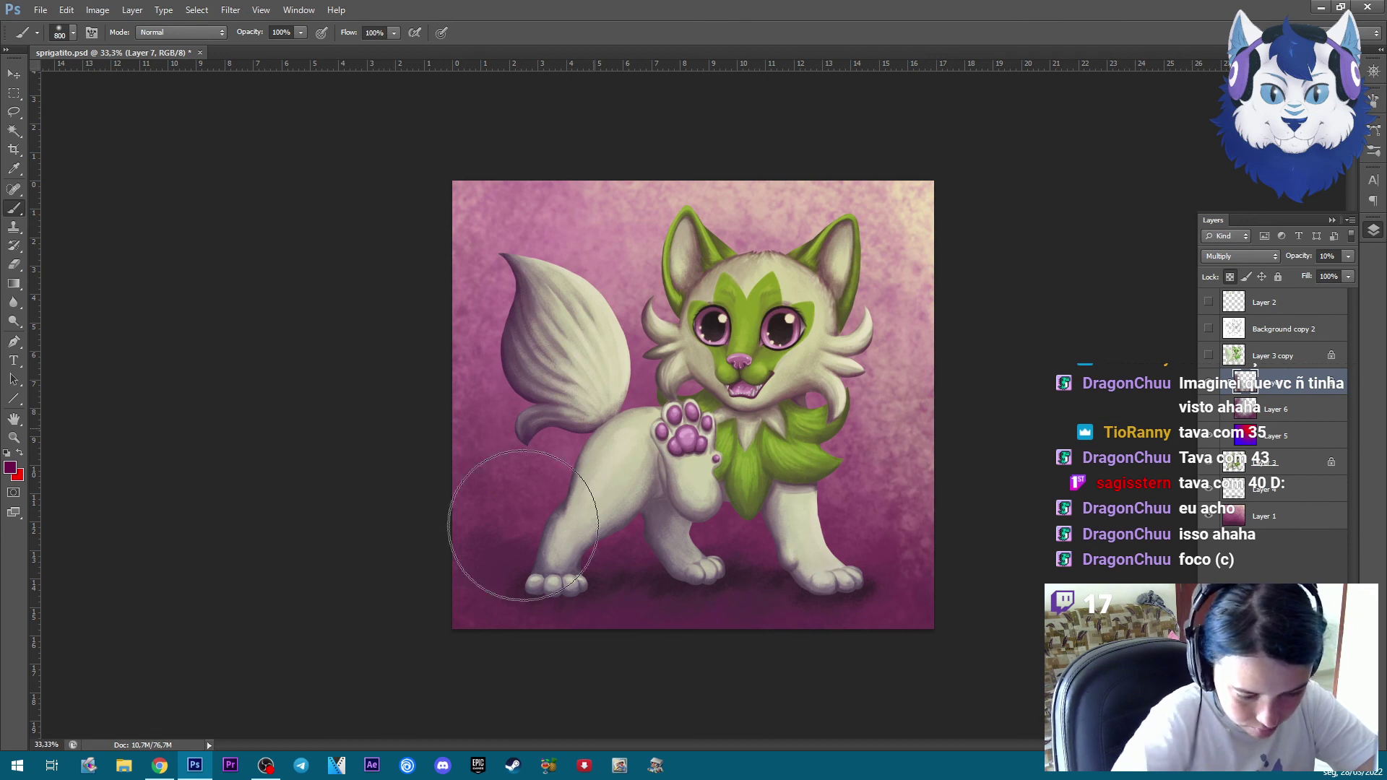
Set the shadow layer's opacity to about 17% and add a new empty layer
left_click(1348, 257)
left_click_drag(1311, 272, 1292, 285)
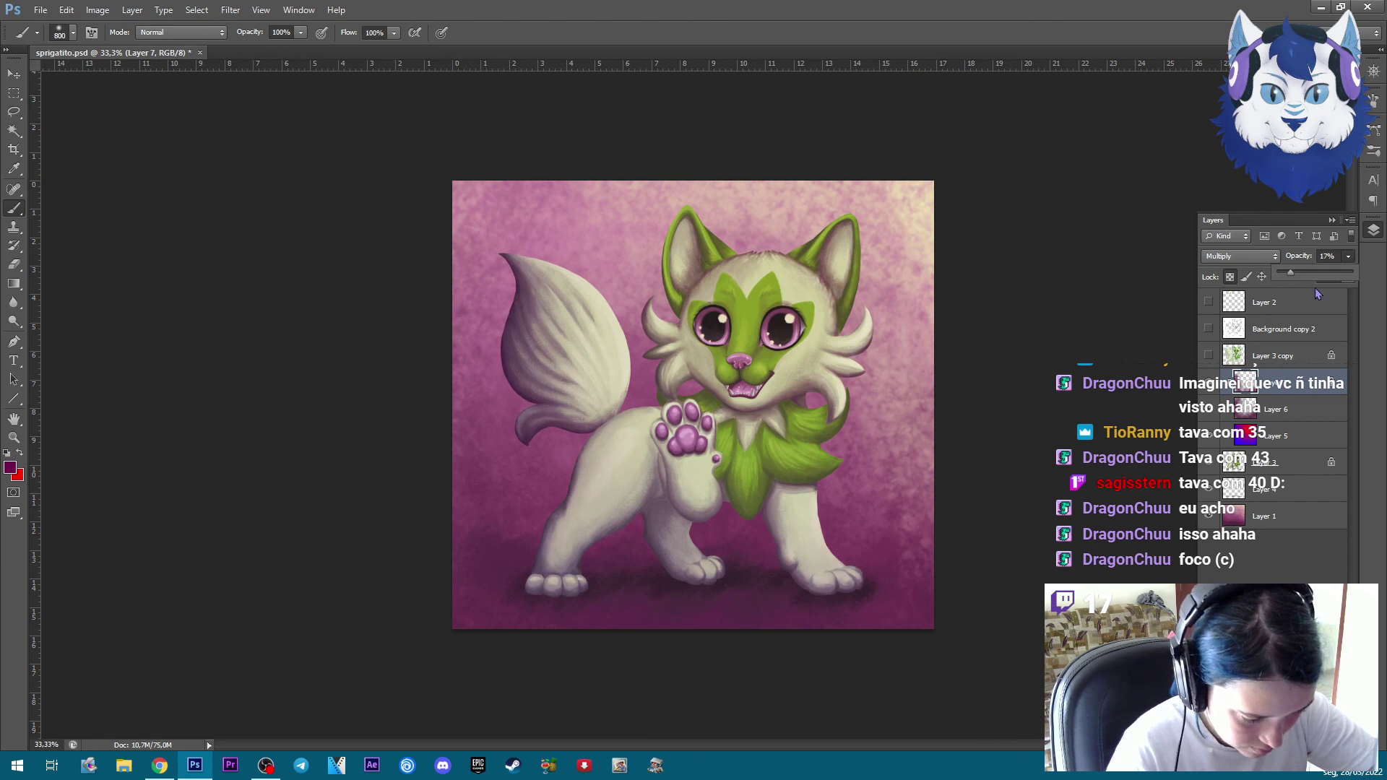
key("ctrl+shift+alt+n")
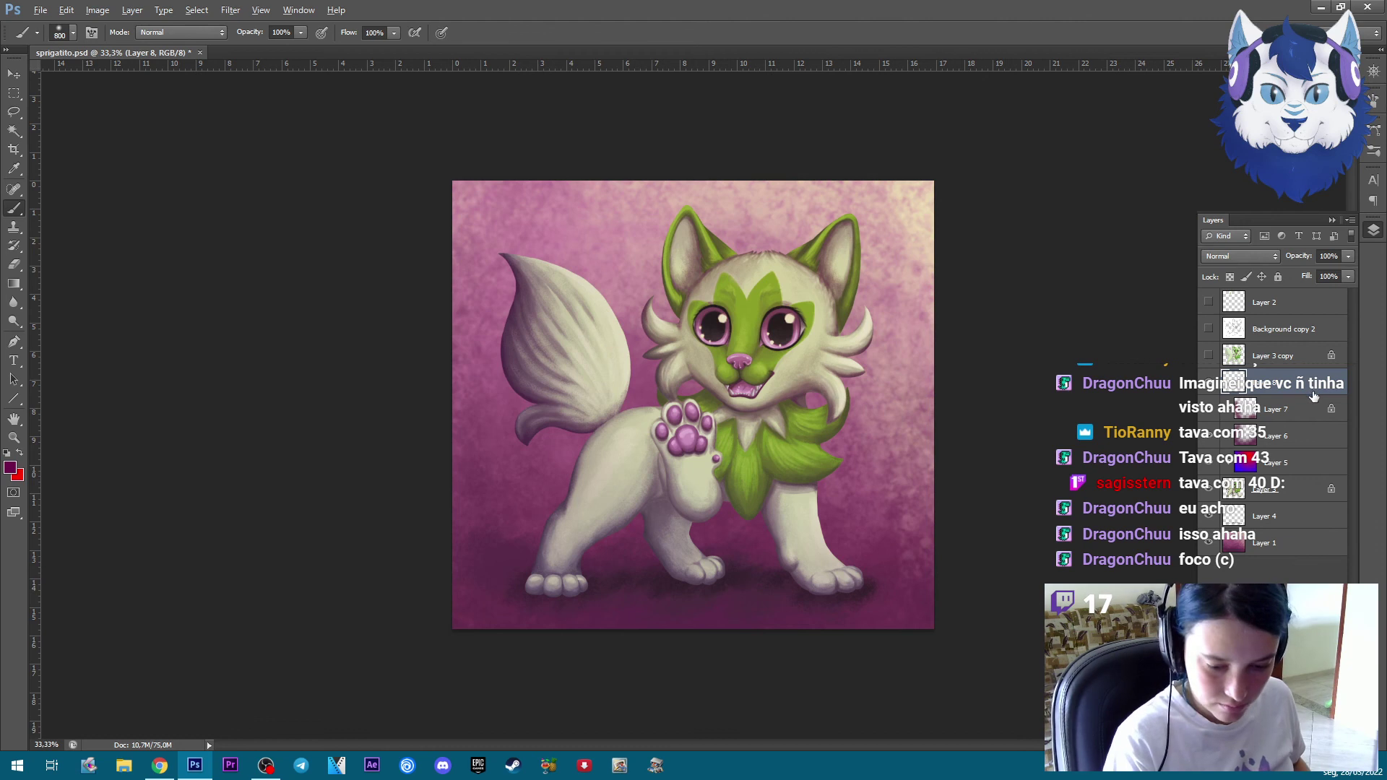
Set the foreground colour to a fully saturated bright yellow
left_click(10, 467)
left_click(955, 580)
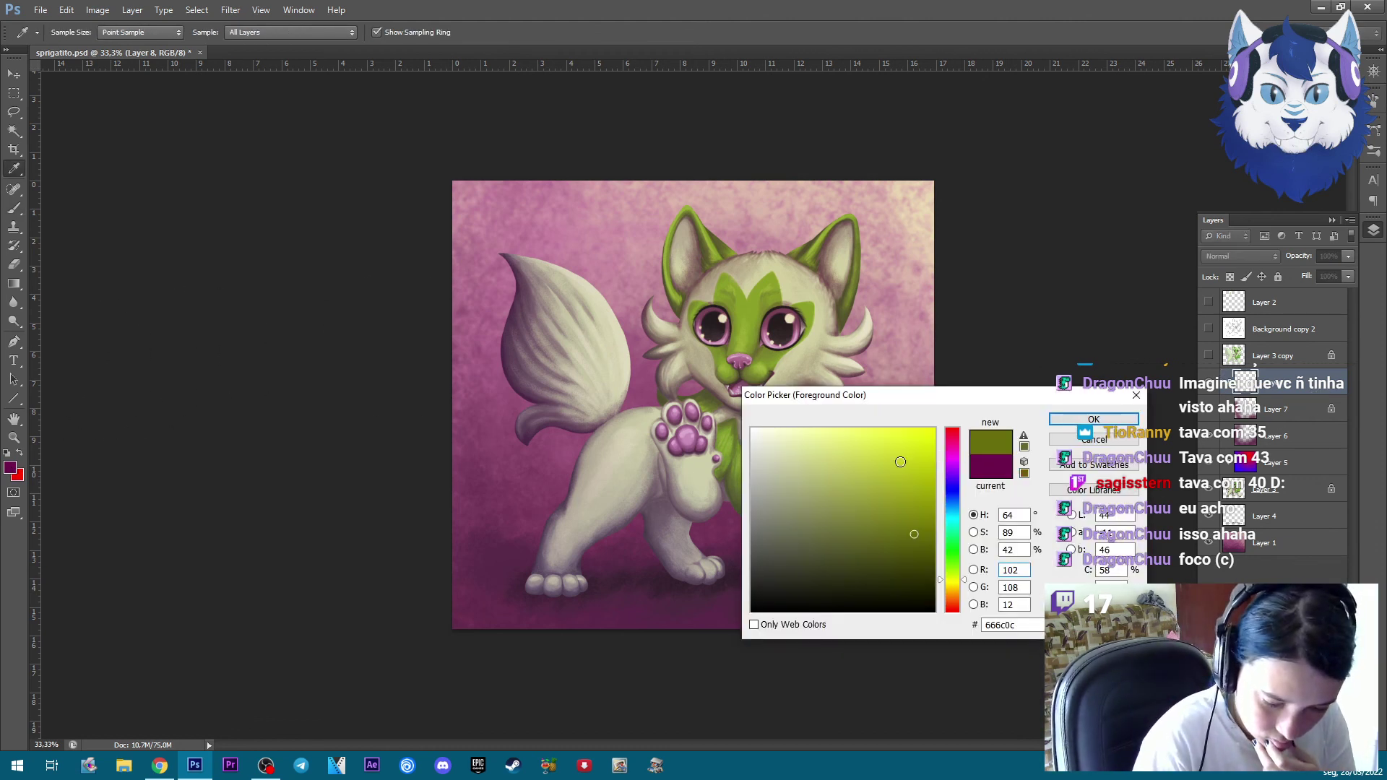
left_click_drag(900, 461, 937, 427)
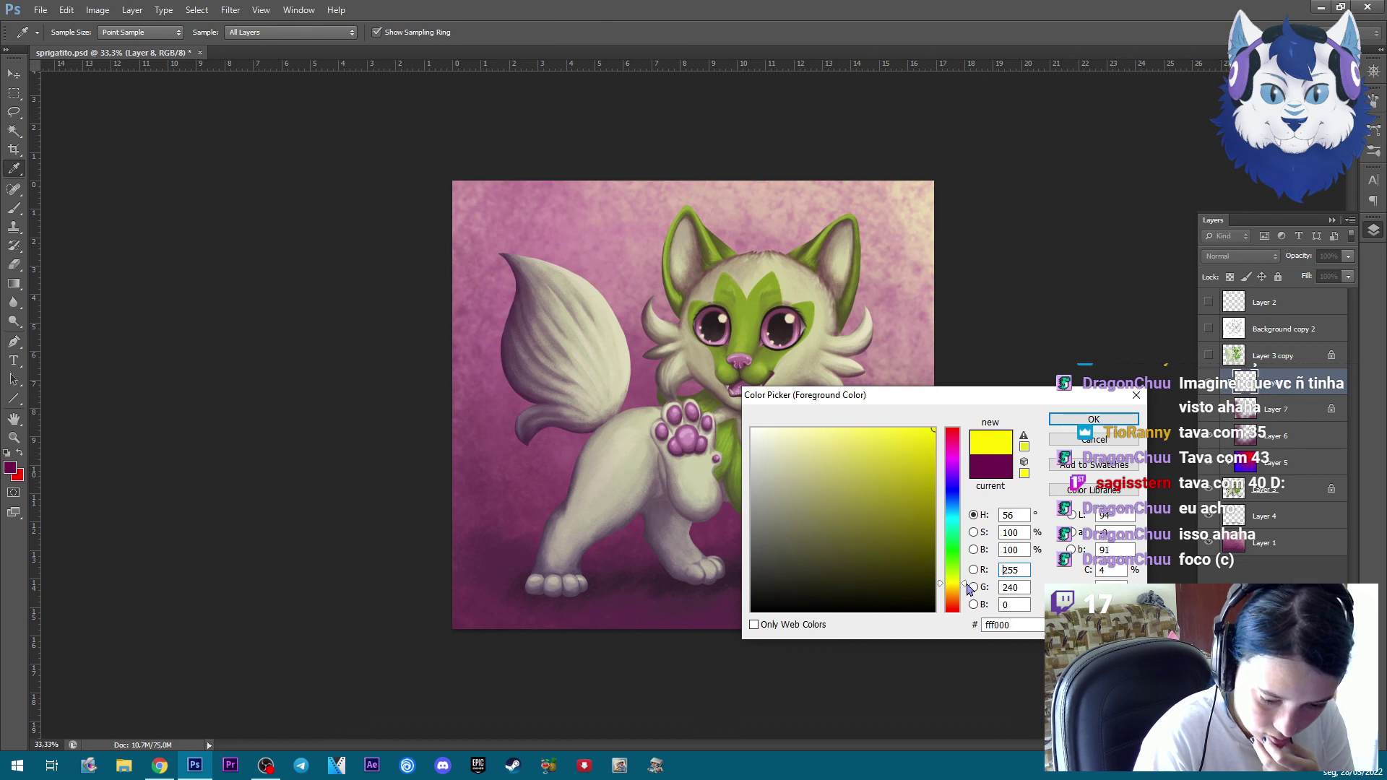
left_click(1095, 420)
key("b")
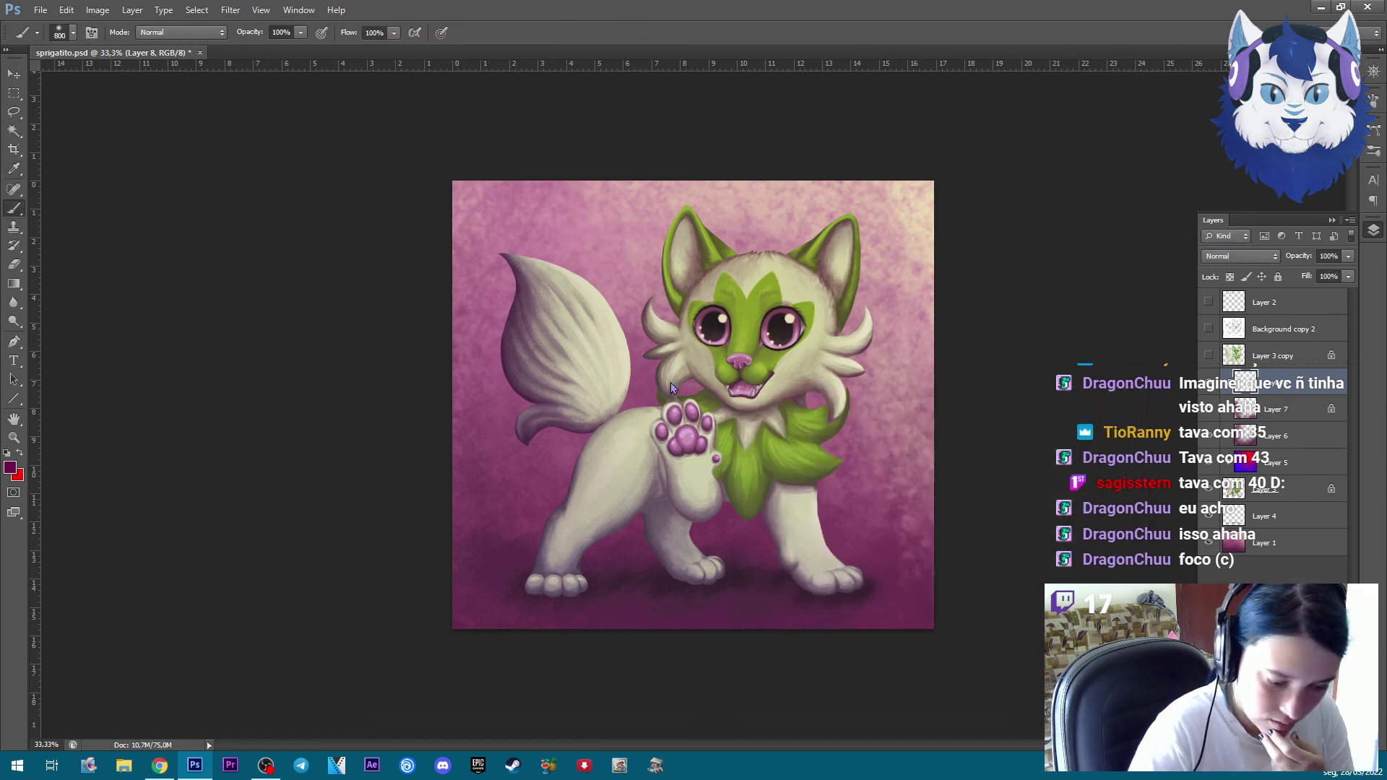
Paint yellow light on the lower tail with a smaller brush
key("bracketleft")
key("bracketleft")
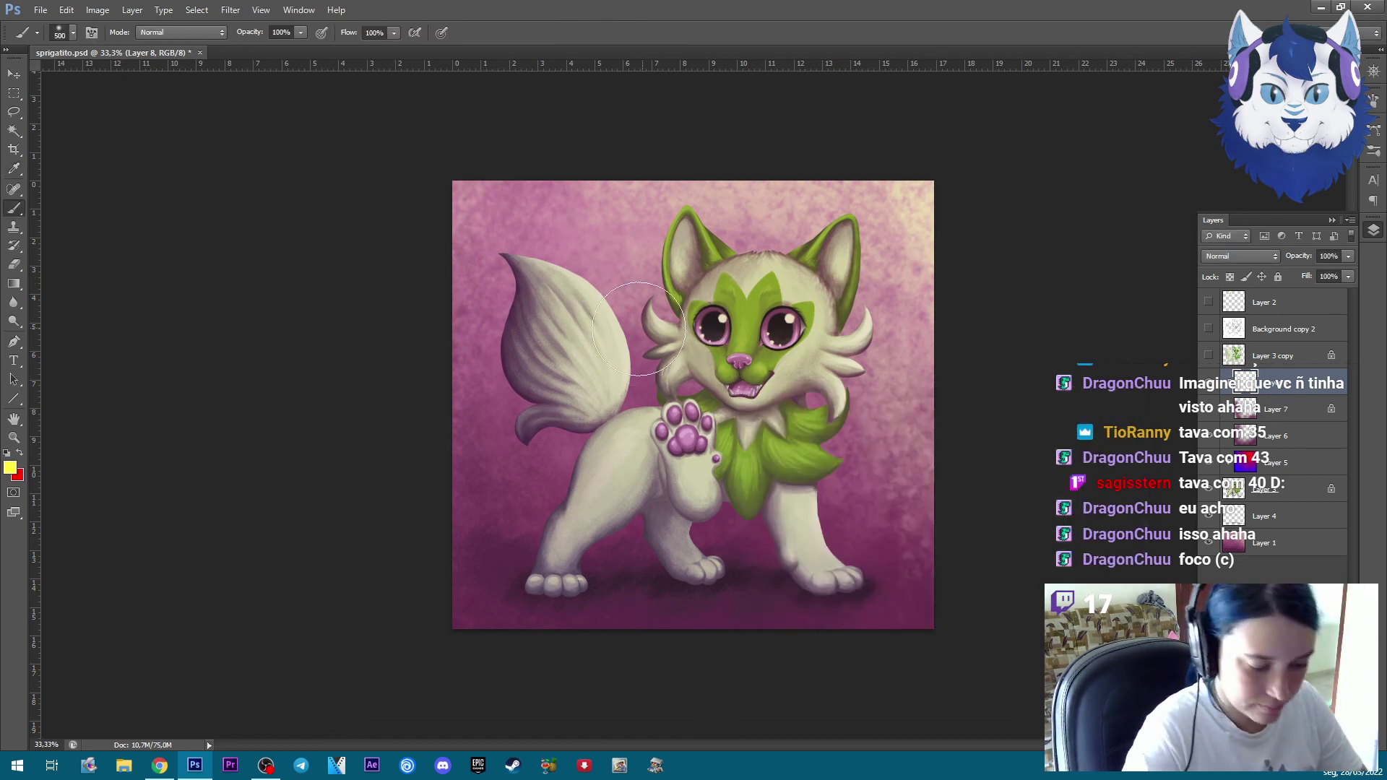
key("bracketleft")
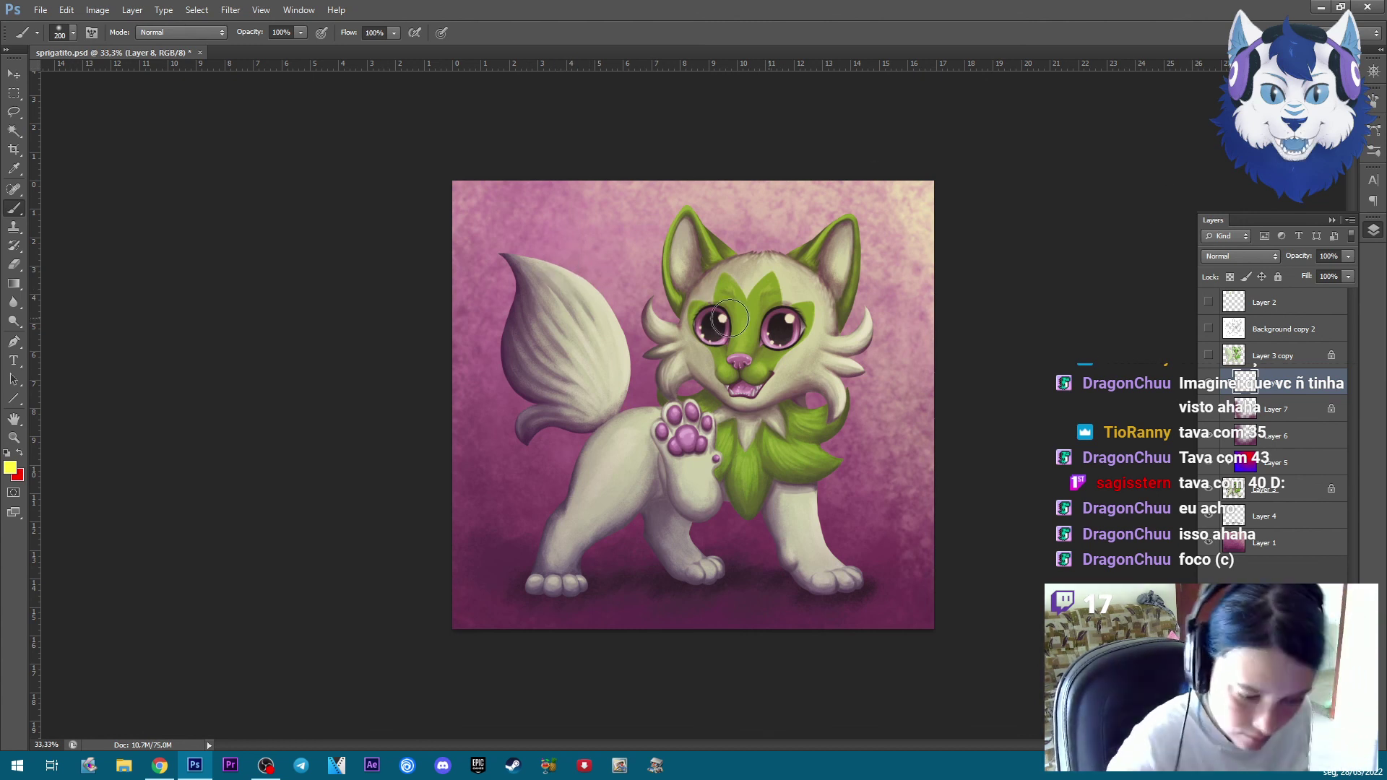
left_click_drag(589, 299, 615, 347)
key("ctrl+z")
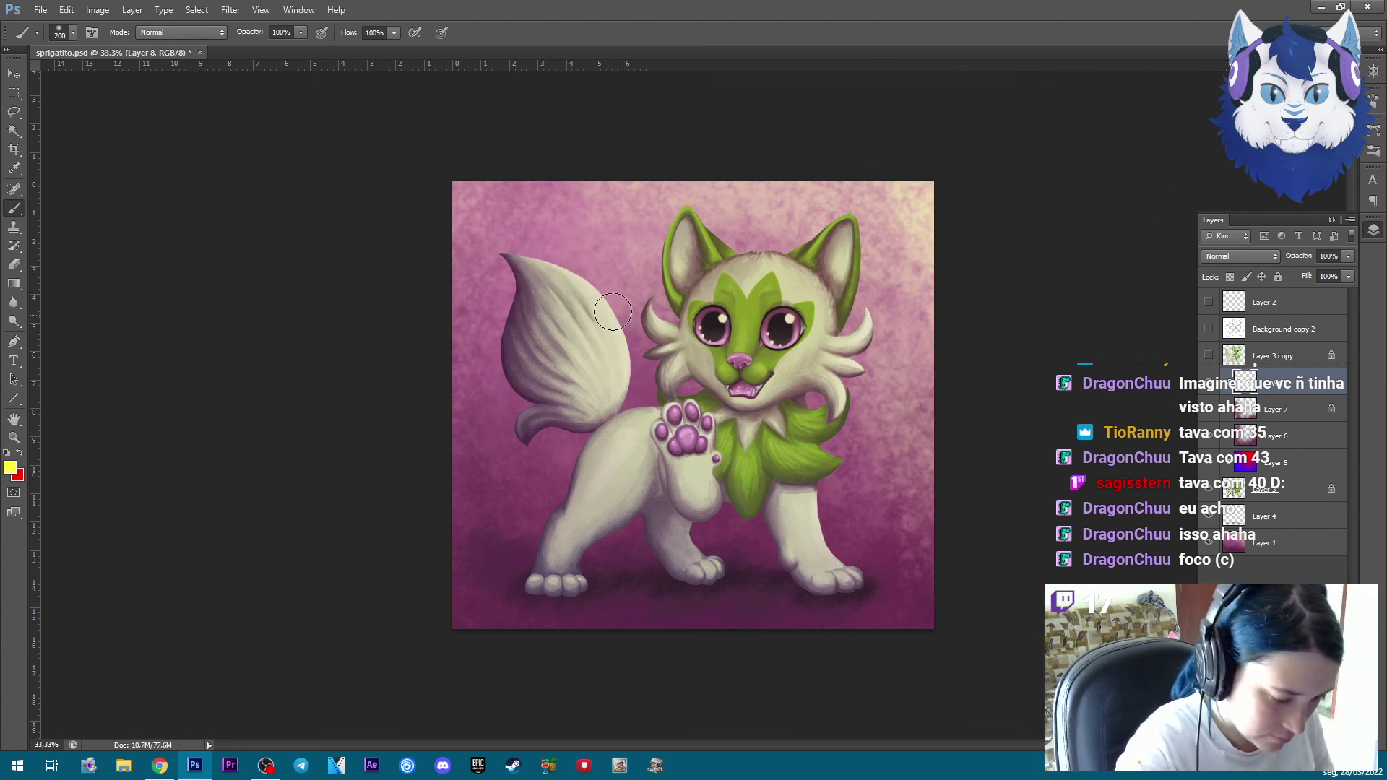
key("bracketright")
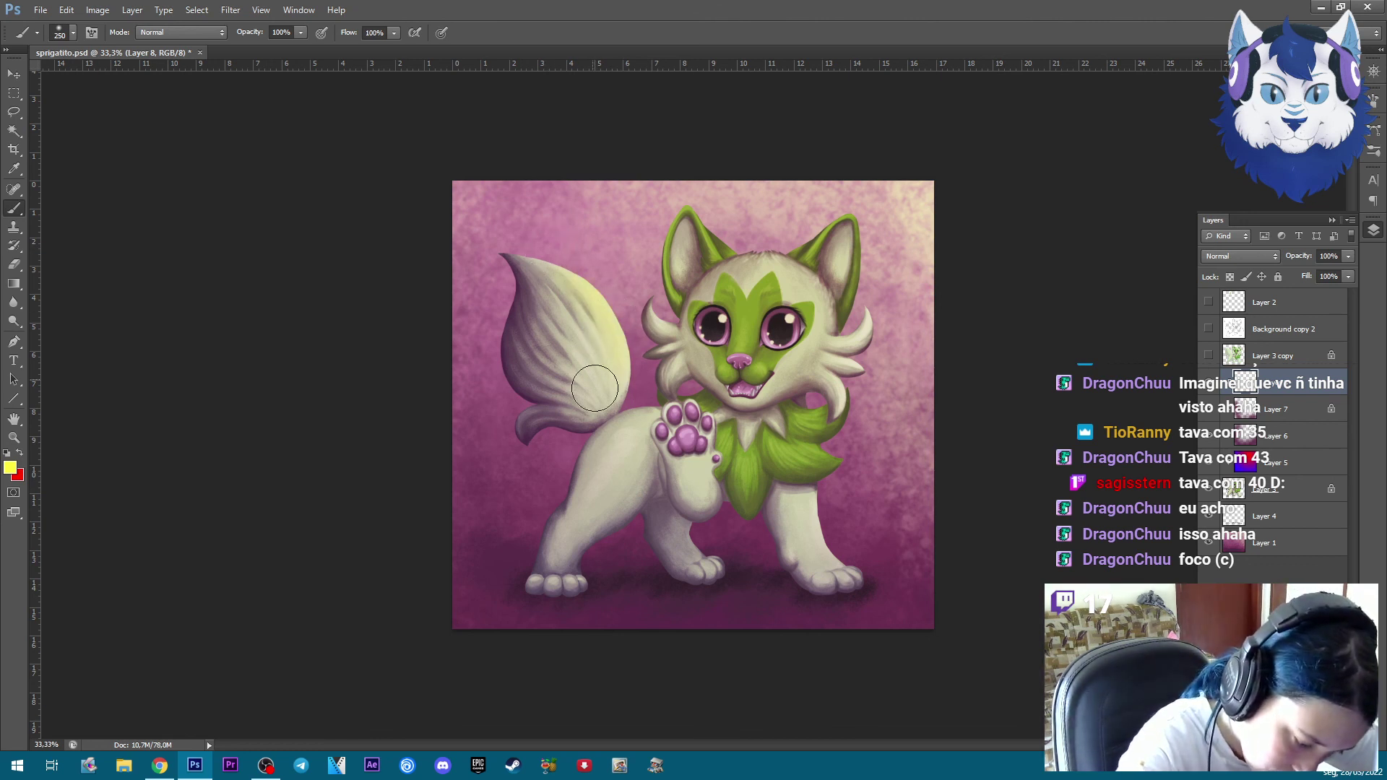
left_click_drag(593, 414, 589, 388)
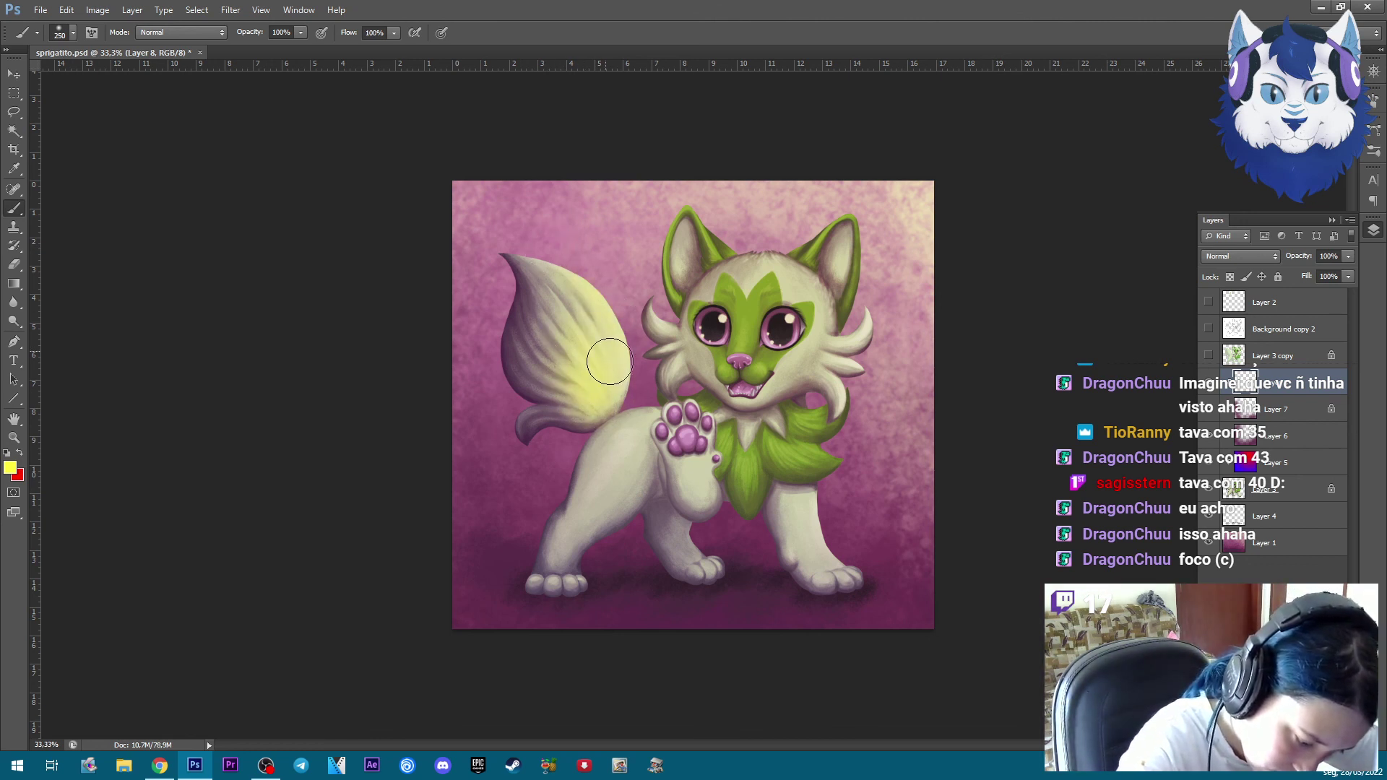
Wash yellow light over the raised paw pads, hip, rear leg, front toes and right leg
key("bracketleft")
key("bracketleft")
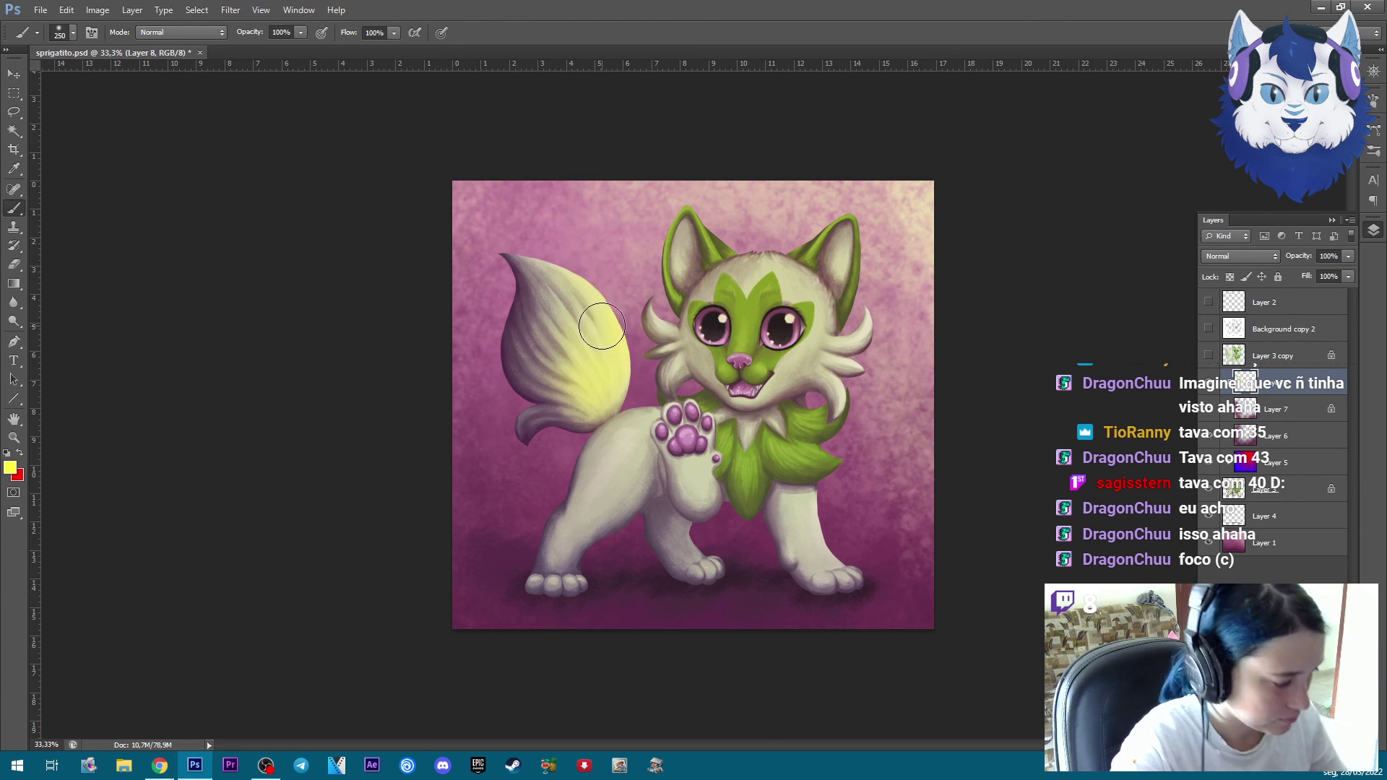
left_click_drag(682, 416, 695, 417)
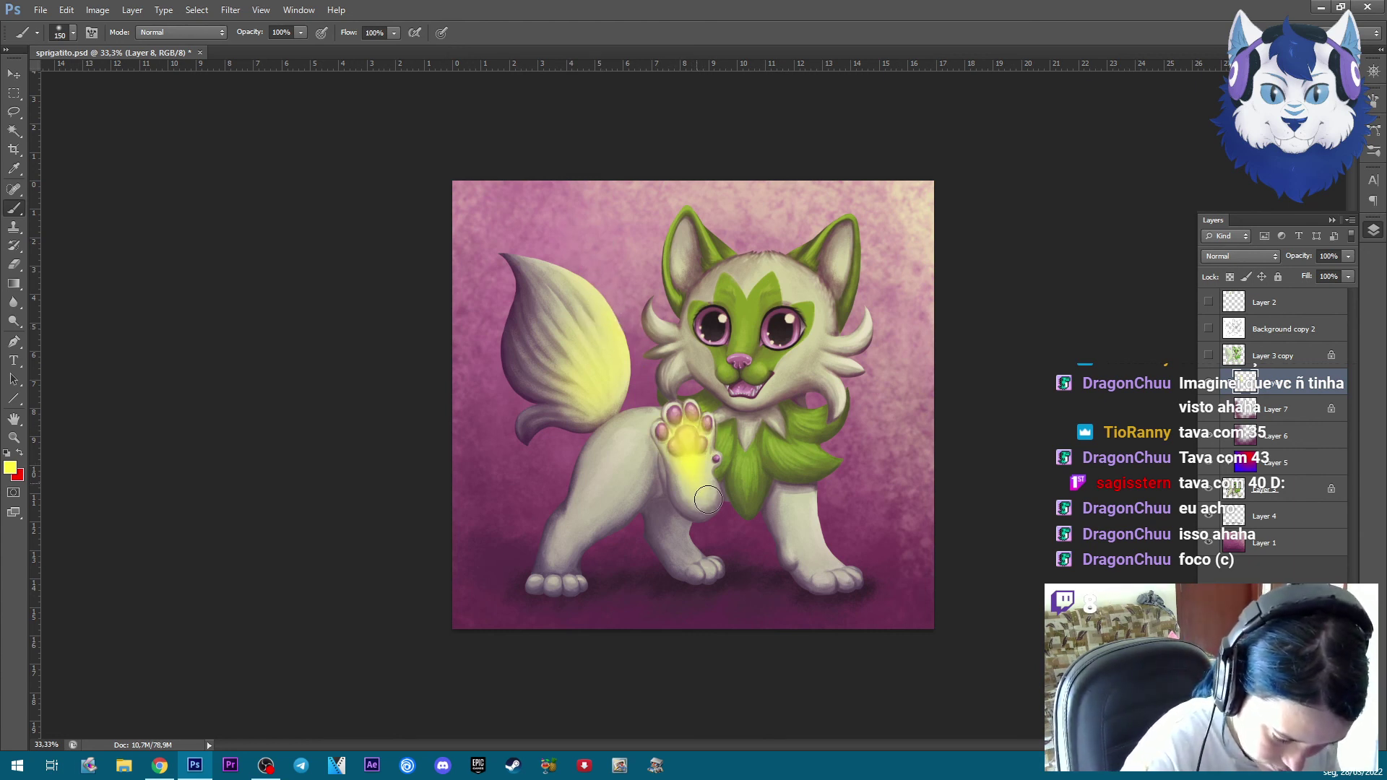
left_click_drag(628, 427, 585, 512)
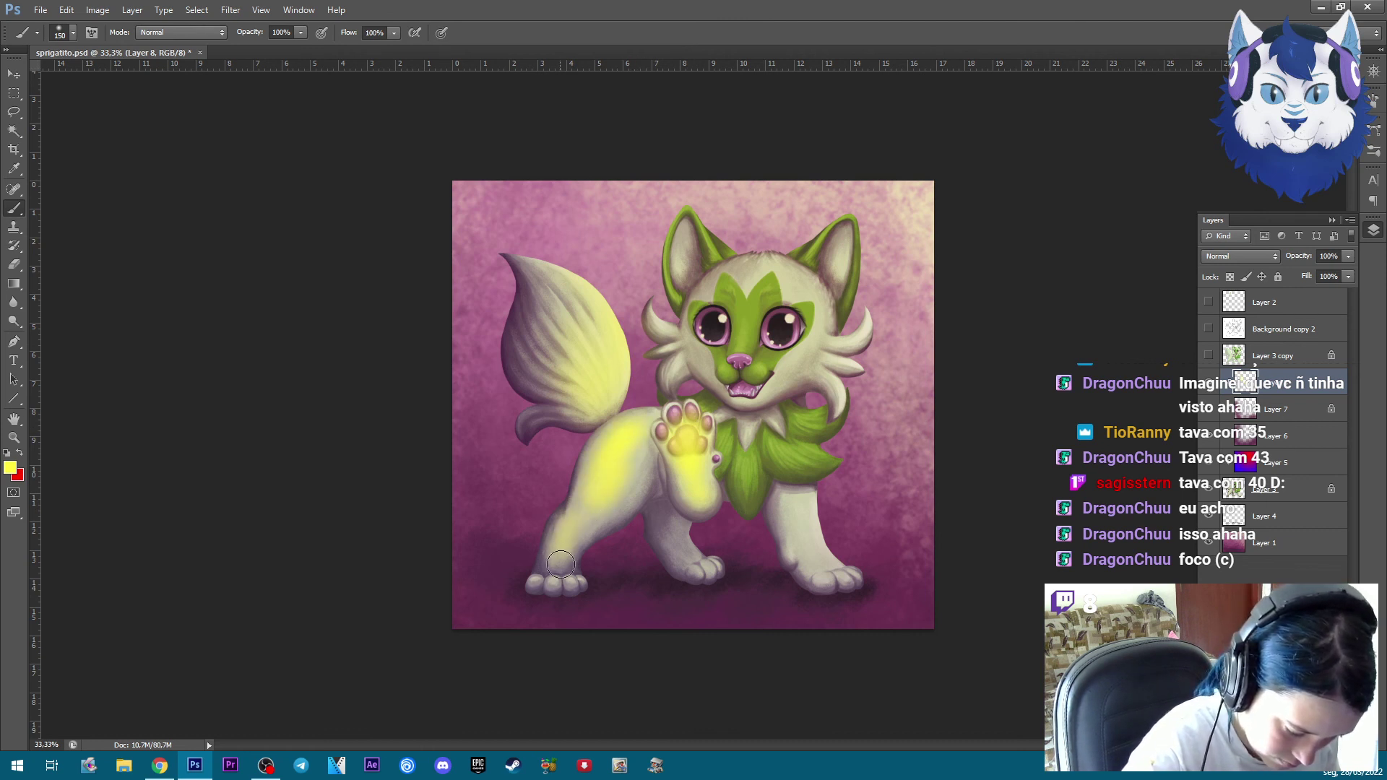
key("bracketleft")
key("bracketleft")
key("bracketleft")
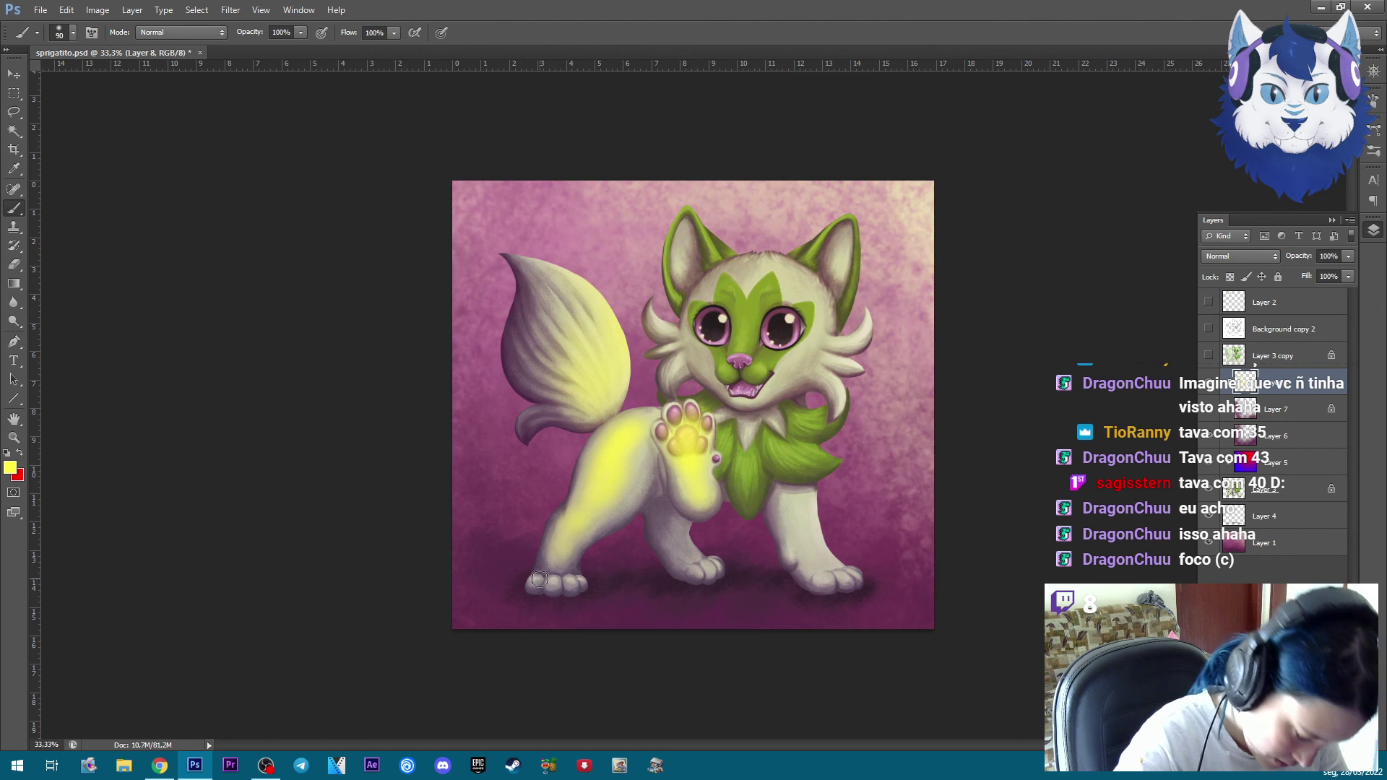
left_click_drag(532, 580, 575, 580)
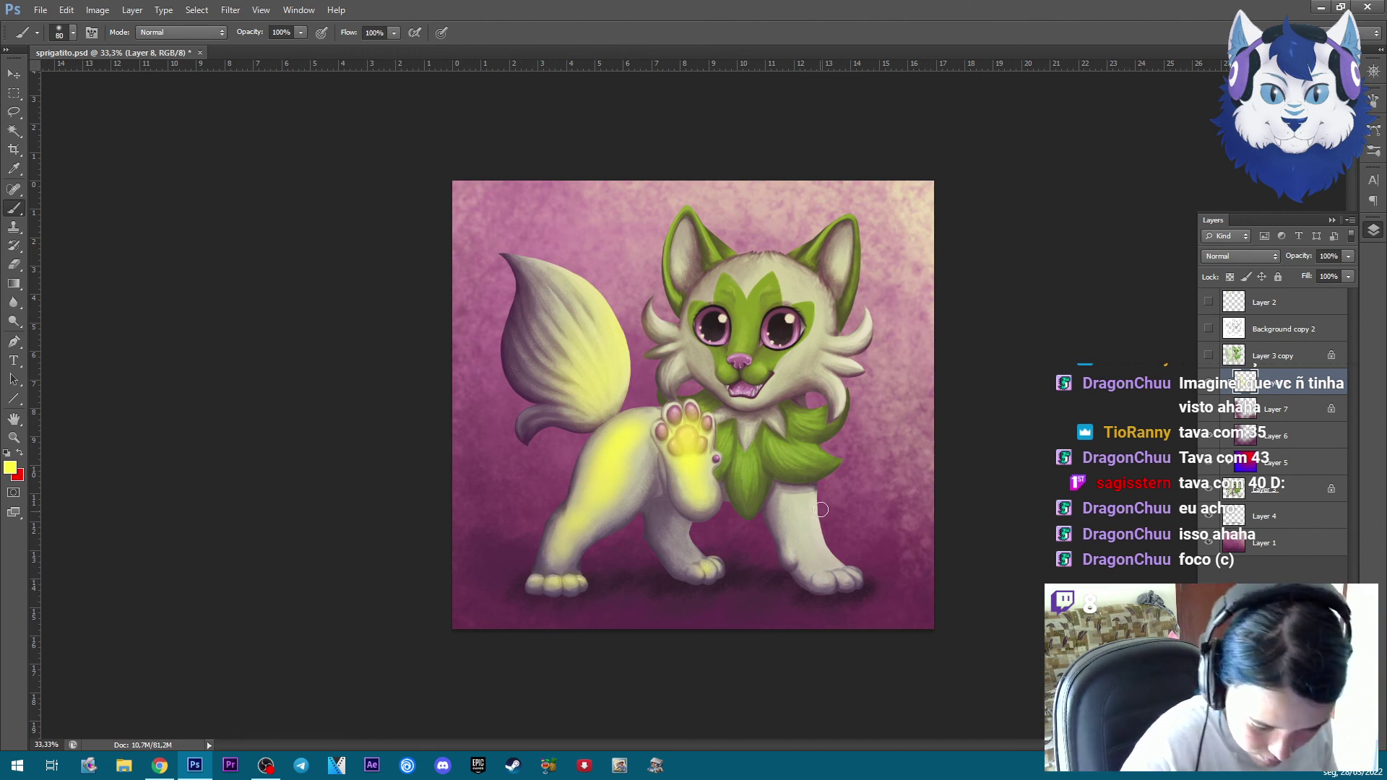
left_click_drag(799, 502, 816, 500)
mouse_move(844, 568)
left_mouse_down()
mouse_move(802, 543)
mouse_move(858, 572)
left_mouse_up()
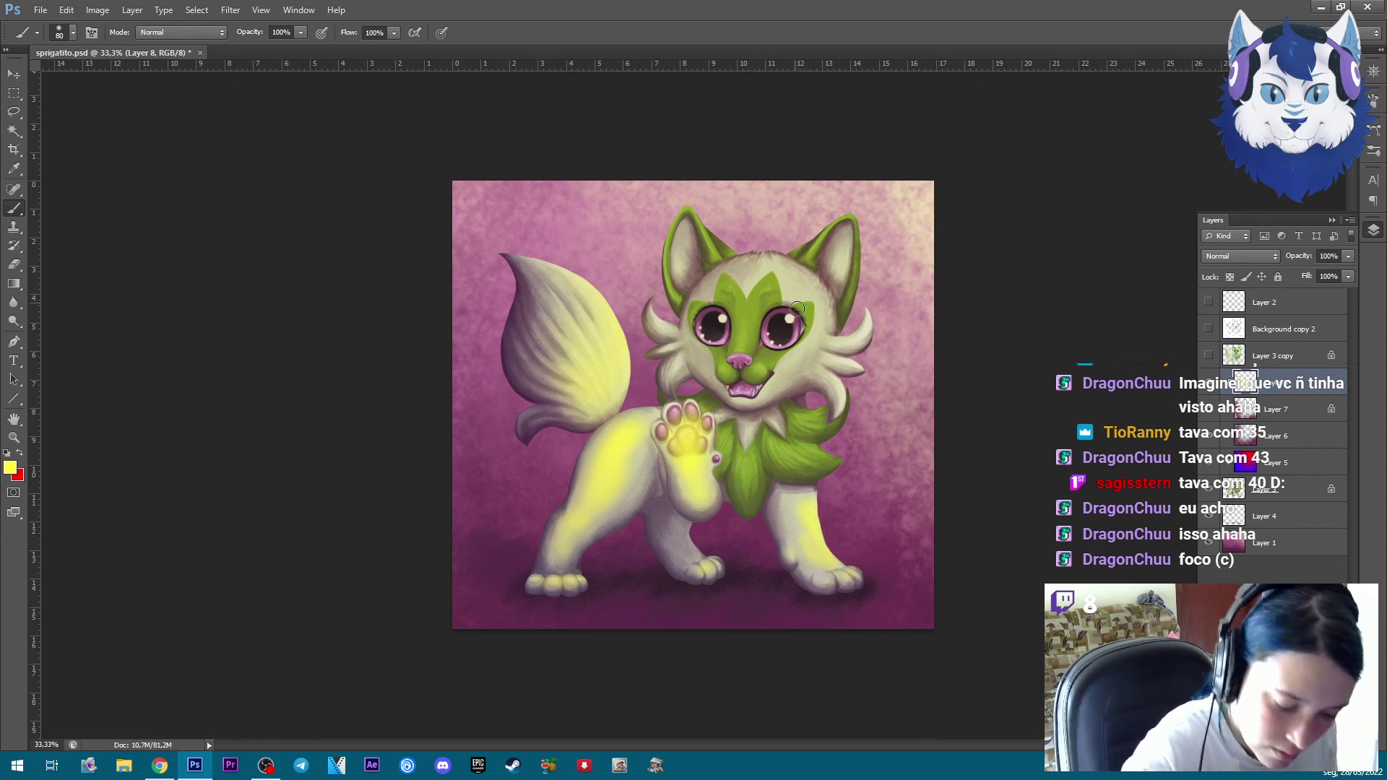
Try Lighten and then Soft Light blending on the yellow layer, and lower its opacity
left_click(1273, 257)
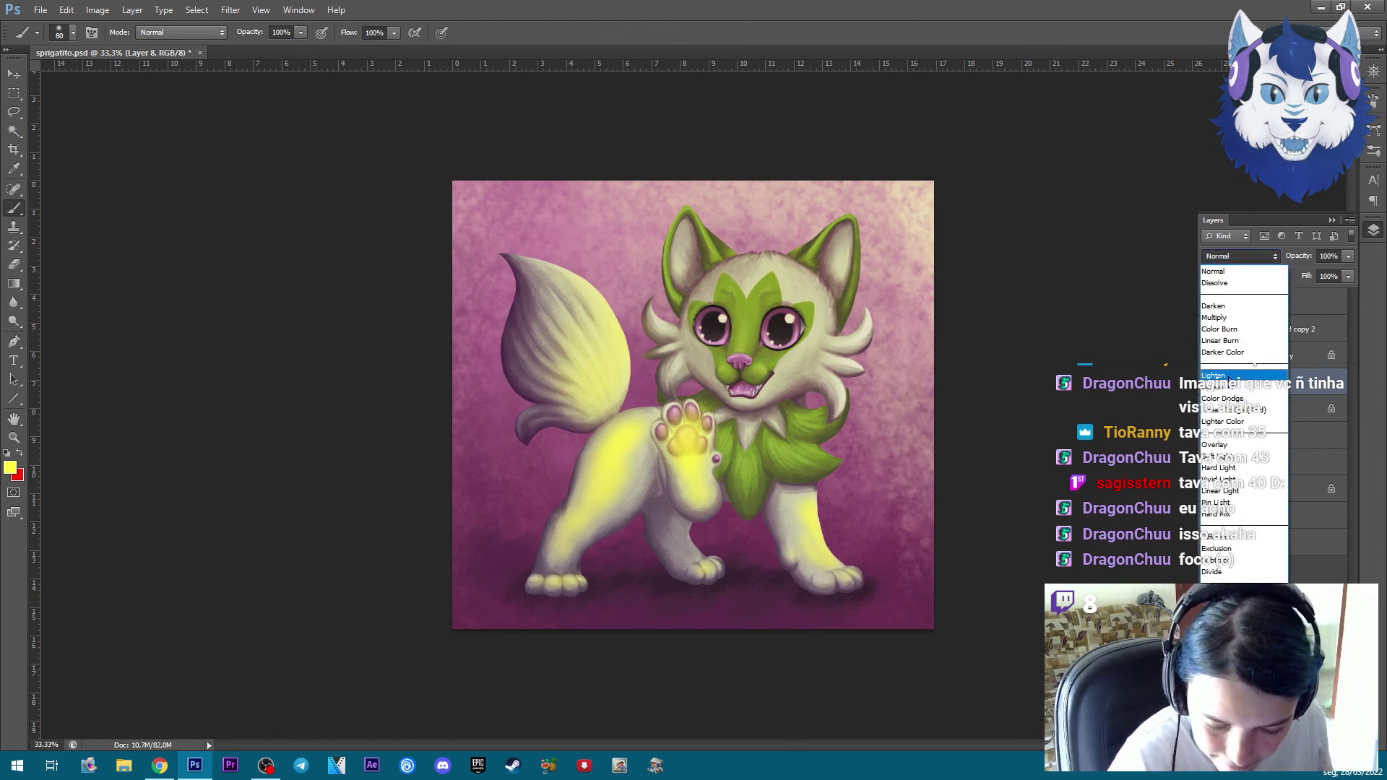
left_click(1234, 375)
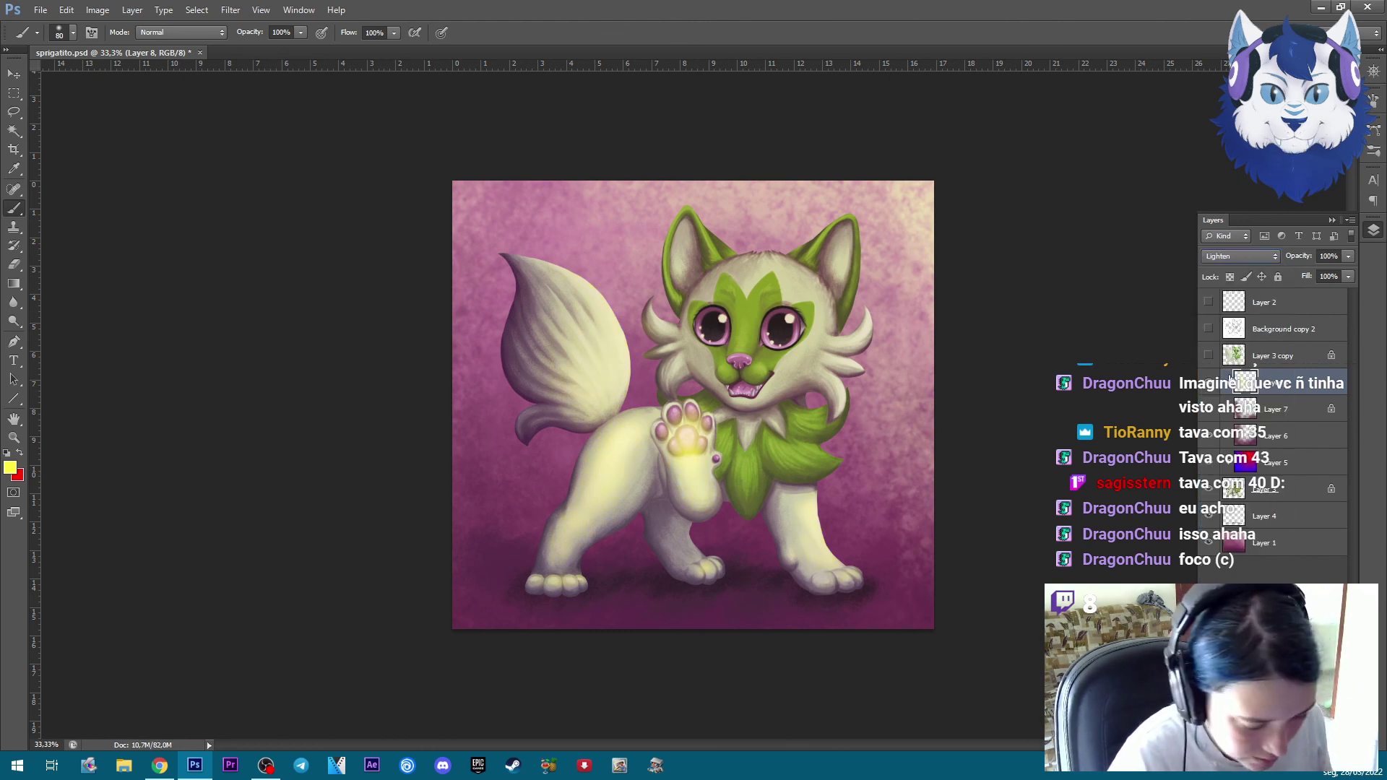
left_click(1256, 259)
left_click(1237, 452)
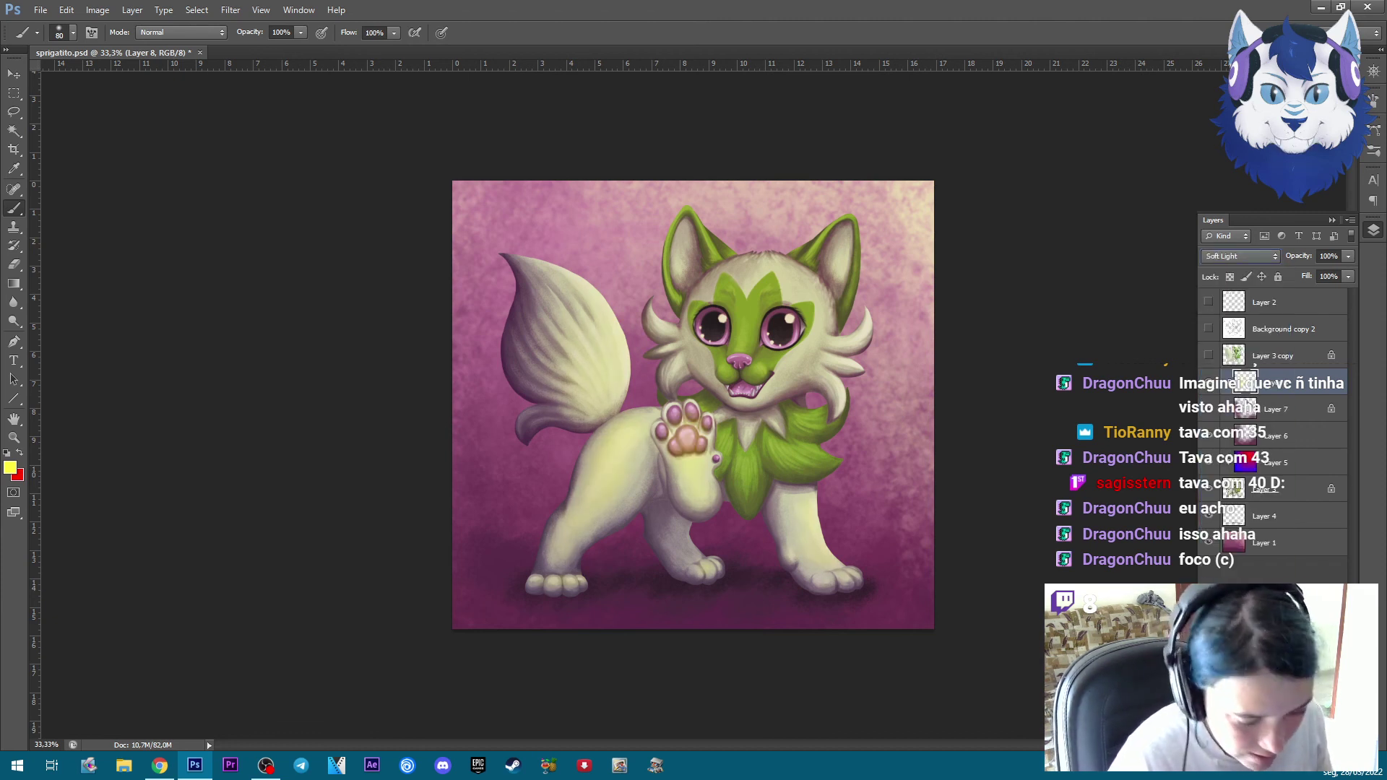
left_click(1348, 258)
left_click_drag(1299, 272, 1298, 274)
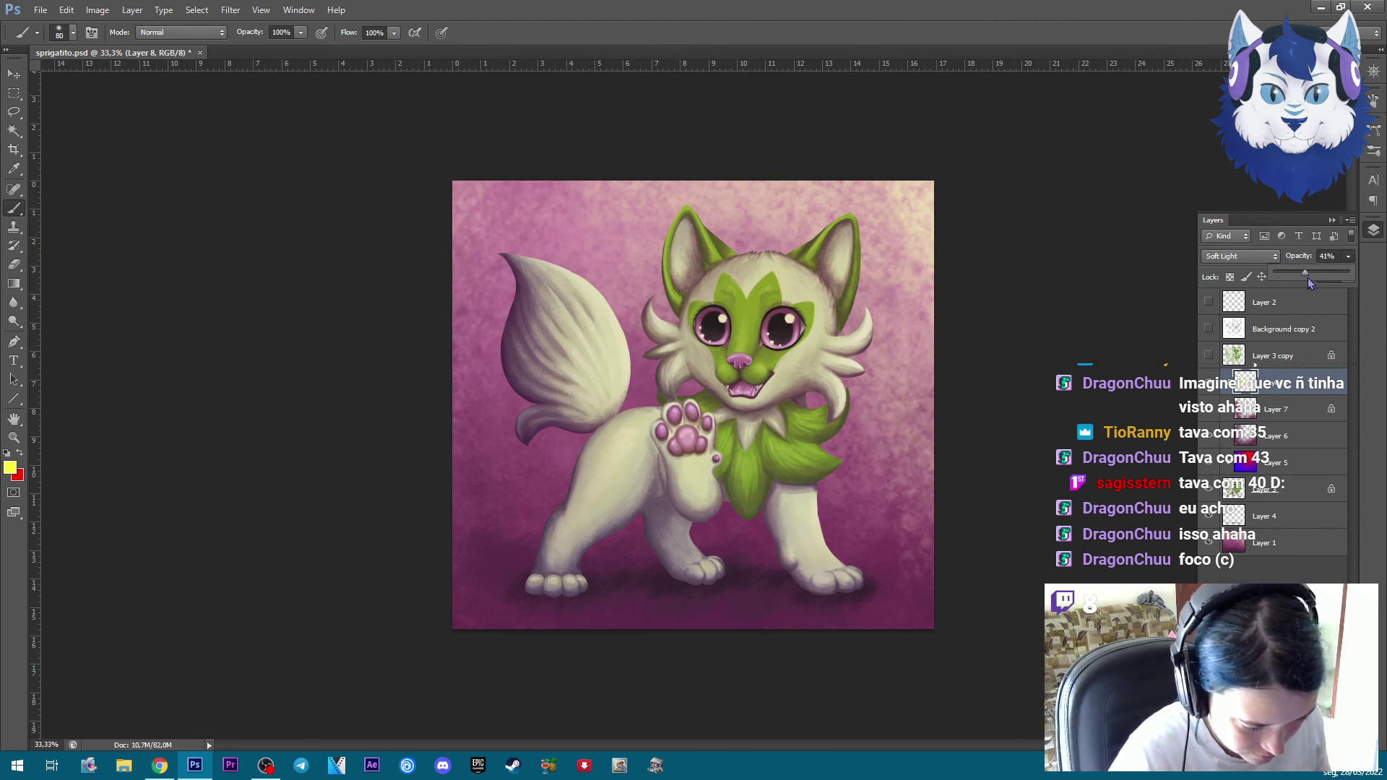
left_click_drag(1311, 276, 1298, 275)
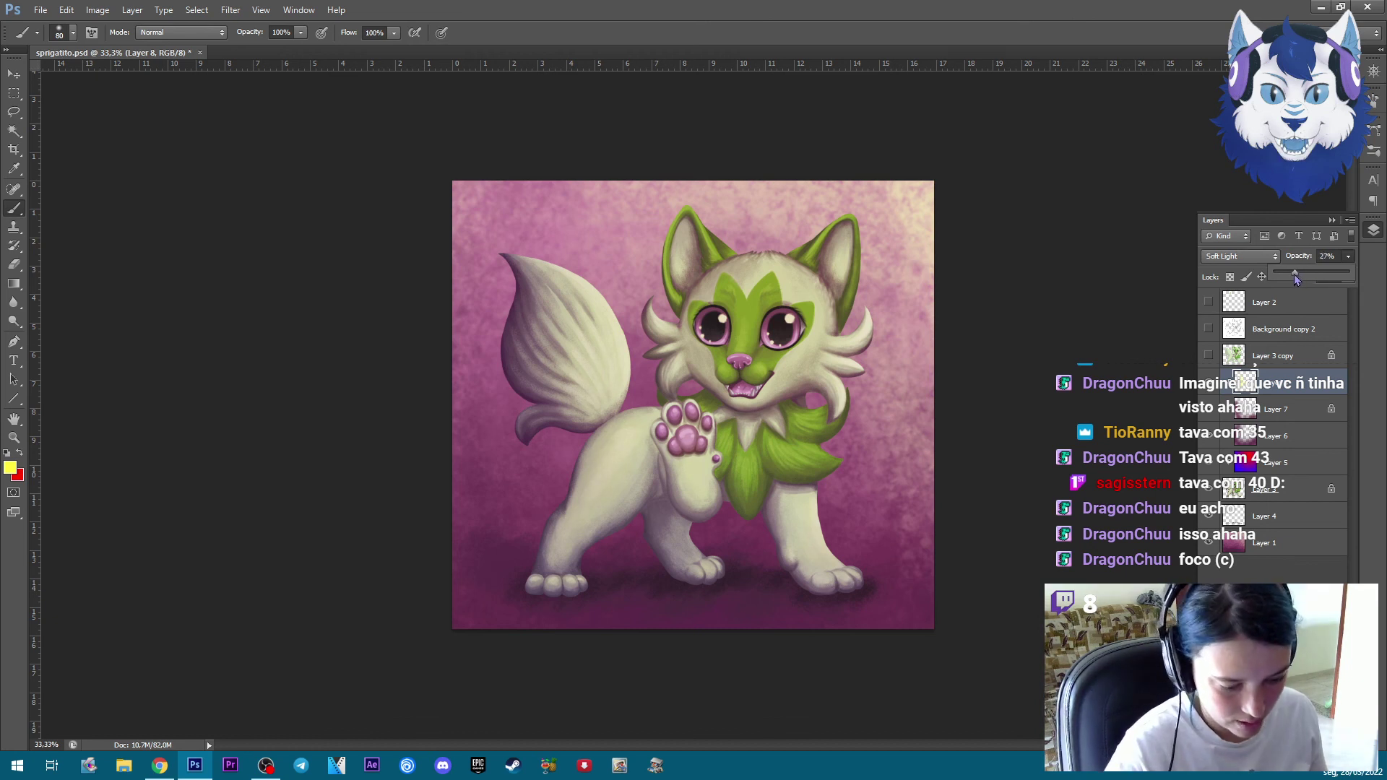
key("Return")
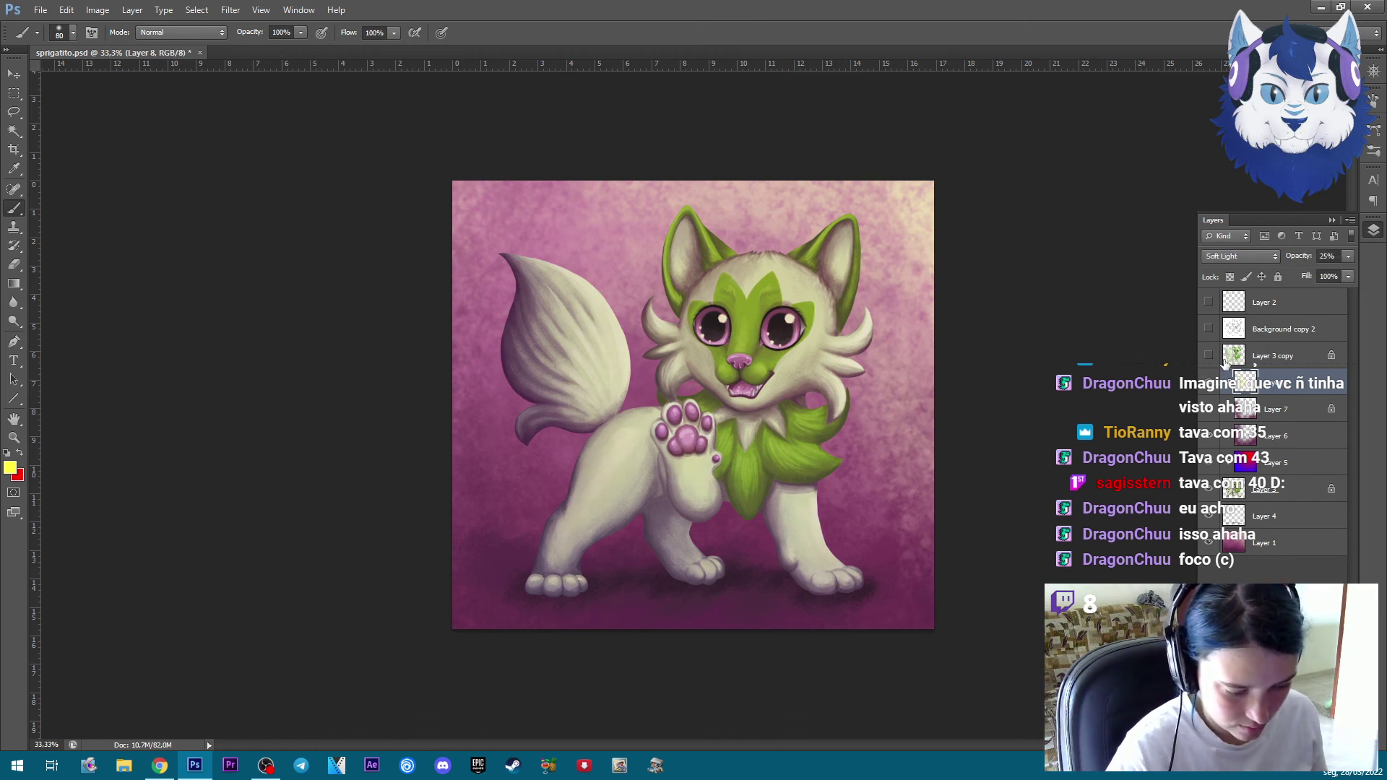
Test Vivid Light, Hard Light and Linear Light blend modes on the layer
left_click(1261, 256)
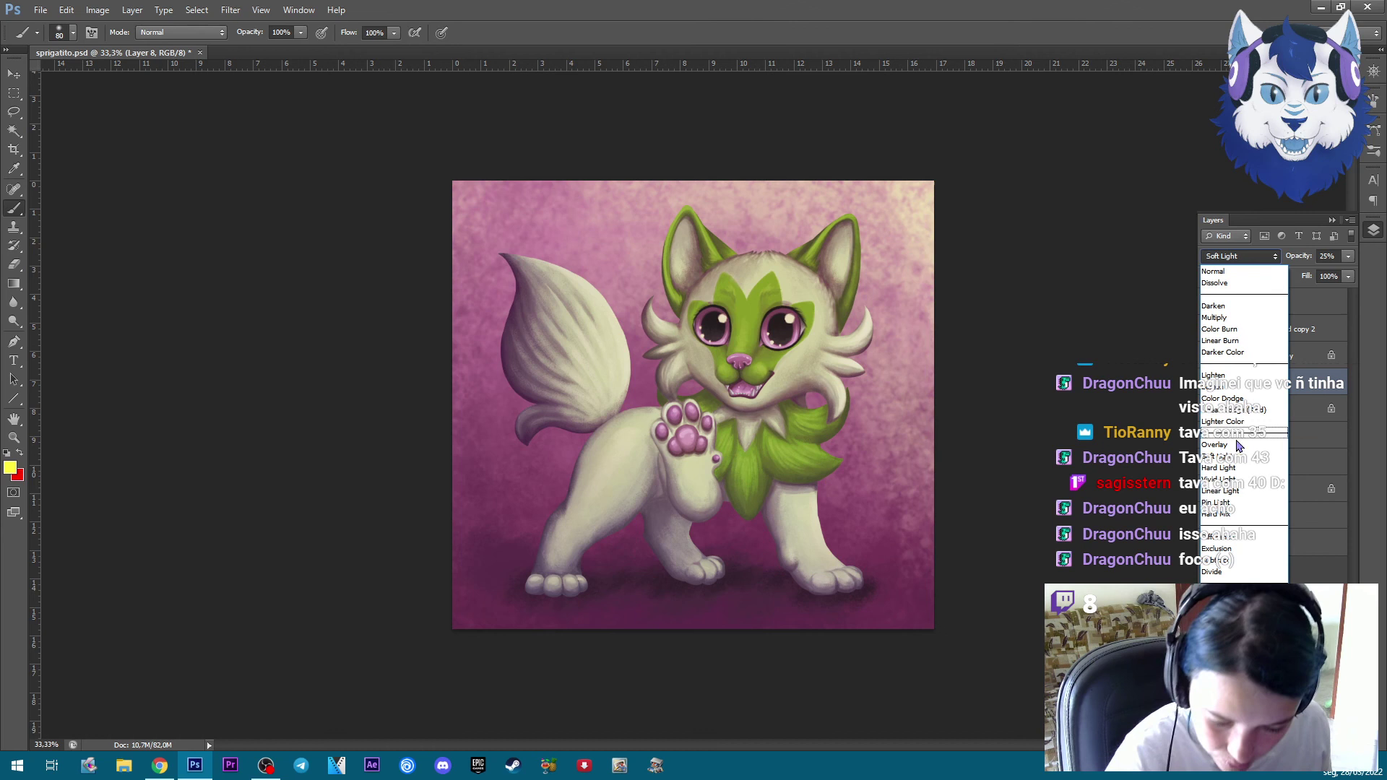
left_click(1234, 482)
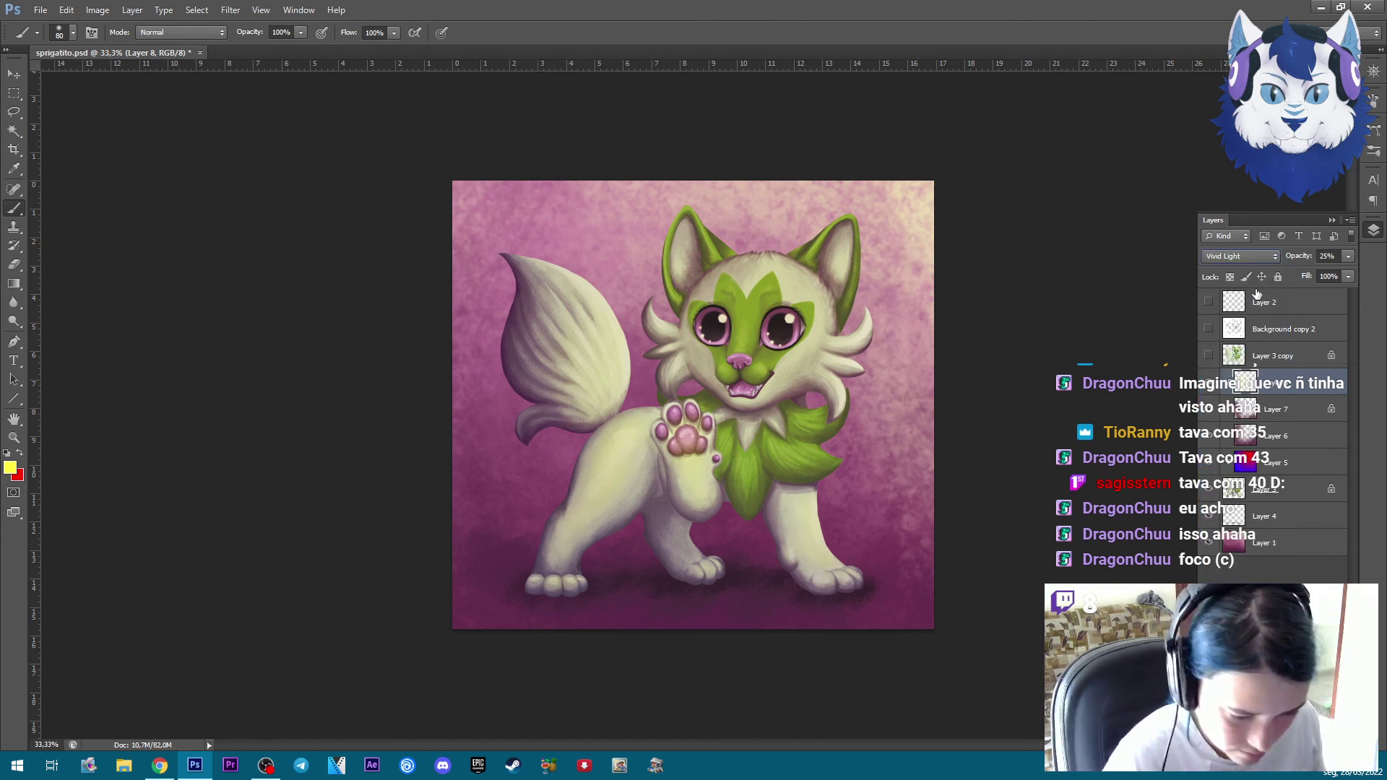
left_click(1264, 257)
left_click(1232, 469)
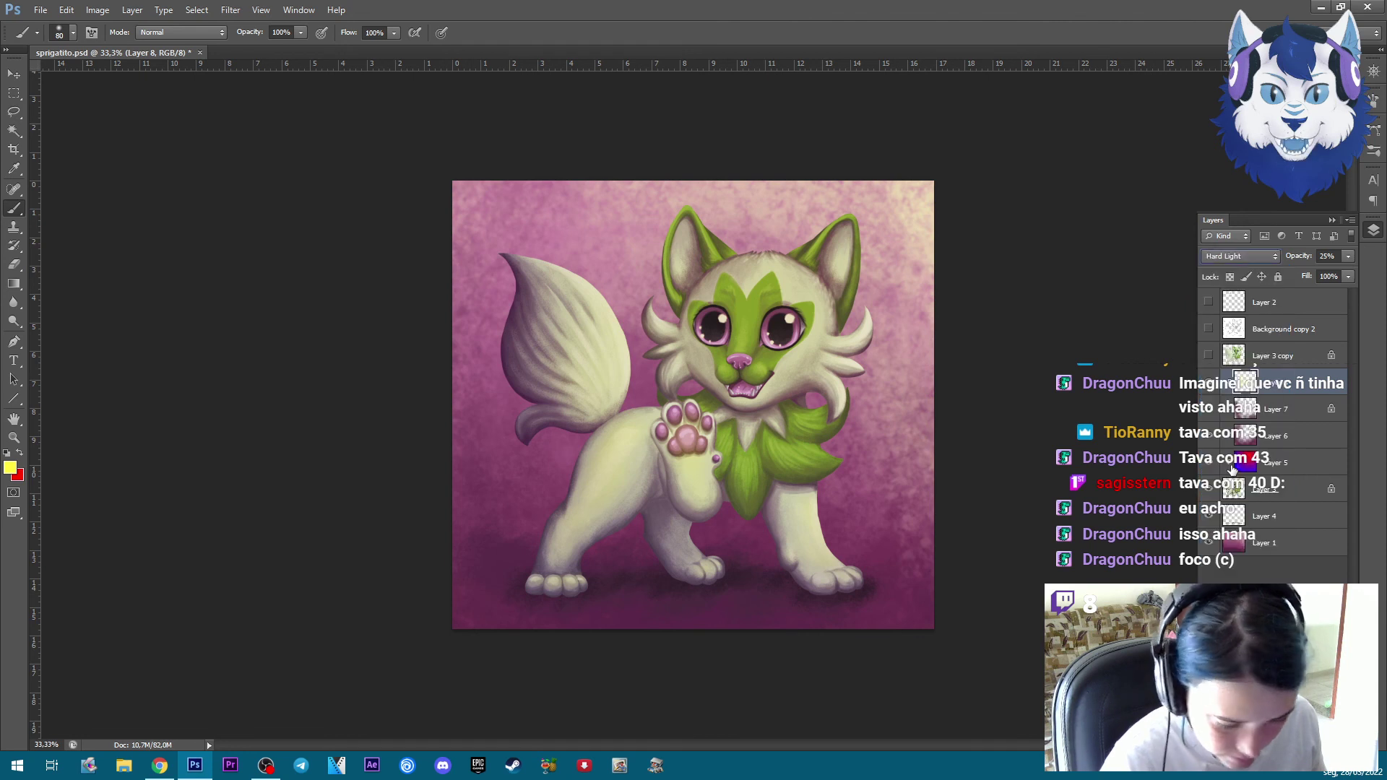
left_click(1261, 264)
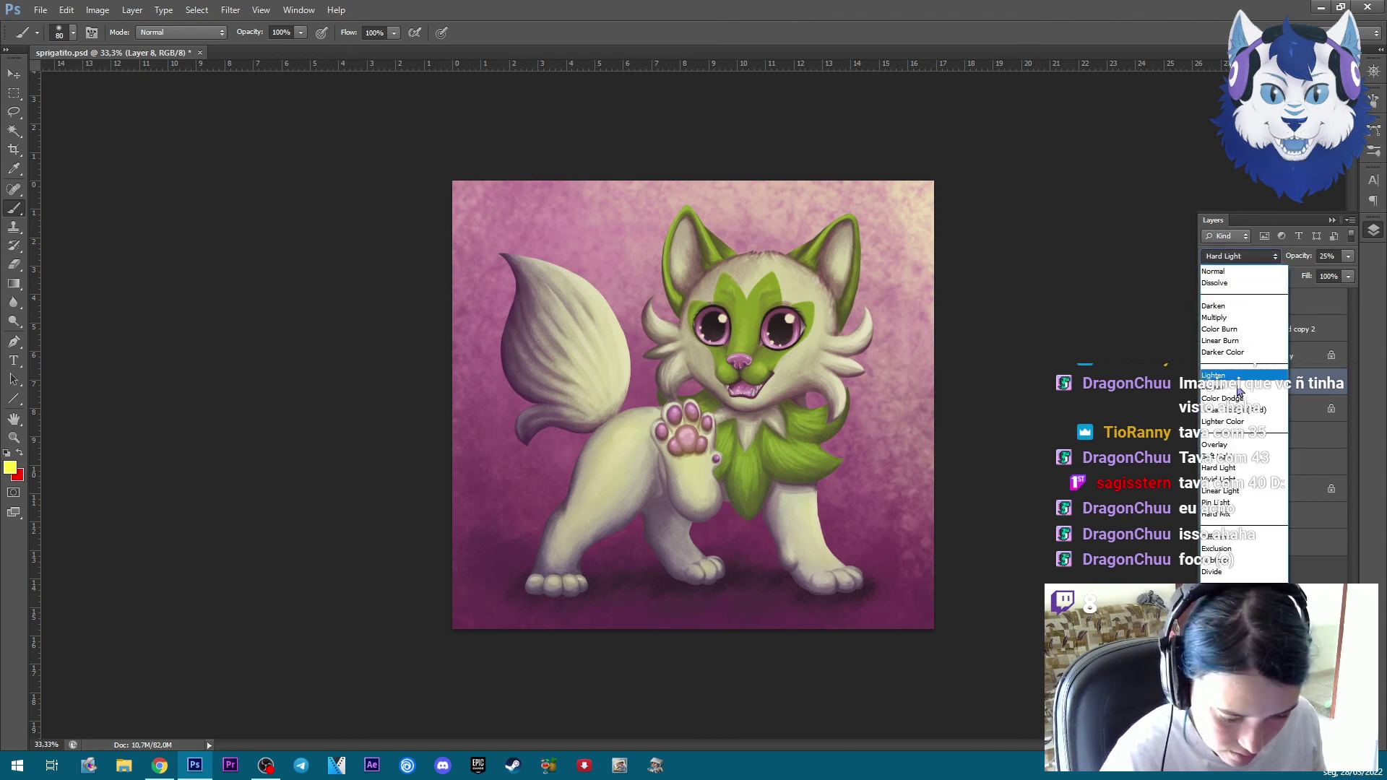
left_click(1234, 491)
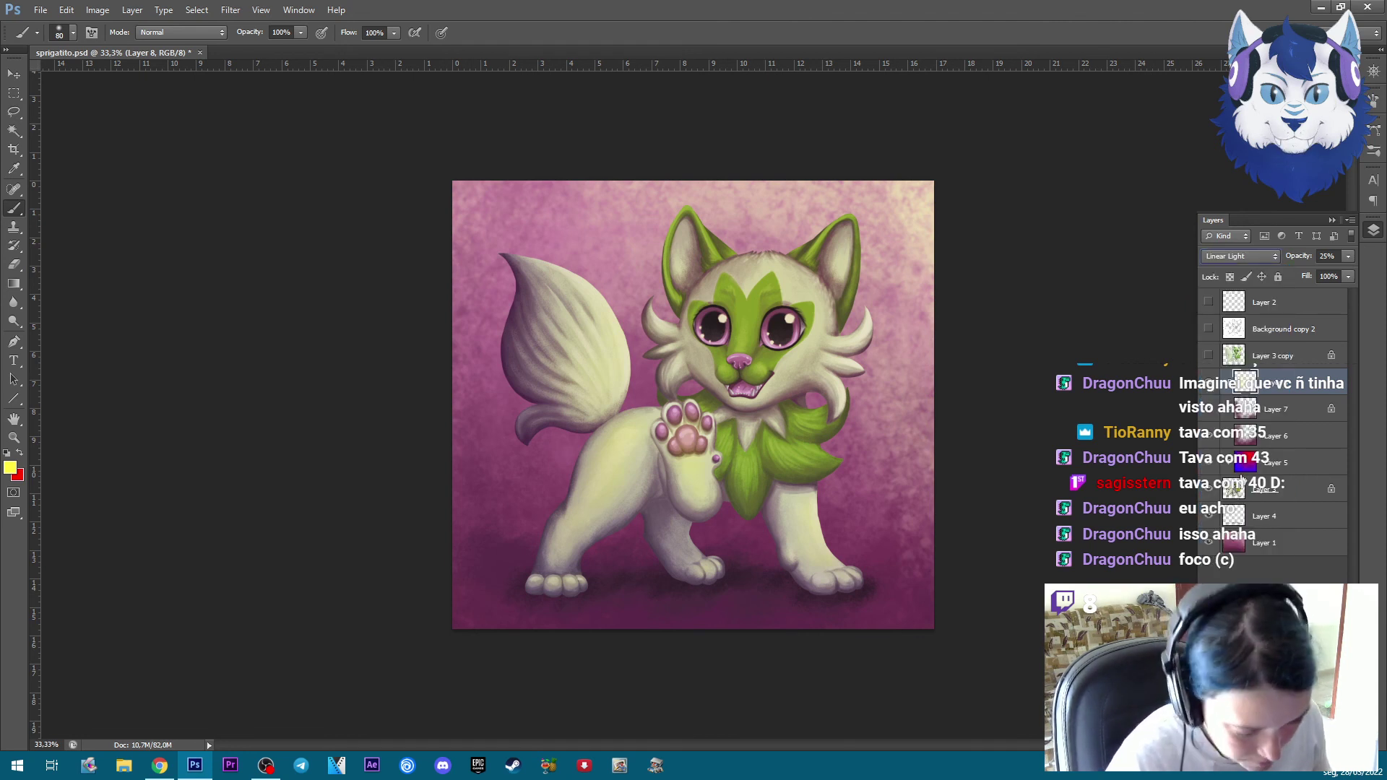
Set the layer to Saturation blending at about 17% opacity
left_click(1257, 256)
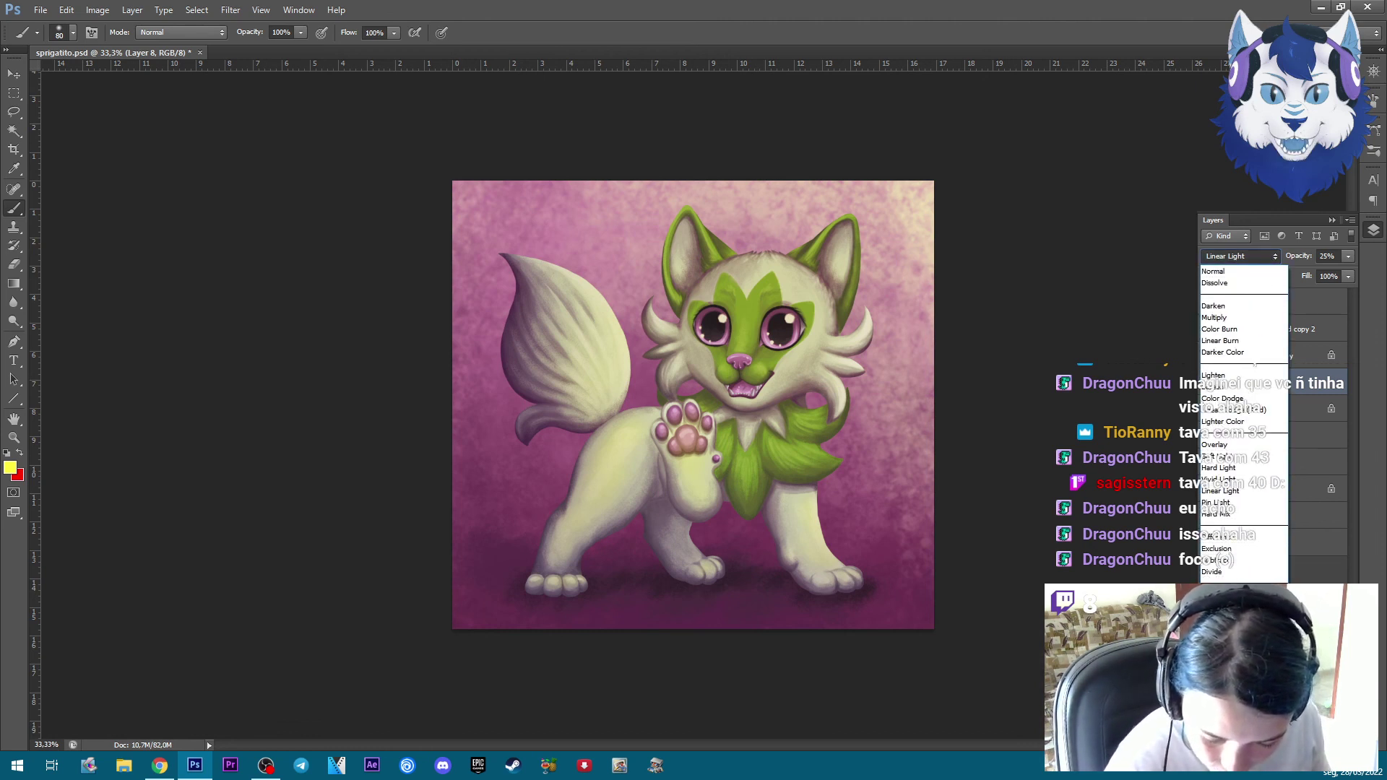
left_click(1228, 594)
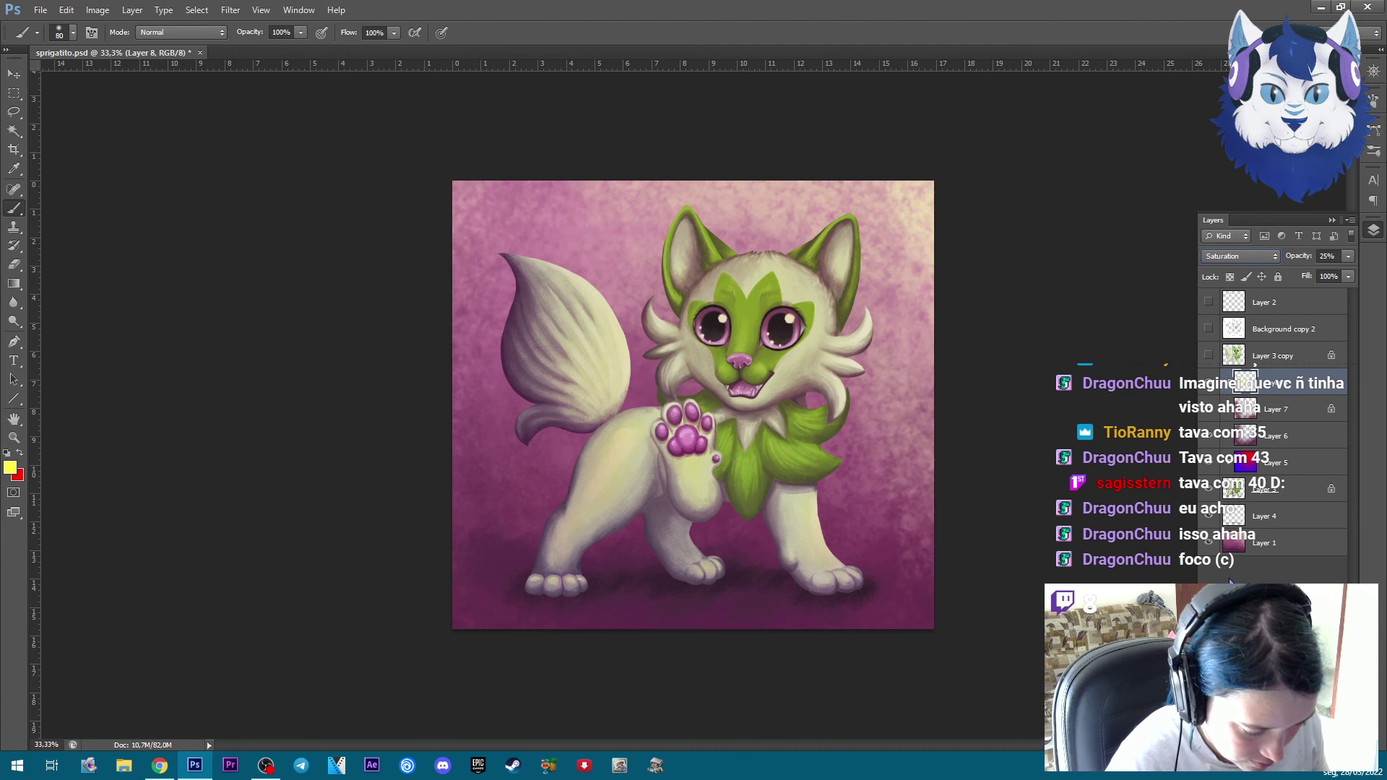
left_click(1348, 256)
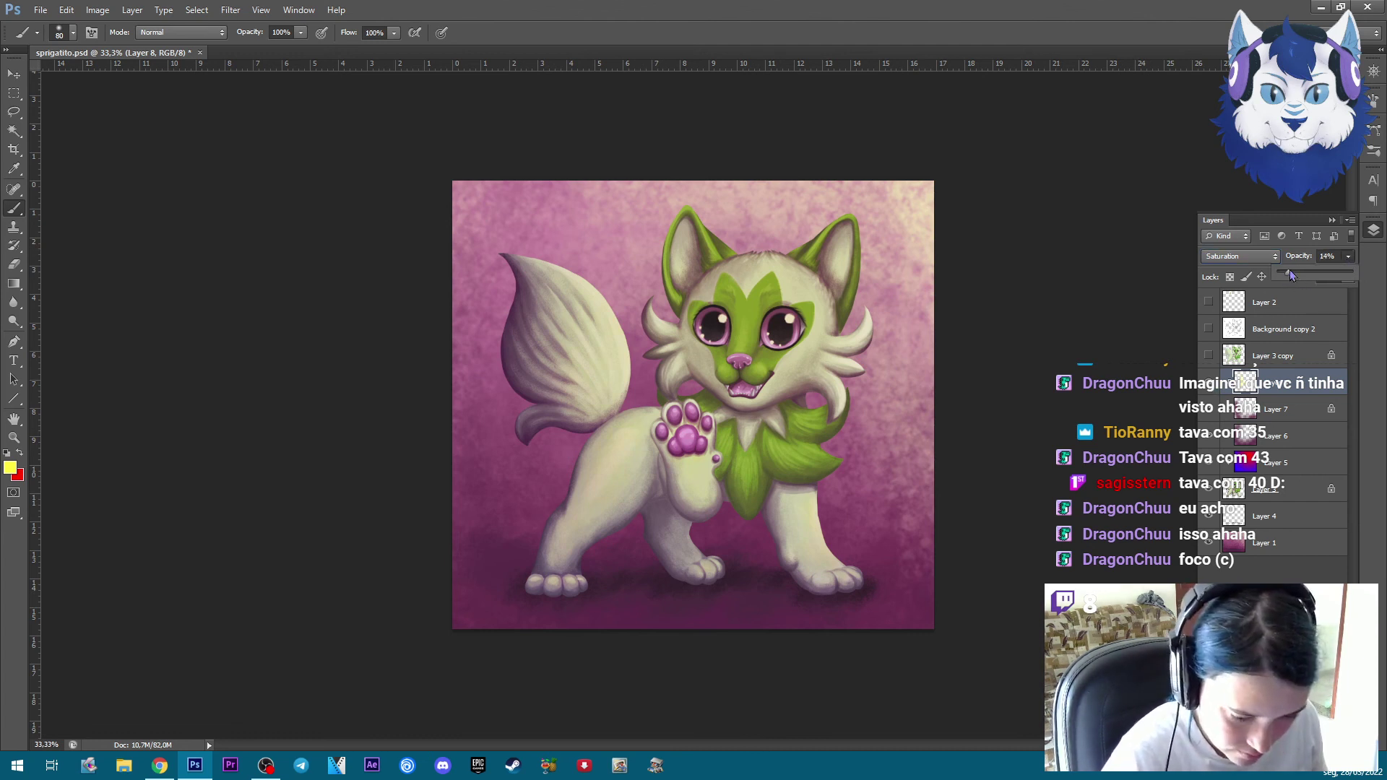
left_click_drag(1354, 278, 1325, 277)
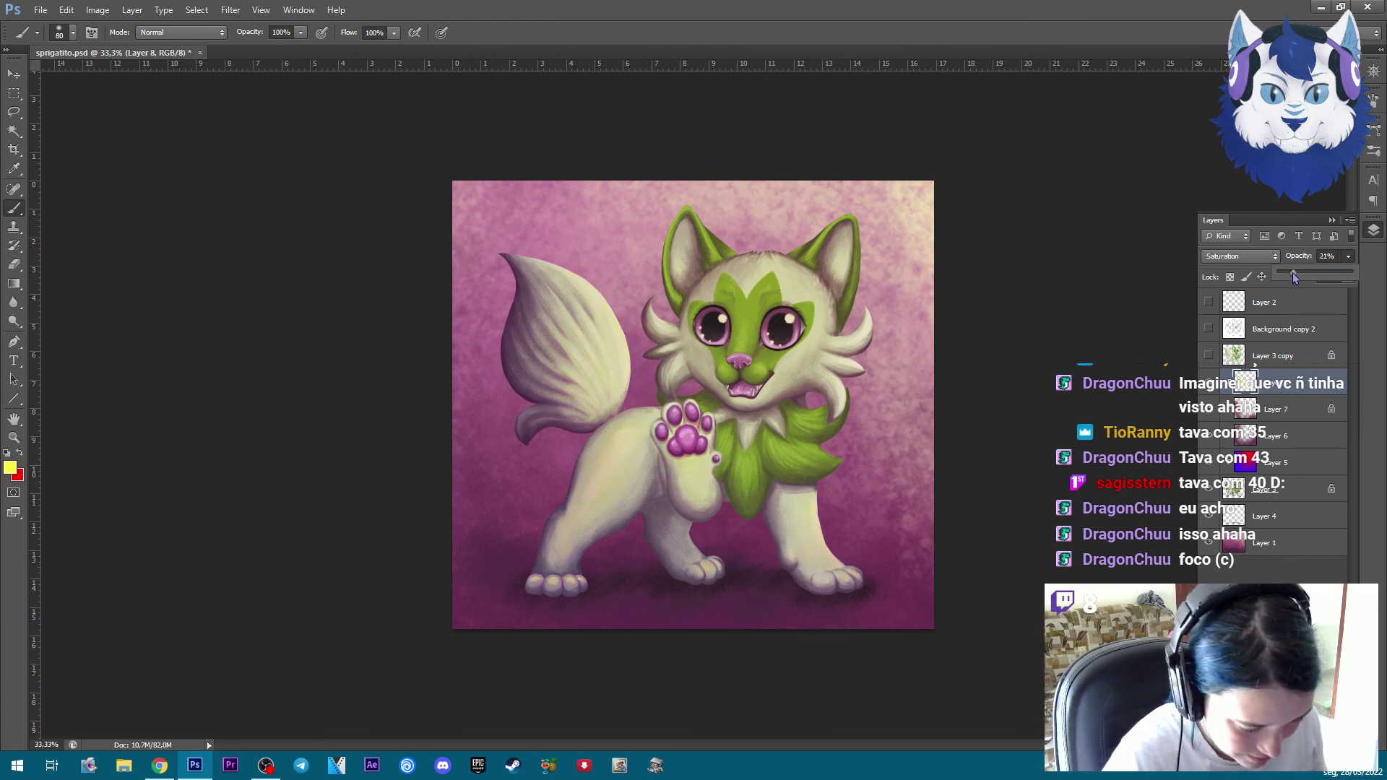
left_click_drag(1292, 273, 1295, 275)
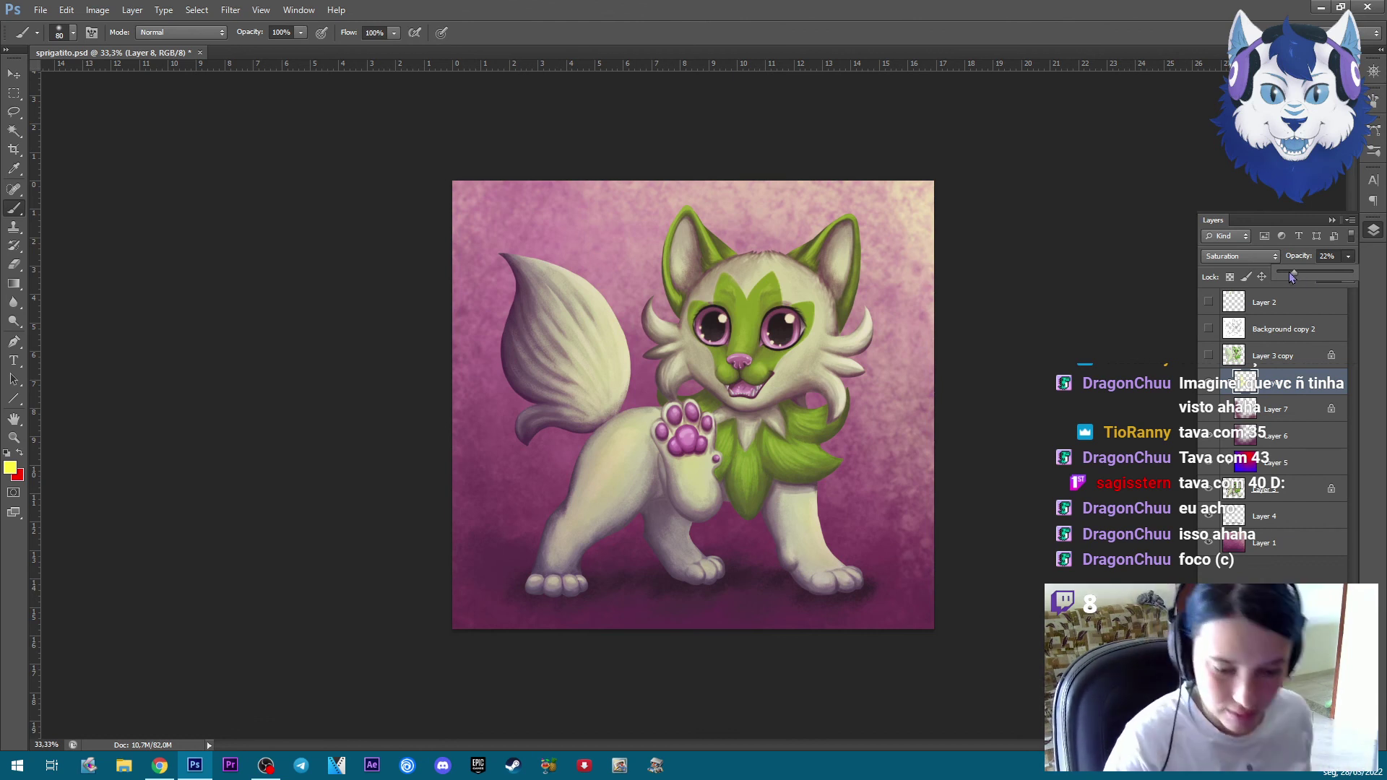
left_click_drag(1315, 283, 1293, 275)
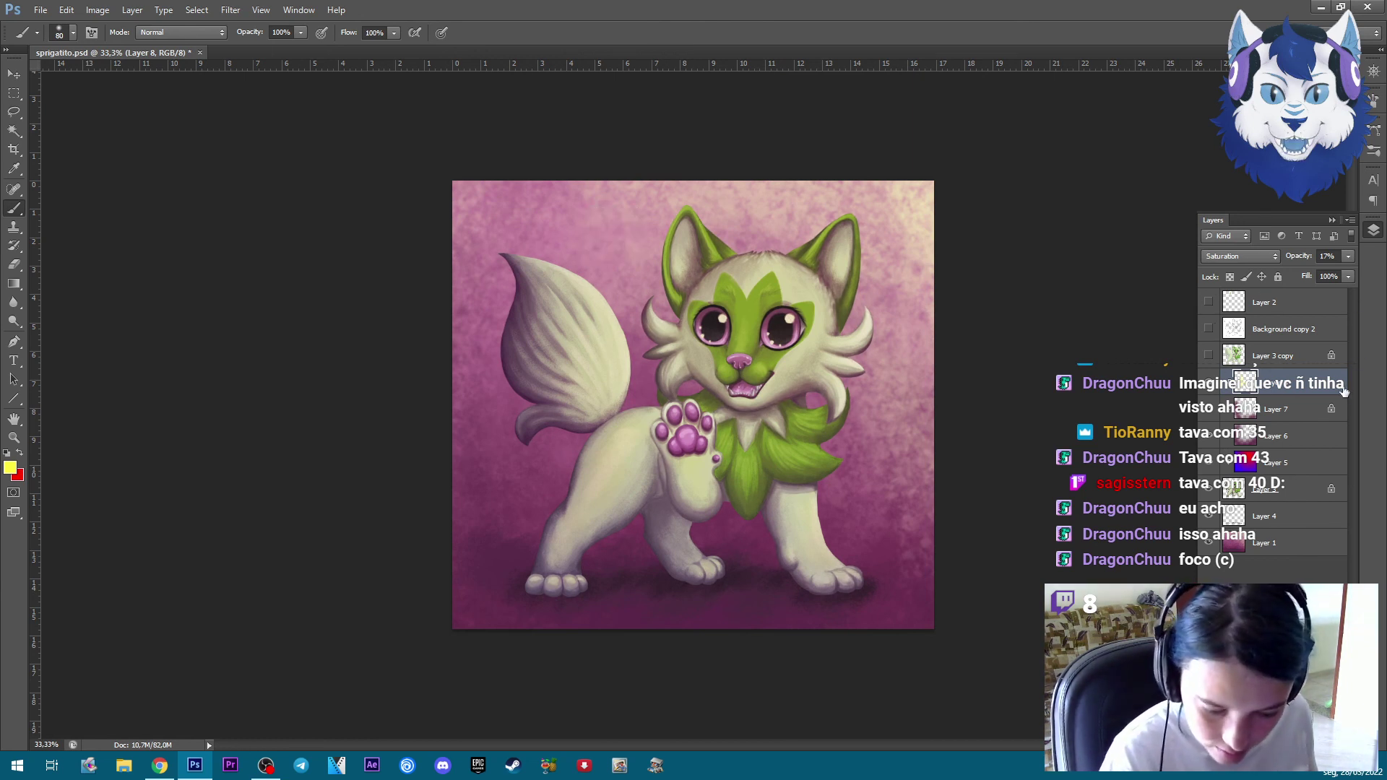
left_click(1374, 230)
Save the painting and open the assinatura 2022 signature file
left_click(40, 10)
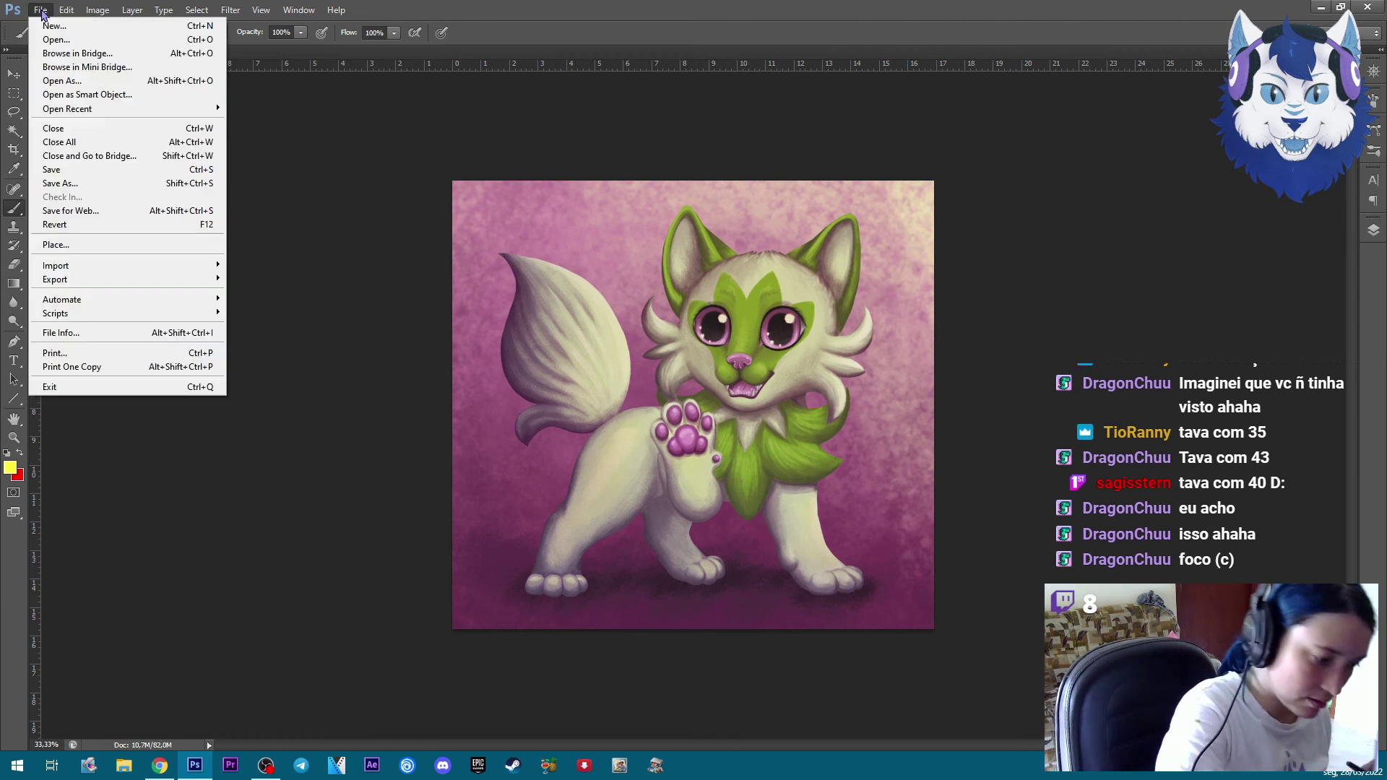
left_click(52, 169)
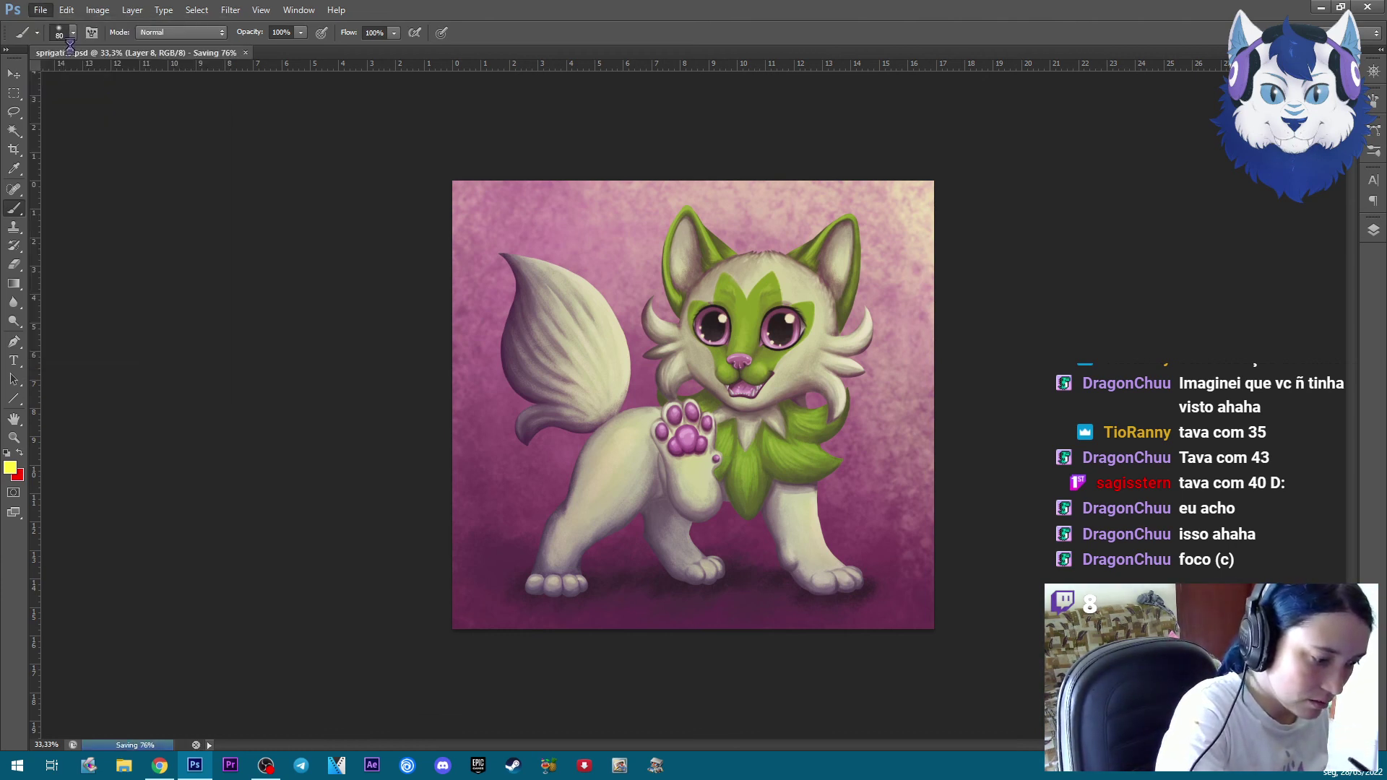
key("ctrl+o")
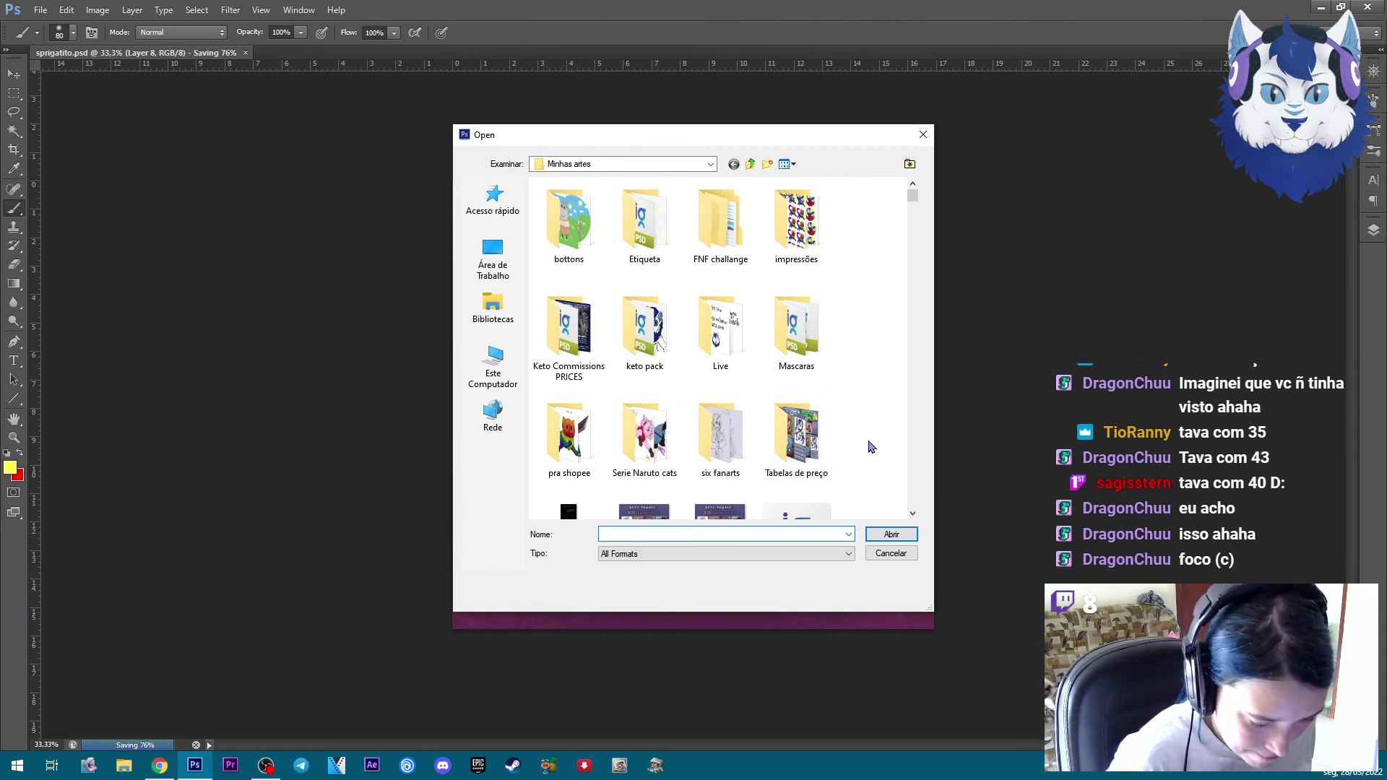
scroll(870, 447, "down", 2)
type("assinatura 2020")
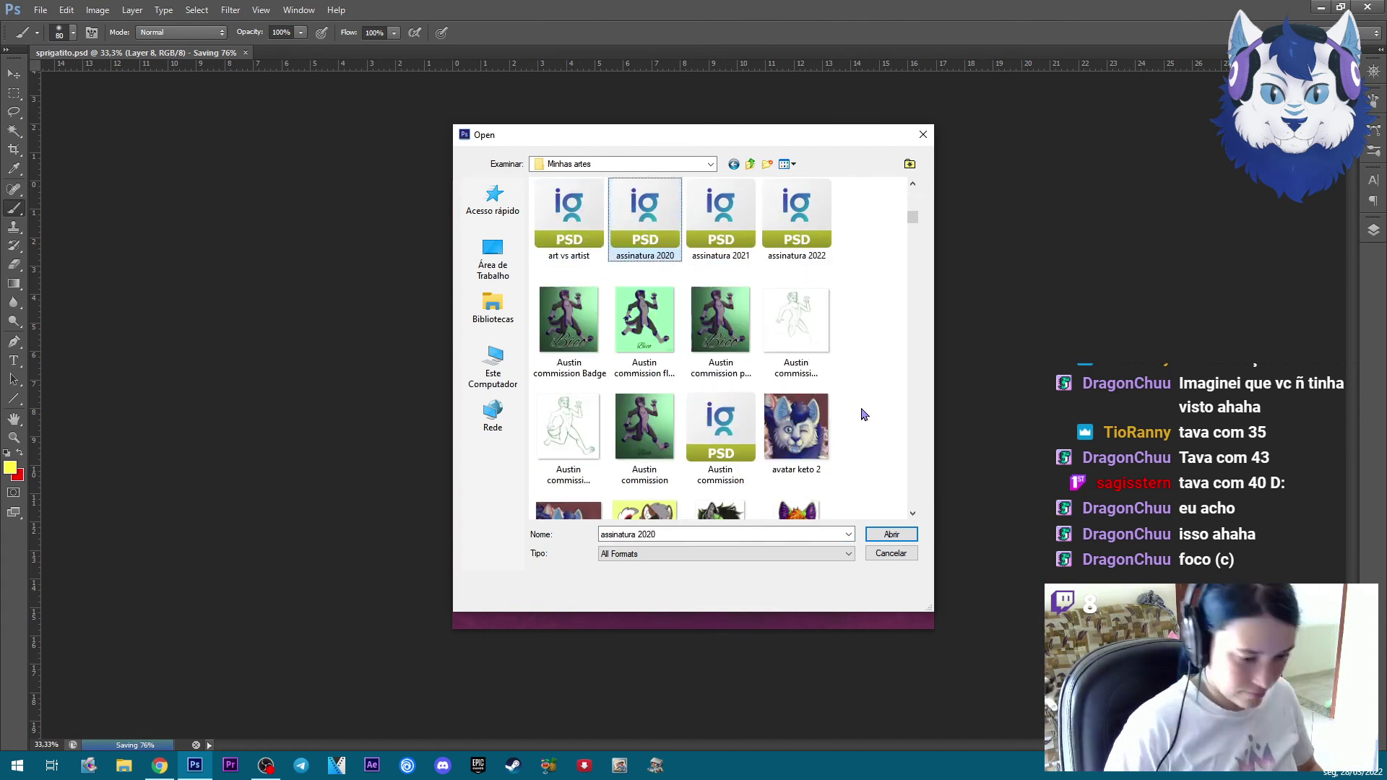
left_click(797, 217)
left_click(890, 535)
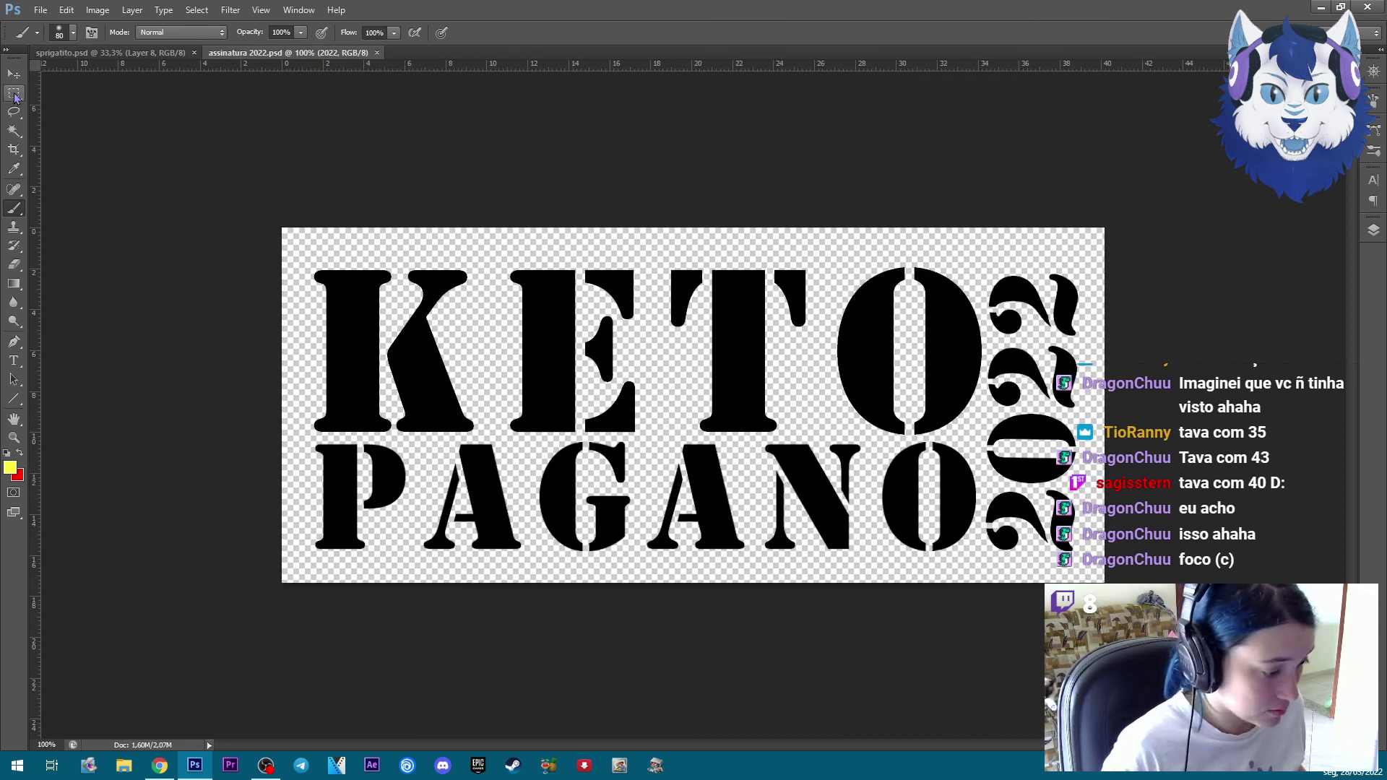
Select the entire signature logo and switch back to the sprigatito painting
left_click(16, 97)
key("ctrl+a")
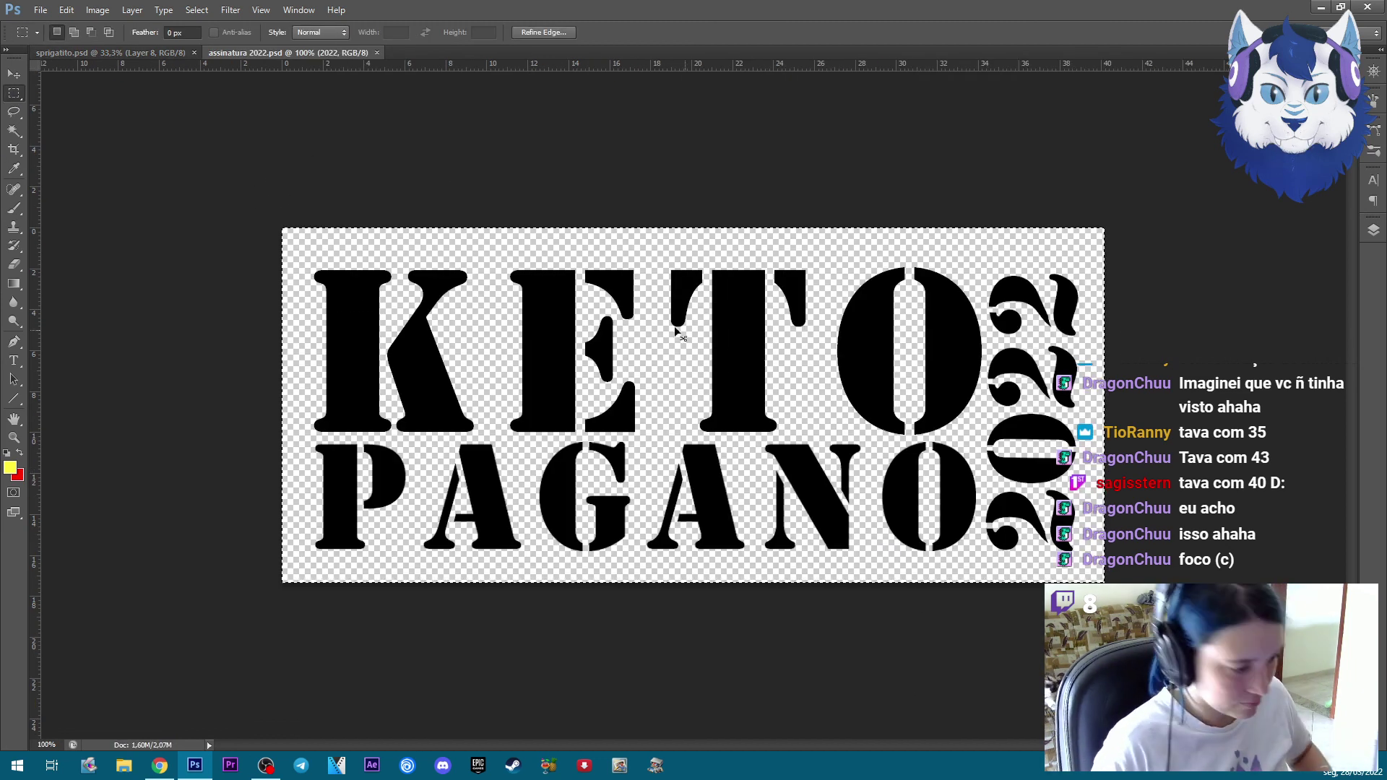
key("ctrl+Tab")
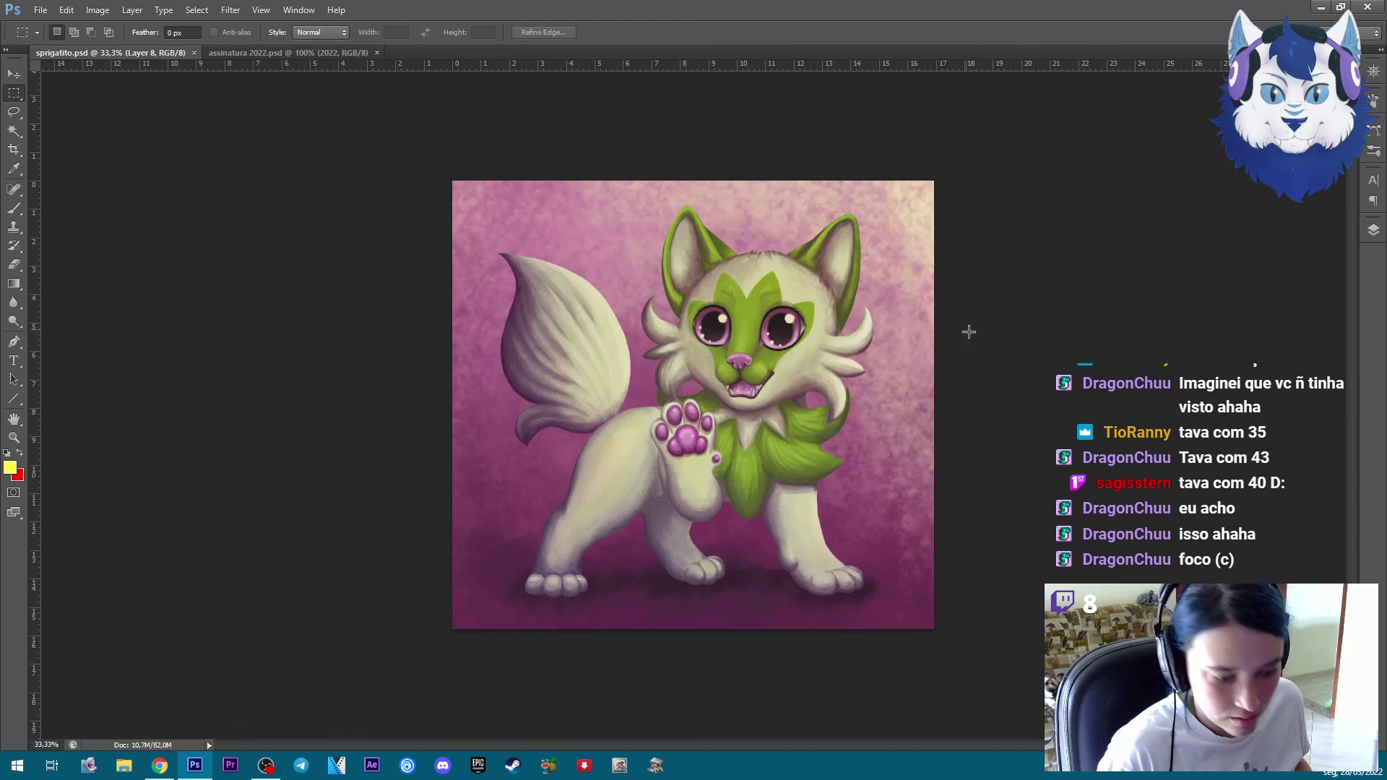
left_click(1374, 231)
Delete Layer 2, paste the KETO PAGANO 2022 logo and scale it into the bottom-right corner
left_click(1234, 304)
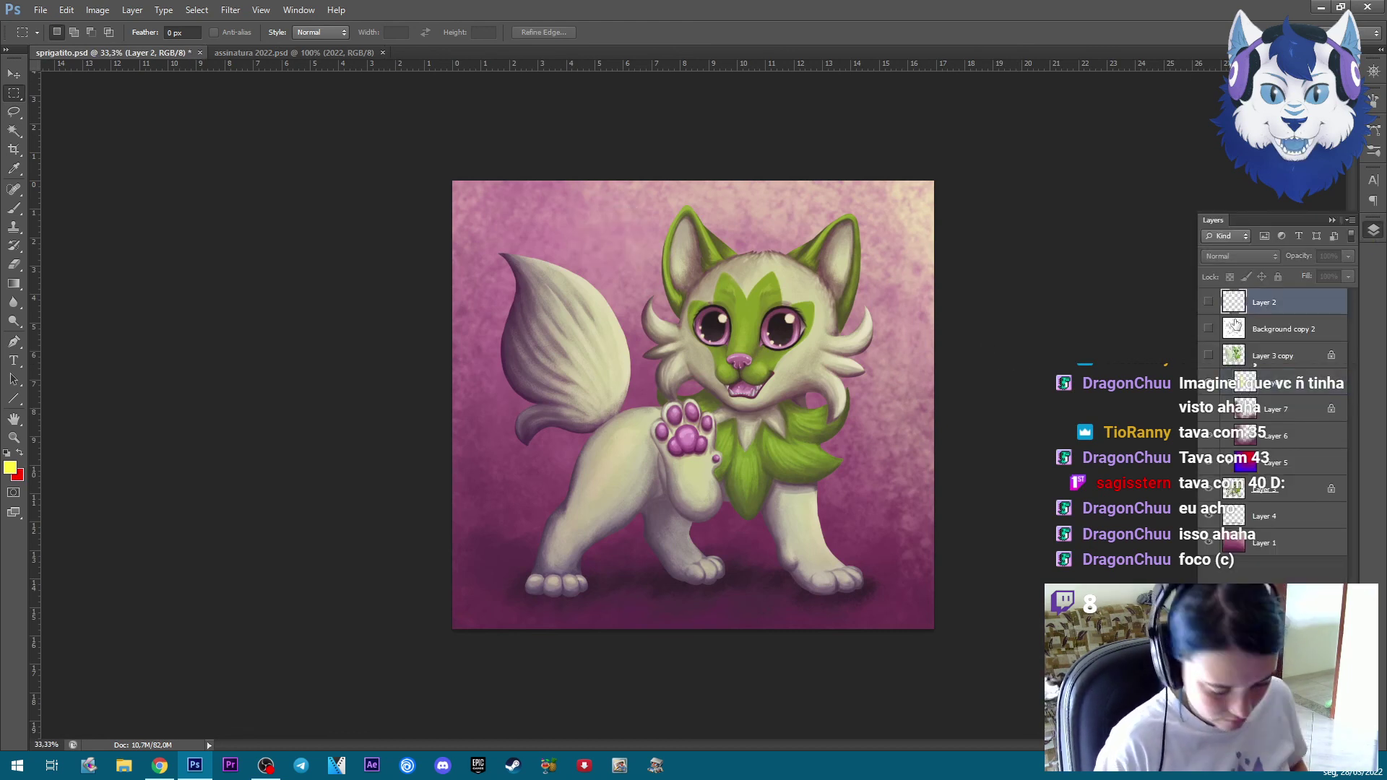
key("Delete")
key("ctrl+v")
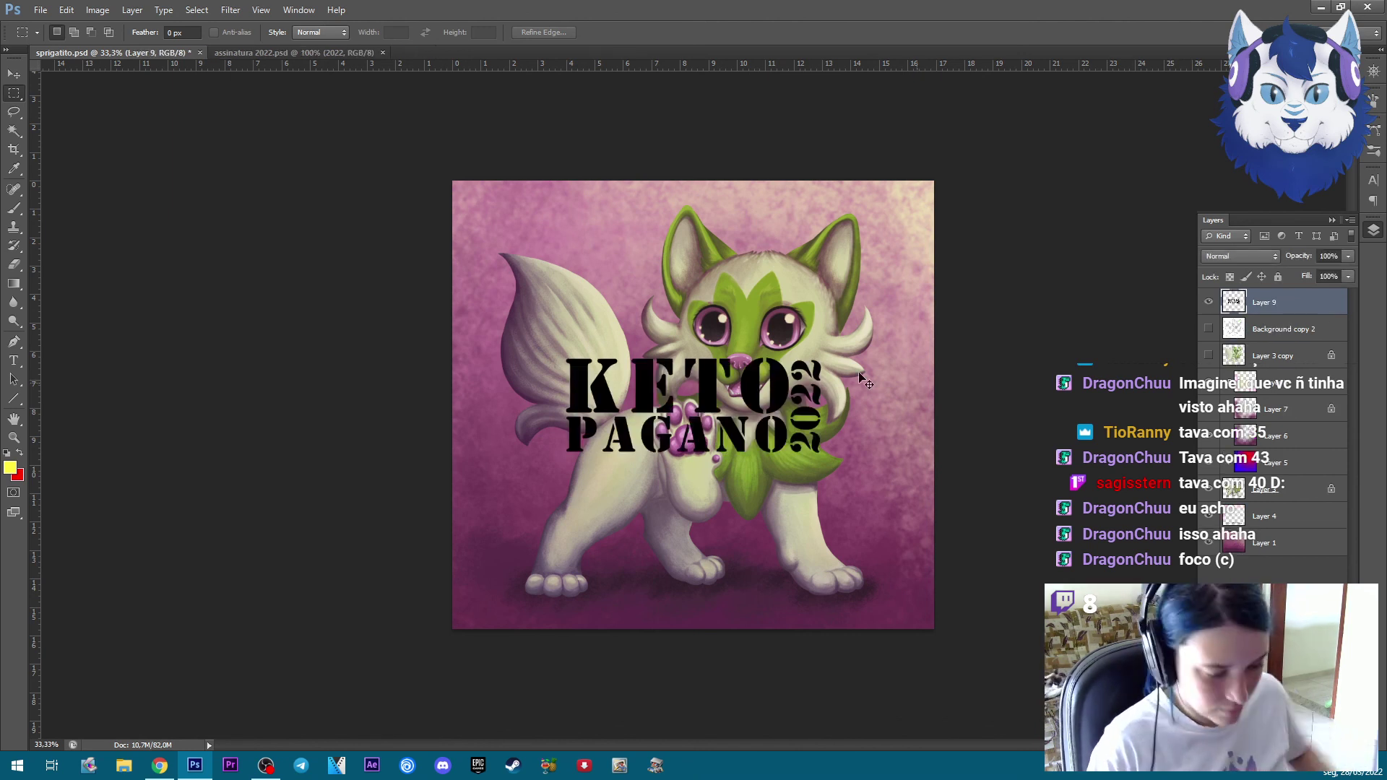
left_click_drag(549, 338, 852, 479)
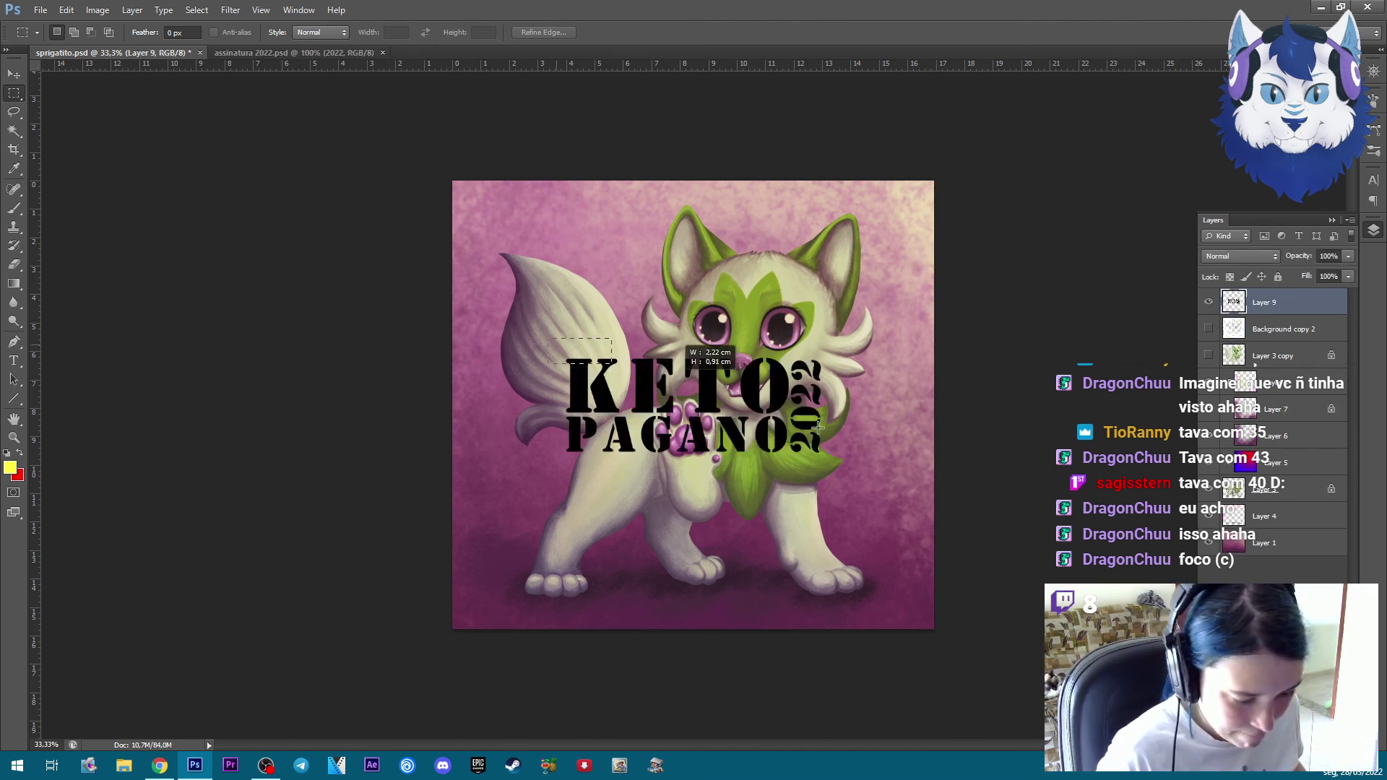
right_click(791, 440)
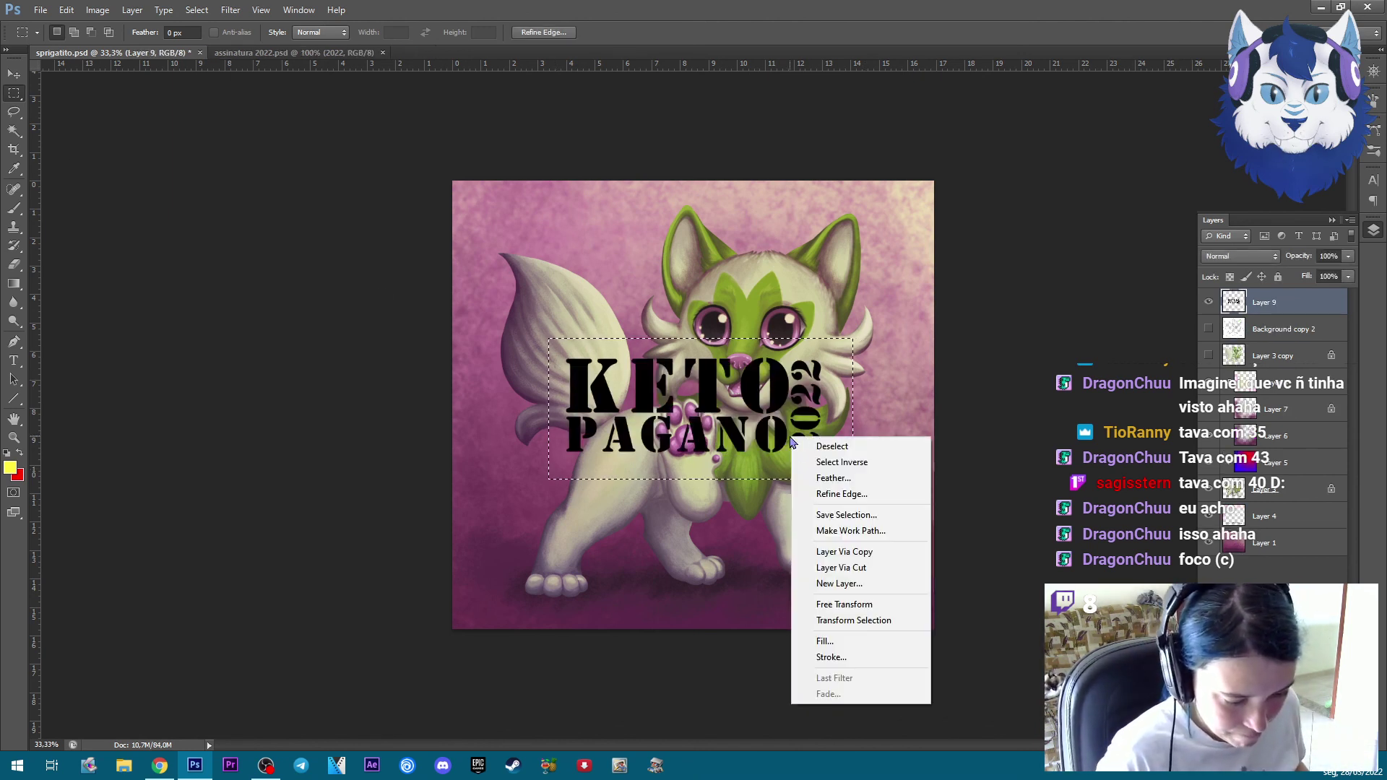
left_click(843, 604)
mouse_move(853, 479)
left_mouse_down()
mouse_move(811, 448)
mouse_move(611, 373)
mouse_move(929, 591)
mouse_move(896, 599)
mouse_move(912, 614)
left_mouse_up()
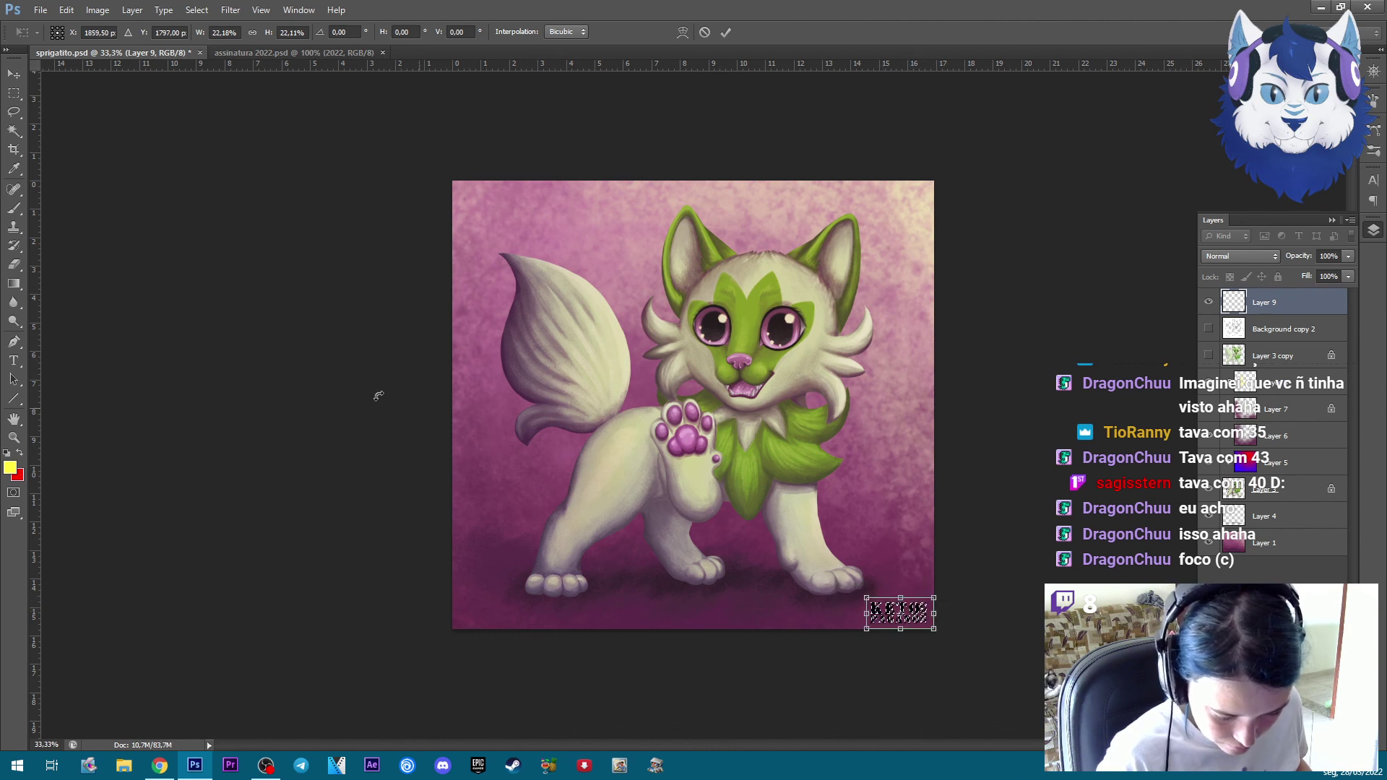
left_click(13, 112)
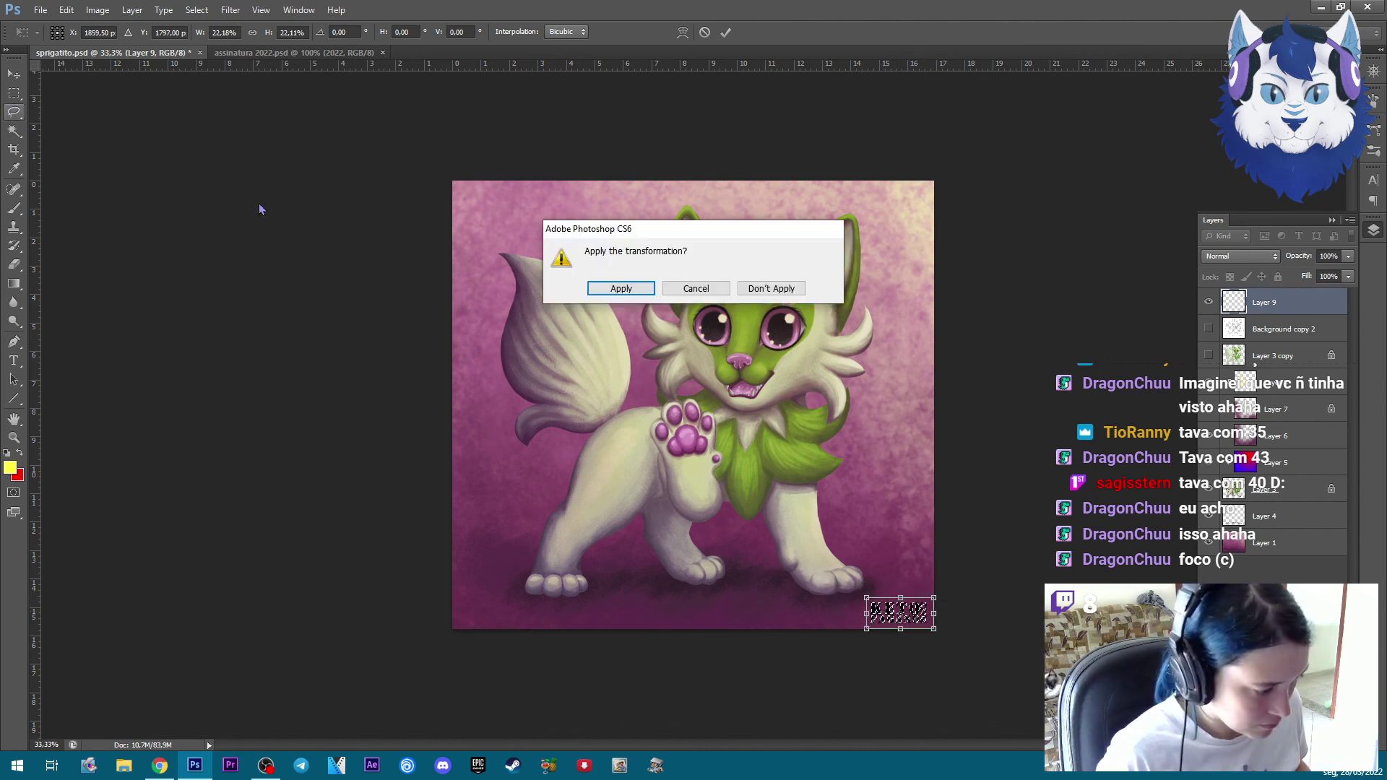
left_click(621, 289)
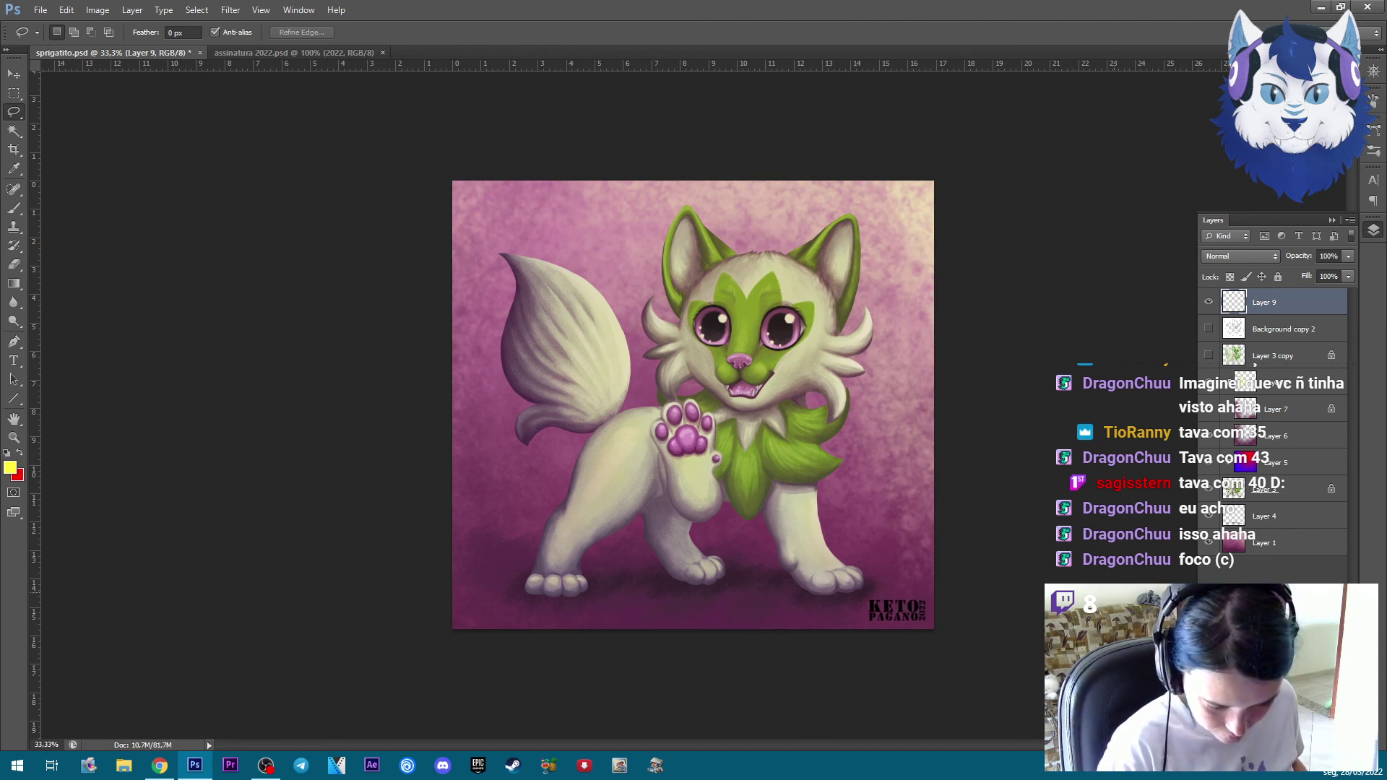
Fade the signature layer to about 42% and brush a light golden tone over it
left_click(1348, 256)
left_click_drag(1348, 273, 1307, 273)
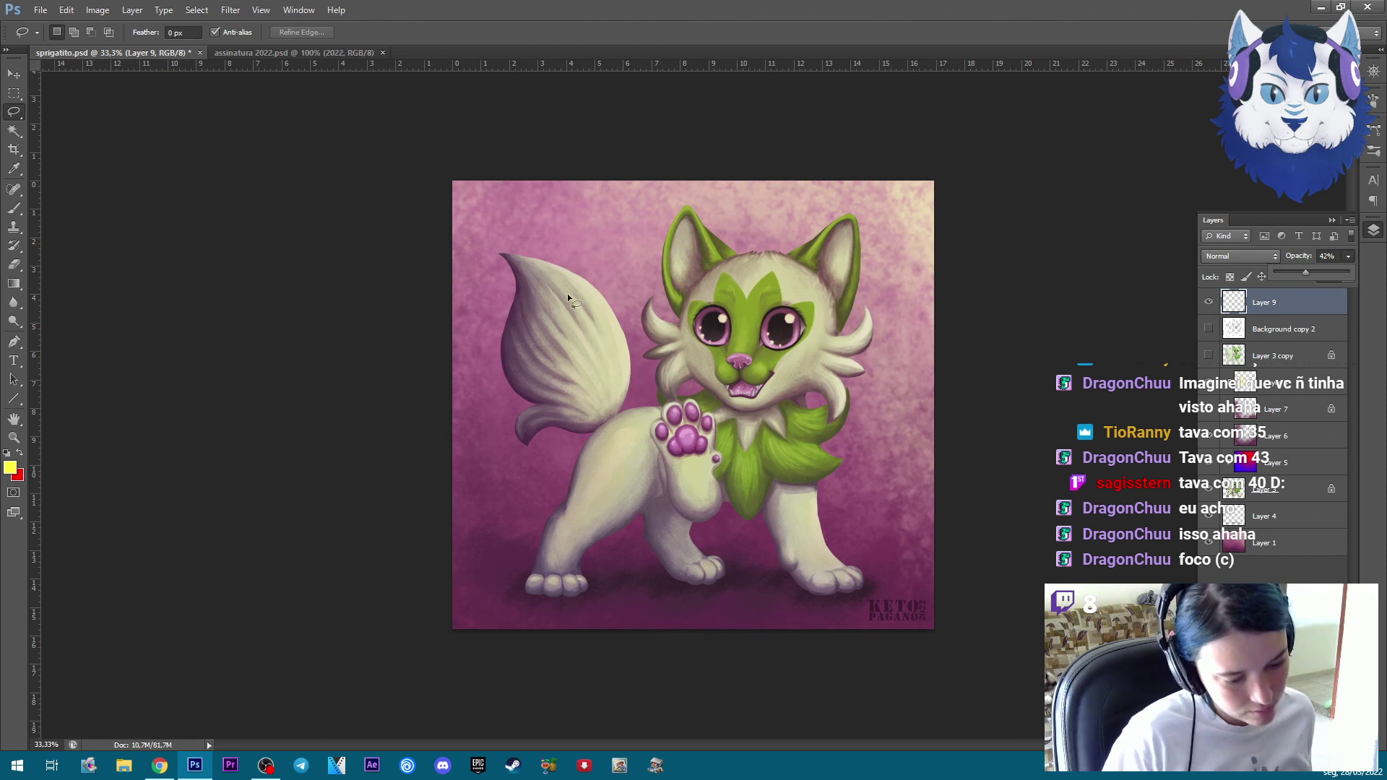
key("Return")
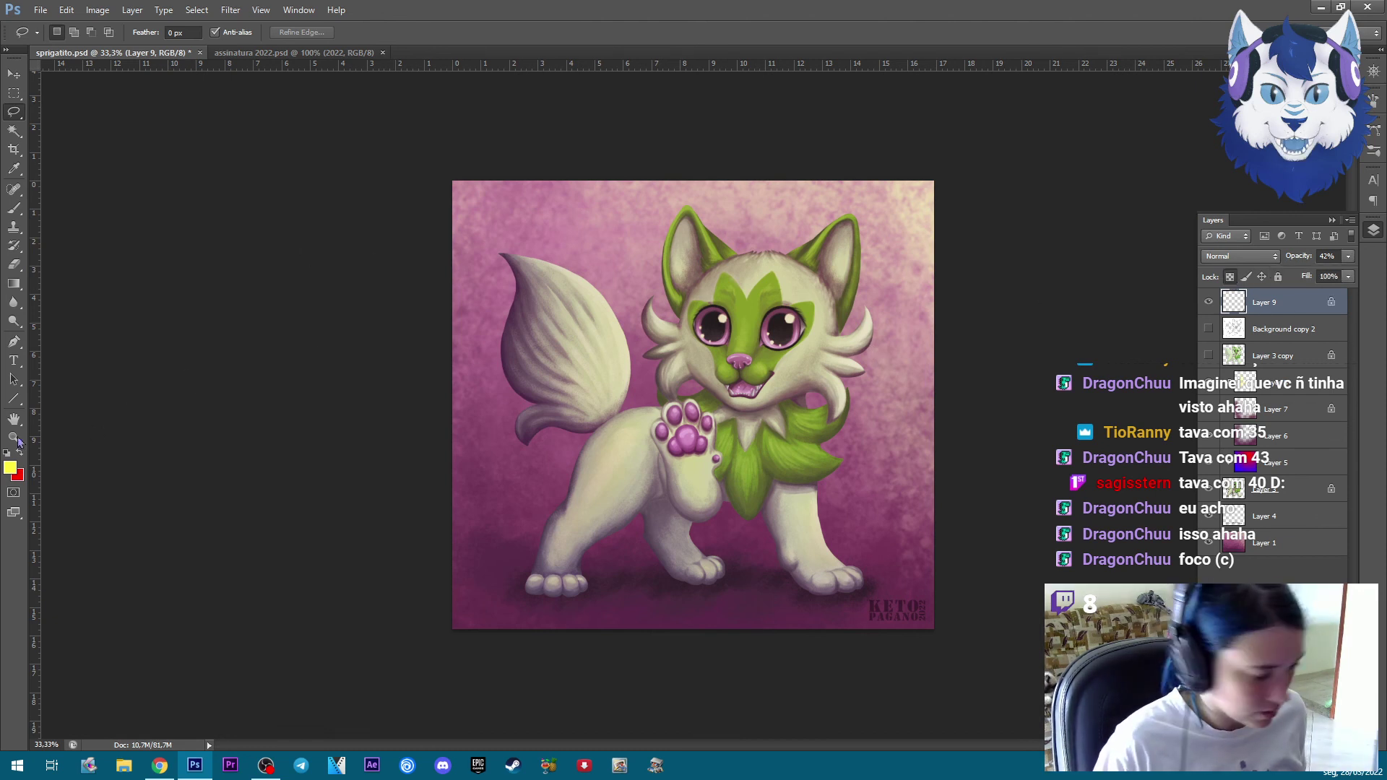
left_click(10, 467)
key("Escape")
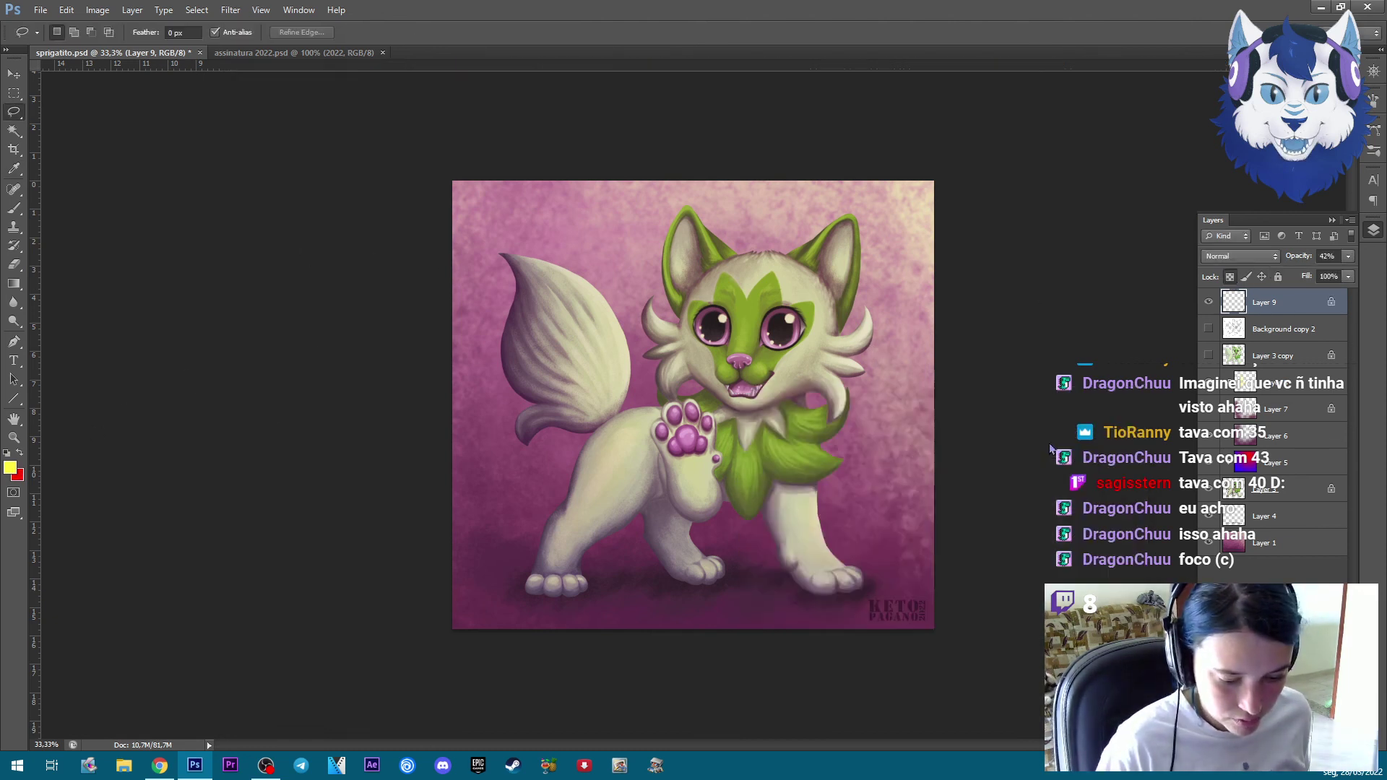
left_click(14, 209)
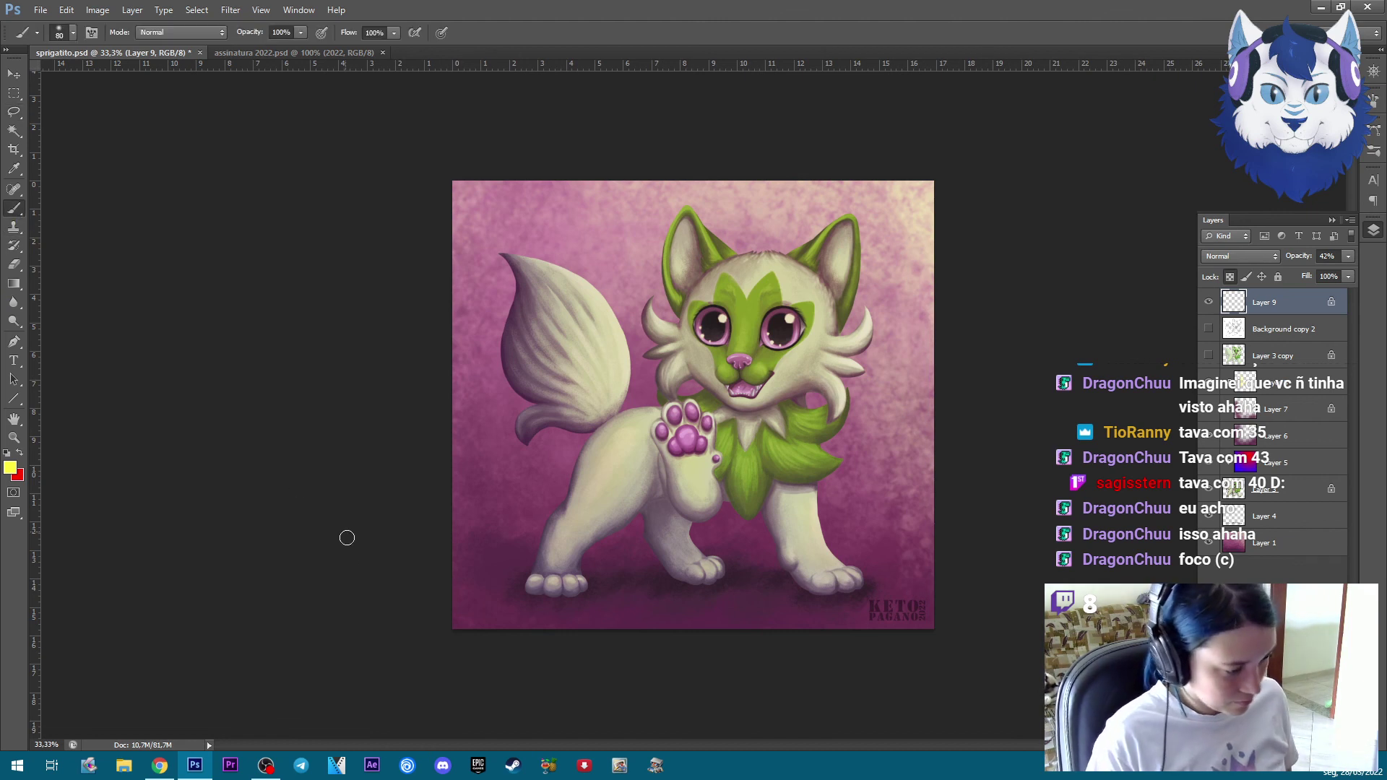
key("bracketright")
key("bracketright")
key("bracketright")
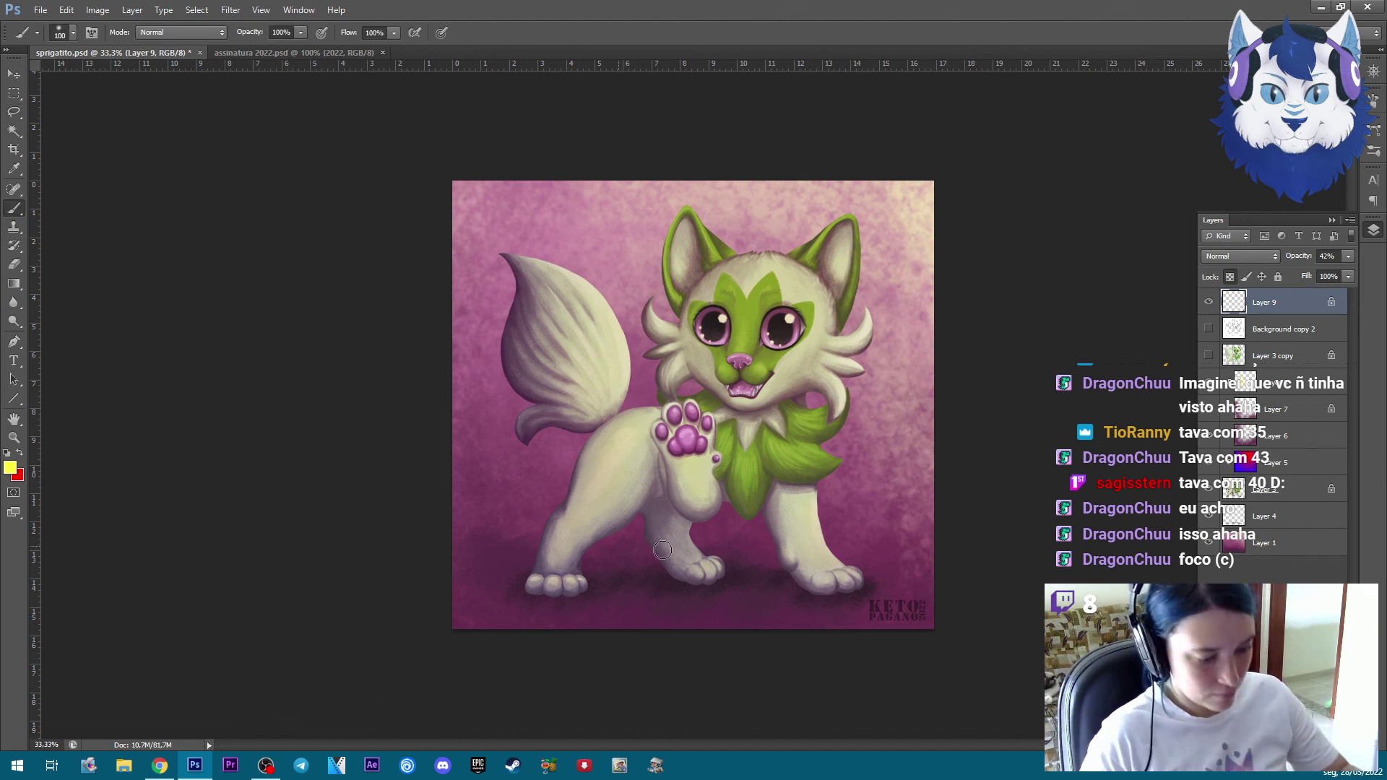
key("bracketright")
left_click_drag(893, 604, 821, 614)
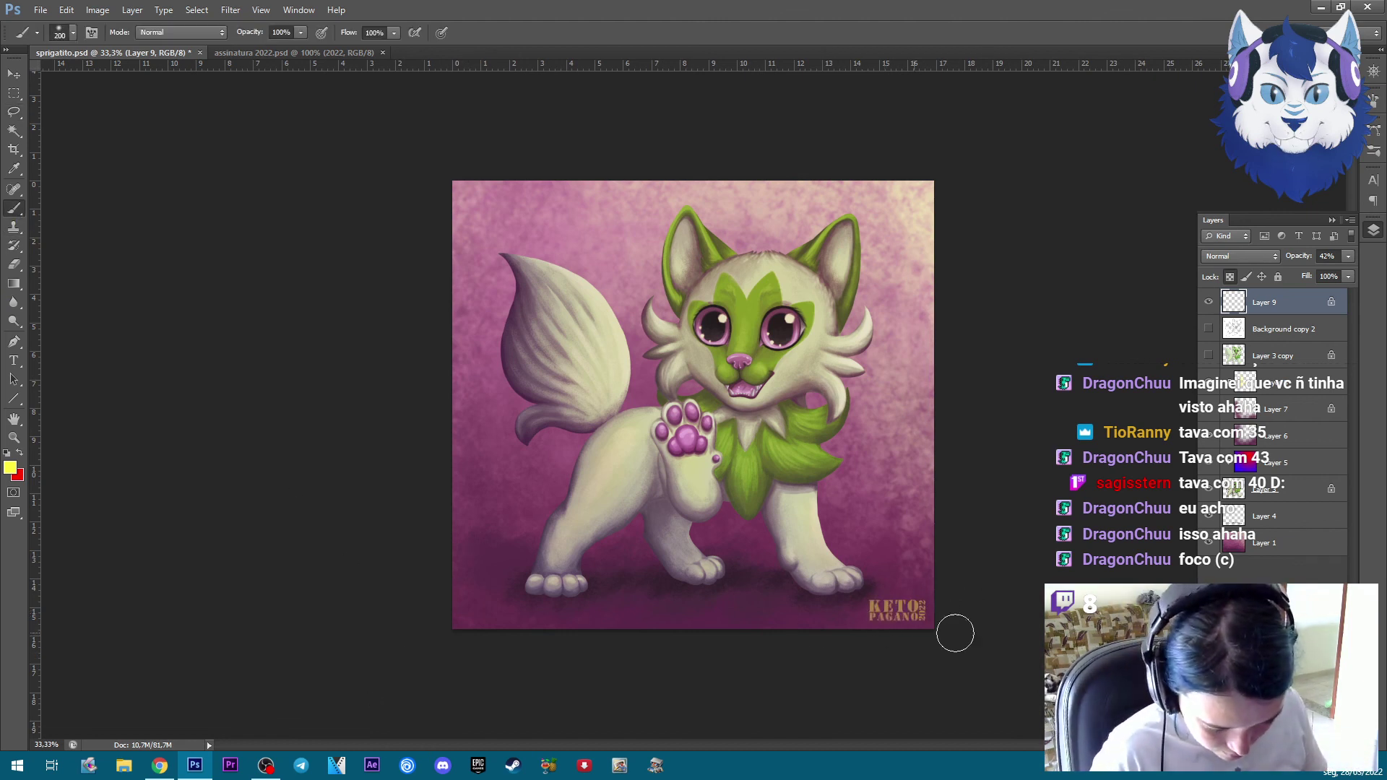
Set the signature layer to about 41% opacity and paint pure black over the bottom-right area
left_click(1348, 257)
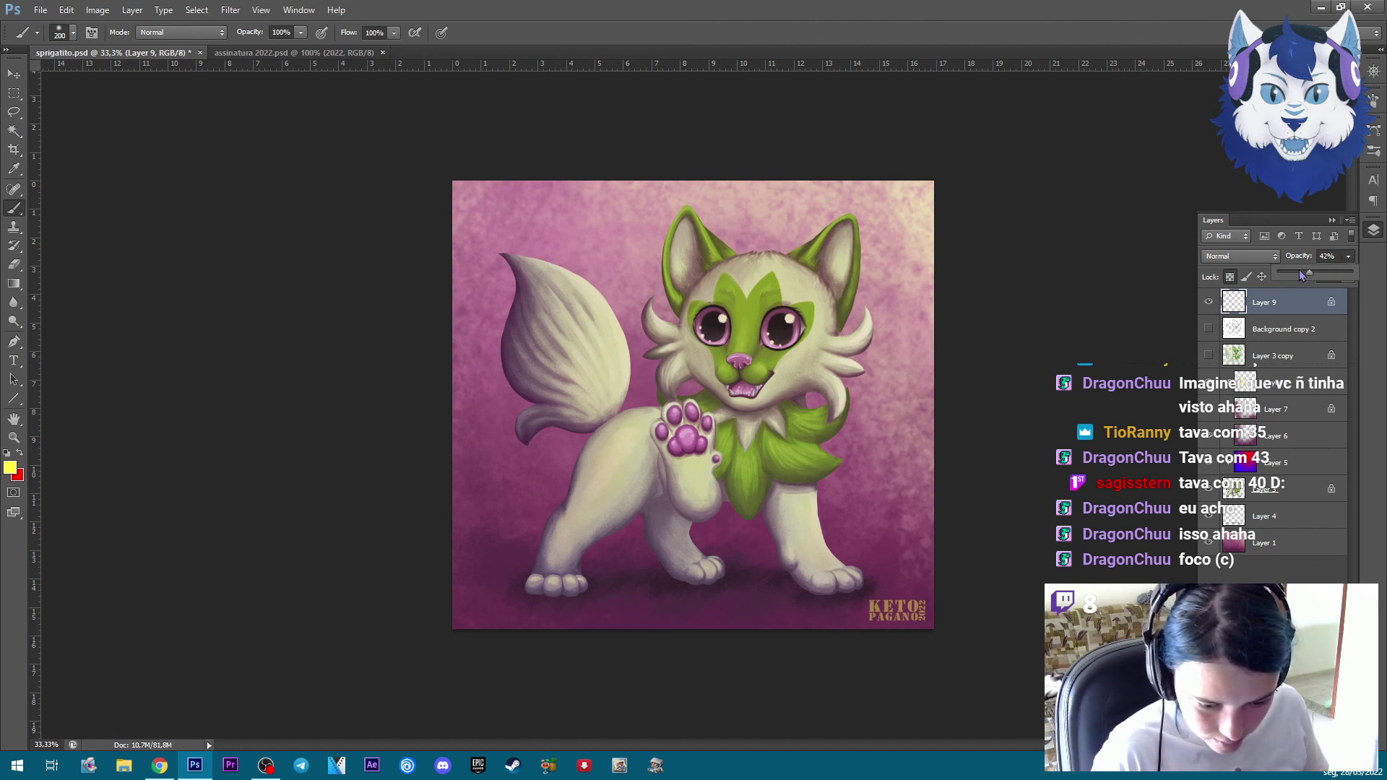
left_click_drag(1297, 275, 1309, 273)
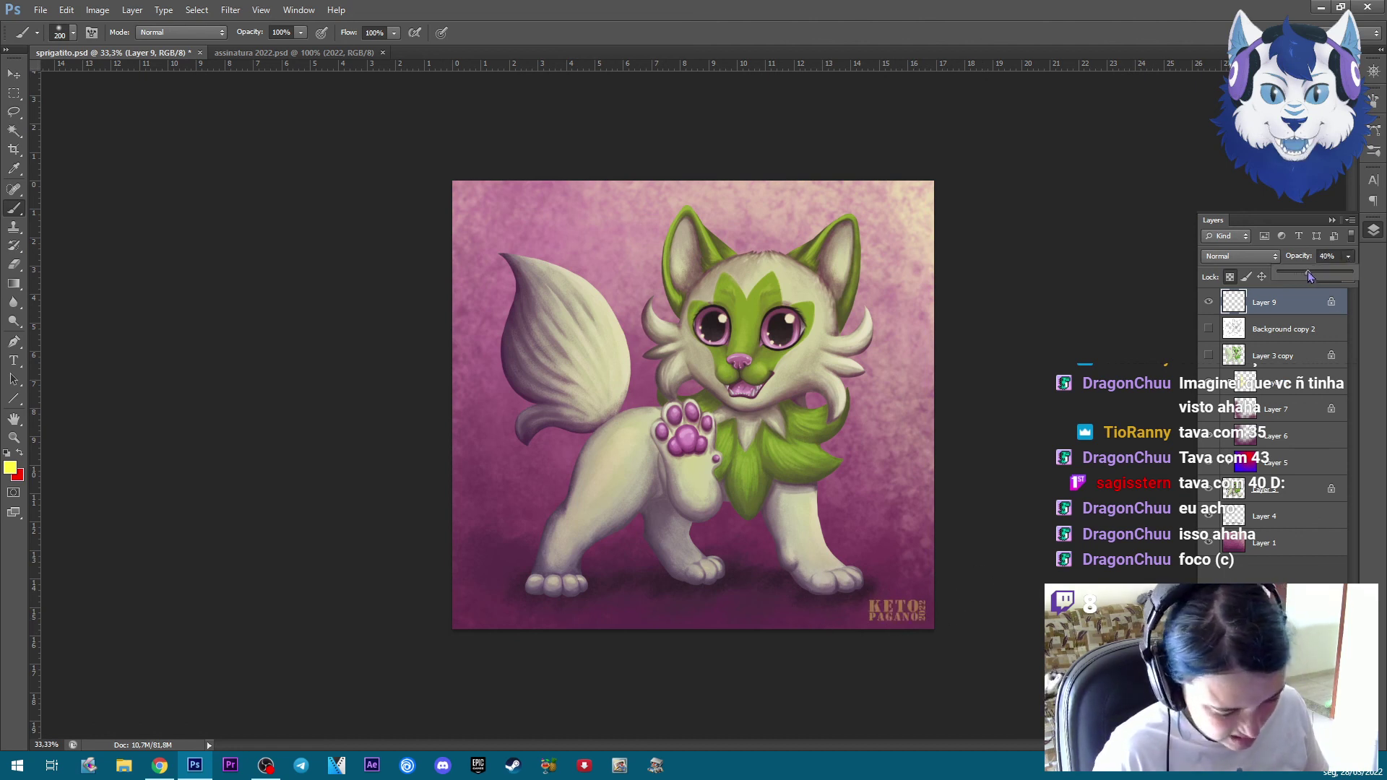
left_click(10, 468)
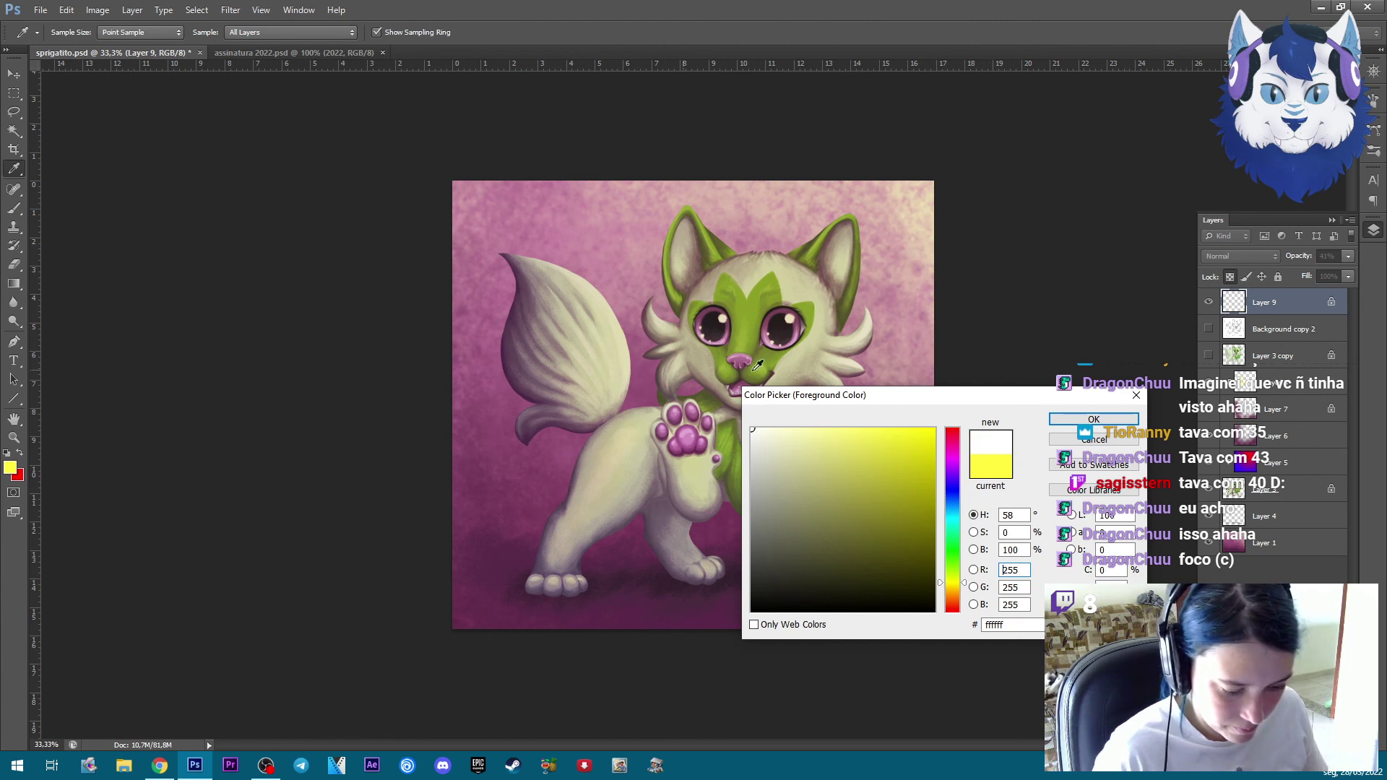
left_click(1094, 417)
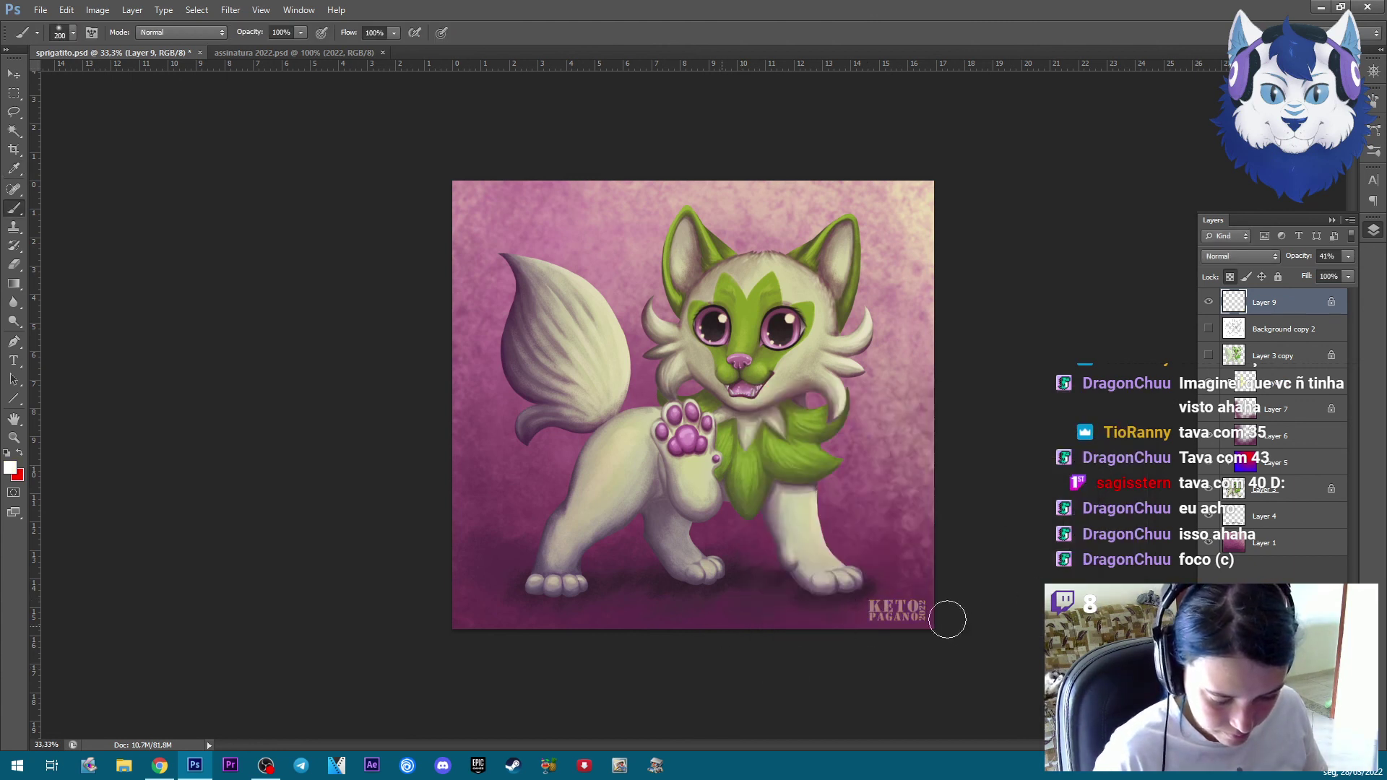
left_click(1348, 257)
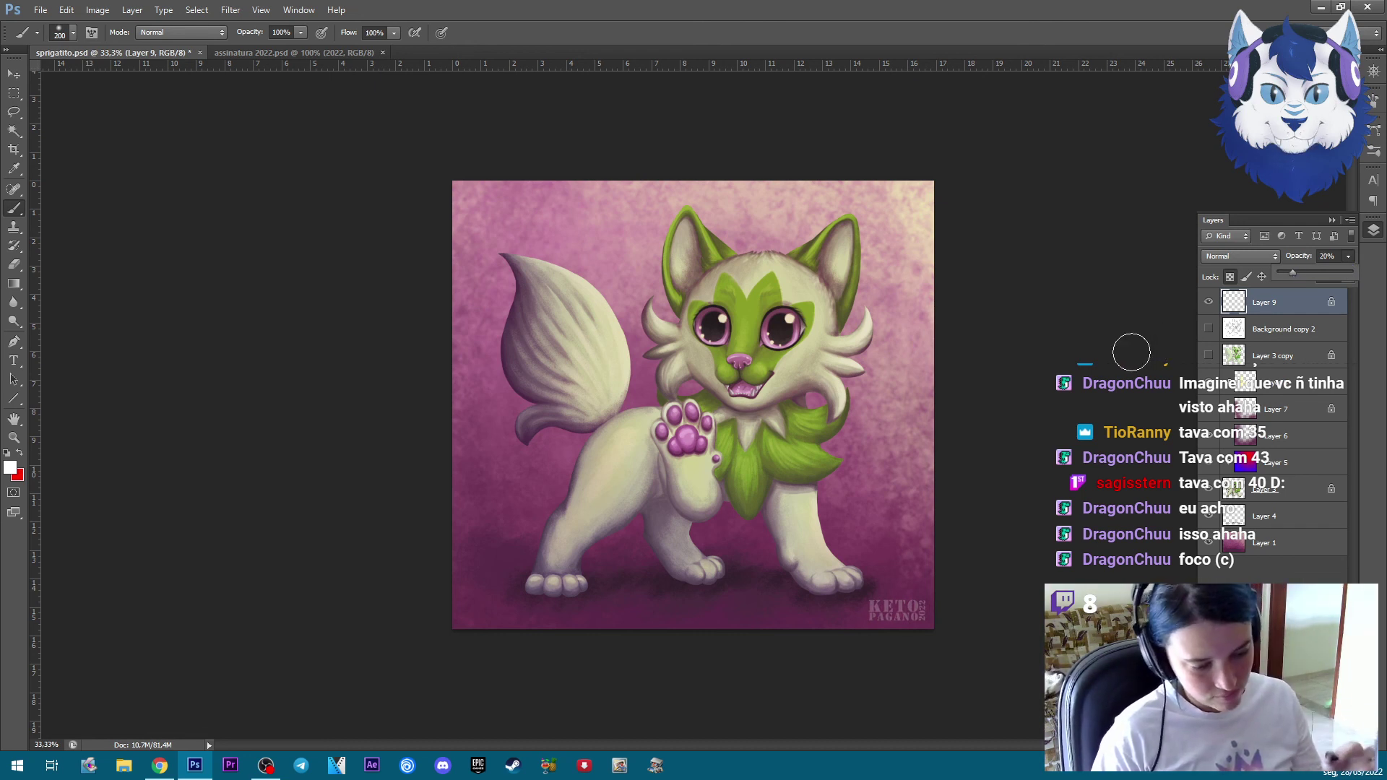
left_click(10, 468)
left_click(763, 621)
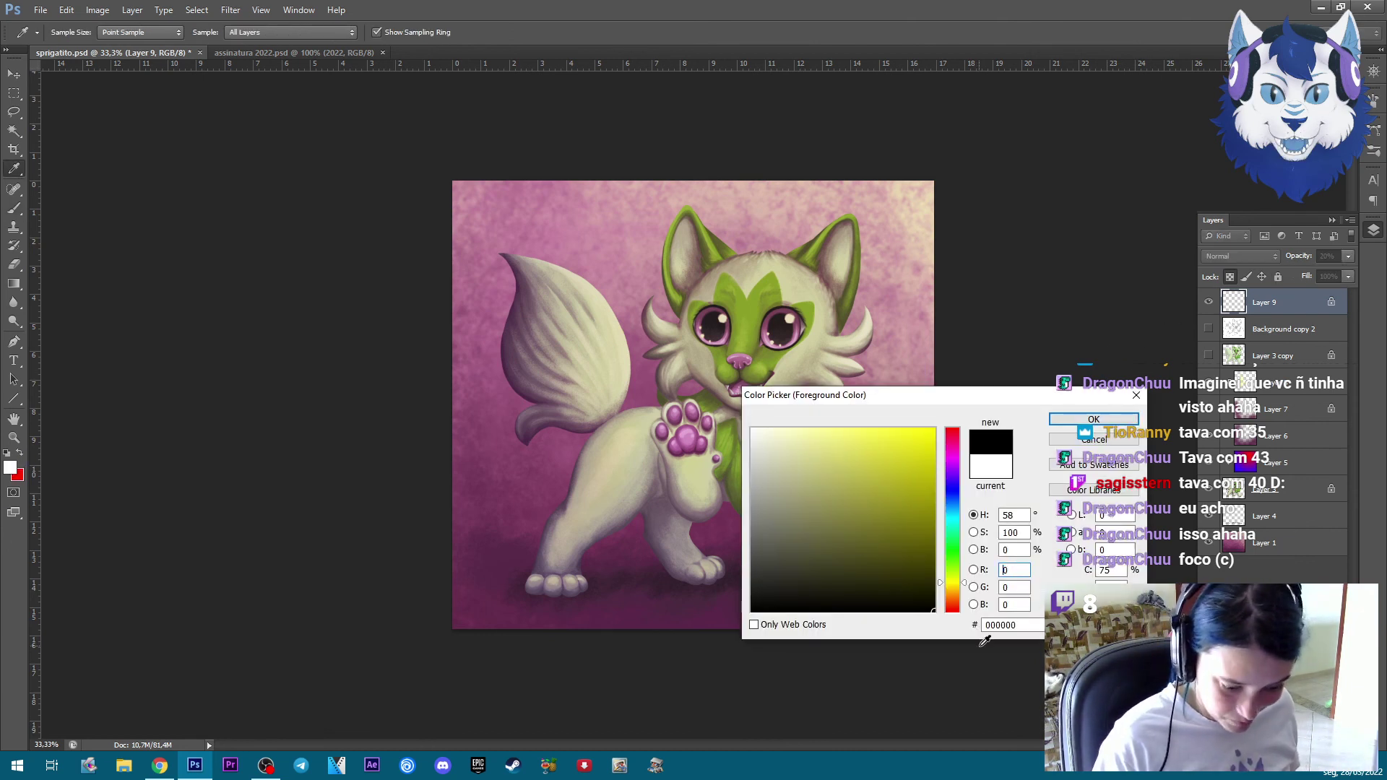
left_click(1095, 419)
left_click_drag(872, 584, 816, 619)
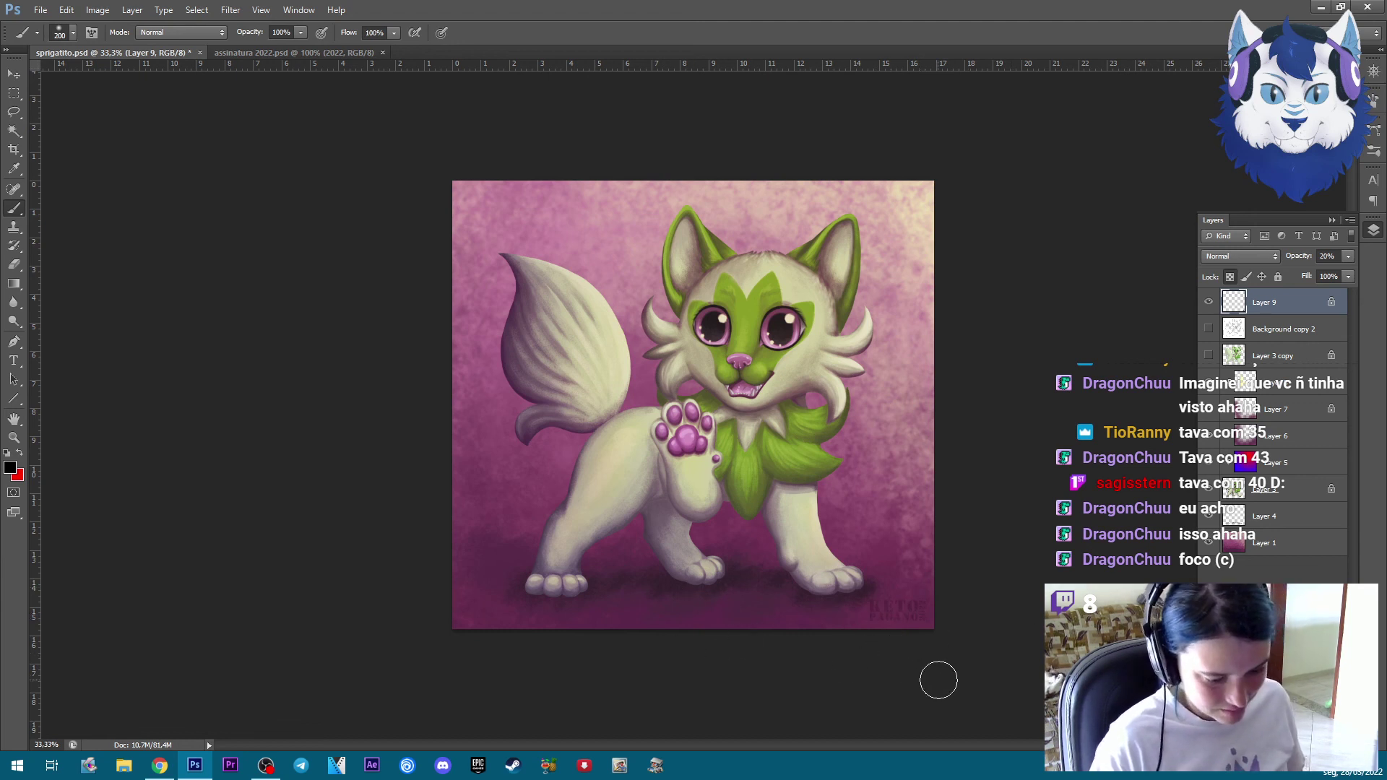
Switch the foreground to pure white and stamp the KETO PAGANO 2022 signature bottom-right
left_click(1346, 258)
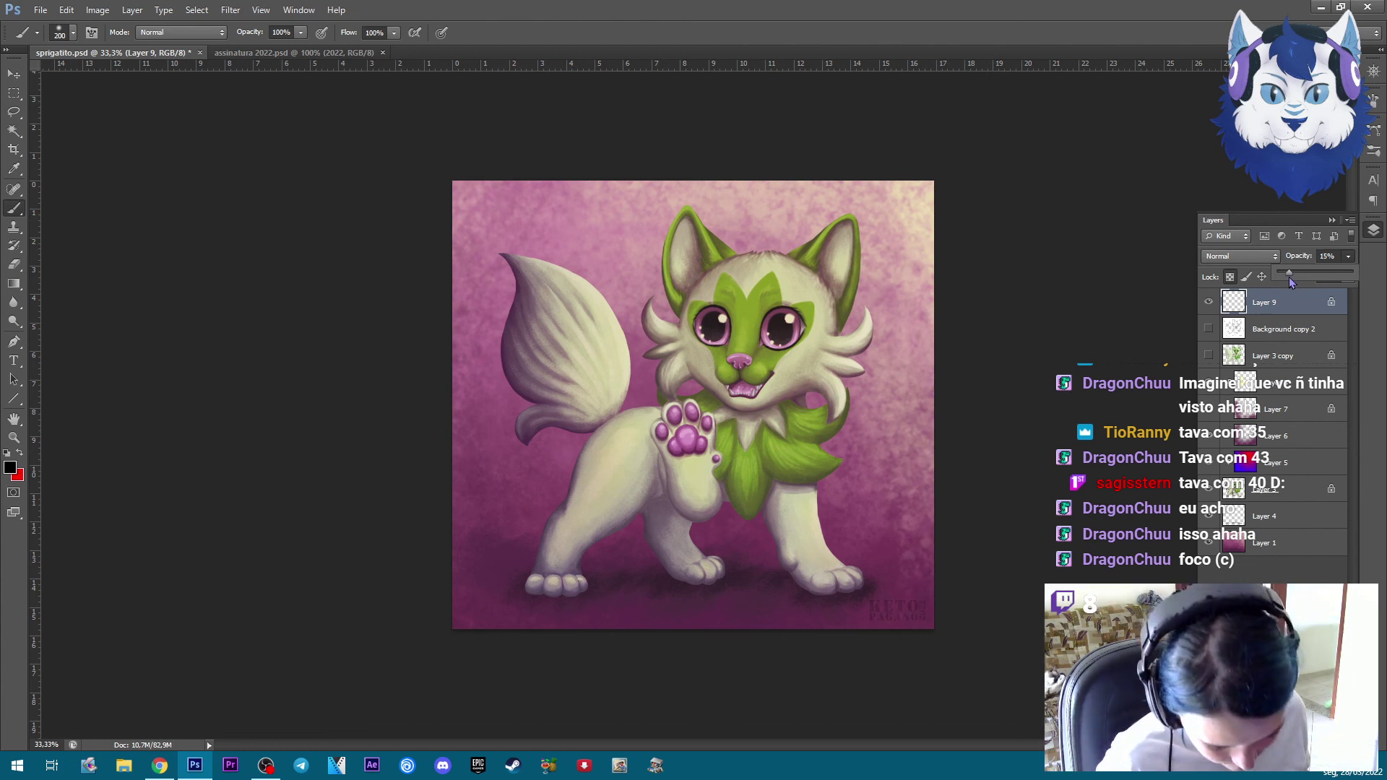
left_click_drag(1289, 278, 1292, 279)
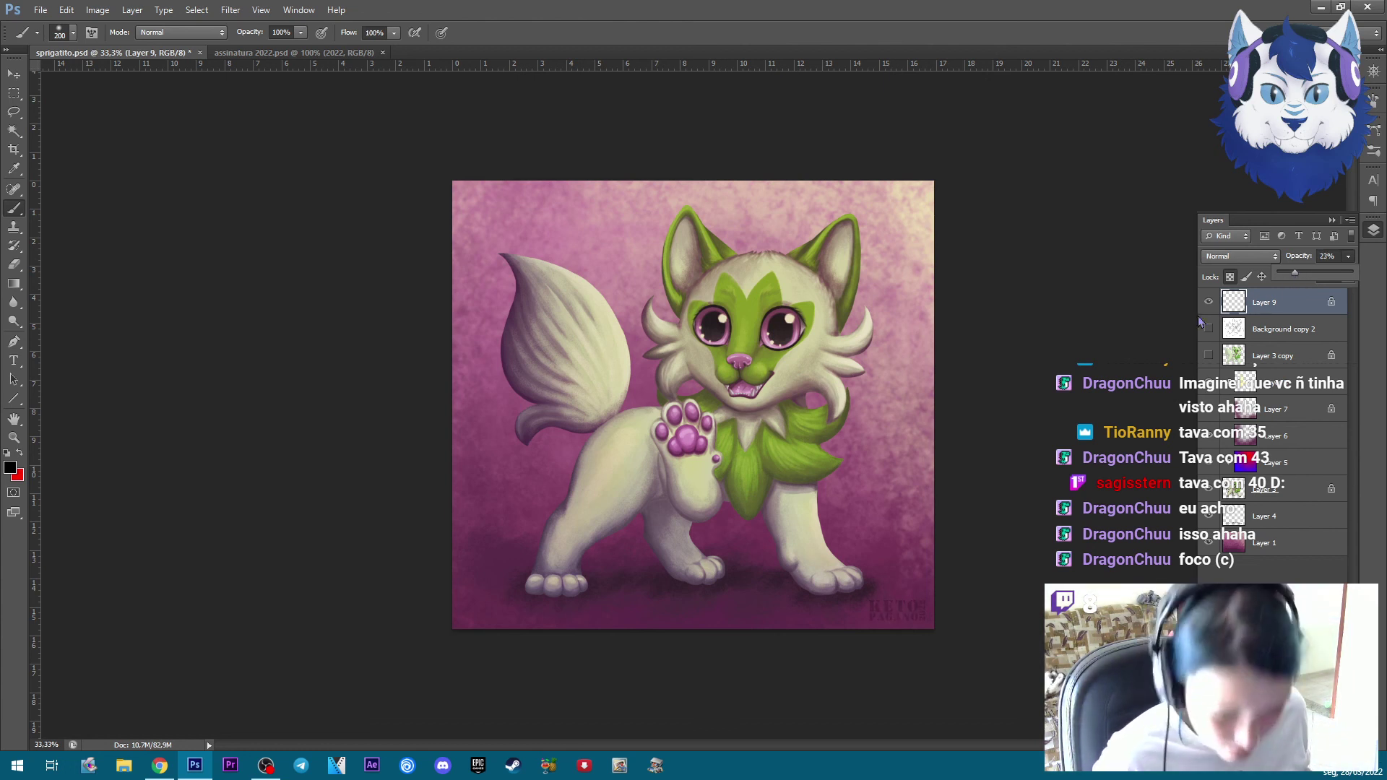
key("Return")
left_click(10, 467)
left_click_drag(752, 469, 752, 431)
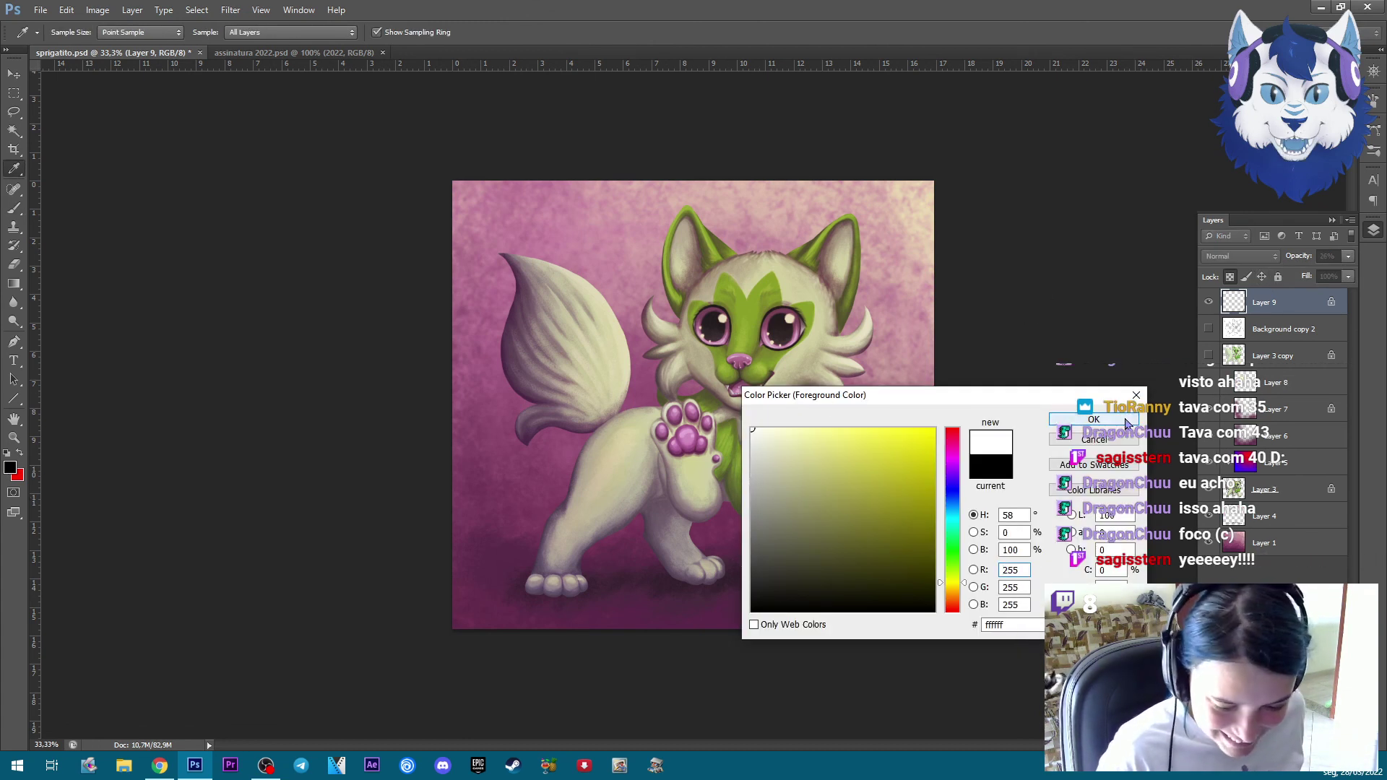
left_click(1127, 423)
key("b")
left_click(897, 611)
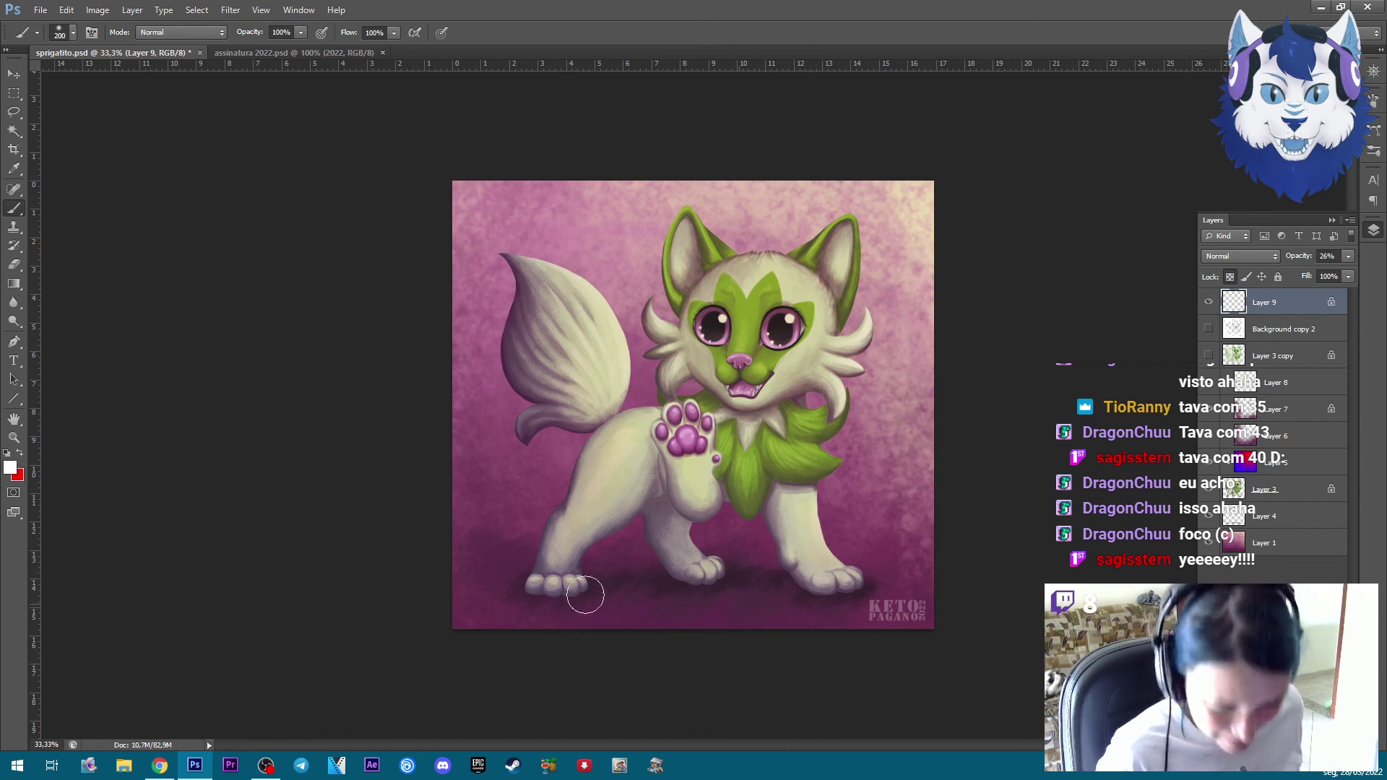
Lower the signature layer opacity to 19% and fit the whole painting in the window
left_click(1348, 255)
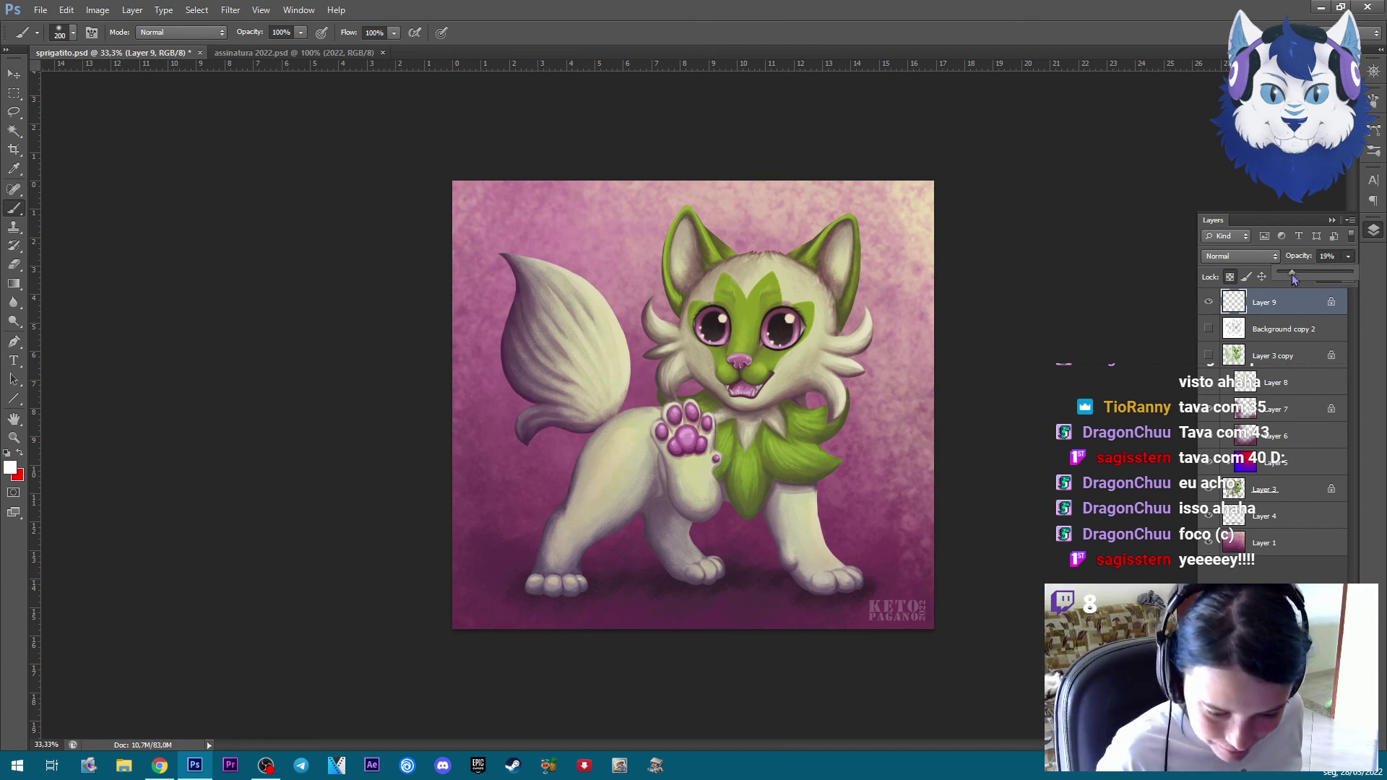
left_click(1139, 217)
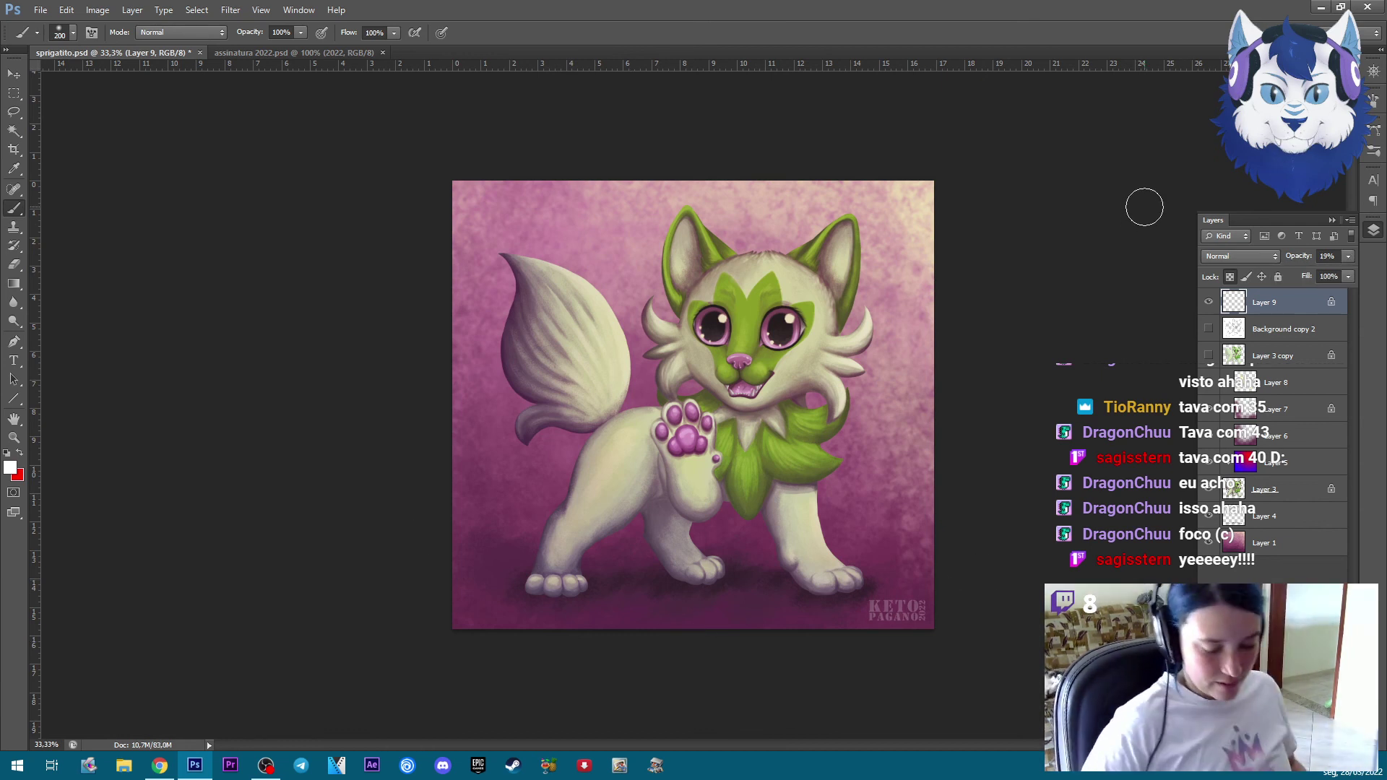
key("ctrl+0")
left_click(1375, 237)
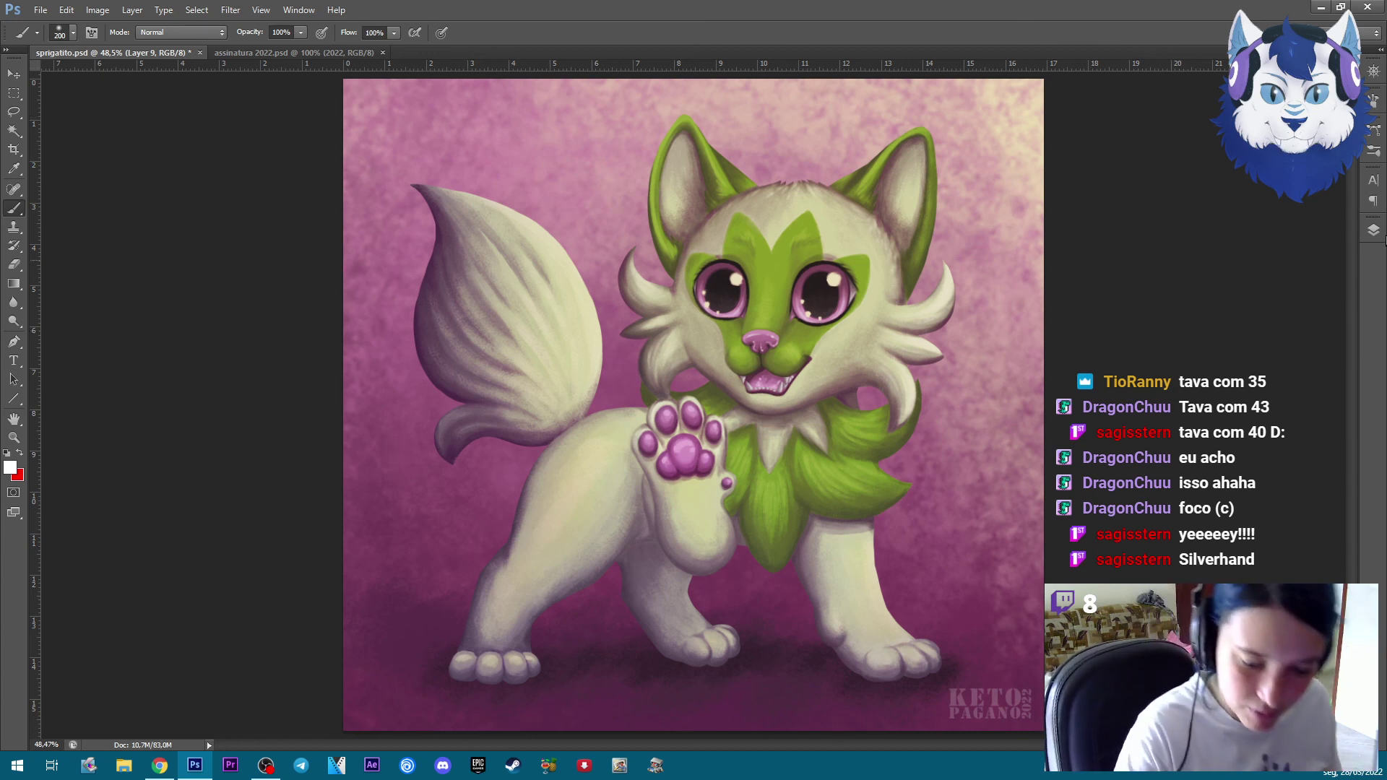
Select Layer 3, zoom in on the face, and set the brush size to 50
left_click(1374, 230)
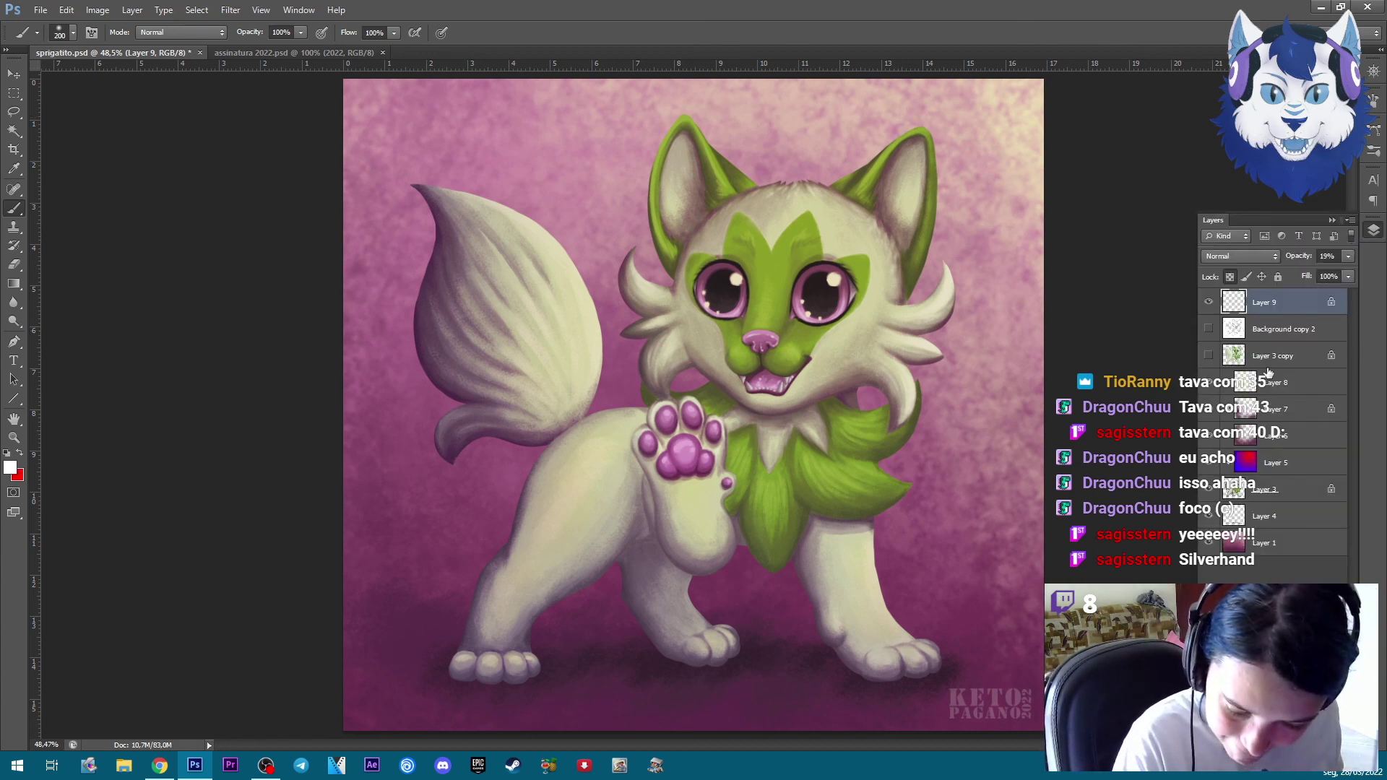
left_click(1267, 491)
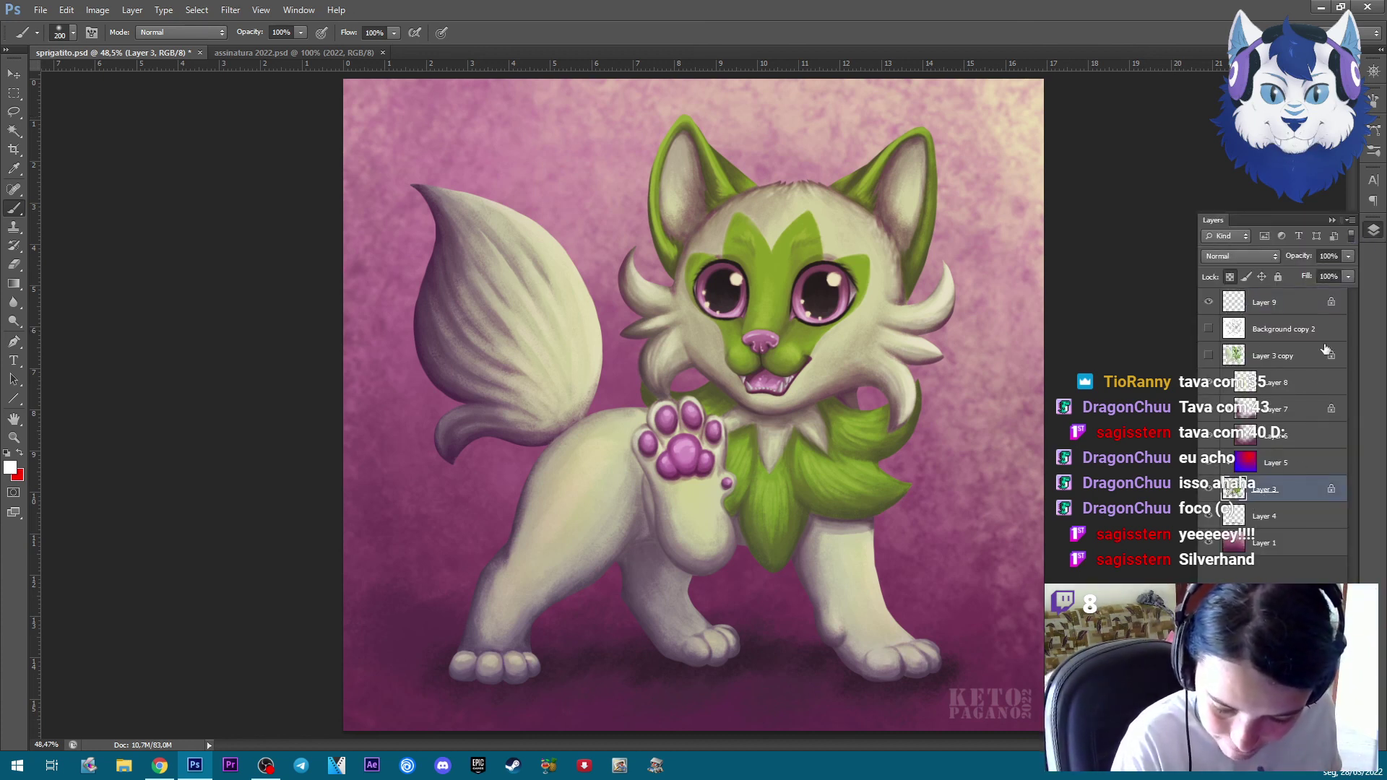
left_click(1372, 233)
key("ctrl+plus")
key("ctrl+plus")
key("ctrl+plus")
key("ctrl+plus")
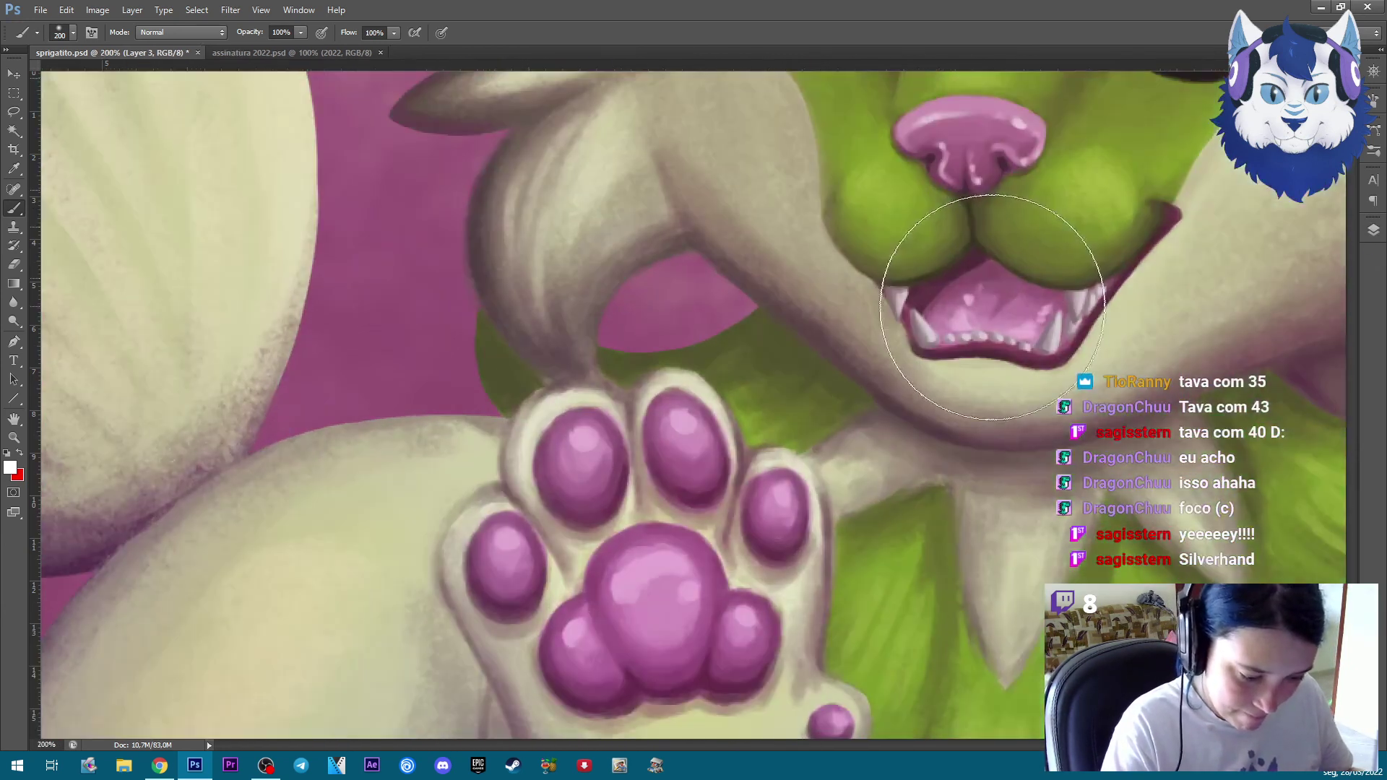
scroll(991, 308, "up", 5)
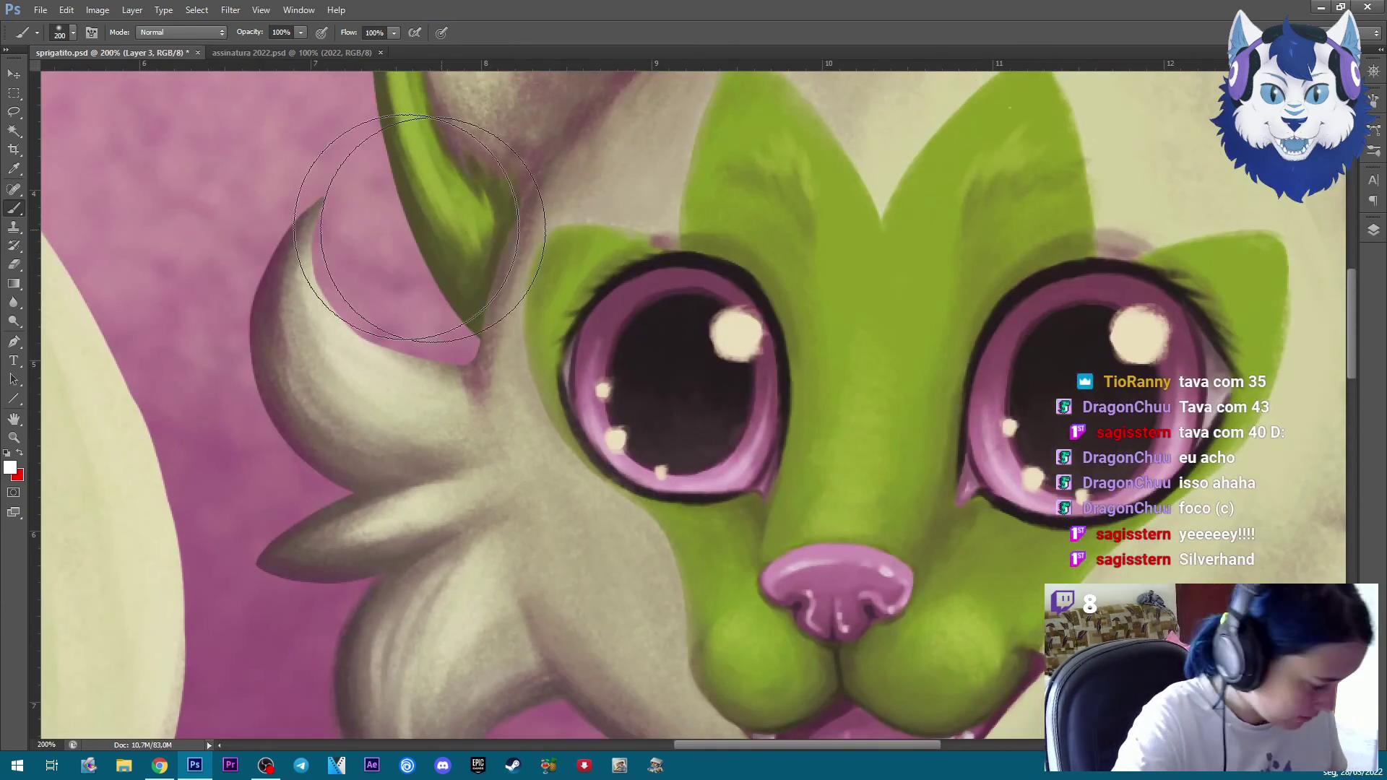
right_click(710, 285)
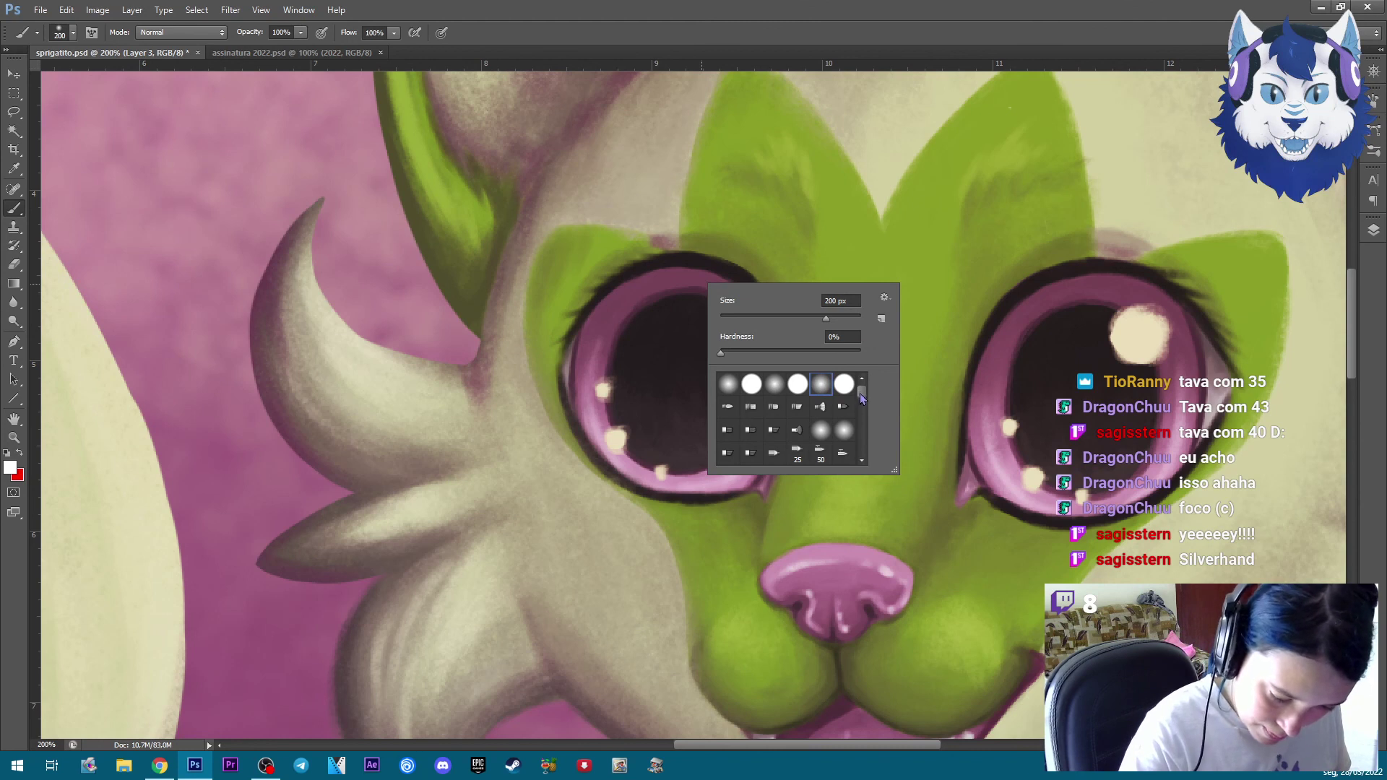
left_click_drag(861, 394, 863, 462)
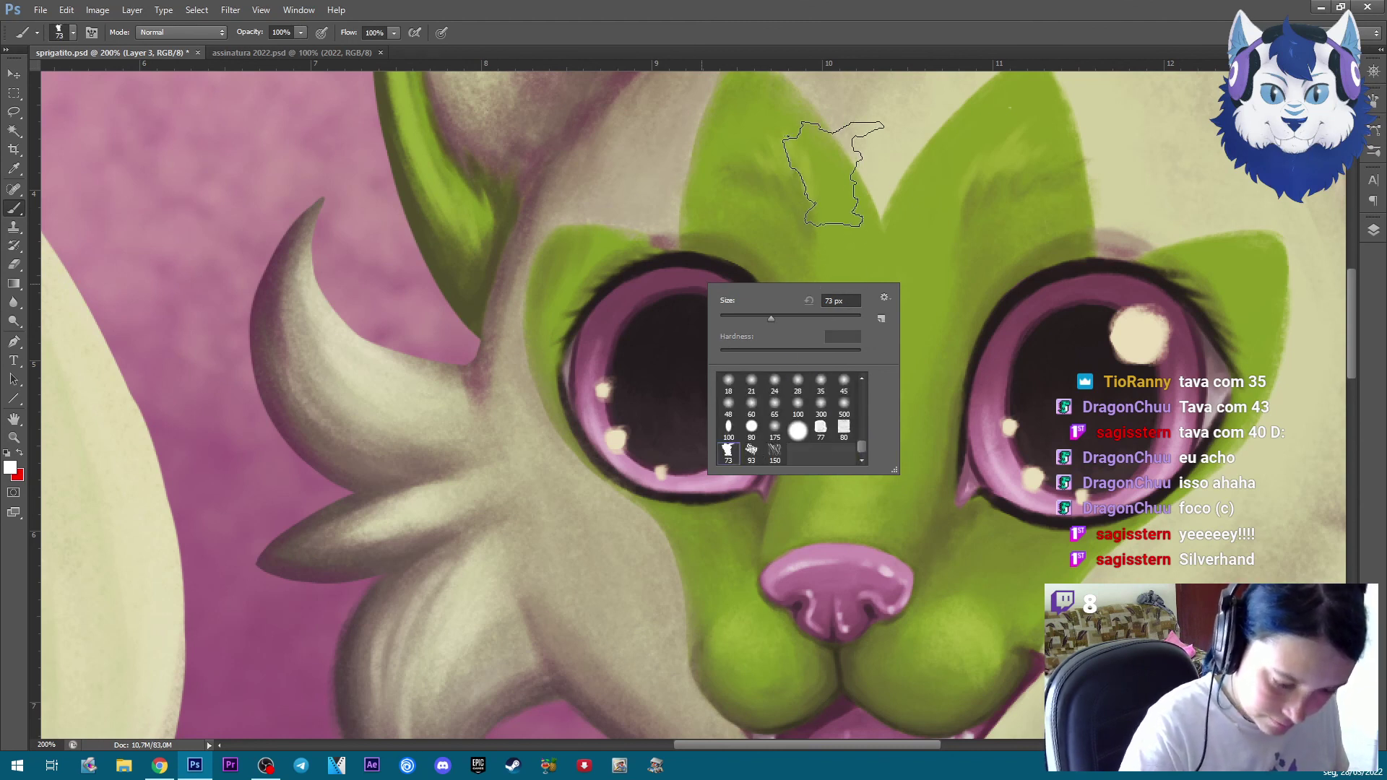
type("50")
key("Return")
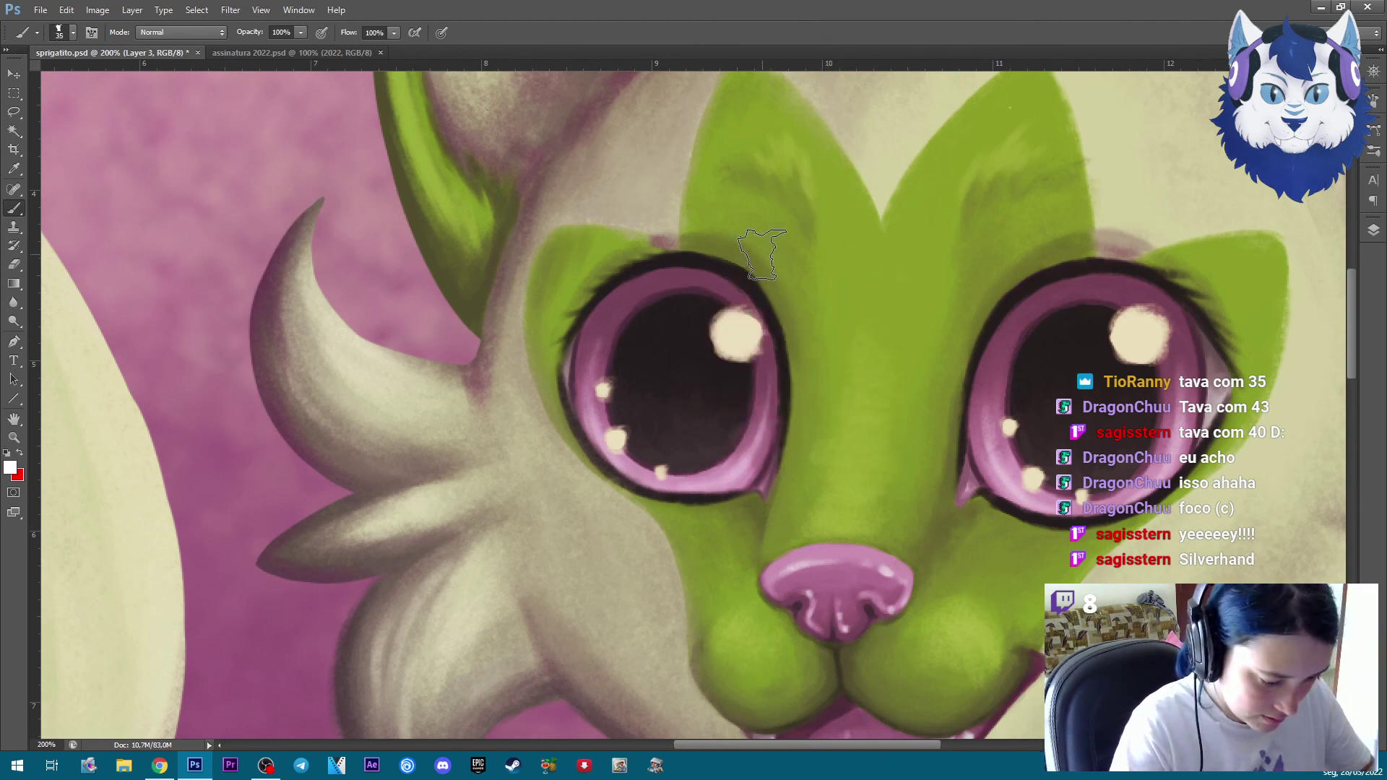
Sample face colours, settling on the face mask's green, and zoom in on the left eye
left_click(606, 150, "alt")
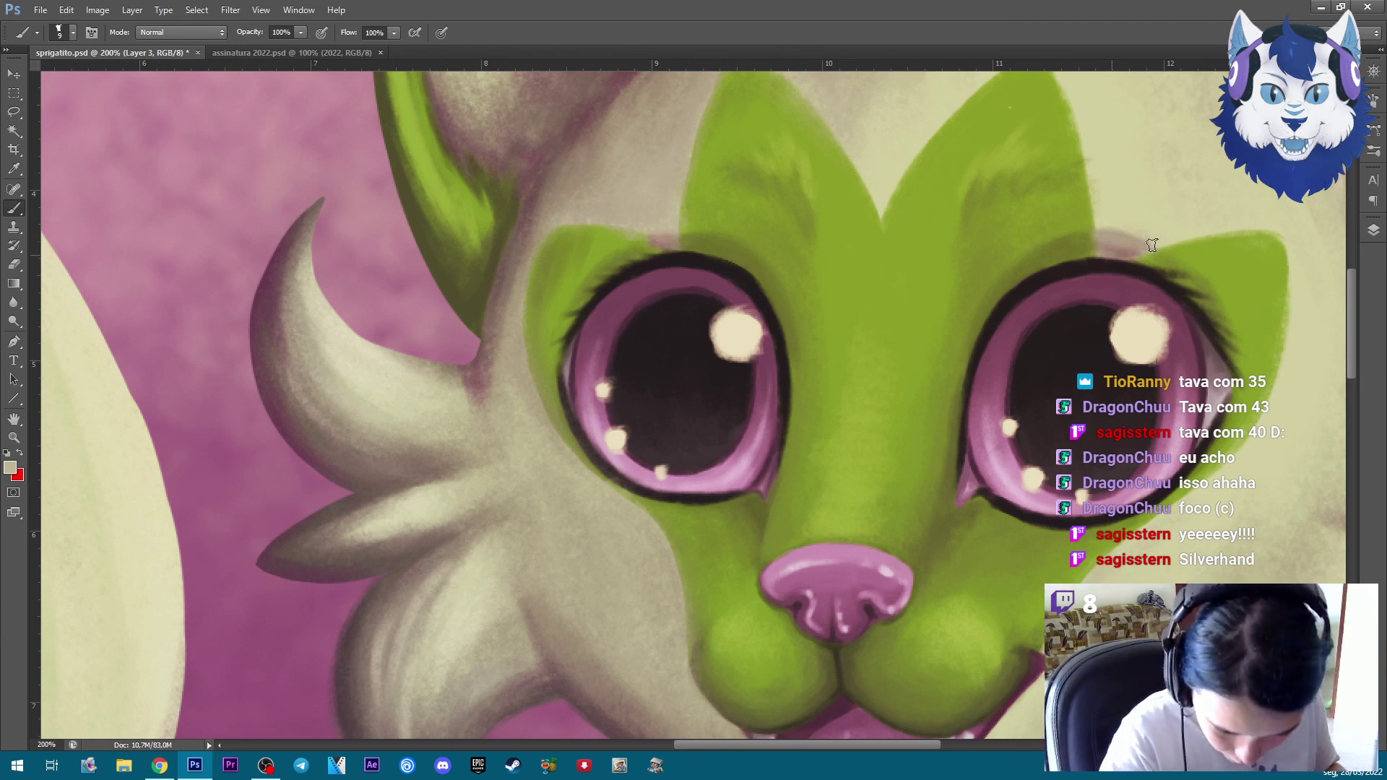
left_click(1130, 243, "alt")
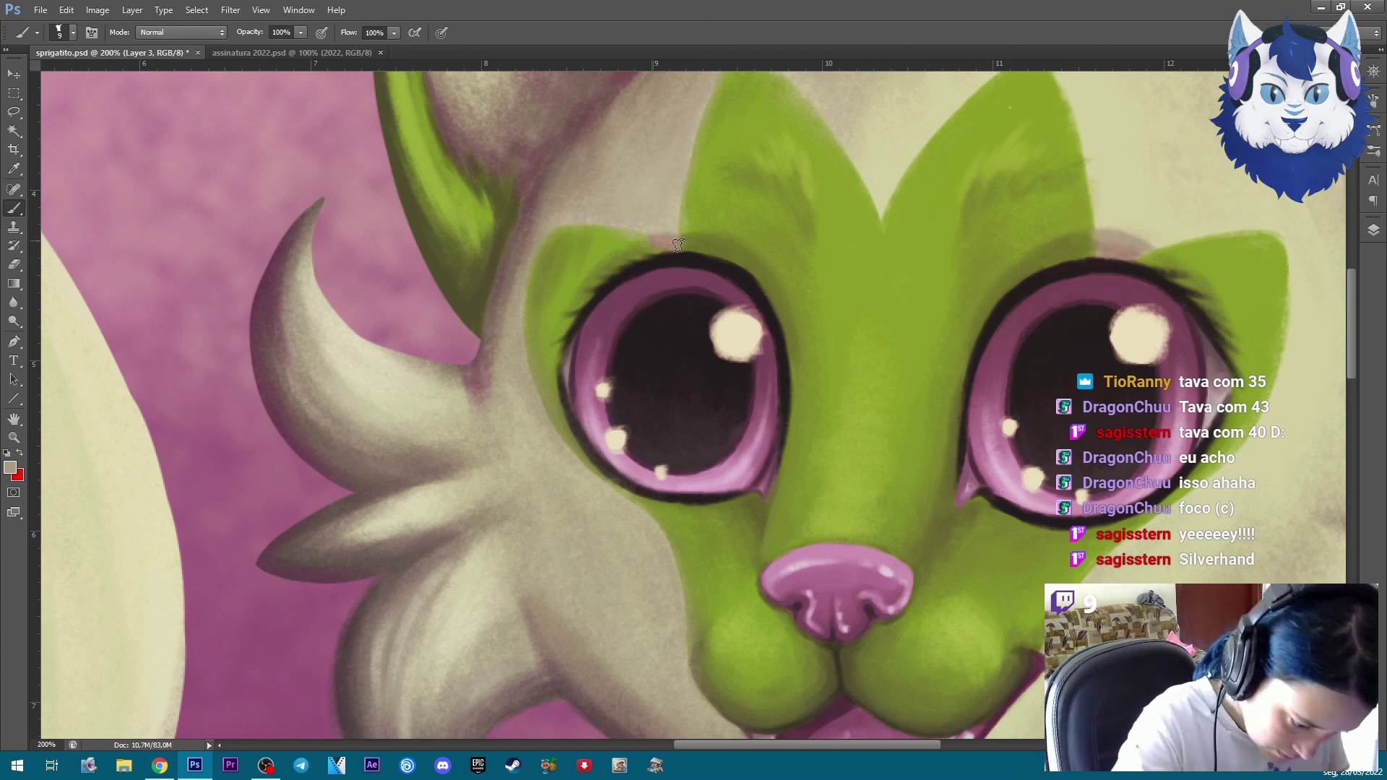
left_click(648, 233, "alt")
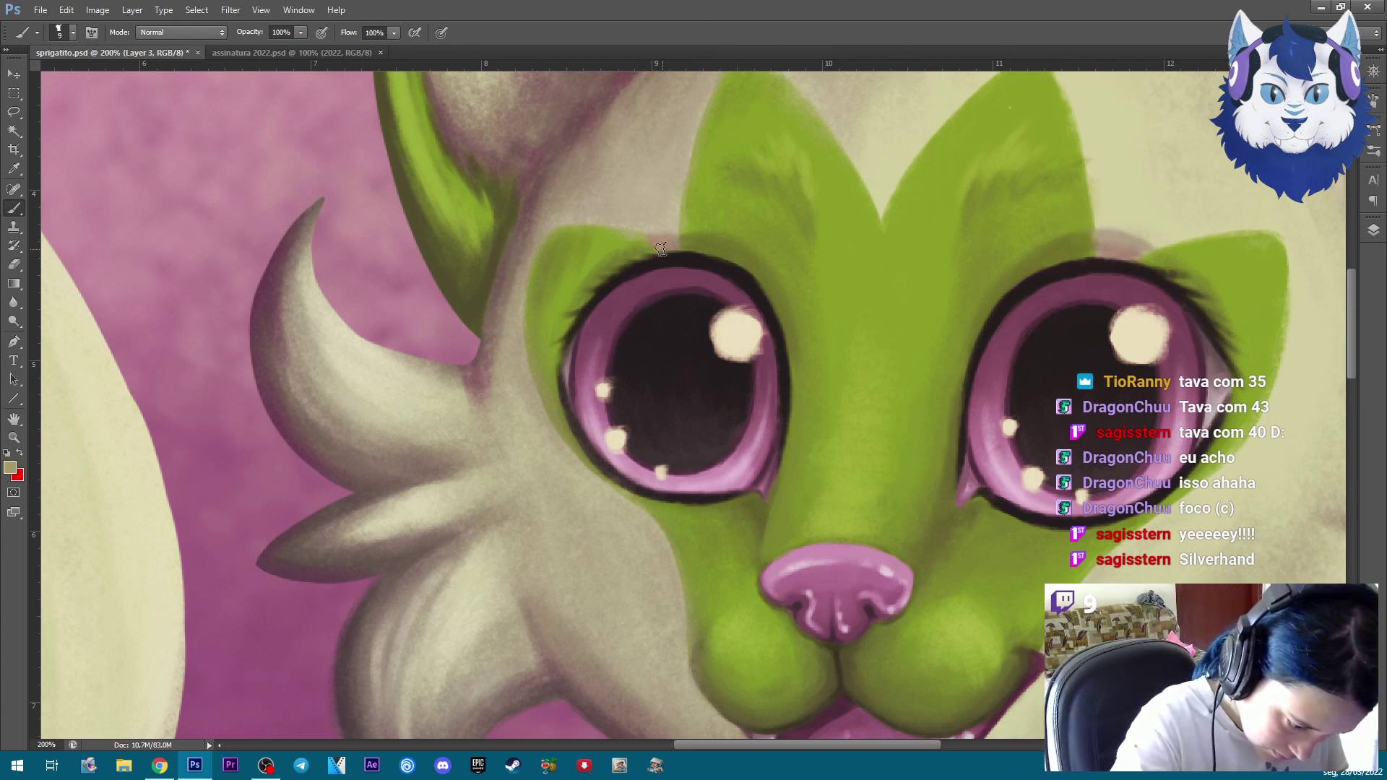
left_click(620, 243, "alt")
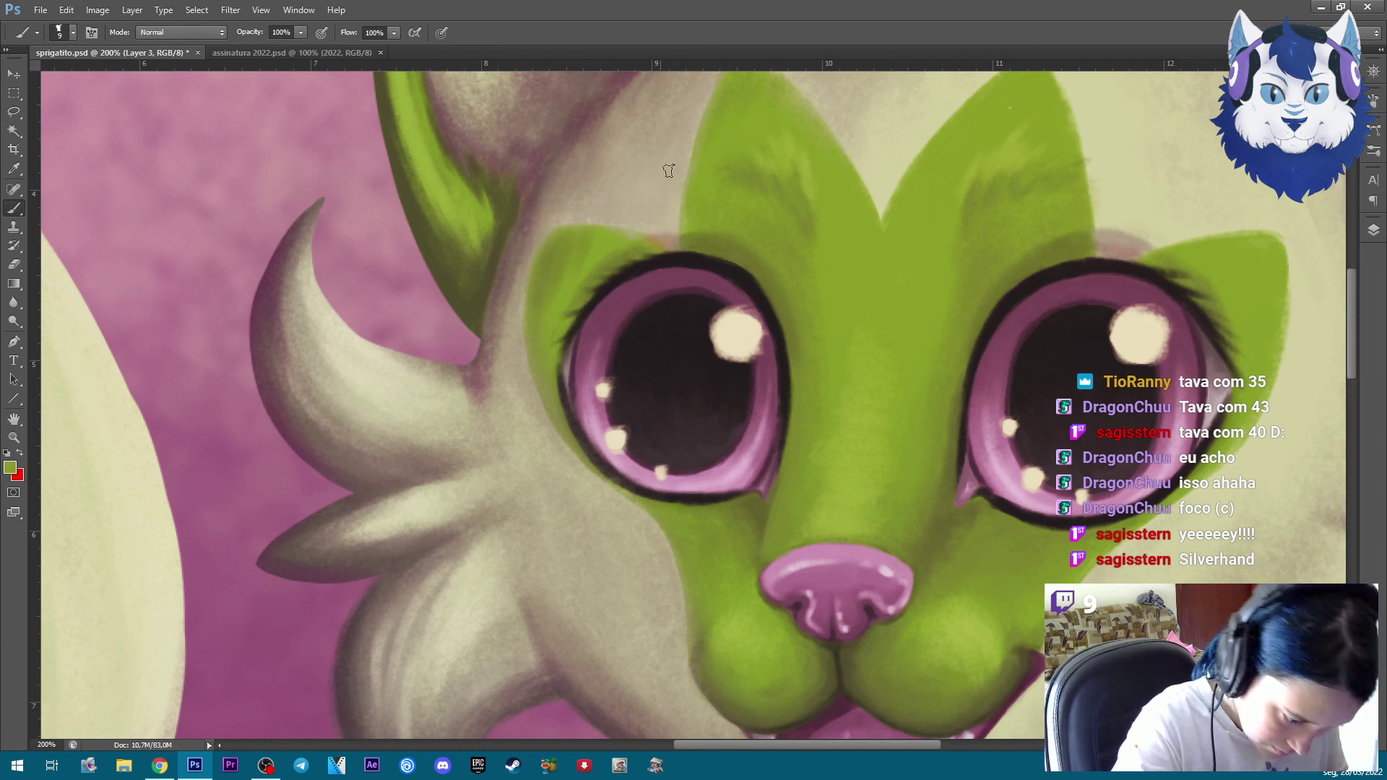
key("ctrl+minus")
key("ctrl+minus")
key("ctrl+plus")
key("ctrl+plus")
key("ctrl+plus")
left_click(622, 151, "alt")
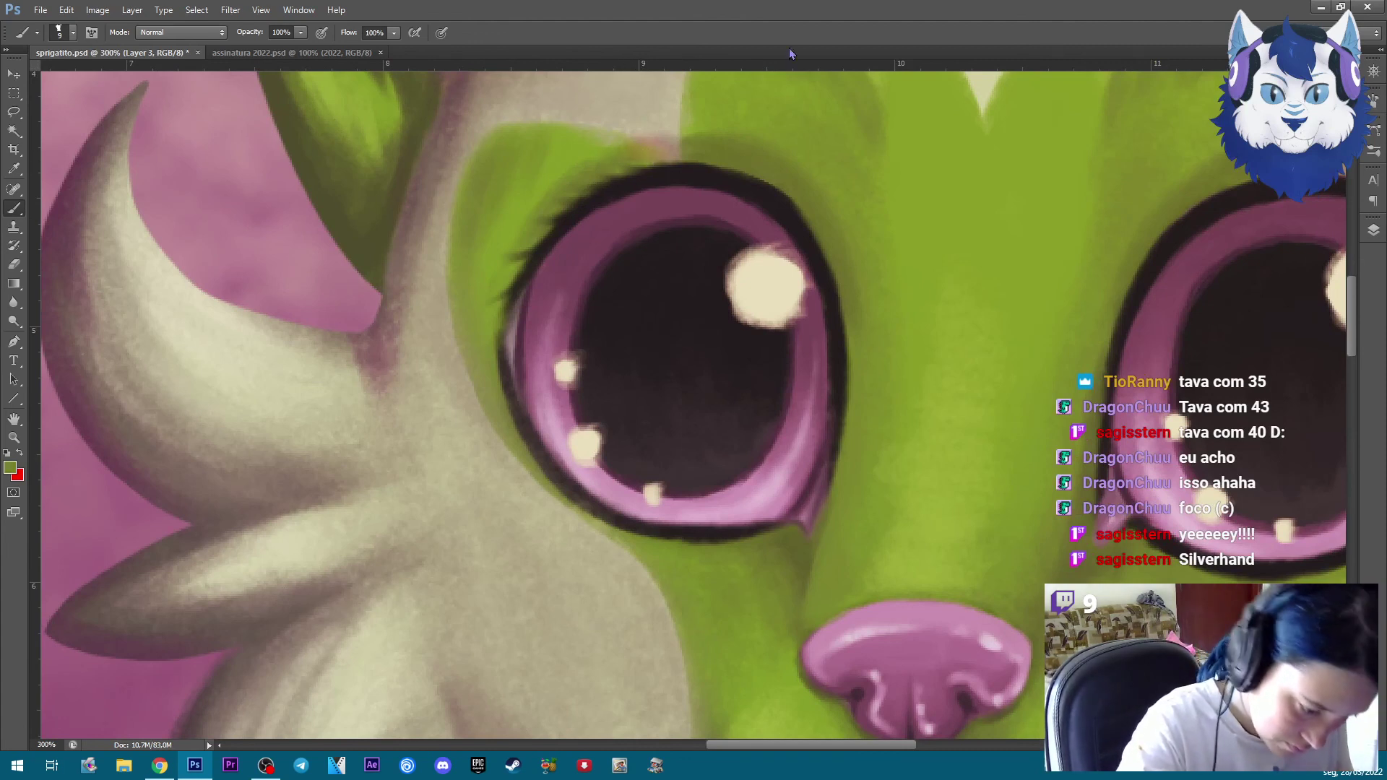
Zoom out to the whole cat and save the painting document
key("ctrl+minus")
key("ctrl+minus")
key("ctrl+minus")
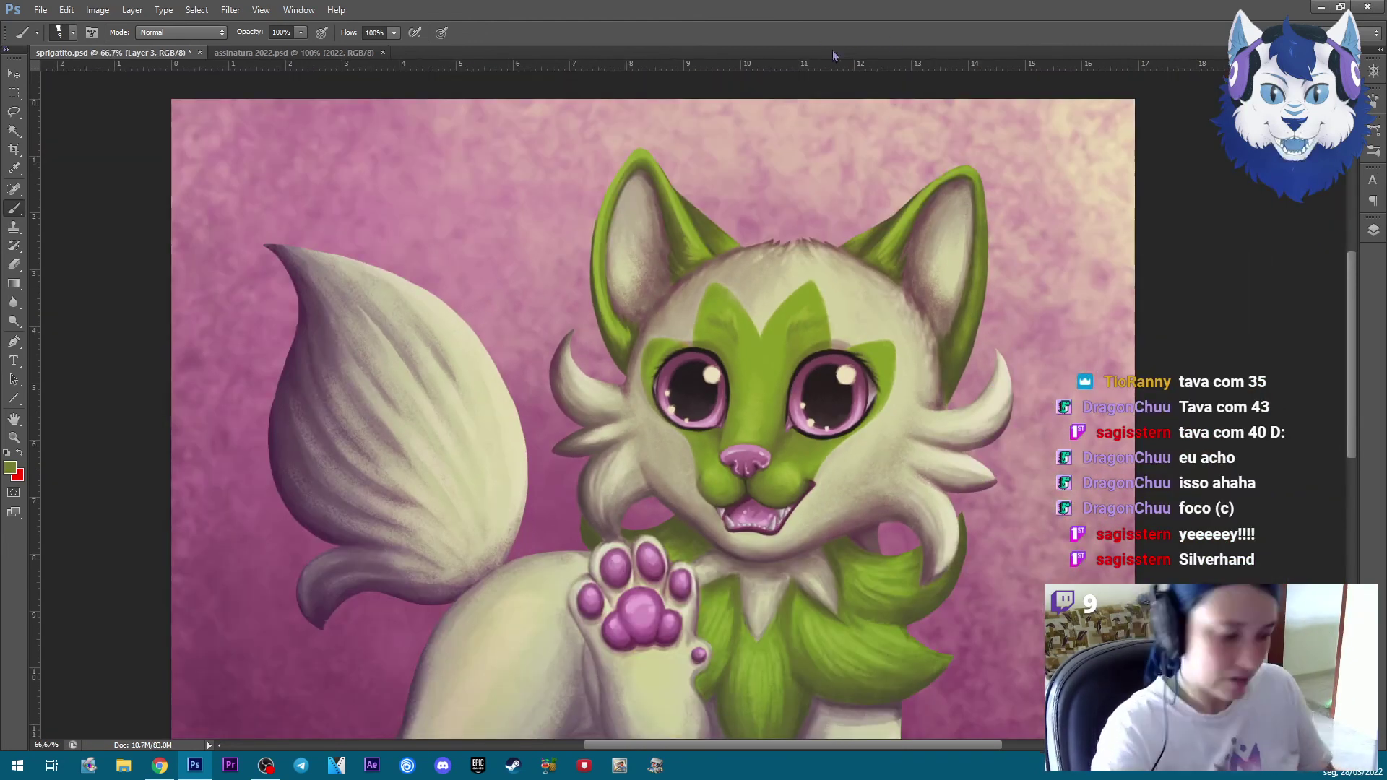
left_click(40, 9)
left_click(61, 171)
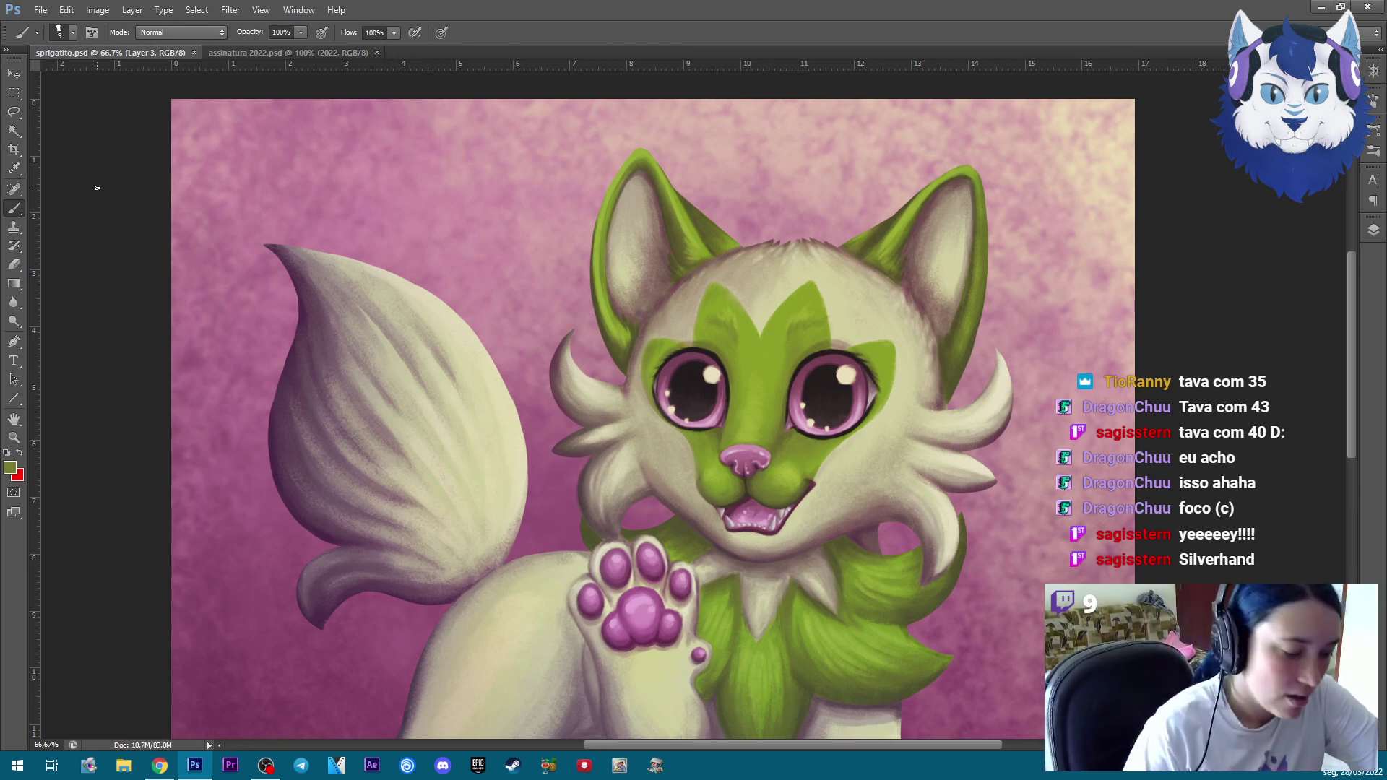
Save a PNG copy named sprigatito.png, accepting the PNG options
left_click(32, 10)
key("Escape")
left_click(40, 11)
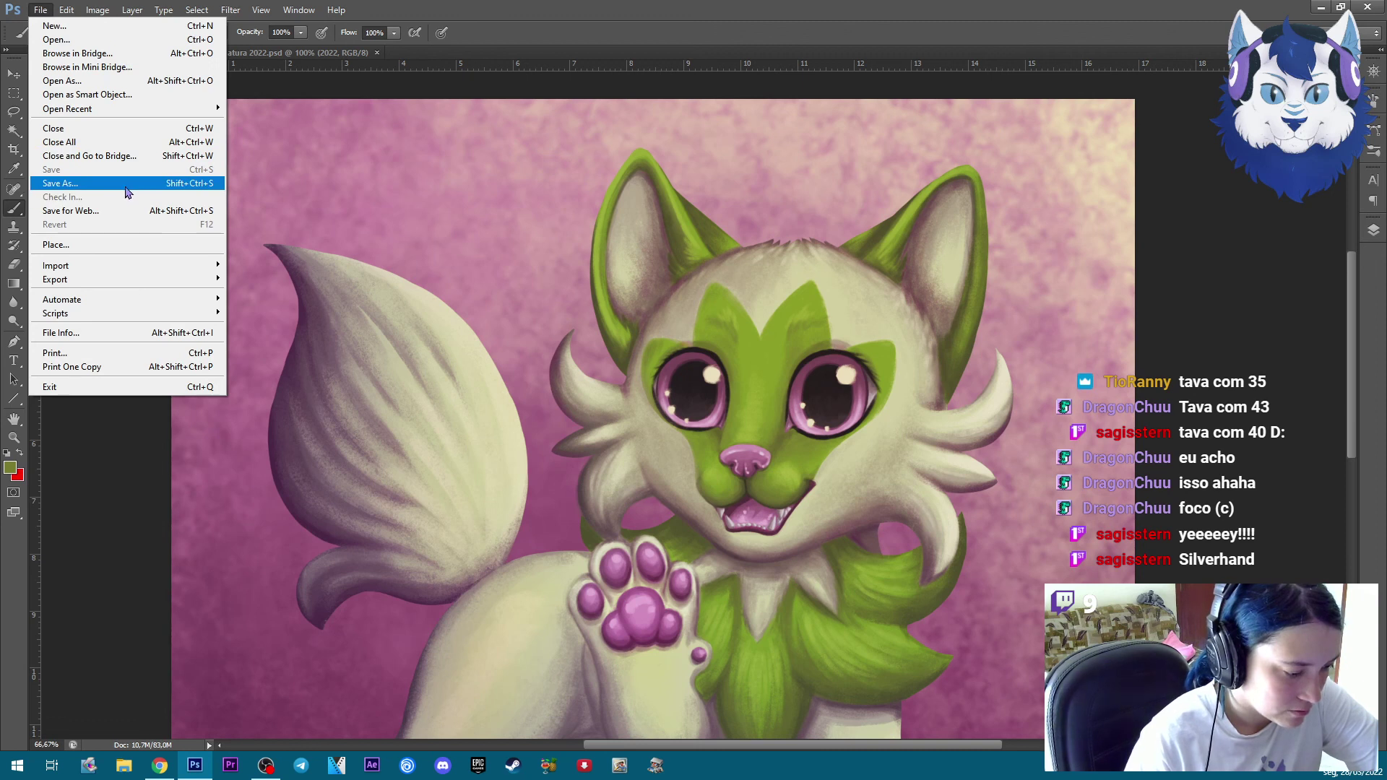
left_click(144, 183)
left_click(679, 429)
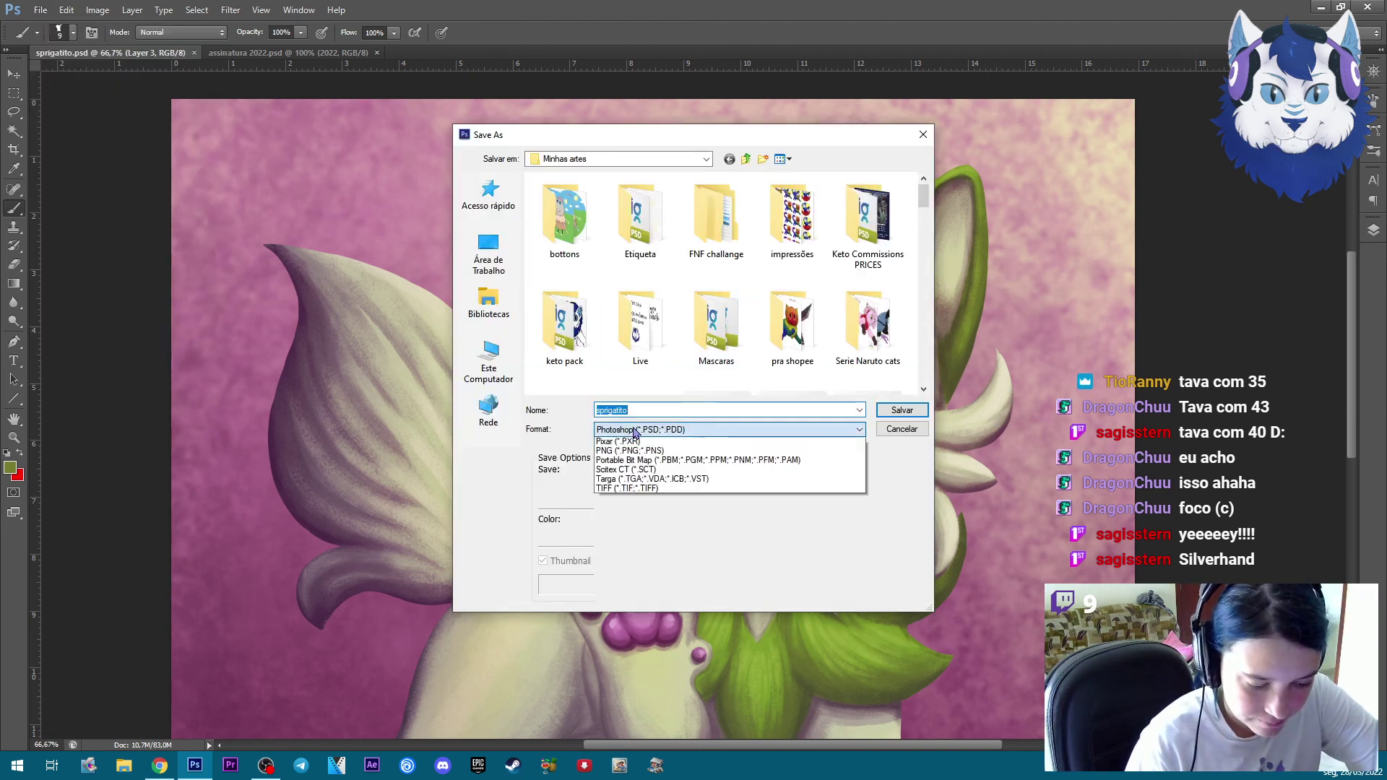
left_click(636, 588)
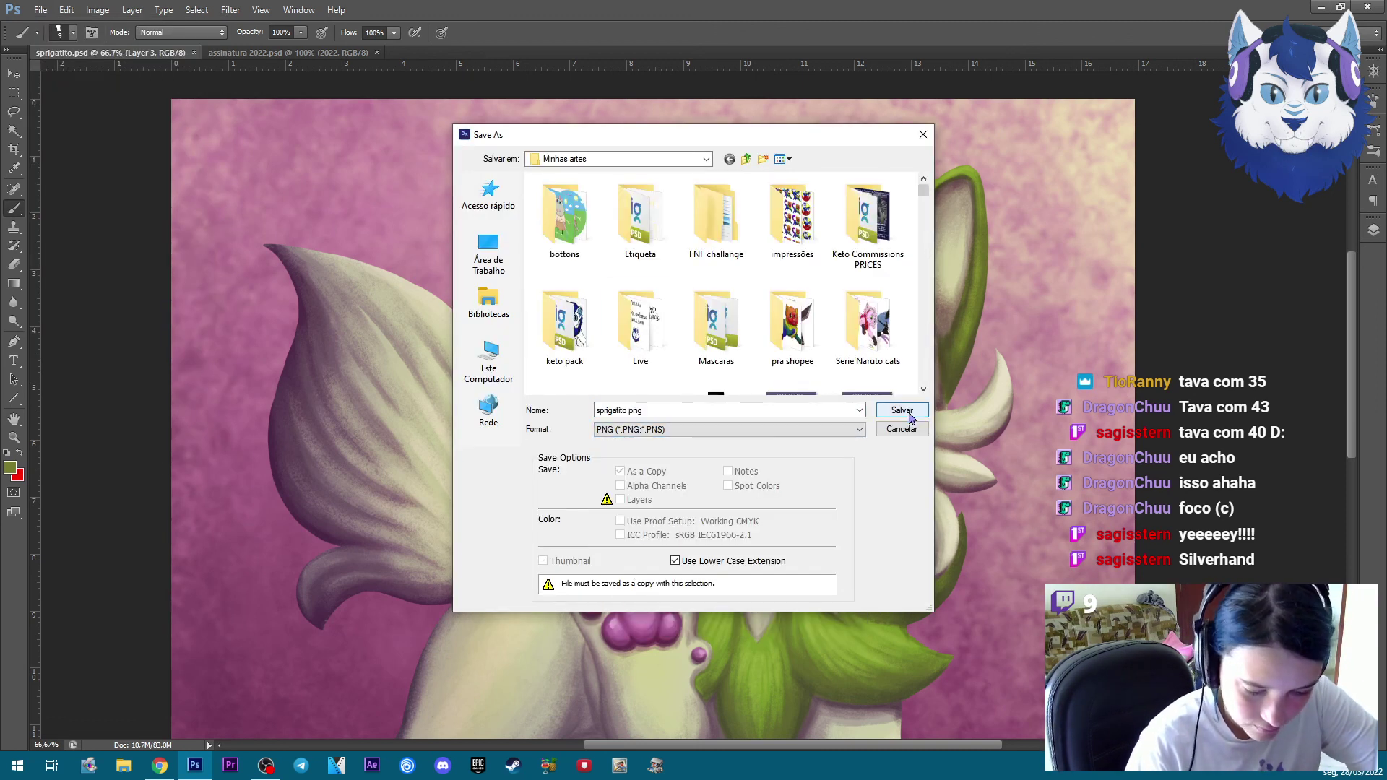
left_click(911, 411)
left_click(638, 454)
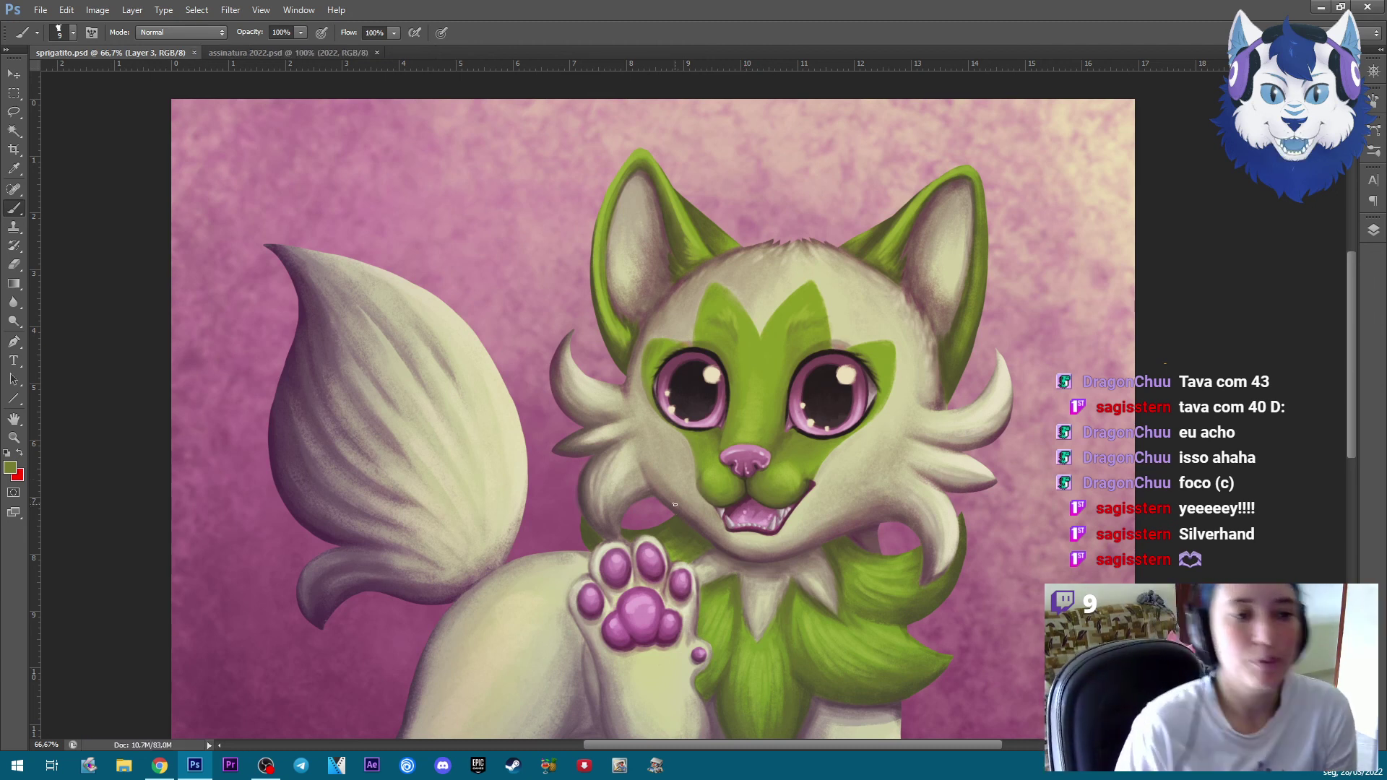
left_click(623, 178)
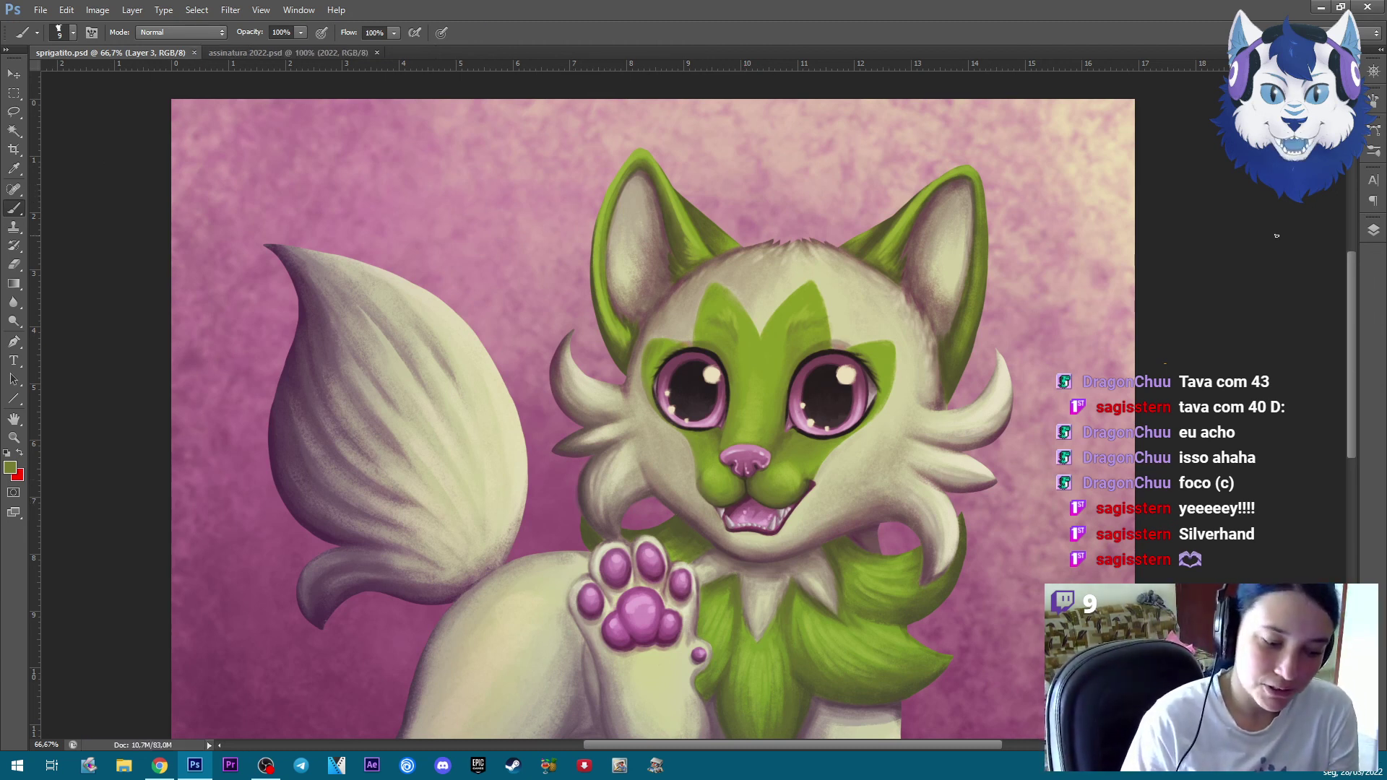